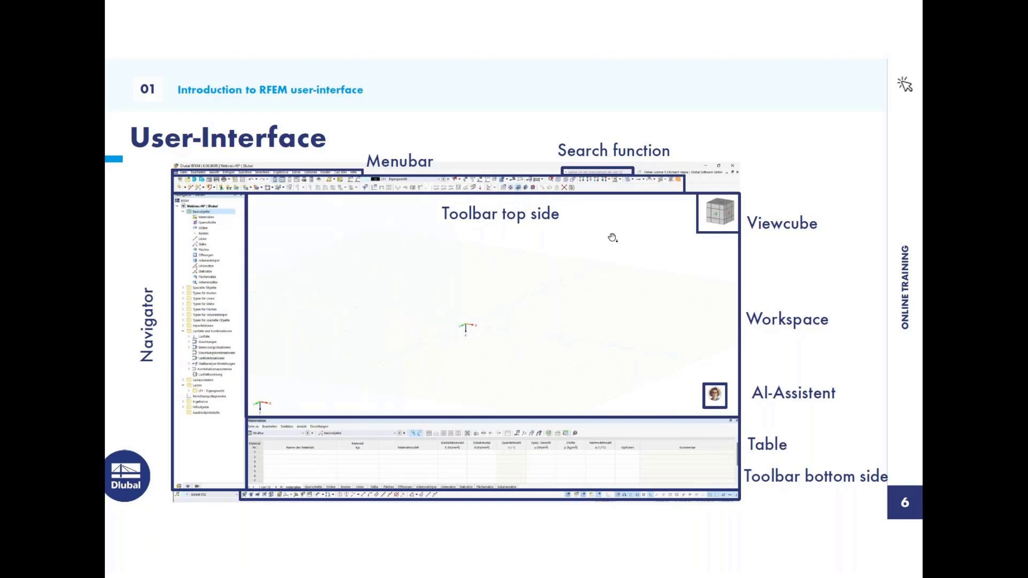
Return to the single-span beam slide outside full-screen mode and switch to RFEM
key(Right)
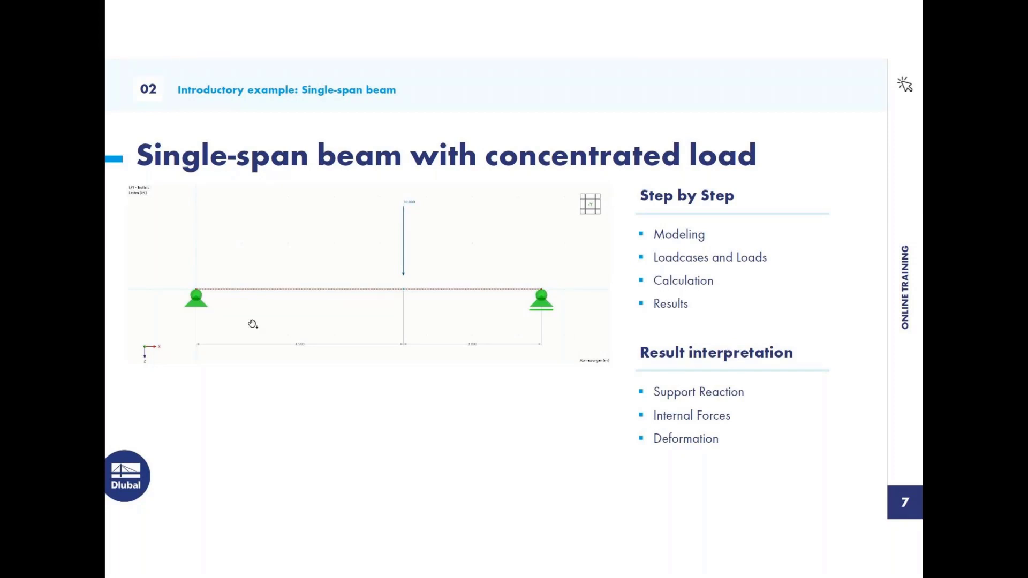
click(531, 292)
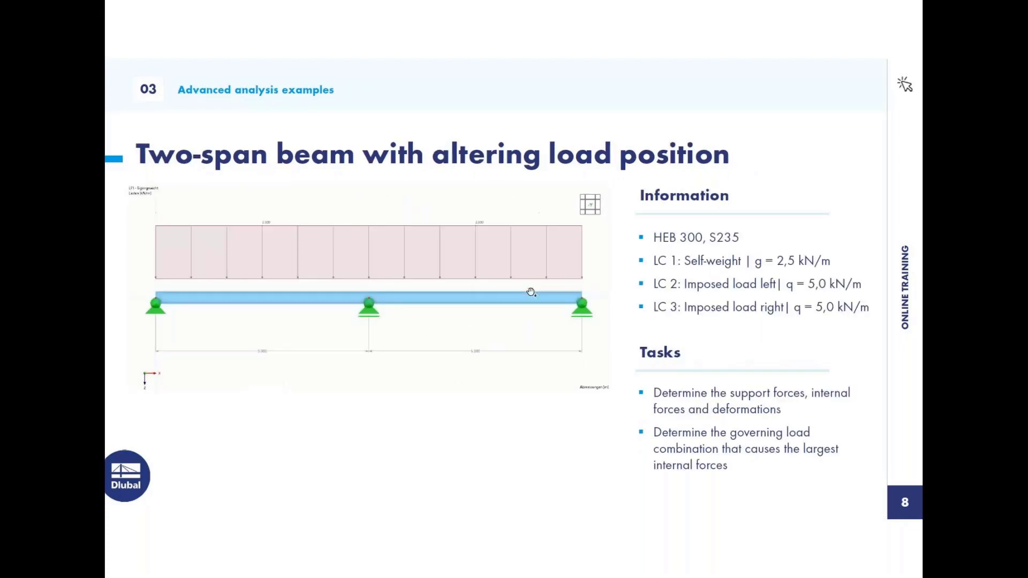
key(Escape)
key(Left)
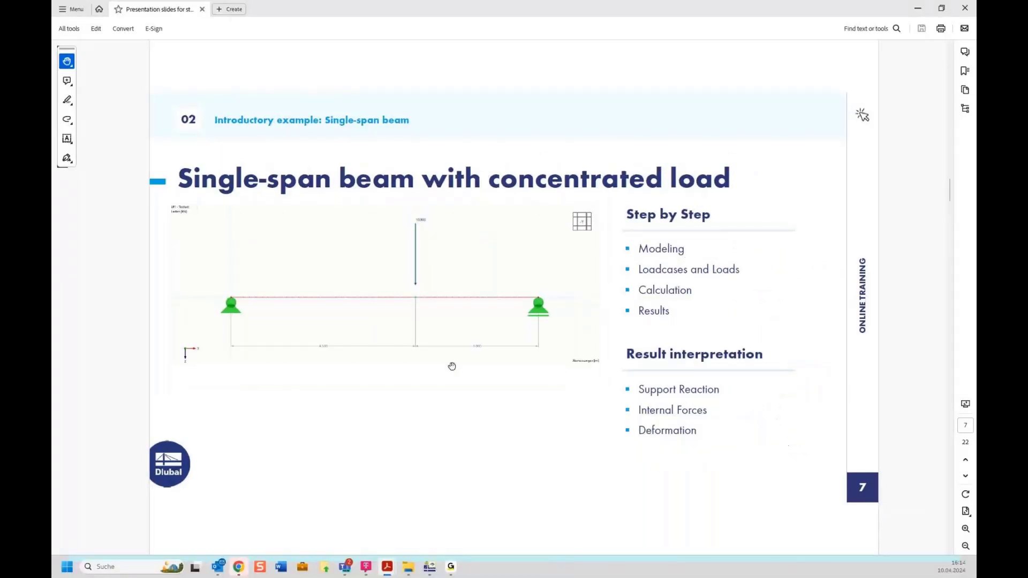
click(430, 569)
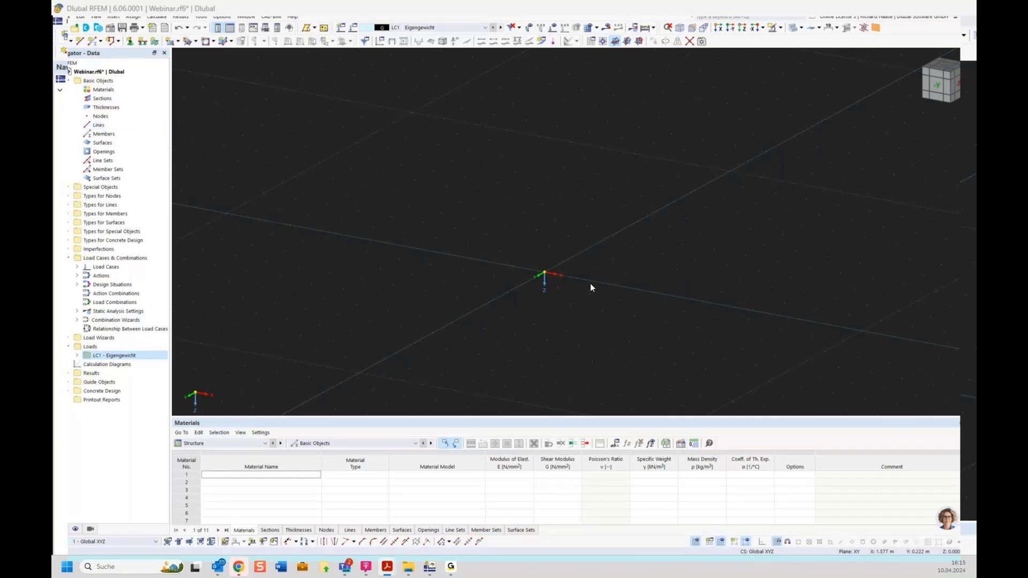
View the New Node dialog for a standard node and close it without creating a node
click(100, 118)
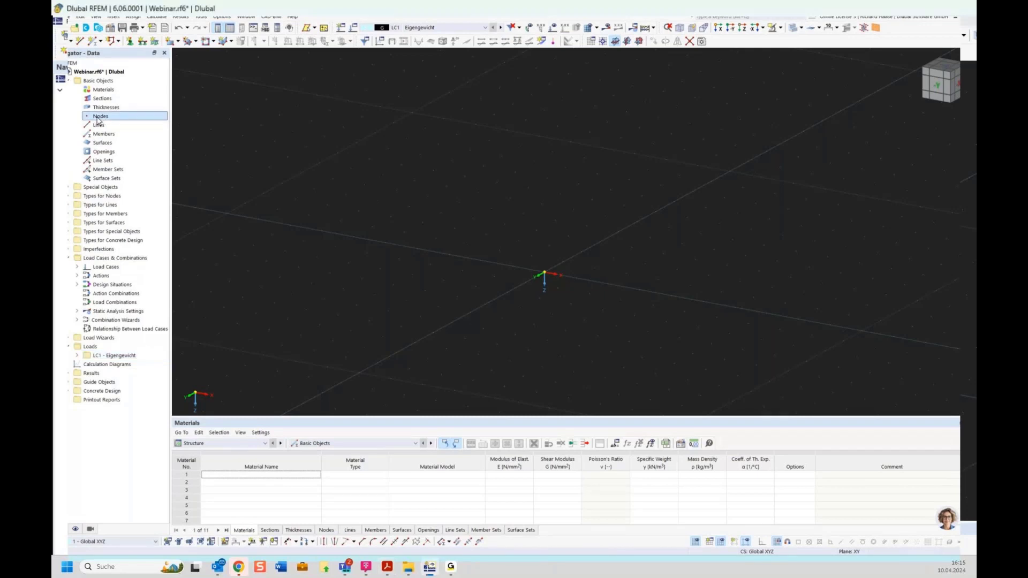
right_click(104, 118)
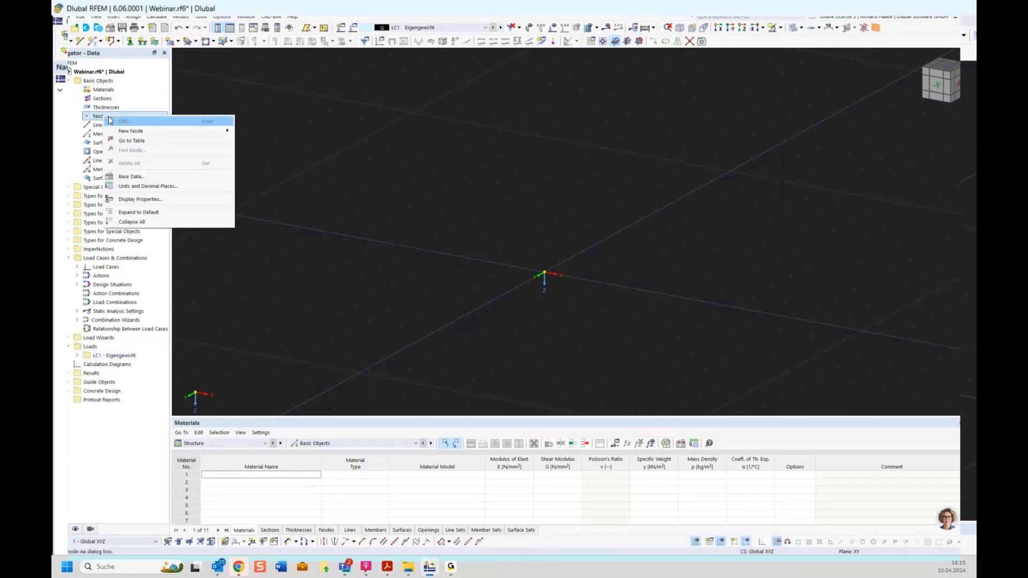
mouse_move(209, 132)
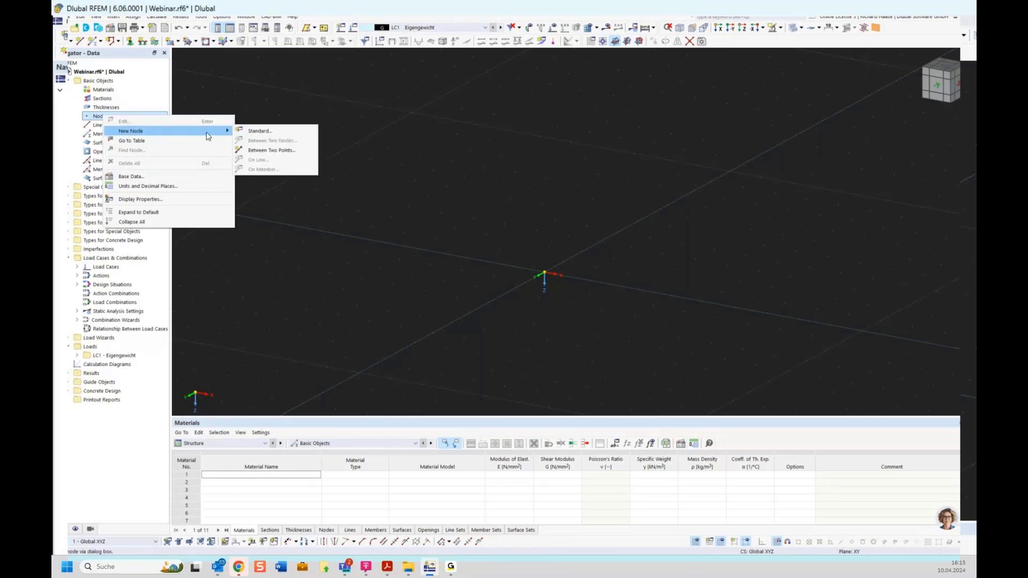
click(257, 134)
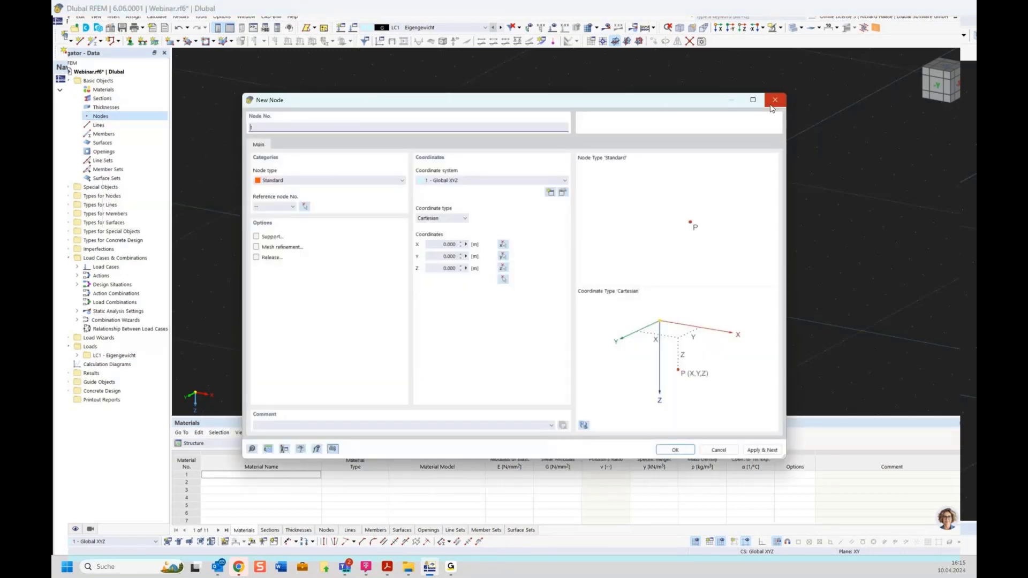
click(774, 102)
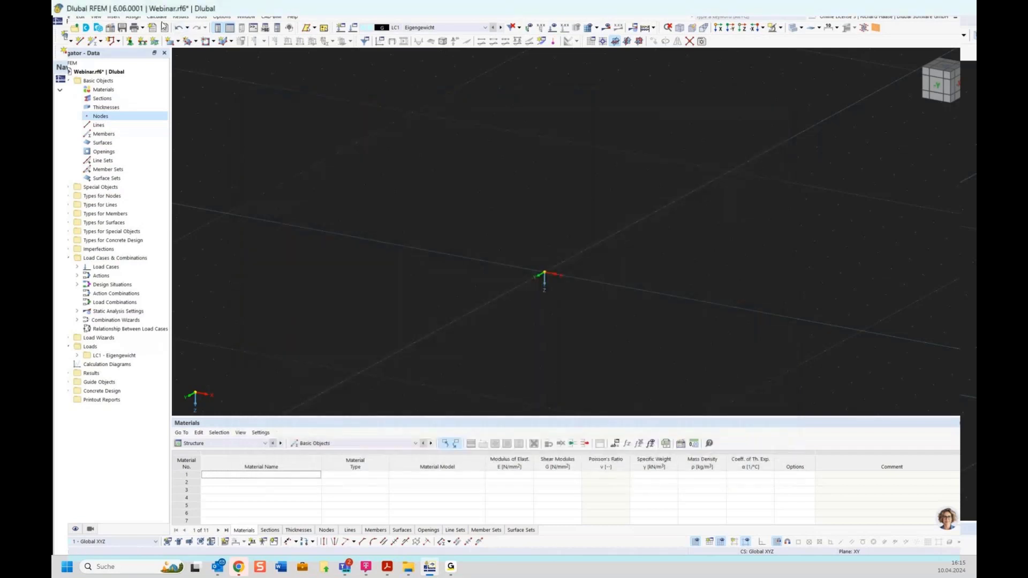
Look through the insertable object types and display the Nodes table
click(131, 18)
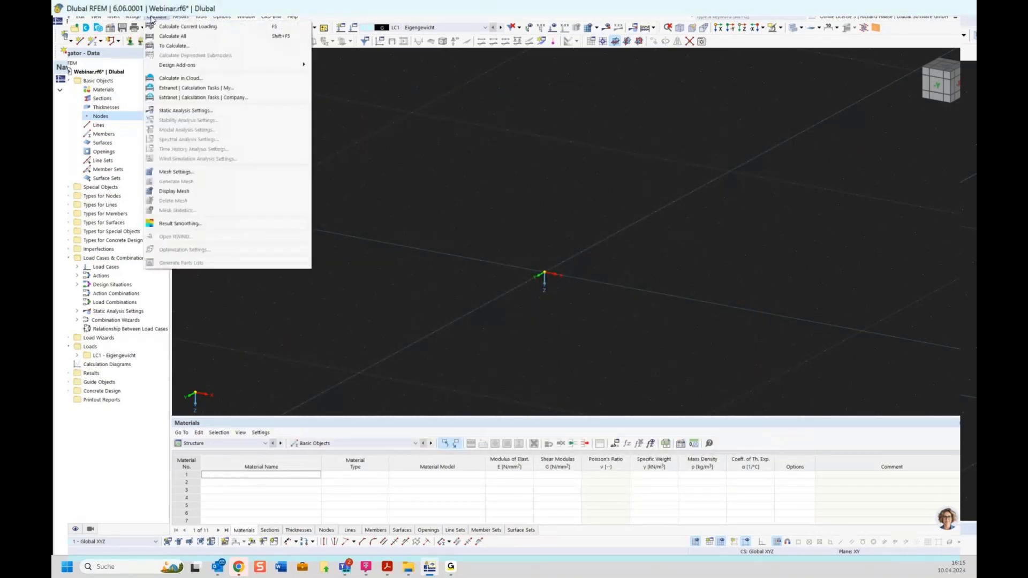
click(152, 18)
click(114, 17)
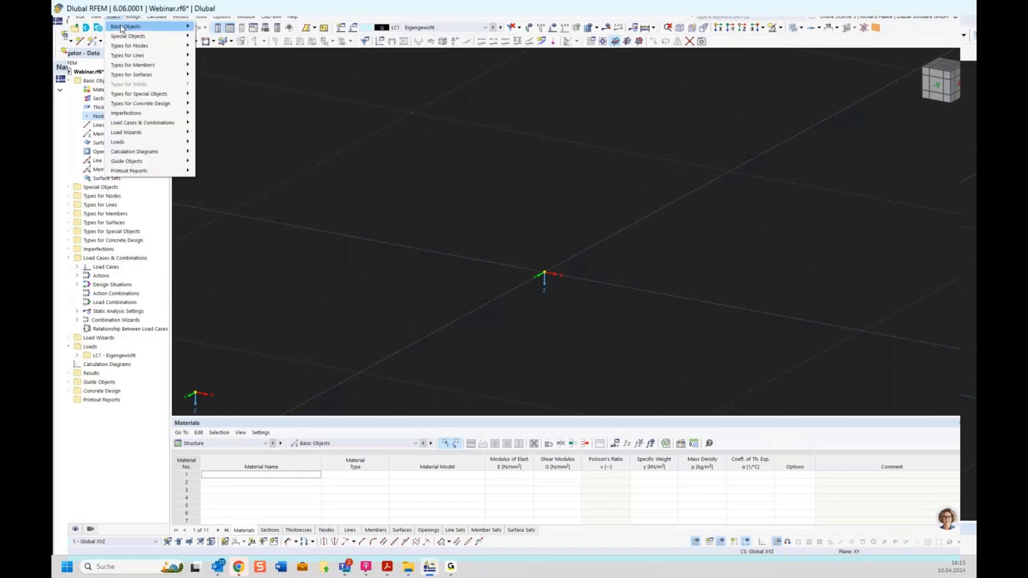
mouse_move(123, 28)
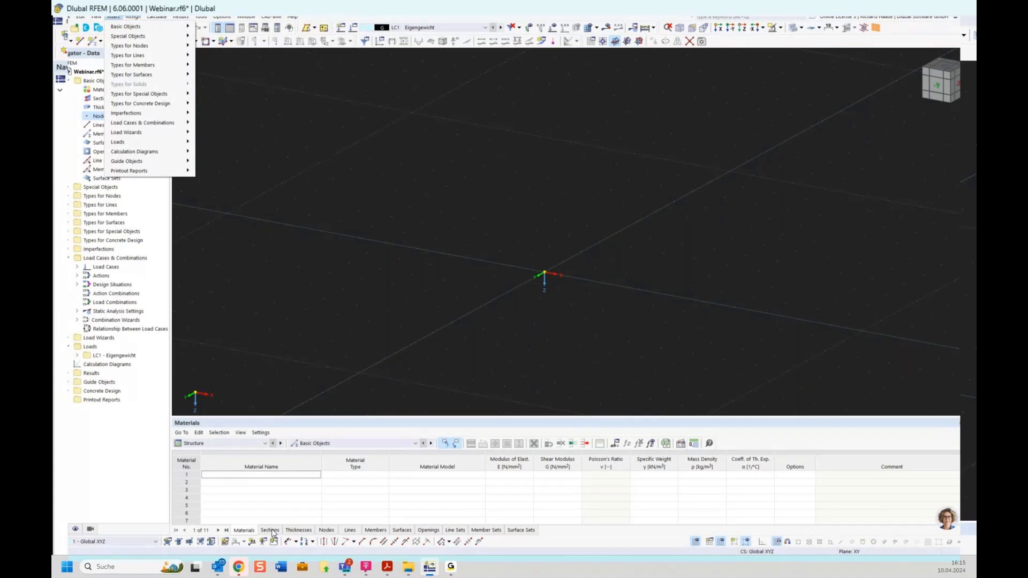
click(326, 531)
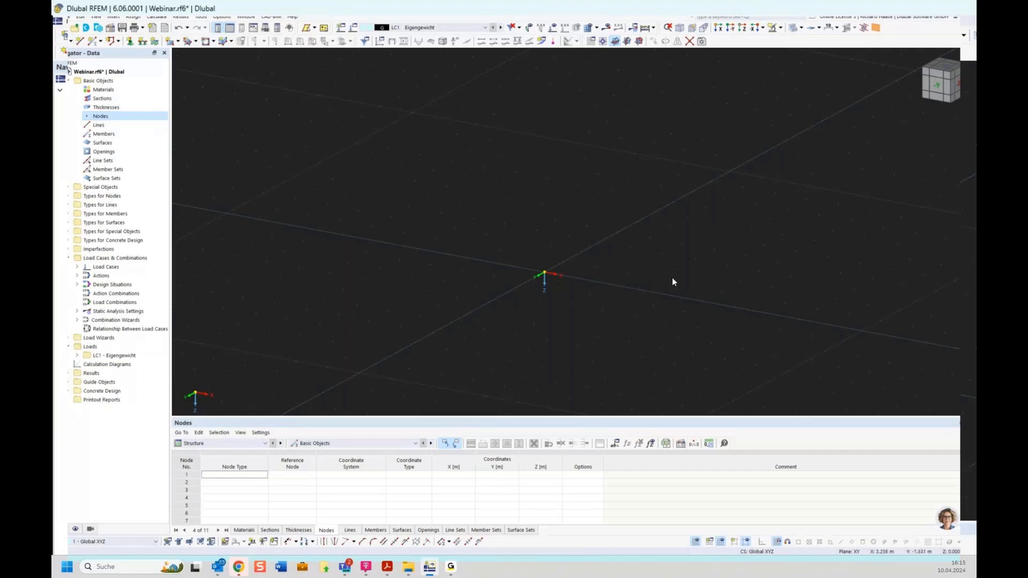
middle_drag(656, 281, 626, 282)
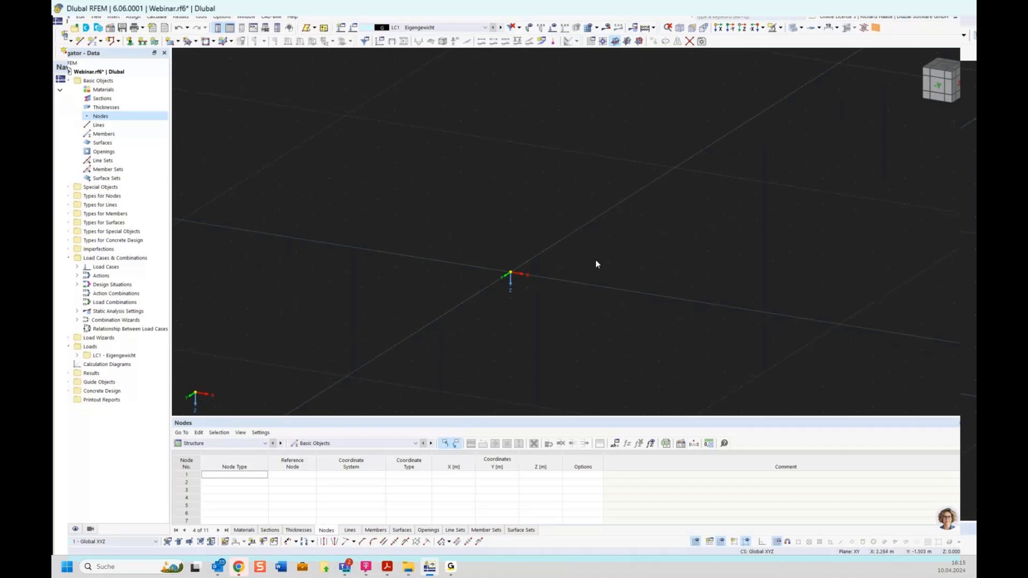
Close the Webinar model and start a new model named "Online training"
right_click(92, 74)
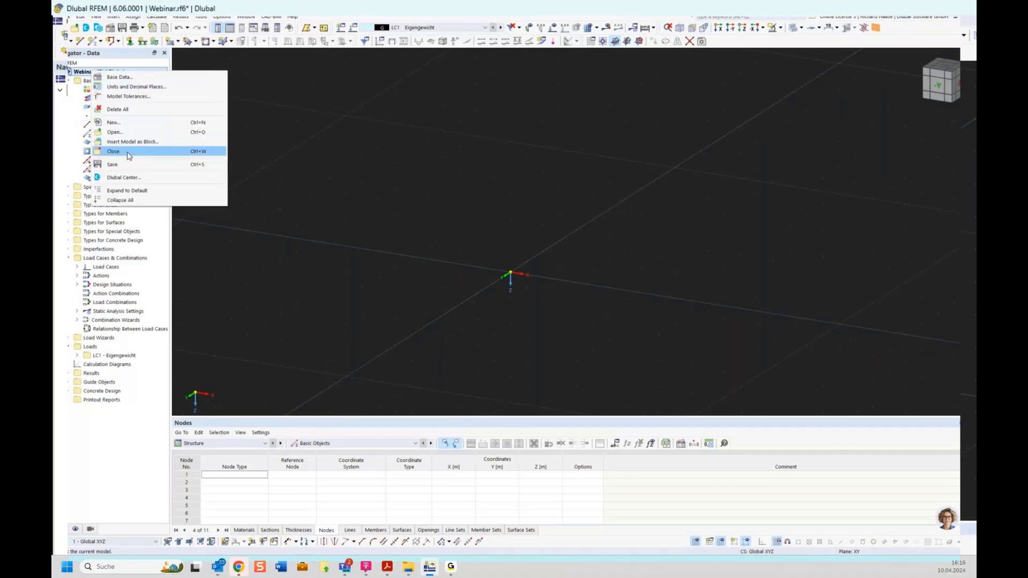
click(128, 153)
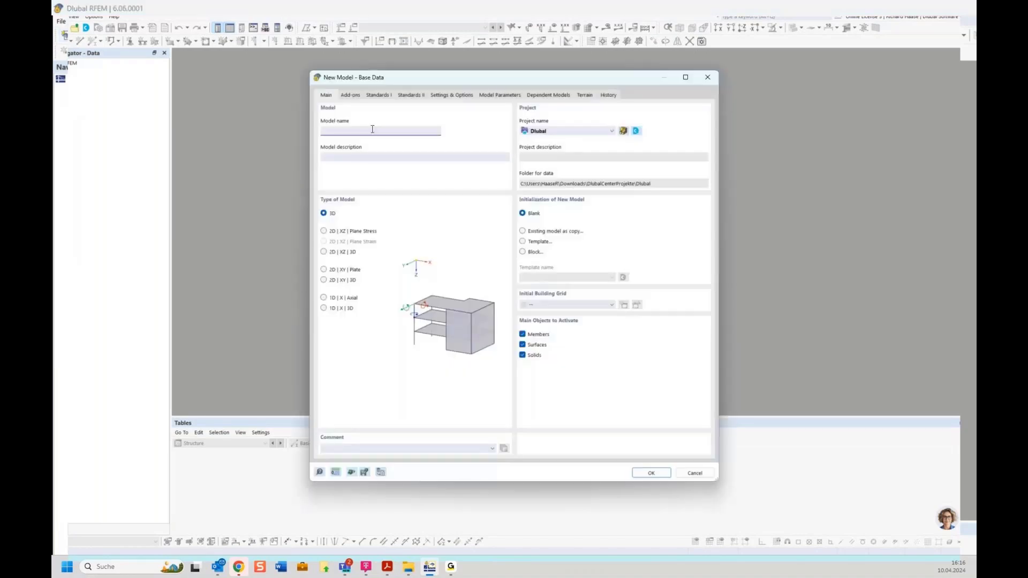
text(nline training)
Check the available add-ons, then create the model with the type 2D | XZ | Plane Stress
click(348, 96)
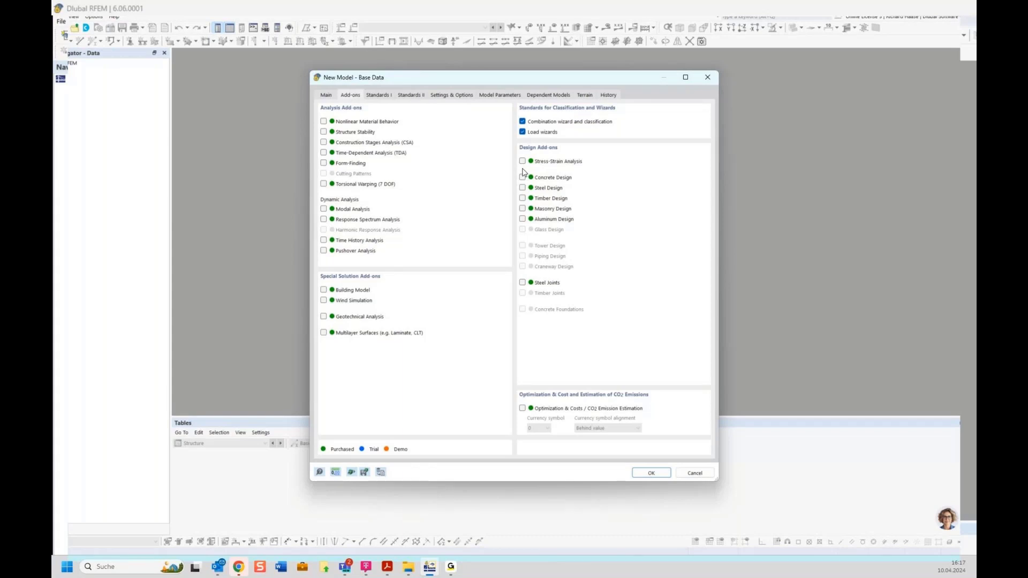
click(326, 96)
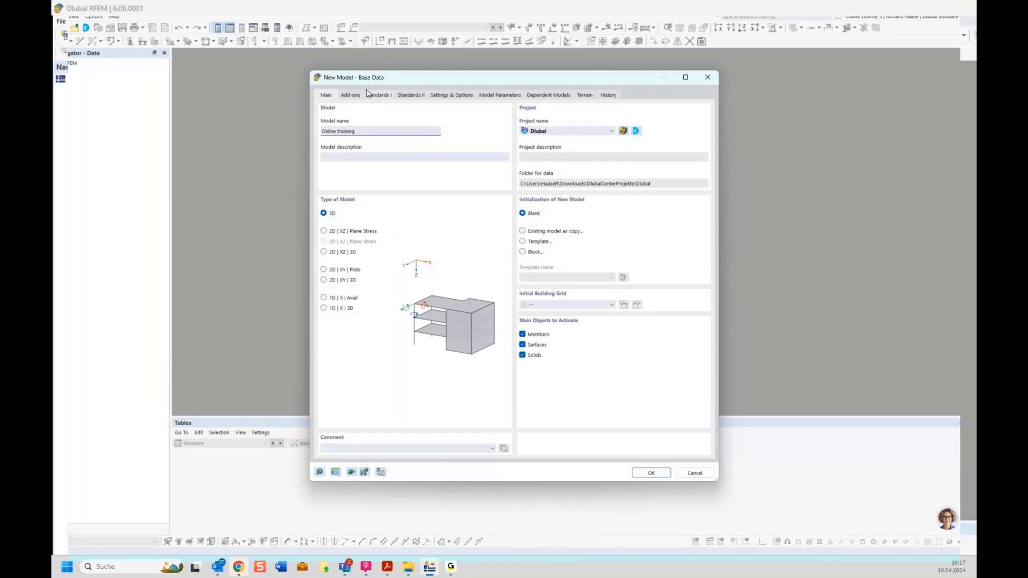
drag(405, 81, 369, 64)
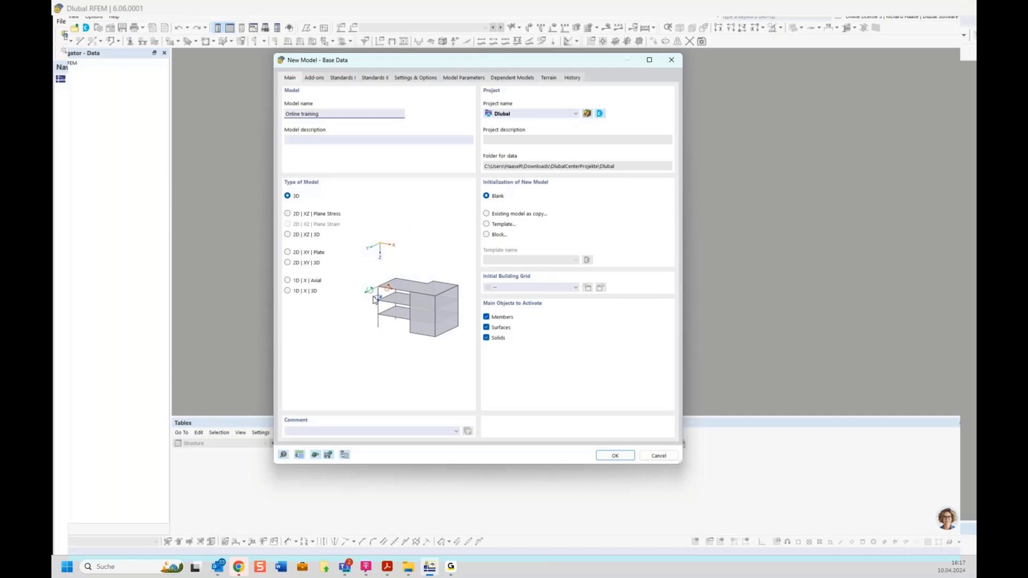
click(309, 217)
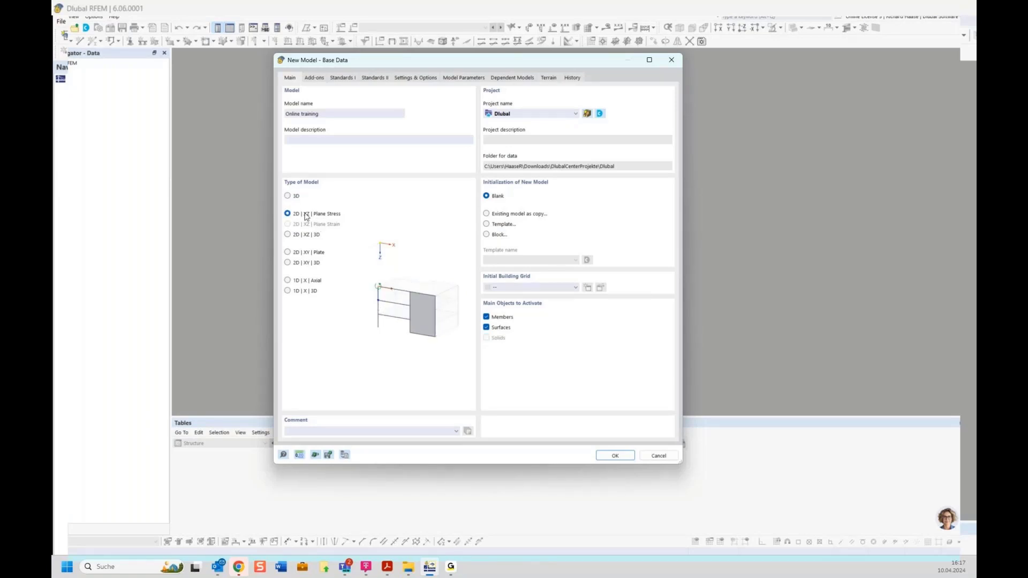
click(616, 457)
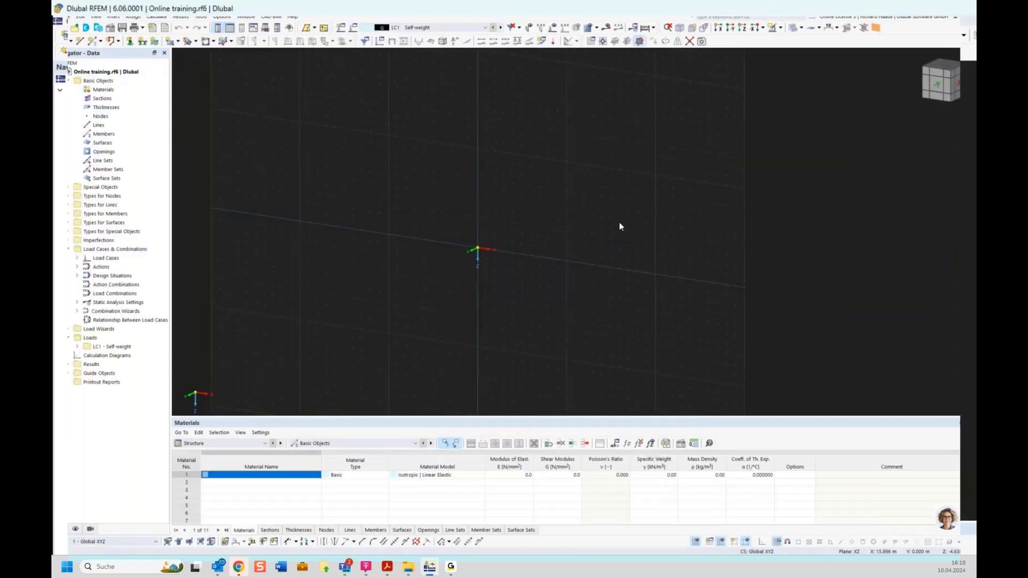
scroll(619, 222, up, 2)
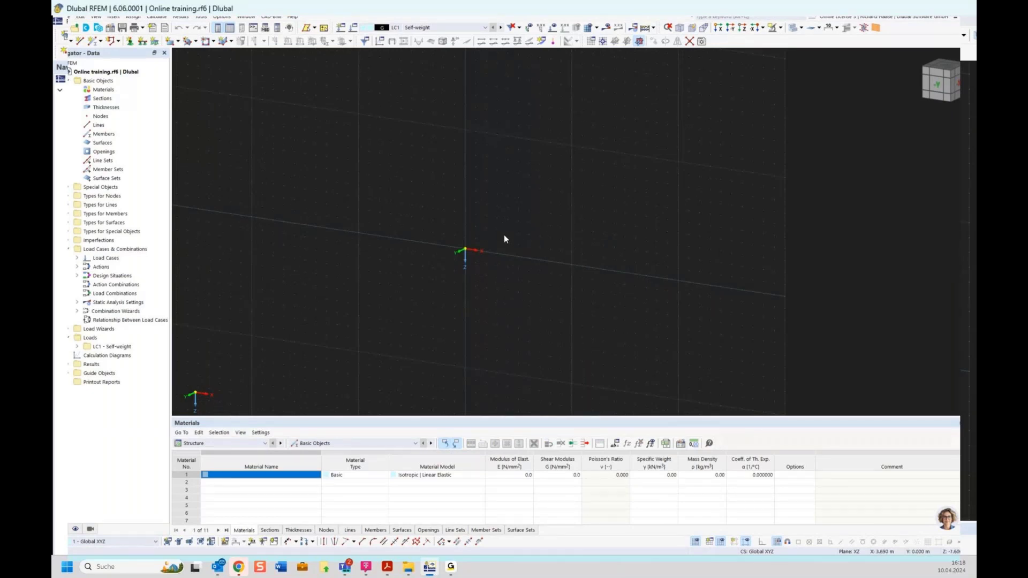
click(222, 17)
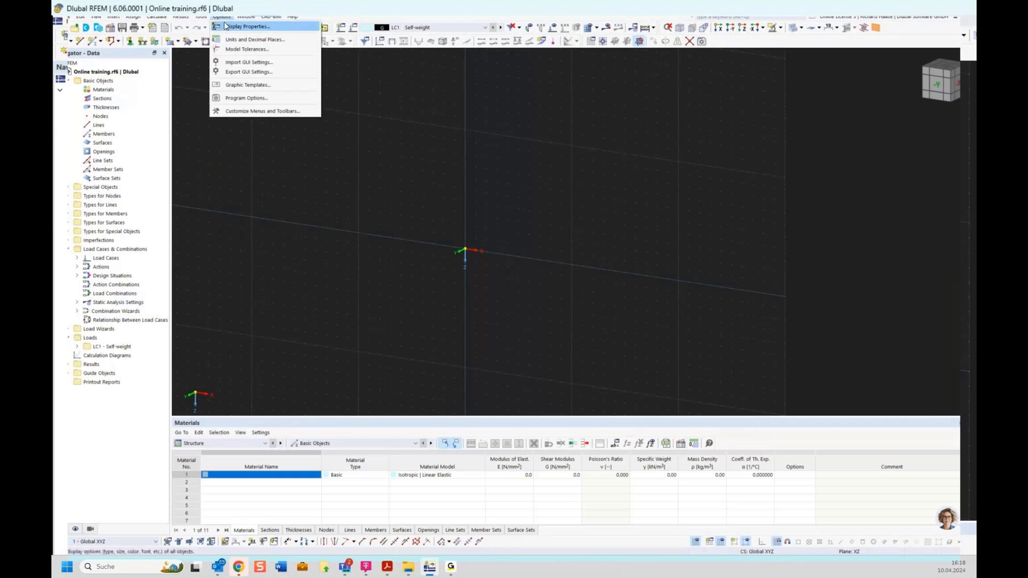
click(471, 247)
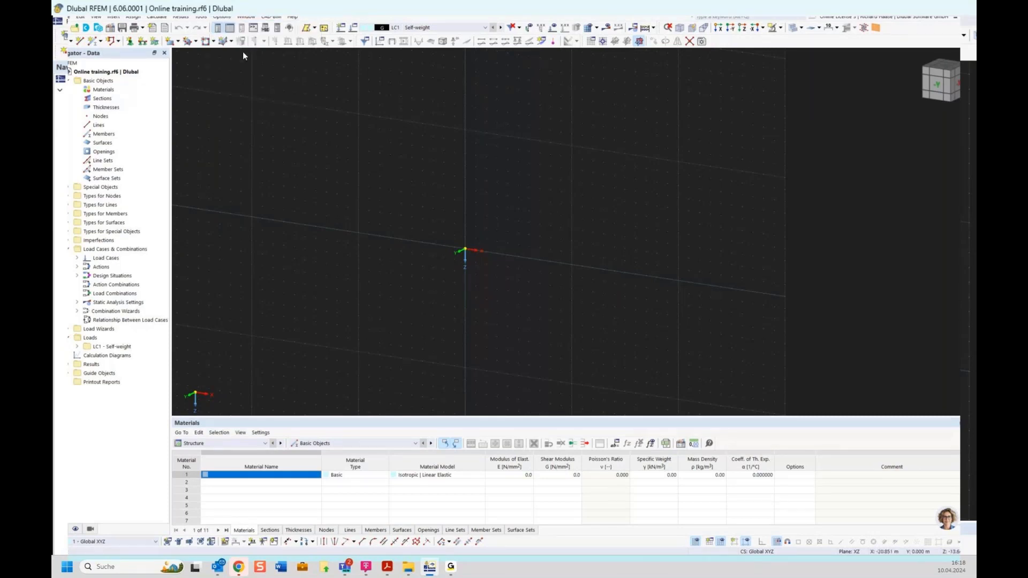
click(222, 17)
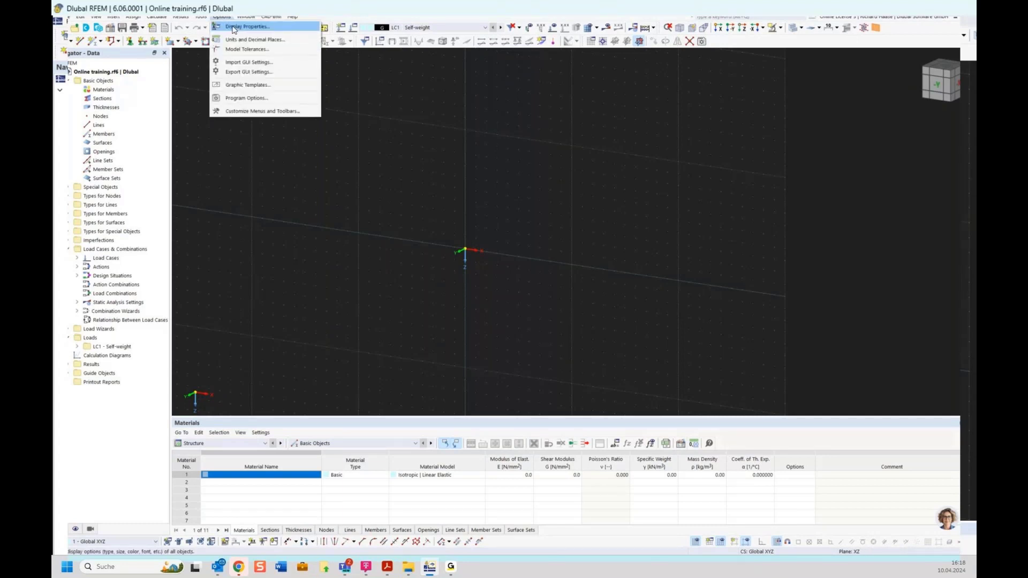
click(233, 28)
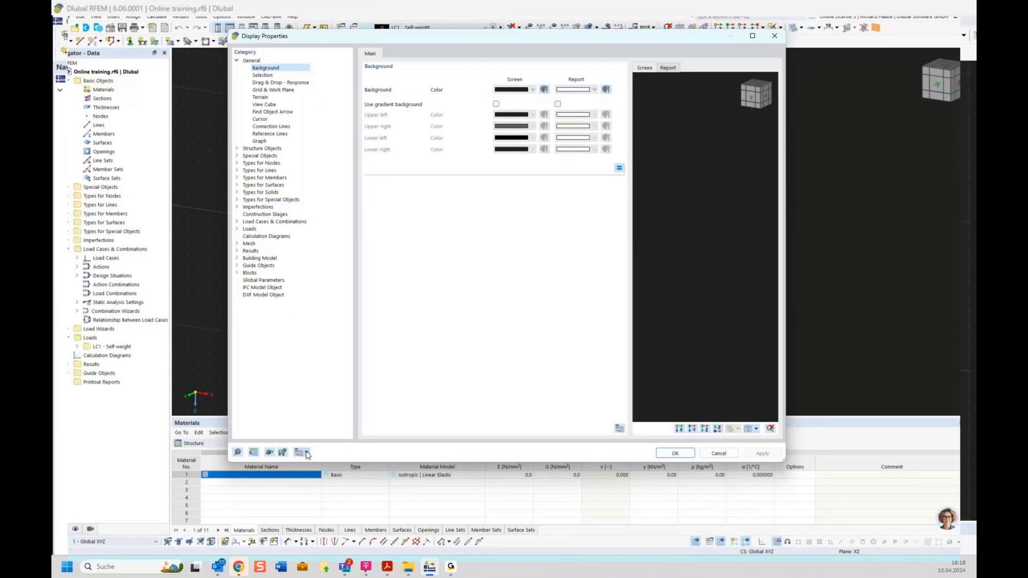
click(782, 37)
Load the white background in the display properties and apply it to the workspace
click(221, 16)
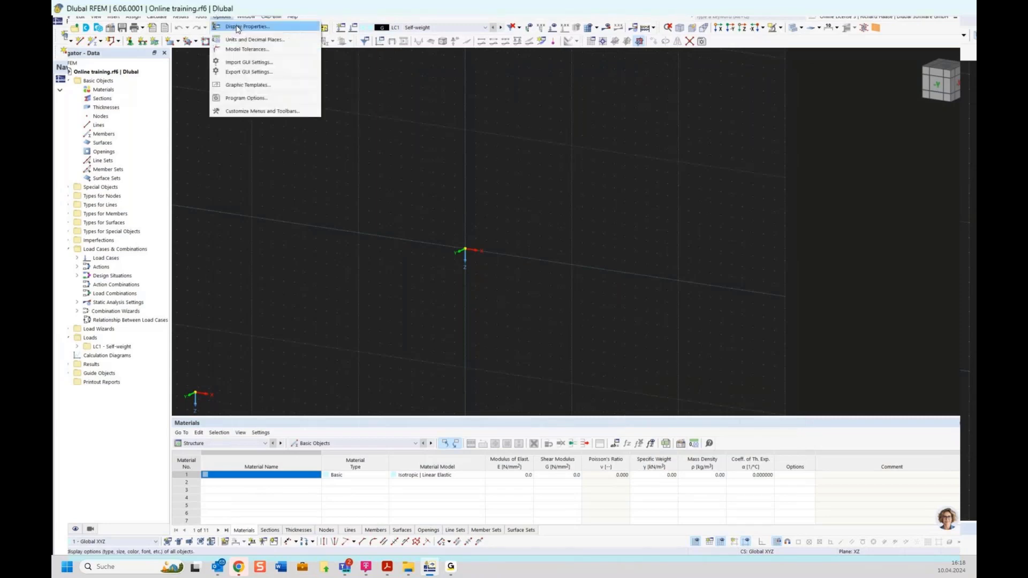
click(237, 27)
click(314, 483)
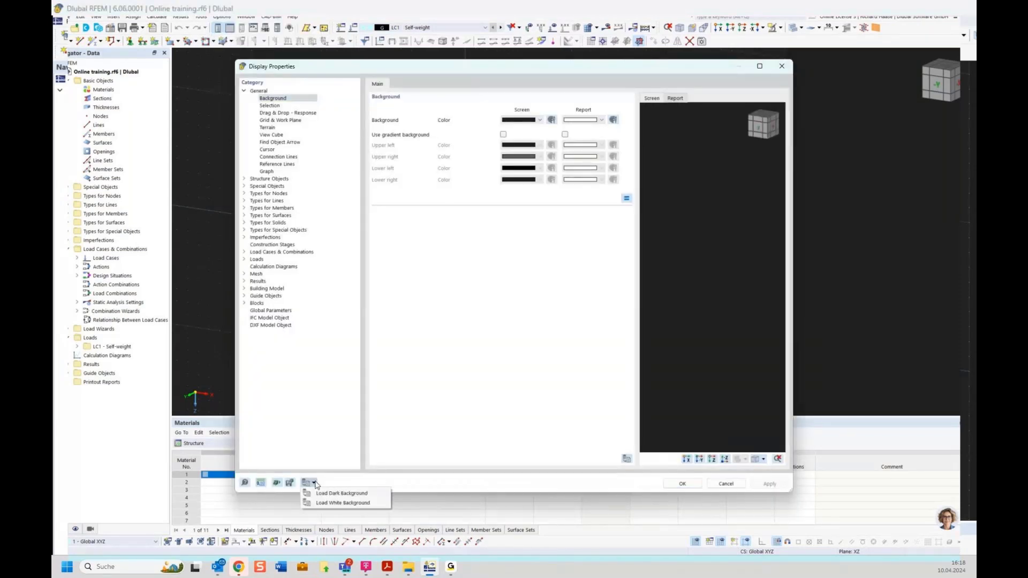
click(336, 503)
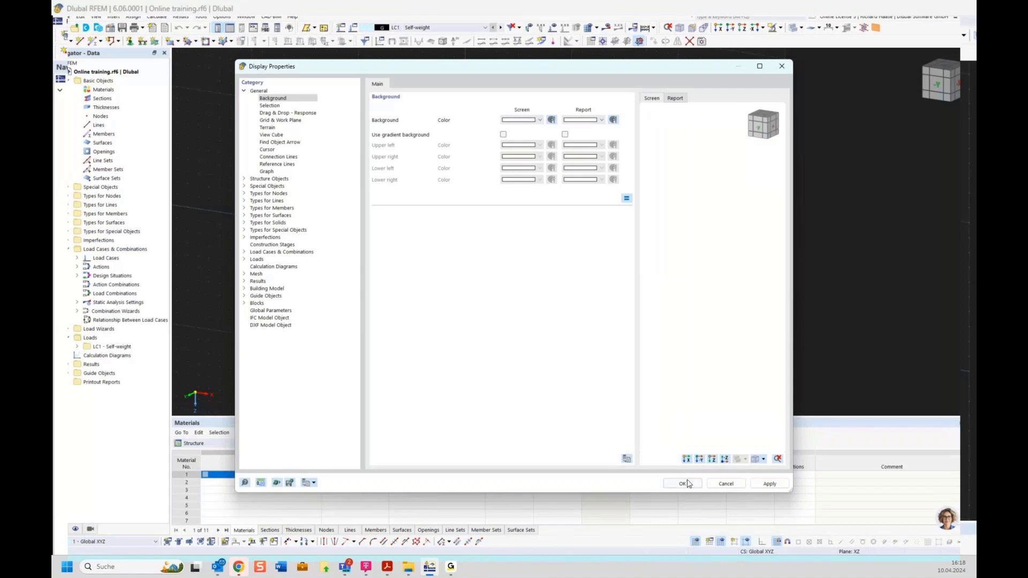
click(683, 484)
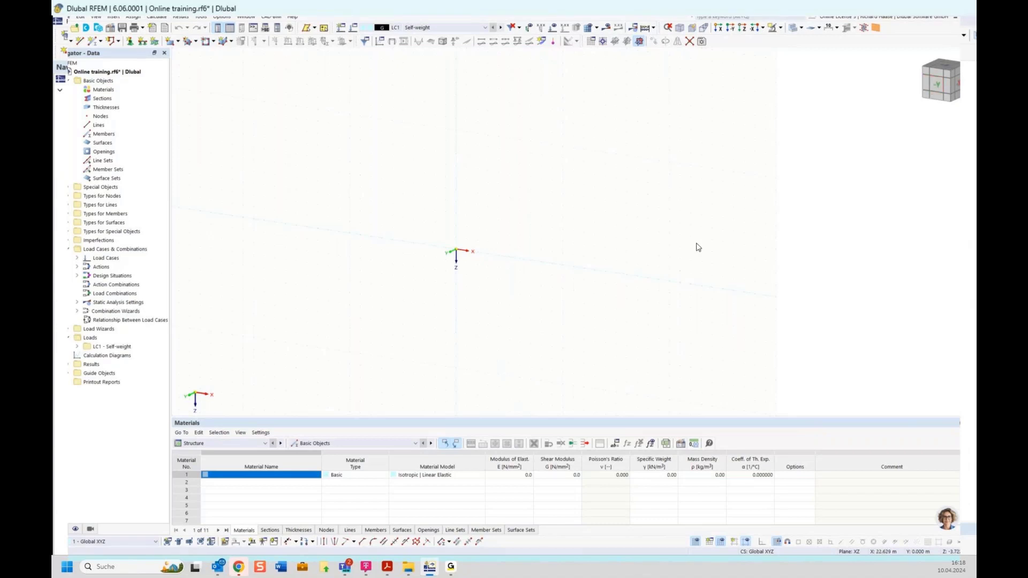
Explore the view cube by viewing the workspace from an edge, tilted, in the -Y and -X directions, and from an angle
click(946, 85)
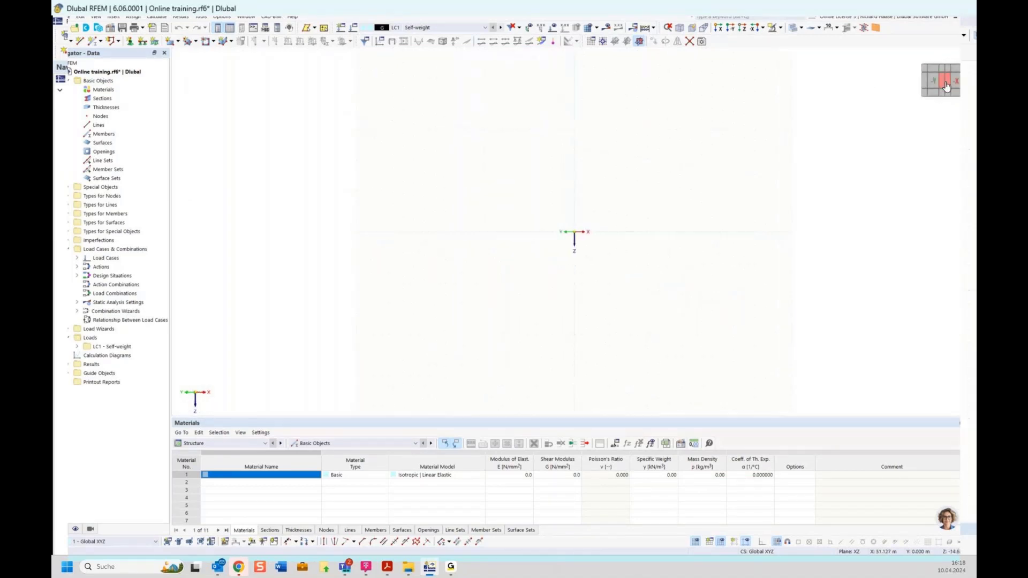
drag(946, 86, 916, 109)
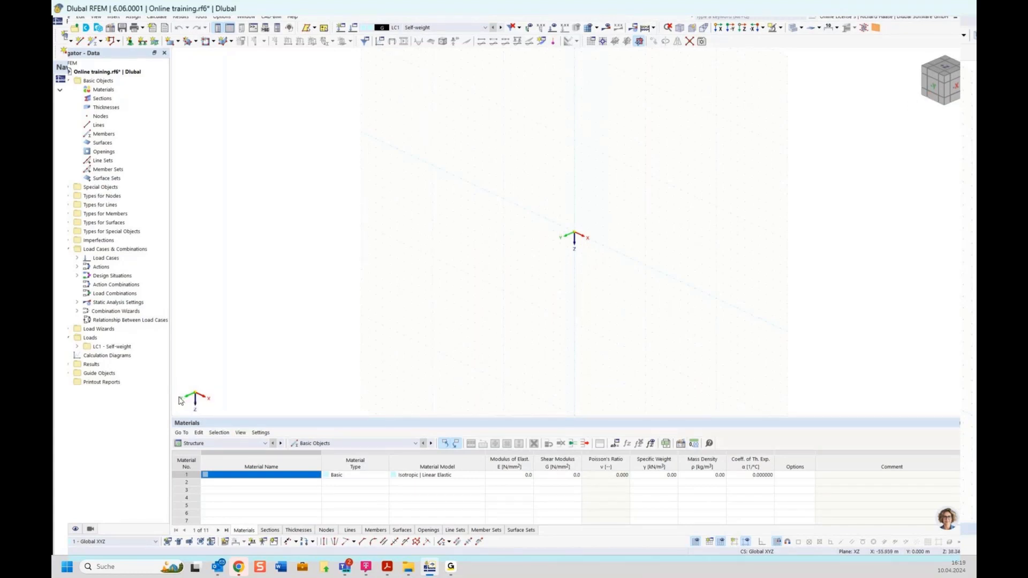
click(934, 88)
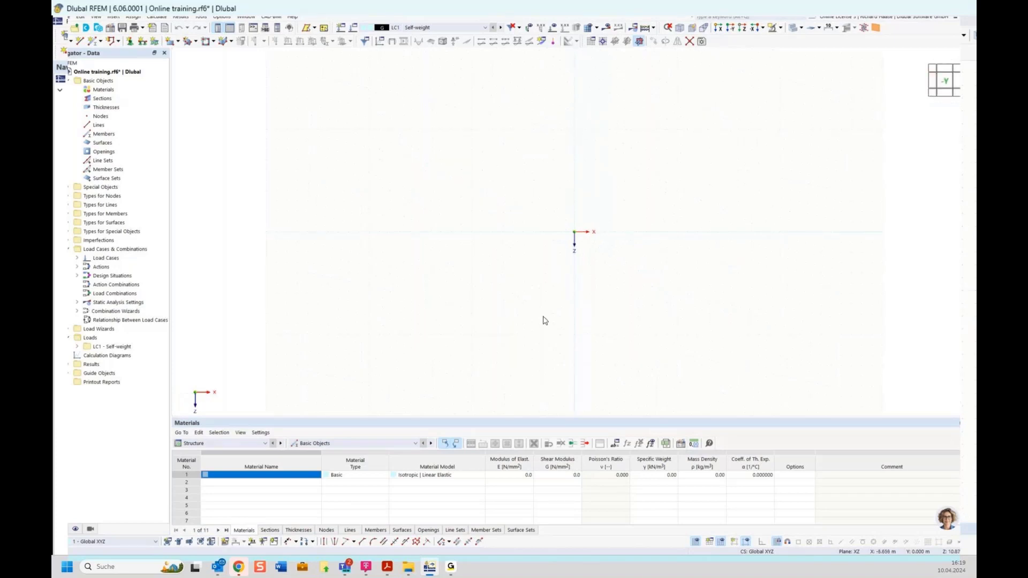
click(958, 84)
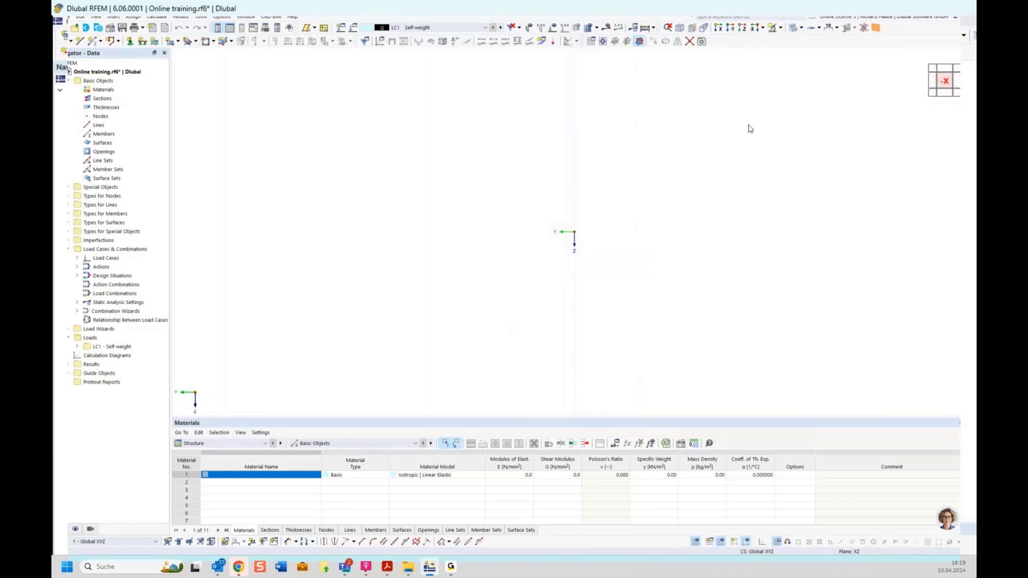
click(933, 91)
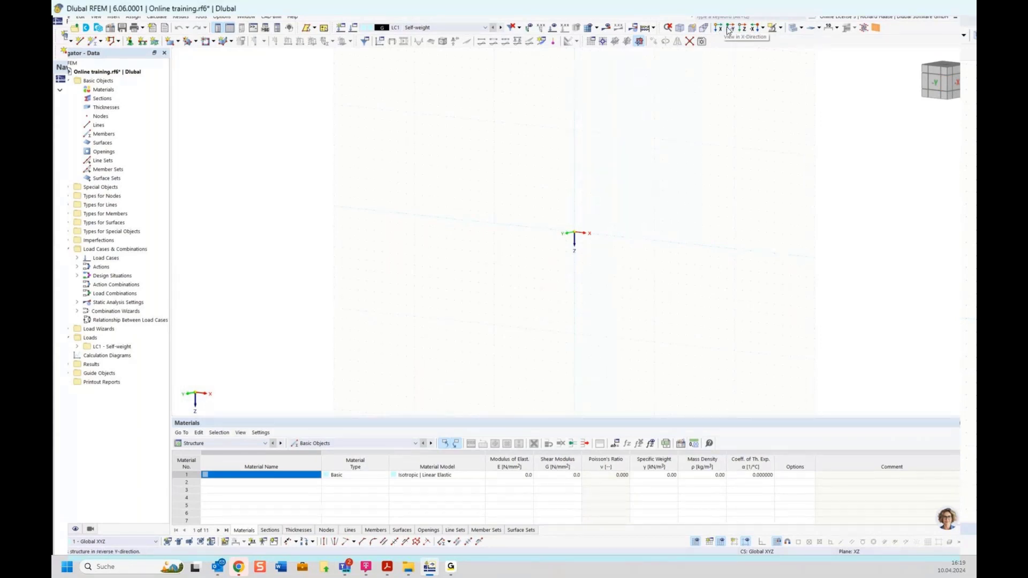
Check the reverse view directions, tilt the workspace, and return to the view in the -Y direction
click(762, 27)
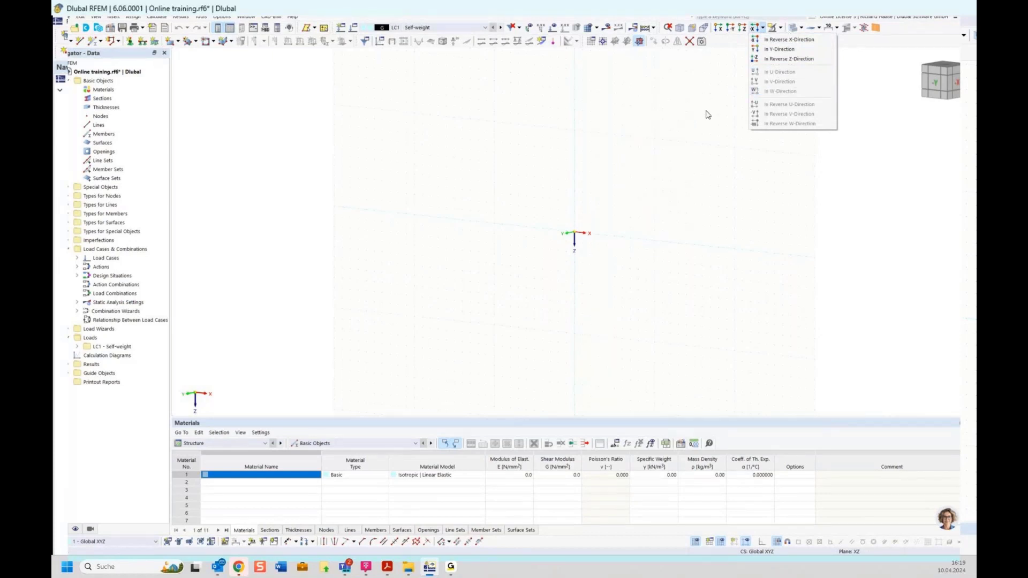
click(652, 208)
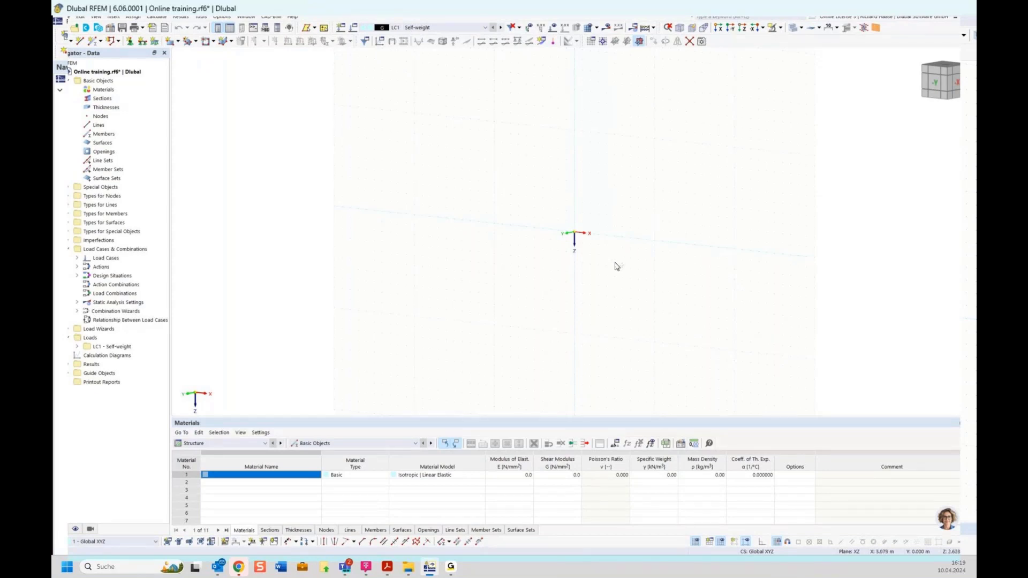
ctrl+middle_drag(616, 266, 638, 287)
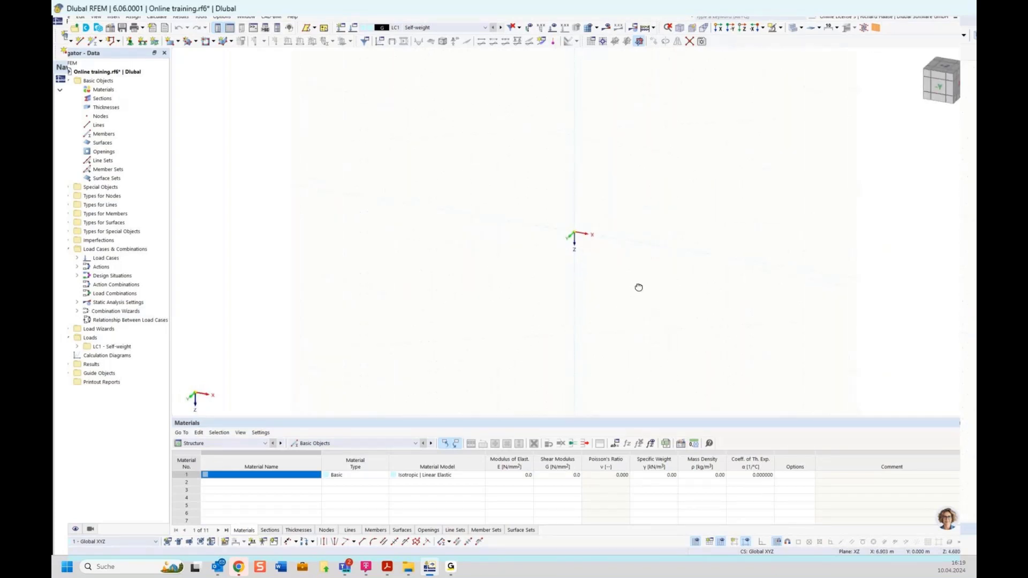
click(938, 90)
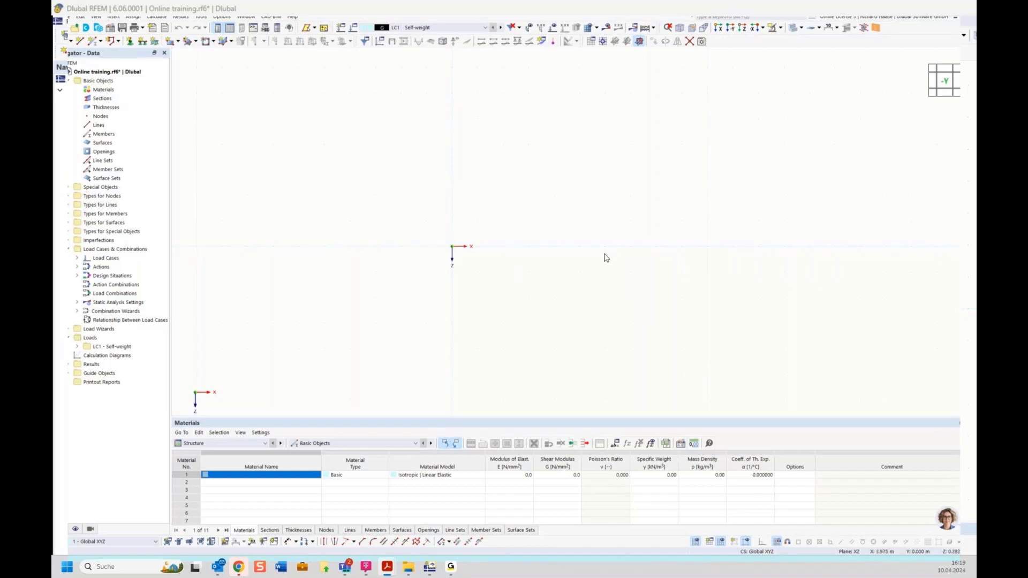
Place two nodes on the X-axis, one at the origin and one at X = 4.000 m, Z = 0.000 m
double_click(63, 38)
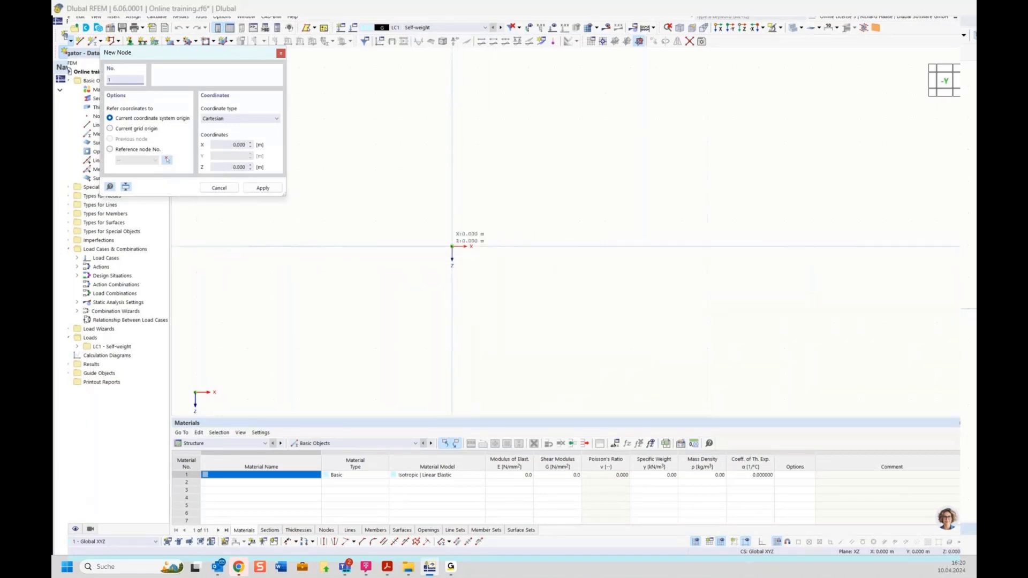
click(452, 247)
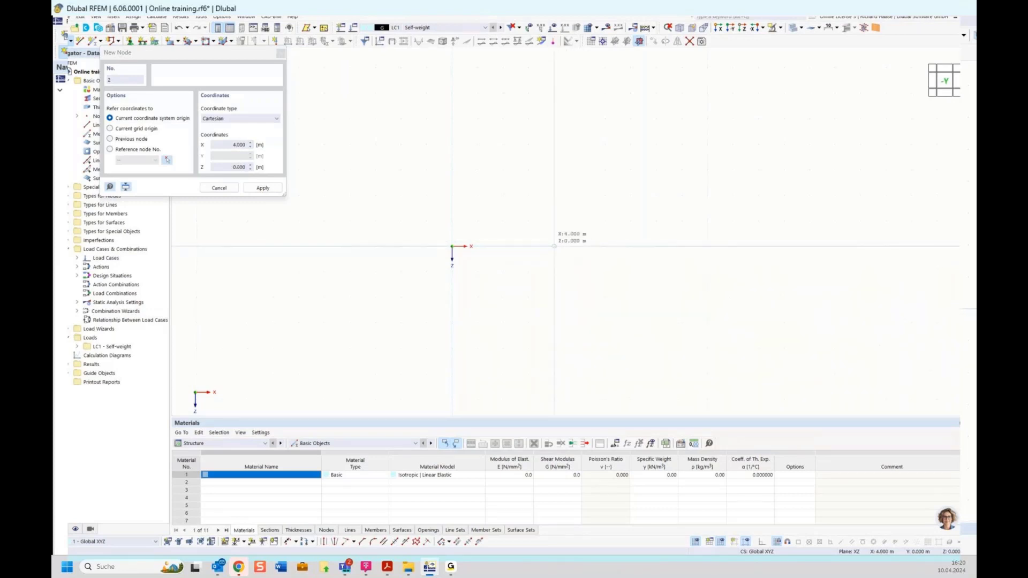
click(554, 247)
key(Escape)
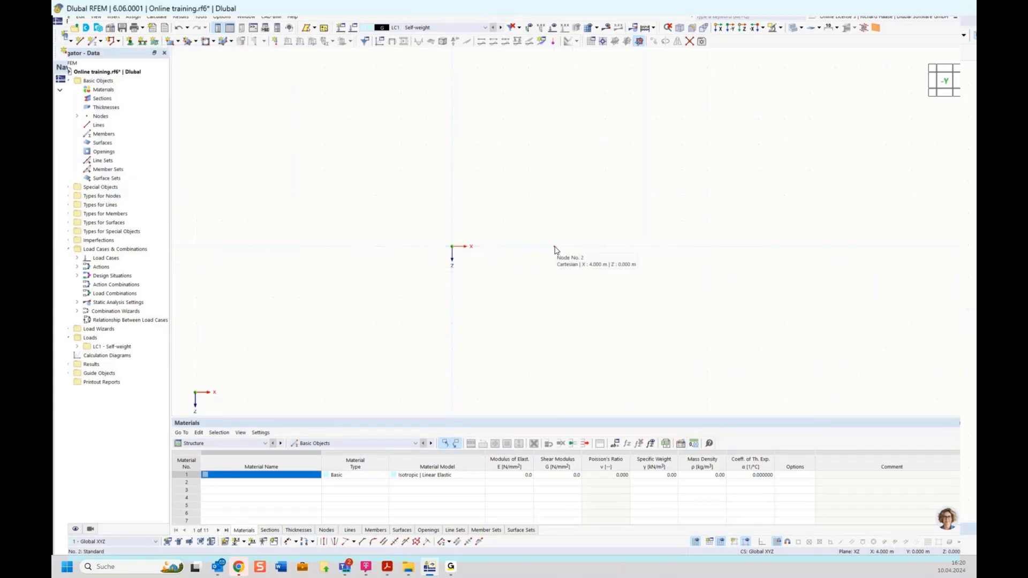
Set the X coordinate of the second node to 4.5 m
double_click(555, 248)
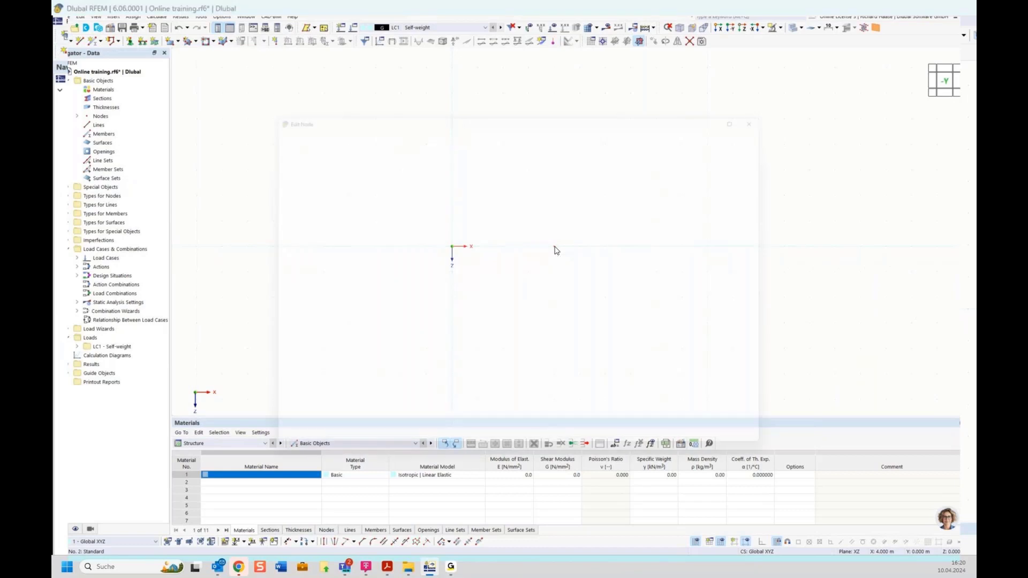
drag(489, 104, 506, 292)
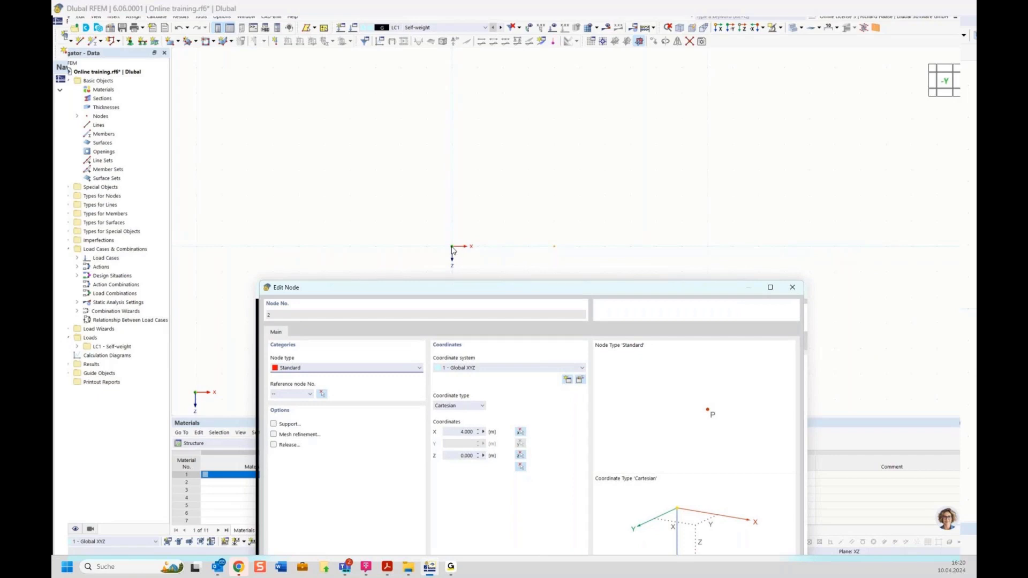
drag(477, 293, 502, 280)
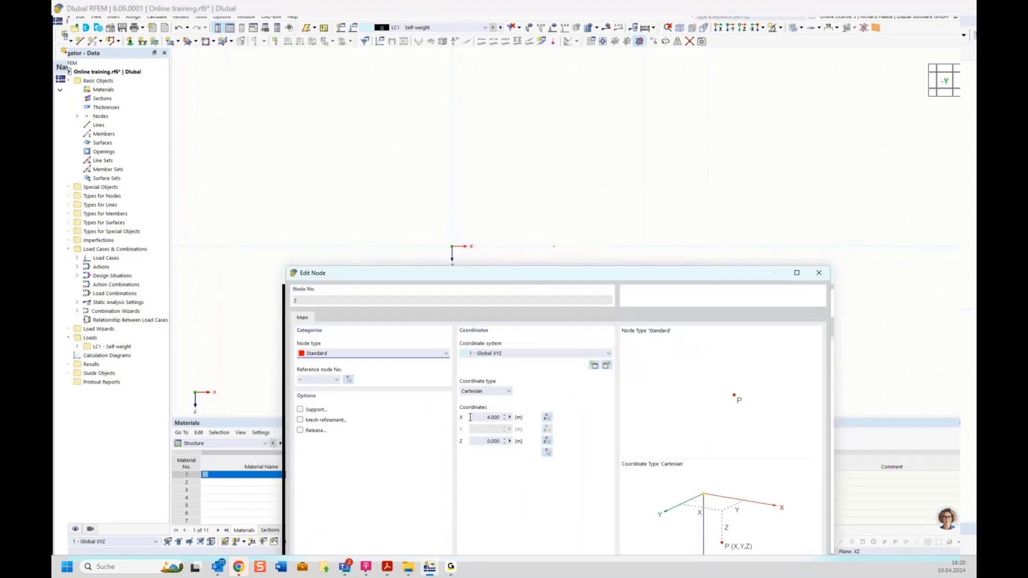
drag(472, 417, 518, 423)
text(4.5)
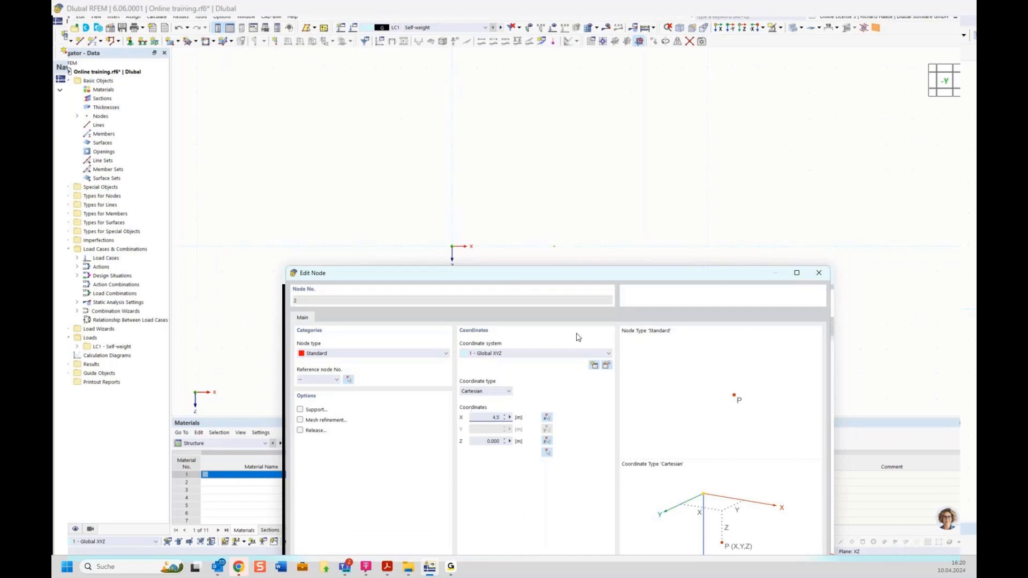
drag(587, 274, 557, 204)
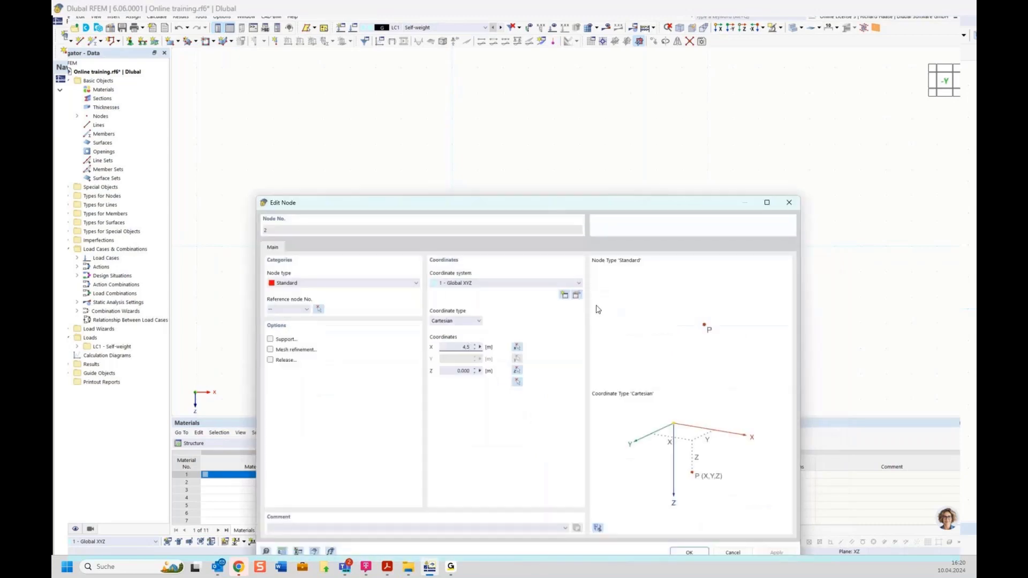
click(689, 552)
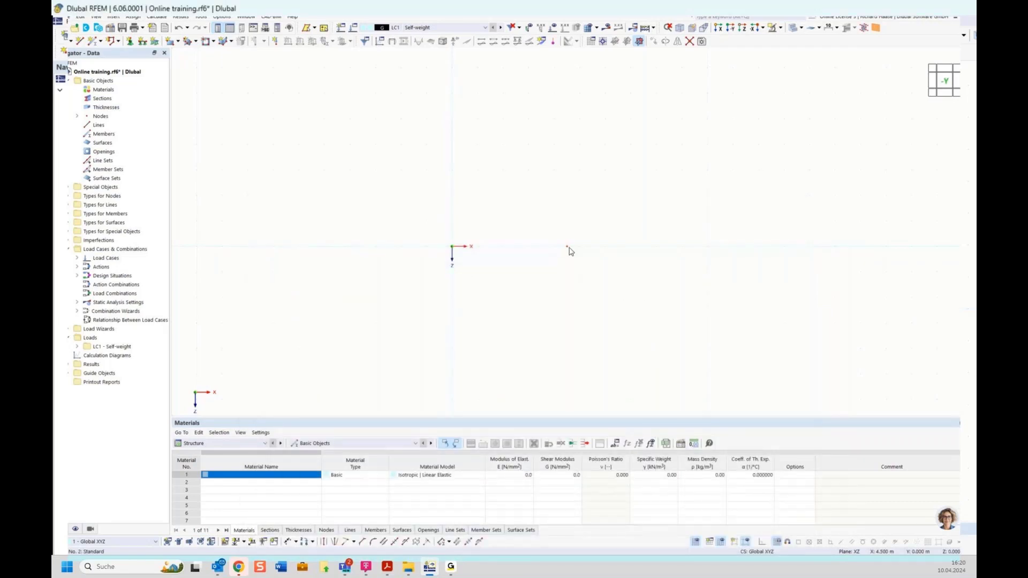
mouse_move(567, 249)
Set the work plane's grid point spacing b to 0.5 m
click(591, 42)
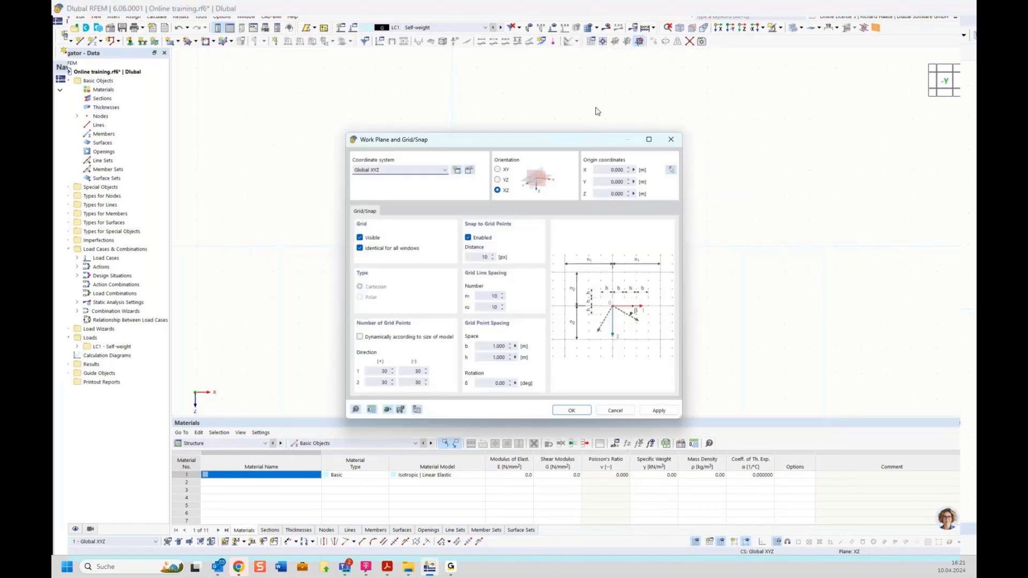
drag(584, 138, 614, 74)
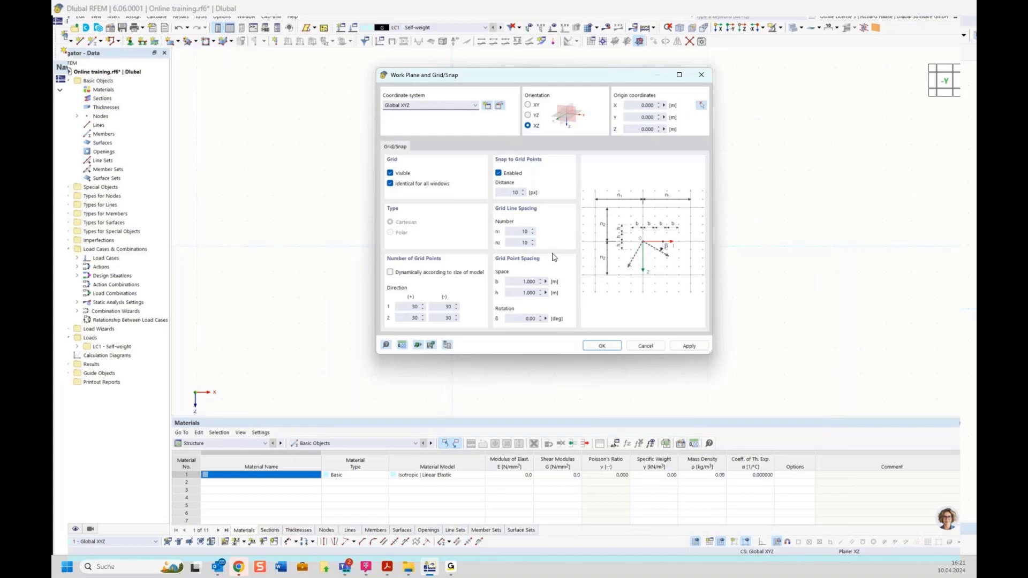
double_click(521, 281)
text(.5)
click(601, 346)
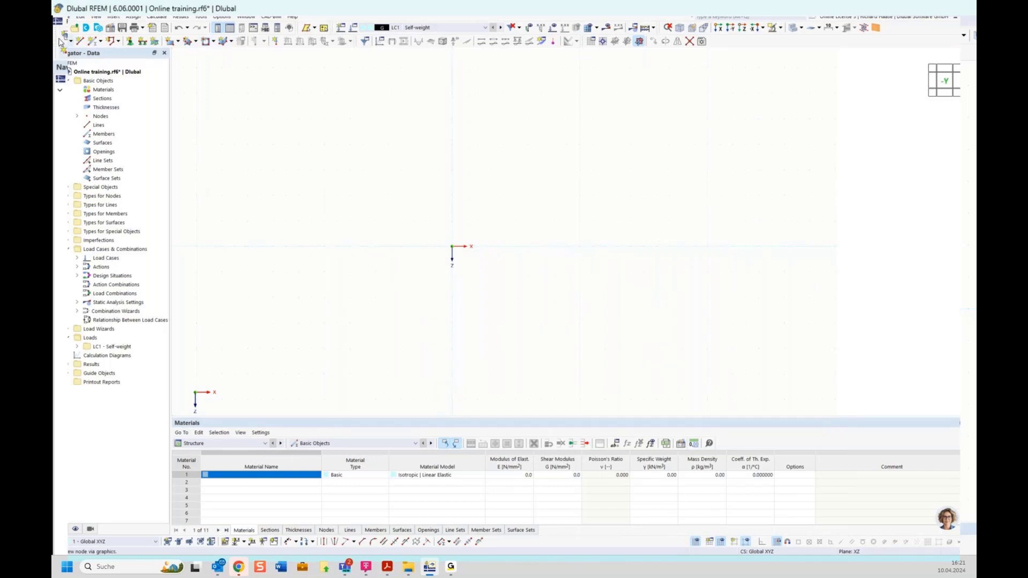
Place new nodes on the X-axis at X = 4.500 m and X = 7.500 m using the grid points
click(60, 40)
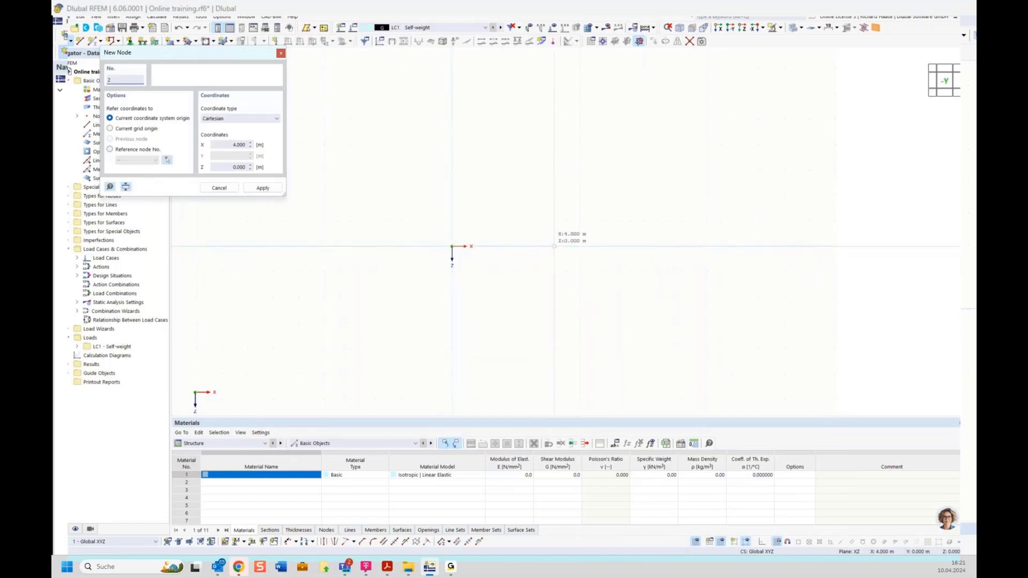
click(567, 247)
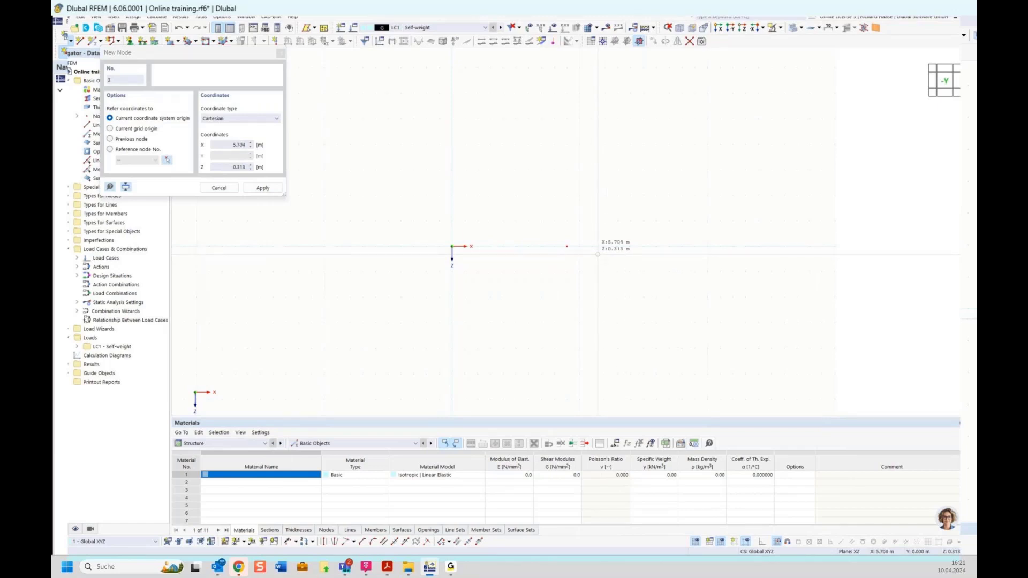
click(644, 246)
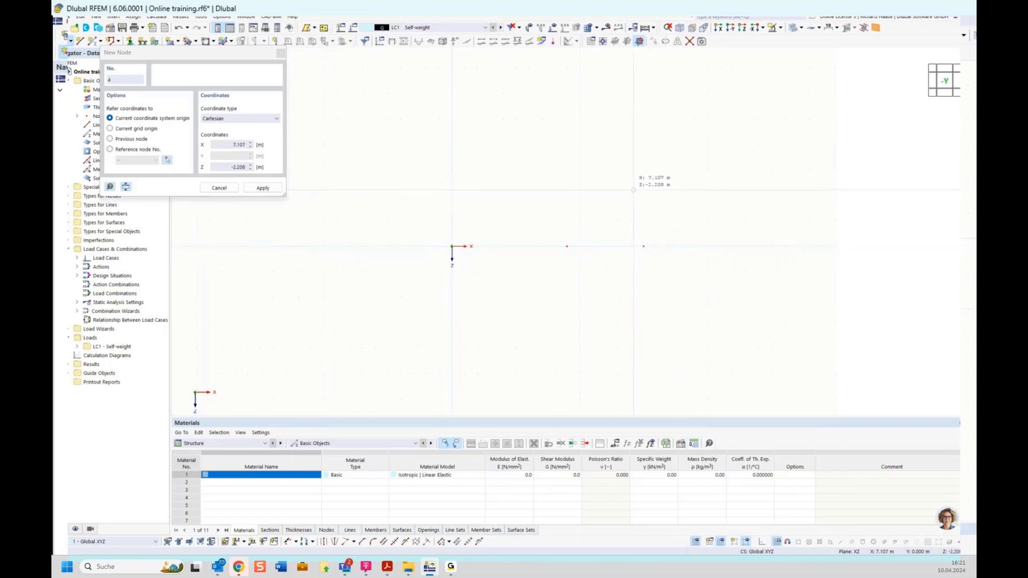
key(Escape)
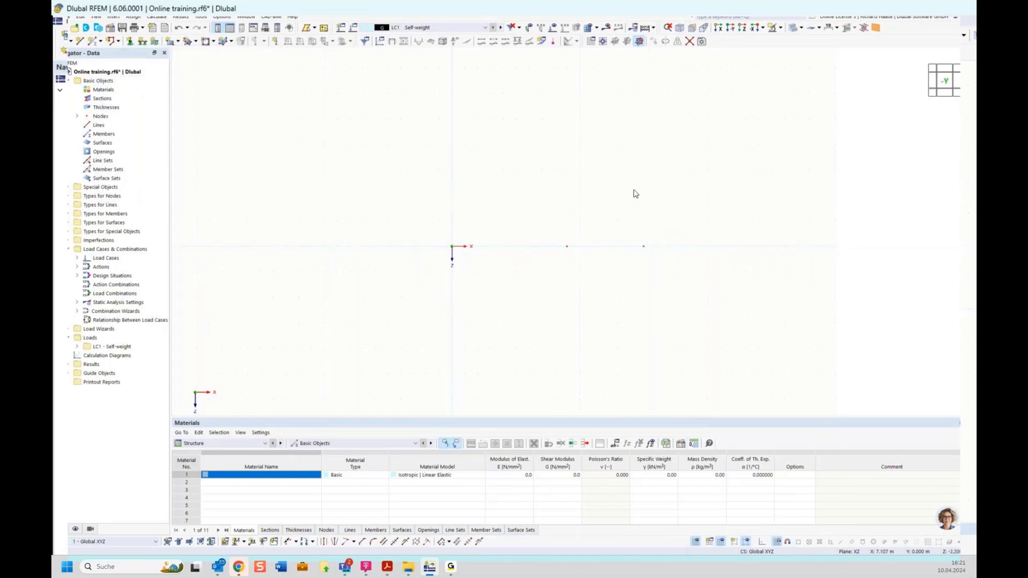
Reset the work plane and grid settings to their defaults and apply them
click(593, 45)
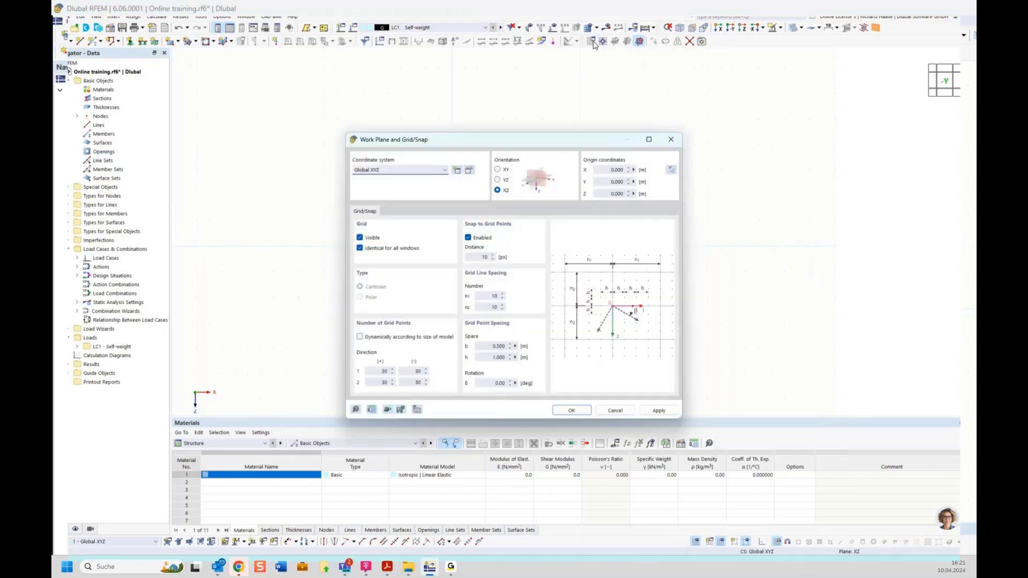
click(418, 410)
click(572, 410)
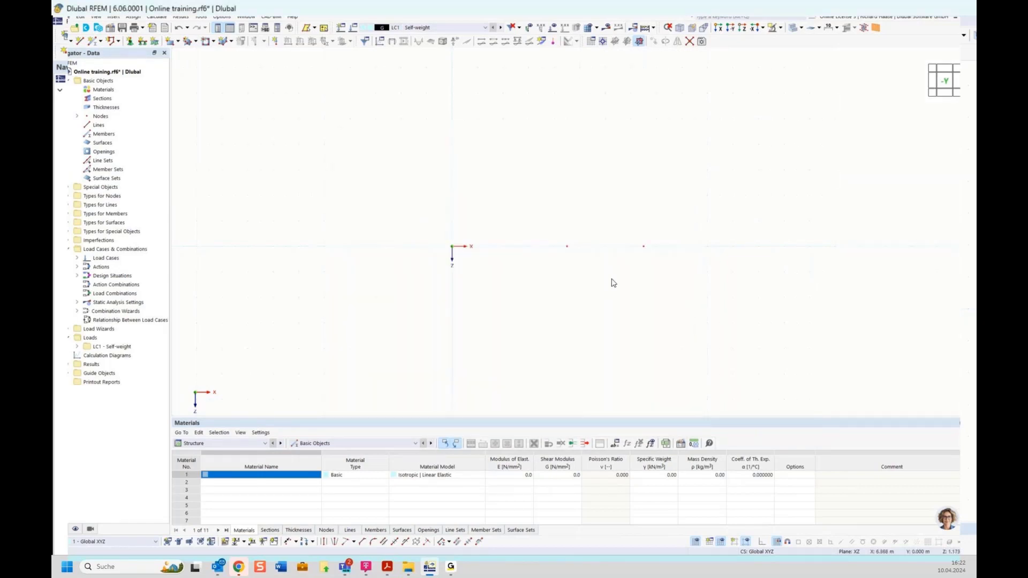
drag(419, 219, 690, 271)
drag(430, 174, 514, 206)
drag(414, 164, 545, 214)
drag(548, 164, 462, 205)
Draw two consecutive single lines from the origin node through the 4.5 m node to the 7.5 m node
click(79, 43)
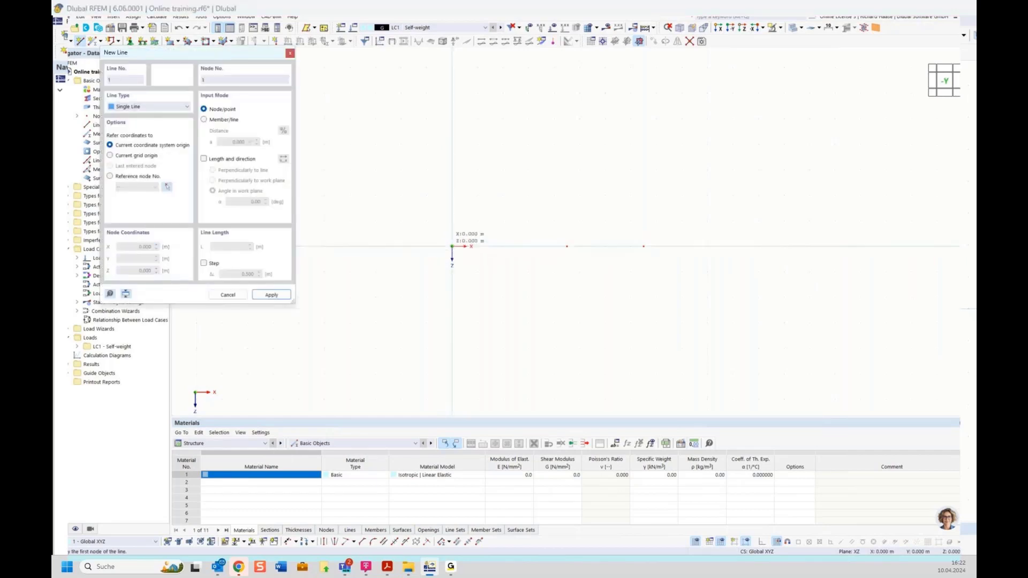
click(451, 246)
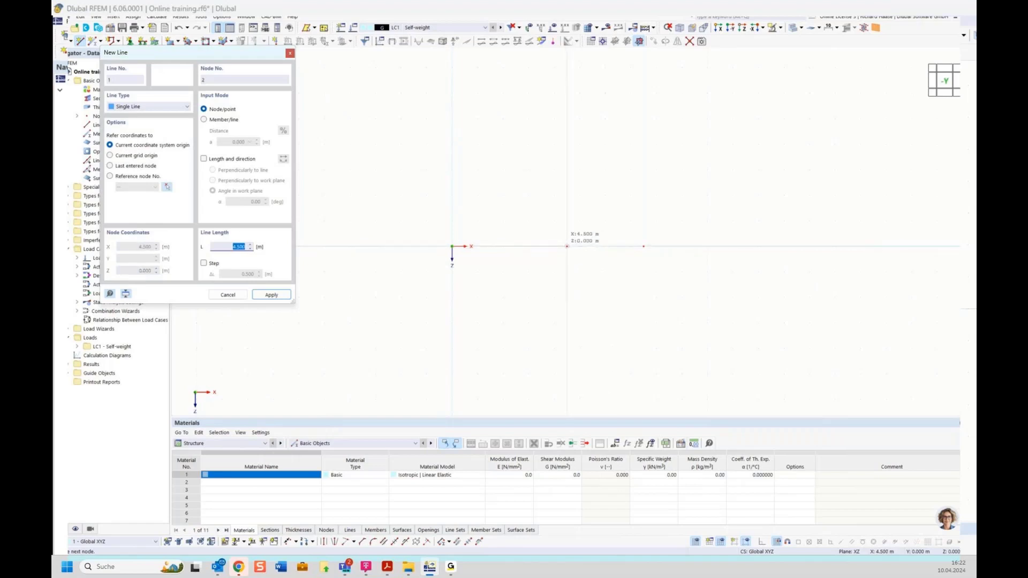
click(567, 246)
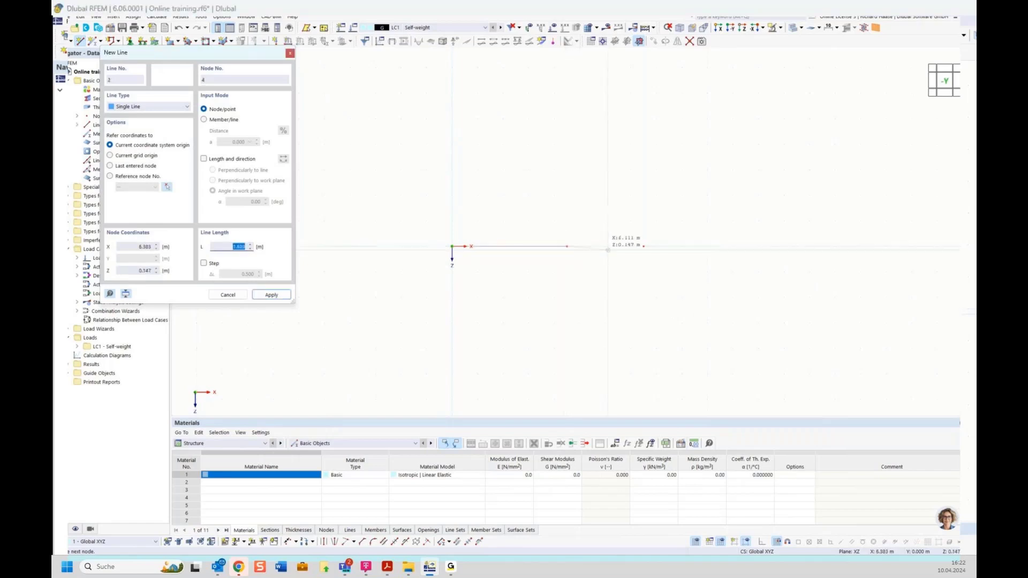
click(644, 247)
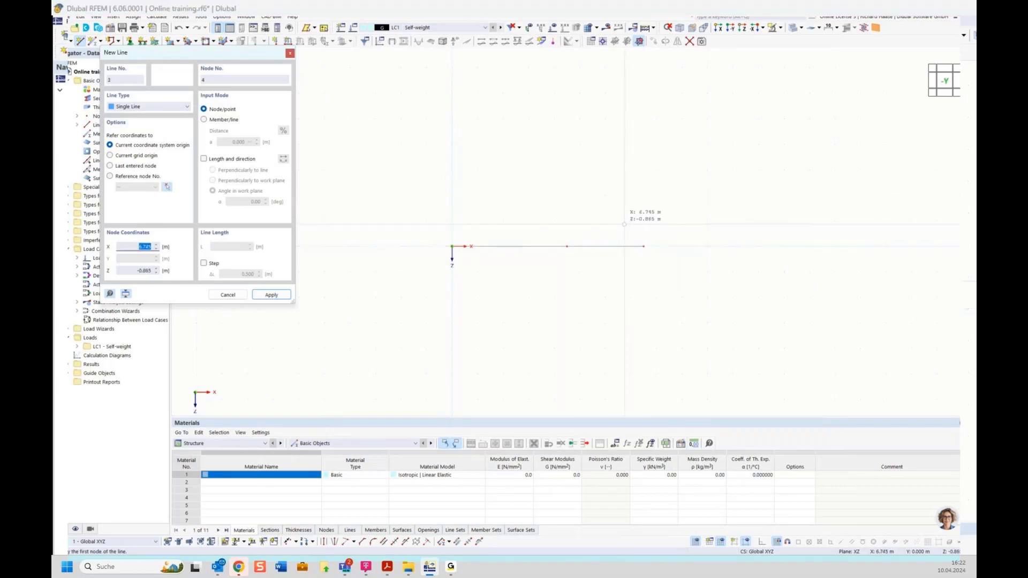
key(Escape)
Compare enclosing and crossing window selection on the second line and its end node
ctrl+middle_drag(640, 235, 623, 245)
scroll(623, 245, up, 3)
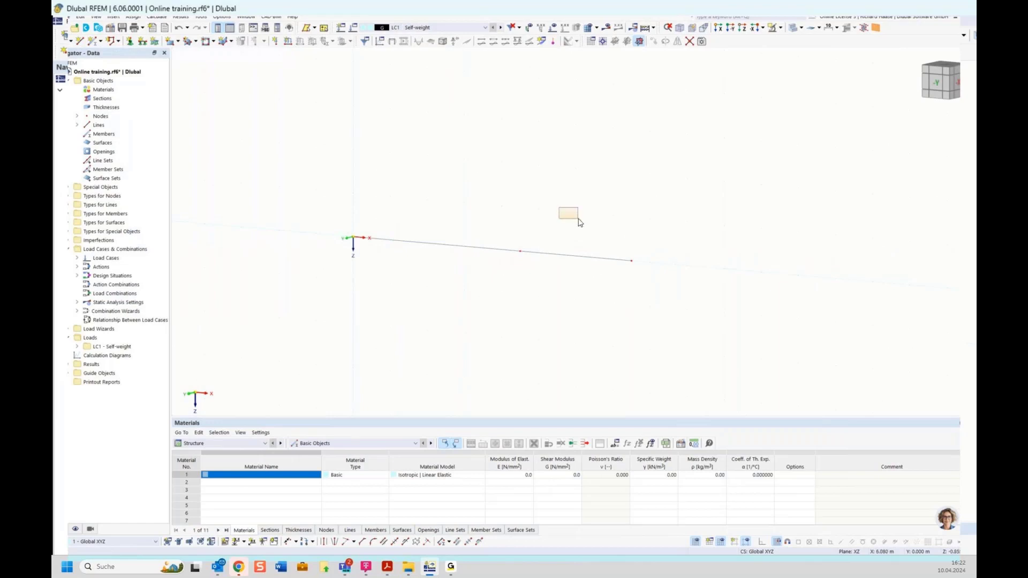
drag(585, 225, 687, 296)
scroll(637, 262, up, 3)
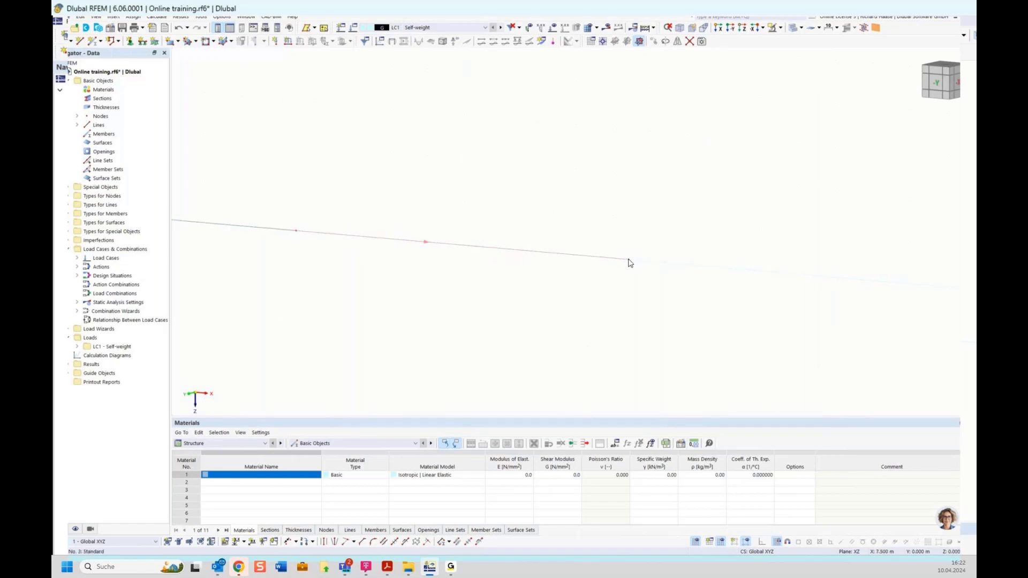
scroll(634, 266, down, 2)
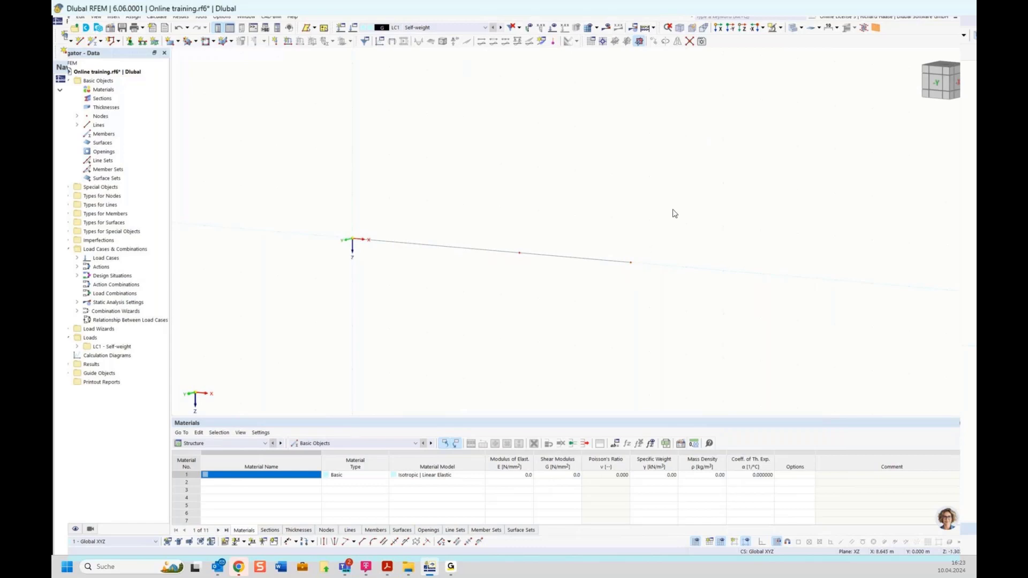
drag(677, 206, 576, 301)
drag(565, 209, 668, 289)
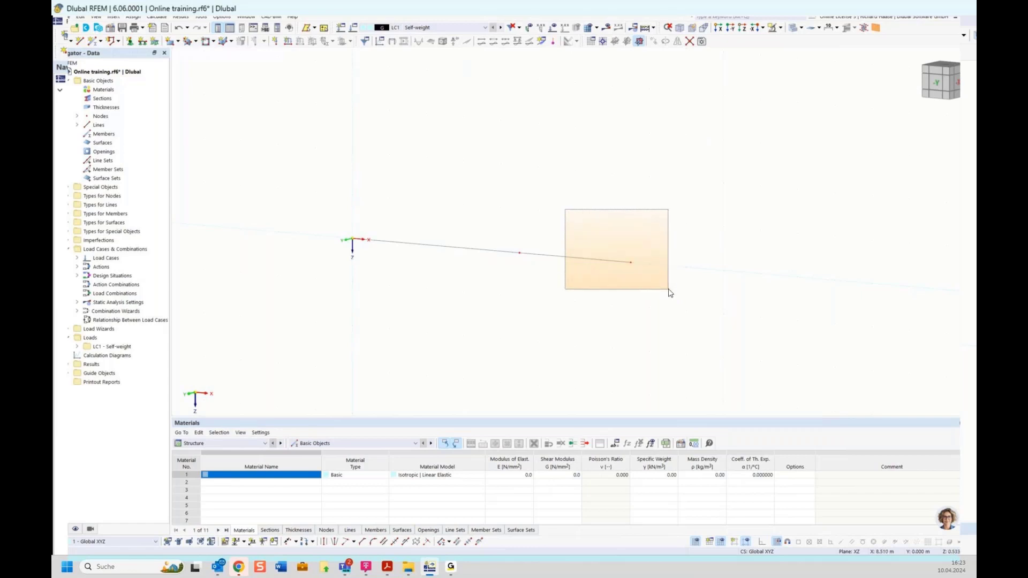
drag(668, 289, 669, 294)
drag(683, 211, 574, 294)
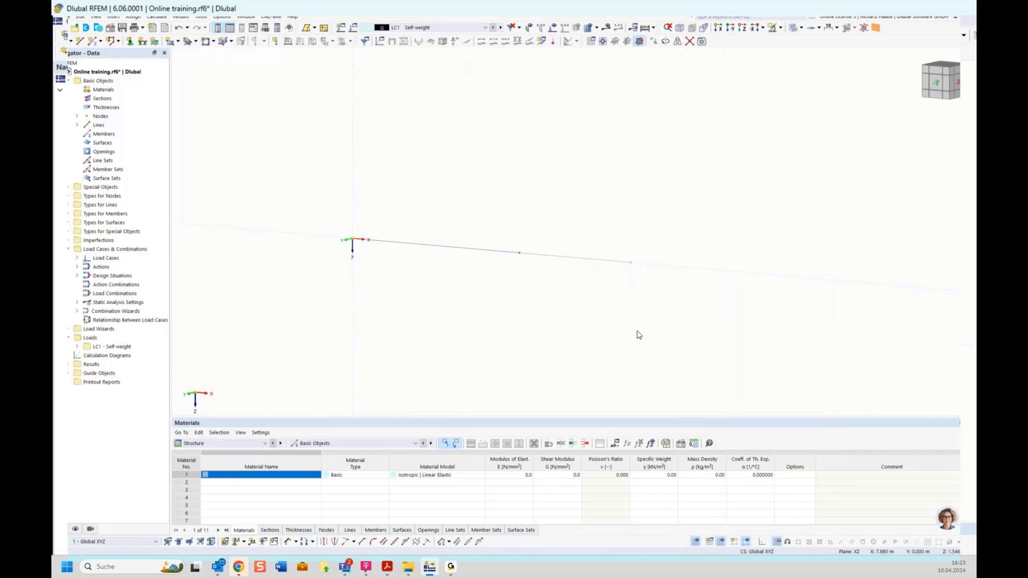
scroll(578, 307, up, 1)
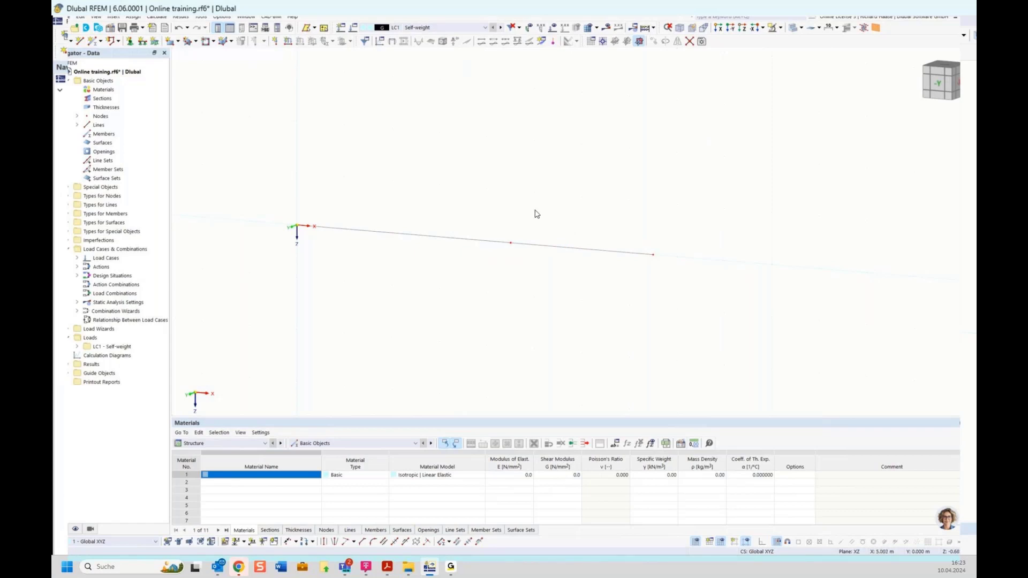
Select both lines together and start defining a new member on them from their line properties
drag(577, 208, 451, 279)
right_click(474, 242)
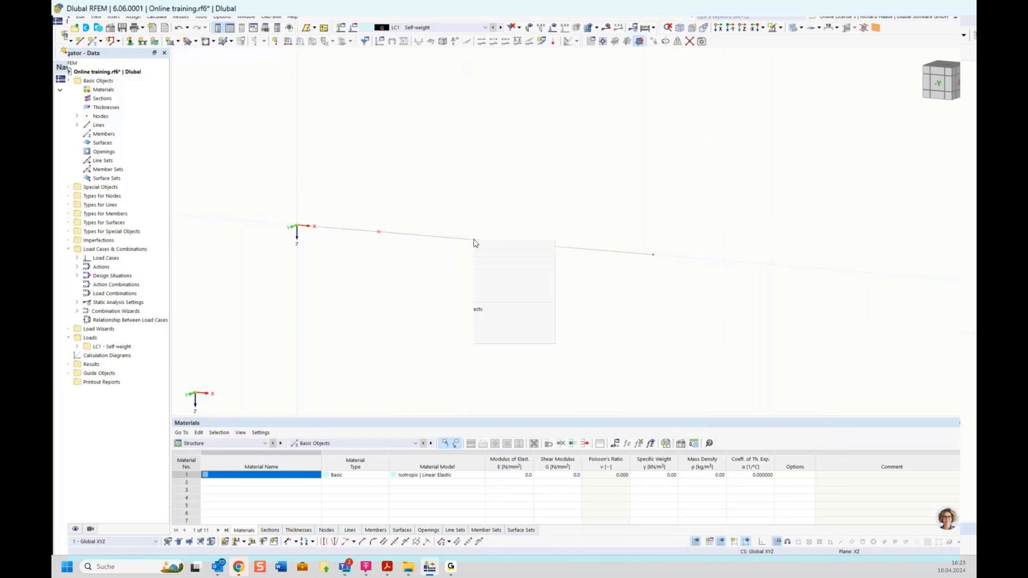
mouse_move(498, 269)
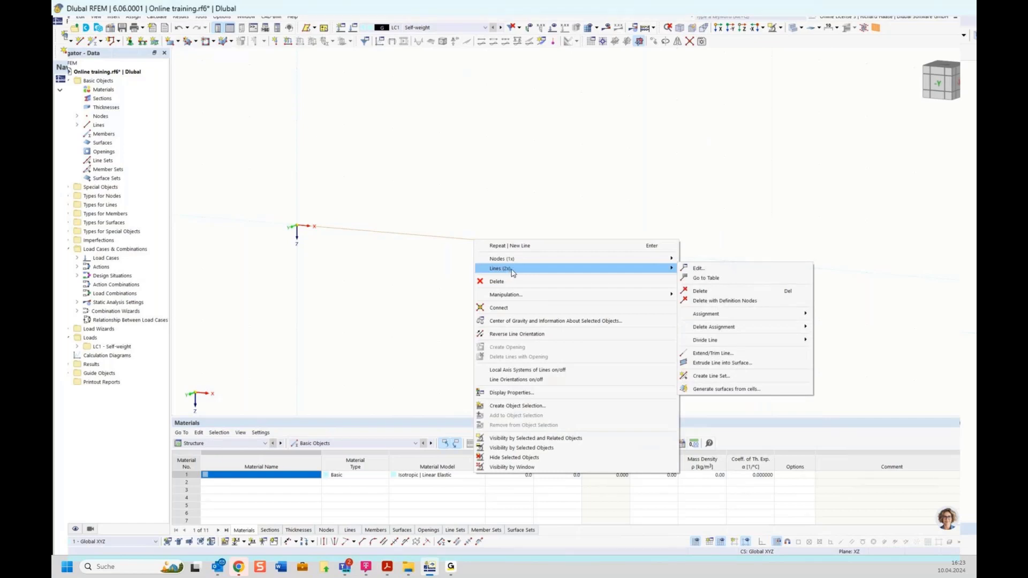
click(696, 269)
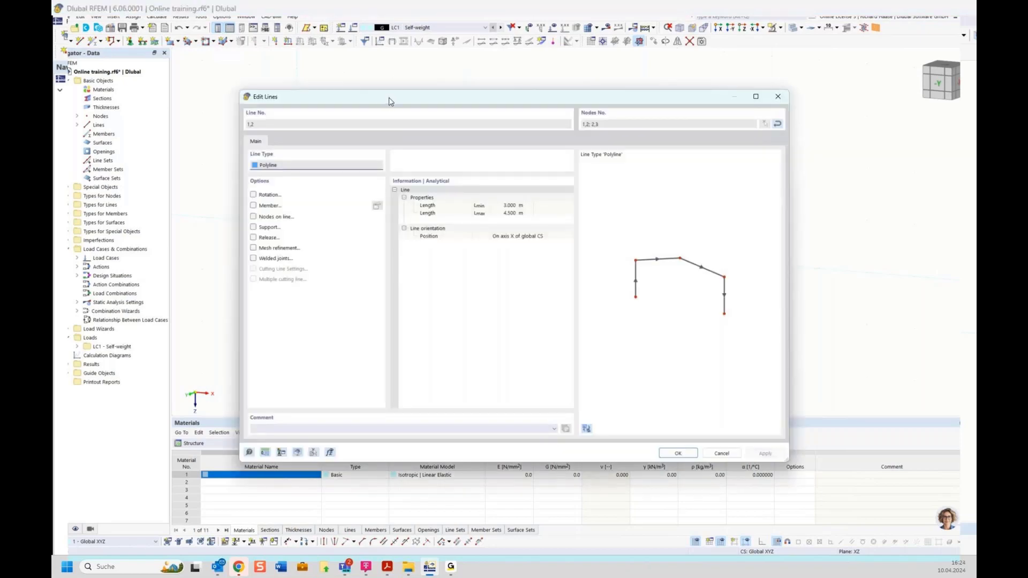
drag(389, 98, 393, 98)
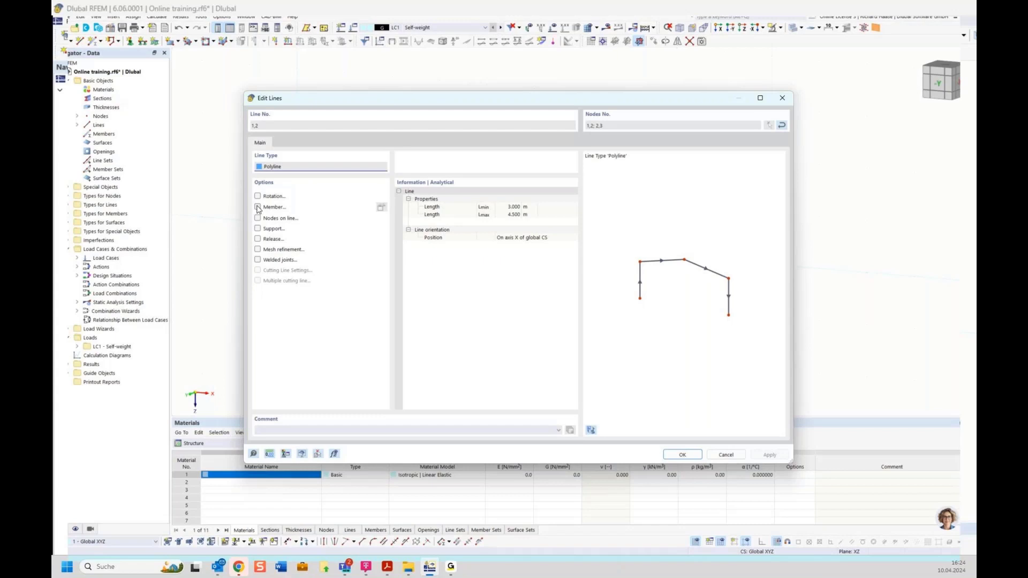
click(257, 208)
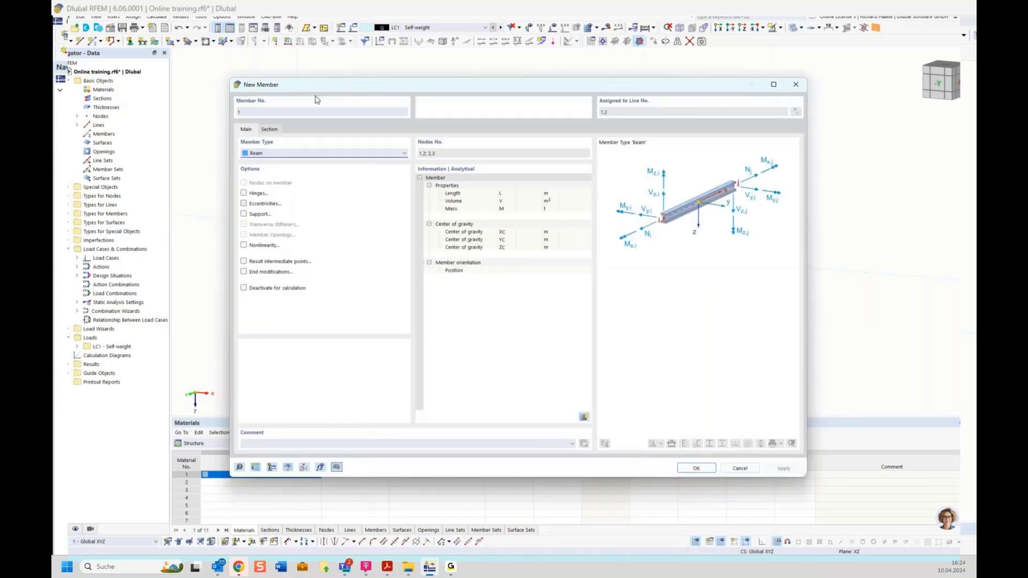
drag(324, 90, 296, 121)
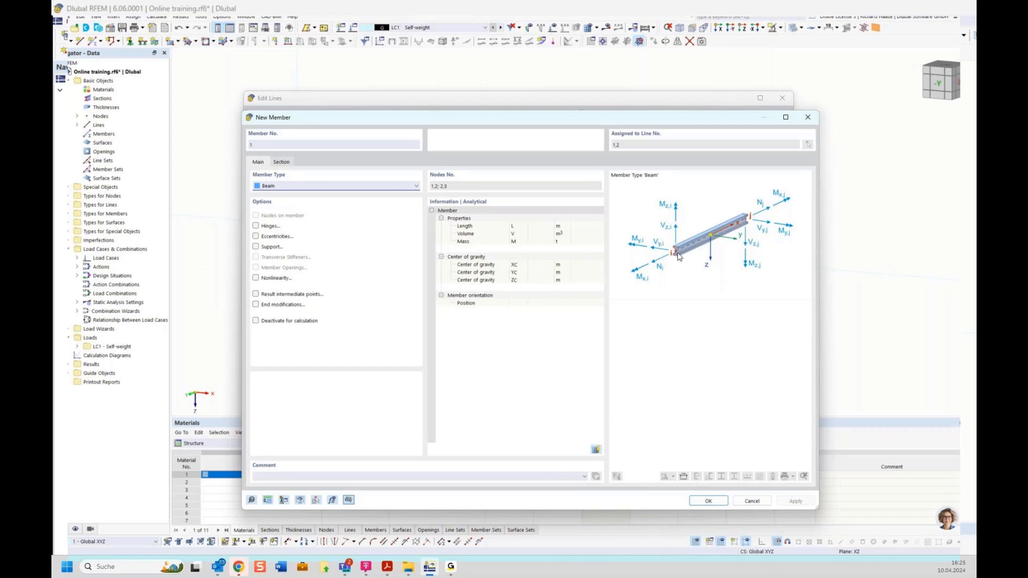
Preview the Tension and Compression member types for the new member
click(343, 188)
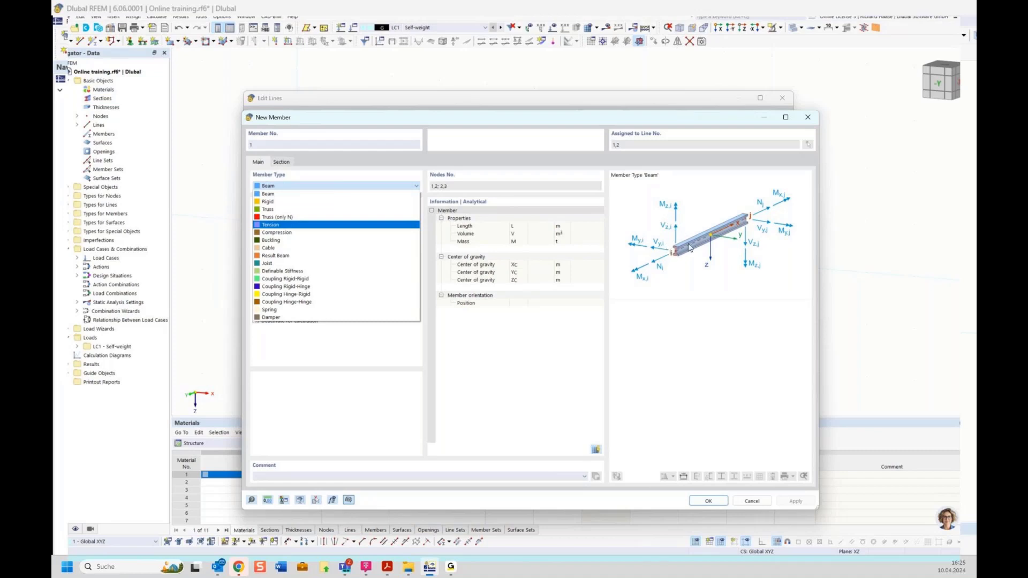
click(281, 226)
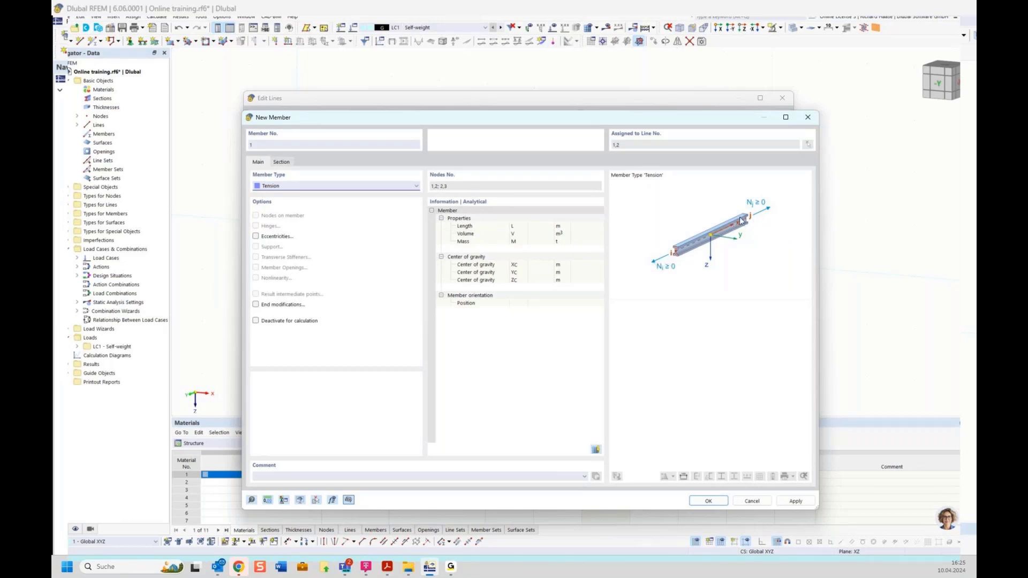
click(337, 188)
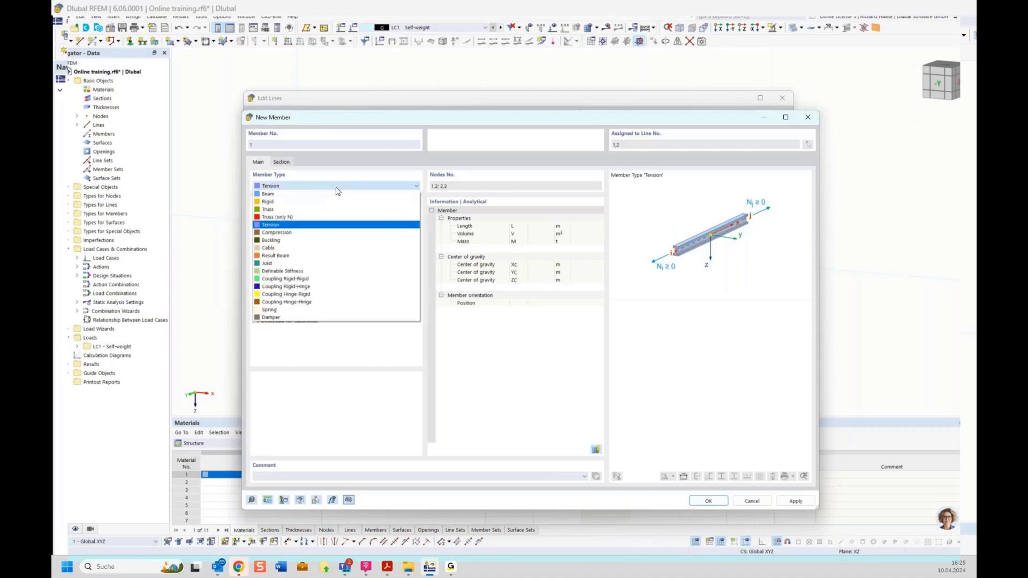
click(279, 233)
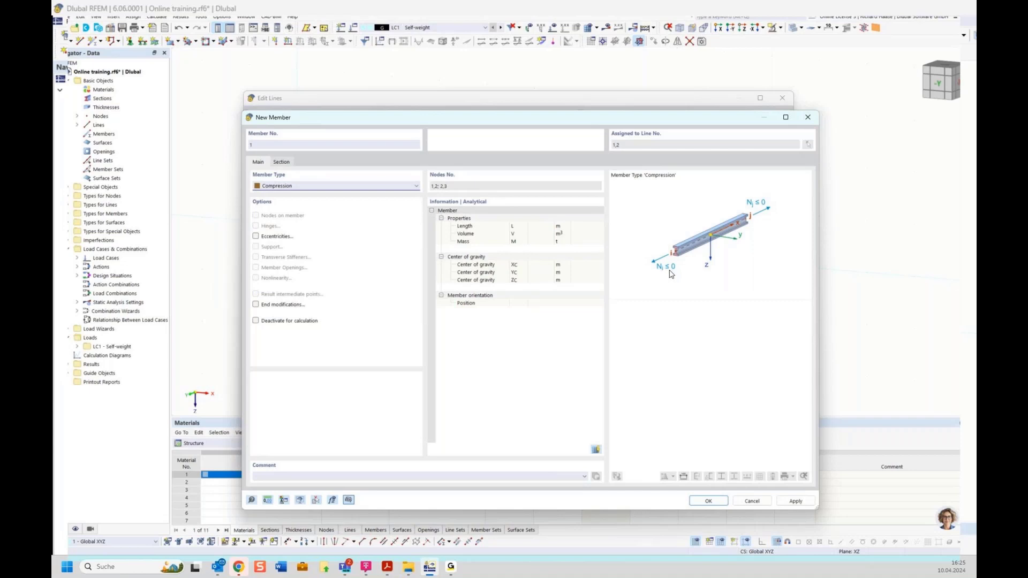
Preview the Definable Stiffness member type and its stiffness parameters without creating one, and return the member type to Beam
click(288, 186)
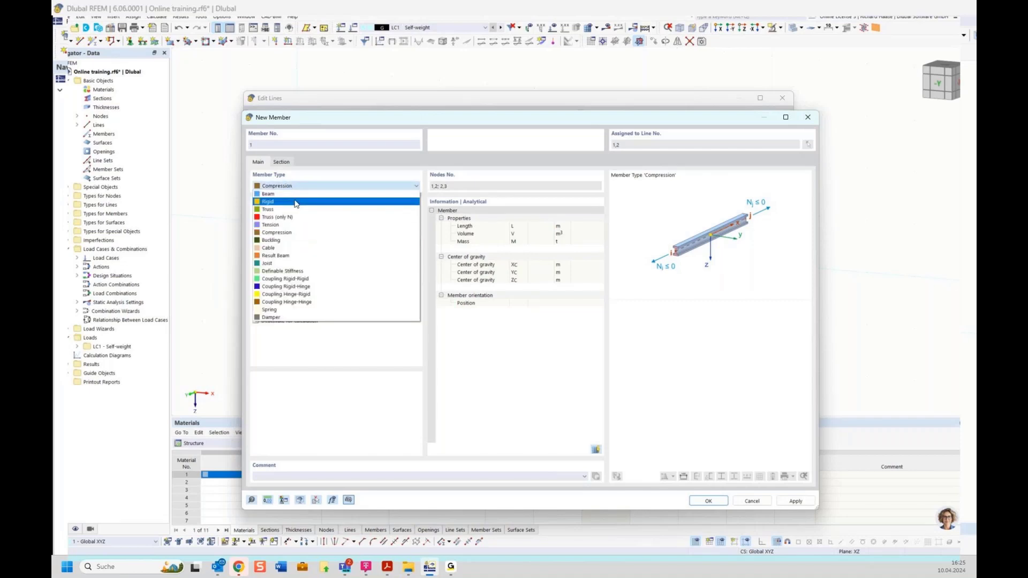
click(295, 272)
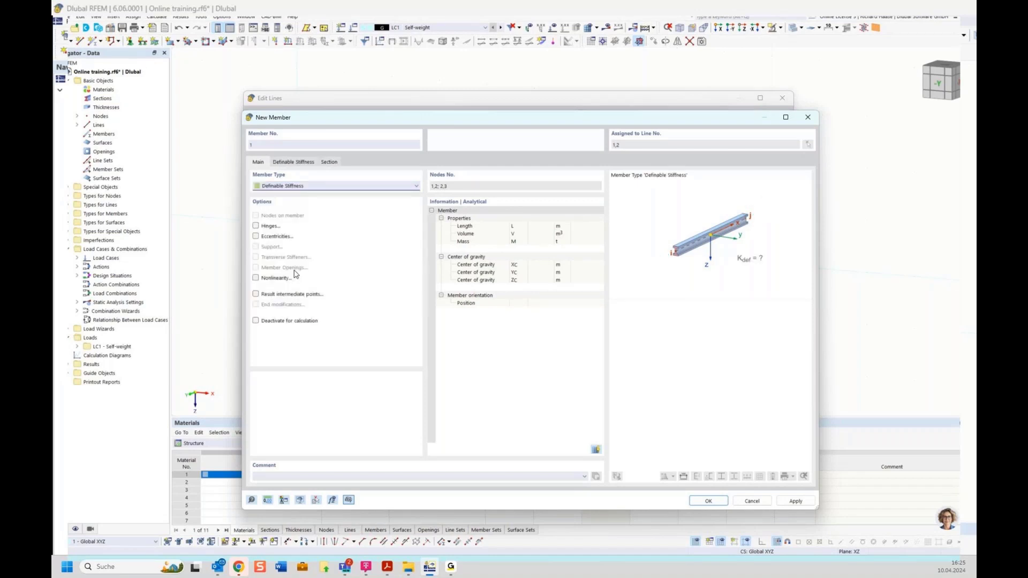
click(294, 167)
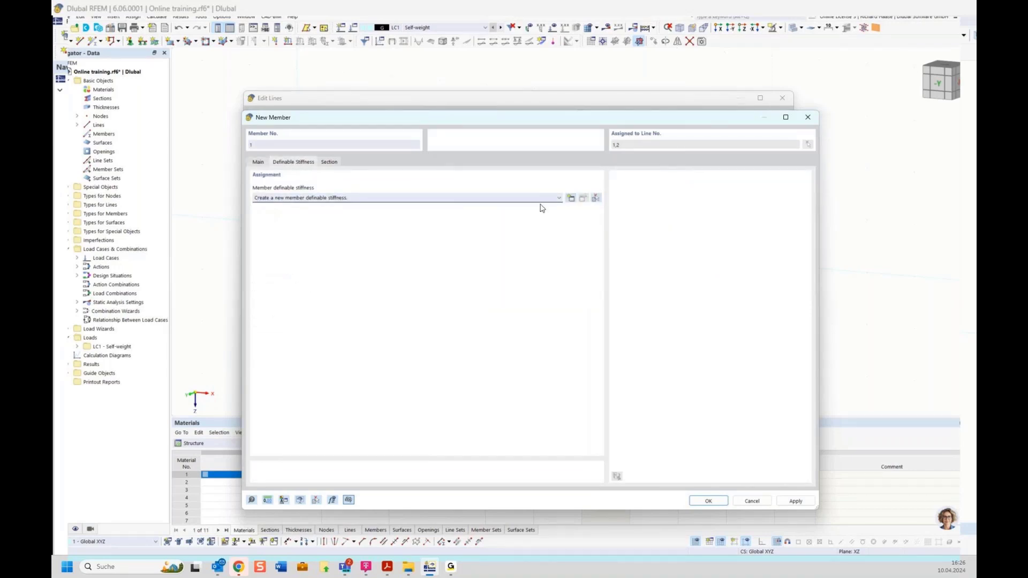
click(570, 199)
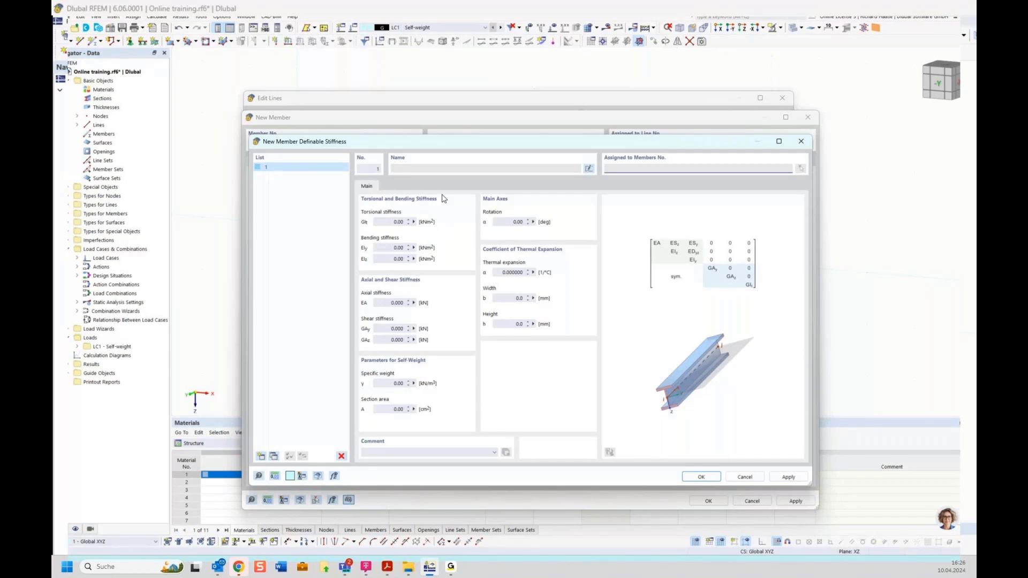
click(800, 141)
click(259, 162)
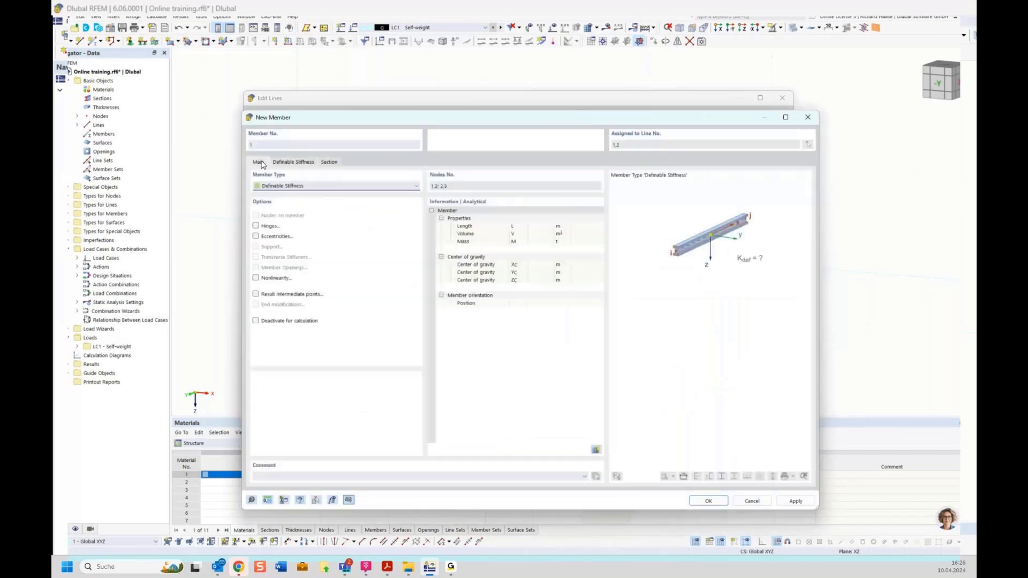
click(288, 186)
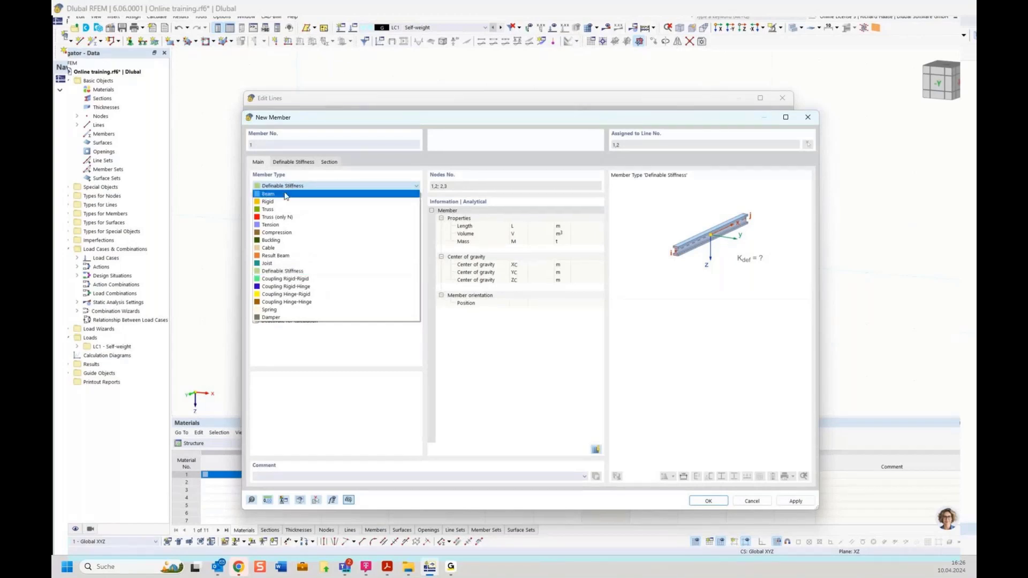
click(286, 194)
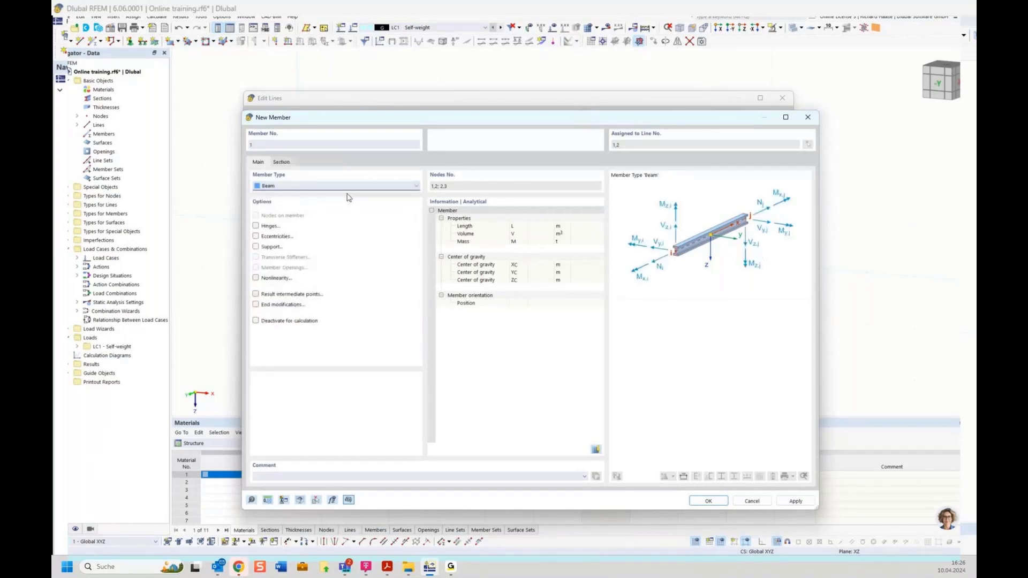
Choose the standardized I-section HE 180 A from the EN 10365:2017 HE A series for the member start
drag(354, 122, 360, 94)
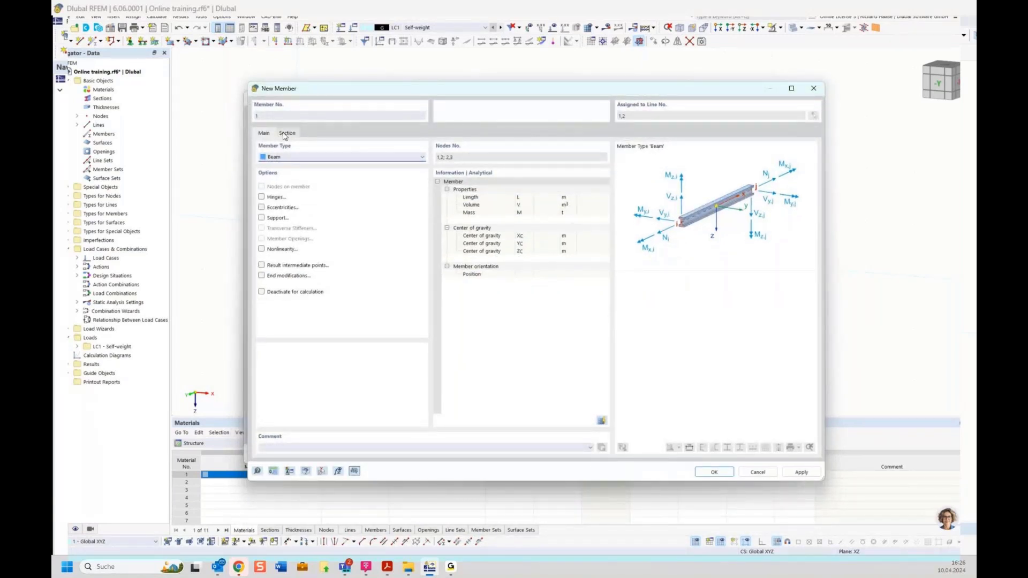
click(285, 134)
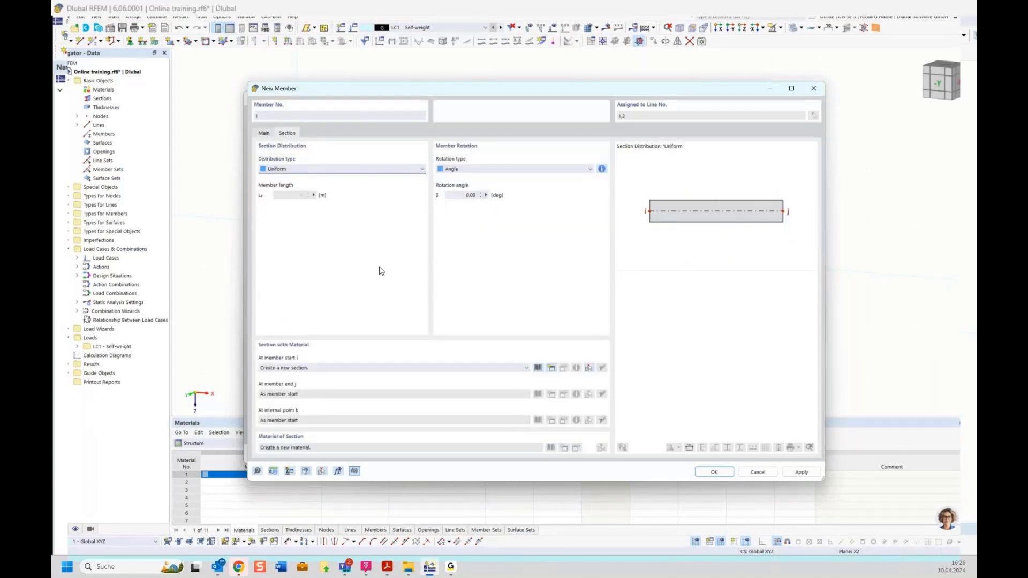
click(538, 369)
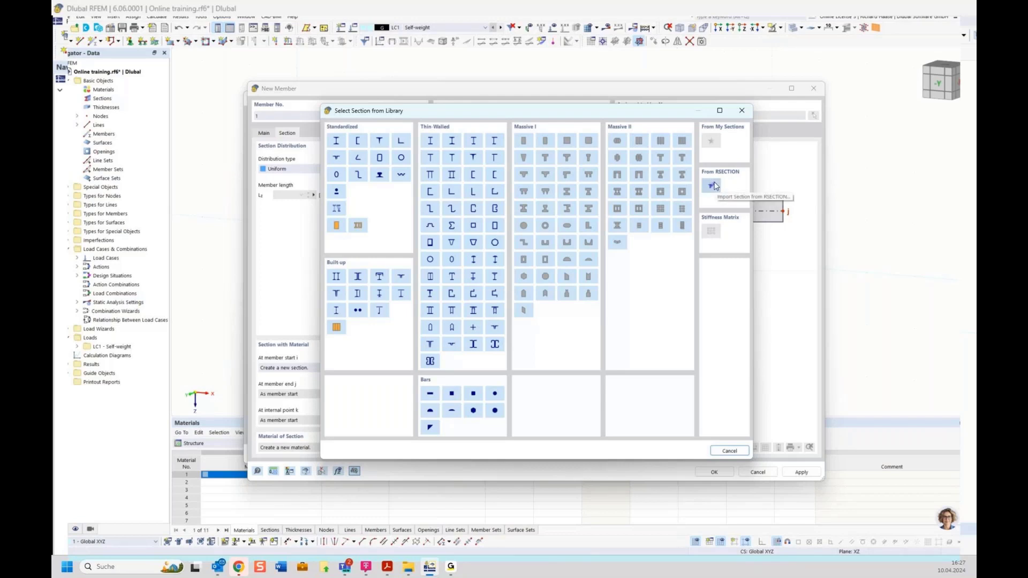
click(336, 142)
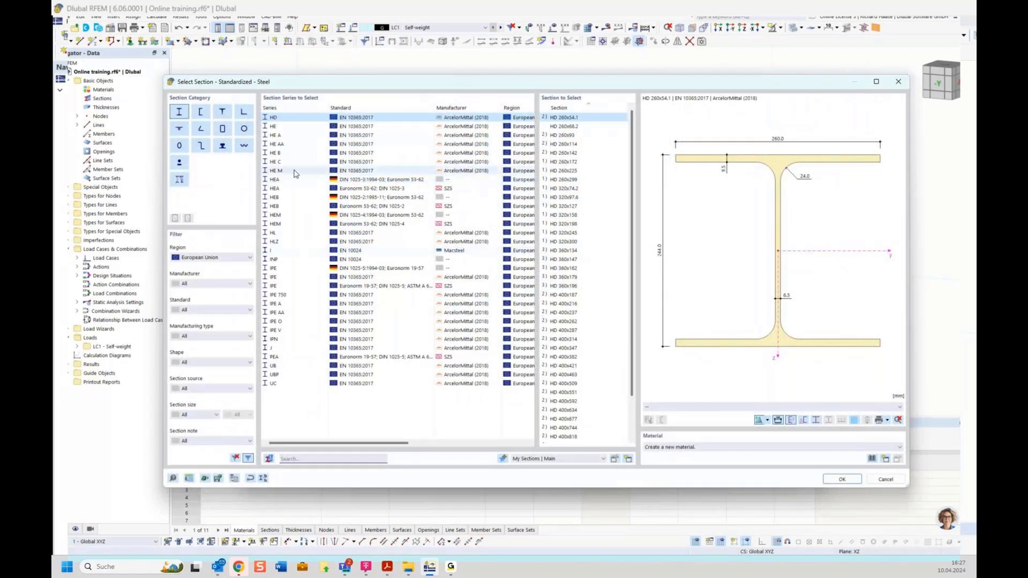
click(292, 136)
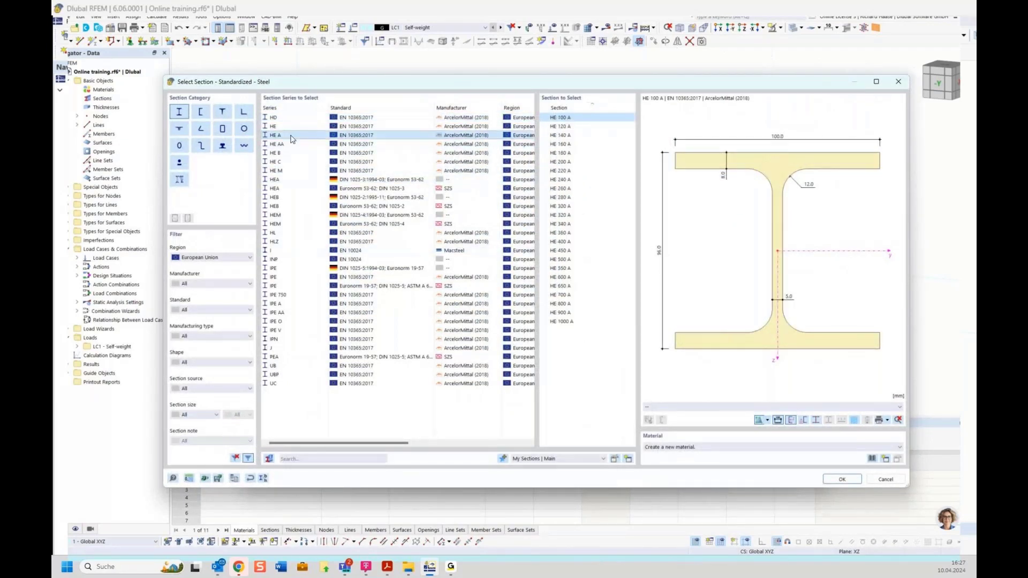
click(574, 155)
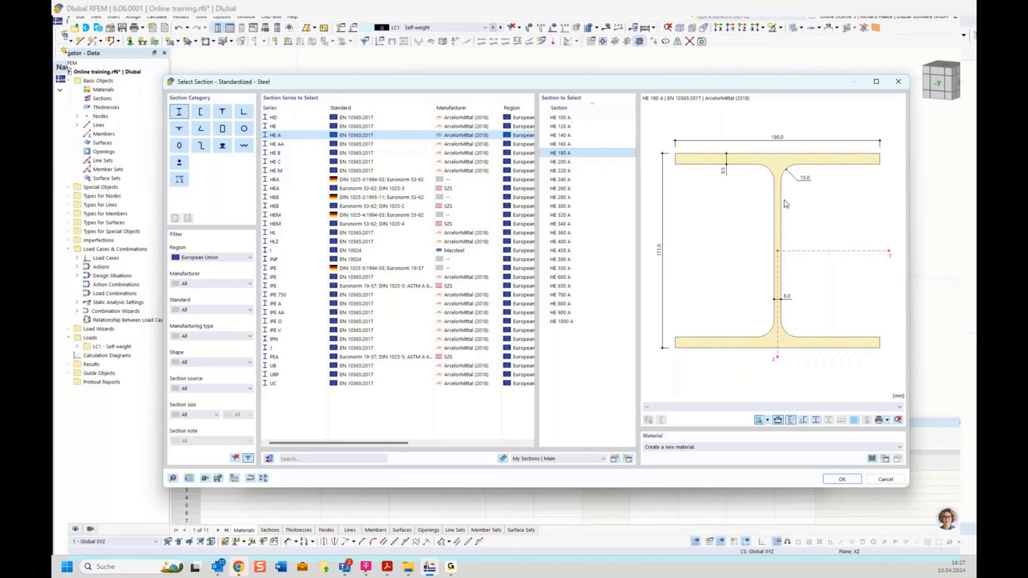
Create a new material for the section from the library, searching for "s235" and choosing steel S235JR to EN 10025-2:2019-08
click(701, 449)
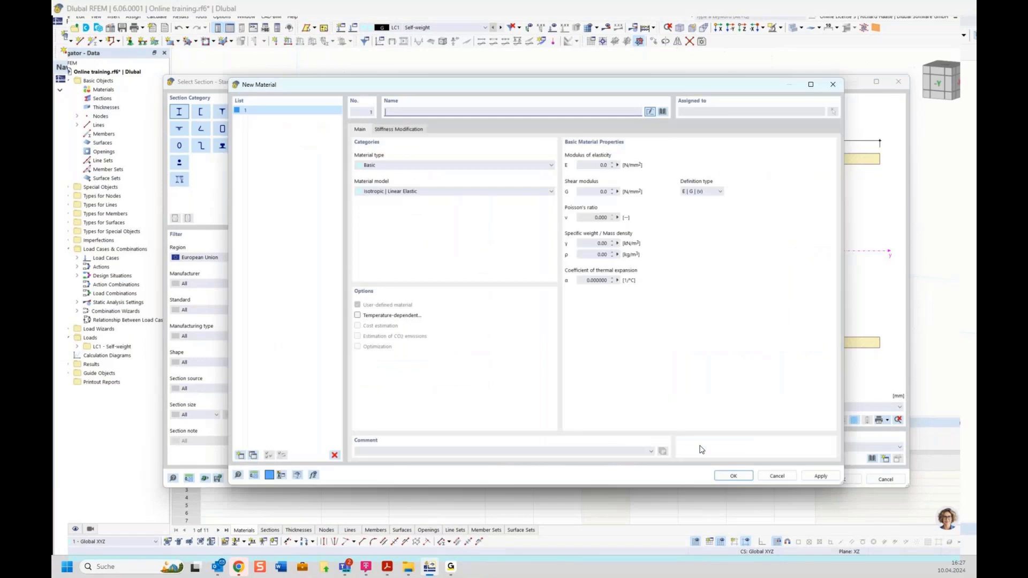
click(663, 112)
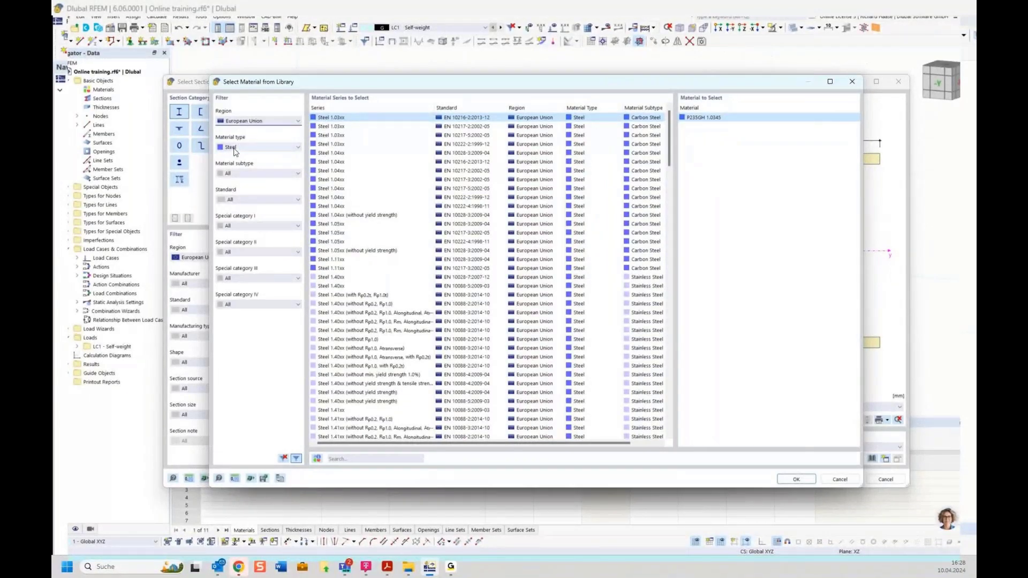
mouse_move(669, 144)
mouse_down()
mouse_move(666, 337)
mouse_move(672, 127)
mouse_up()
click(339, 459)
text(s2)
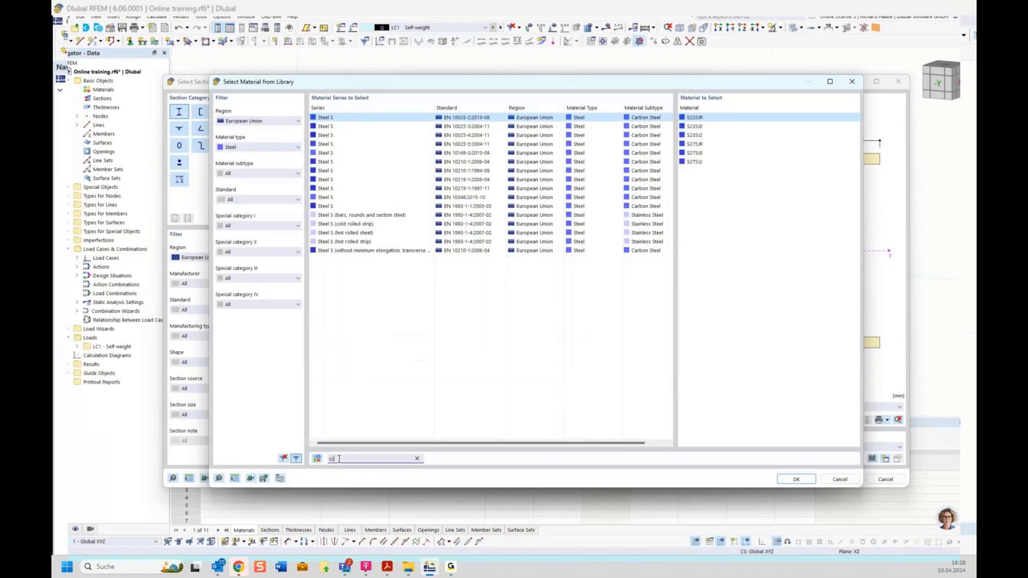
text(35)
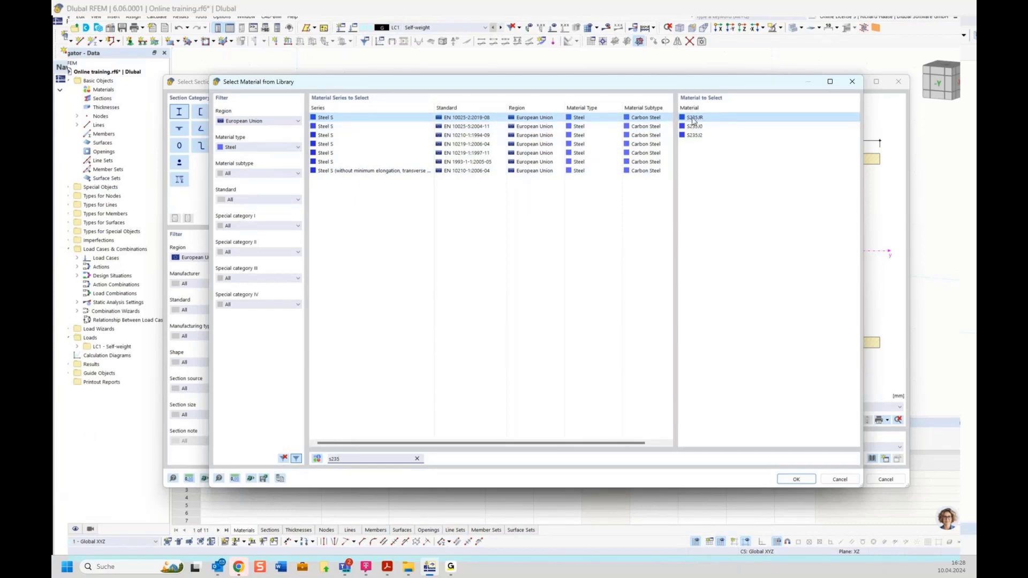
double_click(720, 118)
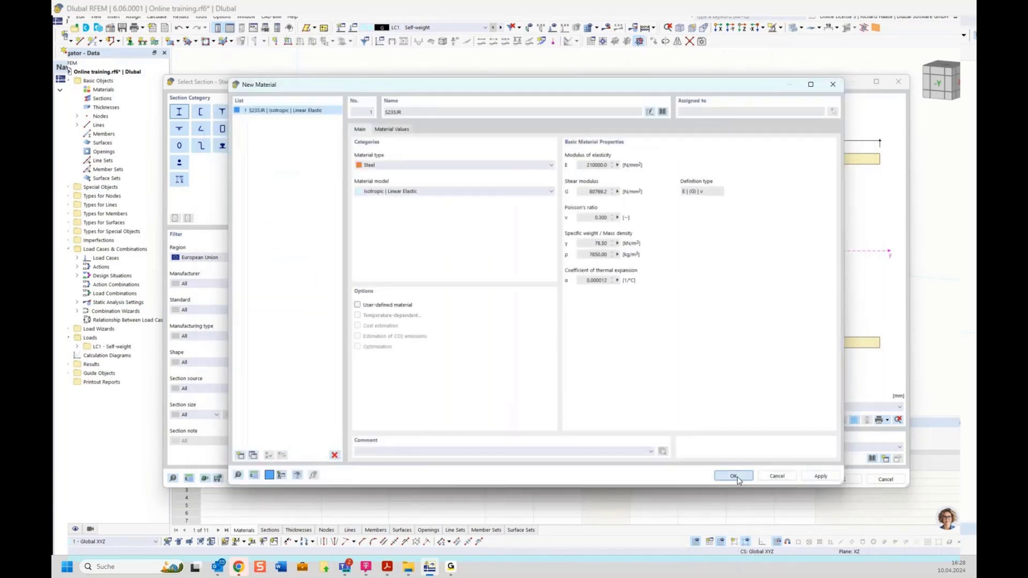
click(736, 476)
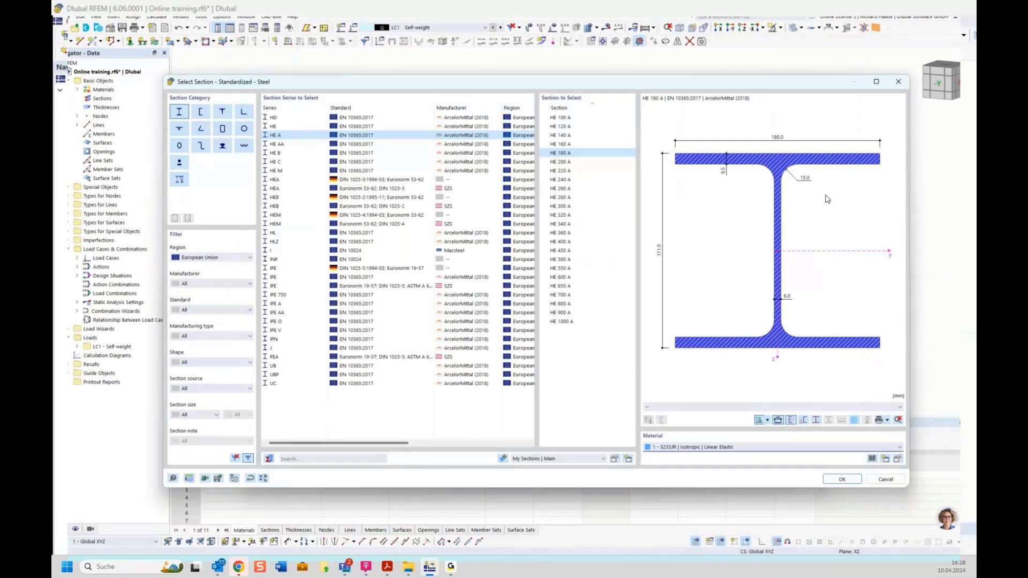
Assign the HE 180 A section in S235JR and create the beam members on both lines
click(842, 480)
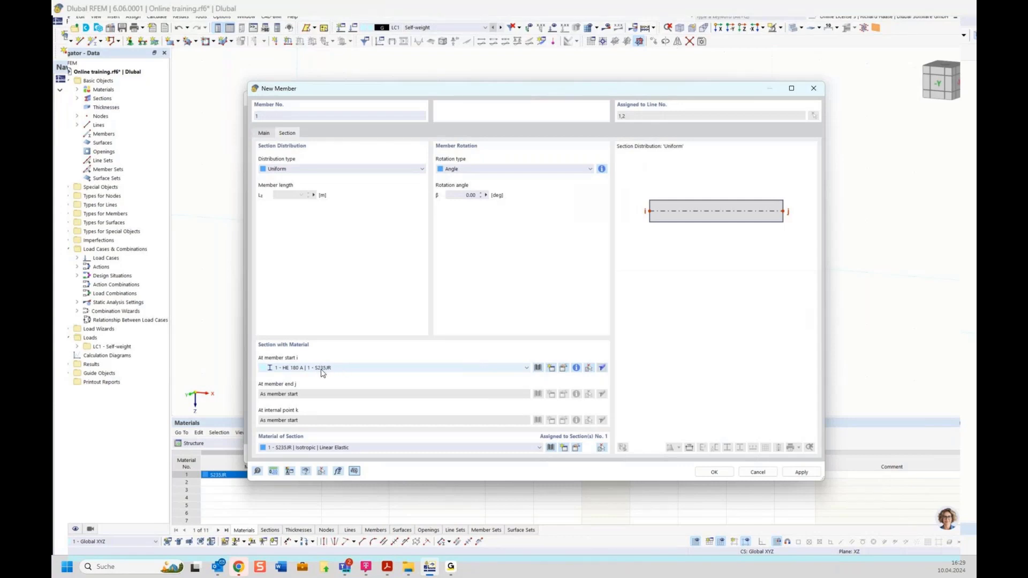
click(715, 472)
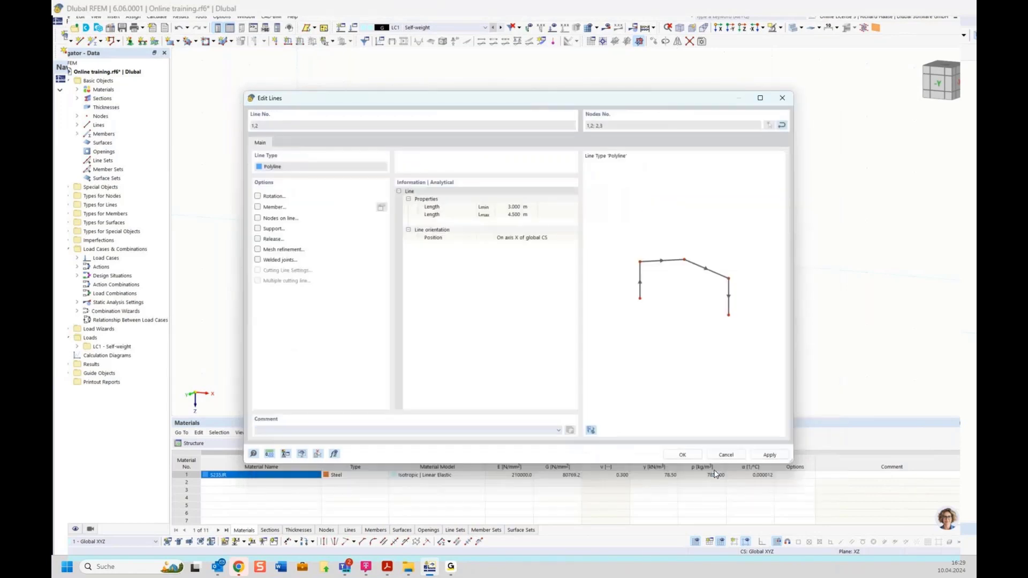
click(680, 455)
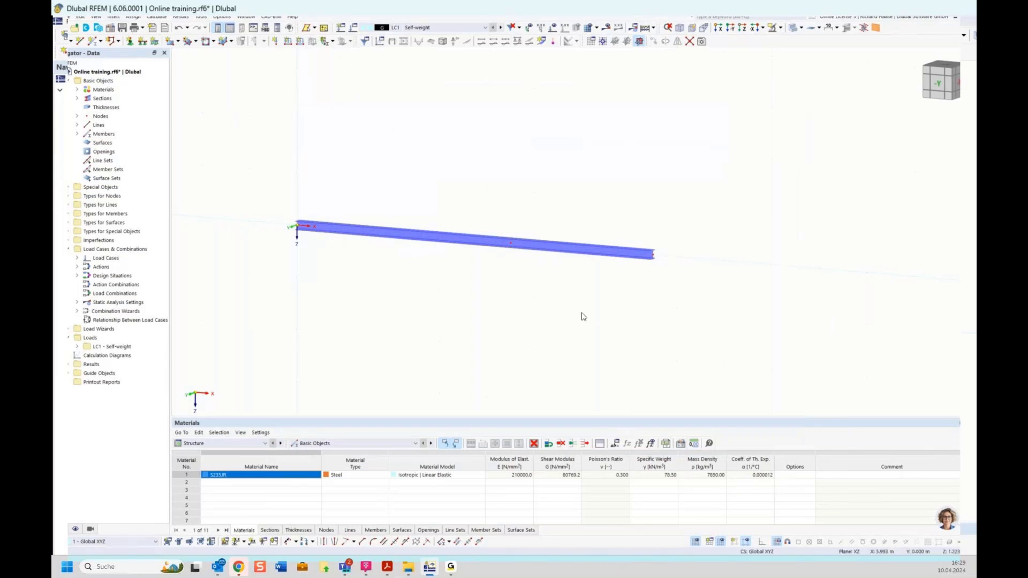
ctrl+middle_drag(579, 307, 491, 276)
scroll(477, 255, up, 4)
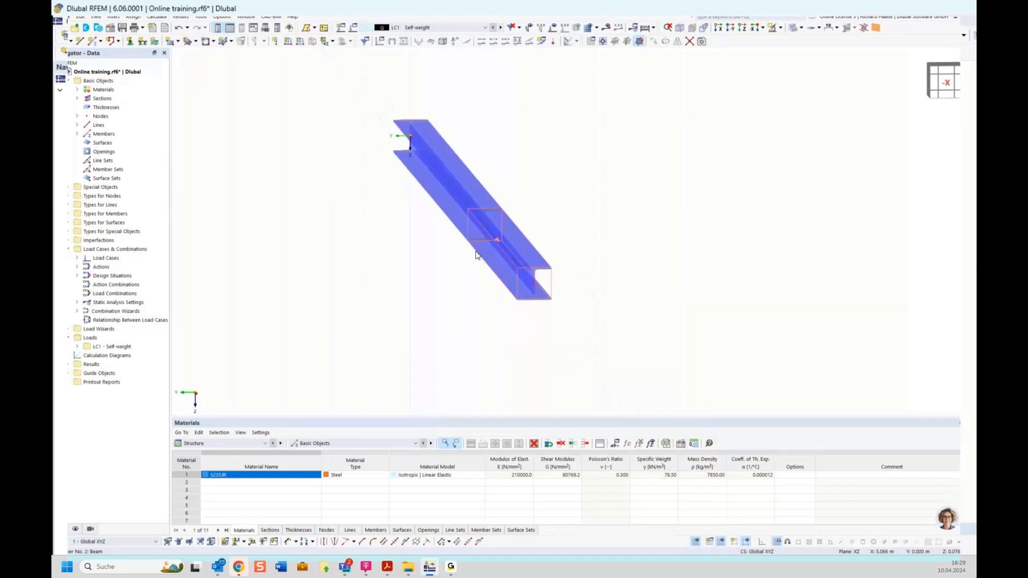
ctrl+middle_drag(578, 195, 673, 181)
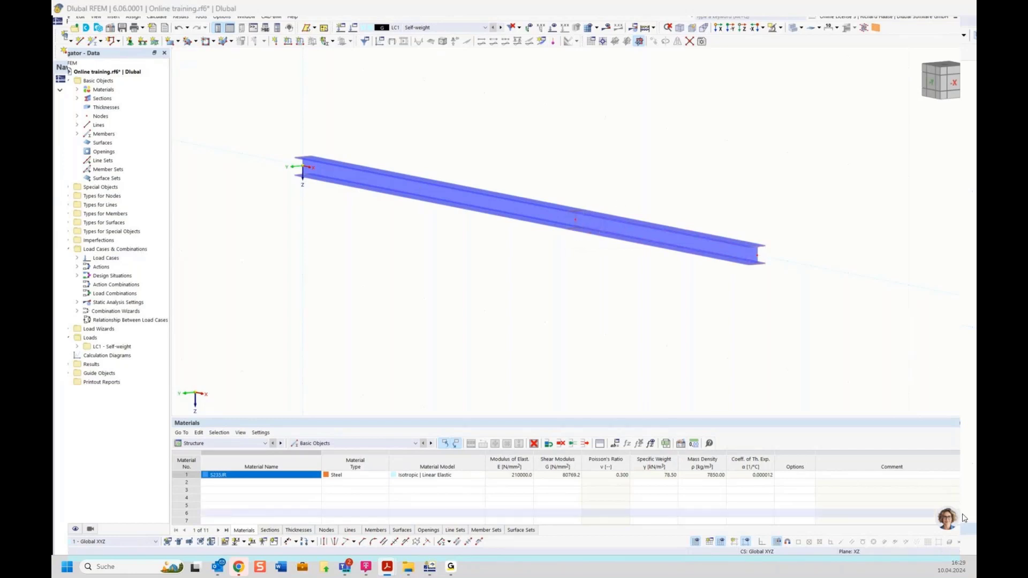
Ask the AI assistant Mia for the bending moment at 4.50 m of a 7.5 m single beam with a 10 kN load at 4.50 m
click(947, 519)
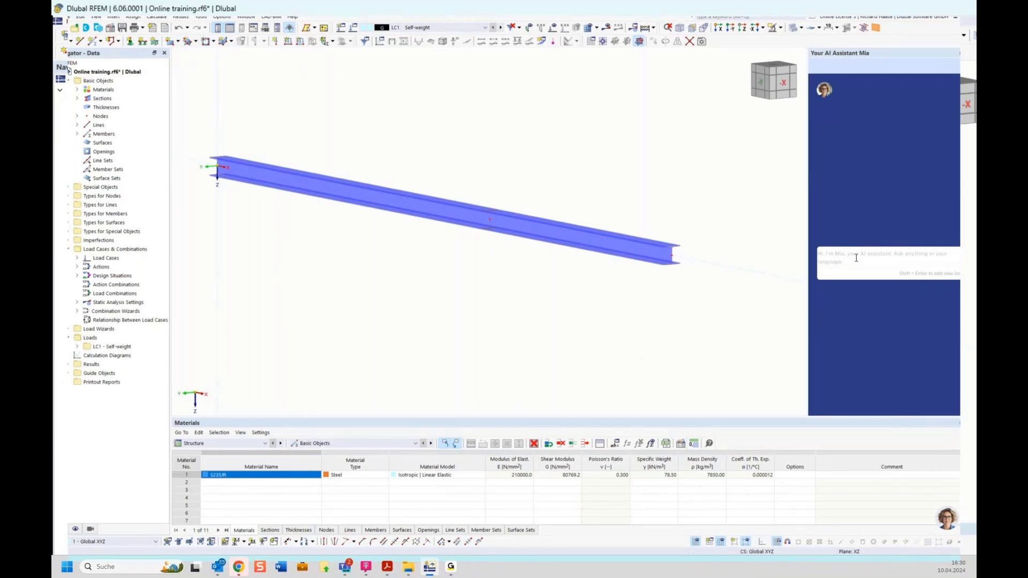
text(single beam, length 7,5m, single load on 4,50m with 10kn. Bending moment at 4,50m)
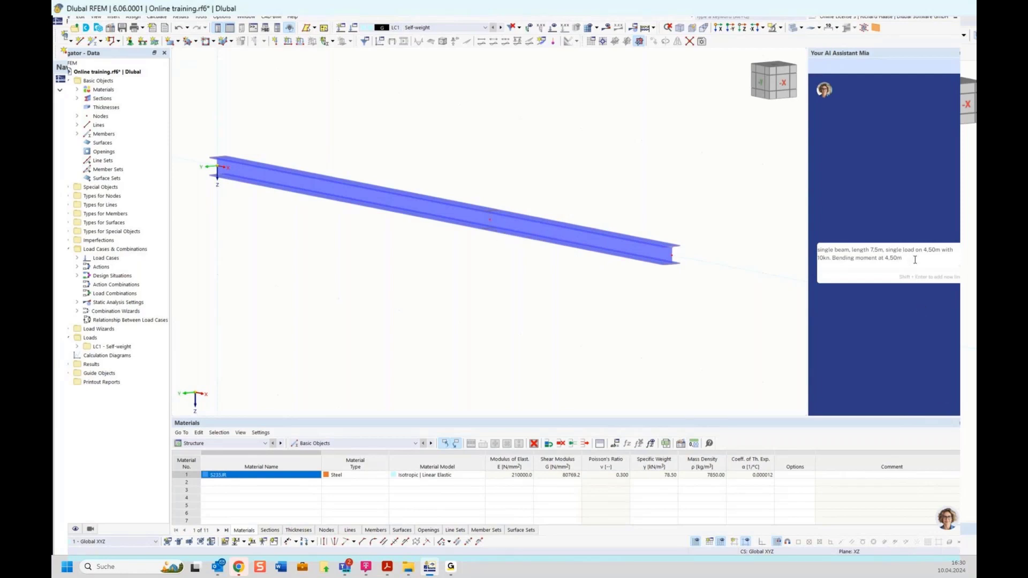
key(Return)
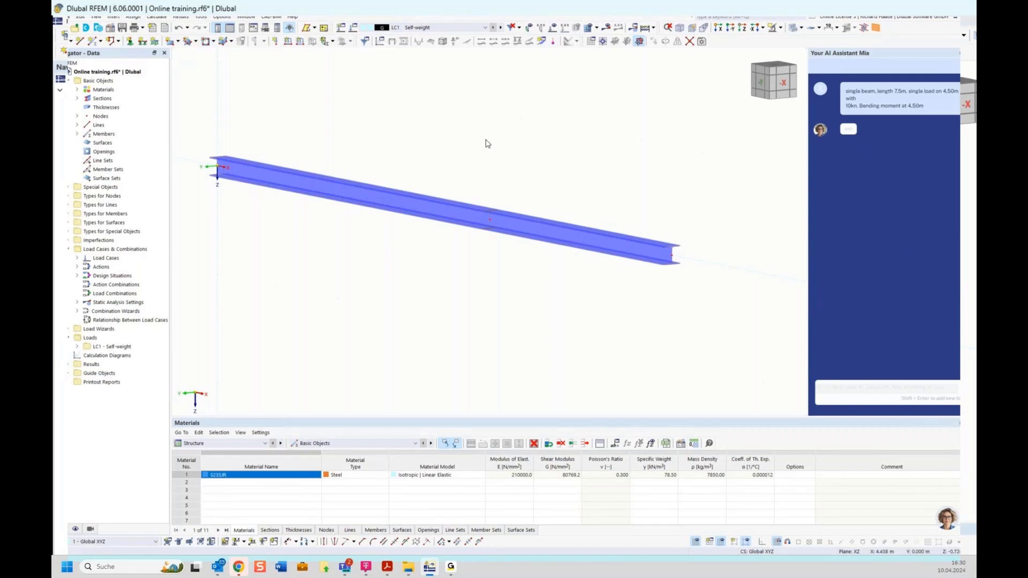
Create a new nodal support with uX and uZ fixed and φY free, and assign it to the beam's start node
scroll(512, 179, up, 2)
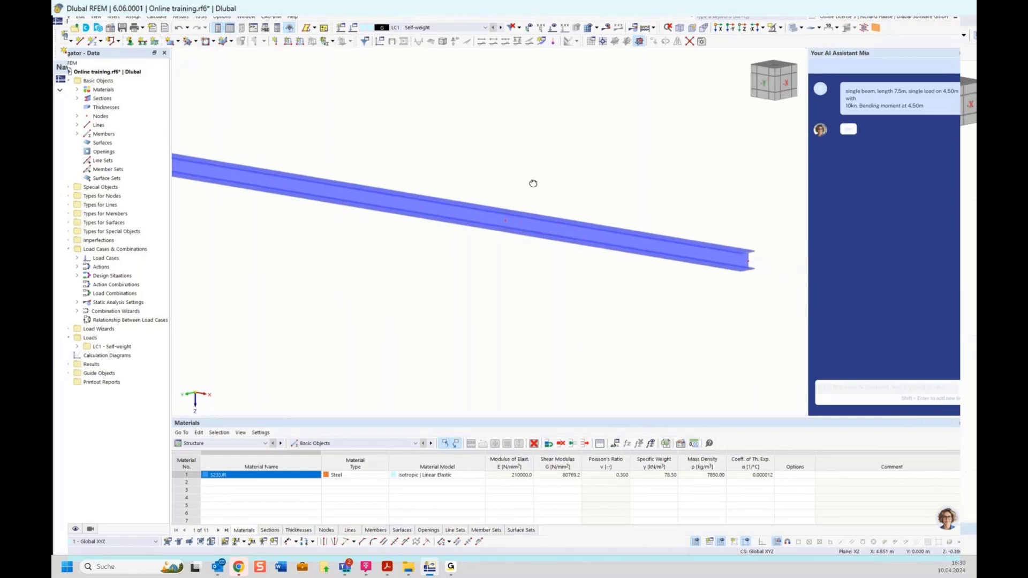
click(771, 81)
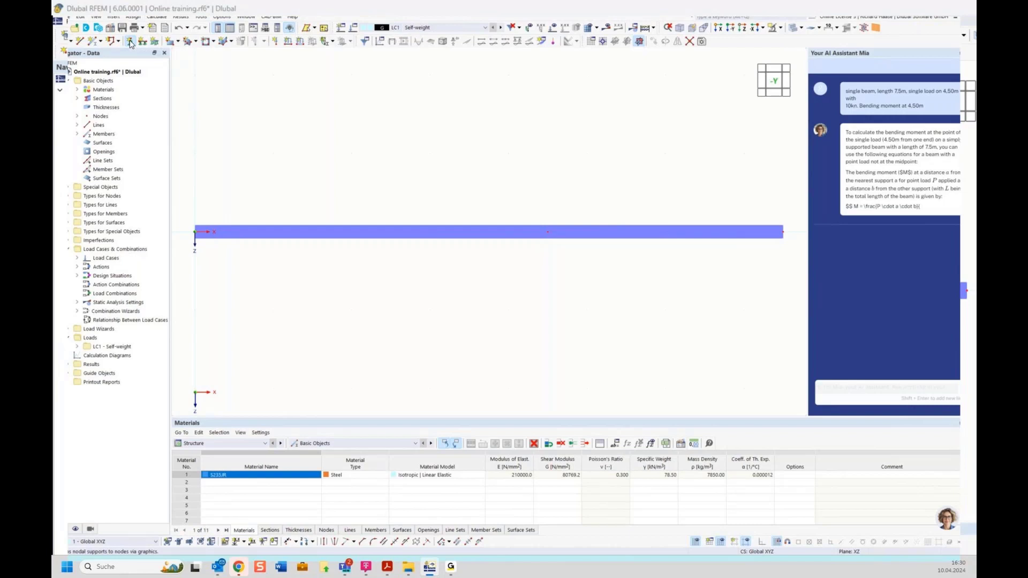
click(129, 41)
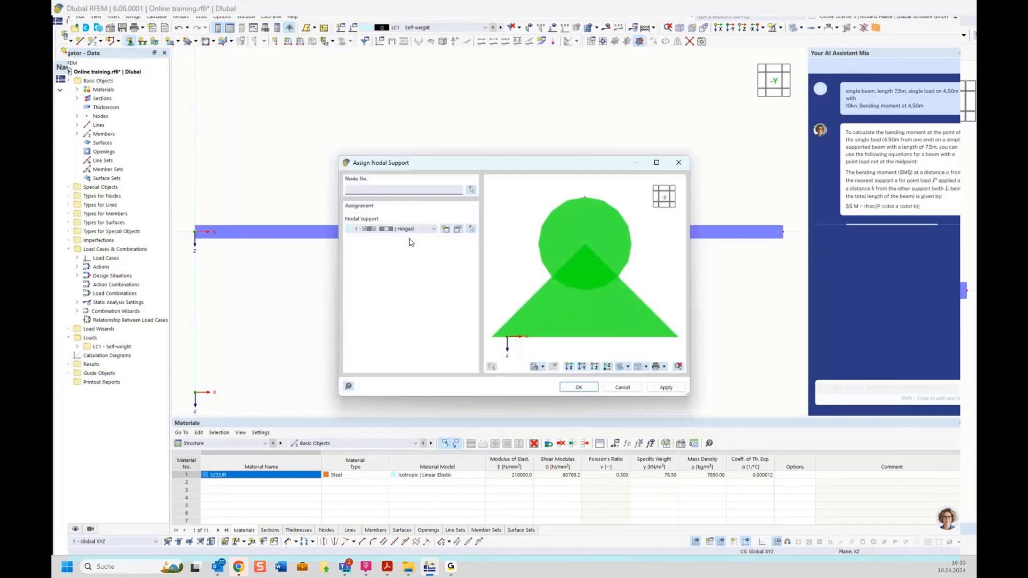
click(446, 230)
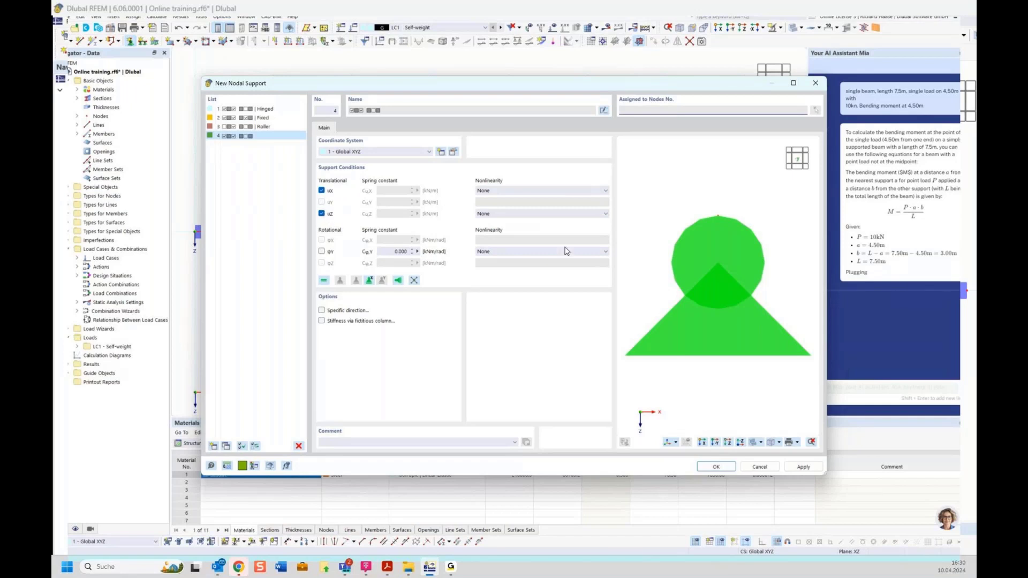
click(730, 466)
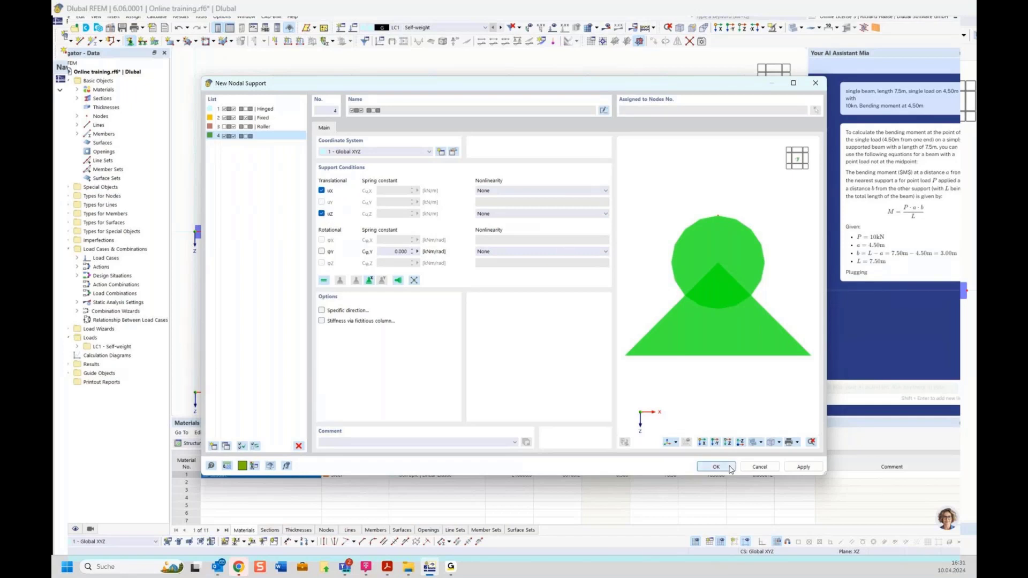
click(196, 234)
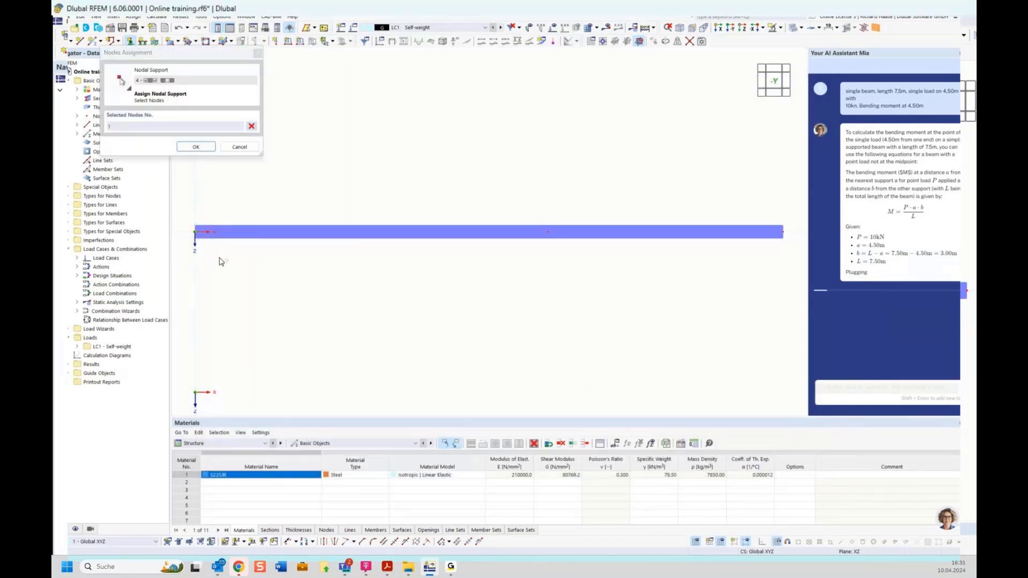
click(196, 147)
click(582, 389)
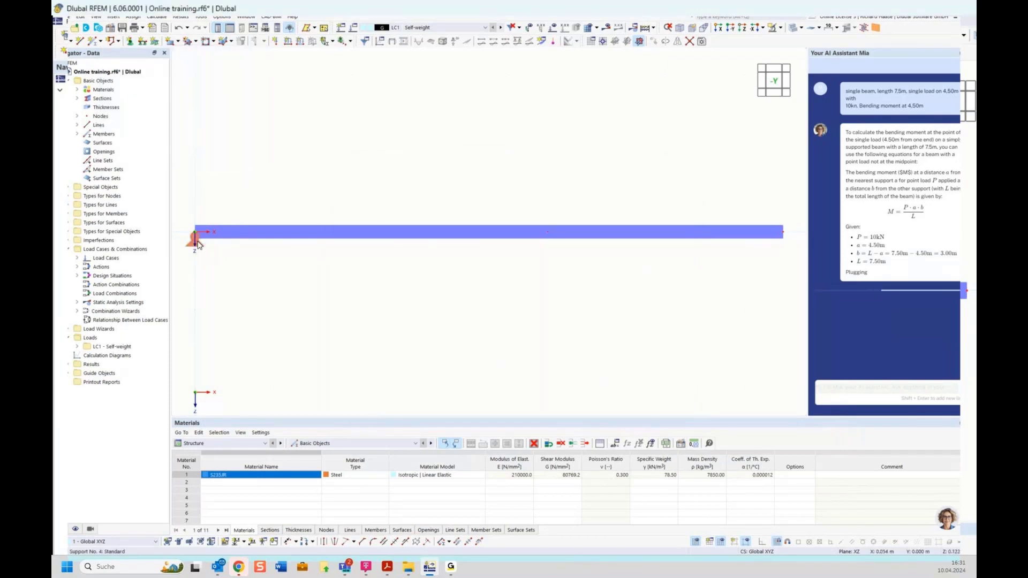
Enlarge the display size of the nodal support symbol at the beam's start
right_click(198, 240)
click(242, 200)
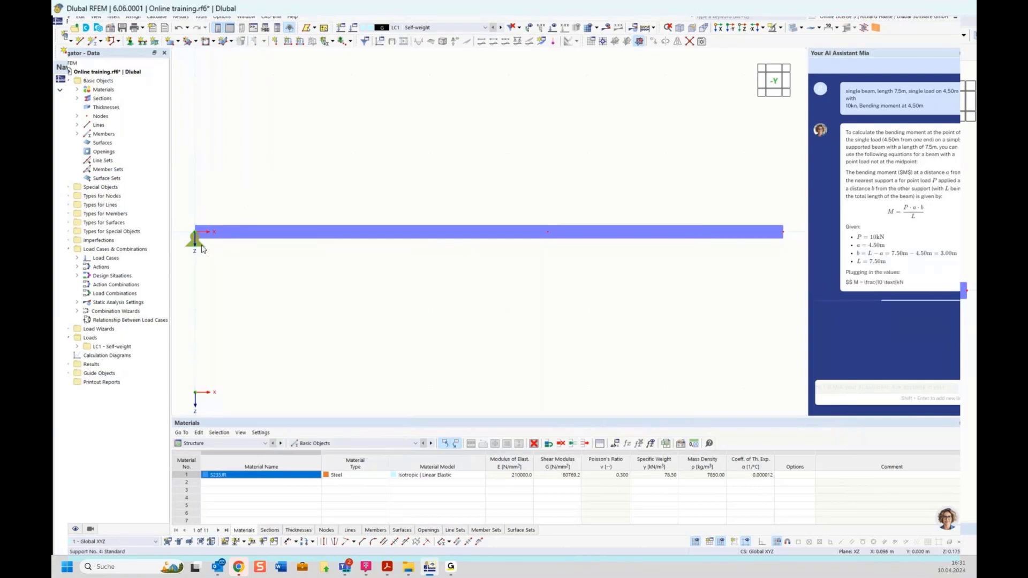
right_click(202, 251)
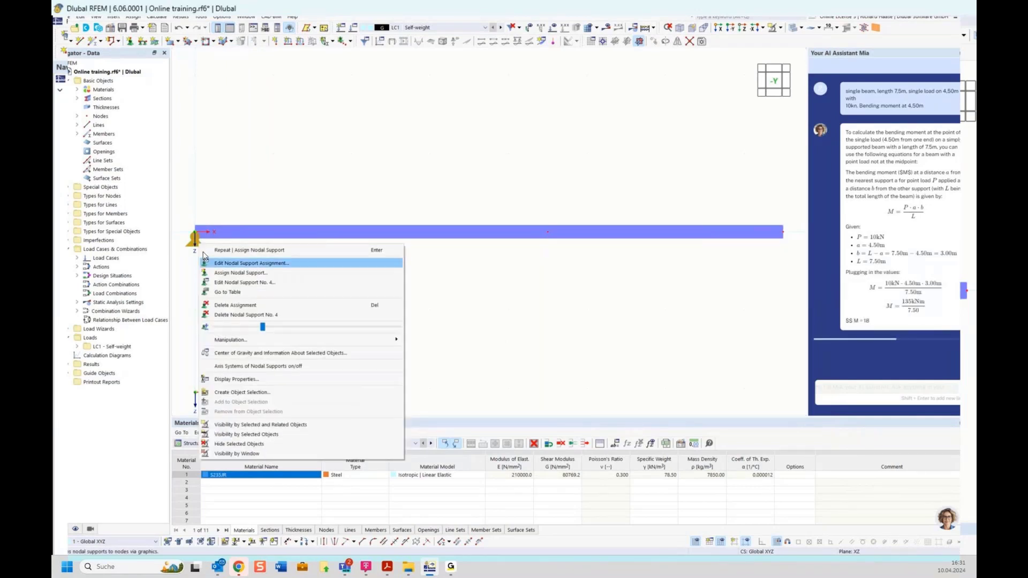
drag(264, 330, 329, 330)
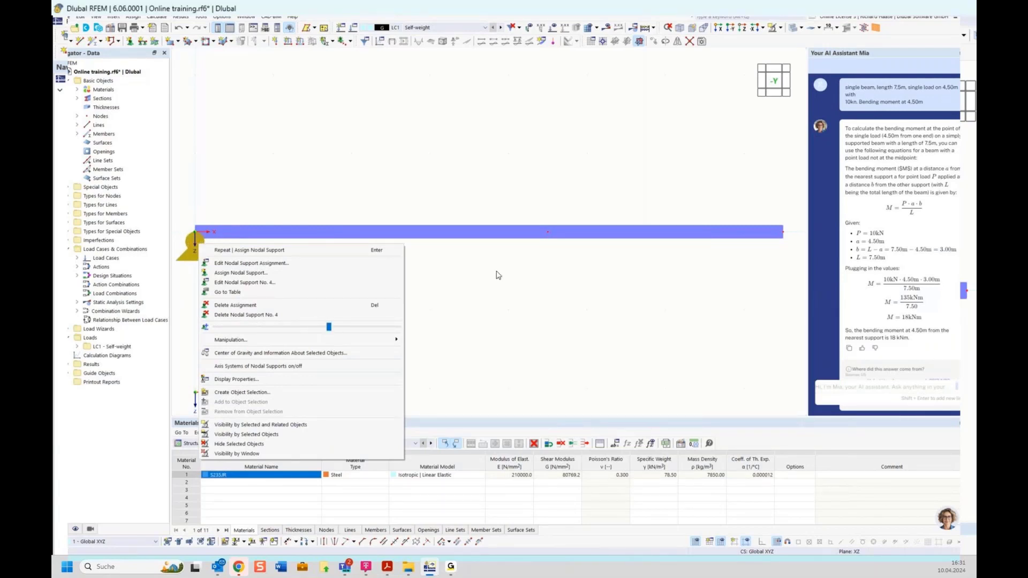
click(498, 276)
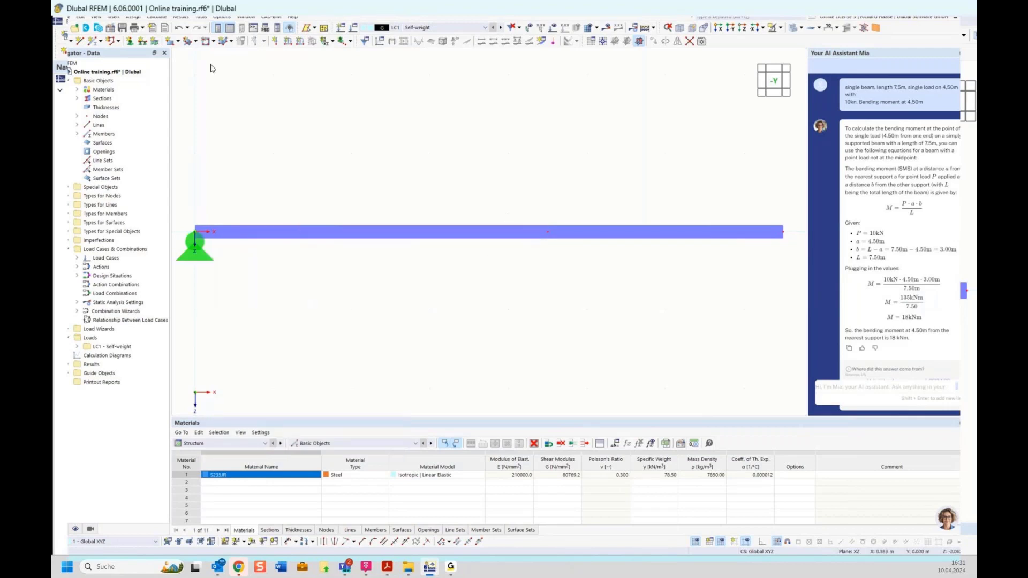
Assign the predefined Roller nodal support to the beam's end node
click(130, 42)
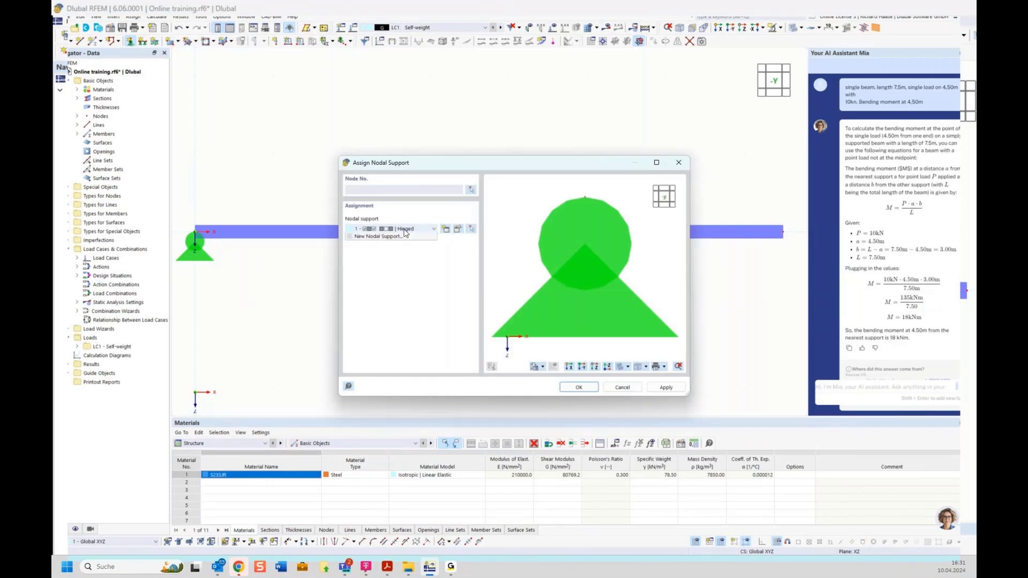
click(405, 229)
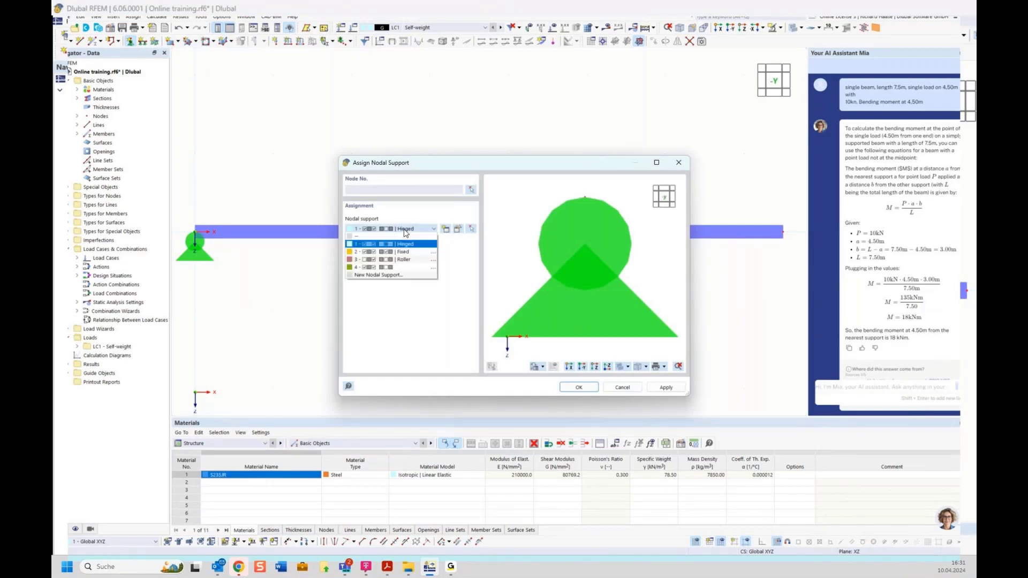
click(404, 261)
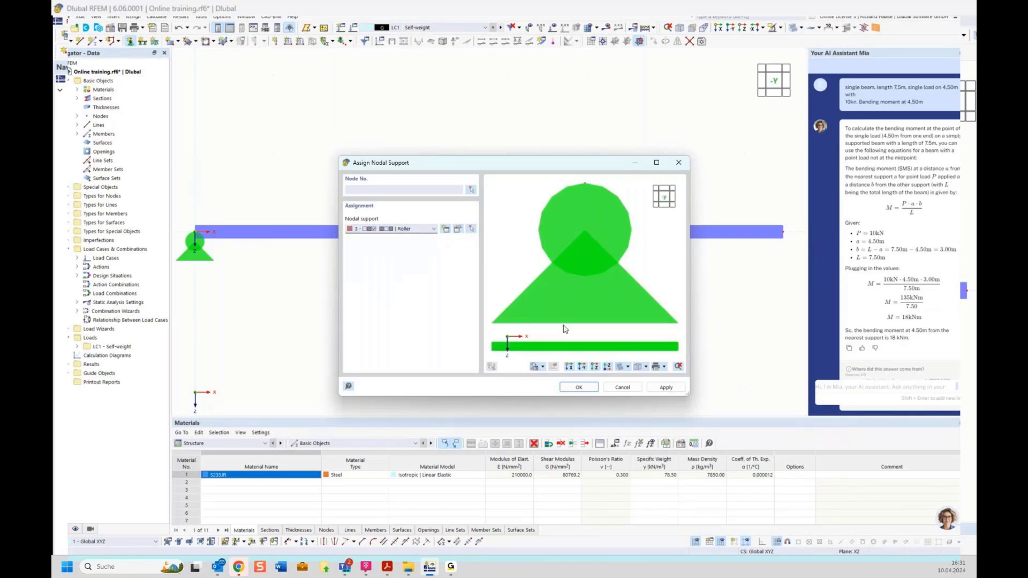
click(471, 190)
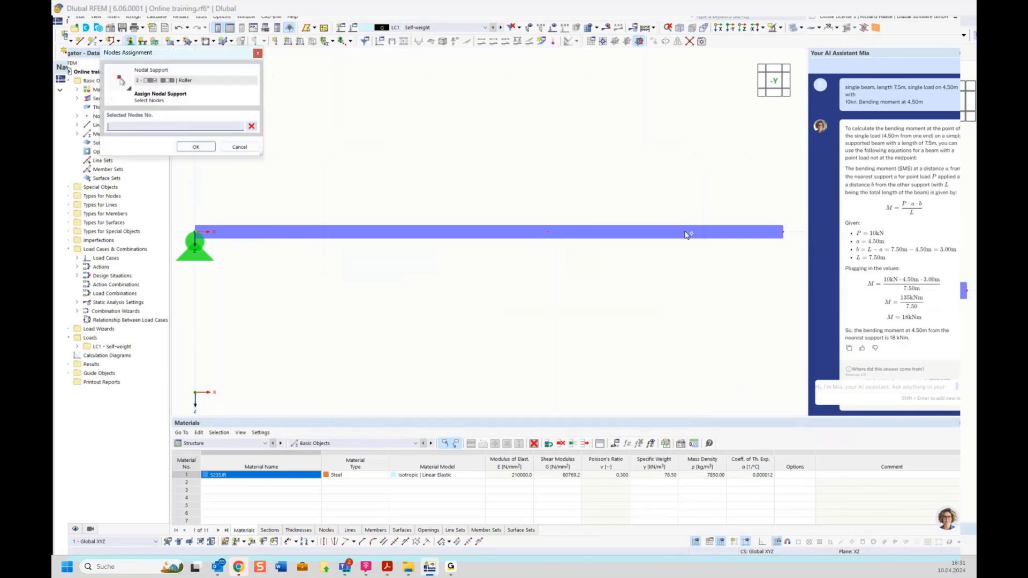
click(795, 251)
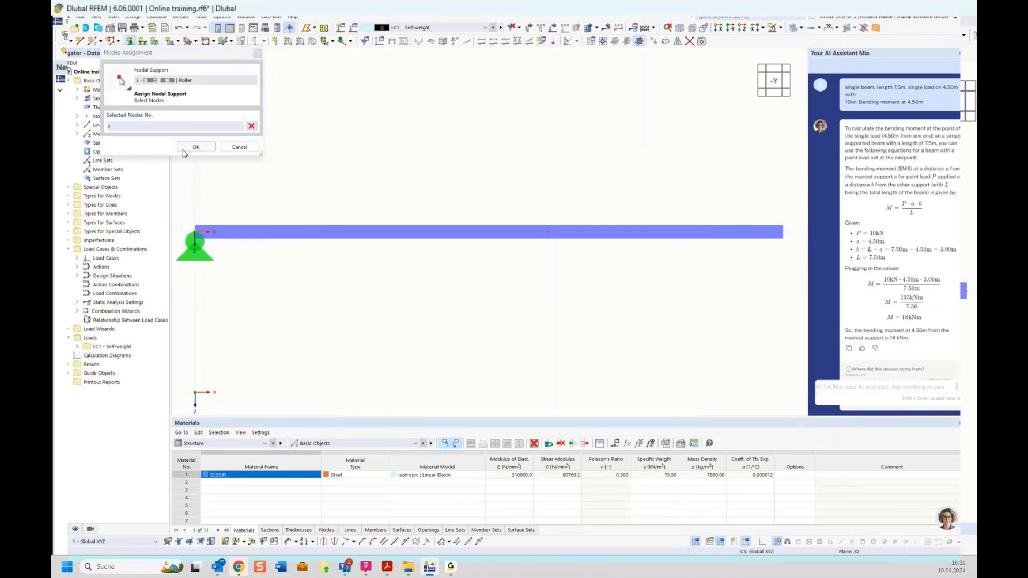
click(197, 147)
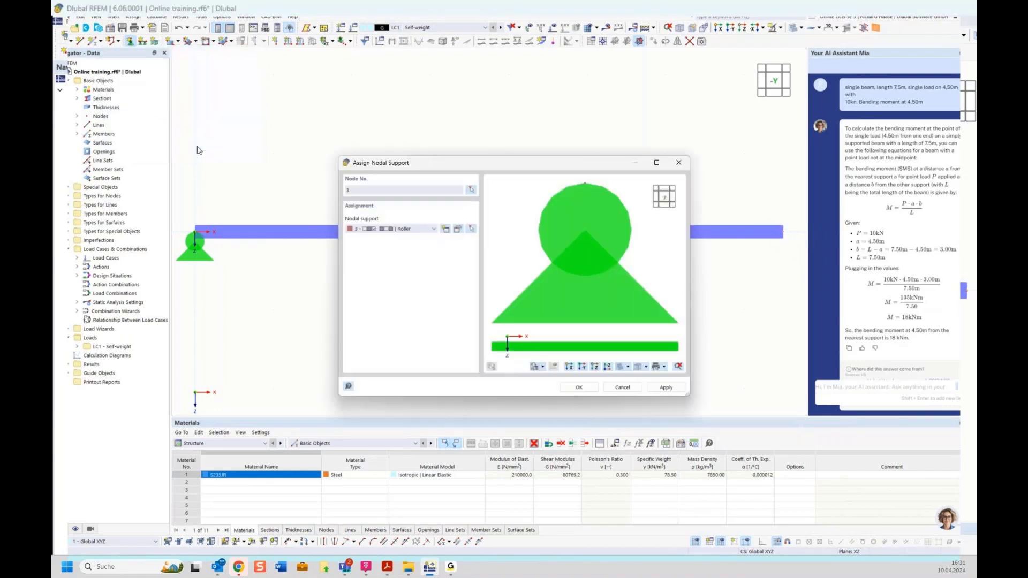
click(579, 388)
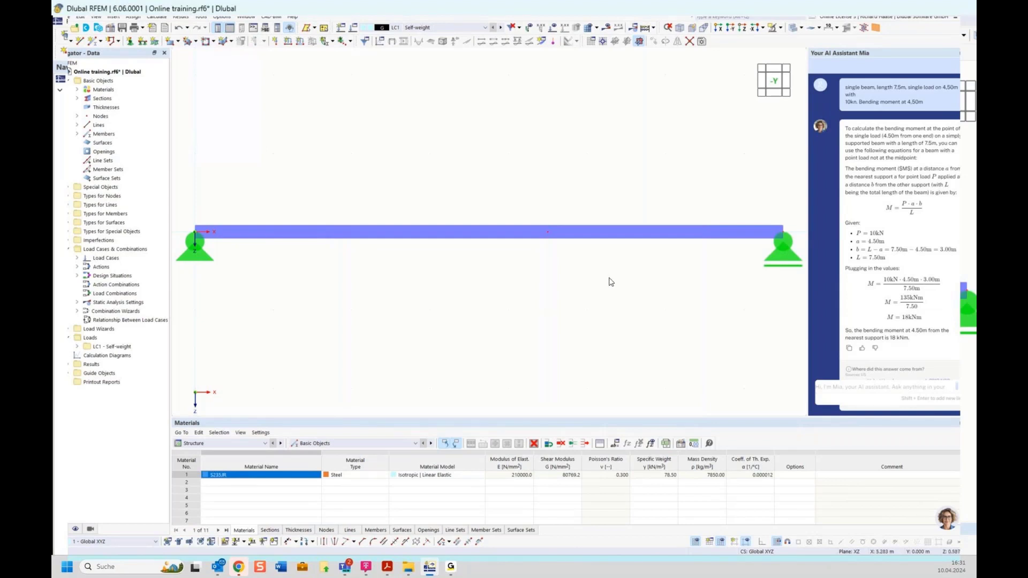
click(194, 491)
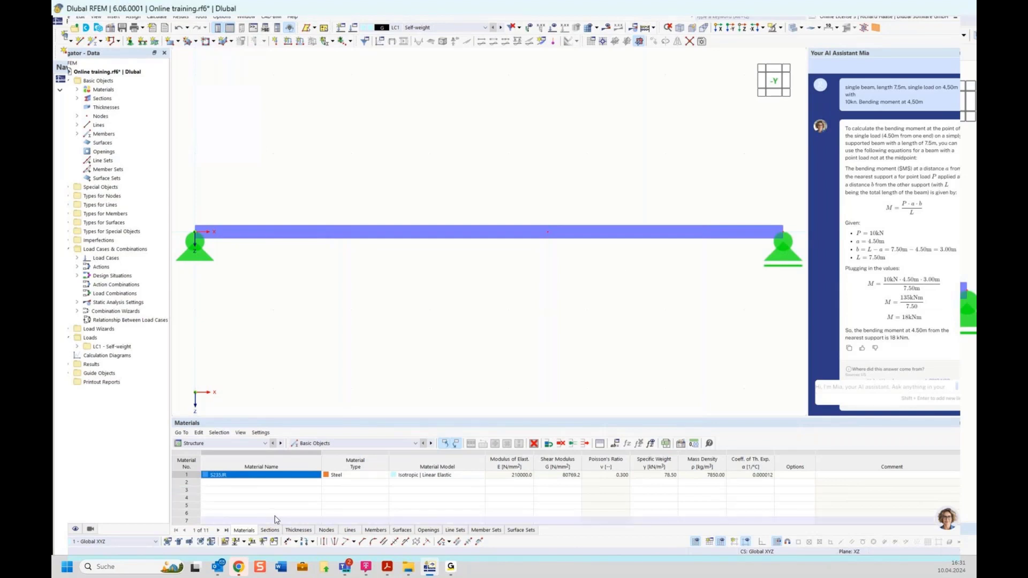
click(245, 542)
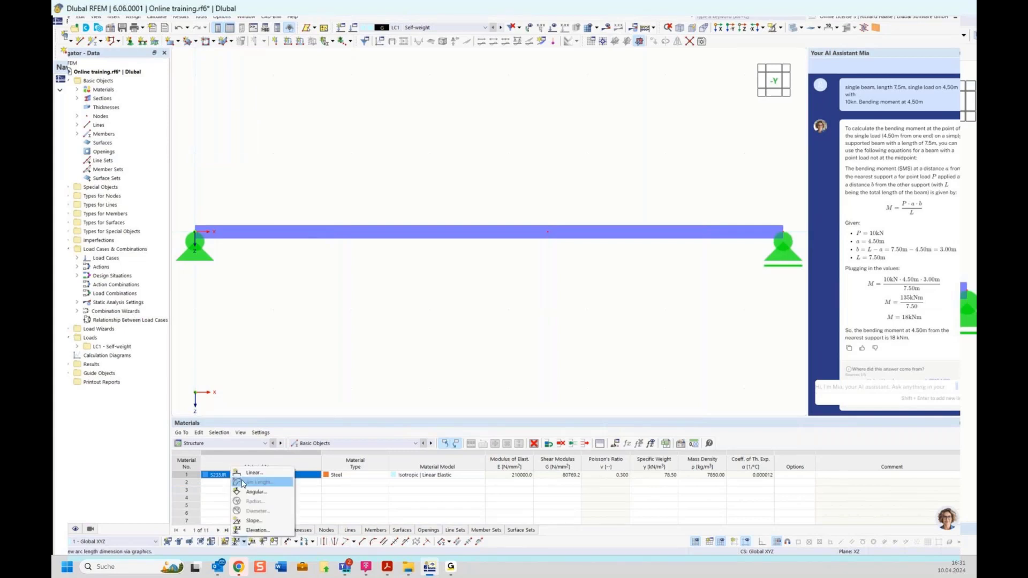
click(241, 543)
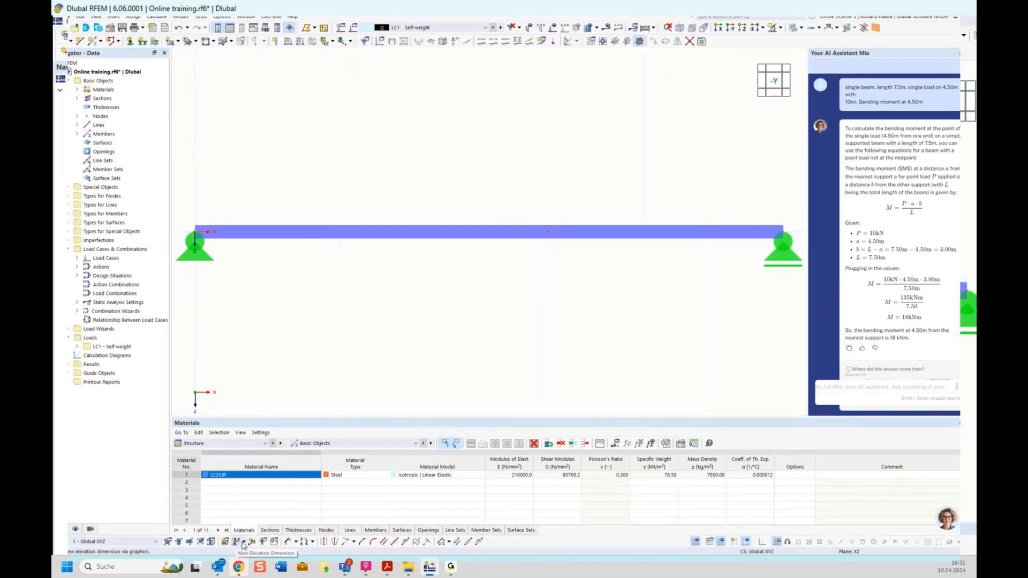
click(233, 545)
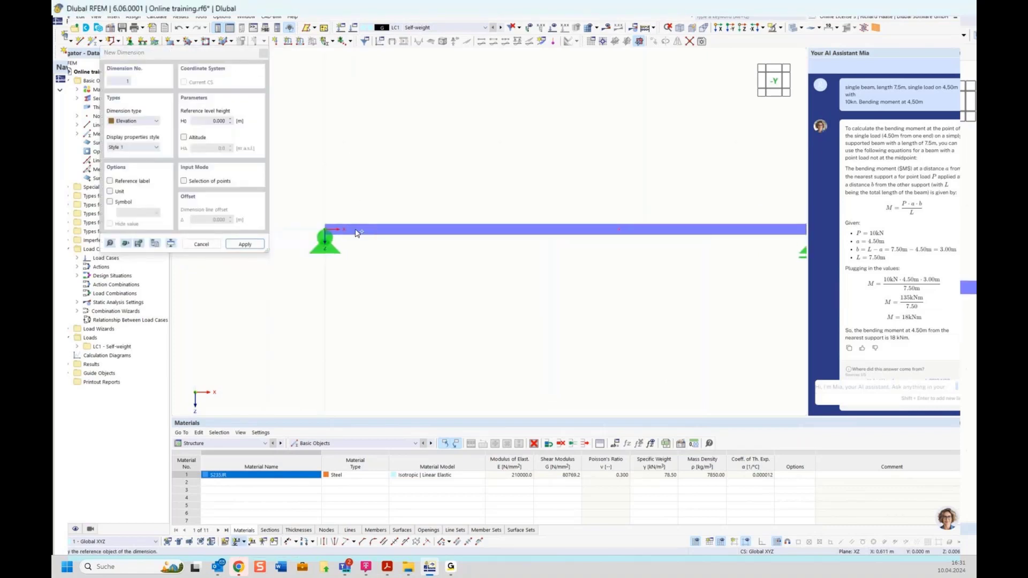
click(325, 230)
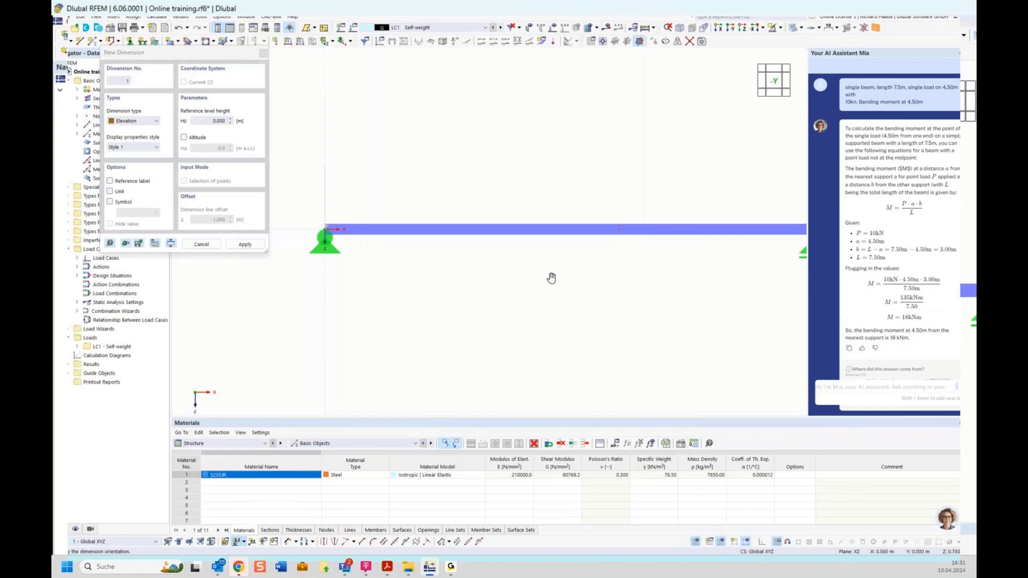
middle_drag(551, 278, 481, 281)
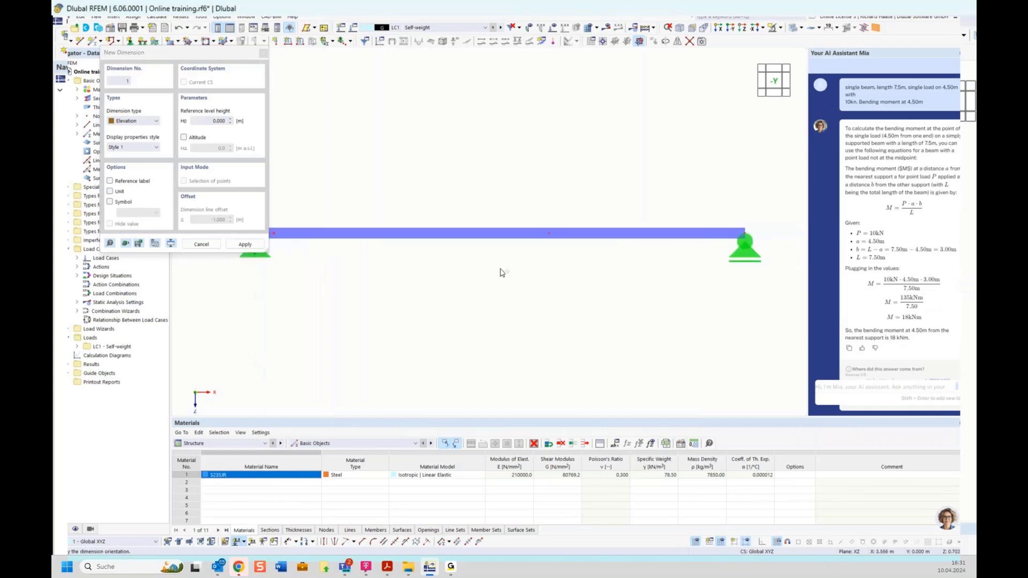
click(549, 238)
key(Escape)
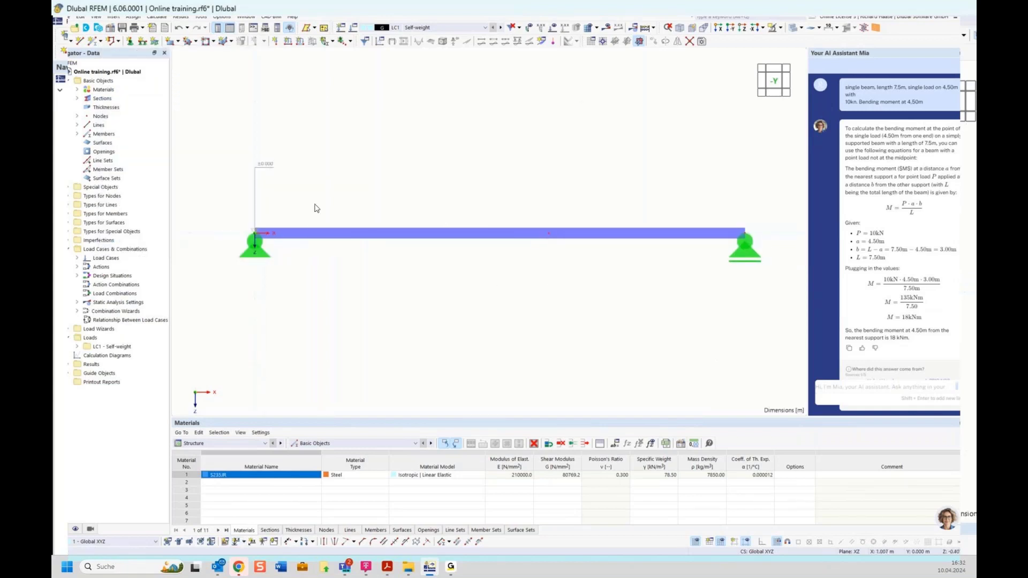
key(Escape)
Add linear dimensions below the beam from the start node through the intermediate node to the end node, using the second plane
click(244, 543)
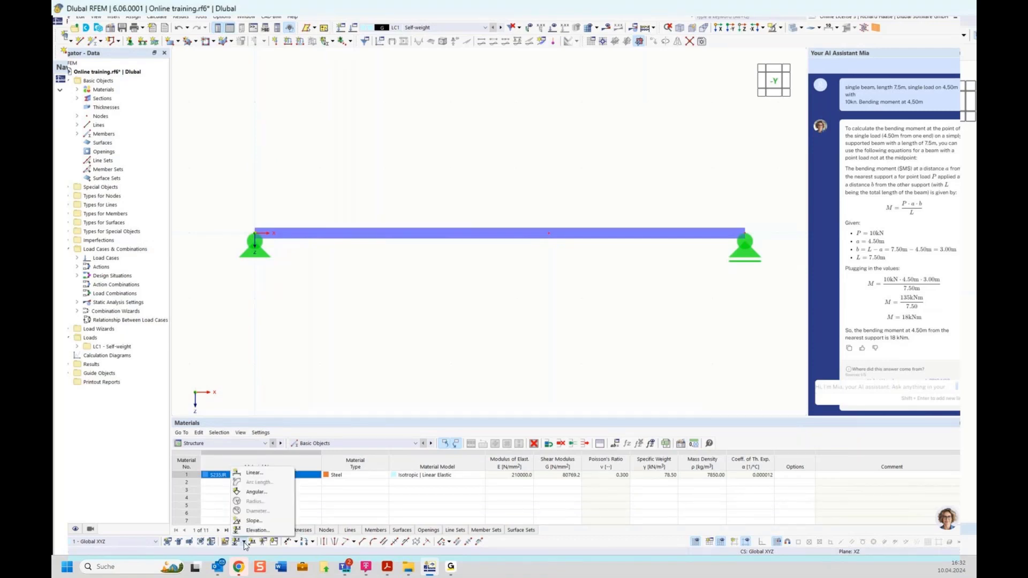
click(251, 473)
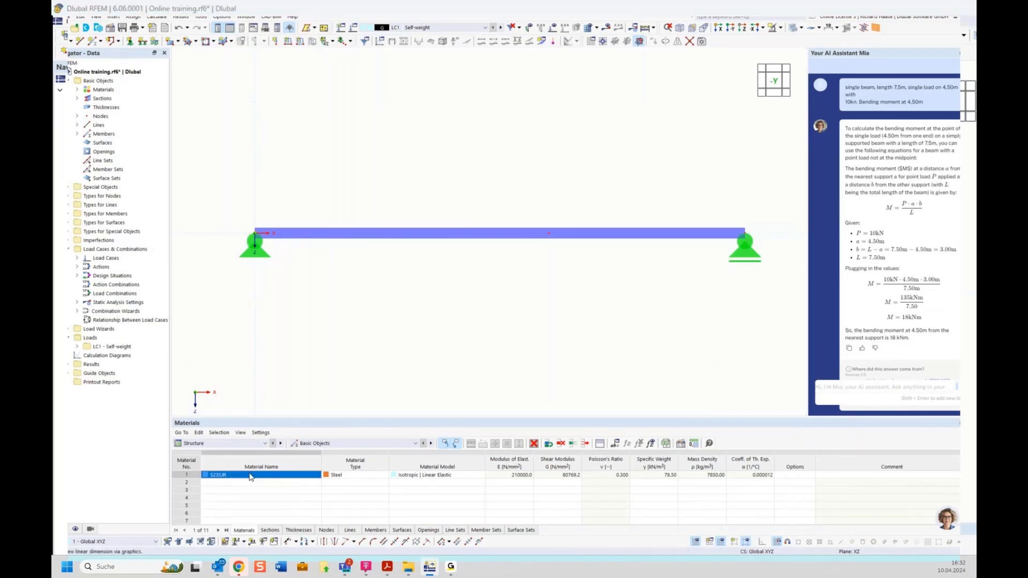
middle_drag(278, 222, 333, 223)
click(309, 234)
middle_drag(524, 274, 452, 278)
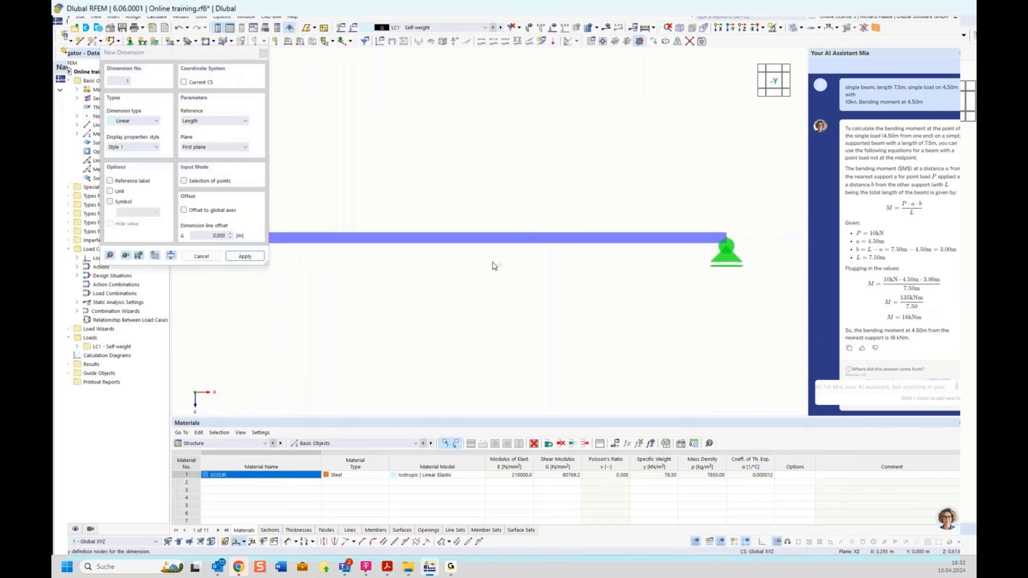
click(529, 238)
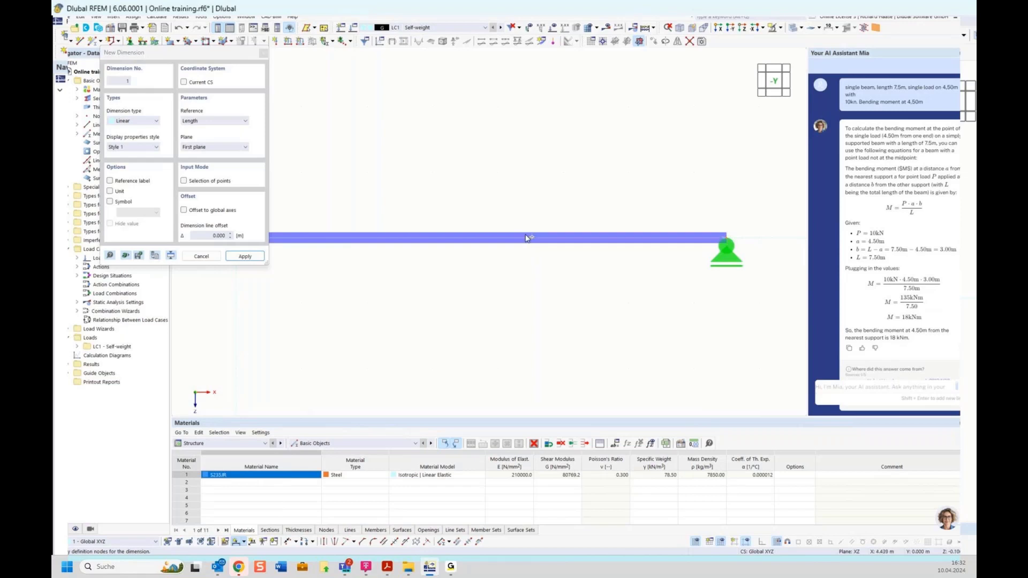
middle_drag(440, 178, 523, 193)
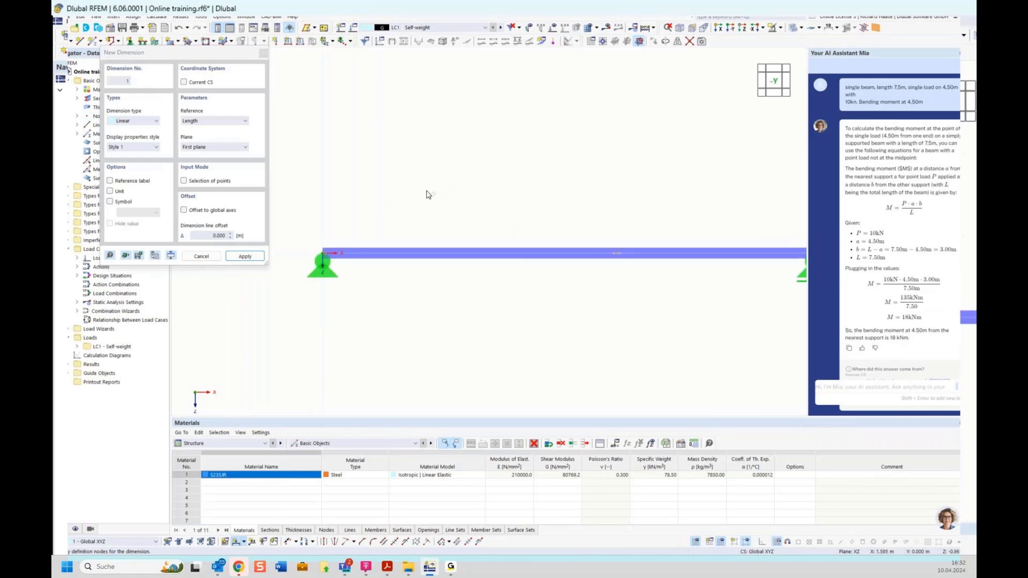
click(190, 148)
click(190, 148)
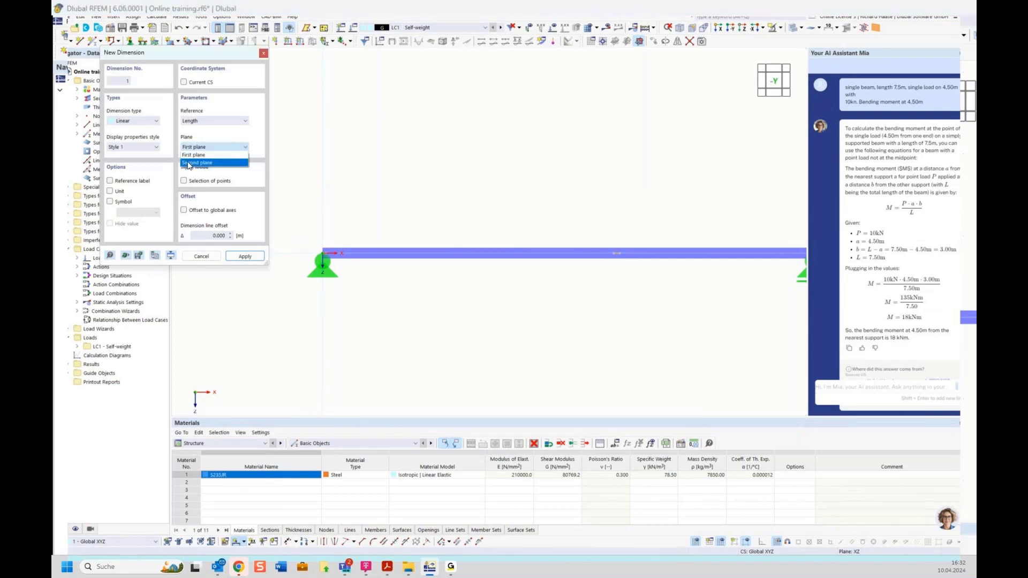
click(188, 163)
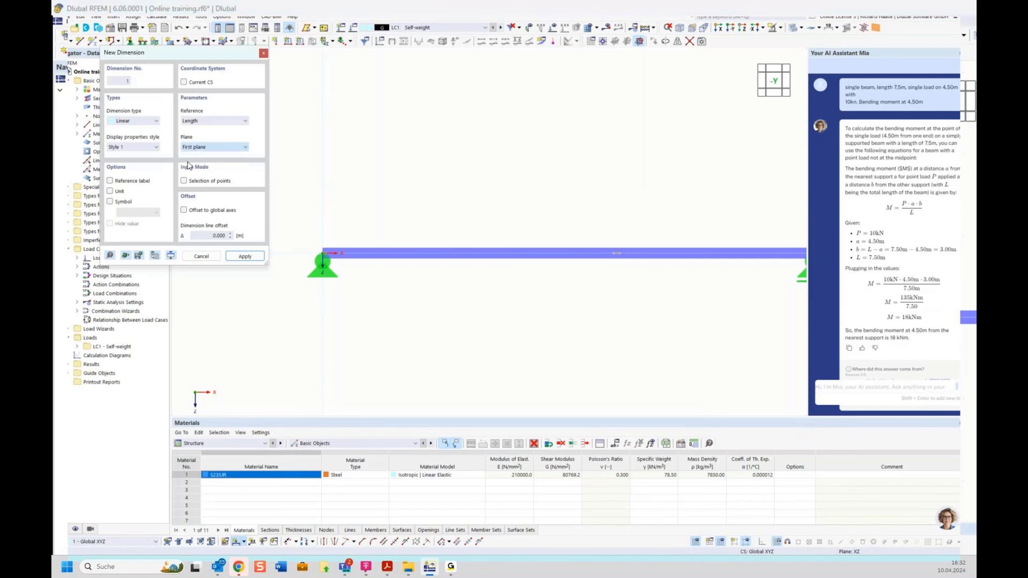
click(345, 318)
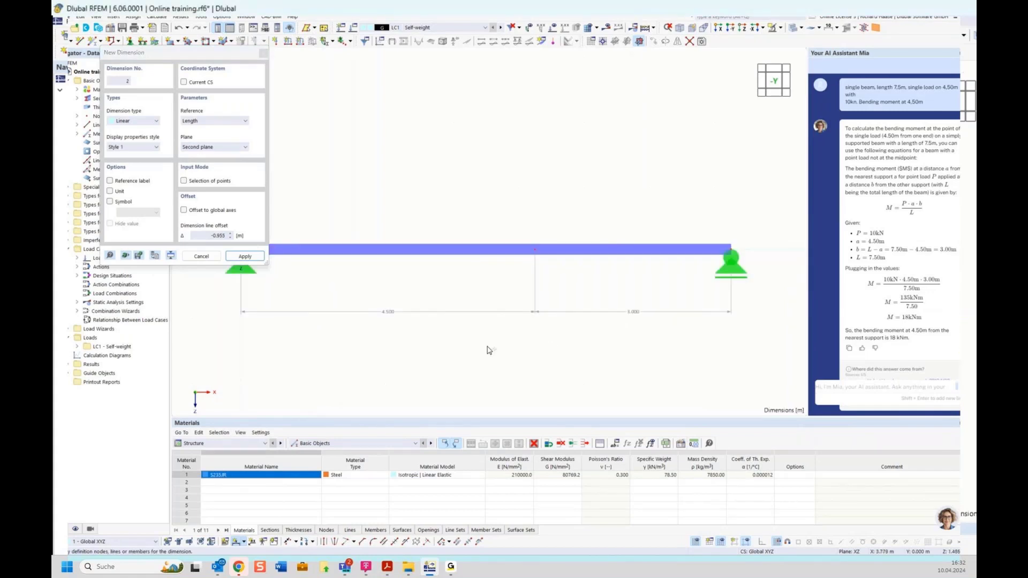
key(Escape)
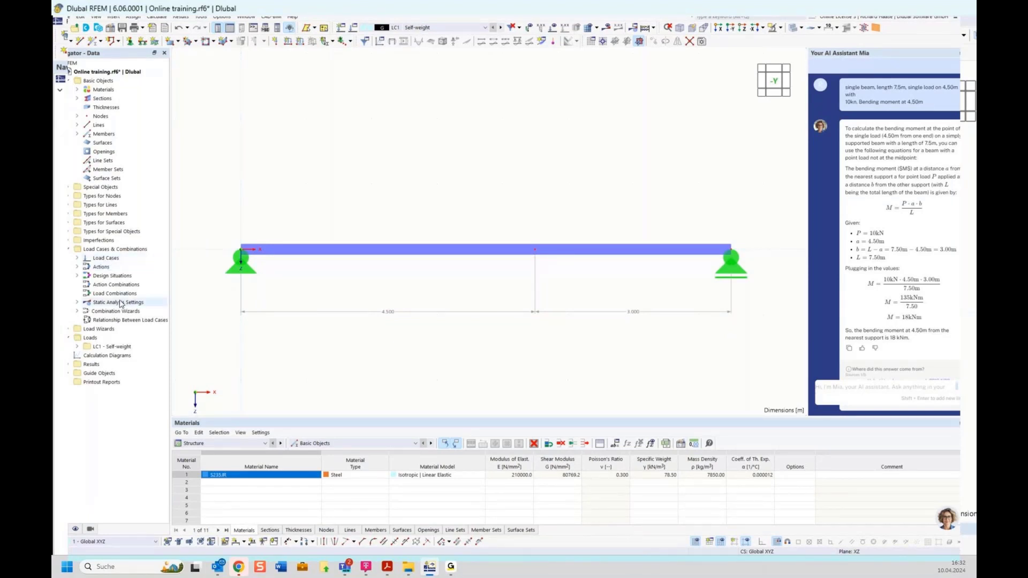
Expand the loads of LC1 - Self-weight and select its nodal loads category
click(106, 341)
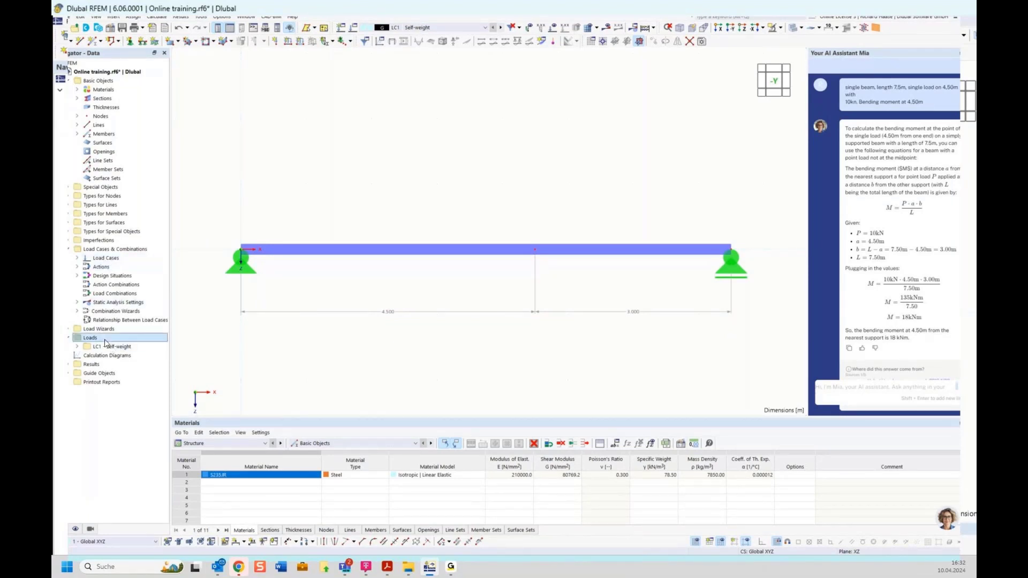
click(77, 347)
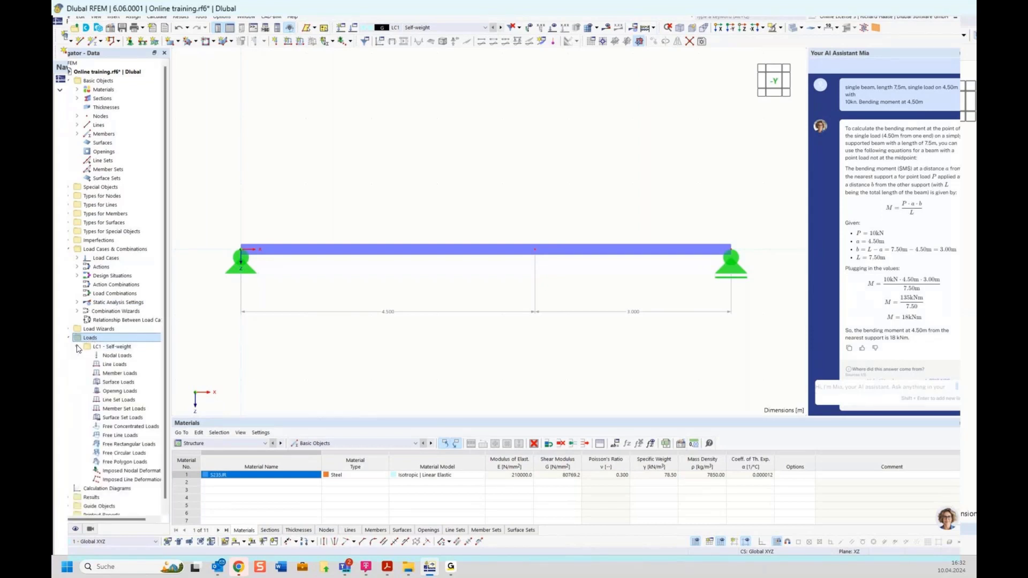
click(103, 356)
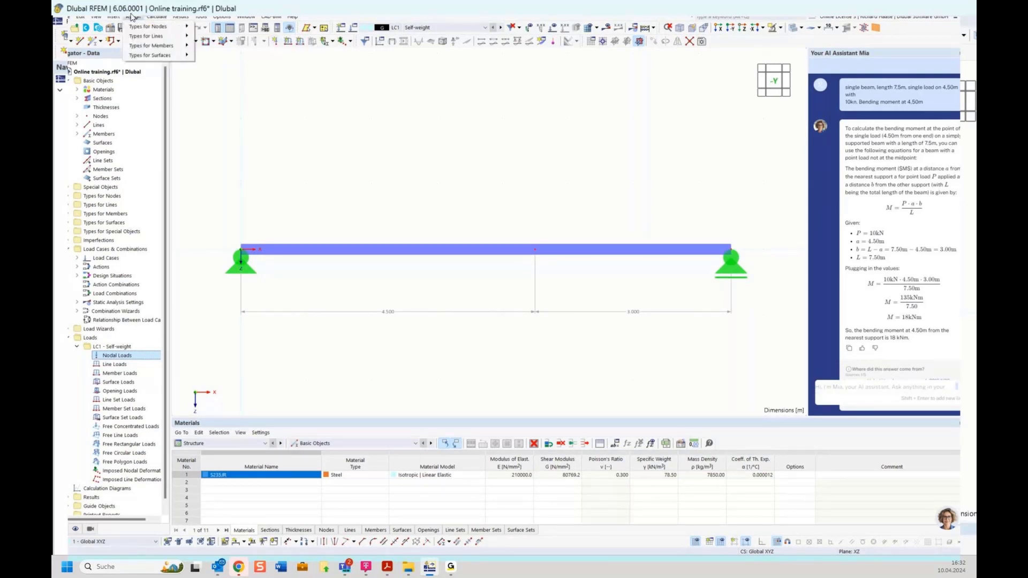
click(110, 17)
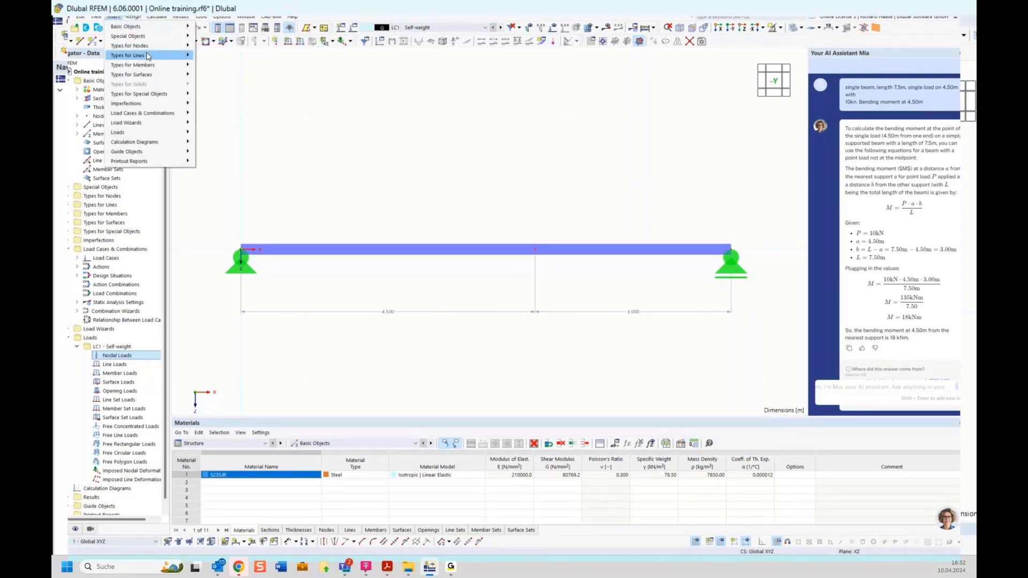
mouse_move(148, 55)
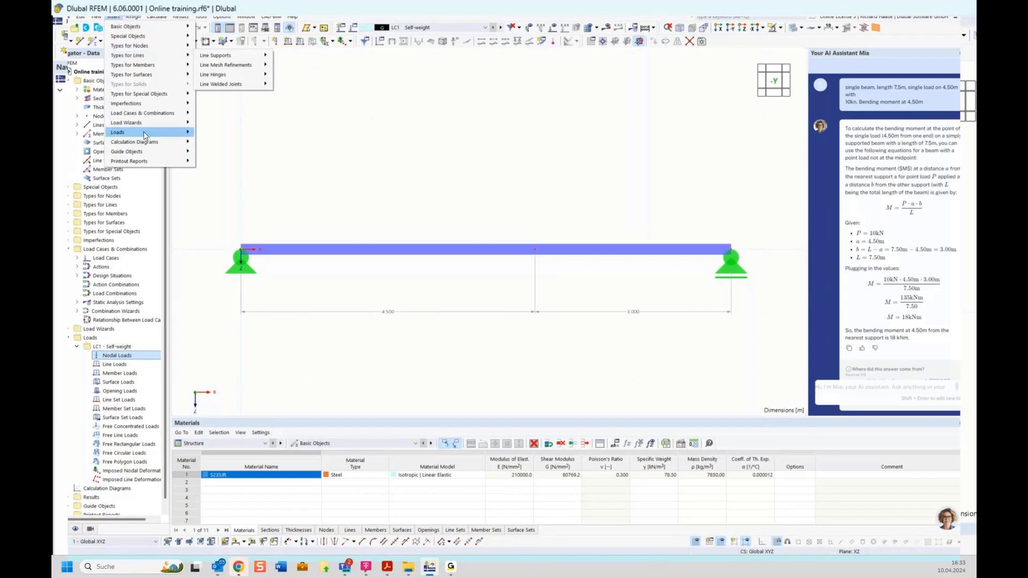
mouse_move(145, 134)
mouse_move(228, 133)
click(482, 157)
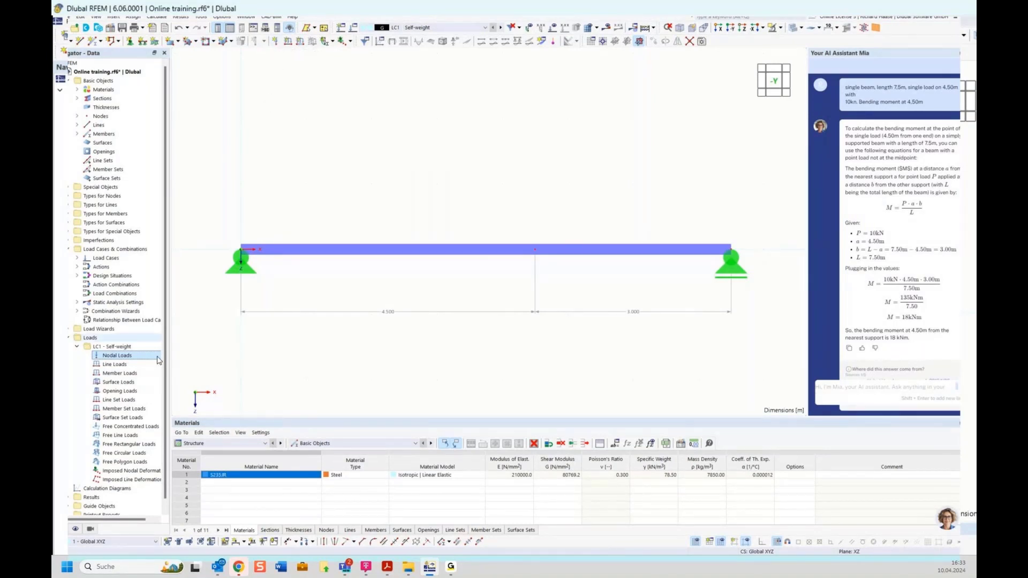
Create a nodal load in LC1 with a 10 kN force in global Z and assign it to the beam's intermediate node
right_click(118, 356)
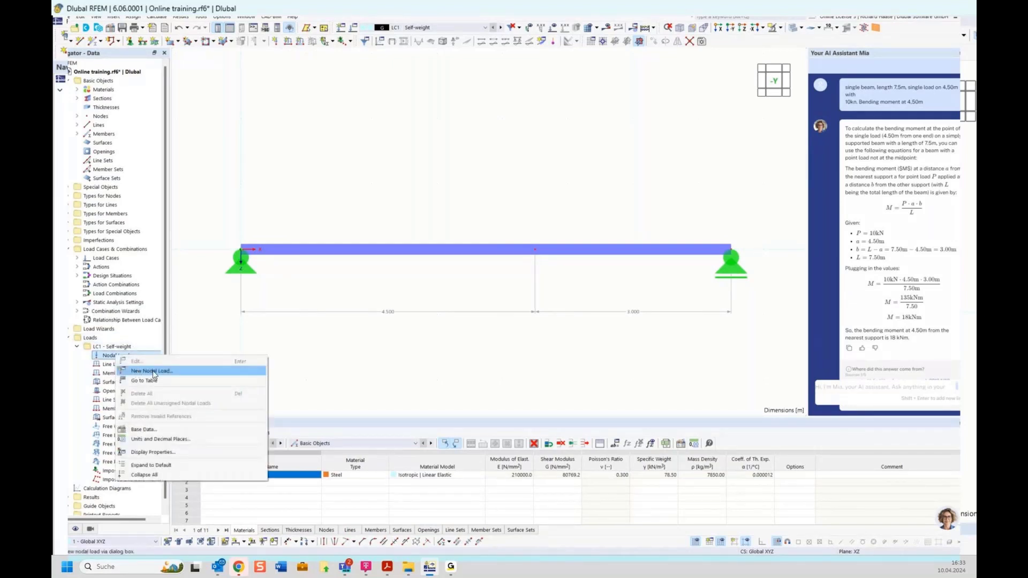
click(153, 374)
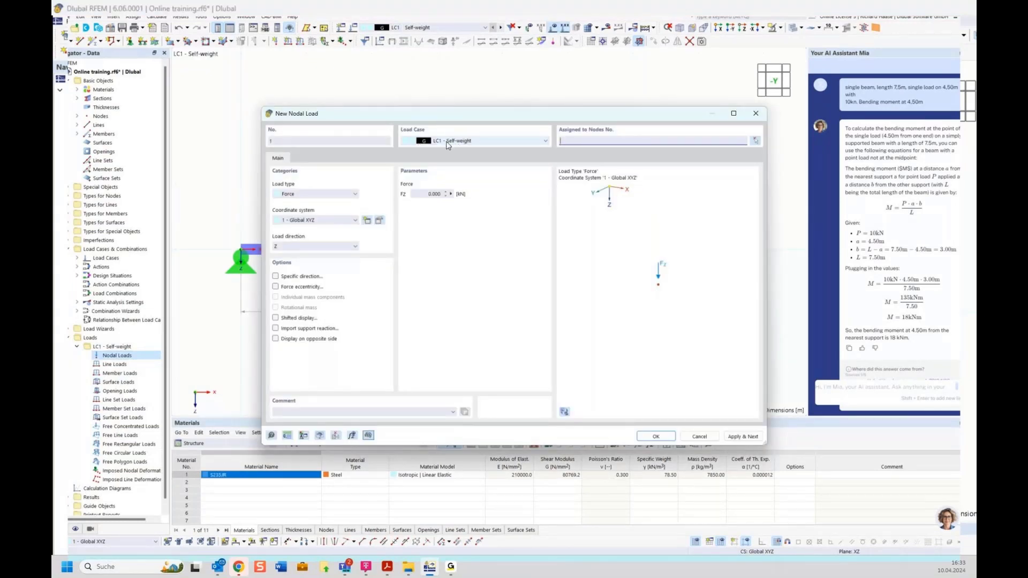
click(423, 195)
text(10)
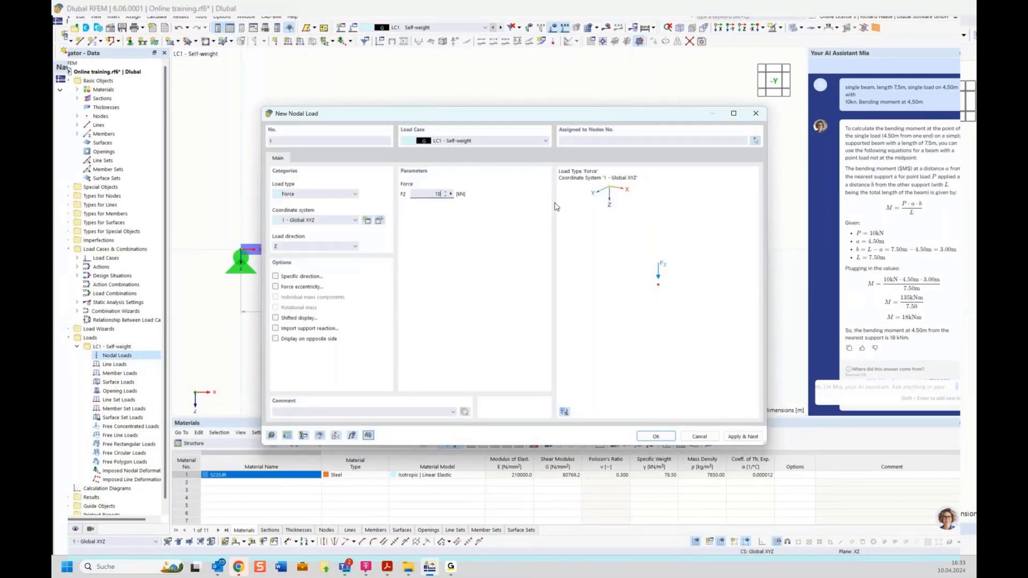
click(755, 140)
drag(553, 282, 553, 283)
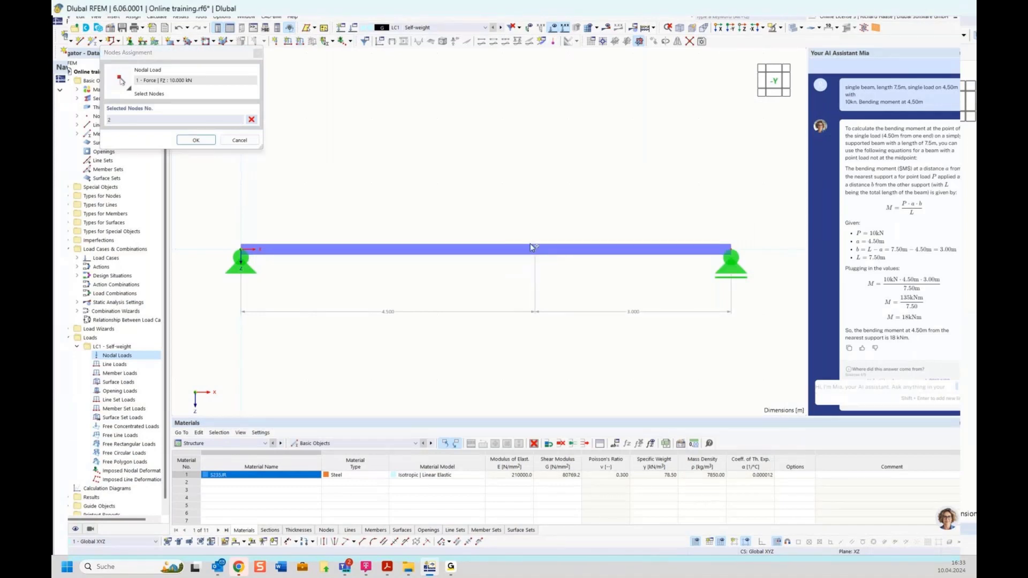
click(196, 140)
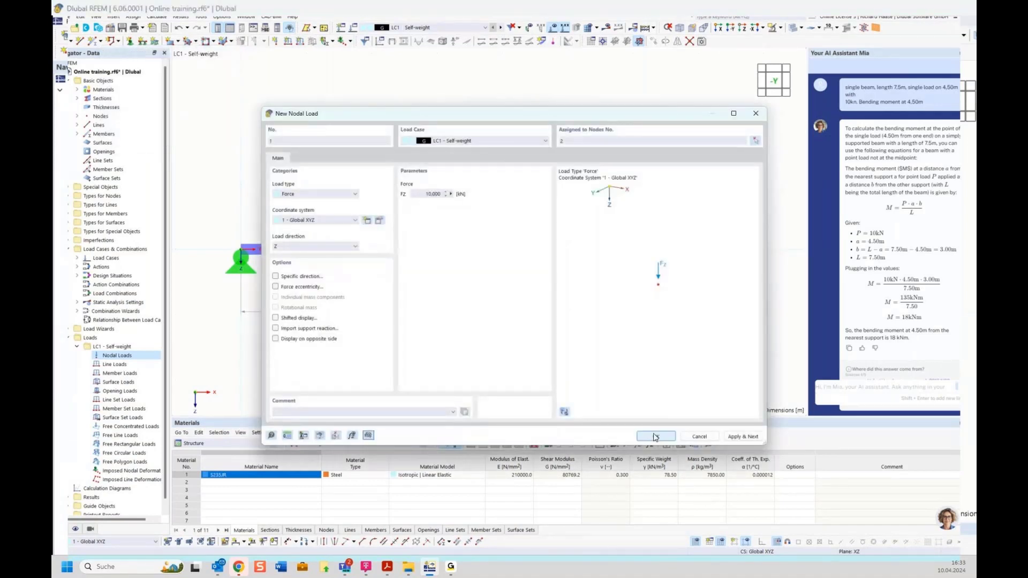
click(655, 436)
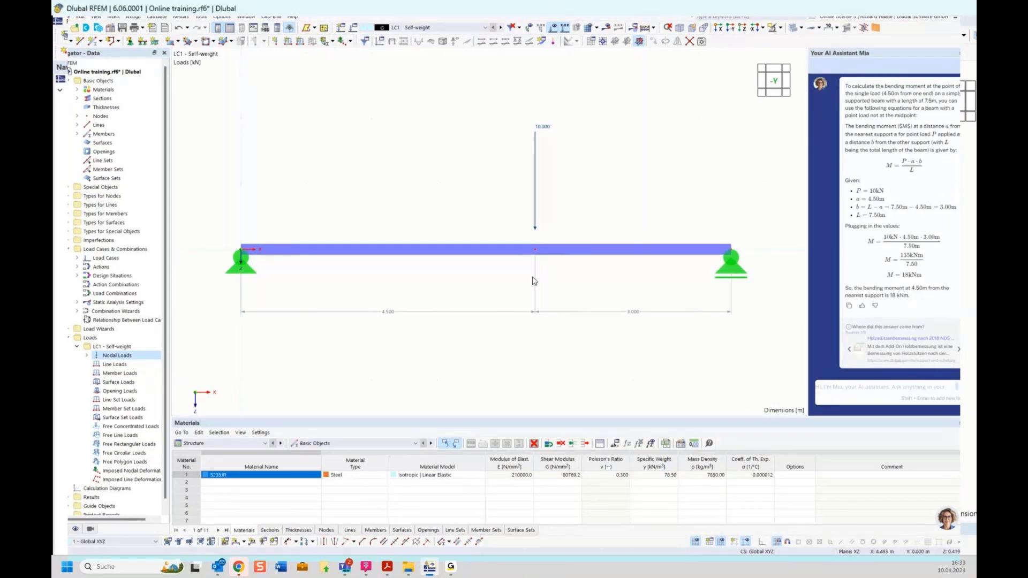
Calculate load case LC1 to show its results, and check which design situations and load combinations are still offered for calculation
click(607, 30)
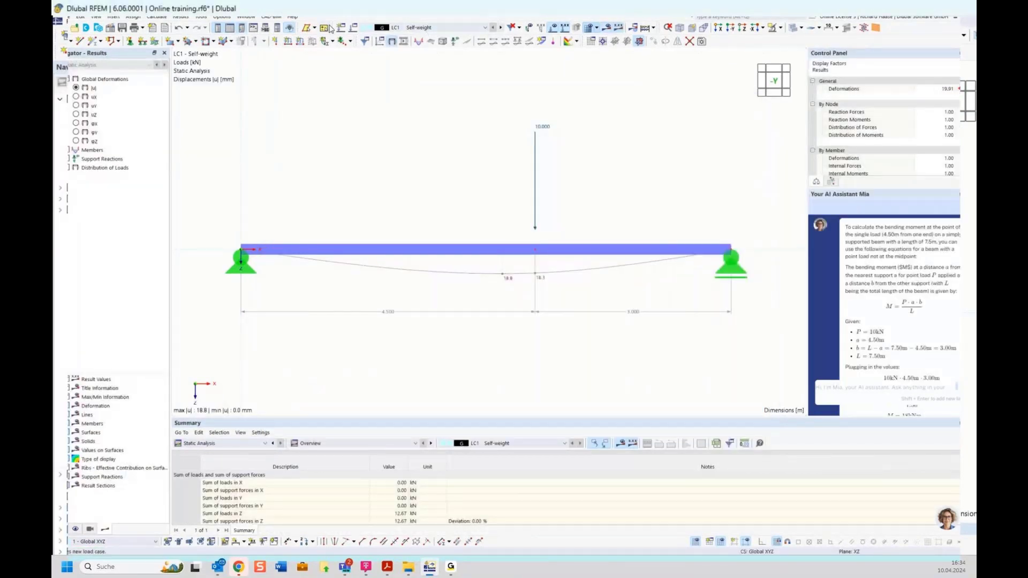
click(157, 17)
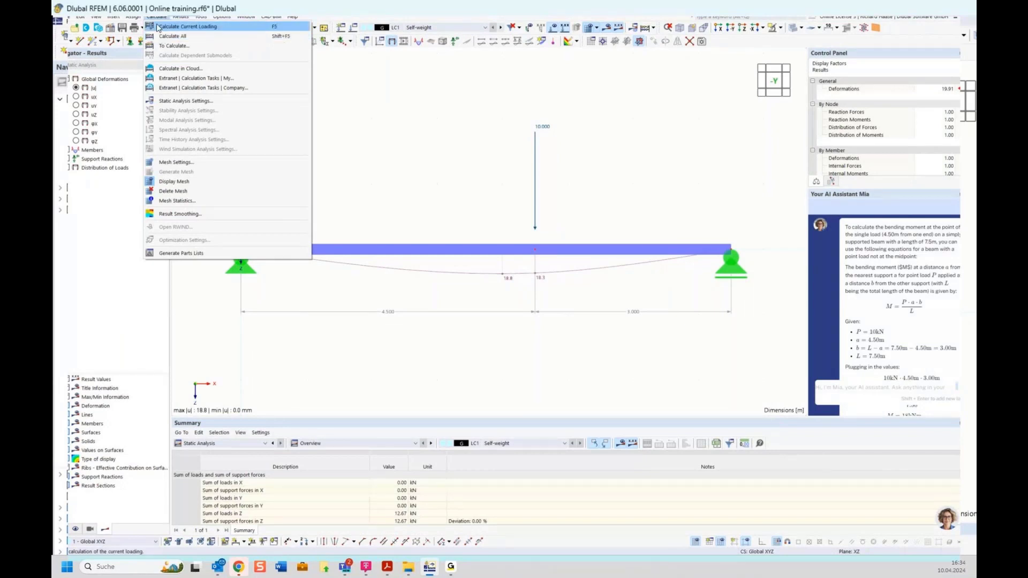
click(177, 47)
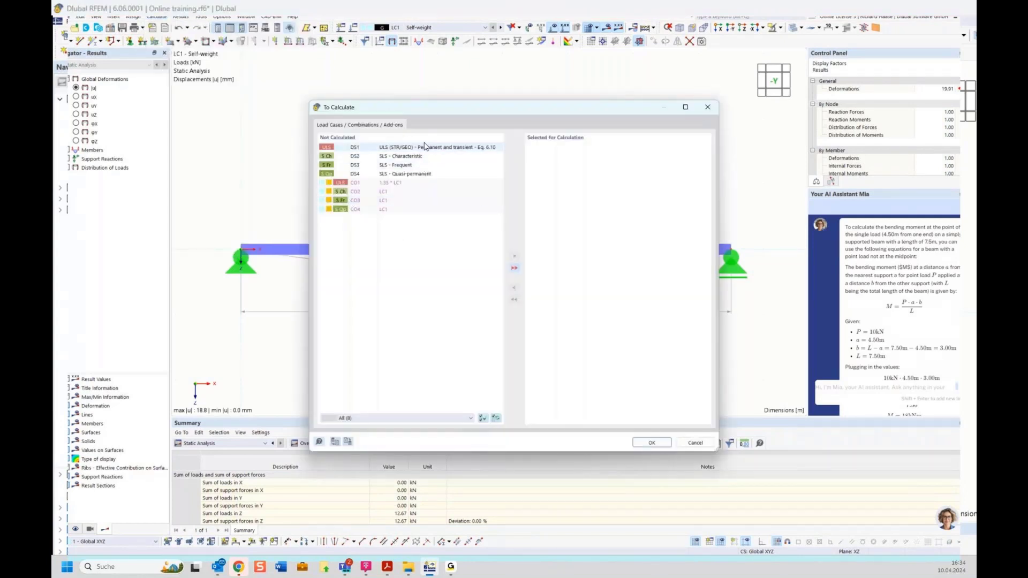
click(706, 110)
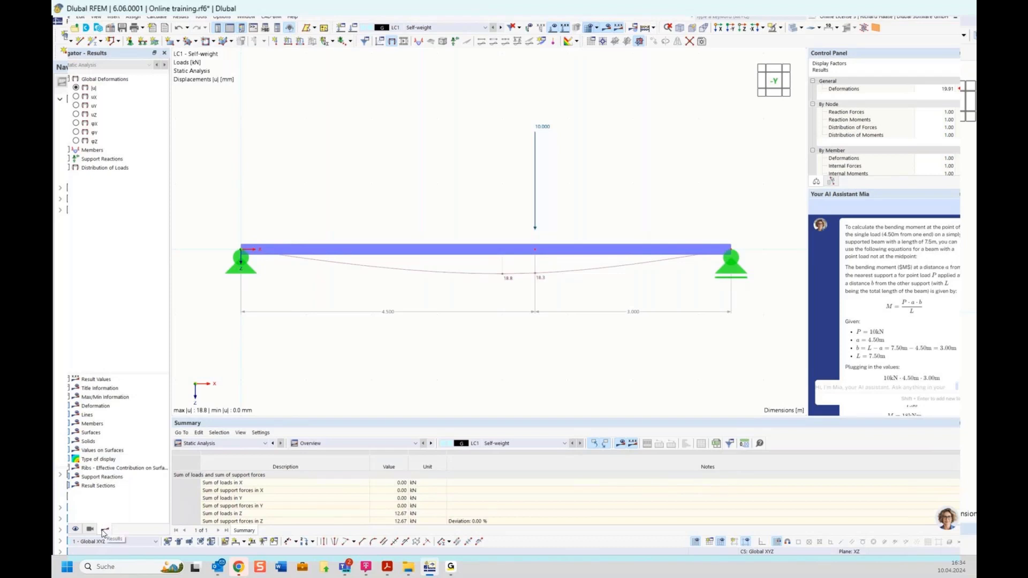
Hide the global deformations and display the member bending moment My together with the support reactions for comparison with Mia's answer
click(66, 79)
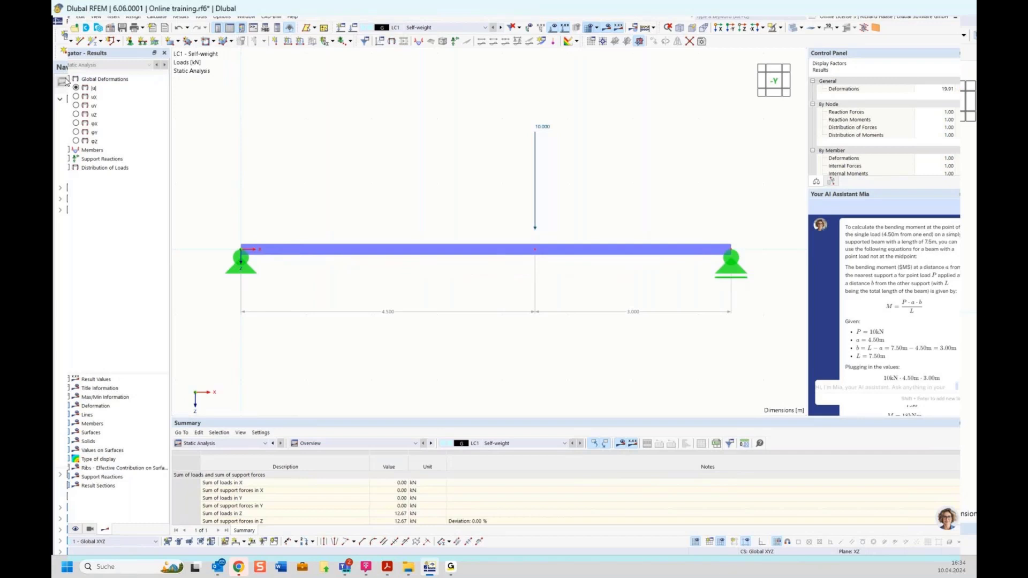
click(61, 154)
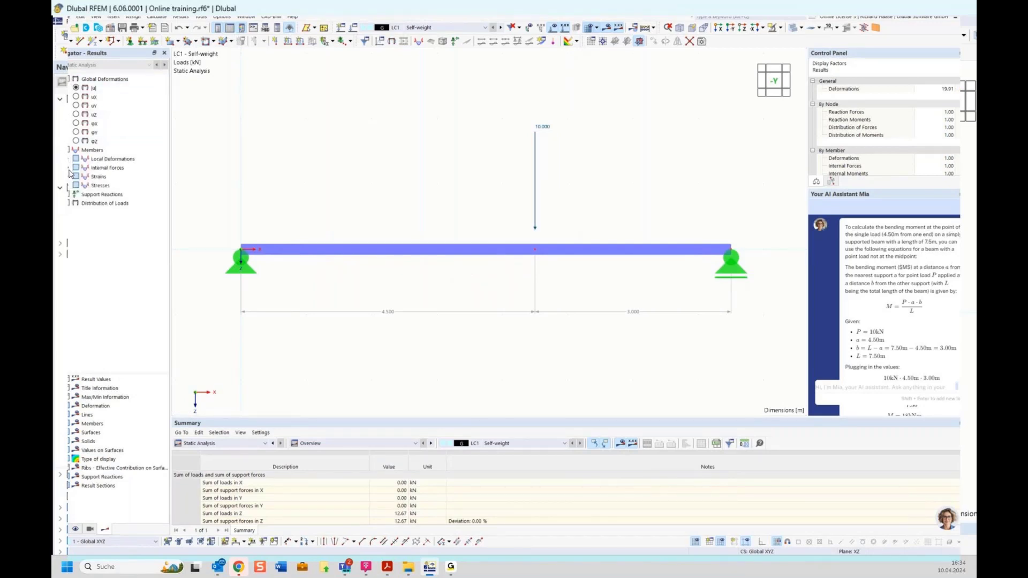
click(69, 168)
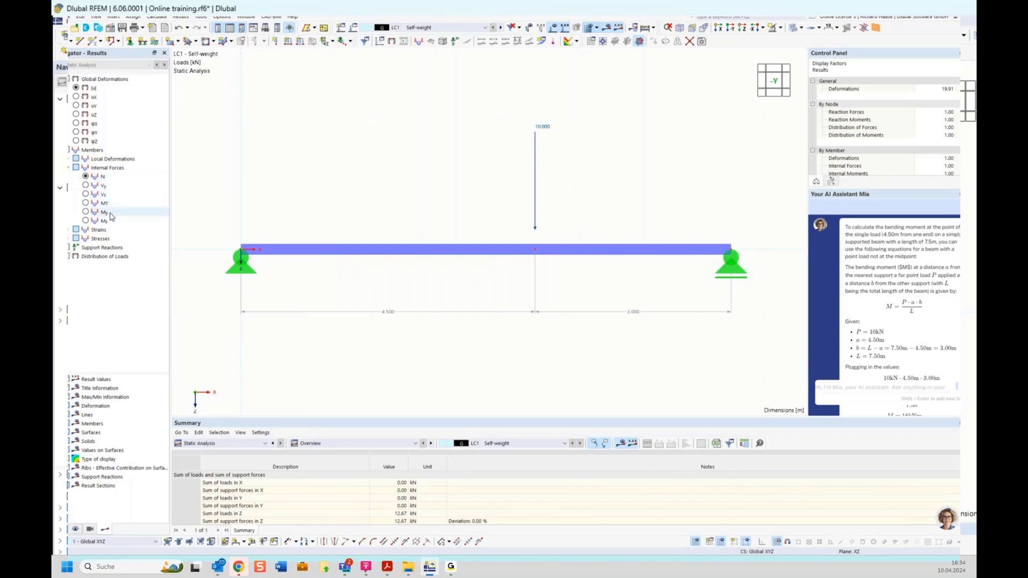
click(85, 213)
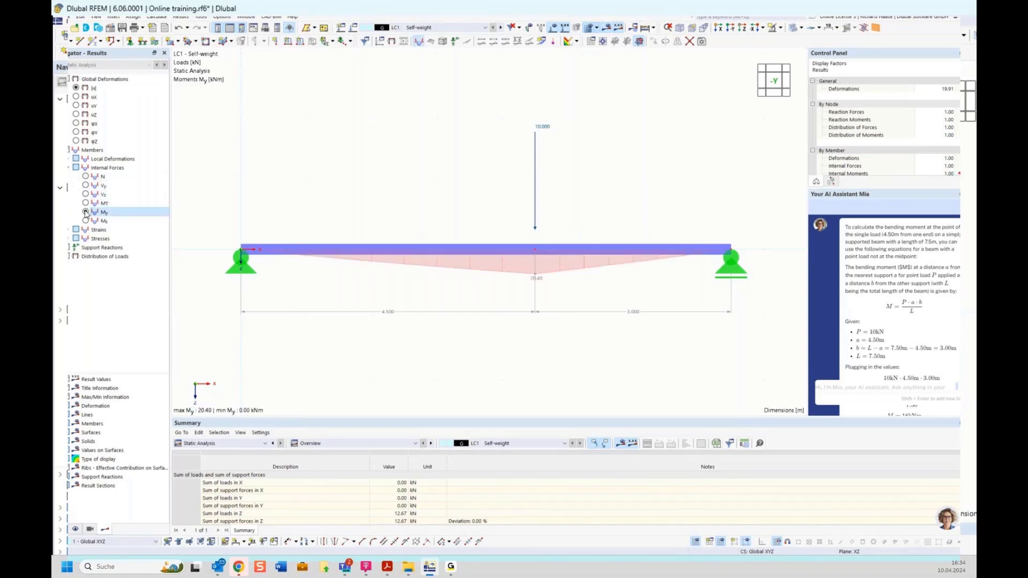
scroll(888, 263, down, 3)
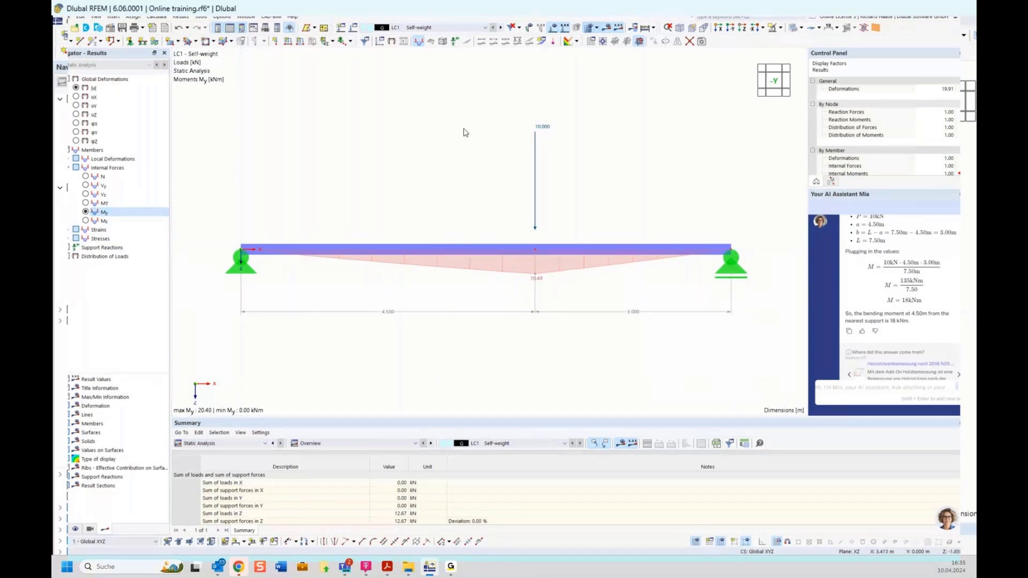
click(455, 42)
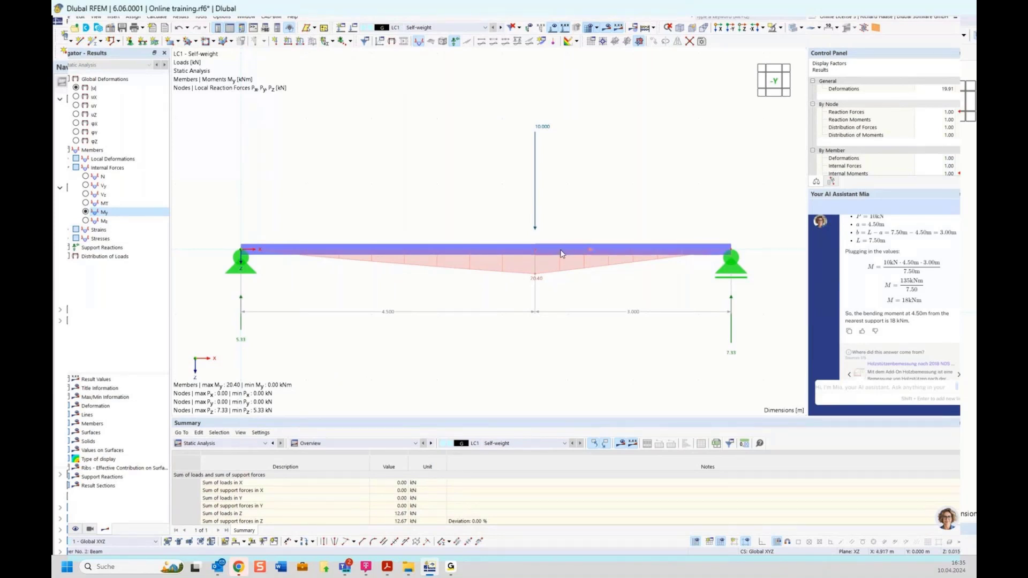
Check in the settings of load case LC1 whether the active self-weight is included in the calculation
click(64, 534)
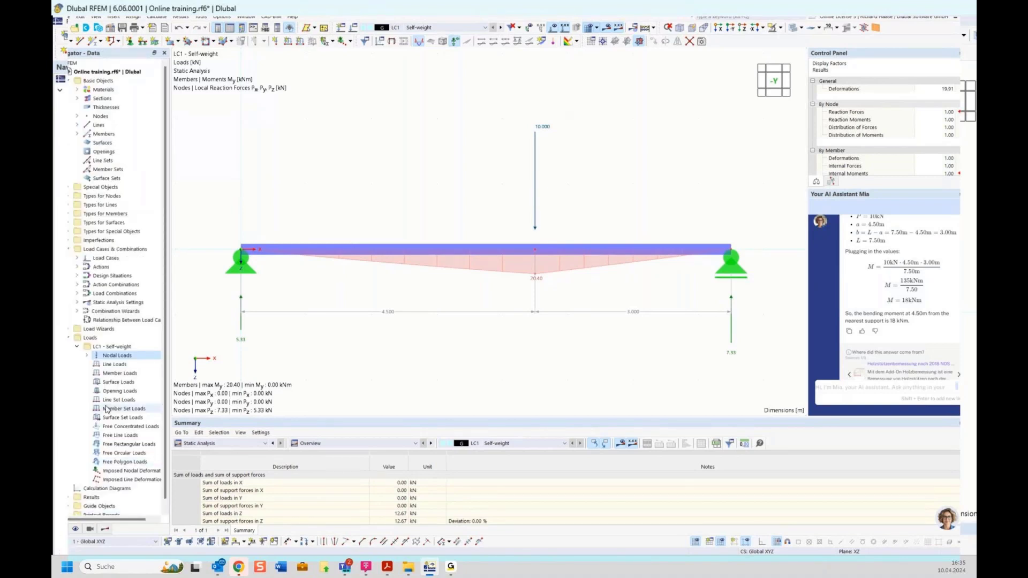
right_click(108, 349)
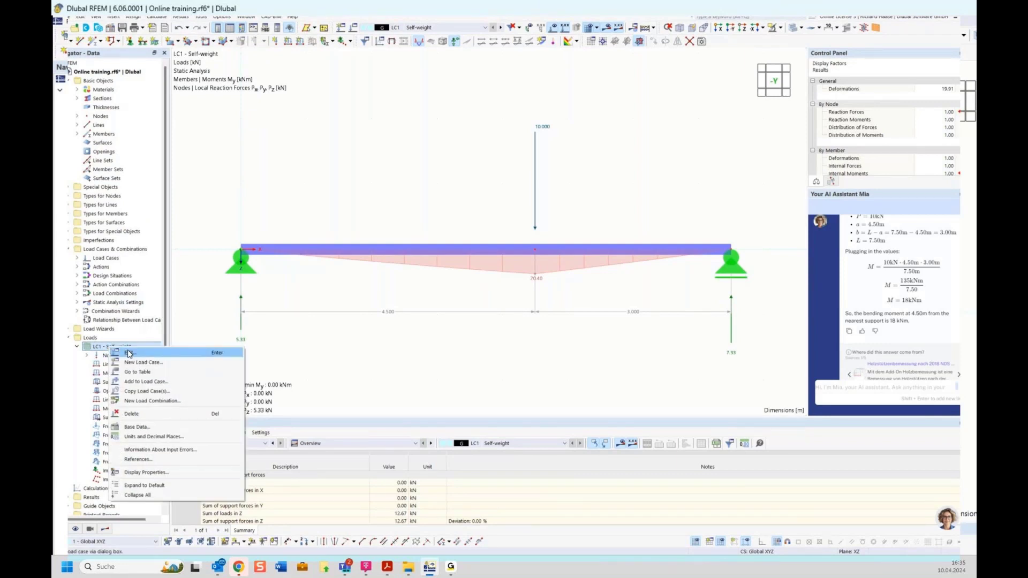
click(129, 354)
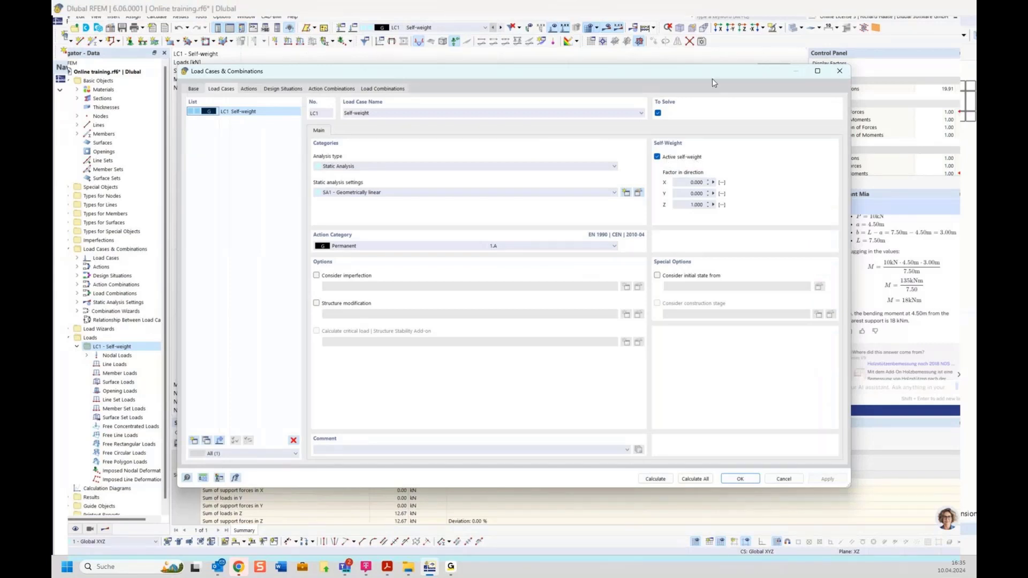
drag(702, 72, 695, 308)
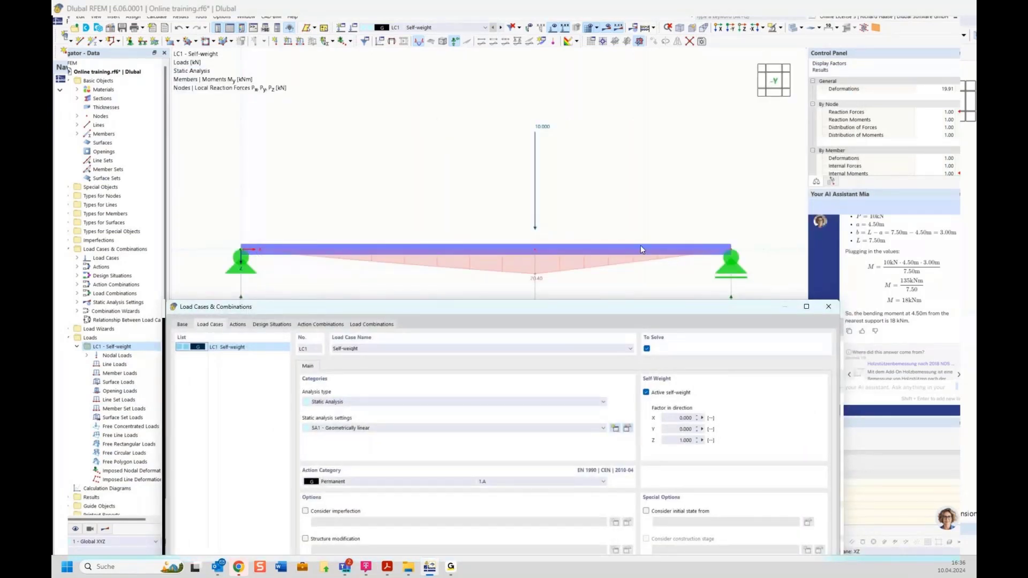
drag(752, 310, 746, 232)
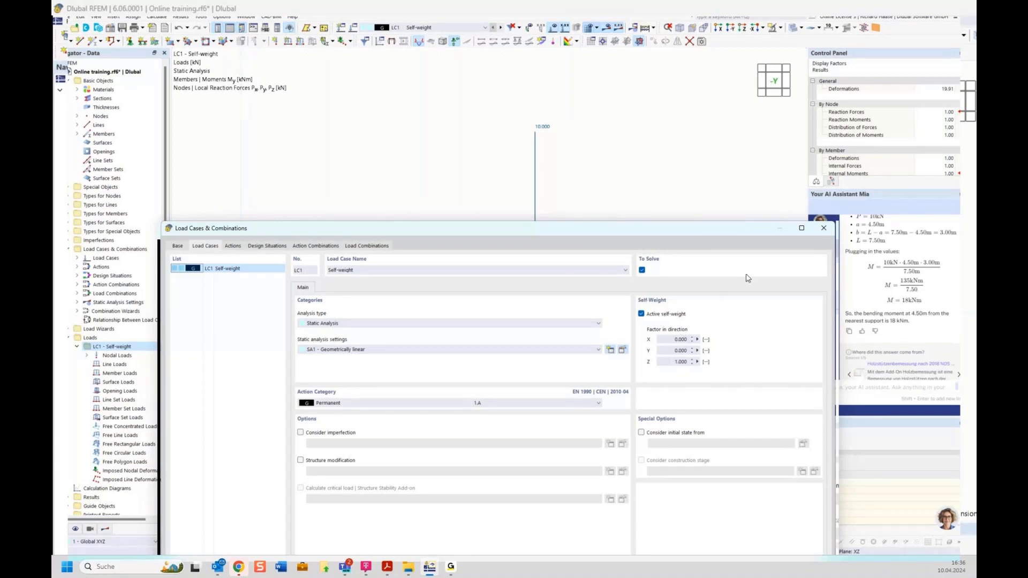
click(823, 229)
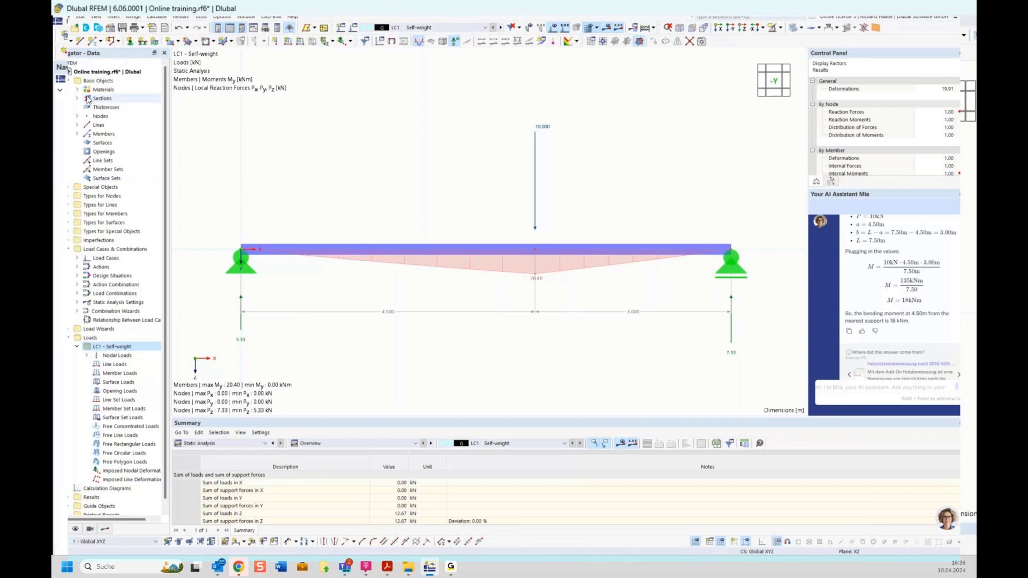
Show the self-weight load on the beam for inspection and hide it again
click(75, 530)
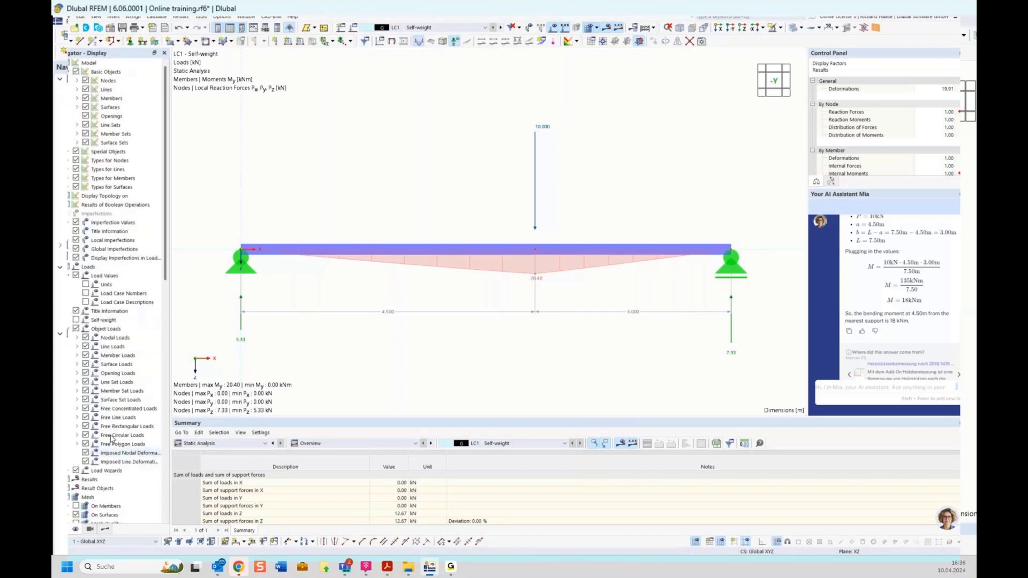
click(99, 268)
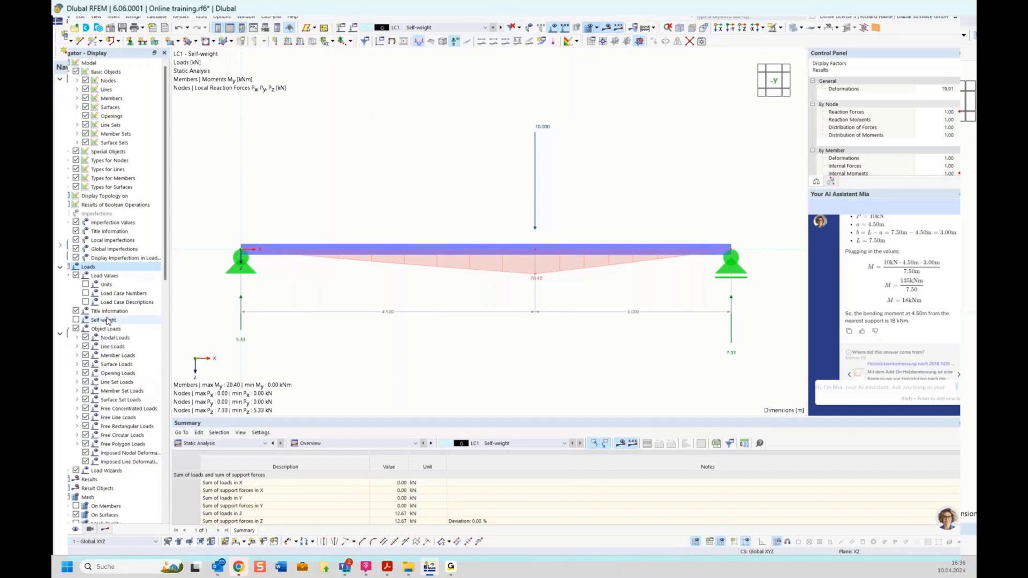
click(76, 320)
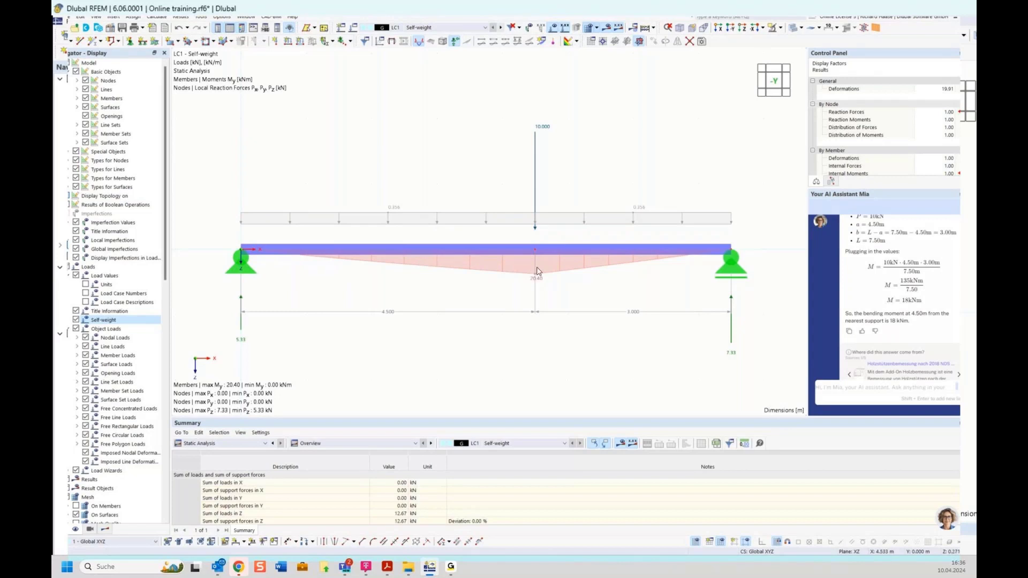
click(76, 319)
Deactivate the active self-weight in load case LC1 and recalculate the load case
click(77, 530)
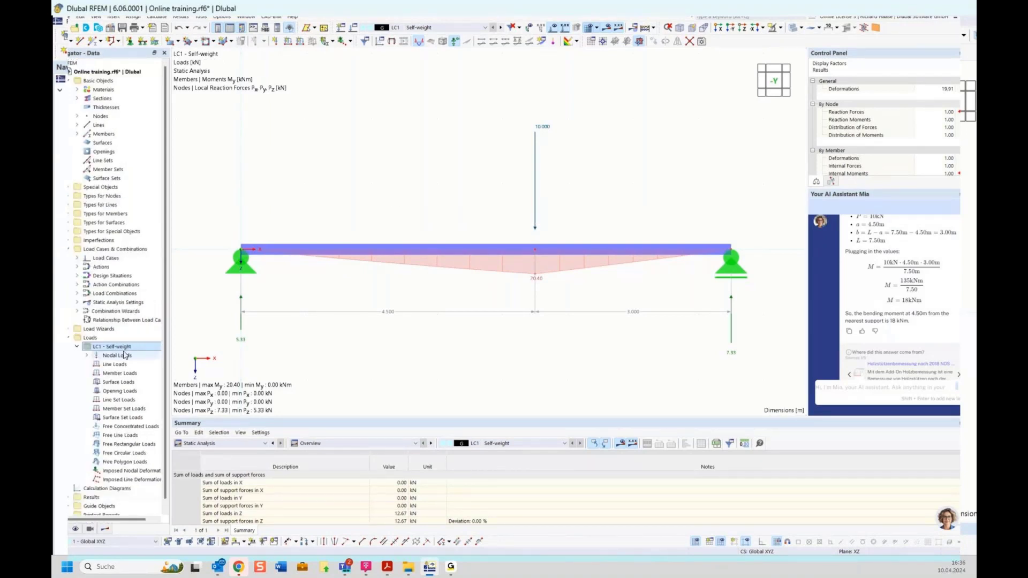
right_click(143, 348)
click(143, 350)
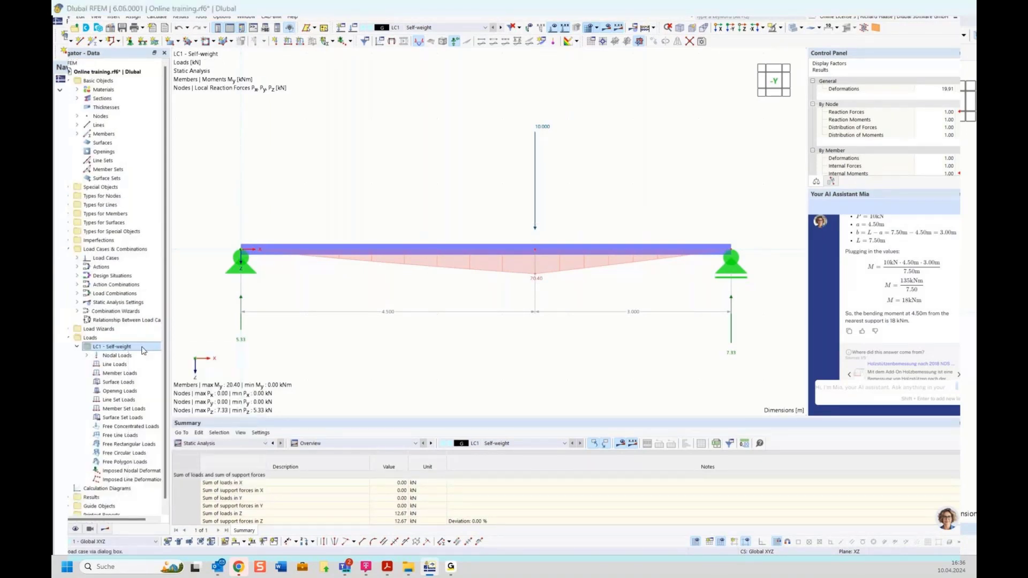
click(660, 315)
drag(654, 230, 583, 72)
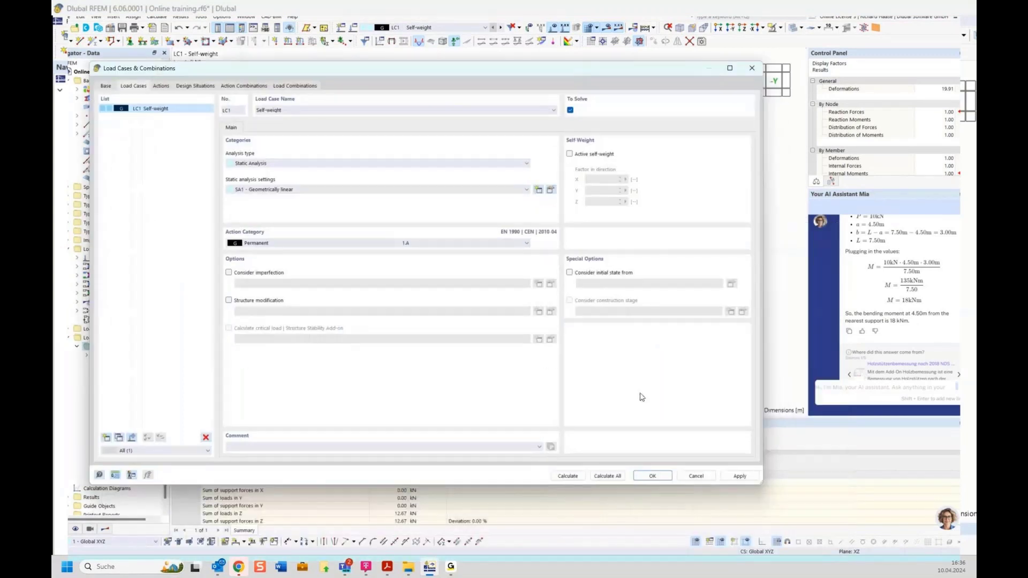
click(568, 477)
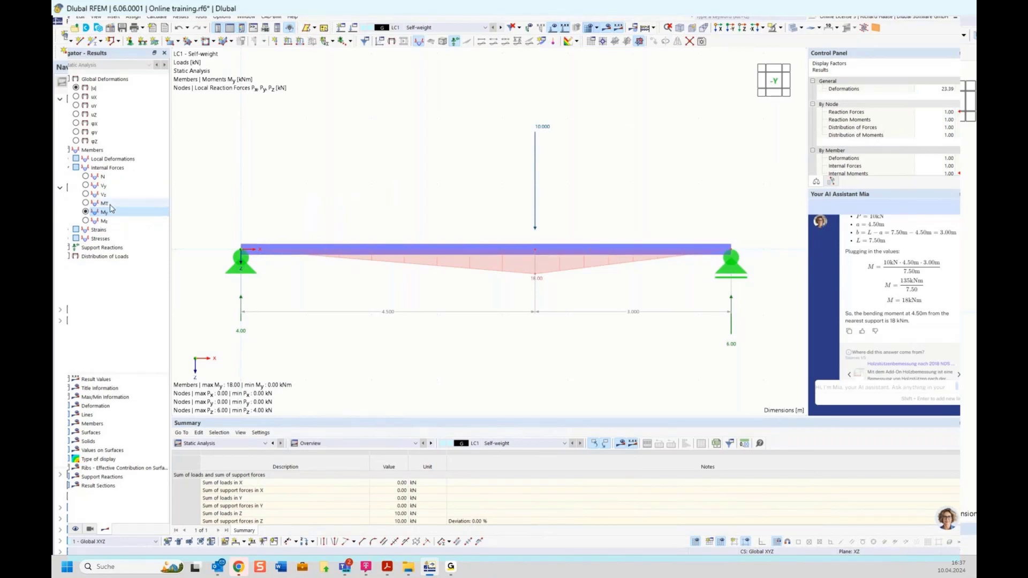
View the member's shear force Vz and the global deformation |u| of the recalculated beam
click(85, 194)
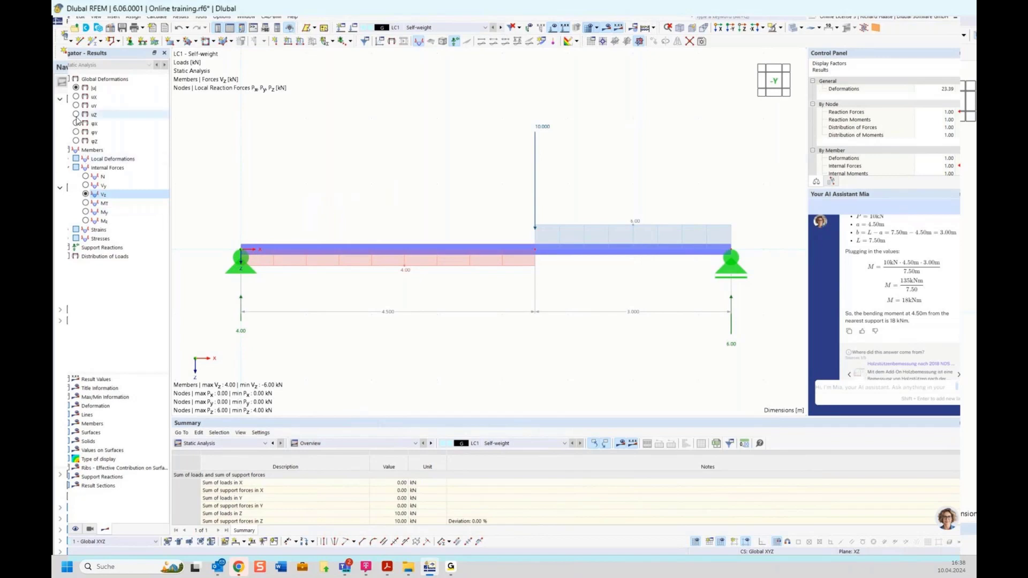
click(76, 89)
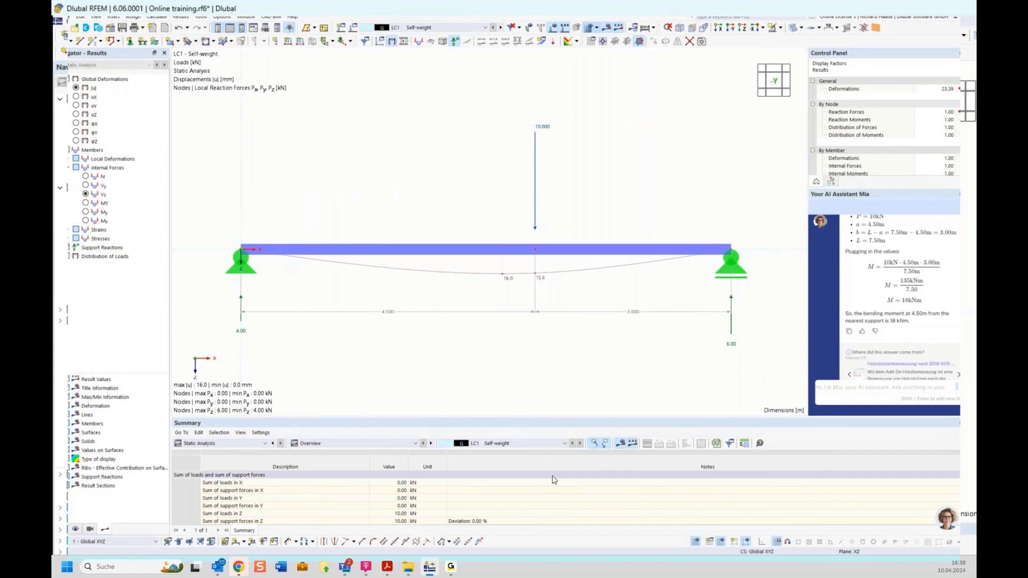
Switch to the presentation slides in Acrobat and read the two-span beam task on page 8
mouse_move(387, 571)
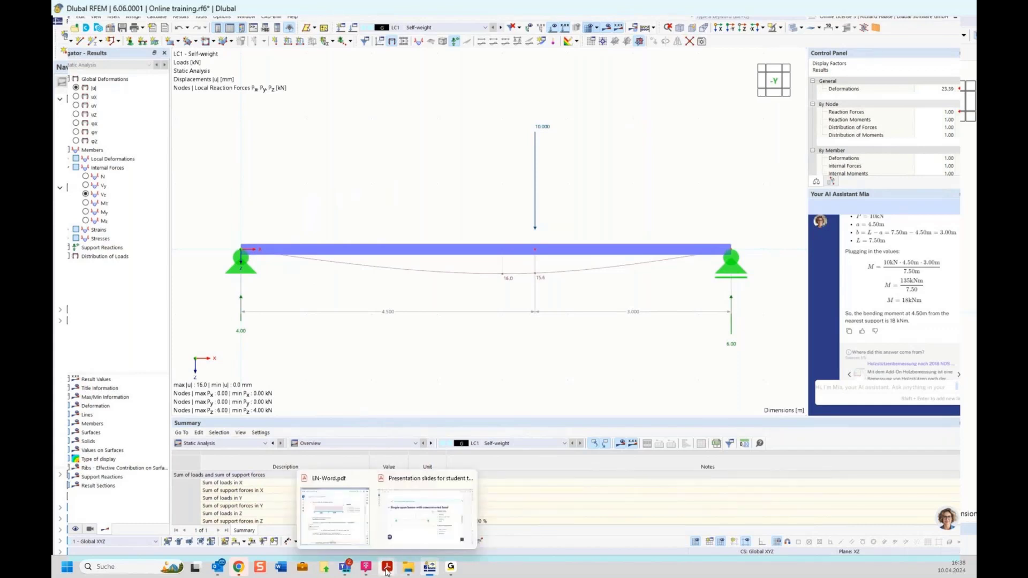
click(433, 505)
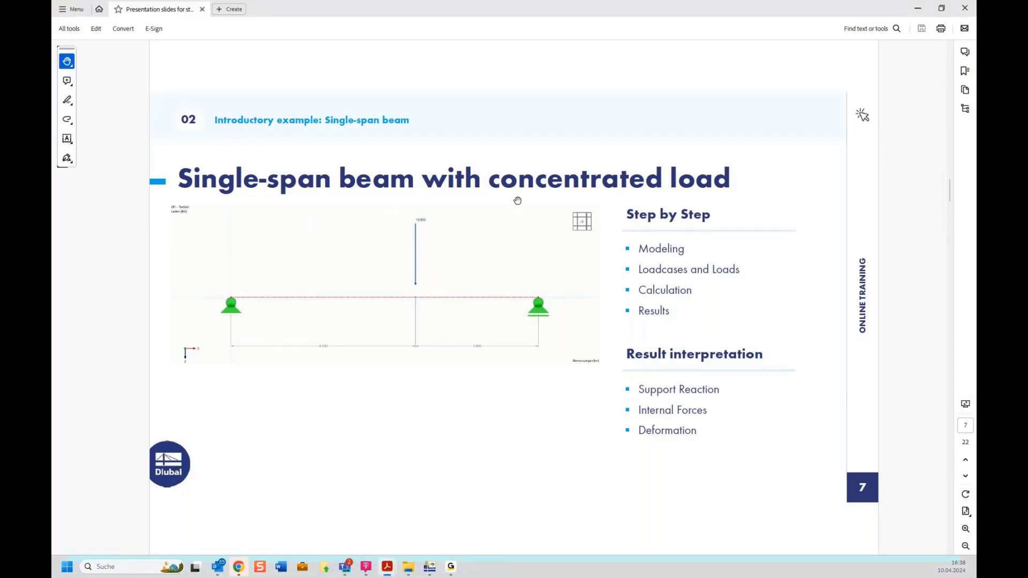
scroll(517, 201, down, 1)
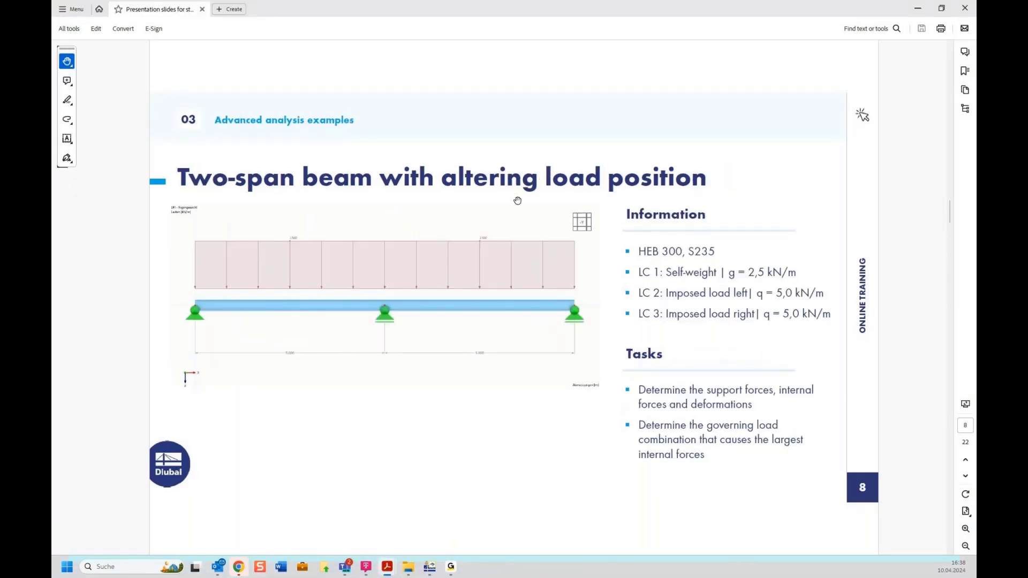
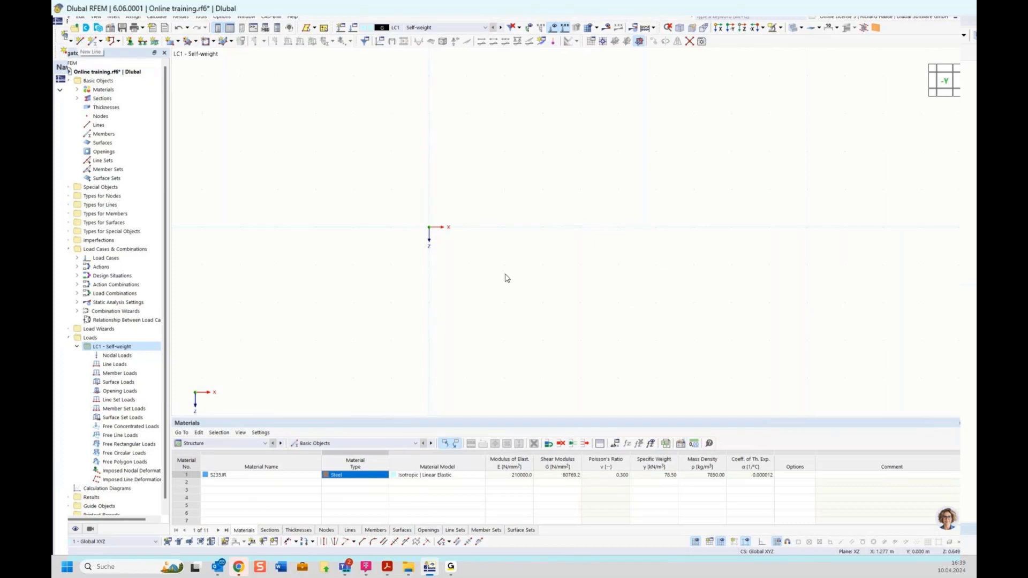
Start a new beam member and create an HEB 300 section (DIN 1025-2:1995-11; Euronorm 53-62) in S235JR for it
mouse_move(573, 210)
middle_down()
mouse_move(602, 190)
mouse_move(484, 213)
middle_up()
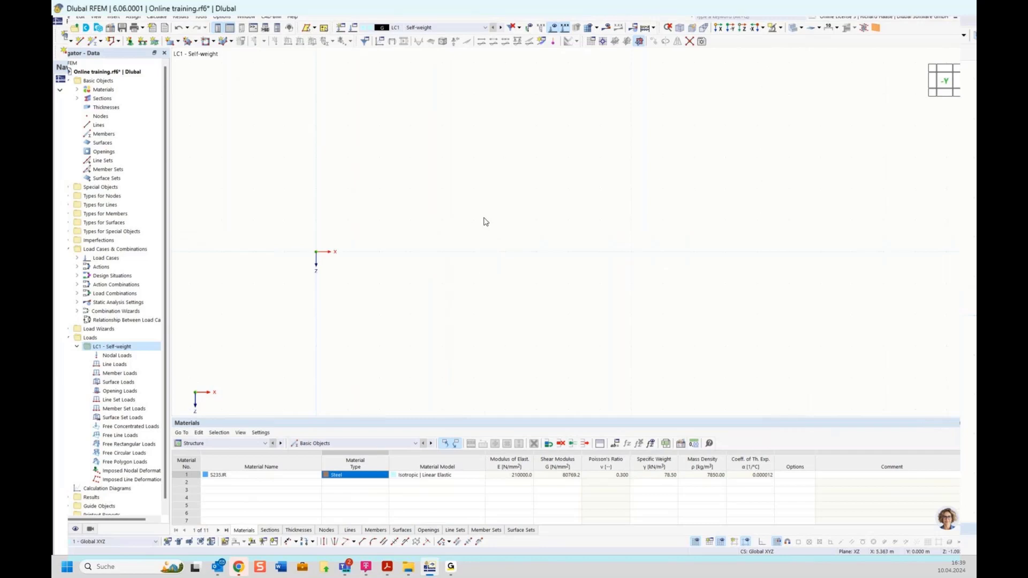
click(93, 43)
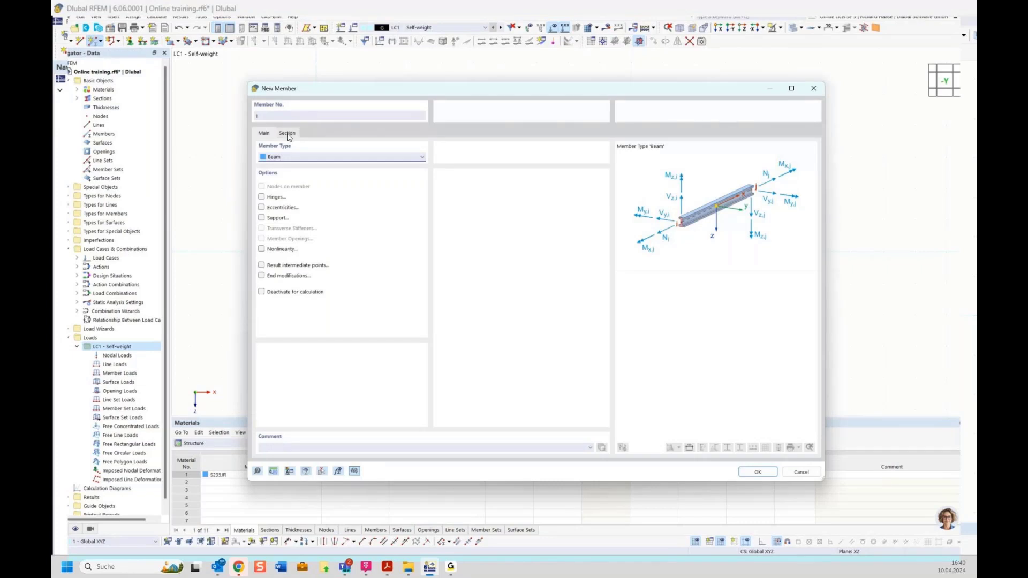
click(287, 133)
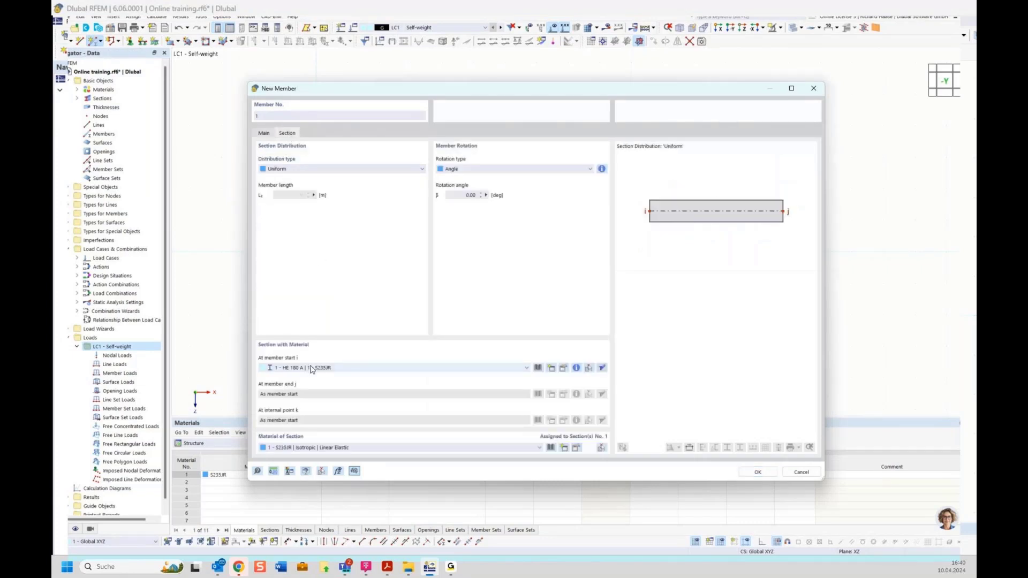
click(551, 369)
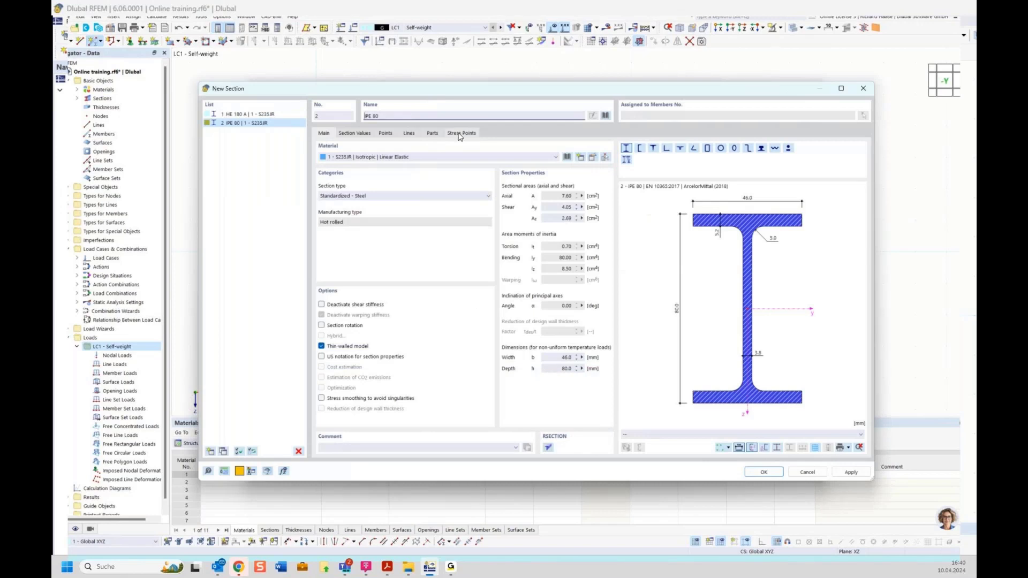
click(608, 116)
drag(391, 117, 321, 116)
text(H)
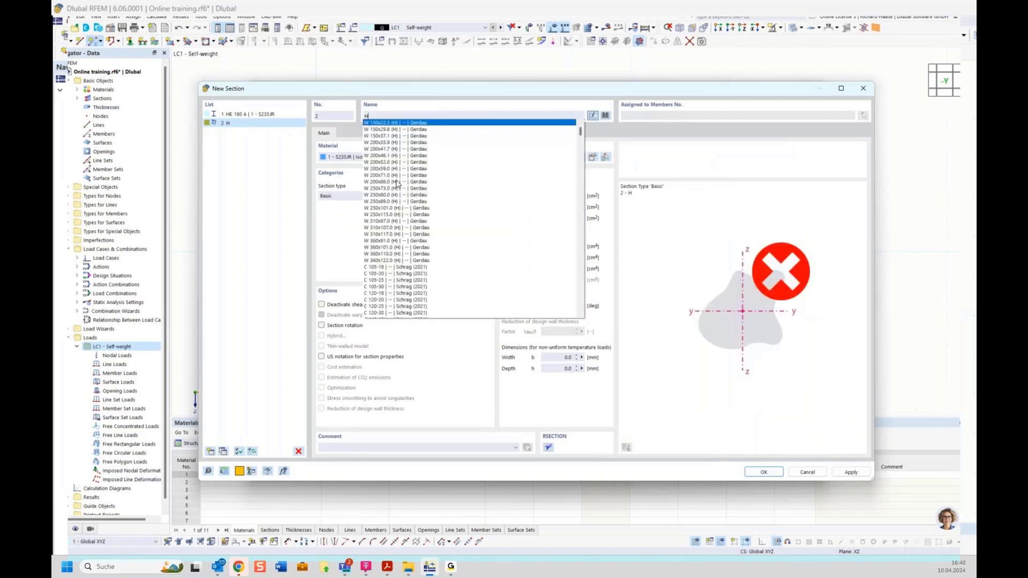
text(EB)
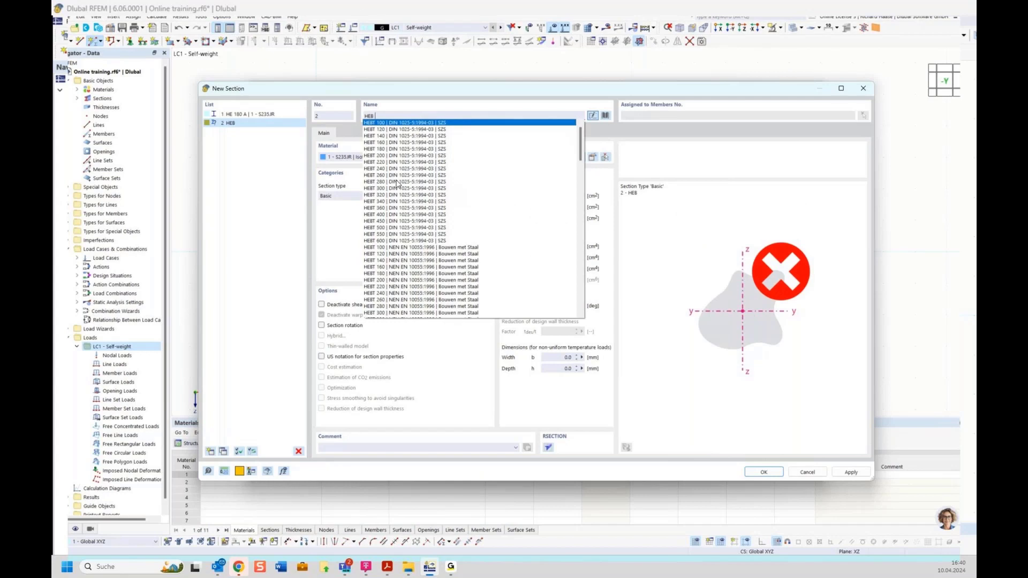
text( 300)
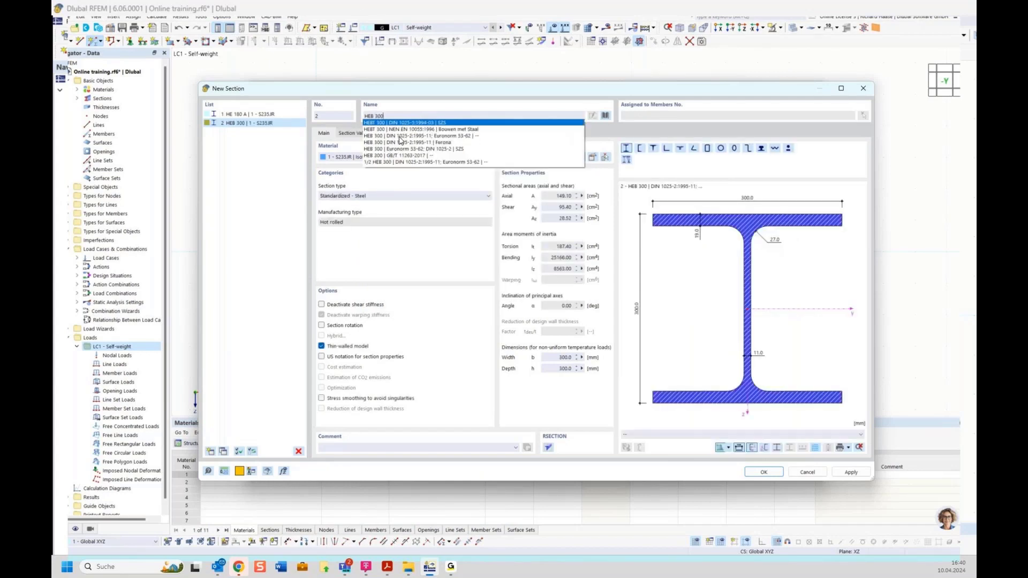
click(462, 136)
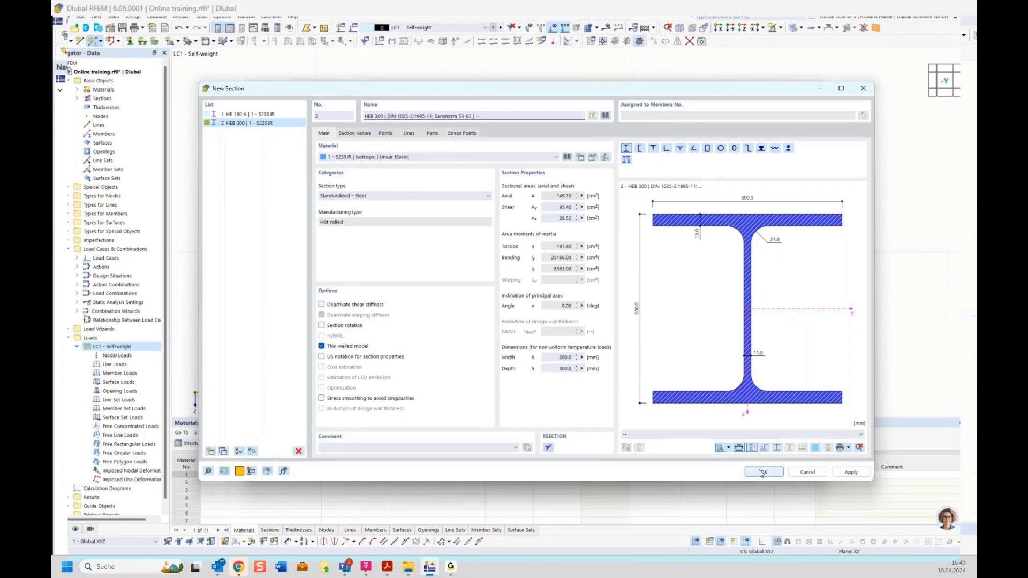
click(763, 471)
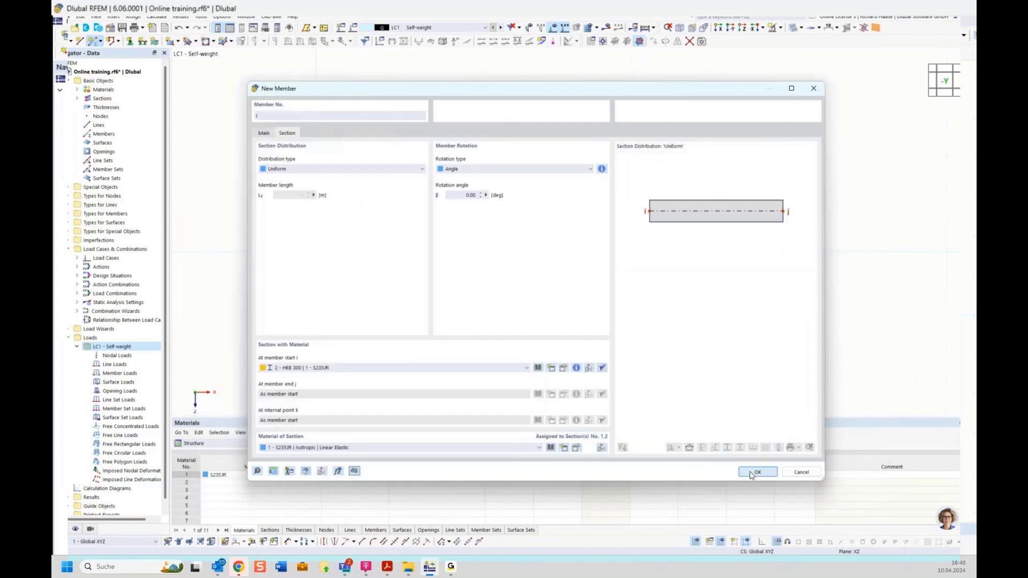
Place the HEB 300 member horizontally from the origin along X with a length of about 10 m
click(757, 472)
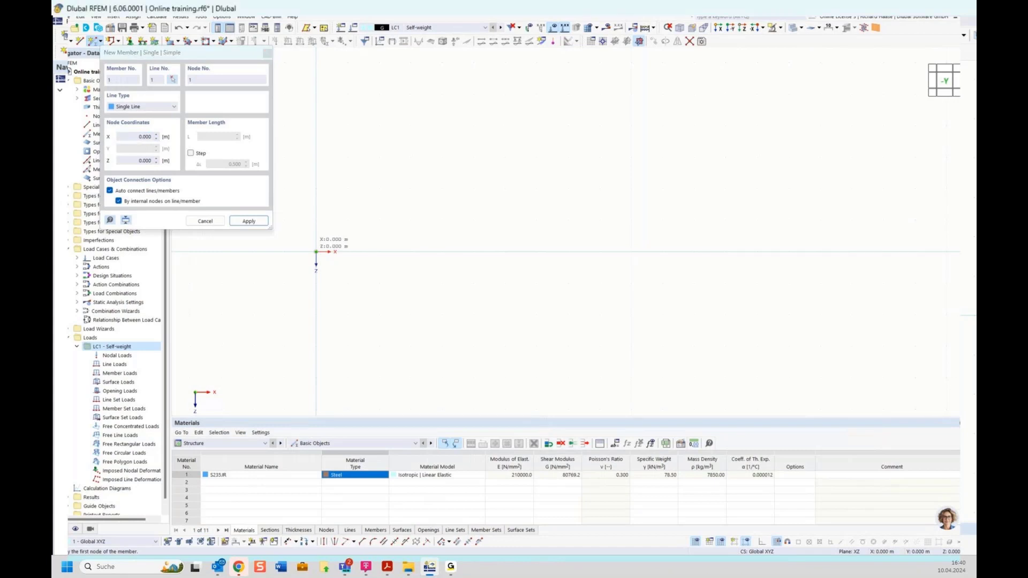
click(316, 252)
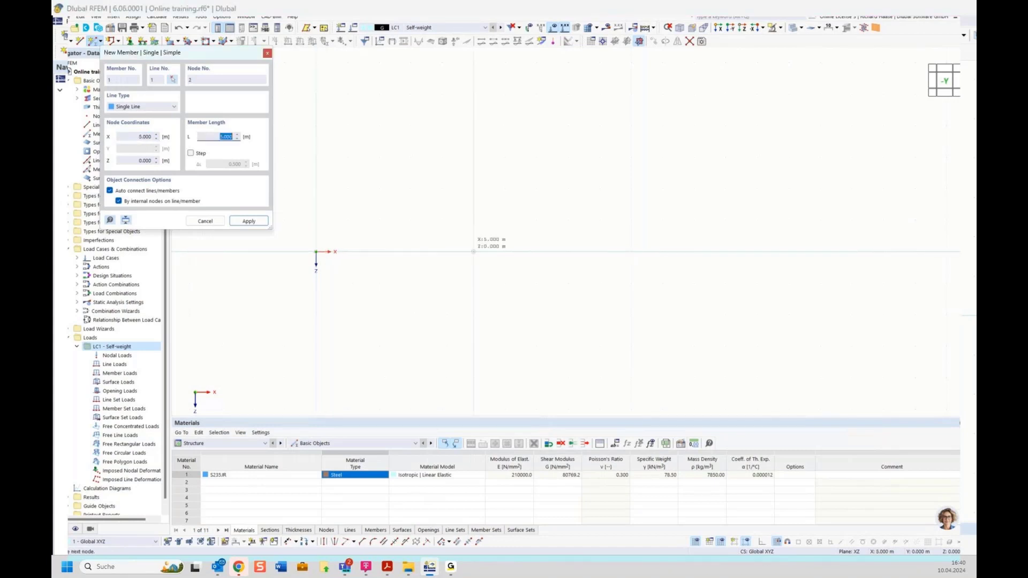
click(631, 251)
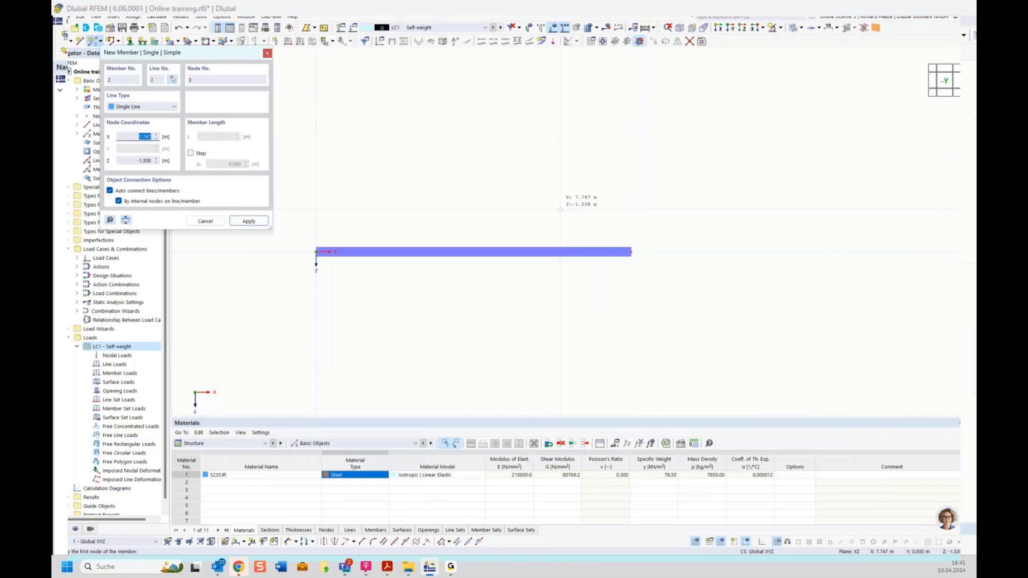
key(Escape)
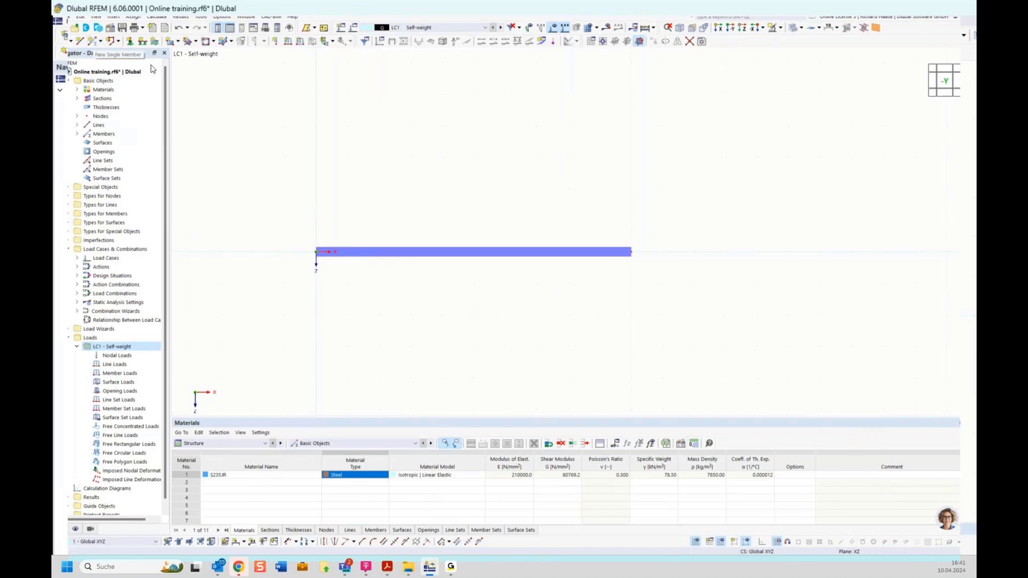
Divide the 10 m beam member by distance, placing the new node 5.000 m from the member start
right_click(478, 253)
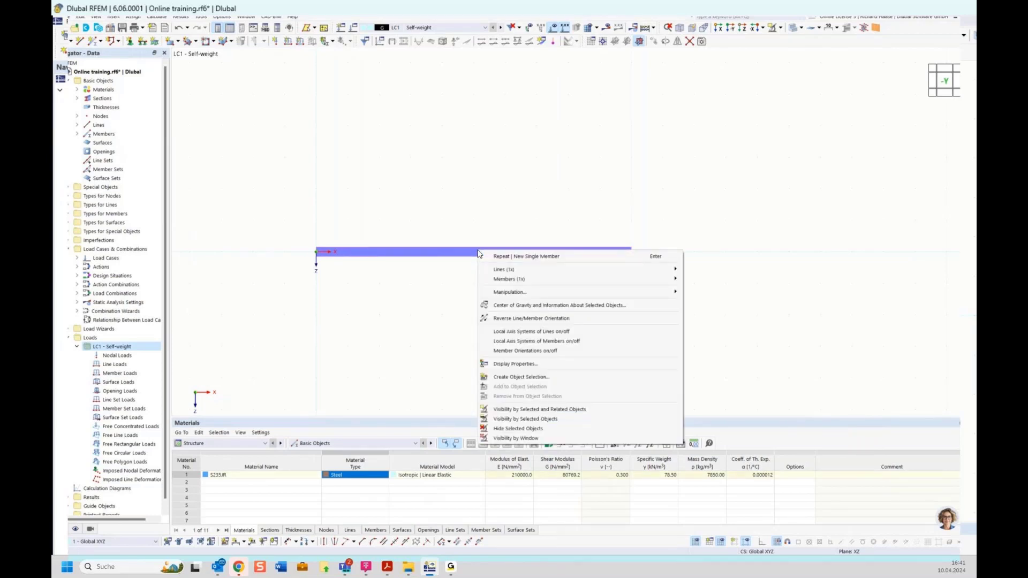
mouse_move(500, 280)
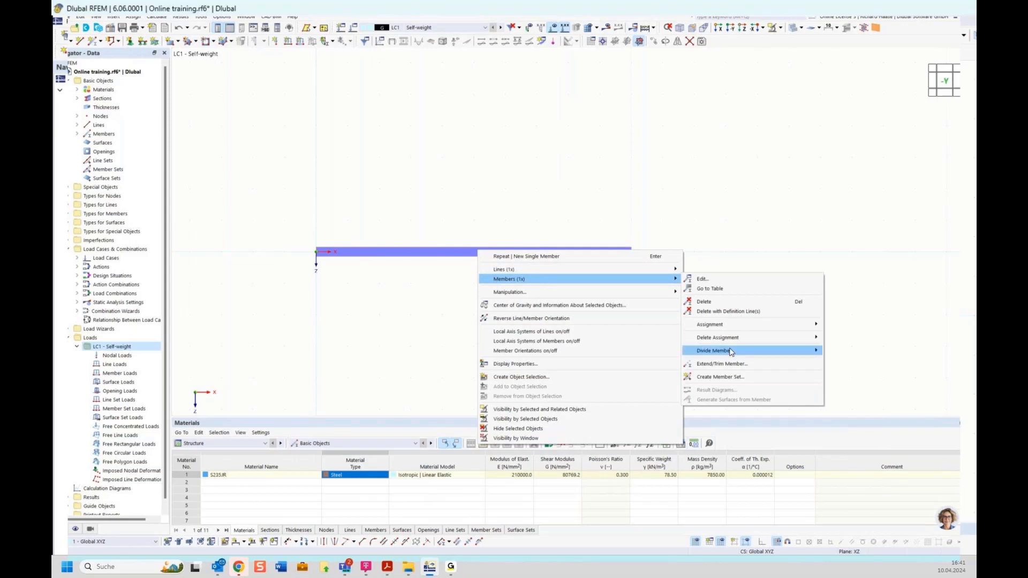
mouse_move(731, 352)
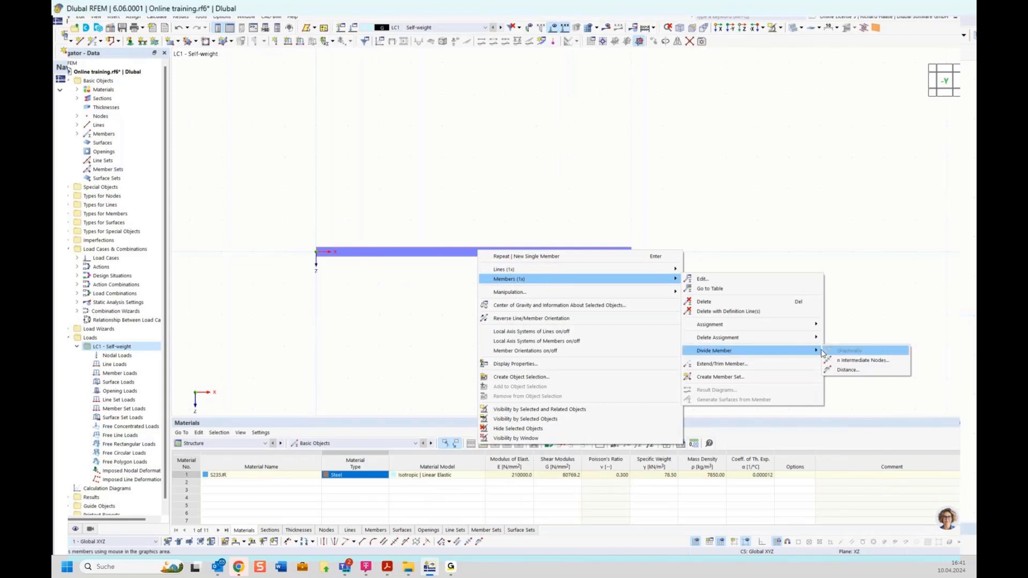
click(848, 371)
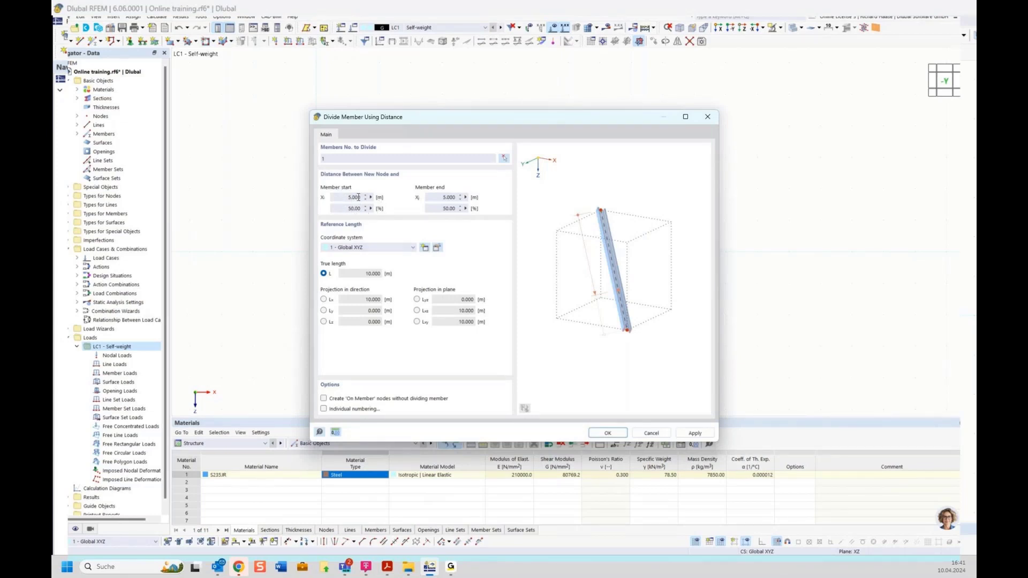
click(608, 433)
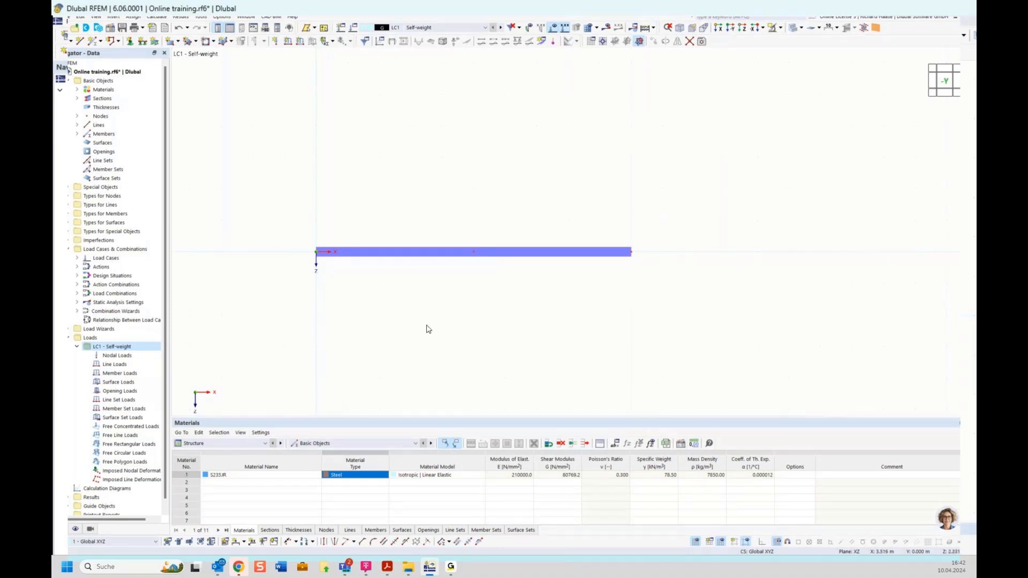
Assign a Hinged nodal support to the beam's start node at the origin
click(130, 42)
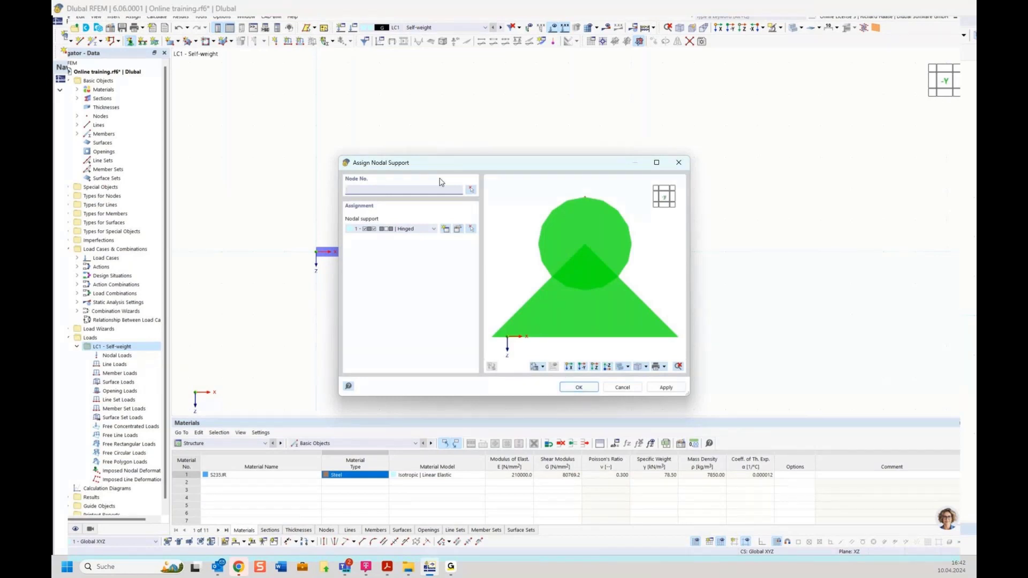
click(471, 190)
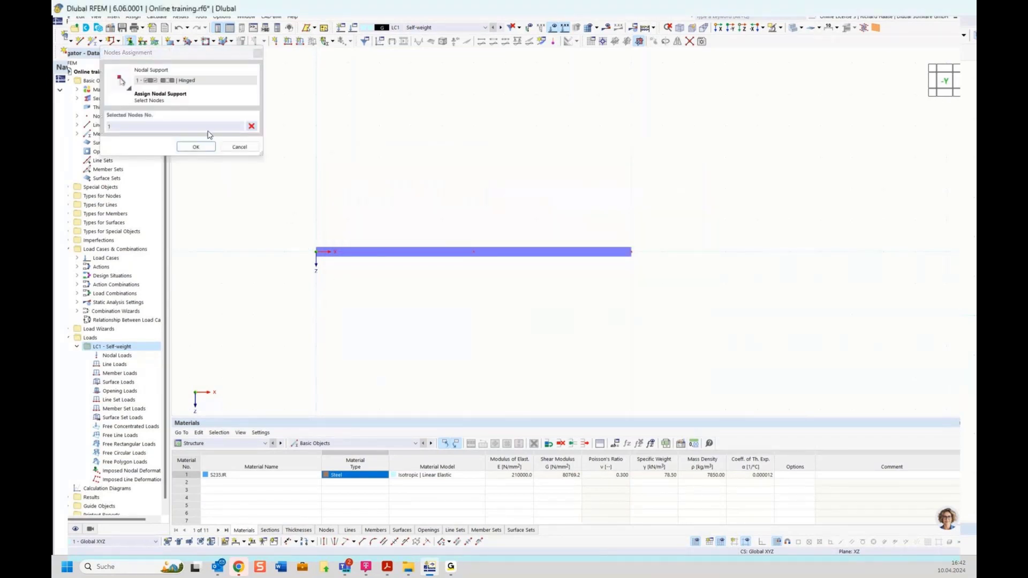
click(197, 147)
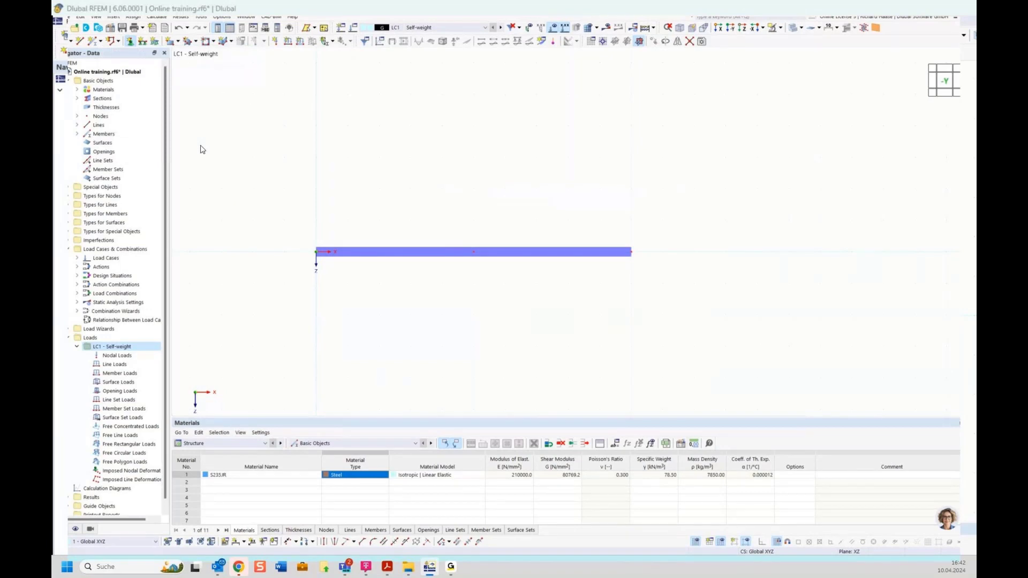
click(583, 383)
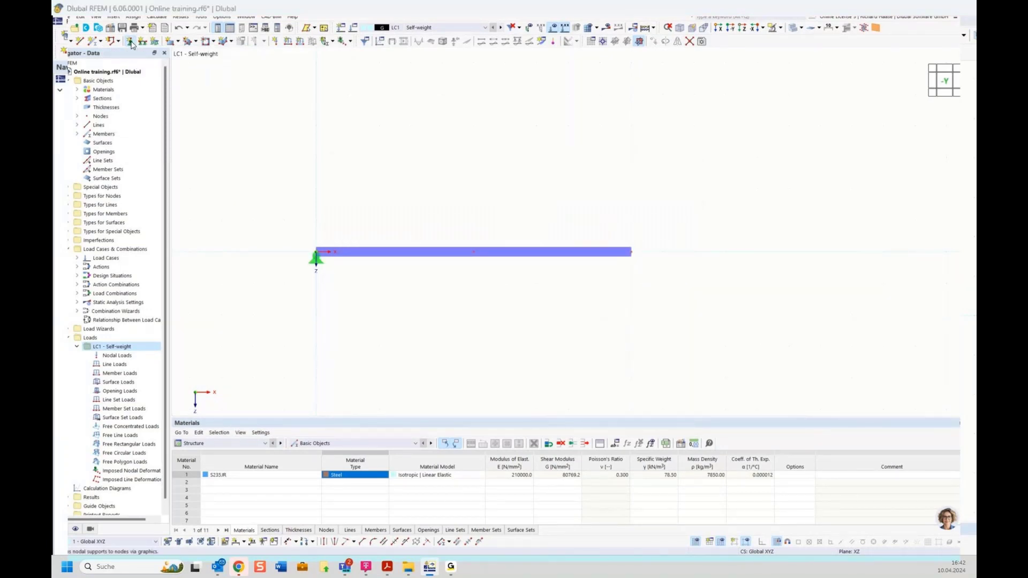
Assign Roller nodal supports to the beam's middle node and far end node
click(130, 41)
click(411, 230)
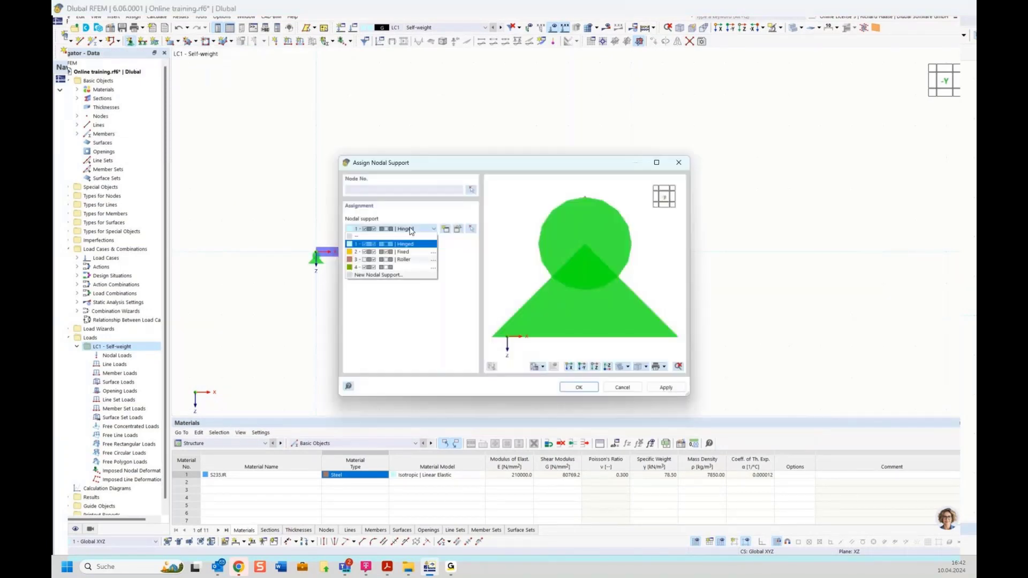
click(404, 259)
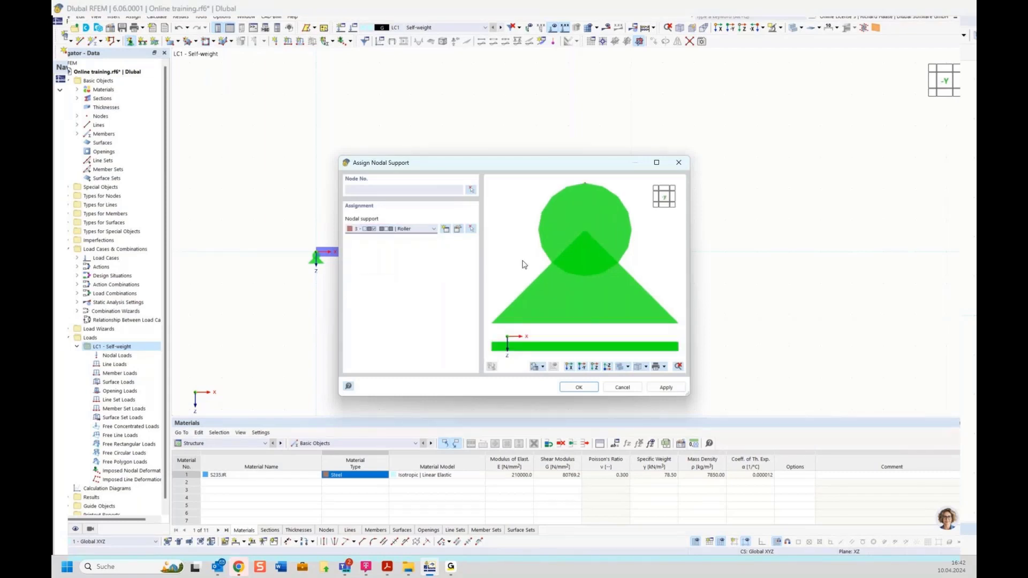
click(470, 191)
drag(458, 220, 654, 280)
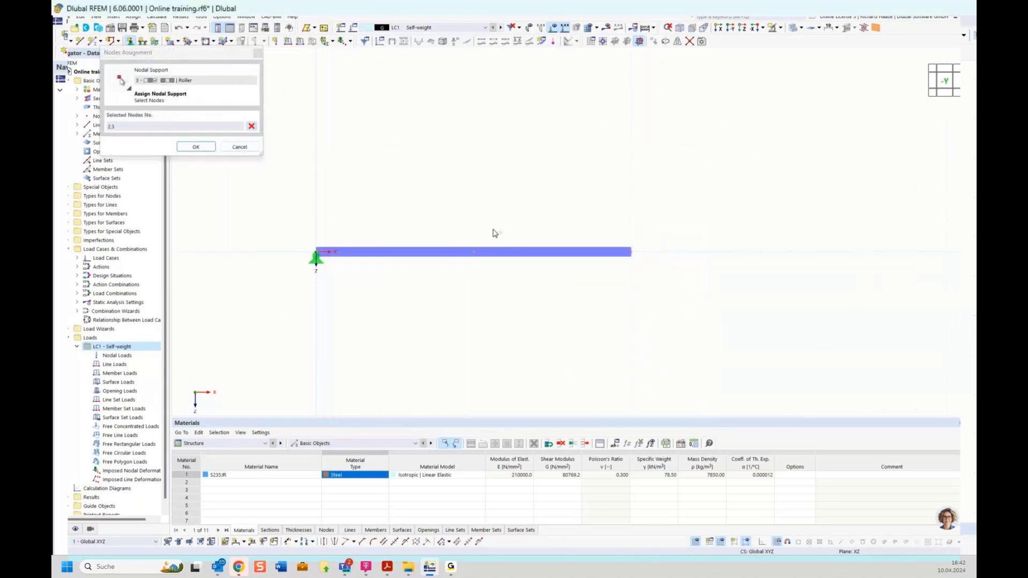
click(195, 148)
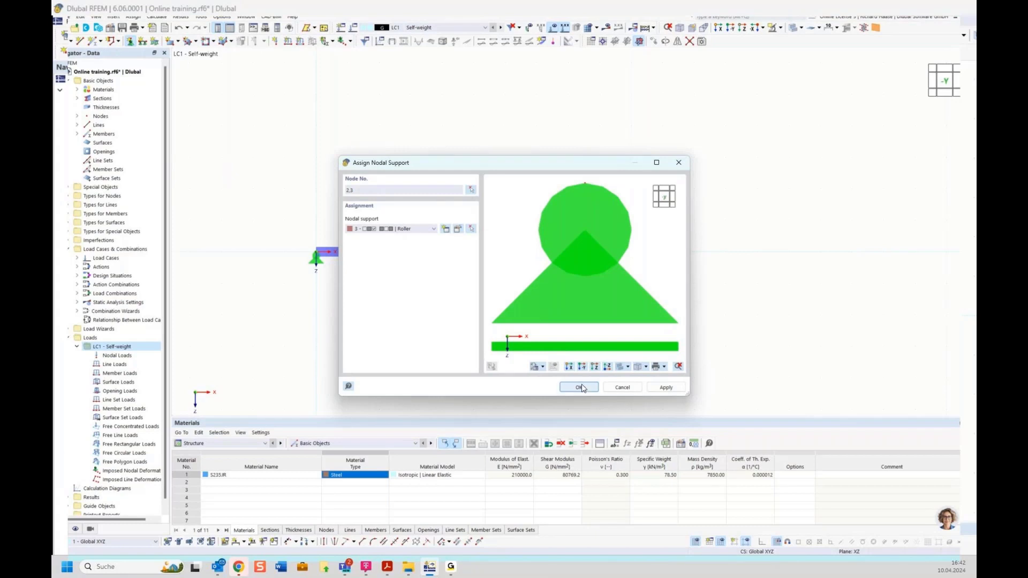
click(580, 387)
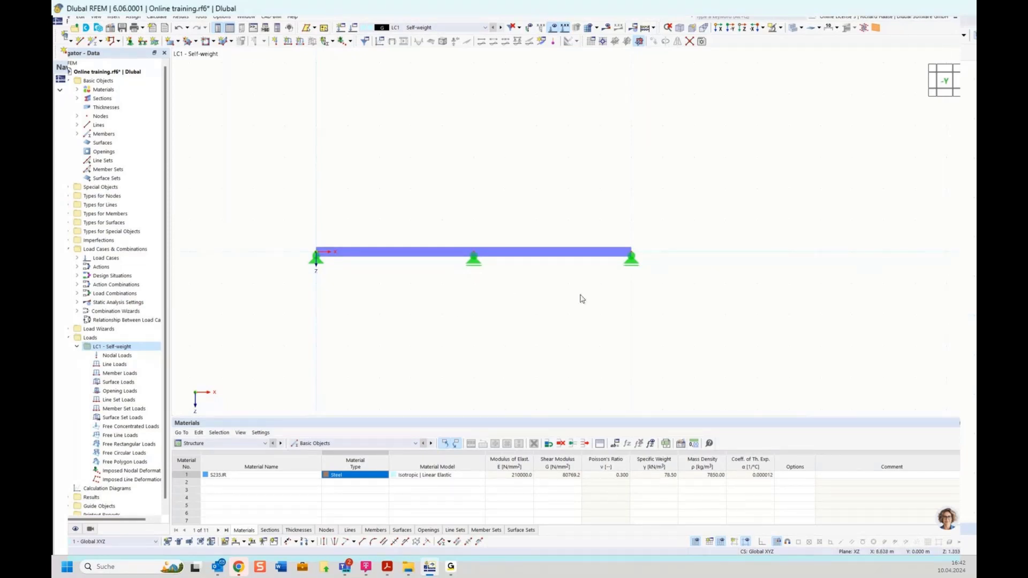
Add a second load case and activate self-weight for load case LC1
right_click(113, 349)
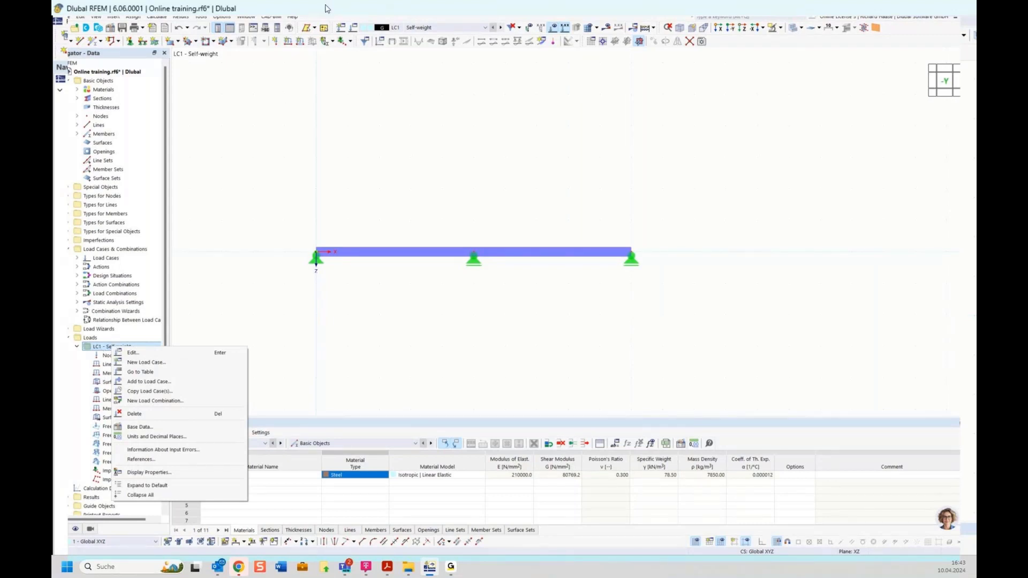
click(343, 70)
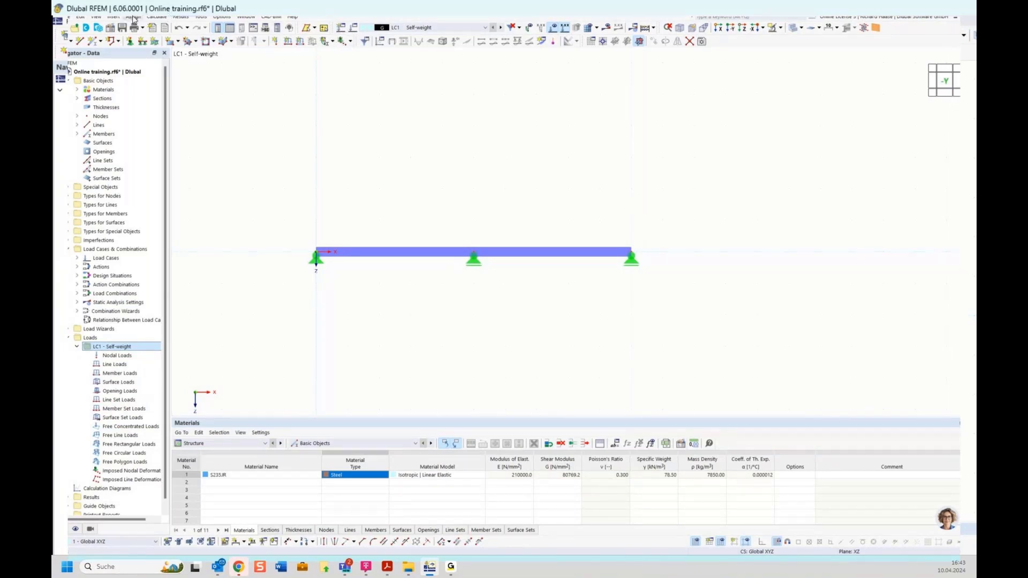
click(341, 30)
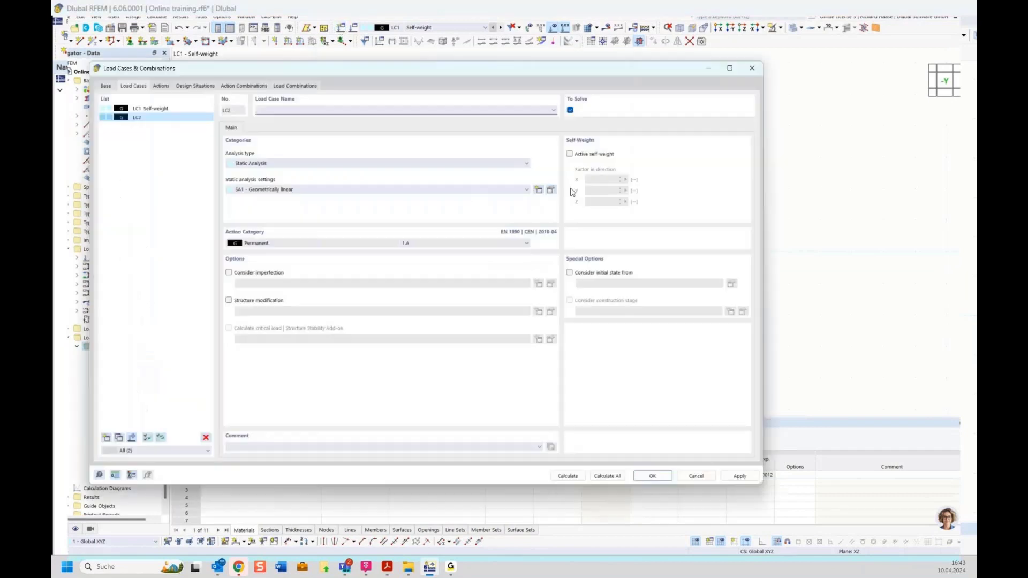
click(158, 110)
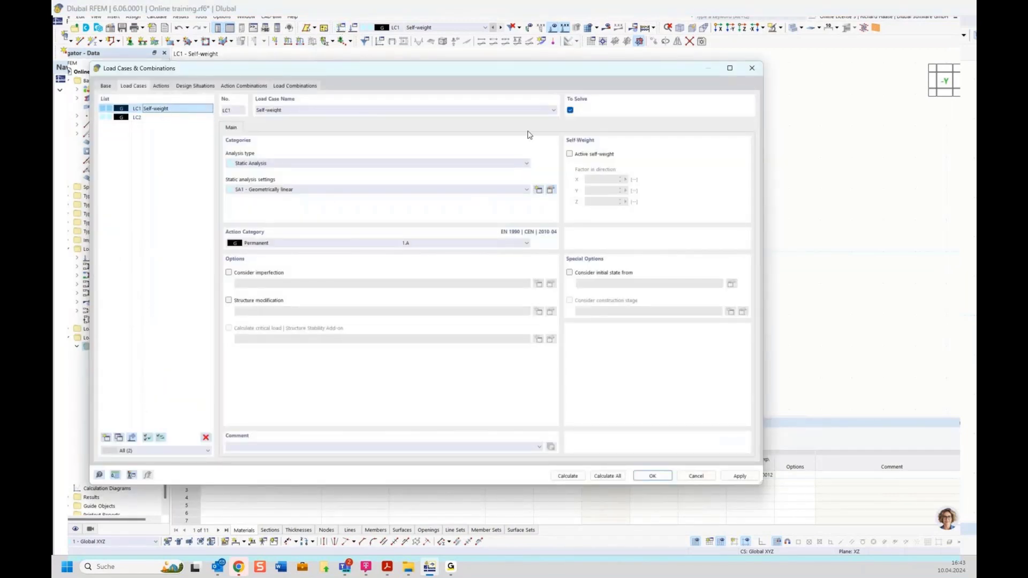
click(593, 156)
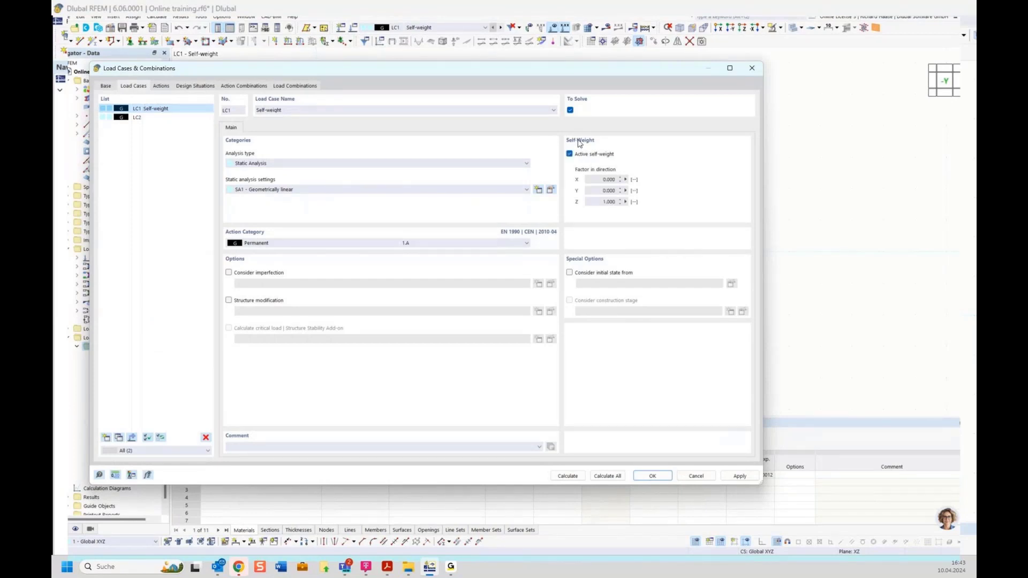
Set the action category of load case LC2 to Imposed loads - category A: domestic, residential areas
click(143, 118)
click(144, 118)
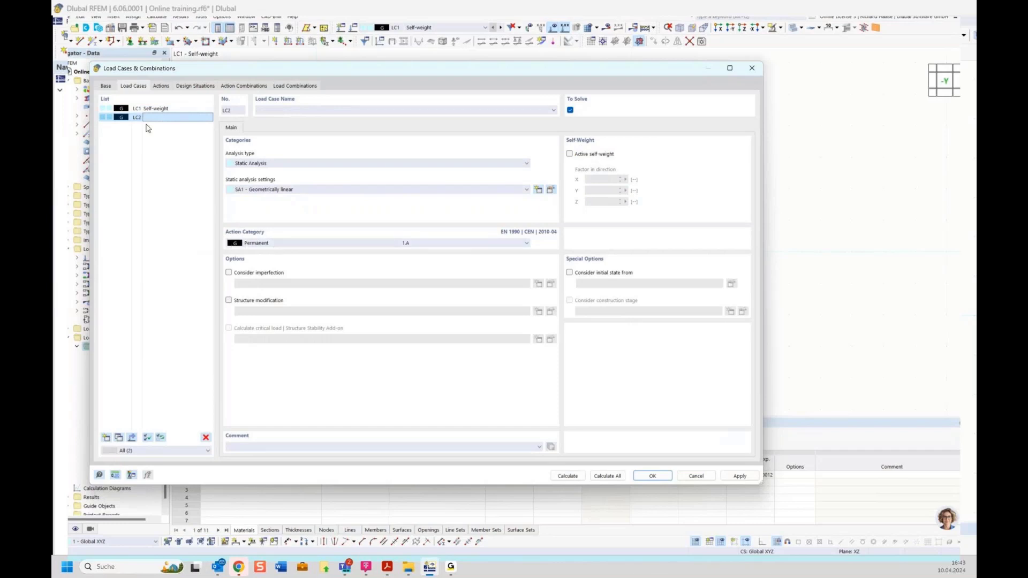
click(106, 86)
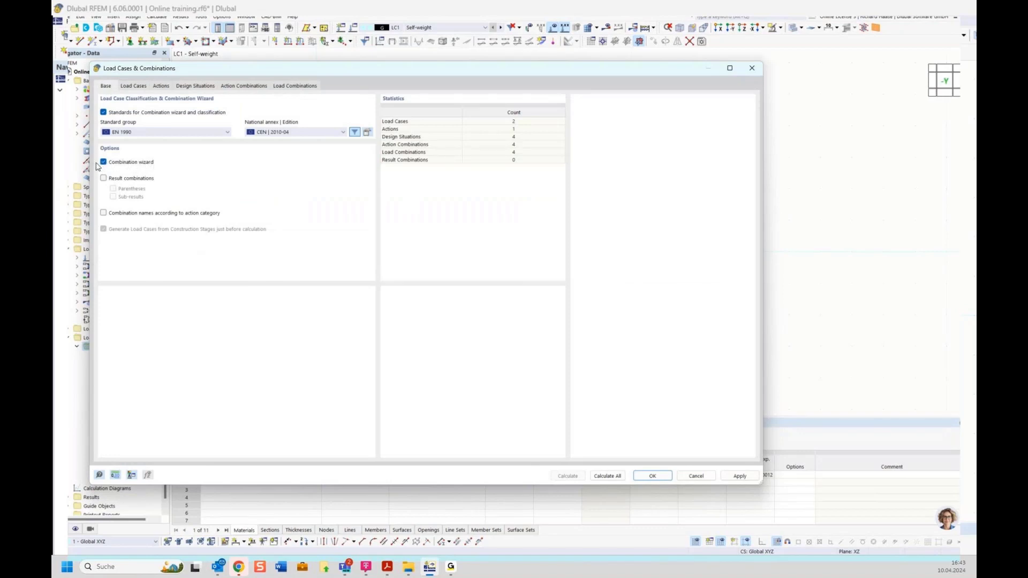
click(133, 86)
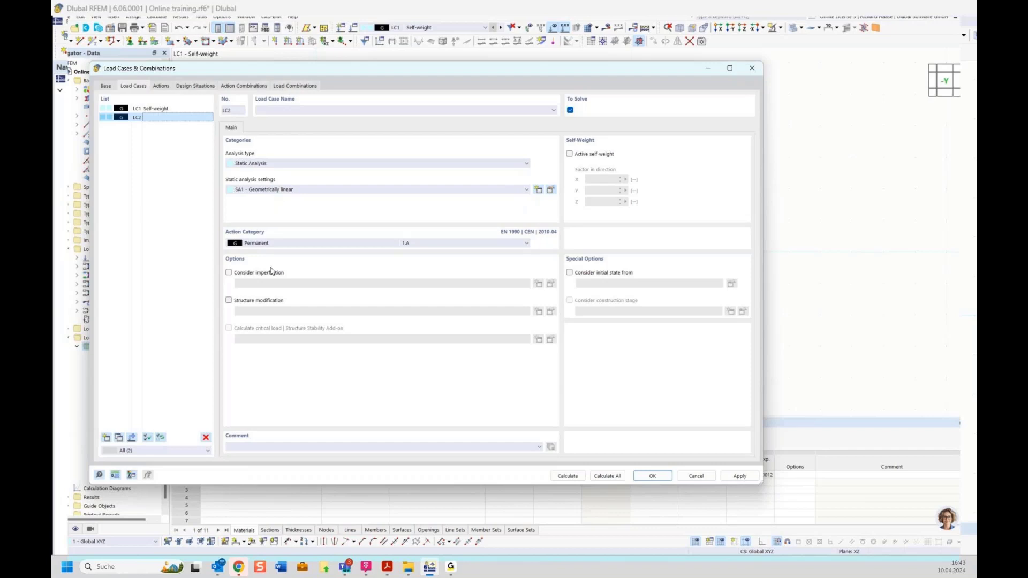
click(280, 244)
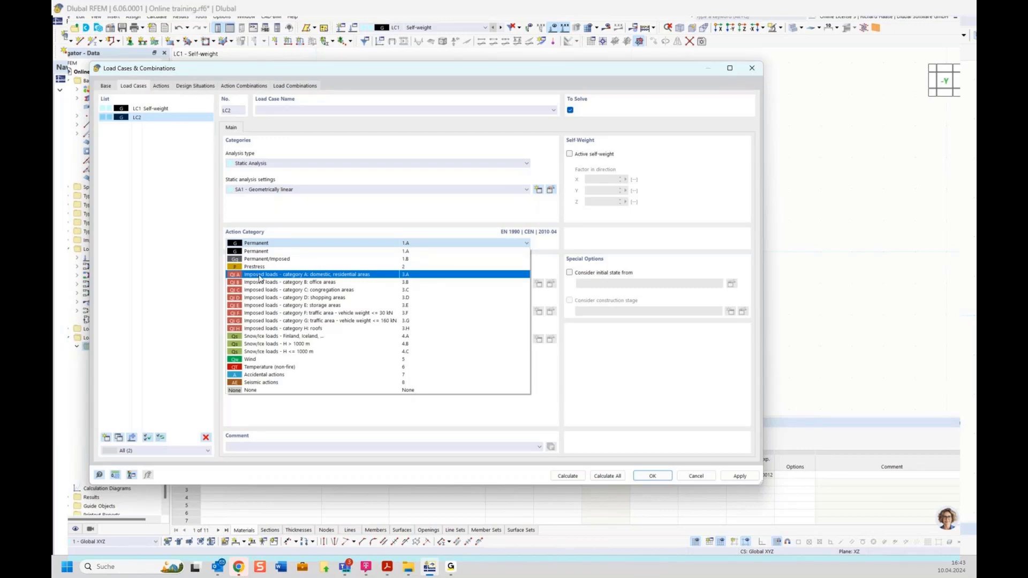
click(315, 275)
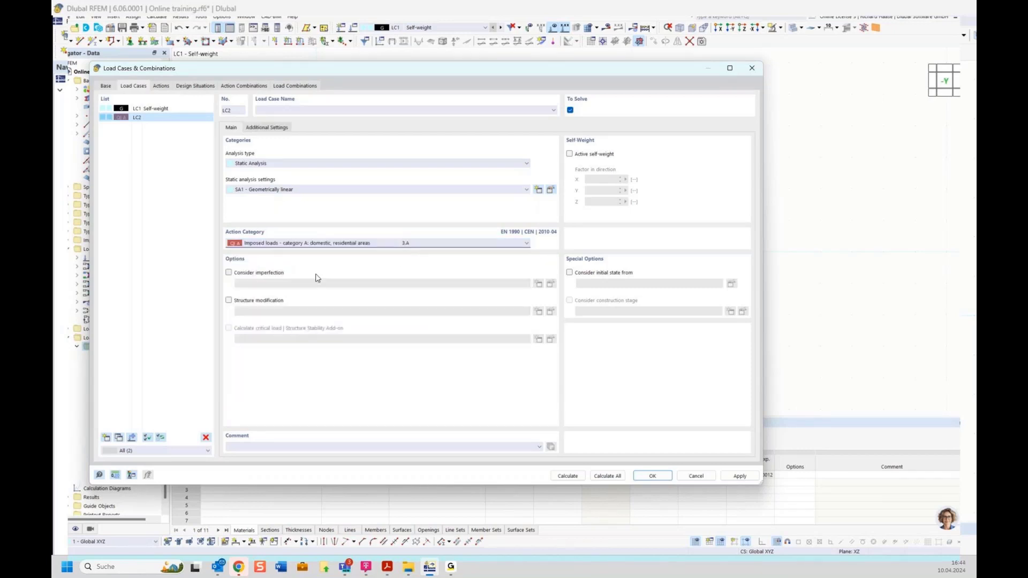
Name load case LC2 "Left" and add another category A imposed load case named "Right"
click(278, 106)
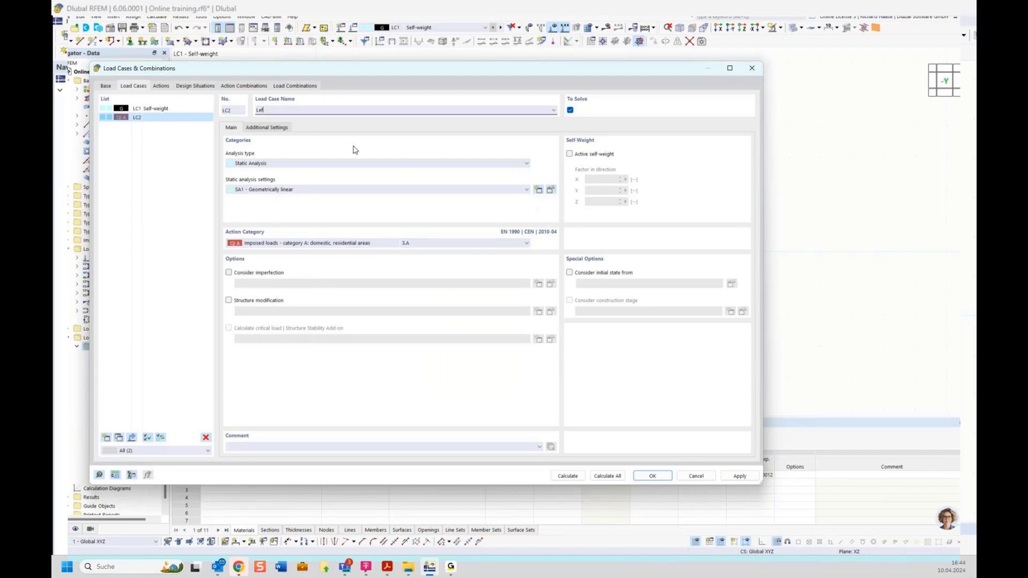
text(Left)
key(Tab)
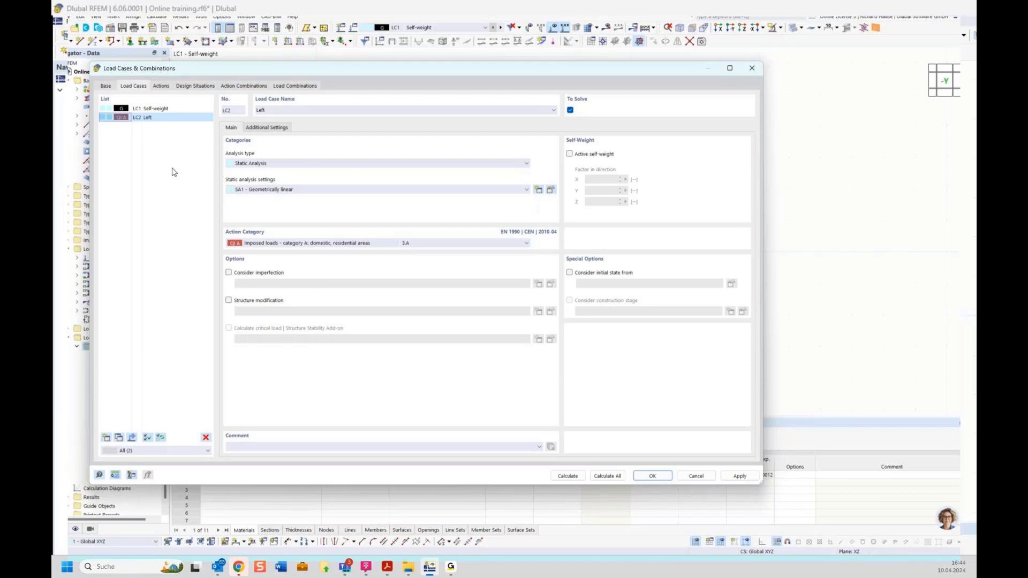
click(106, 438)
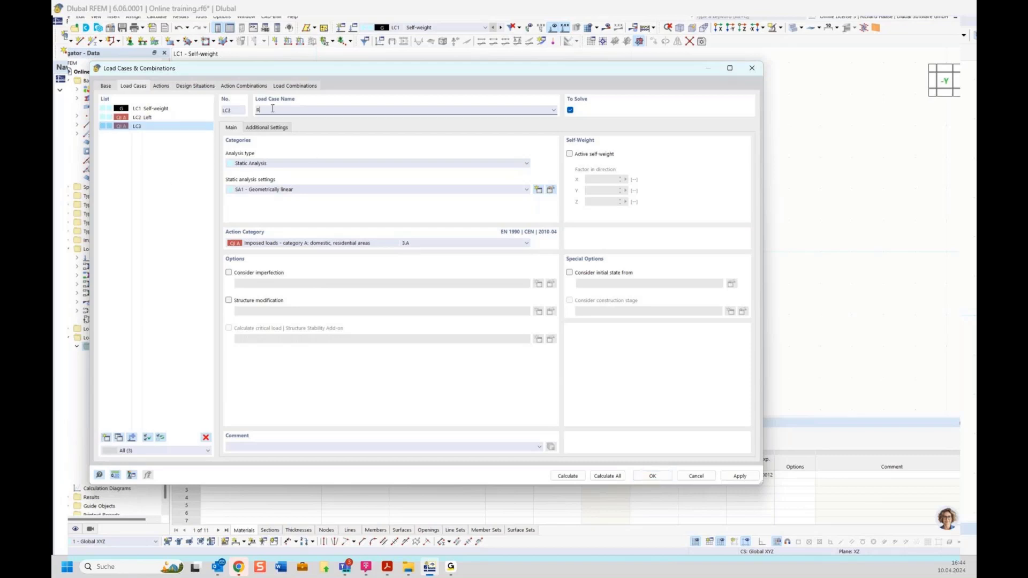
click(159, 118)
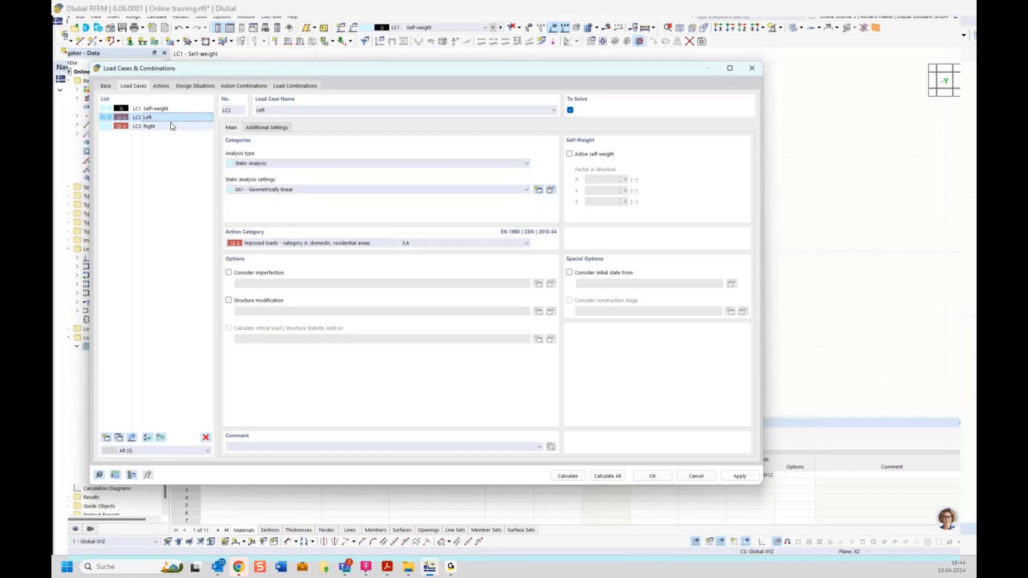
Review the settings and assigned load cases of the permanent and imposed-load actions
click(160, 86)
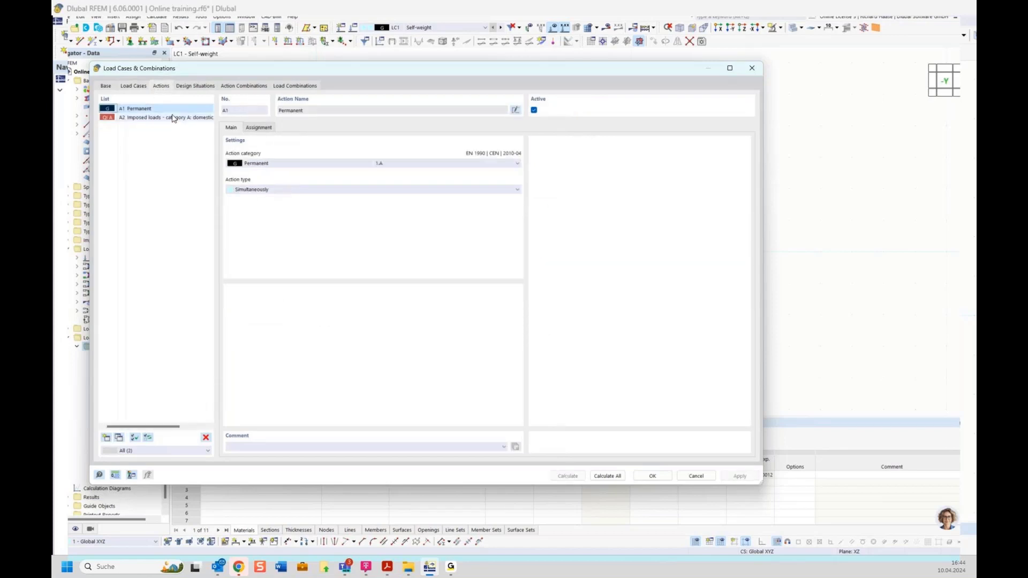
click(259, 128)
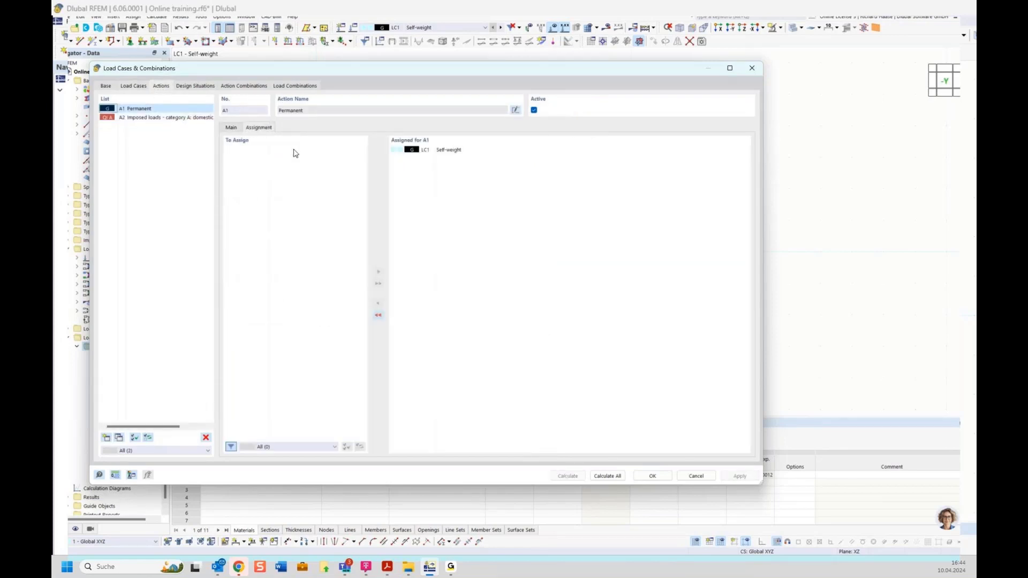
click(153, 118)
click(231, 129)
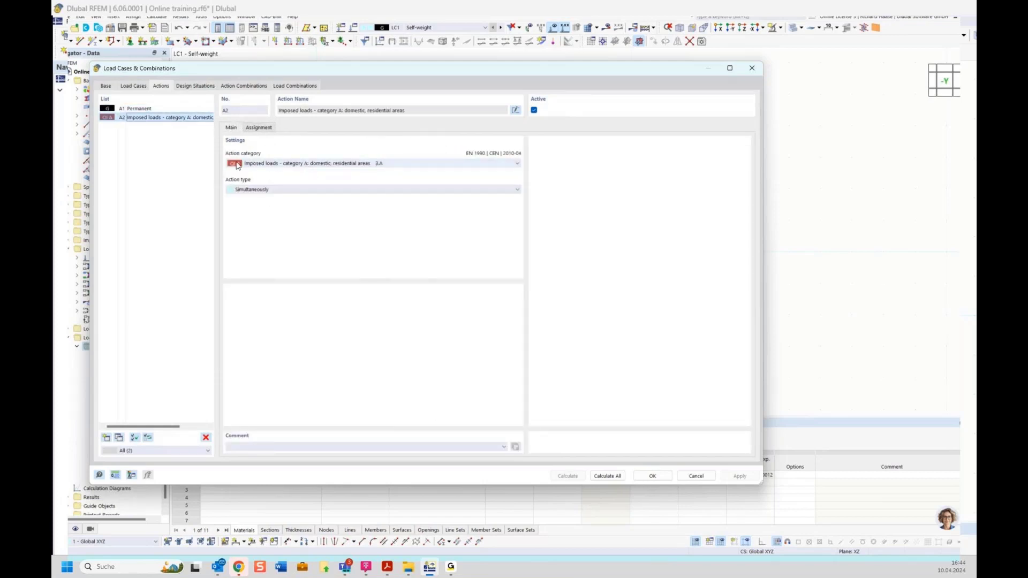
click(258, 130)
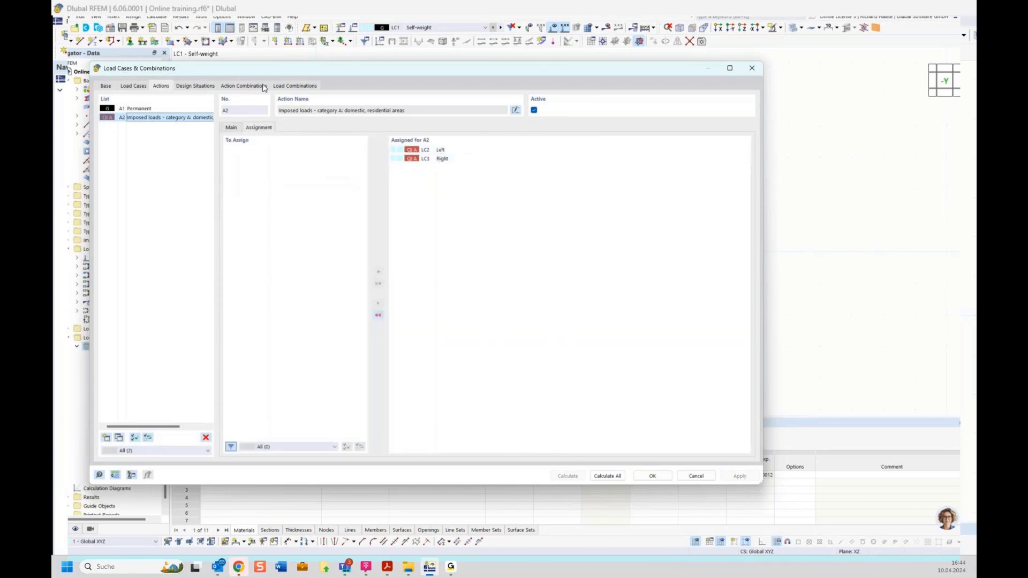
Read the combination rule information for the ULS (STR/GEO) permanent and transient design situation, Eq. 6.10
click(194, 86)
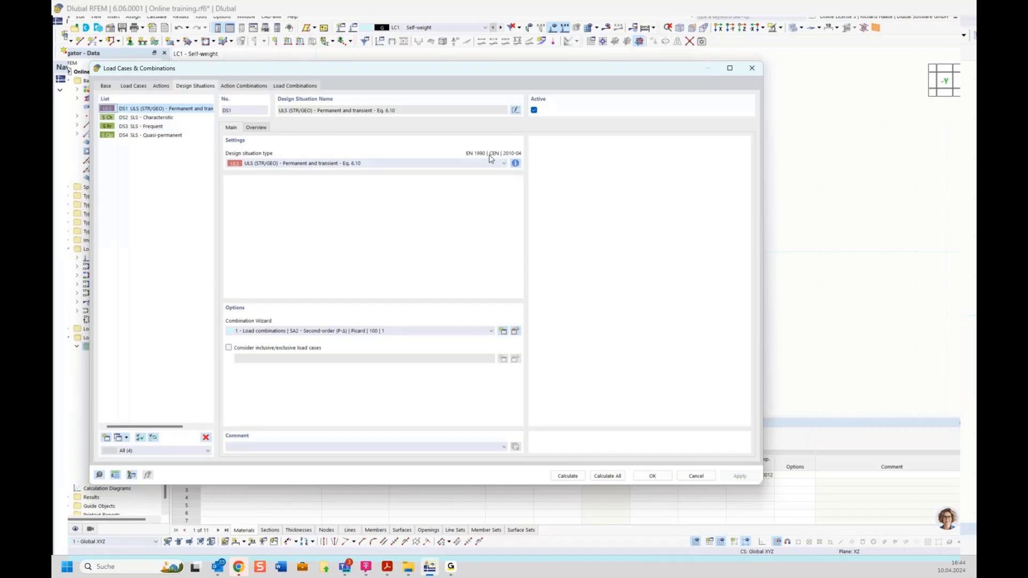
click(516, 164)
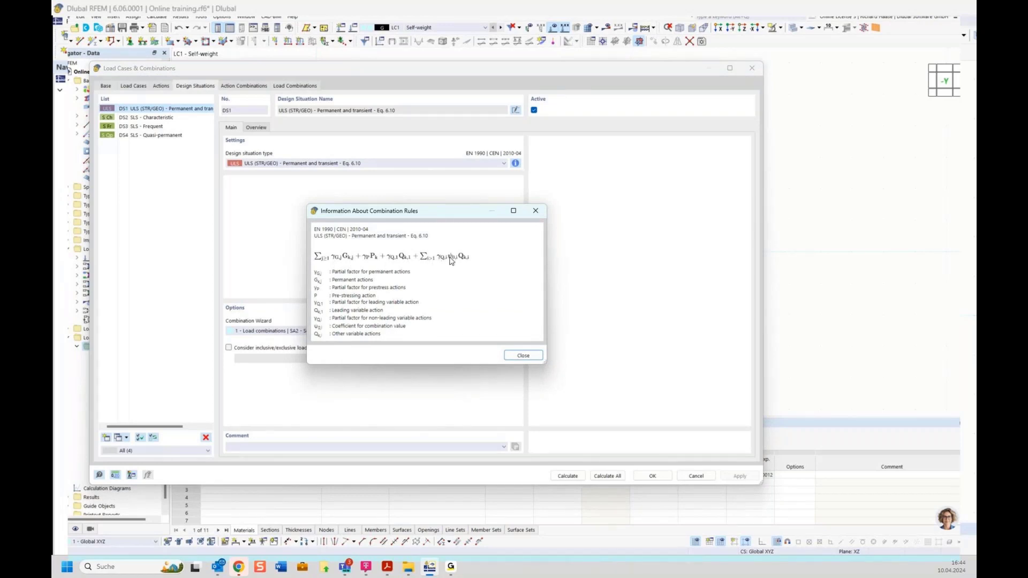
click(512, 355)
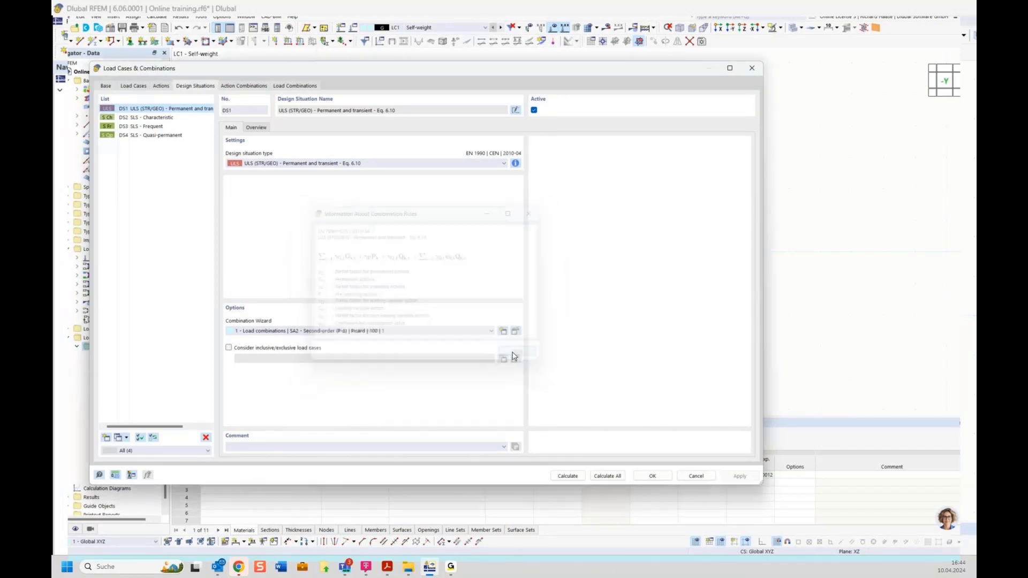
Review the action combinations and the ULS load combinations CO2, CO3 and CO4 of LC1 with LC2 and LC3
click(242, 86)
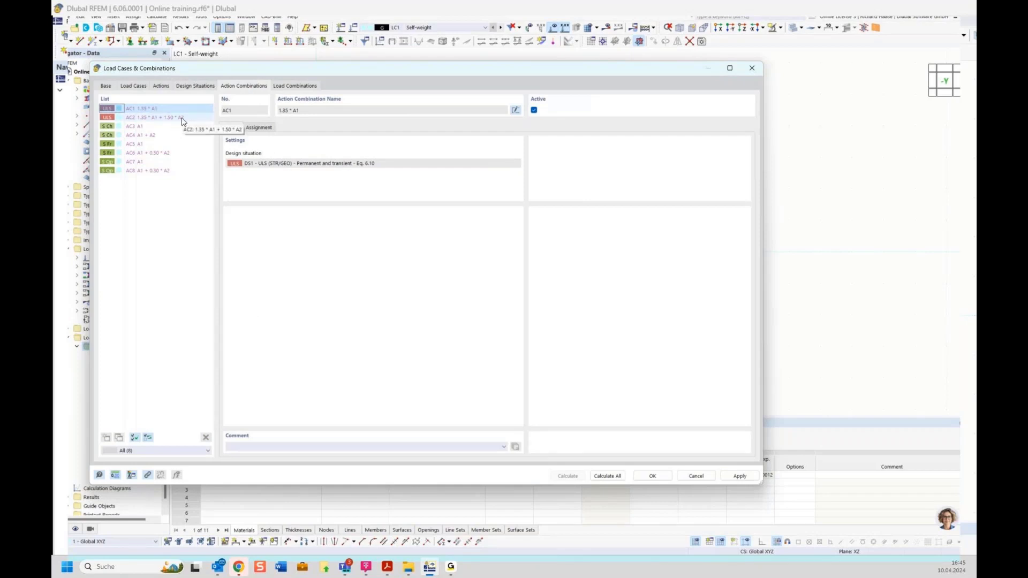
click(292, 87)
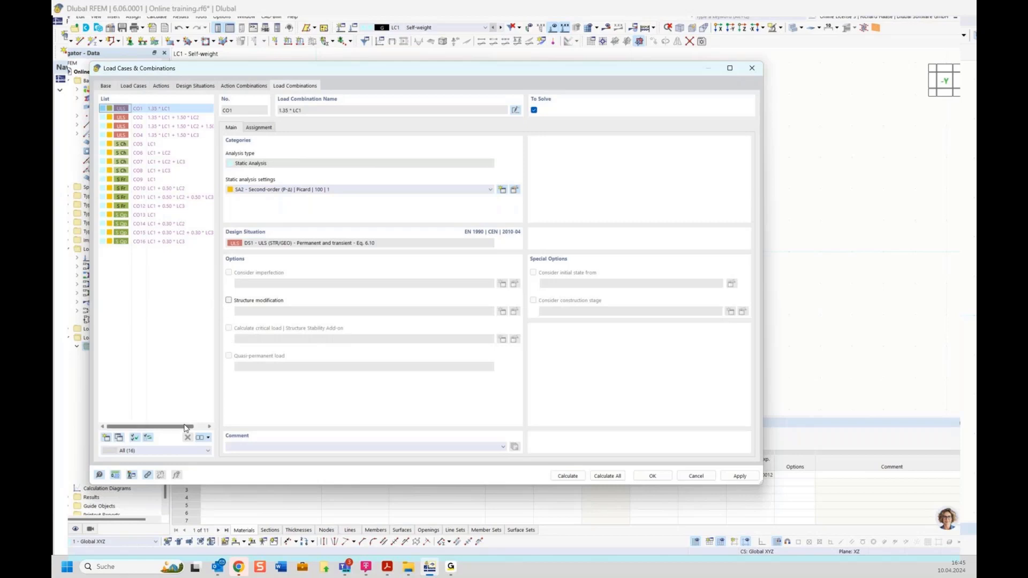
drag(182, 428, 182, 428)
click(181, 126)
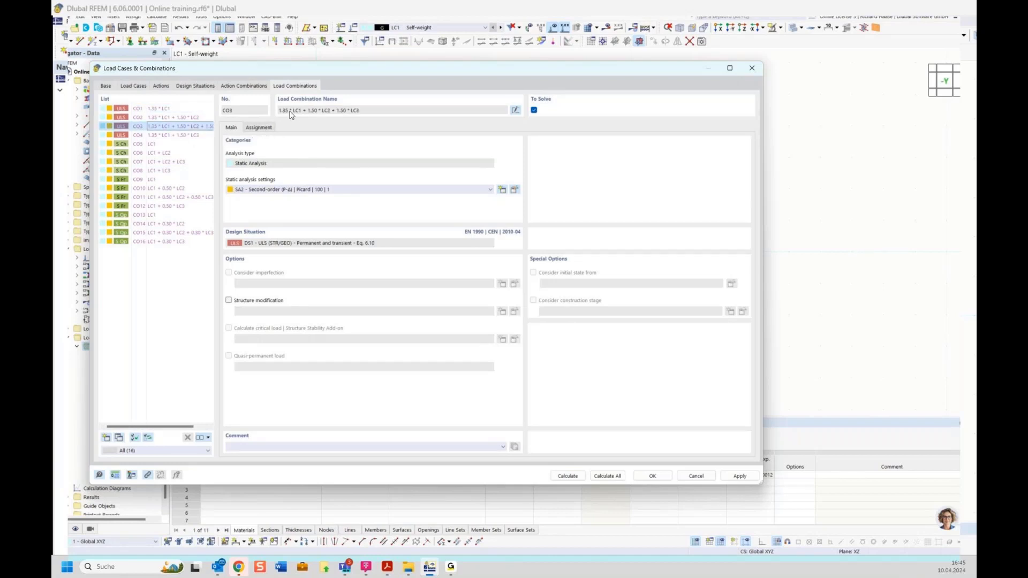
key(Up)
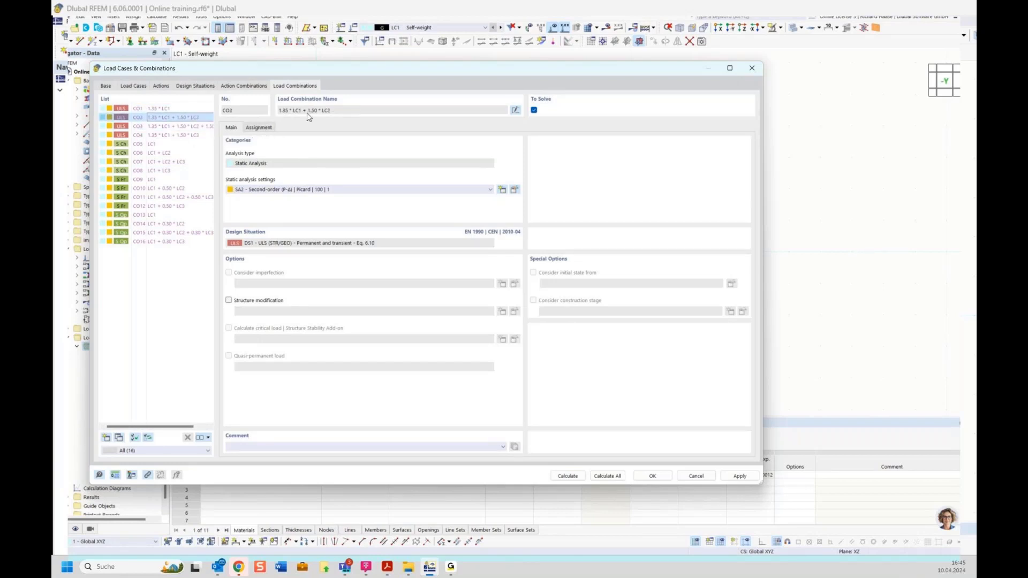
click(179, 136)
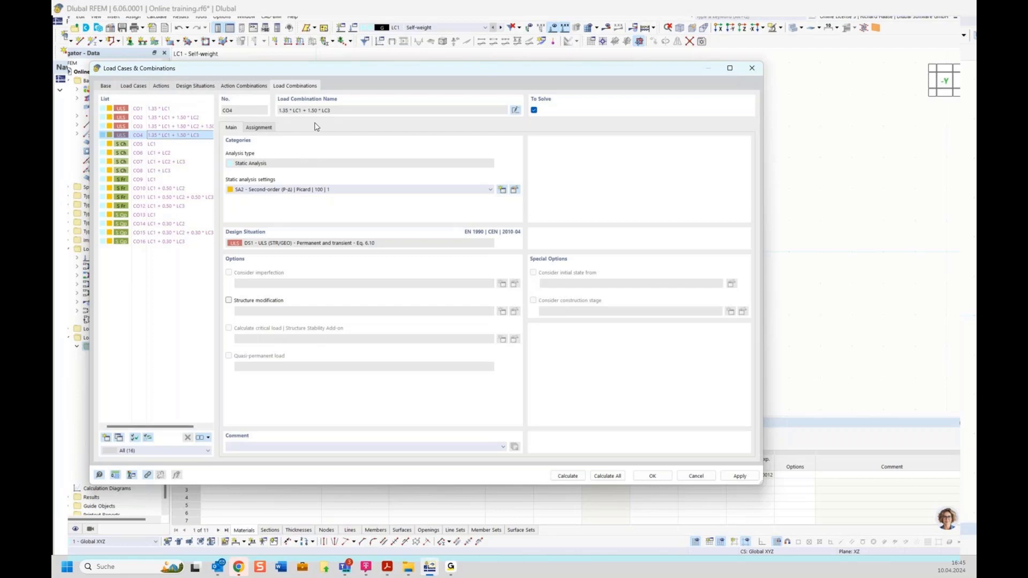
Recheck the base settings and the load case list, and accept the load case and combination definitions
click(105, 87)
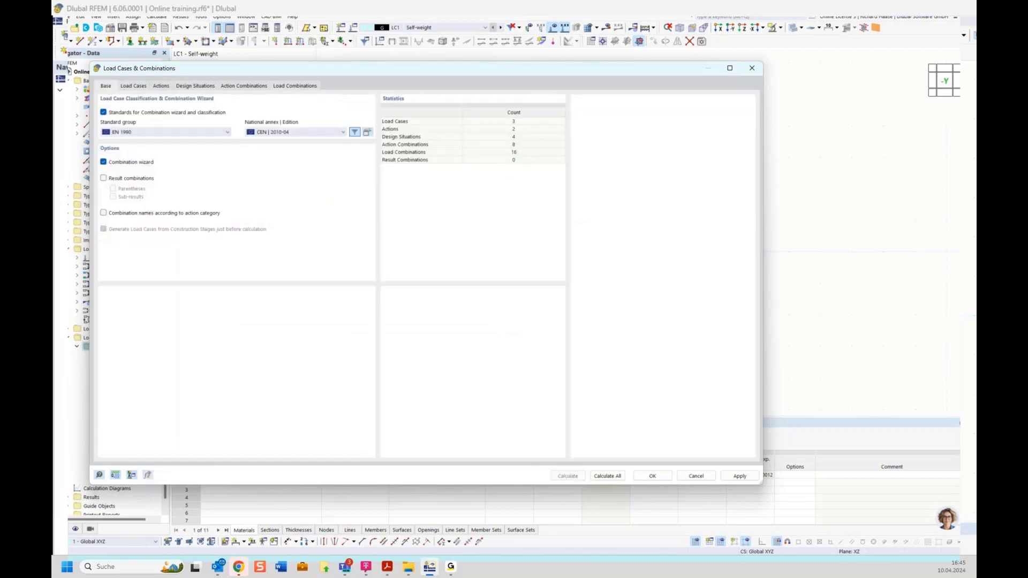
click(128, 86)
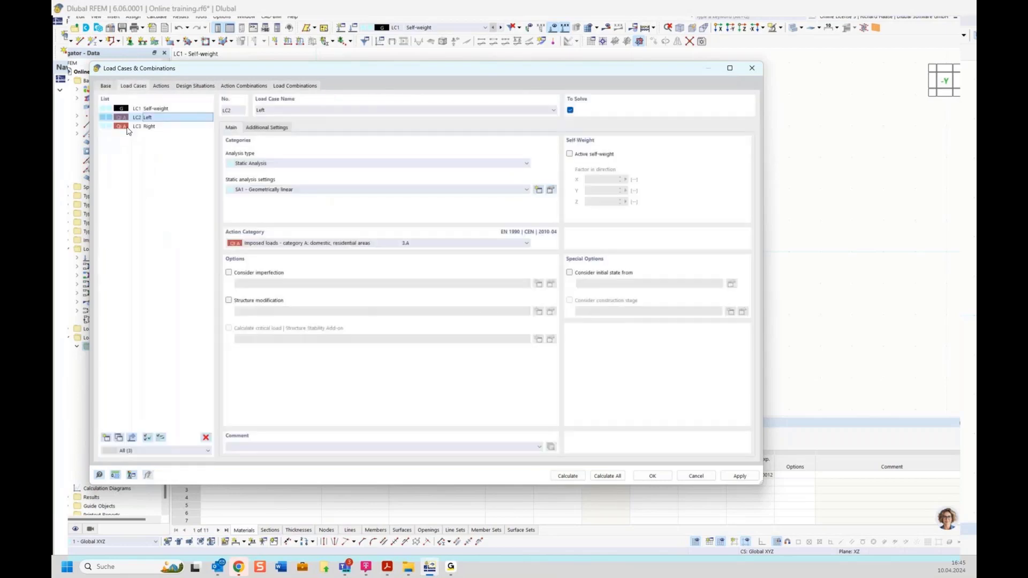
click(654, 478)
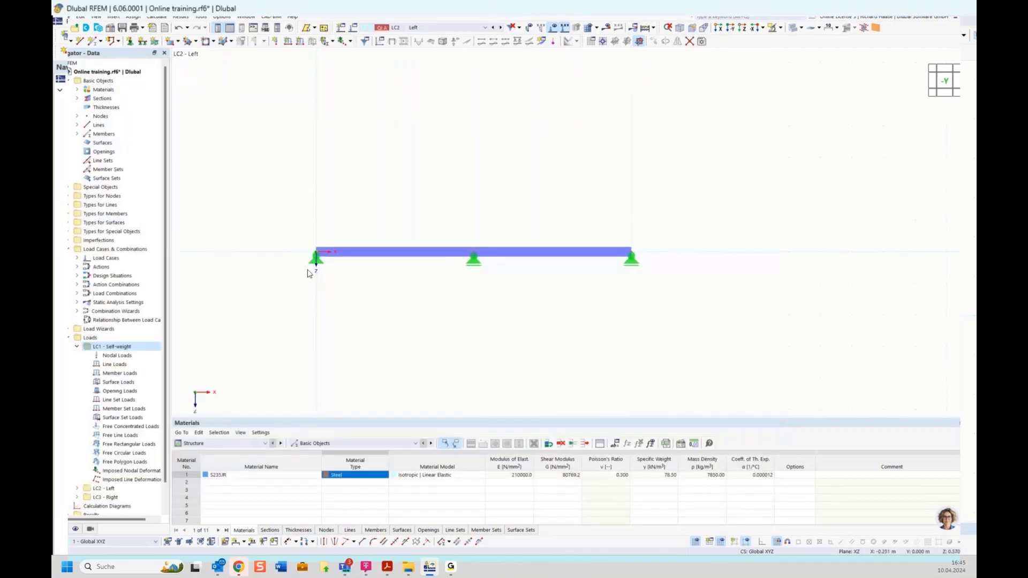
Add a uniform member load of 2.5 kN/m in direction ZL to members 1 and 2 in load case LC1
right_click(127, 376)
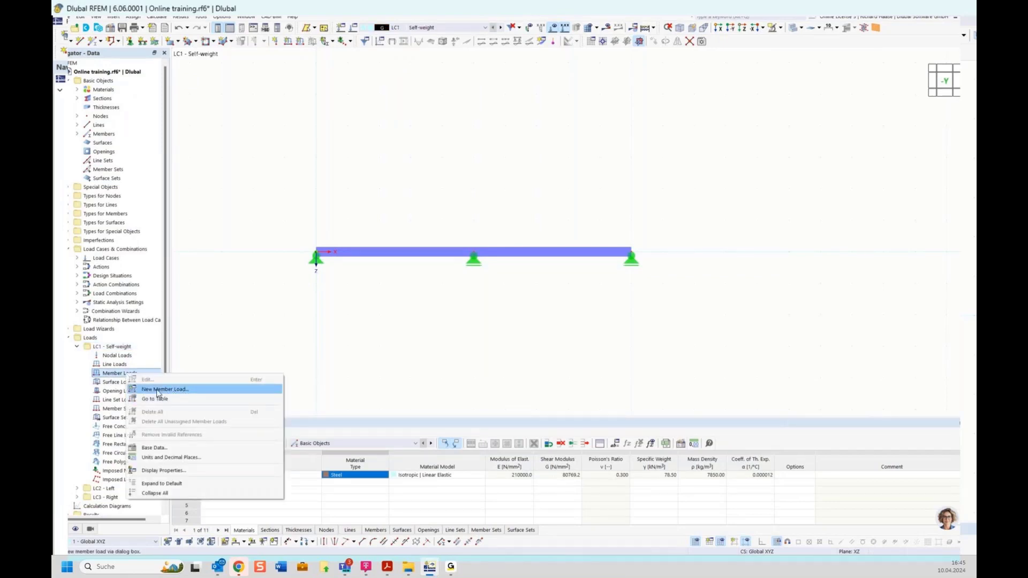
click(157, 391)
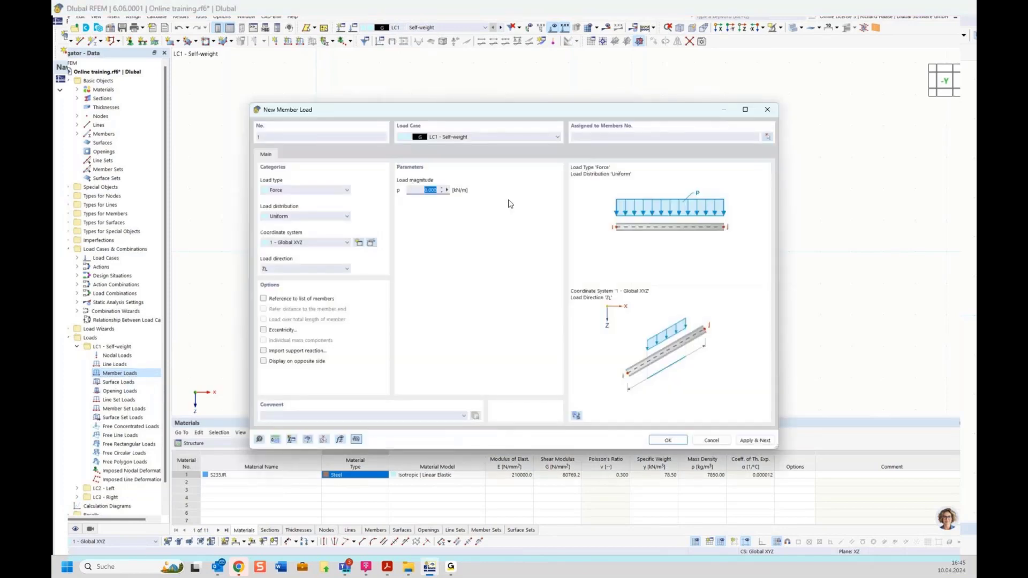
text(2,5)
click(768, 136)
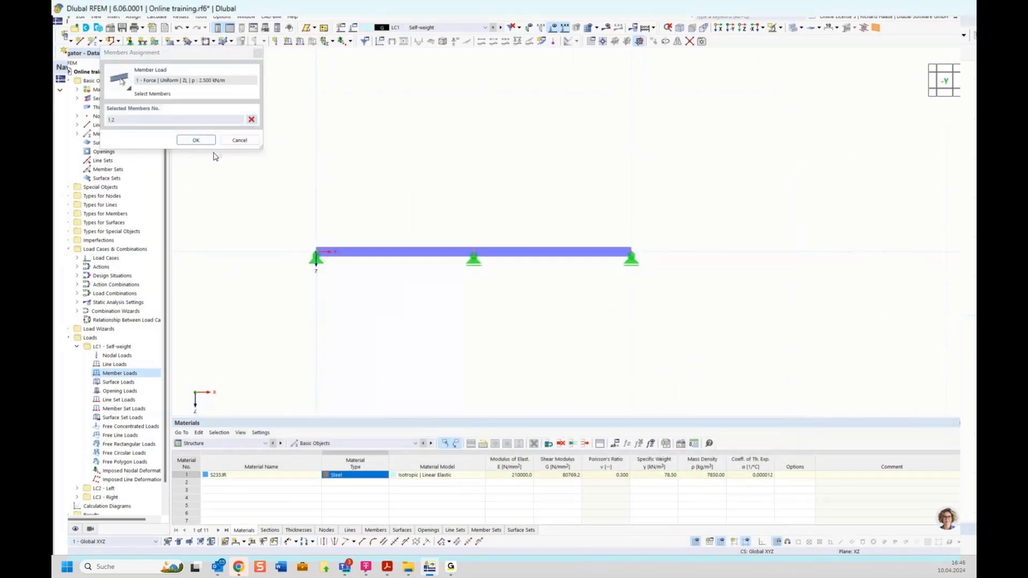
click(196, 139)
click(668, 441)
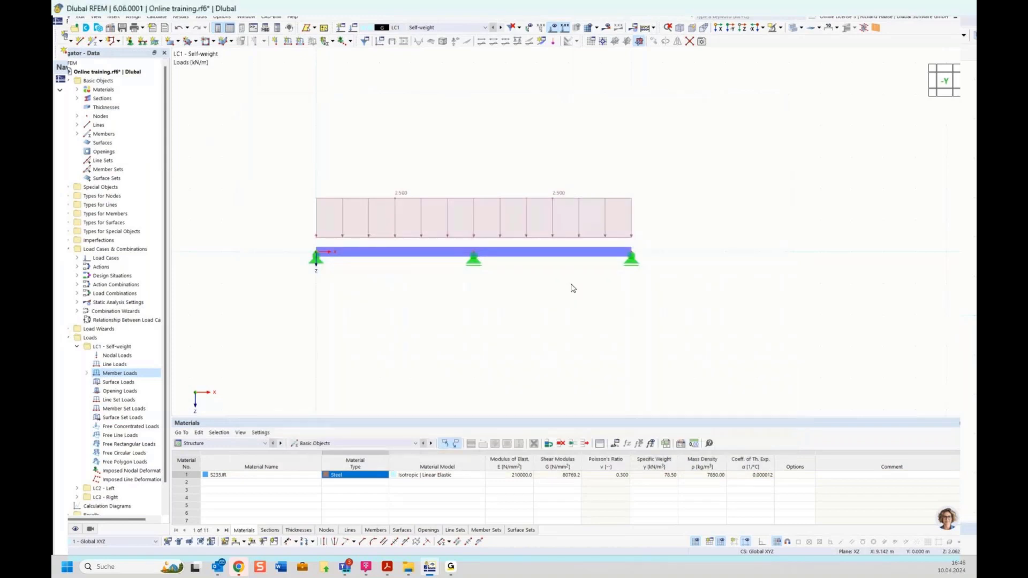
Apply a uniform 5 kN/m member load in direction ZL to member 1, the left span, in load case LC2
click(77, 349)
click(76, 355)
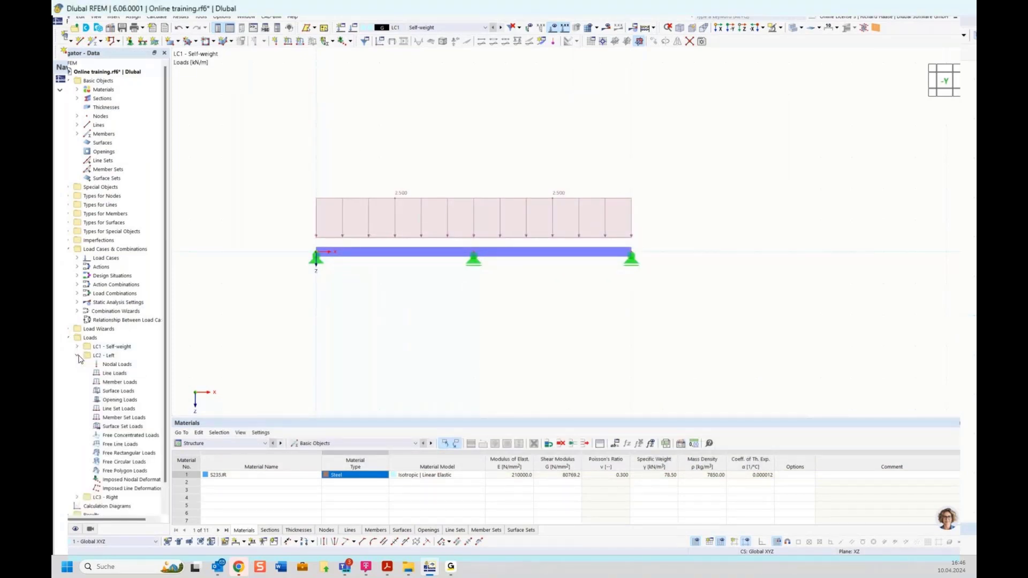
right_click(110, 382)
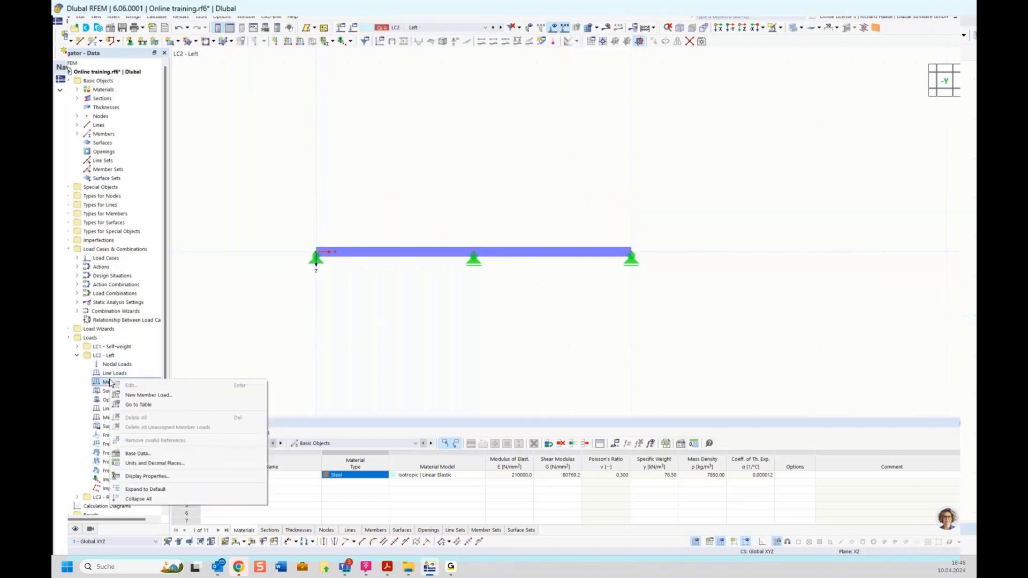
click(148, 397)
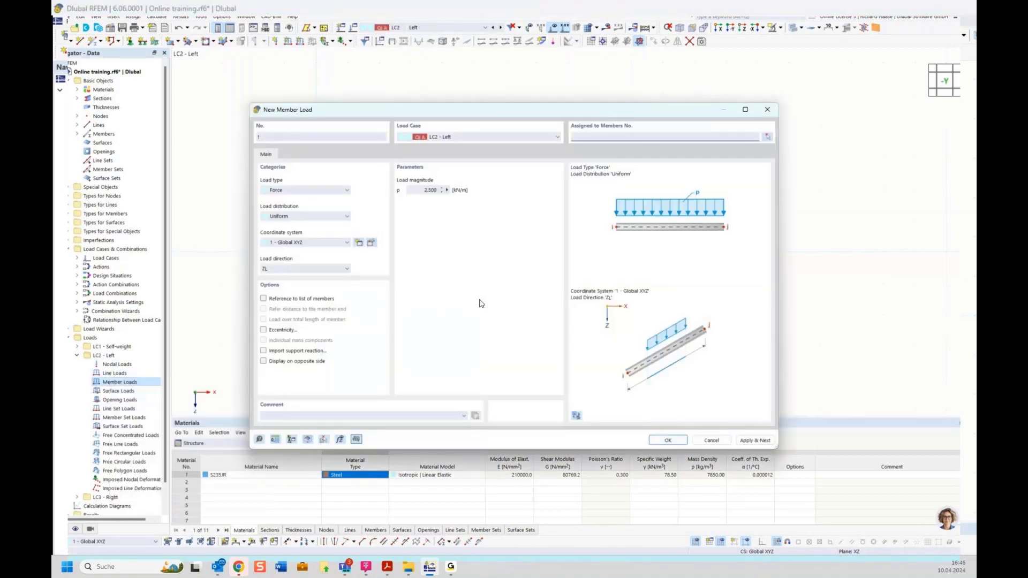
click(417, 191)
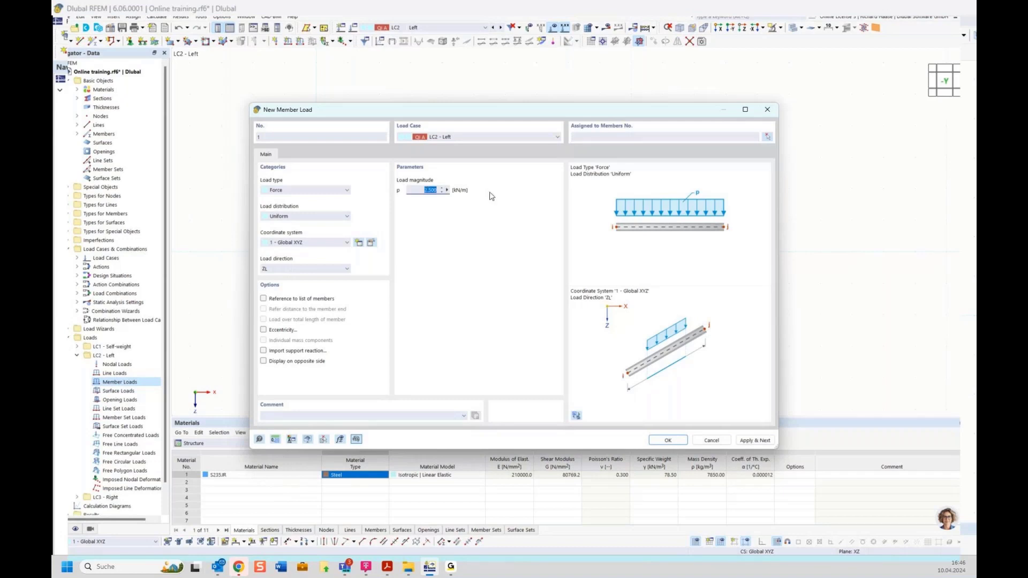
text(5)
click(767, 137)
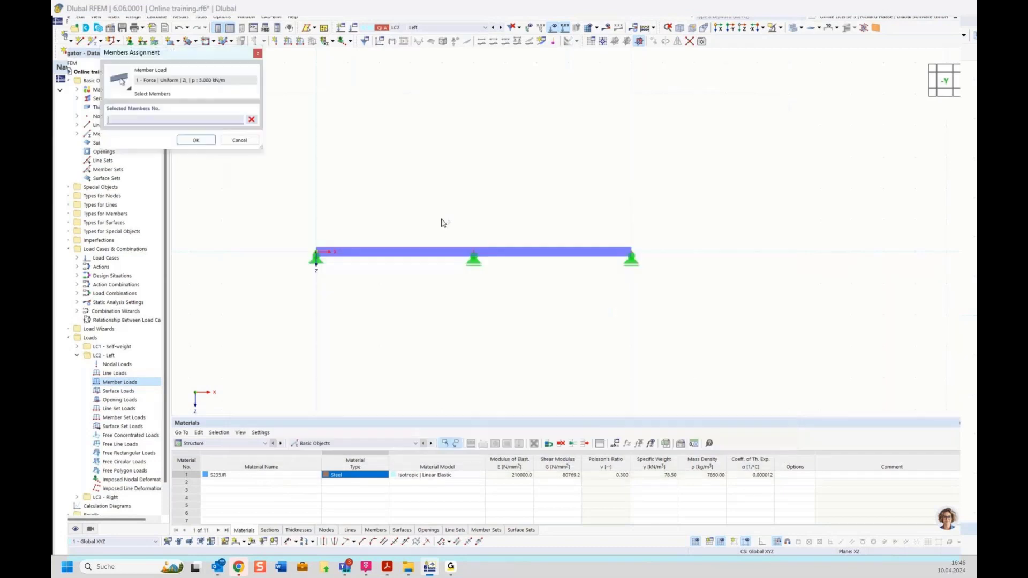
click(424, 248)
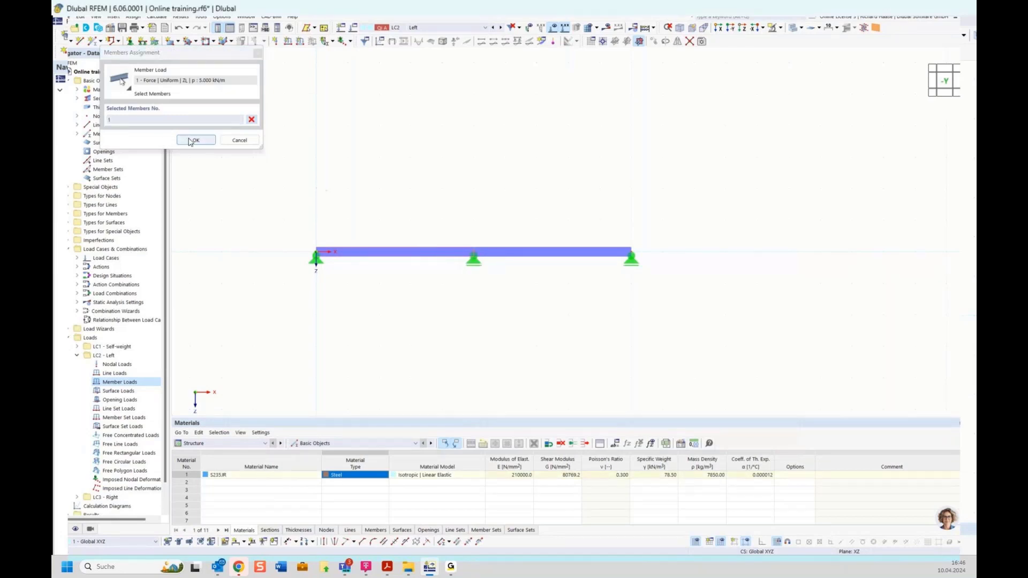
click(194, 140)
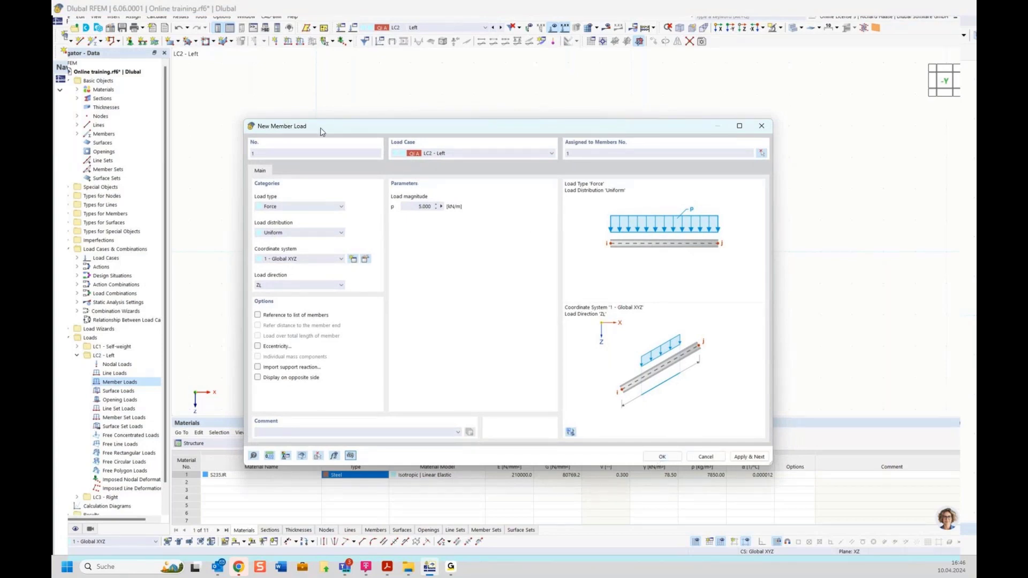
drag(320, 132, 318, 198)
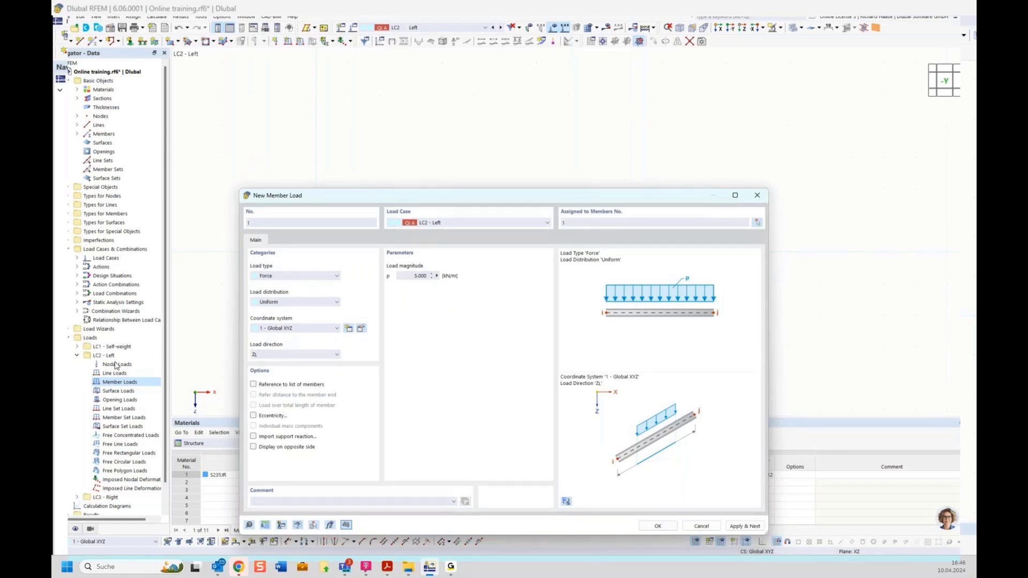
drag(428, 197, 387, 159)
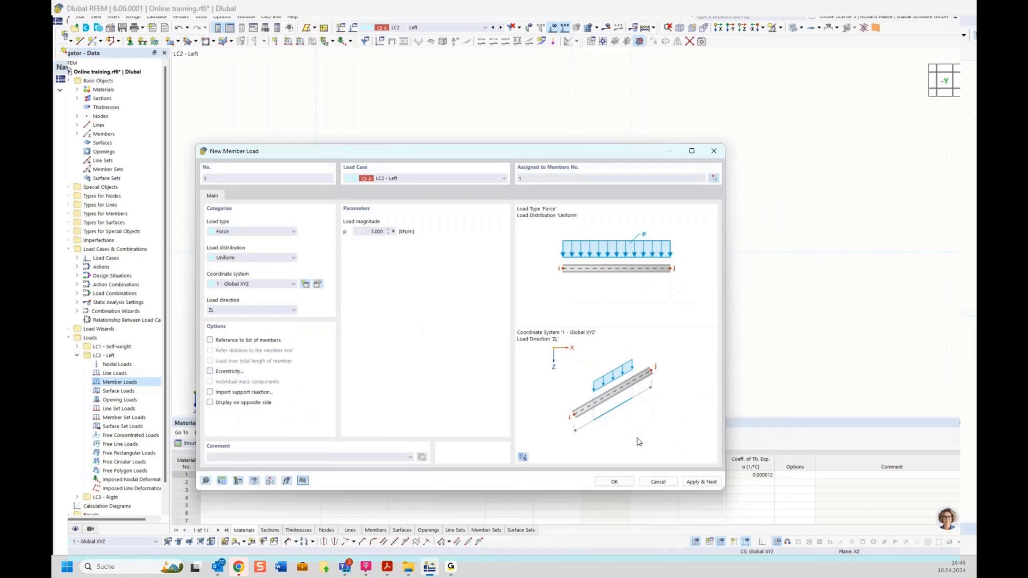
click(697, 481)
Add a uniform 5 kN/m member load on member 2, the right span, in load case LC3
drag(438, 156, 478, 296)
click(438, 318)
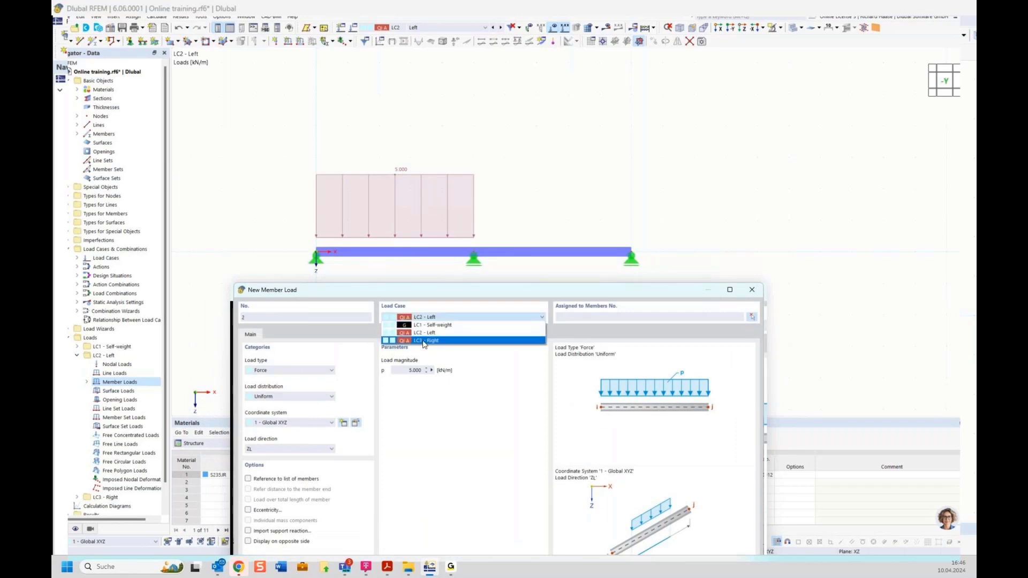
click(424, 341)
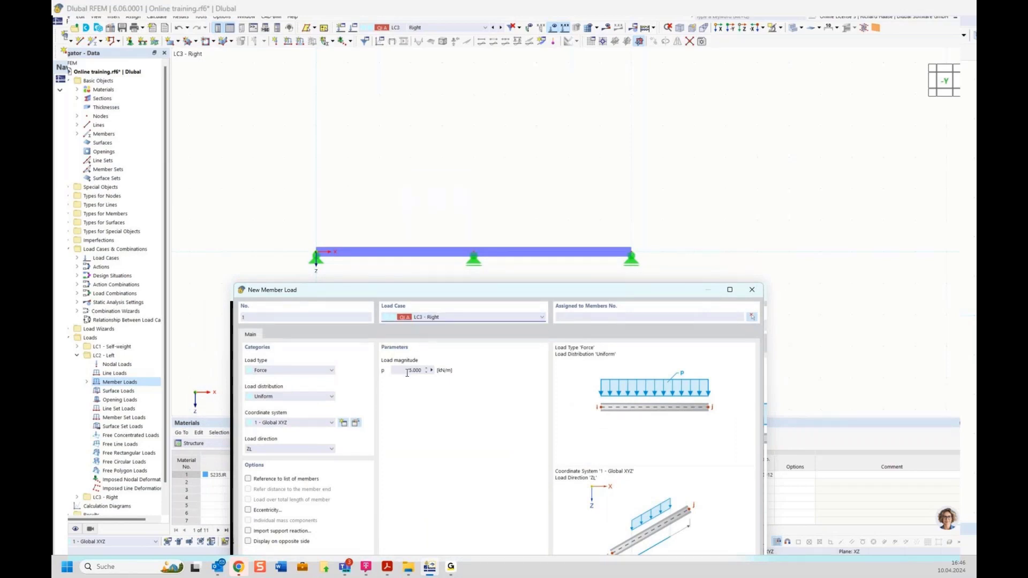
click(751, 318)
click(570, 250)
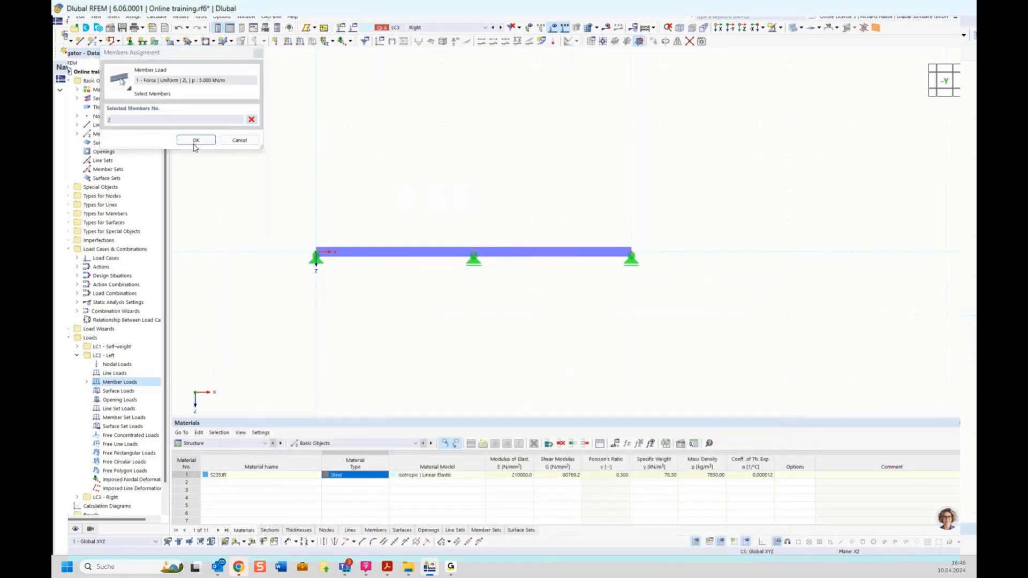
click(195, 141)
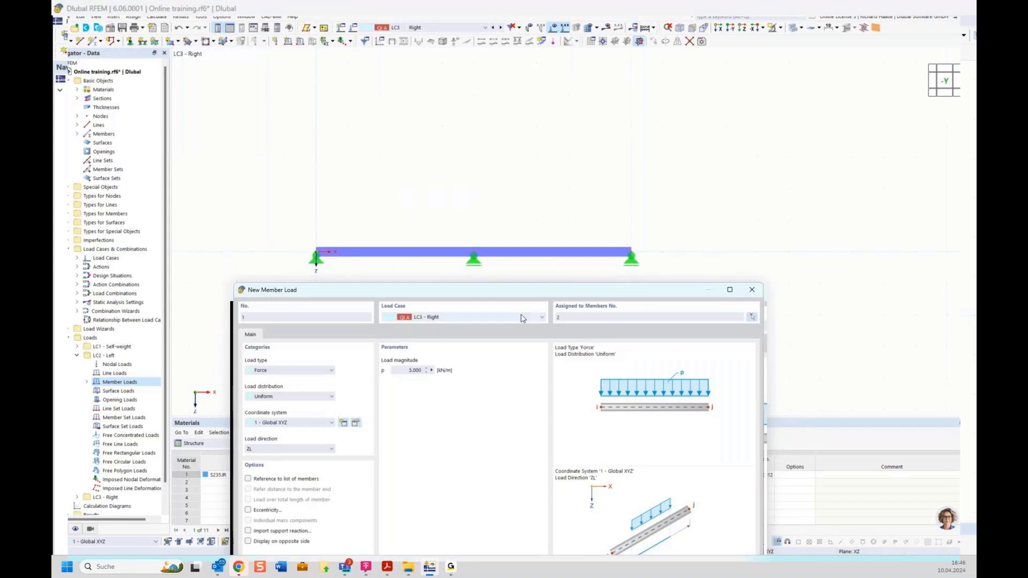
drag(531, 290, 446, 70)
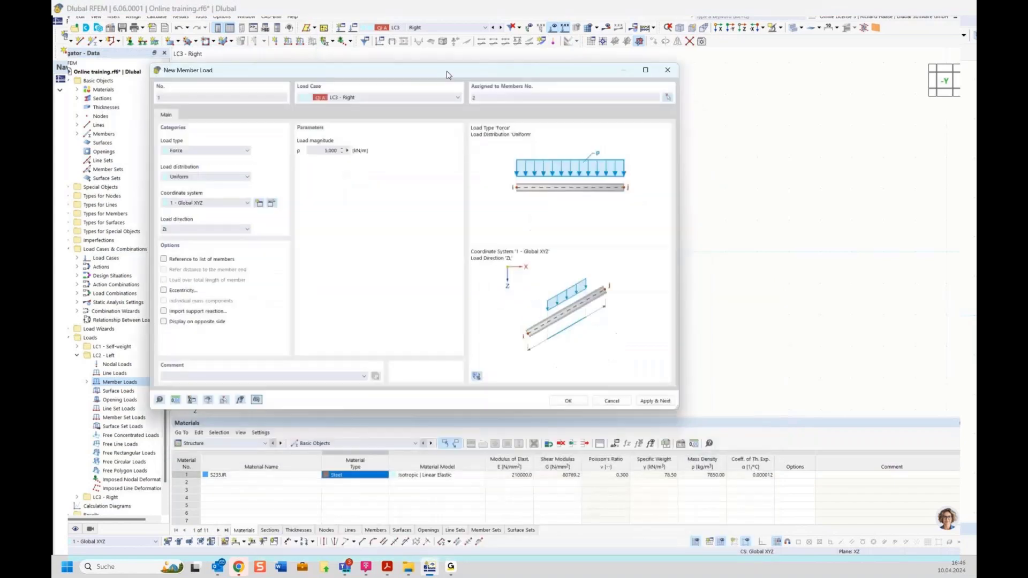
click(568, 401)
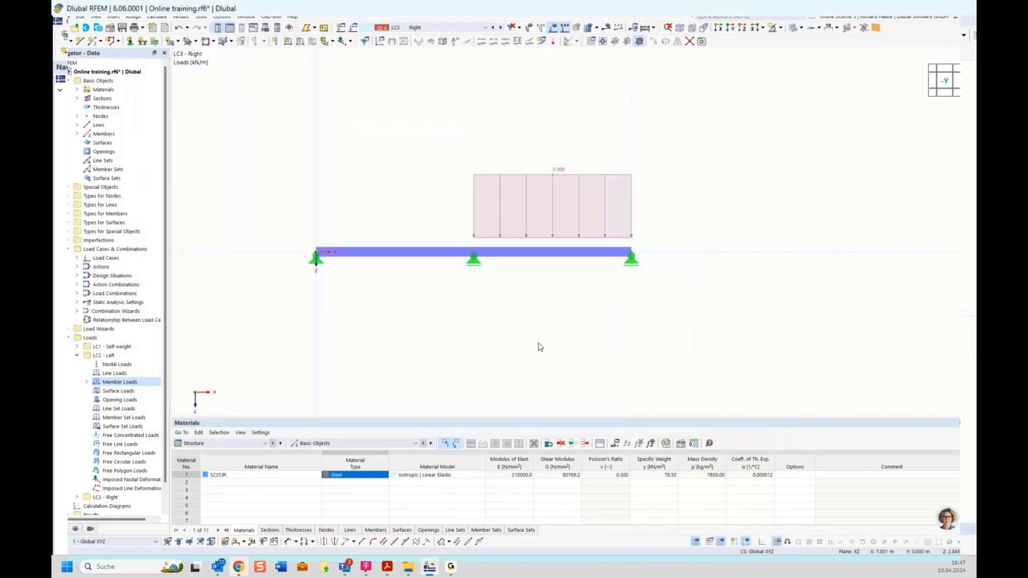
Show load case LC1 and toggle the self-weight load display on and back off to compare the loads
click(418, 28)
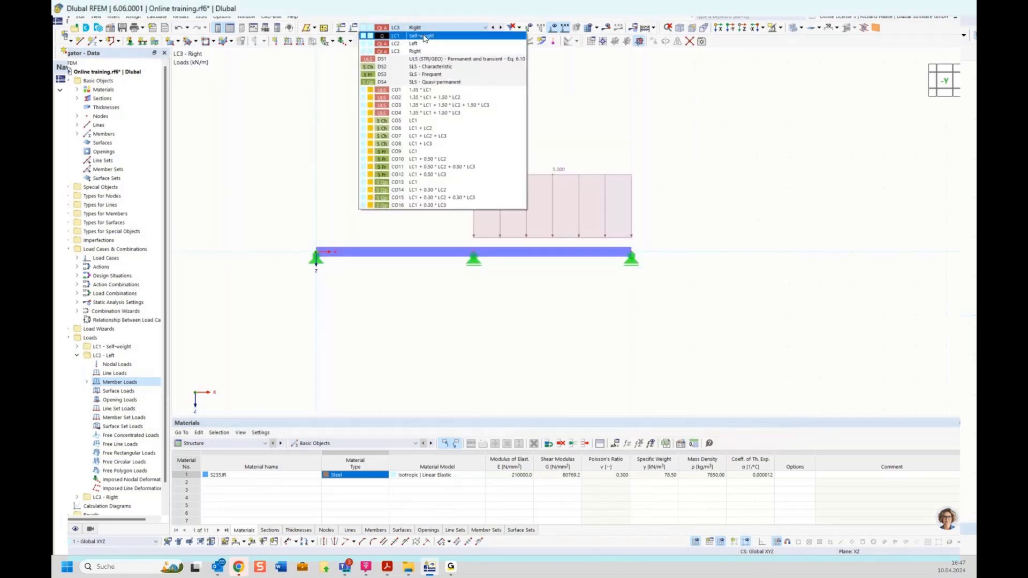
click(424, 36)
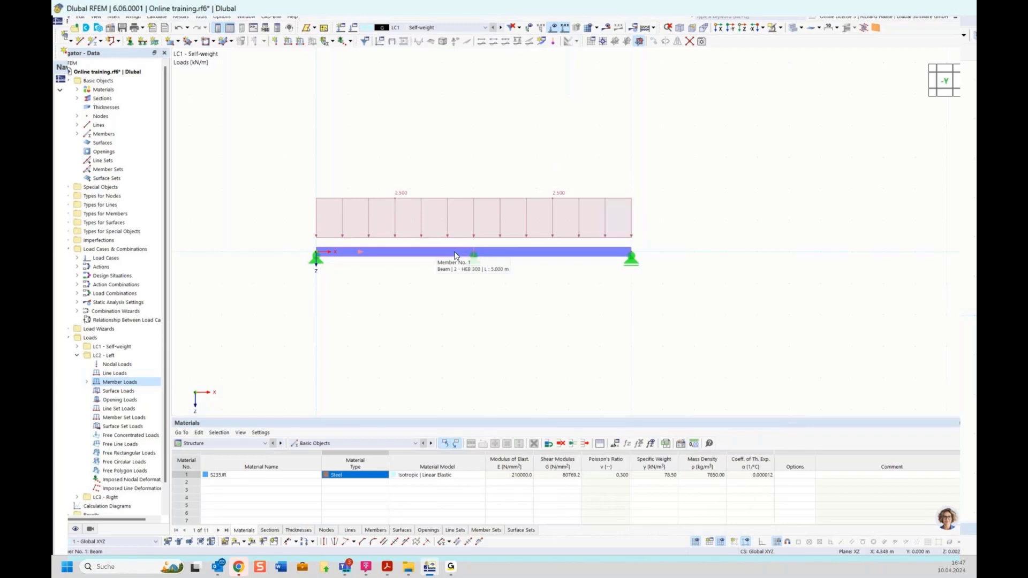
click(75, 529)
click(76, 321)
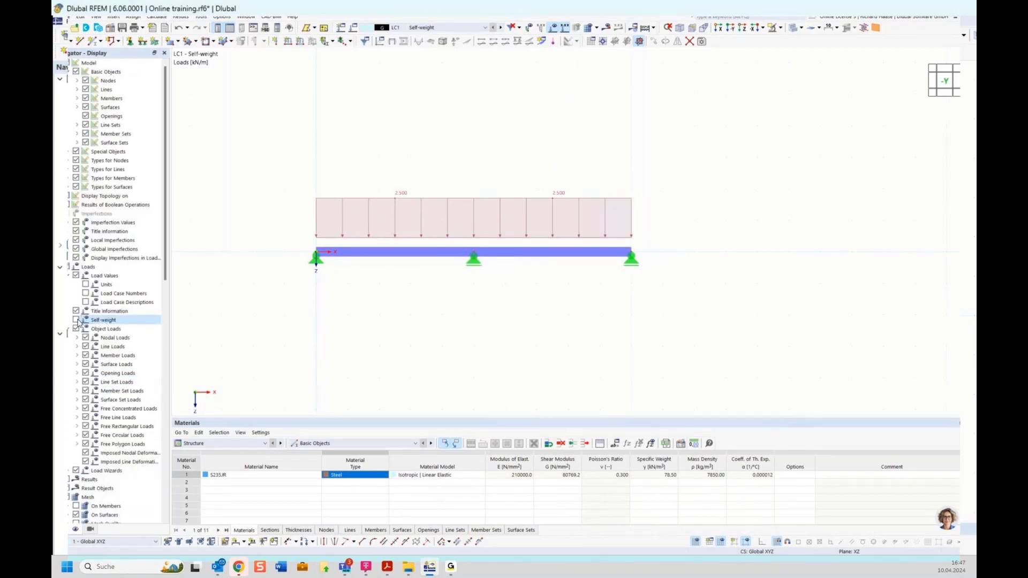
click(76, 320)
click(76, 320)
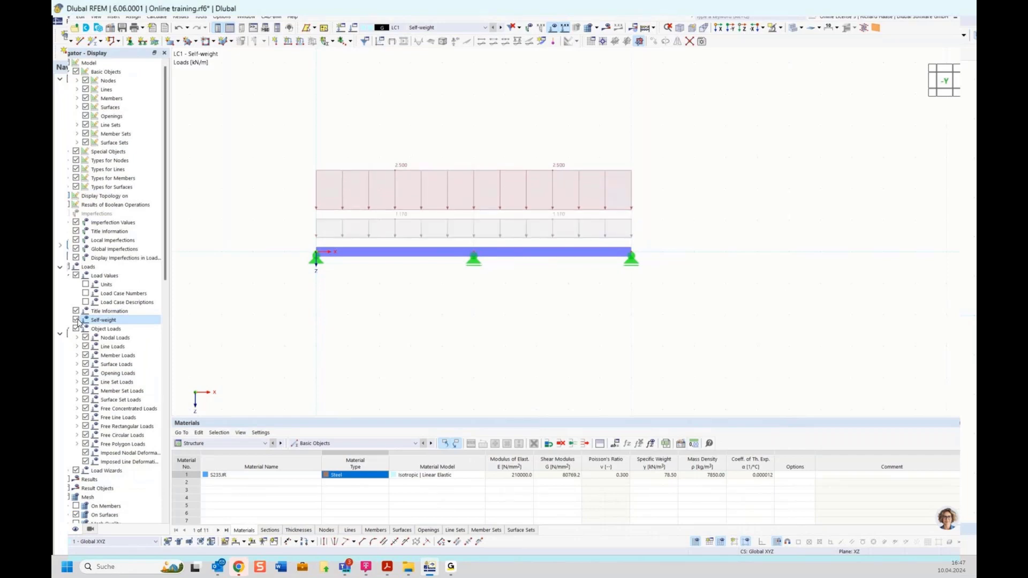
click(76, 320)
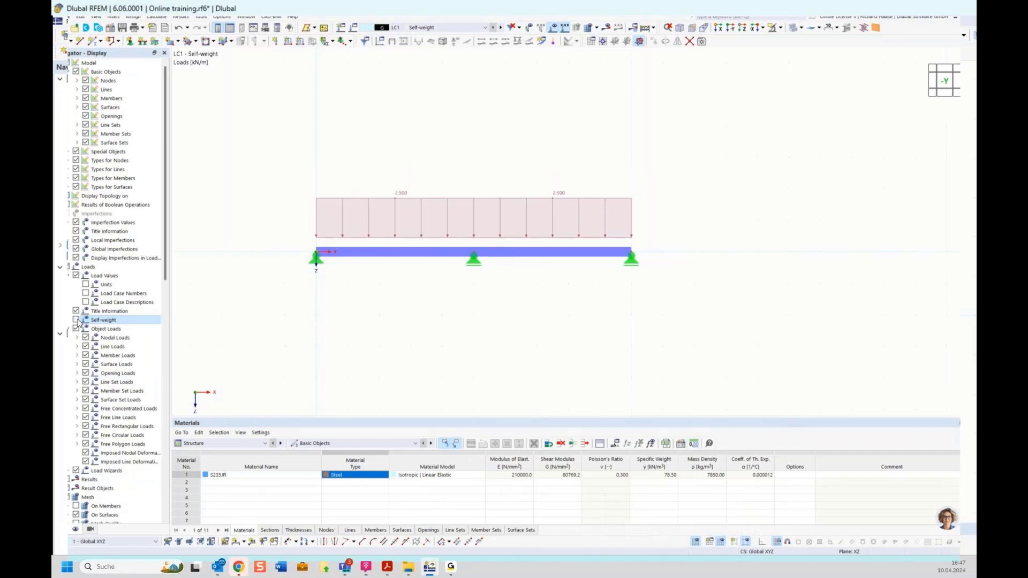
View the loads of load cases LC2 and LC3 in turn and return to the model data tree
click(500, 28)
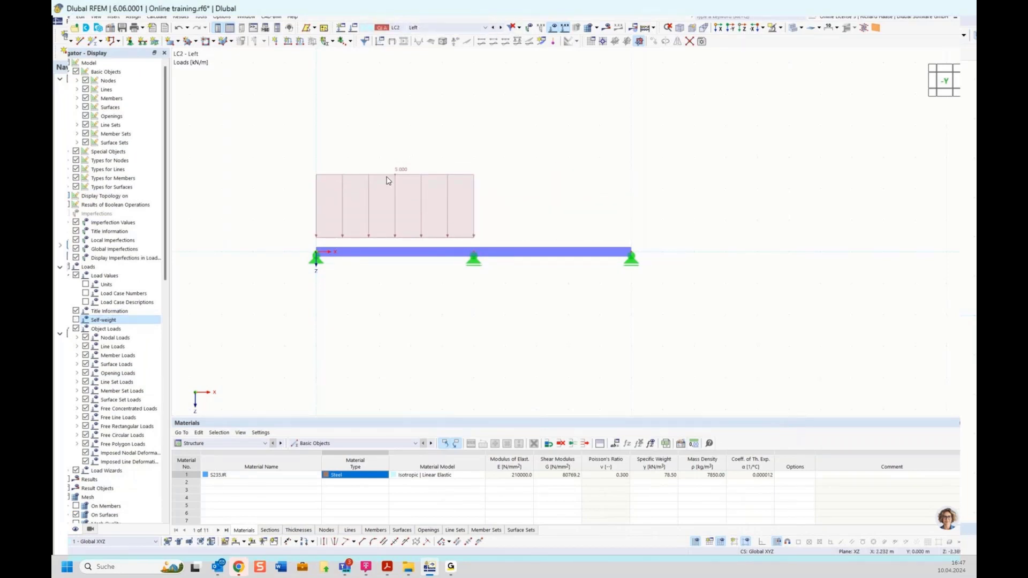
click(500, 28)
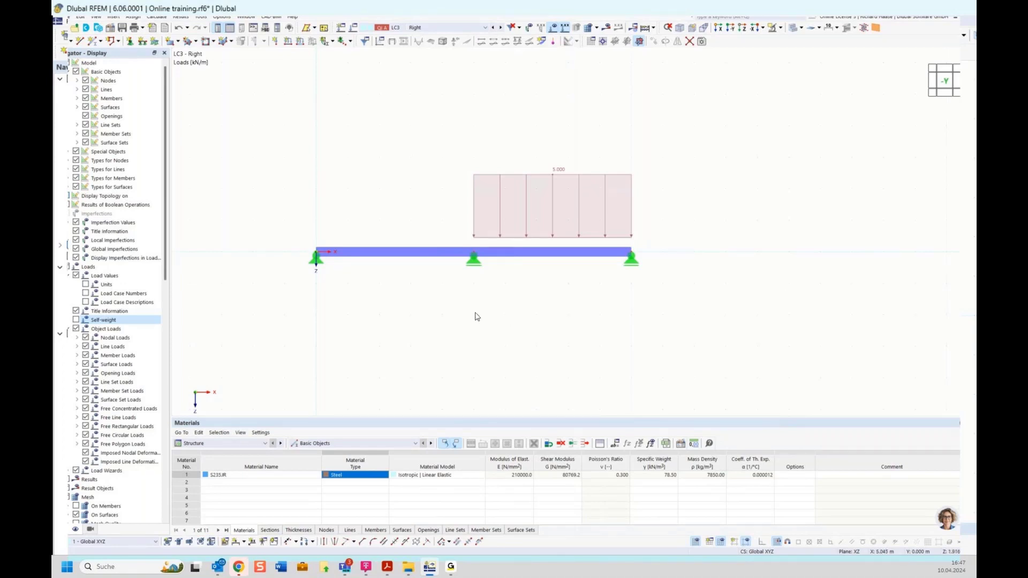
click(61, 530)
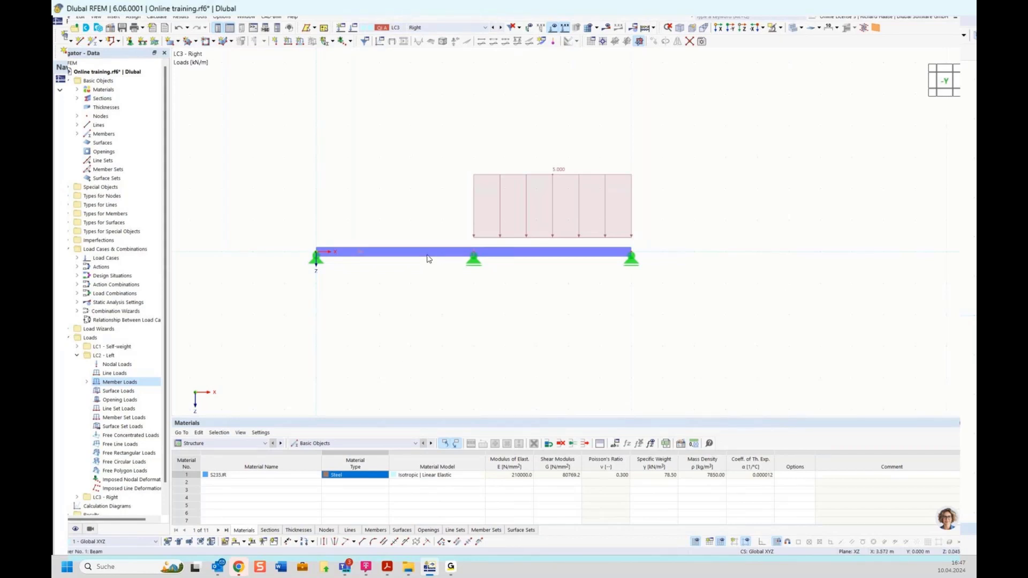
Toggle the shear stiffness deactivation of section HEB 300 on and back off to compare its shear areas
click(78, 99)
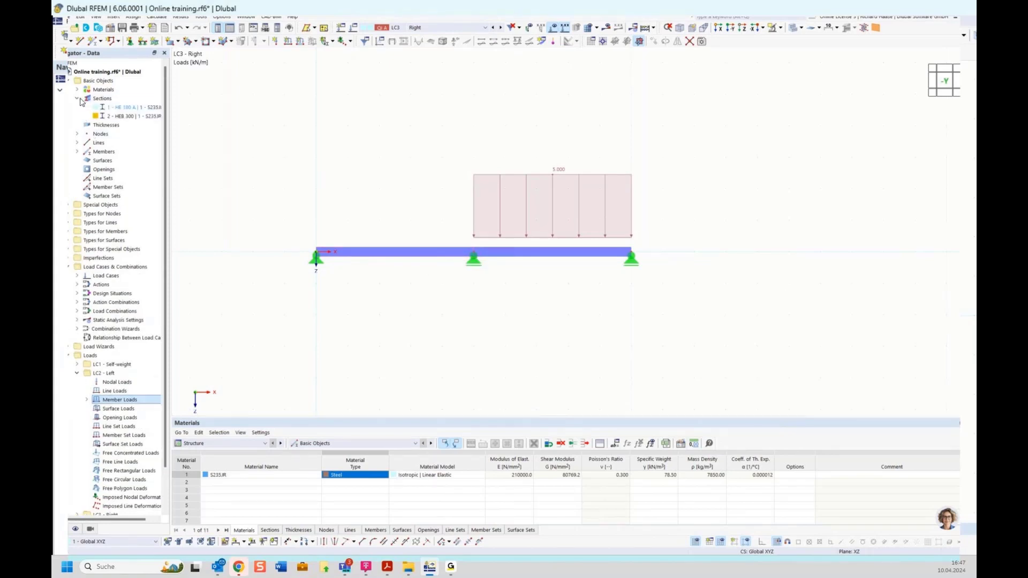
double_click(123, 117)
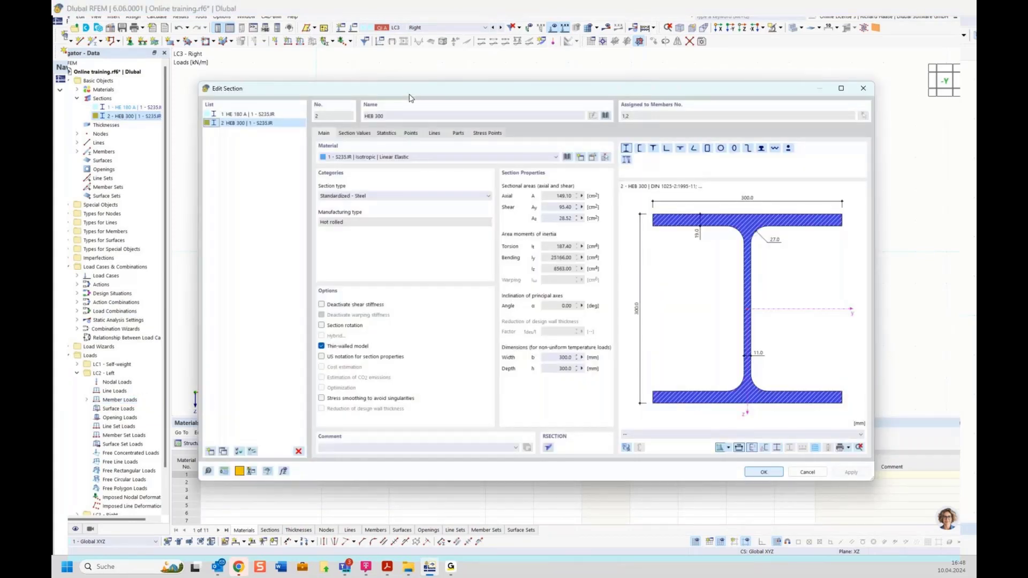
drag(411, 96, 398, 134)
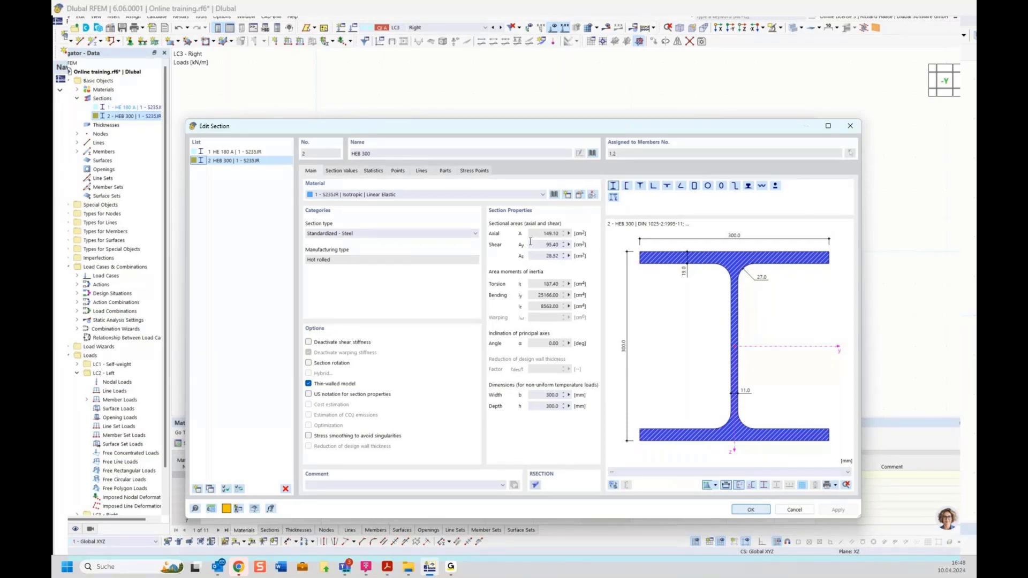
click(339, 345)
drag(487, 131, 494, 102)
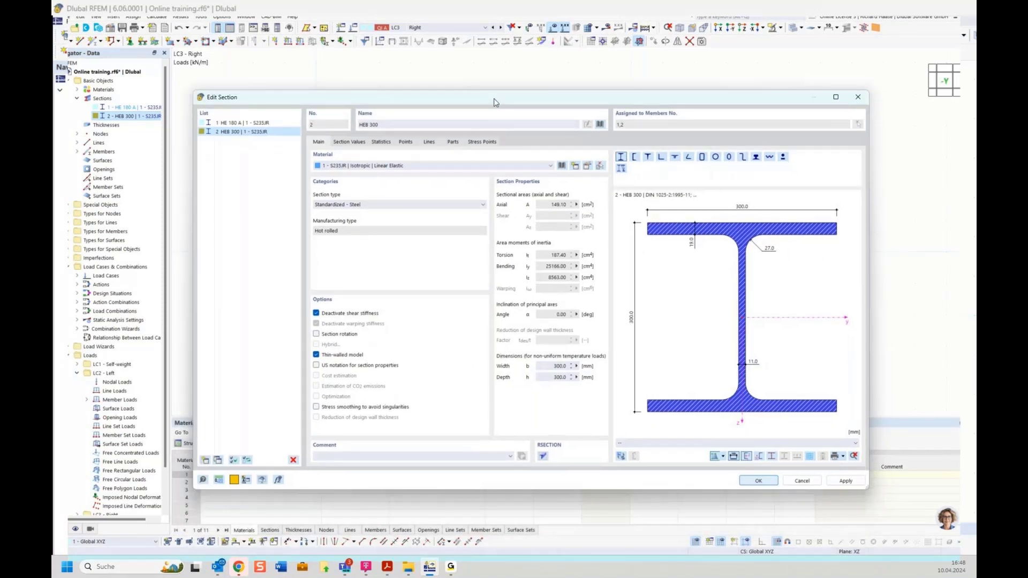
click(356, 315)
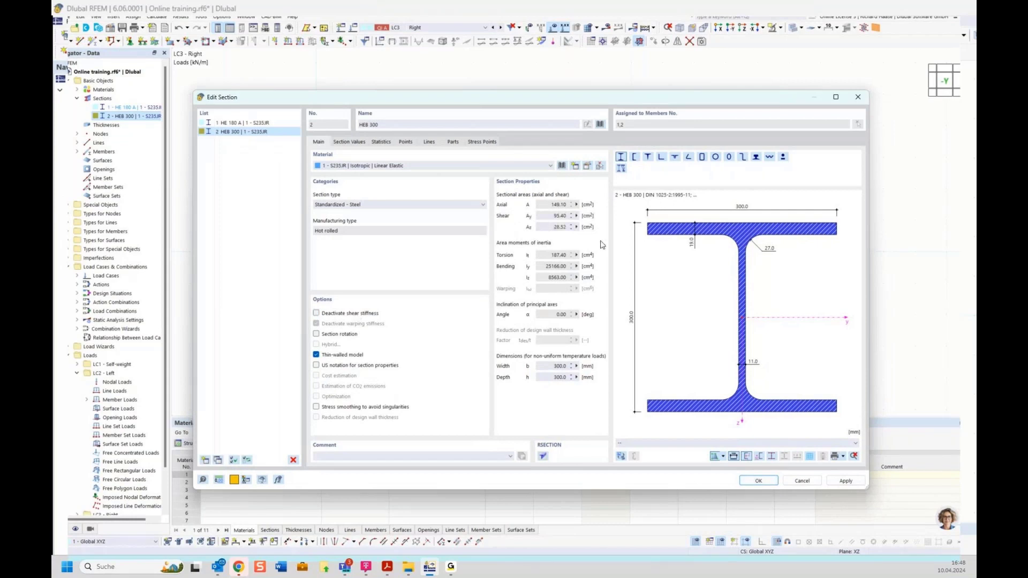
click(758, 481)
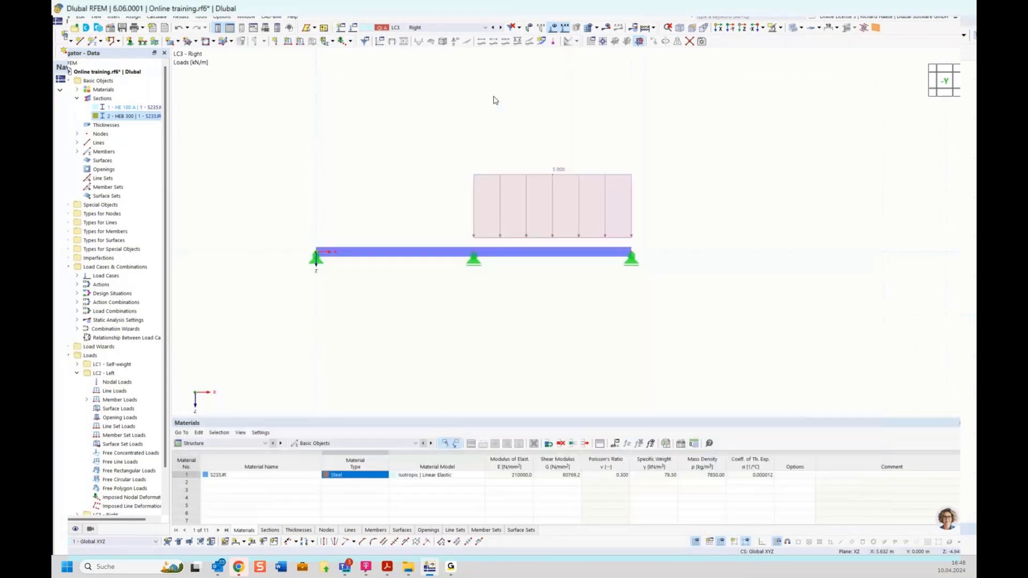
Make LC1 the current load case and calculate only LC1 to show its deformation
click(451, 27)
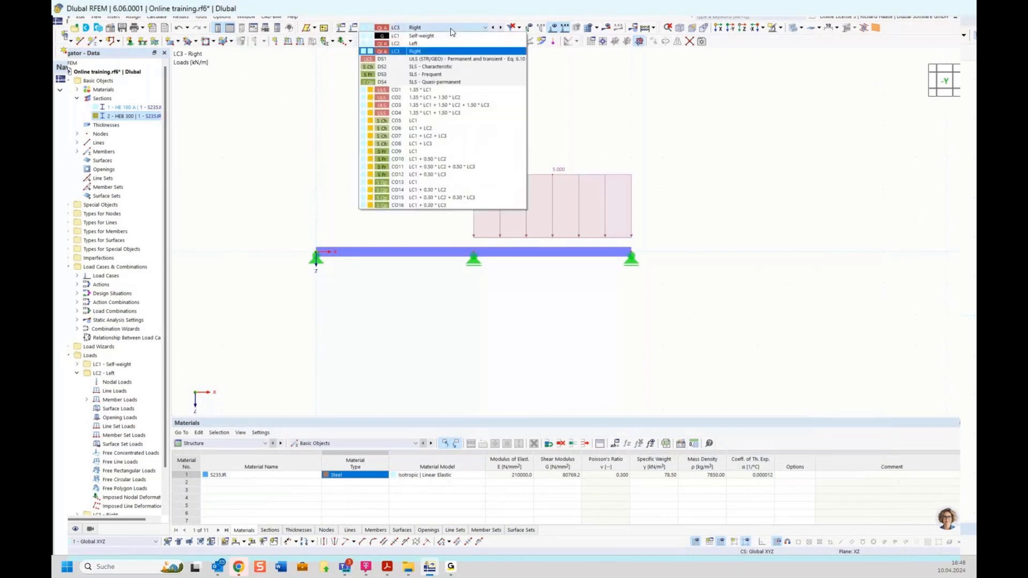
click(449, 36)
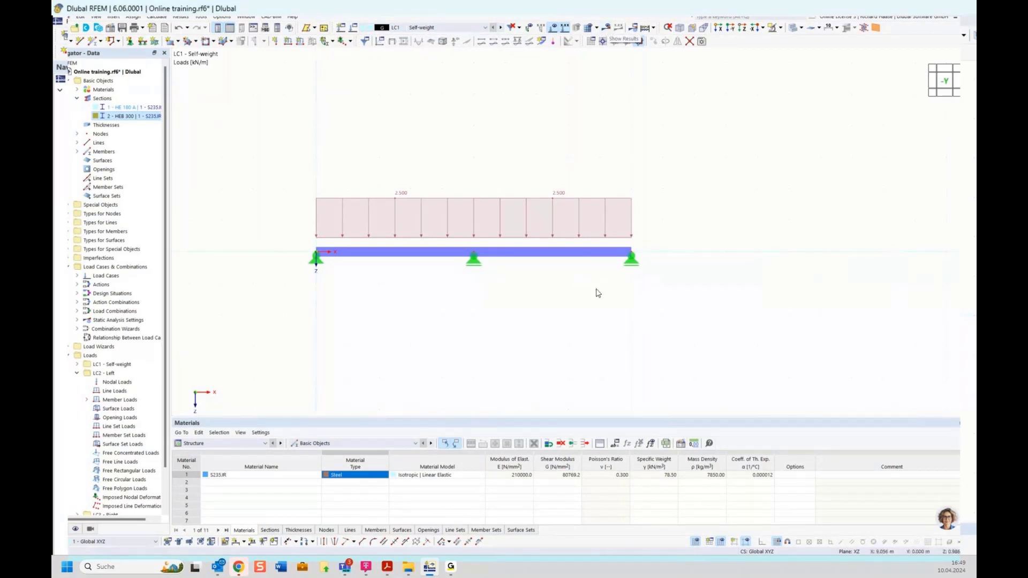
click(157, 17)
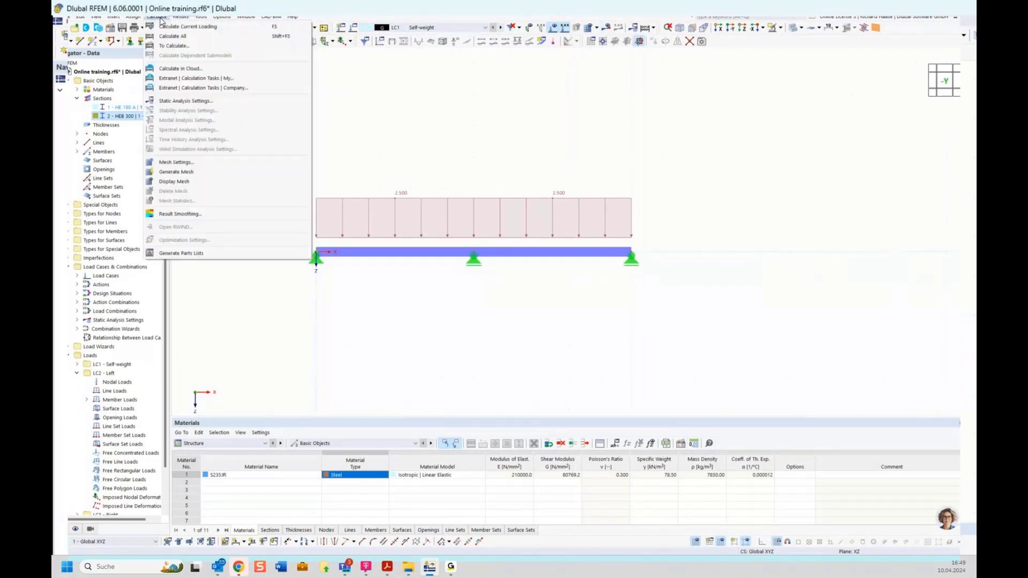
click(175, 47)
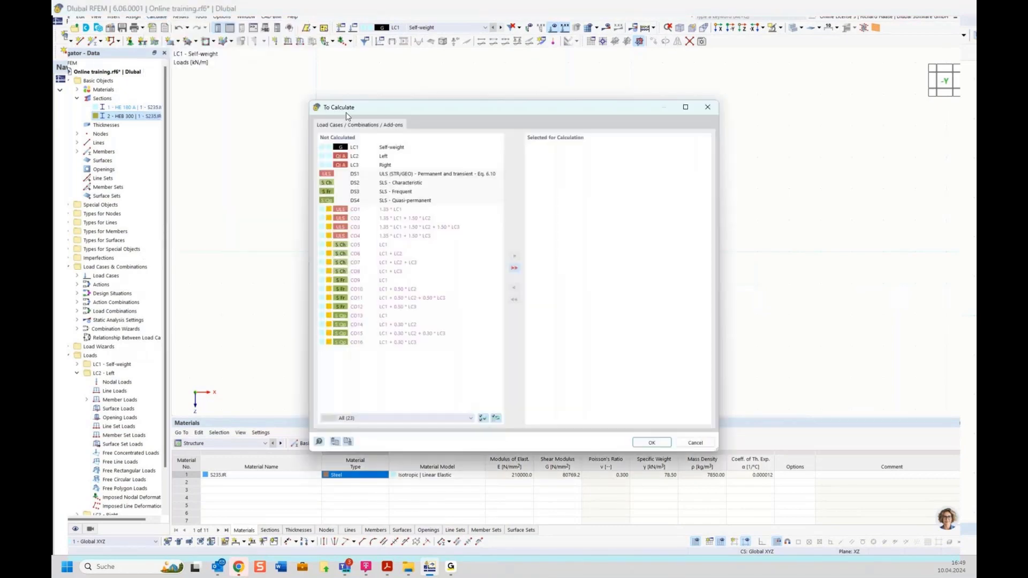
double_click(401, 148)
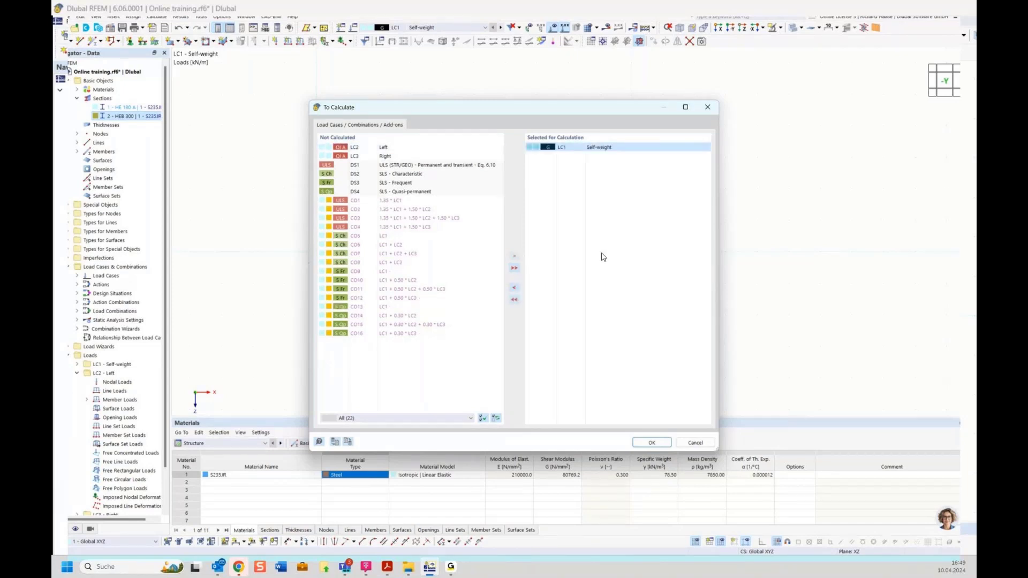
key(Return)
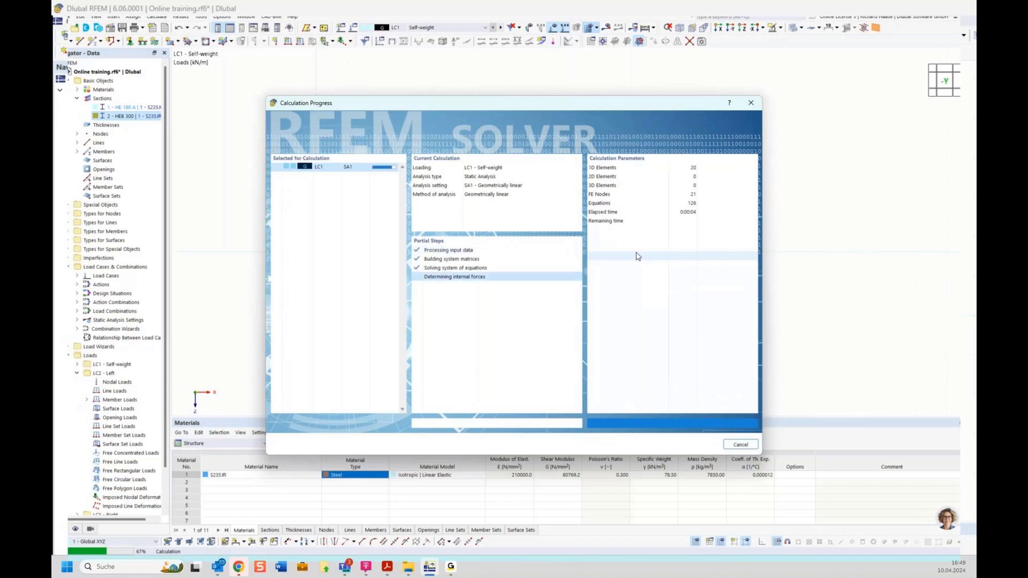
click(454, 42)
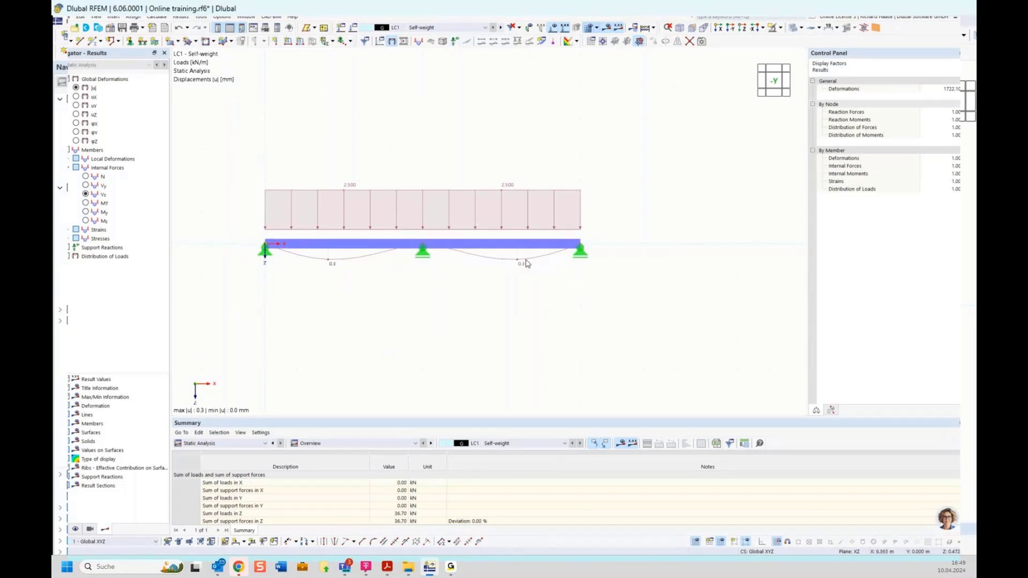
Deactivate the shear stiffness of section HEB 300 and recalculate load case LC1 to compare the deflection
click(61, 531)
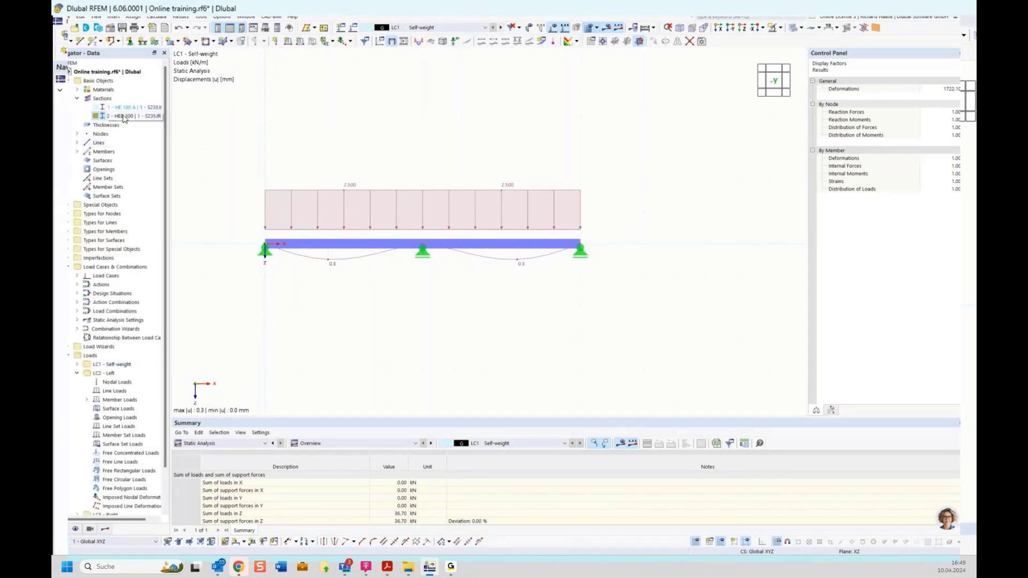
double_click(124, 116)
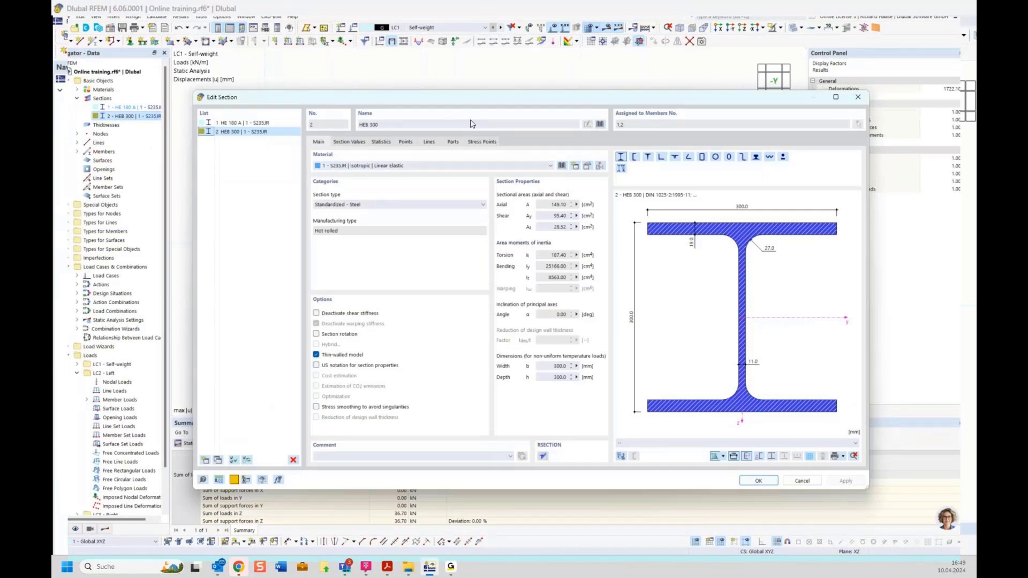
drag(471, 97, 468, 299)
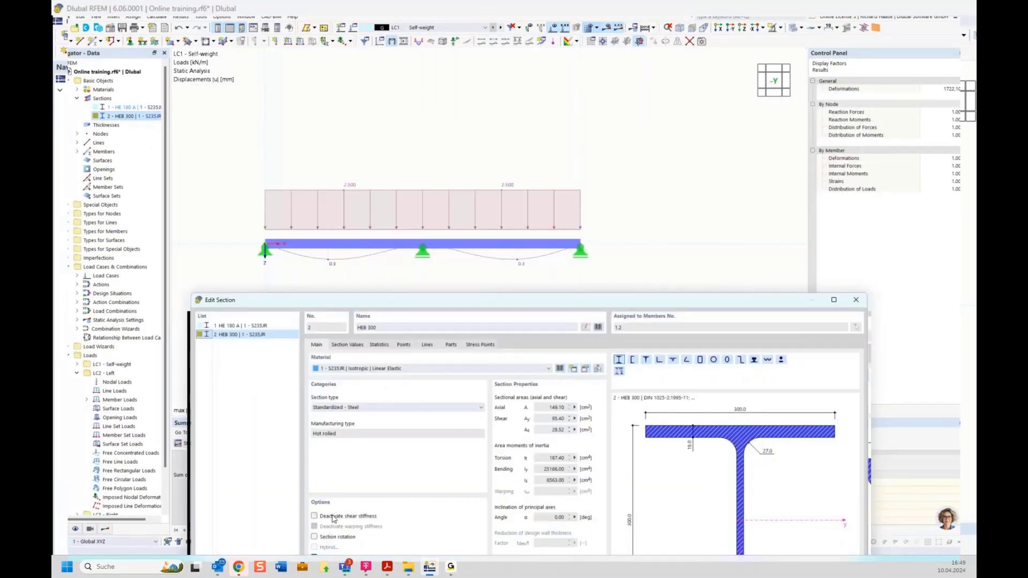
click(332, 516)
drag(555, 309, 466, 343)
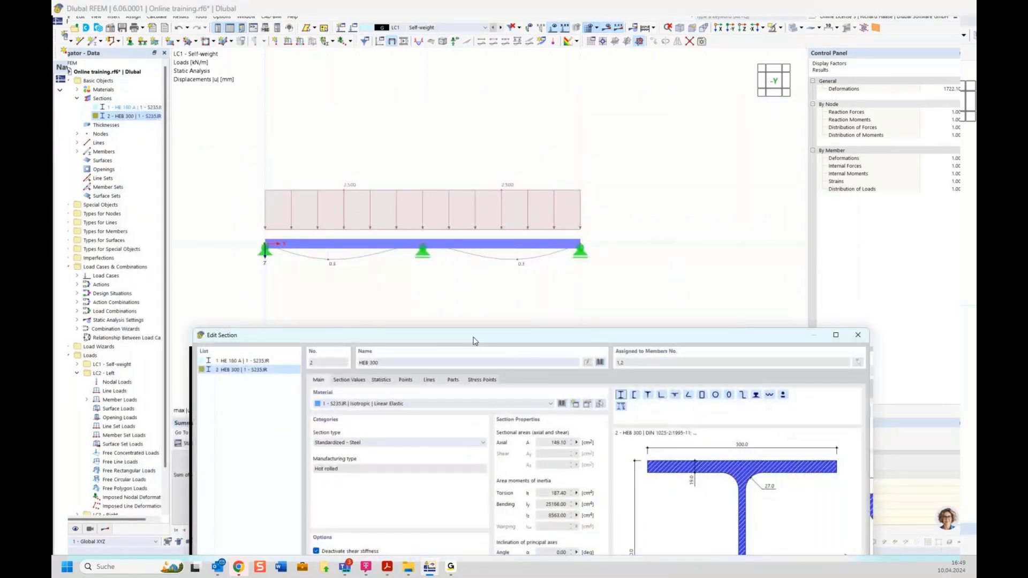
drag(473, 338, 427, 129)
click(704, 509)
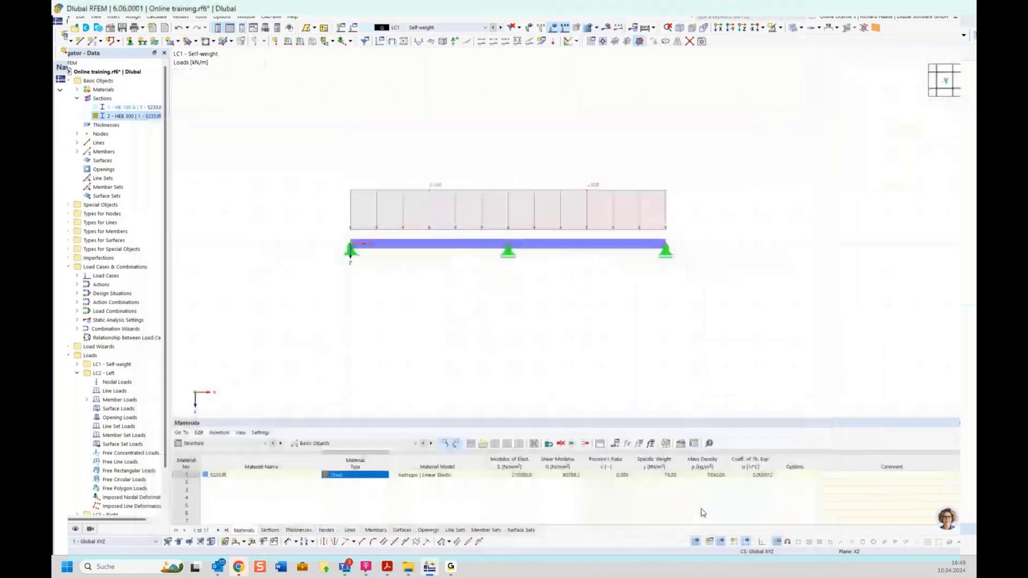
click(607, 29)
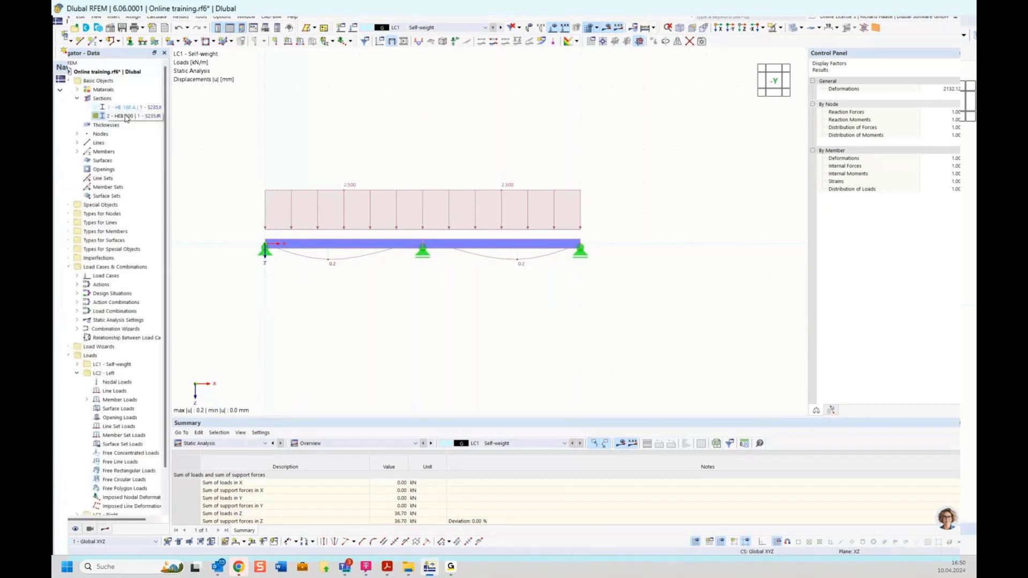
Reactivate the shear stiffness of section HEB 300
double_click(127, 116)
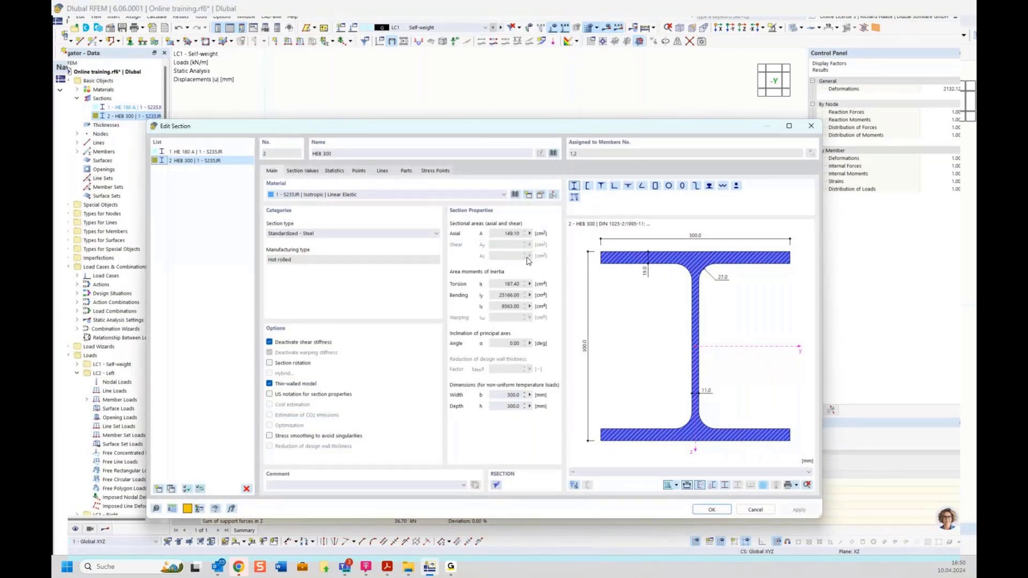
click(311, 343)
click(270, 342)
click(300, 339)
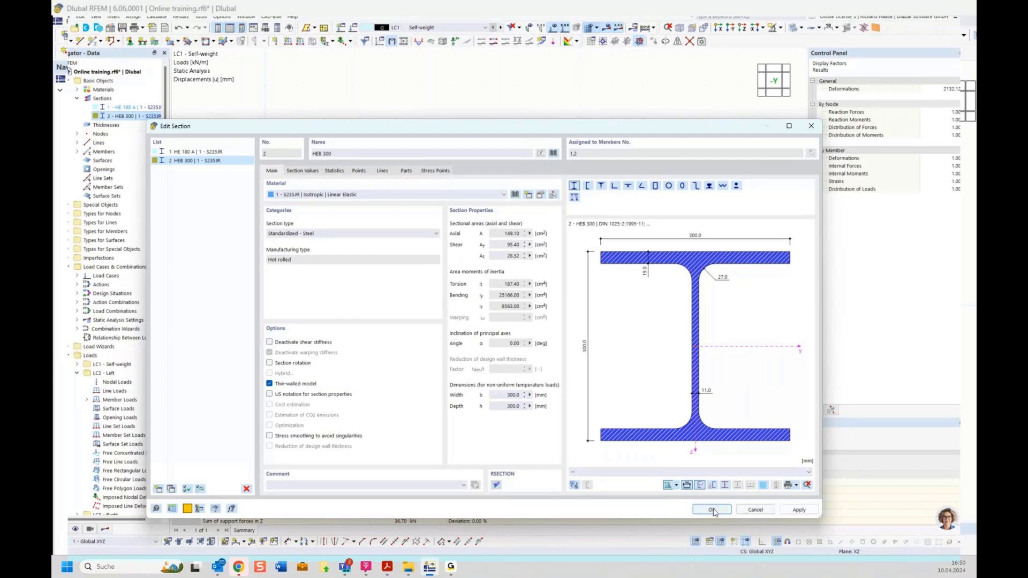
click(712, 511)
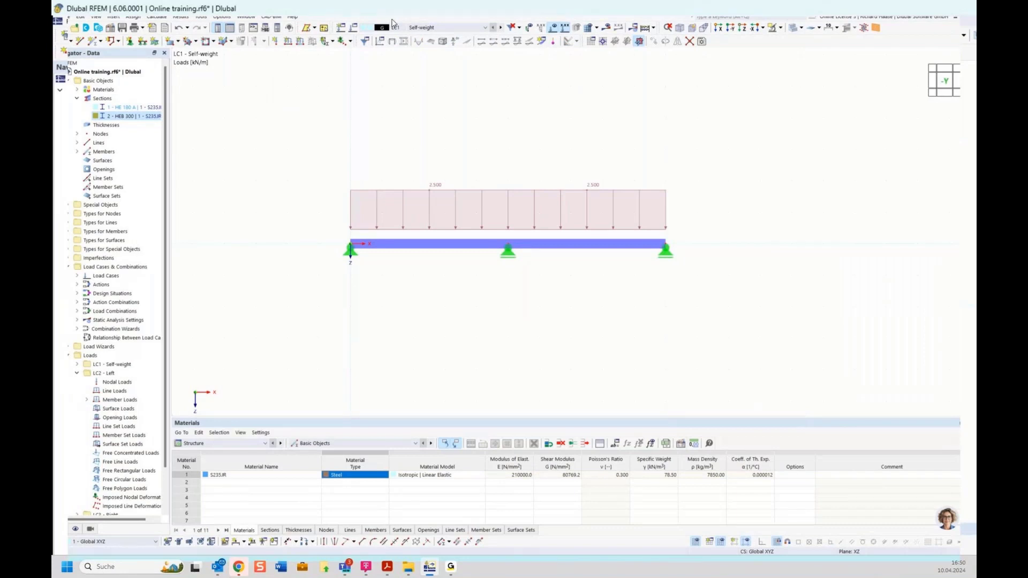
Calculate all load cases and combinations and display the beam as a wireframe model
click(159, 16)
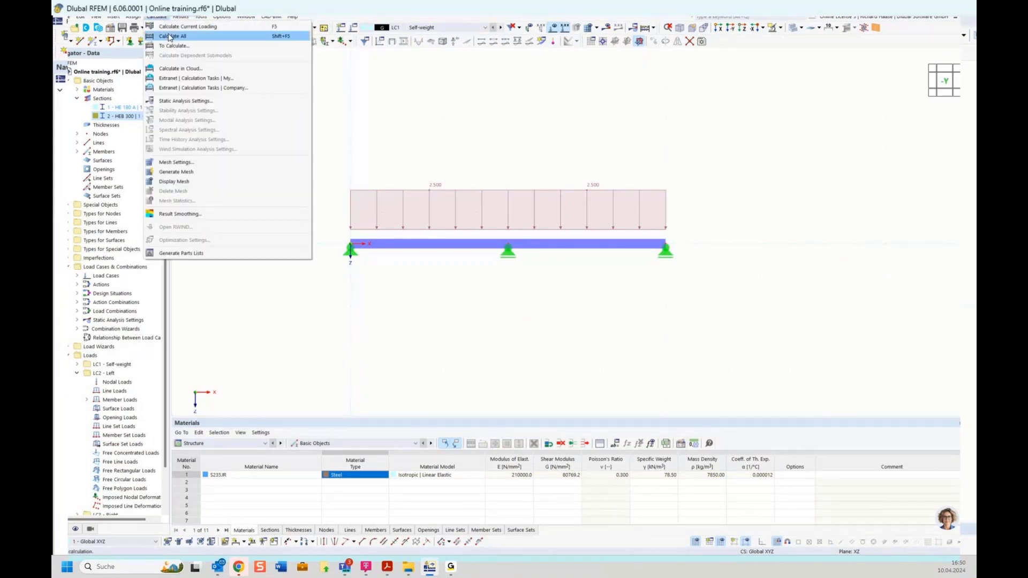
click(168, 37)
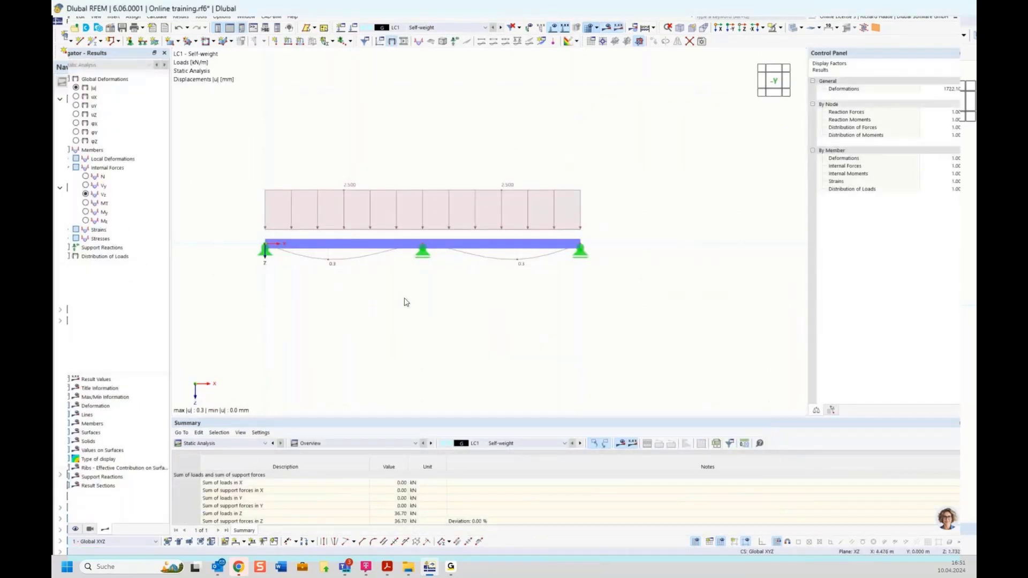
click(801, 28)
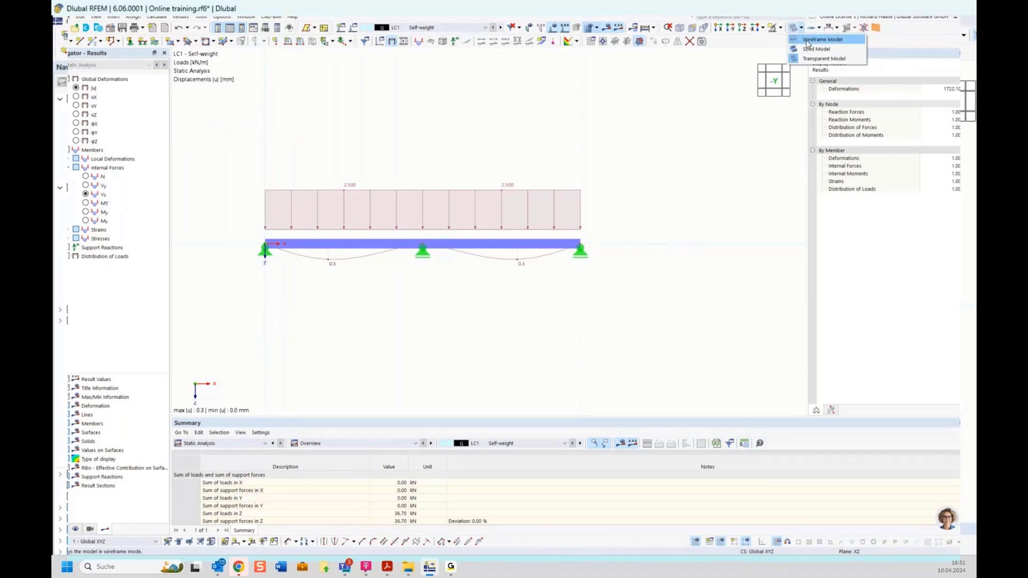
click(809, 39)
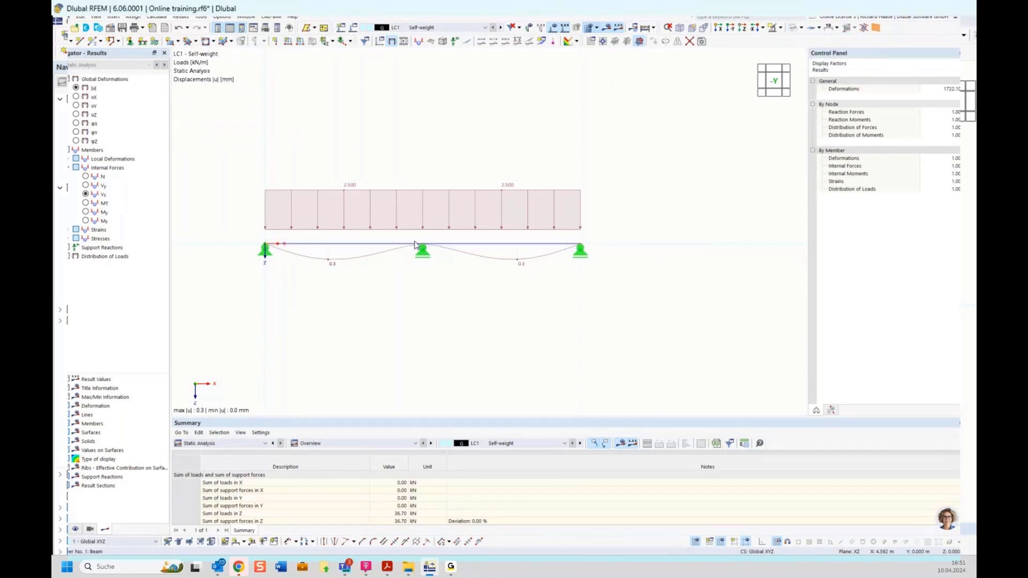
Show the bending moments My without loads for design situation DS1 and expand the envelope value options
click(86, 212)
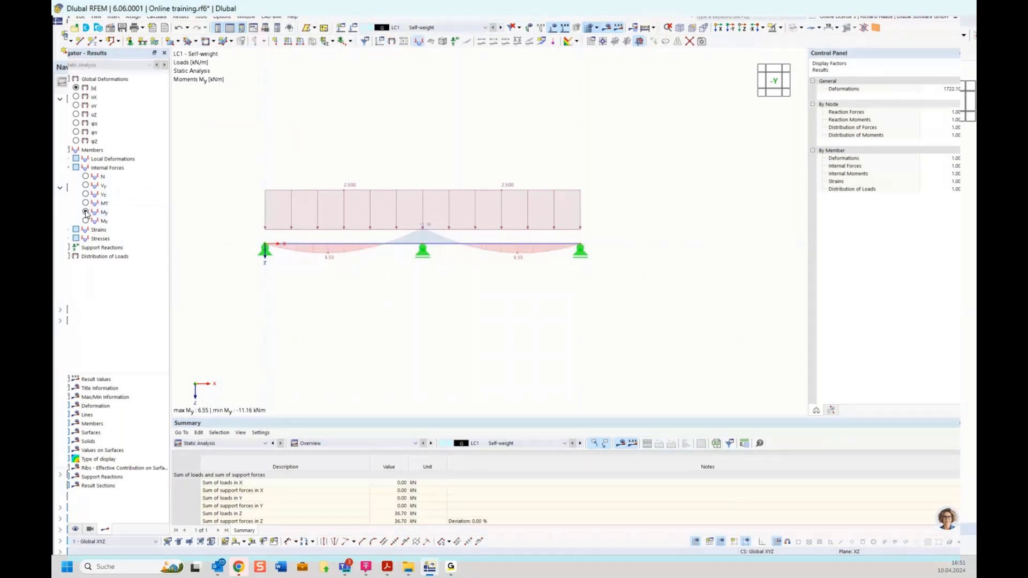
click(553, 31)
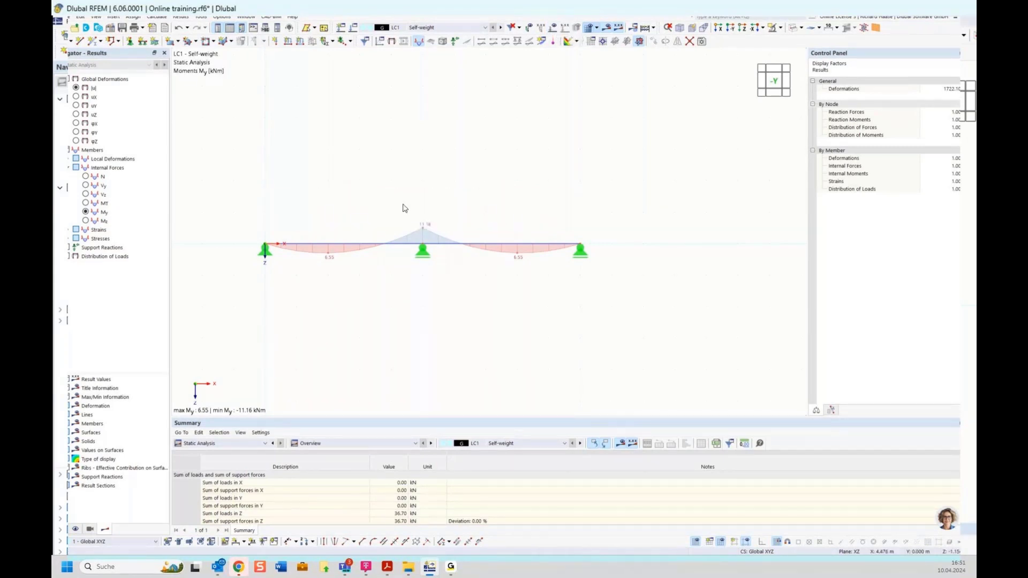
click(449, 28)
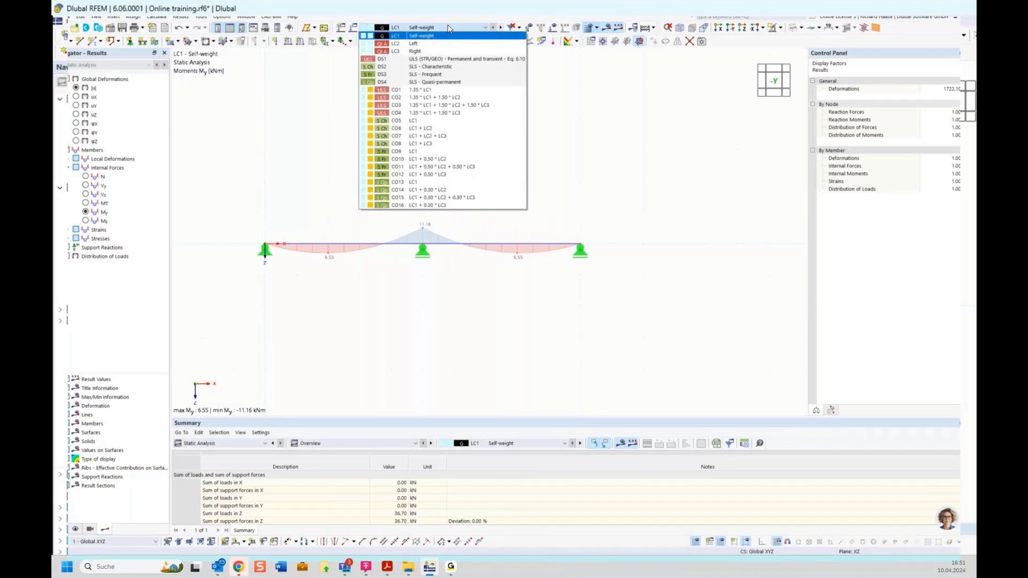
click(406, 59)
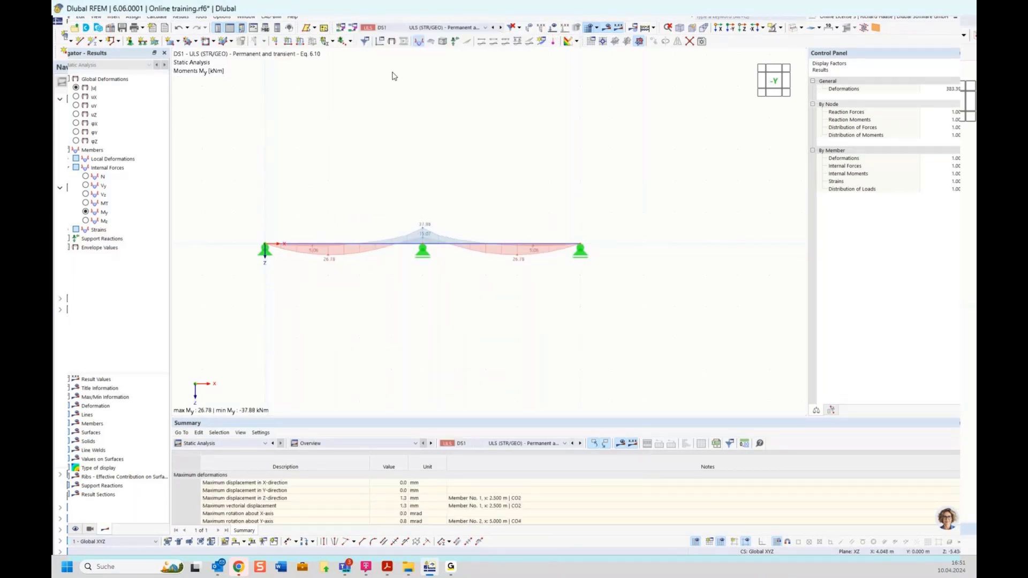
scroll(413, 238, up, 3)
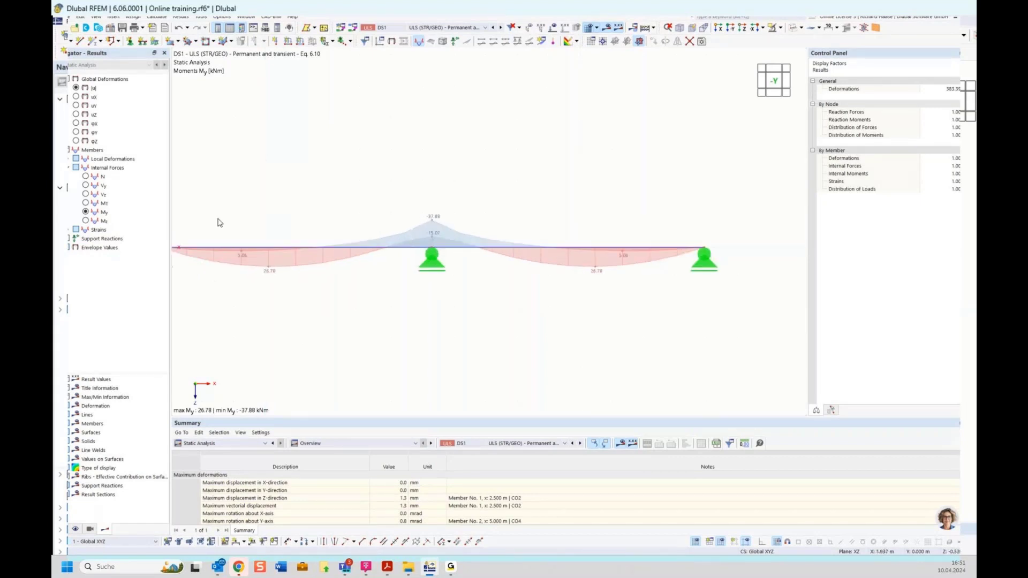
click(68, 247)
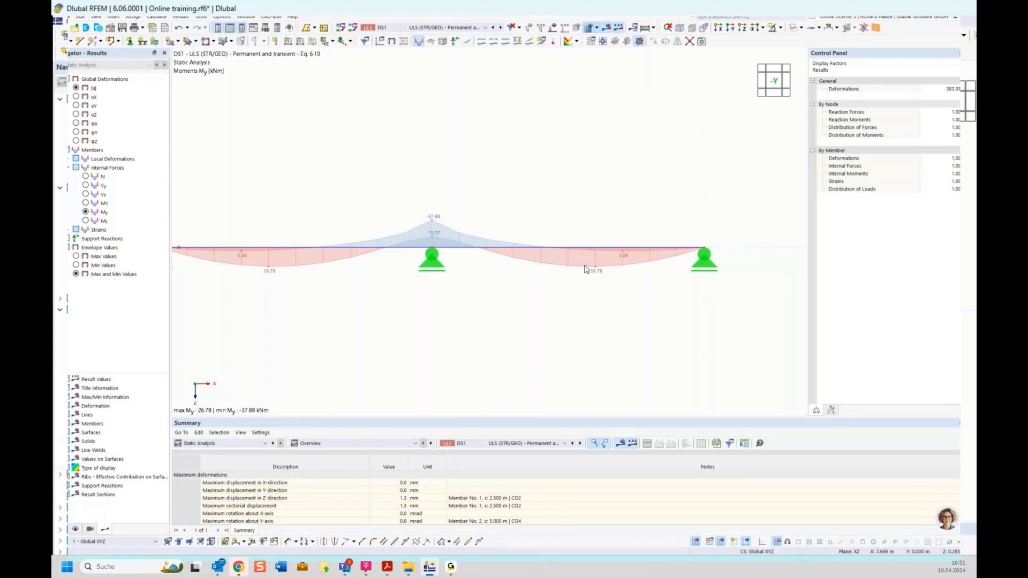
Open the load cases and combinations settings from the LC1 loads and view the list of load combinations
click(61, 530)
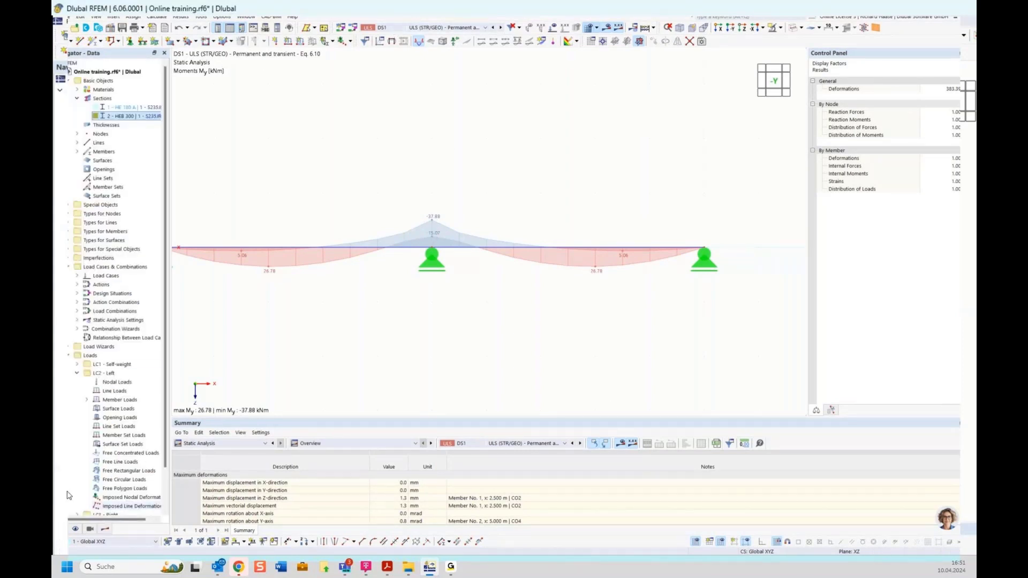
right_click(104, 364)
click(120, 369)
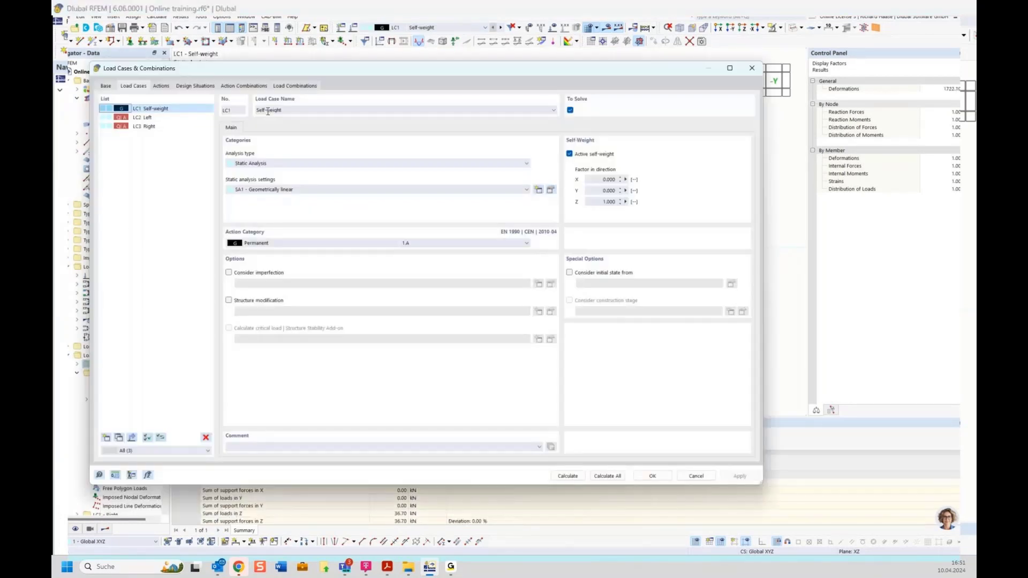
click(292, 86)
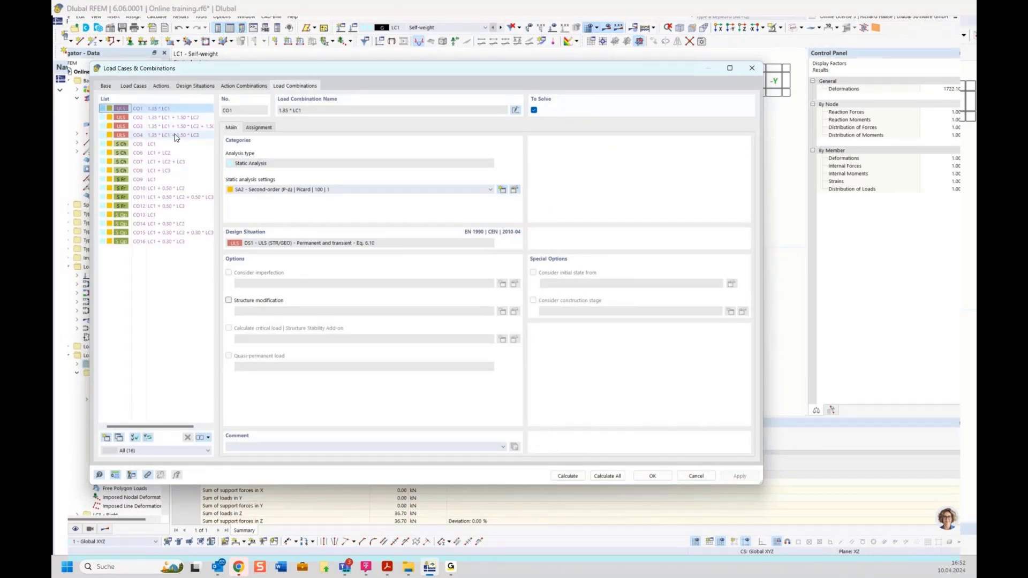
Review the overview of load combinations assigned to design situation DS1, from CO1 to CO4, and return to the DS1 moment results
click(196, 86)
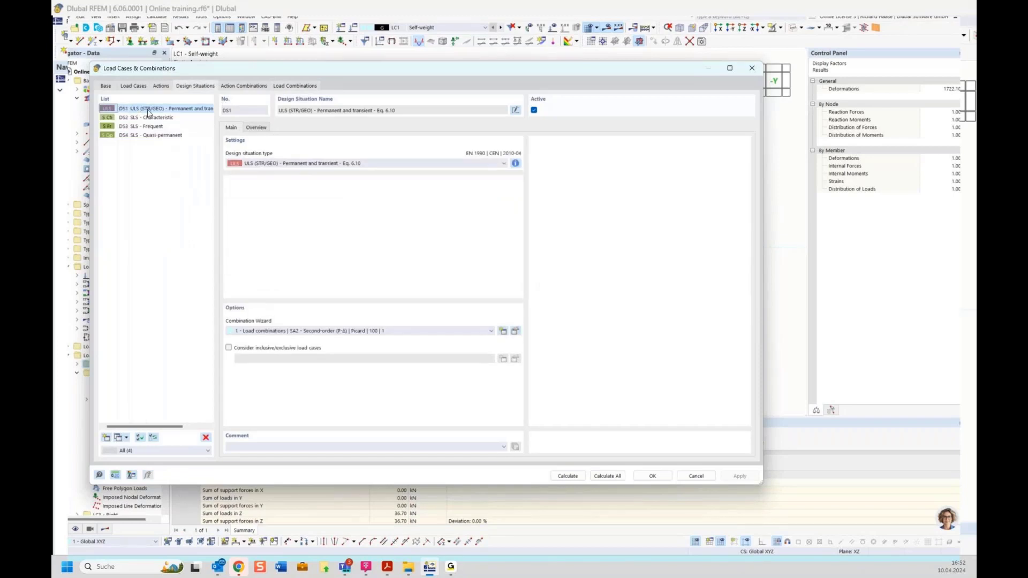
click(256, 127)
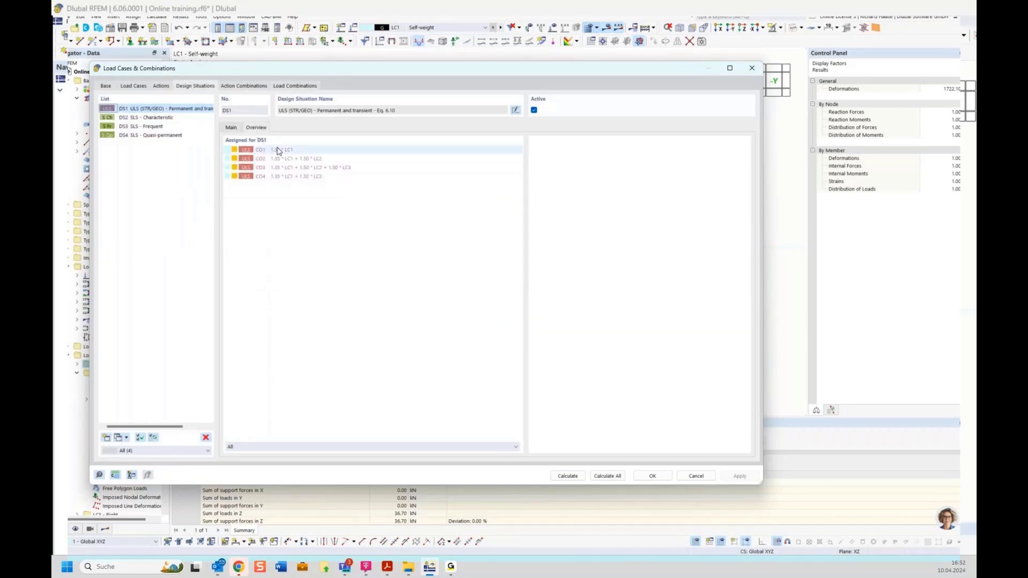
click(279, 150)
key(Down)
key(Down)
key(Down)
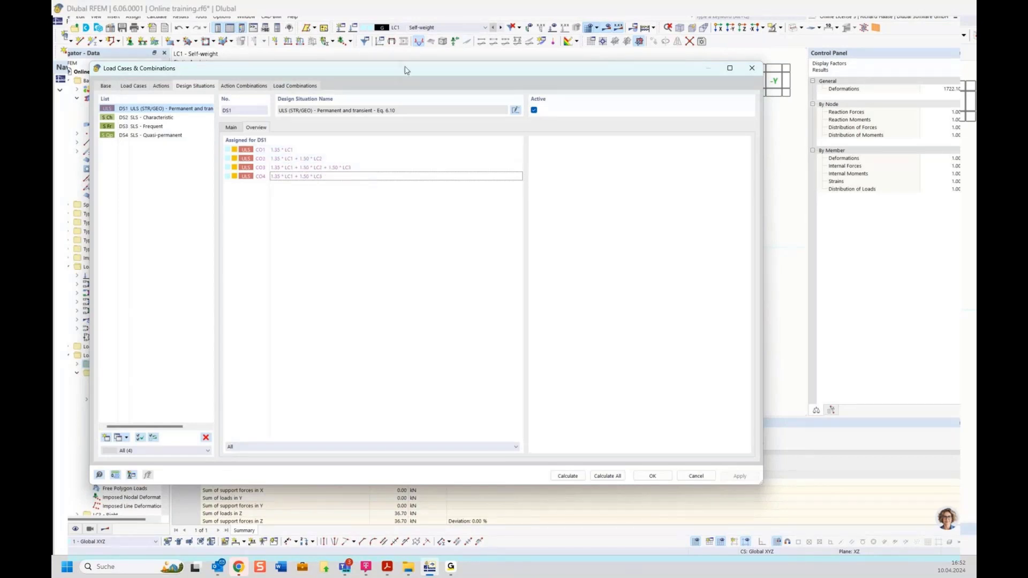
drag(405, 70, 508, 355)
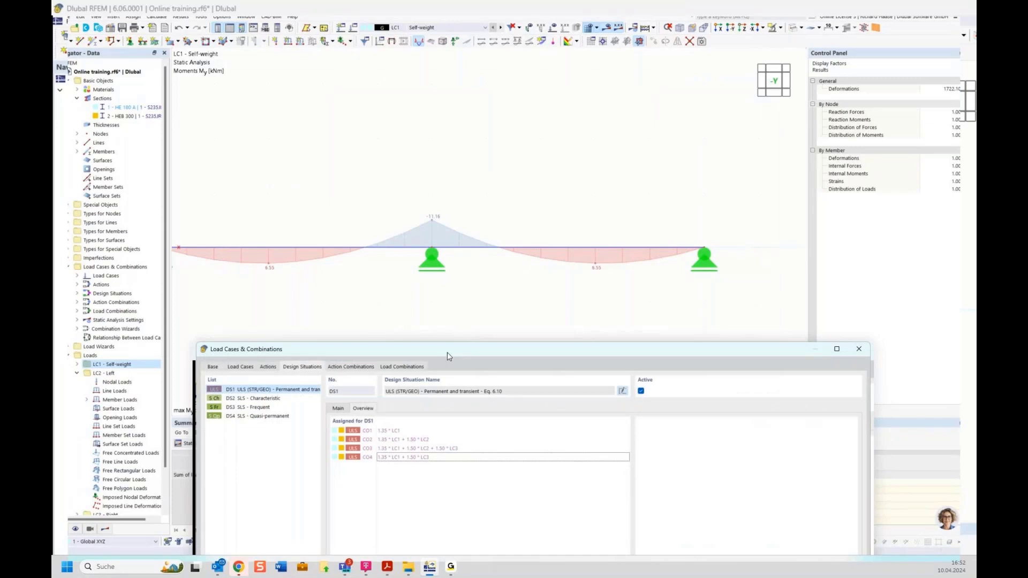
drag(448, 352, 423, 228)
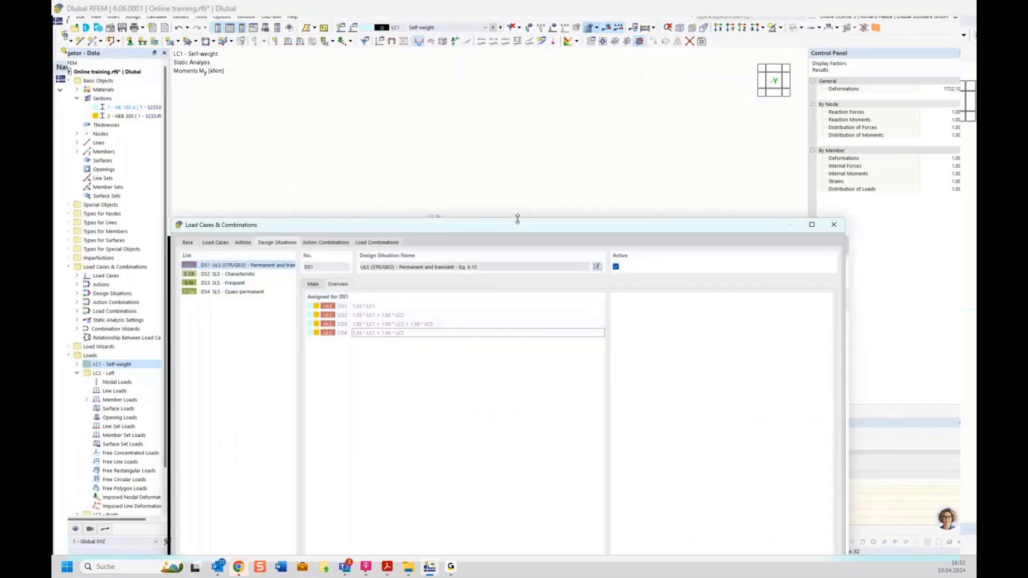
drag(516, 231, 472, 74)
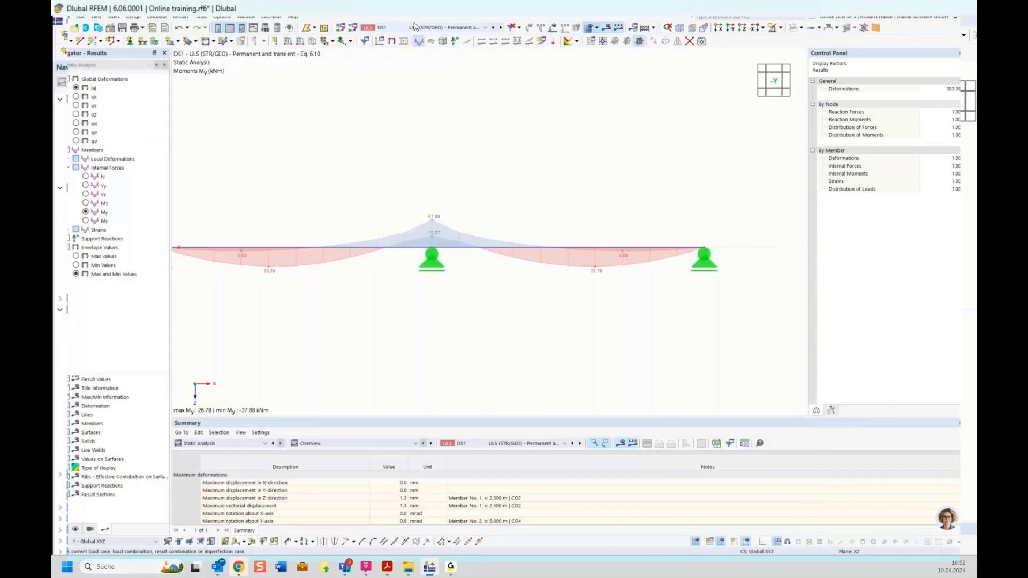
Enlarge the results table and list the internal forces by member for design situation DS1
middle_drag(490, 202, 511, 197)
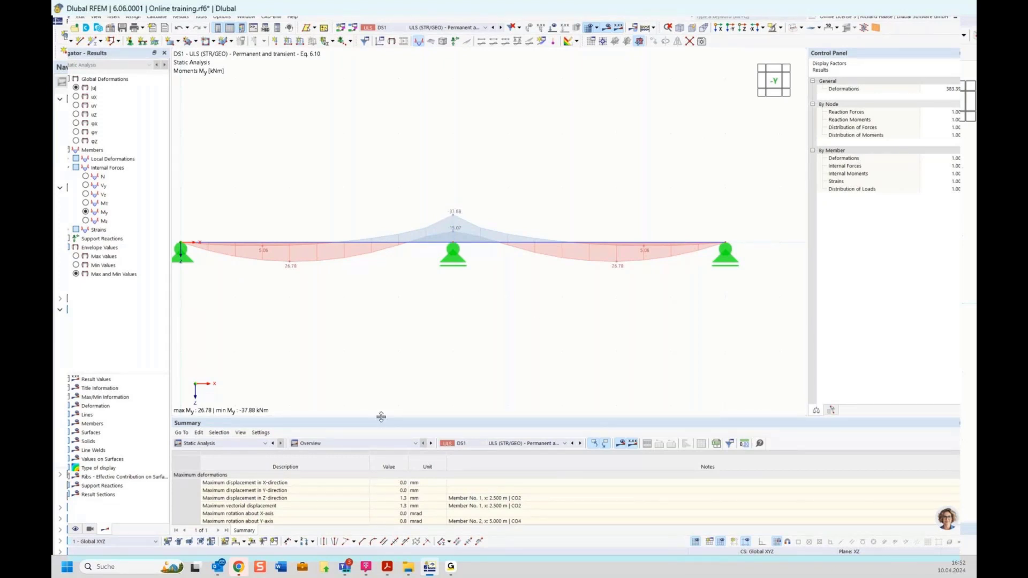
drag(381, 417, 373, 335)
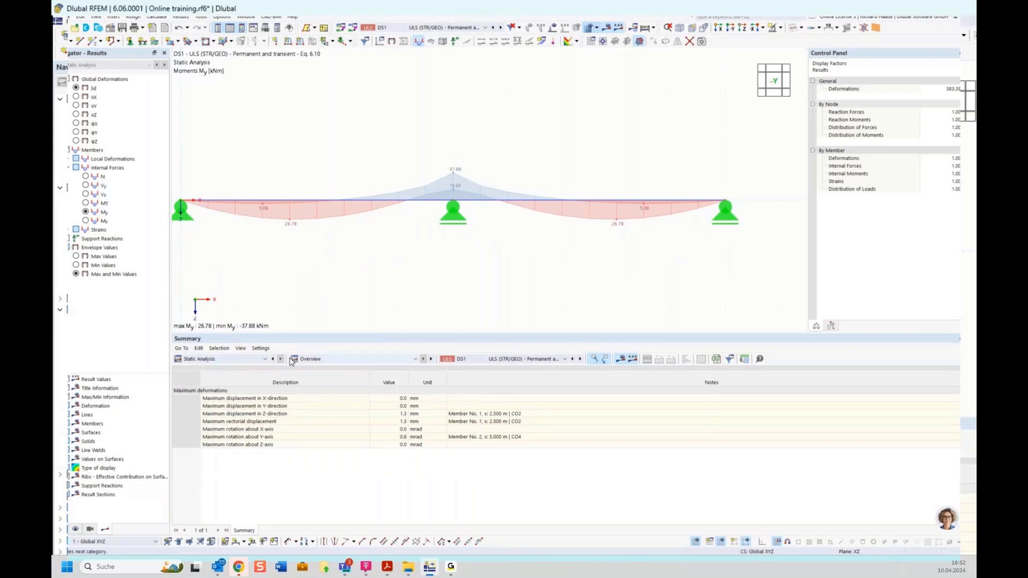
click(314, 360)
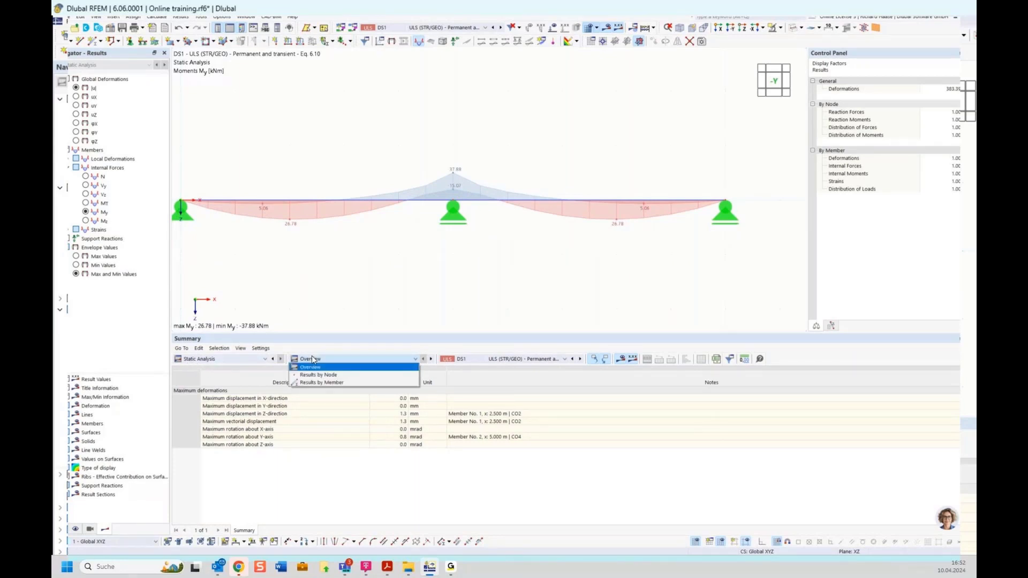
click(321, 383)
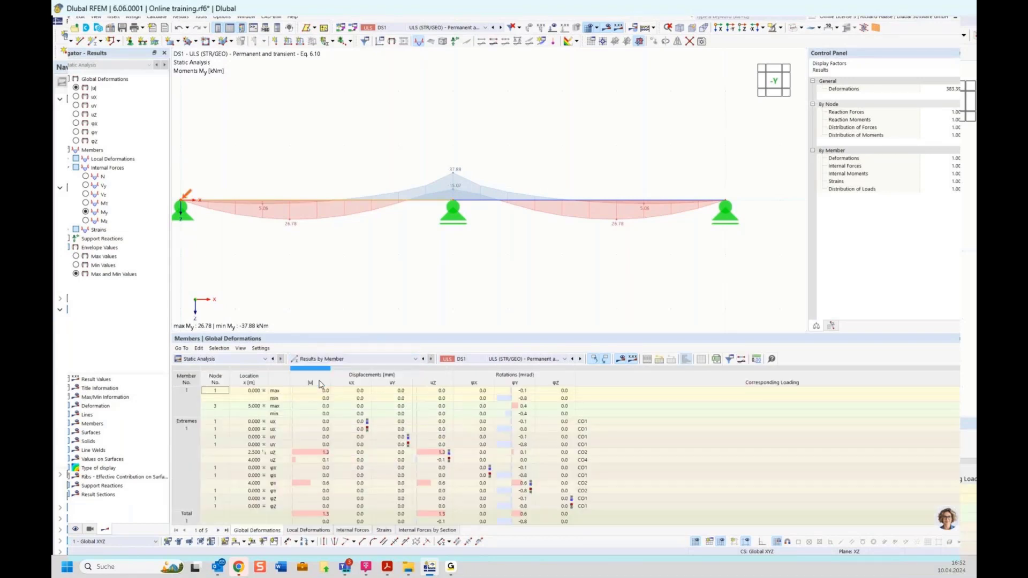
click(354, 532)
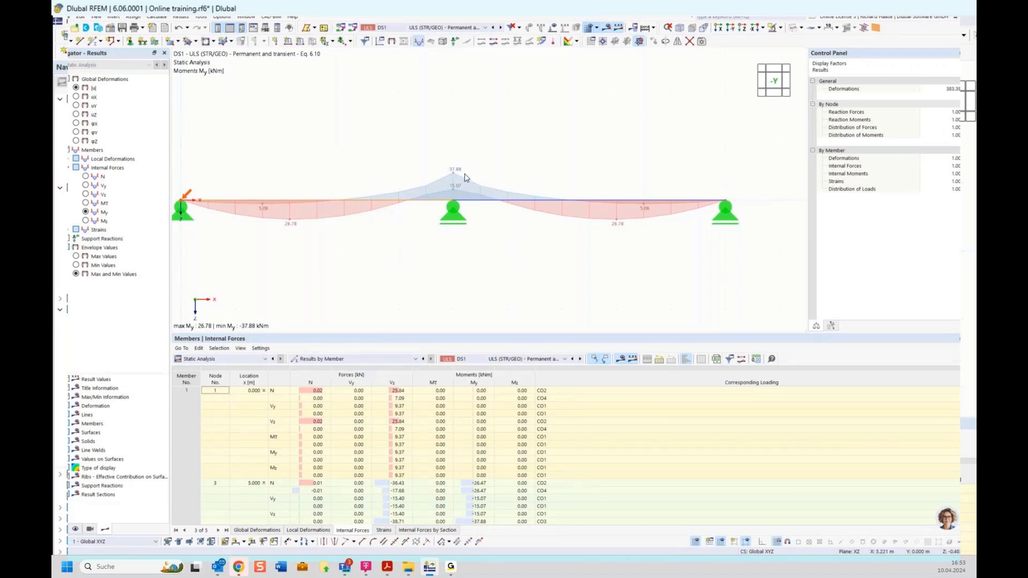
Examine the extreme internal forces of member 1 and locate the minimum My with its corresponding load combination
scroll(375, 434, down, 5)
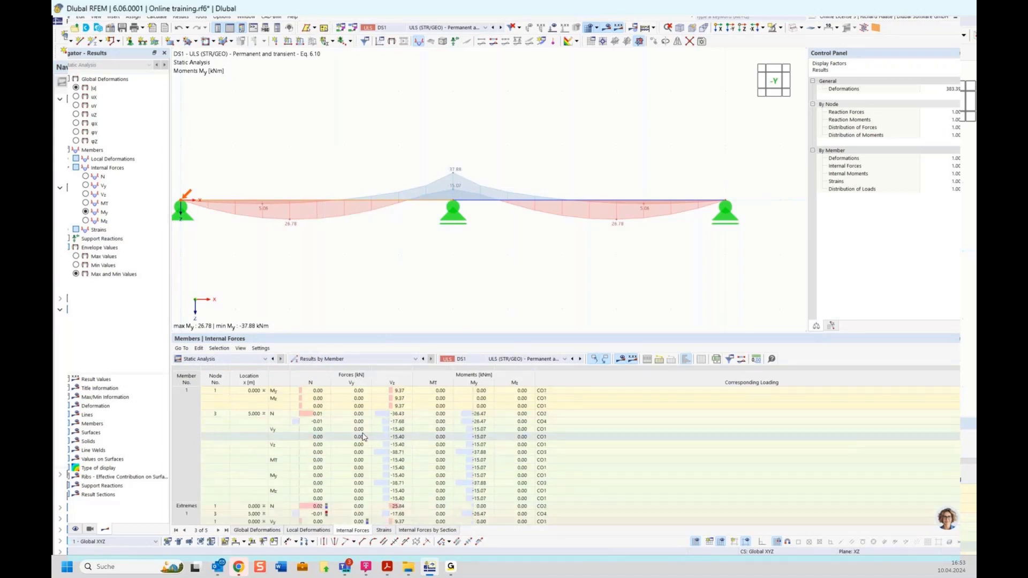
scroll(392, 429, up, 3)
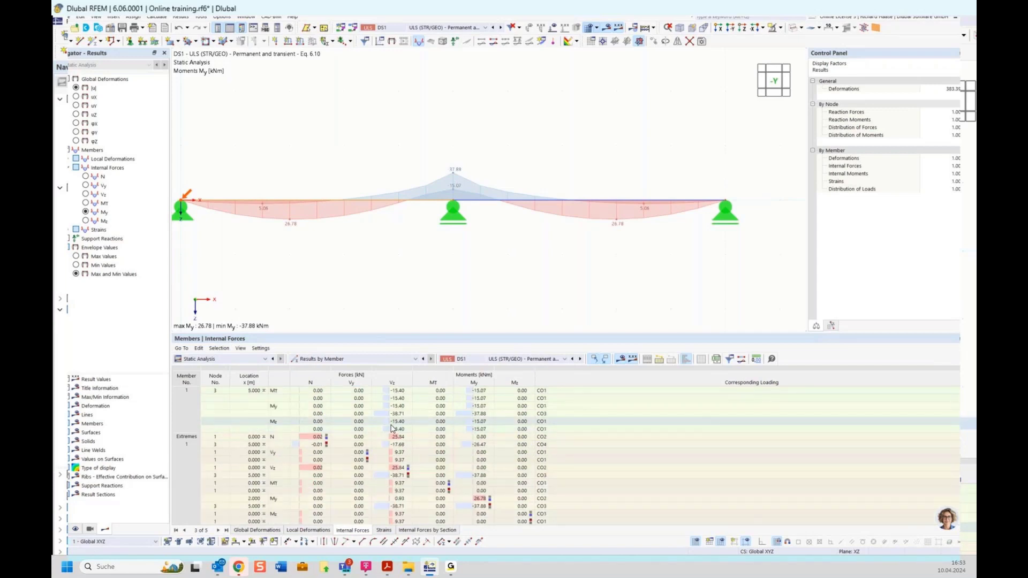
click(175, 437)
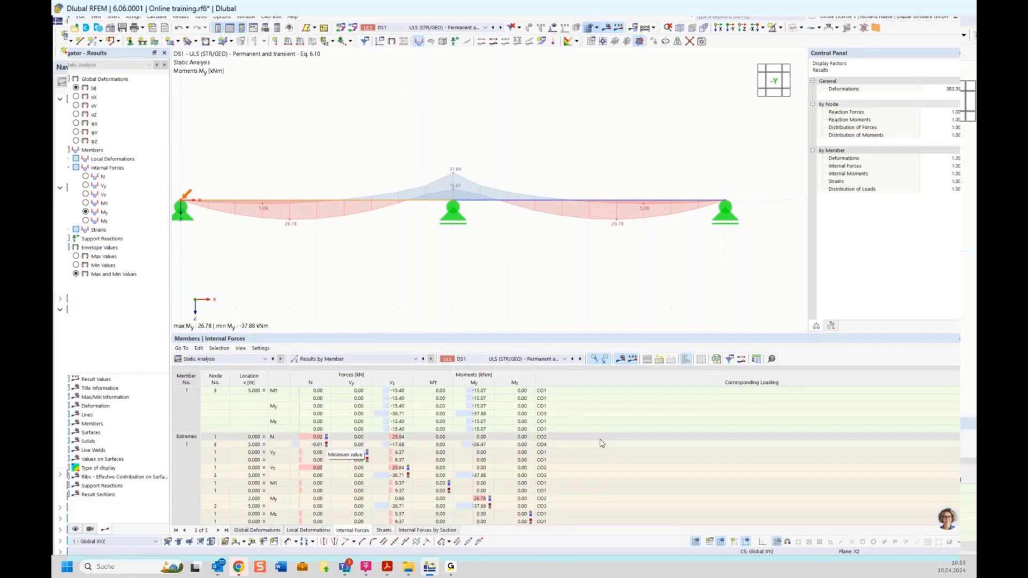
scroll(603, 444, down, 1)
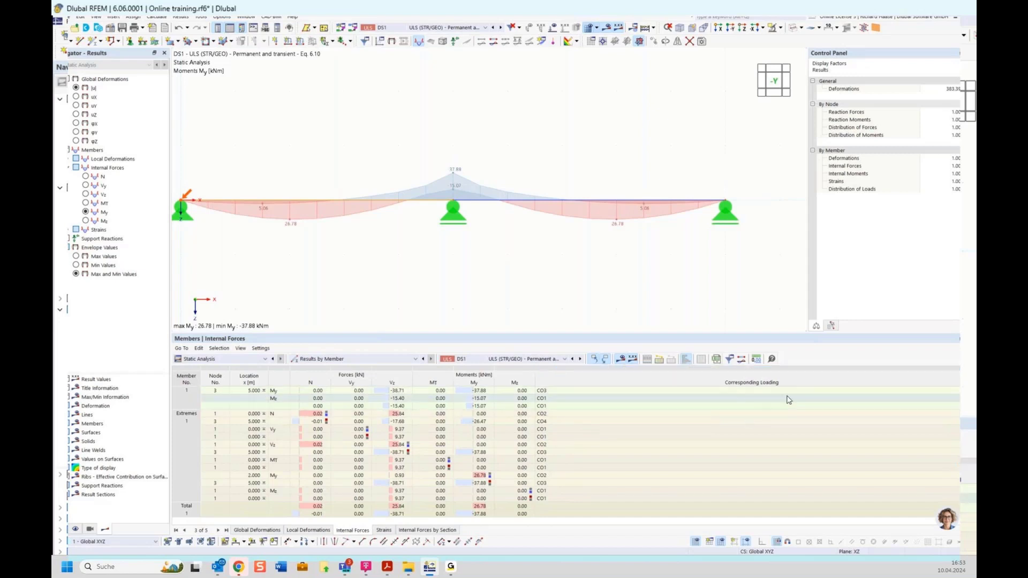
click(539, 484)
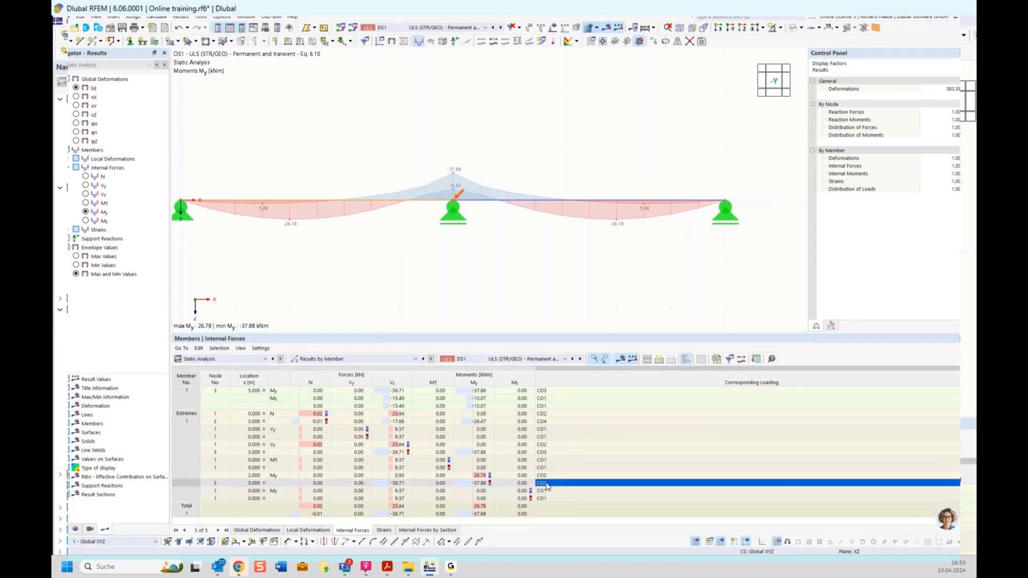
click(479, 484)
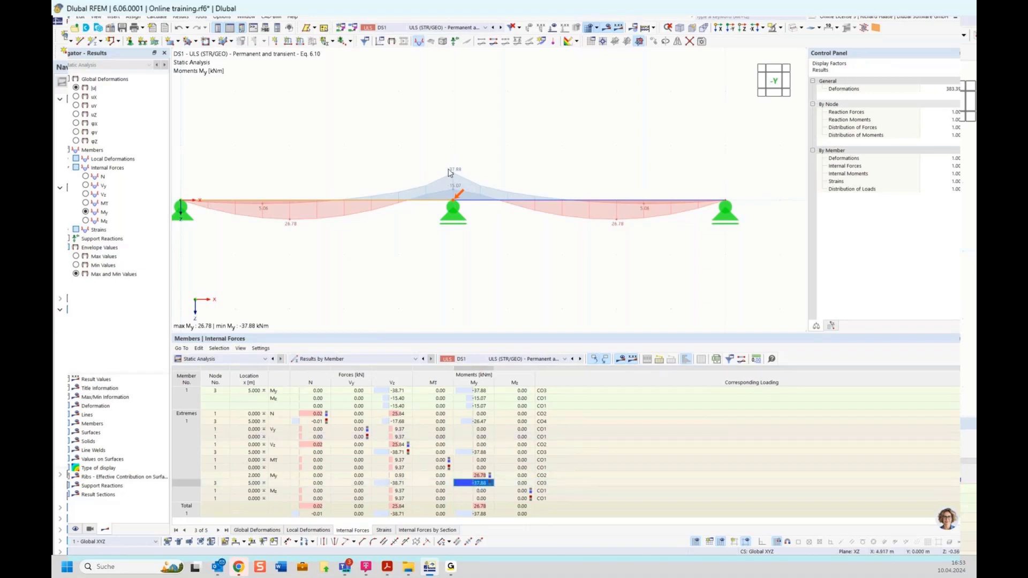
Show the My results of load combination CO3 together with its loads and inspect the member loads
click(449, 28)
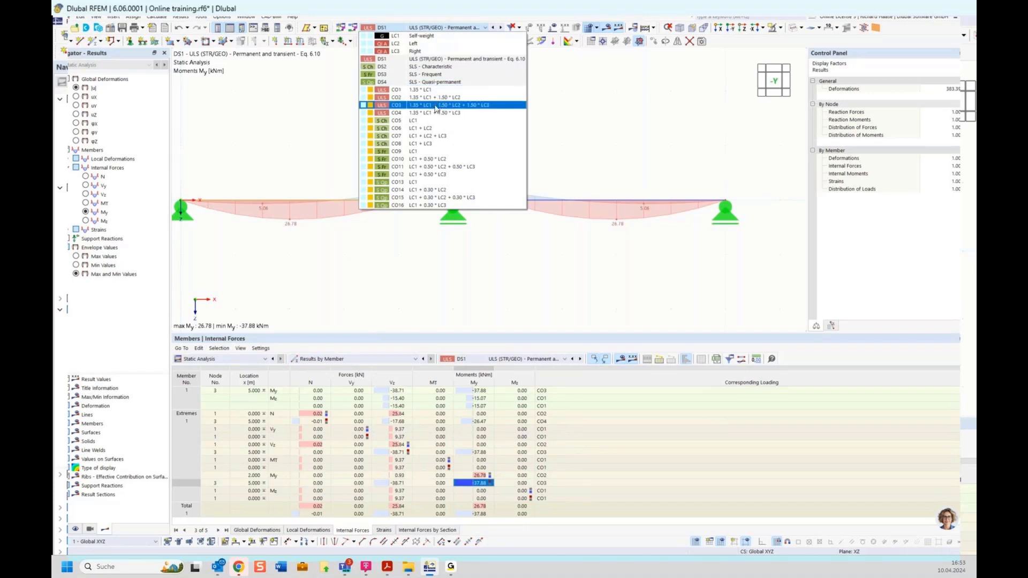
key(Escape)
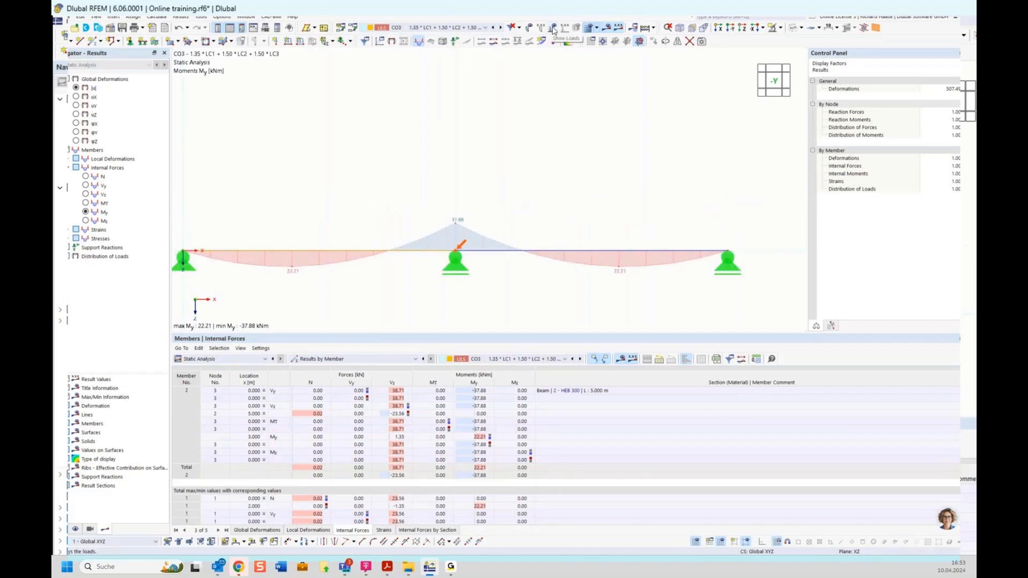
click(553, 28)
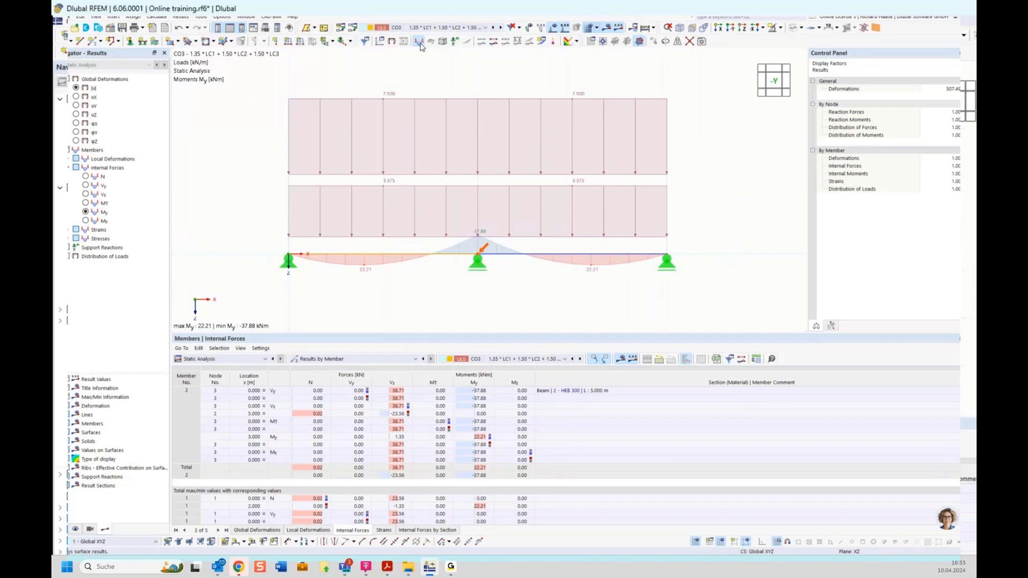
mouse_move(397, 185)
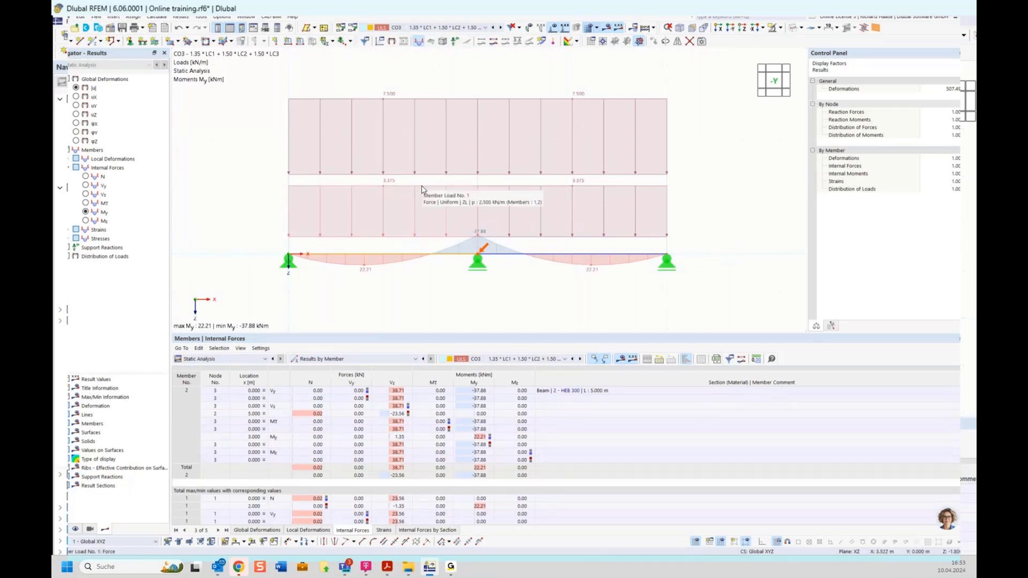
mouse_move(418, 102)
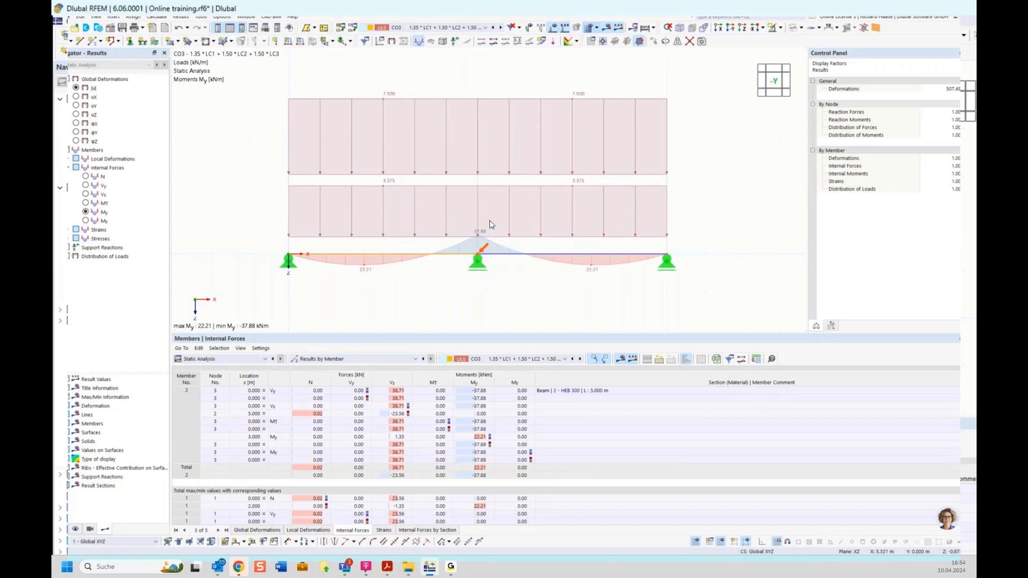
Return to the DS1 results and locate the load combination governing the maximum My of member 1
click(442, 28)
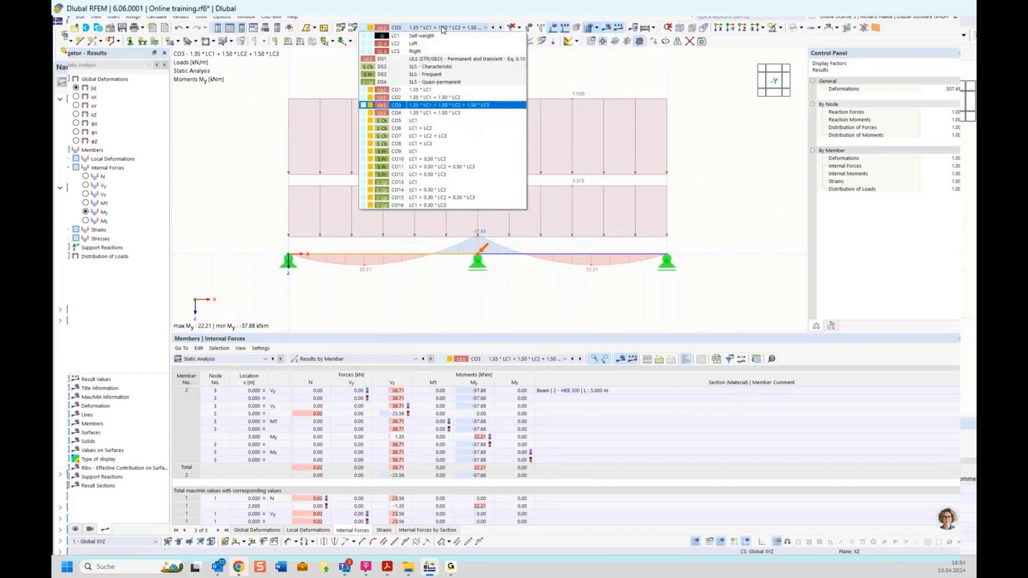
click(443, 58)
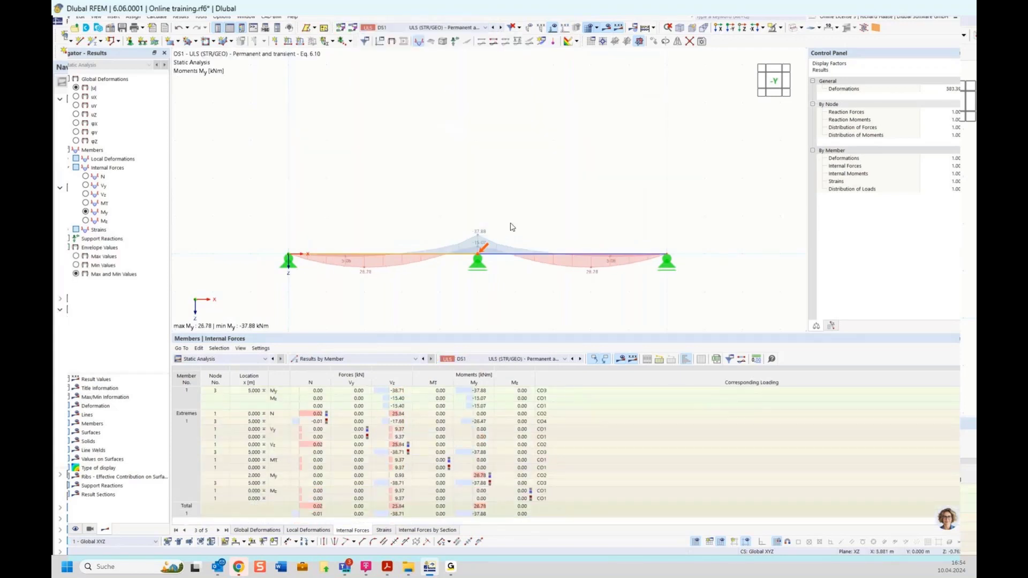
scroll(362, 279, up, 2)
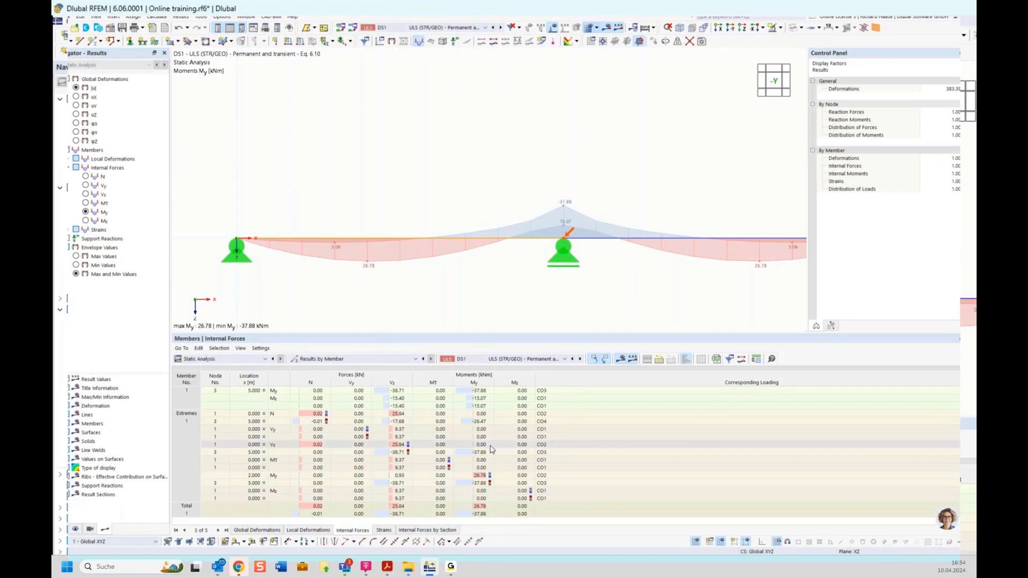
click(549, 479)
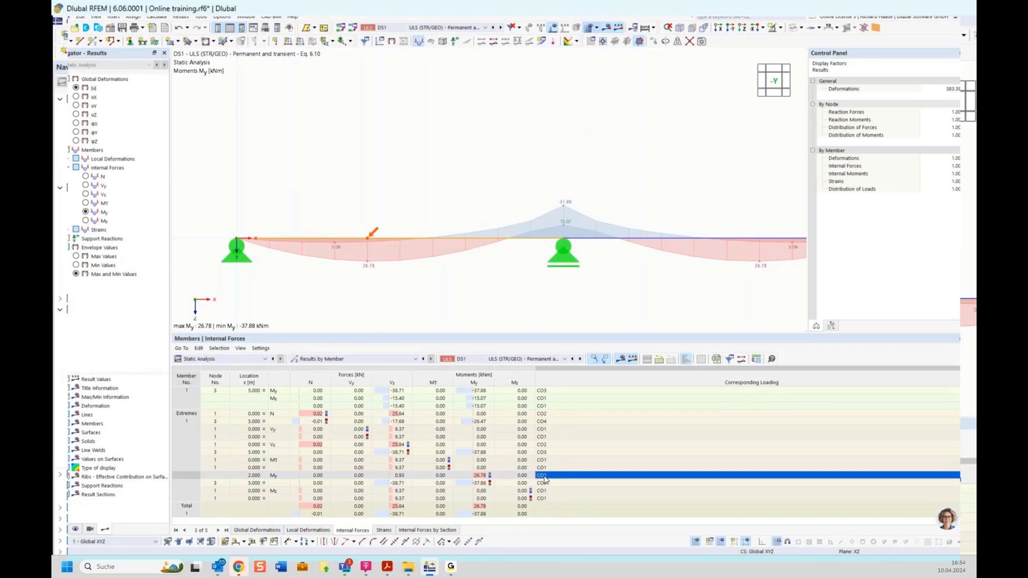
click(423, 28)
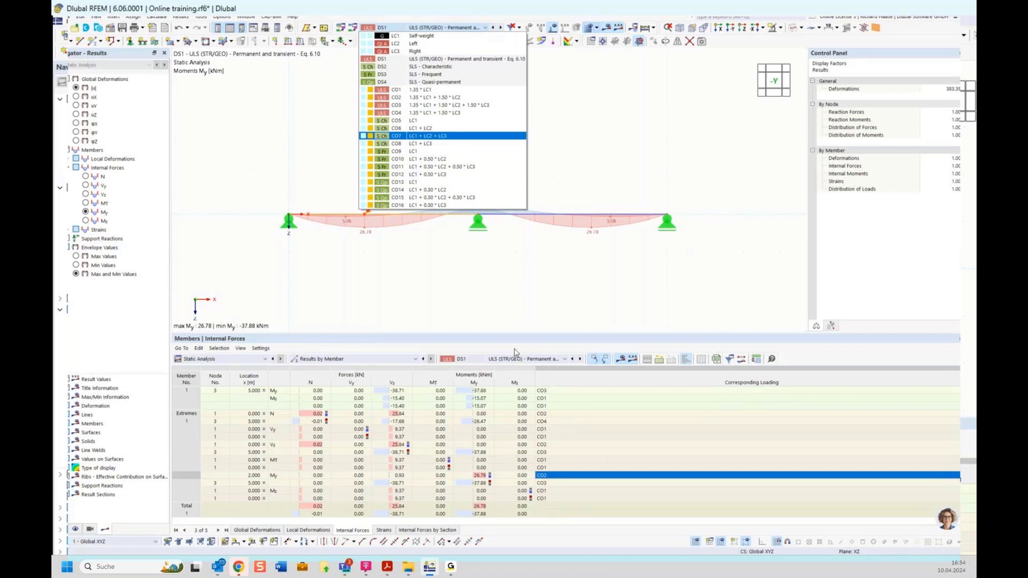
click(445, 272)
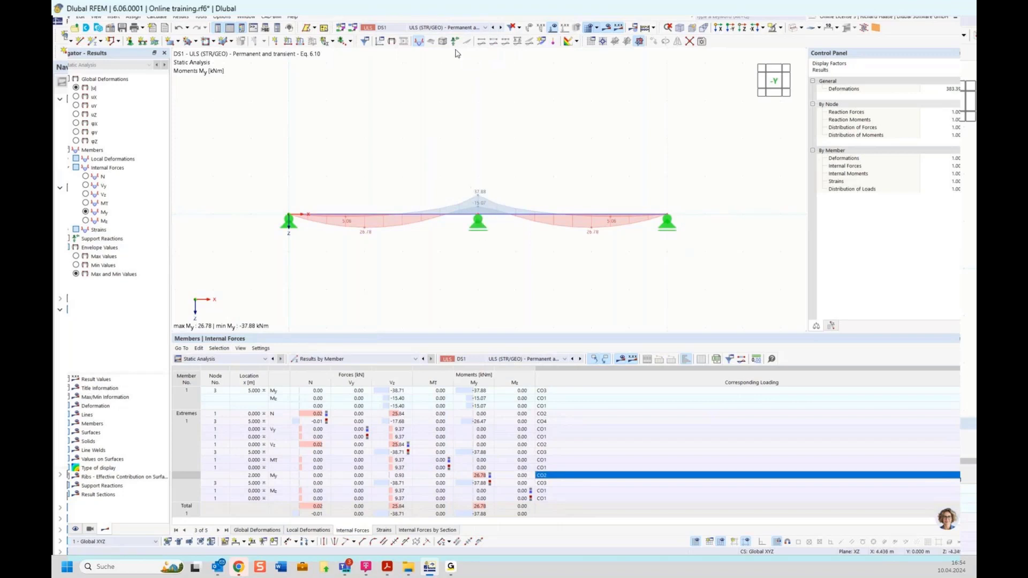
Replace the member moment diagrams with the support reaction forces for design situation DS1
click(420, 43)
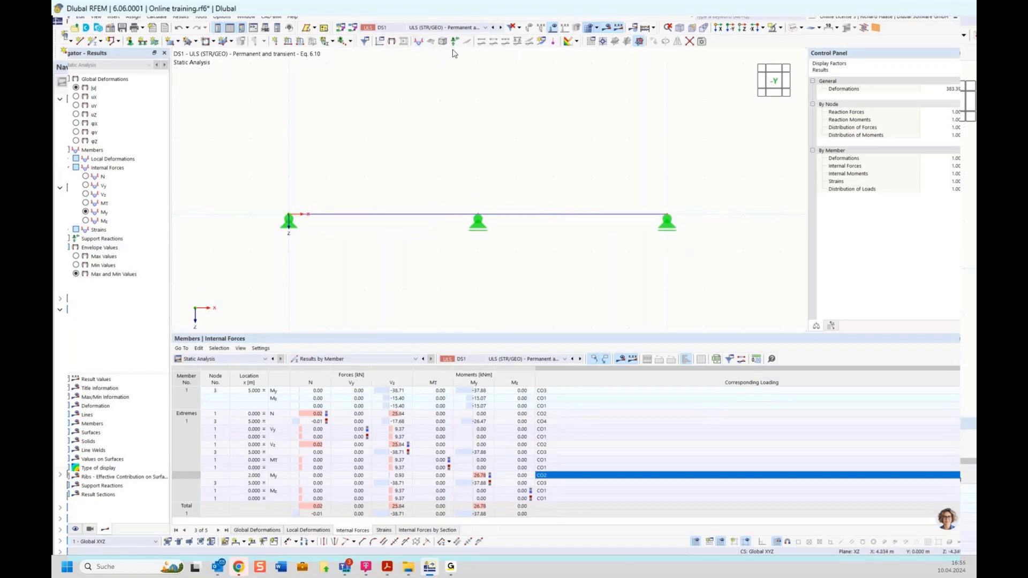
click(455, 43)
middle_drag(536, 287, 500, 172)
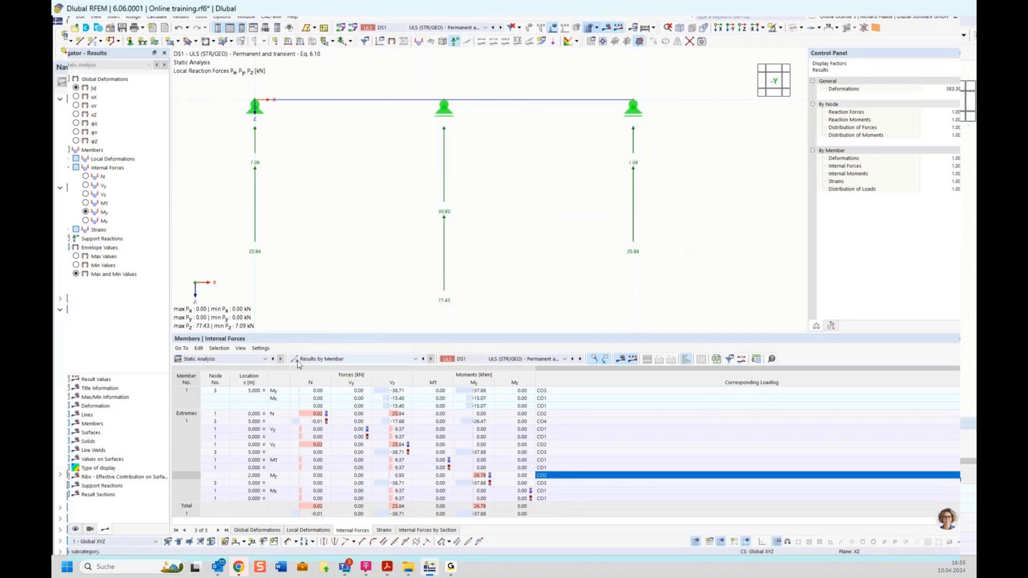
Switch the results table from member results to the nodal support forces for design situation DS1
click(336, 360)
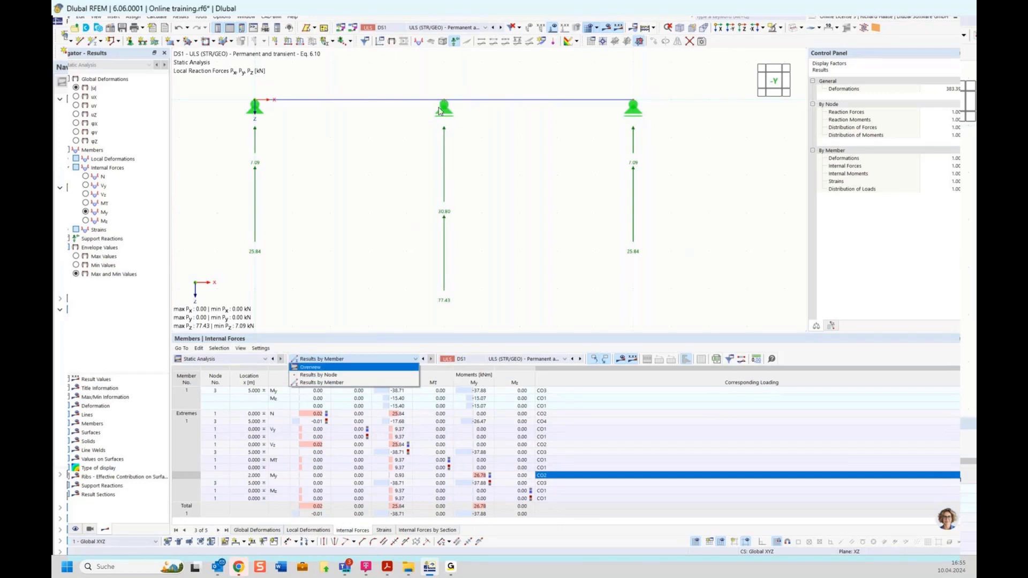
click(319, 376)
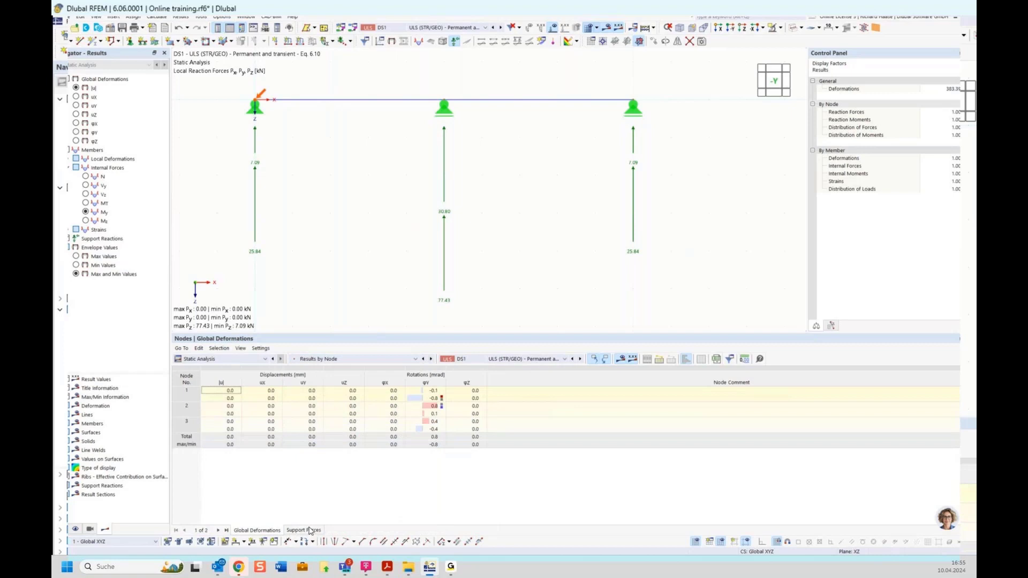
click(303, 531)
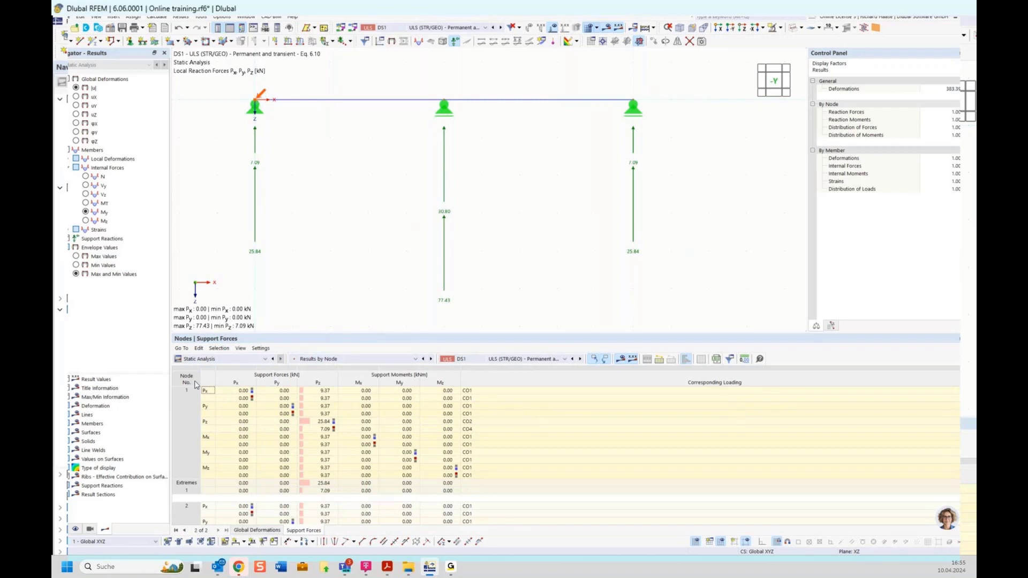
Examine the support forces of node 3 at the middle support and locate the maximum Pz with its corresponding load combination
click(444, 105)
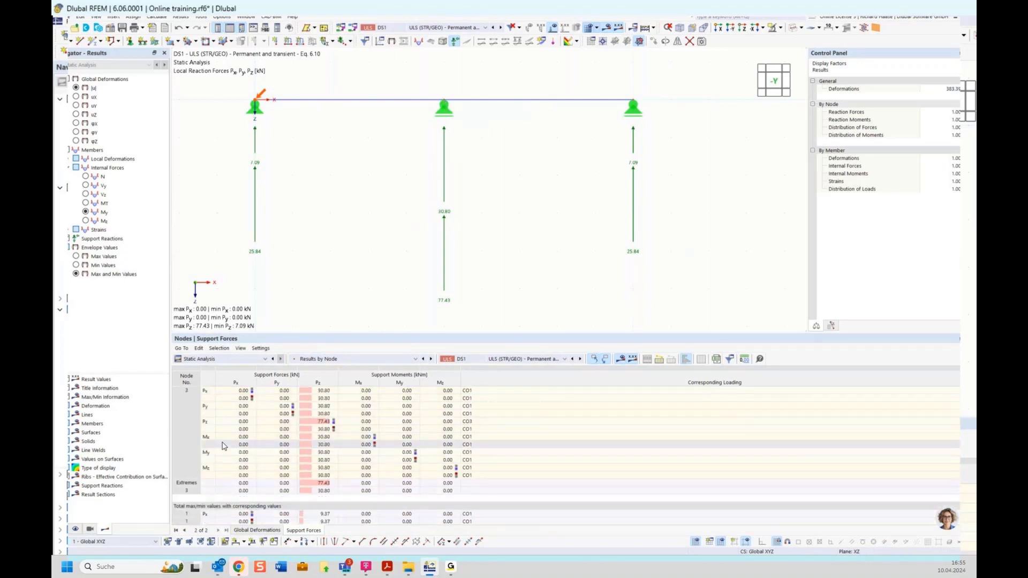
scroll(188, 443, down, 2)
scroll(188, 443, down, 1)
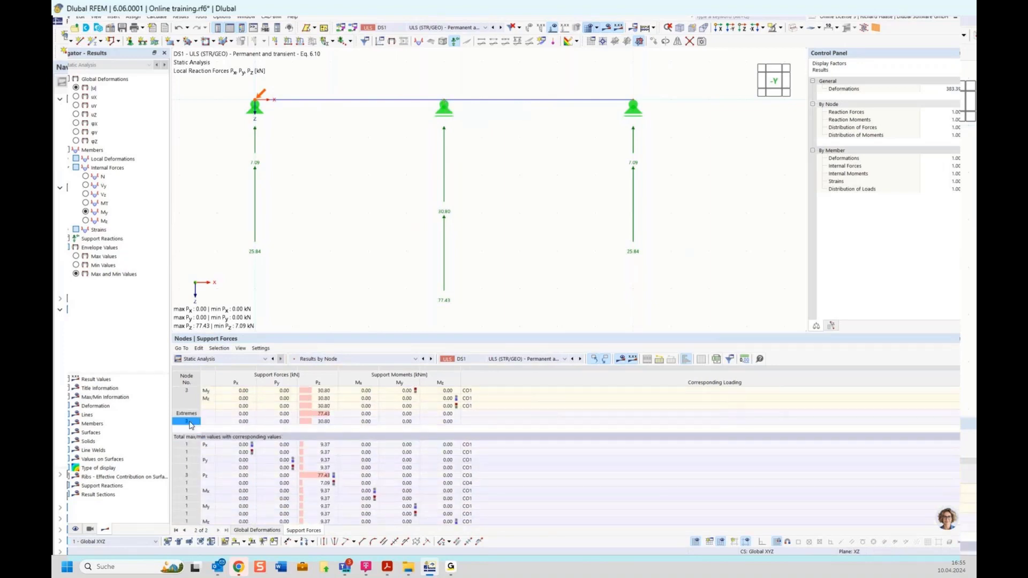
scroll(349, 410, up, 1)
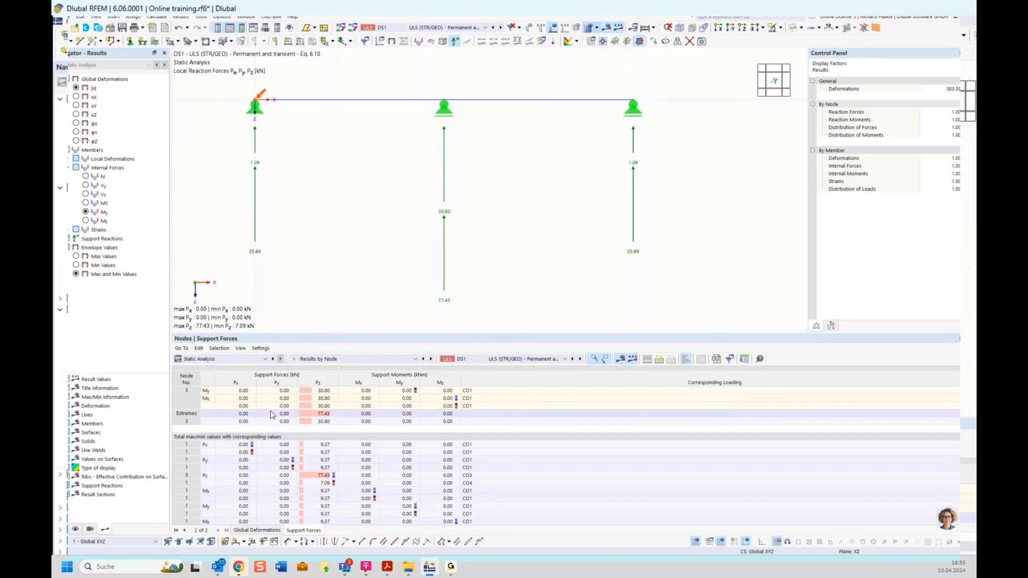
scroll(343, 408, up, 3)
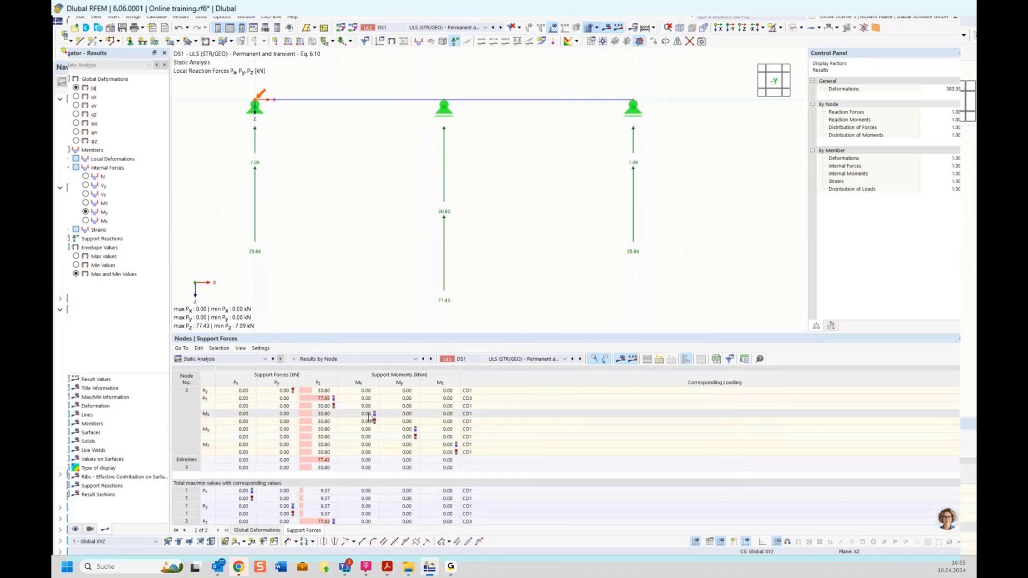
click(328, 400)
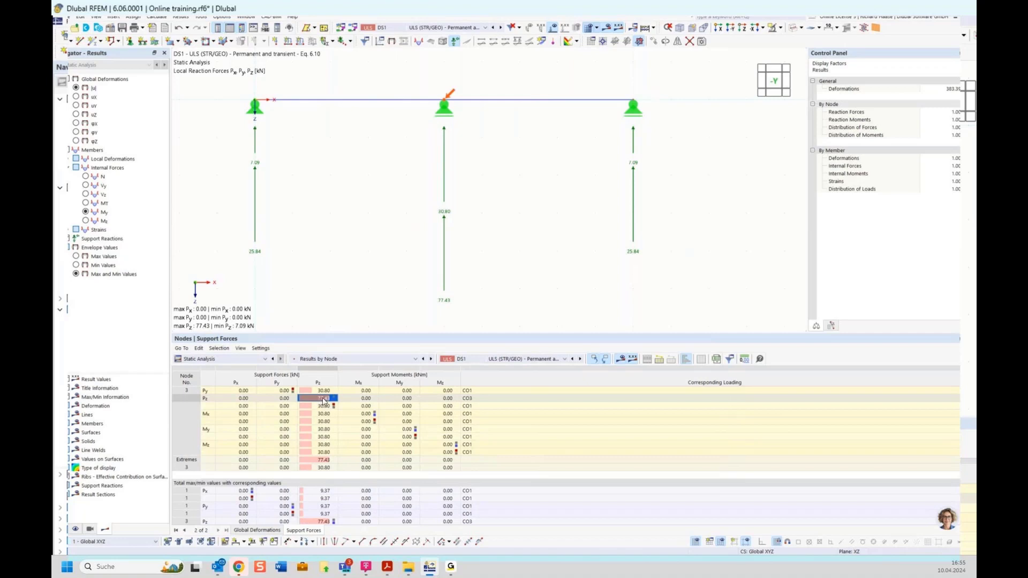
Examine the load combination that governs the middle support's maximum Pz force and its definition among the loading entries
click(474, 399)
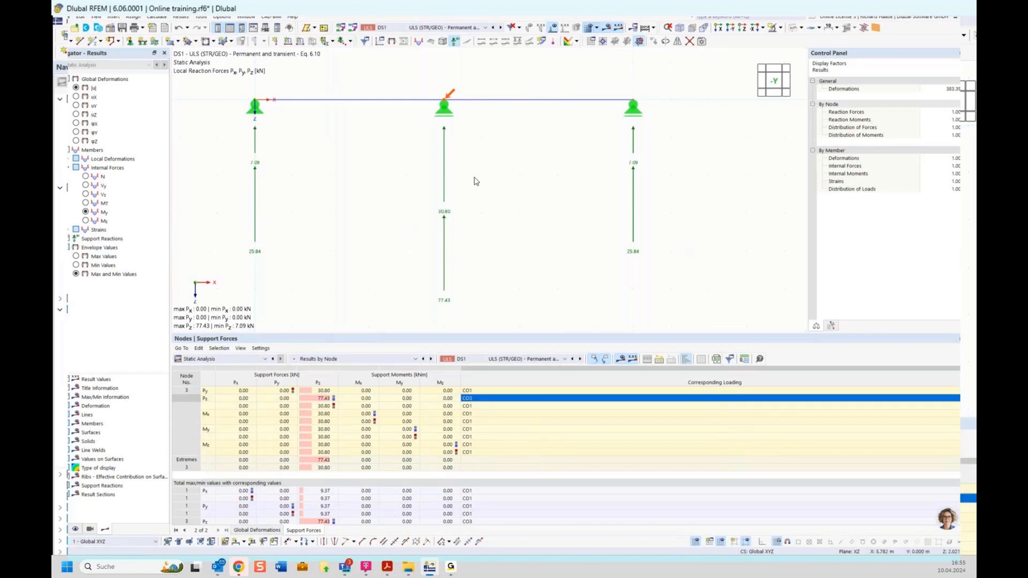
scroll(491, 178, down, 1)
middle_drag(519, 166, 504, 227)
click(455, 29)
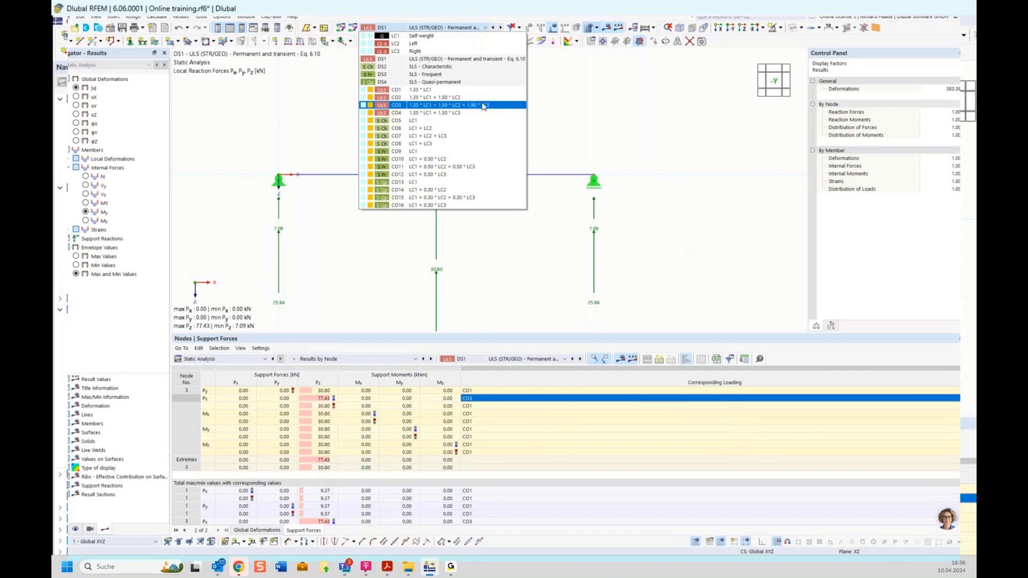
click(561, 108)
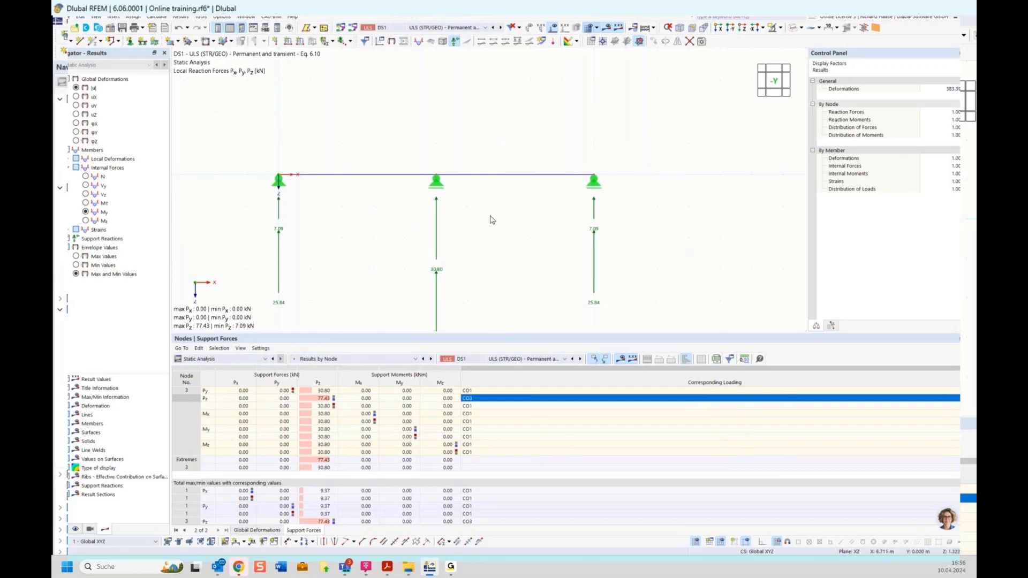
scroll(501, 225, down, 3)
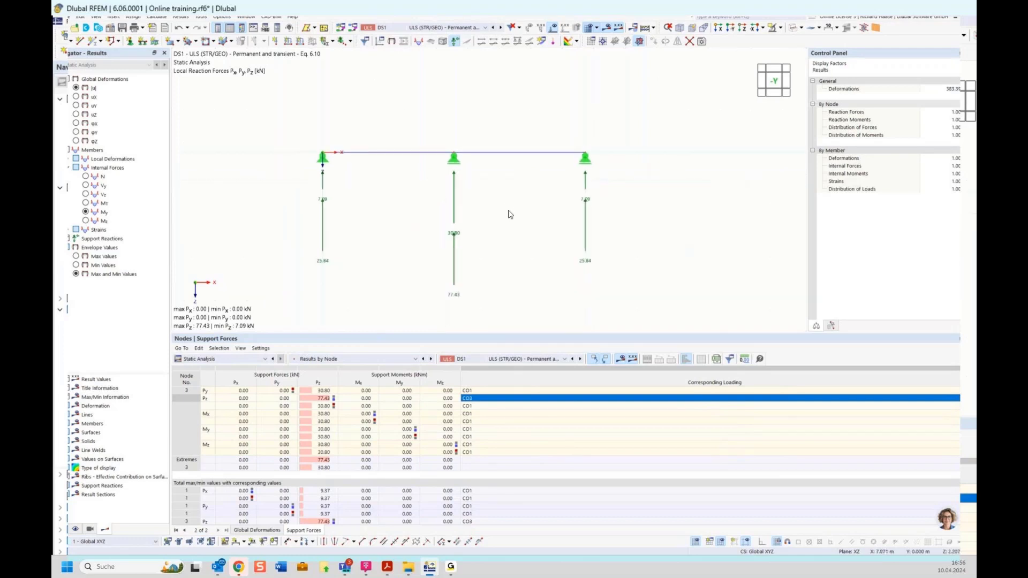
Switch to the presentation slides PDF and go to the slide for the Gerber beam / hinged beam example
mouse_move(388, 568)
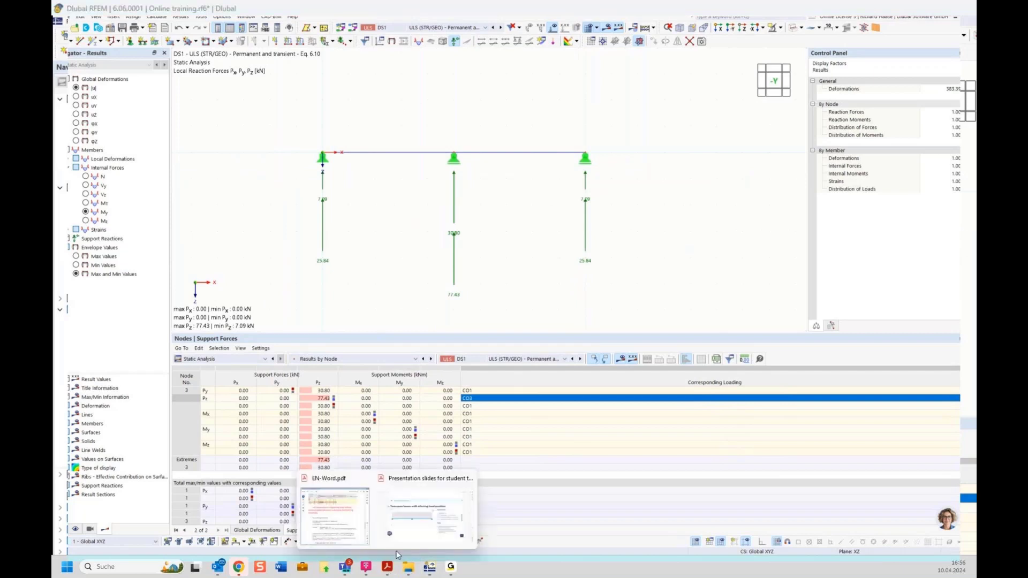
mouse_move(418, 517)
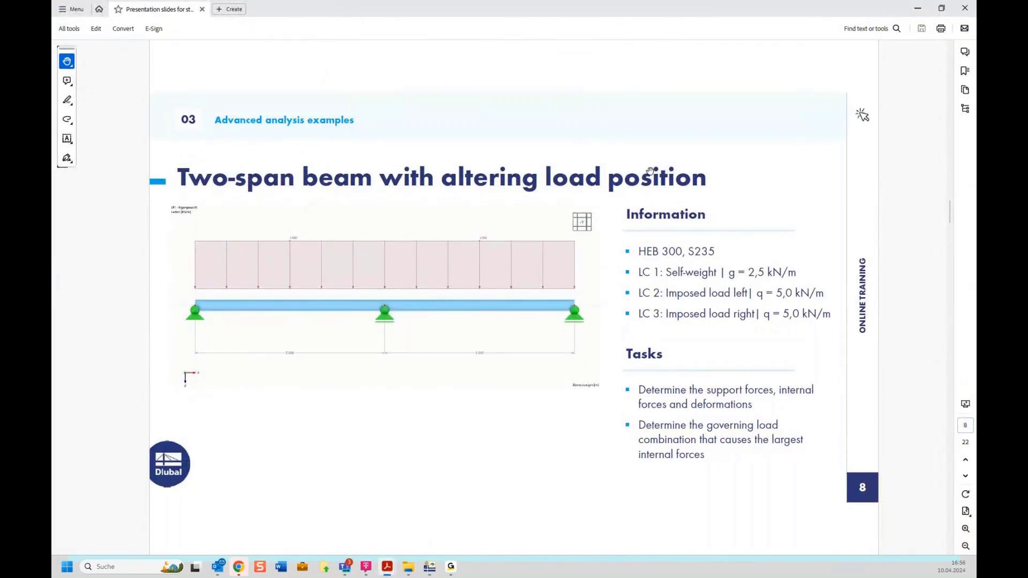
scroll(650, 171, down, 1)
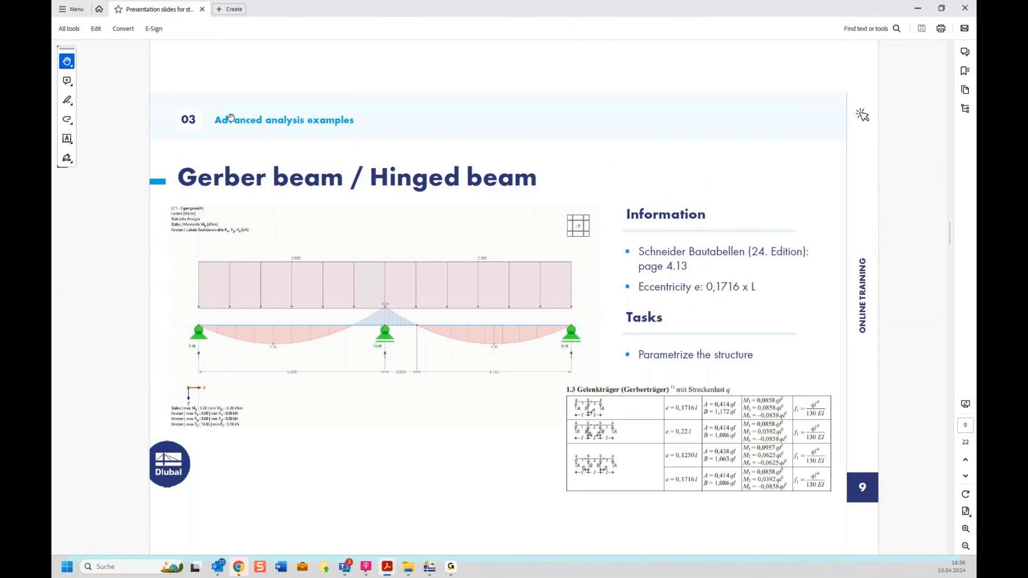
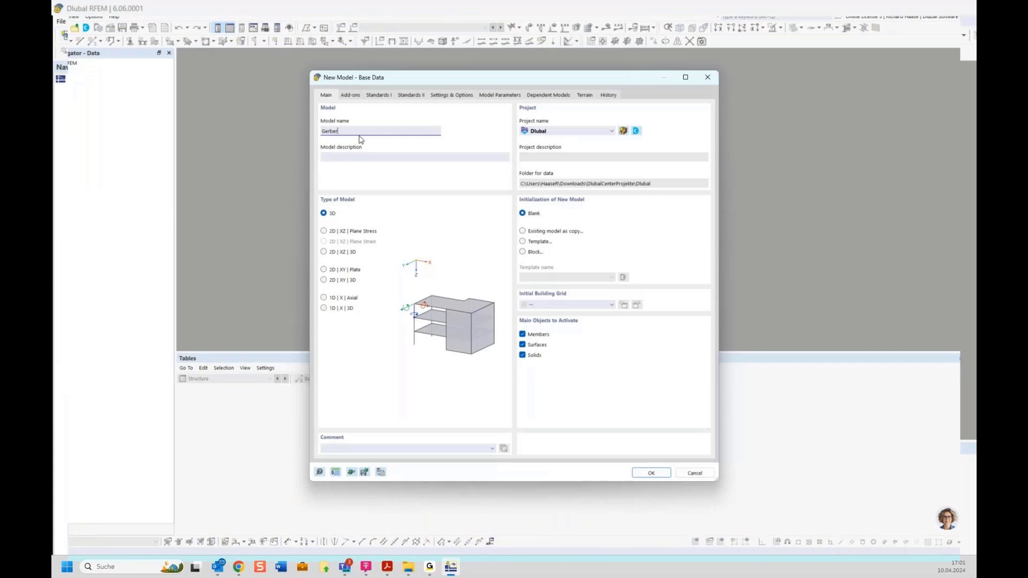
Create the Gerber model as type 2D | XZ | Plane Stress and view its work plane from the -Y direction
click(340, 232)
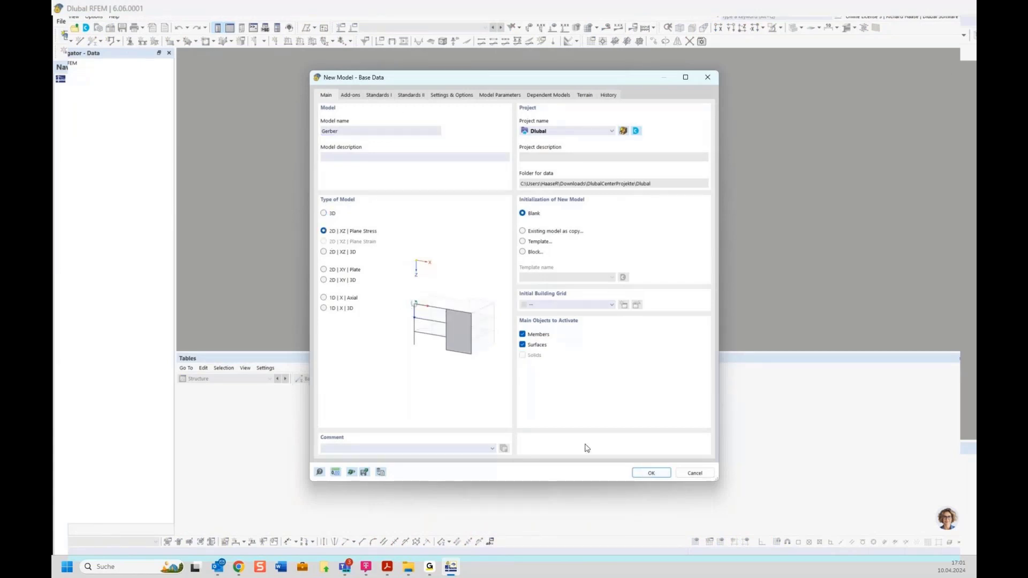
click(650, 474)
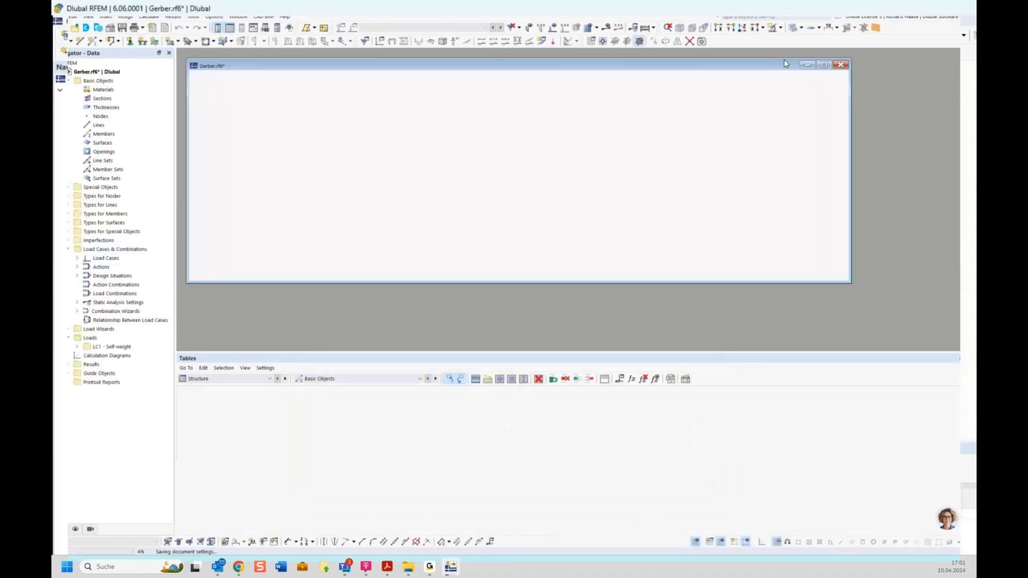
click(945, 90)
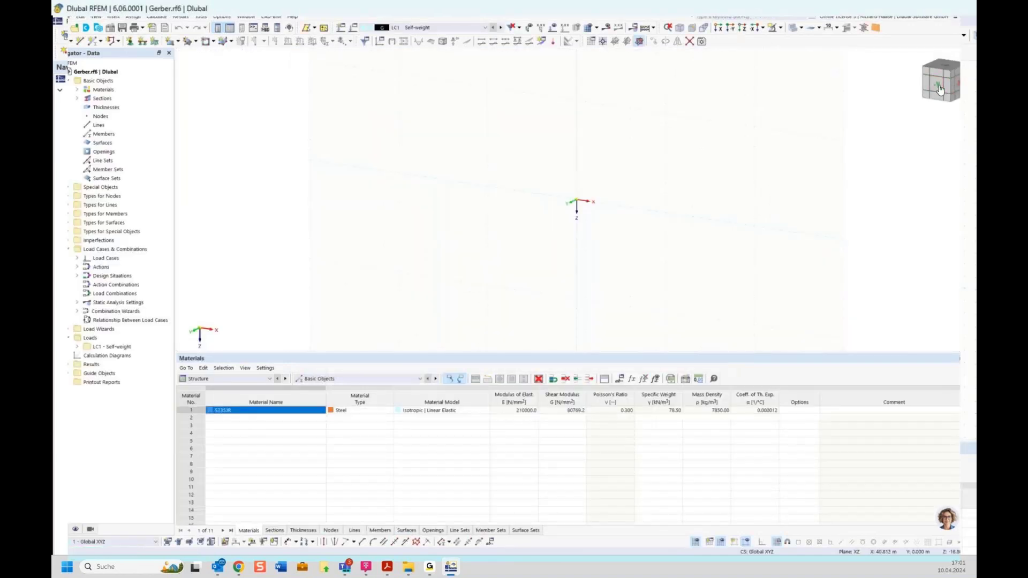
Draw a single beam member from the origin to X = 10 m, Z = 0 m
click(97, 42)
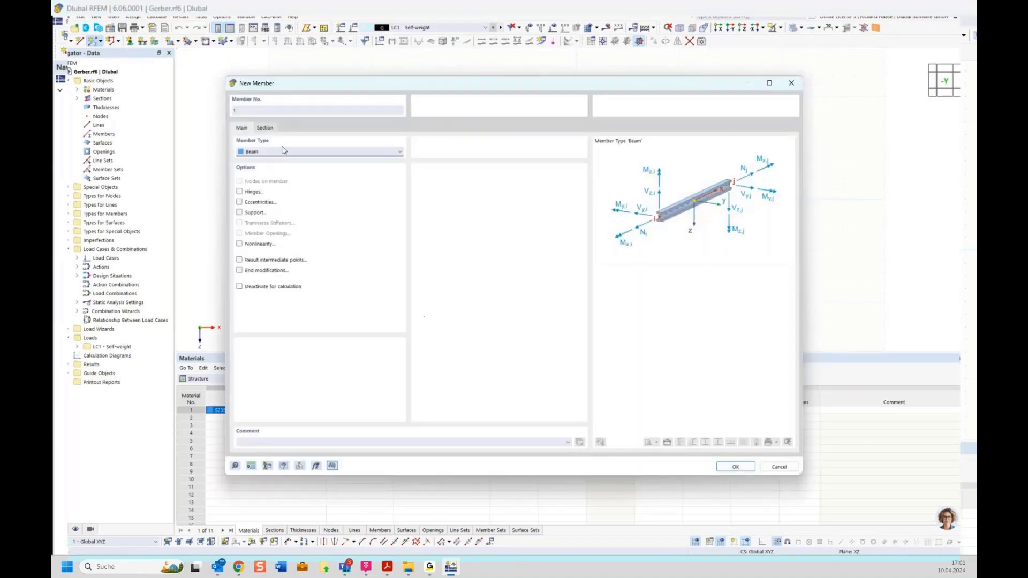
click(742, 466)
click(576, 199)
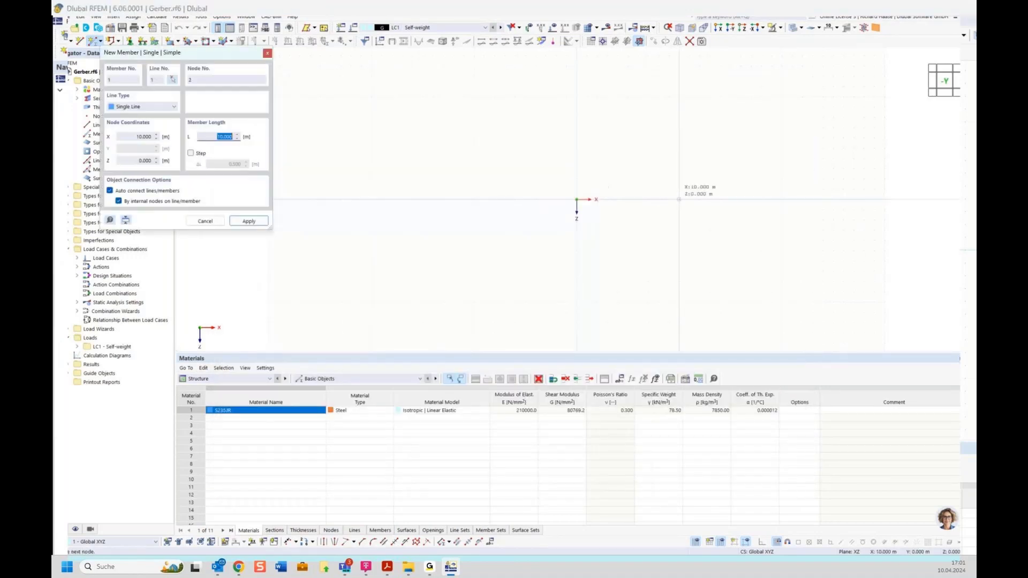
click(679, 199)
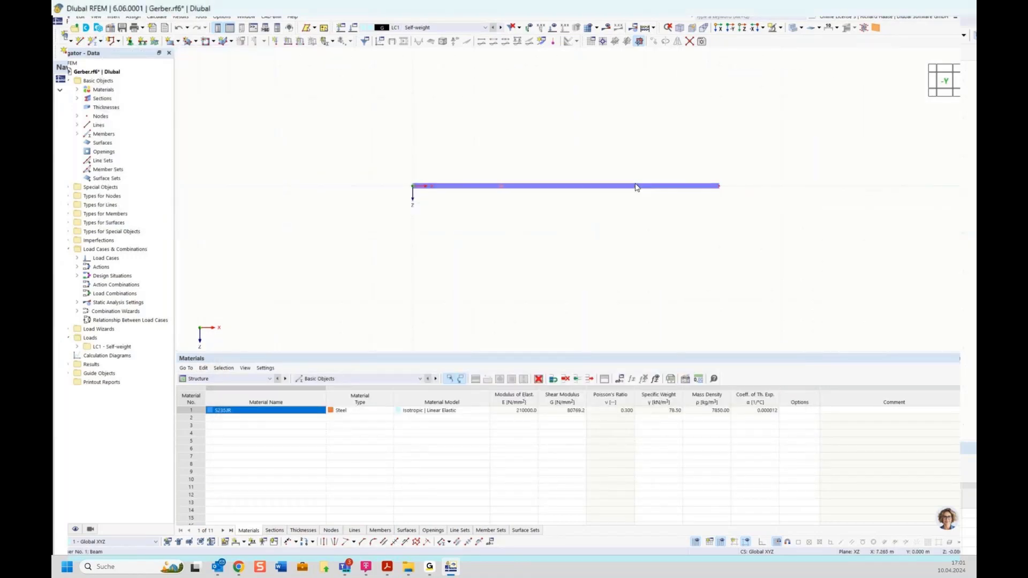
Divide the 10 m beam member by distance at its midpoint into two 5 m members
right_click(636, 186)
mouse_move(813, 213)
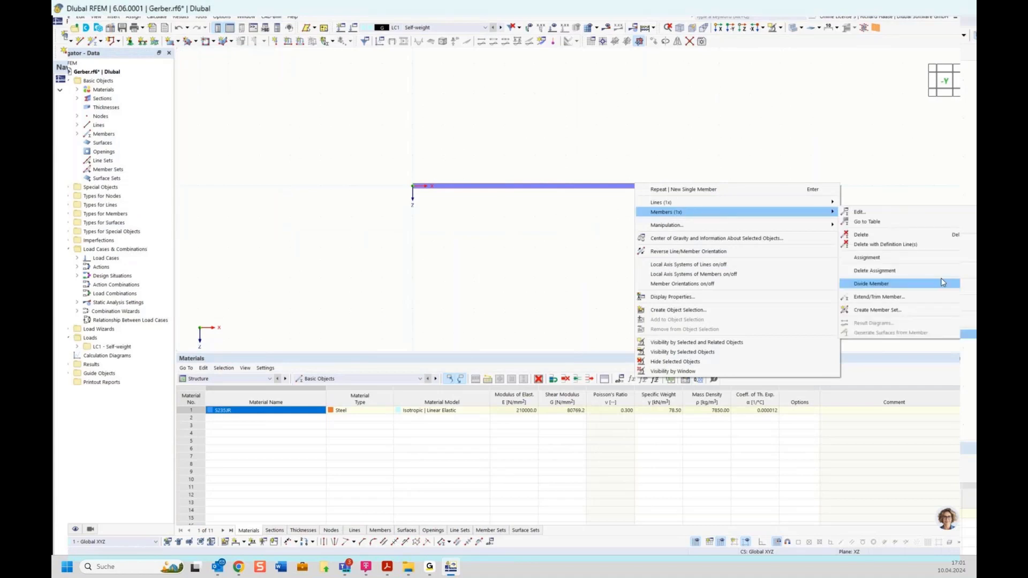
mouse_move(888, 287)
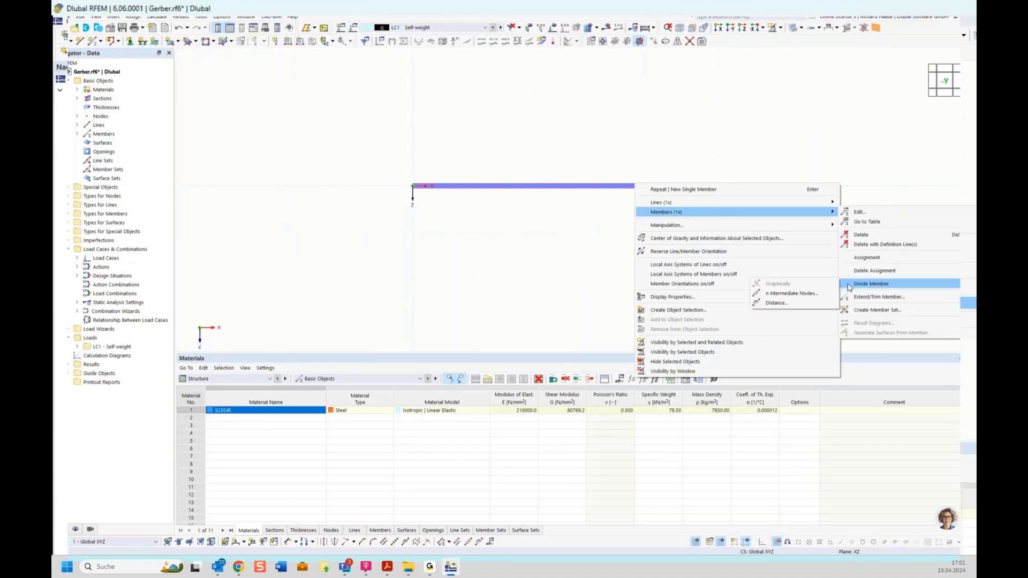
click(798, 300)
click(607, 432)
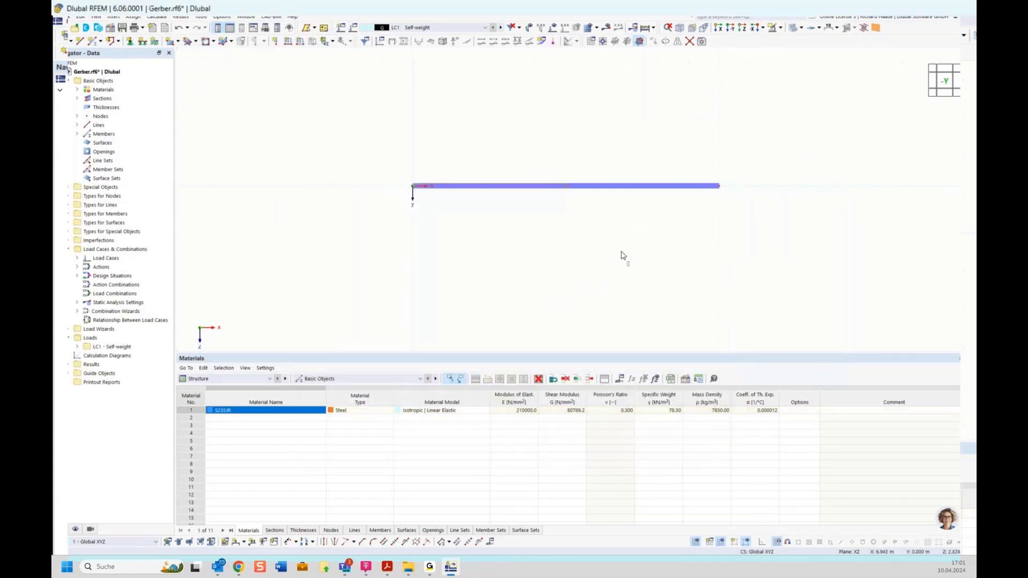
Divide the second 5 m member by distance, placing a node a short way from the beam's middle node
right_click(602, 188)
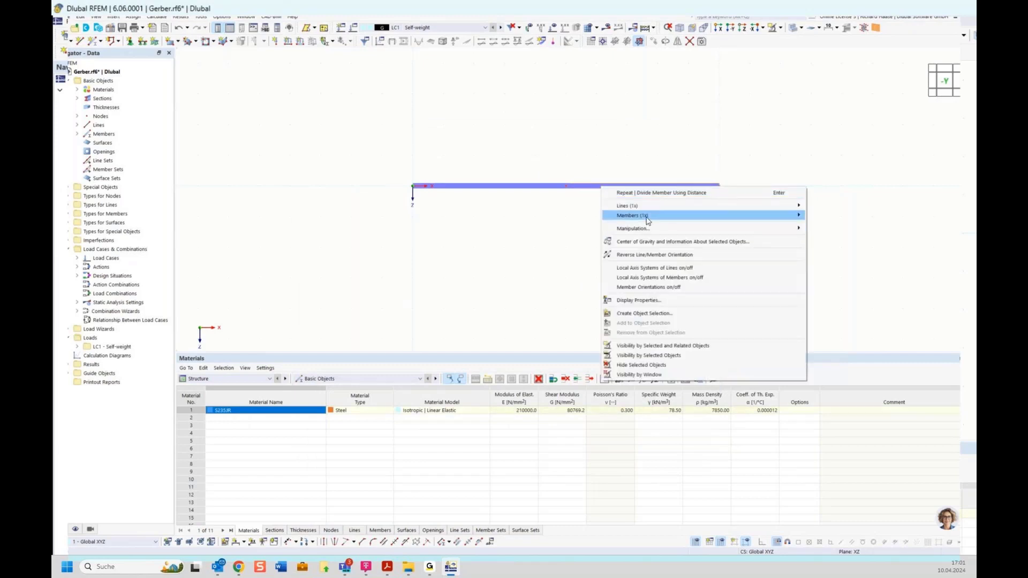
mouse_move(648, 219)
mouse_move(858, 291)
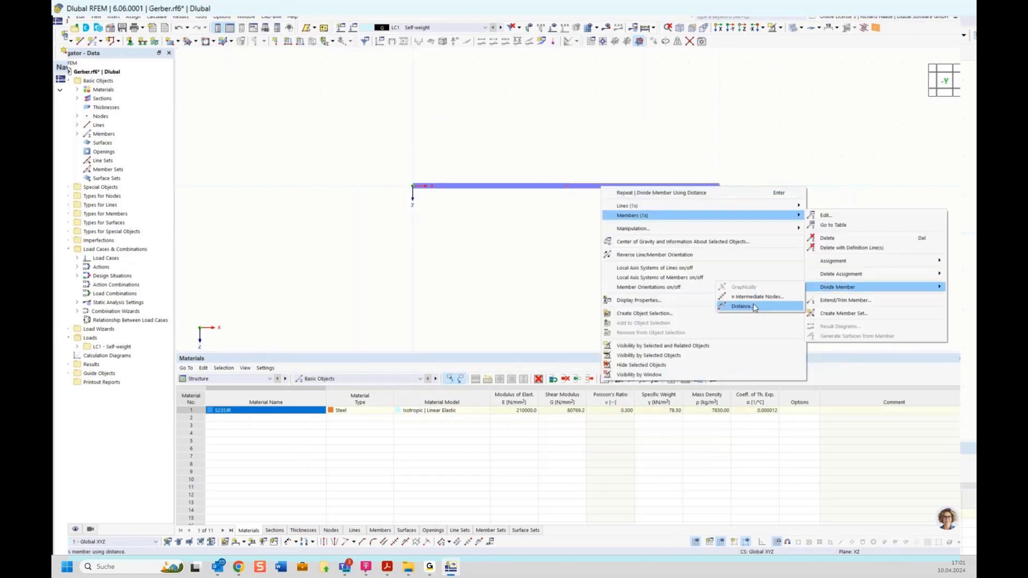
click(771, 306)
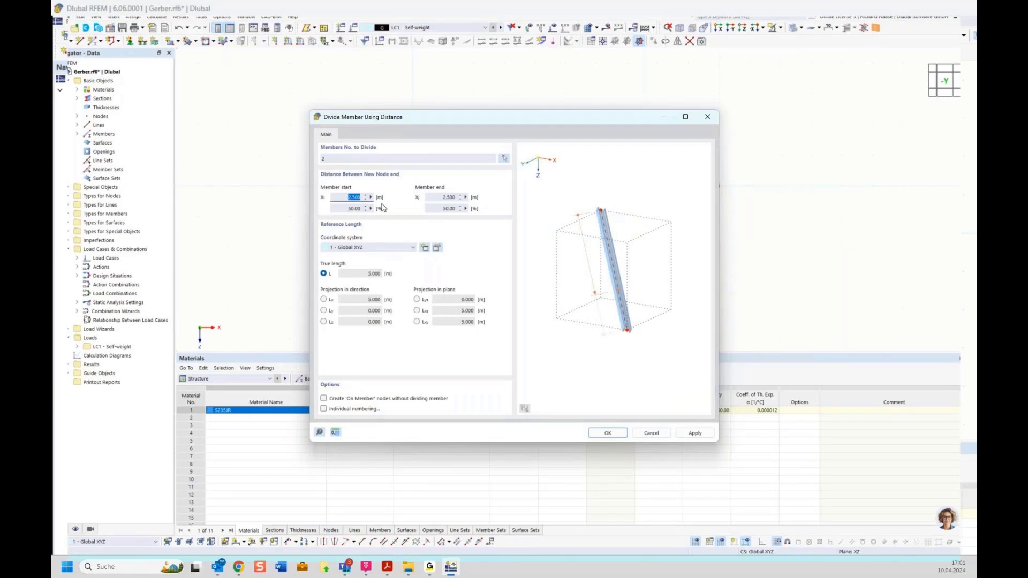
key(Return)
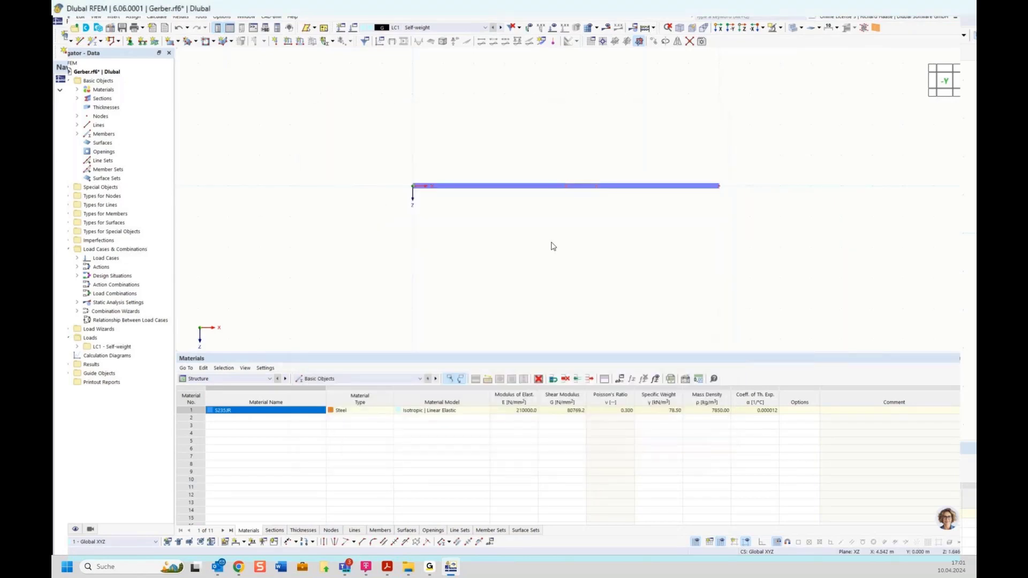
Assign a Hinged nodal support to node 1 at the beam's start
click(131, 42)
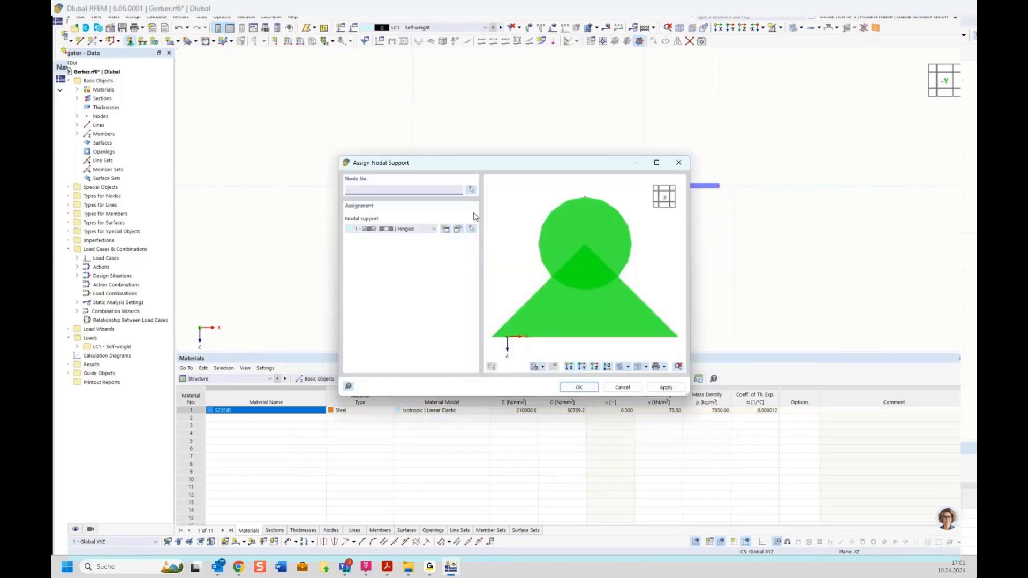
click(583, 385)
drag(395, 160, 455, 225)
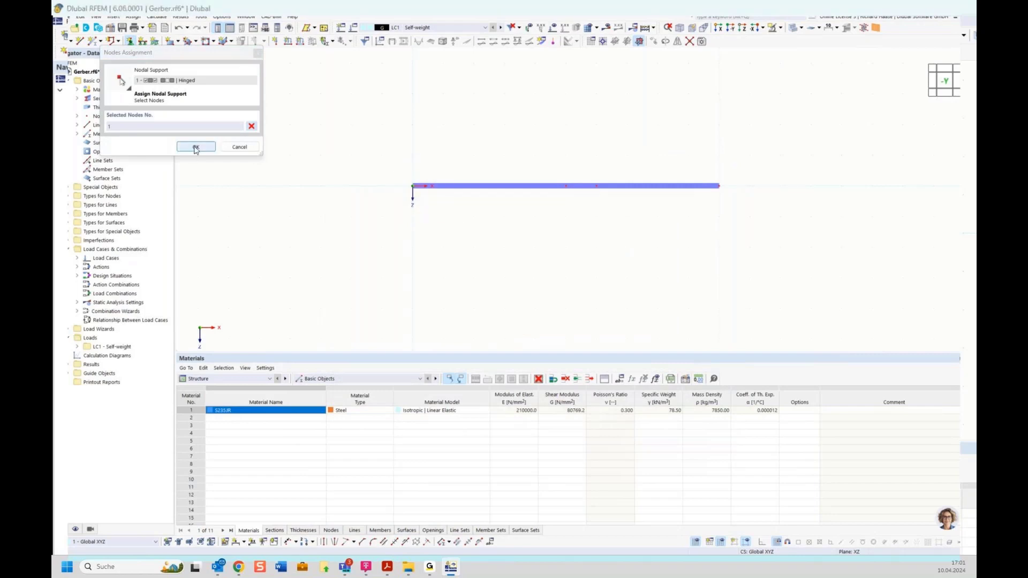
click(196, 147)
click(579, 387)
Assign a Roller nodal support to nodes 2 and 3, the beam's far end and its middle node
click(135, 42)
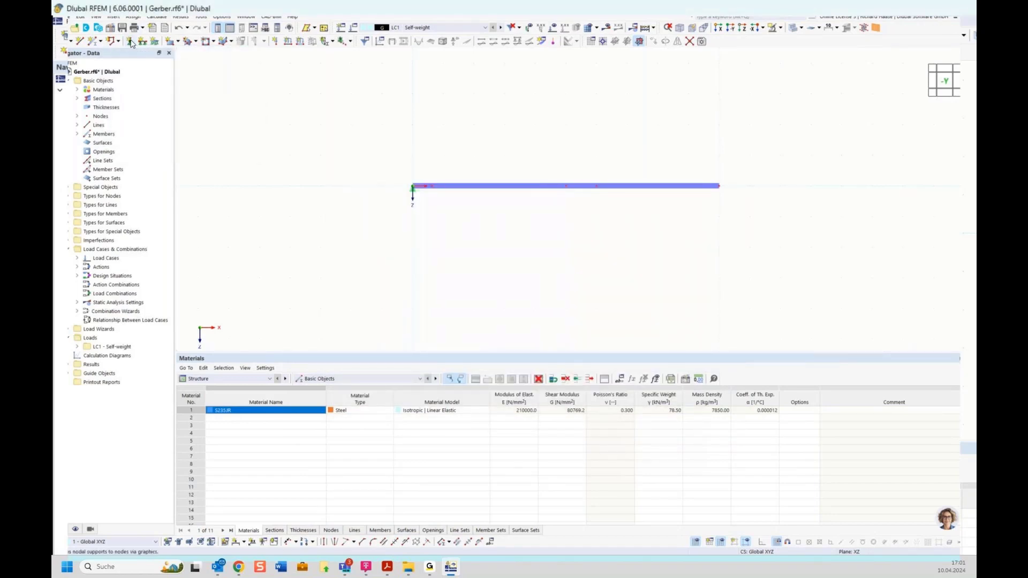
click(423, 229)
click(405, 260)
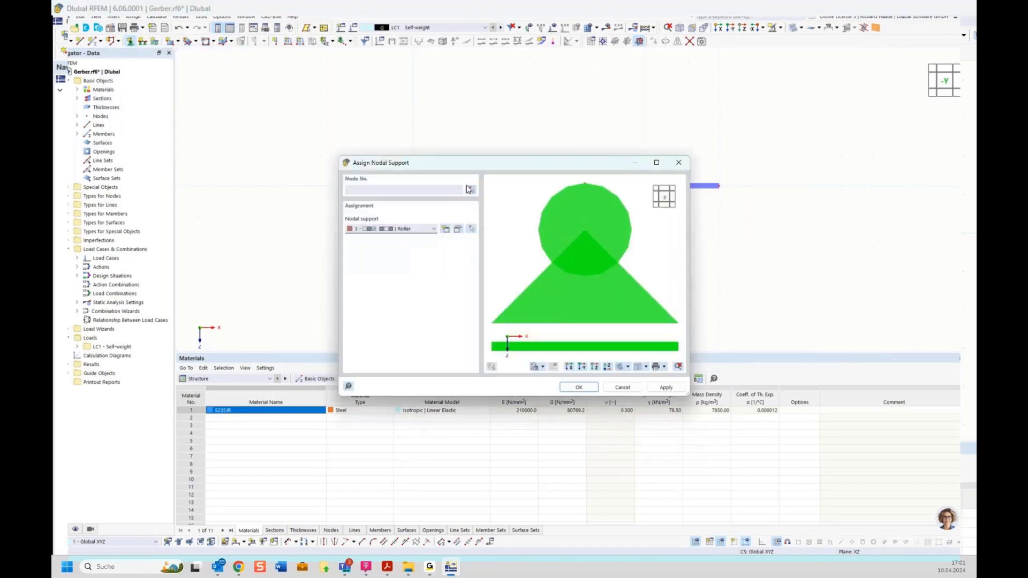
click(579, 387)
click(566, 187)
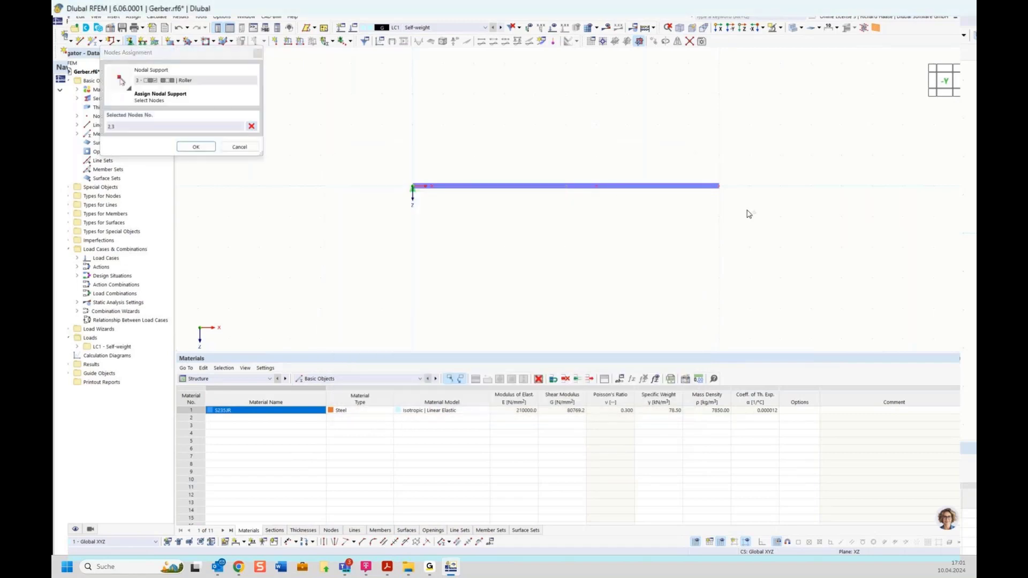
click(196, 147)
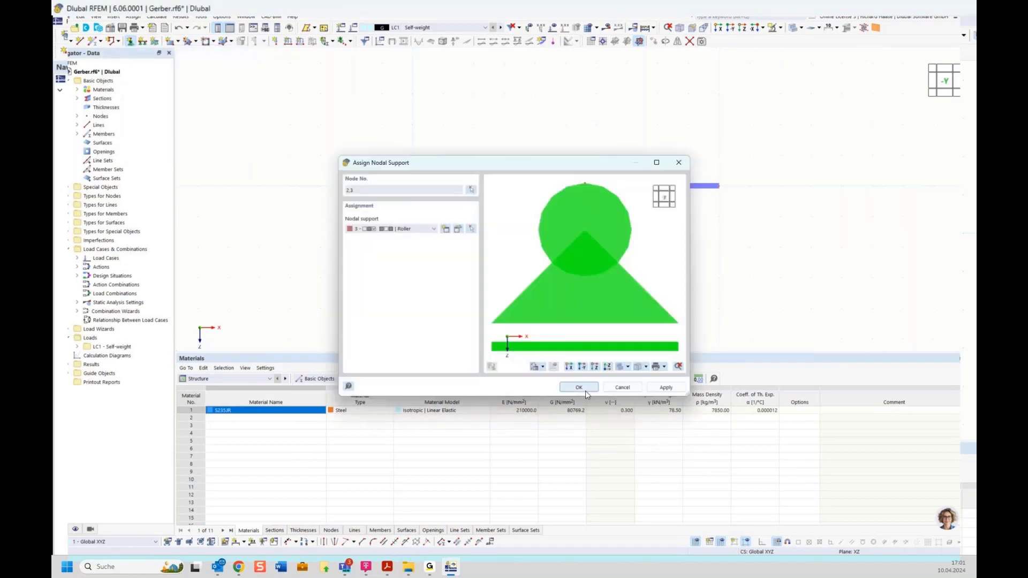
click(586, 390)
Enlarge the display size of the nodal support symbols in the model view
right_click(567, 191)
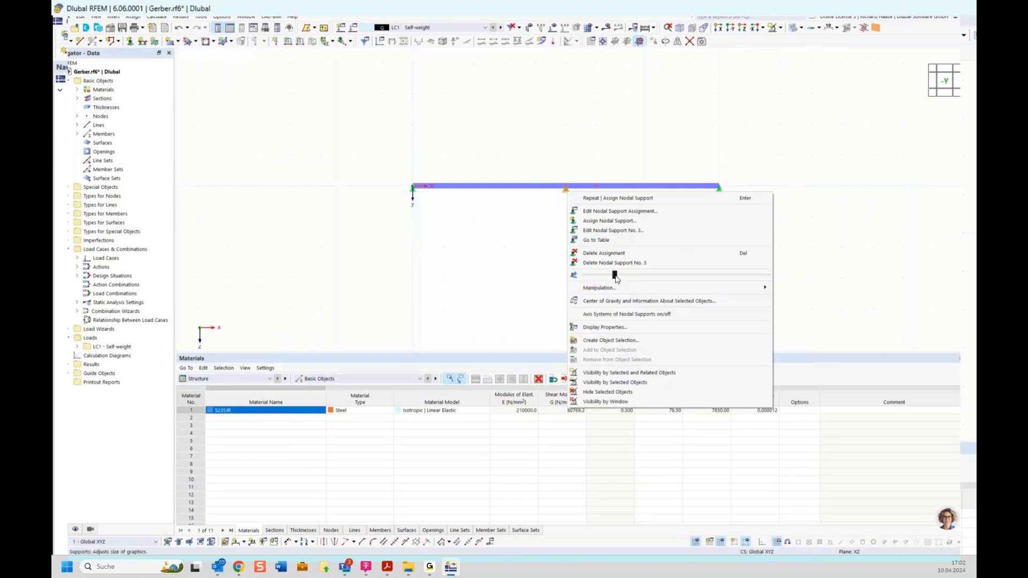
click(831, 159)
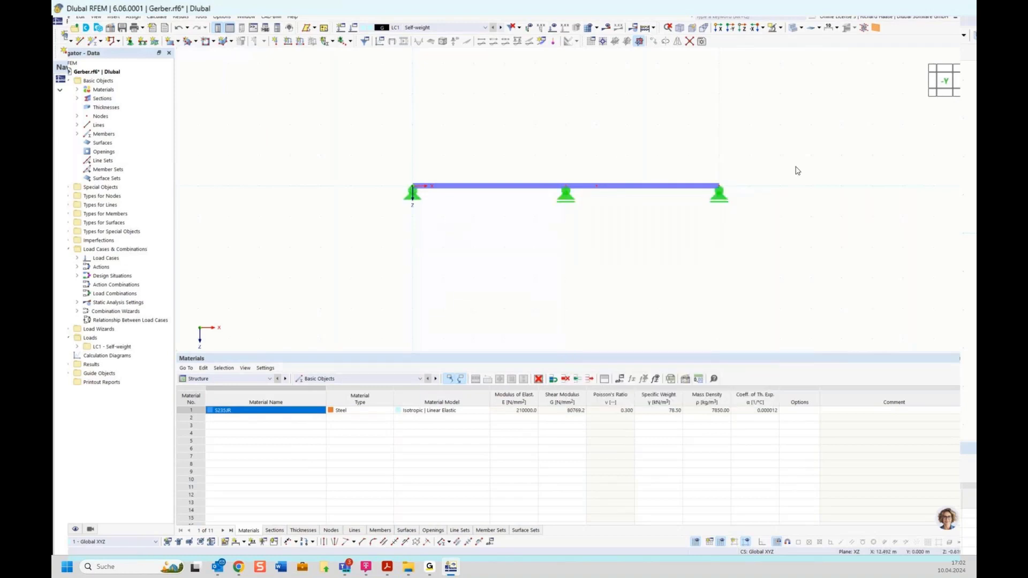
middle_drag(776, 181, 730, 214)
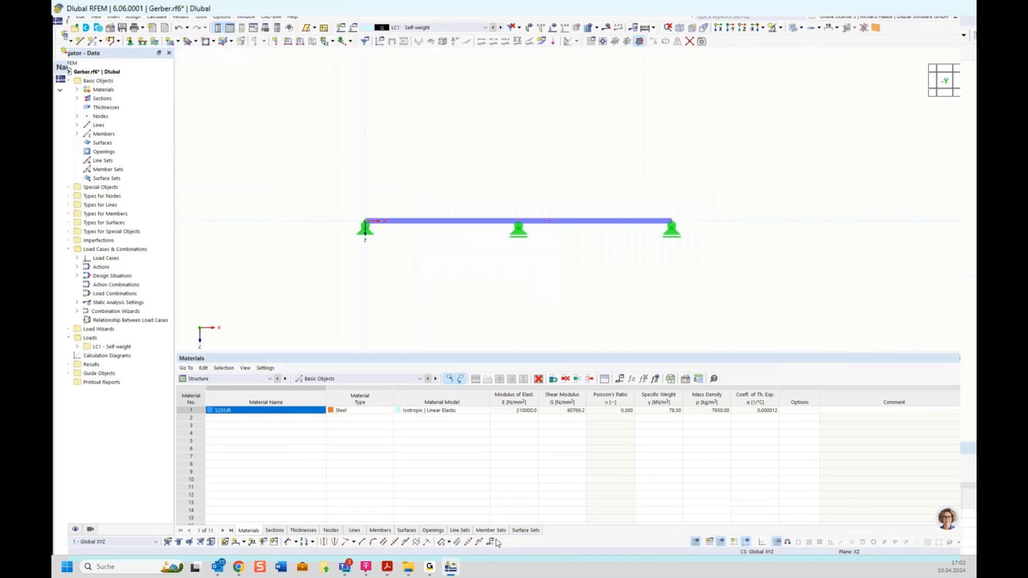
click(90, 17)
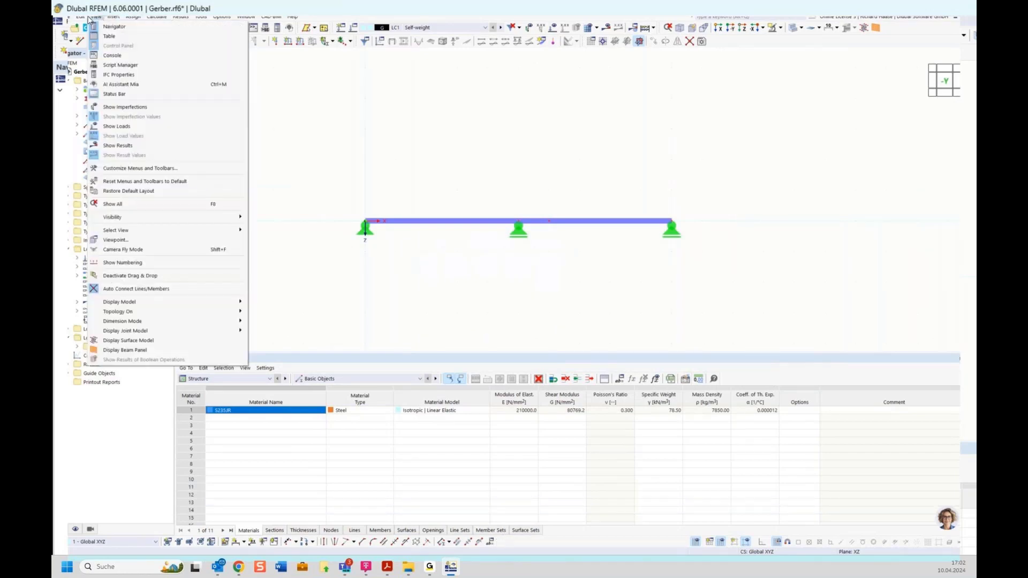
click(167, 170)
key(Escape)
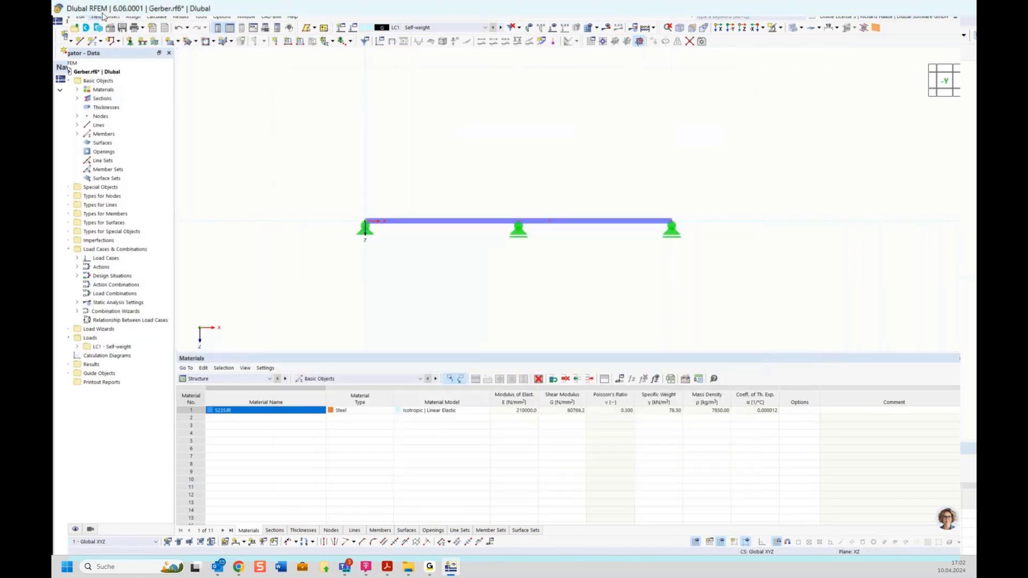
Restore the program window's default layout
click(132, 17)
mouse_move(95, 16)
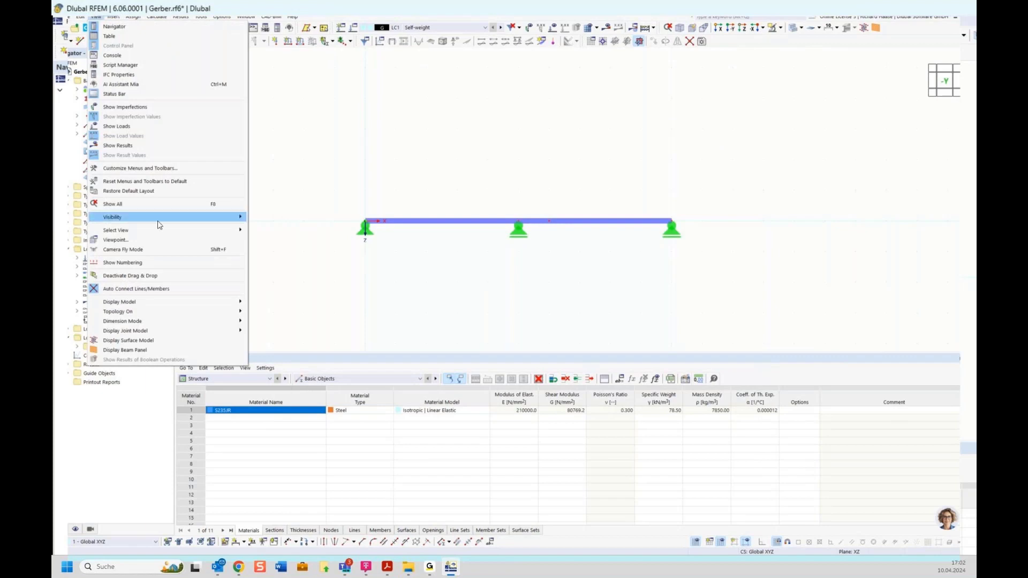
click(139, 190)
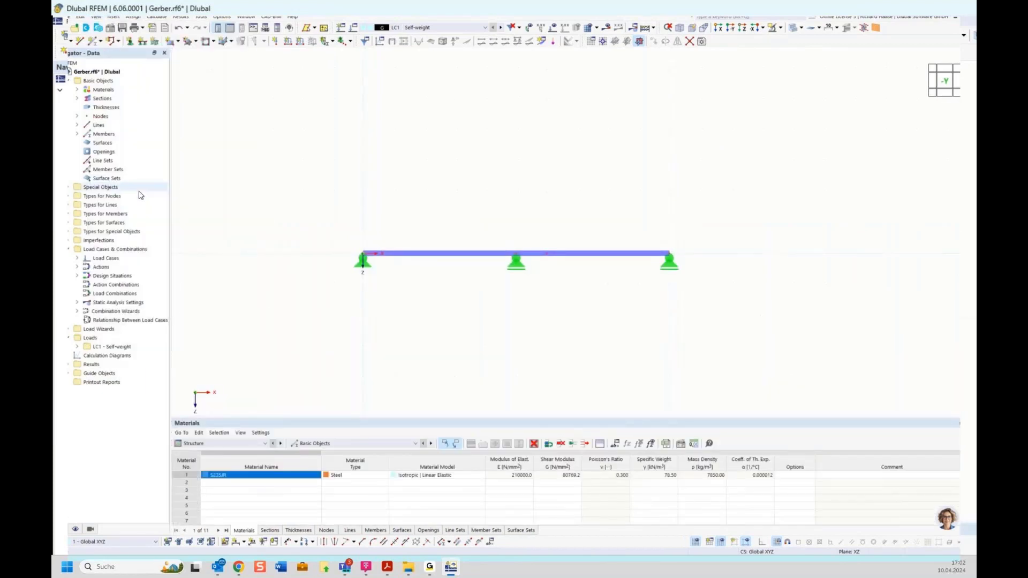
Reset all menus and toolbars to their default configuration
click(96, 17)
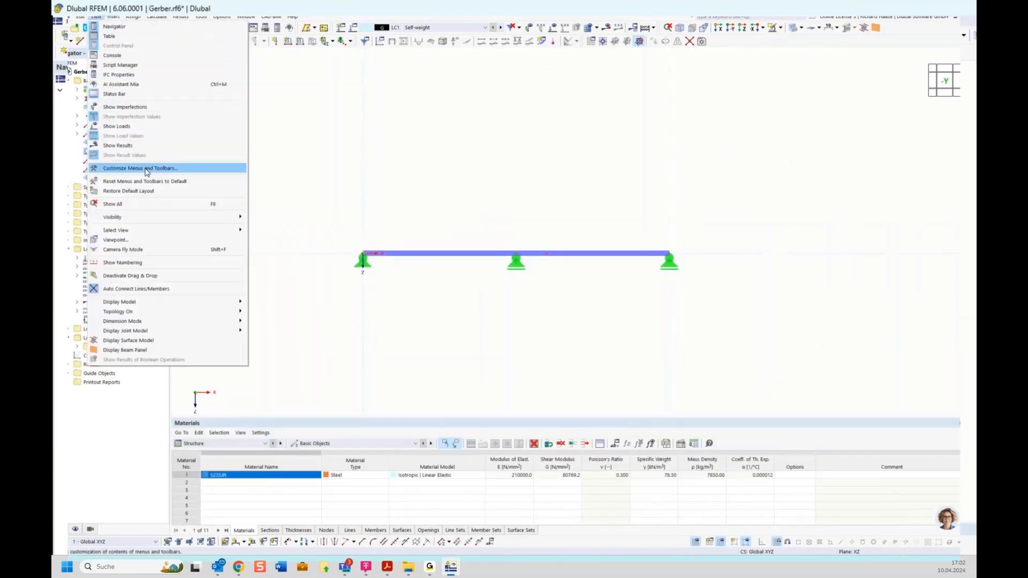
click(150, 183)
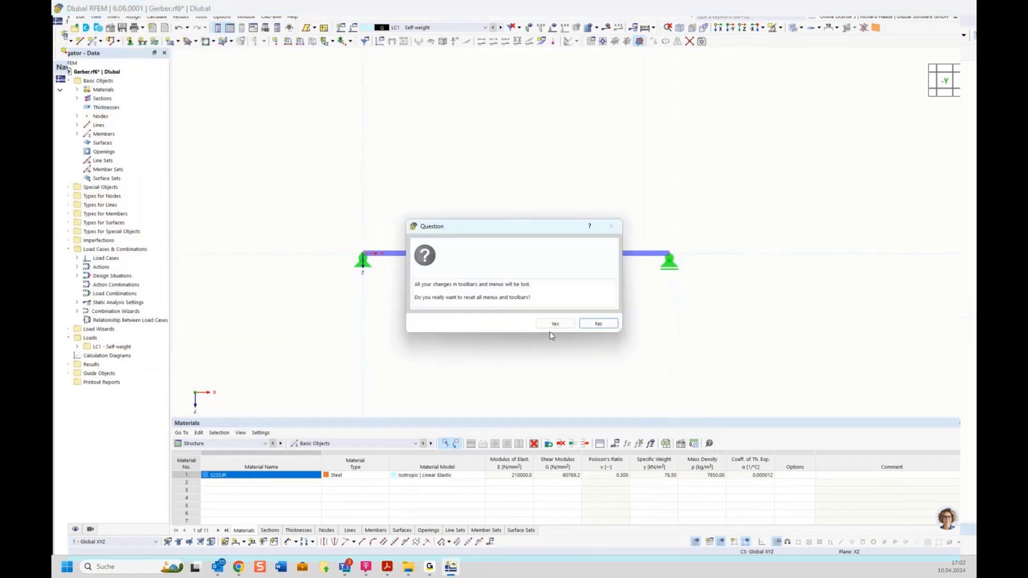
click(553, 324)
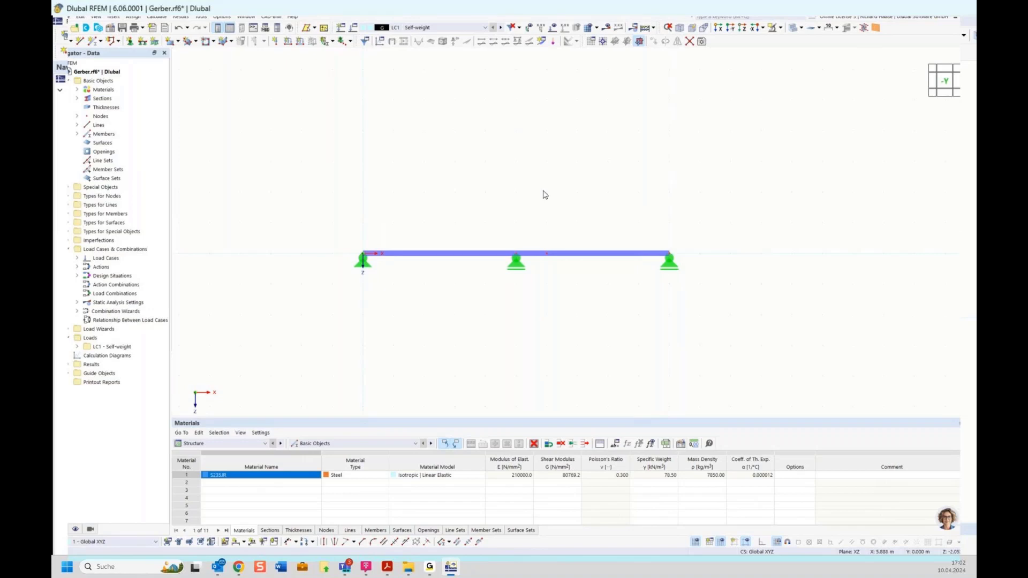
Search the program's commands for "global" to locate Edit Global Parameters, and clear the search
click(80, 17)
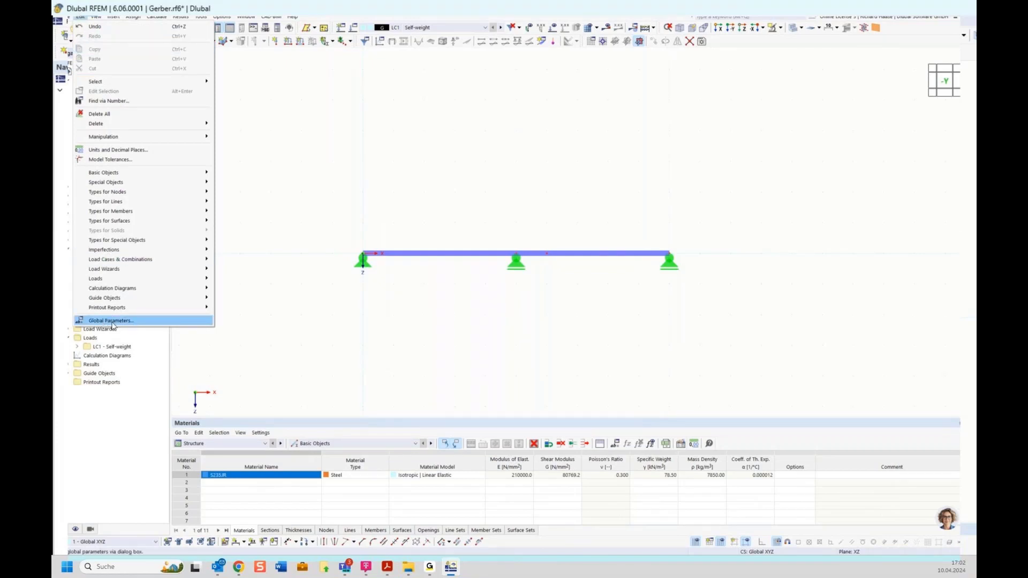
click(320, 144)
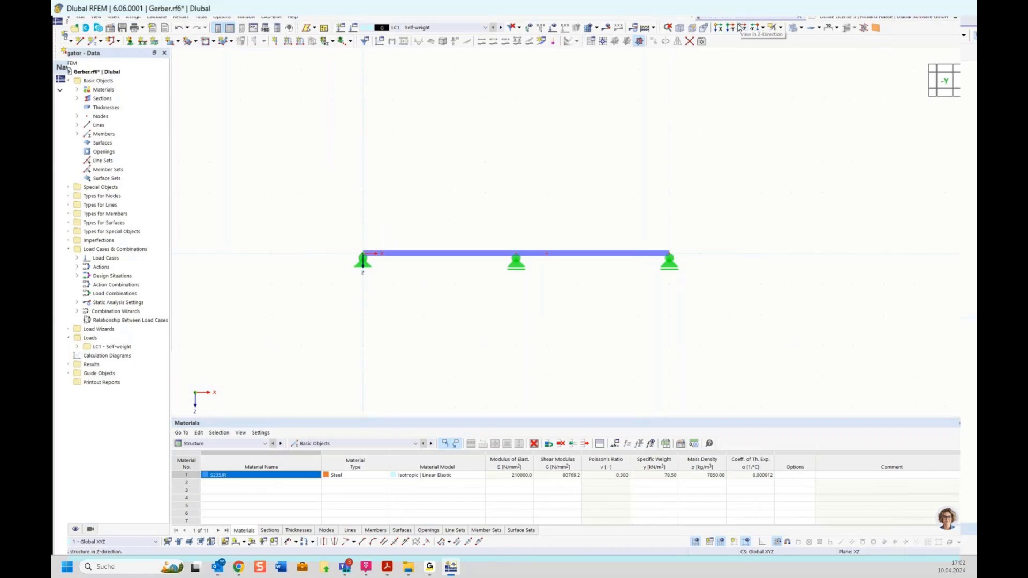
text(lobal)
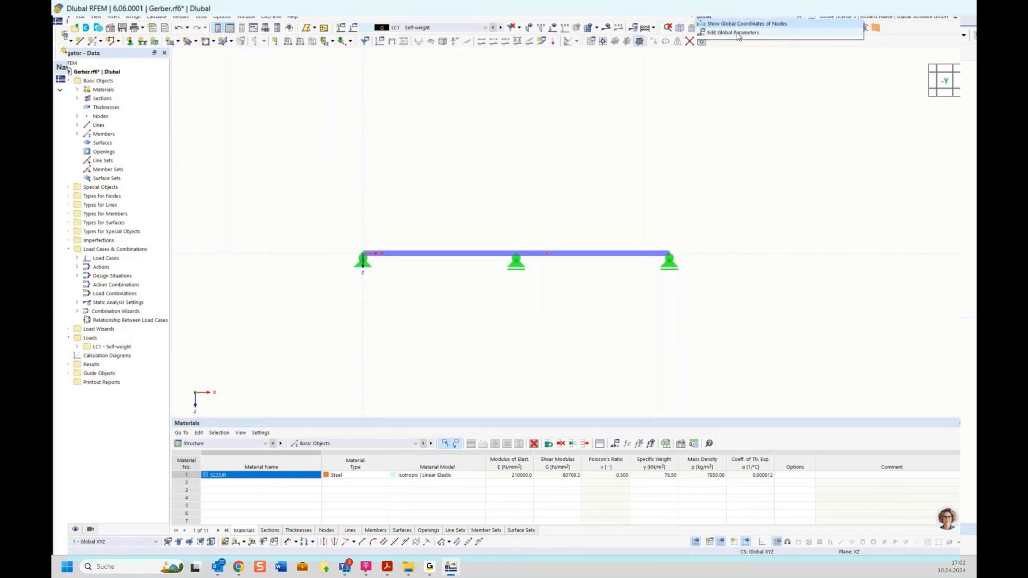
click(708, 122)
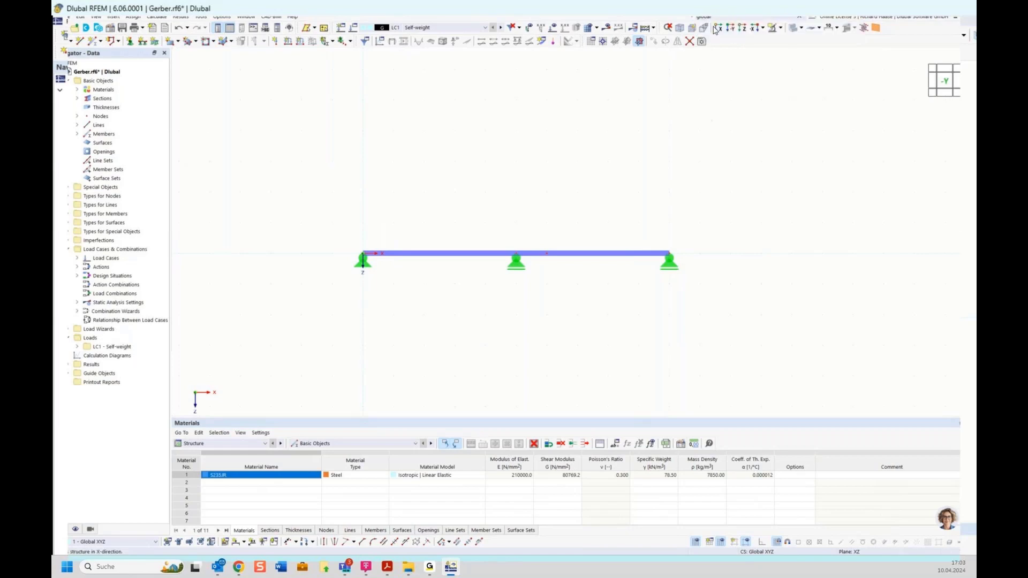
drag(717, 18, 651, 20)
key(BackSpace)
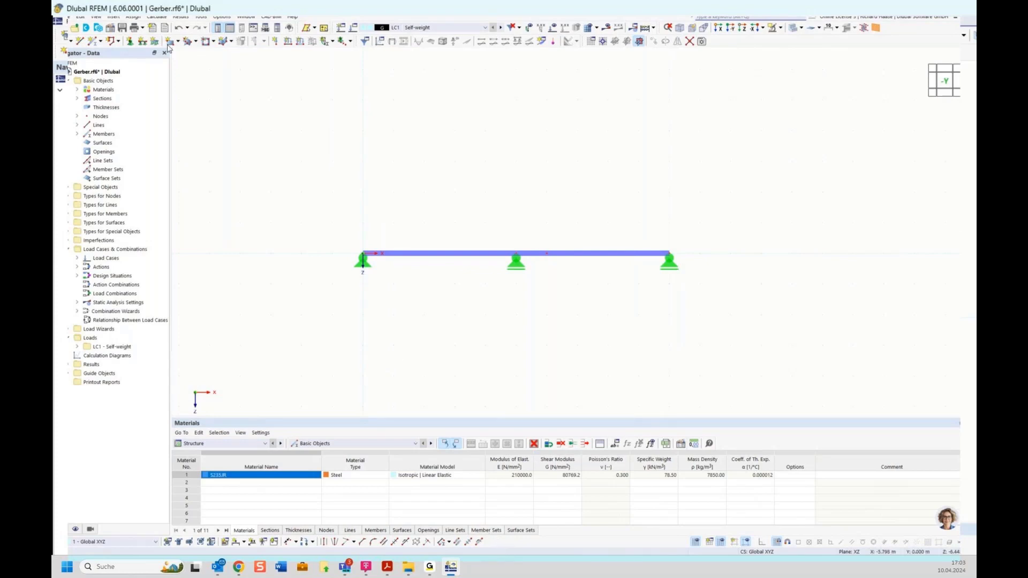
Customize the toolbars by finding the Edit Global Parameters command with "global par" and adding it to the lower toolbar
click(96, 17)
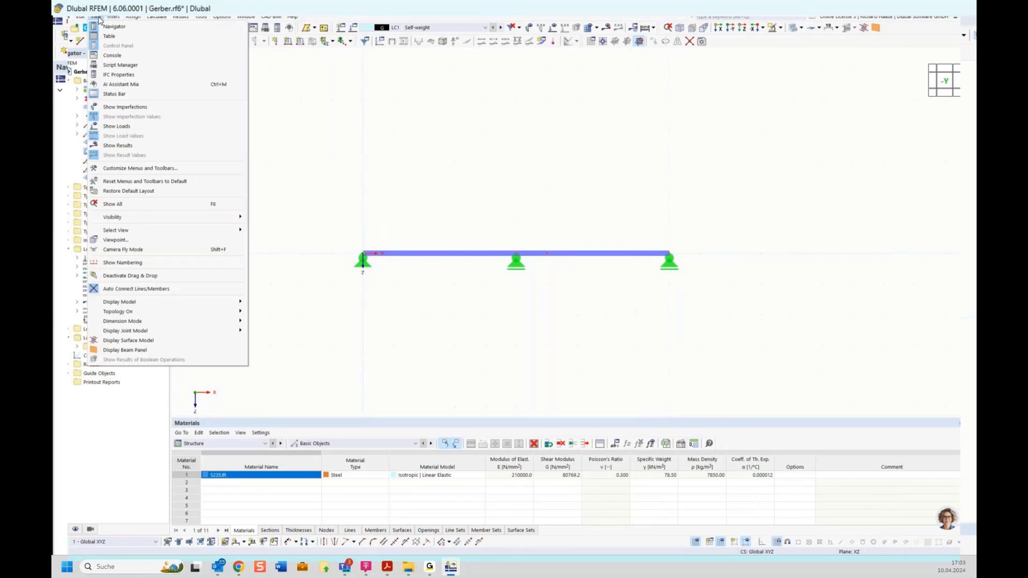
click(132, 169)
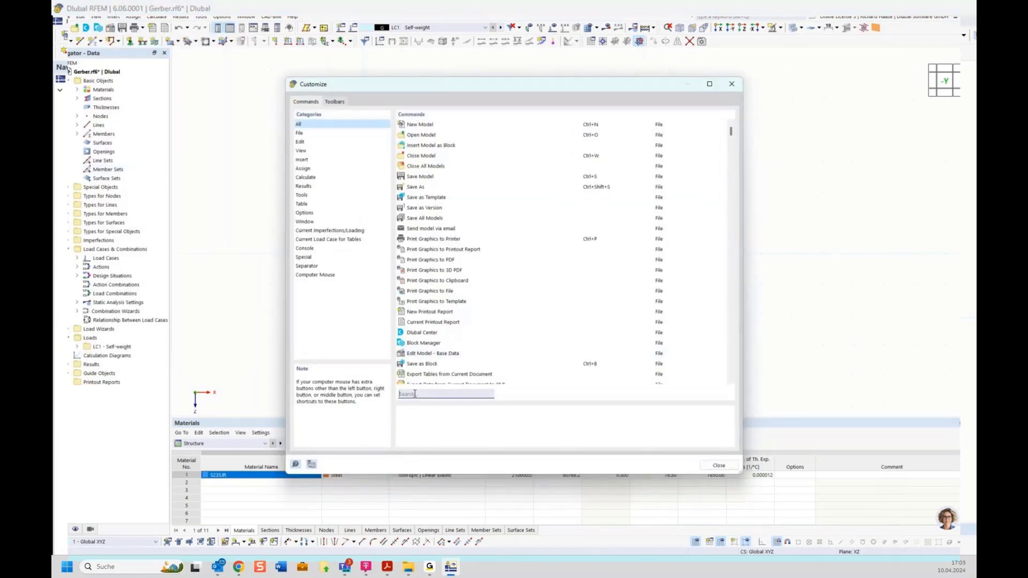
text(global)
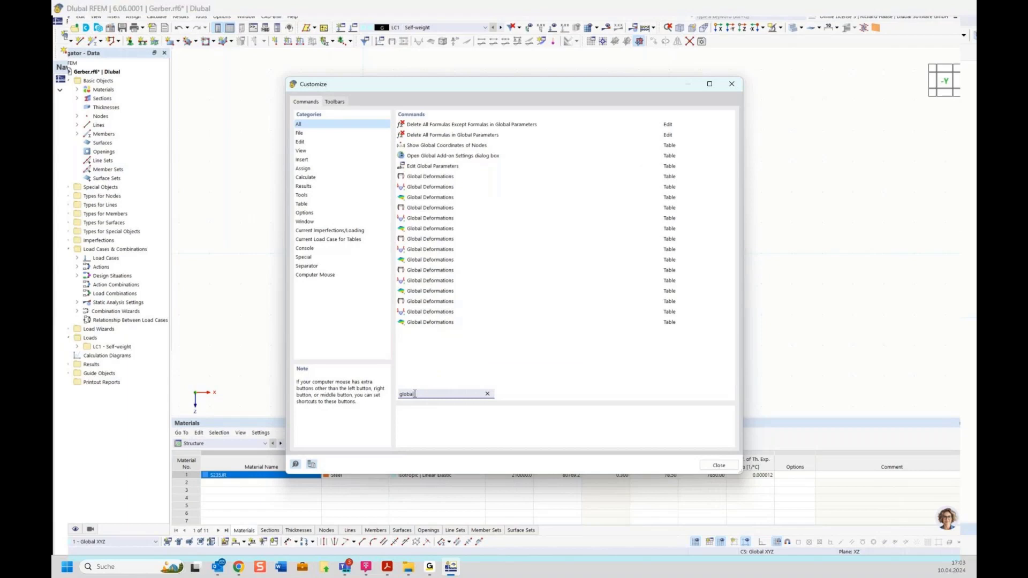
text( par)
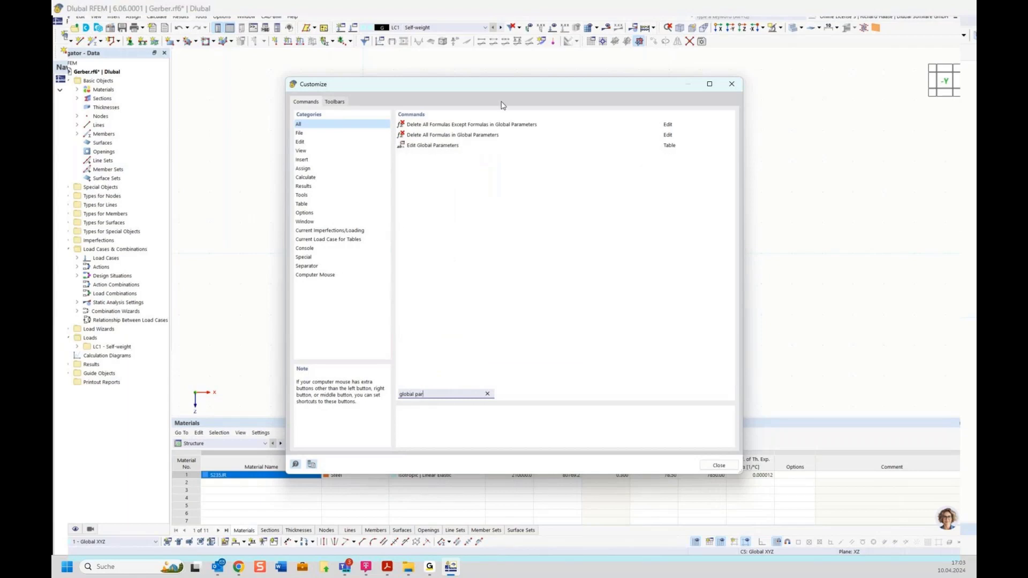
drag(513, 89, 501, 60)
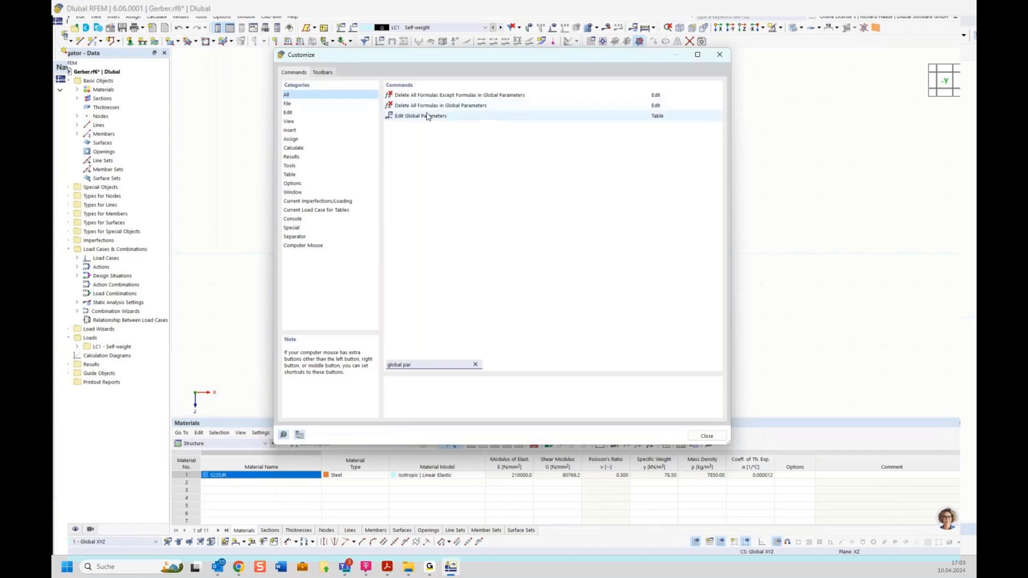
drag(449, 59, 416, 43)
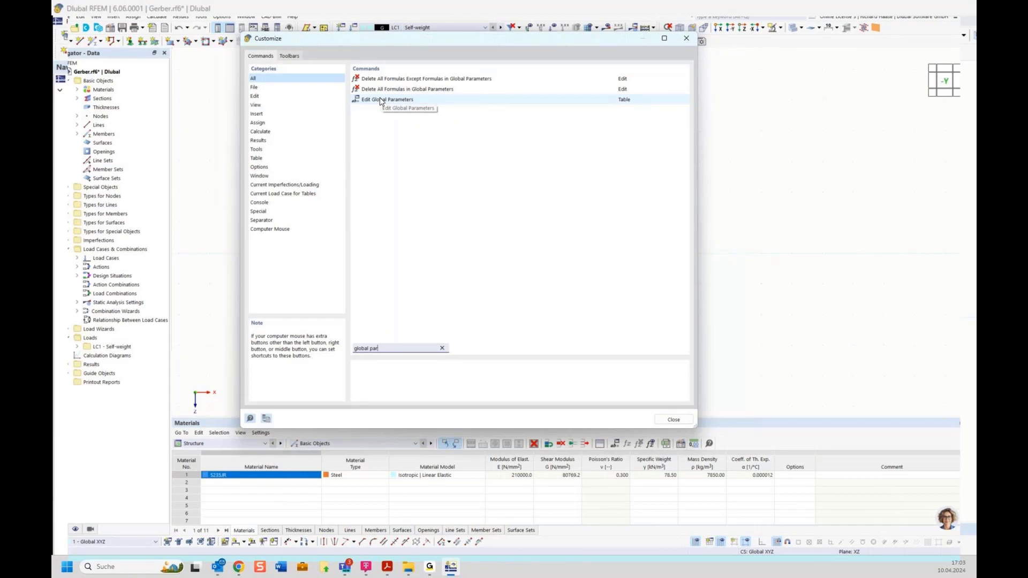
mouse_move(381, 101)
mouse_down()
mouse_move(411, 120)
mouse_move(434, 163)
mouse_move(489, 441)
mouse_move(496, 545)
mouse_up()
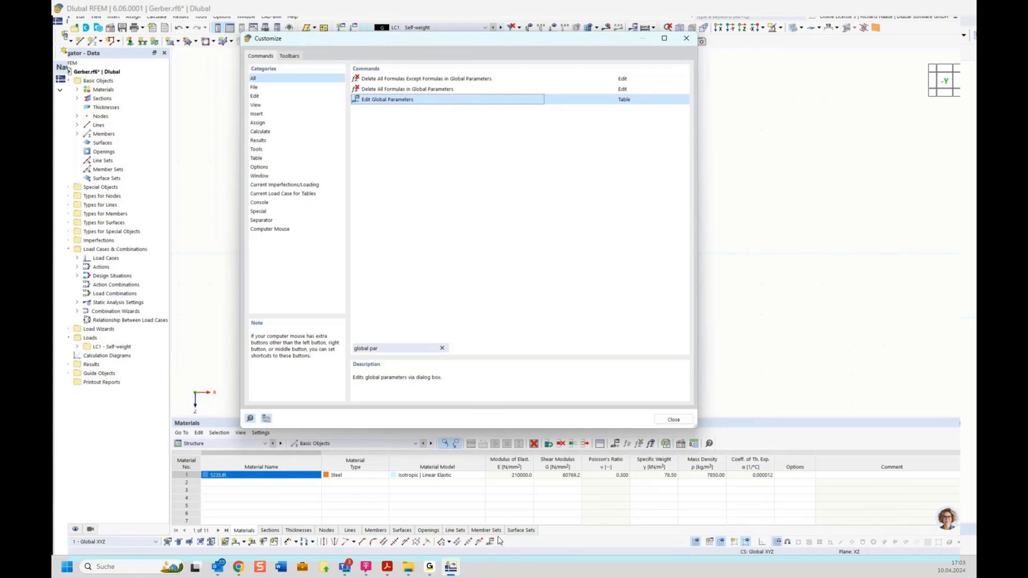
click(674, 420)
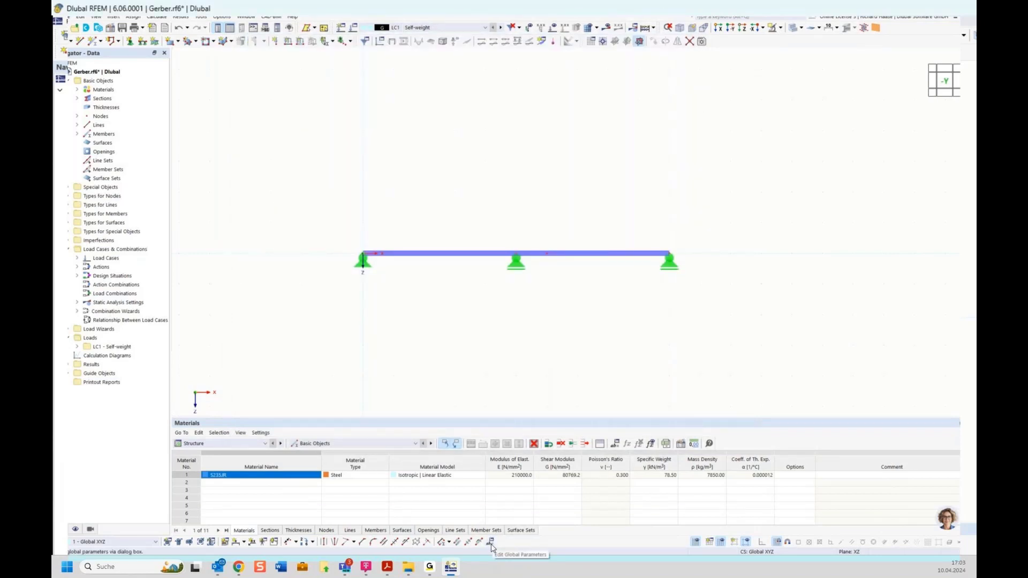
Create a global length parameter named field with a value of 5 m
click(490, 543)
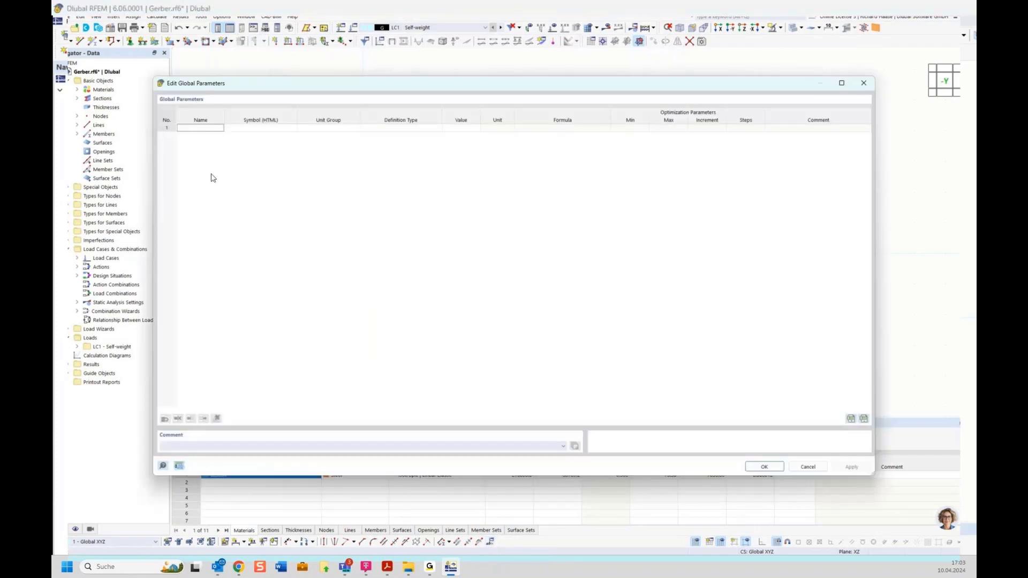
click(205, 129)
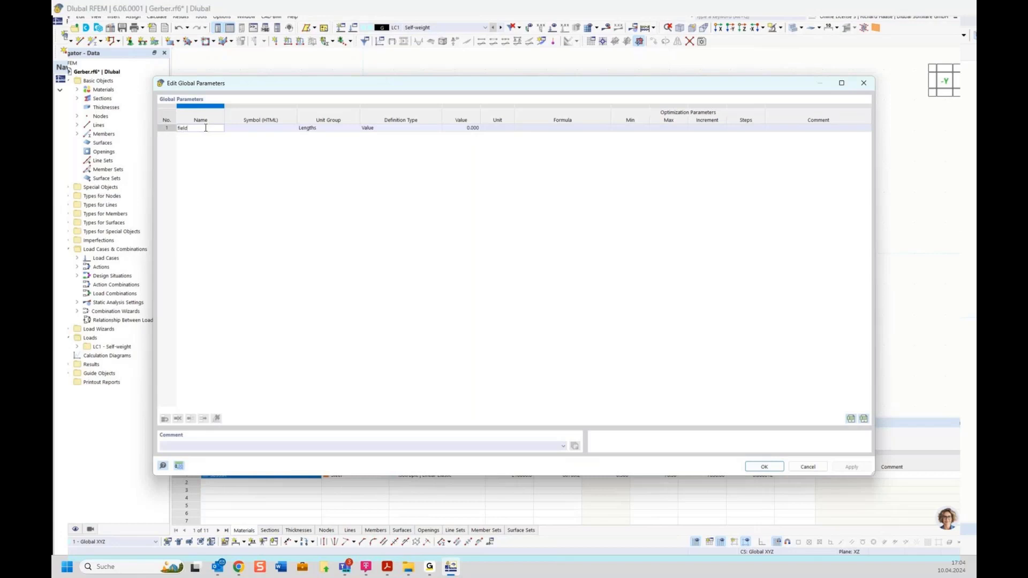
click(241, 159)
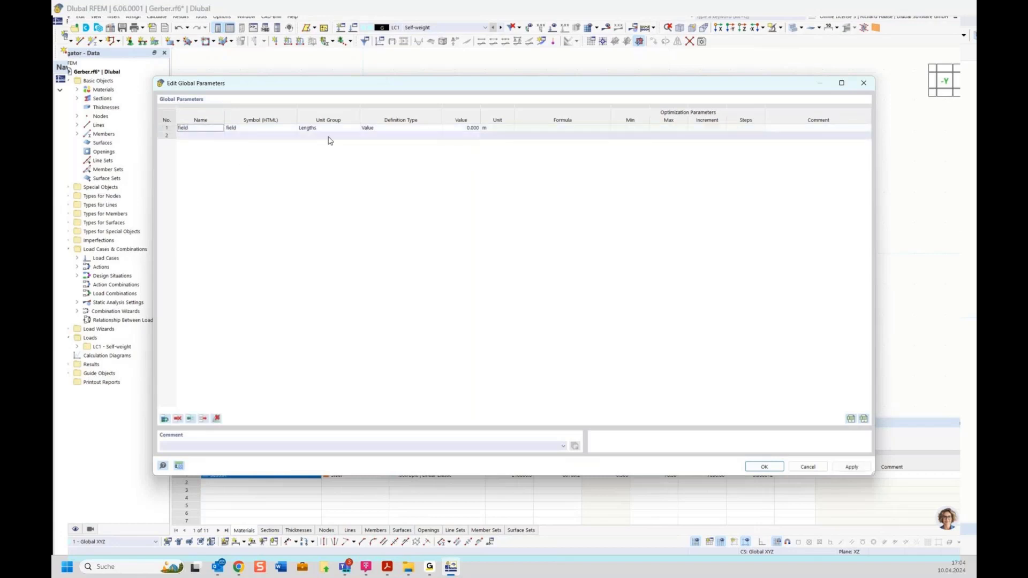
click(447, 127)
click(452, 127)
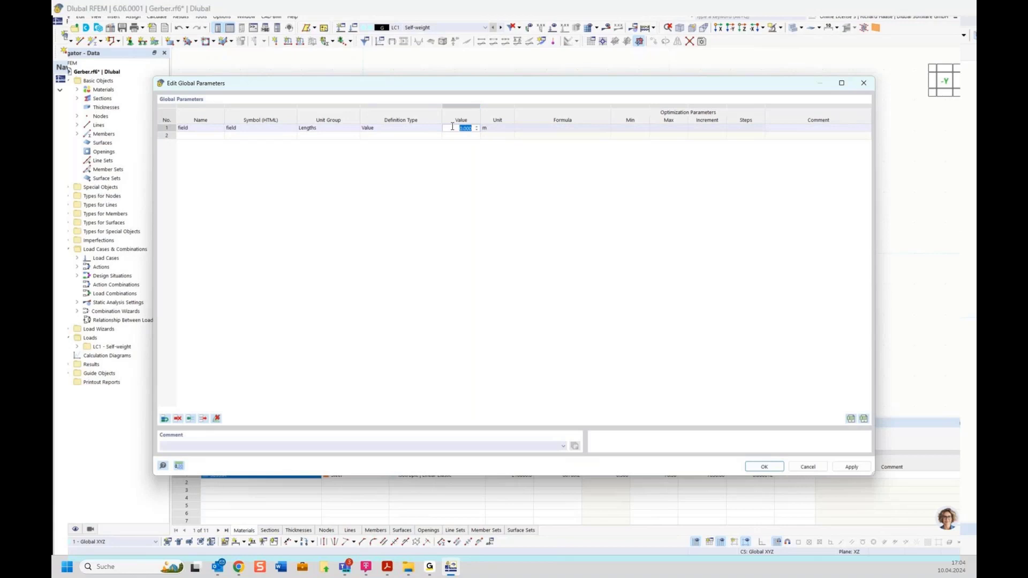
text(5)
key(Return)
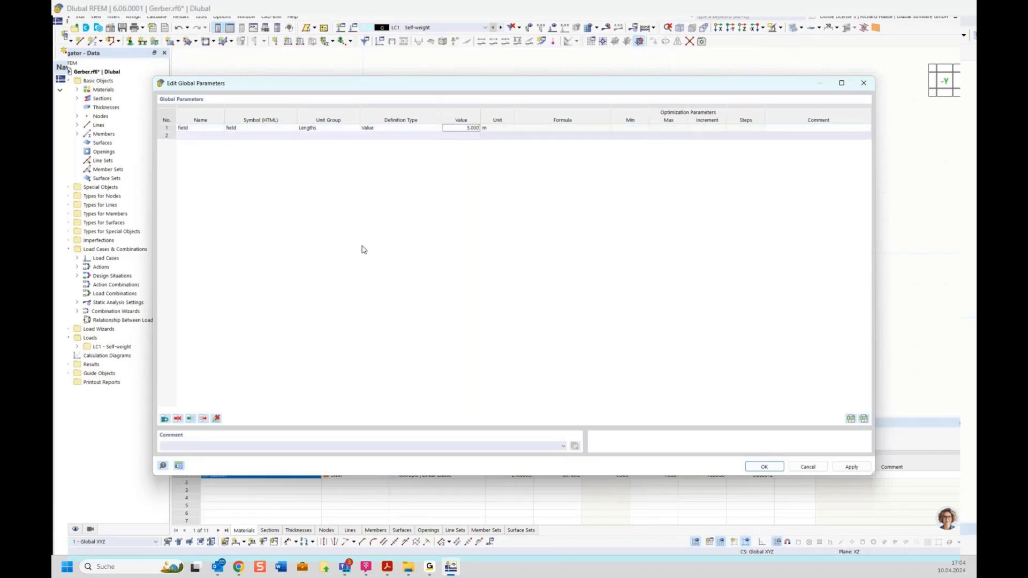
Add a second global length parameter named gerber
mouse_move(388, 566)
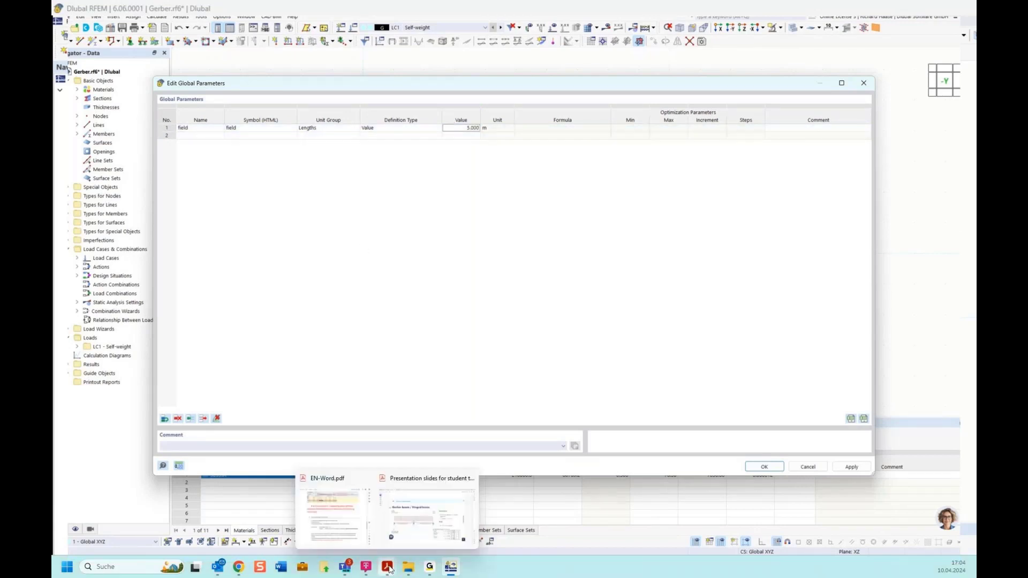
click(336, 531)
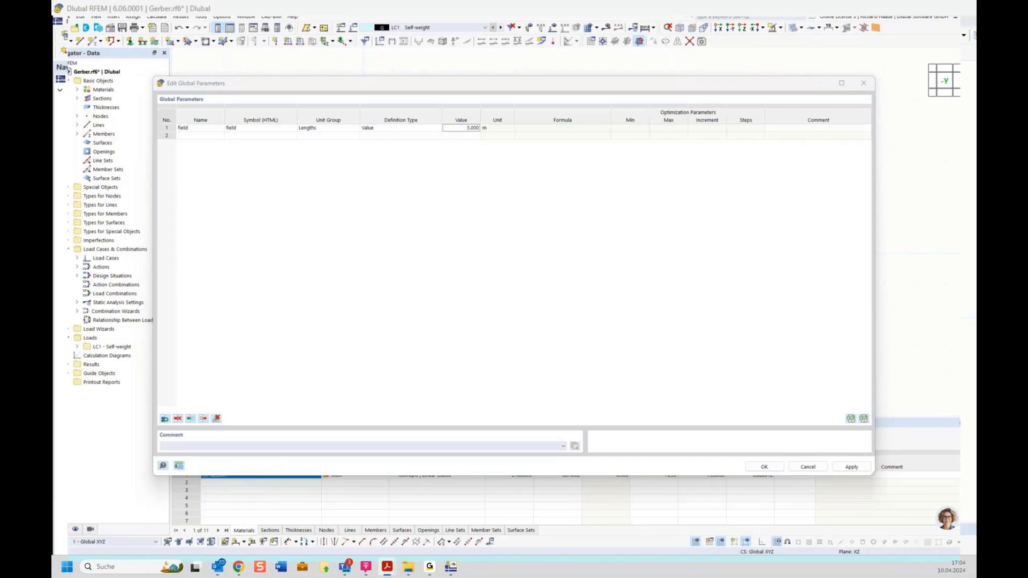
click(199, 136)
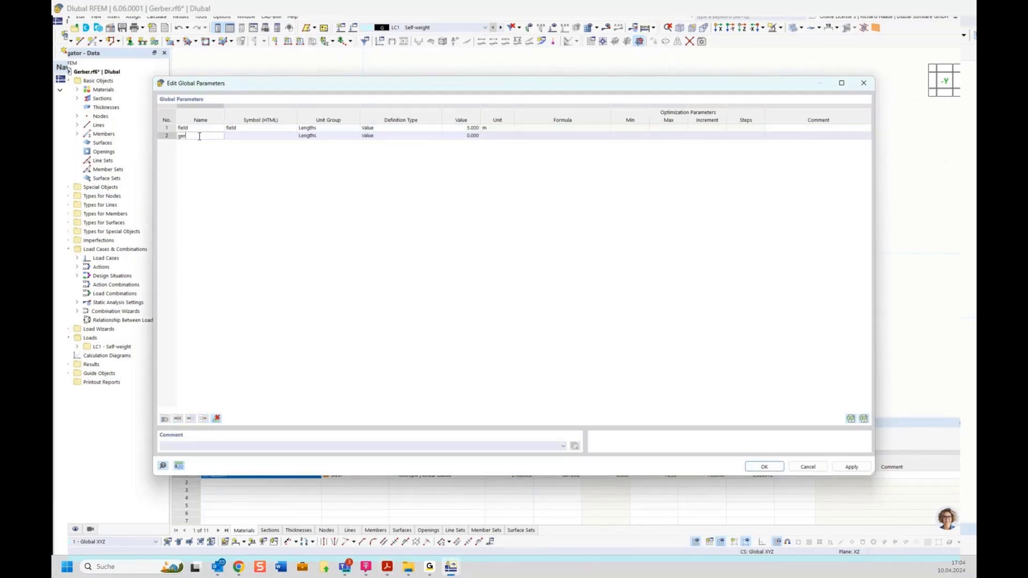
text(gerber)
key(Return)
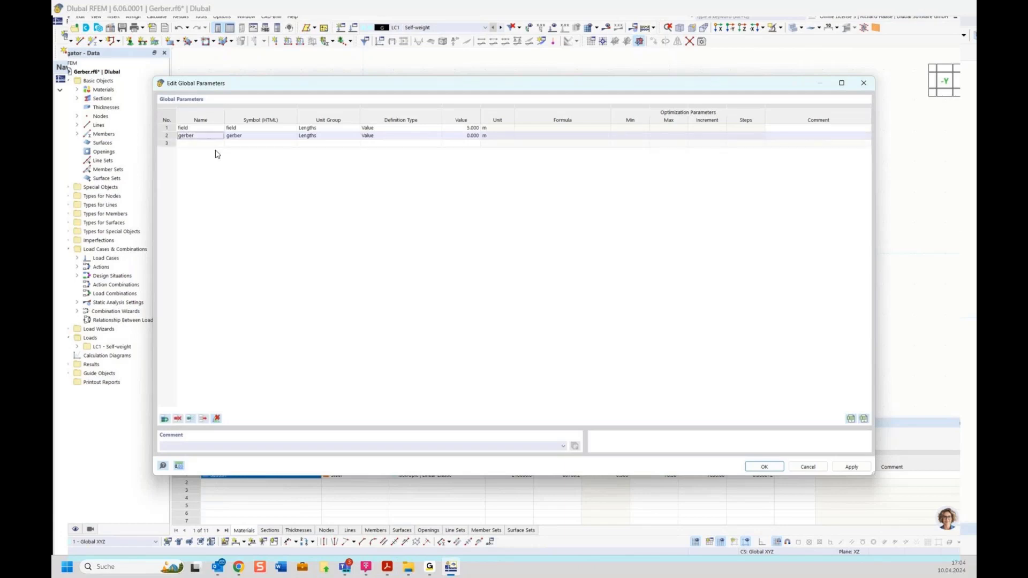
Check the hinge eccentricity on the Gerber beam slide in the PDF and set the gerber parameter's definition type to Formula
click(389, 137)
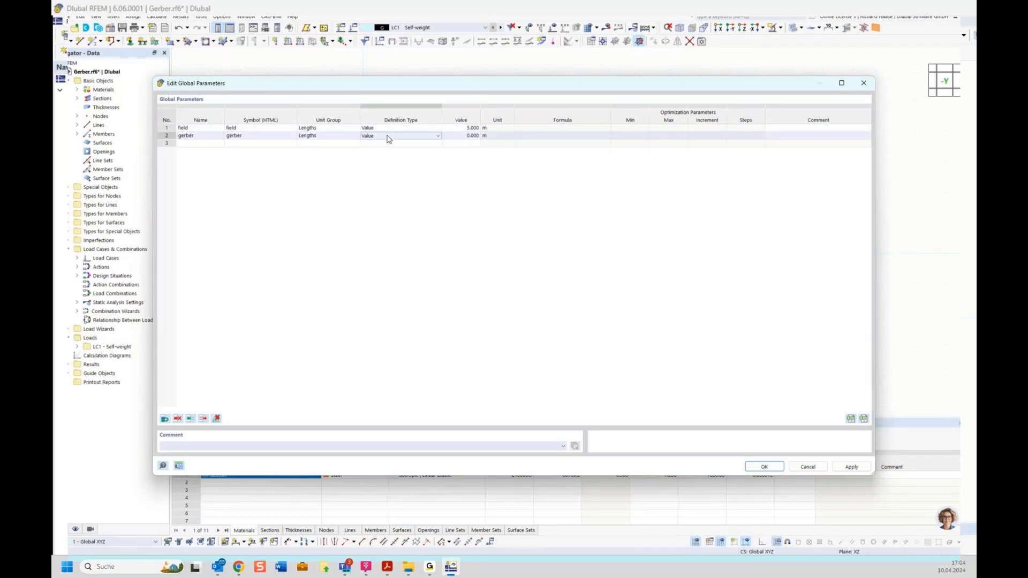
mouse_move(387, 566)
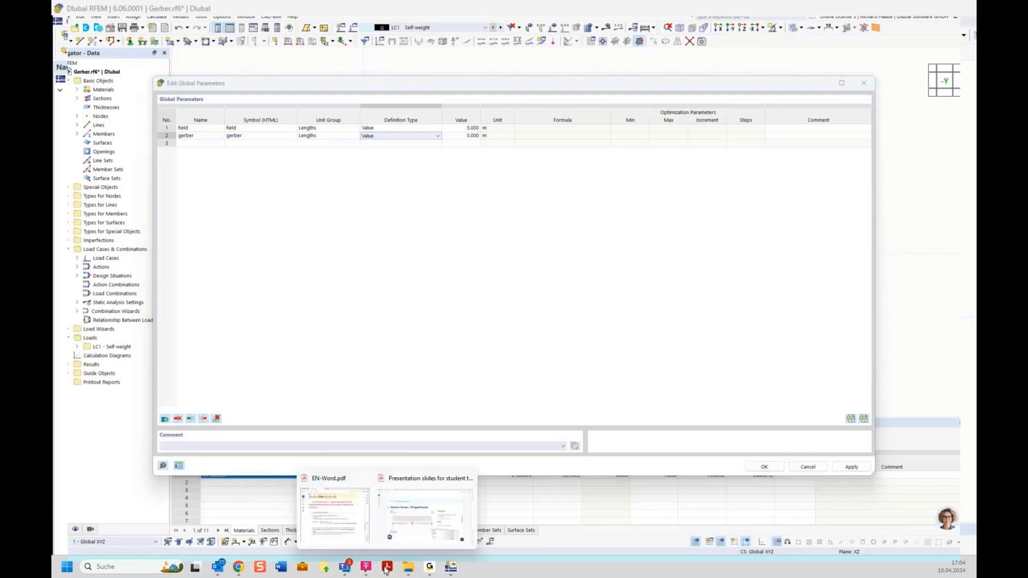
mouse_move(417, 521)
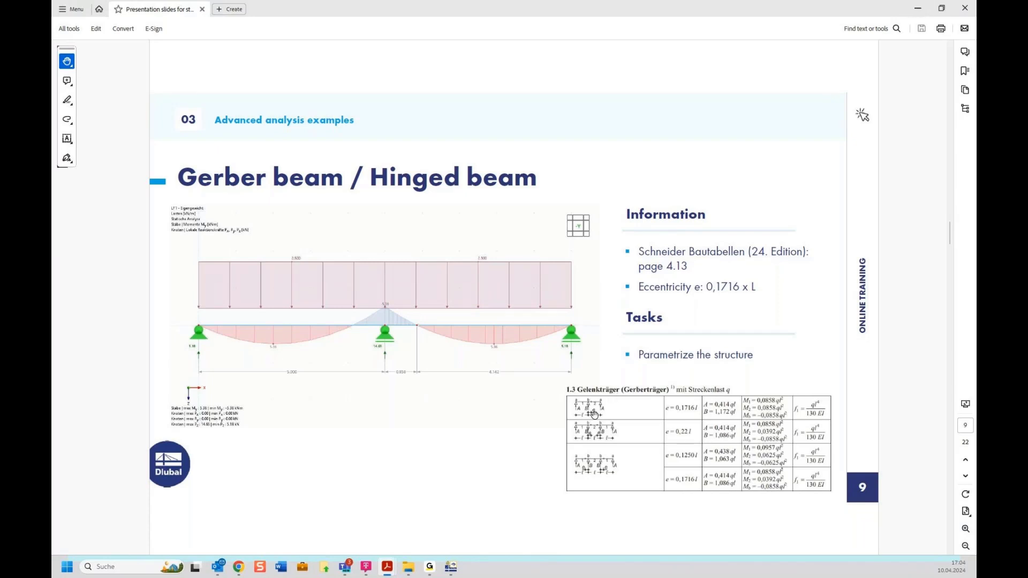
click(910, 10)
click(398, 137)
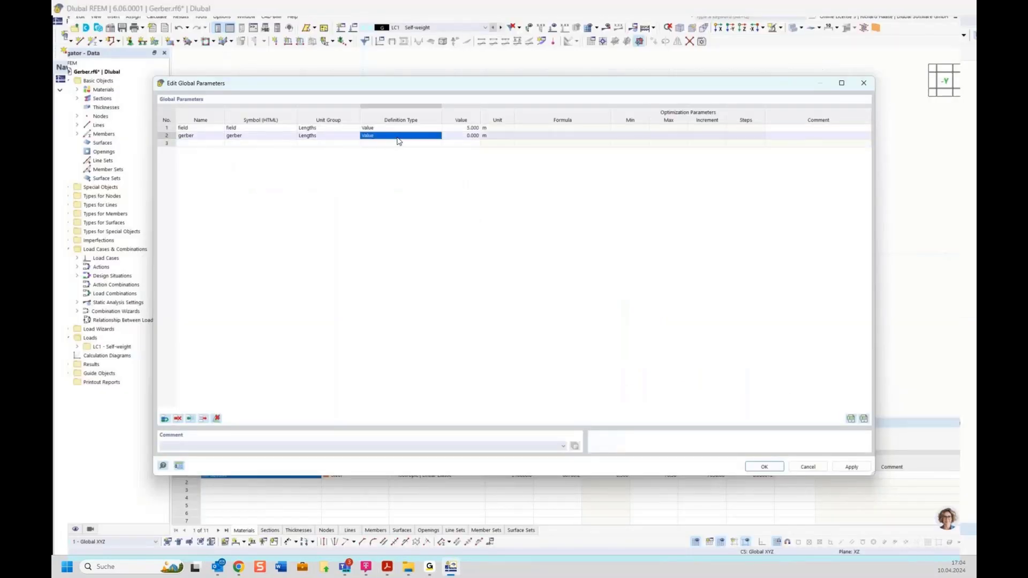
click(397, 141)
click(381, 140)
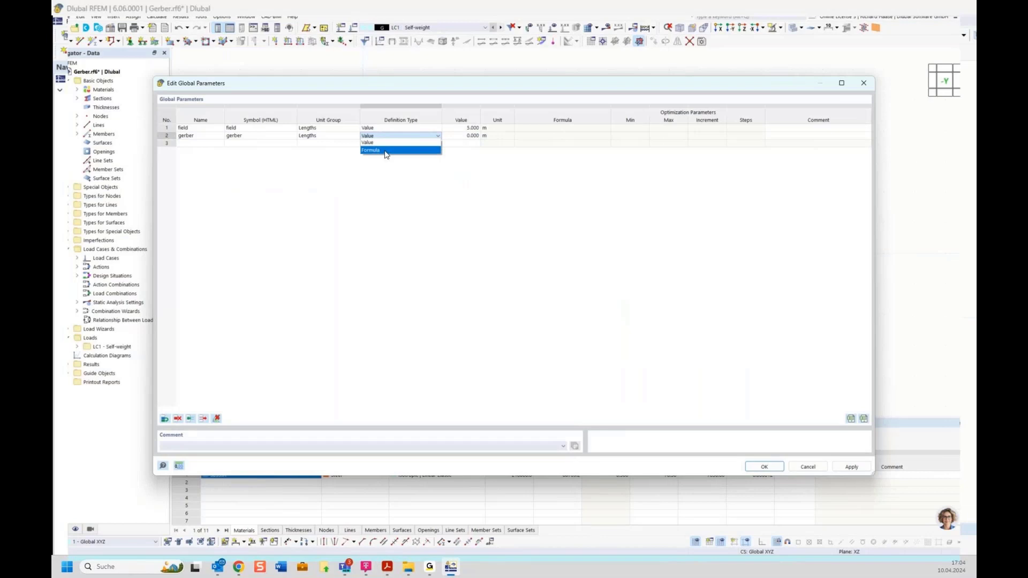
click(385, 152)
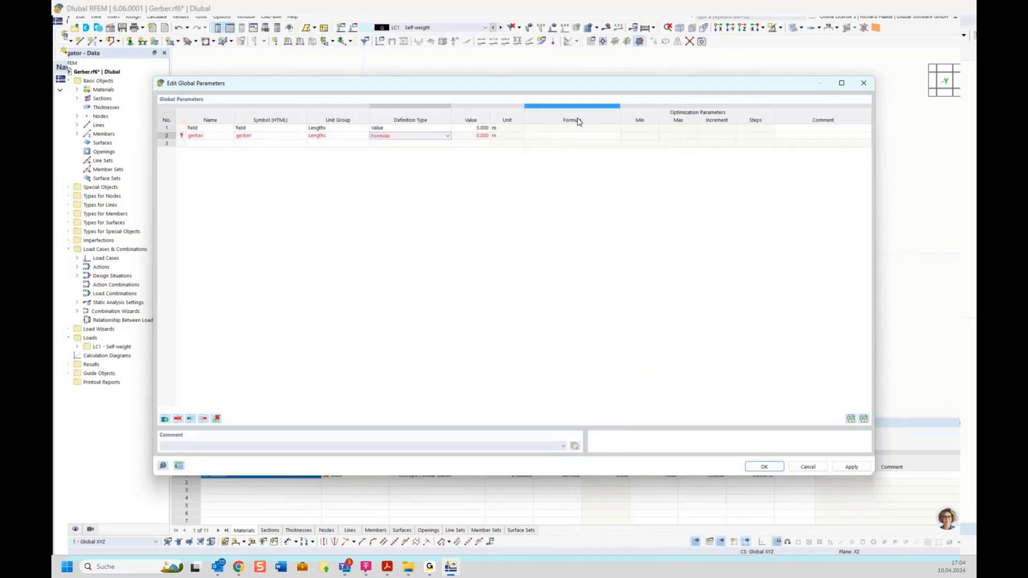
Define the gerber parameter with the formula 0.1716*field+field
click(550, 138)
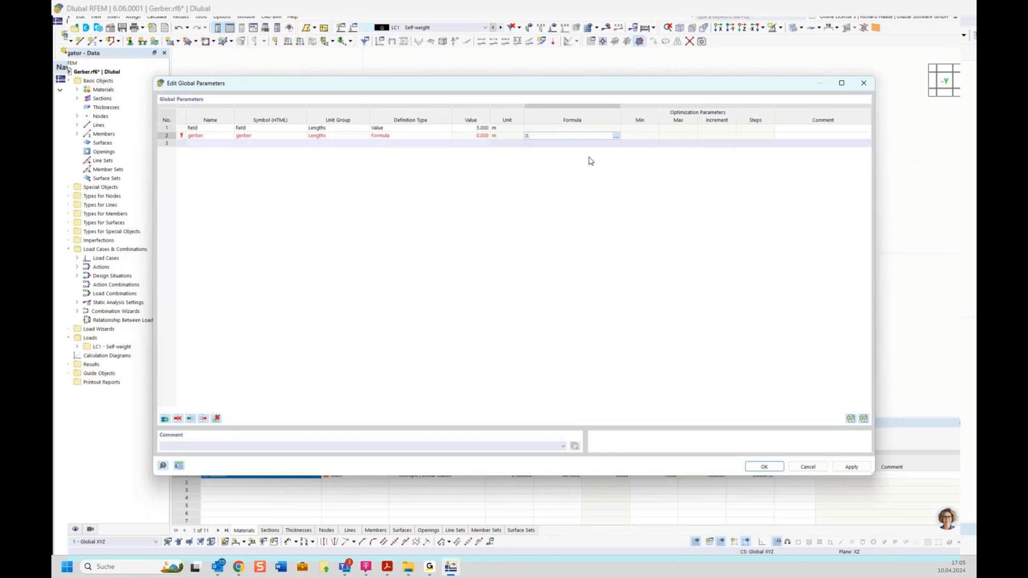
text(7)
text(16*field)
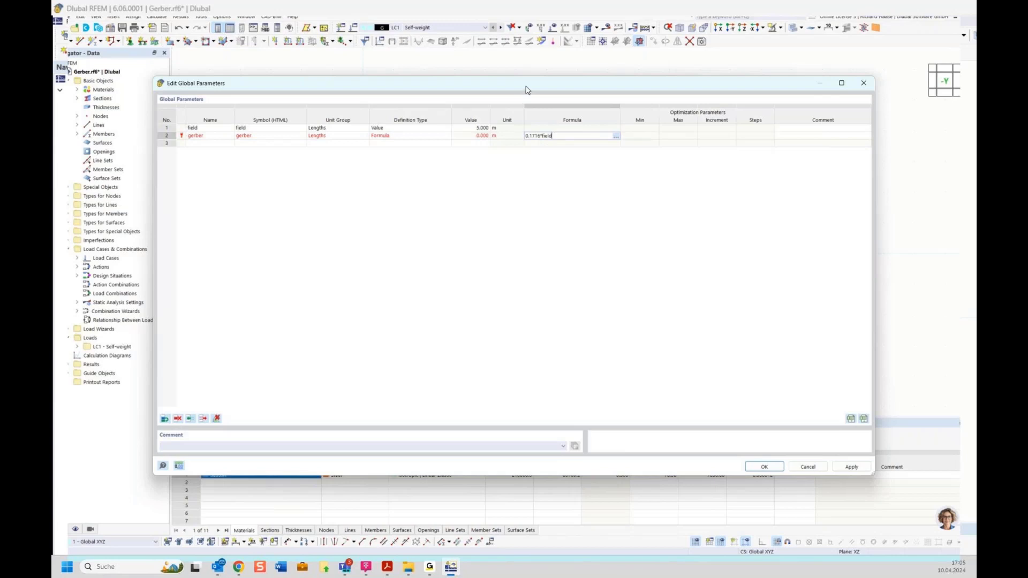
drag(526, 85, 537, 310)
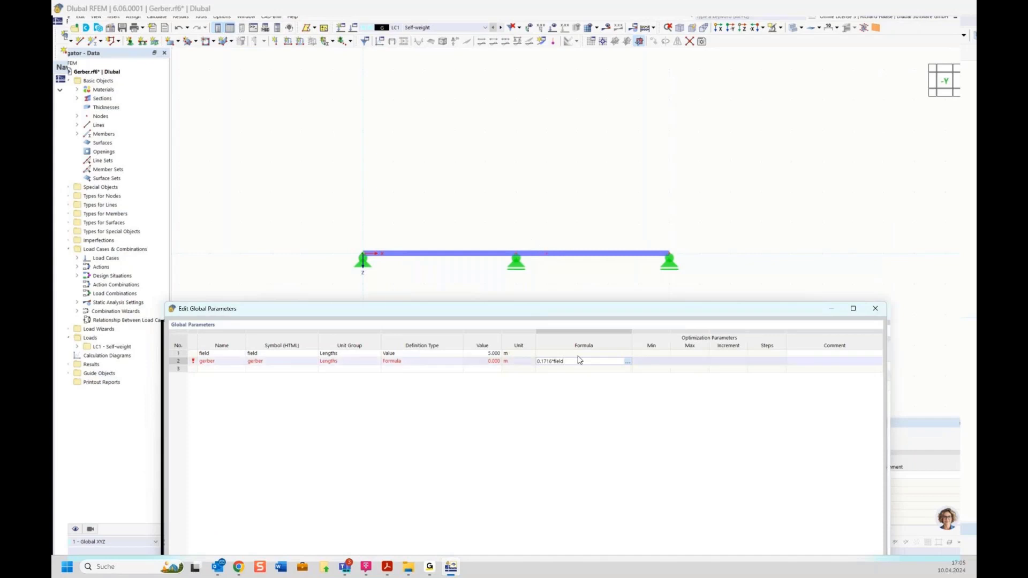
text(+field)
key(Return)
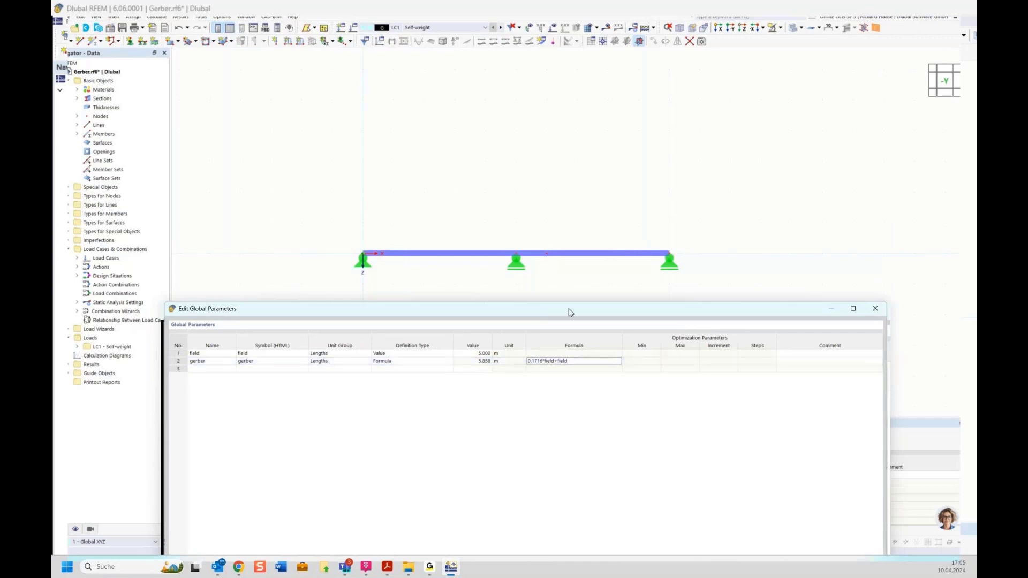
Accept the definitions of the global parameters field and gerber
drag(570, 313, 554, 118)
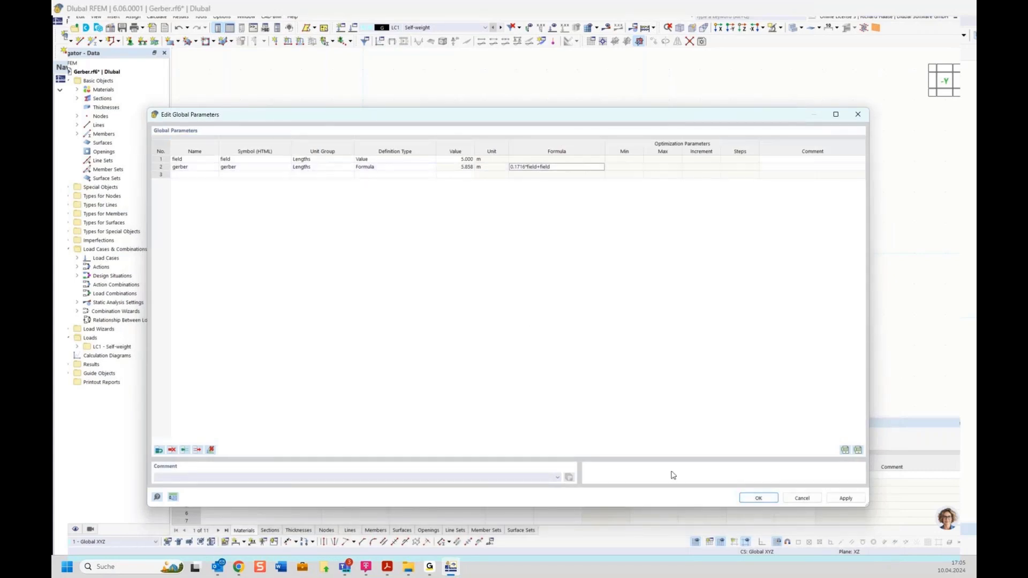
click(760, 499)
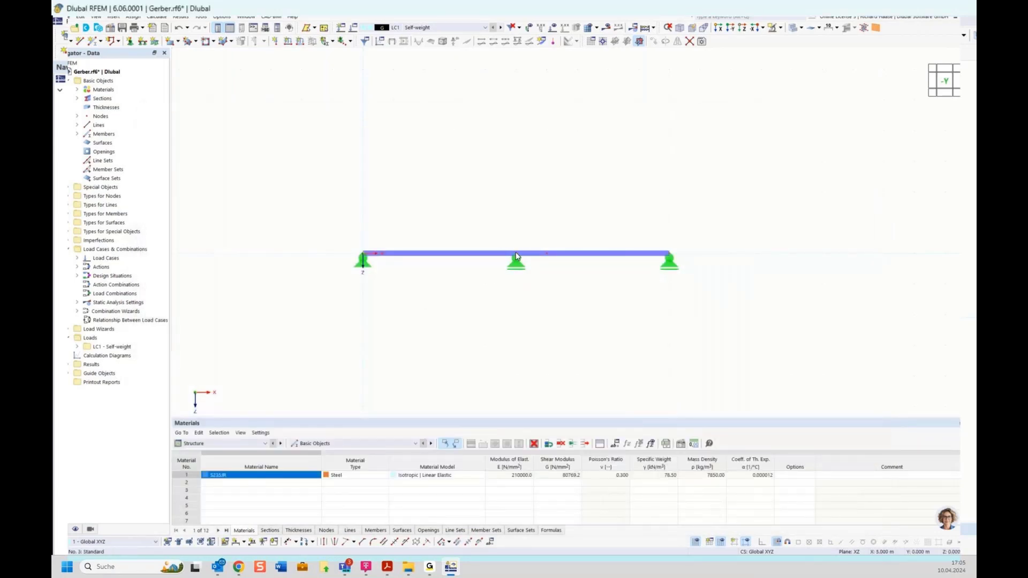
mouse_move(516, 257)
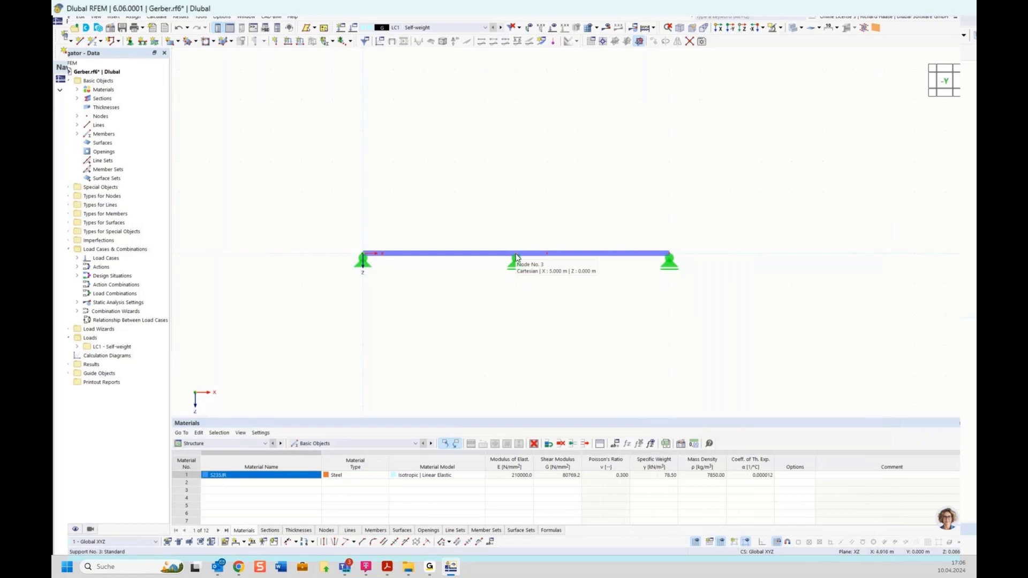
Add a linear dimension chain in the second plane through the supports and hinge node, about 1 m below the beam, and save the model
click(244, 542)
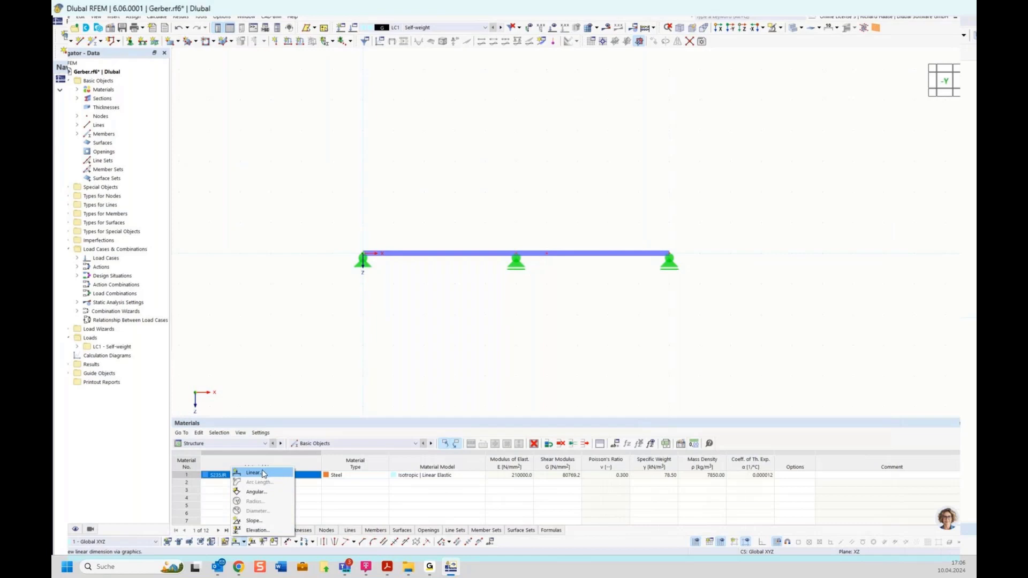
click(264, 473)
click(213, 149)
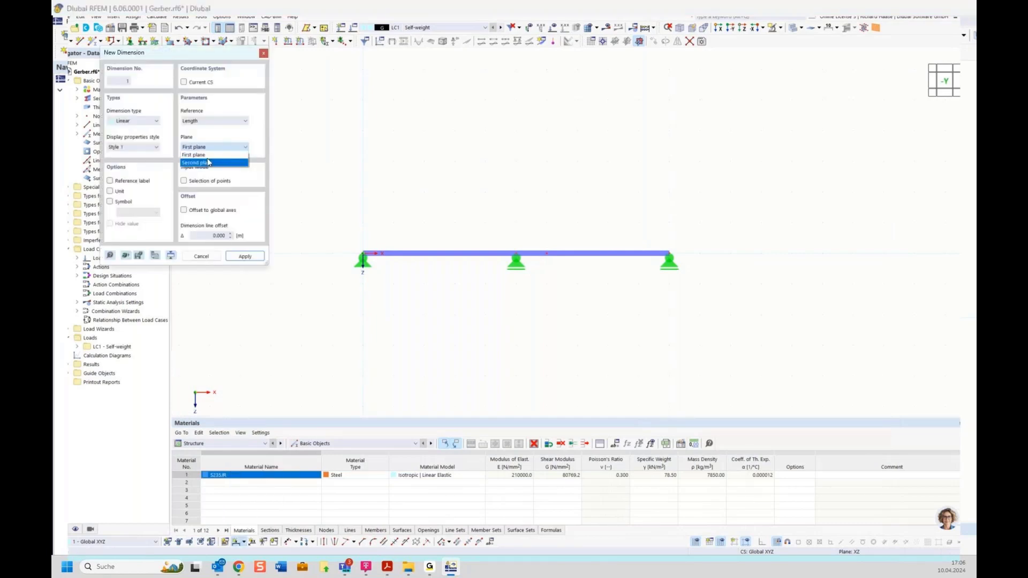
click(208, 163)
click(363, 253)
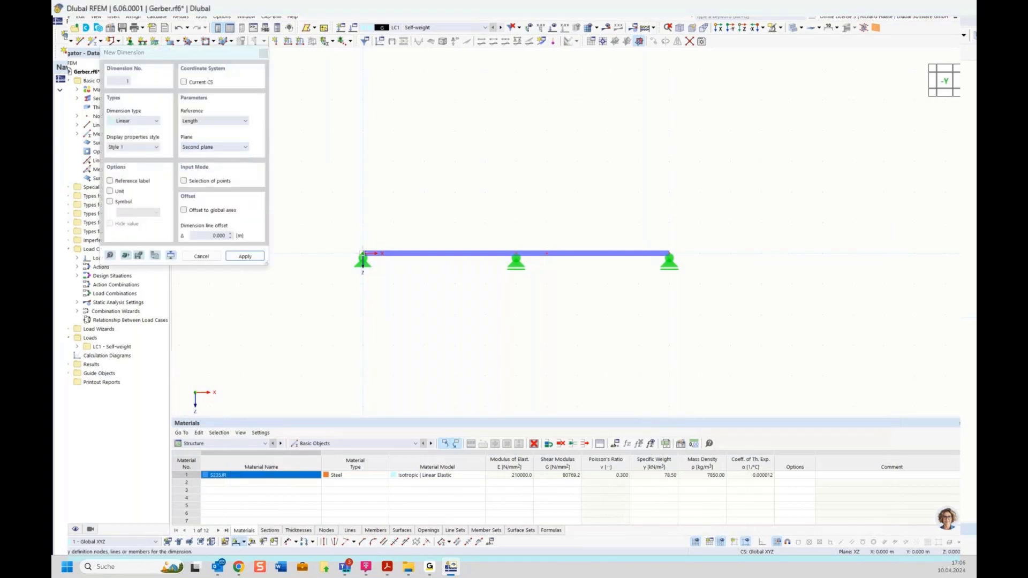
click(516, 254)
click(668, 253)
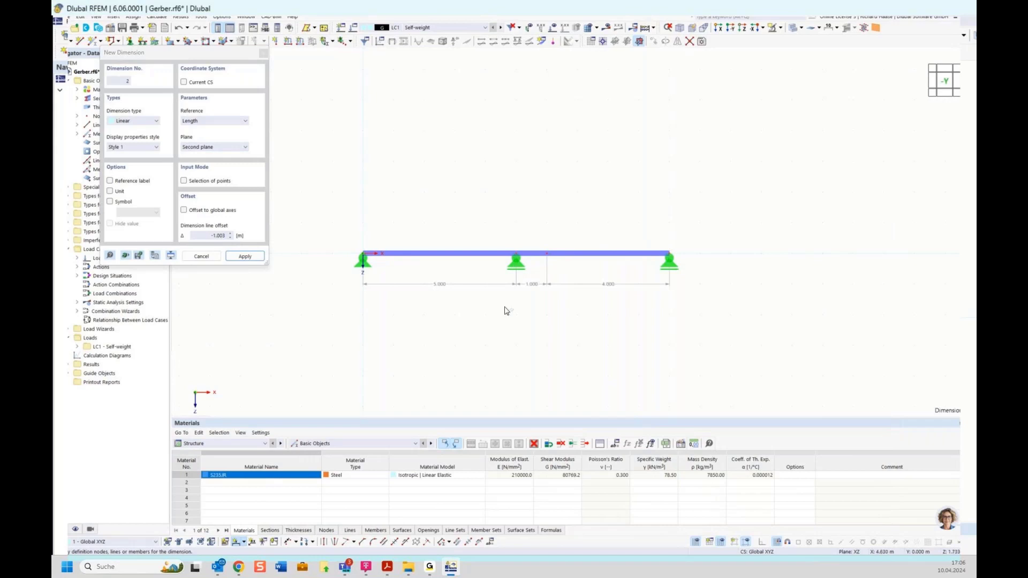
click(527, 323)
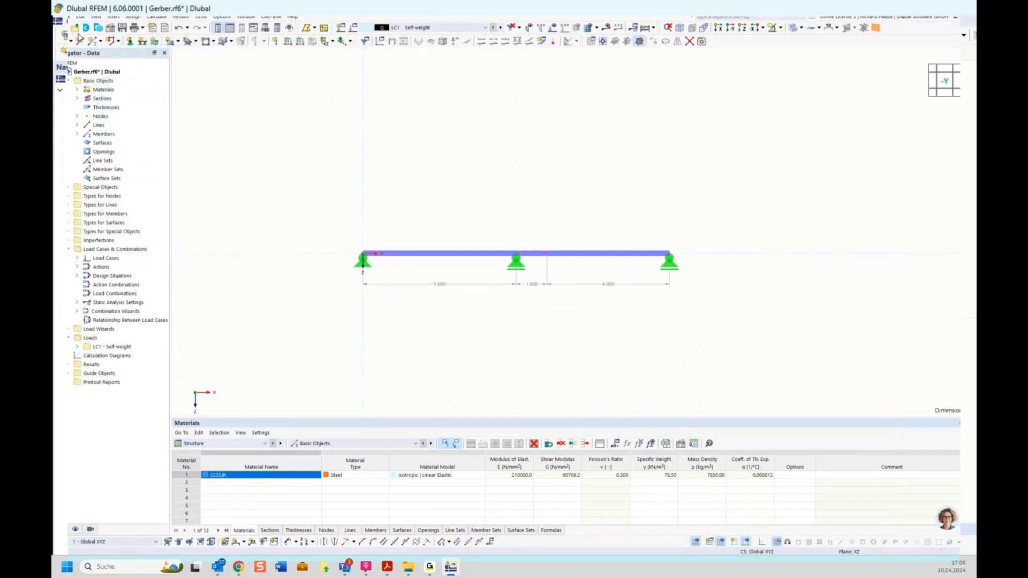
click(69, 16)
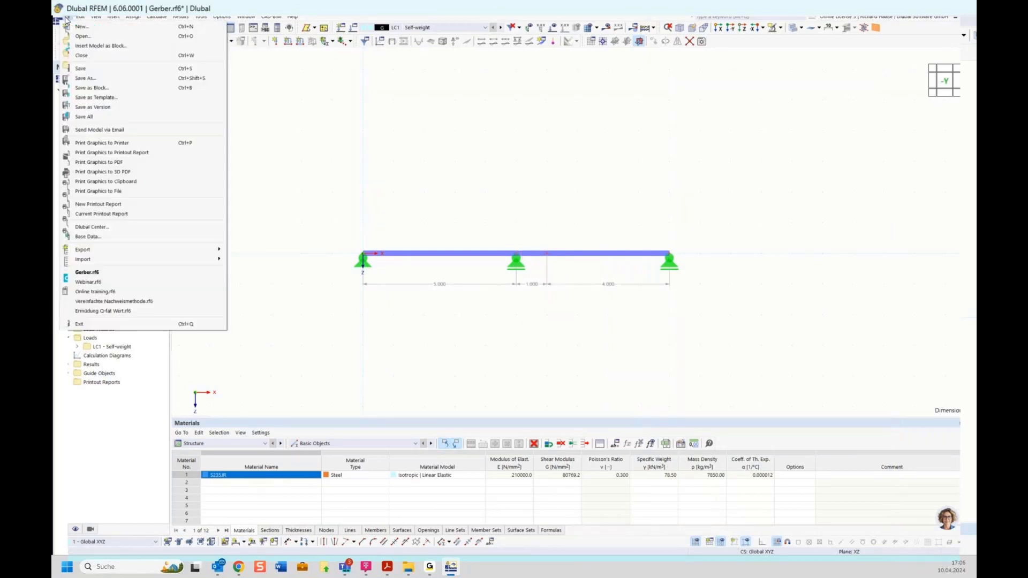
click(91, 73)
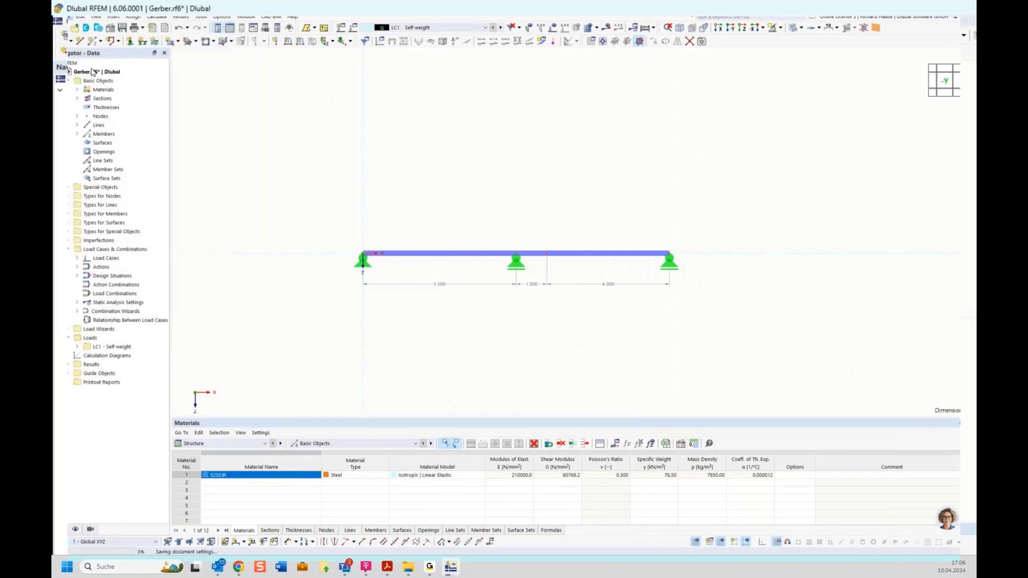
Link the X coordinate of the middle support node to the global parameter field
double_click(517, 257)
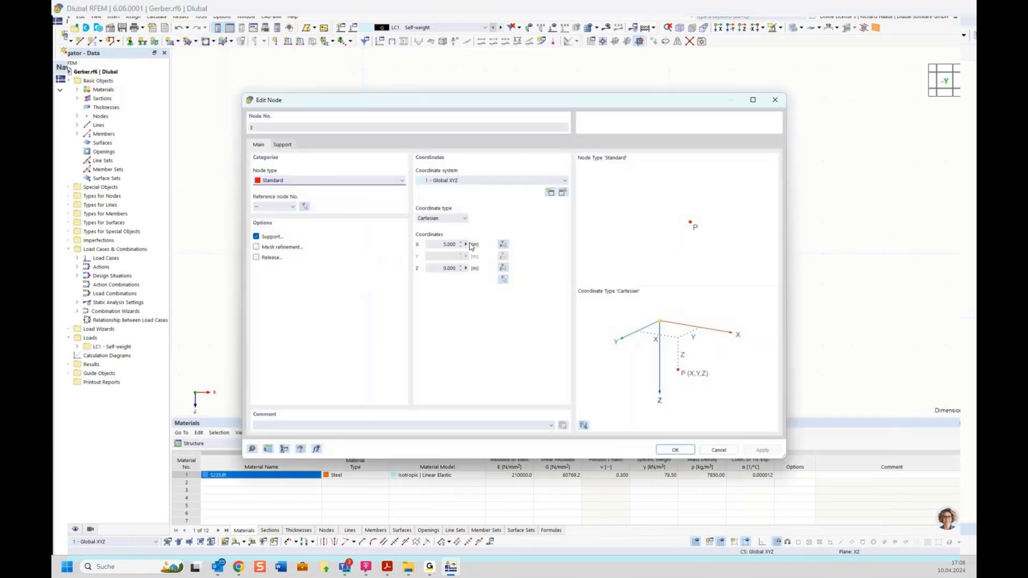
click(466, 245)
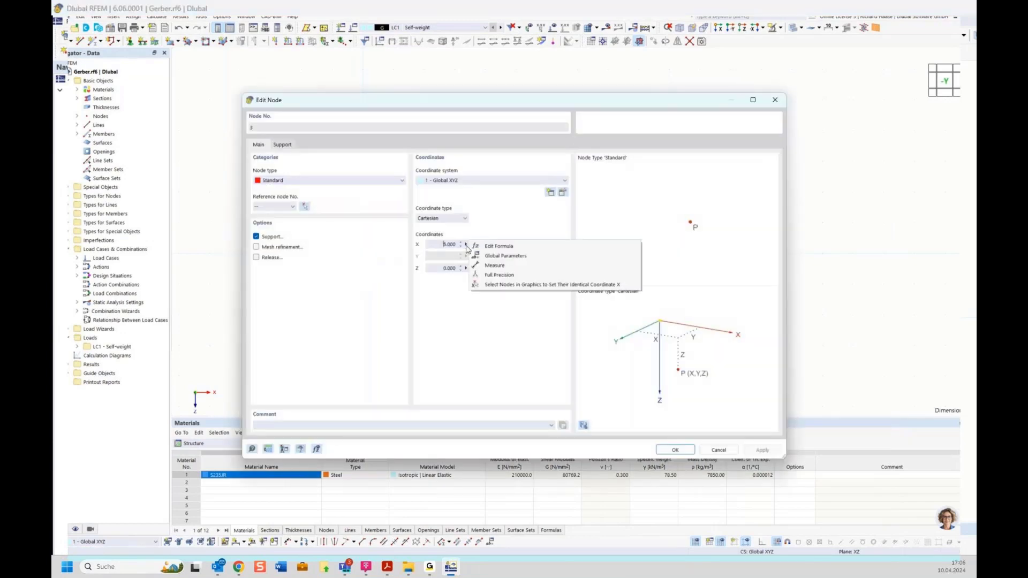
click(503, 256)
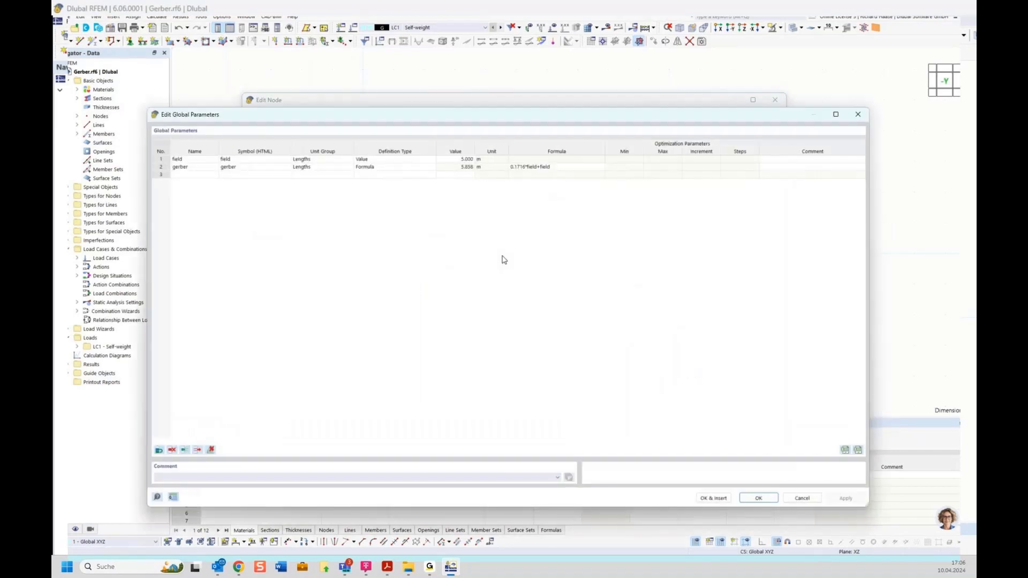
click(191, 160)
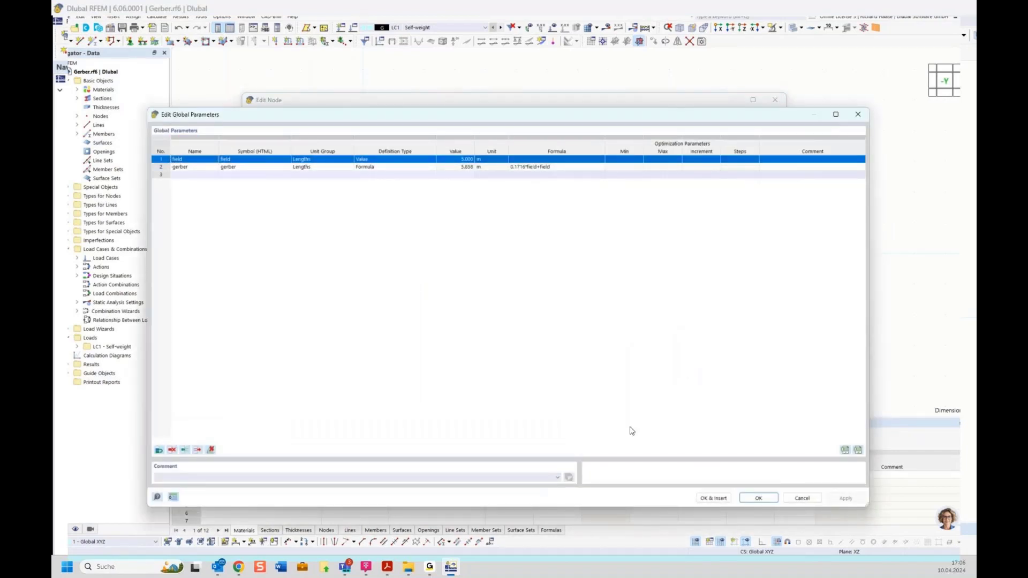
click(713, 498)
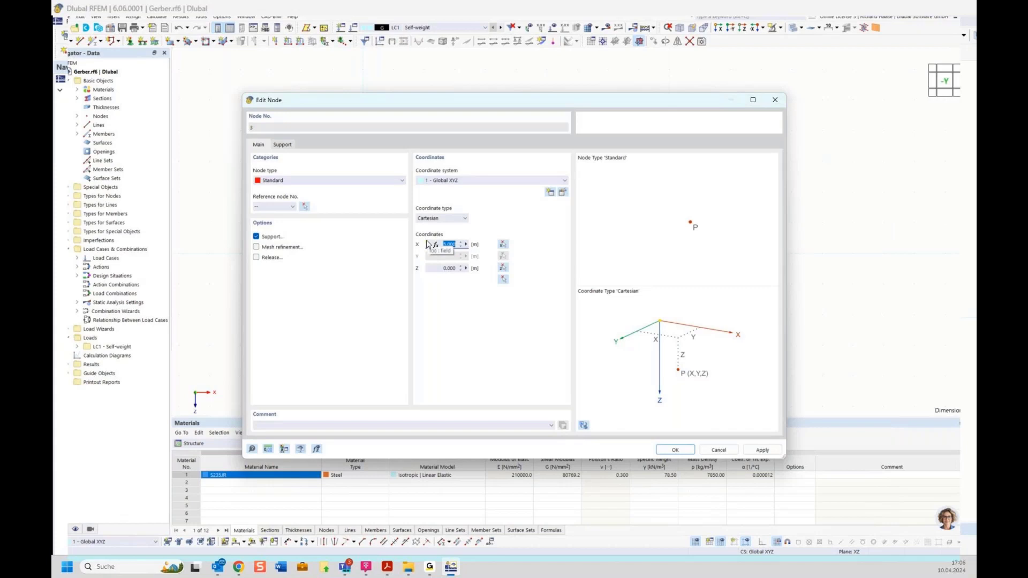
click(665, 448)
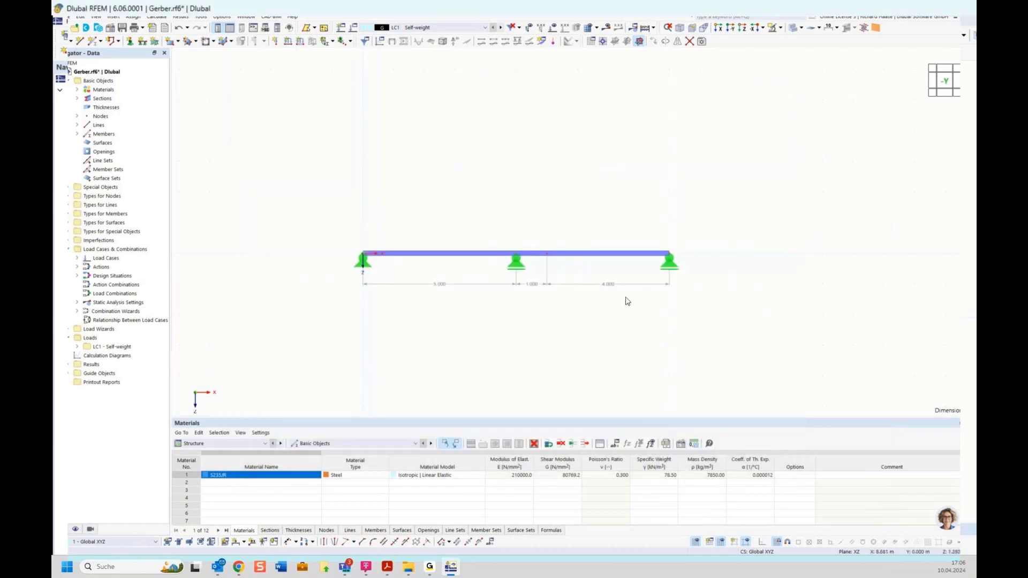
Define the X coordinate of the beam's right end support node with the formula 2*field
double_click(669, 256)
click(466, 245)
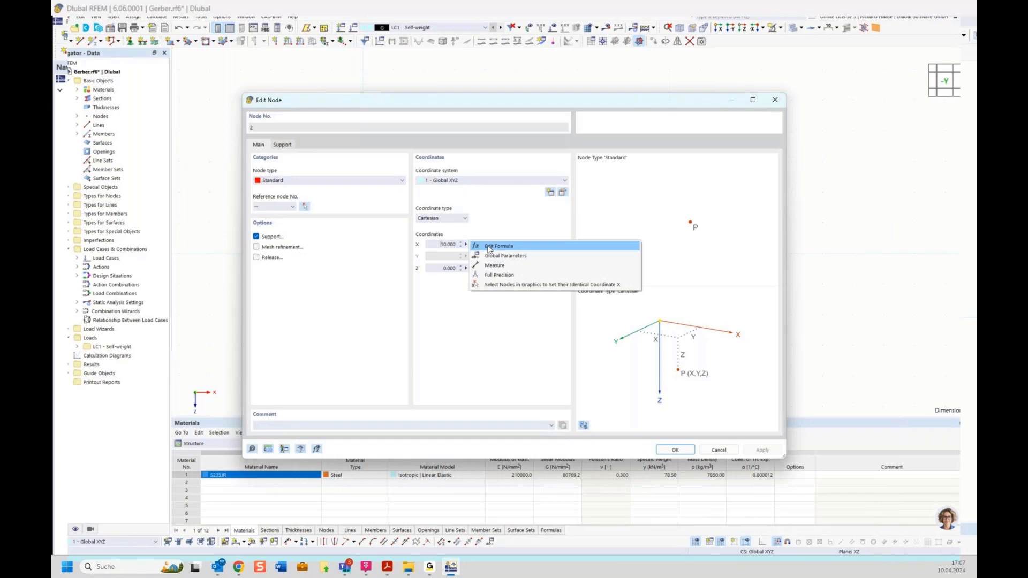
click(489, 248)
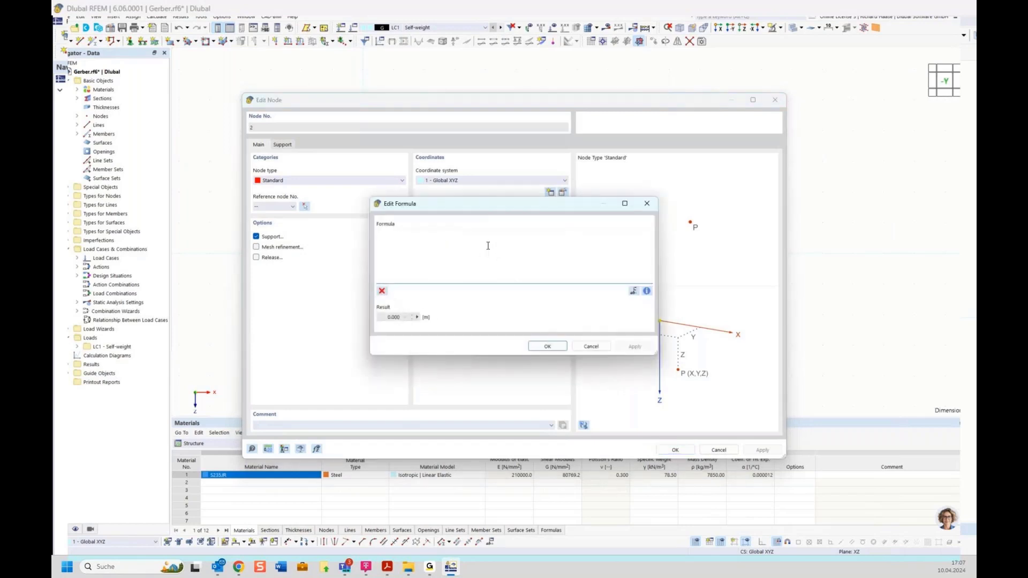
text(2*fie)
click(397, 242)
click(549, 347)
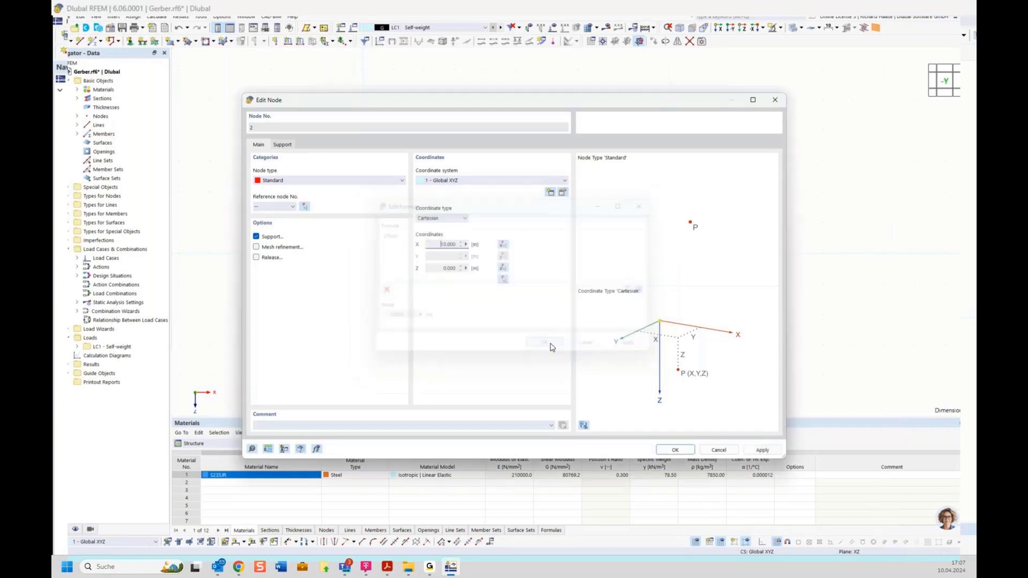
click(675, 450)
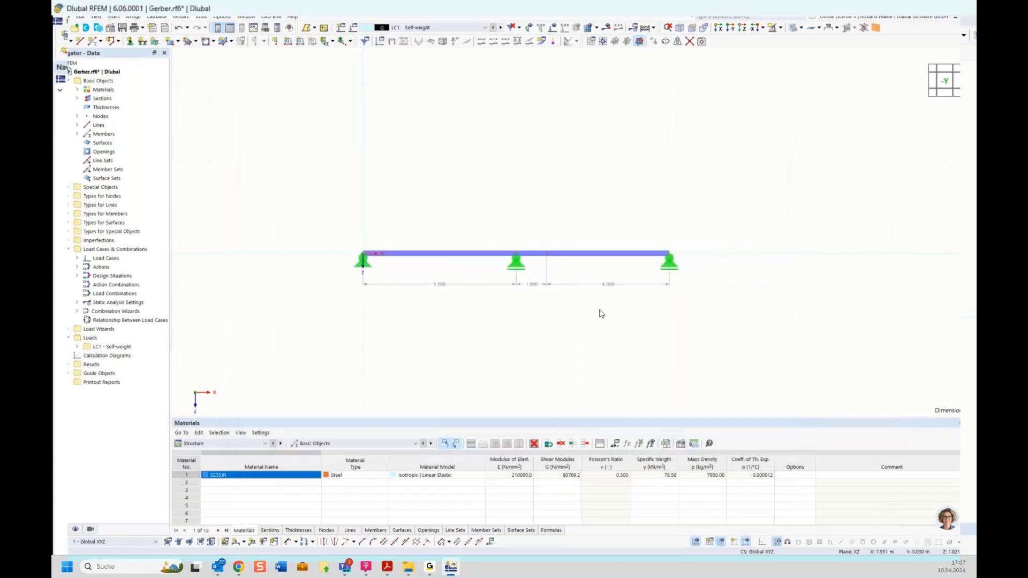
Link the X coordinate of the hinge node in the second span to the global parameter gerber
double_click(548, 256)
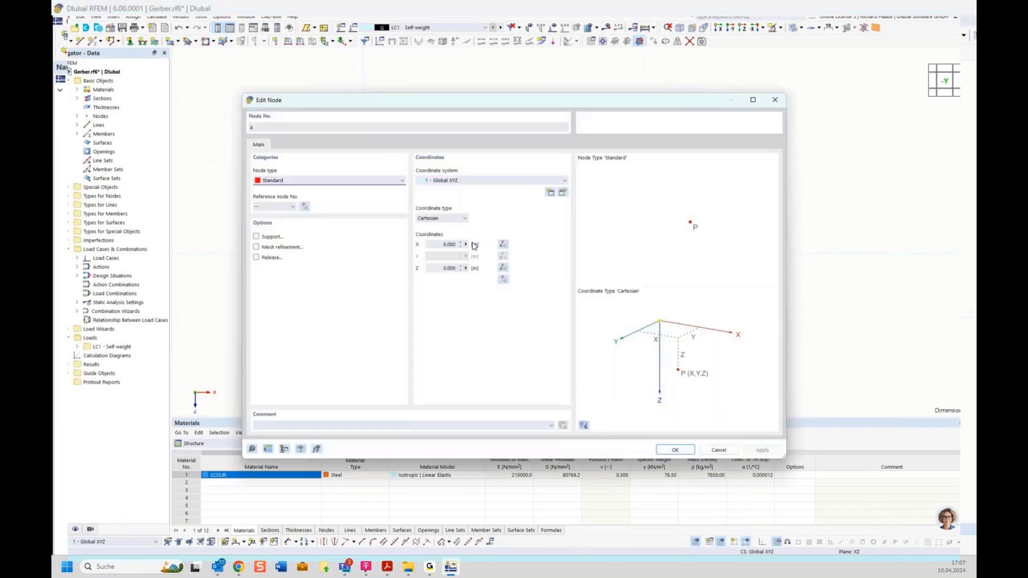
click(466, 244)
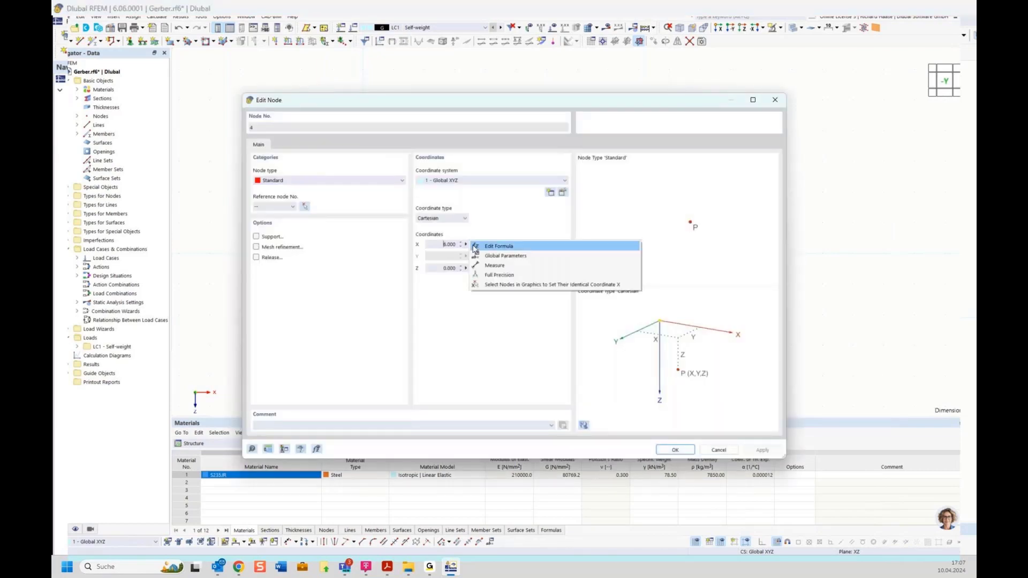
click(488, 256)
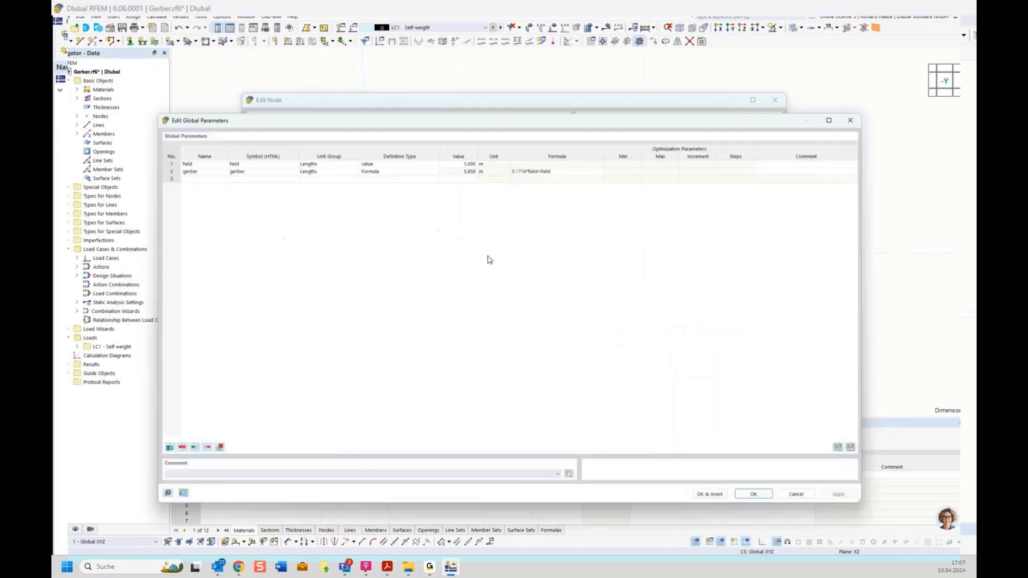
click(196, 167)
click(195, 167)
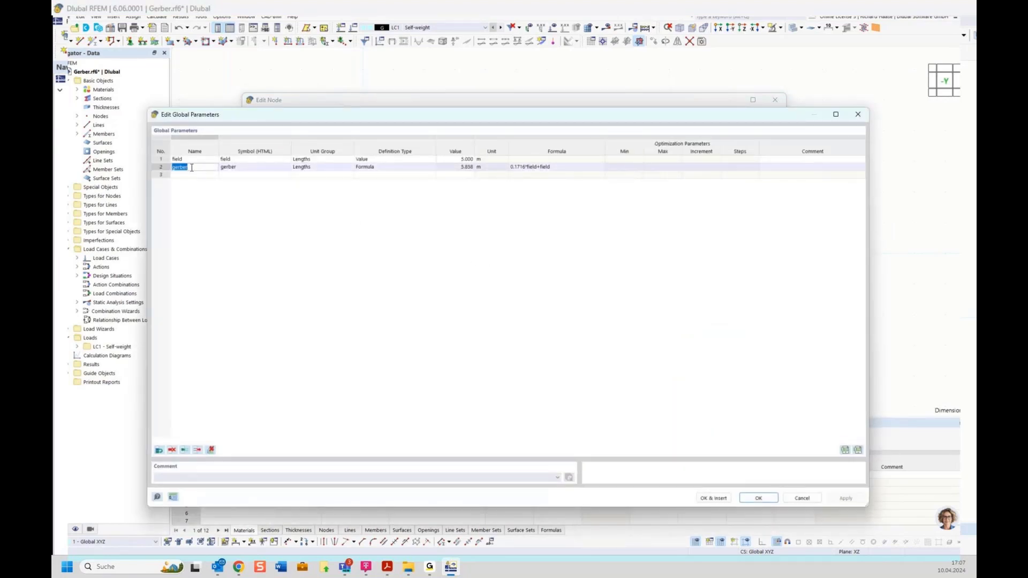
click(713, 498)
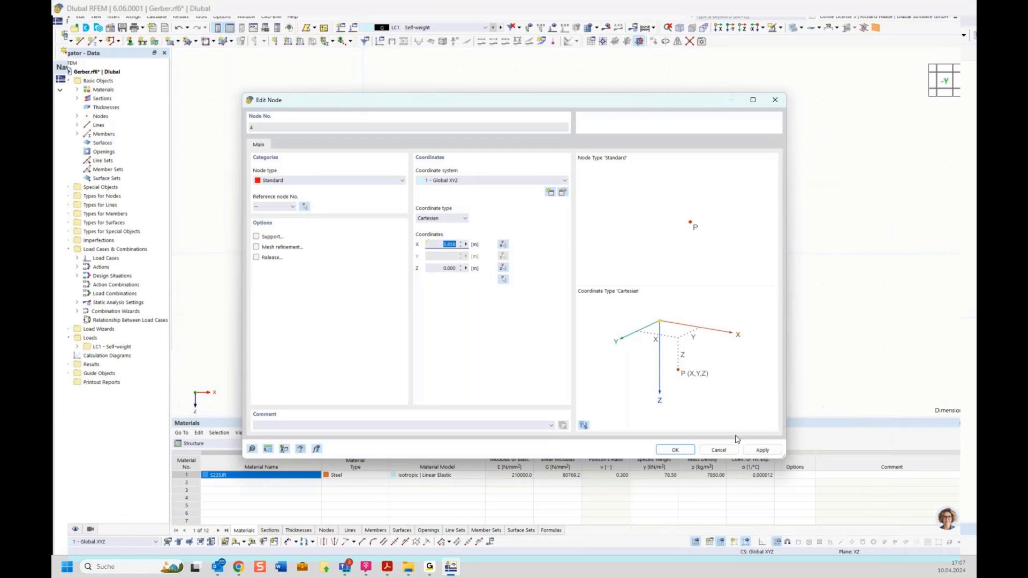
click(675, 450)
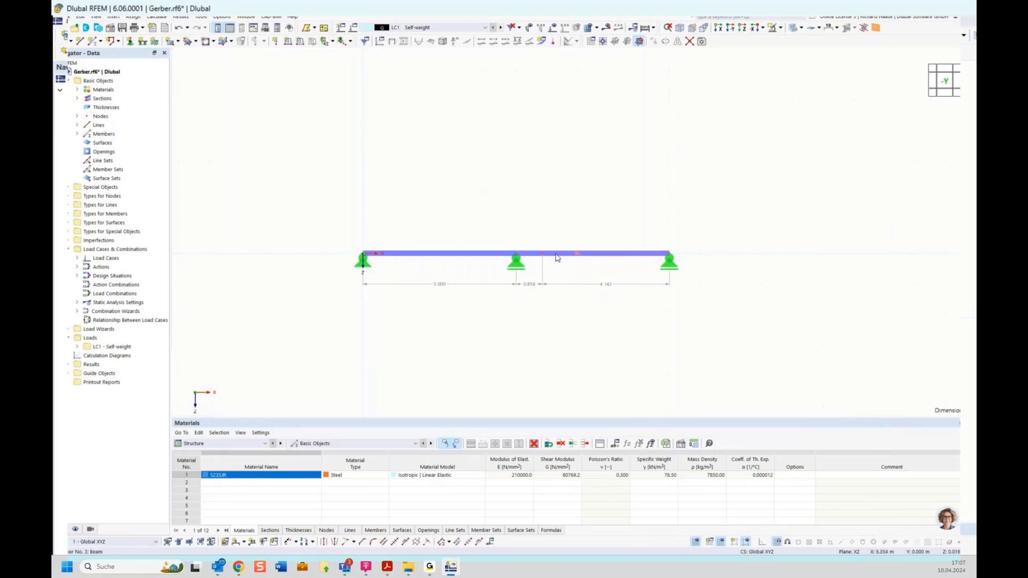
scroll(544, 256, up, 2)
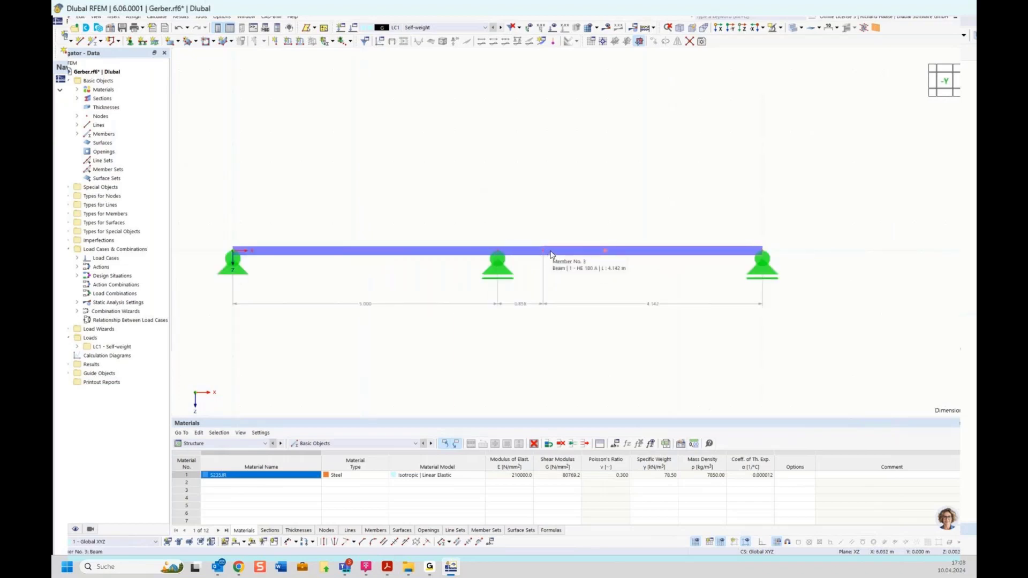
double_click(552, 255)
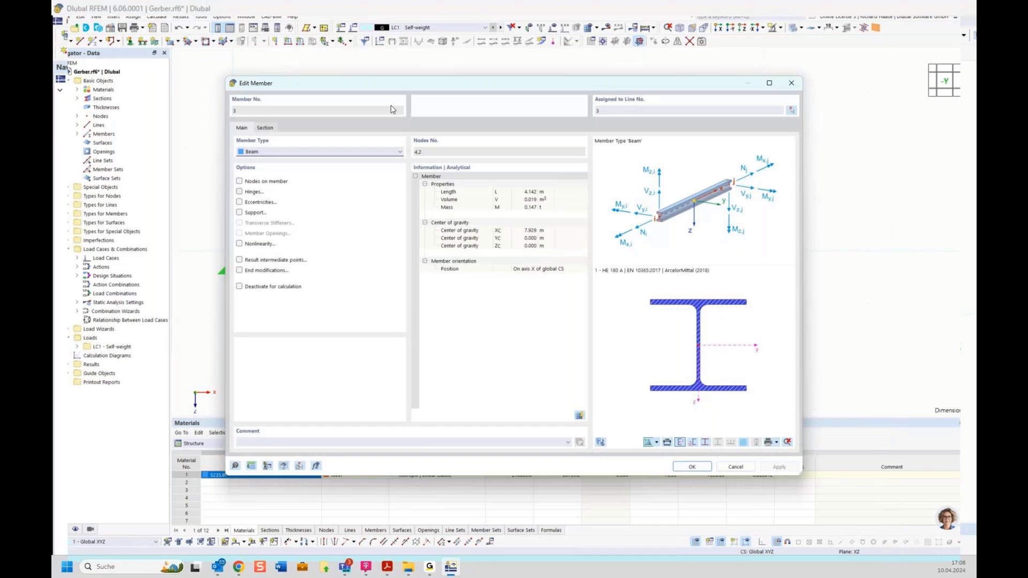
drag(405, 89, 444, 306)
click(818, 300)
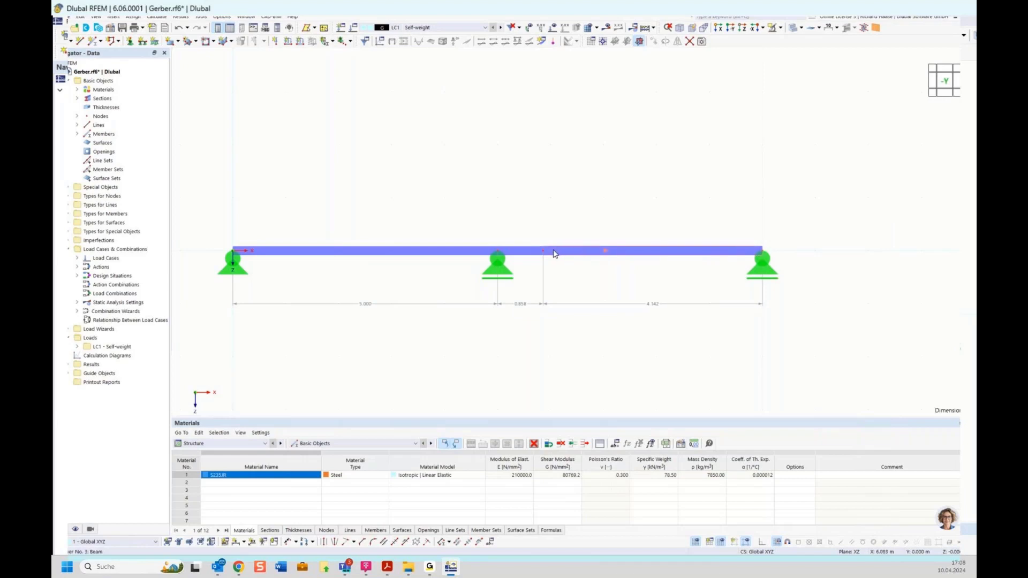
Assign a new member hinge with released rotation φy to the start of the member between the hinge node and the right support
double_click(608, 253)
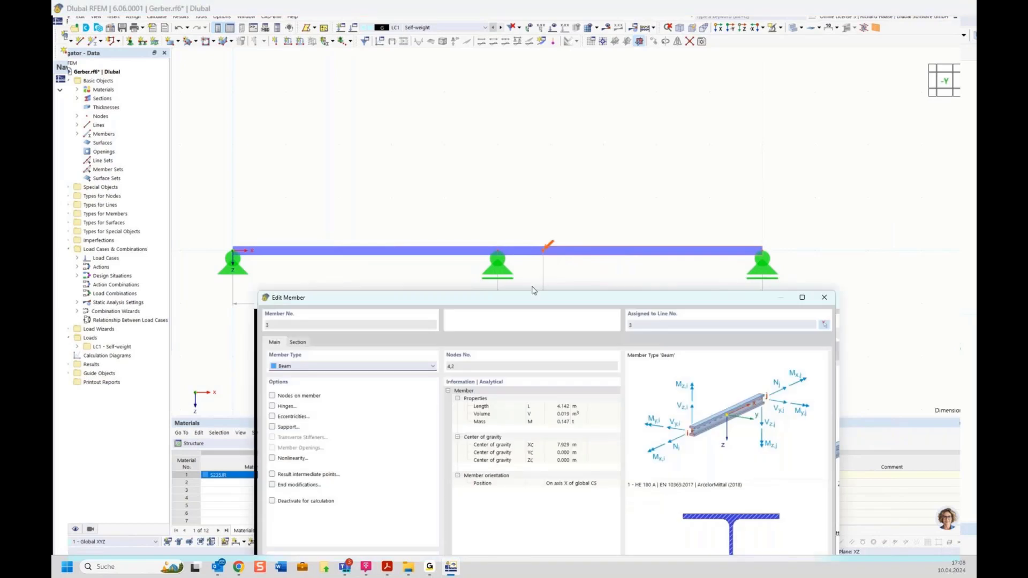
drag(534, 290, 542, 206)
click(287, 311)
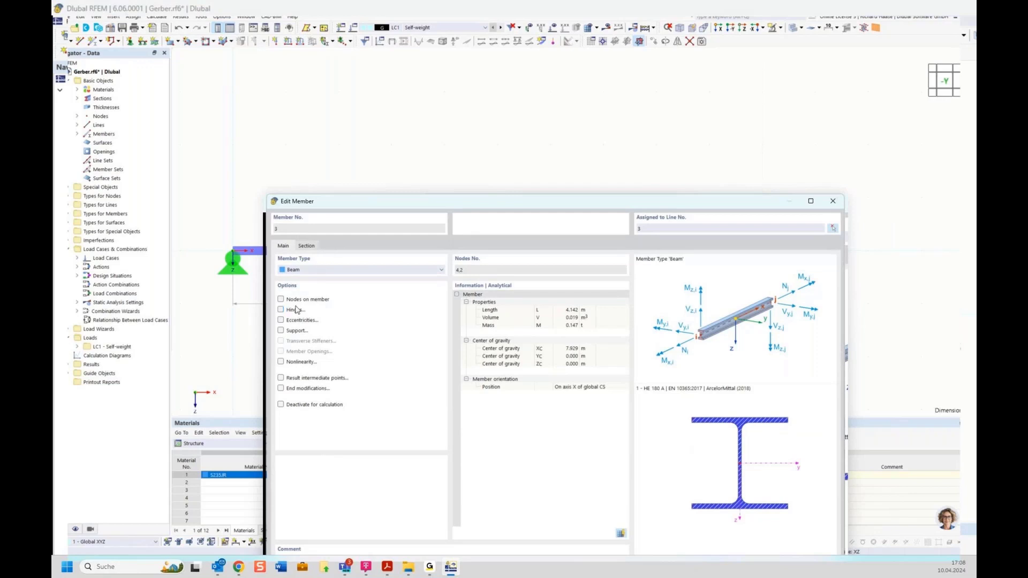
click(329, 246)
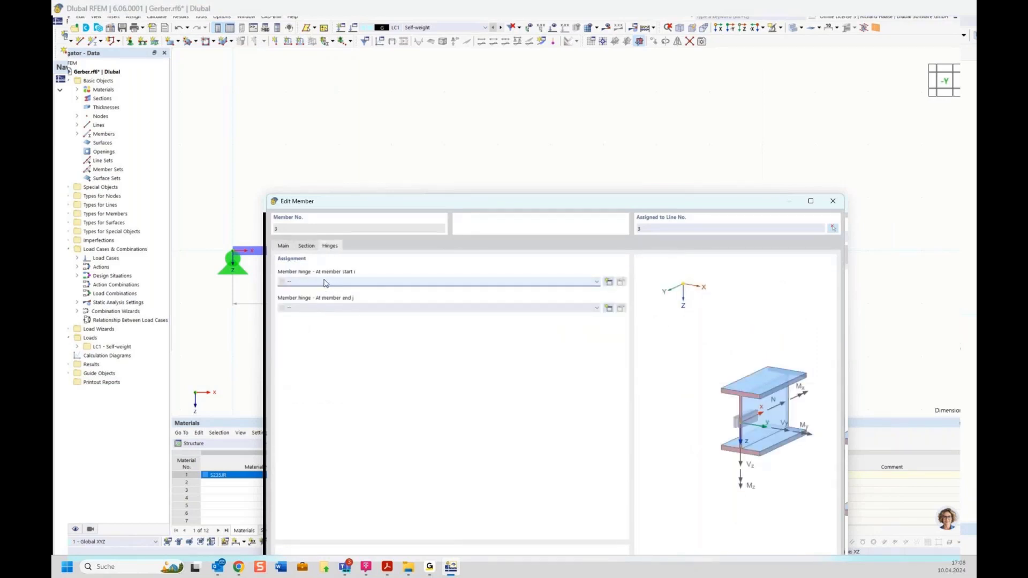
click(608, 282)
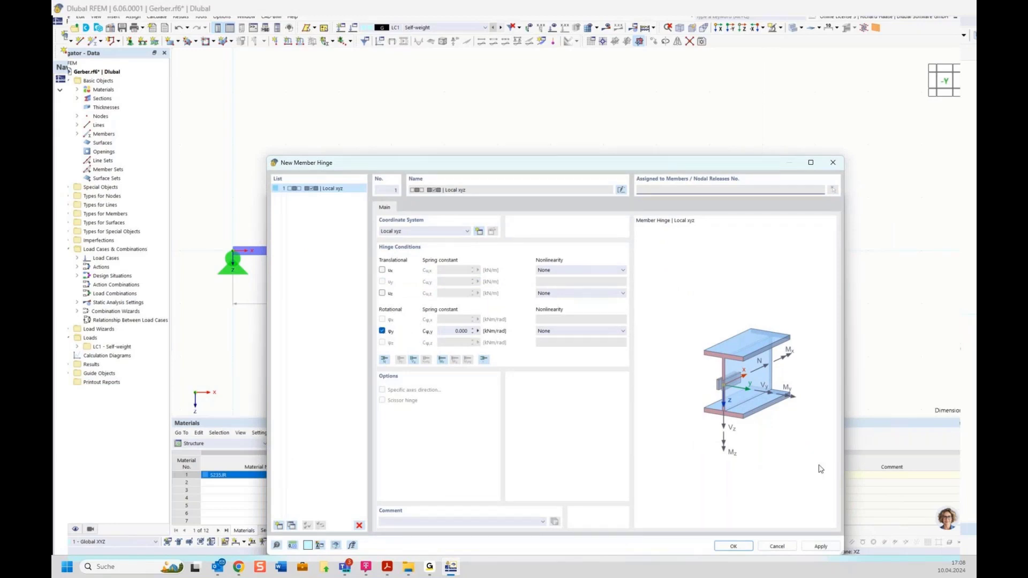
click(734, 546)
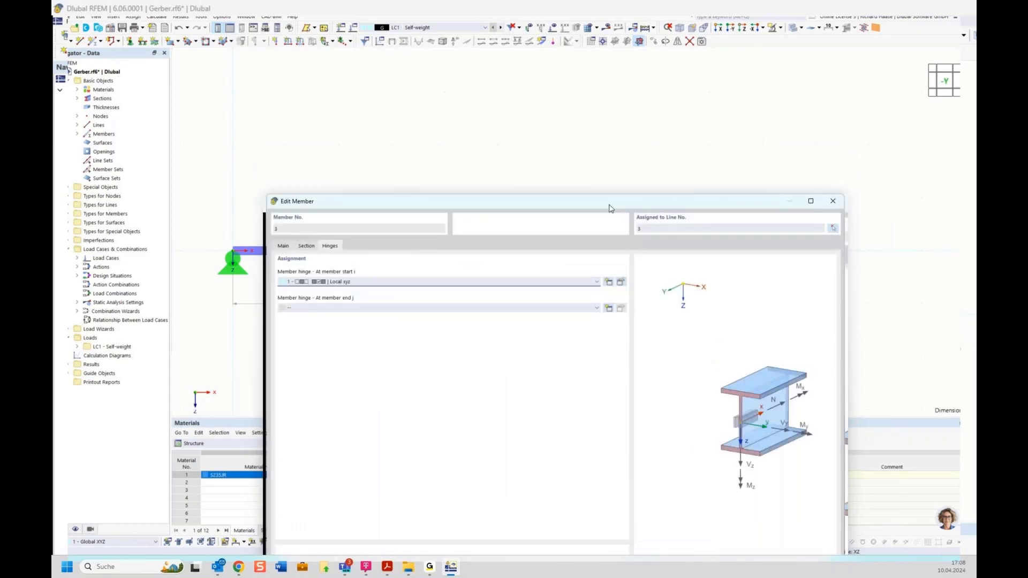
click(698, 473)
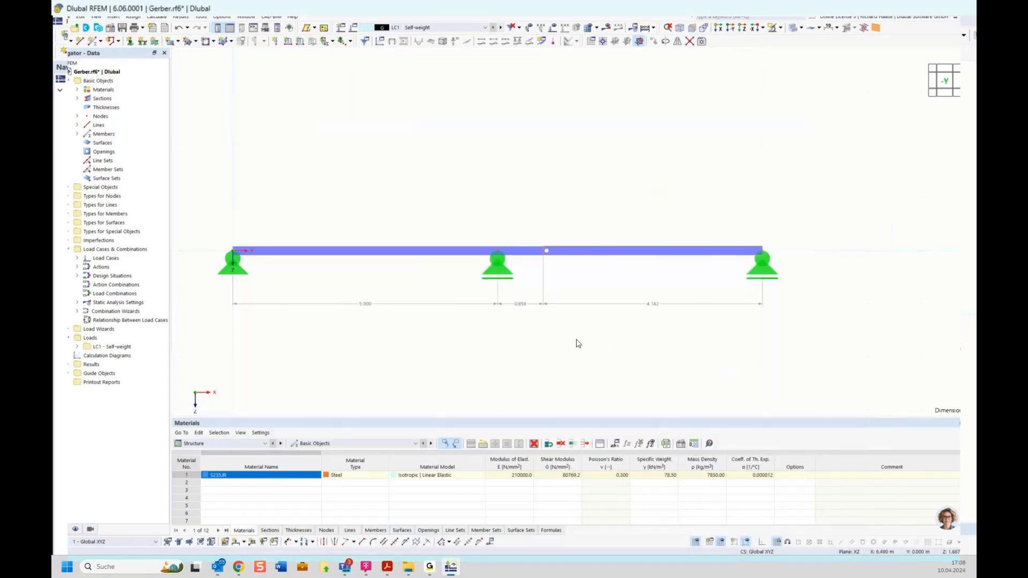
Adjust the graphical display size of the member hinge in the second span
right_click(547, 252)
click(695, 195)
right_click(546, 252)
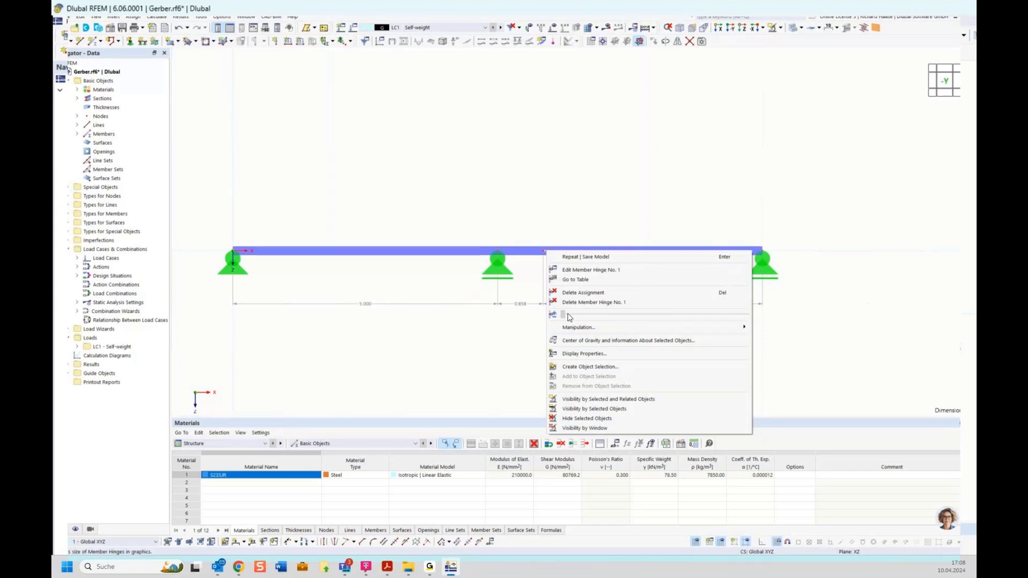
drag(569, 317, 792, 333)
click(791, 333)
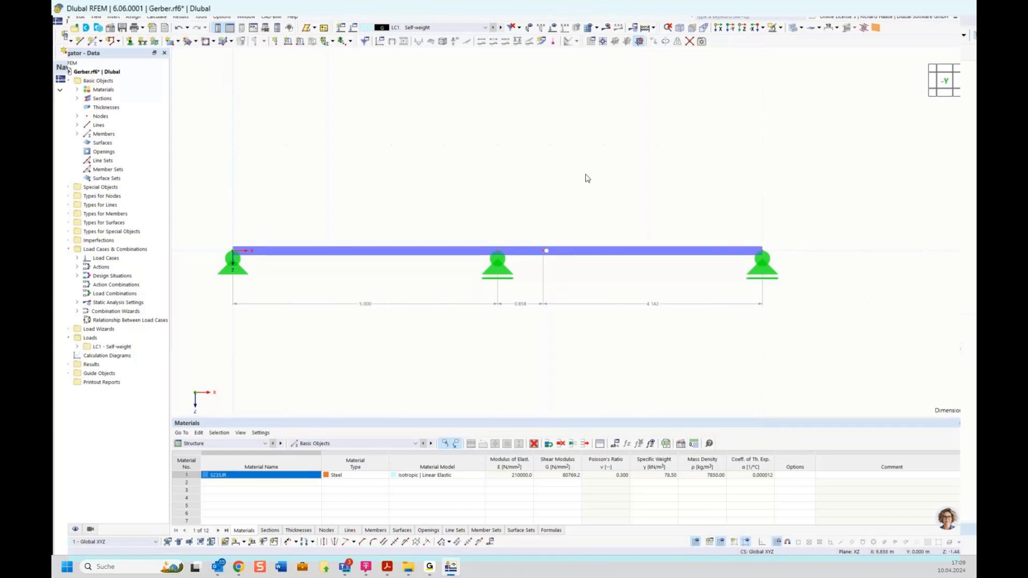
Calculate load case LC1 - Self-weight and display the member bending moments My
scroll(590, 188, down, 1)
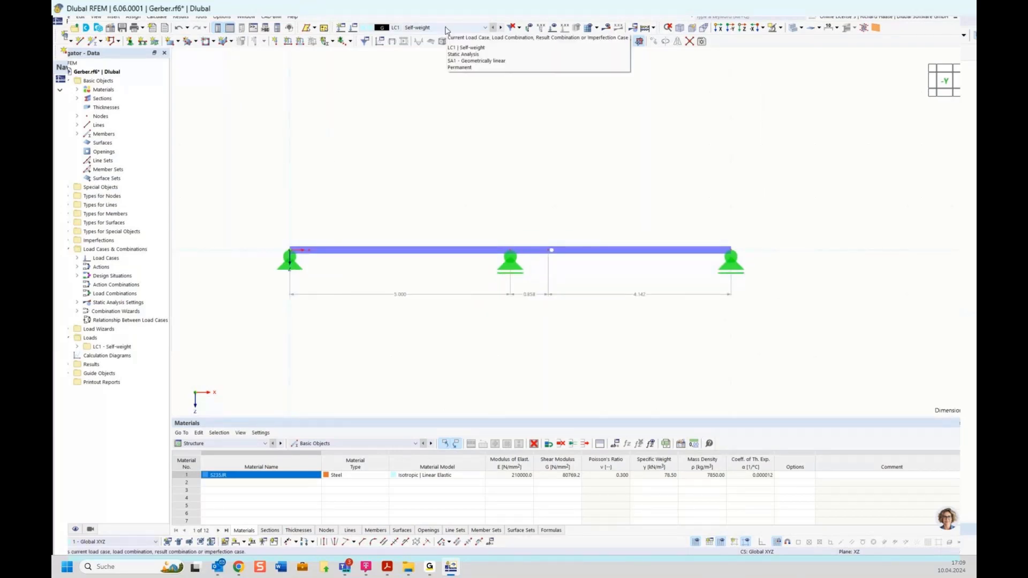
click(609, 30)
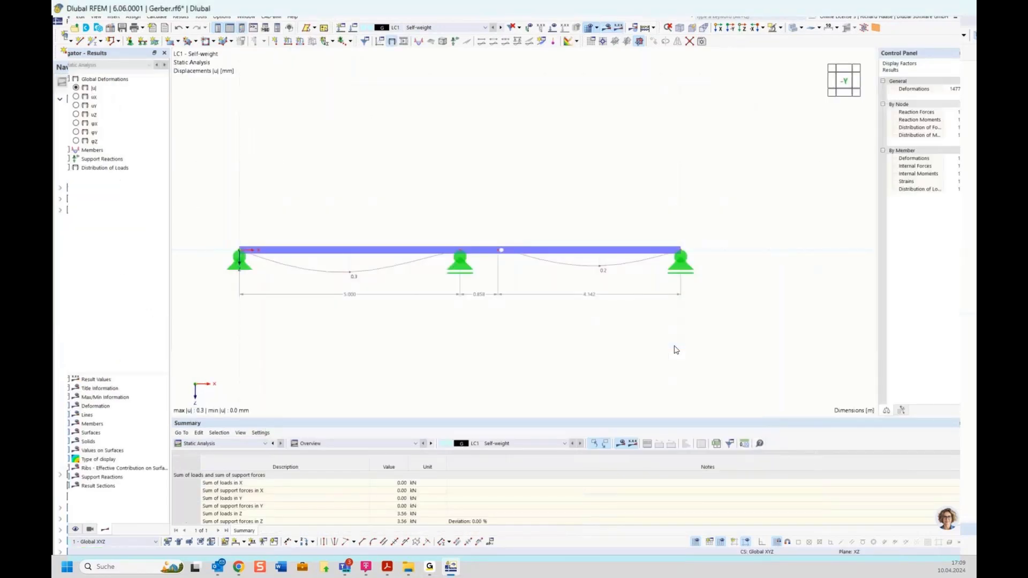
click(60, 151)
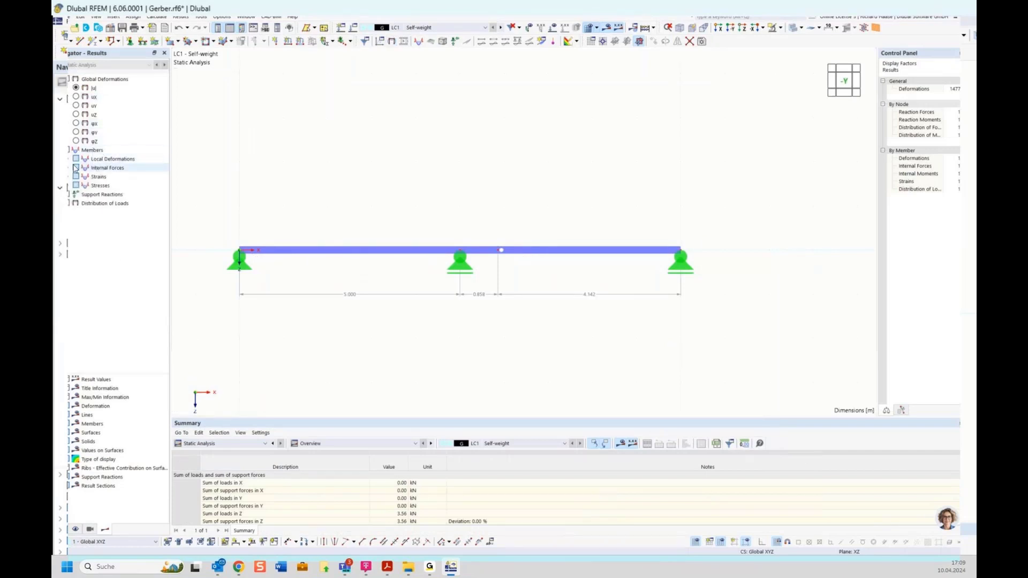
click(68, 168)
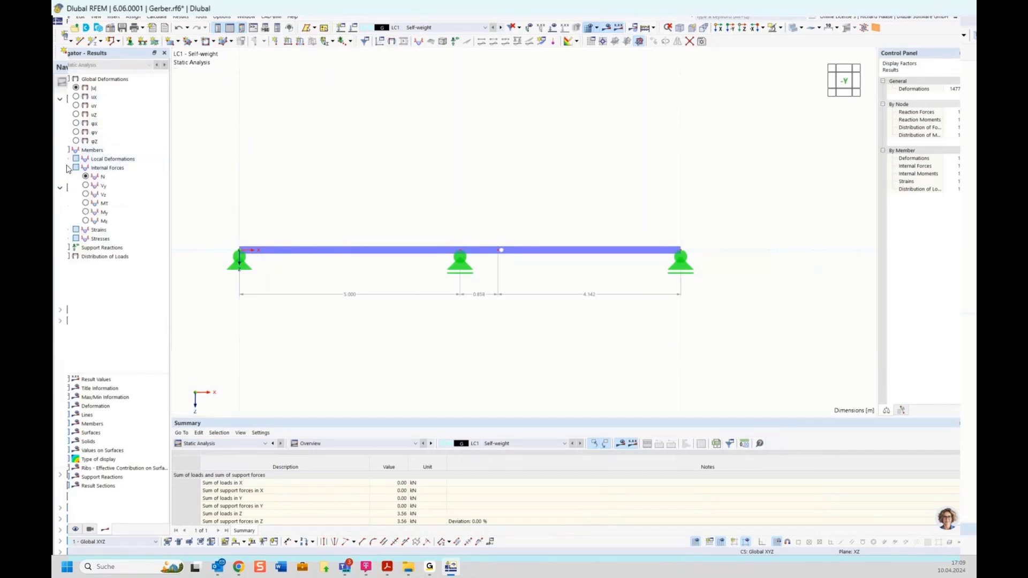
click(86, 213)
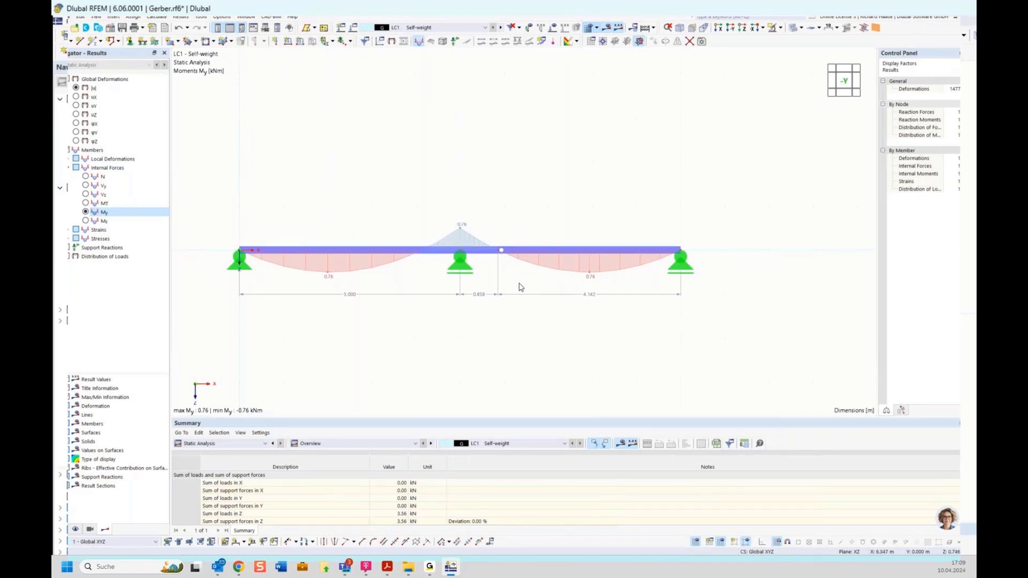
Set the global parameter field to 7 m and apply it to the beam model
click(230, 444)
click(230, 444)
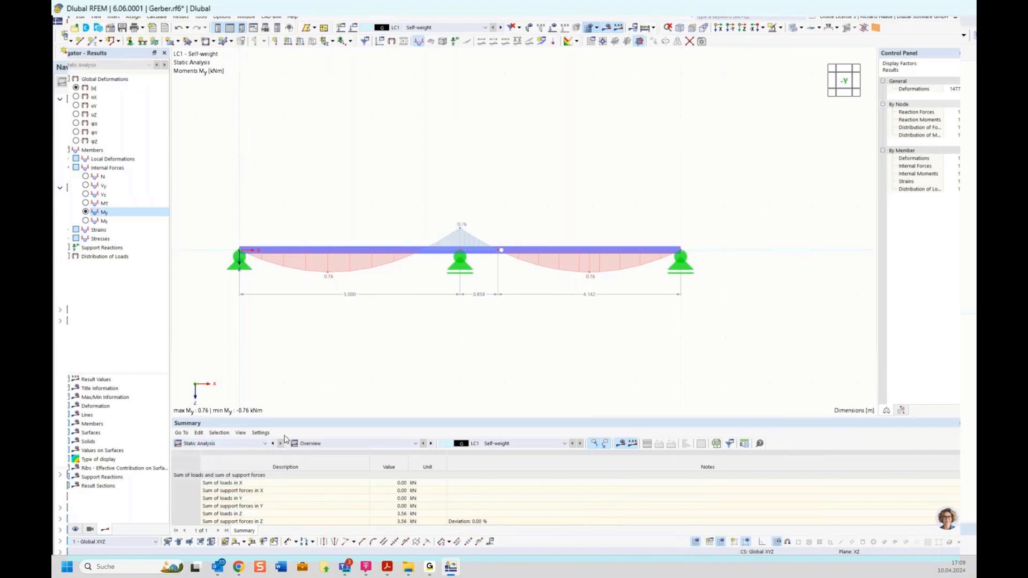
click(490, 544)
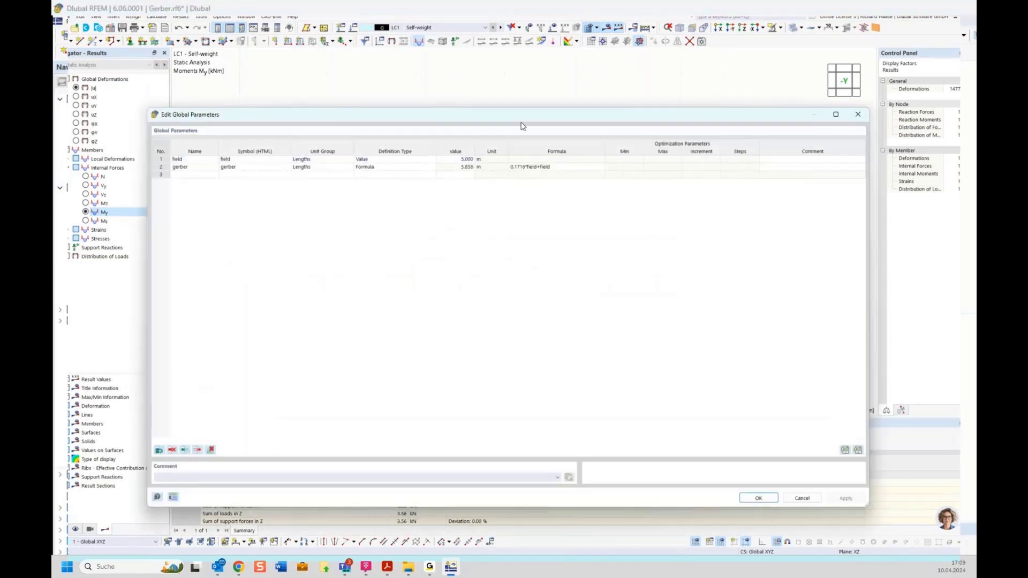
drag(524, 114, 542, 344)
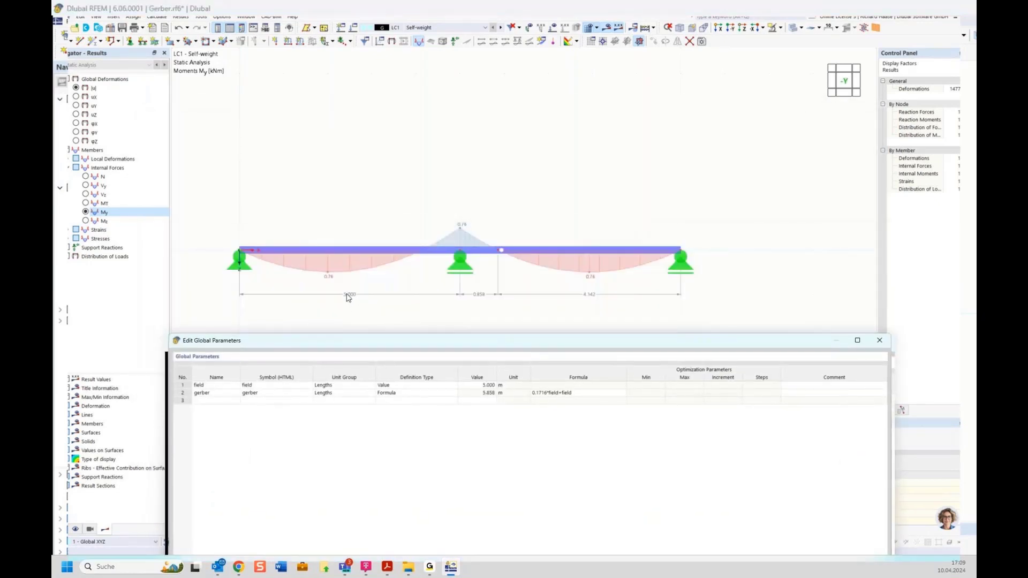
click(485, 386)
click(484, 386)
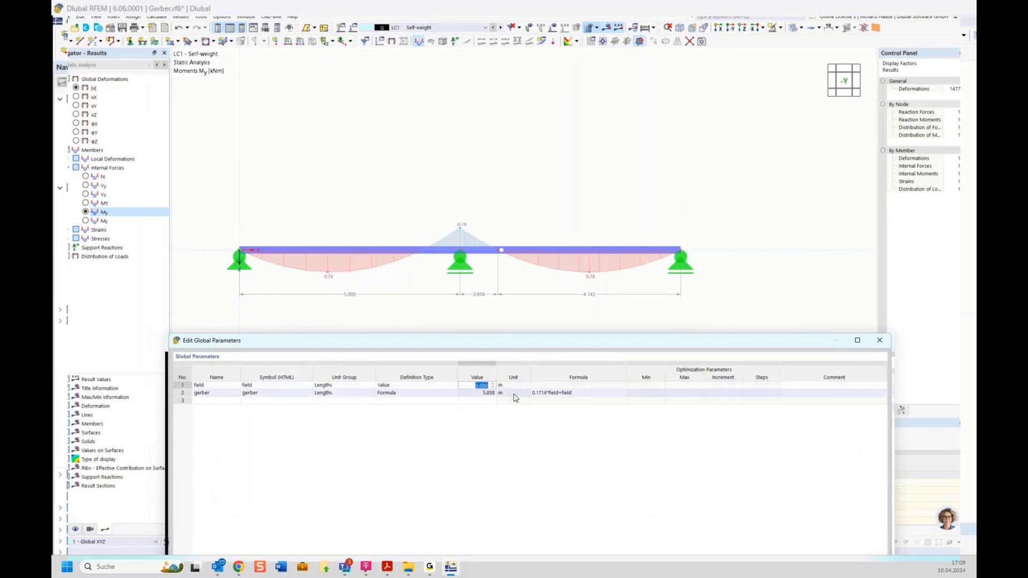
text(7)
drag(541, 346, 489, 188)
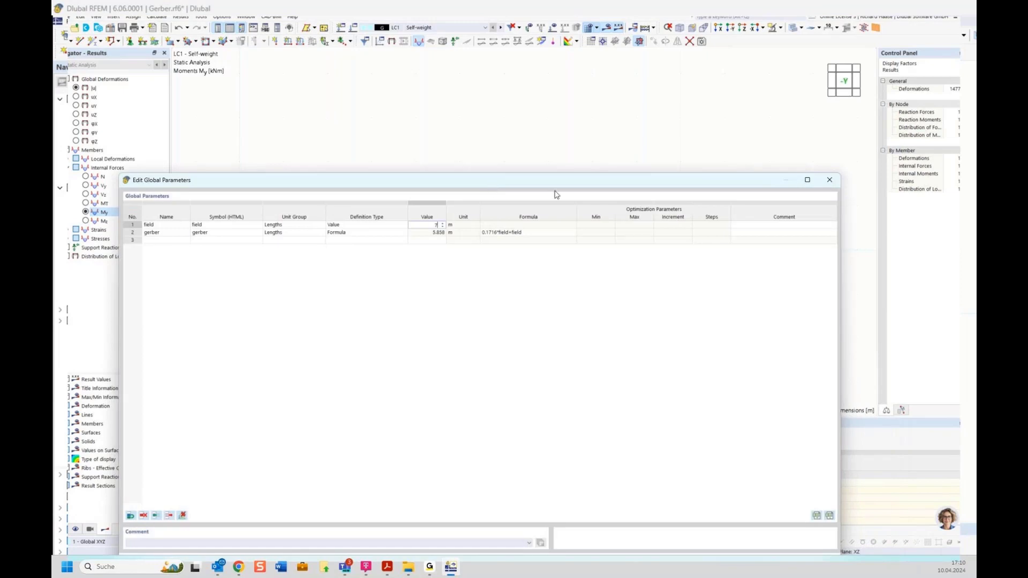
drag(565, 186, 564, 105)
drag(839, 490, 666, 230)
drag(523, 99, 644, 326)
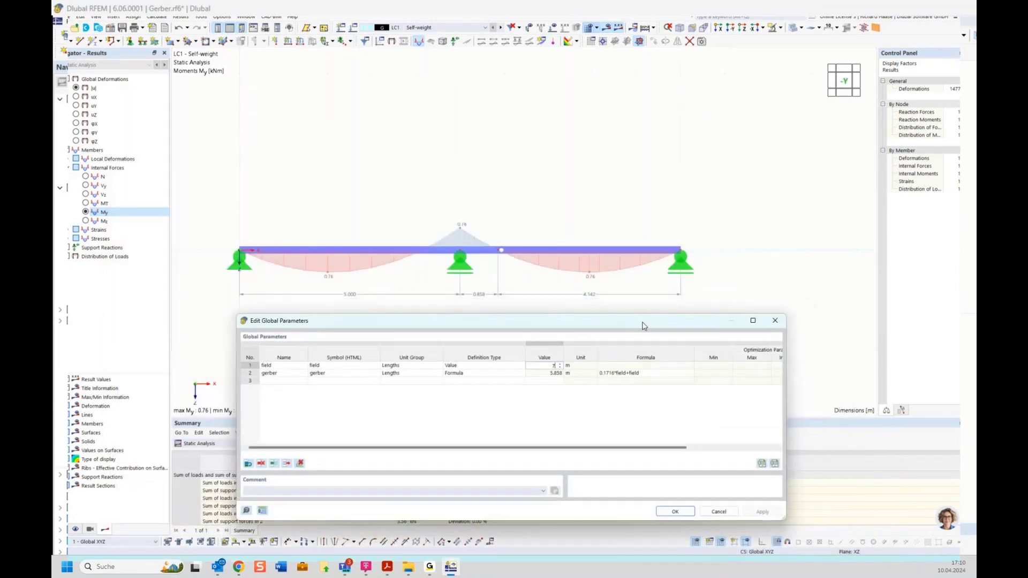
key(Return)
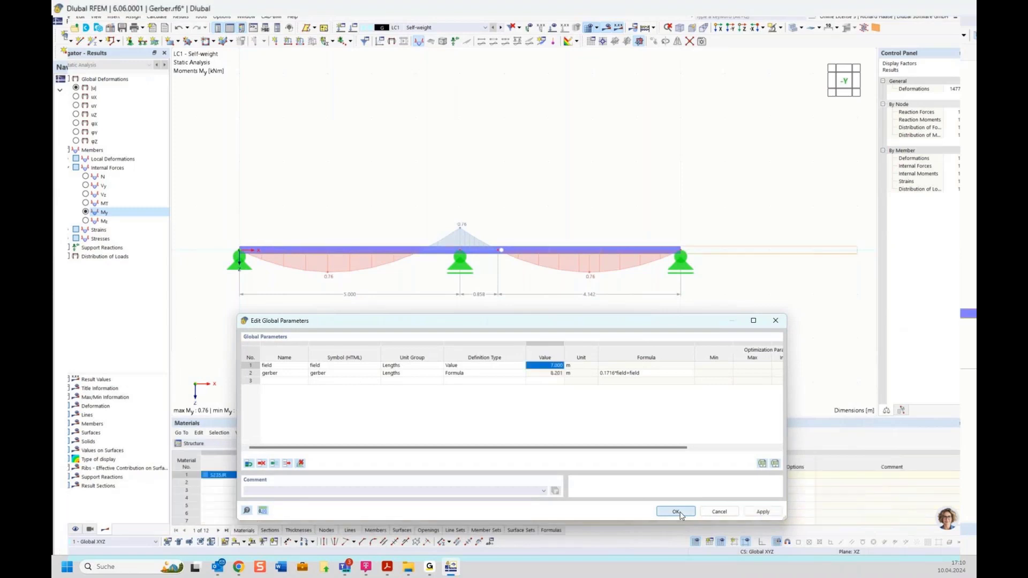
click(676, 512)
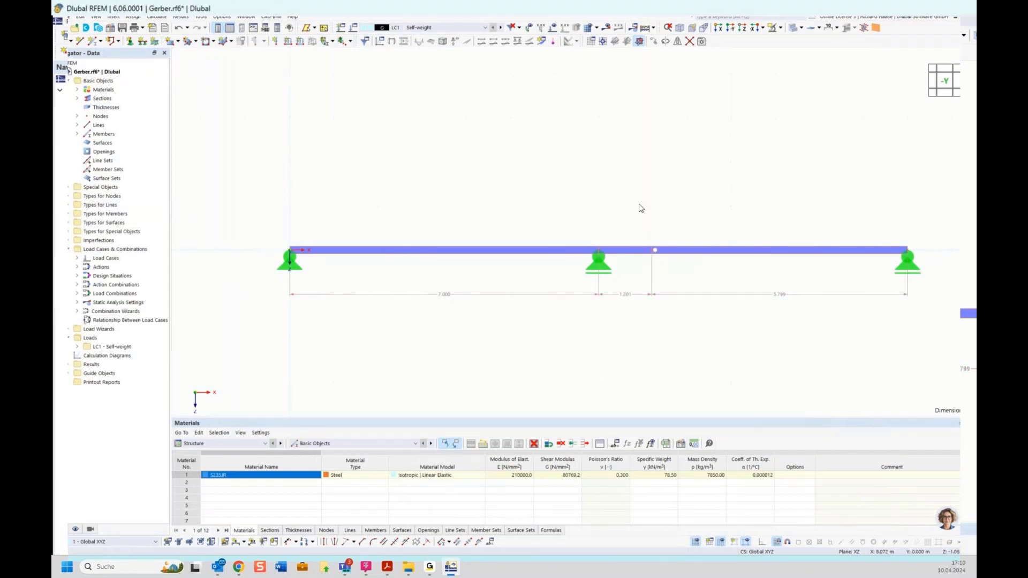
Recalculate the lengthened beam under self-weight and view its My moment diagram
scroll(729, 333, down, 1)
middle_drag(730, 333, 605, 316)
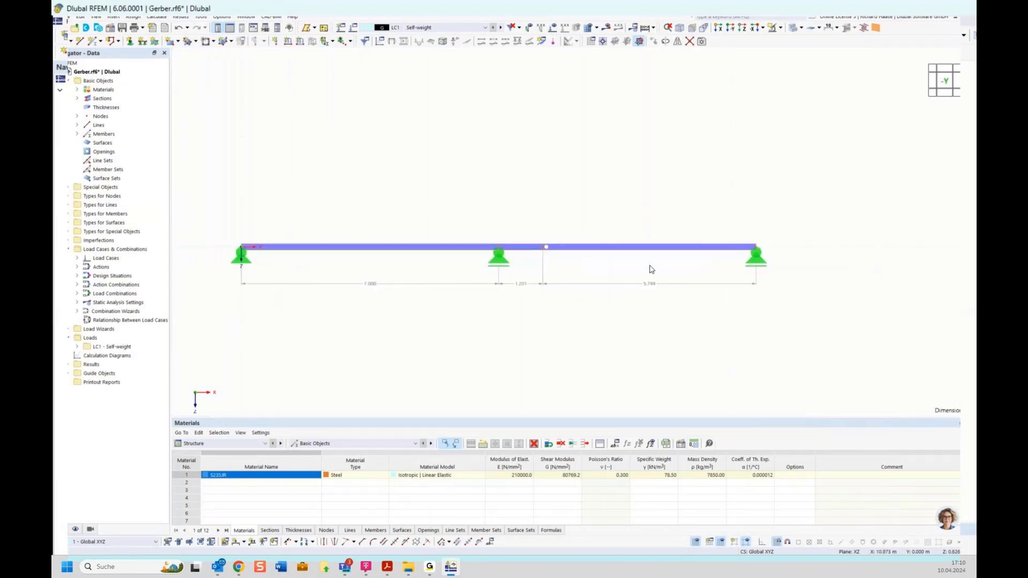
click(607, 29)
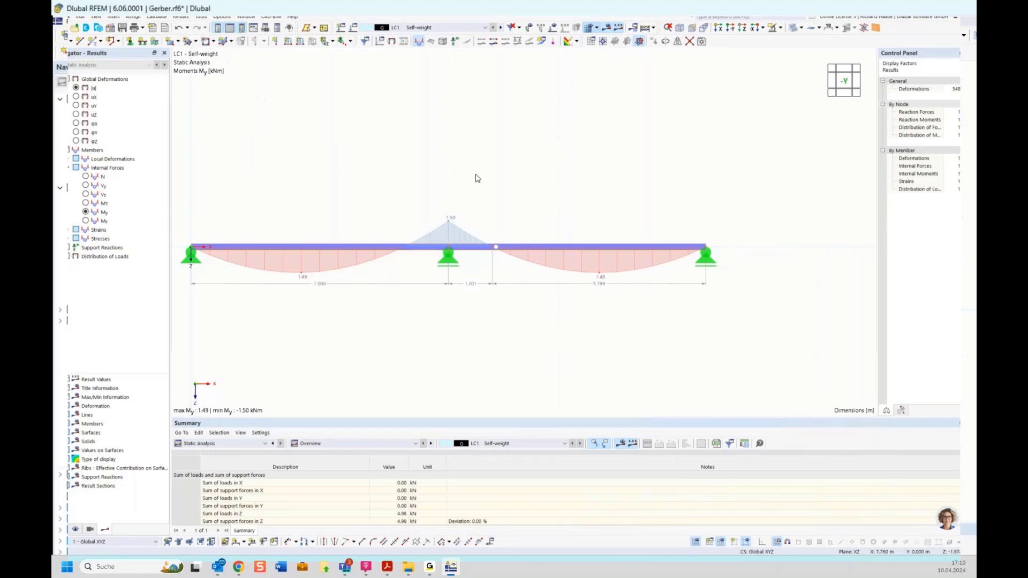
scroll(477, 177, down, 1)
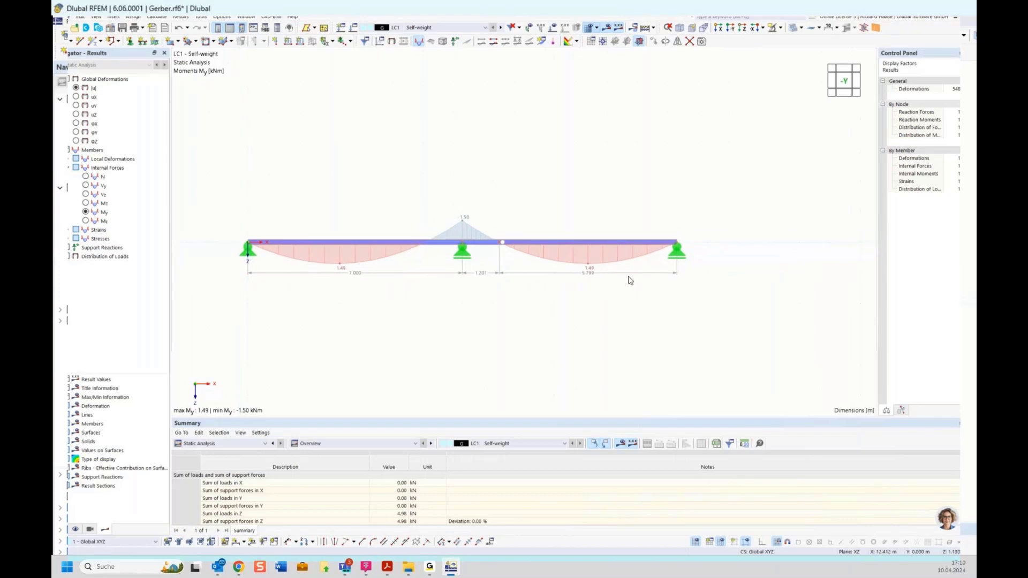
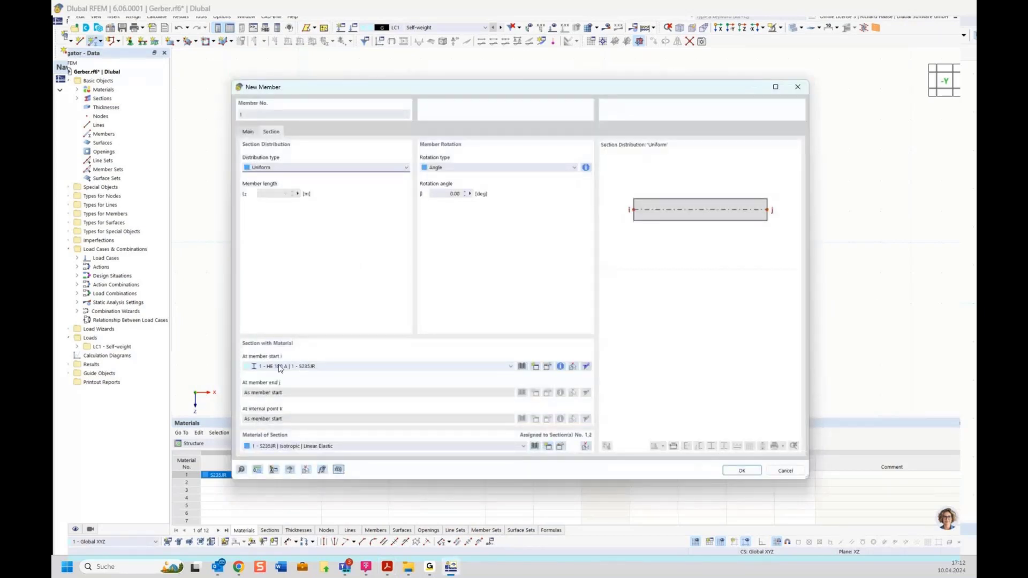
Define the new member with section HEB 300 in material S235JR
click(299, 367)
click(303, 367)
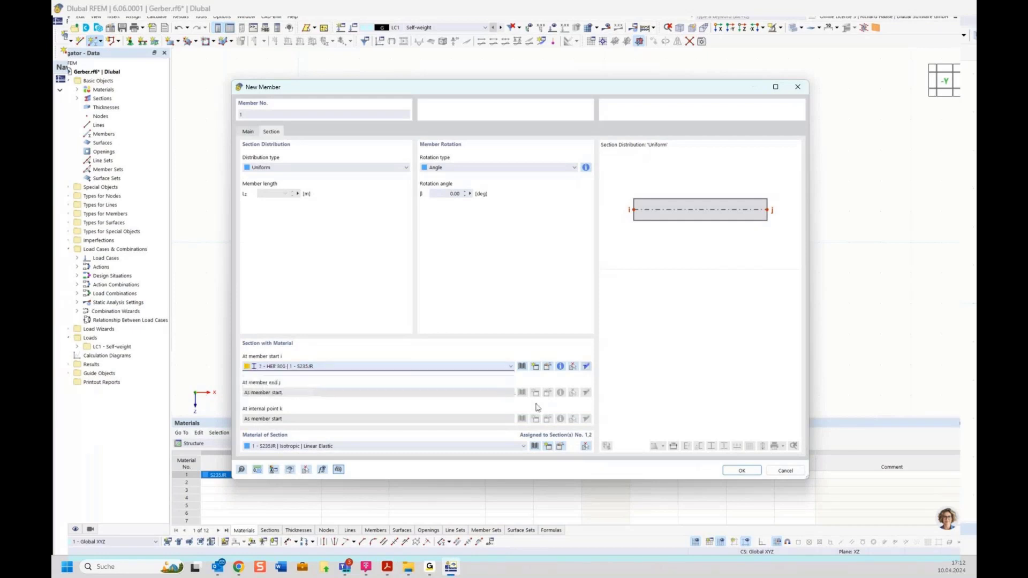
click(742, 471)
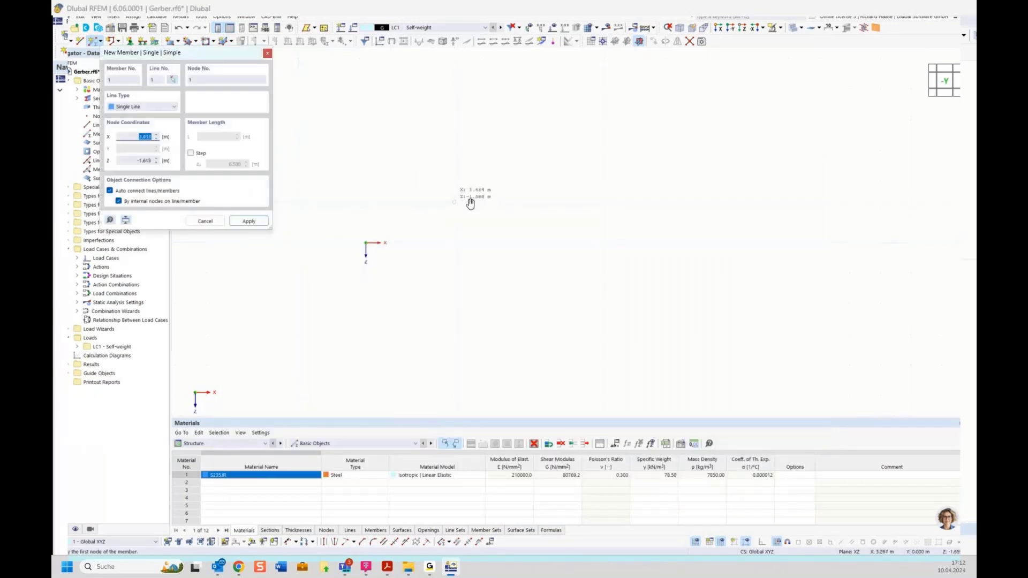
Draw a 5 m vertical column up from the origin and a rafter between its upper end and the point X 5 m, Z -8 m
click(426, 252)
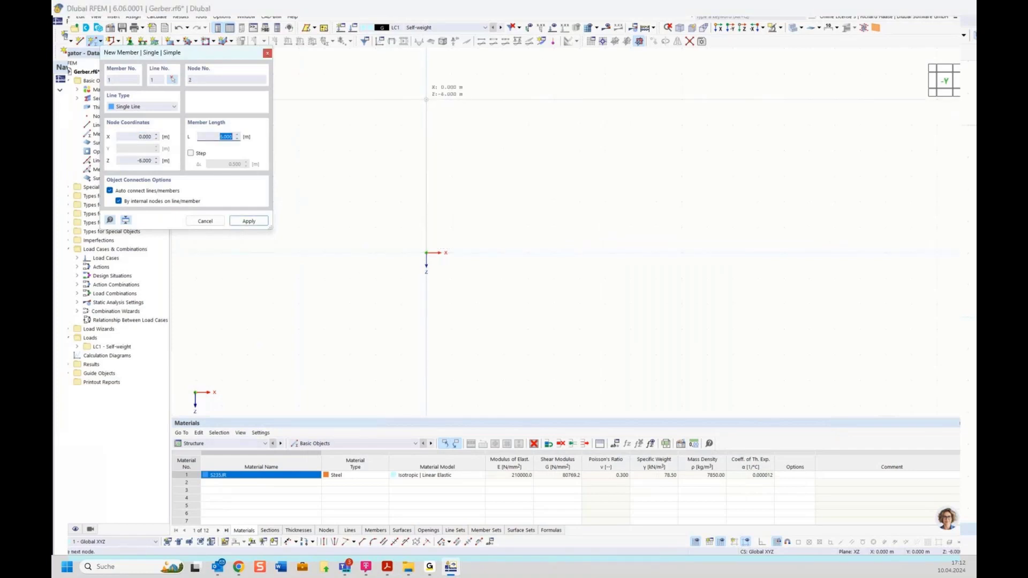
click(426, 125)
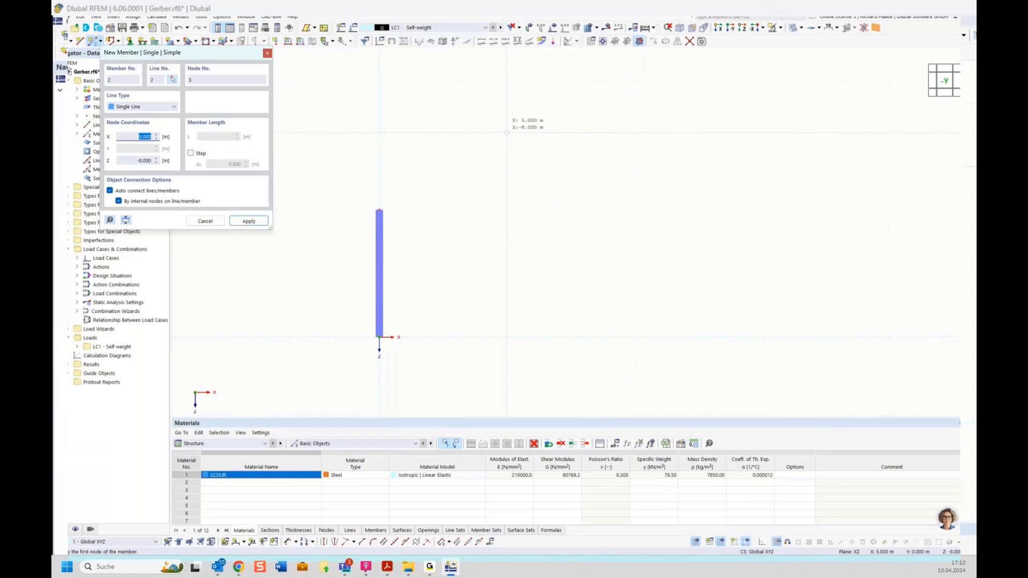
click(506, 133)
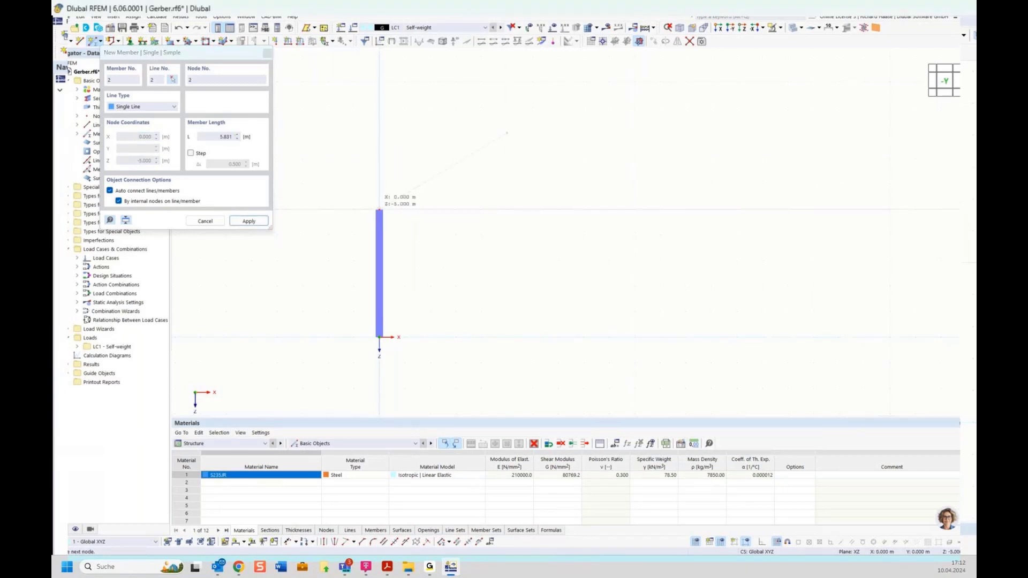
key(Escape)
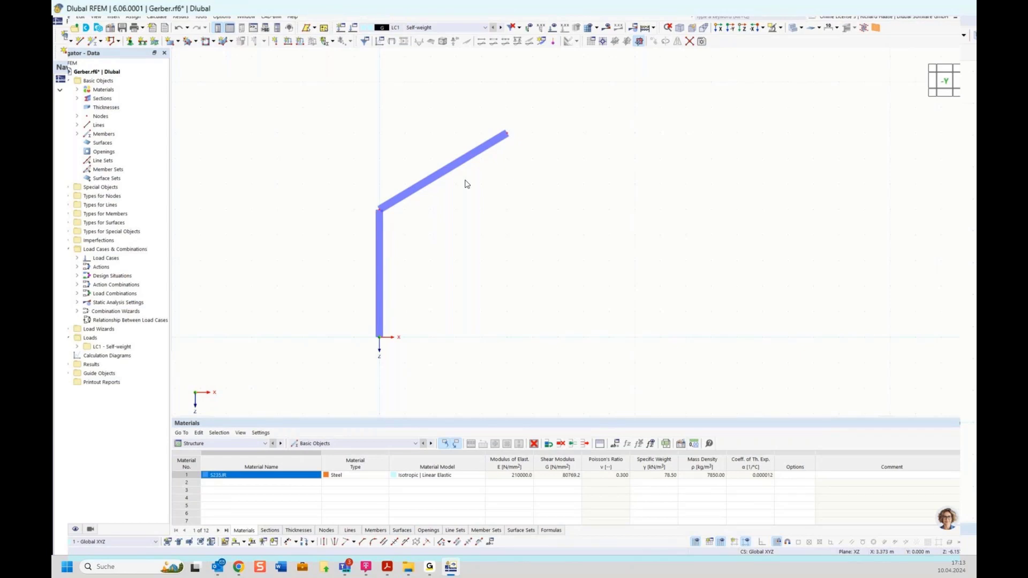
Mirror a copy of the column and rafter about the YZ plane through the rafter's upper node at X 5 m, Z -8 m
drag(323, 80, 586, 407)
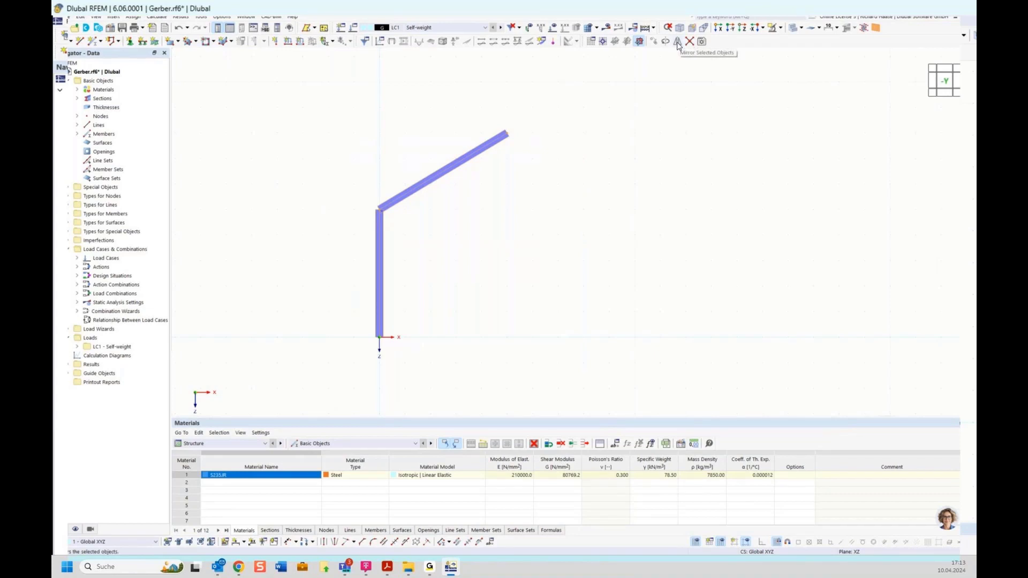
ctrl+middle_drag(571, 243, 484, 257)
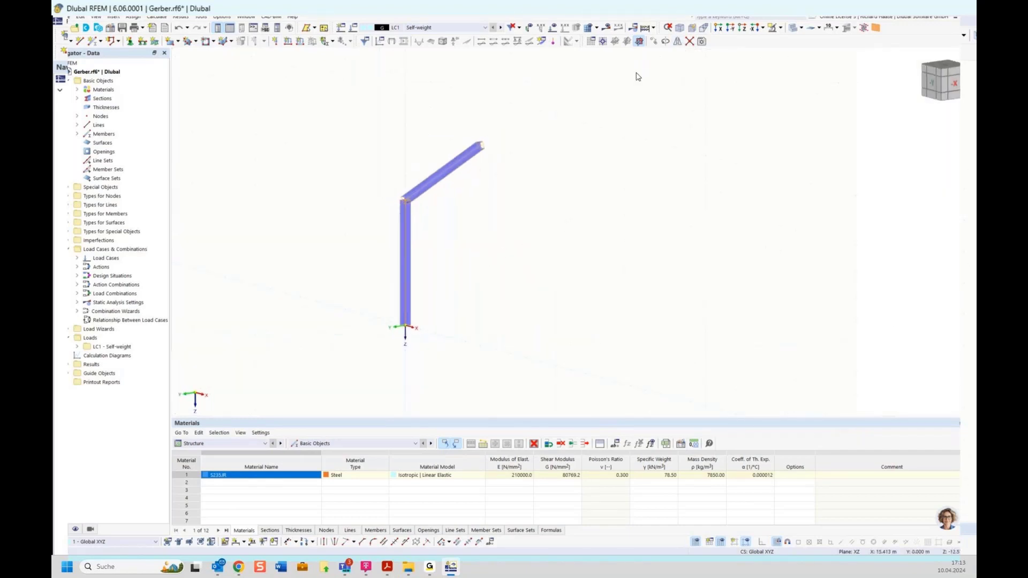
drag(406, 197, 549, 379)
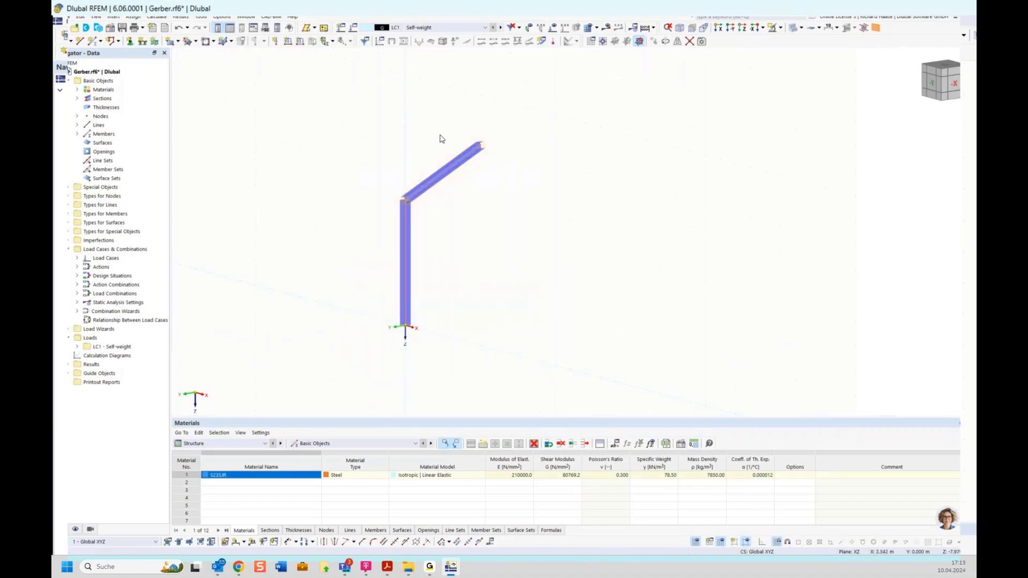
click(678, 42)
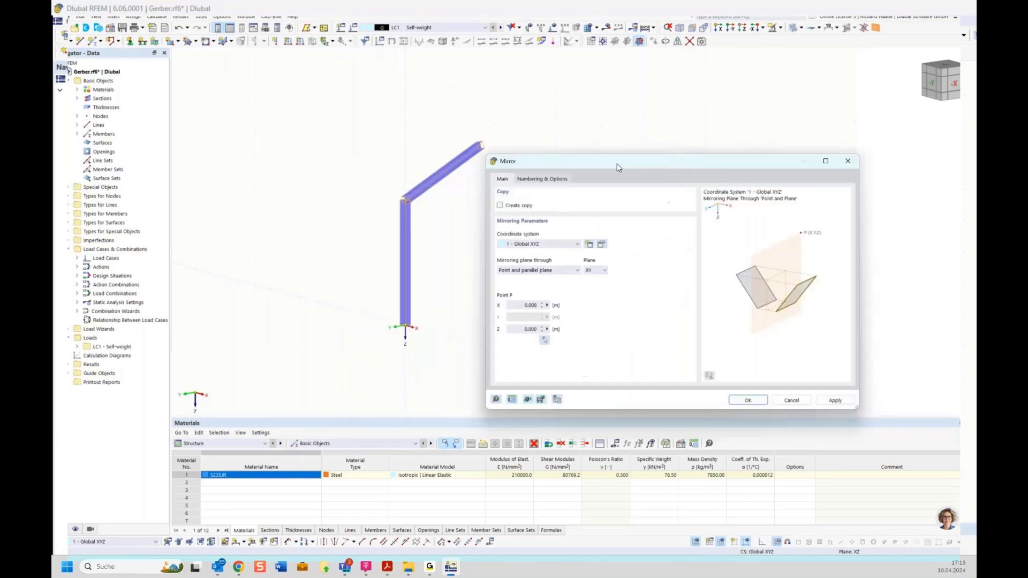
drag(616, 164, 653, 143)
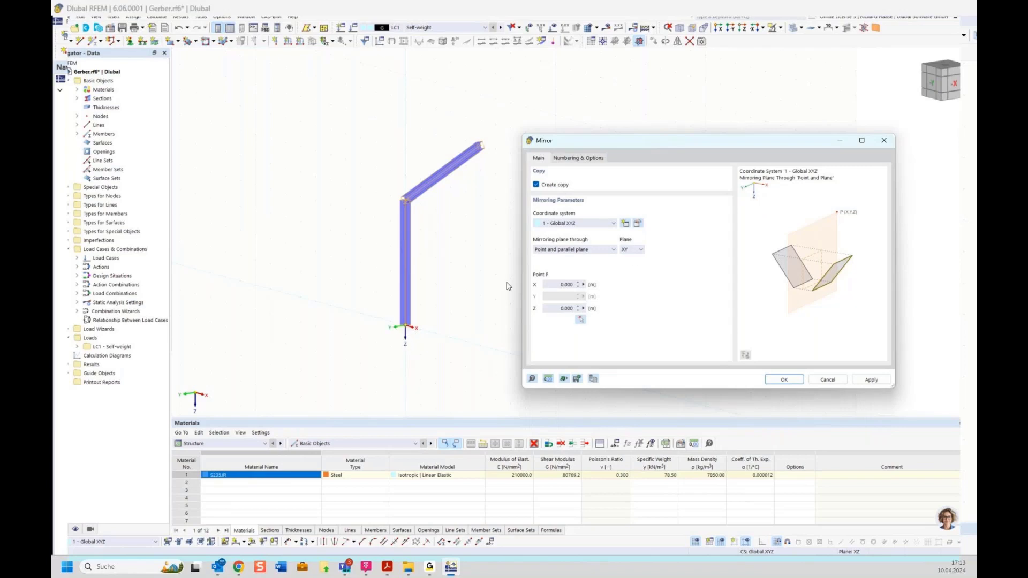
click(633, 251)
click(631, 266)
click(581, 320)
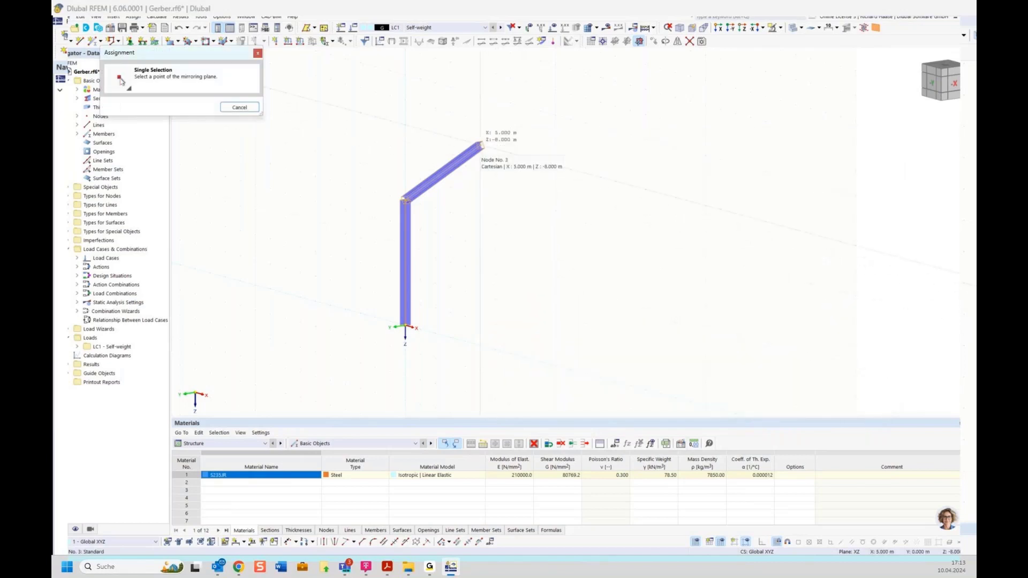
click(481, 145)
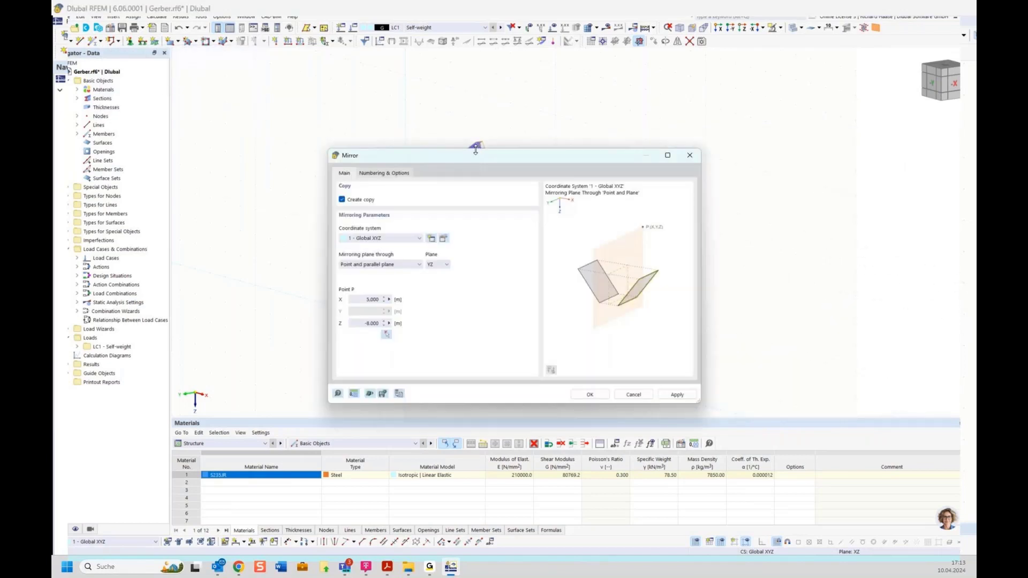
drag(476, 160, 575, 237)
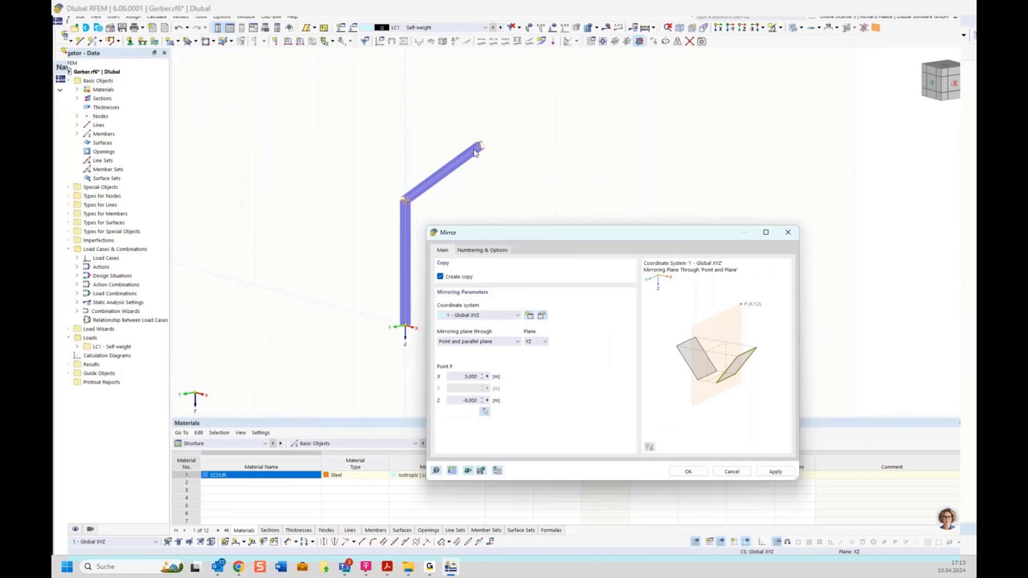
click(690, 472)
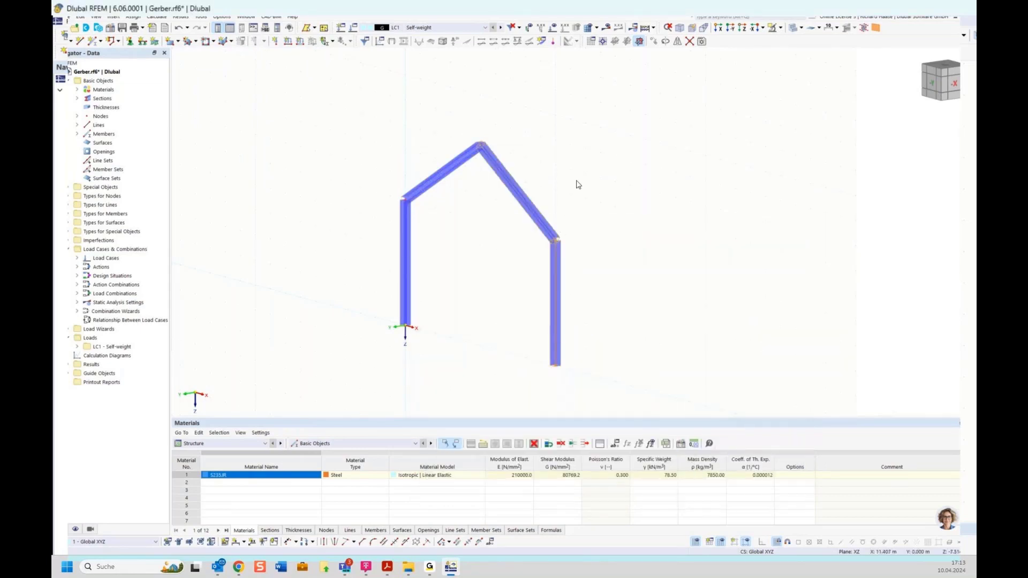
ctrl+middle_drag(573, 177, 652, 182)
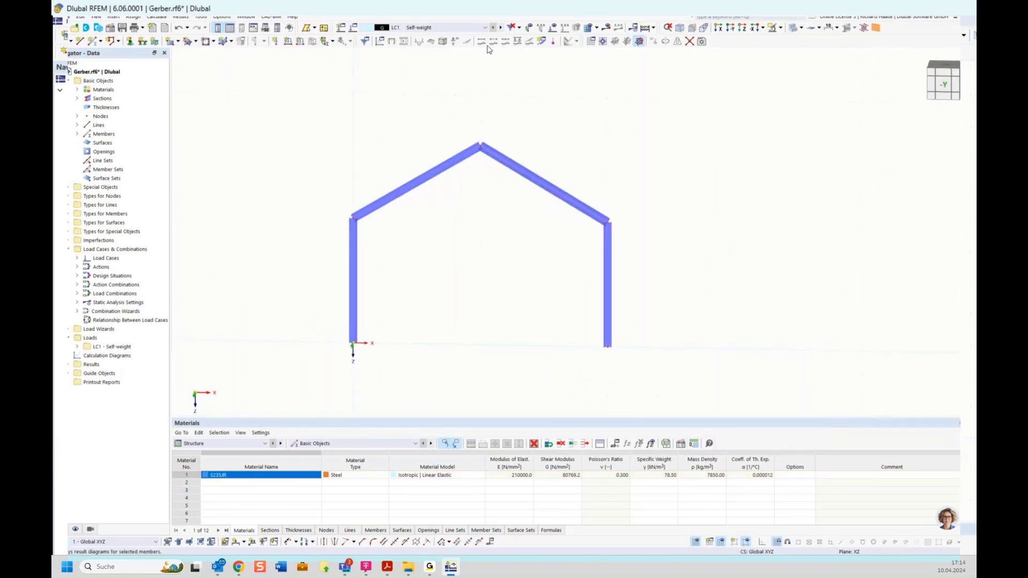
Assign the hinged nodal support to the base nodes of both columns
ctrl+middle_drag(476, 135, 466, 169)
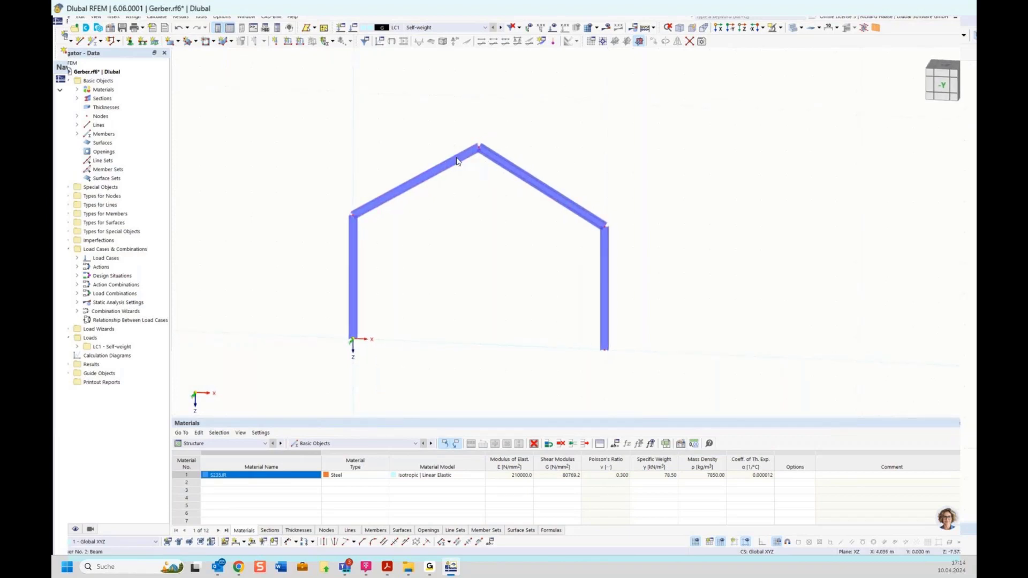
click(947, 87)
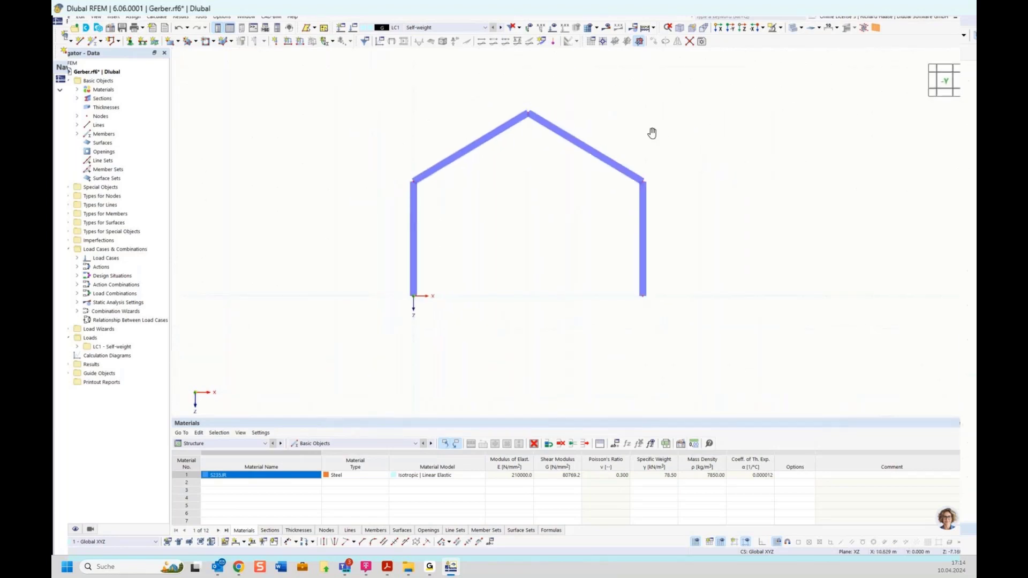
click(130, 43)
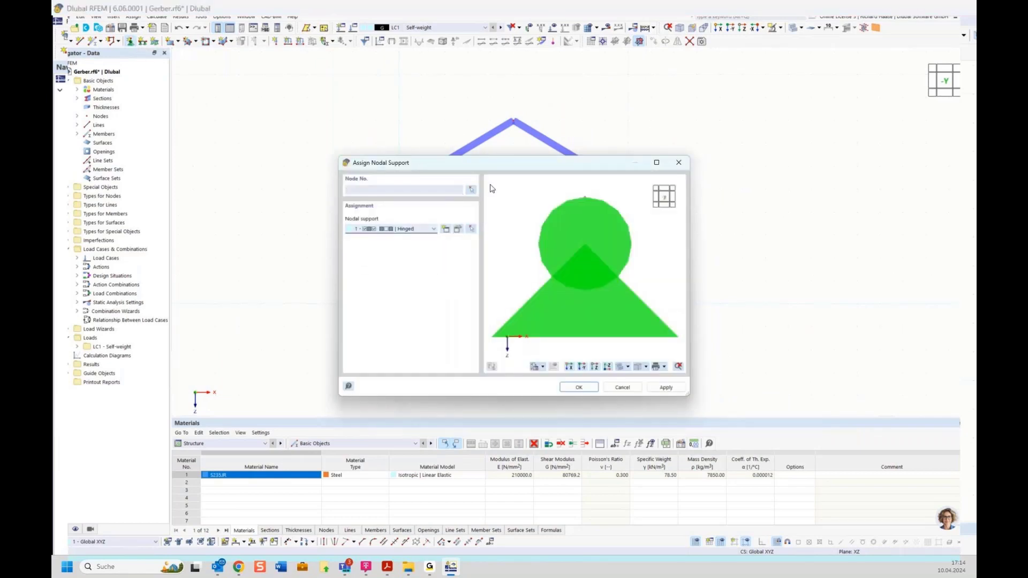
click(473, 191)
click(398, 304)
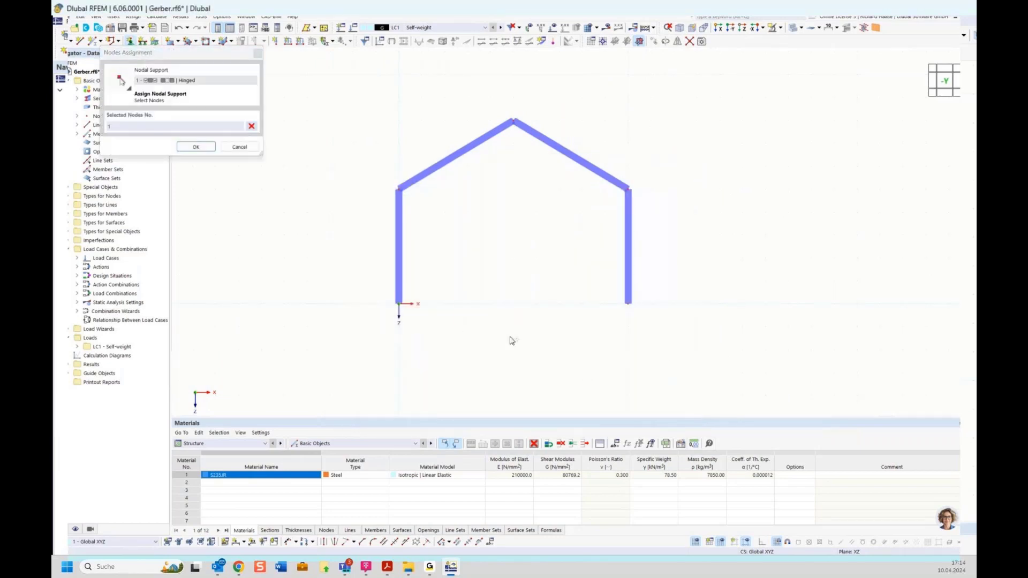
click(626, 301)
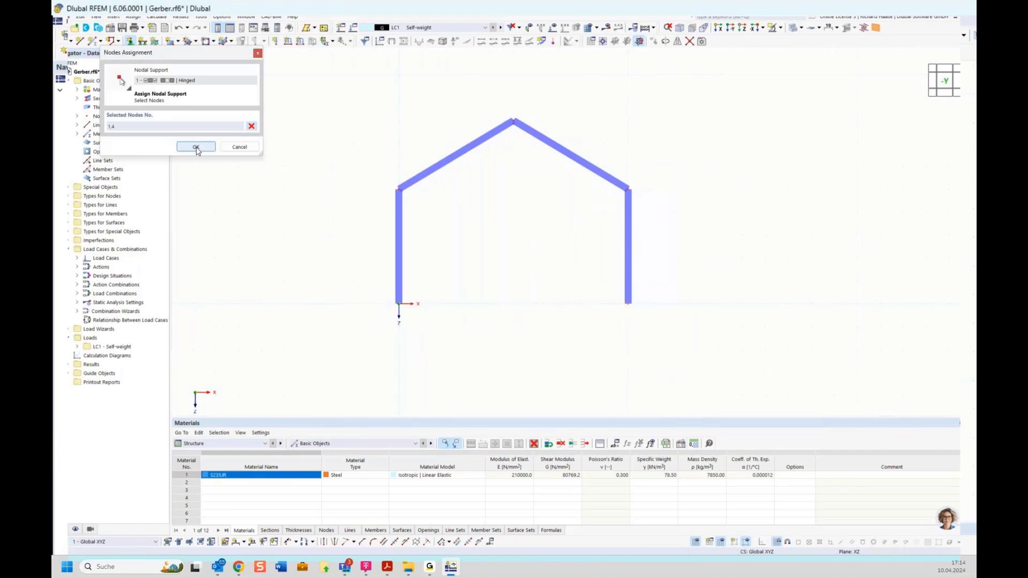
click(196, 147)
click(579, 387)
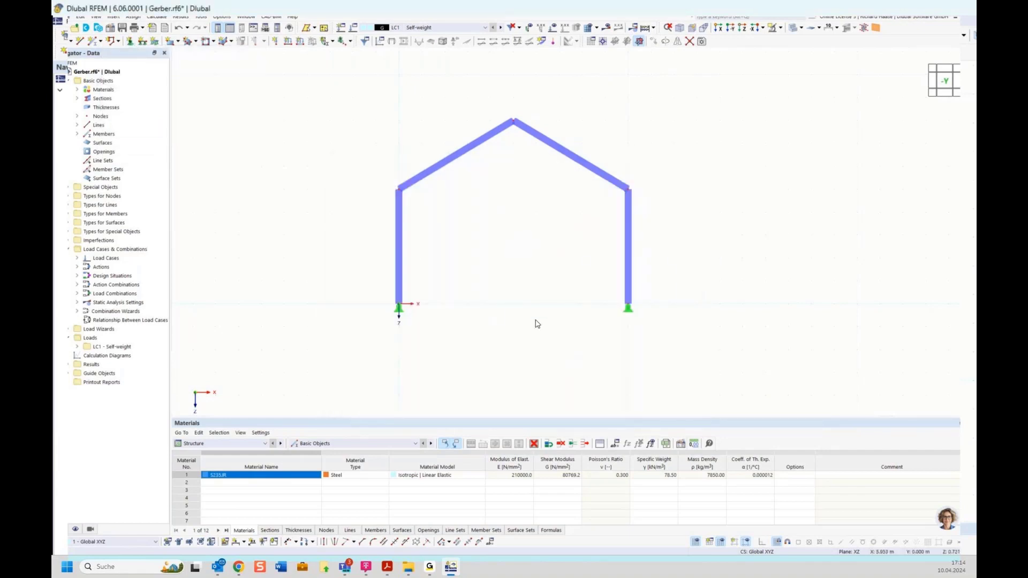
Enlarge the display size of the nodal support symbols at the column bases
right_click(394, 308)
drag(478, 390, 543, 393)
click(743, 300)
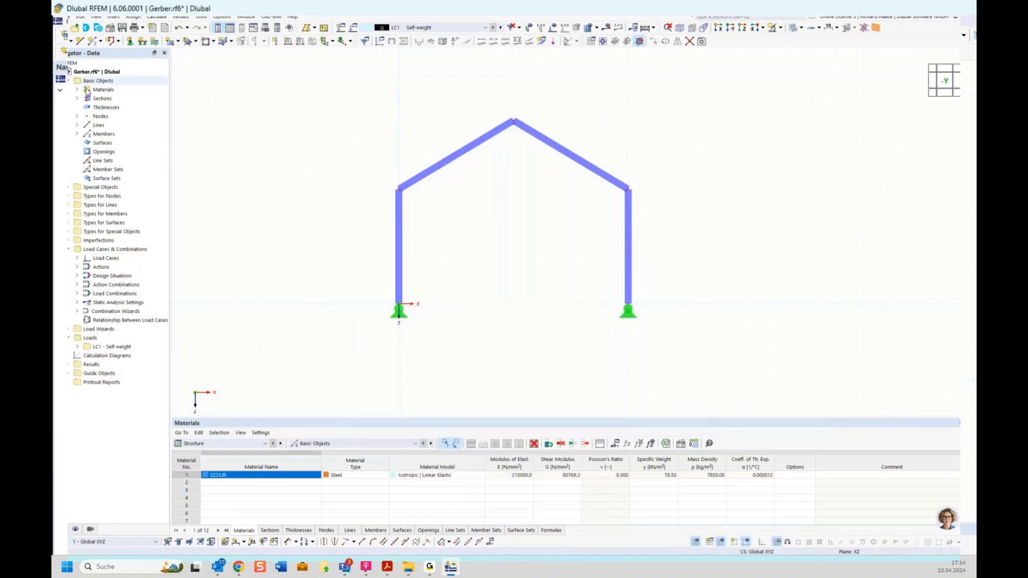
Draw a horizontal member of type Tension between the two eaves nodes of the frame
click(93, 42)
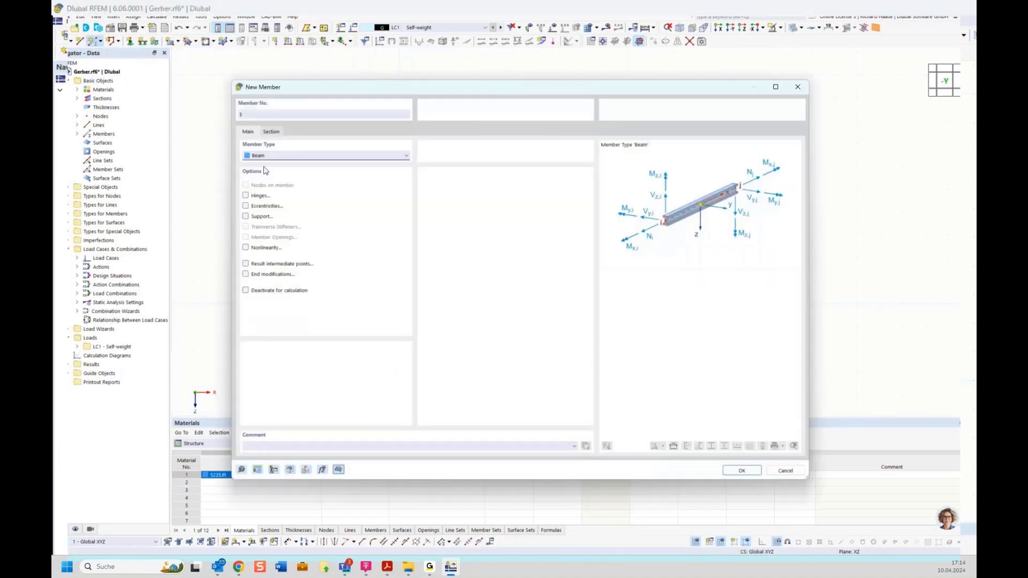
click(275, 156)
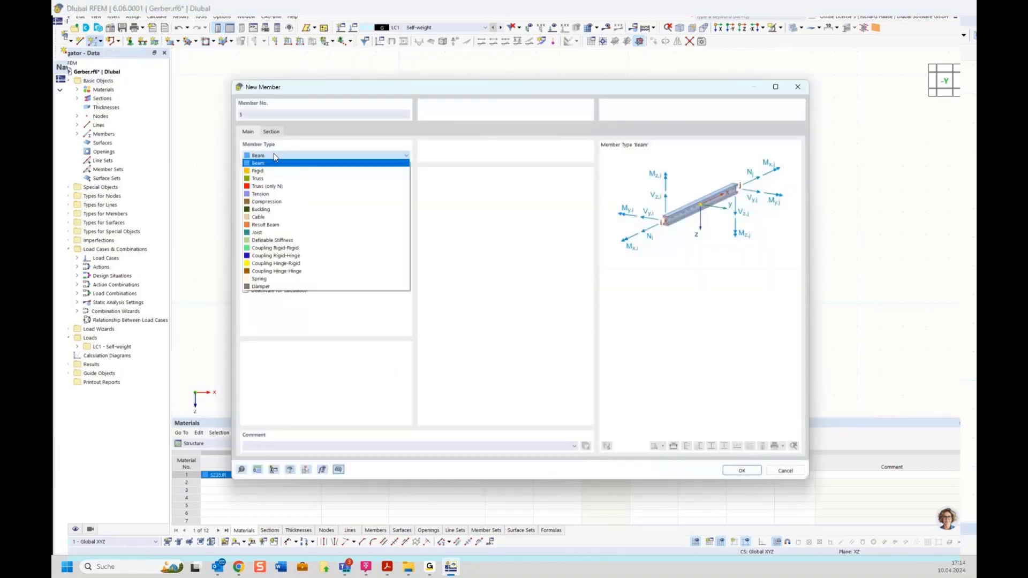
click(270, 196)
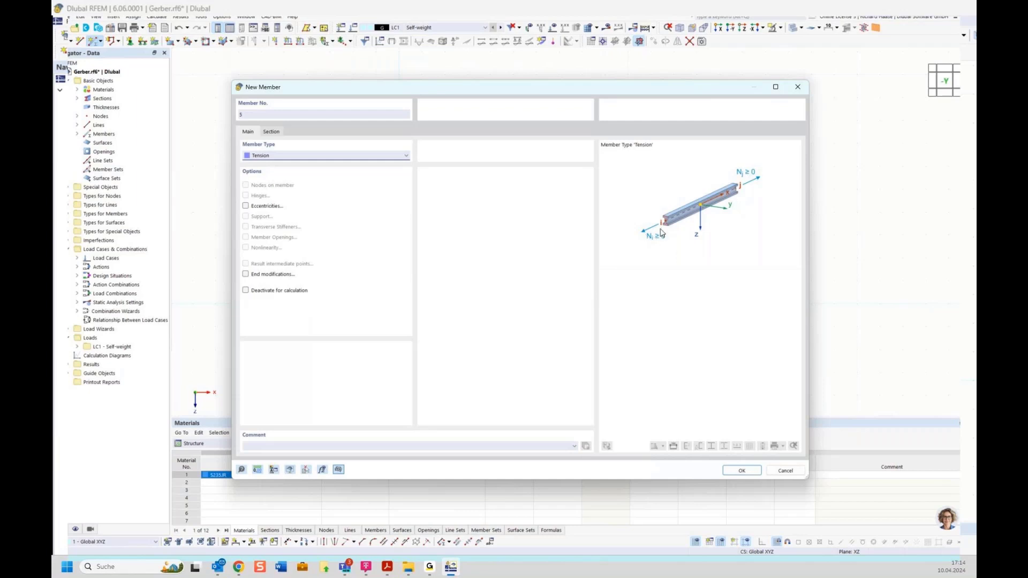
click(742, 471)
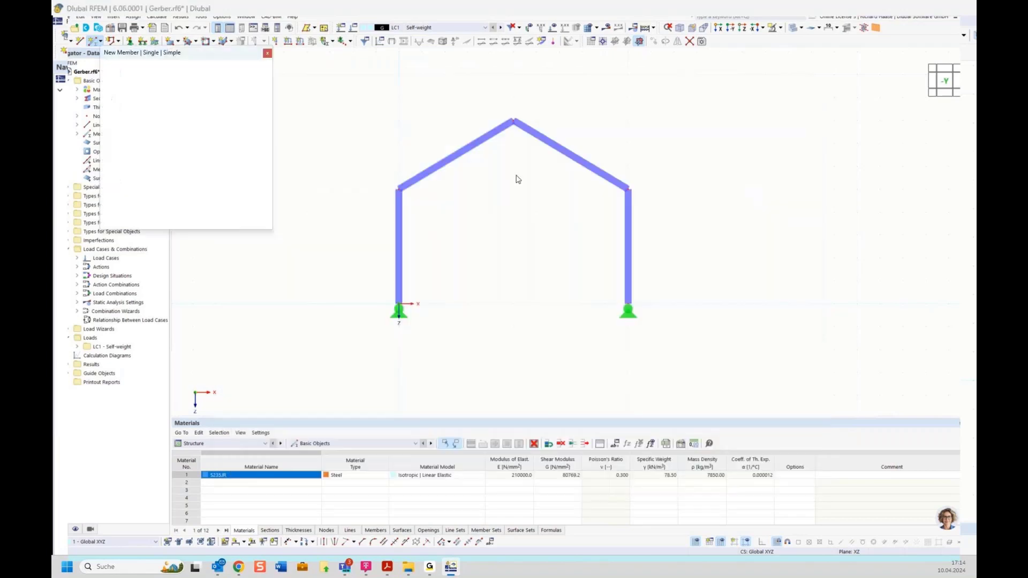
click(399, 188)
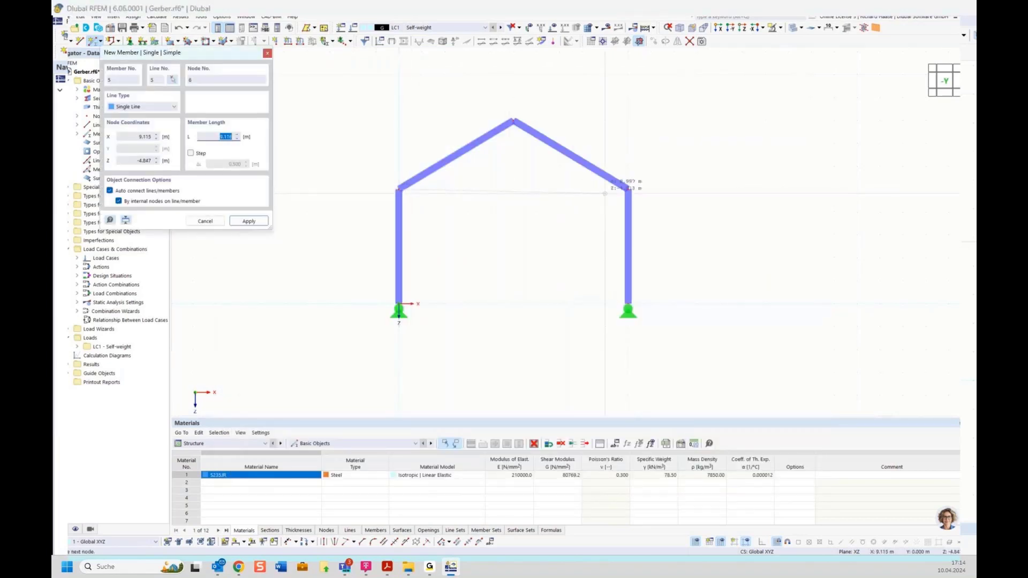
click(629, 188)
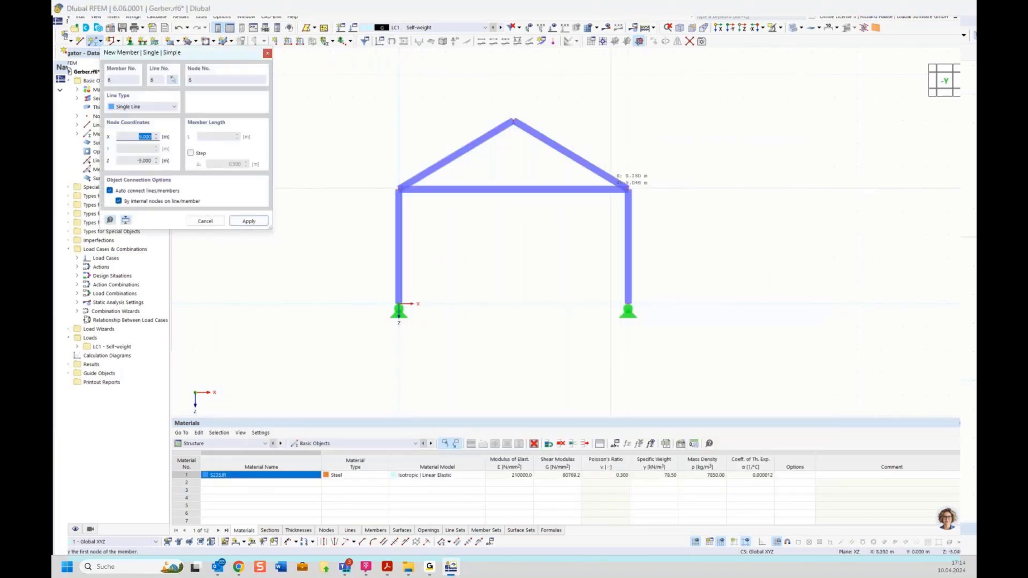
key(Escape)
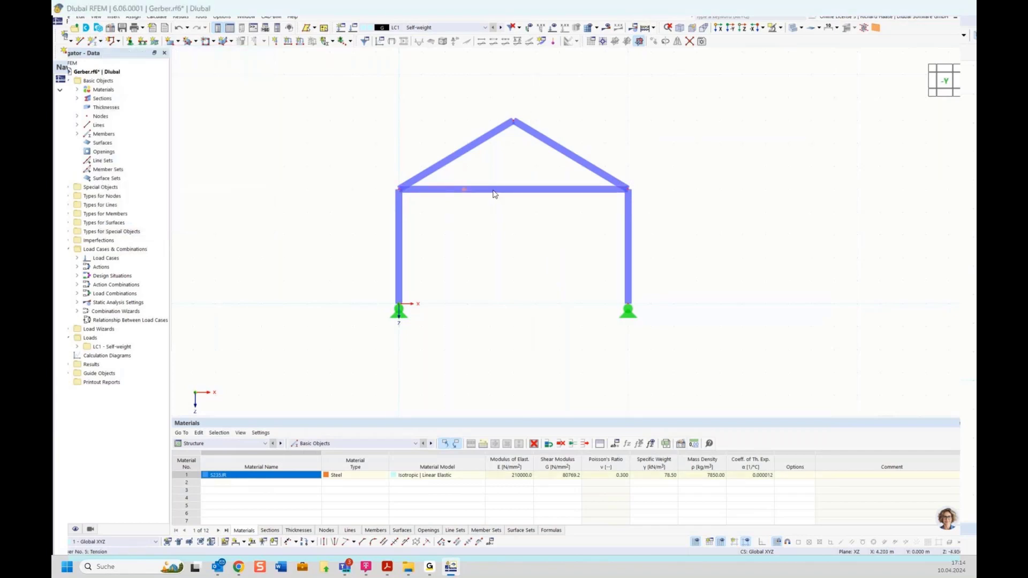
Give the horizontal tie a new solid round bar section with a 30 mm diameter in S235JR
double_click(494, 190)
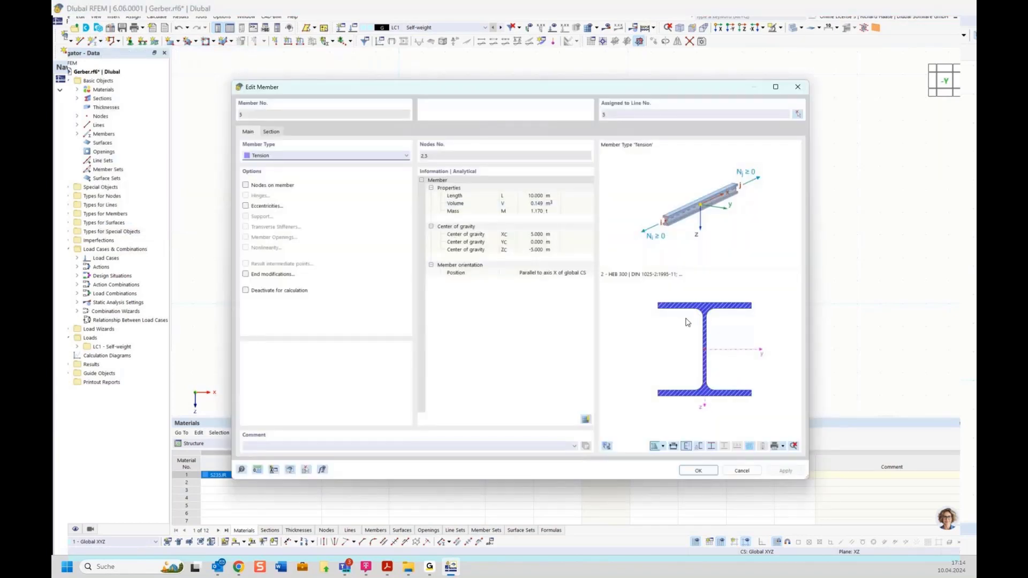
click(271, 132)
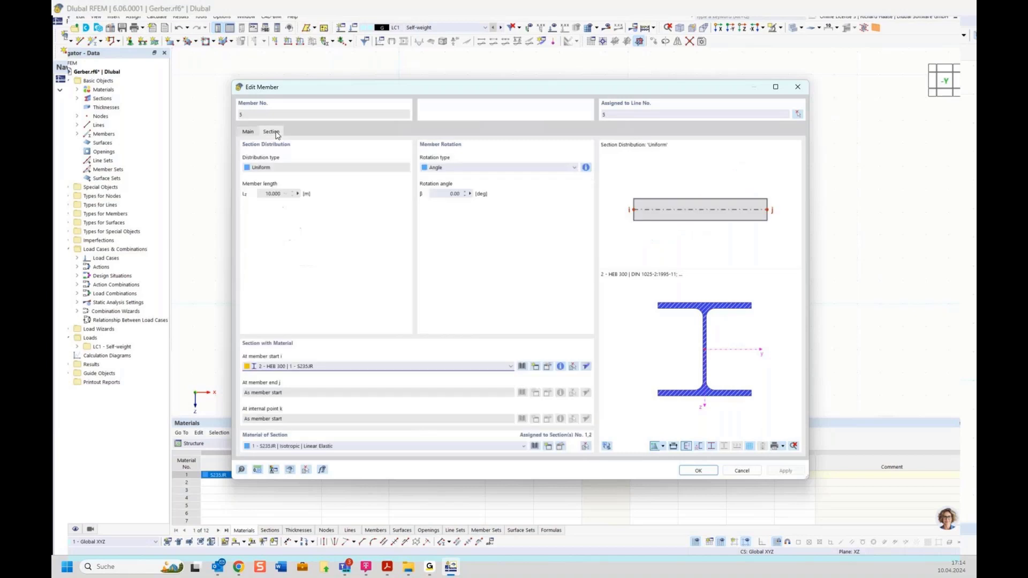
click(536, 368)
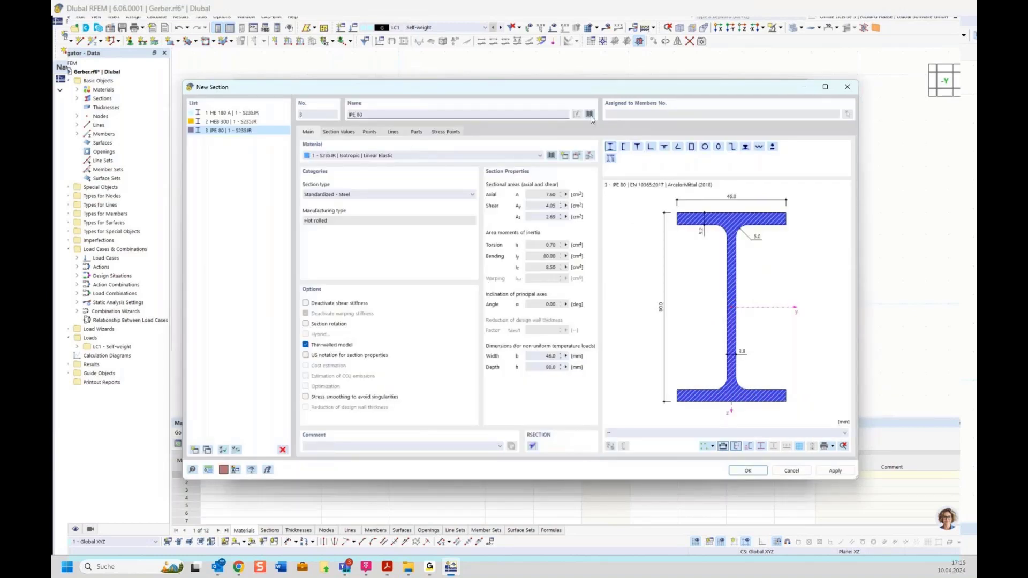
click(589, 114)
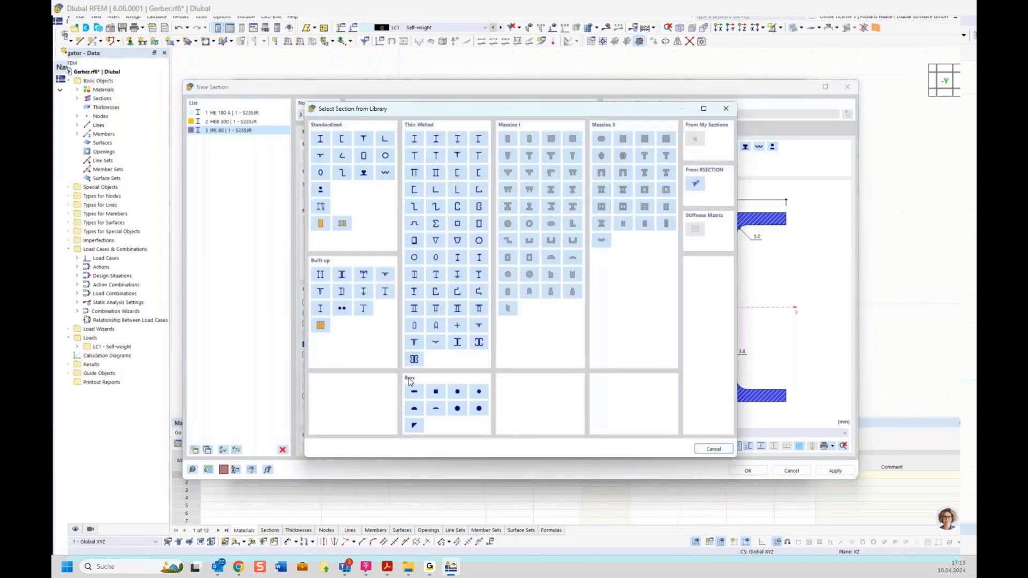
click(478, 391)
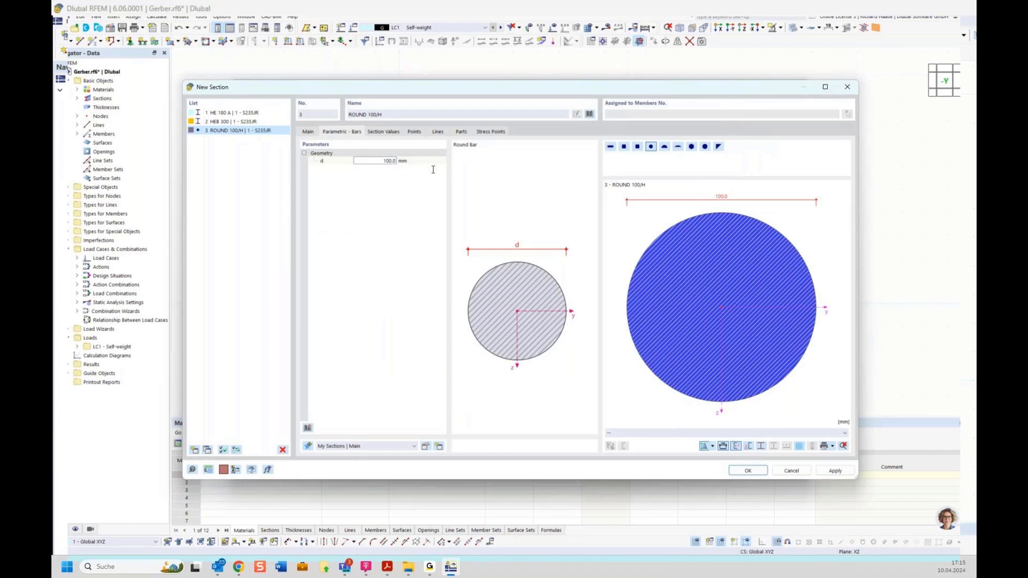
click(378, 161)
click(748, 472)
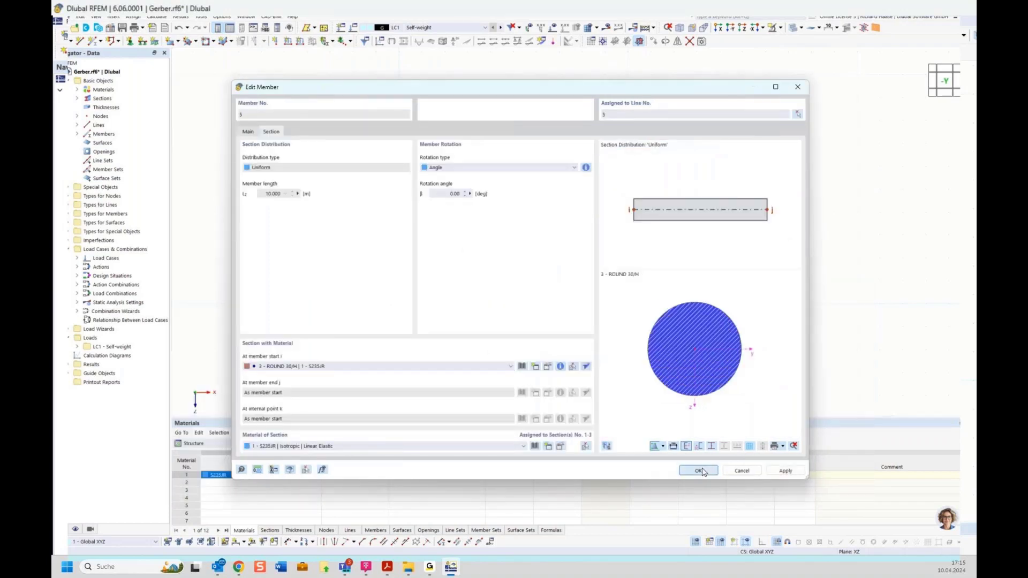
click(700, 470)
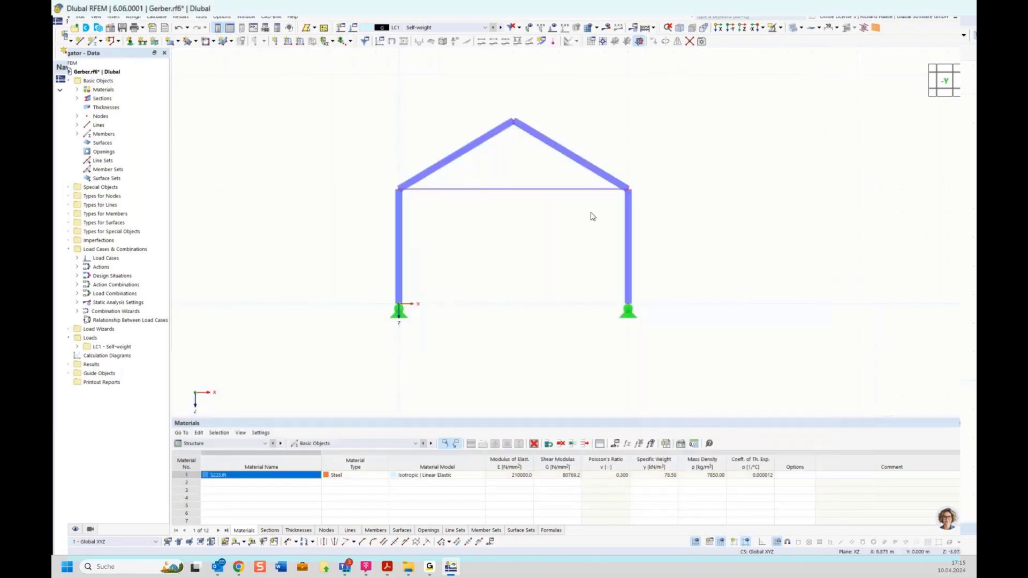
Create a new load case named Snow with the action category Snow/ice loads - H <= 1000 m
ctrl+middle_drag(567, 220, 521, 195)
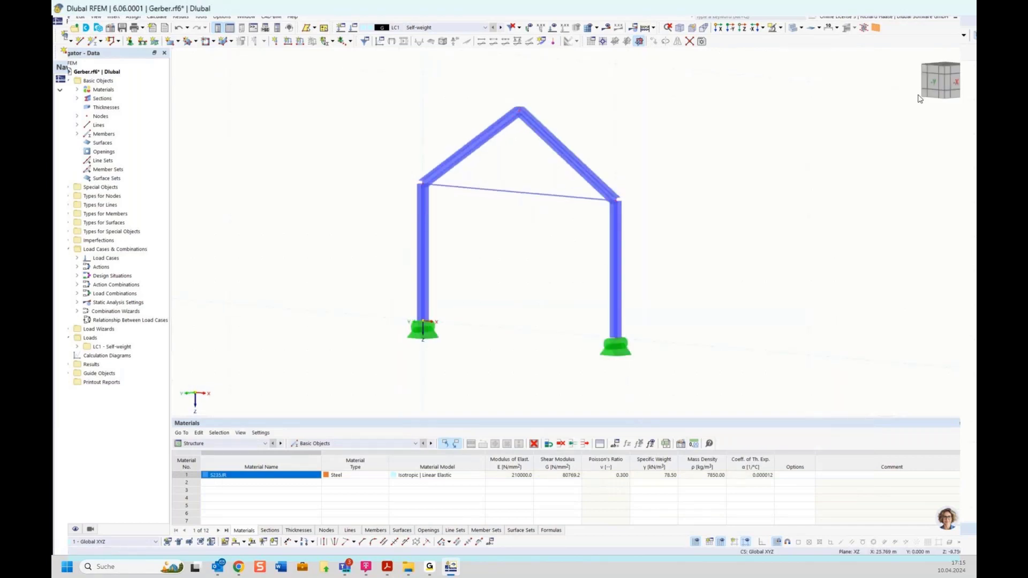
click(928, 81)
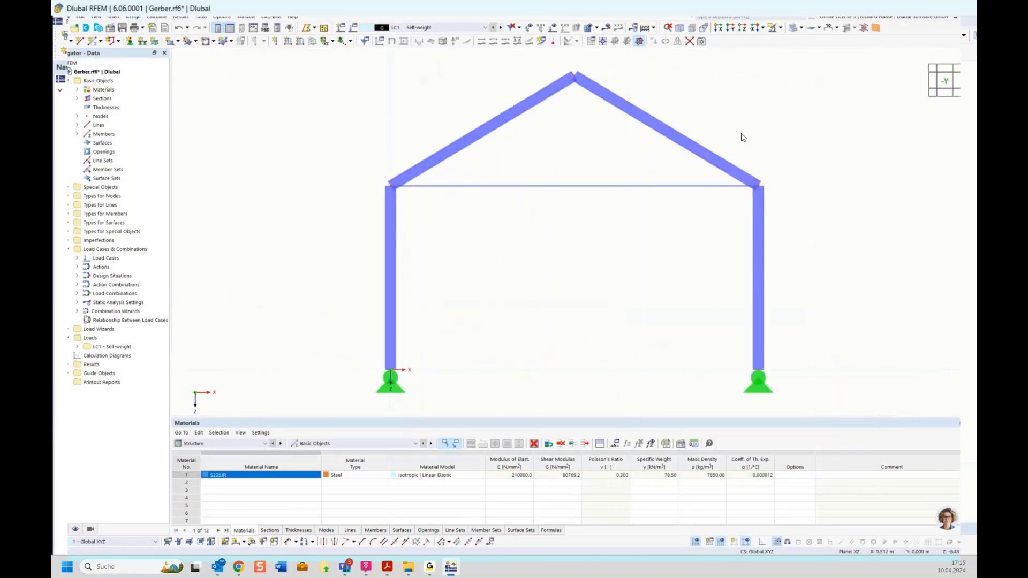
scroll(563, 249, down, 4)
middle_drag(552, 259, 537, 256)
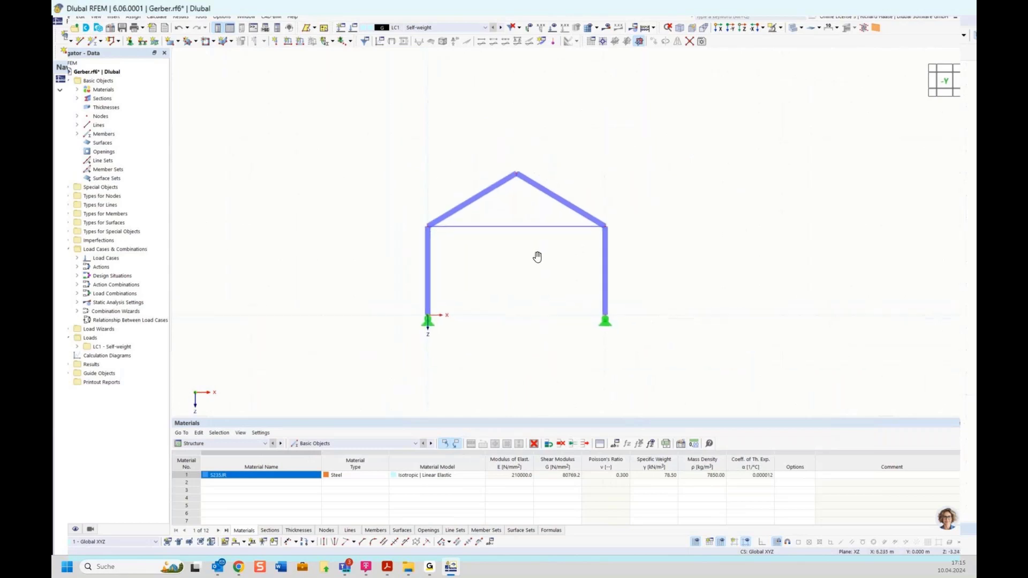
click(95, 348)
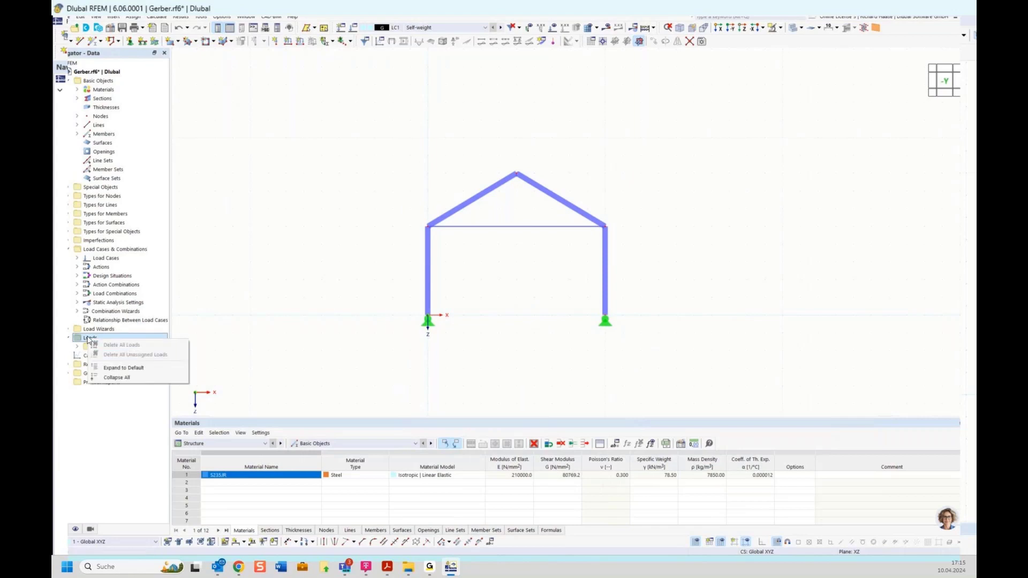
right_click(96, 350)
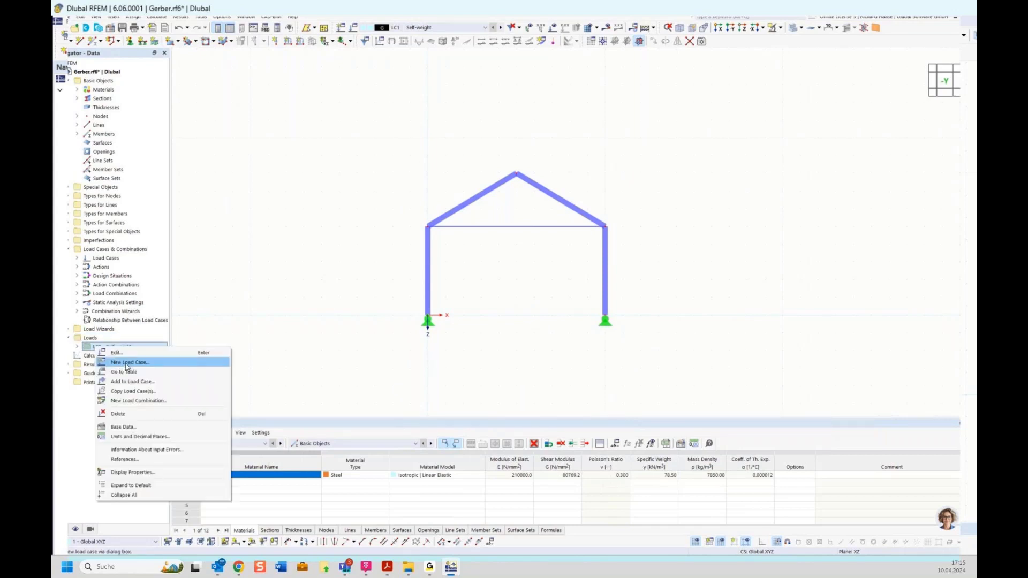
click(127, 363)
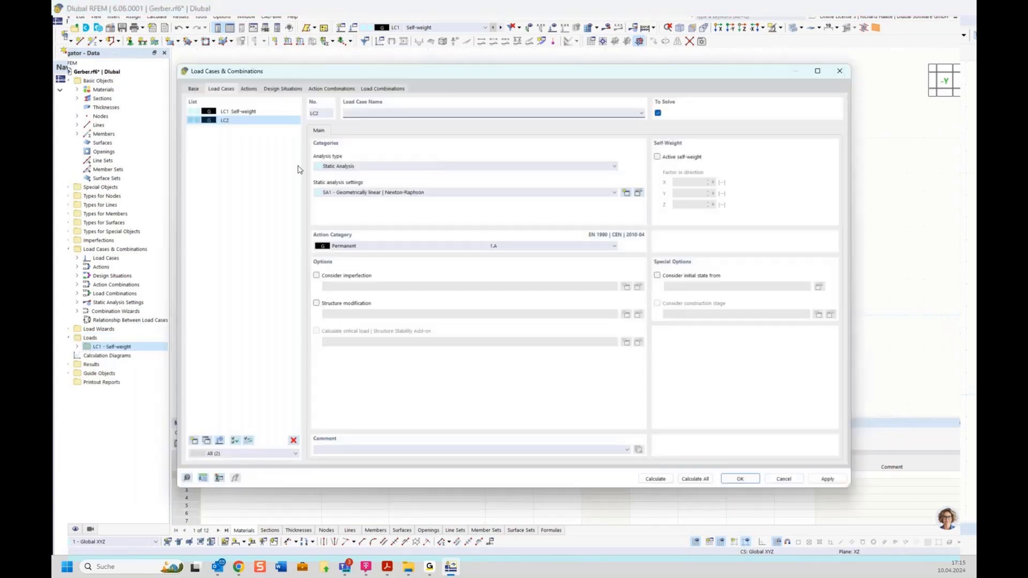
click(348, 248)
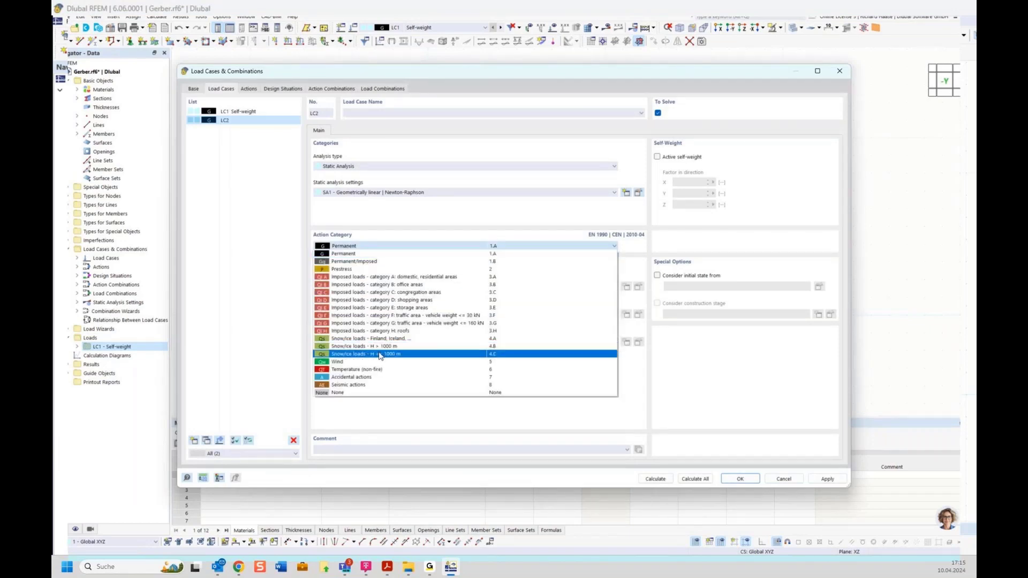
click(390, 356)
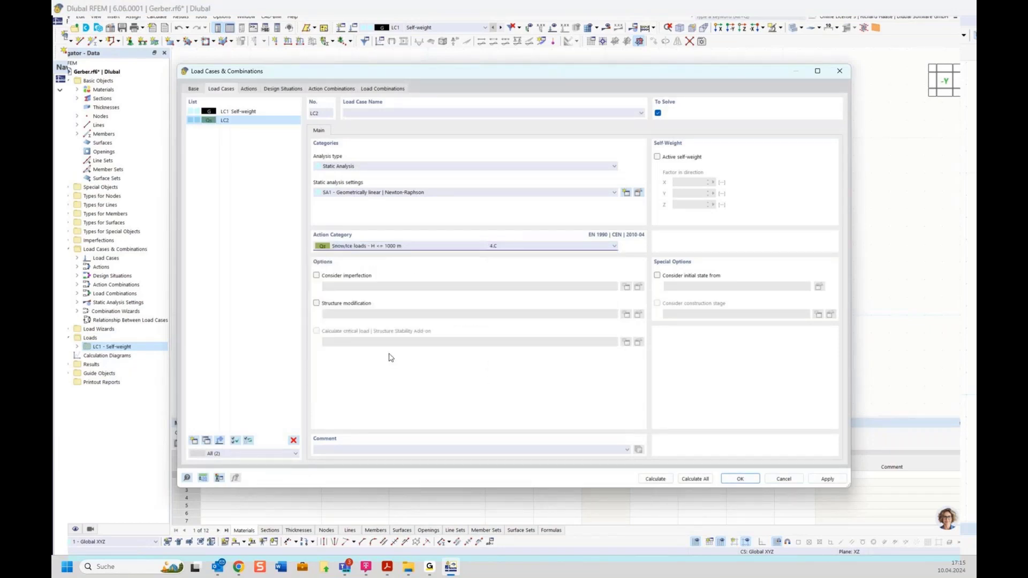
click(392, 114)
text(Snow)
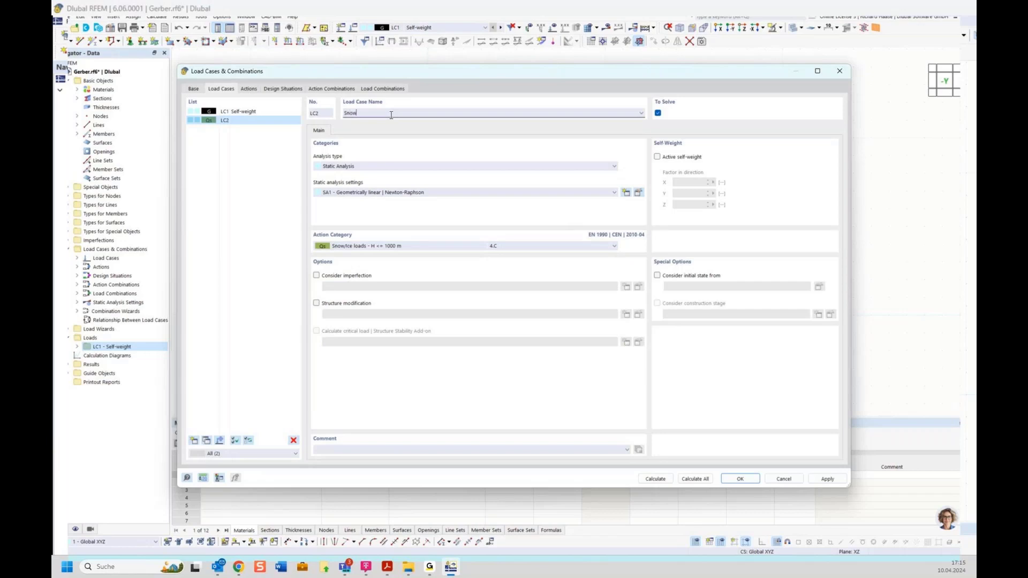
Add a load case named Wind with the action category Wind
click(194, 441)
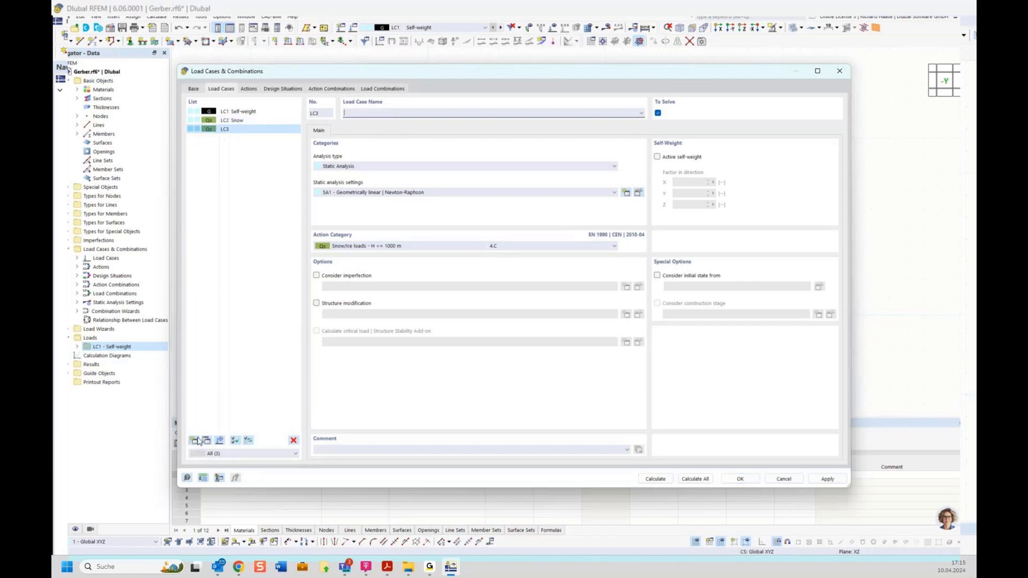
click(374, 112)
text(Wind)
click(363, 246)
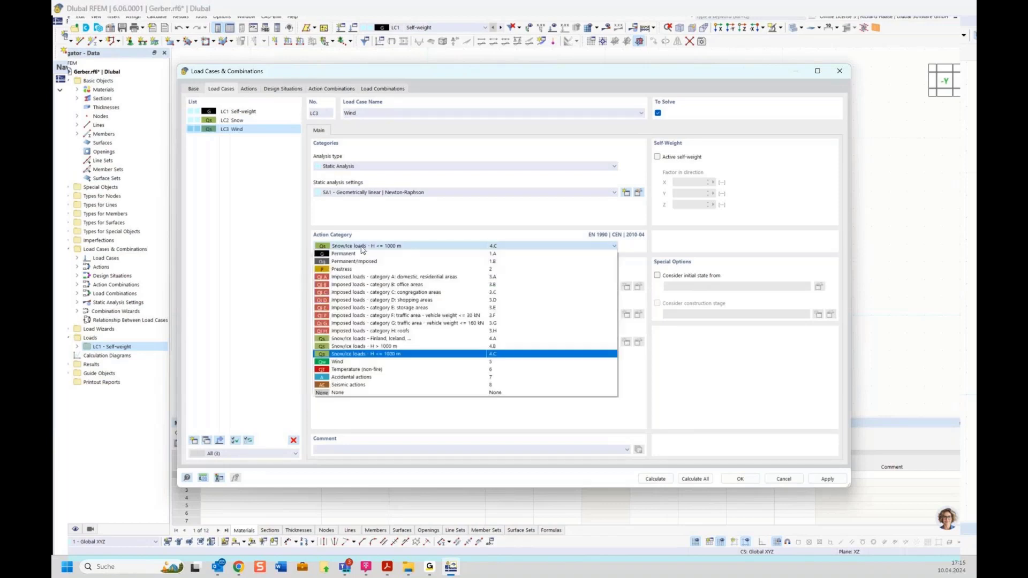
click(349, 362)
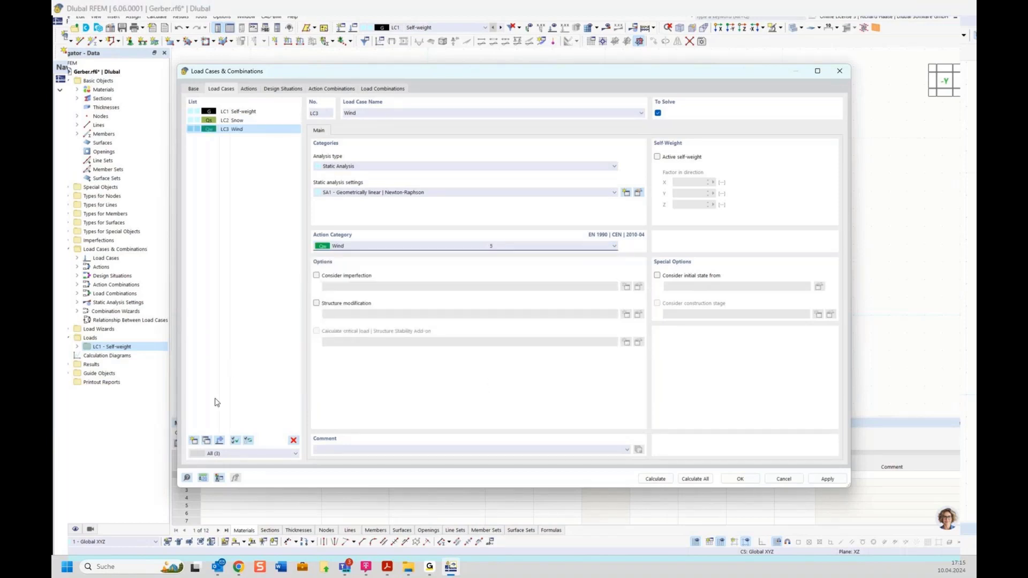
Add a load case named Temperature with the action category Temperature (non-fire)
click(195, 441)
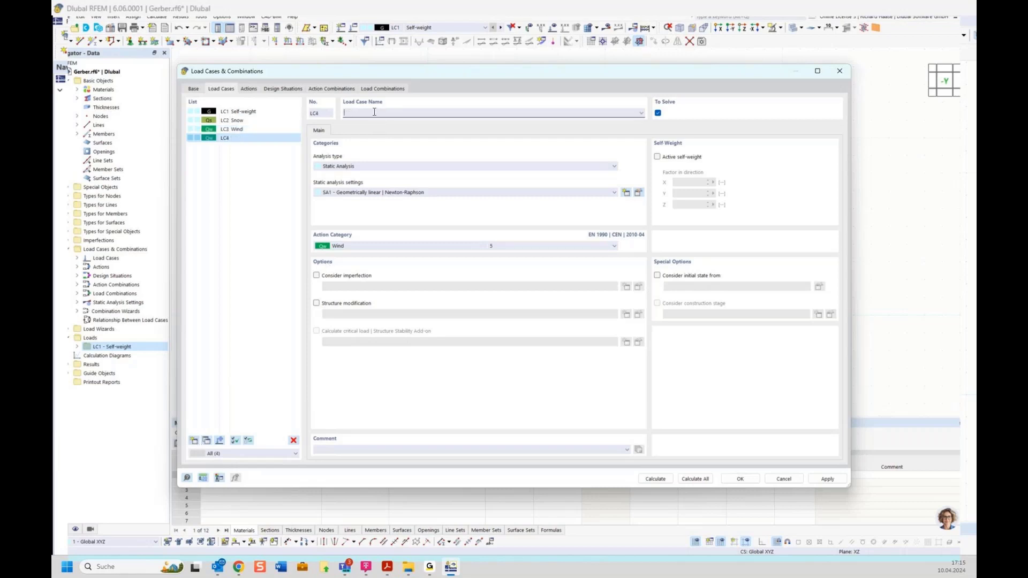
text(Temperature)
click(357, 246)
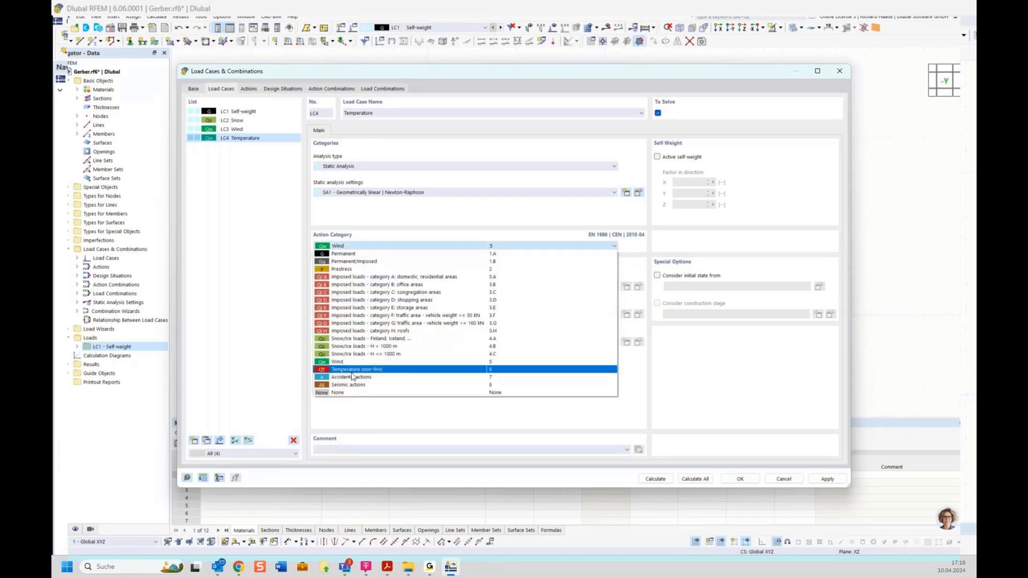
click(374, 371)
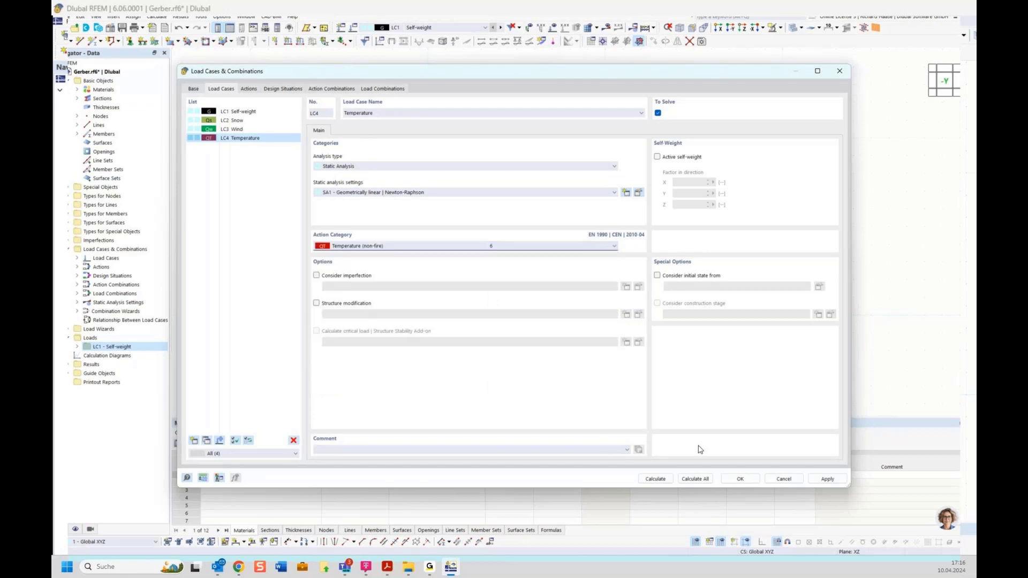
Review the generated actions and load combinations, including the load case assignments and factors of CO7 and CO8
click(255, 91)
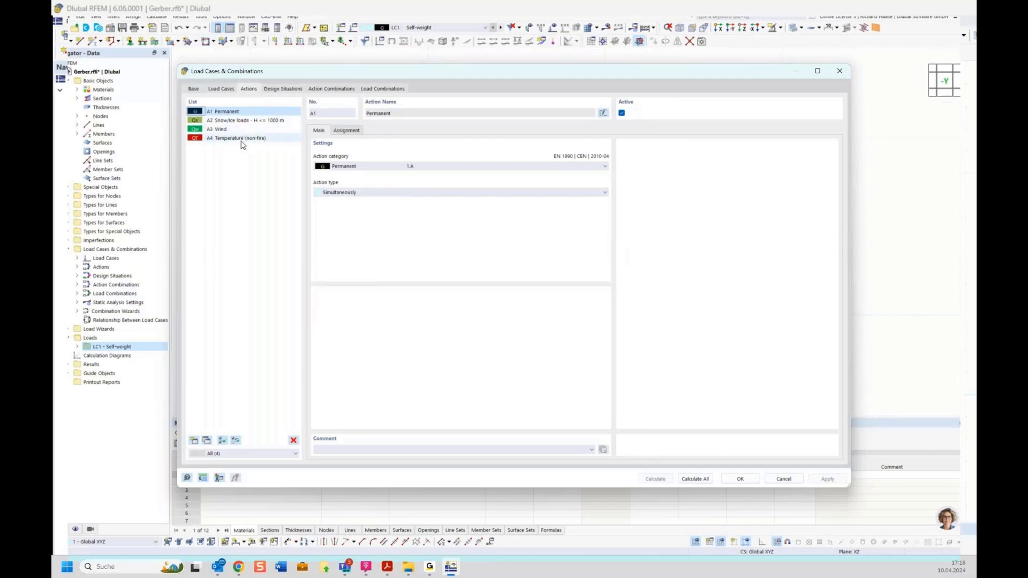
click(221, 89)
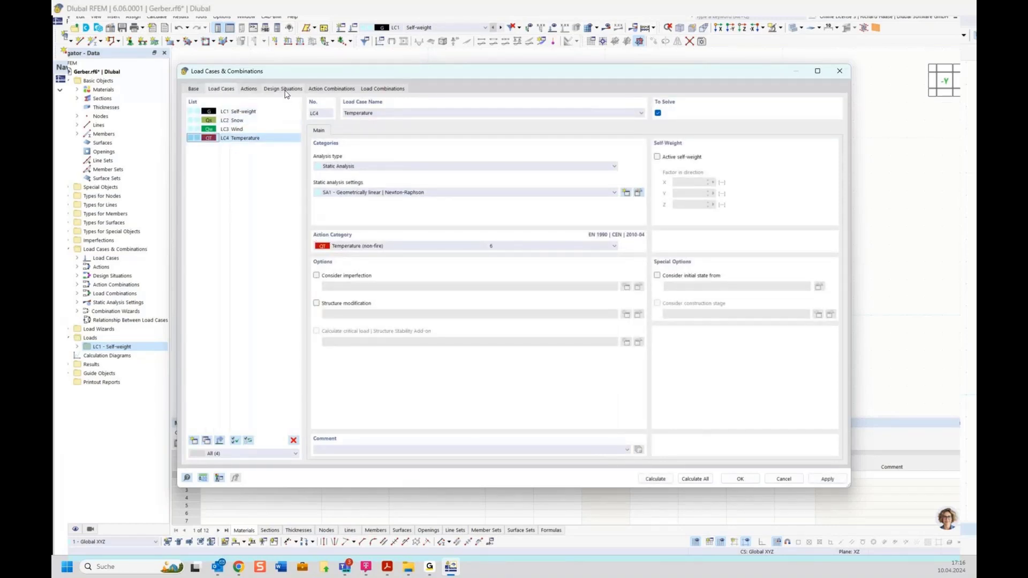
click(382, 89)
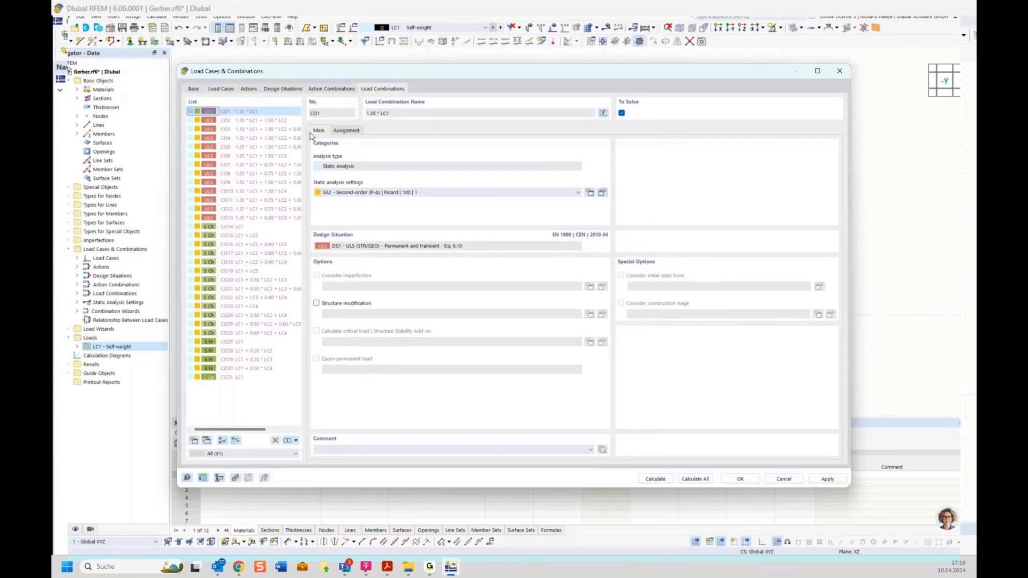
click(193, 89)
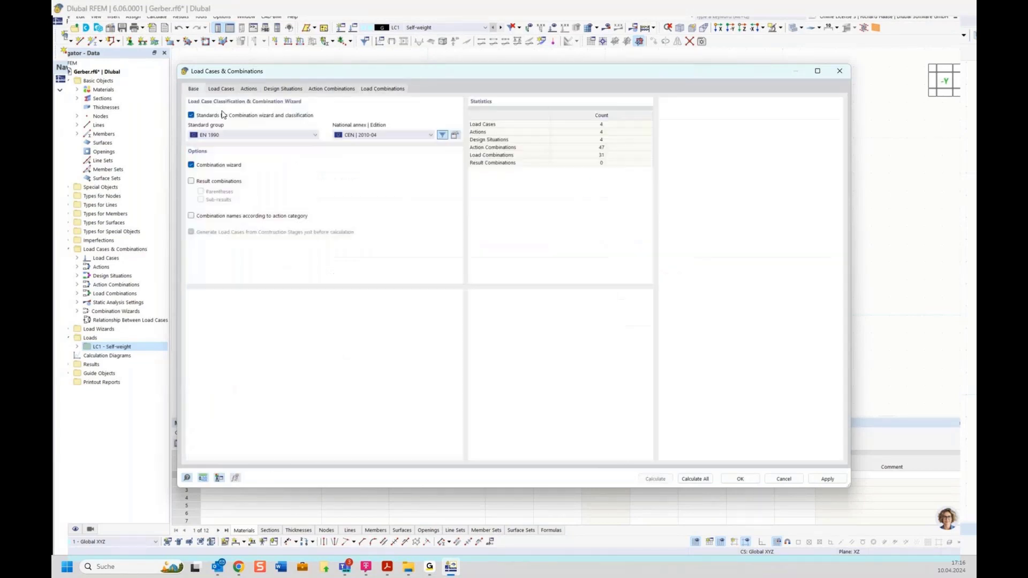
click(382, 88)
click(346, 130)
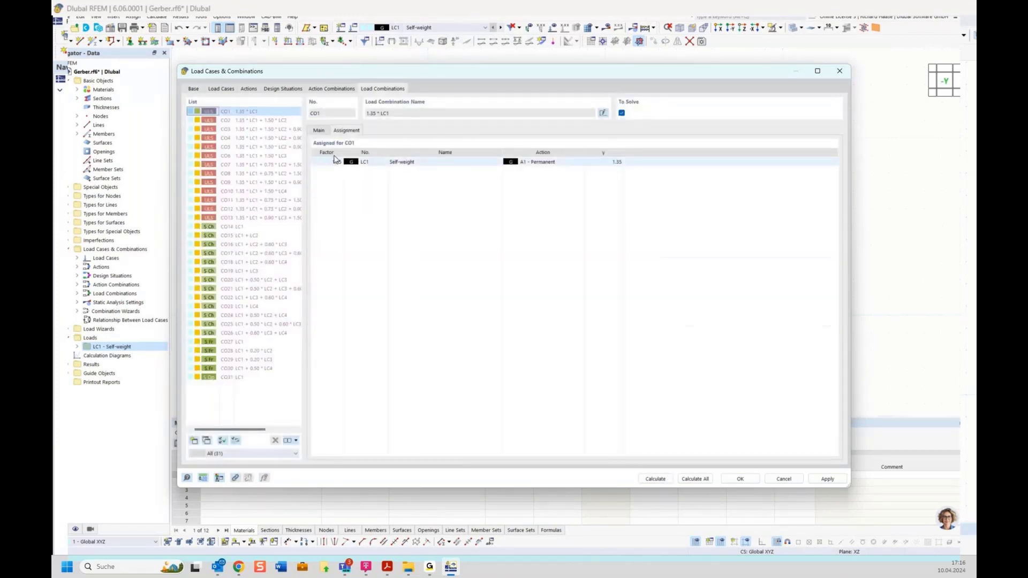
click(275, 164)
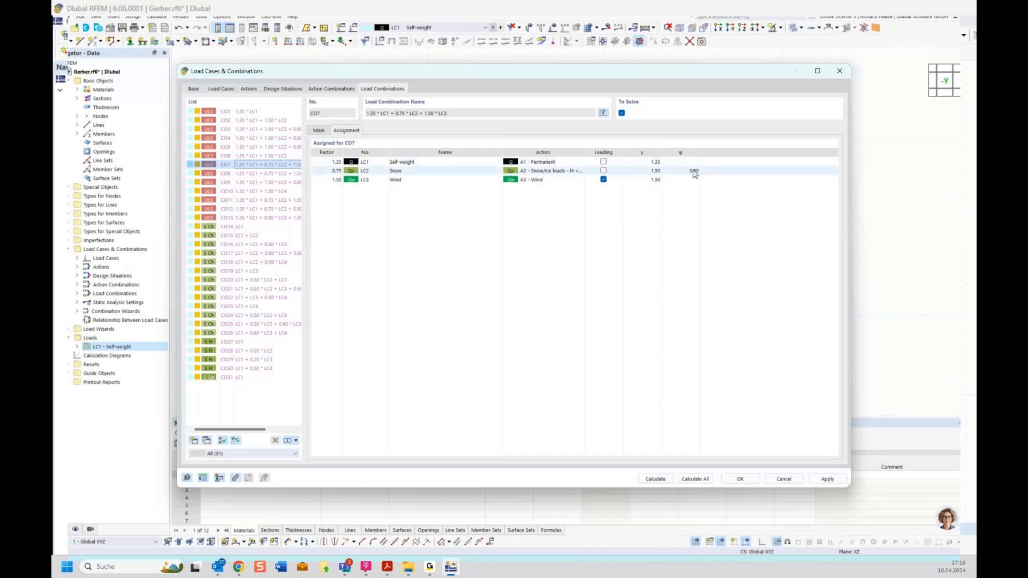
click(277, 173)
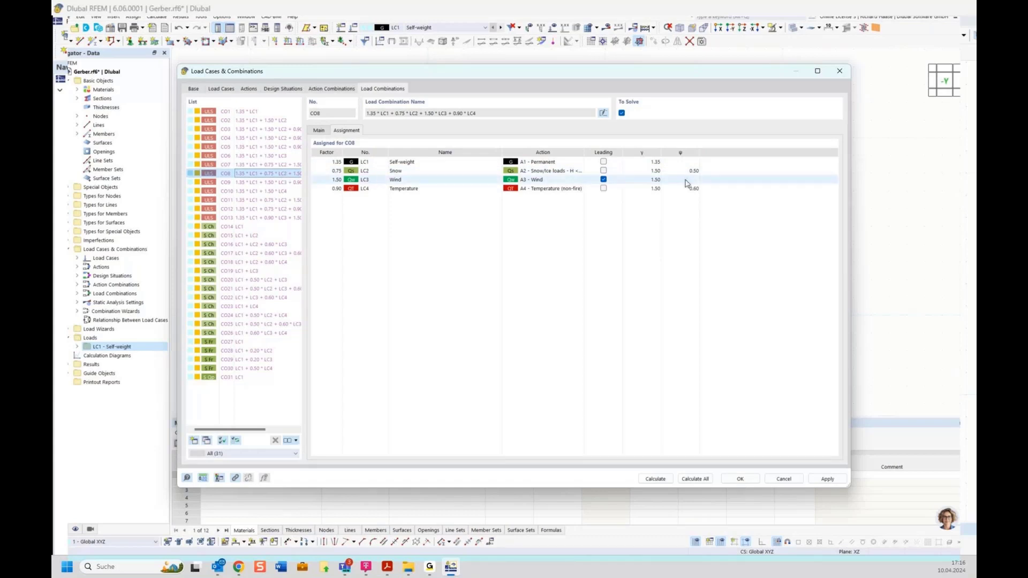
Examine the combination rules and available types for the ULS (STR/GEO) Eq. 6.10 design situation, and look over the load combinations and base settings
click(284, 89)
click(603, 166)
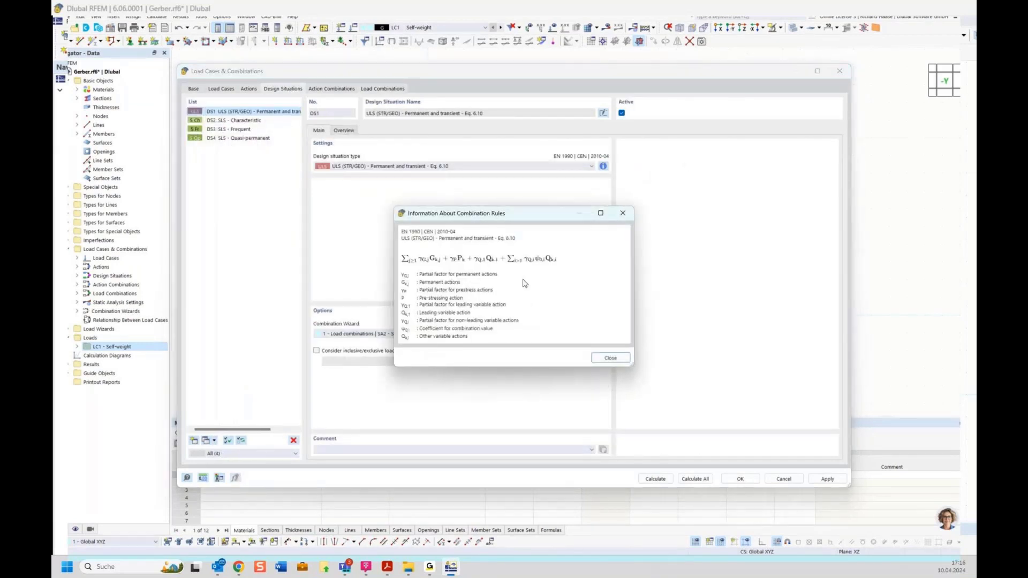
click(623, 213)
click(387, 167)
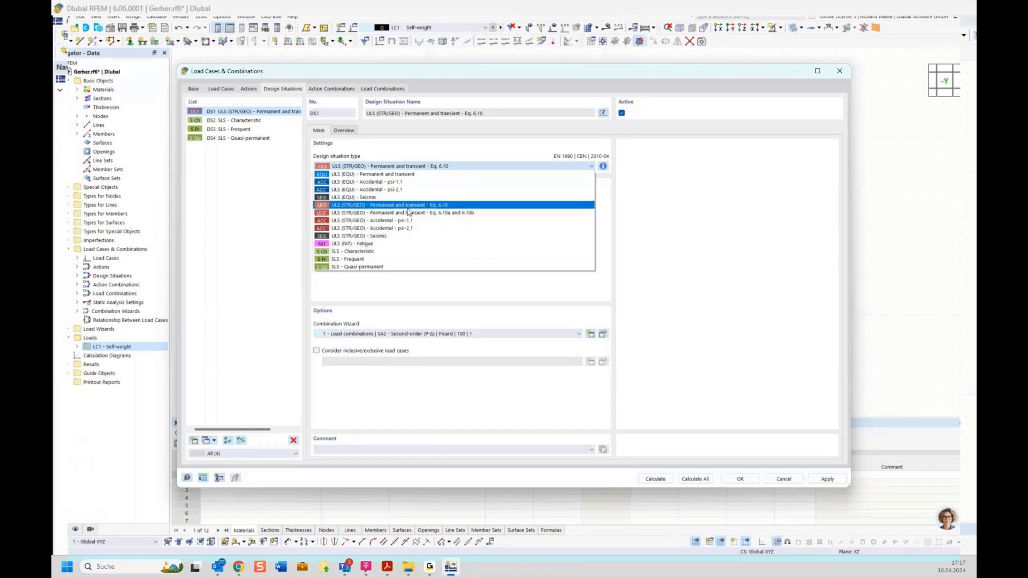
click(398, 152)
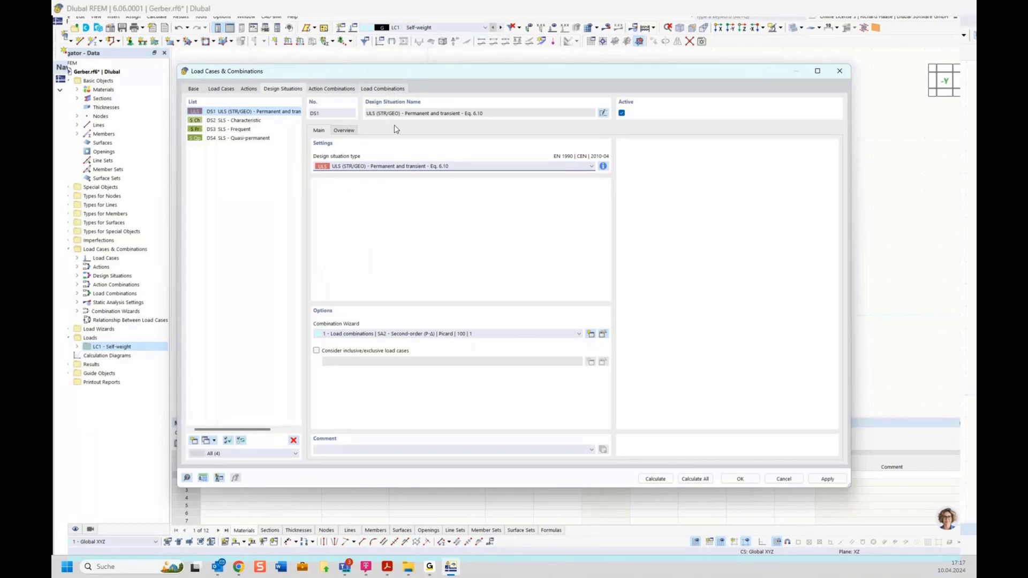
click(364, 92)
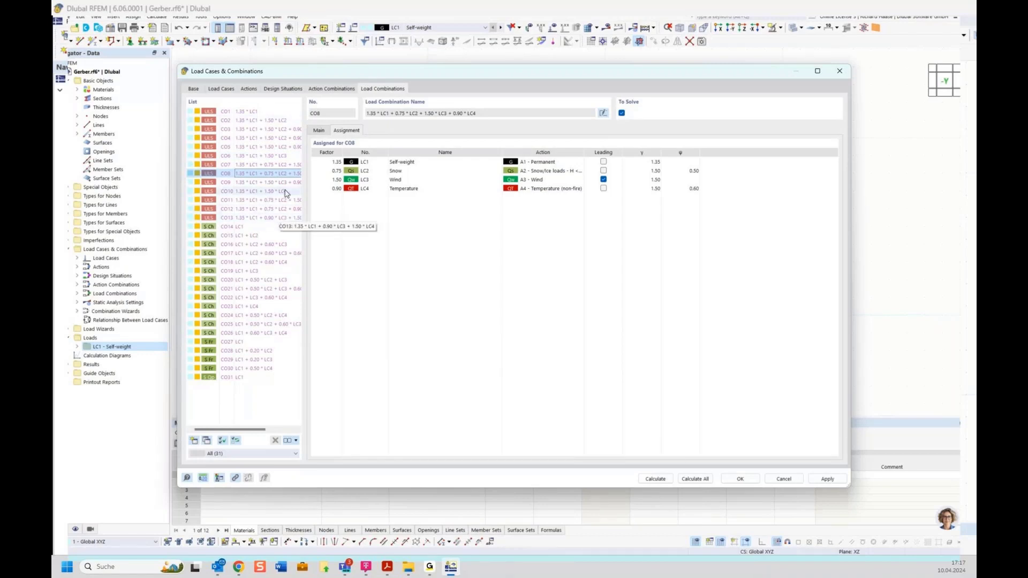
click(194, 88)
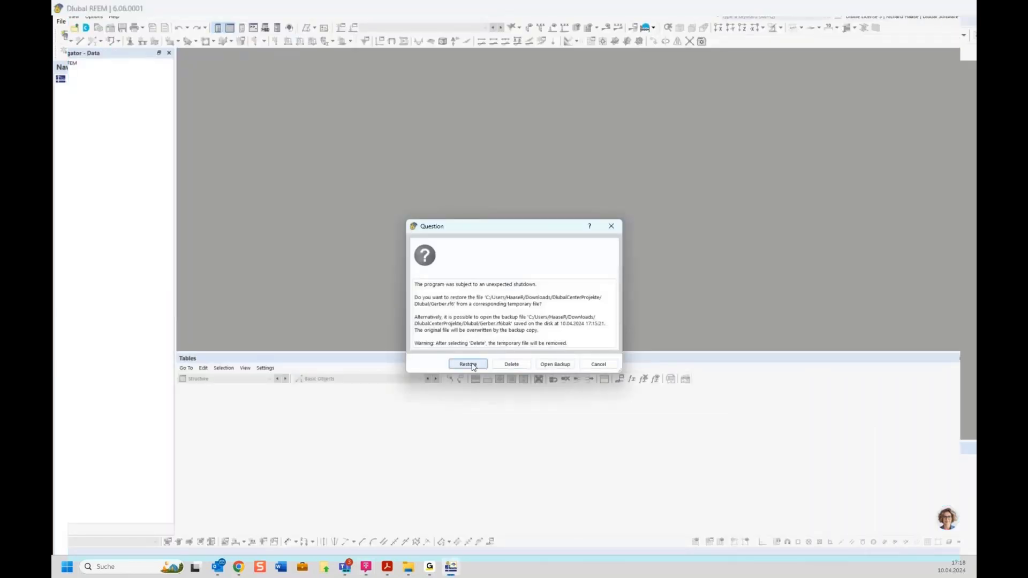
Try to restore the Gerber.rf6 model from its temporary file
click(466, 364)
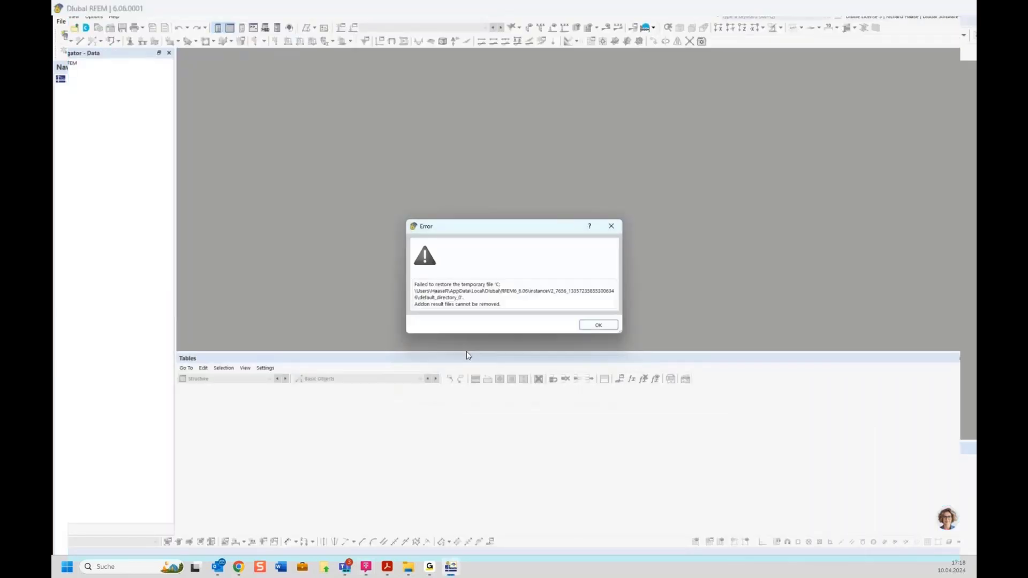
click(590, 326)
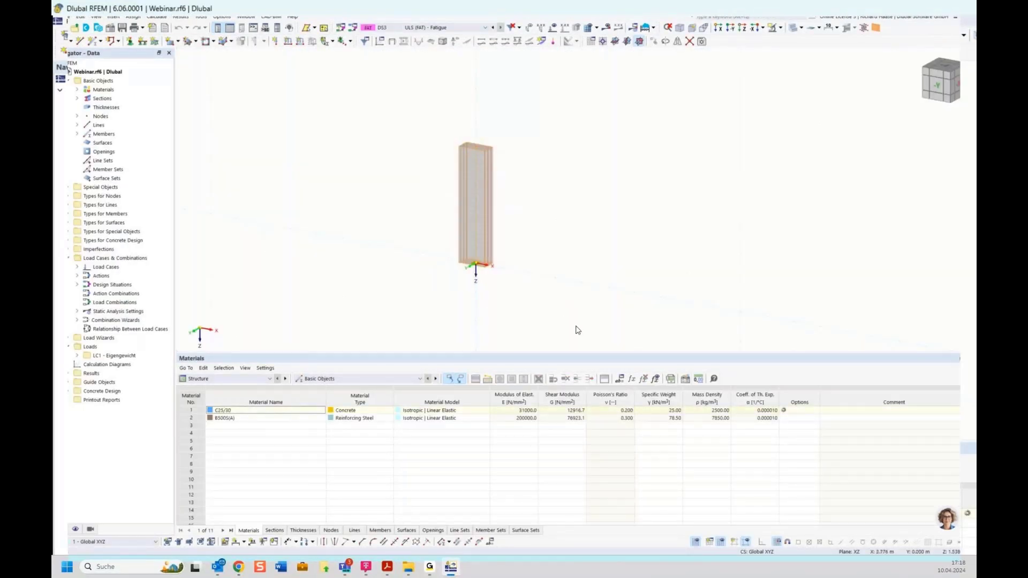
Delete the column from the Webinar model, view the XZ plane and check the section settings for a new member
key(Delete)
click(938, 86)
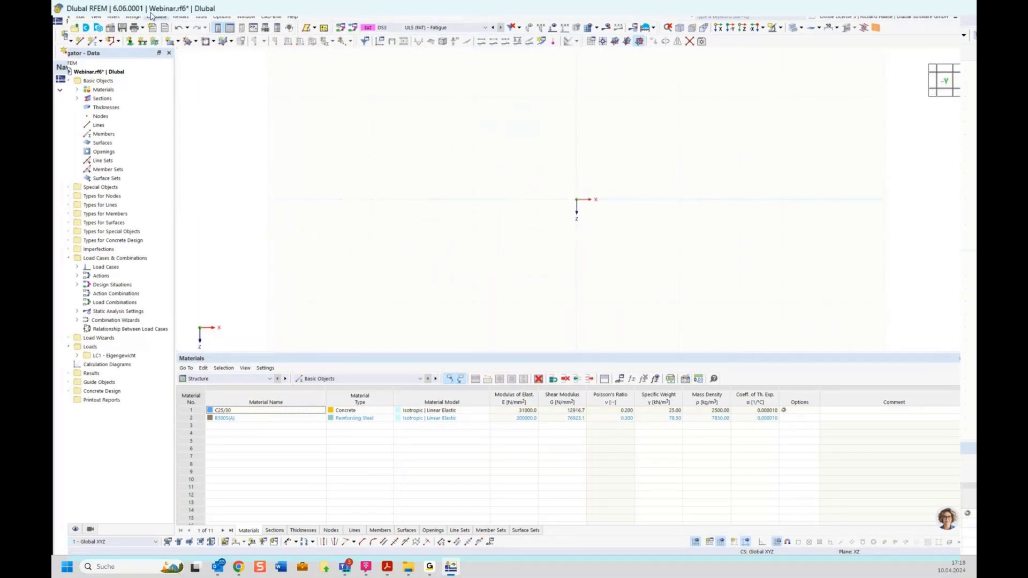
click(92, 45)
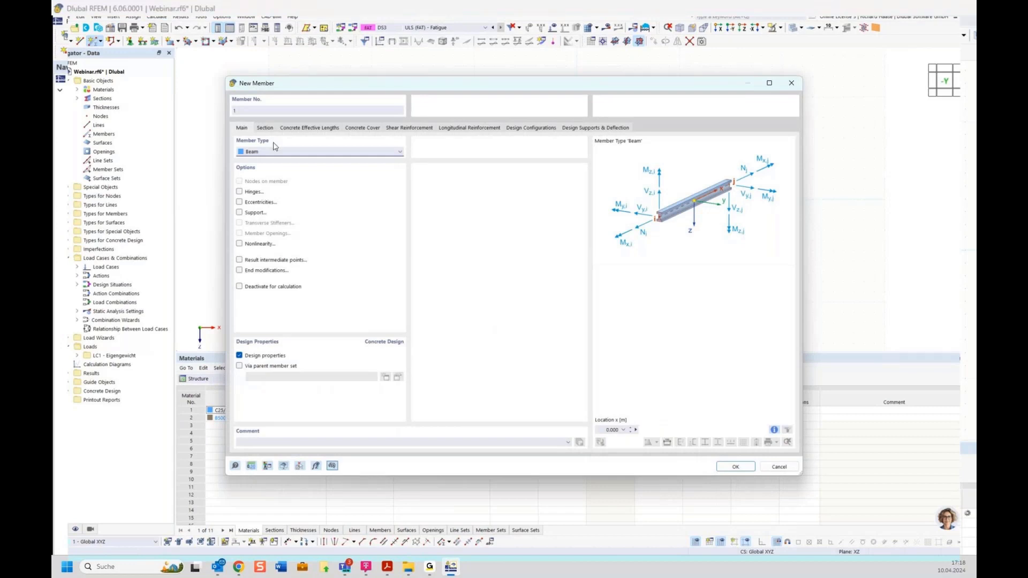
click(346, 363)
click(347, 362)
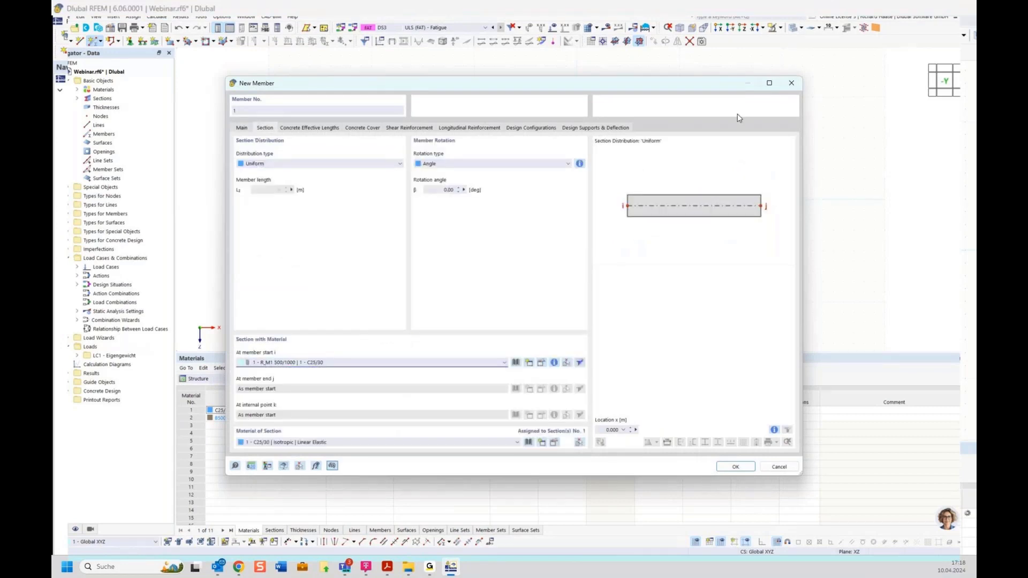
click(792, 83)
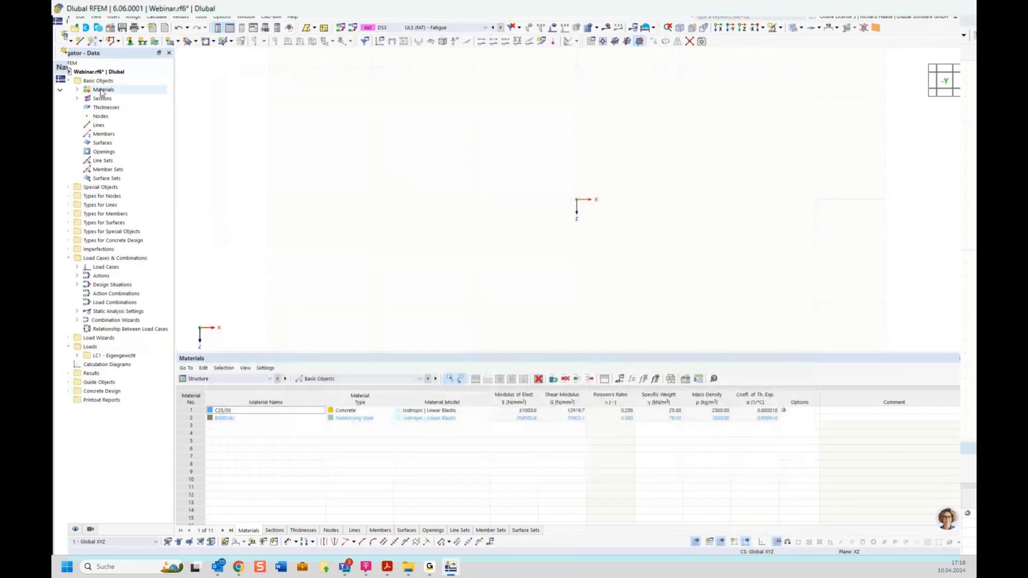
Open Gerber.rf6 from the Dlubal project folder in Downloads and delete the entire existing beam model
key(ctrl+o)
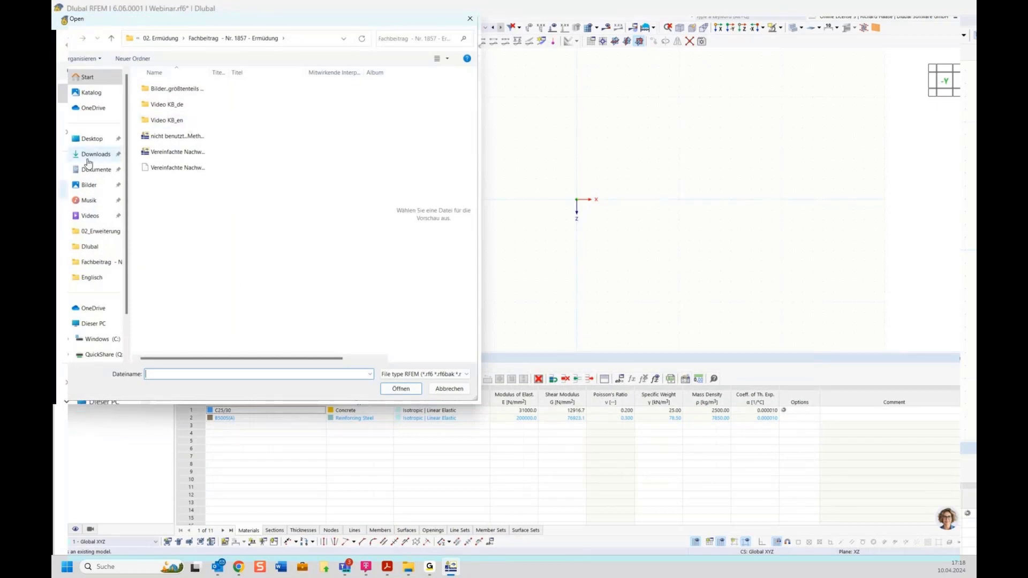
click(92, 154)
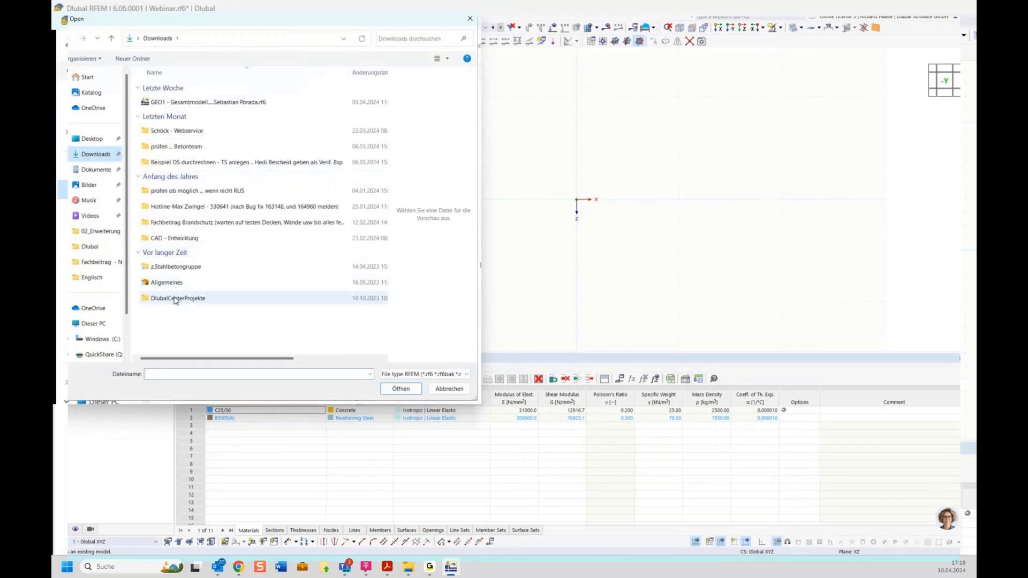
double_click(174, 295)
double_click(188, 107)
click(185, 118)
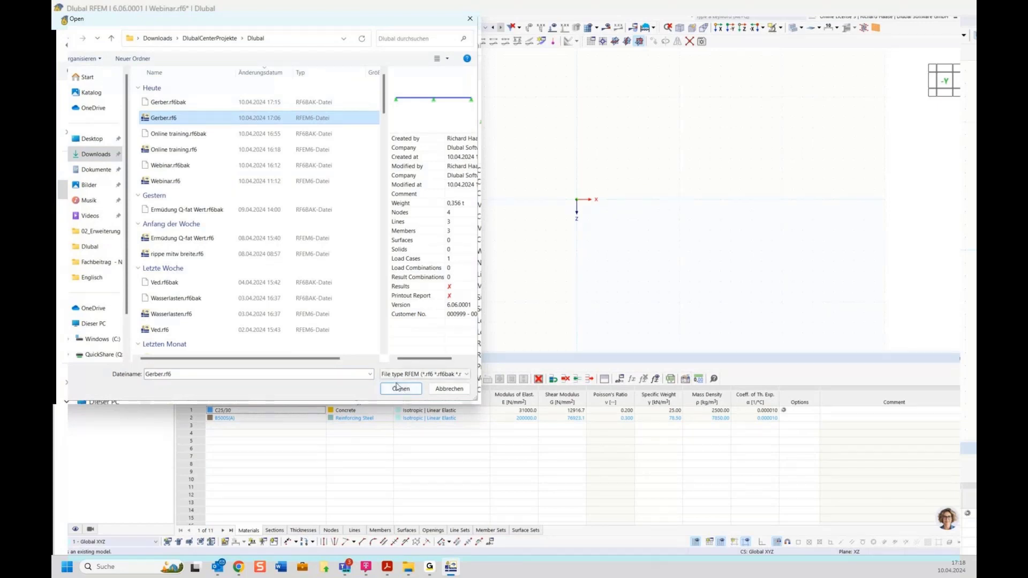
click(401, 388)
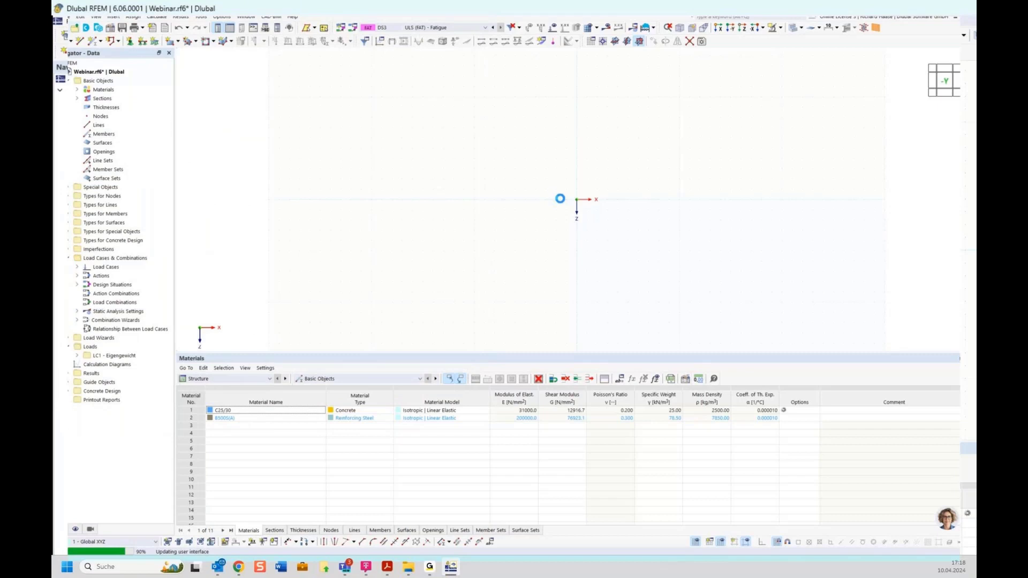
drag(319, 186, 878, 335)
key(Delete)
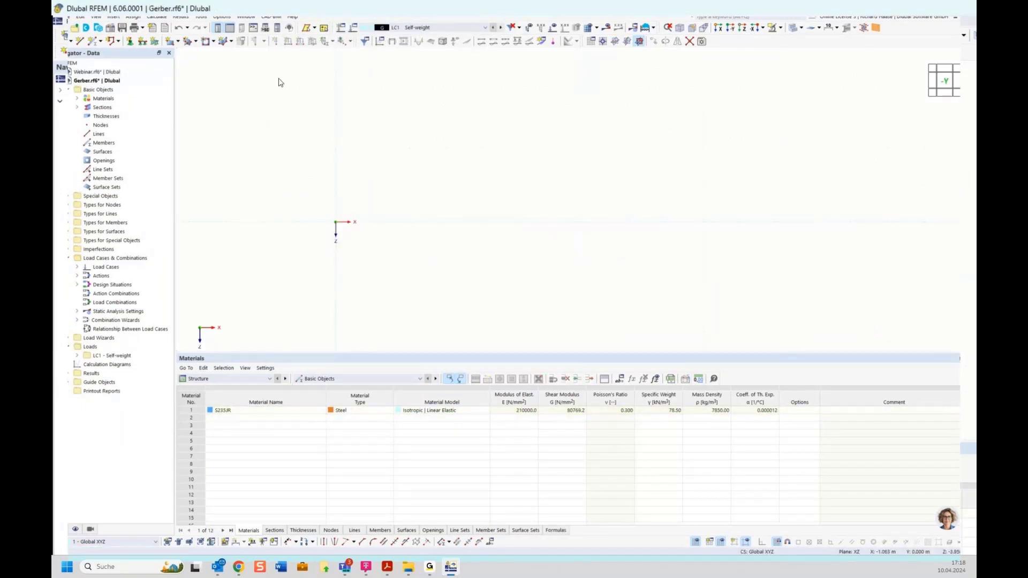
Draw a vertical member of type Beam upward from the origin as the frame's first column
click(92, 42)
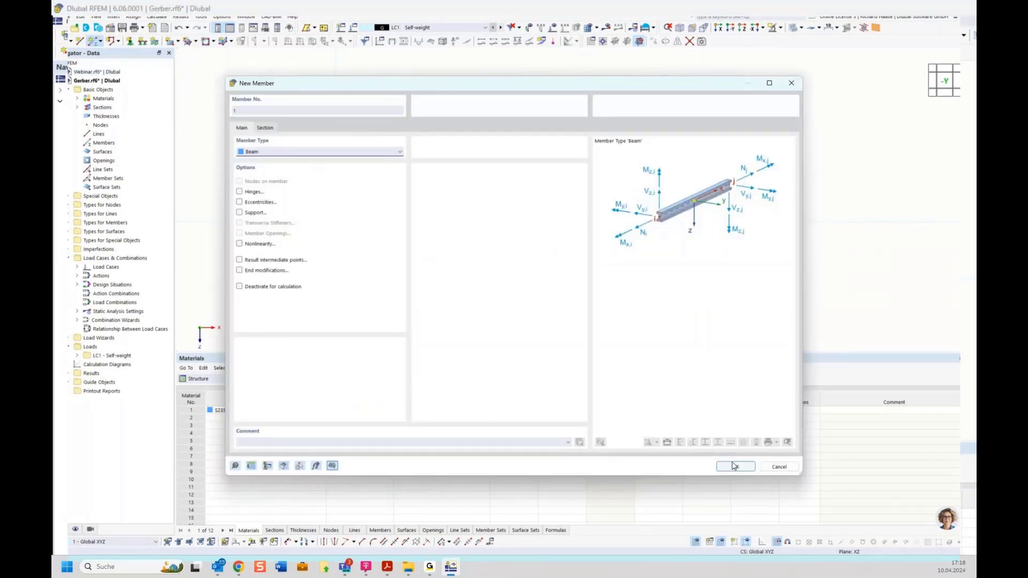
click(735, 466)
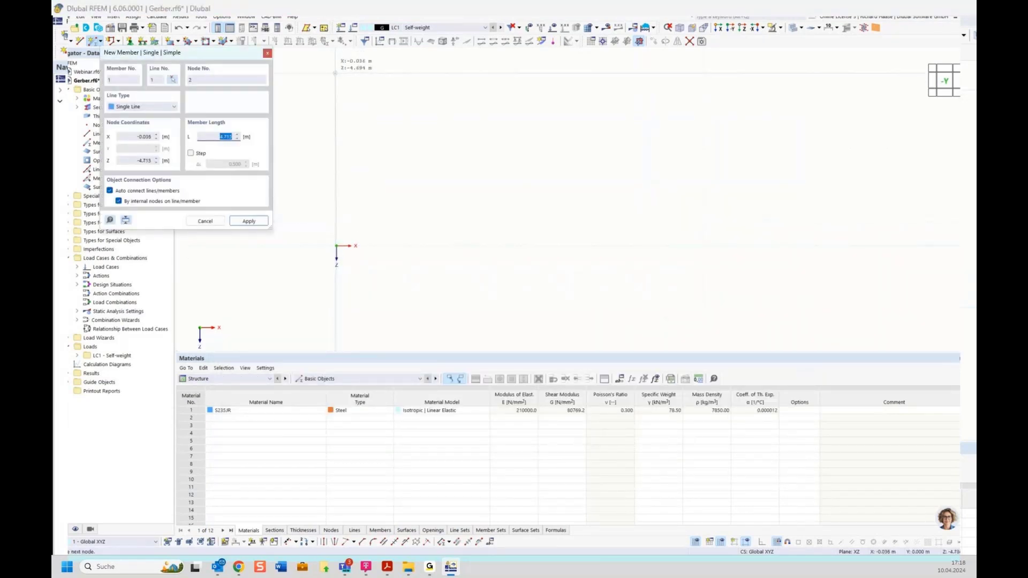
scroll(467, 177, down, 3)
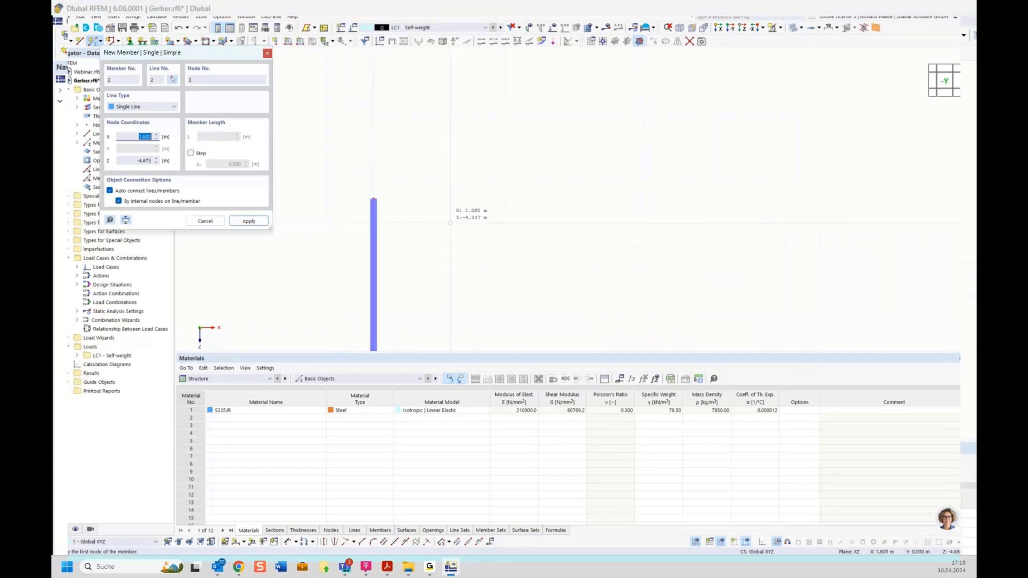
click(401, 203)
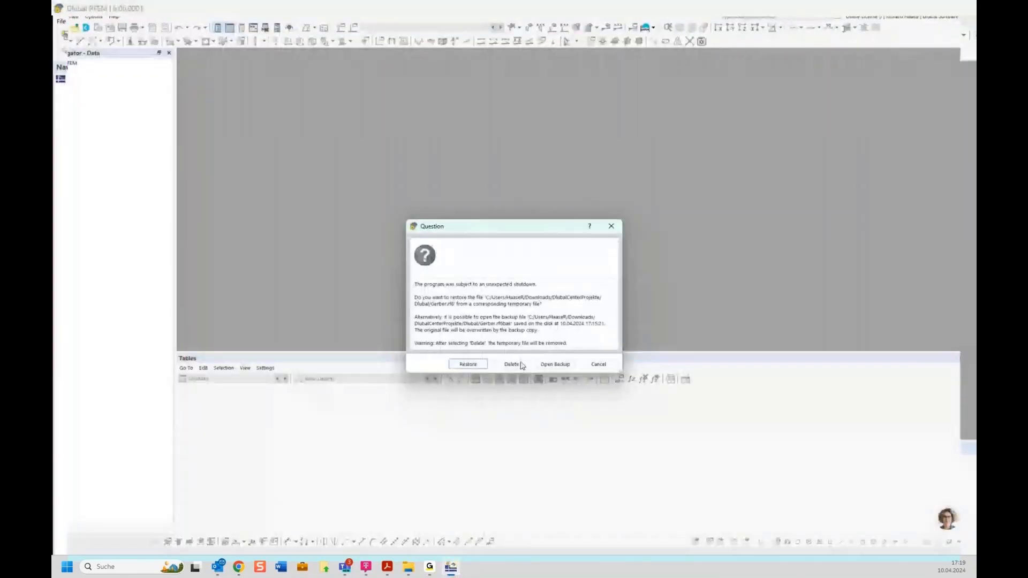
Try to restore the models from their temporary files after the unexpected shutdown
click(466, 365)
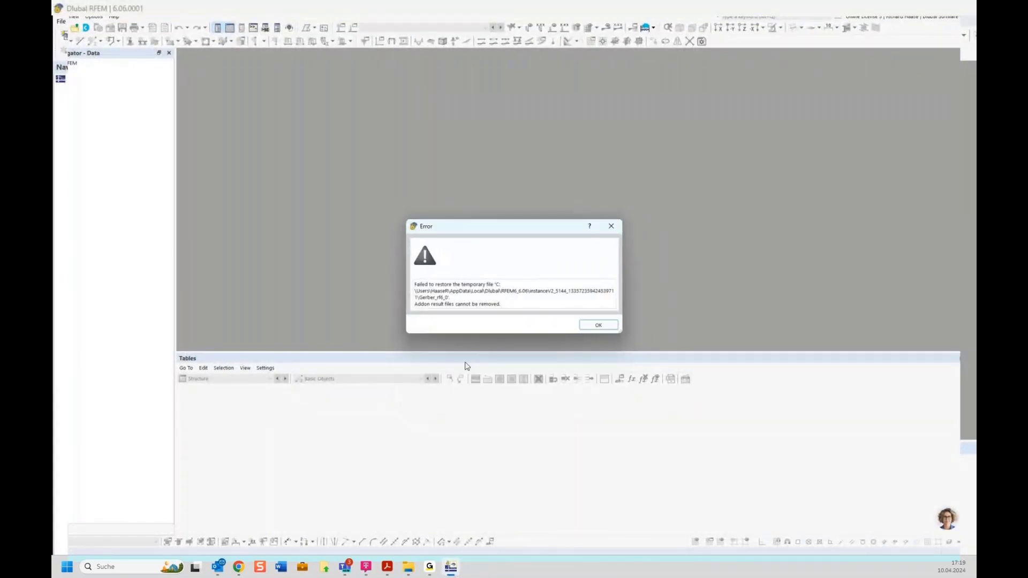
click(595, 324)
click(467, 364)
click(598, 325)
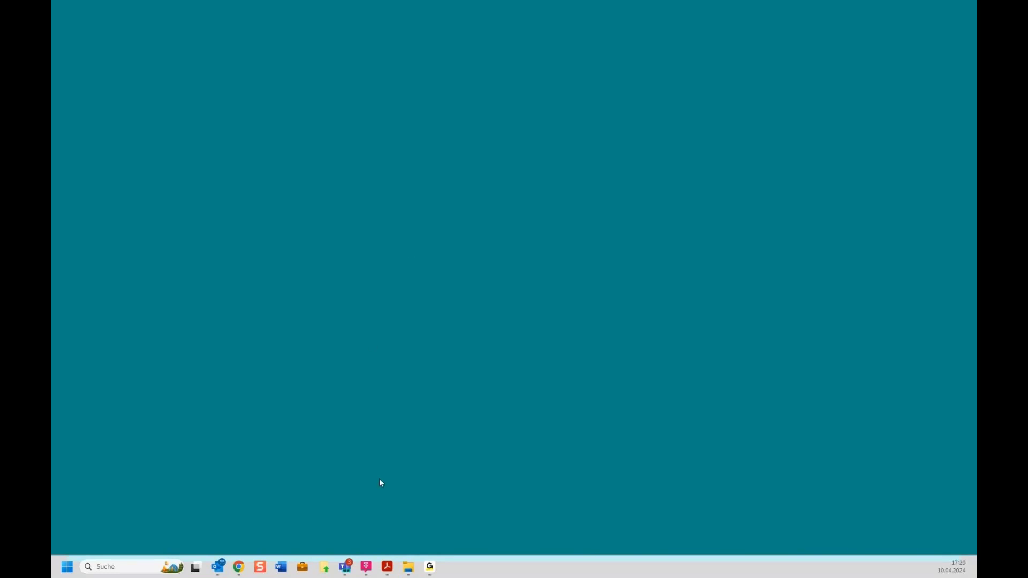
Switch to the presentation slides PDF and look through the two-hinged frame page and the page after it
mouse_move(429, 566)
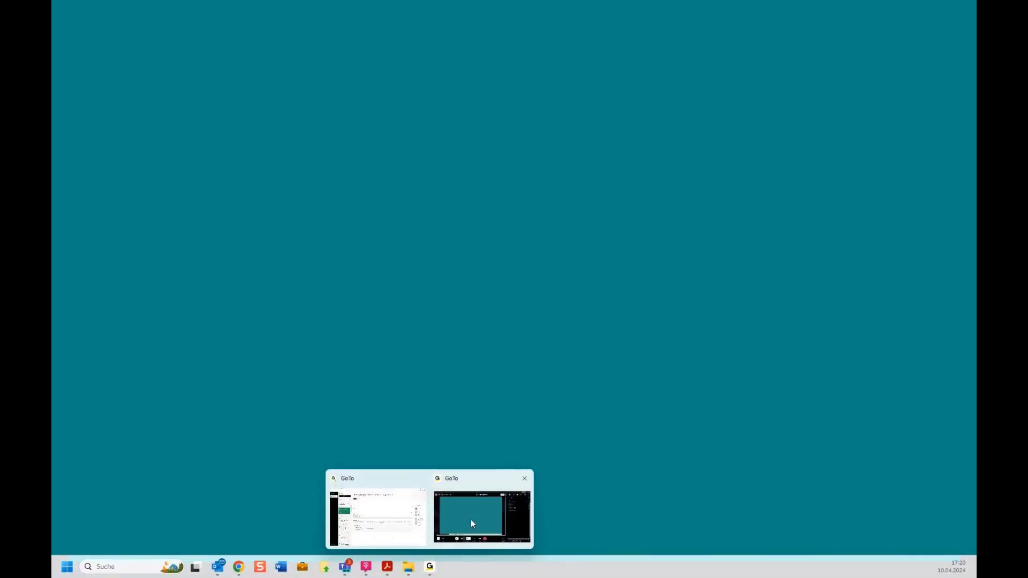
click(471, 519)
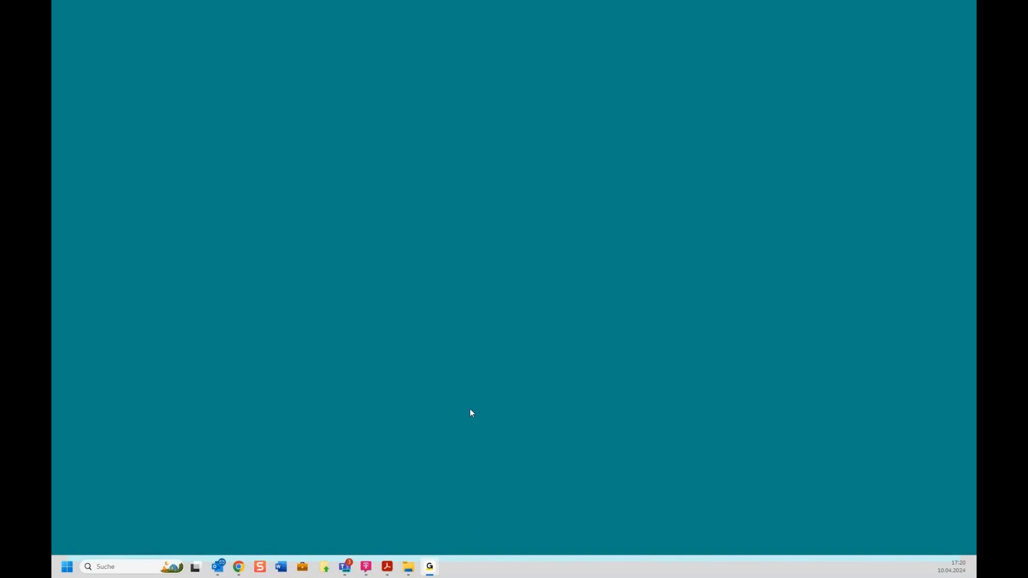
mouse_move(387, 567)
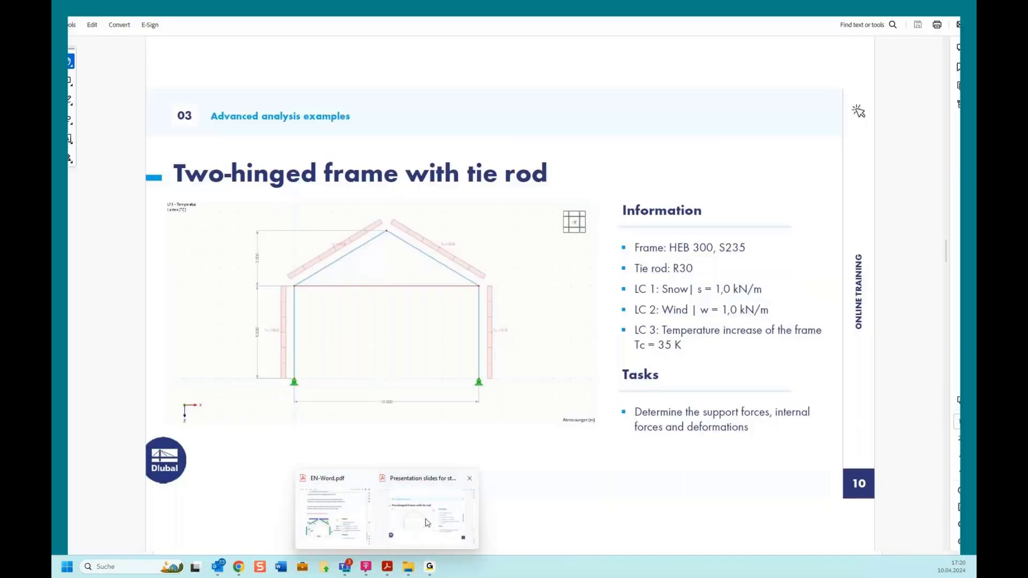
click(427, 523)
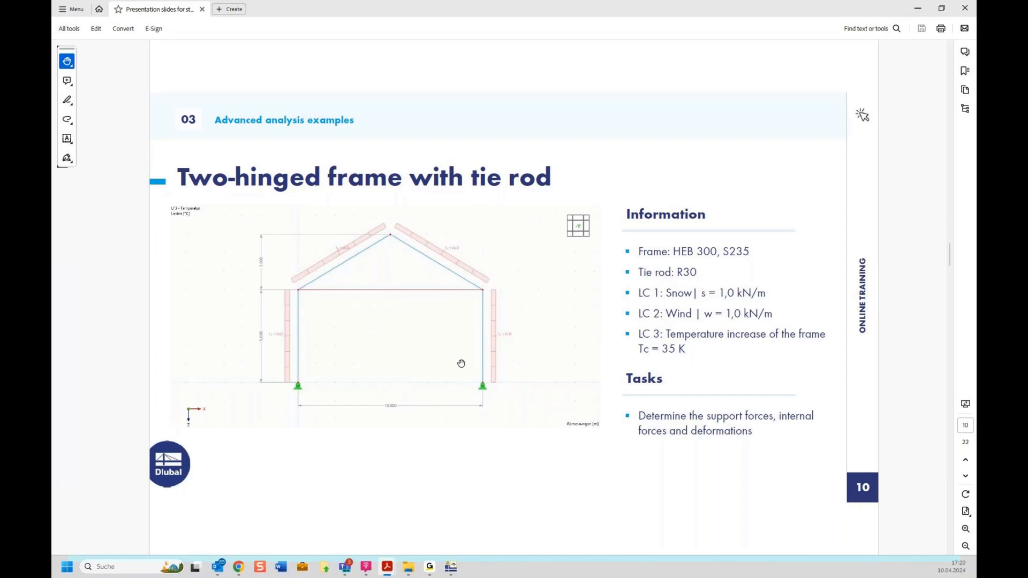
scroll(461, 365, down, 1)
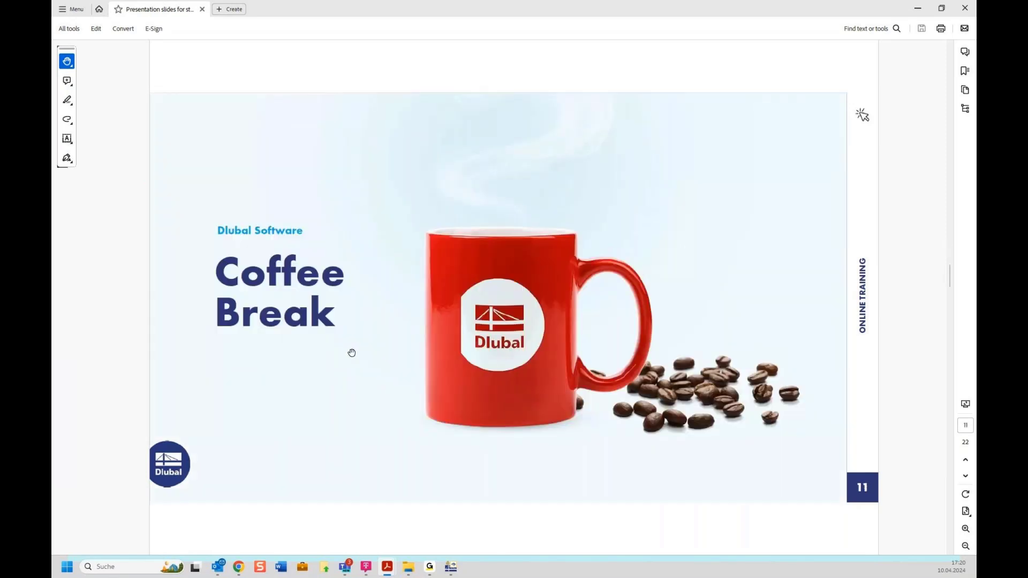
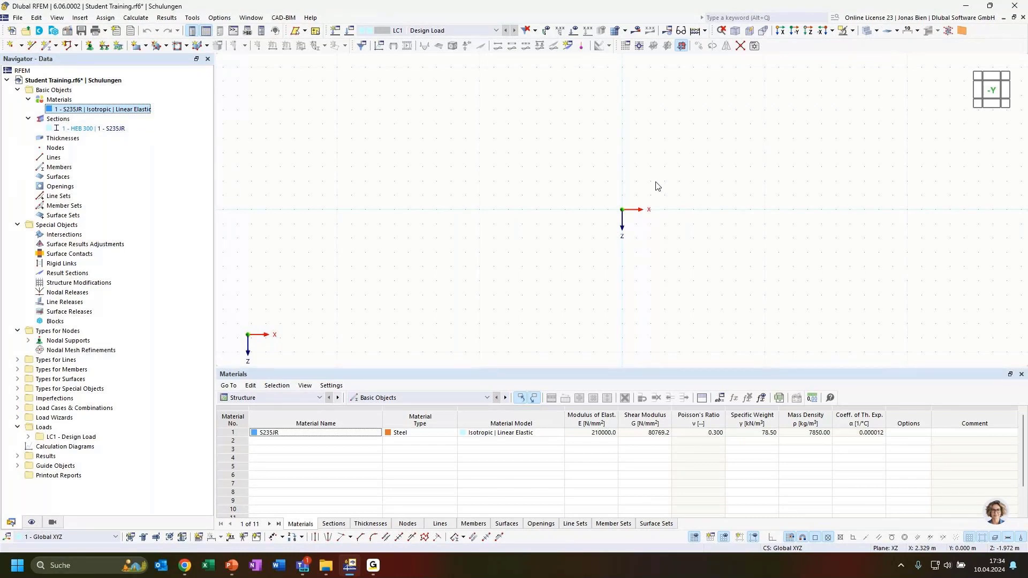
Check the model type in the base data of the Student Training model
click(106, 81)
right_click(108, 85)
click(131, 91)
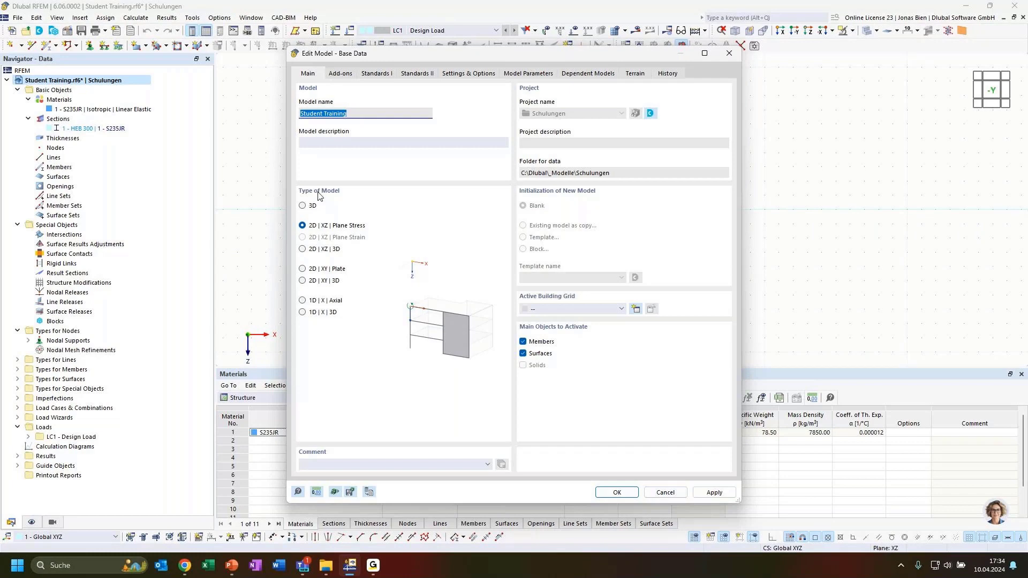
key(Return)
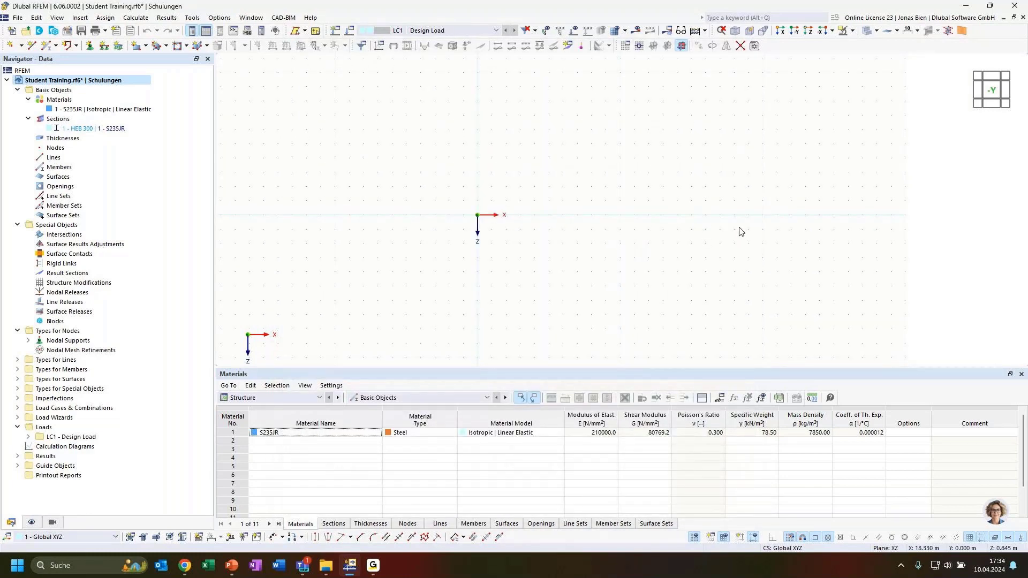
Create a horizontal 16.5 m Beam member with section HEB 300 in S235JR, starting at the origin along X
click(48, 47)
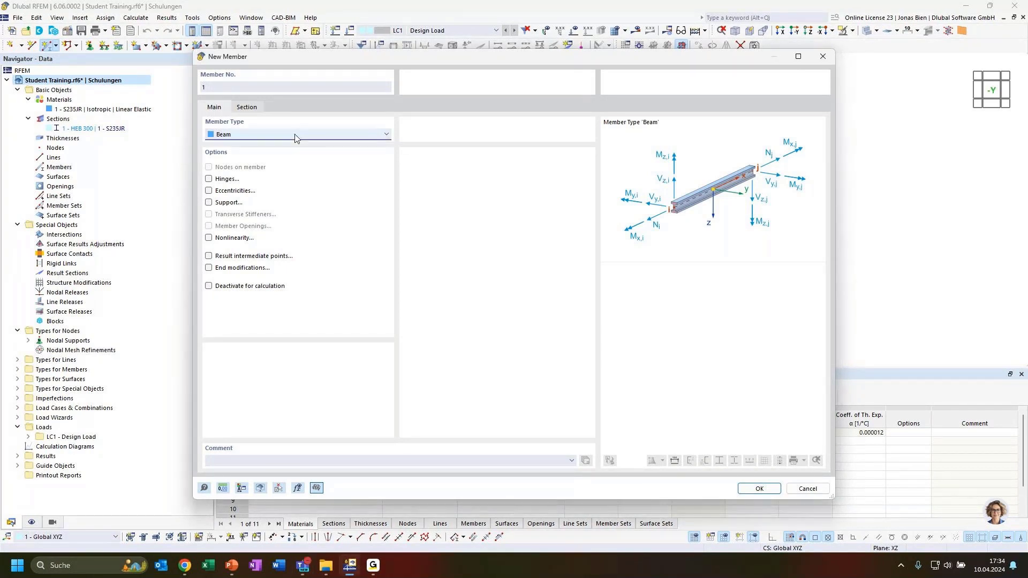
click(248, 108)
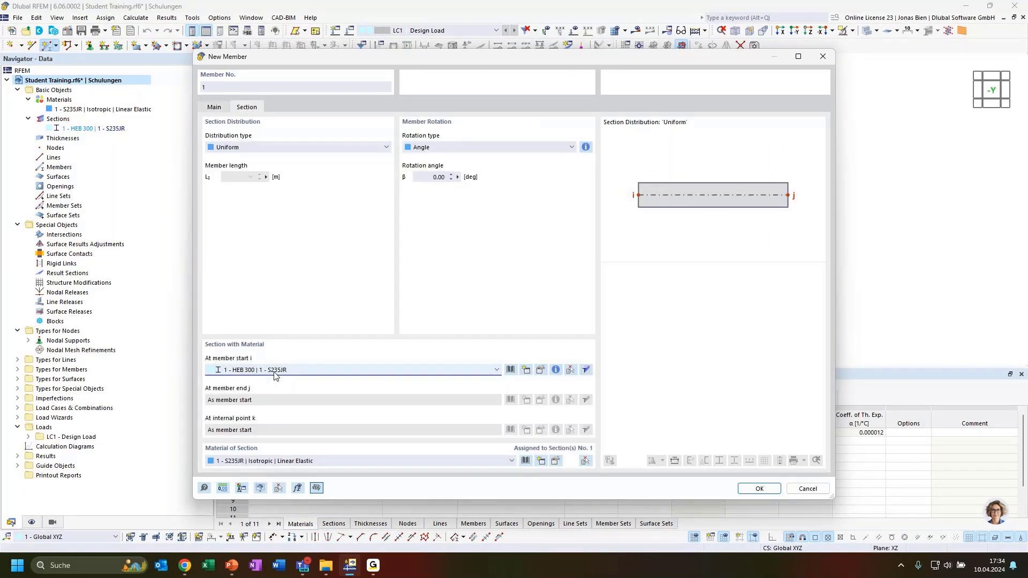
click(225, 108)
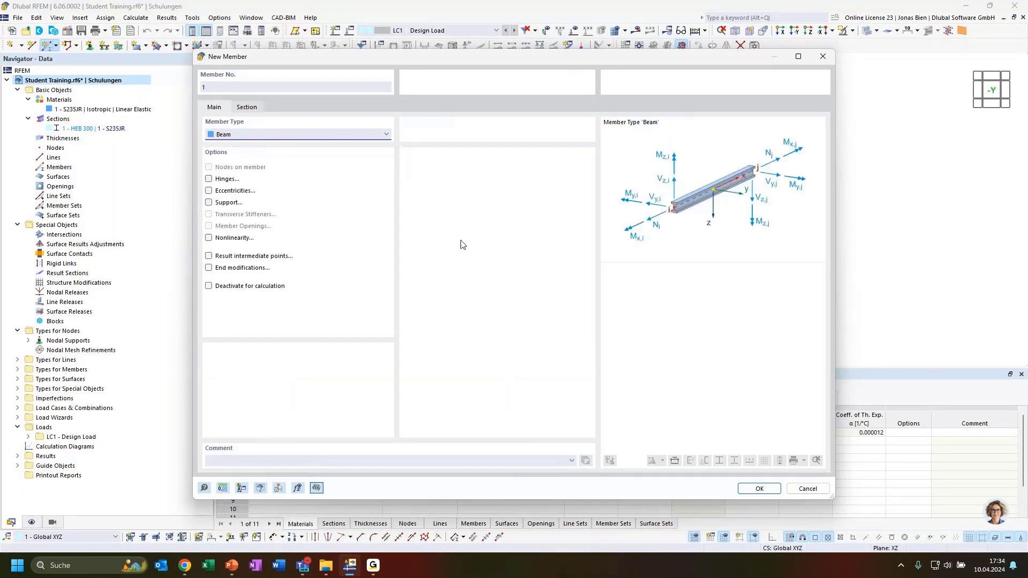
click(771, 489)
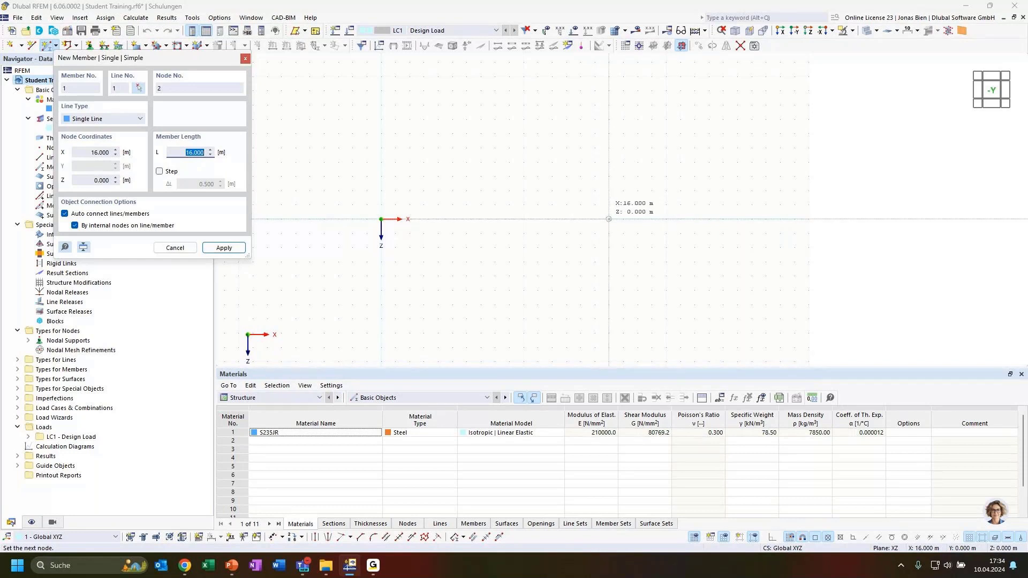
scroll(609, 218, up, 2)
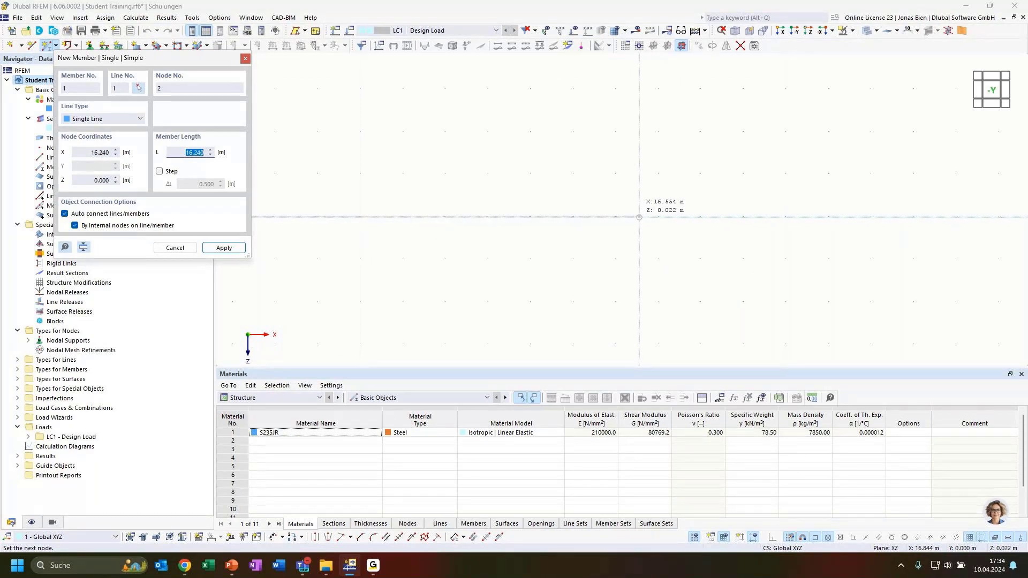
scroll(631, 217, up, 2)
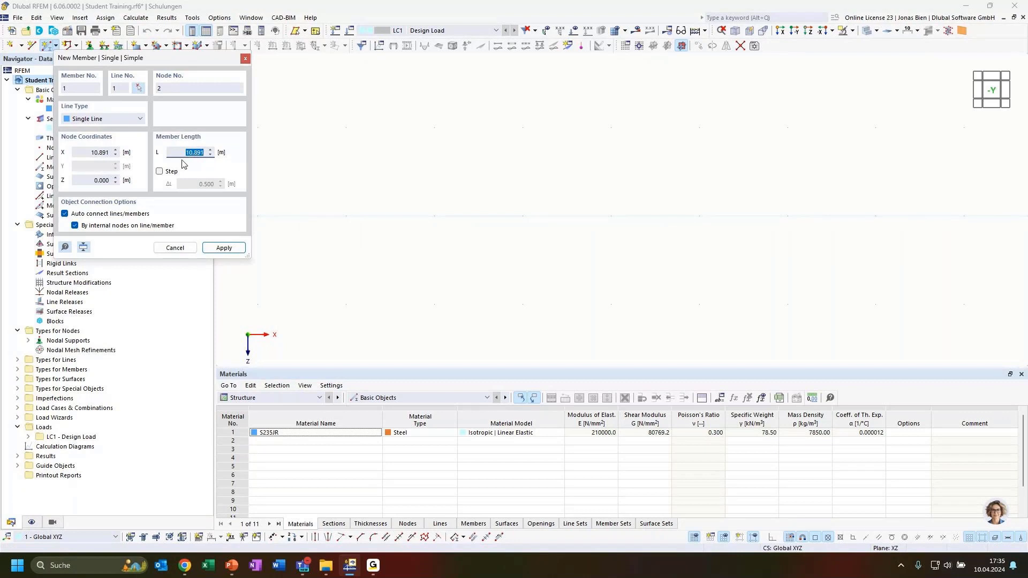
text(16)
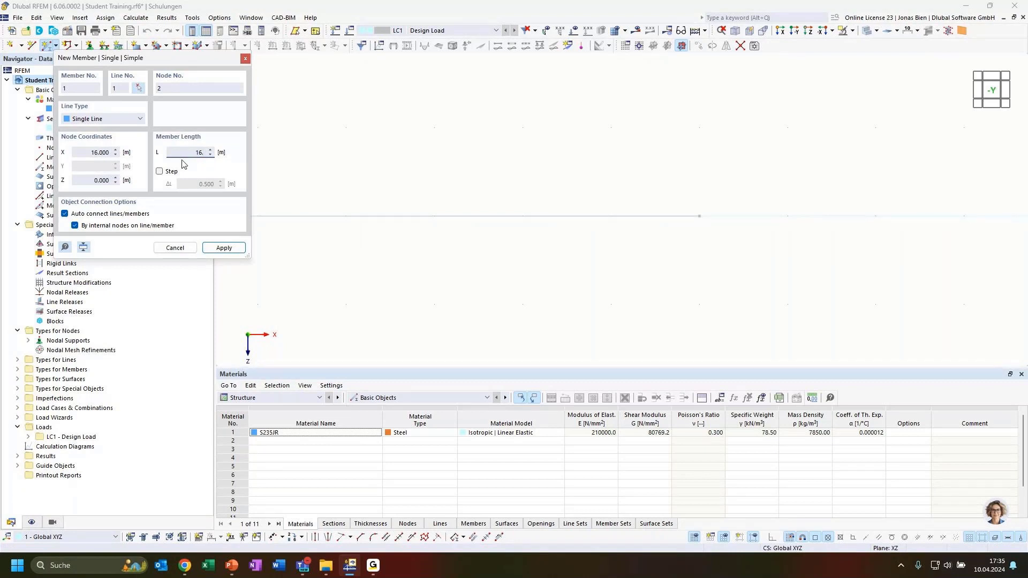
text(.5)
key(Return)
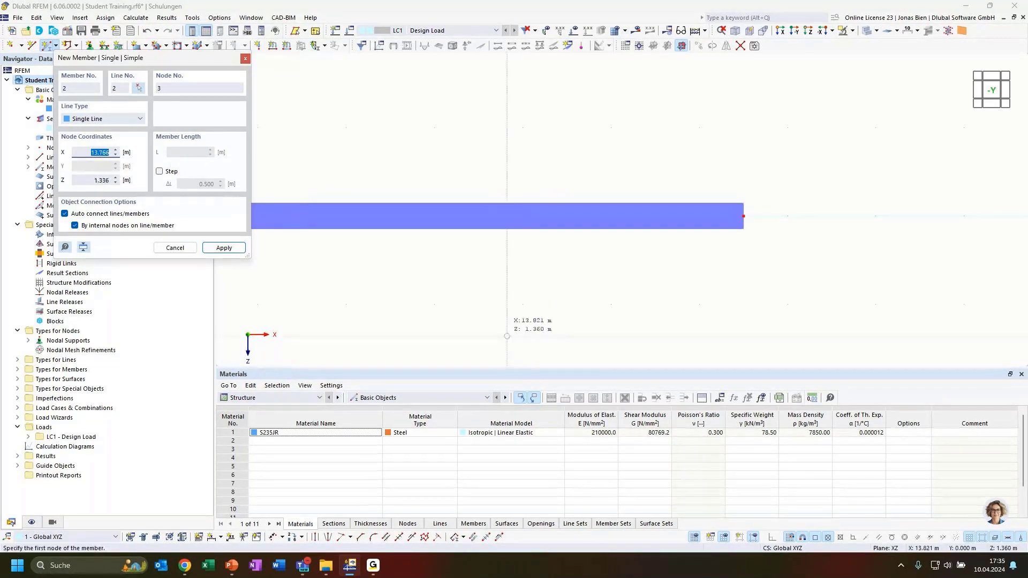
click(477, 133)
scroll(477, 133, down, 3)
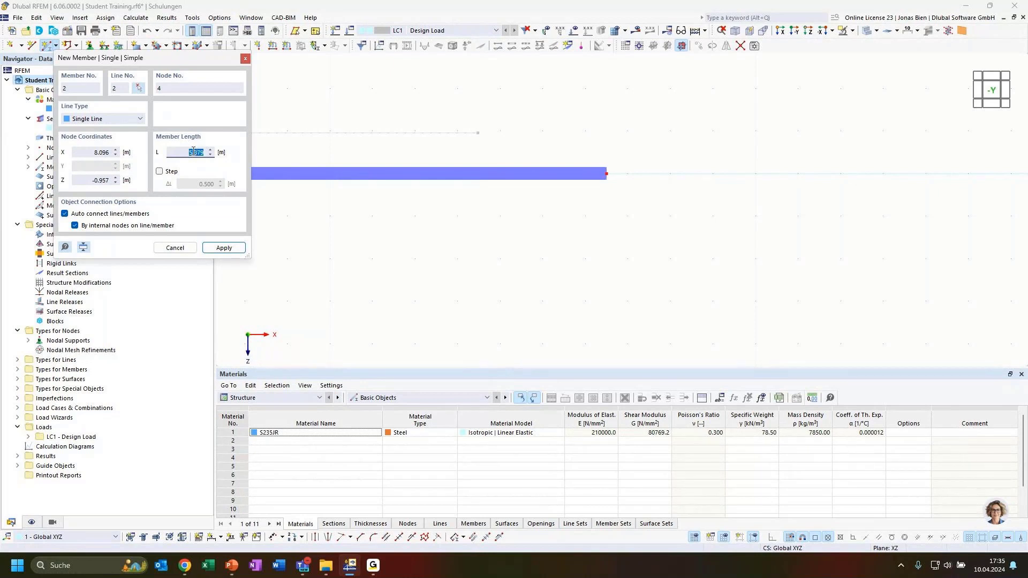
text(12)
click(245, 58)
Check the coordinates of the node at the beam's far end
scroll(492, 179, down, 2)
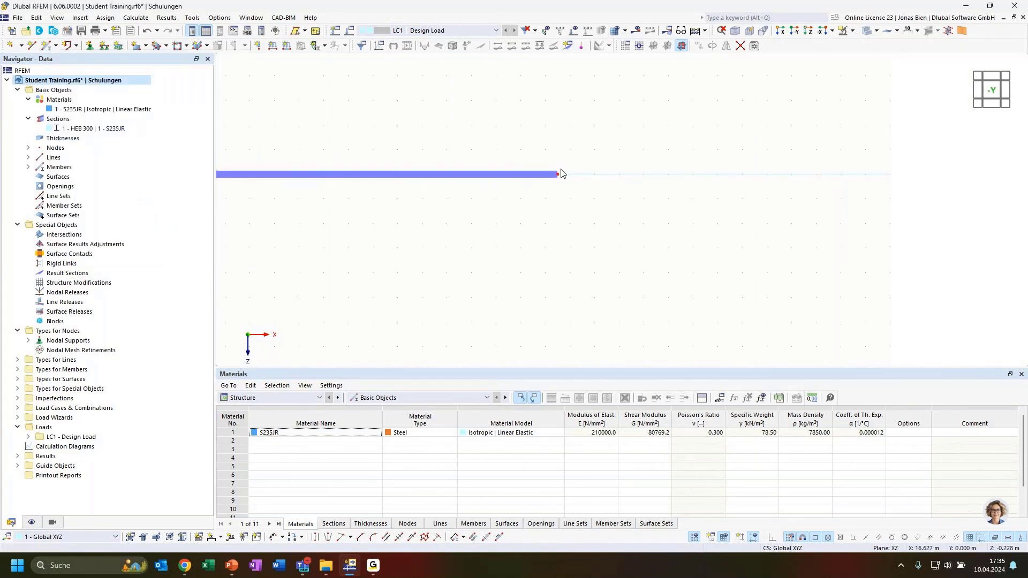
scroll(537, 144, up, 3)
scroll(526, 140, down, 1)
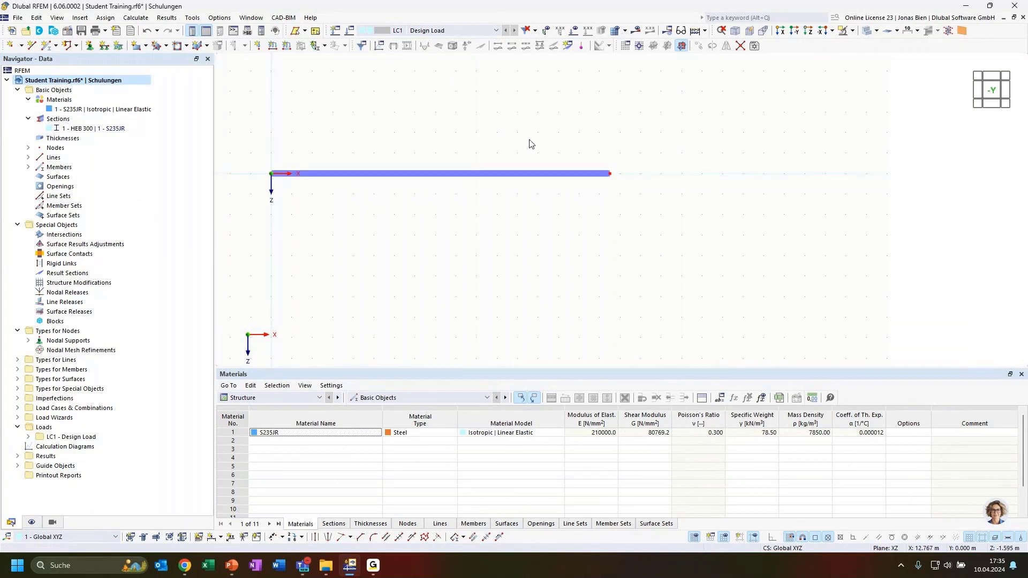
middle_drag(533, 141, 597, 145)
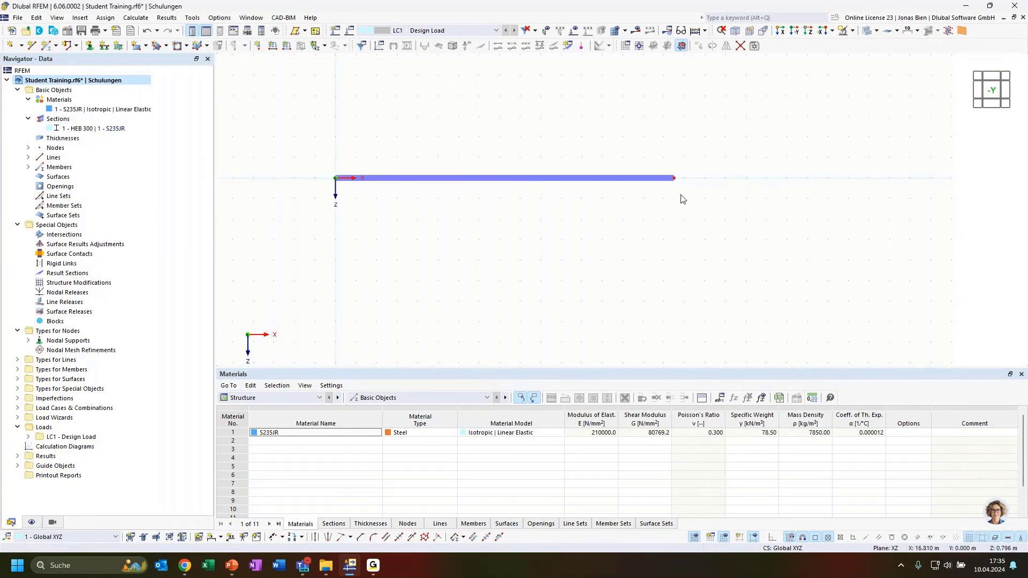
double_click(675, 182)
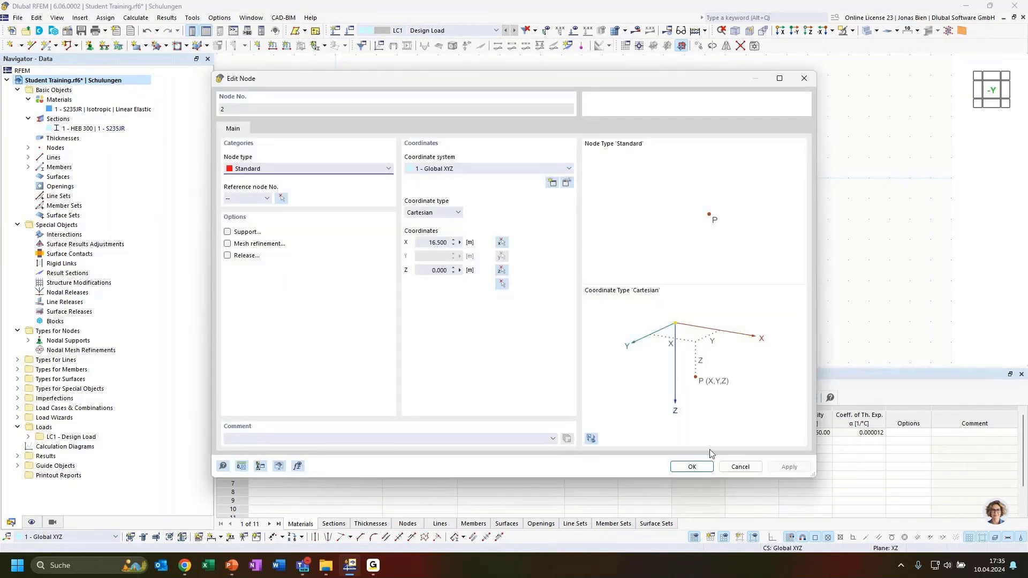
click(740, 466)
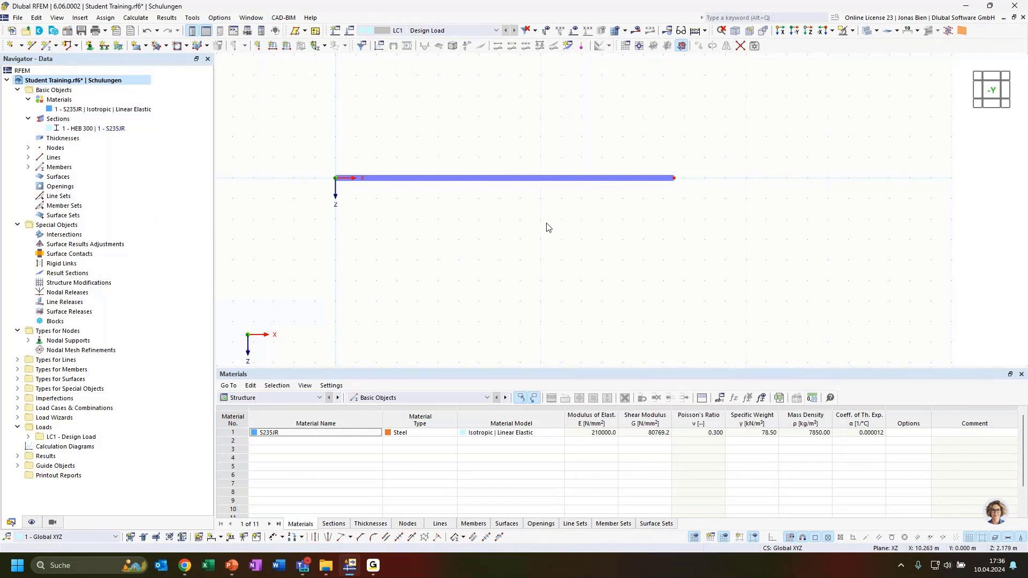
Add 2 intermediate 'On Member' nodes to the beam without dividing it, and list the members in the navigator
right_click(489, 185)
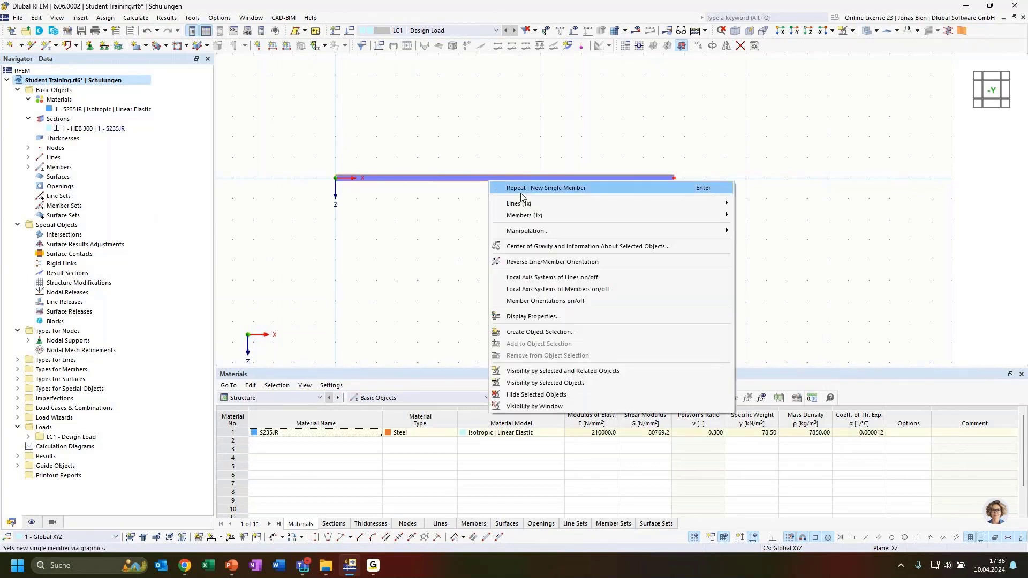
mouse_move(534, 218)
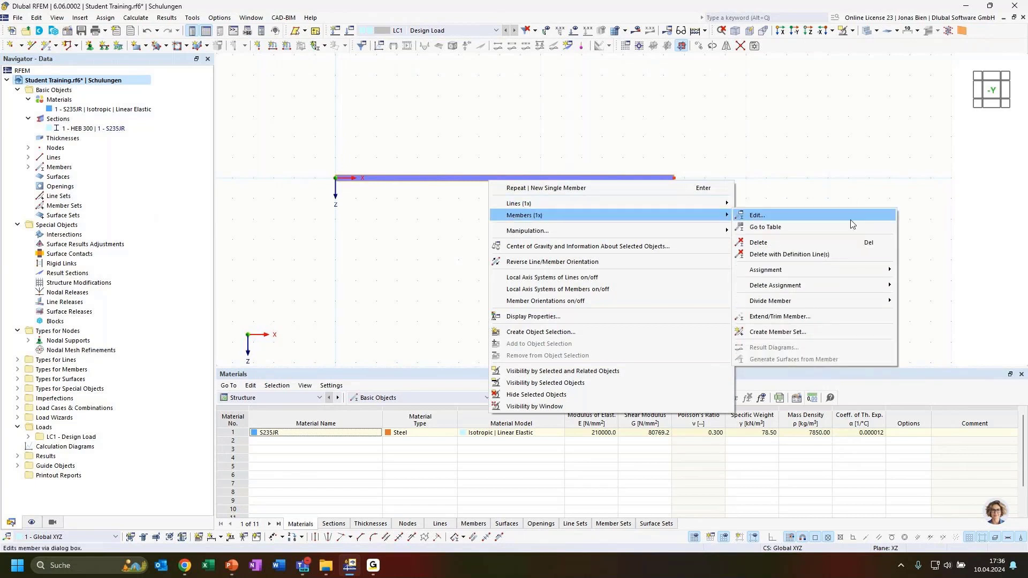
mouse_move(798, 301)
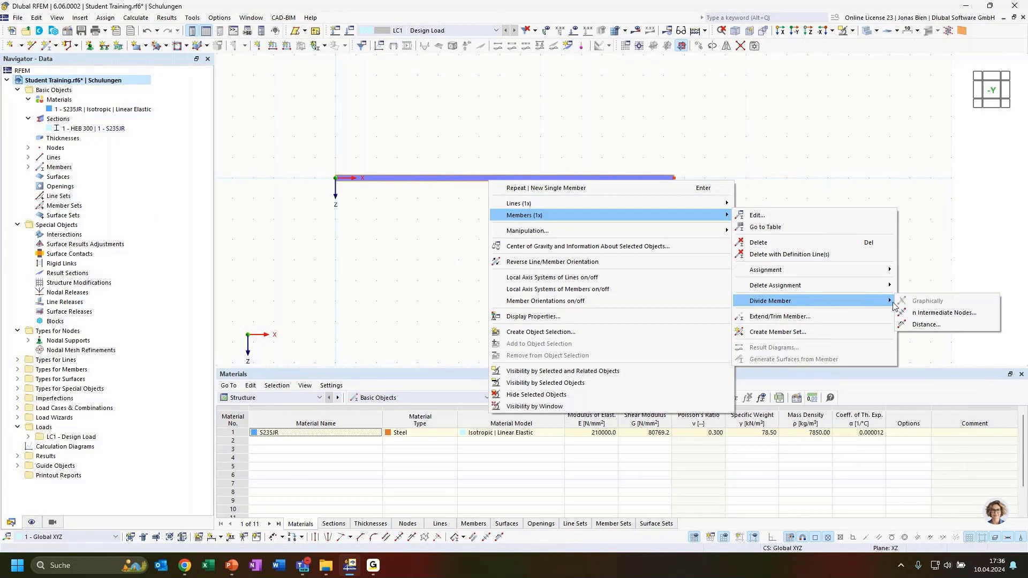
click(912, 312)
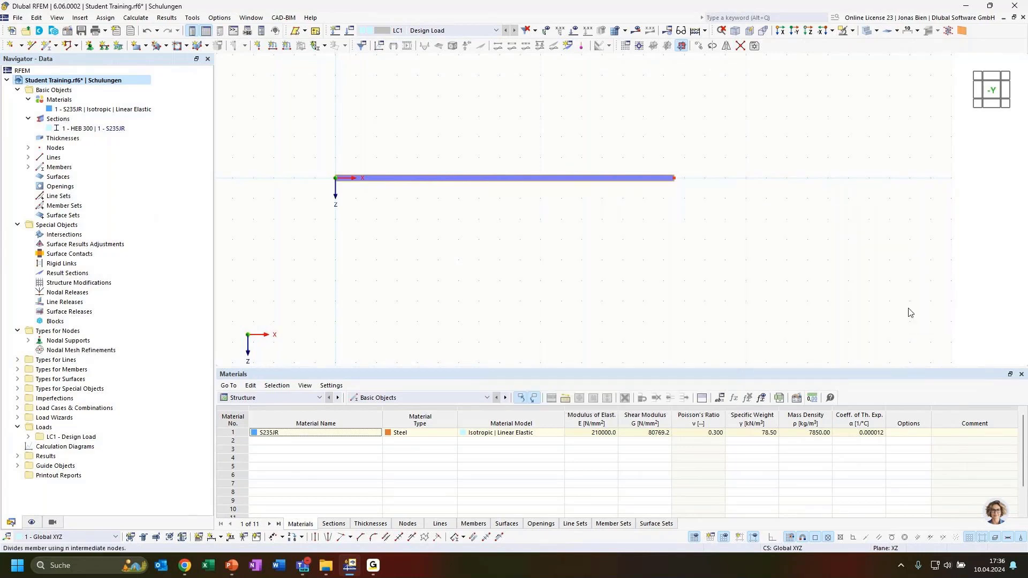
text(2)
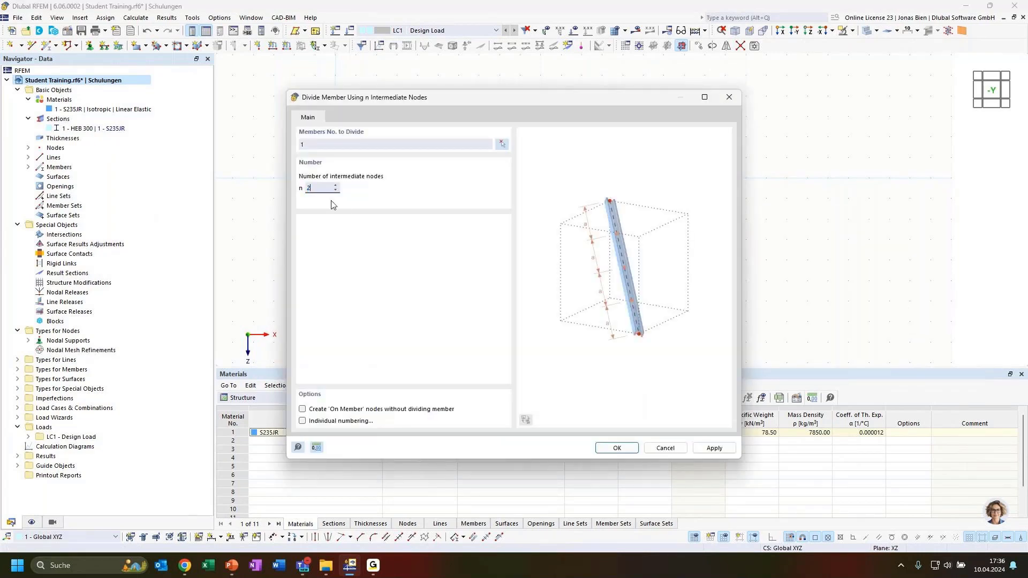
click(303, 409)
click(626, 448)
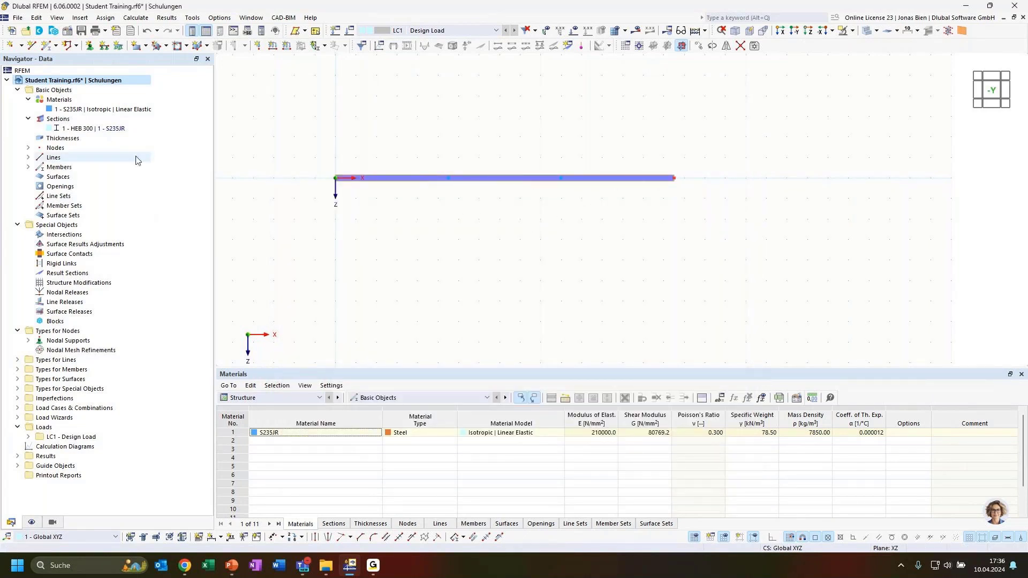
click(29, 167)
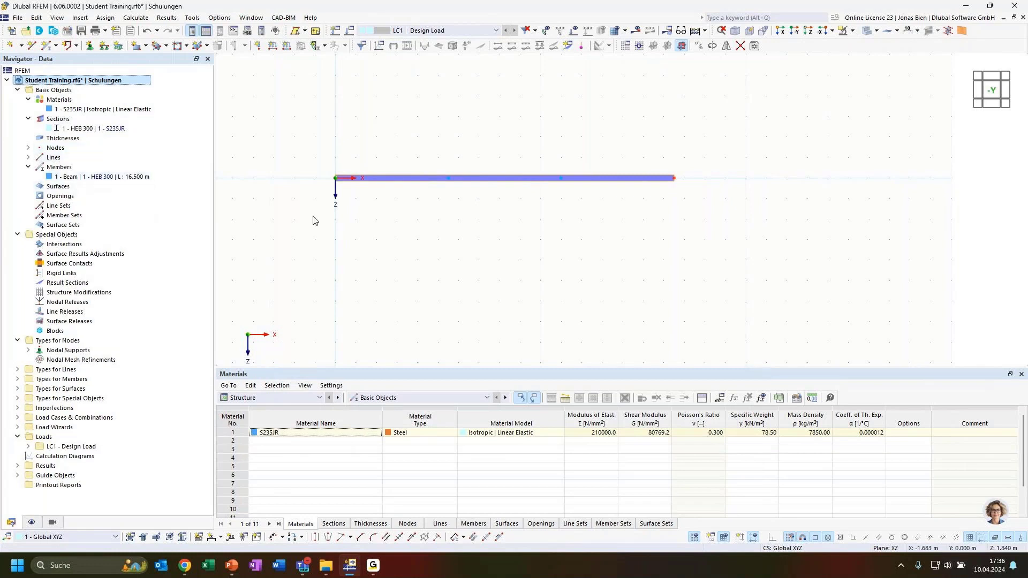
Check the suspended single-span beam's dimensions and sections on the presentation slide and return to the RFEM model
middle_drag(508, 212, 534, 274)
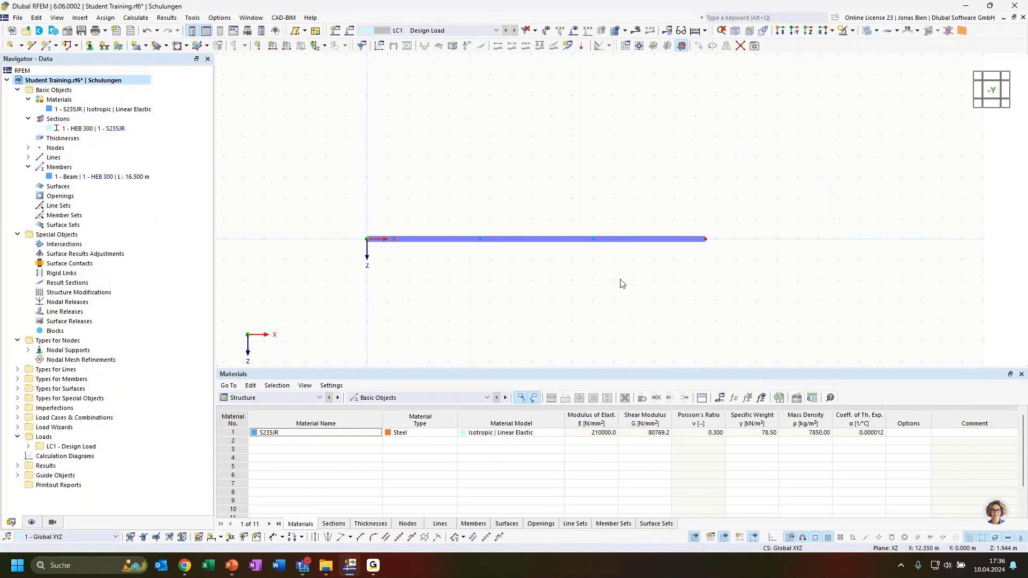
middle_drag(620, 283, 595, 289)
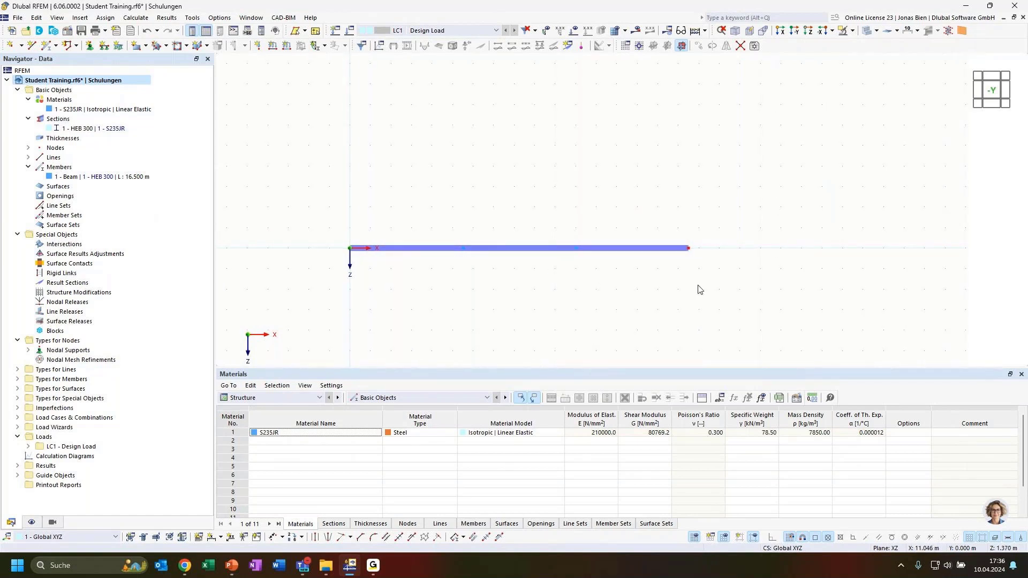
key(alt+Tab)
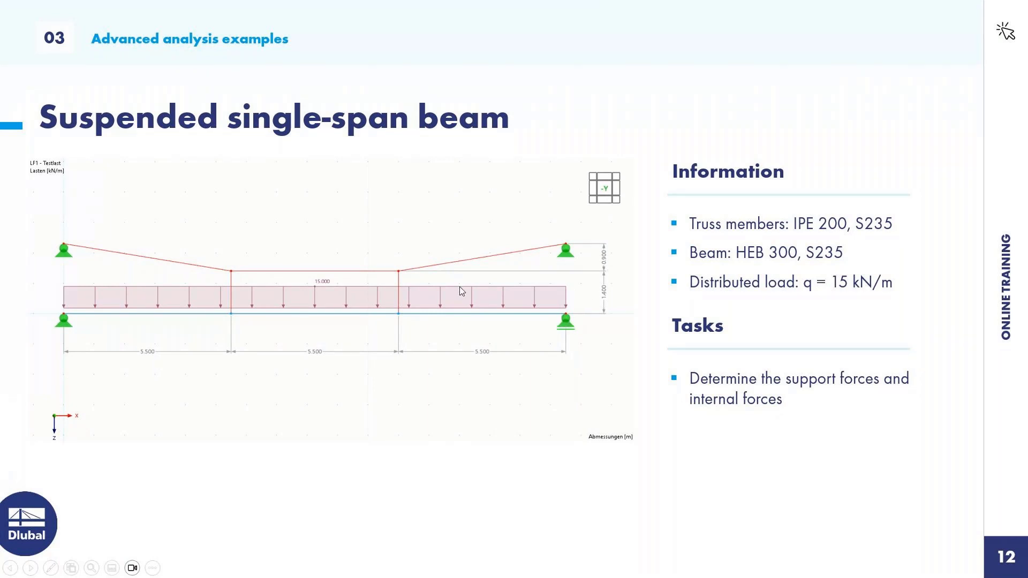
key(alt+Tab)
Copy the beam's two intermediate nodes with a Z displacement of -1.4 m and check the first copied node's type and coordinates
drag(444, 205, 597, 278)
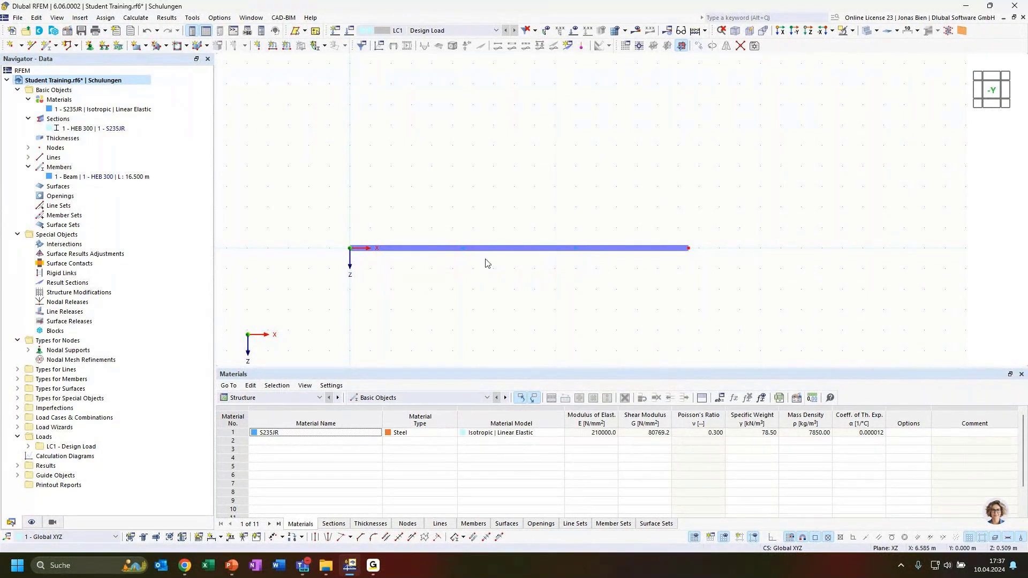
drag(450, 218, 589, 265)
click(701, 46)
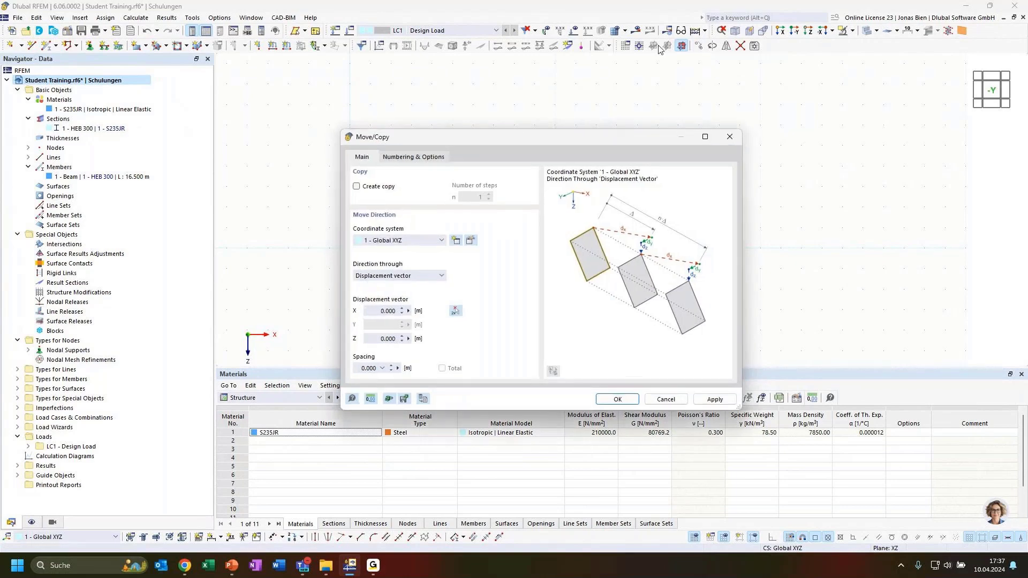
drag(593, 137, 715, 93)
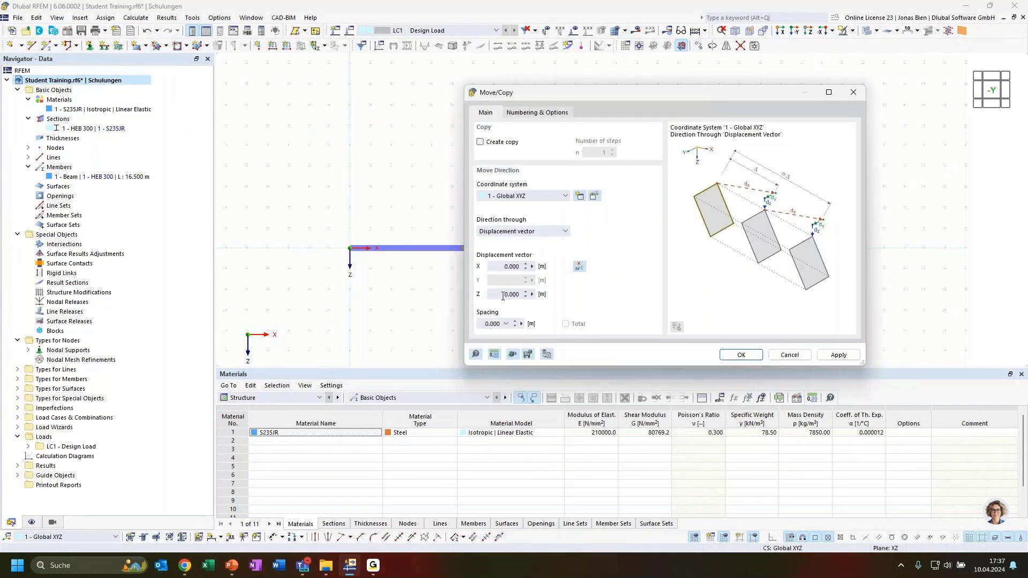
drag(501, 296, 524, 292)
text(-1.4)
click(502, 141)
click(741, 354)
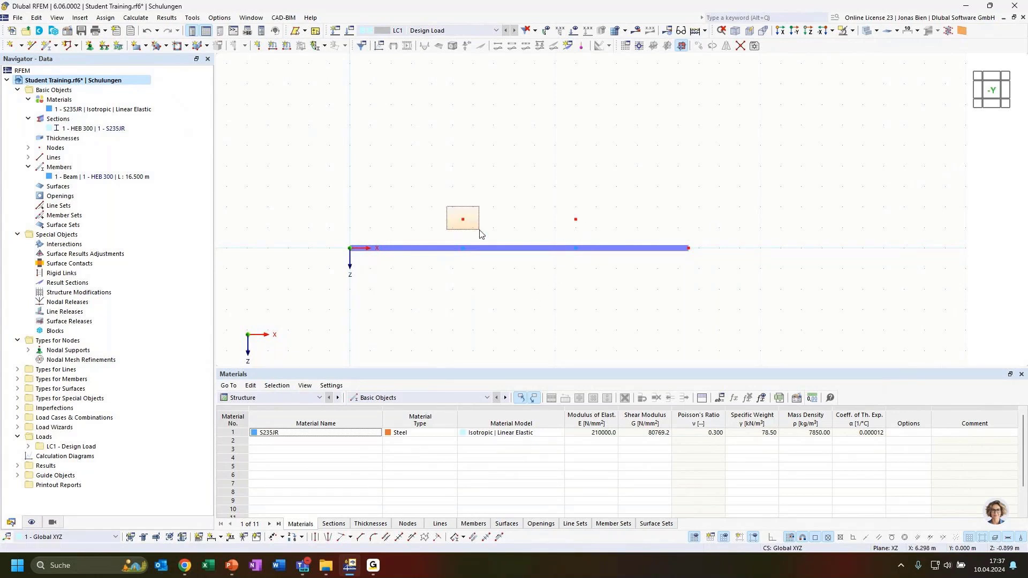
double_click(463, 220)
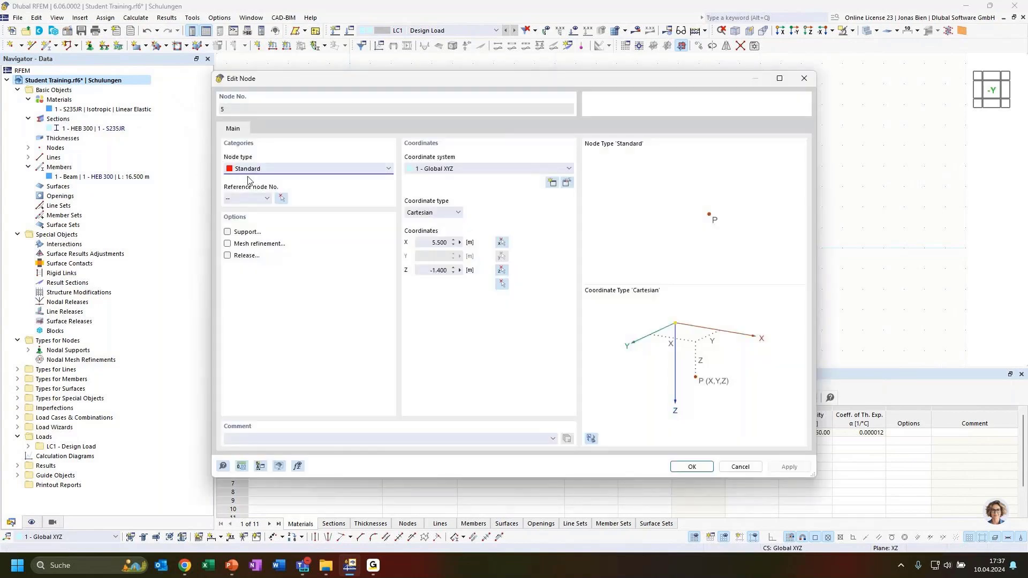
click(802, 80)
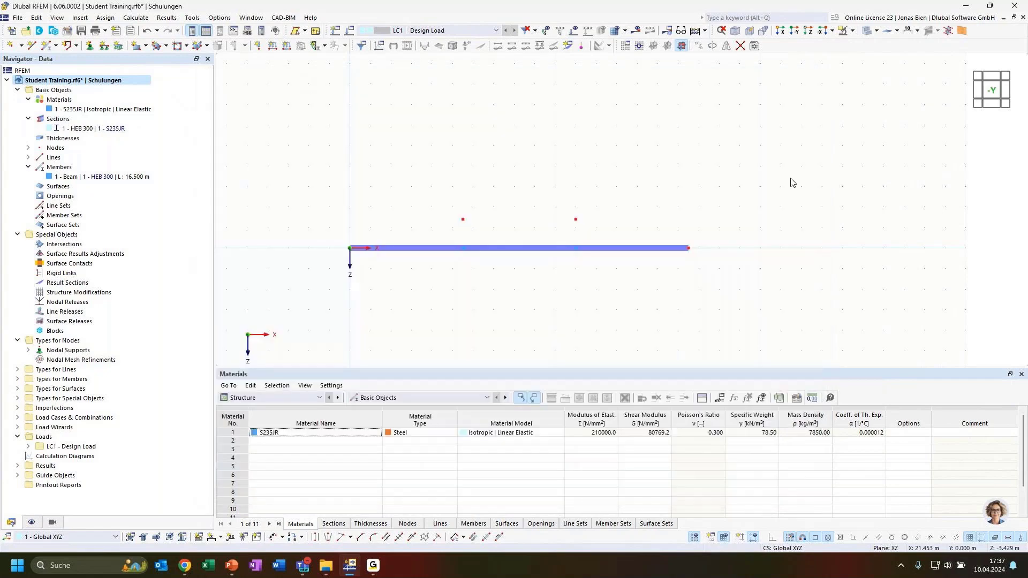
click(49, 45)
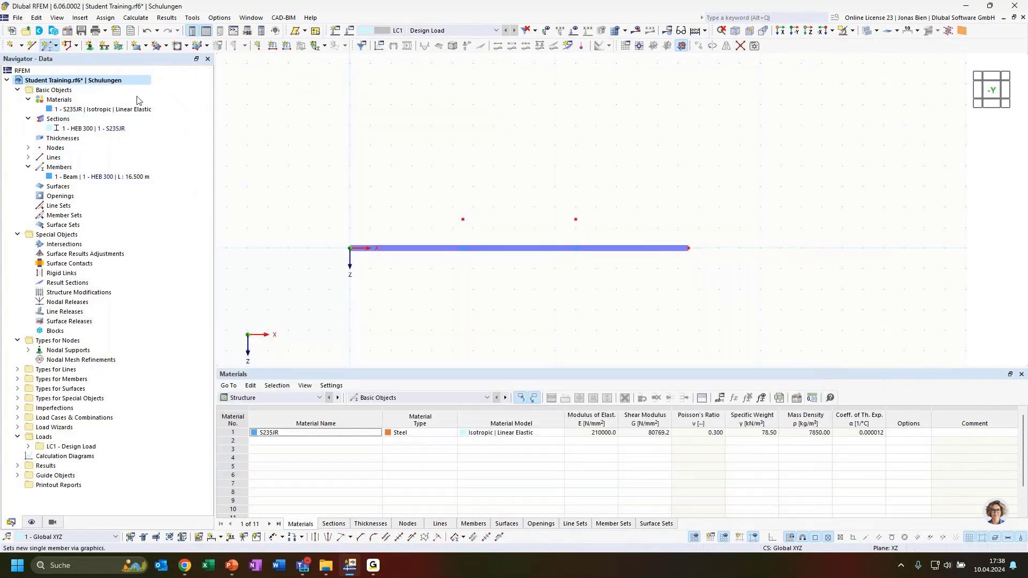
click(259, 135)
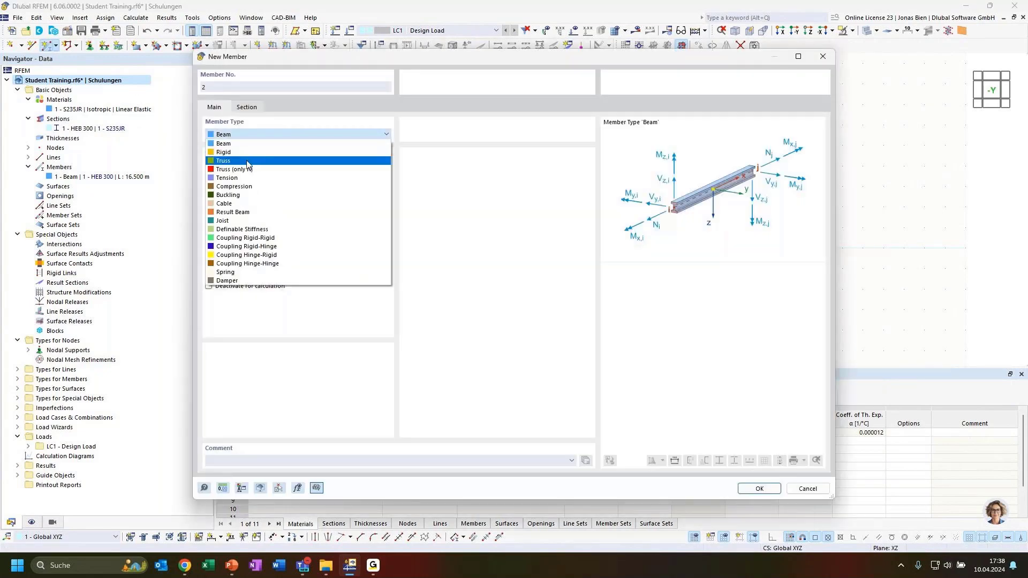
click(245, 162)
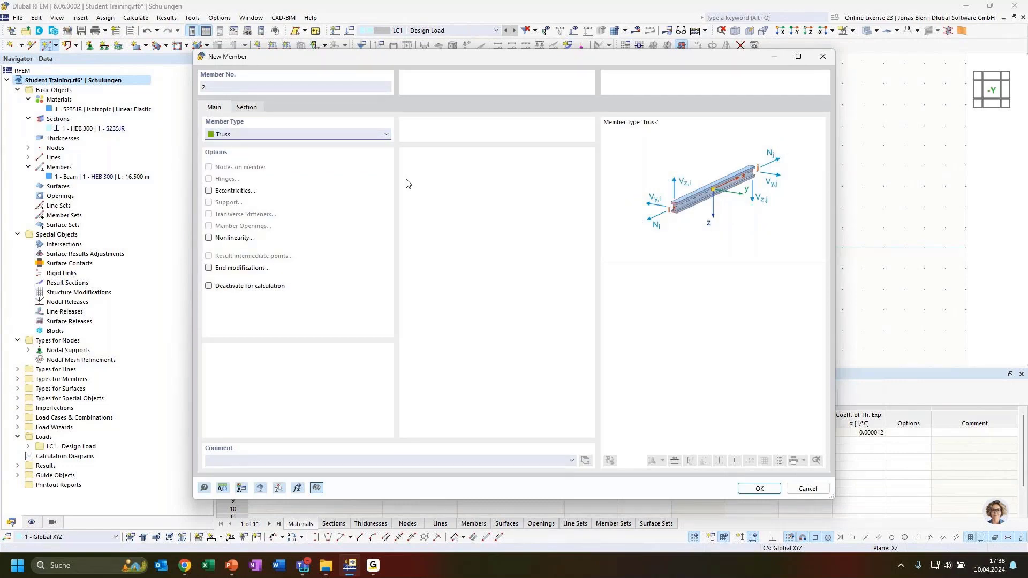
click(805, 490)
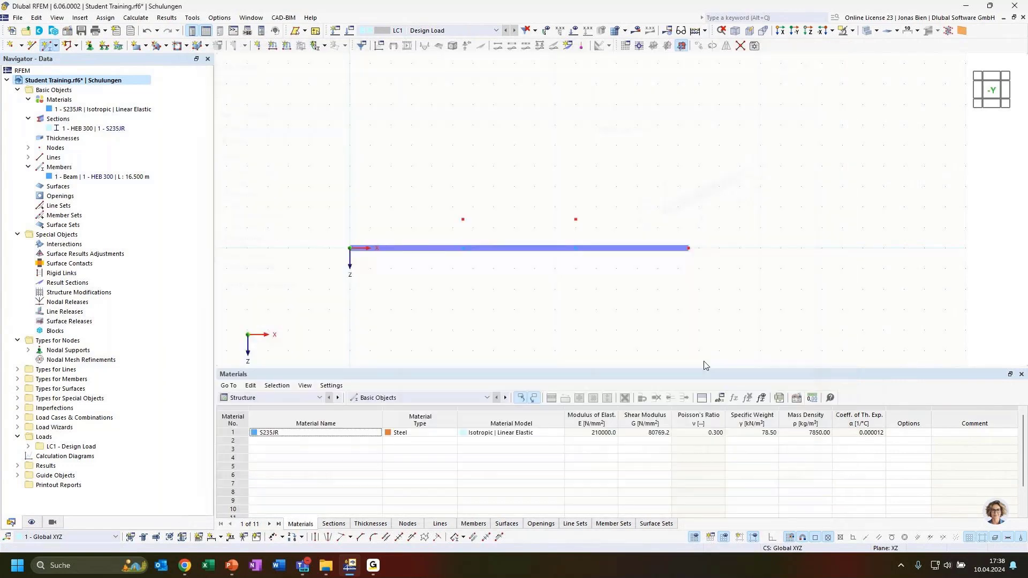
Delete the two copied nodes and set up a new -1.4 m Z copy of the beam's intermediate nodes, with step links joining nodes by members
drag(420, 199, 608, 240)
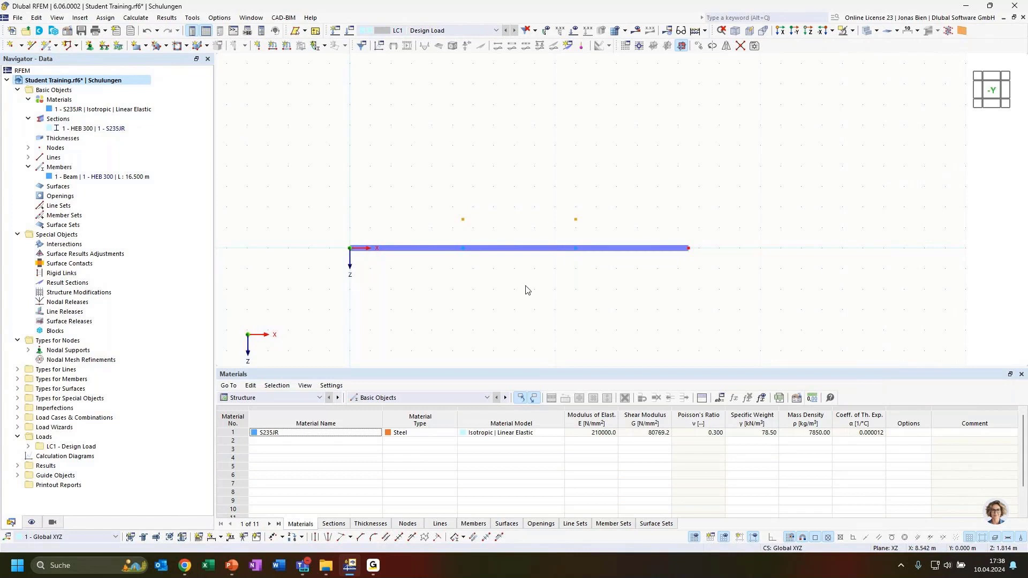
drag(444, 217, 593, 290)
click(698, 46)
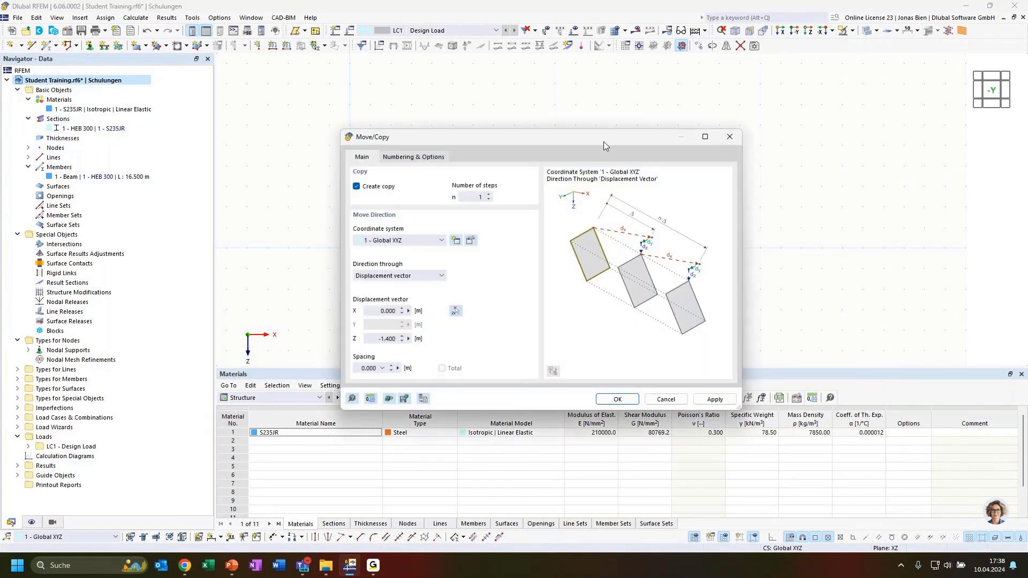
drag(474, 140, 542, 113)
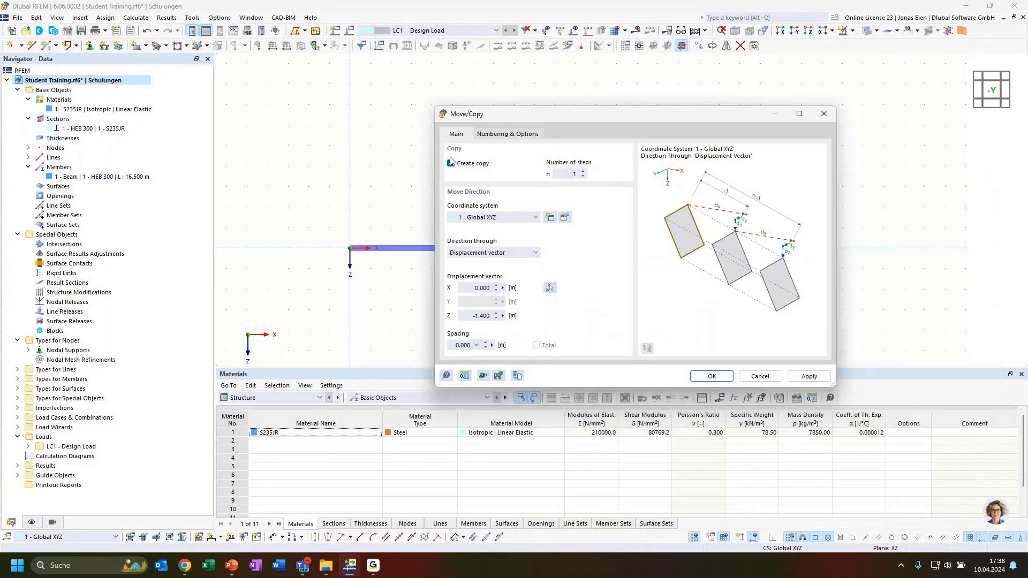
click(506, 133)
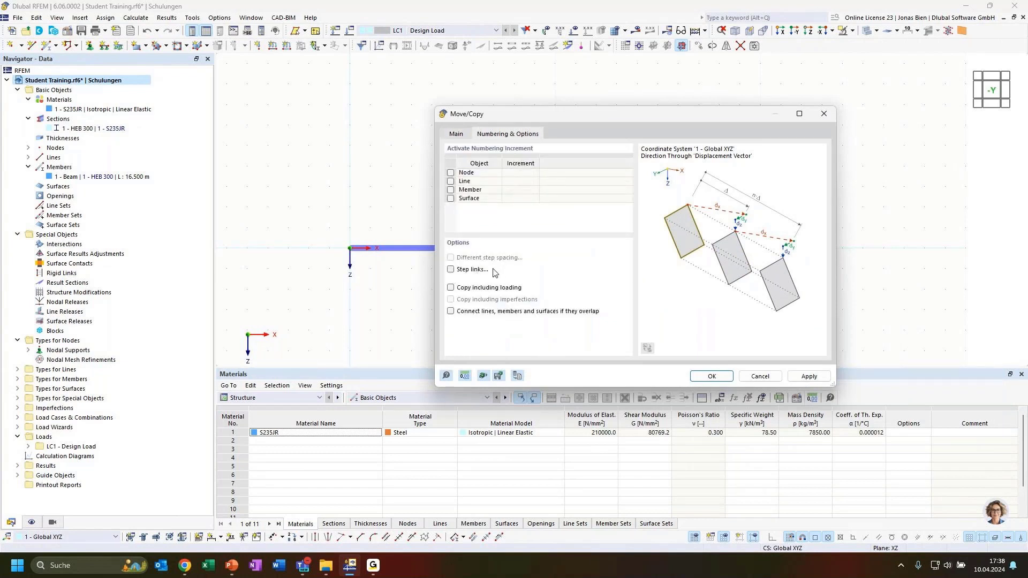
click(451, 270)
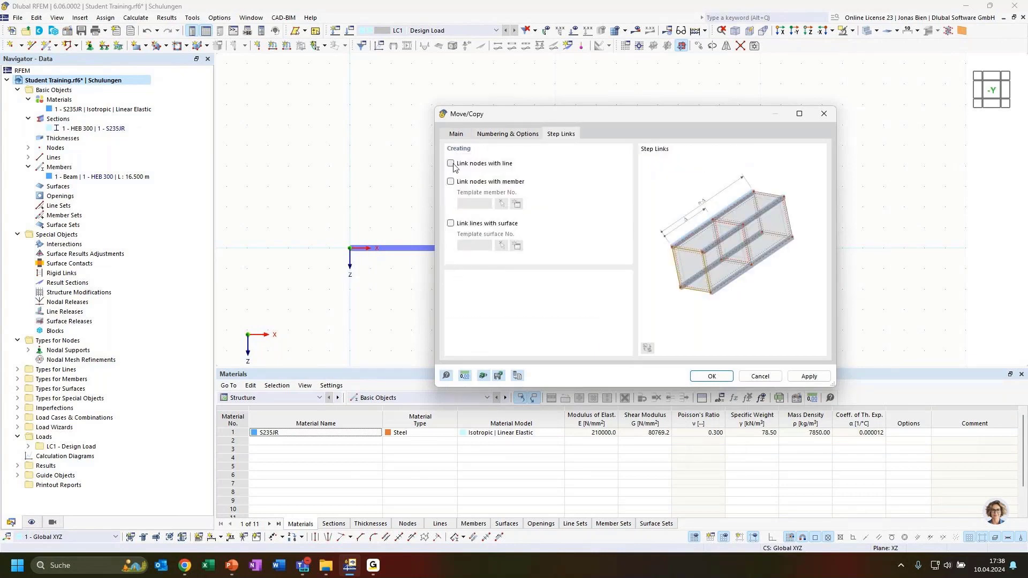
drag(528, 114, 700, 127)
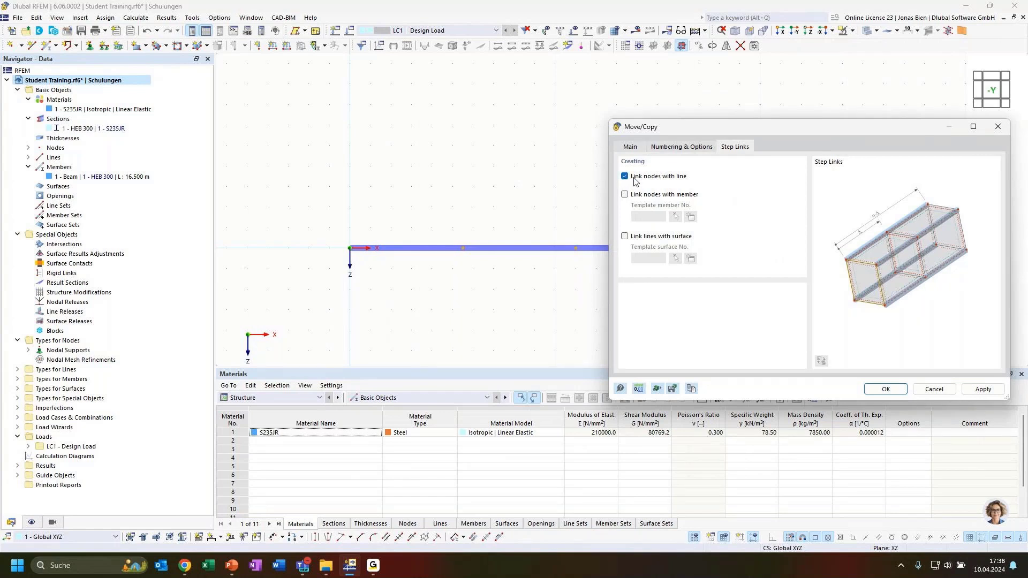
click(625, 195)
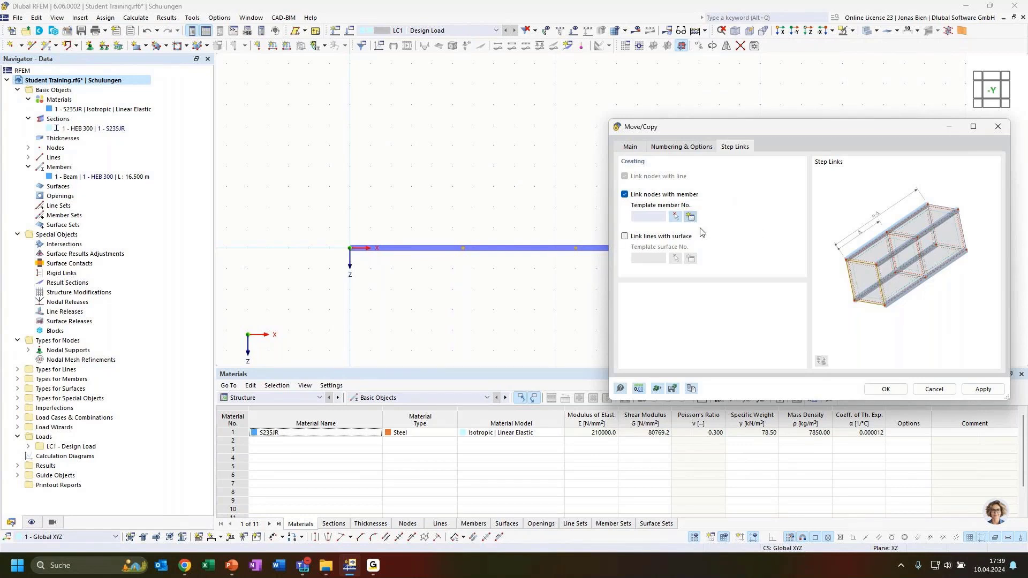
Define the template member for the step links as a Truss and create its IPE 200 section (DIN 1025-5:1994-03; Euronorm 19-57) in S235JR
click(690, 217)
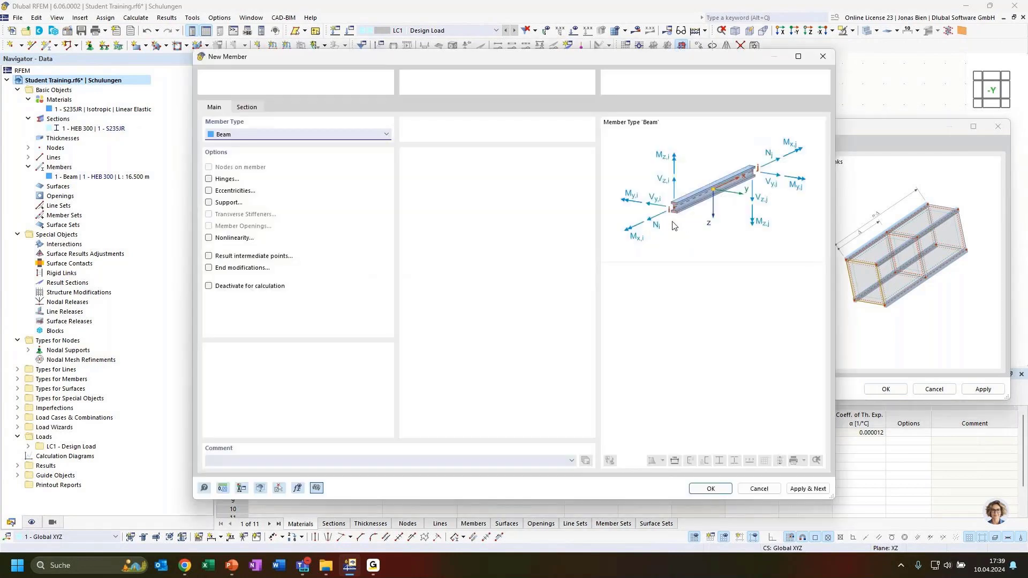
click(306, 135)
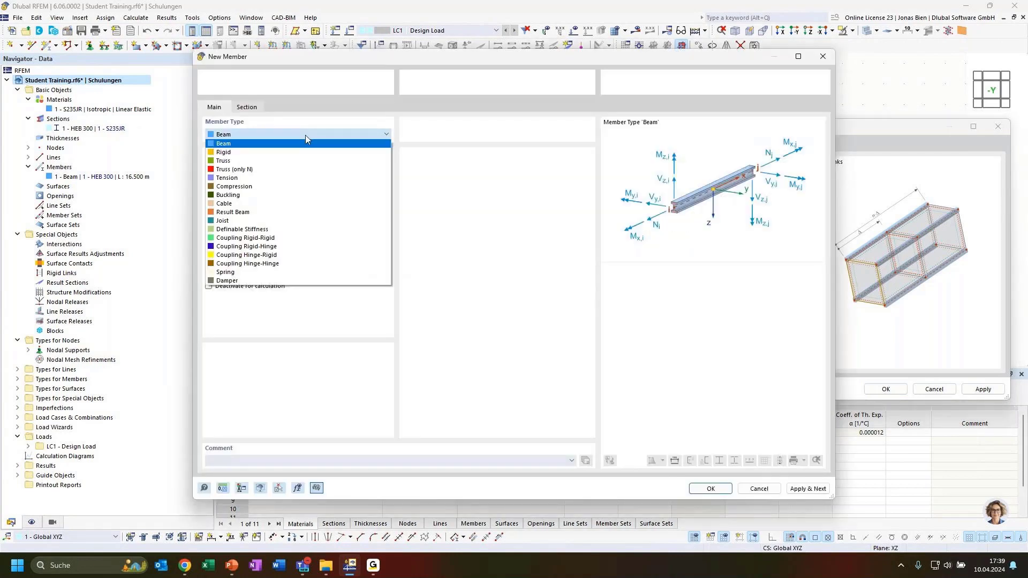
click(225, 161)
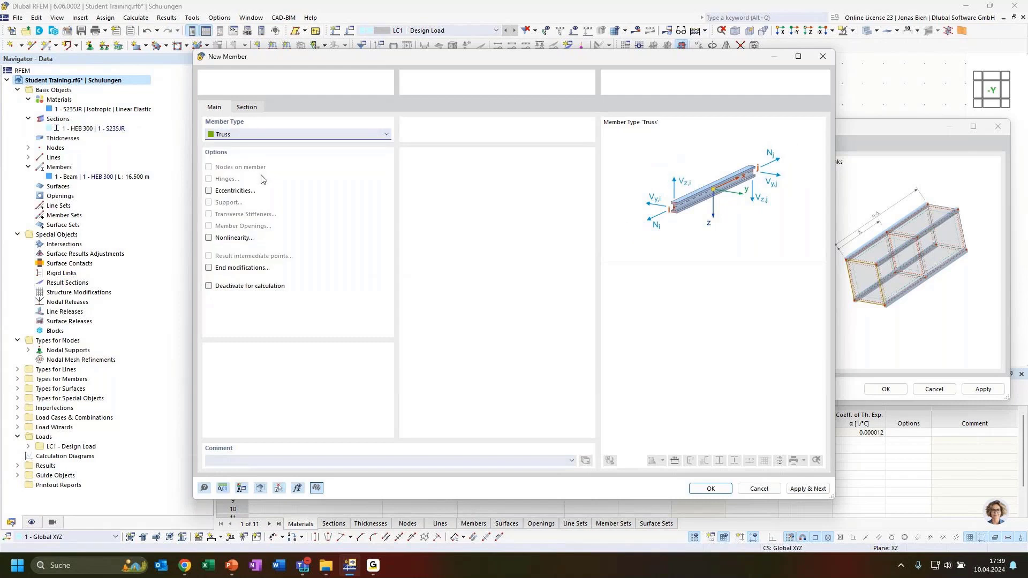
click(248, 107)
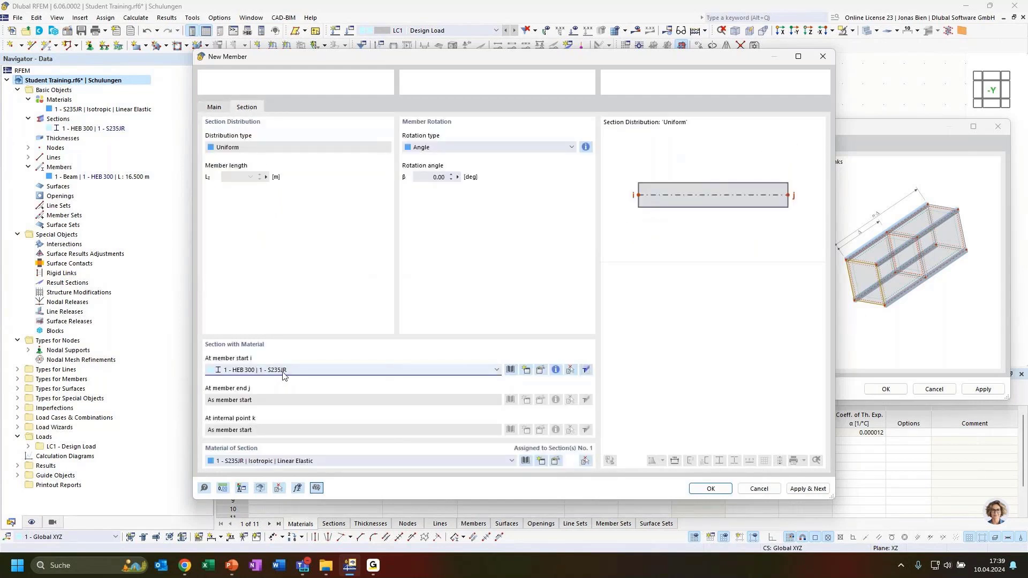
click(527, 370)
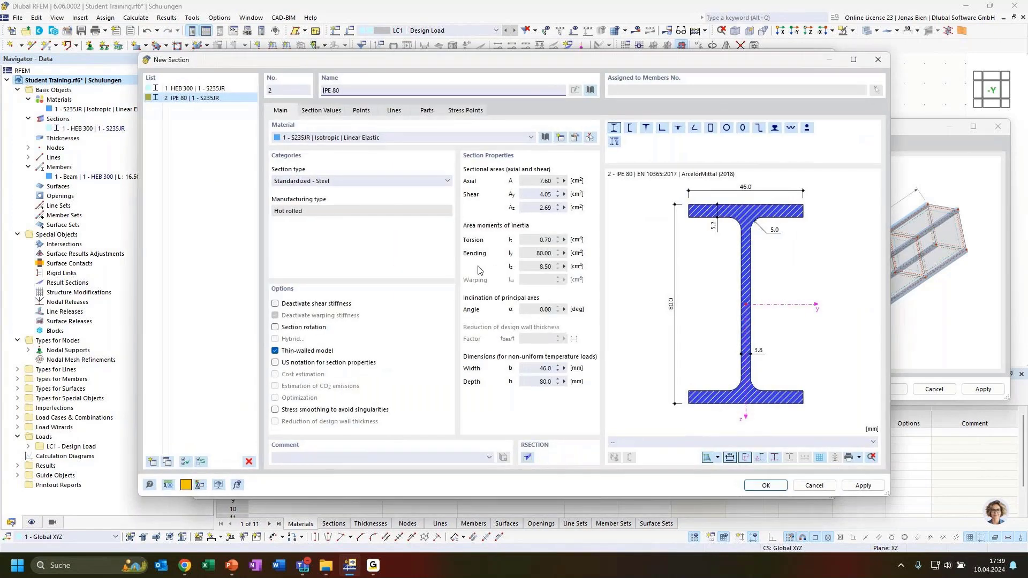
text(200)
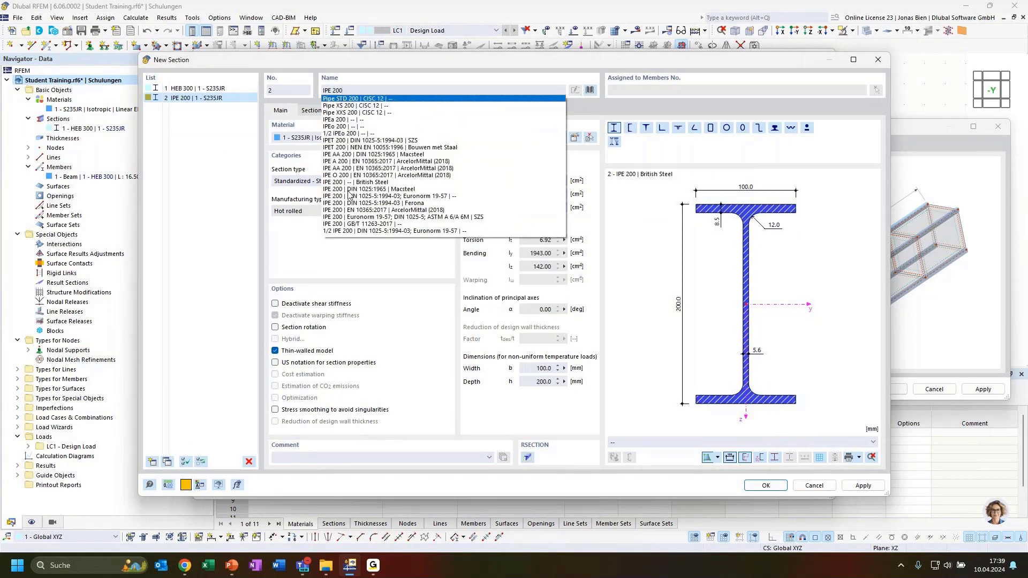
click(378, 196)
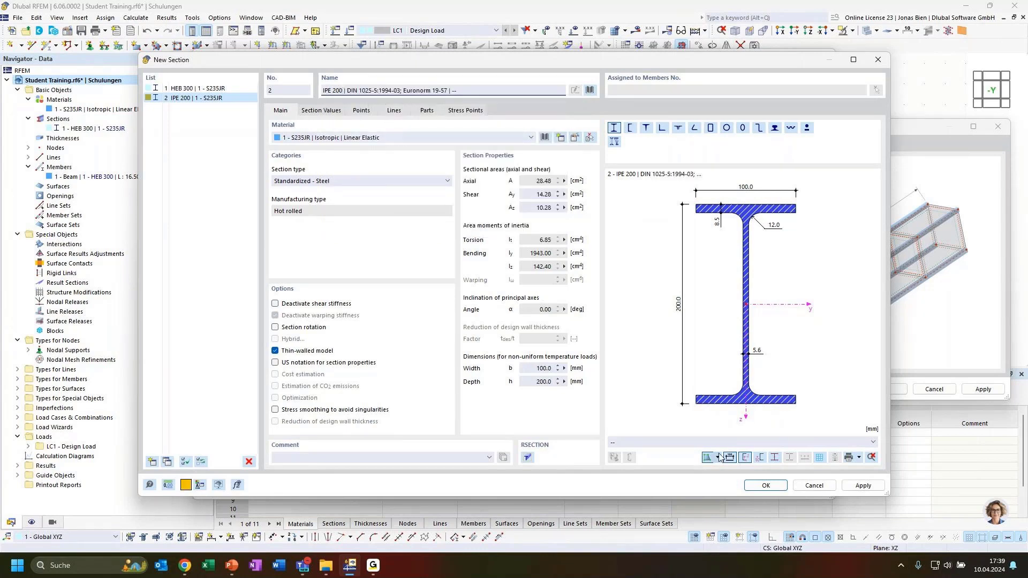
click(766, 486)
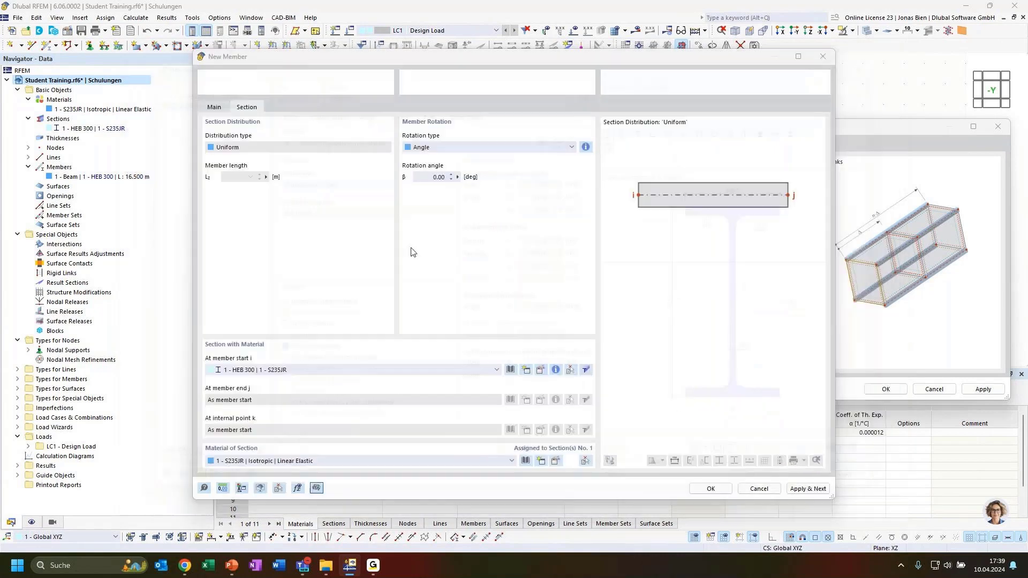
Review the available member types for the template member, keeping Truss selected
click(215, 108)
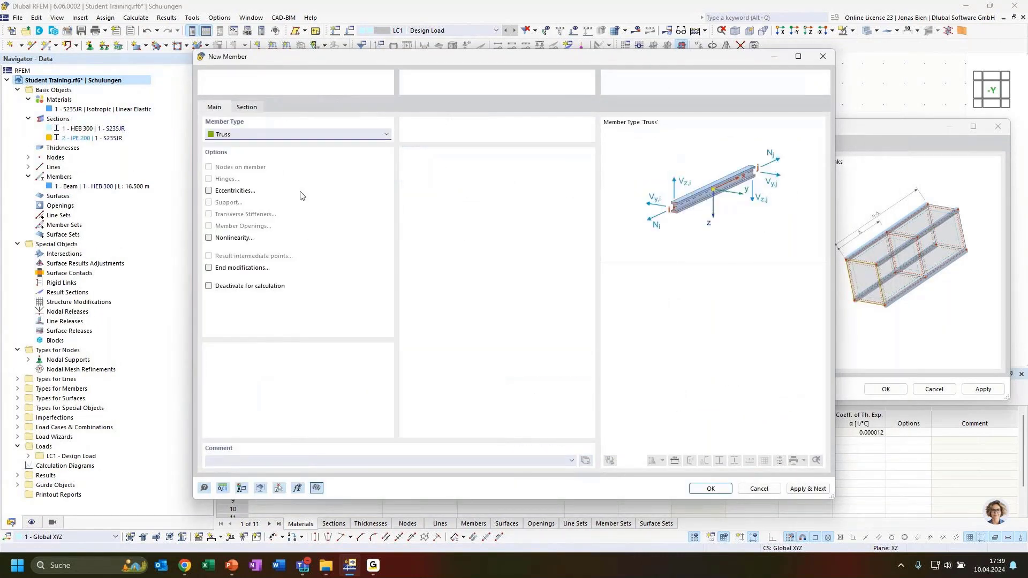
click(269, 137)
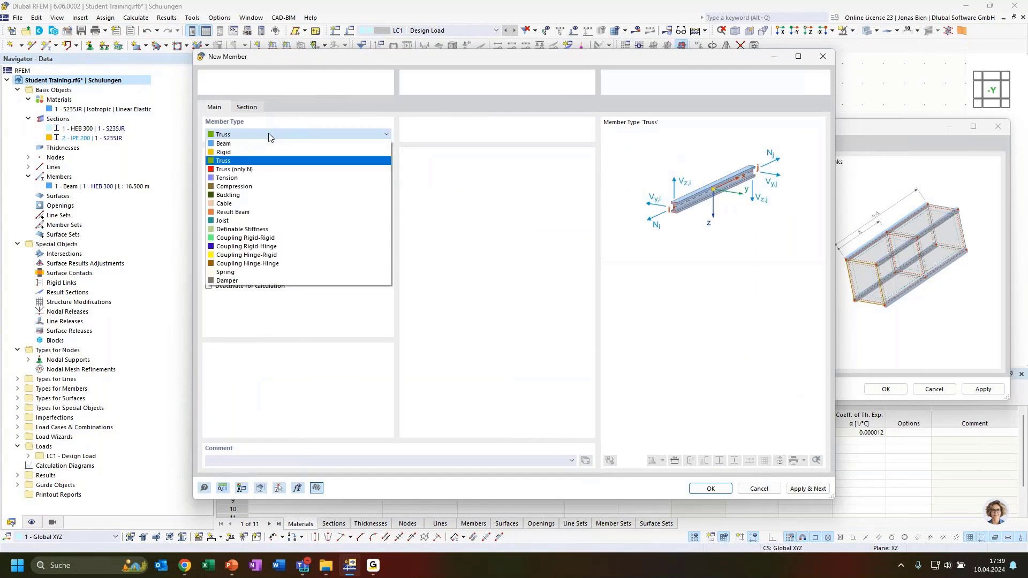
click(269, 135)
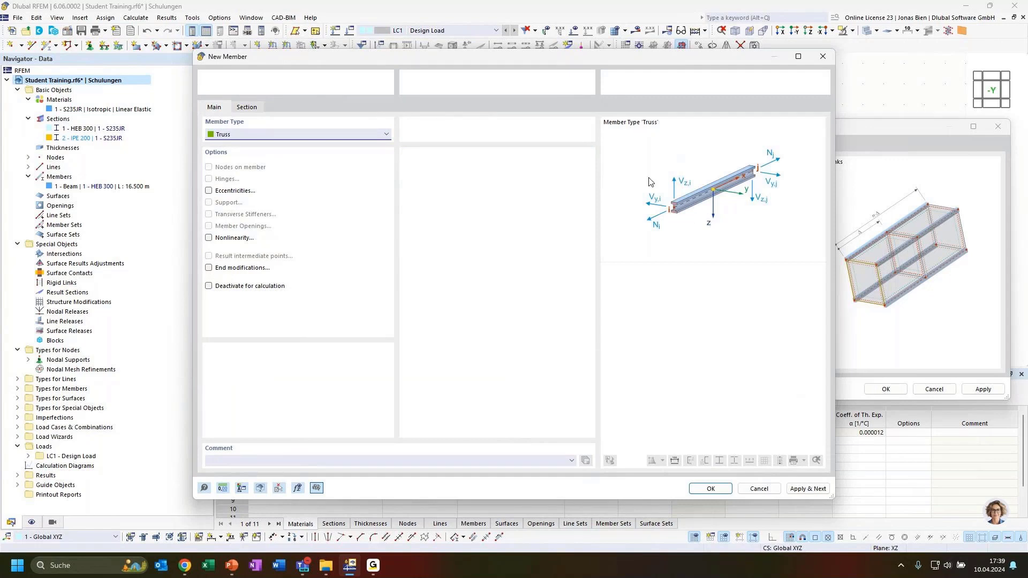
click(337, 140)
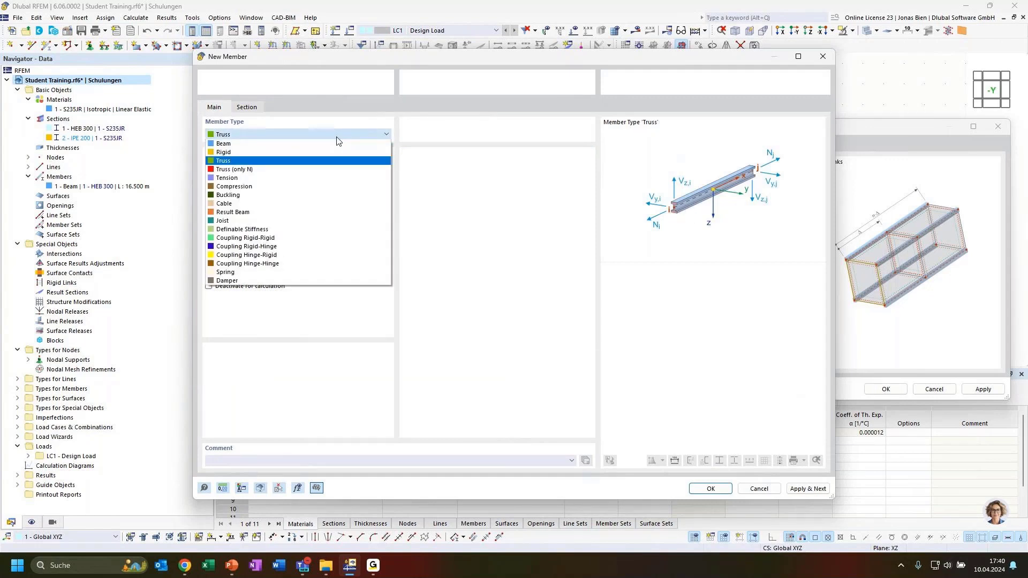
click(337, 140)
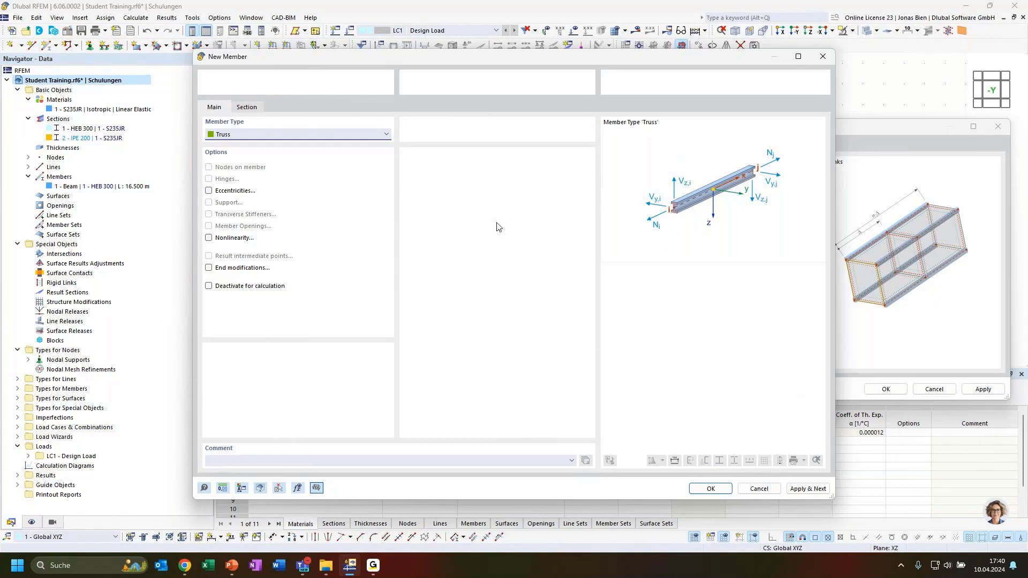
Open the RFEM 6 online manual page for the member dialog's Main tab and examine its introduction and member type list
click(205, 489)
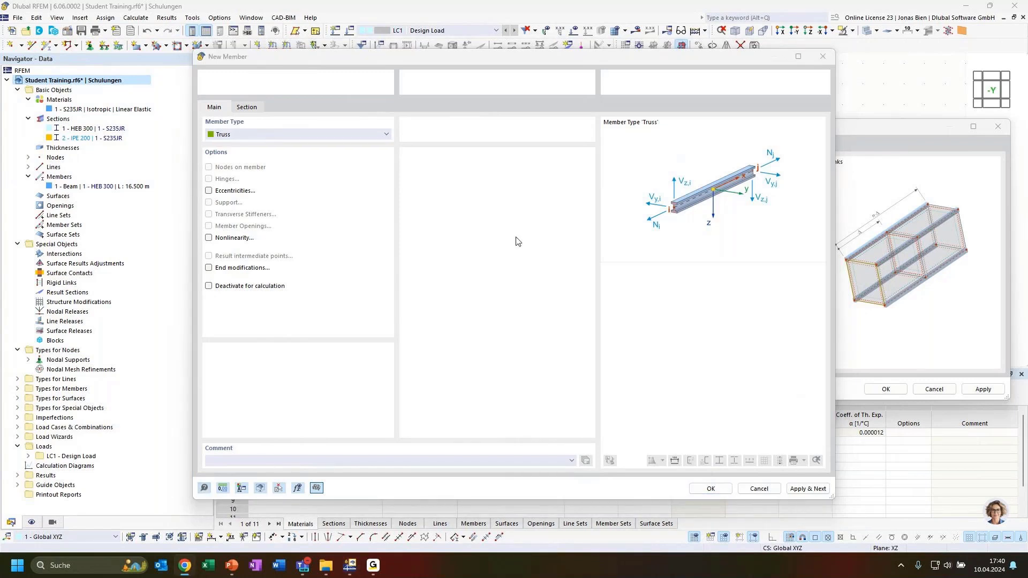
drag(1027, 147, 639, 93)
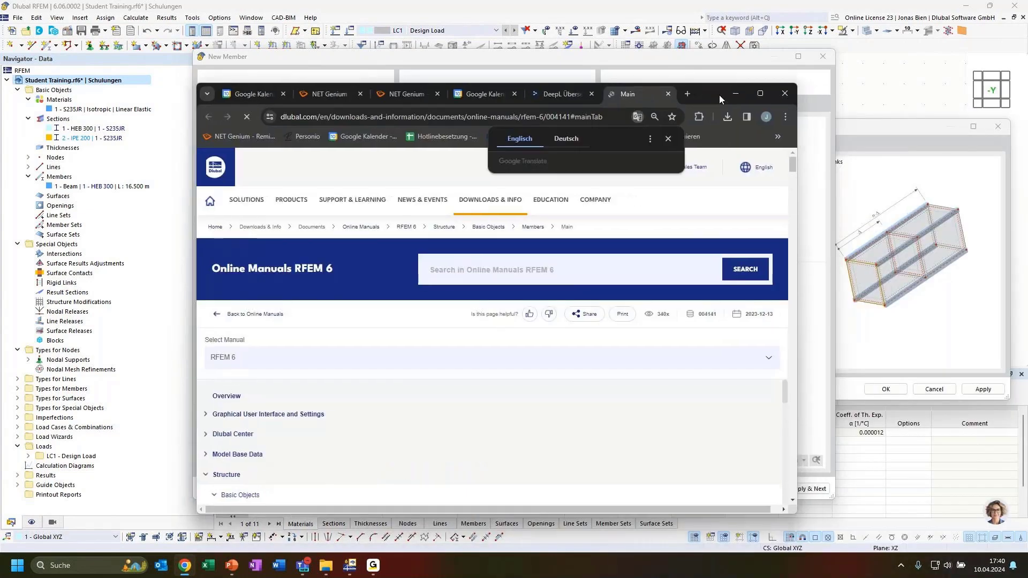
click(761, 95)
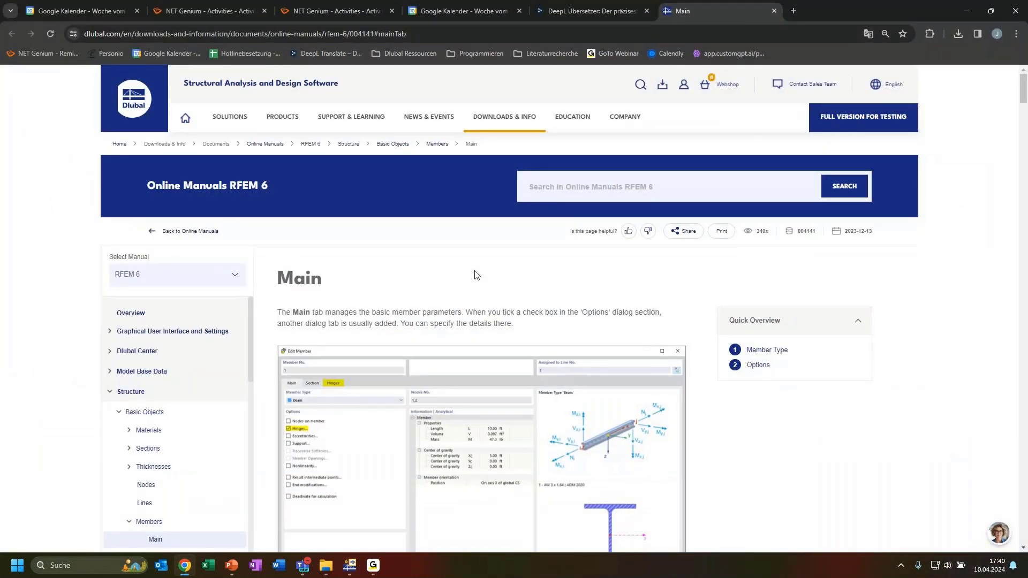
scroll(419, 301, down, 1)
scroll(420, 301, down, 3)
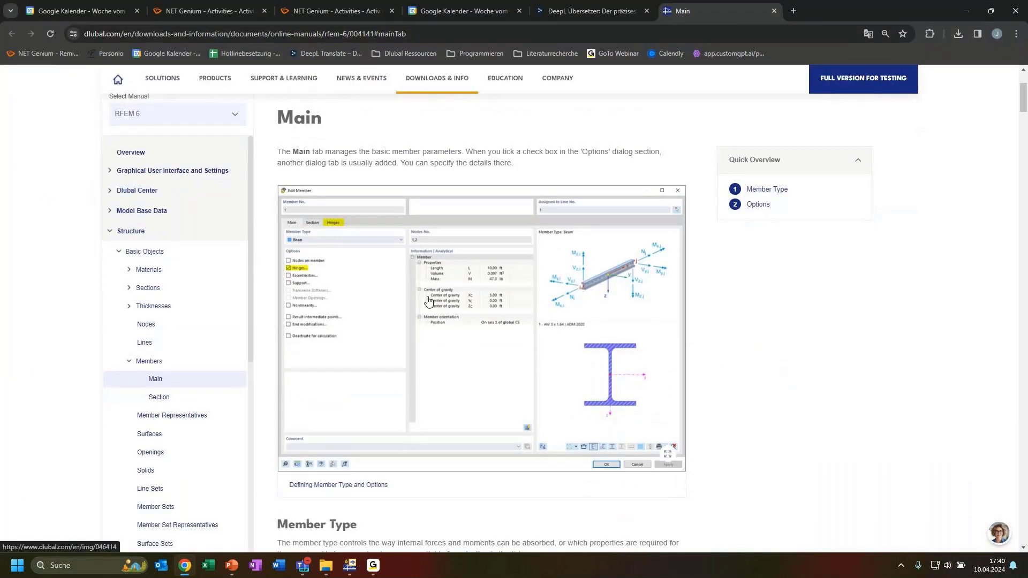
scroll(428, 302, up, 2)
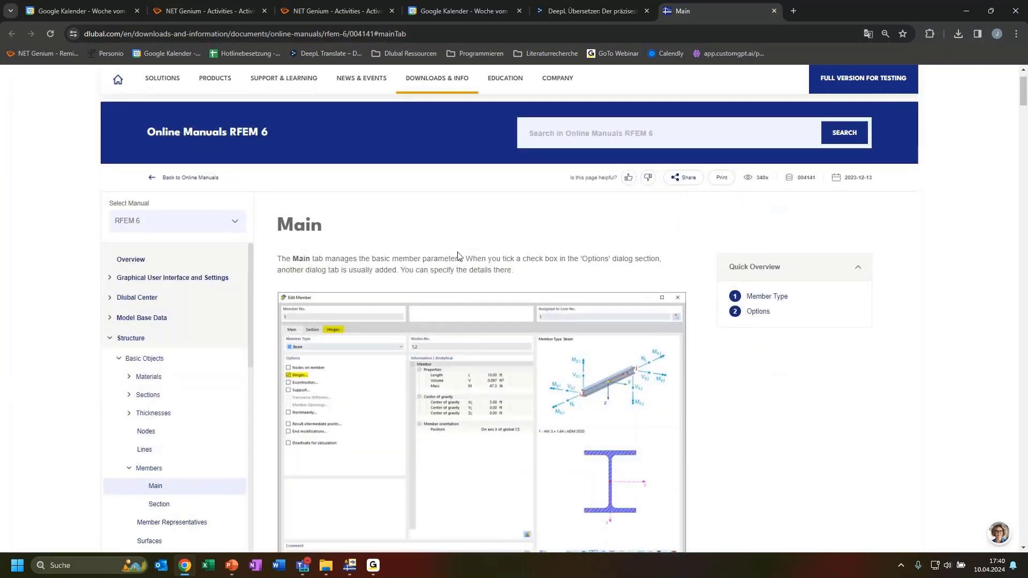
scroll(431, 265, down, 2)
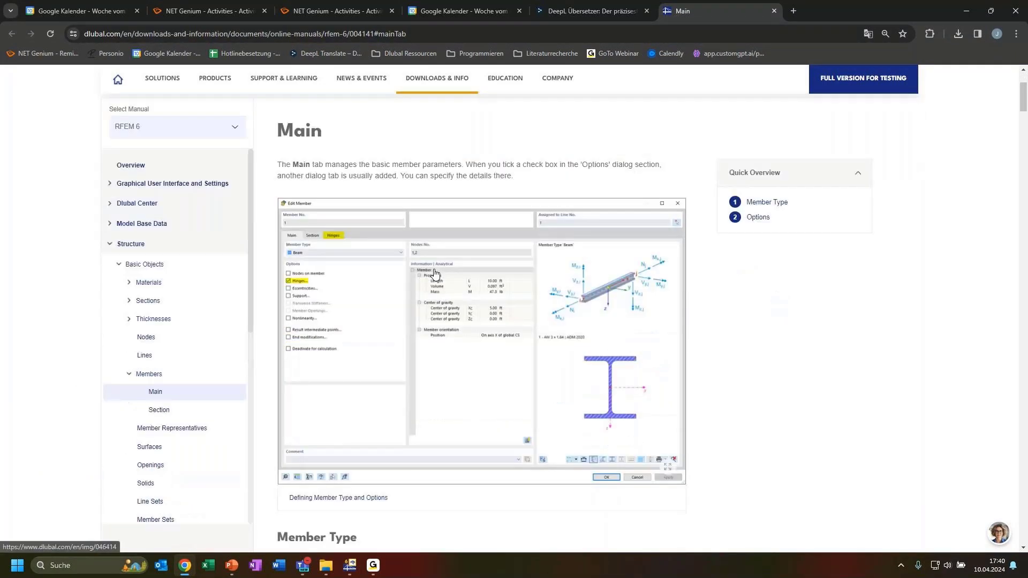
scroll(440, 275, down, 1)
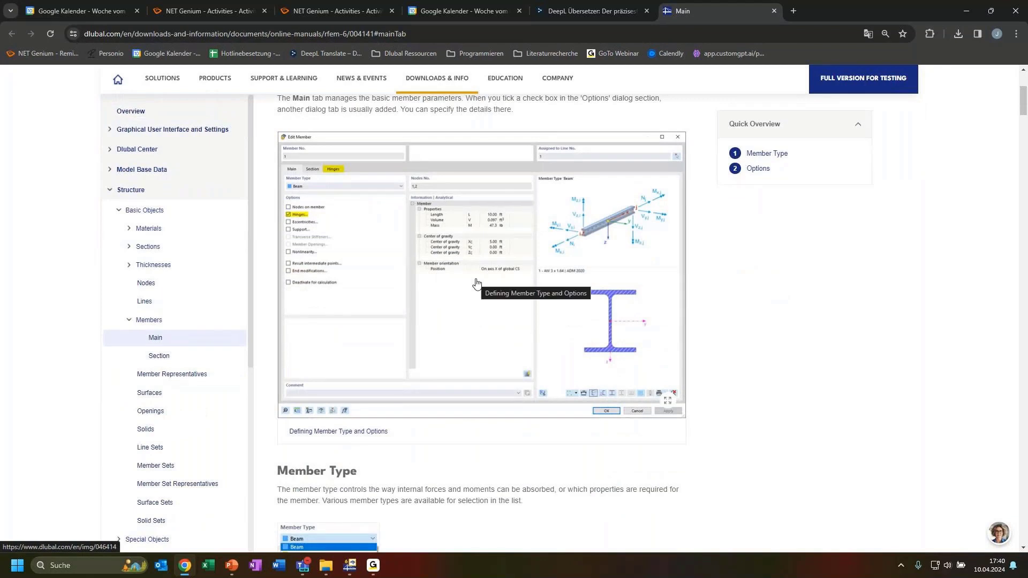
scroll(485, 286, up, 1)
scroll(497, 291, down, 2)
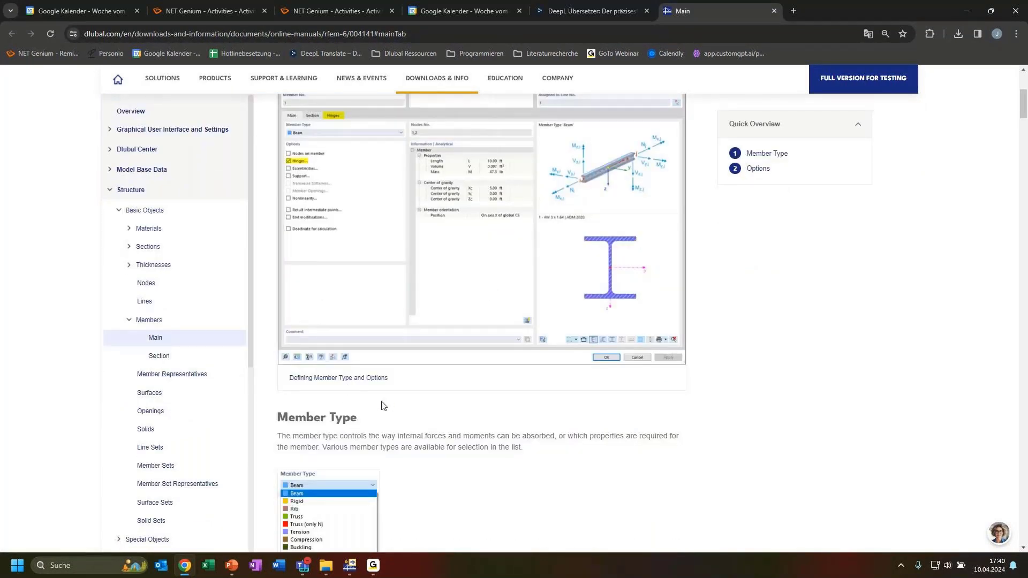
scroll(375, 407, down, 7)
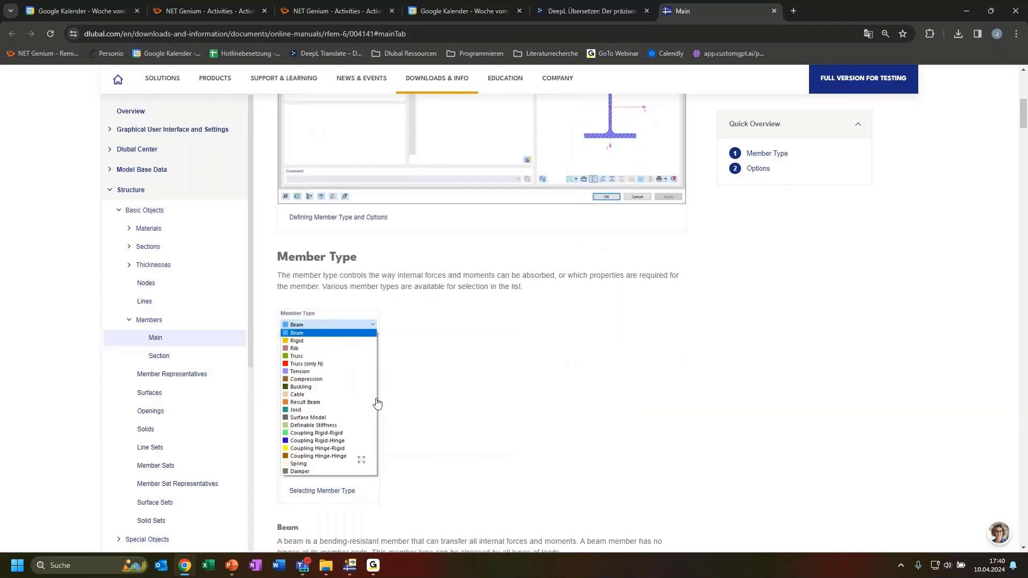
scroll(393, 406, up, 10)
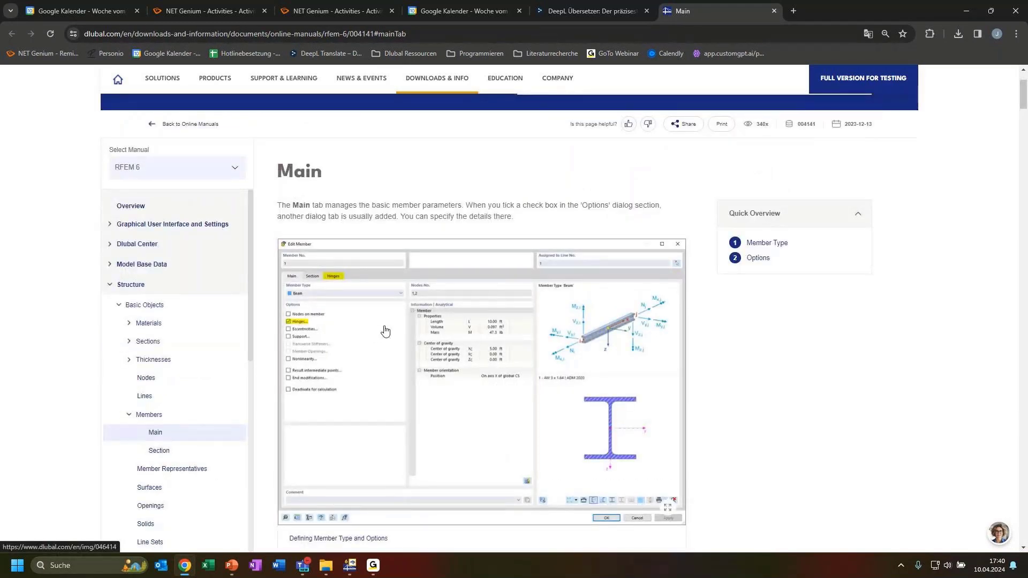
scroll(383, 337, up, 2)
scroll(383, 346, down, 4)
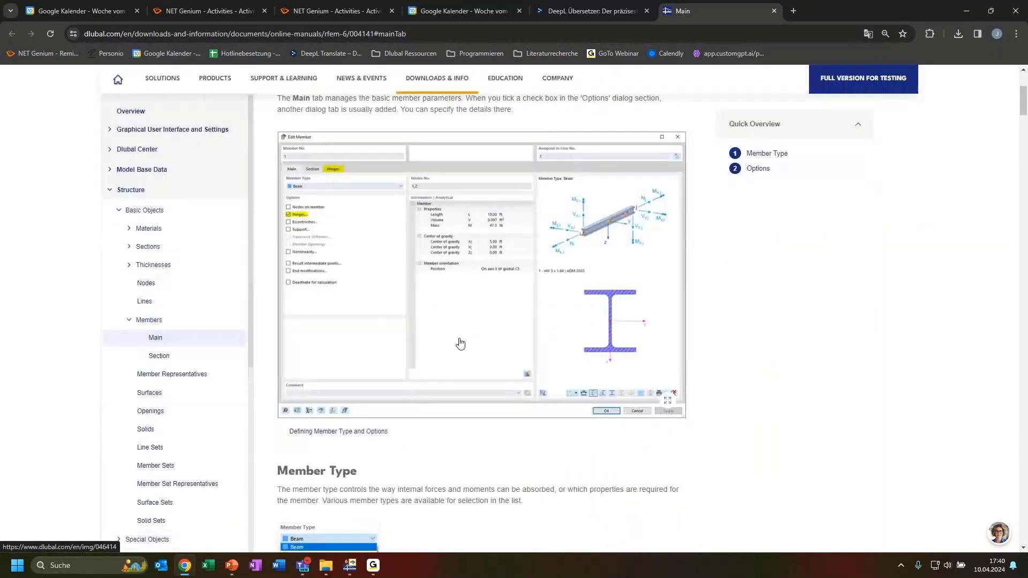
Read the manual's descriptions of the member types from Beam through Result beam, including Truss (only N), and return to RFEM
scroll(446, 384, down, 8)
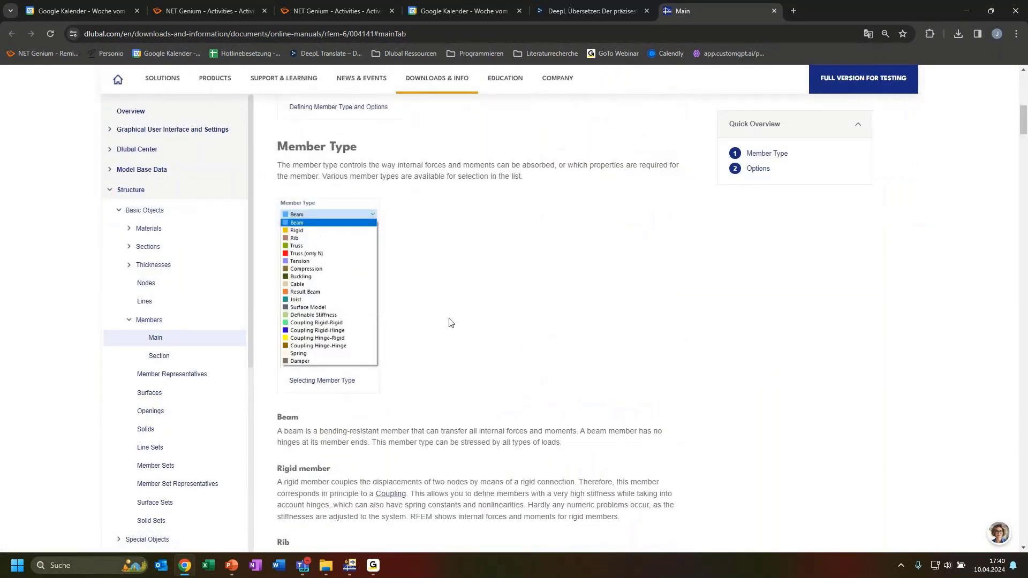
scroll(431, 327, down, 2)
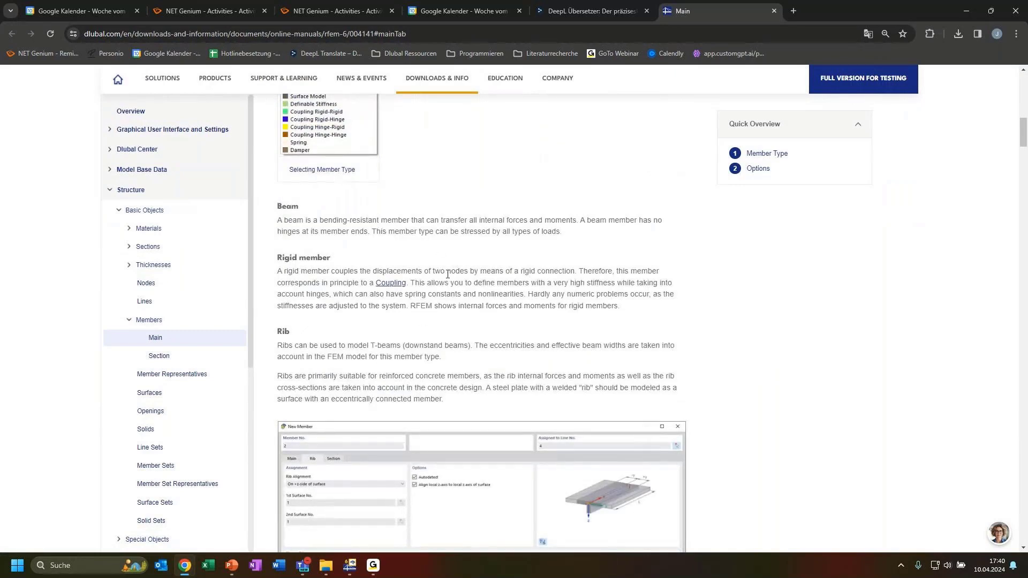
scroll(425, 311, down, 10)
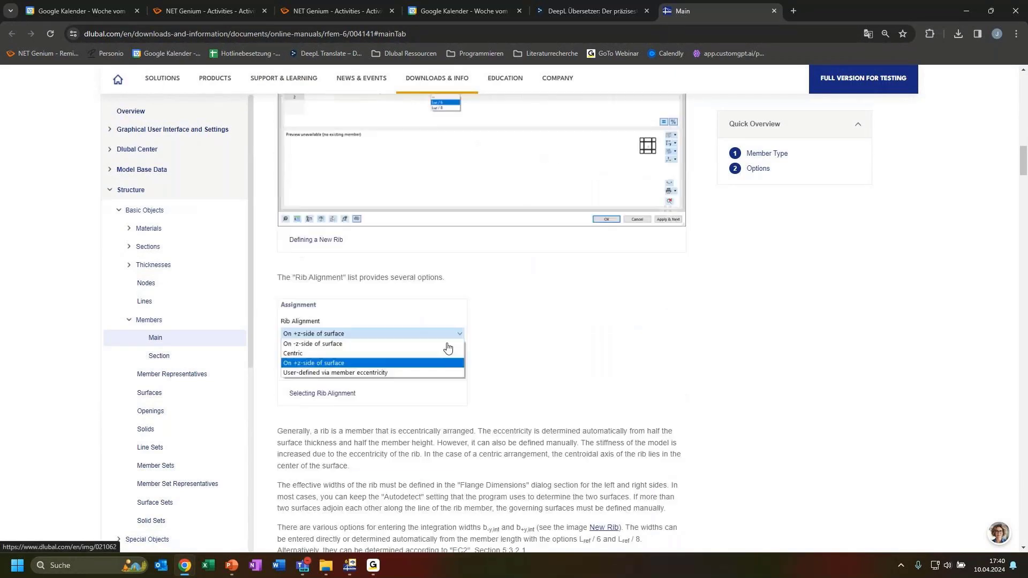
scroll(447, 349, down, 12)
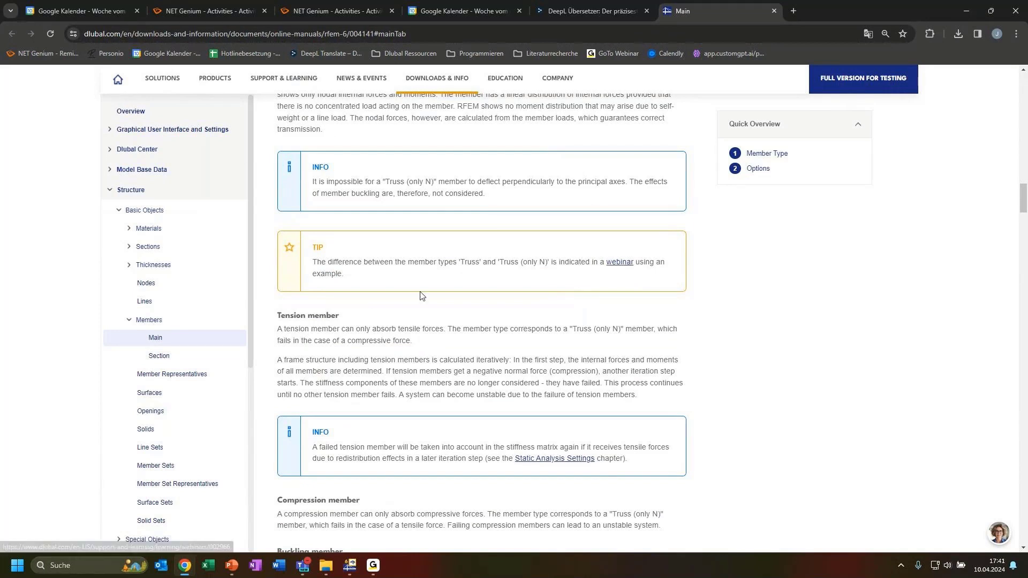
scroll(591, 276, down, 2)
scroll(487, 355, down, 1)
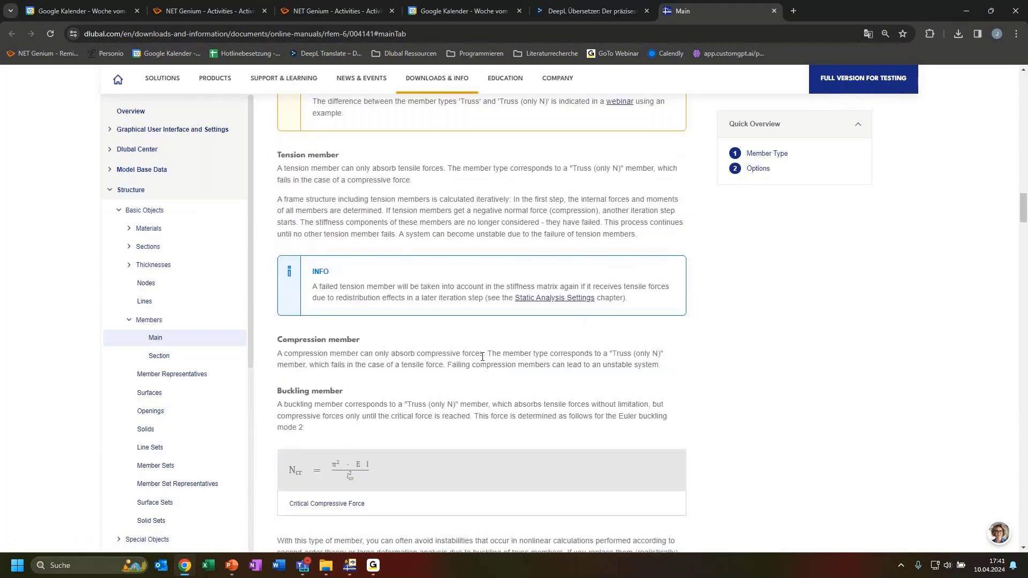
scroll(504, 363, down, 5)
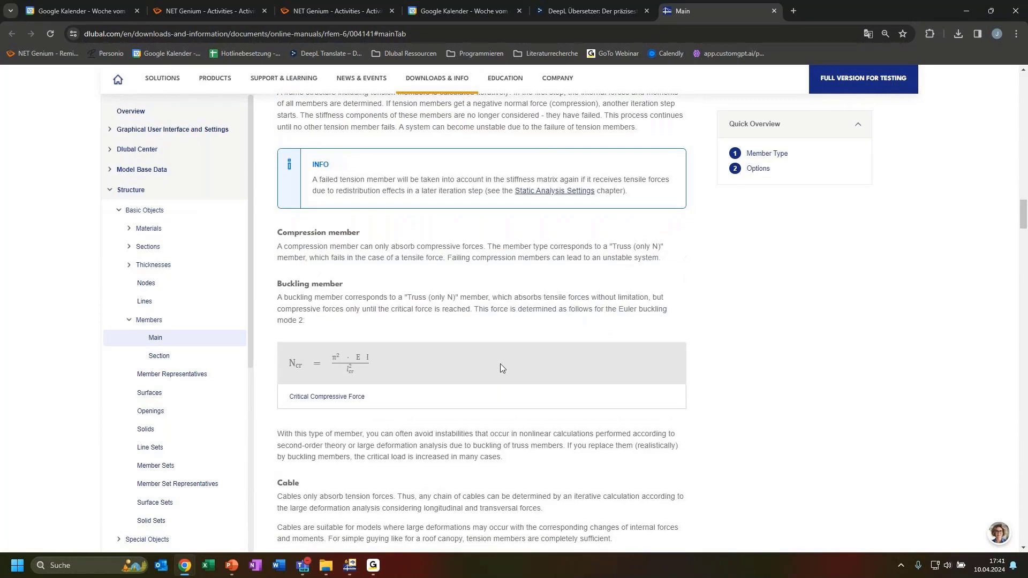
scroll(428, 410, down, 2)
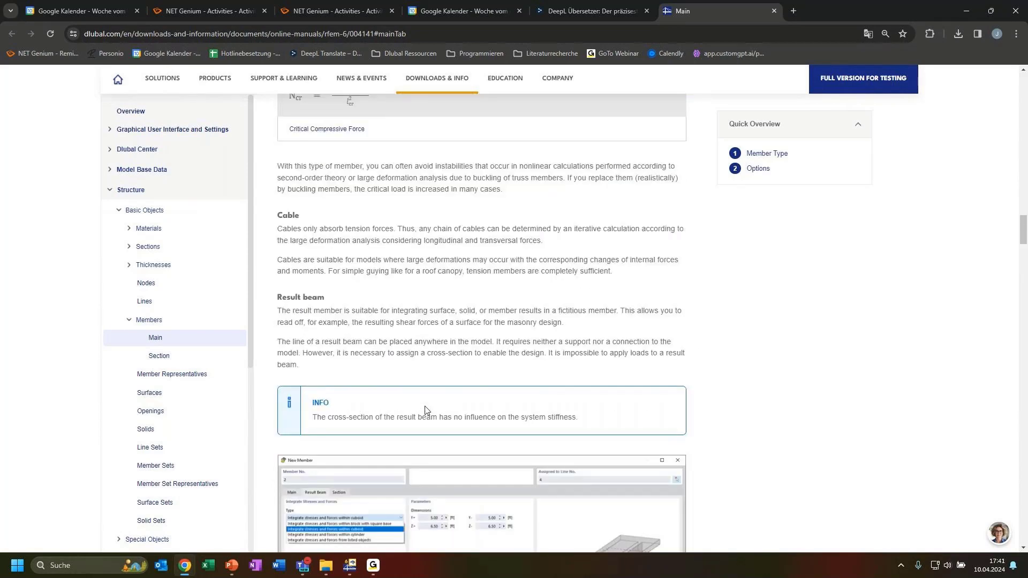
scroll(425, 410, down, 10)
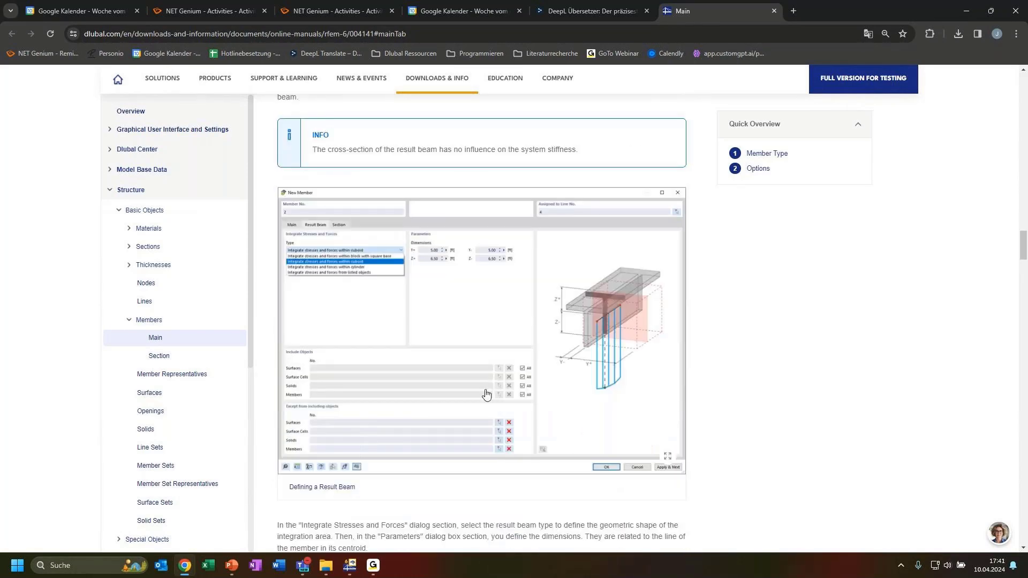
scroll(601, 382, up, 12)
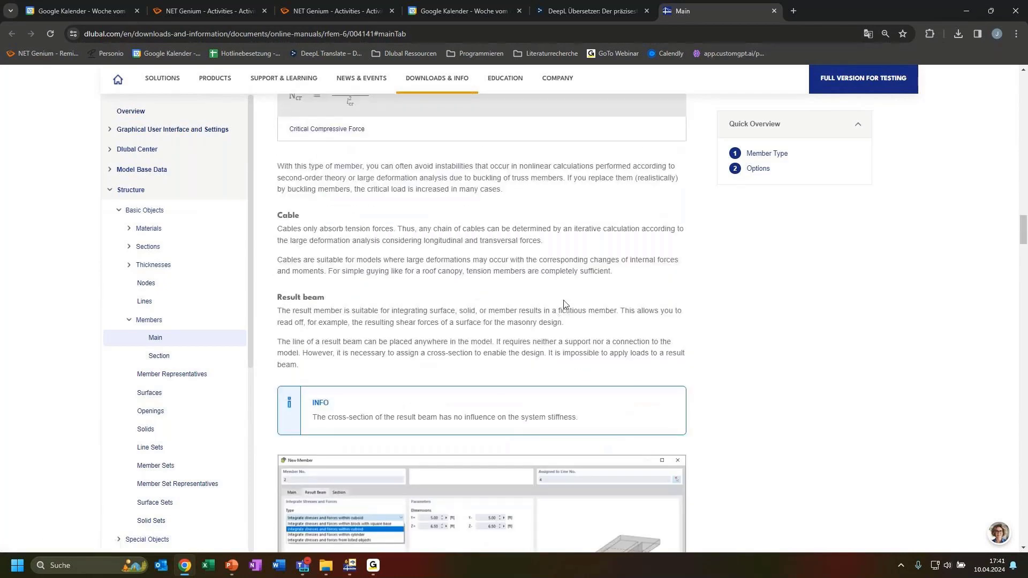
scroll(554, 321, up, 4)
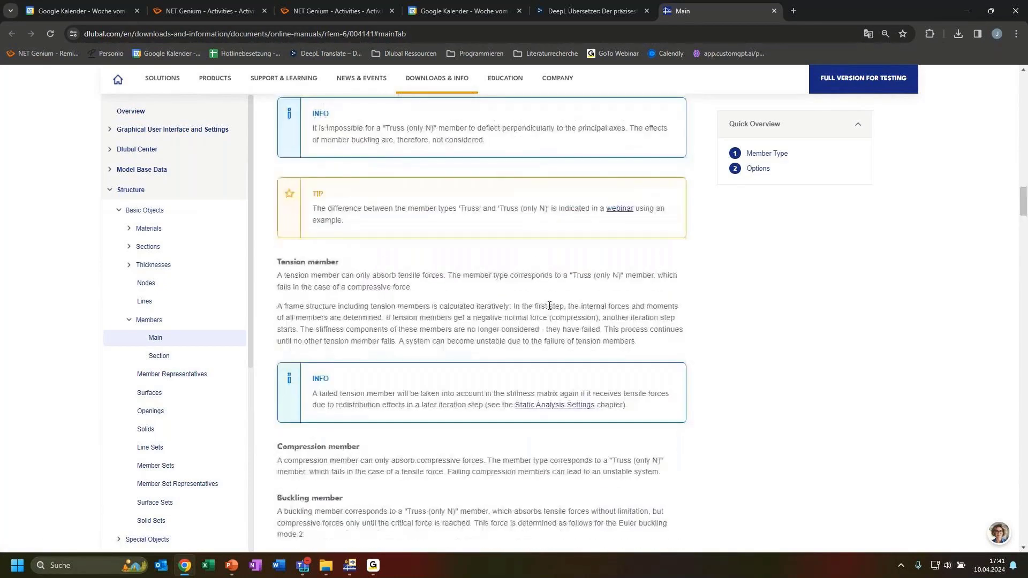
click(965, 11)
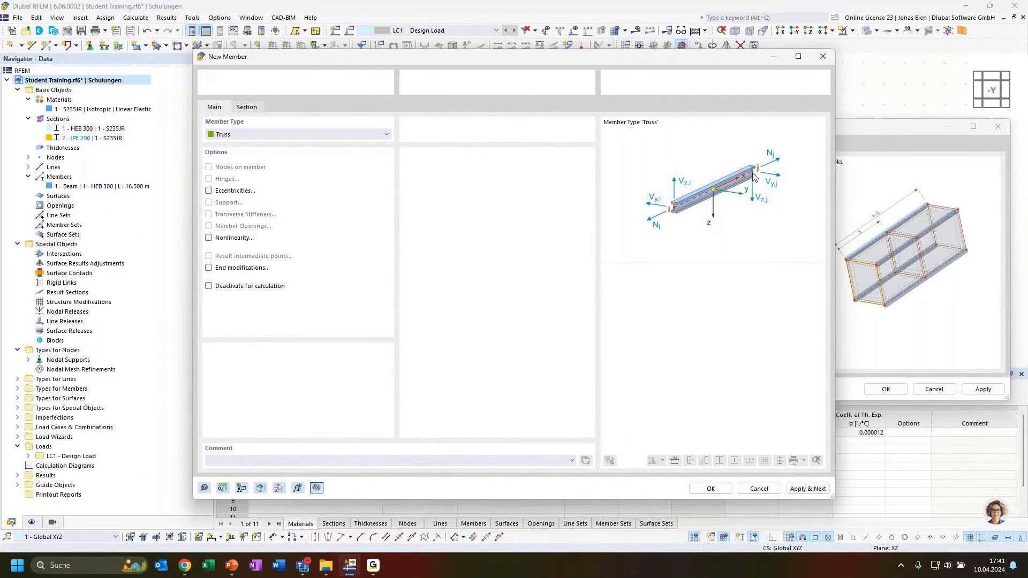
Accept the truss template member and copy the two intermediate nodes upward, linking them to the beam with IPE 200 truss members
click(709, 489)
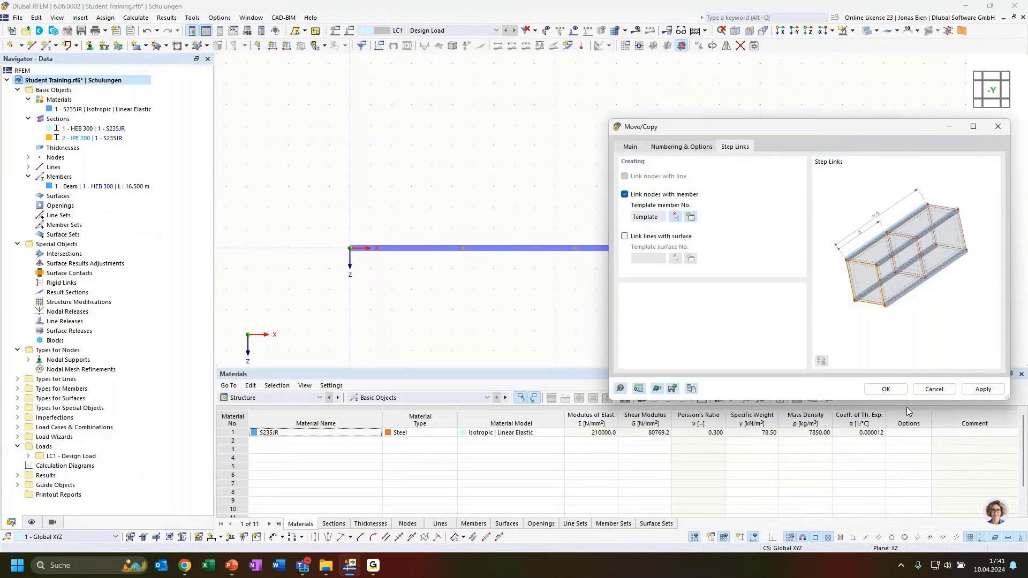
drag(766, 132, 626, 282)
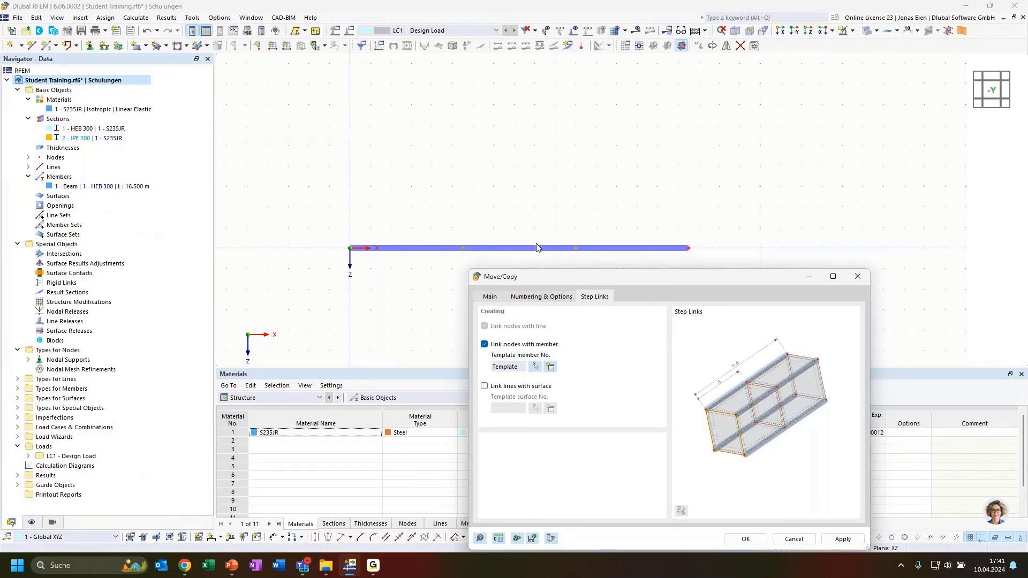
drag(564, 277, 660, 91)
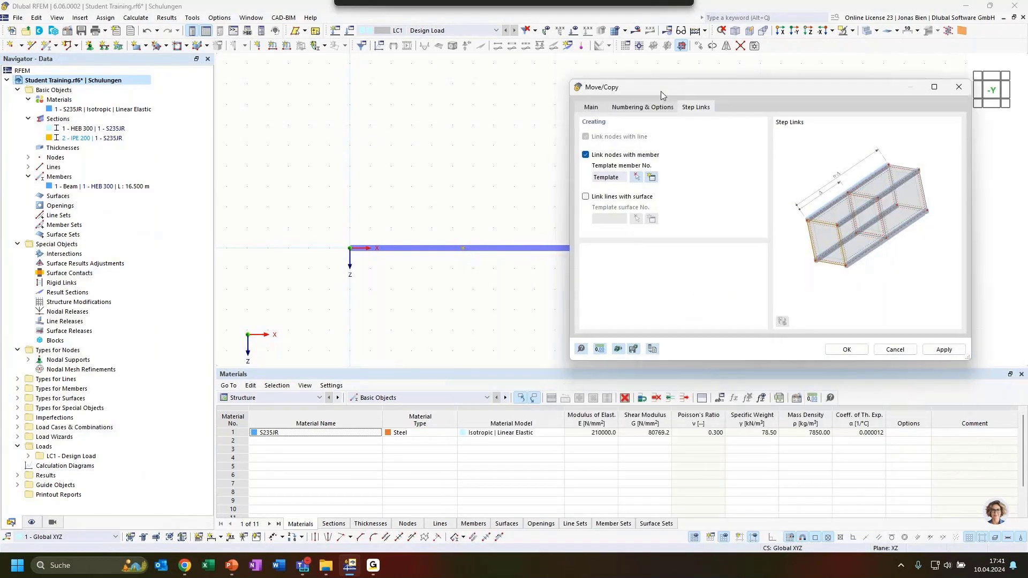
click(847, 349)
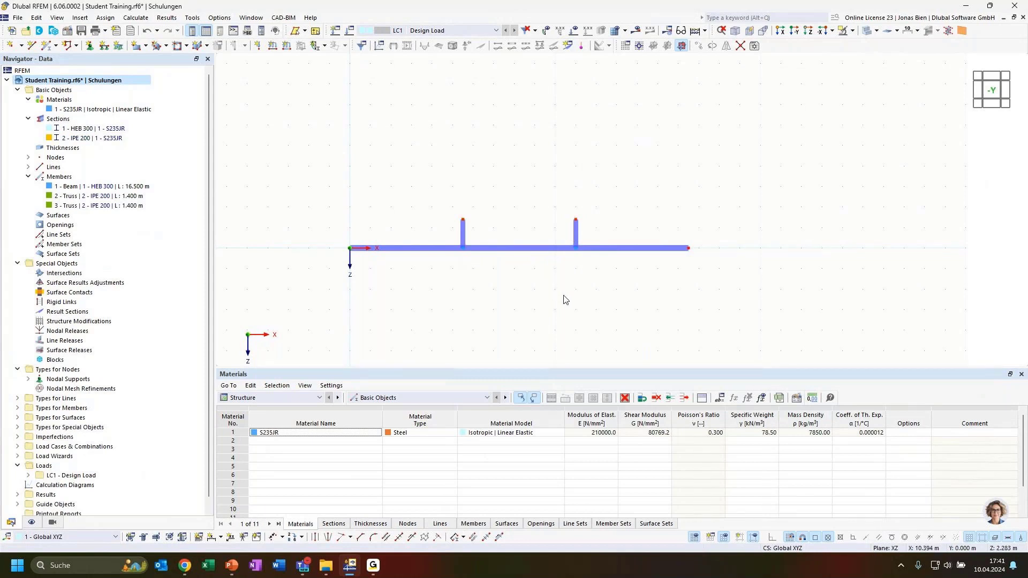
ctrl+middle_drag(486, 286, 571, 292)
scroll(482, 230, up, 4)
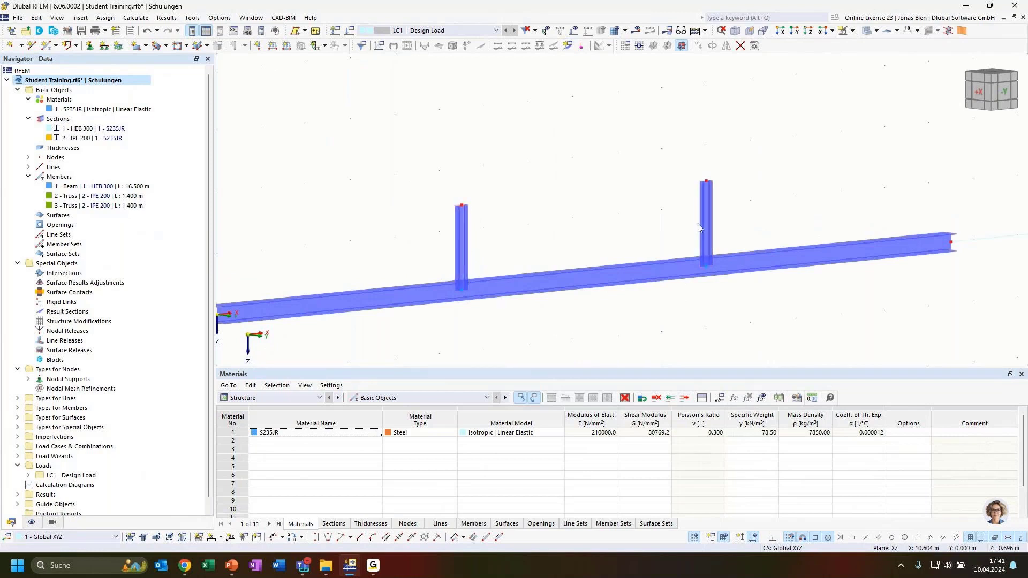
ctrl+middle_drag(766, 314, 691, 328)
scroll(718, 318, down, 4)
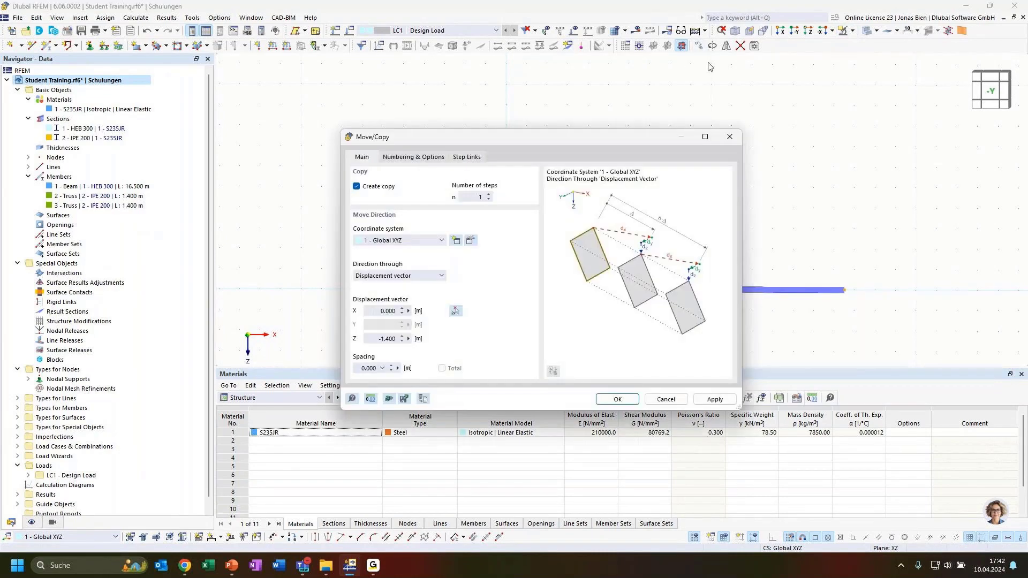
Copy the beam's two end nodes with a Z displacement of -1.4-0.9 (-2.3 m), checking the heights on the task slide
click(382, 339)
text(-2.3)
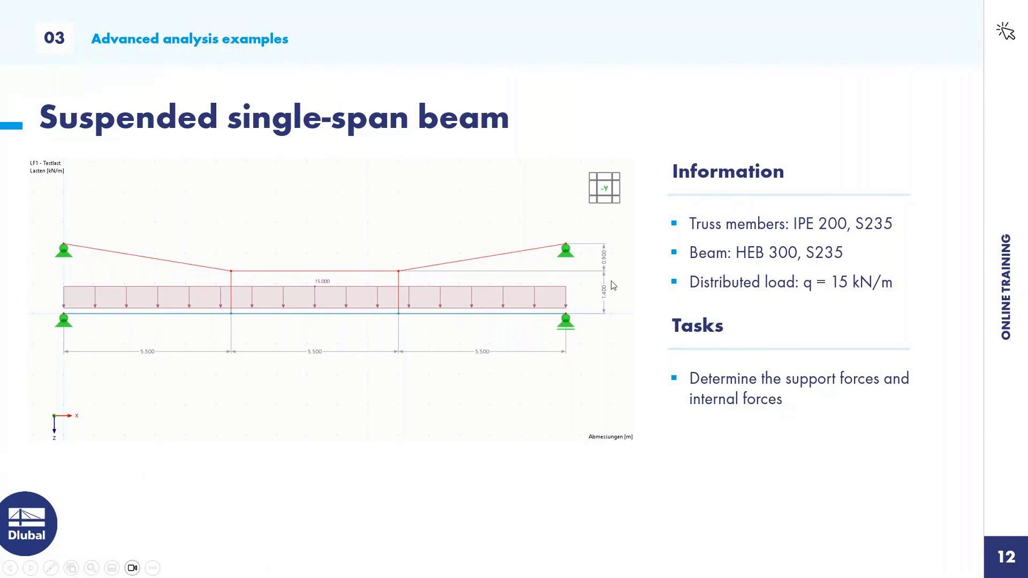
key(alt+Tab)
click(386, 338)
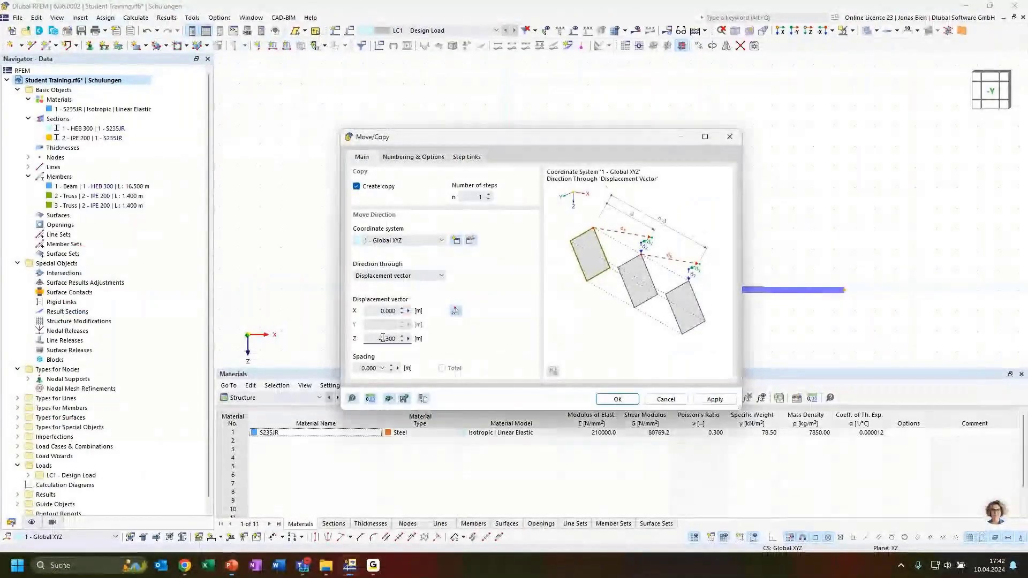
text(-1)
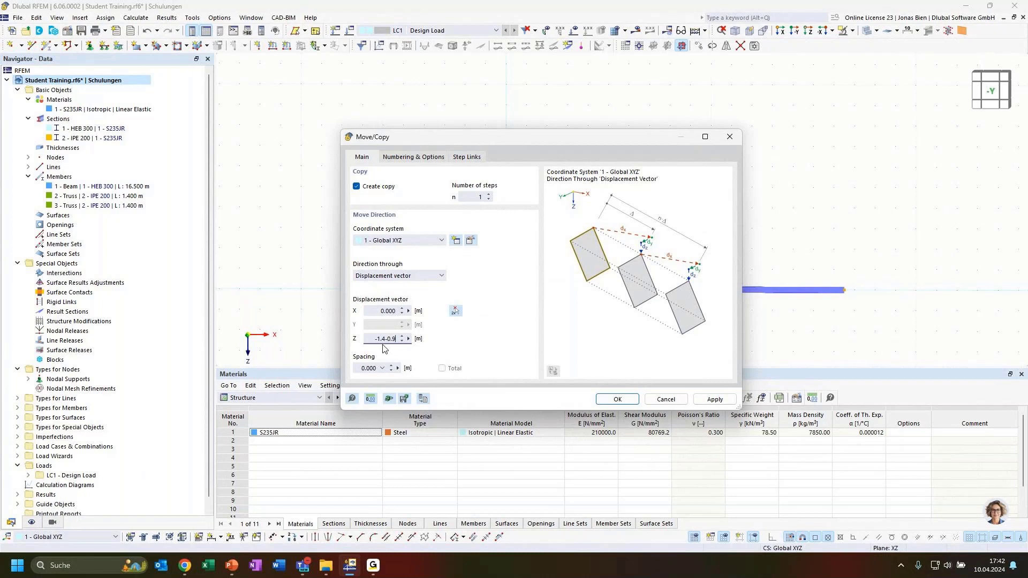
click(388, 314)
click(618, 403)
drag(373, 339, 474, 337)
click(391, 309)
click(616, 398)
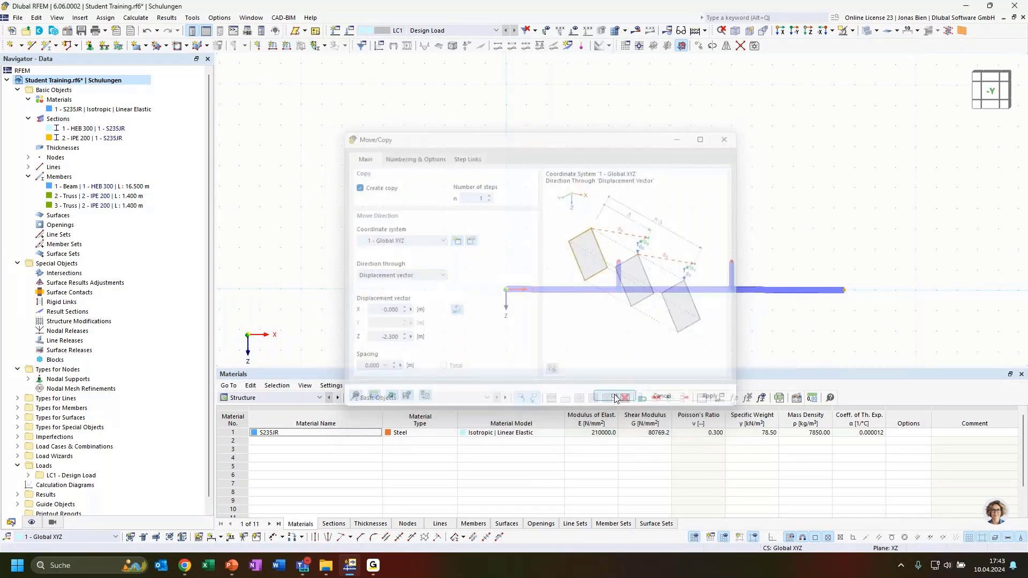
Delete the two vertical truss members at the beam ends, leaving the copied upper nodes in place
middle_drag(884, 281, 815, 265)
scroll(649, 273, up, 2)
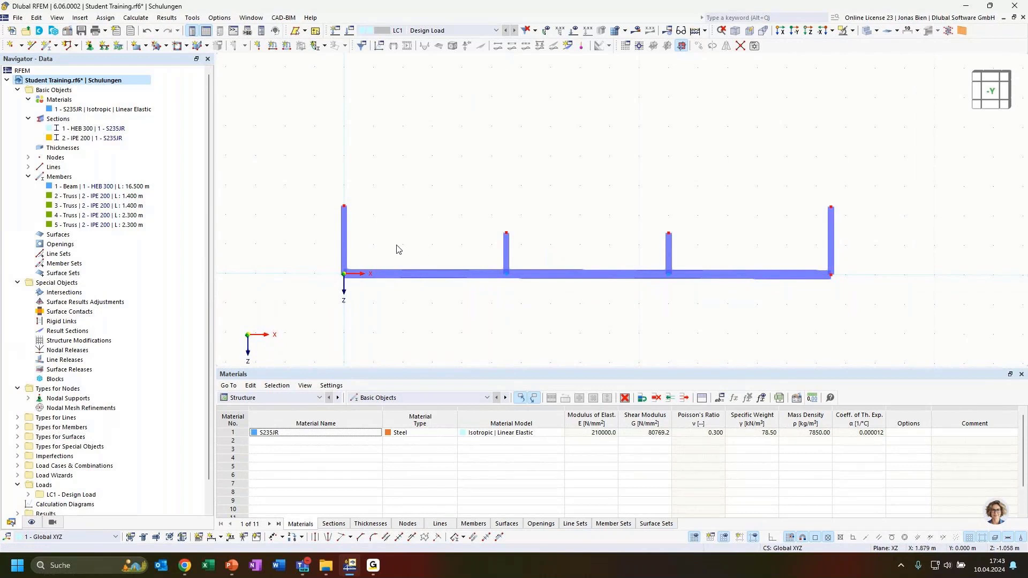
click(344, 256)
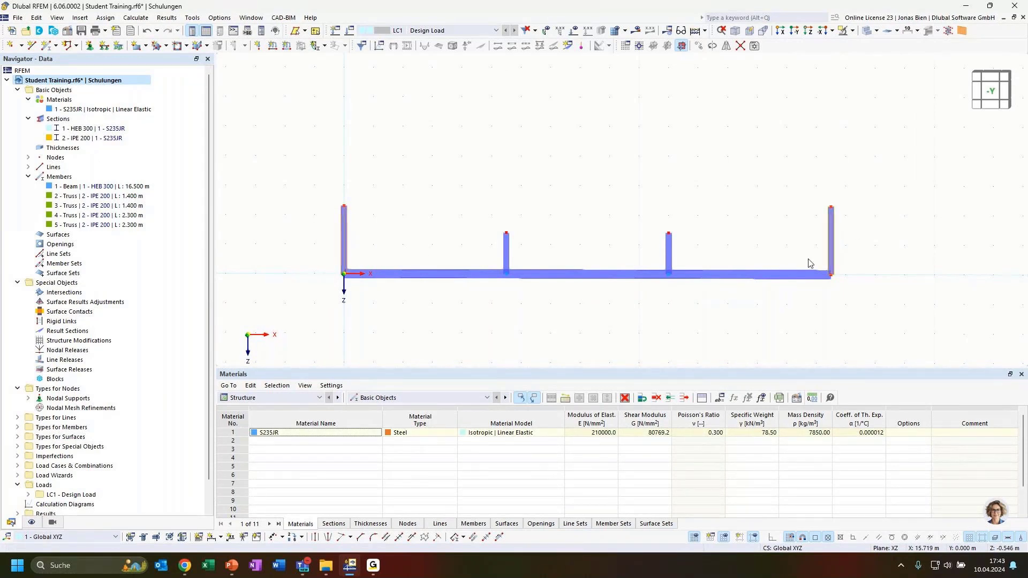
key(Delete)
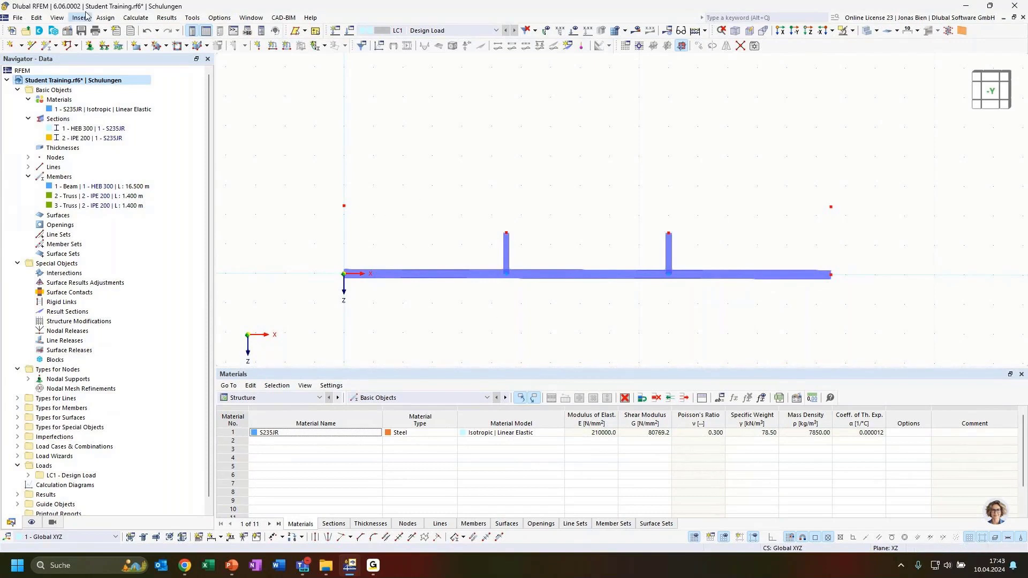
Draw a chain of truss members from one upper end node over both vertical trusses, moving the final member's end onto the opposite upper node
click(47, 46)
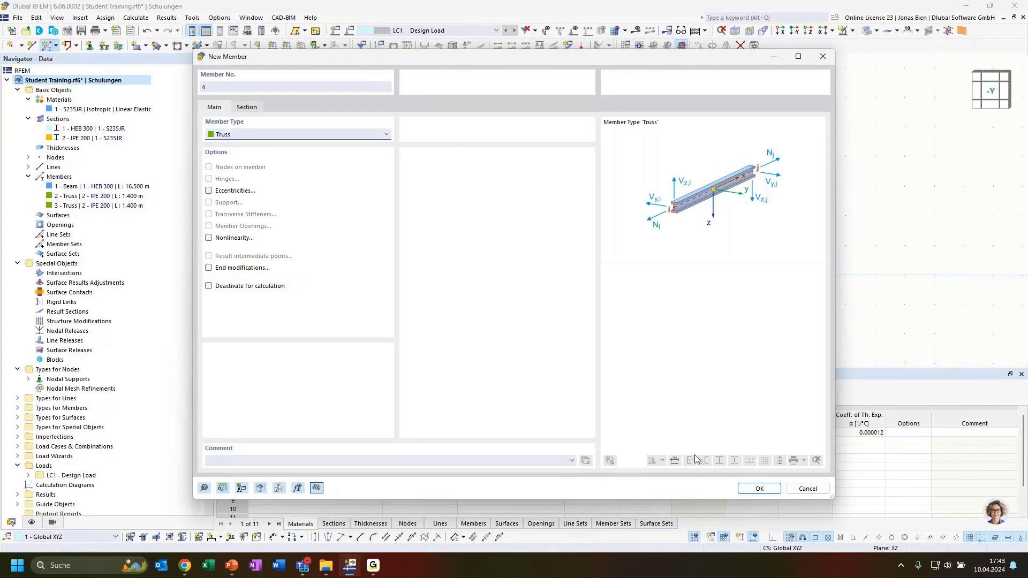
click(759, 489)
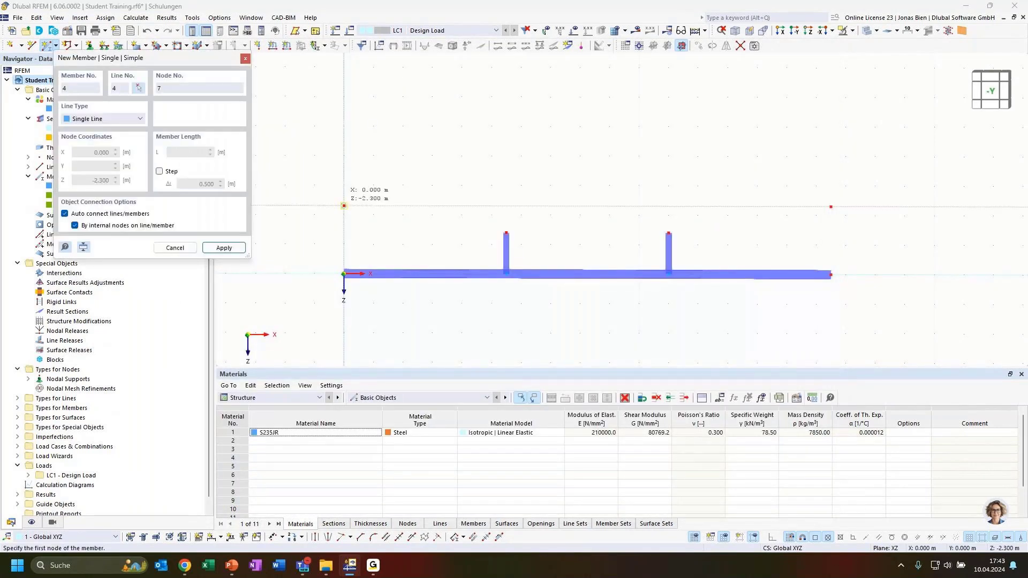
click(343, 205)
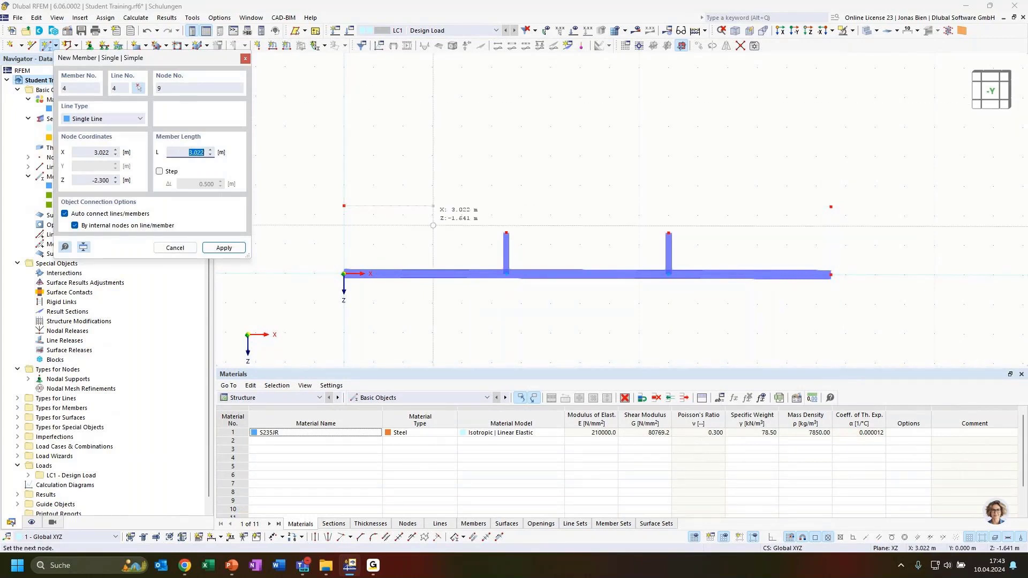
click(506, 233)
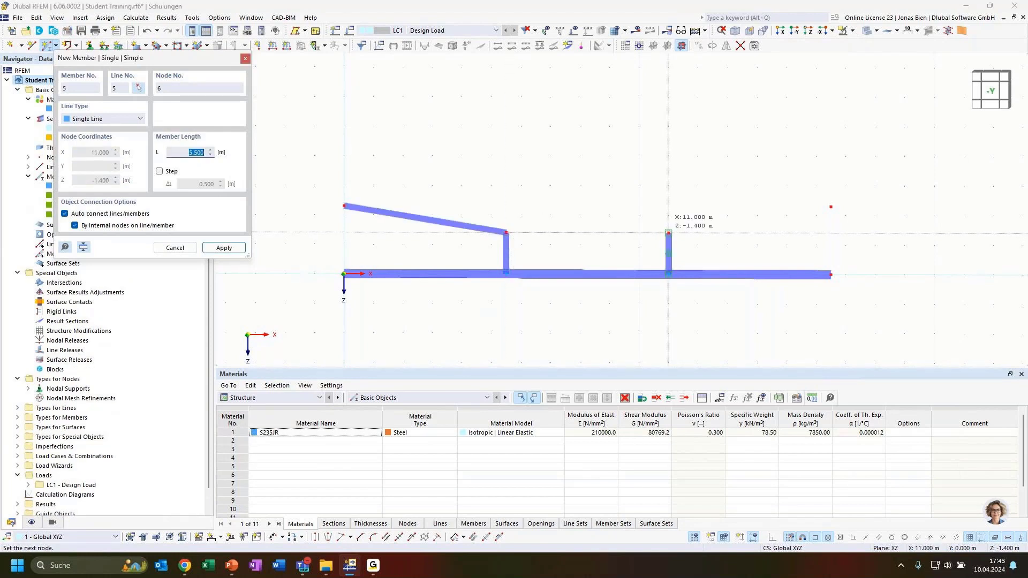
click(668, 234)
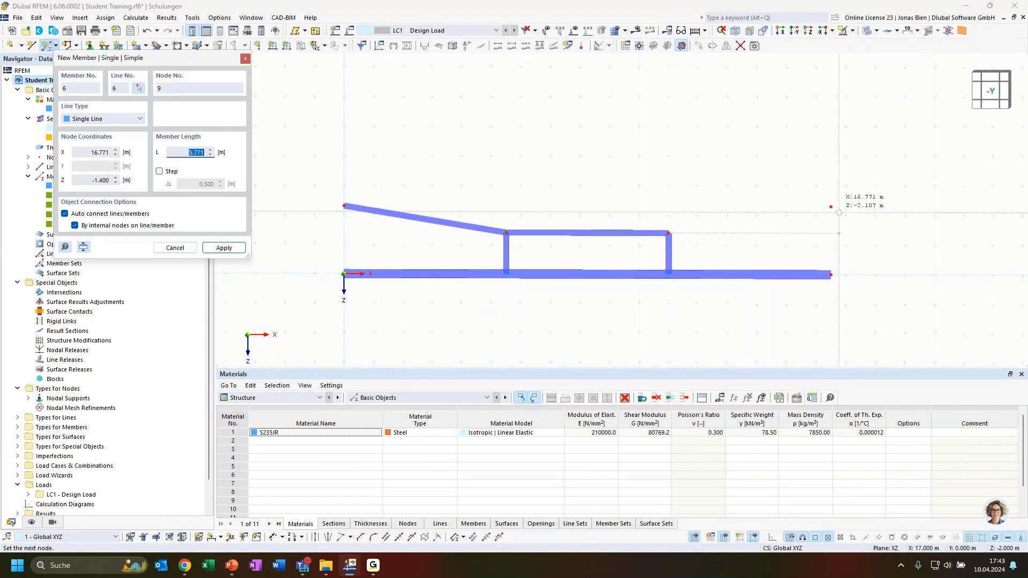
click(825, 233)
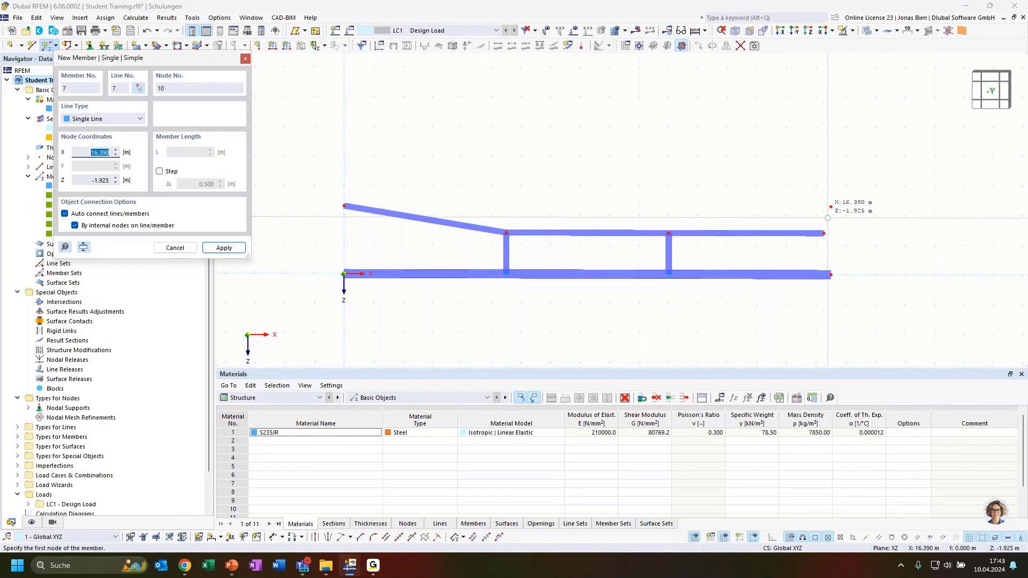
key(Escape)
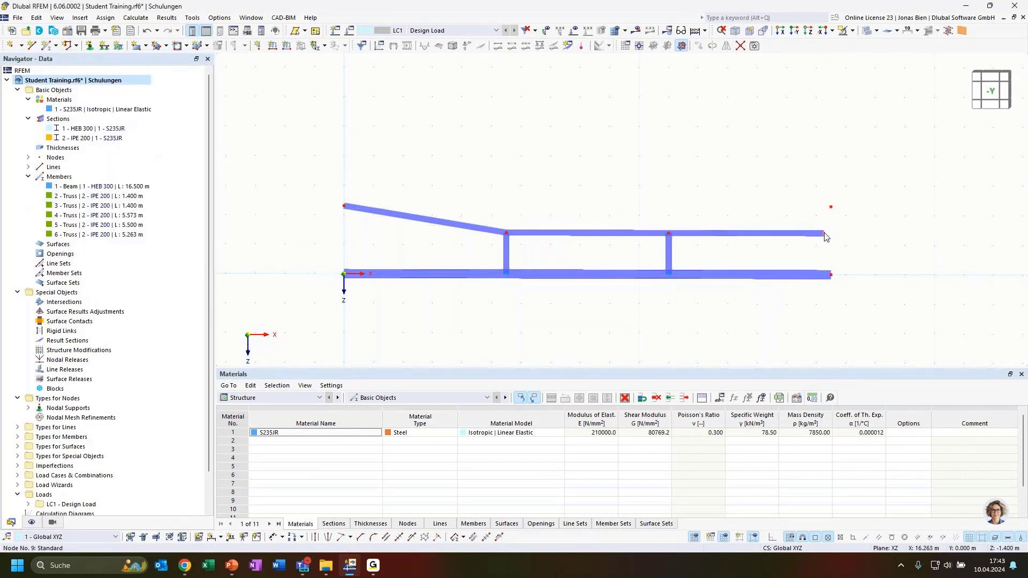
drag(824, 234, 832, 210)
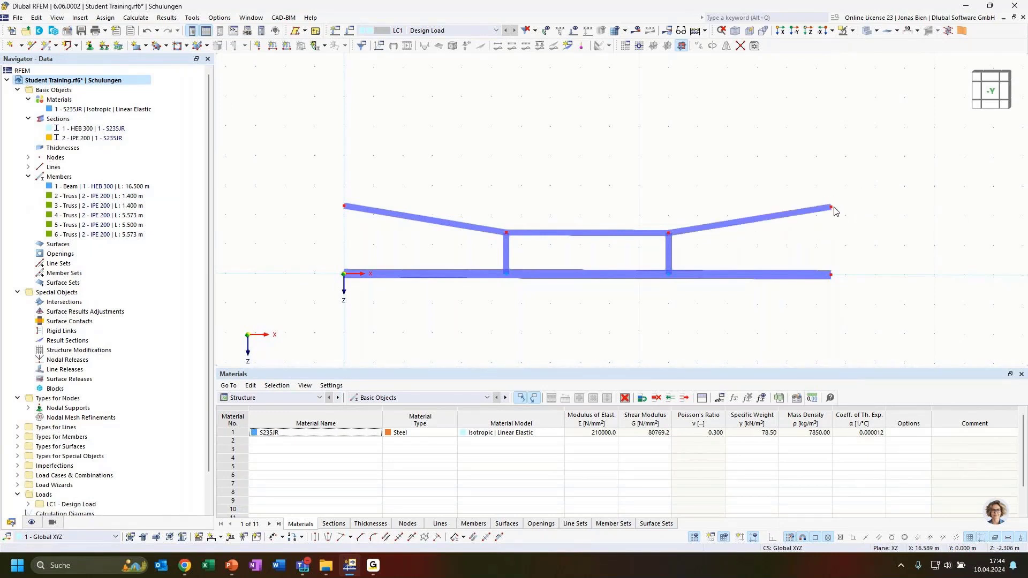
Toggle the model through wireframe to solid display, inspect the truss and beam joints, and restore the -Y view
scroll(842, 218, up, 2)
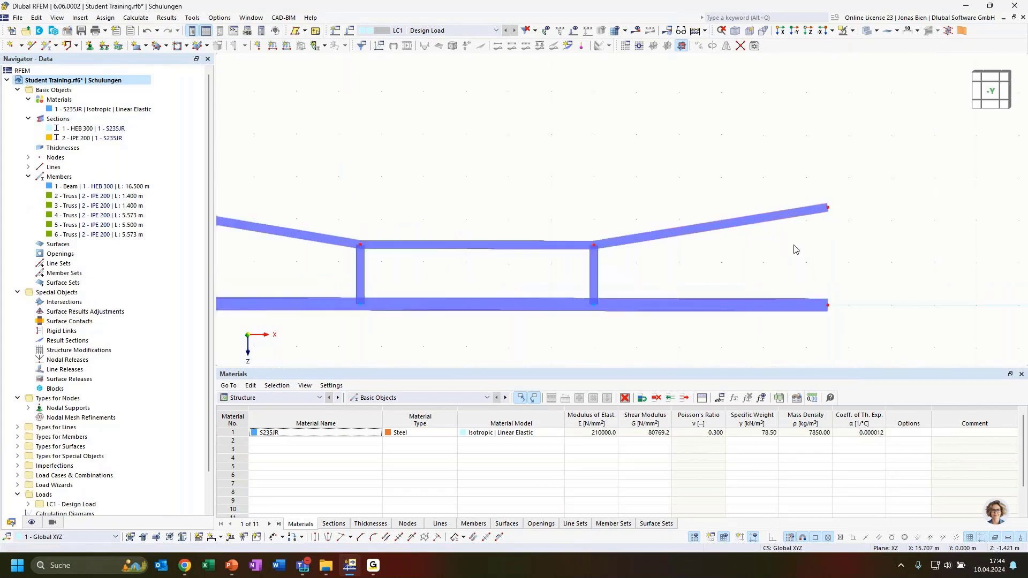
scroll(791, 247, down, 1)
scroll(651, 197, down, 1)
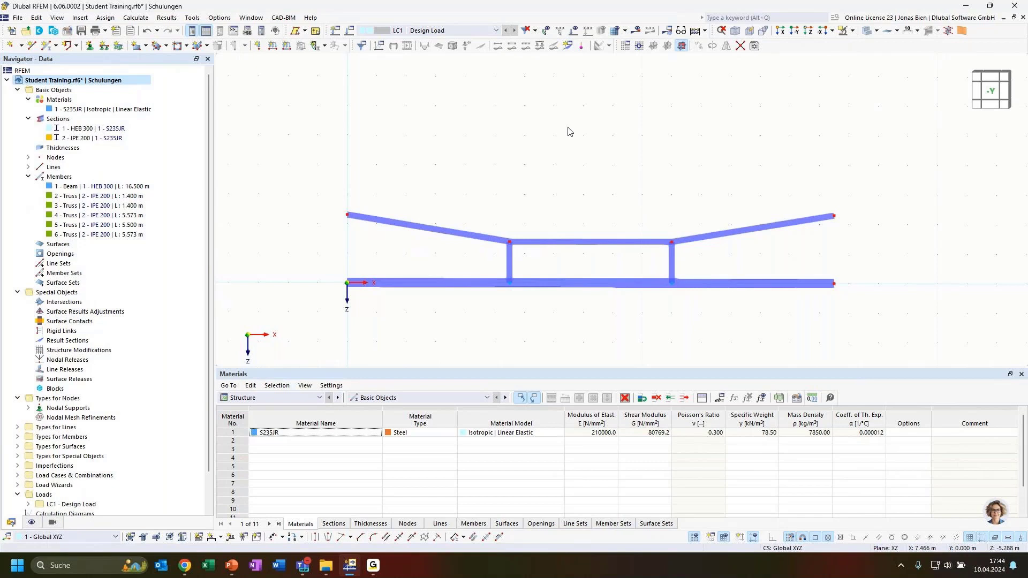
ctrl+middle_drag(510, 195, 611, 207)
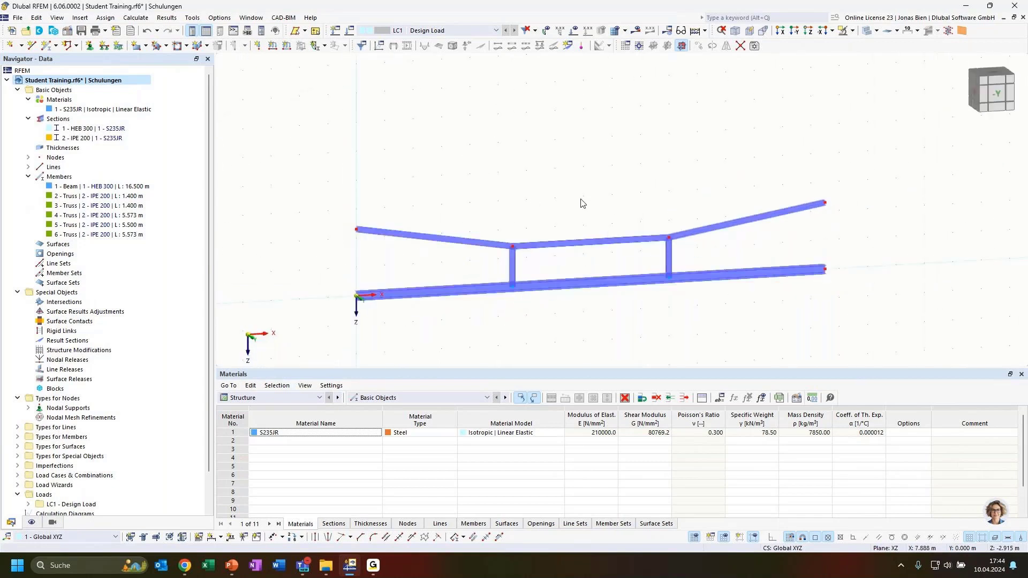
scroll(477, 282, up, 3)
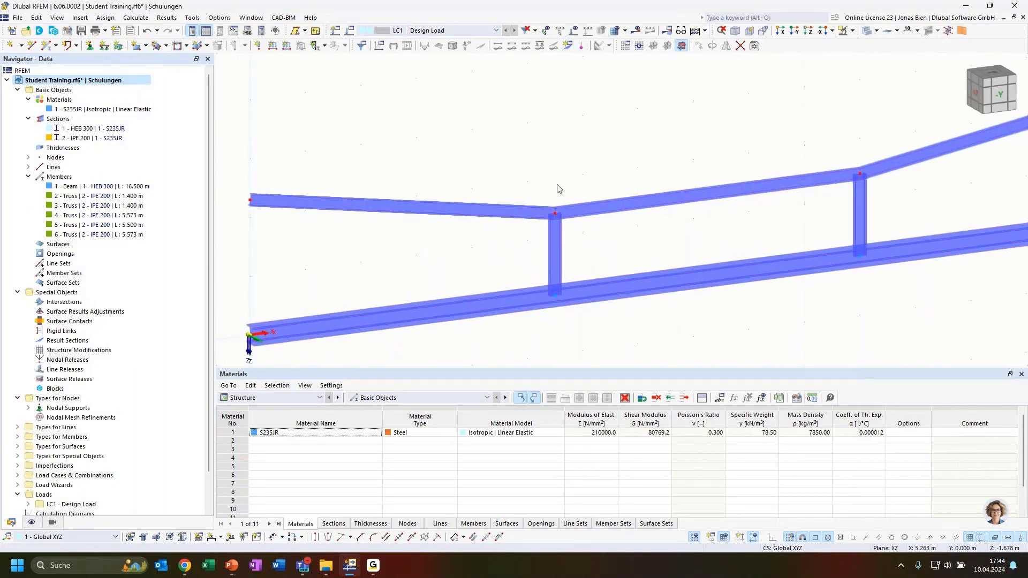
click(868, 32)
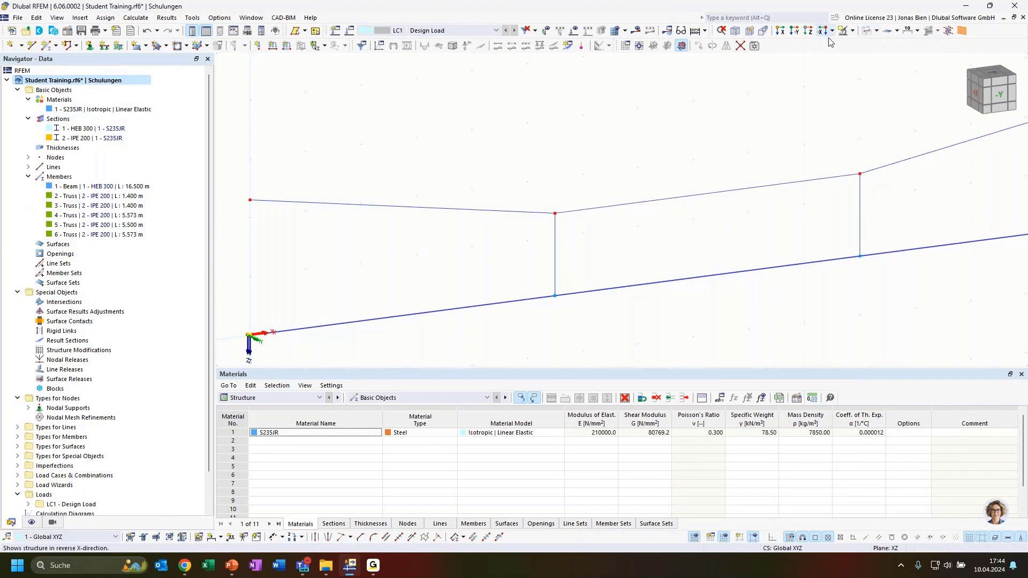
click(868, 31)
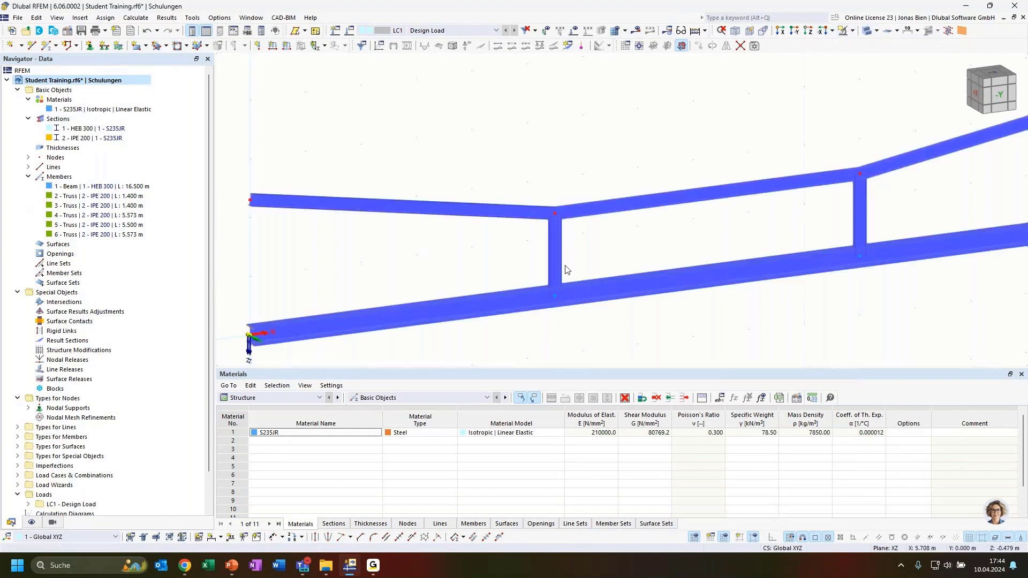
scroll(551, 262, up, 2)
scroll(660, 204, down, 2)
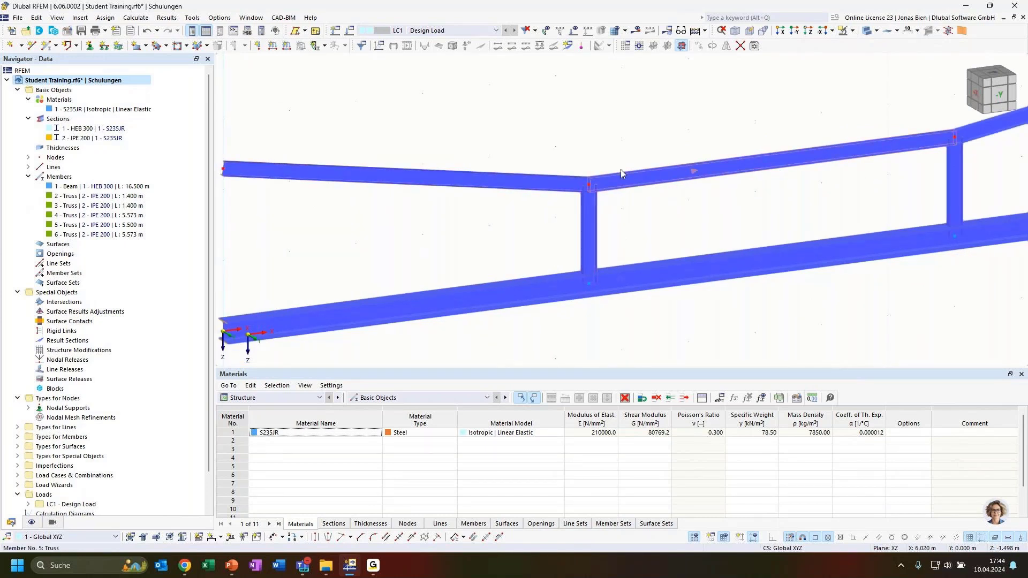
middle_drag(718, 222, 642, 165)
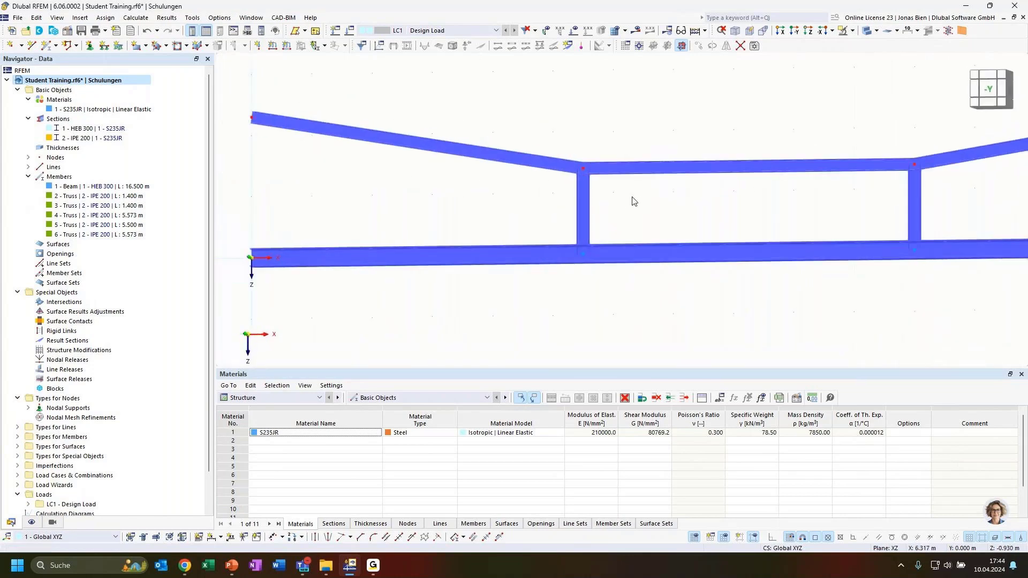
scroll(701, 203, down, 3)
middle_drag(701, 202, 667, 207)
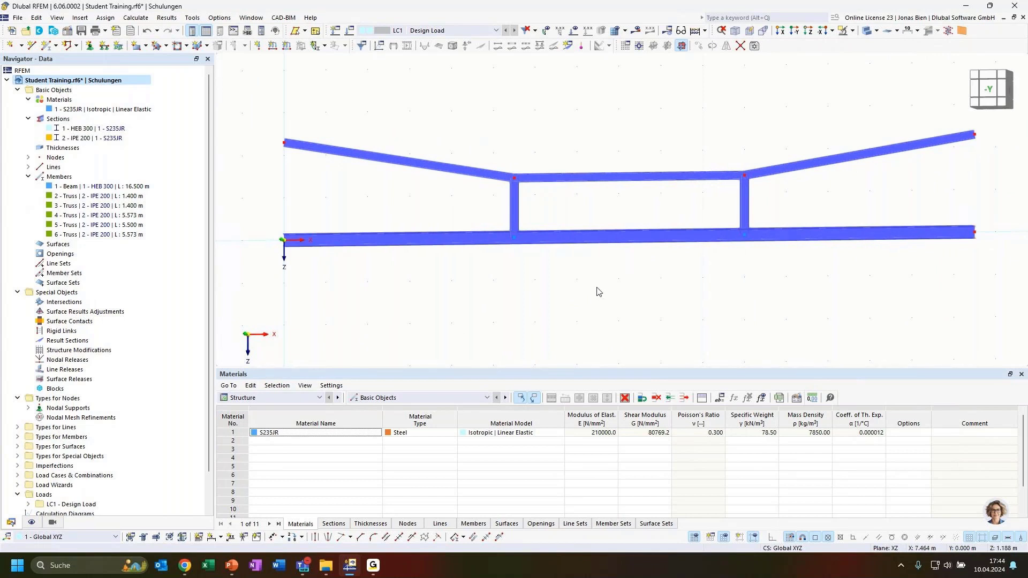
click(990, 88)
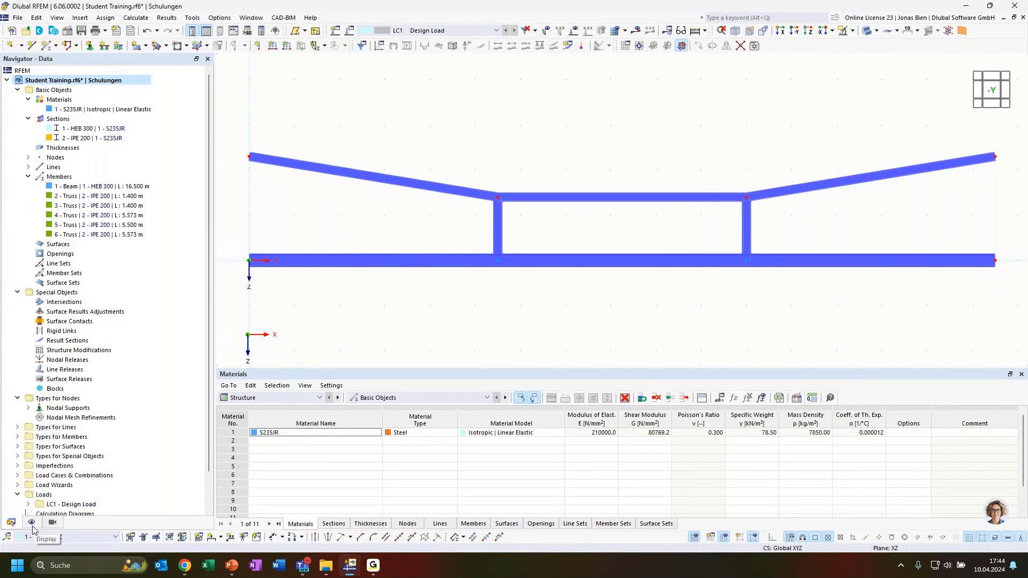
Colour the rendered members by the object property Member Type
click(32, 523)
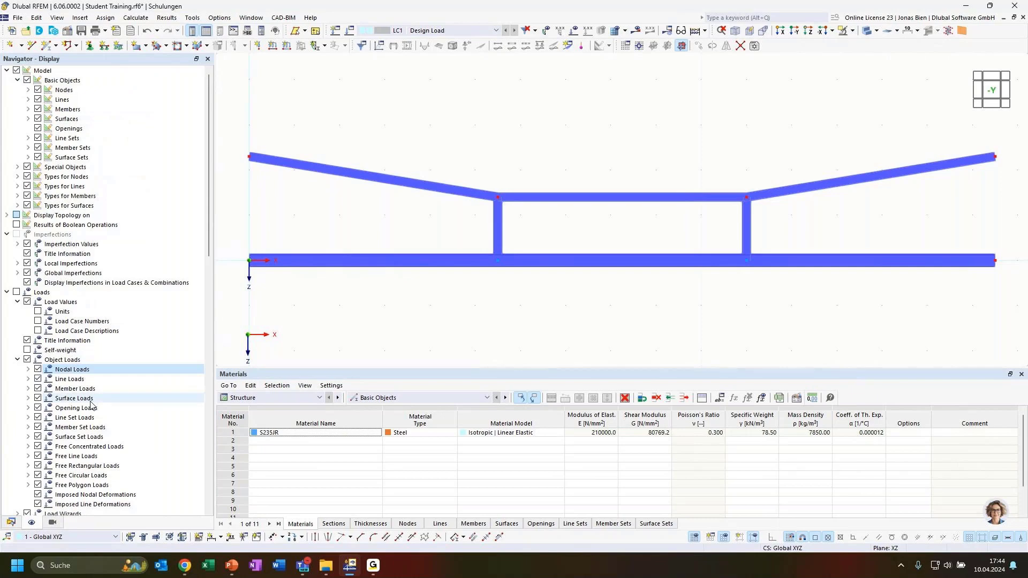
scroll(88, 385, down, 13)
scroll(86, 384, down, 5)
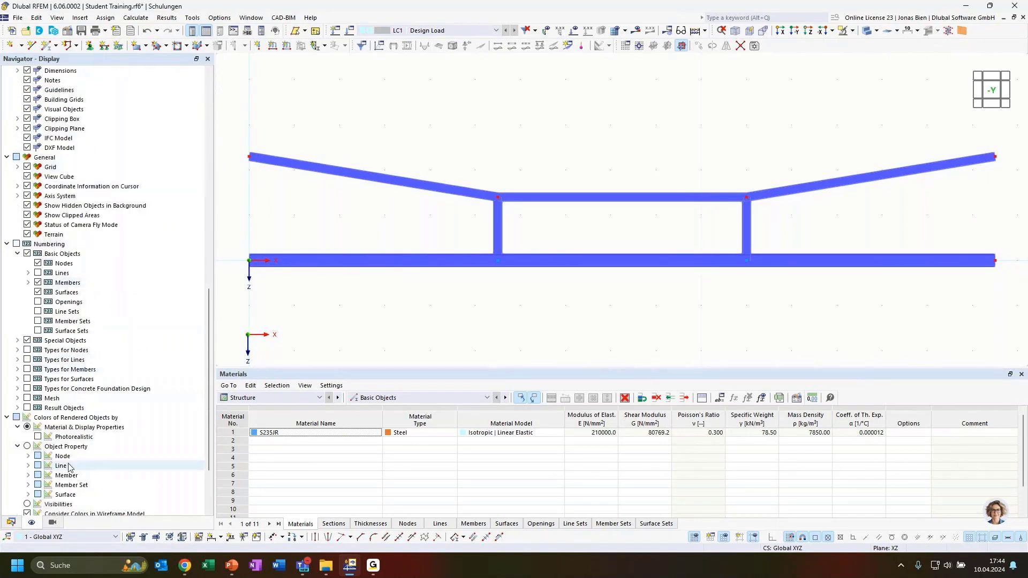
click(13, 524)
click(29, 524)
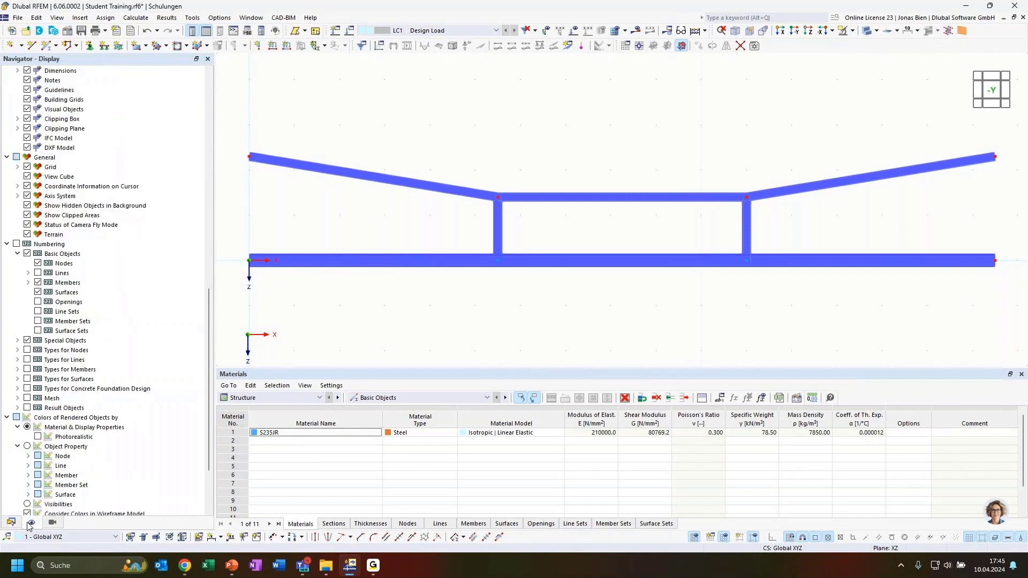
scroll(67, 485, down, 3)
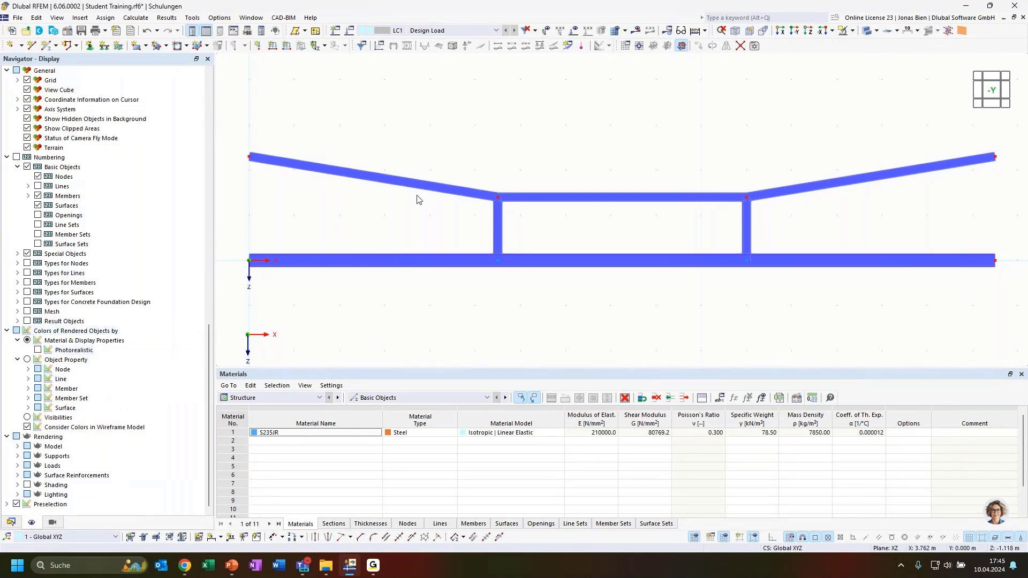
click(29, 389)
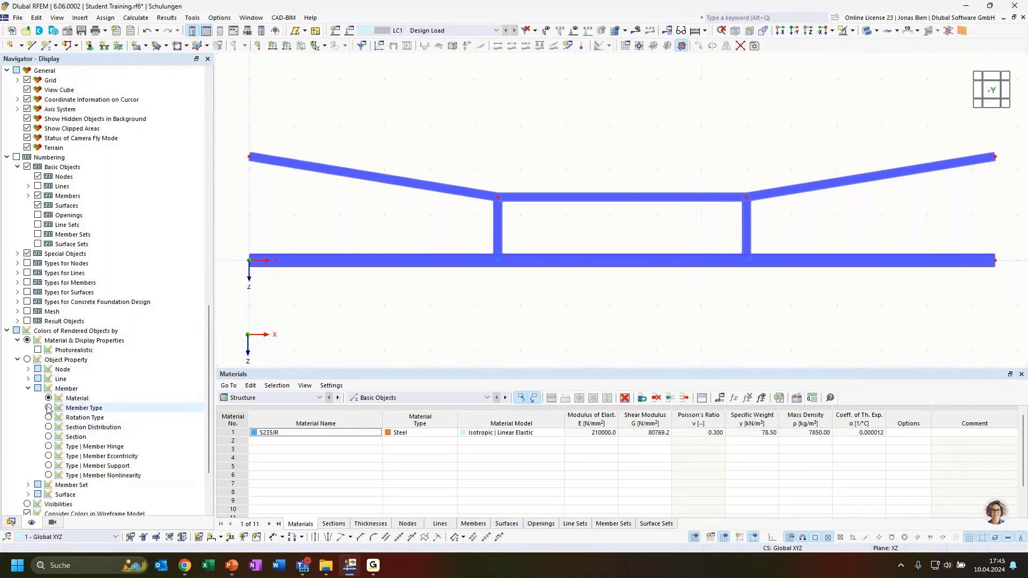
click(49, 408)
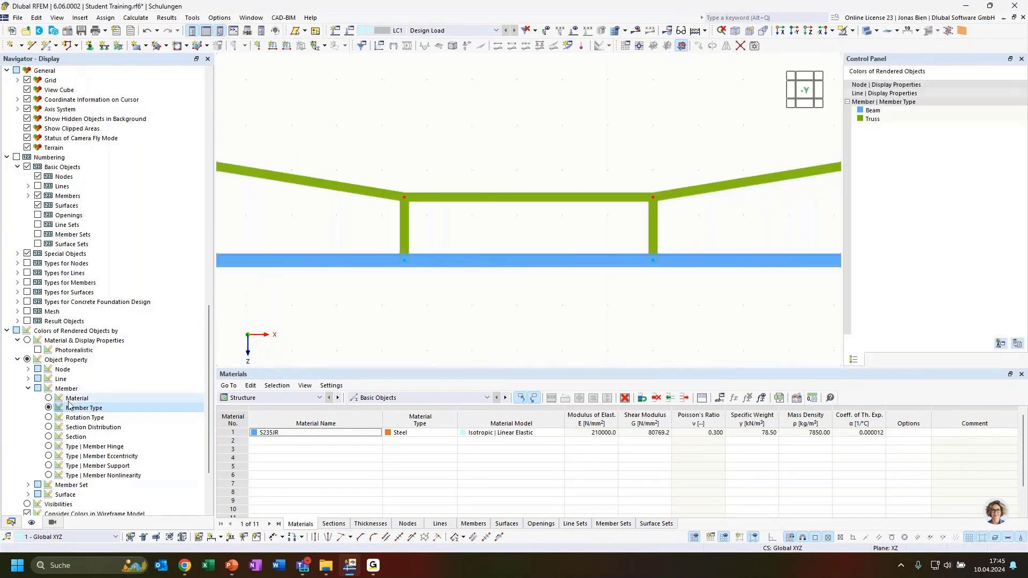
middle_drag(459, 336, 471, 291)
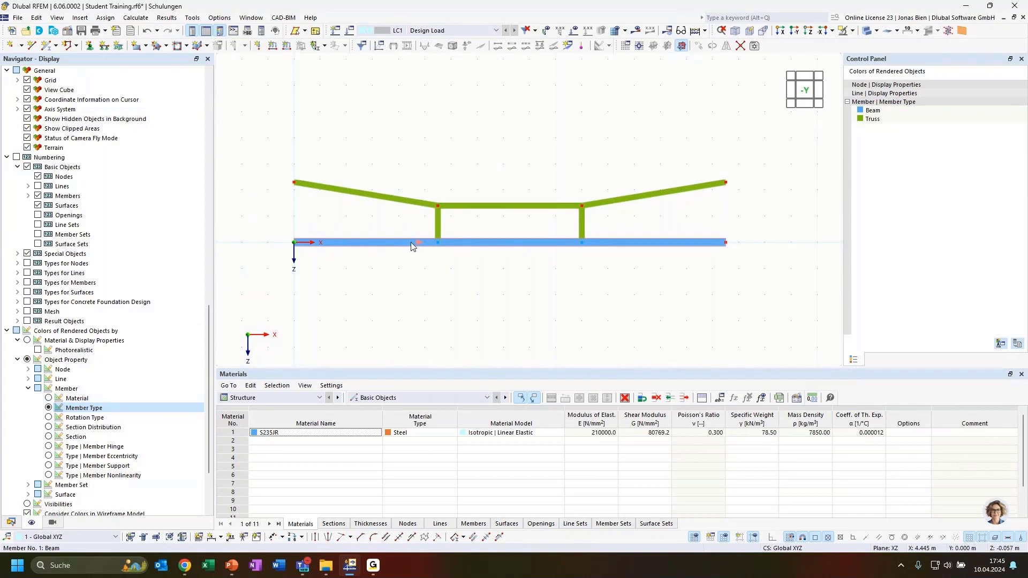
Check the Beam and Truss entries of the colour legend and switch the member colouring to Section
click(871, 111)
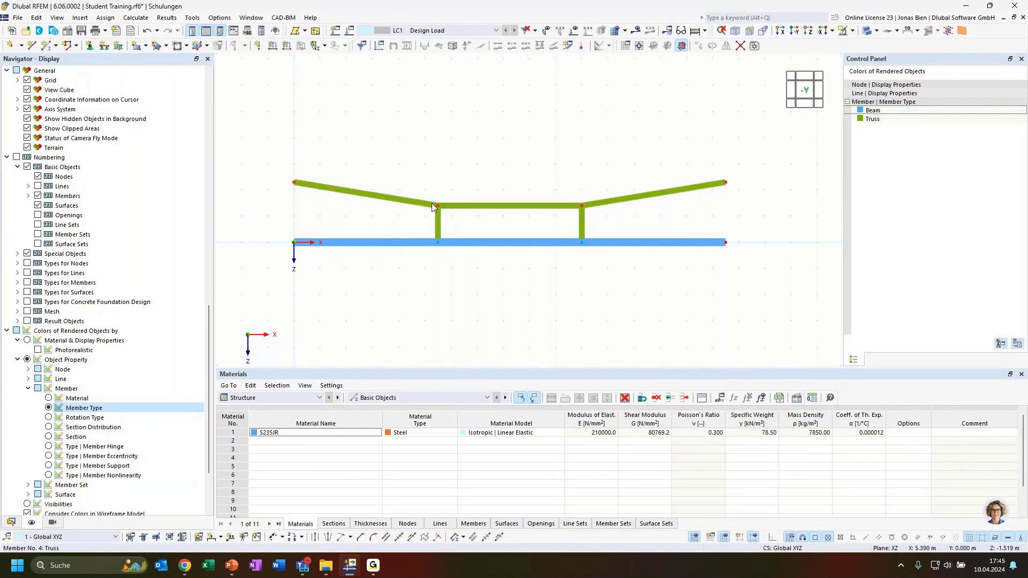
click(880, 120)
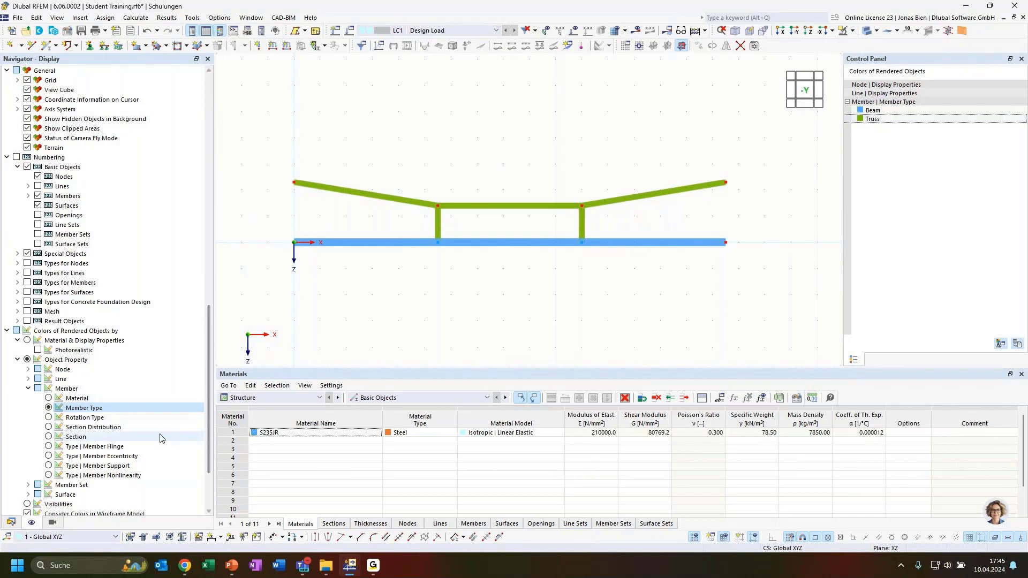
click(49, 438)
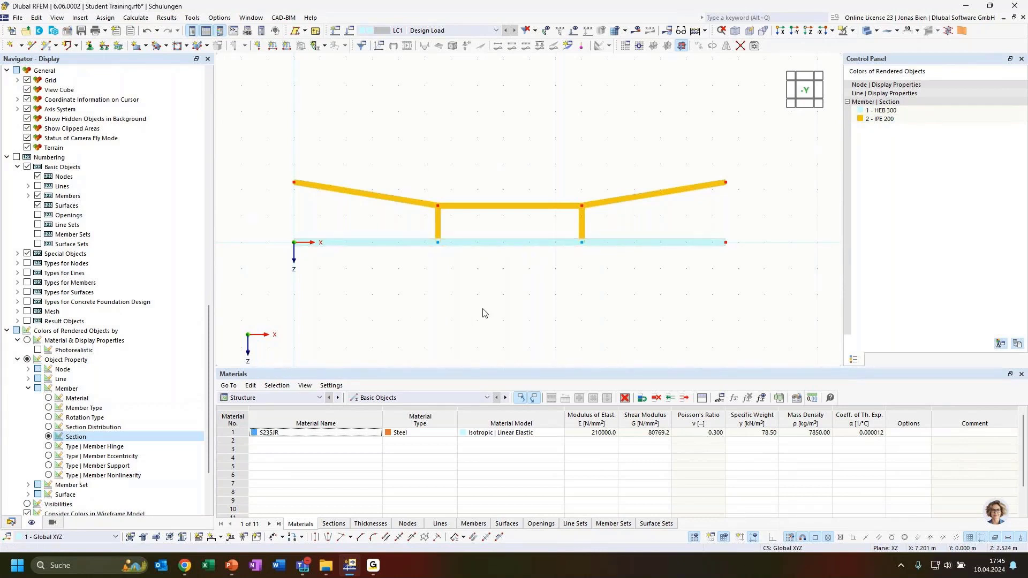
ctrl+middle_drag(497, 293, 541, 271)
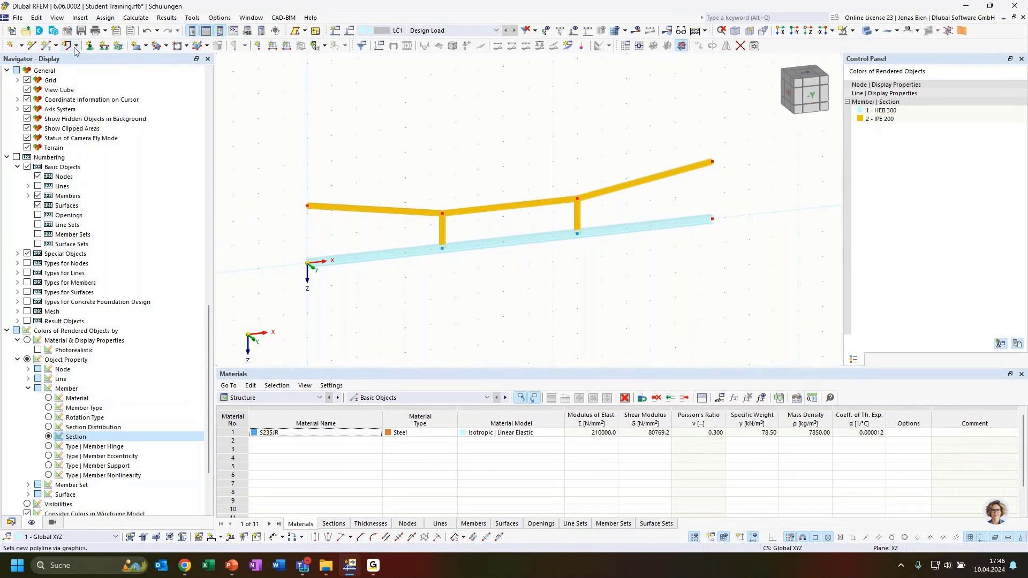
Assign the Hinged nodal support to the beam's start node and both upper end nodes (nodes 1, 7 and 8)
click(89, 46)
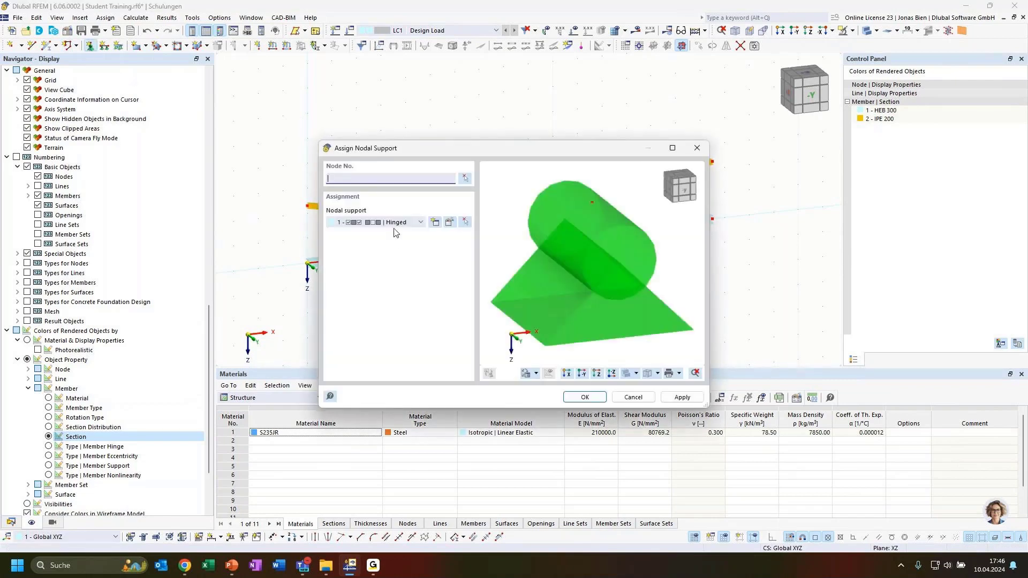
click(468, 178)
drag(325, 284, 284, 255)
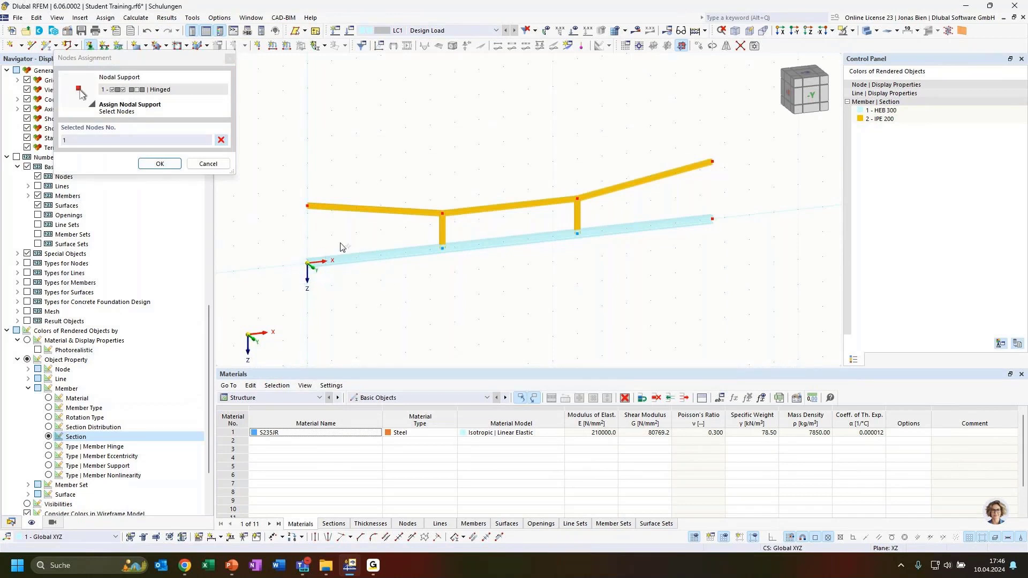
drag(329, 230, 289, 192)
drag(726, 182, 693, 152)
click(160, 164)
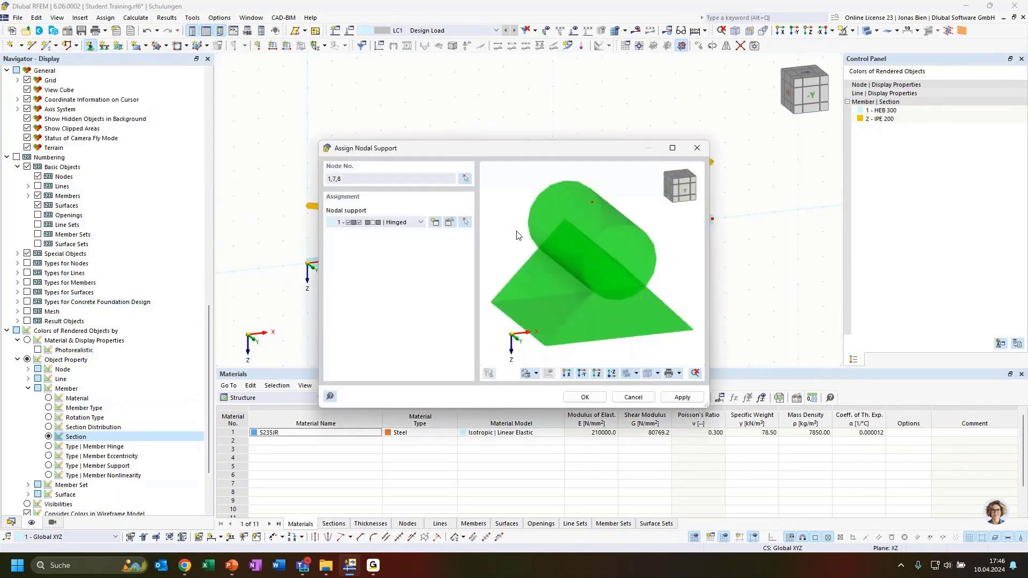
click(584, 397)
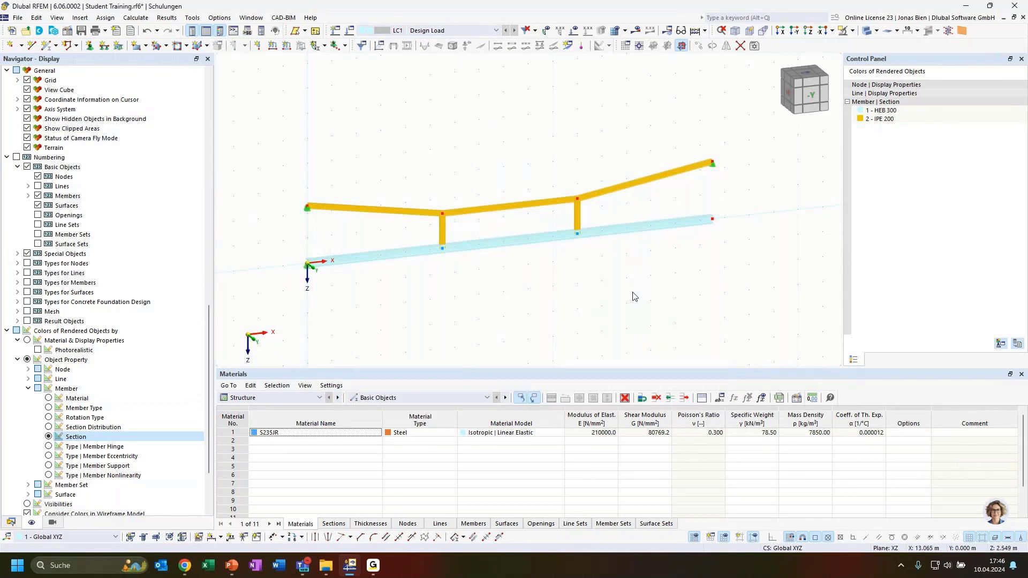
ctrl+middle_drag(683, 275, 608, 262)
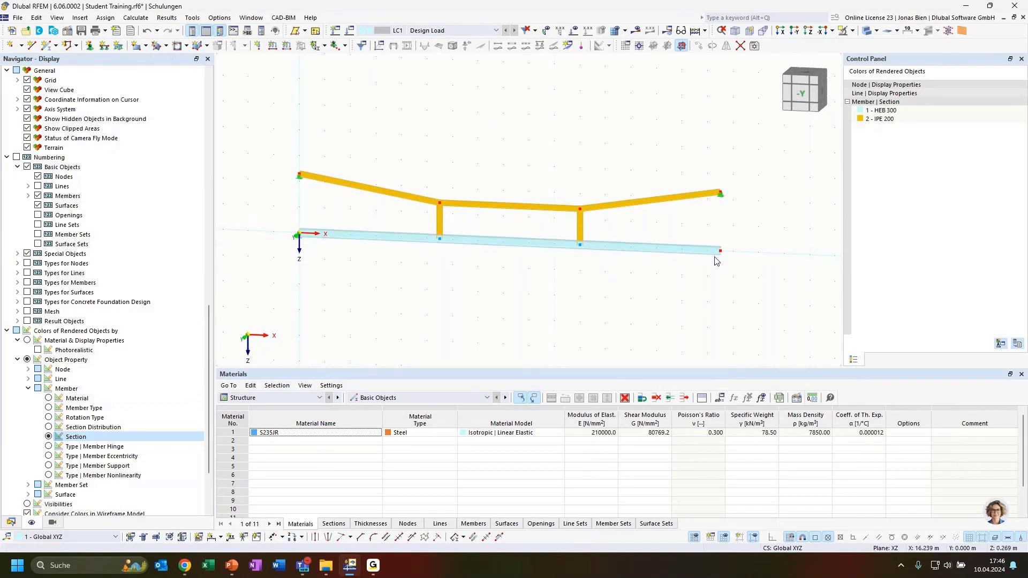
Assign the Roller nodal support to the unsupported right end node of the HEB 300 beam
ctrl+middle_drag(564, 297, 592, 286)
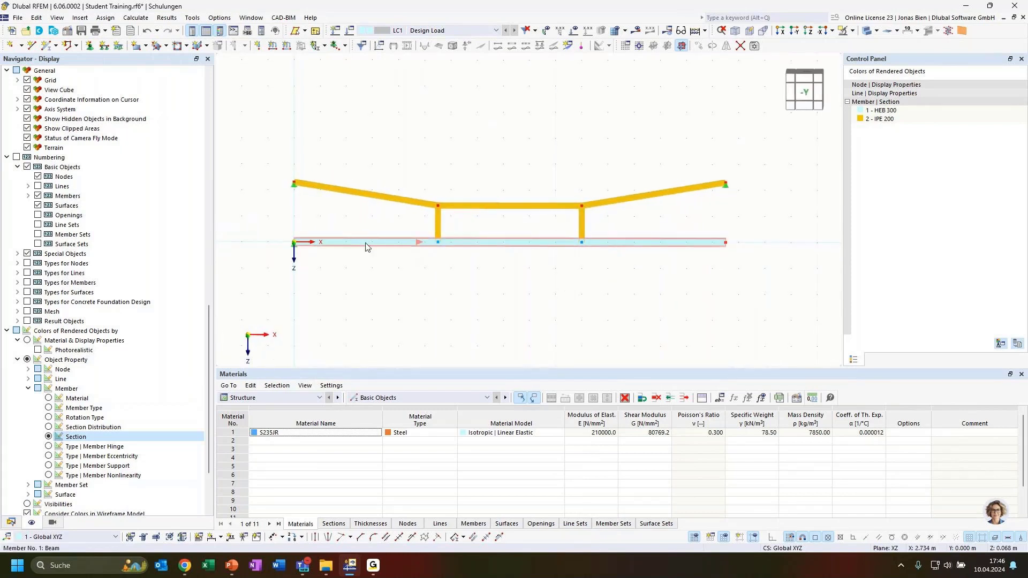
click(90, 46)
click(420, 223)
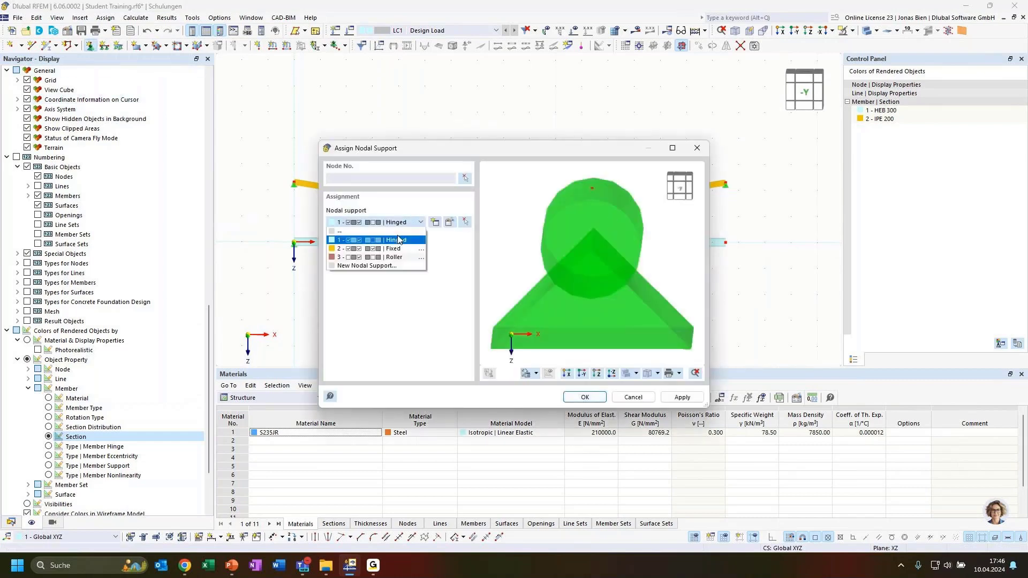
click(395, 258)
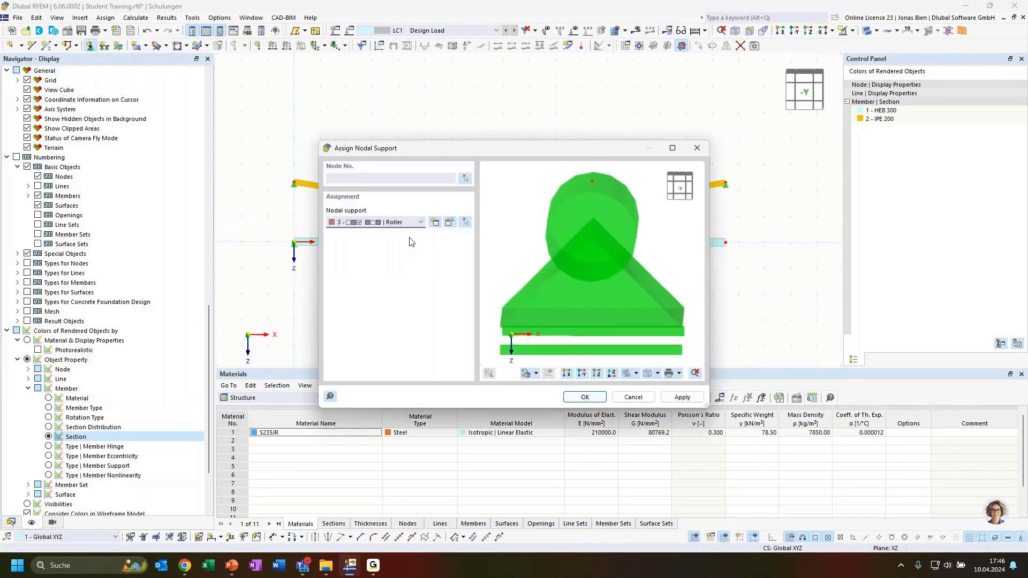
click(465, 179)
click(726, 243)
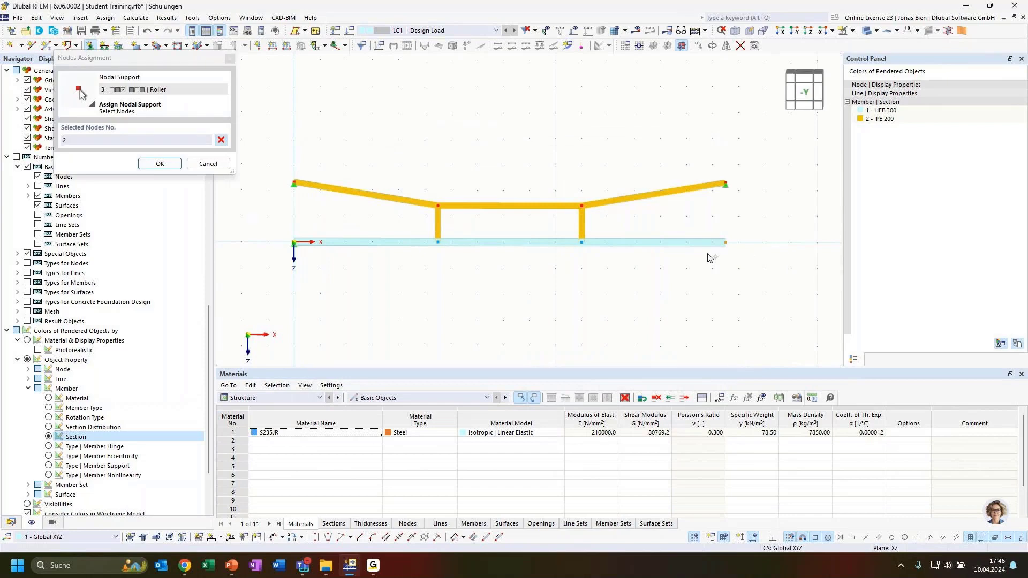
click(160, 164)
click(585, 396)
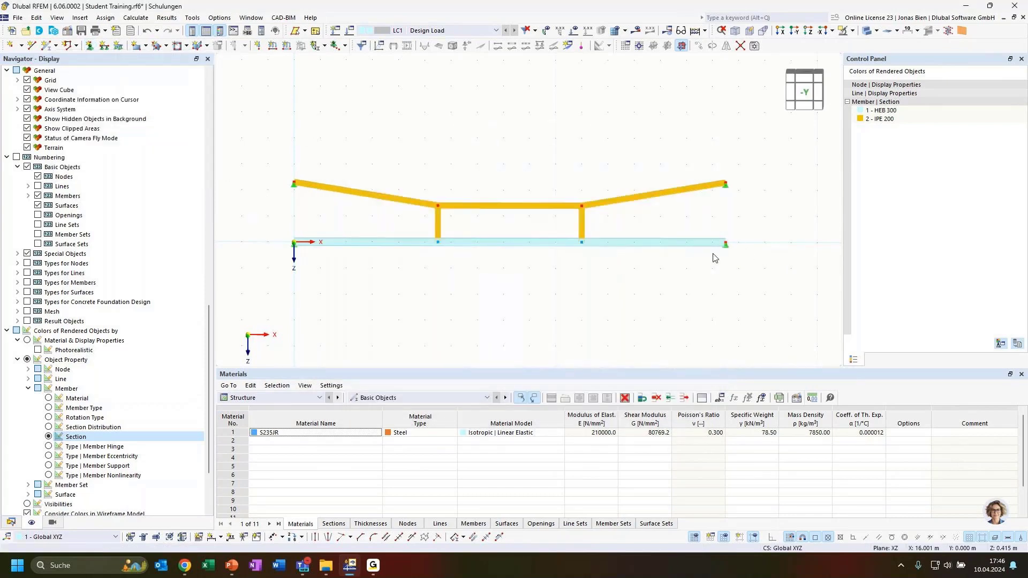
Apply a uniform member load of 15 kN/m in the global Z direction to the HEB 300 beam in LC1
ctrl+middle_drag(633, 287, 686, 305)
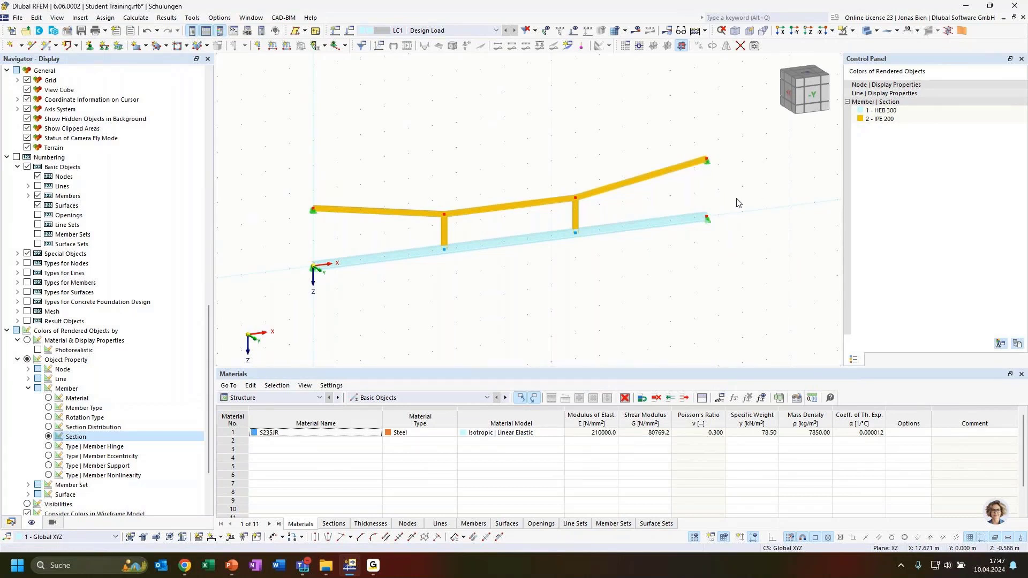
ctrl+middle_drag(735, 198, 742, 186)
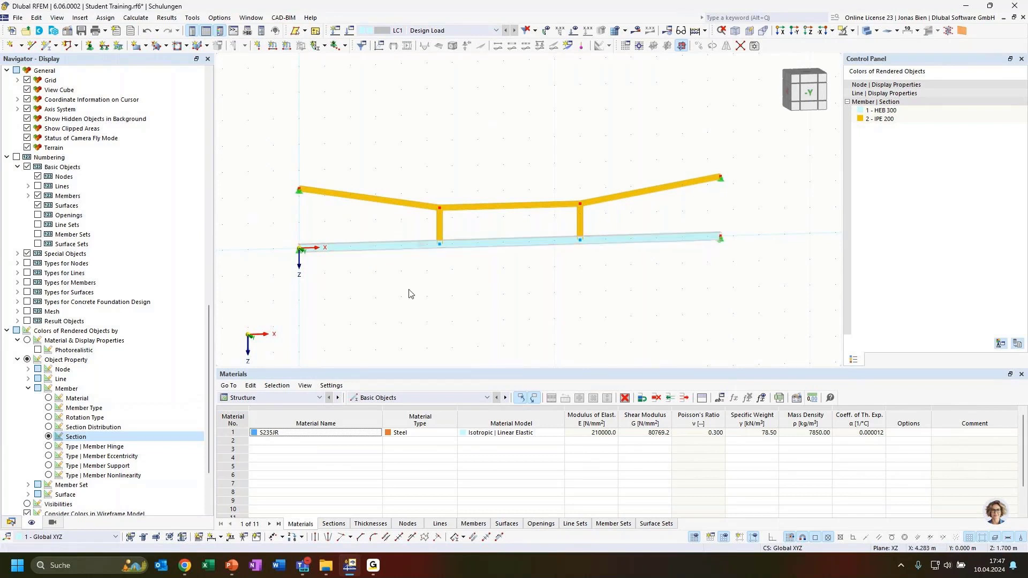
click(287, 46)
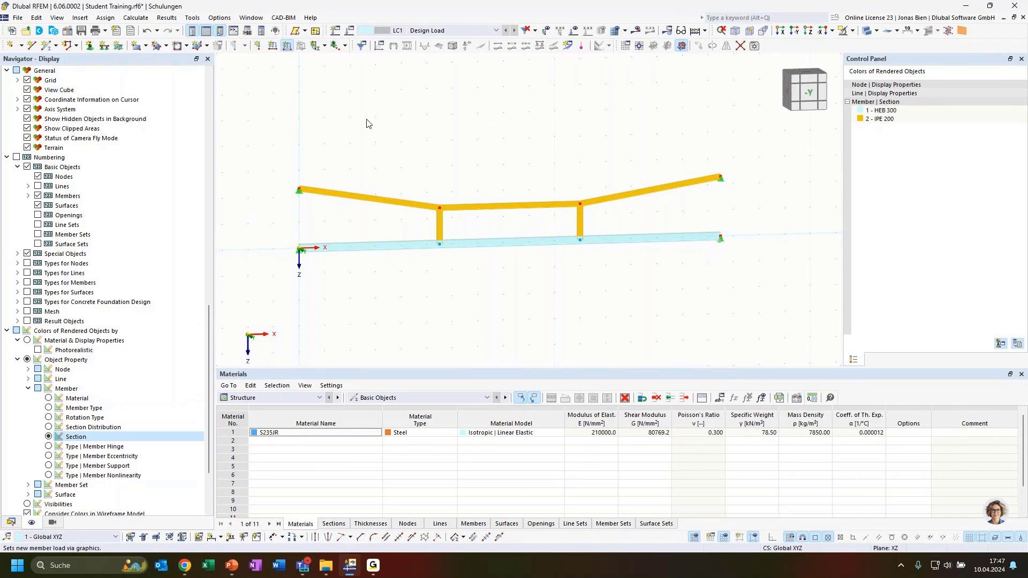
click(411, 179)
text(15)
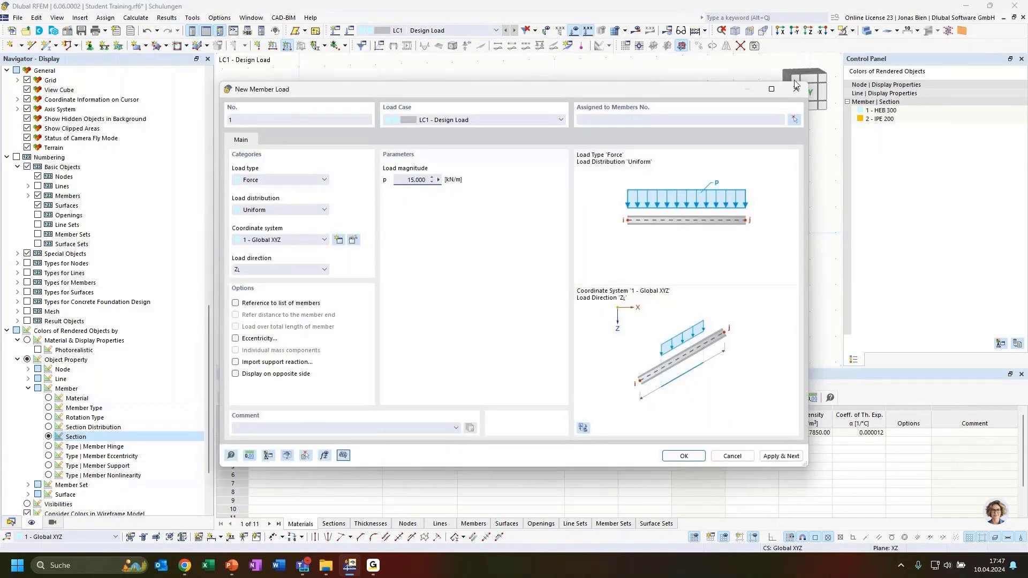
click(795, 119)
click(535, 242)
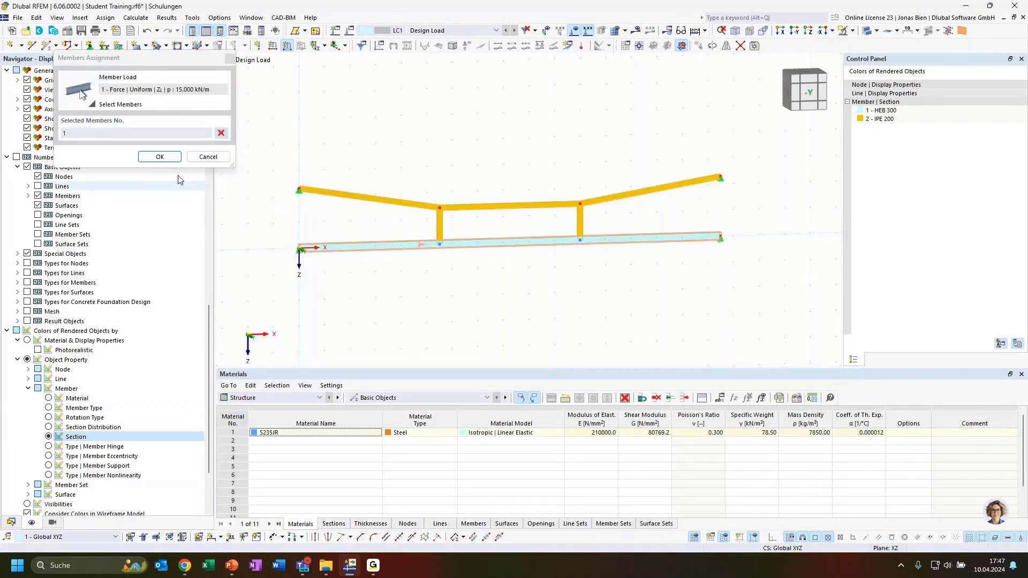
click(164, 157)
click(685, 455)
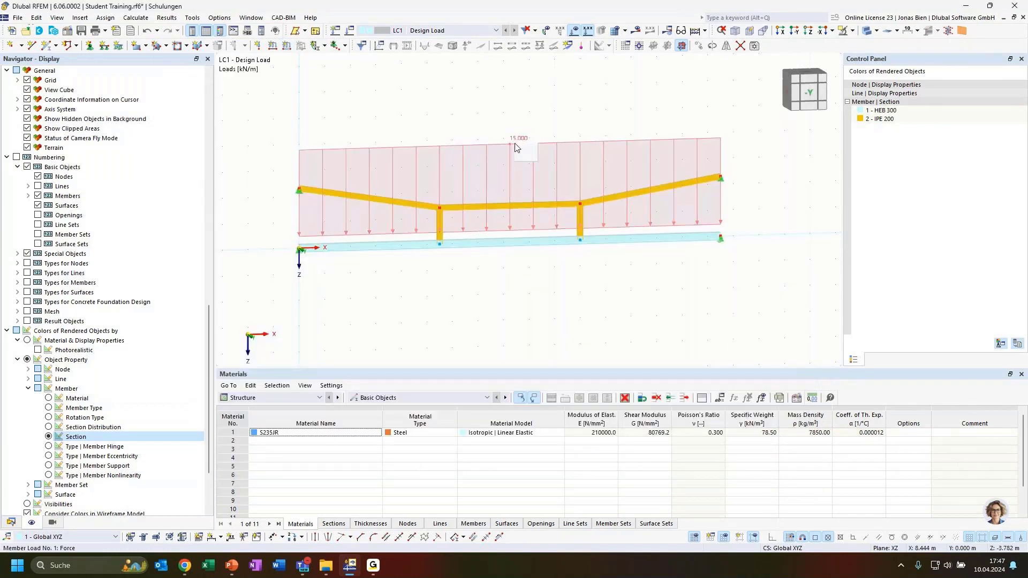
Reduce the displayed size of the member load graphics on the beam
right_click(515, 148)
drag(673, 220, 570, 222)
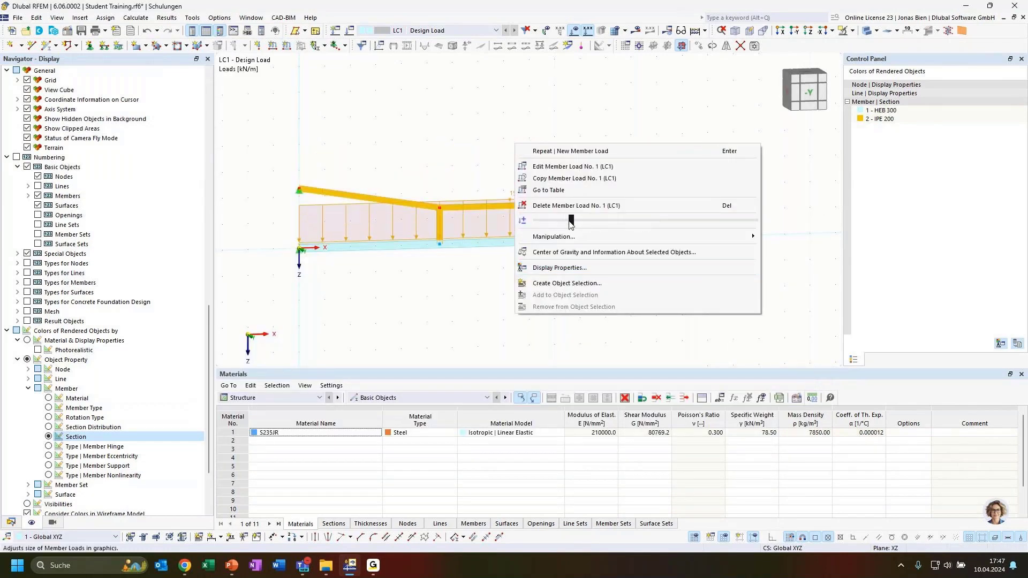
click(452, 183)
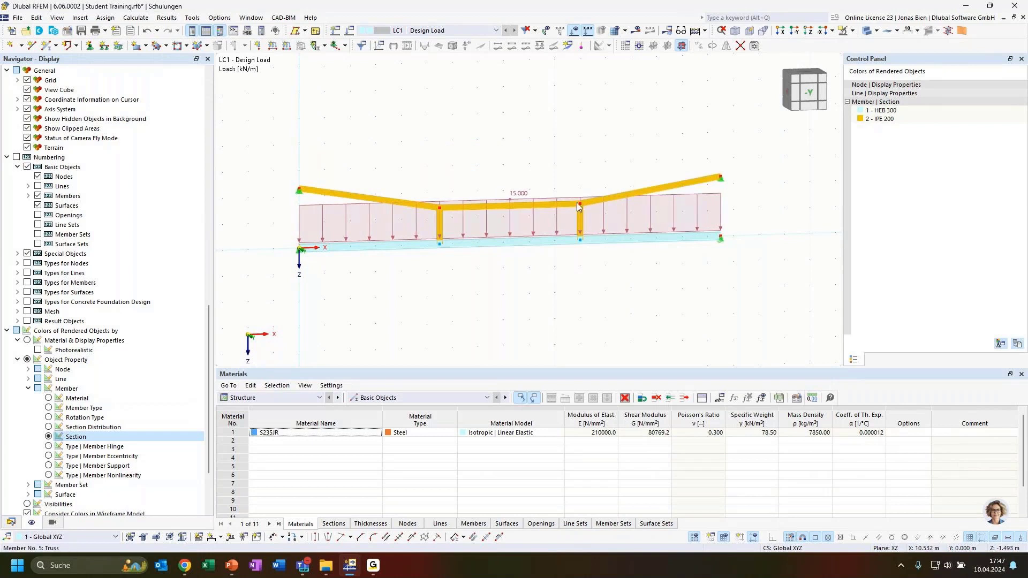
ctrl+middle_drag(603, 179, 583, 160)
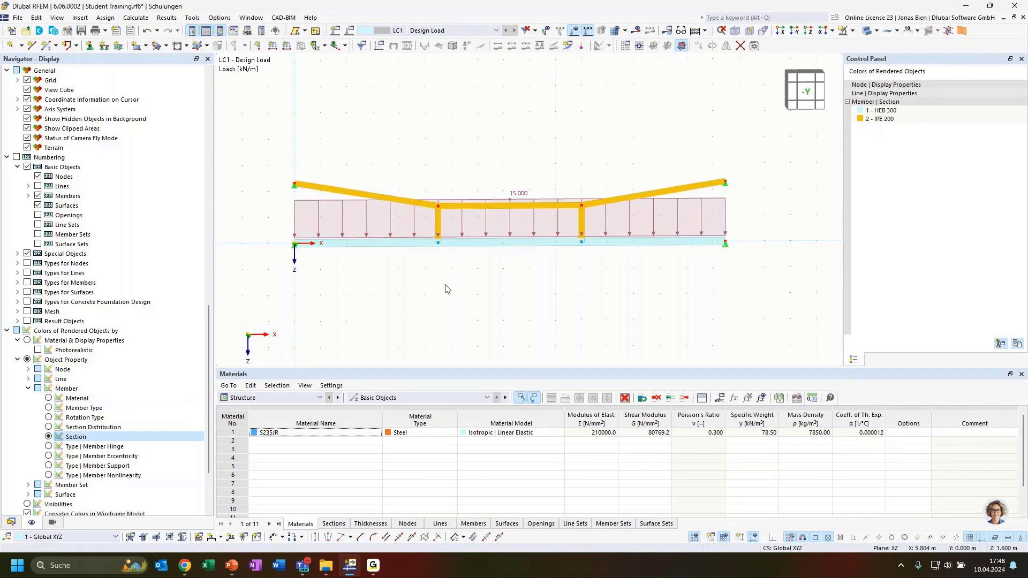
Run the static analysis calculation and show the results for LC1 - Design Load
click(11, 522)
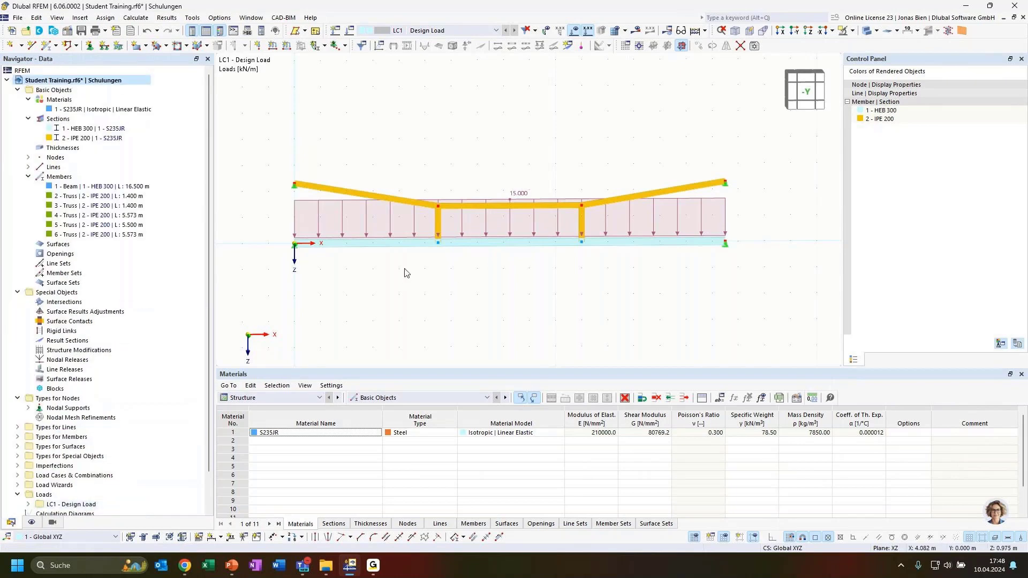
ctrl+middle_drag(407, 272, 436, 283)
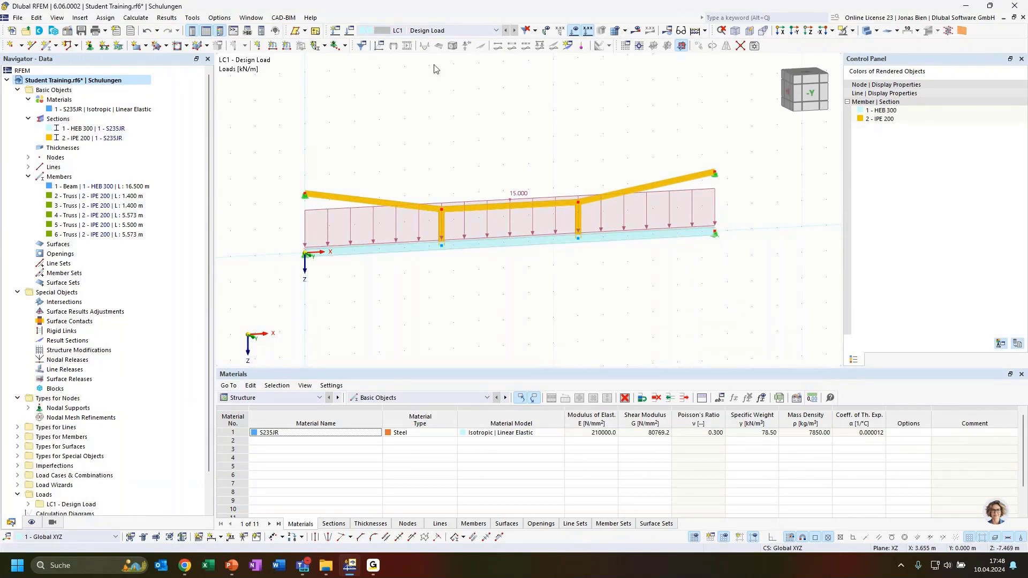
click(637, 32)
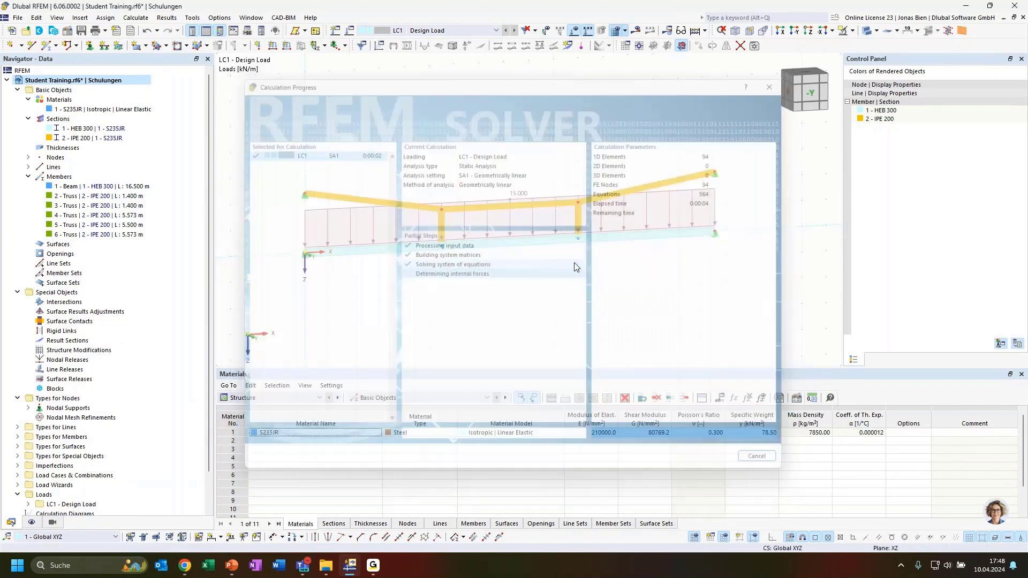
ctrl+middle_drag(680, 305, 655, 316)
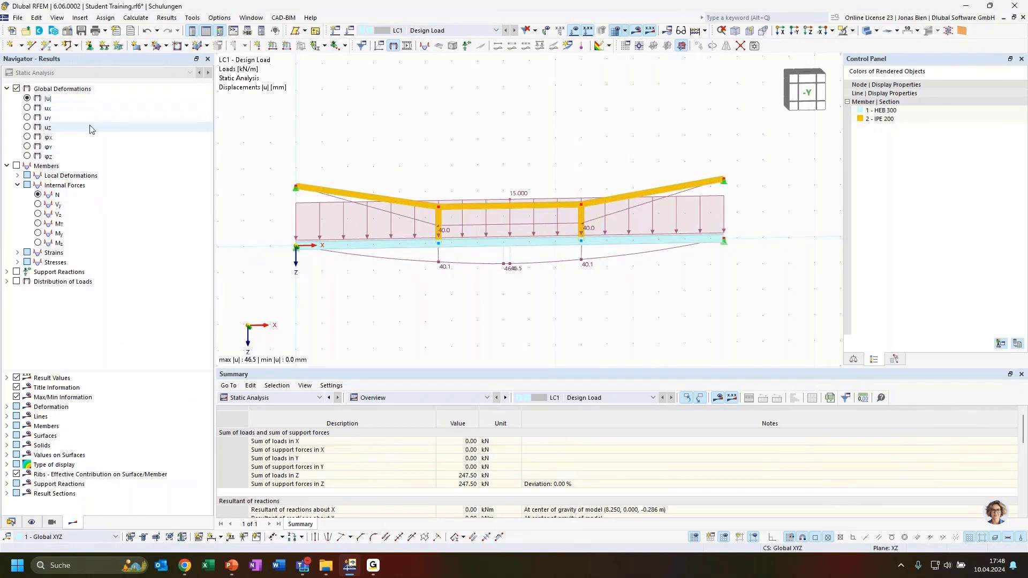
Hide the loads in the results view and display the member deformations as Section Colored
click(575, 31)
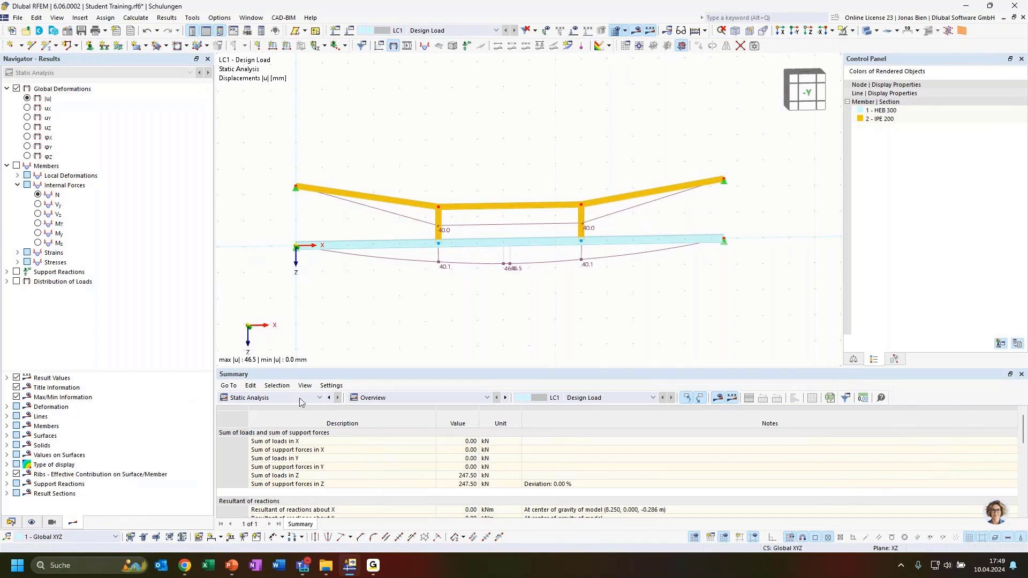
click(7, 407)
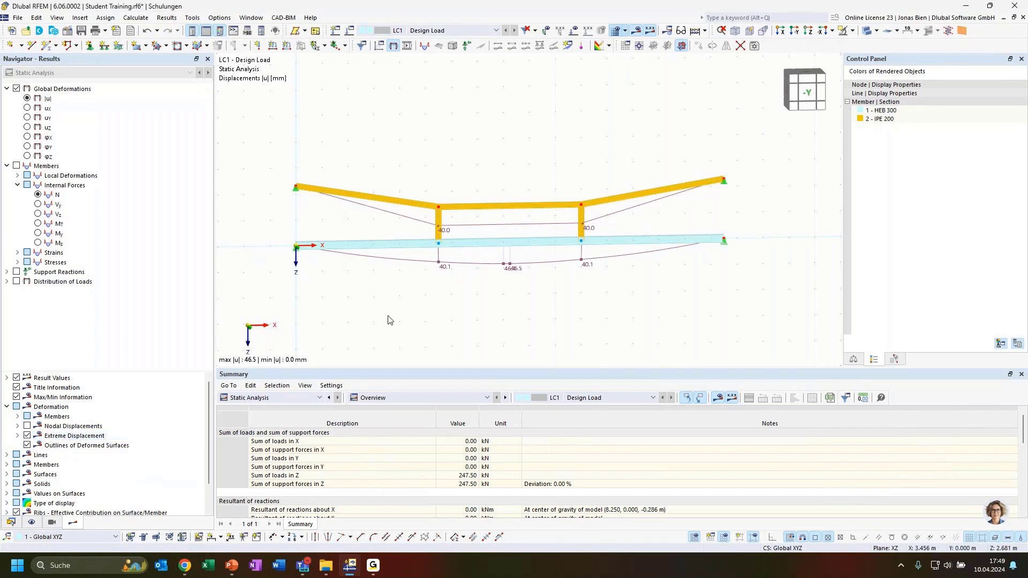
ctrl+middle_drag(500, 324, 583, 306)
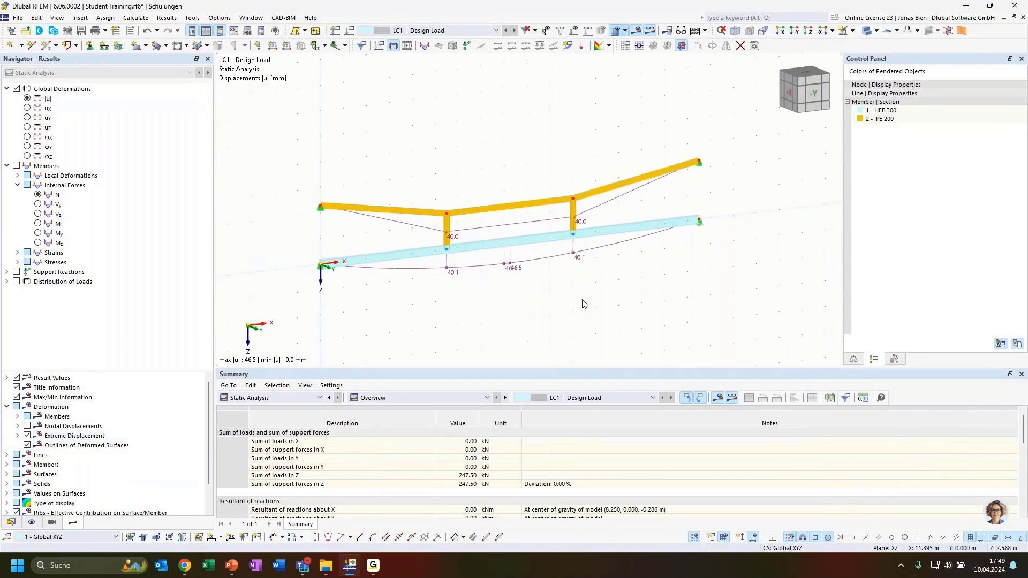
scroll(485, 181, up, 1)
double_click(30, 416)
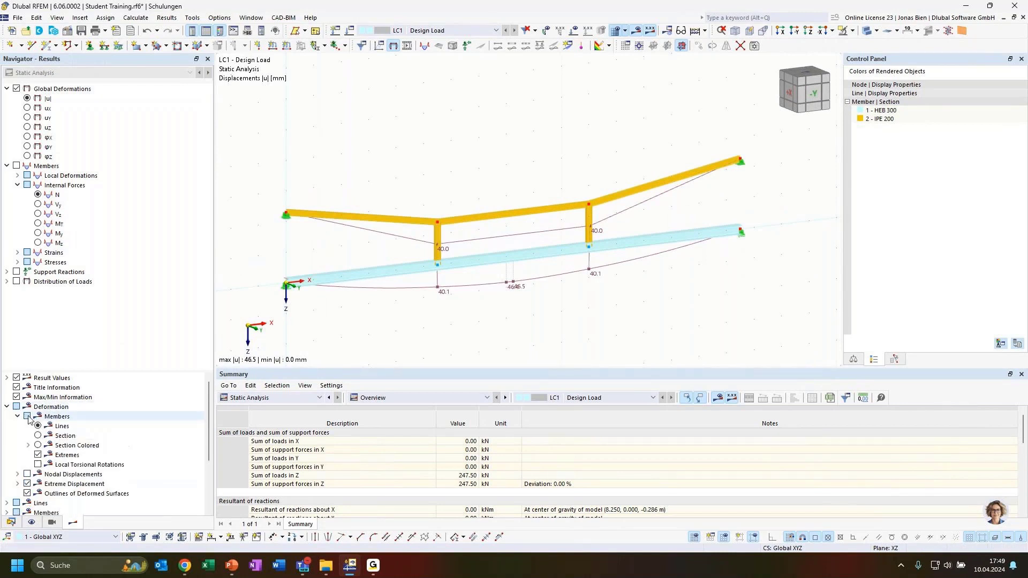
click(37, 446)
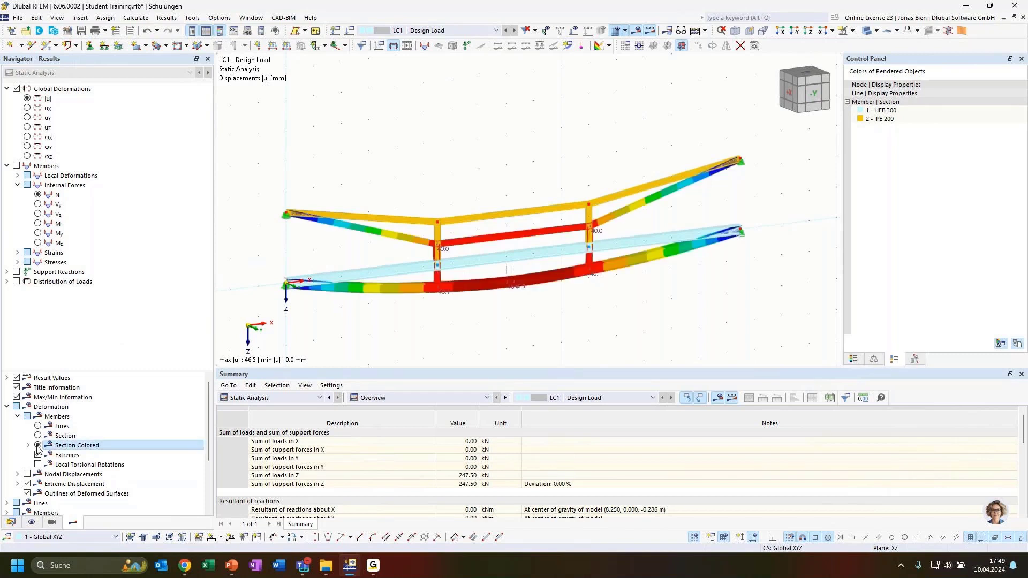
click(38, 454)
Examine the deformed shape of the beam and trusses, comparing the Section Colored display with the Lines display
ctrl+middle_drag(549, 314, 571, 314)
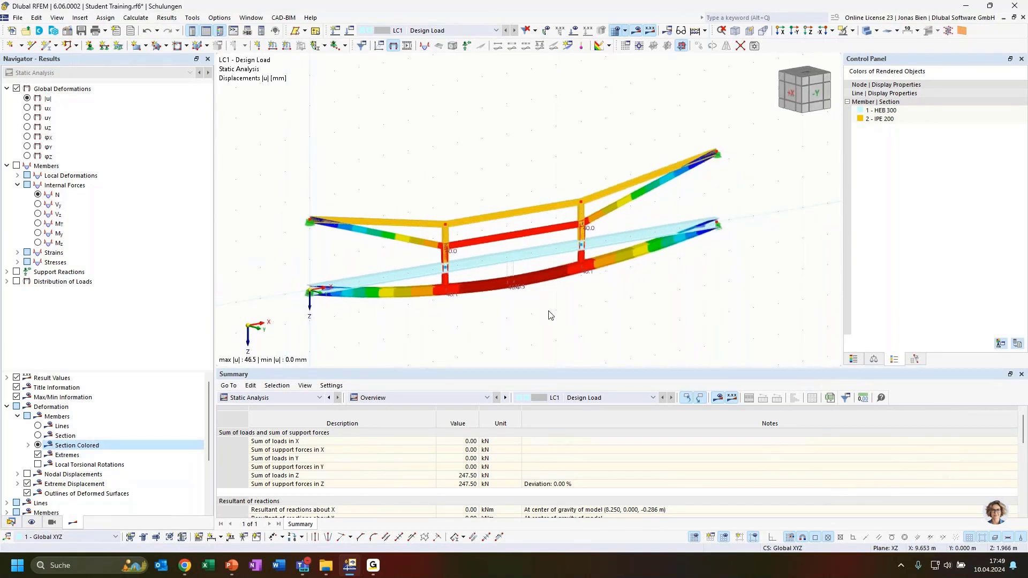
scroll(452, 298, up, 1)
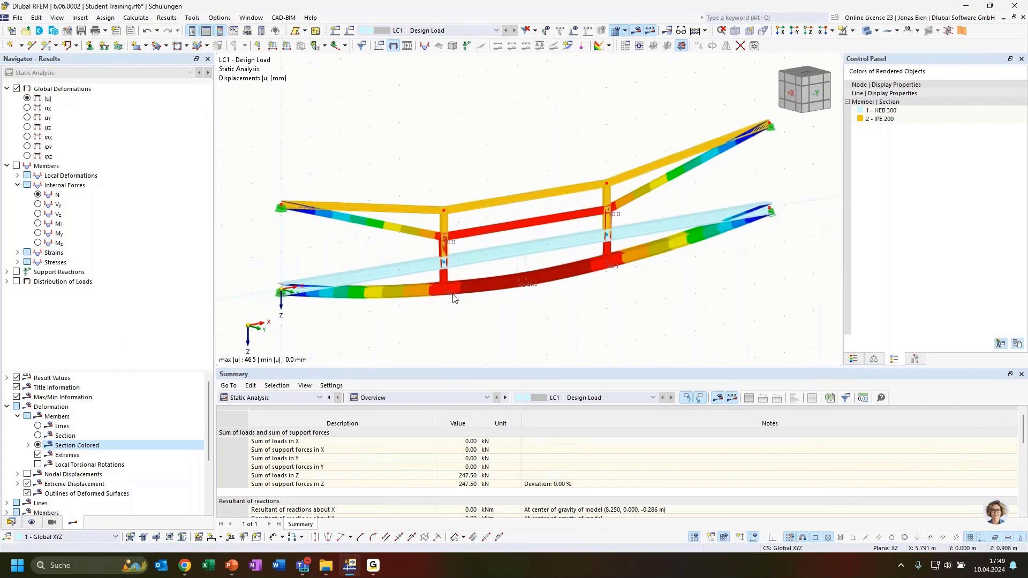
scroll(453, 297, up, 1)
scroll(512, 317, down, 1)
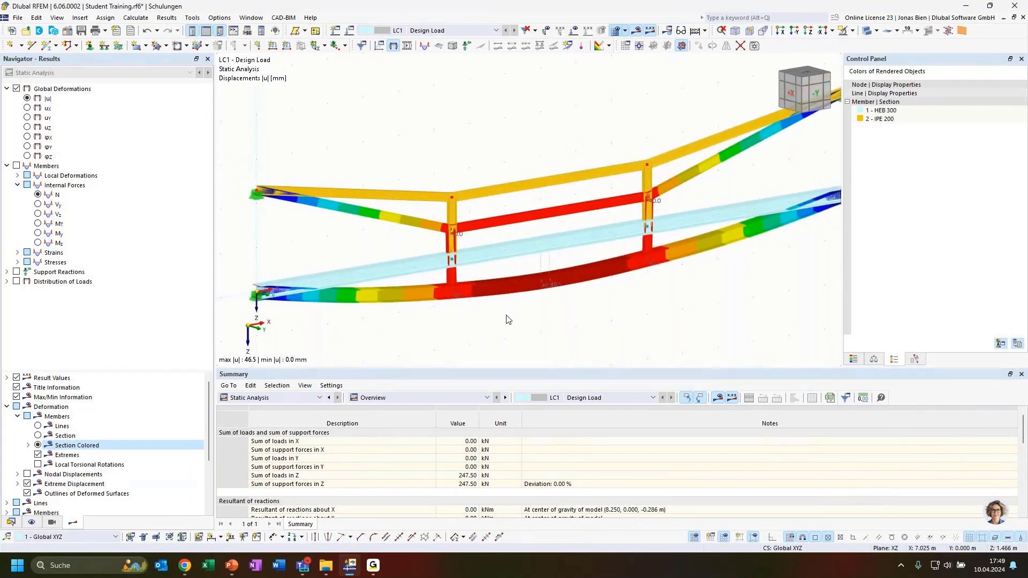
middle_drag(499, 319, 520, 321)
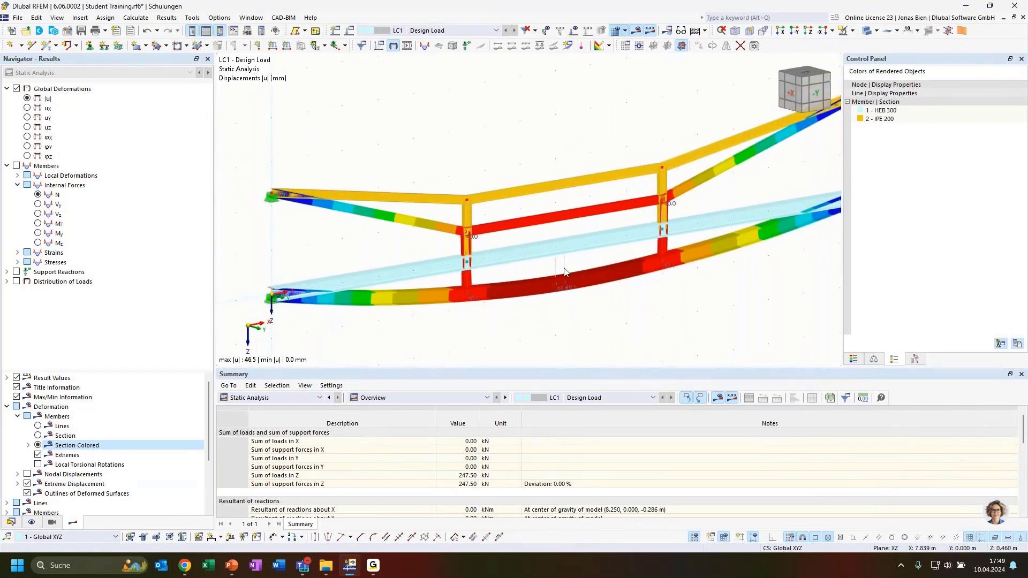
scroll(619, 177, down, 1)
scroll(586, 161, down, 1)
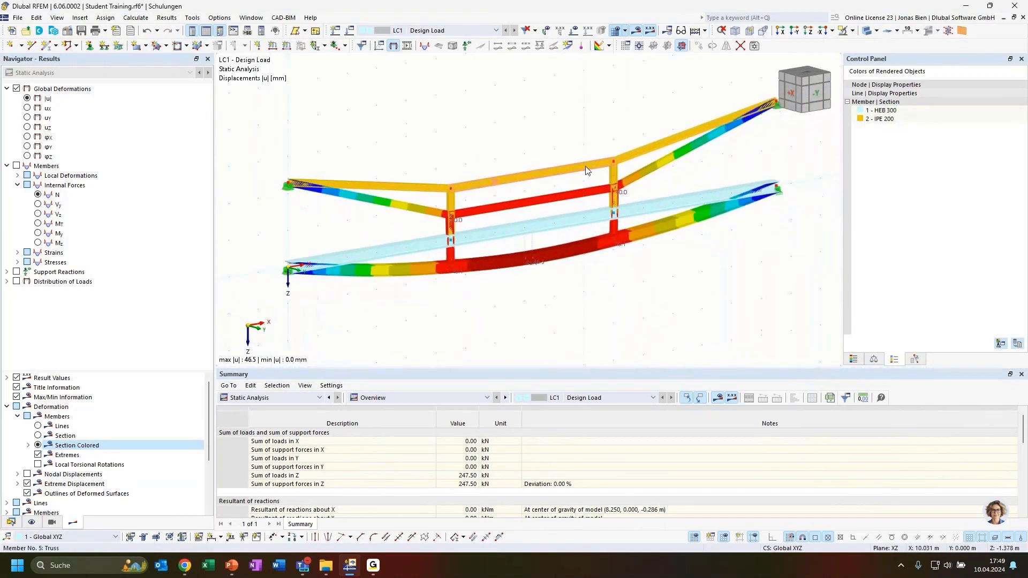
middle_drag(589, 153, 573, 159)
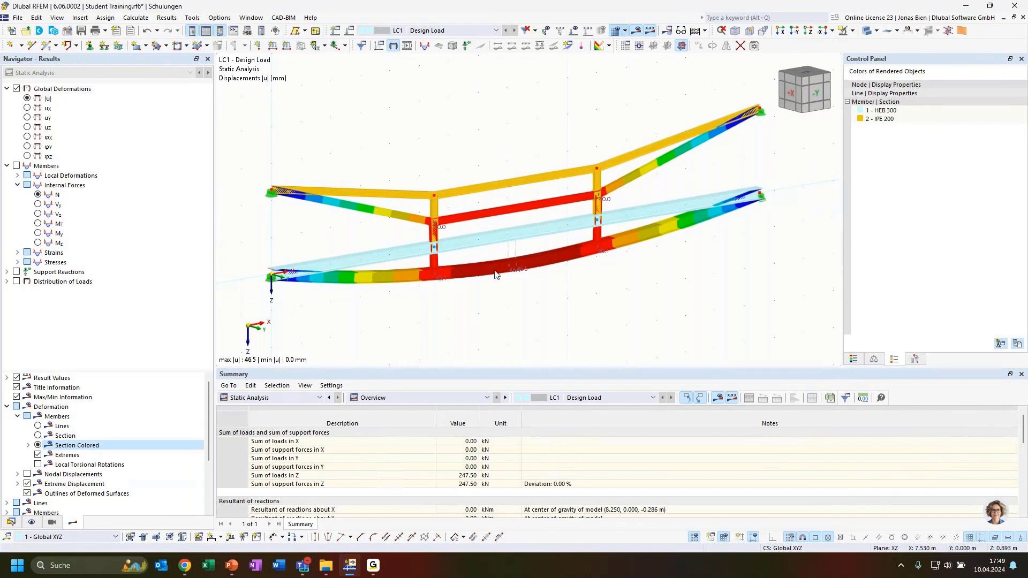
mouse_move(514, 324)
ctrl+middle_down()
mouse_move(536, 324)
mouse_move(484, 296)
mouse_move(587, 285)
ctrl+middle_up()
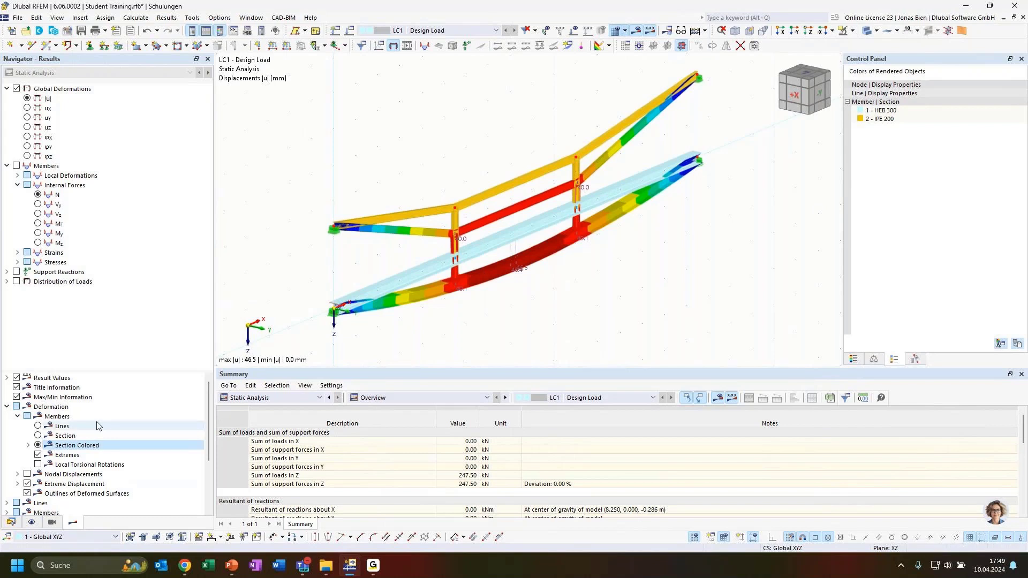
click(38, 426)
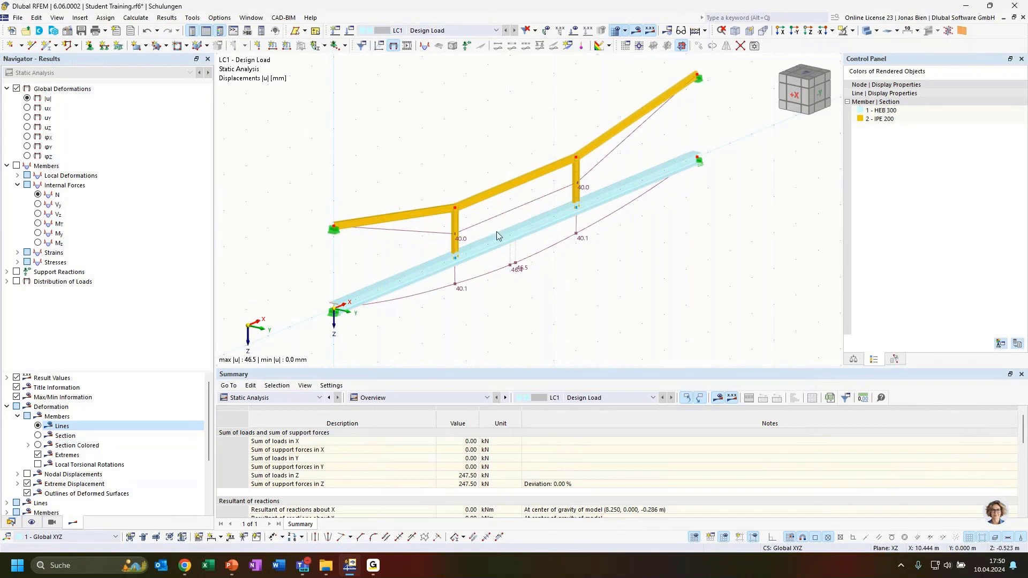
click(37, 445)
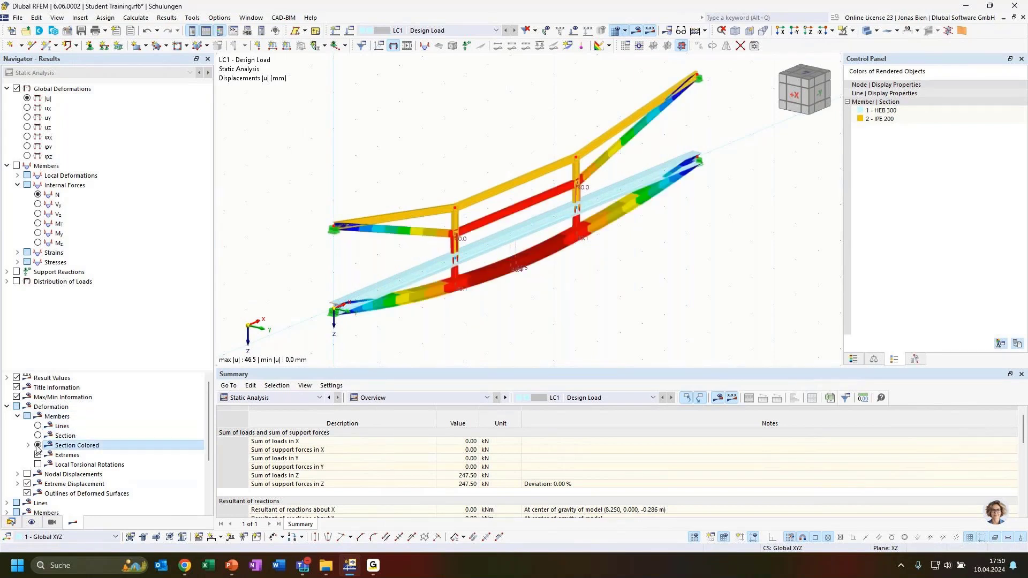
Show the axial force N diagrams of the members and display the model as wireframe
ctrl+middle_drag(591, 302, 528, 262)
scroll(662, 314, down, 3)
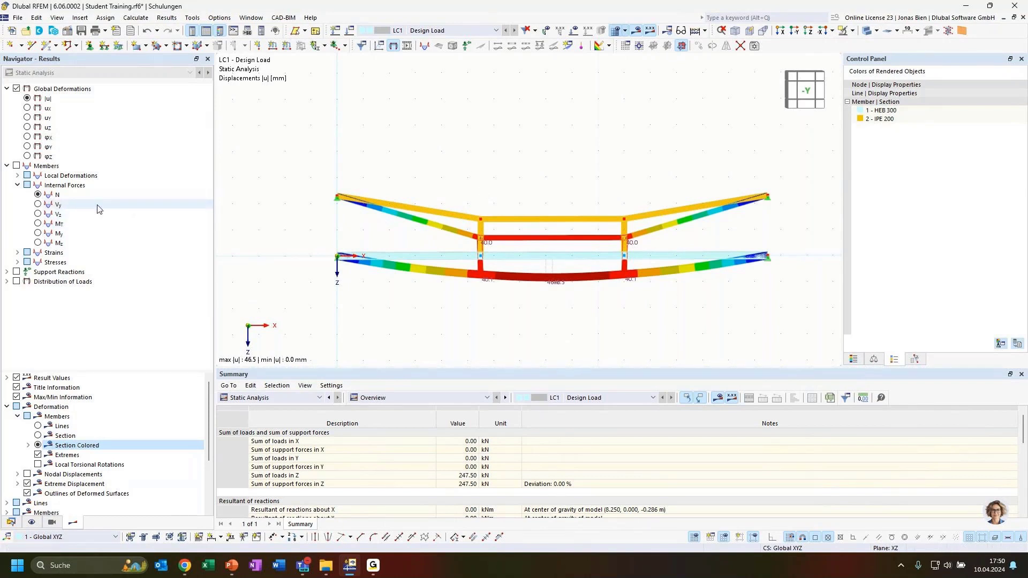
click(39, 196)
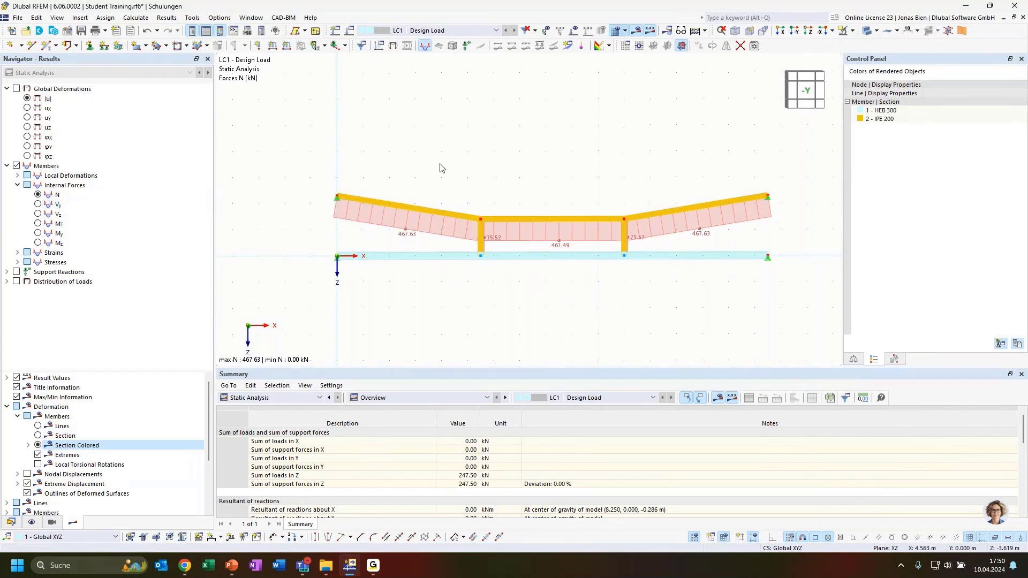
click(868, 31)
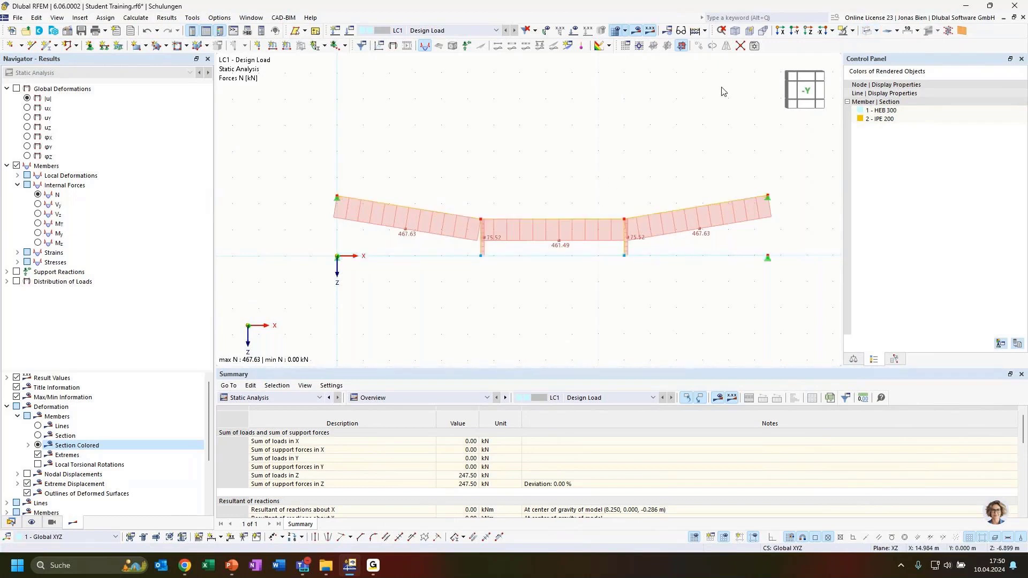
Examine the axial force N diagrams of the beam and truss members from several oblique viewing angles
ctrl+middle_drag(507, 289, 573, 289)
ctrl+middle_drag(632, 270, 658, 276)
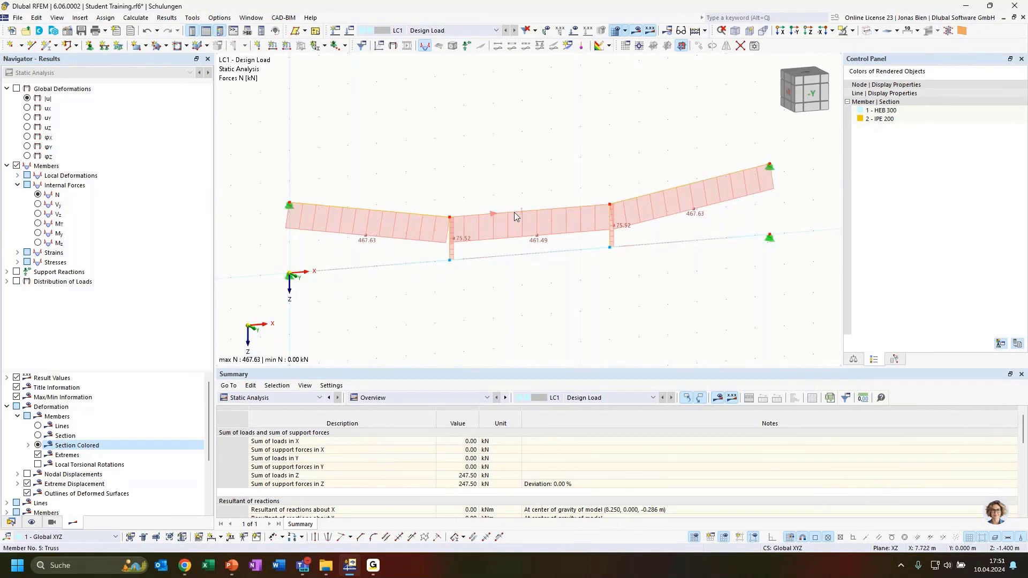
ctrl+middle_drag(532, 298, 453, 242)
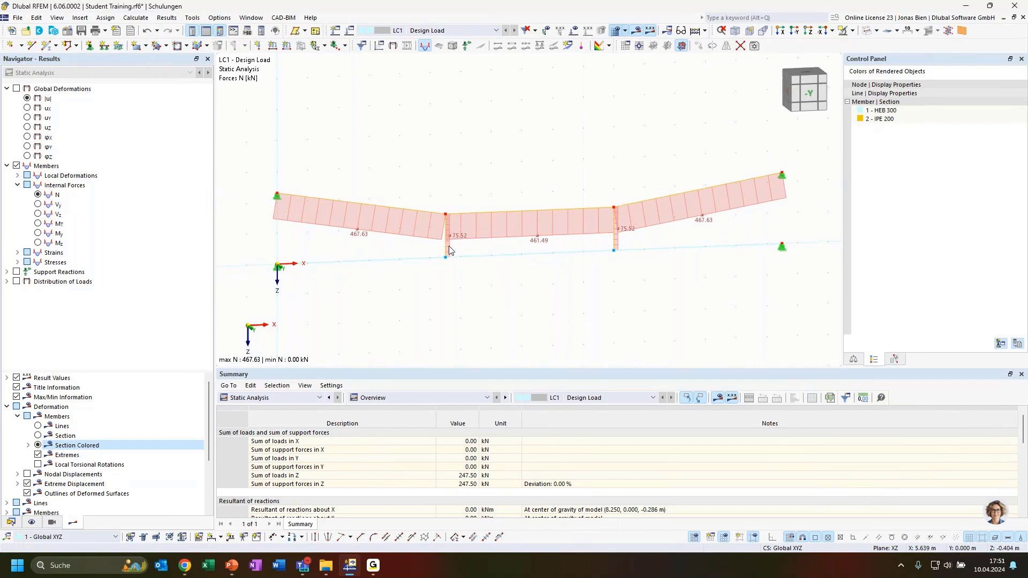
ctrl+middle_drag(527, 290, 452, 254)
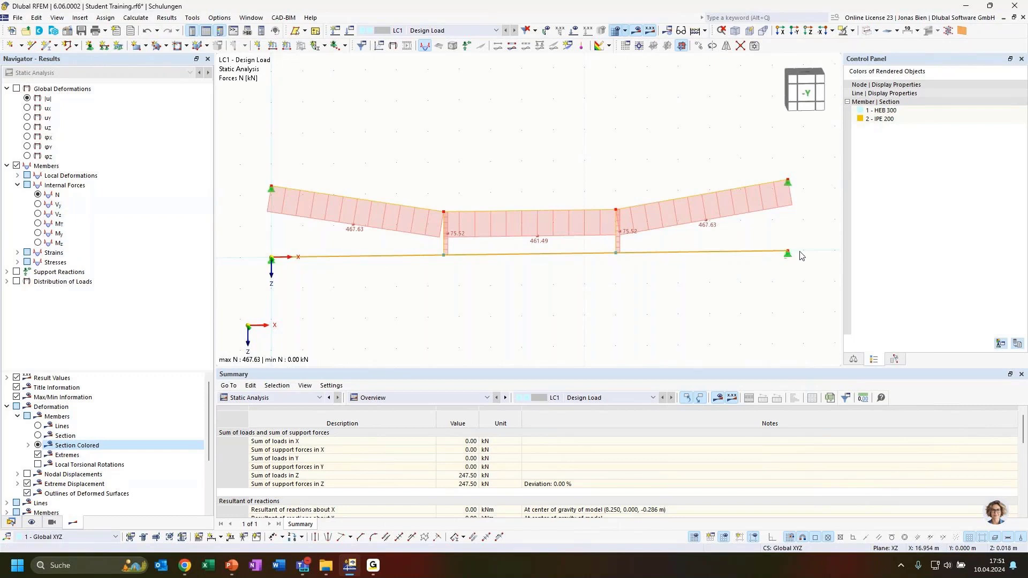
ctrl+middle_drag(691, 301, 756, 285)
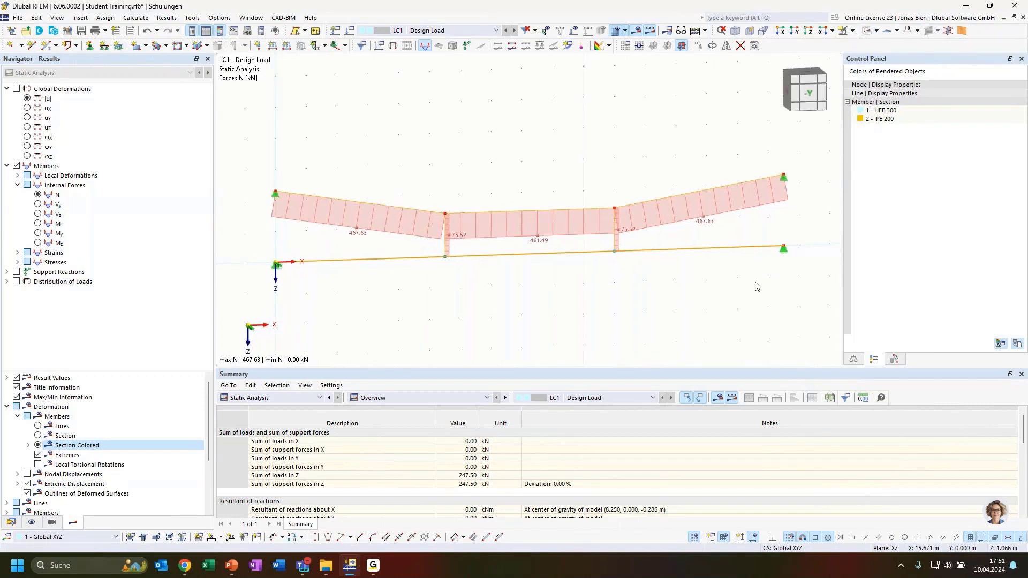
Compare the shear force Vz diagram with the bending moment My diagram, finishing on Vz
click(37, 213)
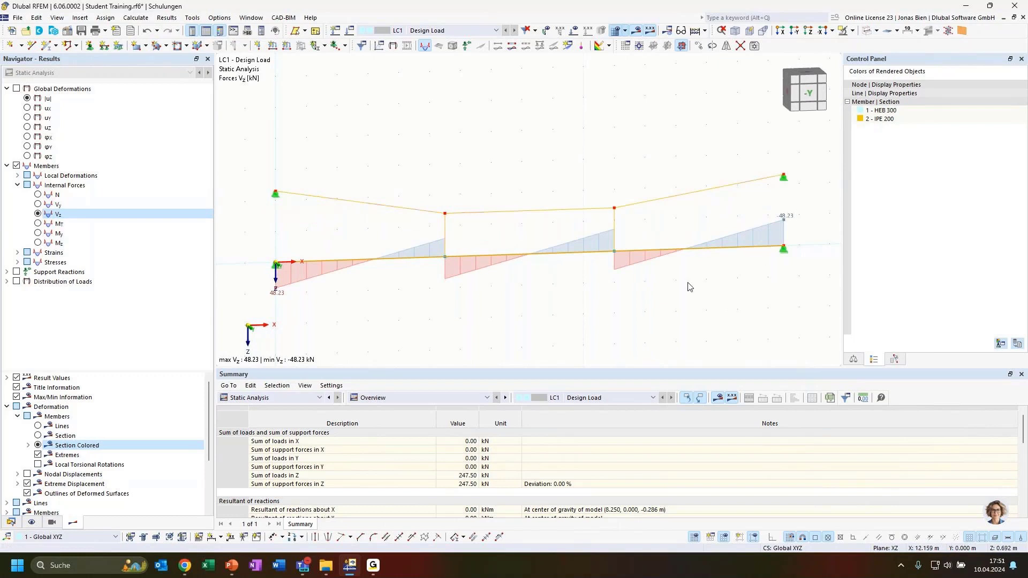
click(37, 234)
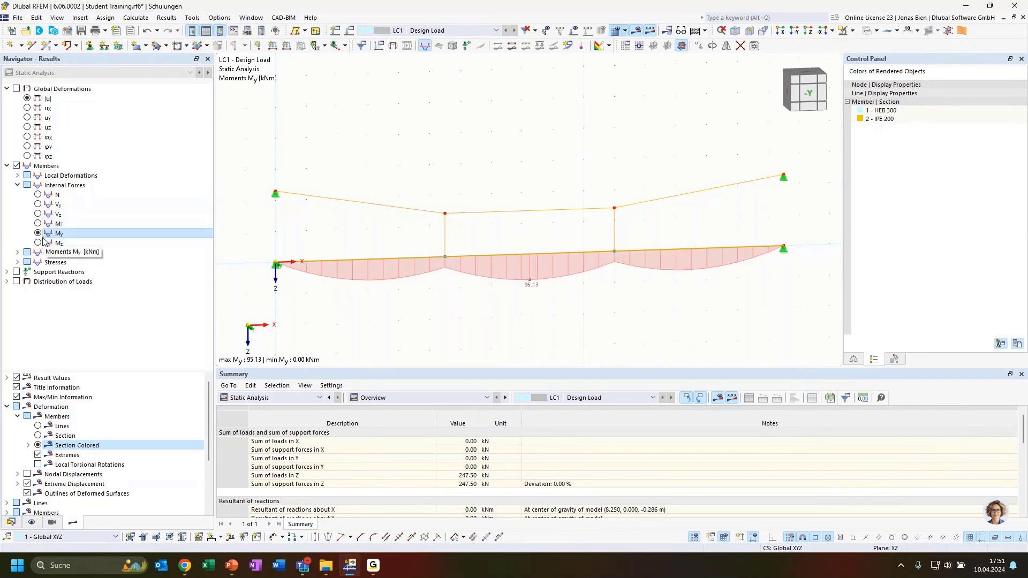
click(37, 214)
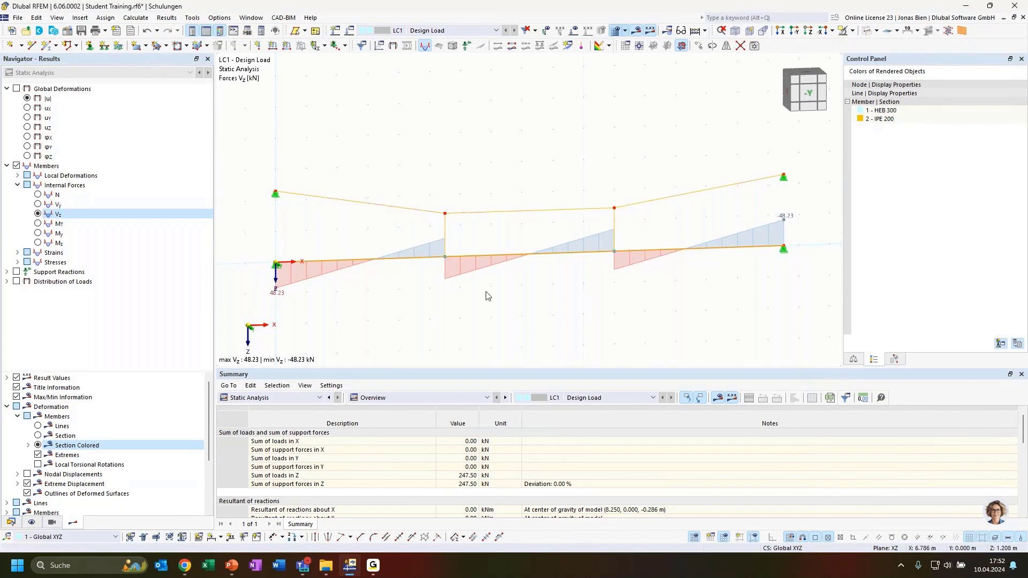
Display all values on the member result diagrams and return the model to the -Y view
scroll(86, 444, down, 3)
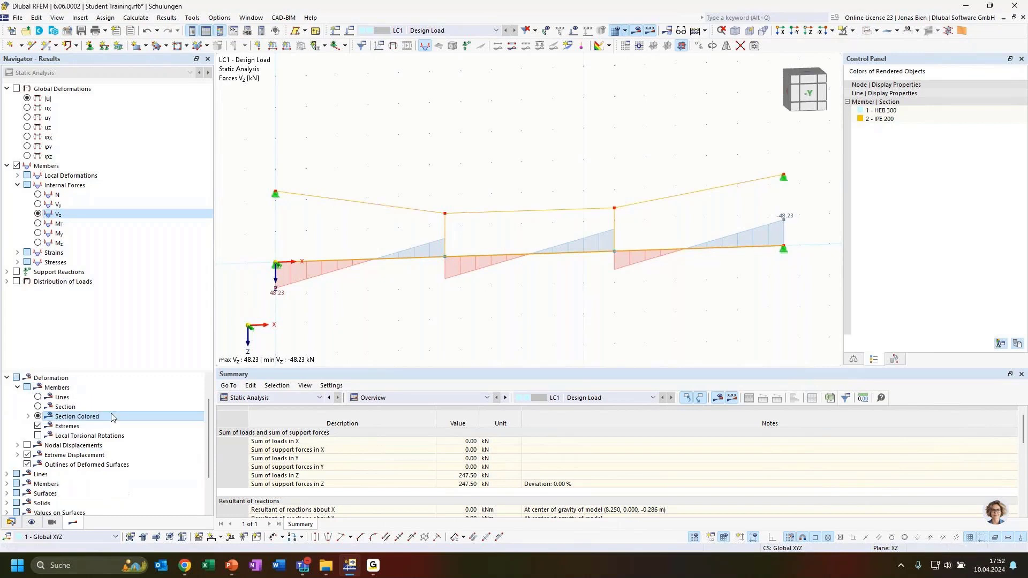
scroll(48, 423, up, 3)
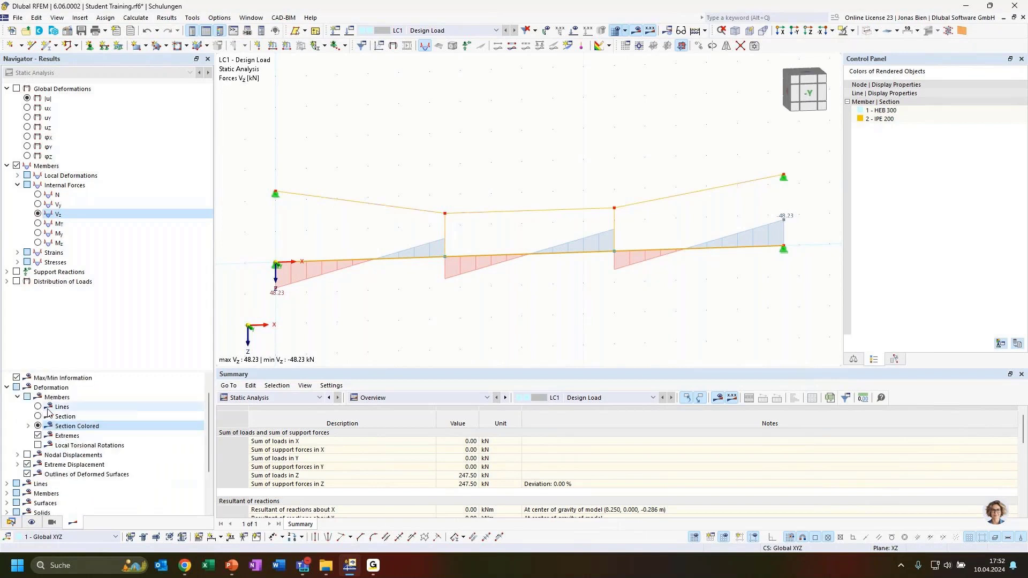
scroll(45, 412, down, 1)
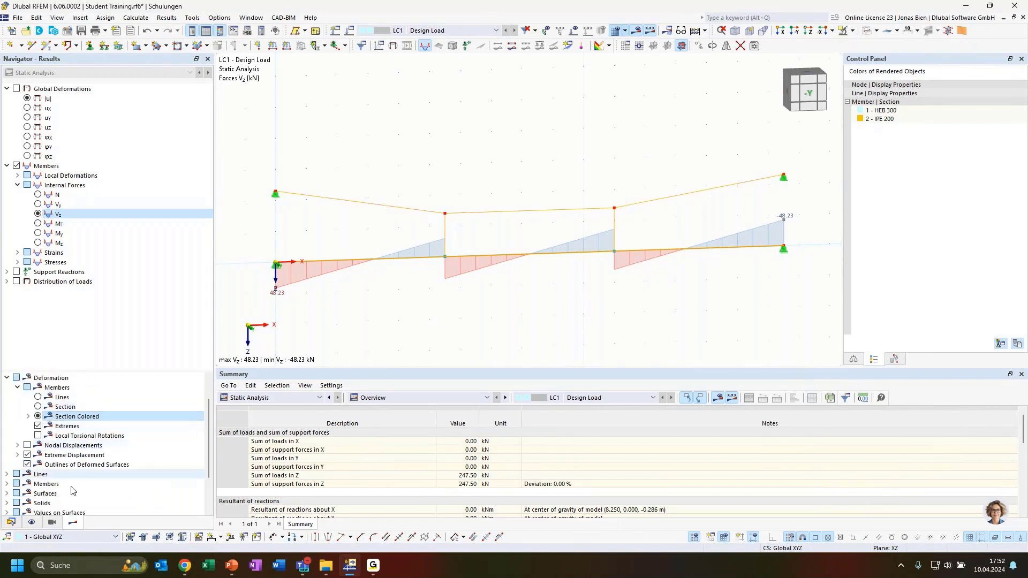
click(6, 484)
scroll(39, 463, down, 4)
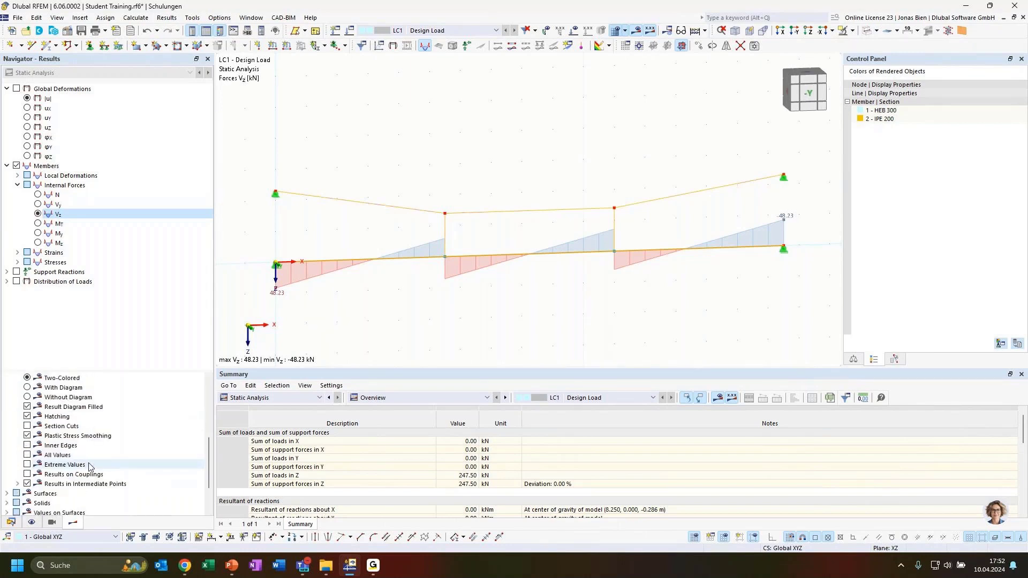
click(27, 456)
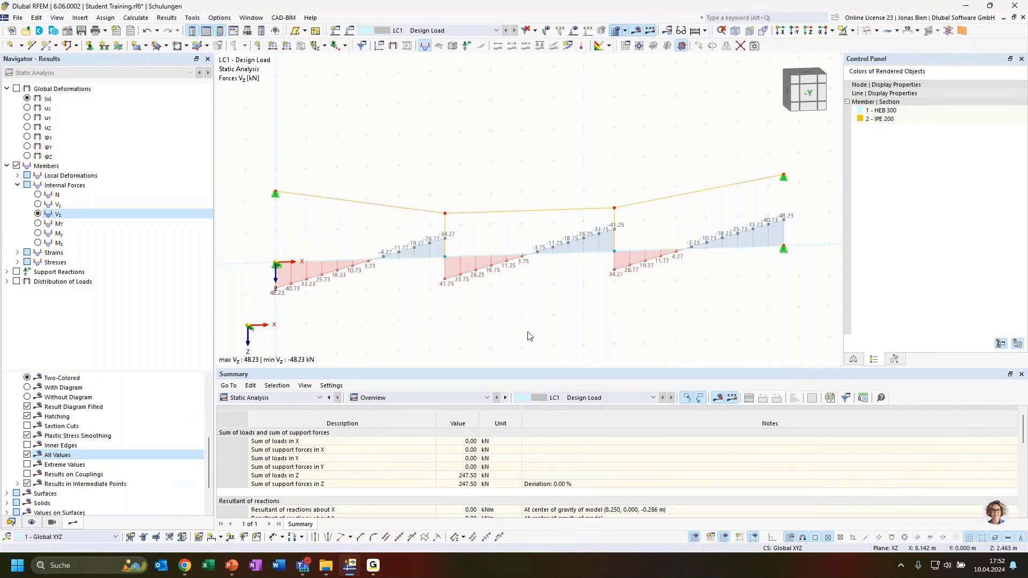
ctrl+middle_drag(481, 322, 498, 339)
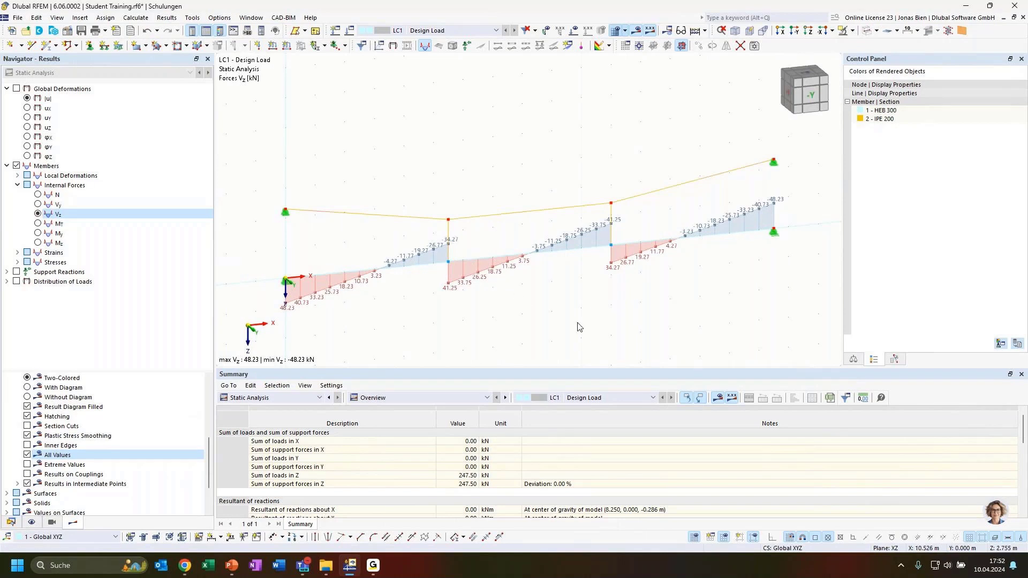
ctrl+middle_drag(612, 306, 592, 307)
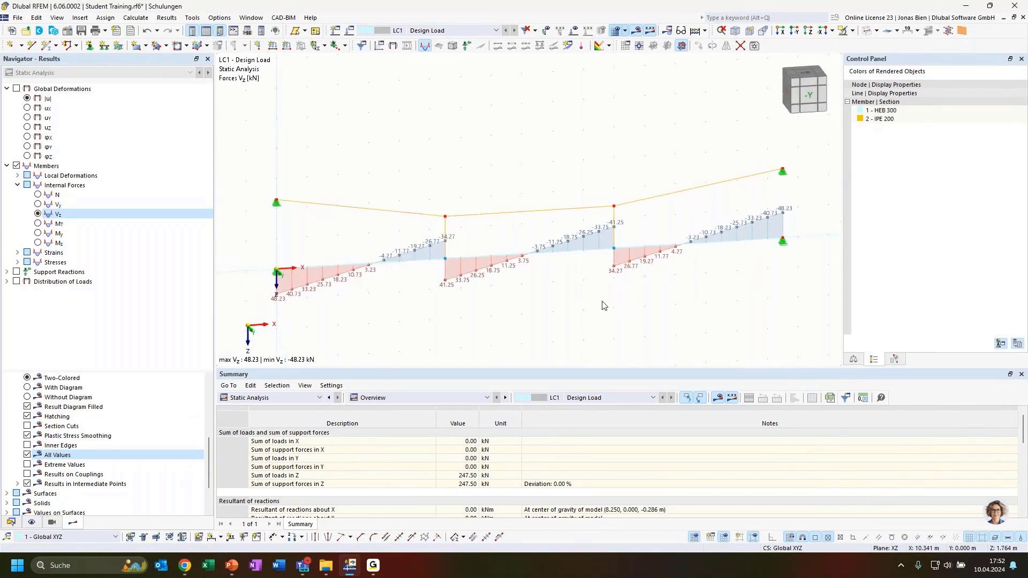
click(807, 105)
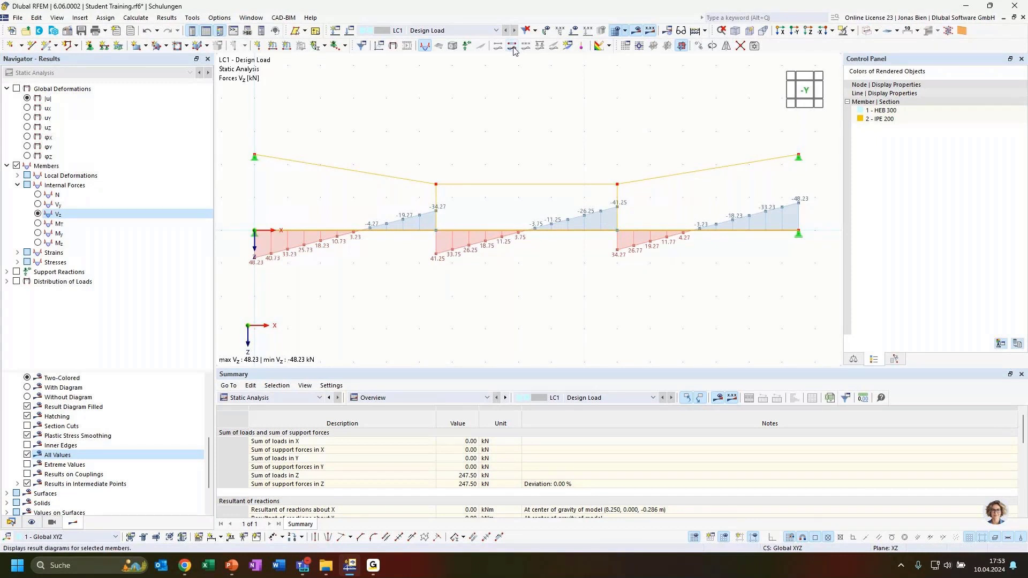
Open the result diagrams of the horizontal beam member and read the deformation and Vz values along its length
right_click(517, 232)
mouse_move(551, 266)
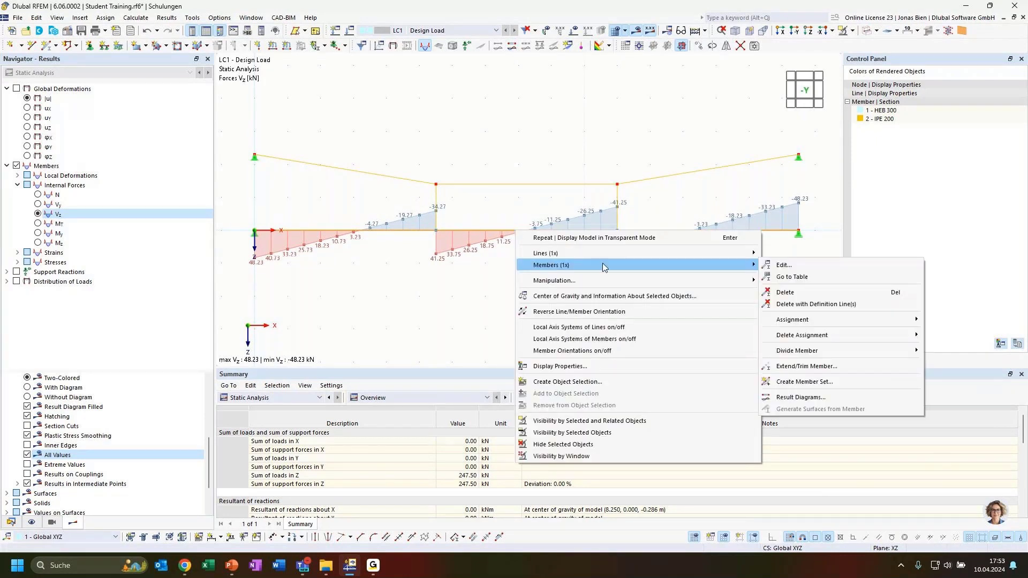
click(793, 399)
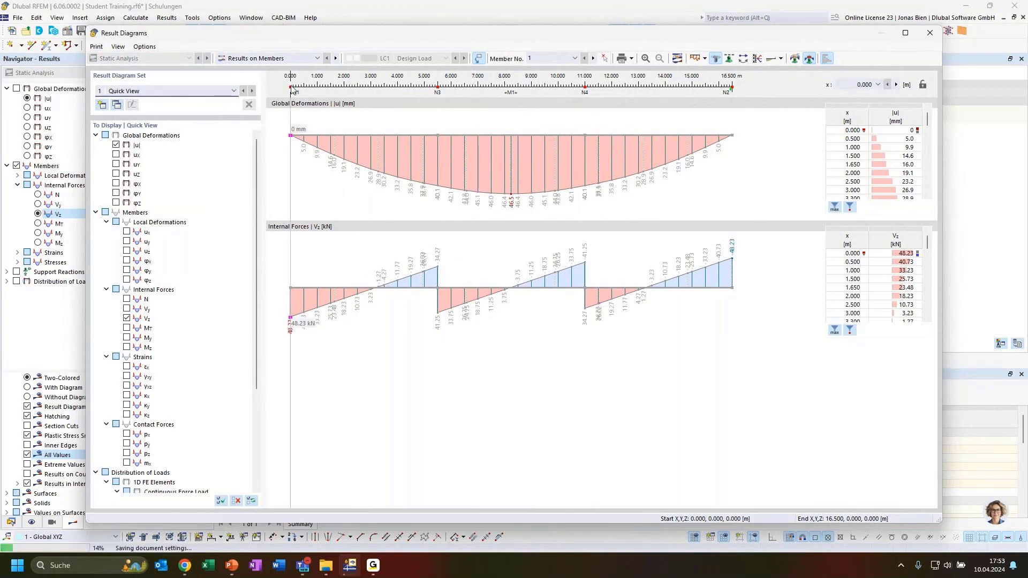
mouse_move(289, 80)
mouse_down()
mouse_move(741, 74)
mouse_move(691, 102)
mouse_move(419, 125)
mouse_move(680, 128)
mouse_move(526, 198)
mouse_move(391, 177)
mouse_move(495, 196)
mouse_move(391, 281)
mouse_move(425, 277)
mouse_move(346, 303)
mouse_move(347, 161)
mouse_move(509, 220)
mouse_move(658, 223)
mouse_move(456, 278)
mouse_move(213, 264)
mouse_up()
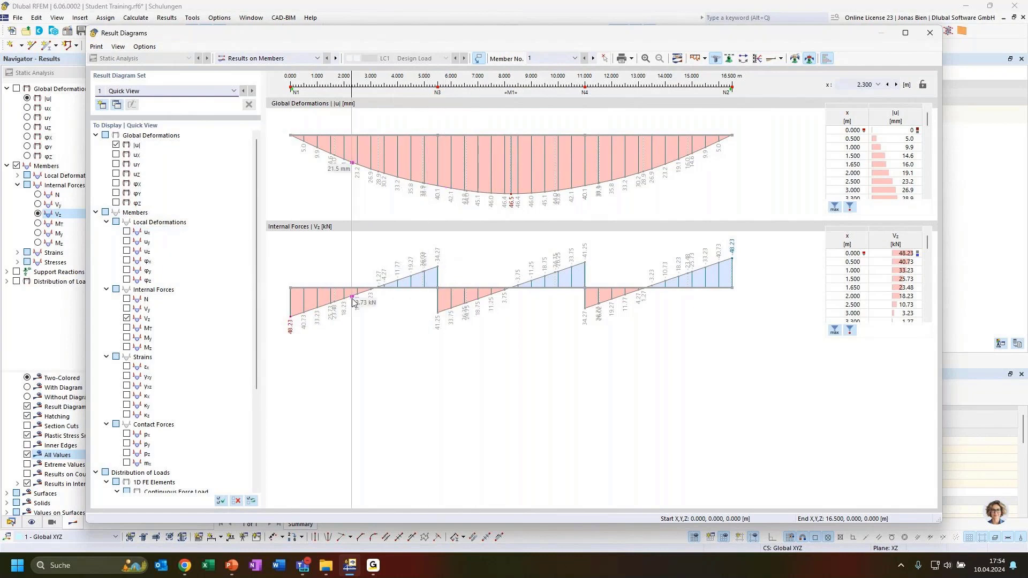
Add the internal force My to the beam's result diagrams and check the N diagram temporarily before removing it
click(126, 338)
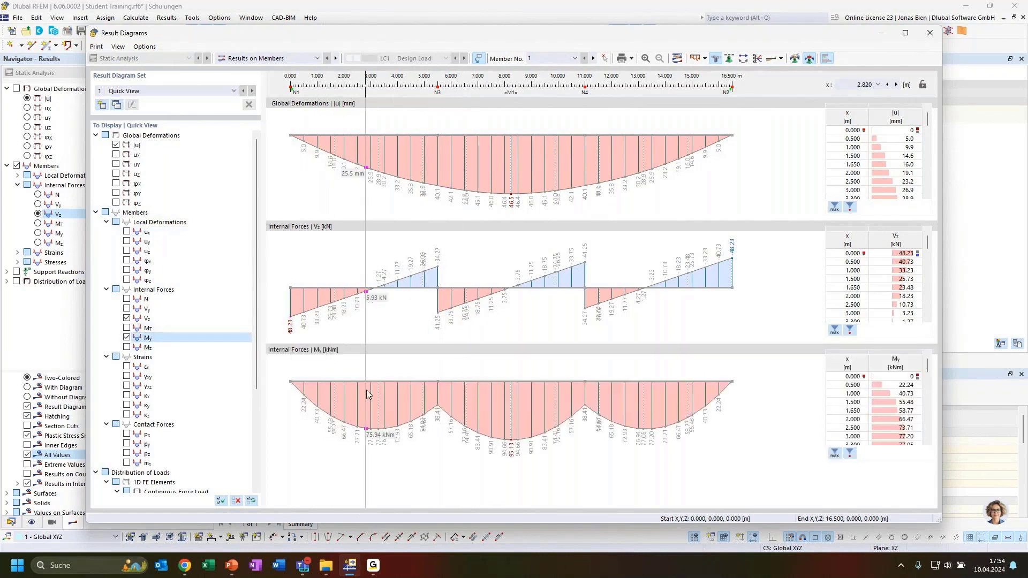
click(127, 299)
scroll(428, 349, down, 3)
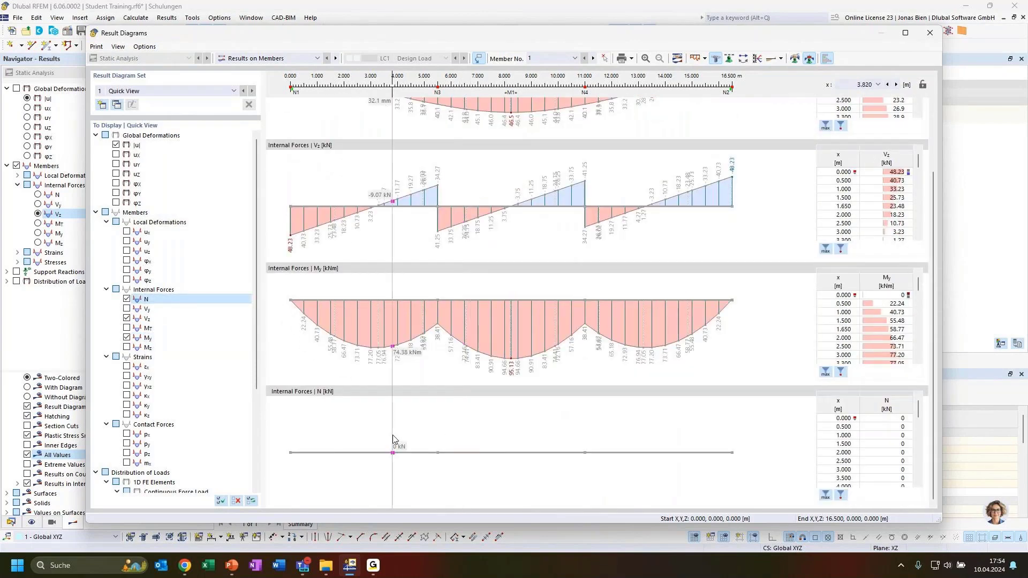
click(127, 298)
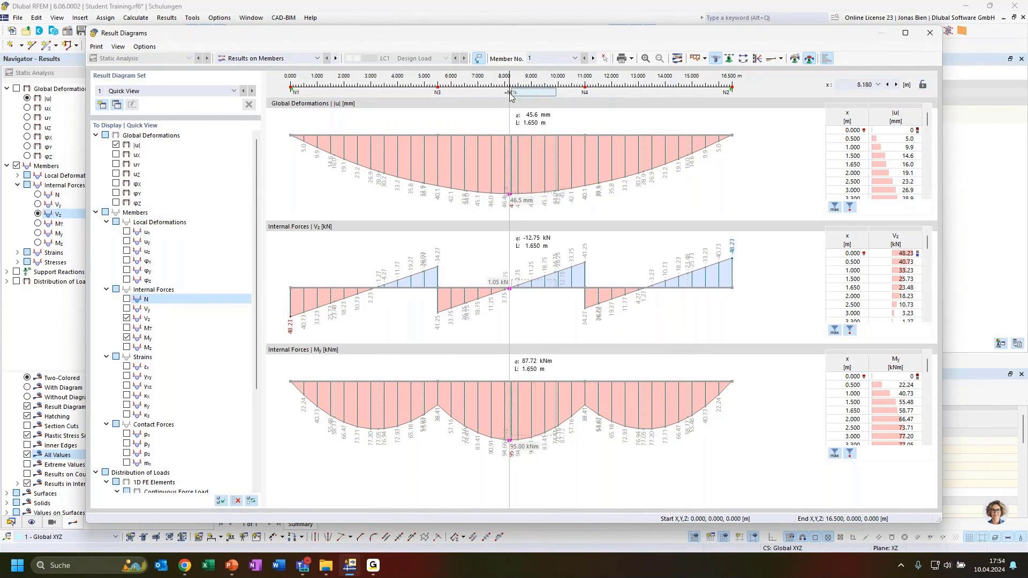
Examine the averaged deformation, Vz and My values over a 3.520 m range shifted along the beam, and close the result diagrams
drag(511, 92, 470, 92)
drag(556, 92, 472, 96)
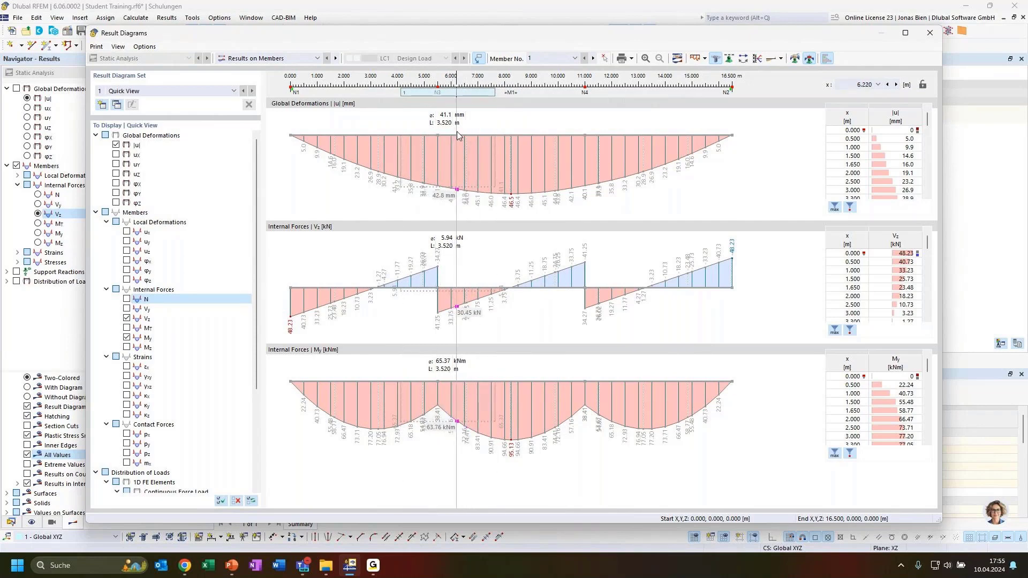
drag(460, 92, 373, 103)
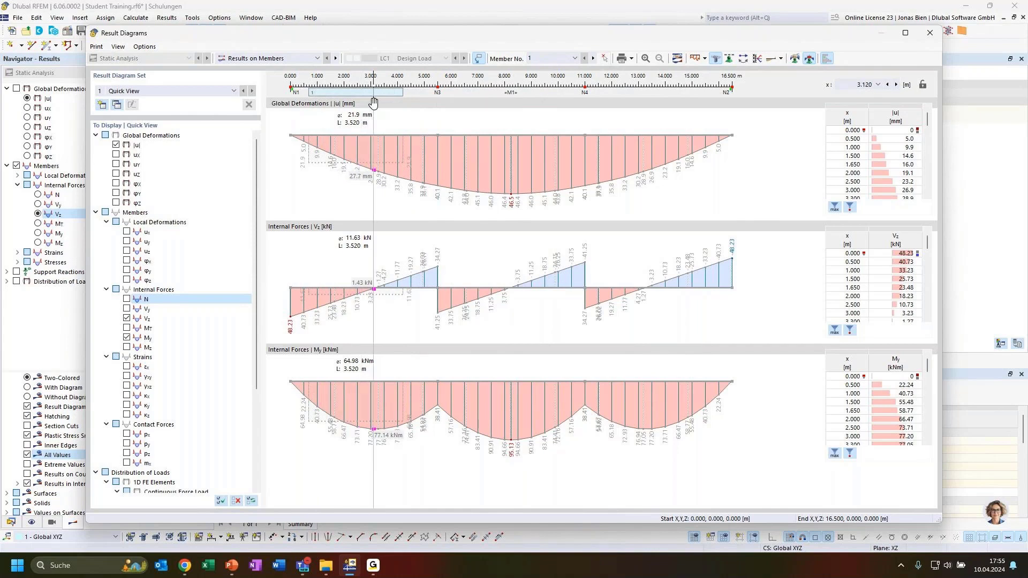
drag(374, 103, 731, 86)
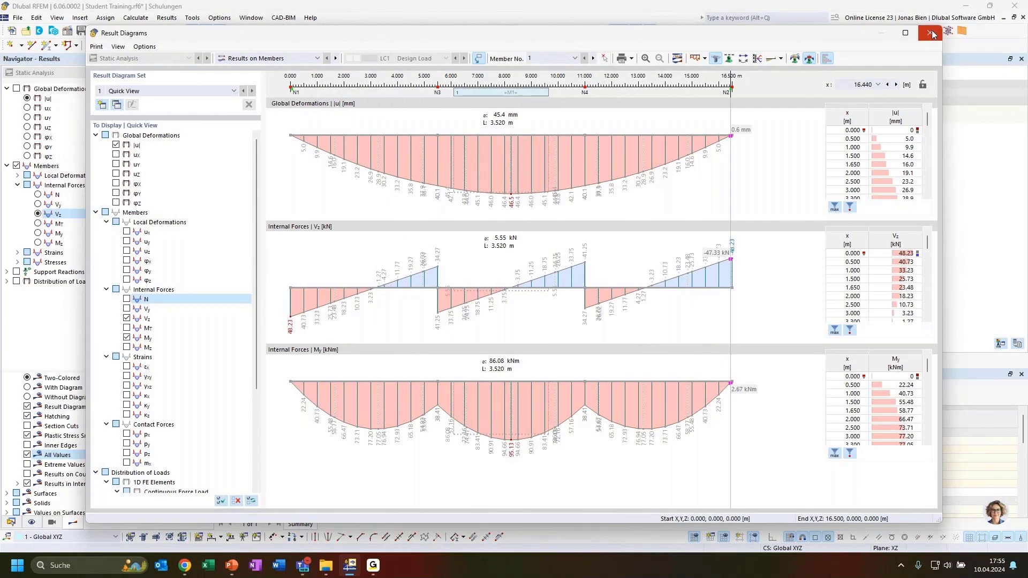
click(932, 35)
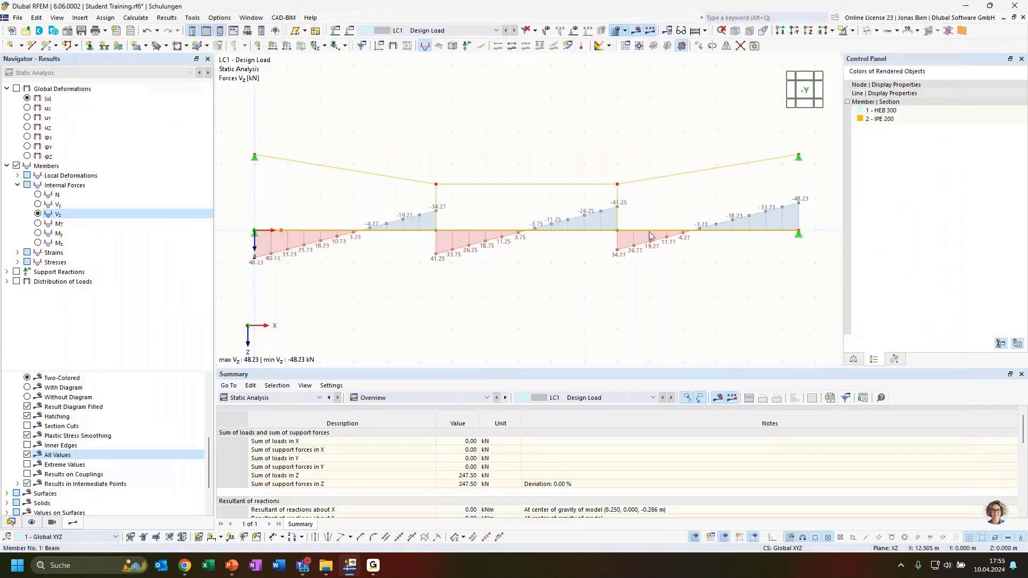
Show the axial forces N and examine the result diagrams of the three upper truss members 4-6
click(57, 195)
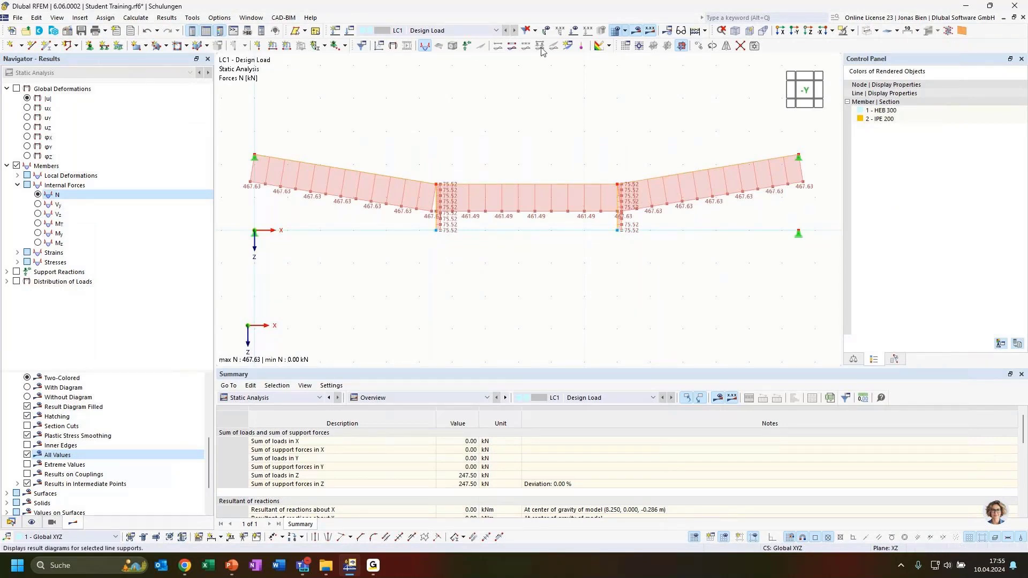
click(513, 46)
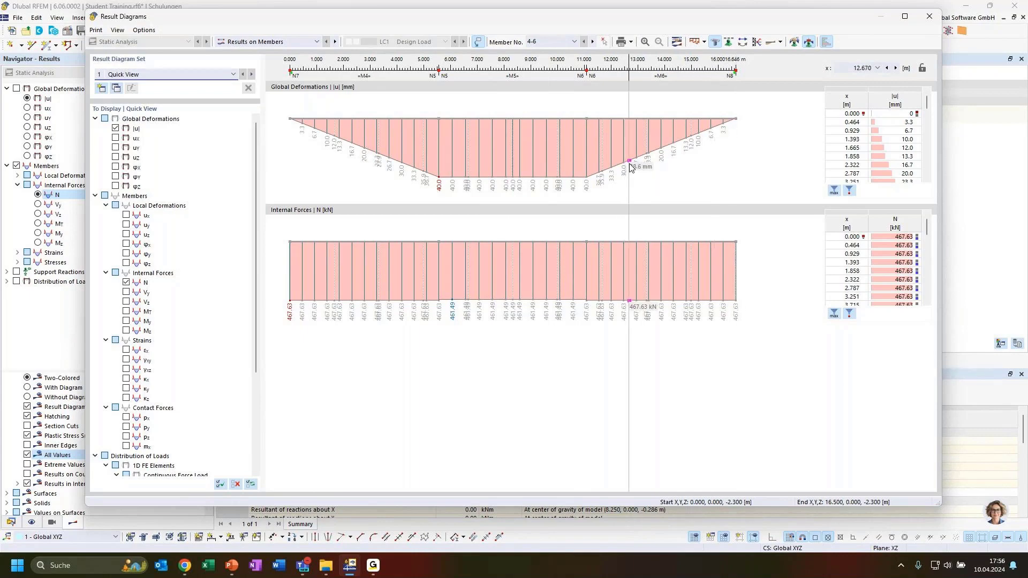
click(929, 16)
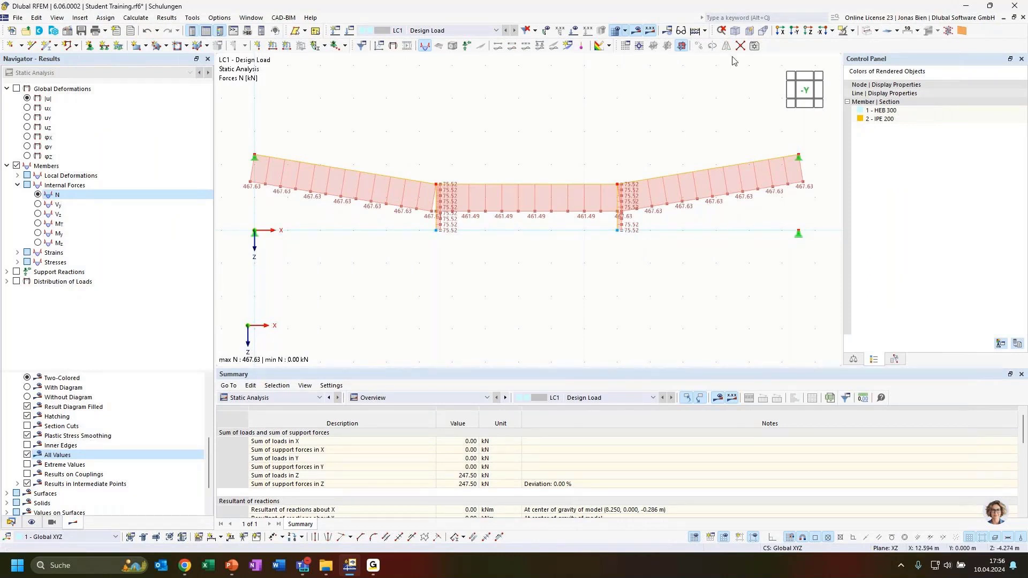
click(853, 31)
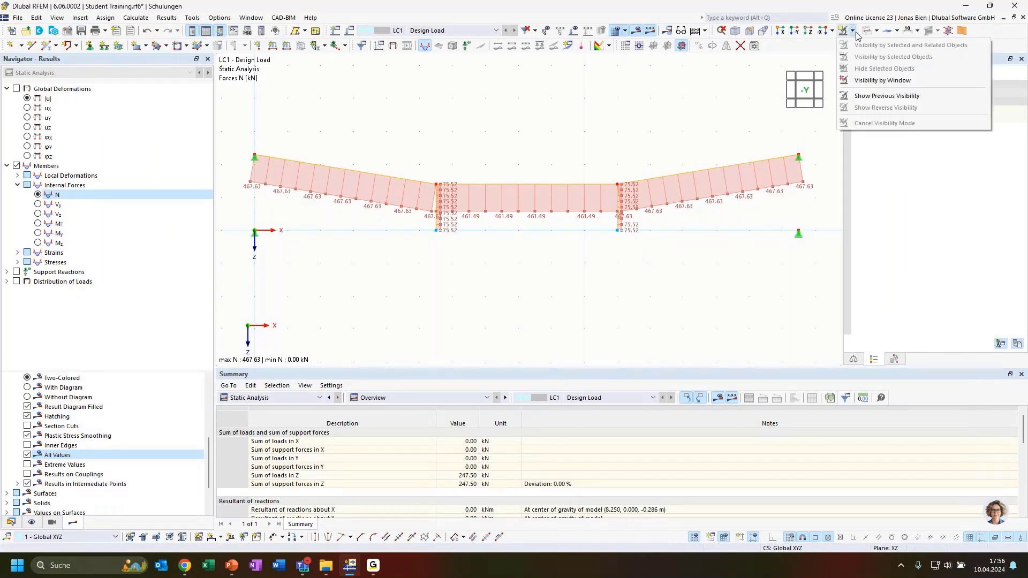
click(662, 106)
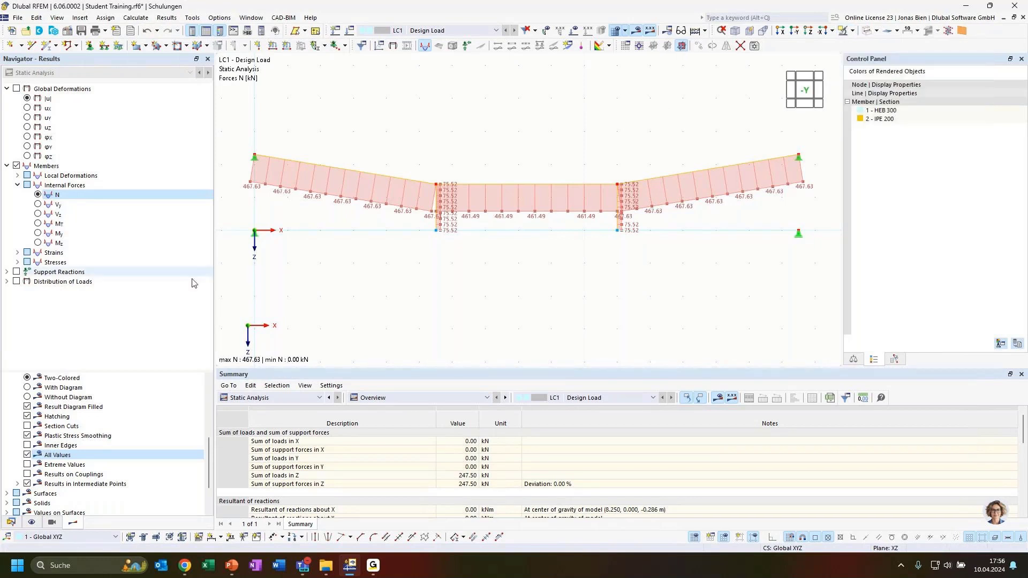
Show the bending moment My diagram and delete the entire beam and truss structure with its supports
scroll(442, 289, down, 1)
scroll(442, 290, down, 1)
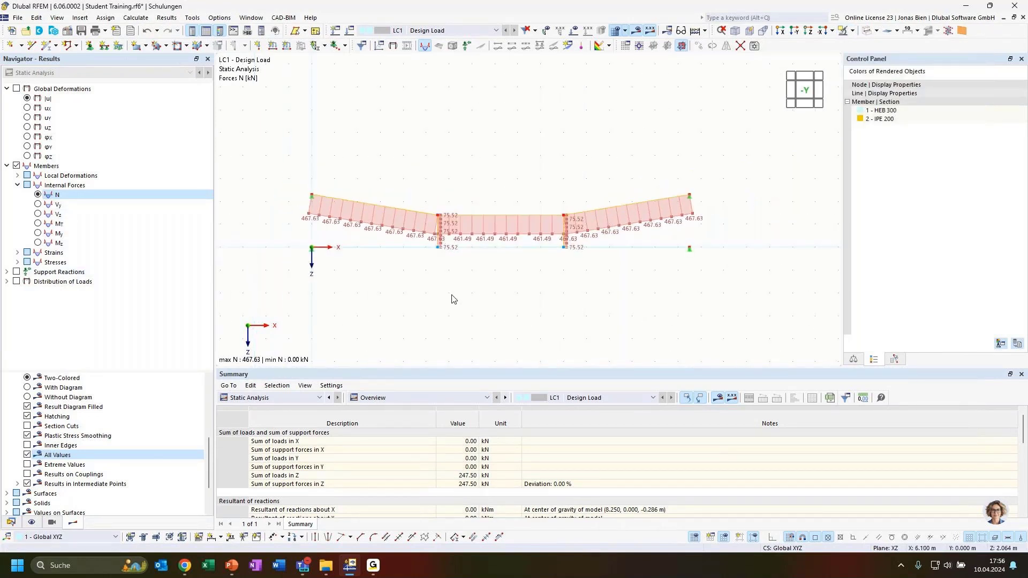
click(150, 233)
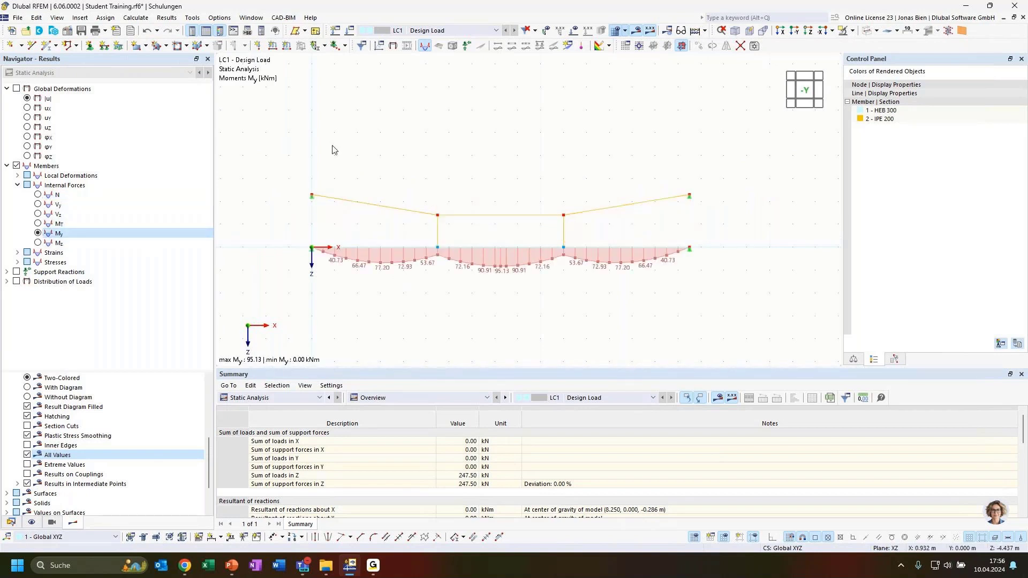
drag(276, 140, 769, 336)
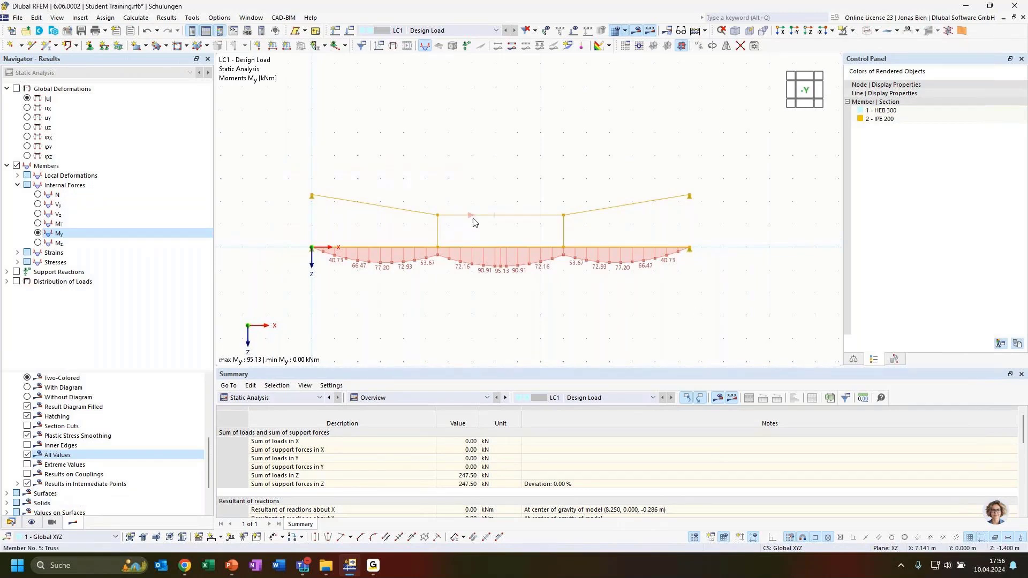
key(Delete)
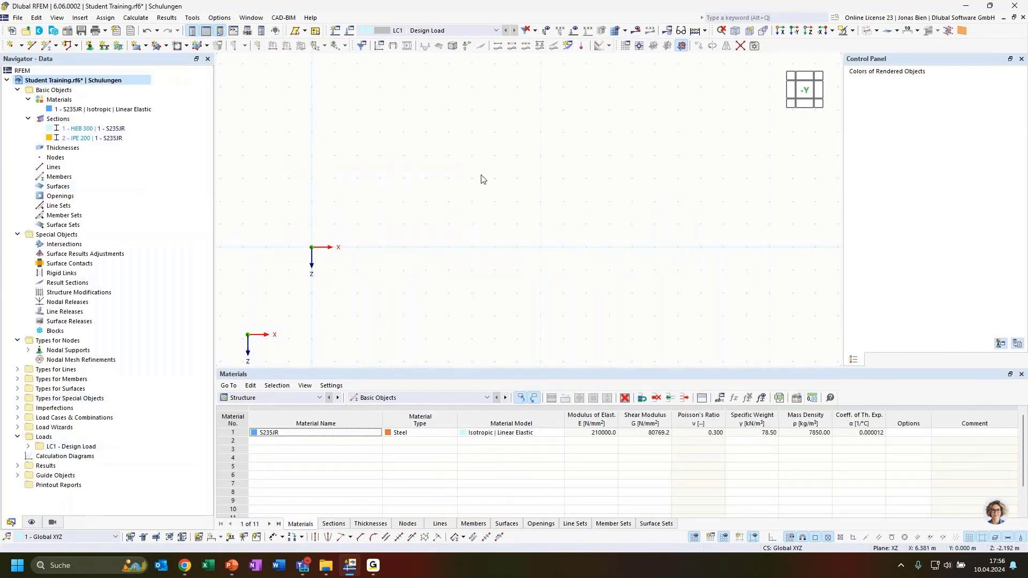
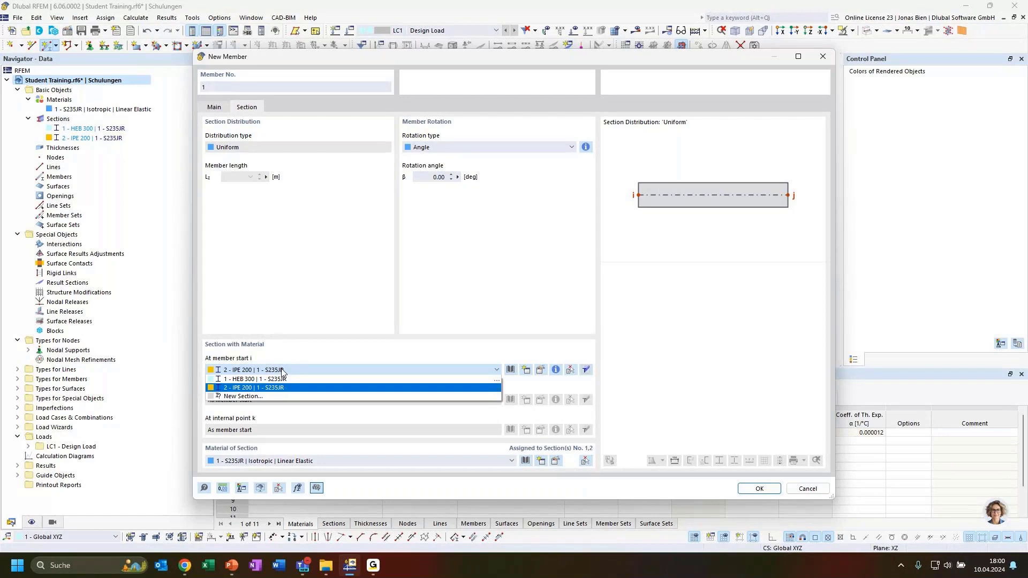
Start a new general single member and set its member type to Truss (only N)
click(823, 56)
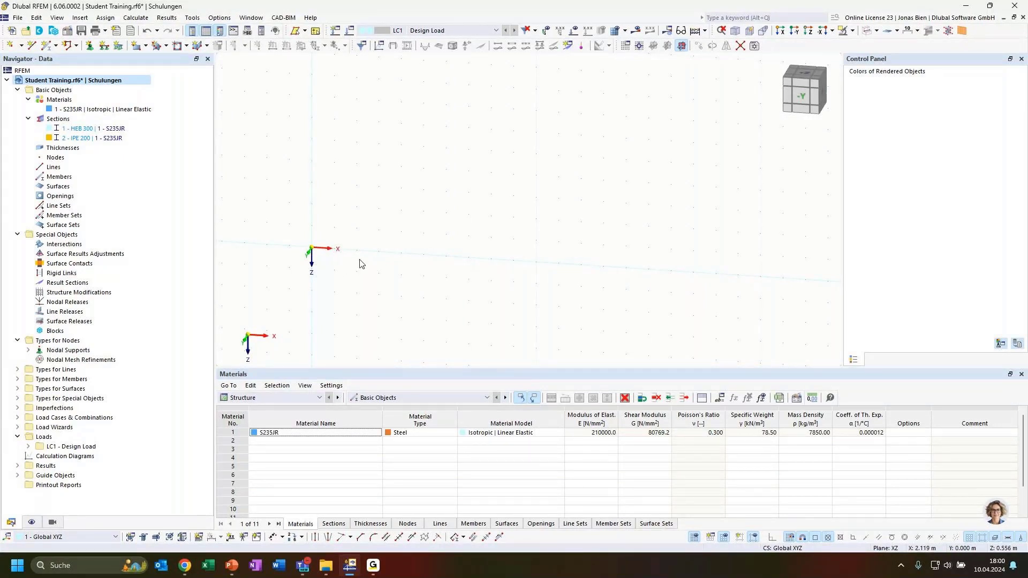
click(56, 46)
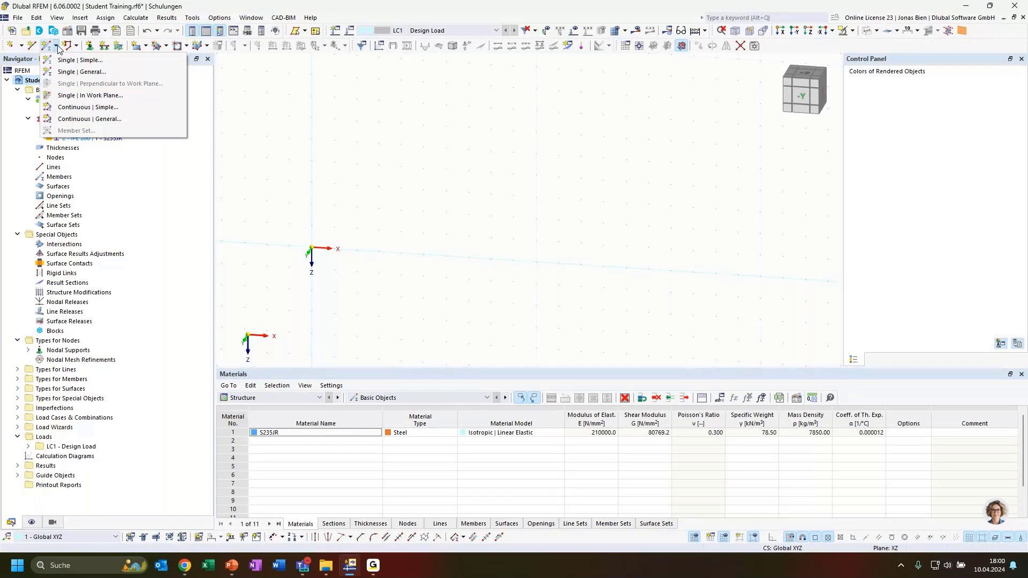
click(91, 77)
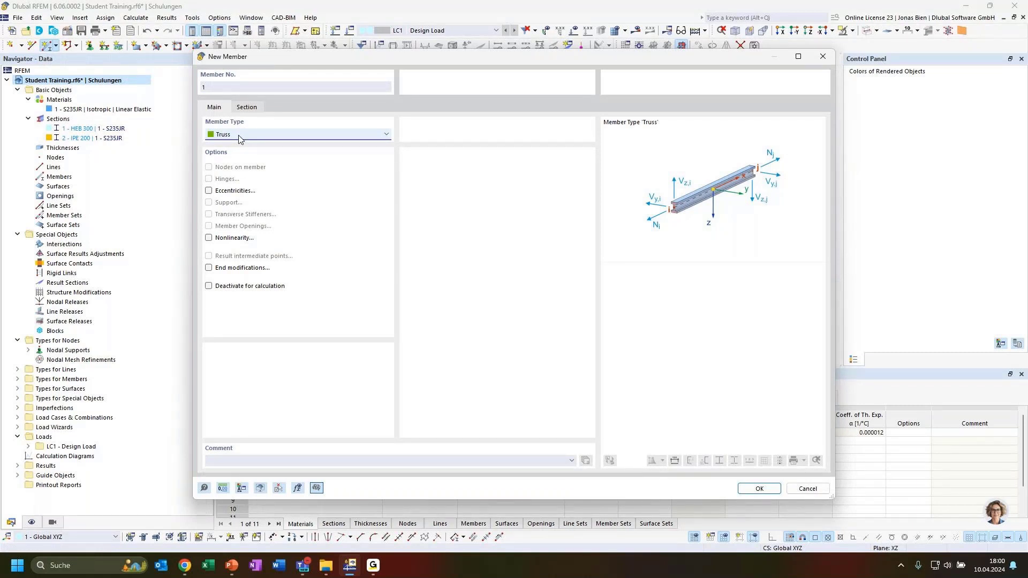
click(248, 107)
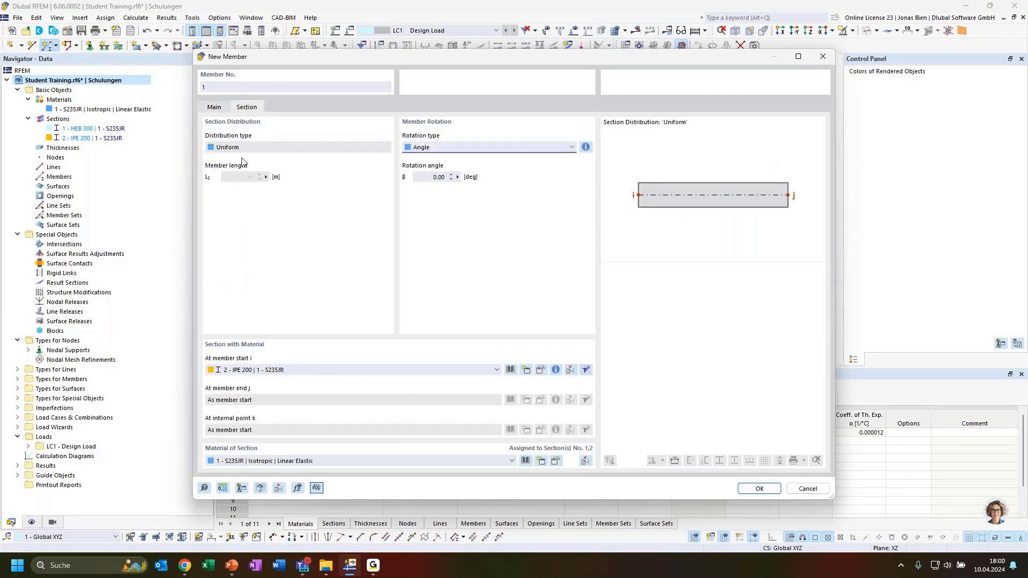
click(216, 108)
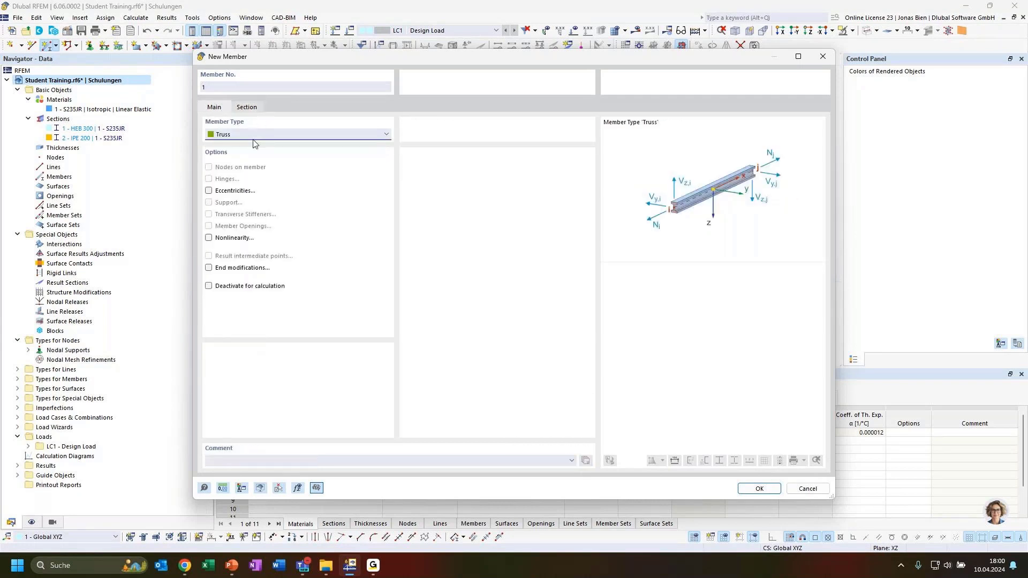
click(247, 110)
click(206, 104)
click(246, 136)
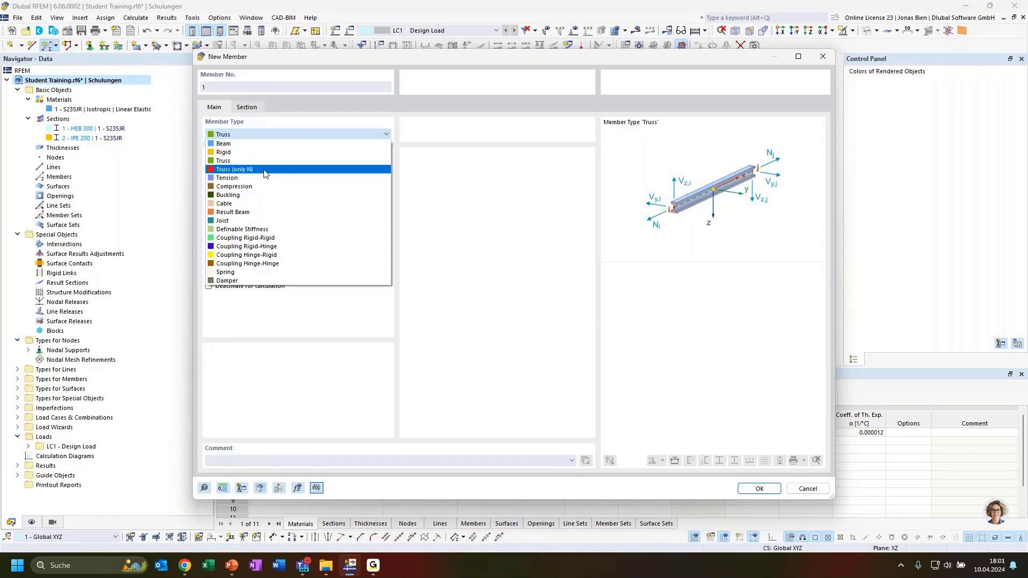
click(227, 171)
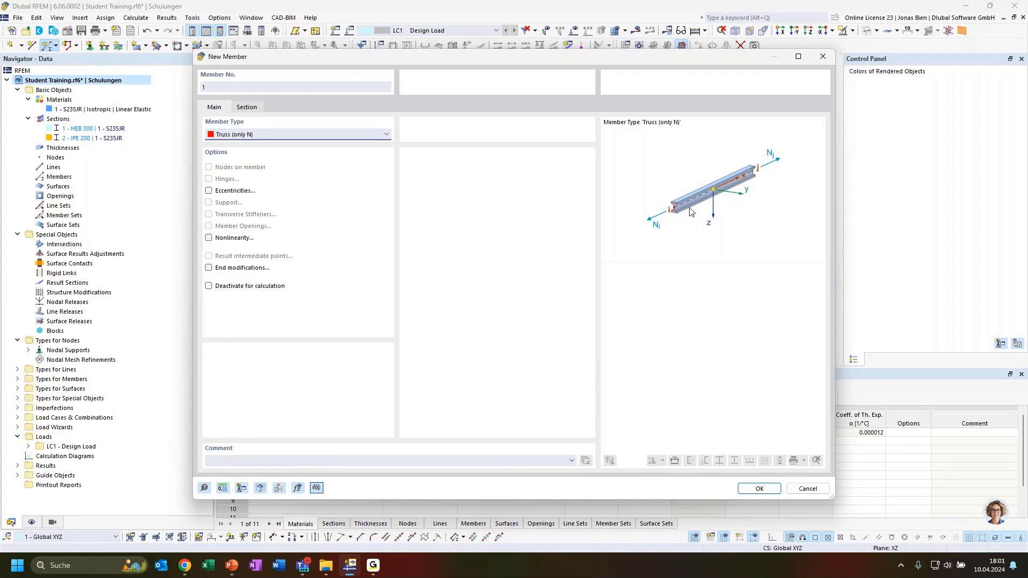
Assign the HEB 300 section in S235JR at the new member's start and accept the member definition
click(254, 109)
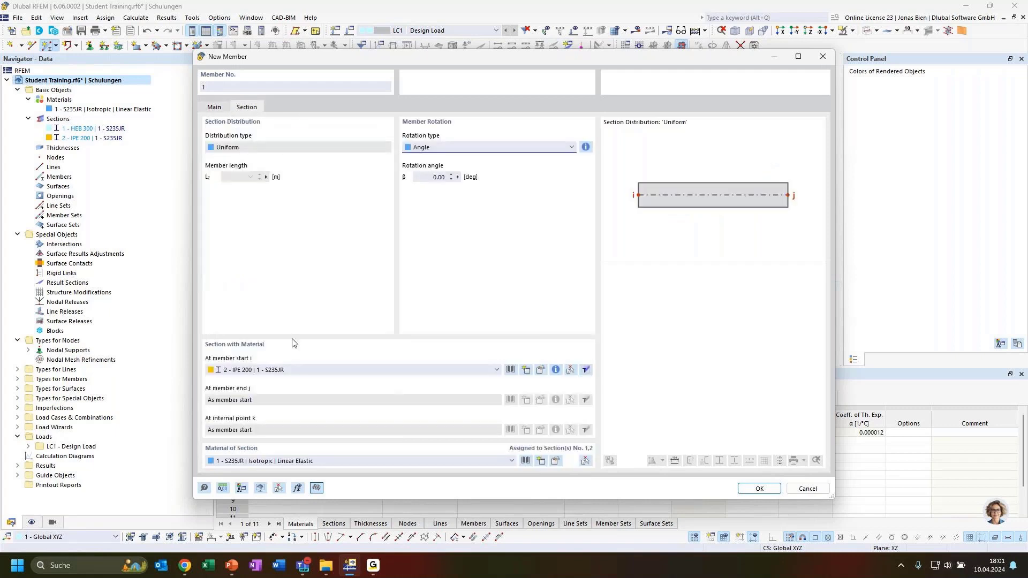
click(278, 370)
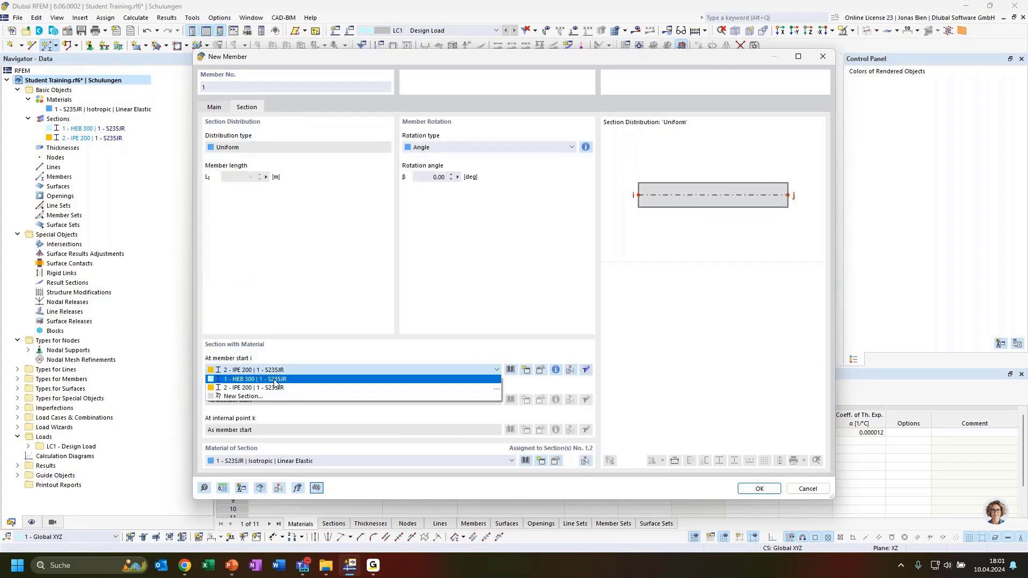
click(274, 380)
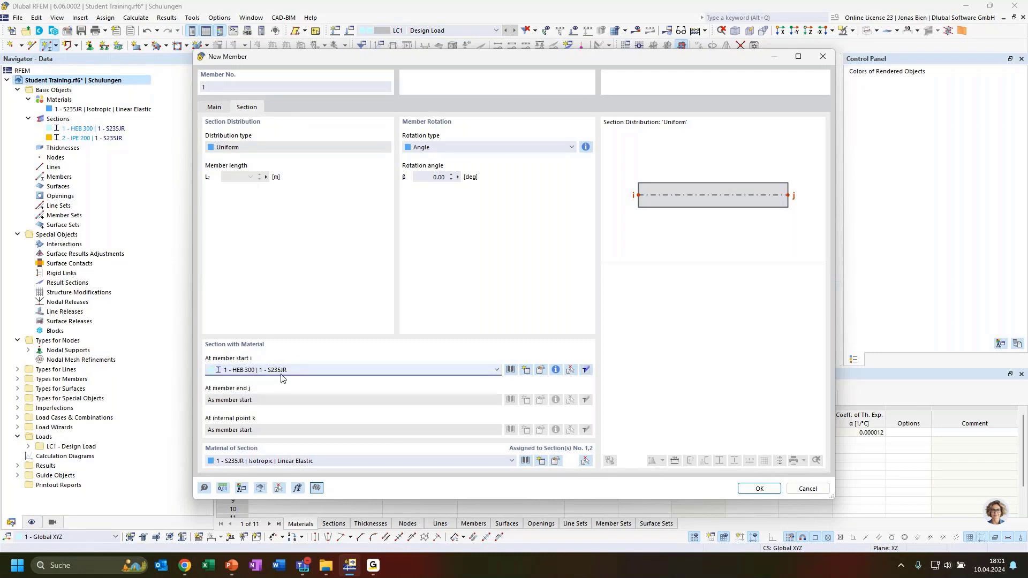
click(754, 489)
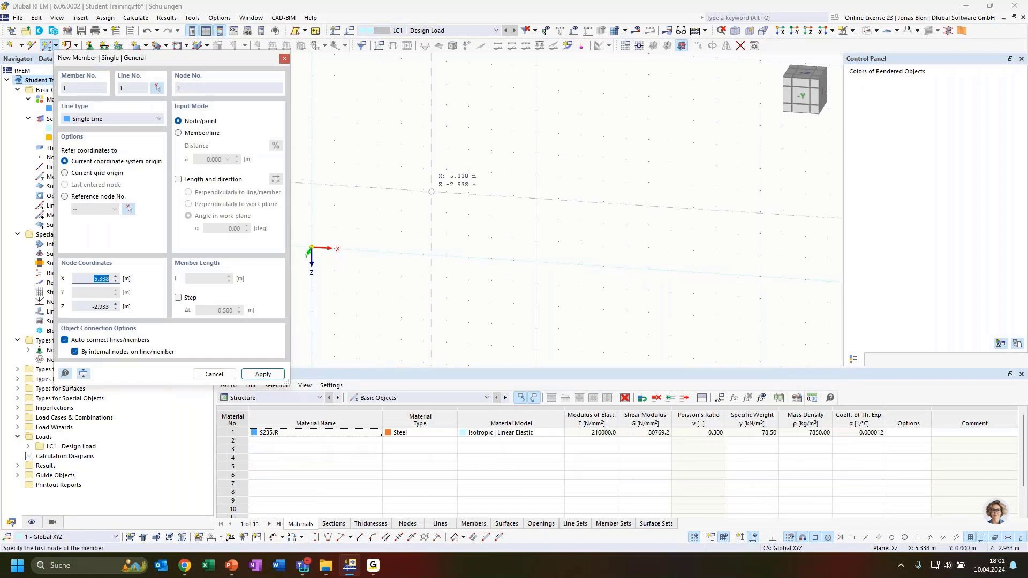
Place one 3 m long member from the coordinate origin at an angle of 90+60 degrees in the work plane
click(179, 180)
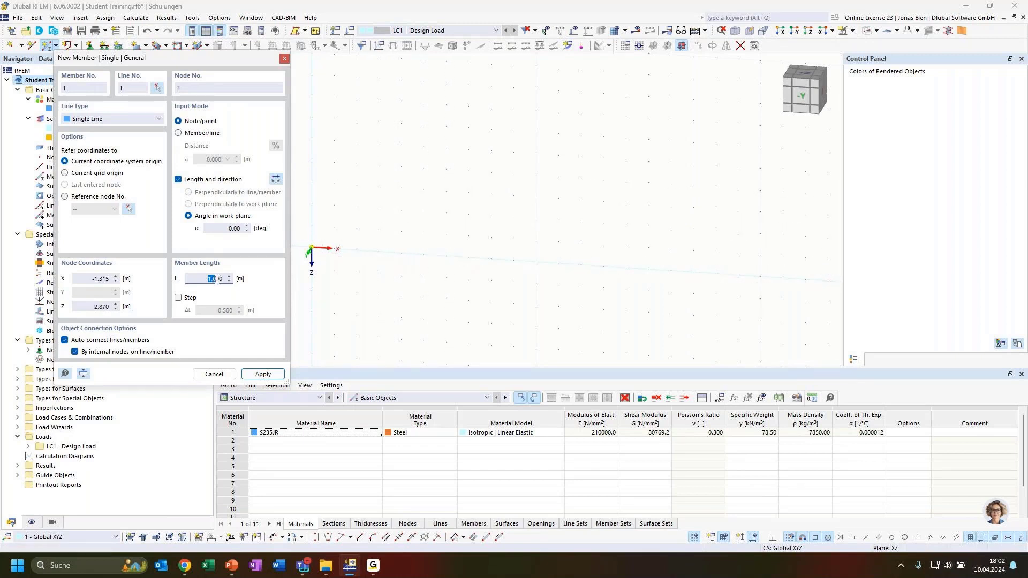
drag(217, 279, 230, 279)
text(3)
click(219, 228)
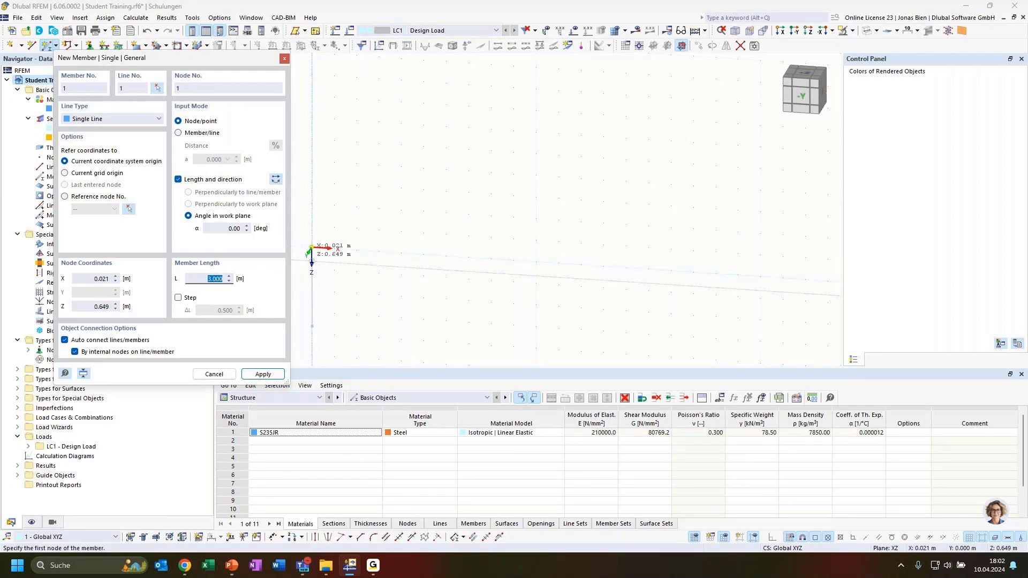
click(230, 228)
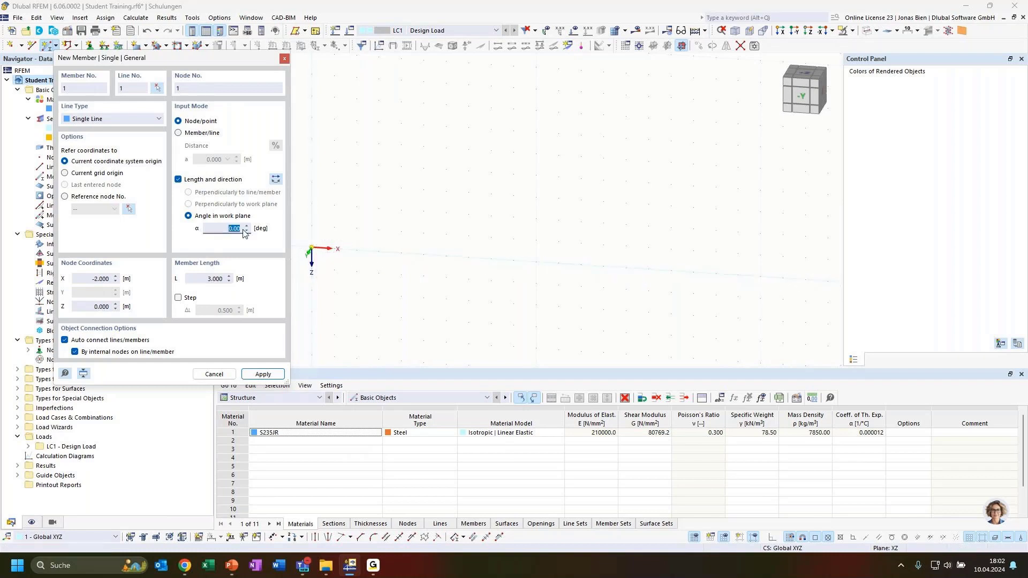
text(90)
click(241, 229)
text(90+60)
key(Tab)
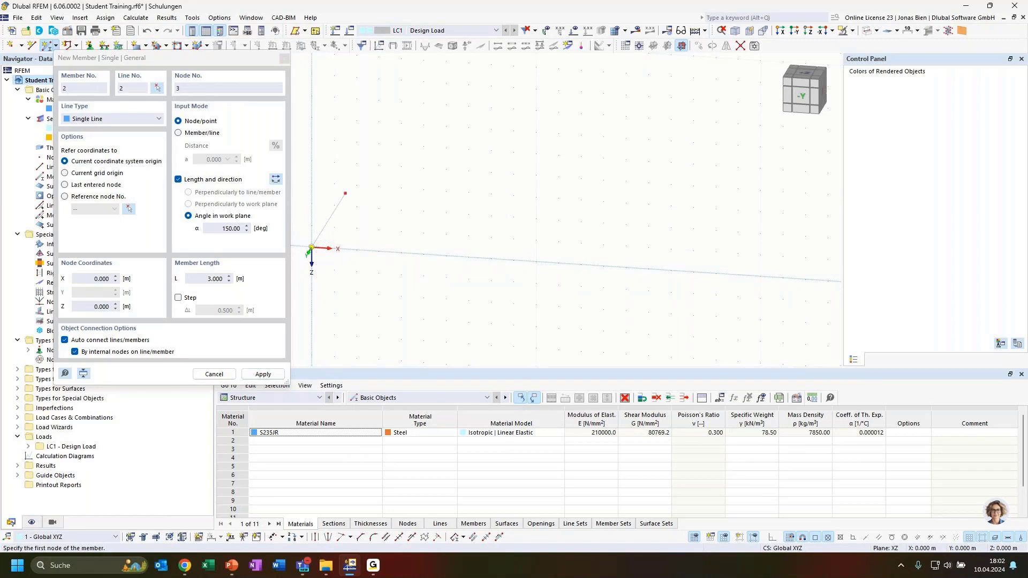
click(311, 248)
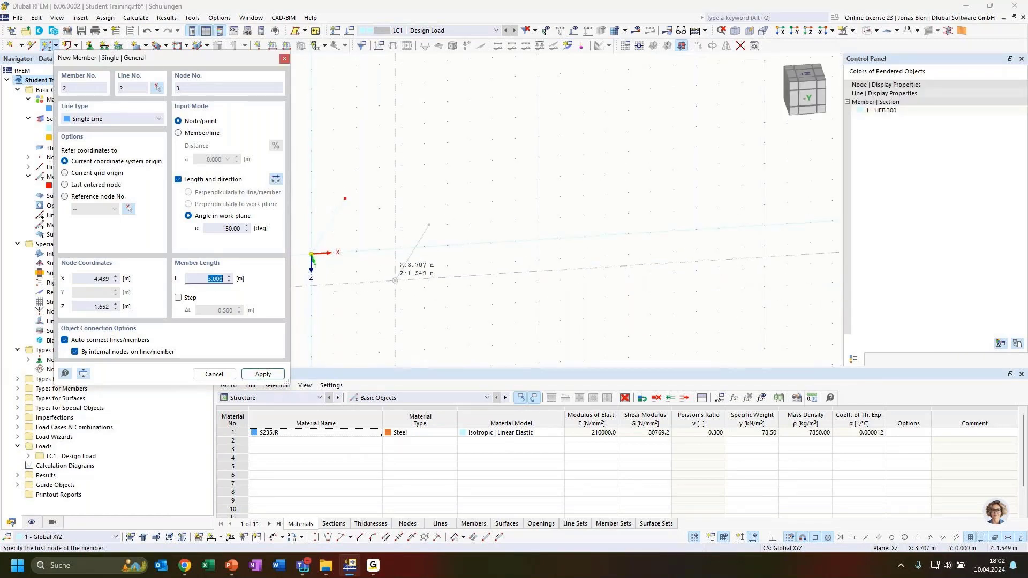
key(Escape)
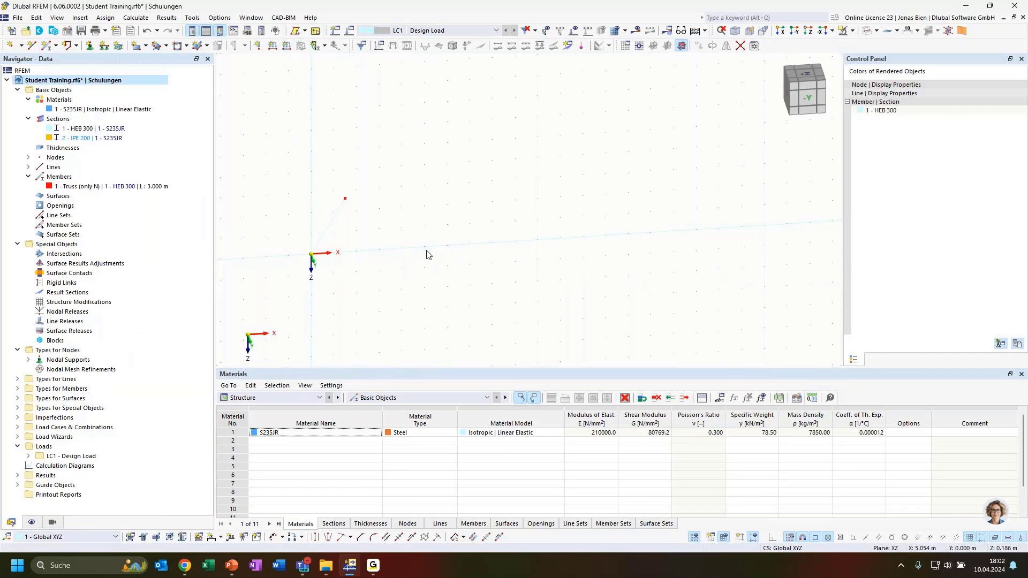
Hide the global coordinate system X, Y, Z at the zero point in the model display
click(32, 523)
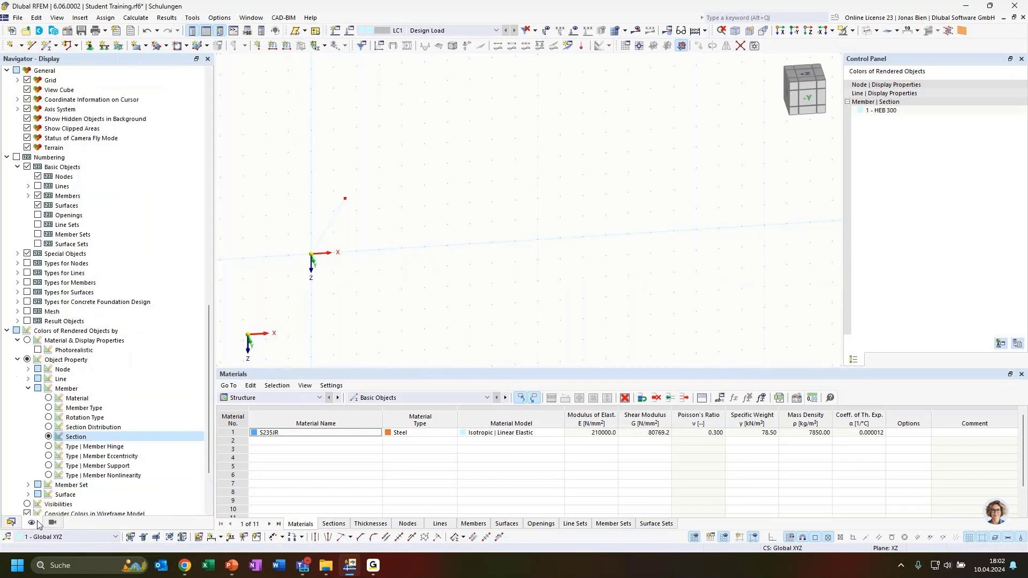
scroll(78, 381, down, 1)
scroll(316, 252, up, 2)
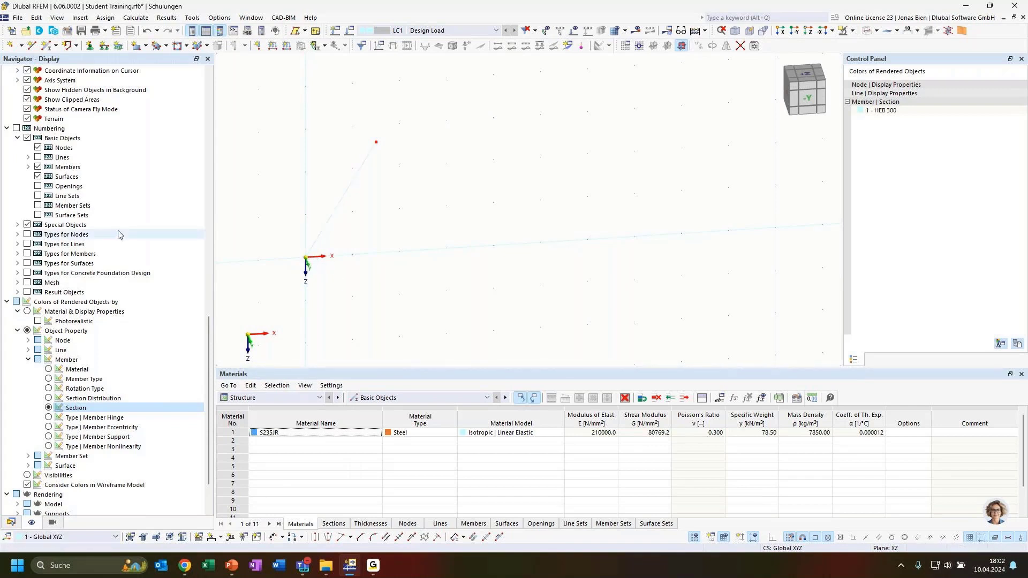
scroll(155, 268, up, 1)
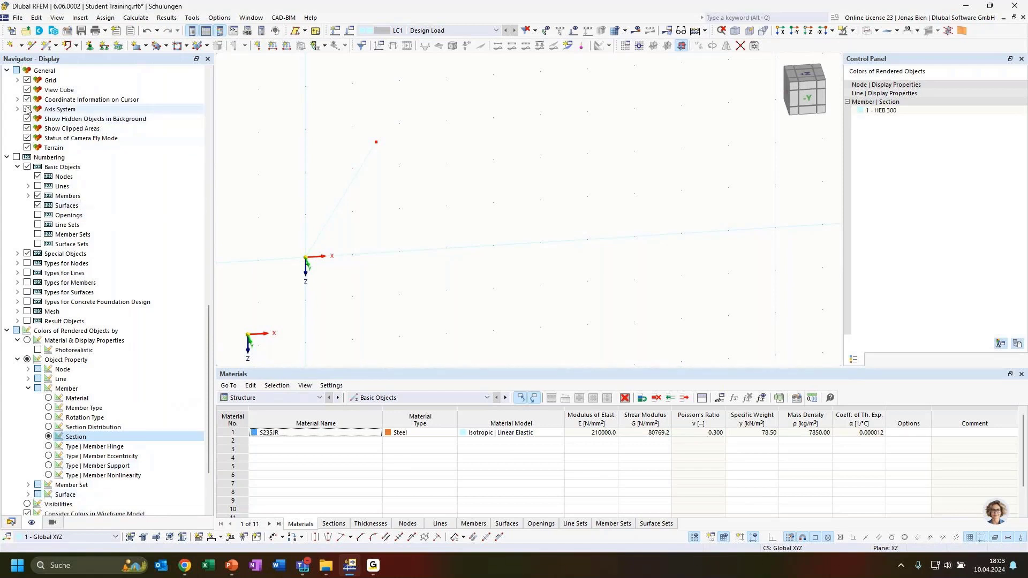
scroll(66, 204, up, 6)
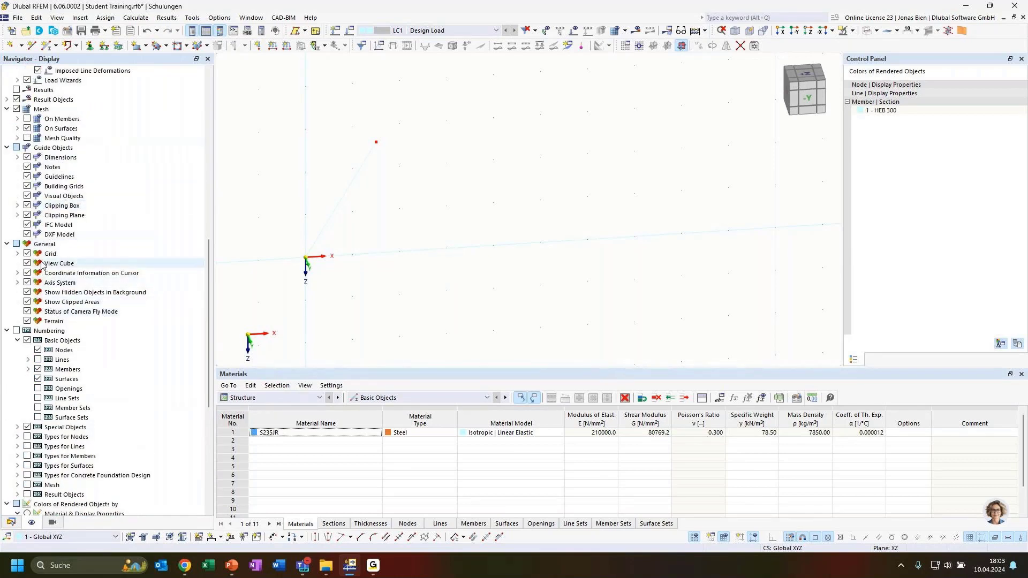
click(42, 245)
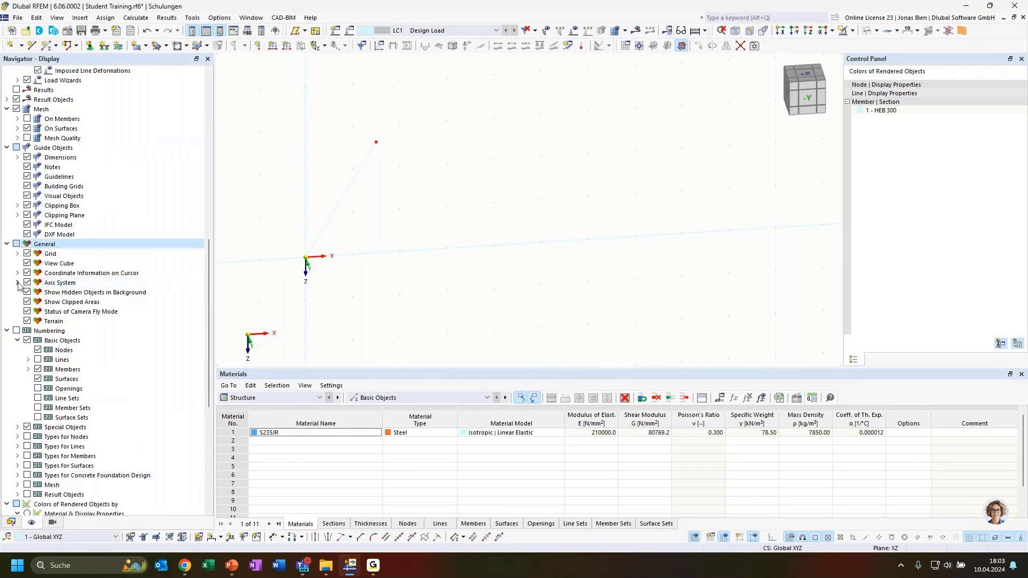
click(18, 283)
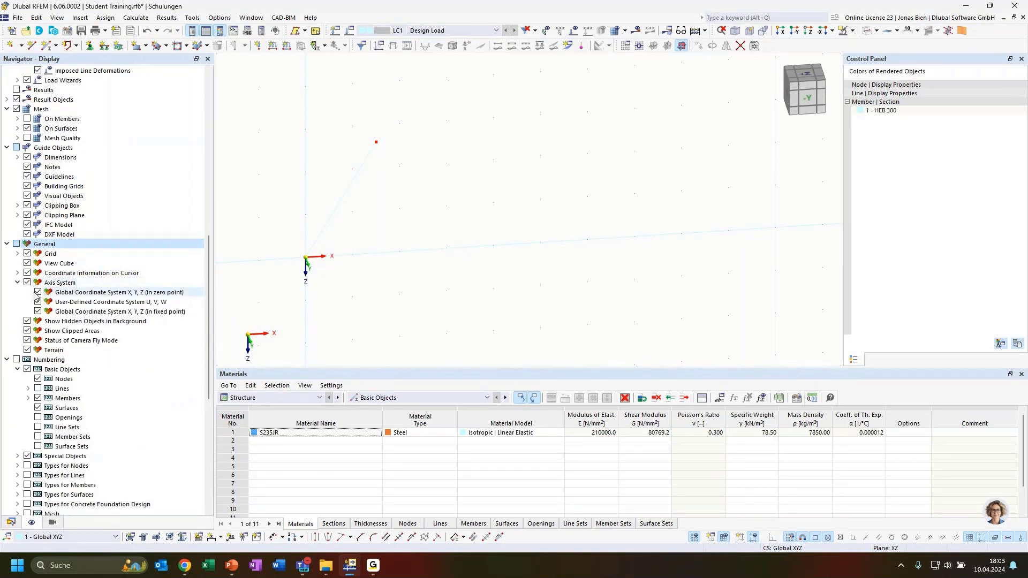
click(37, 293)
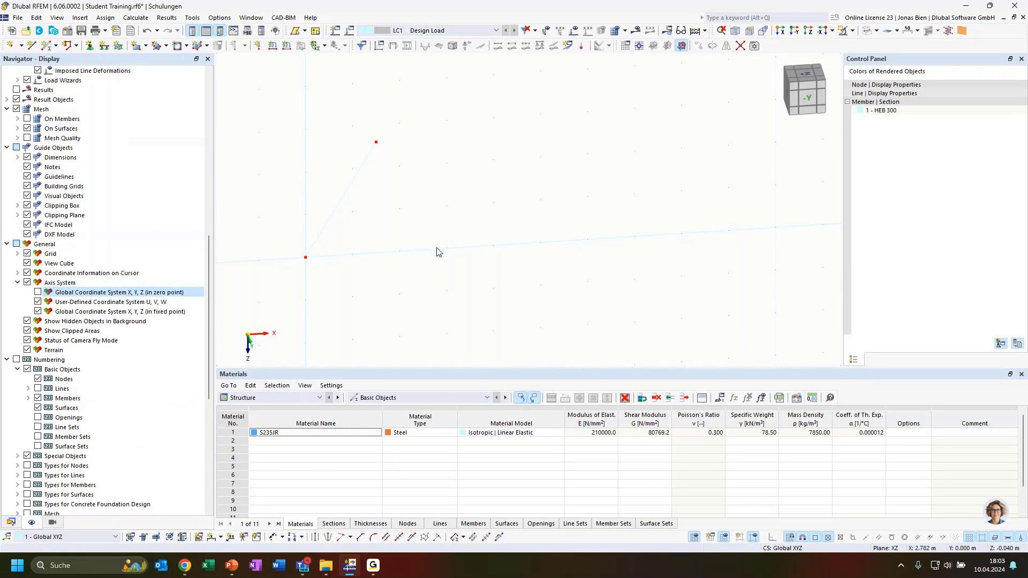
Render the inclined member as a solid model and look at it straight along the Y-axis
ctrl+middle_drag(473, 282, 513, 232)
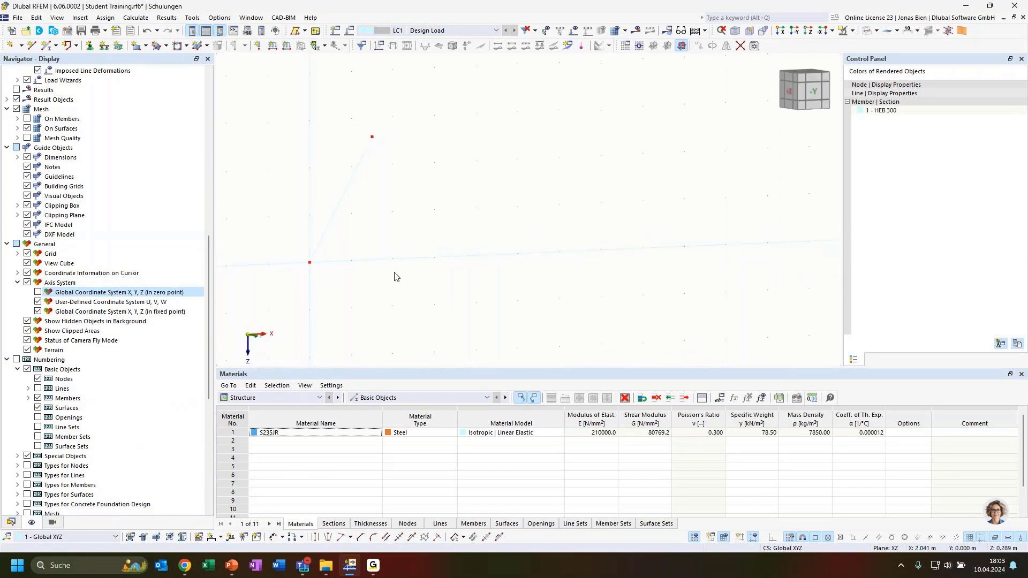
ctrl+middle_drag(396, 270, 420, 297)
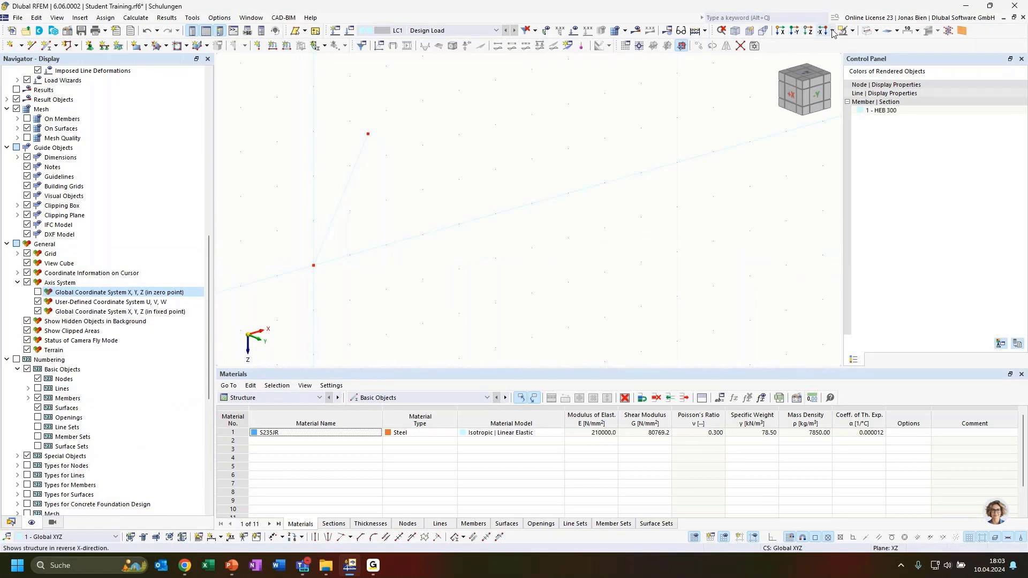
click(868, 31)
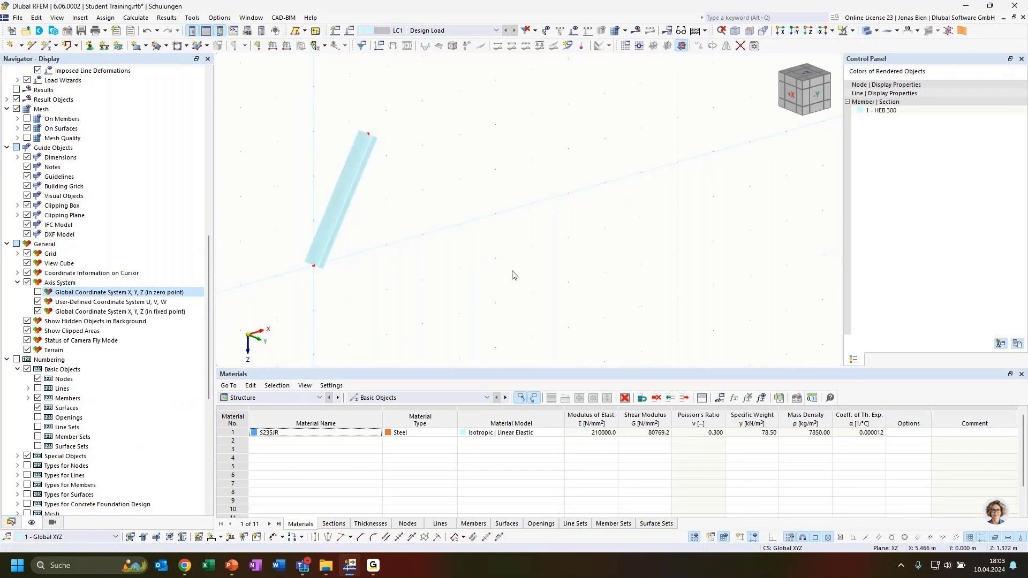
ctrl+middle_drag(537, 245, 426, 207)
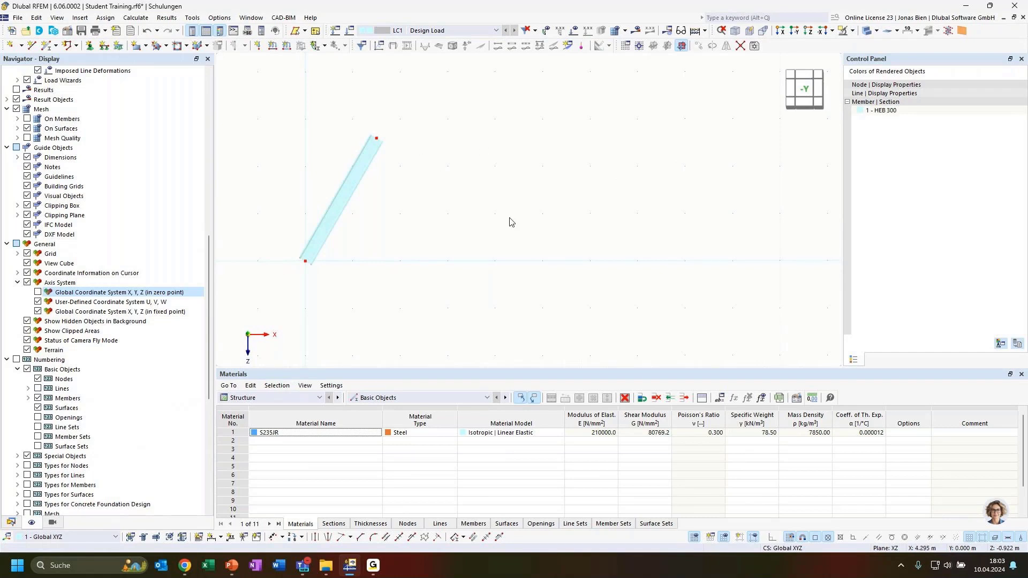
Set up a rotation of the inclined member about the global Y-axis with 2 copies at 60 degrees each
drag(511, 220, 339, 122)
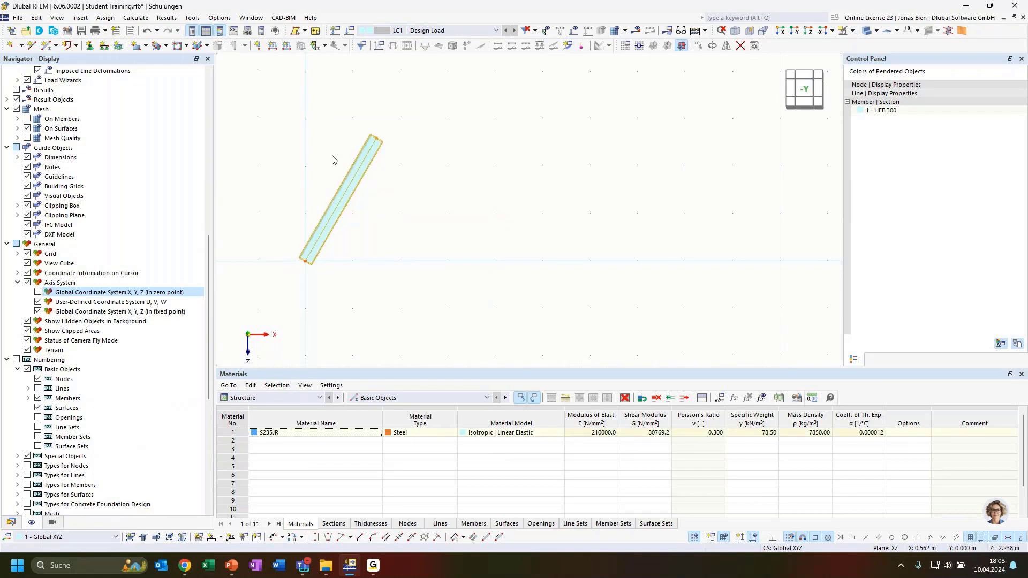
click(712, 47)
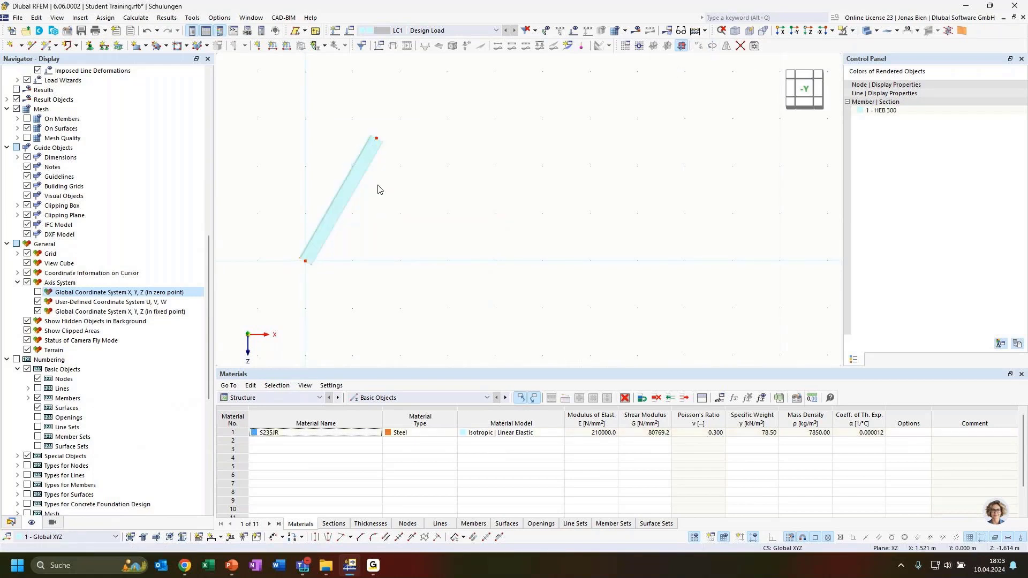
click(345, 194)
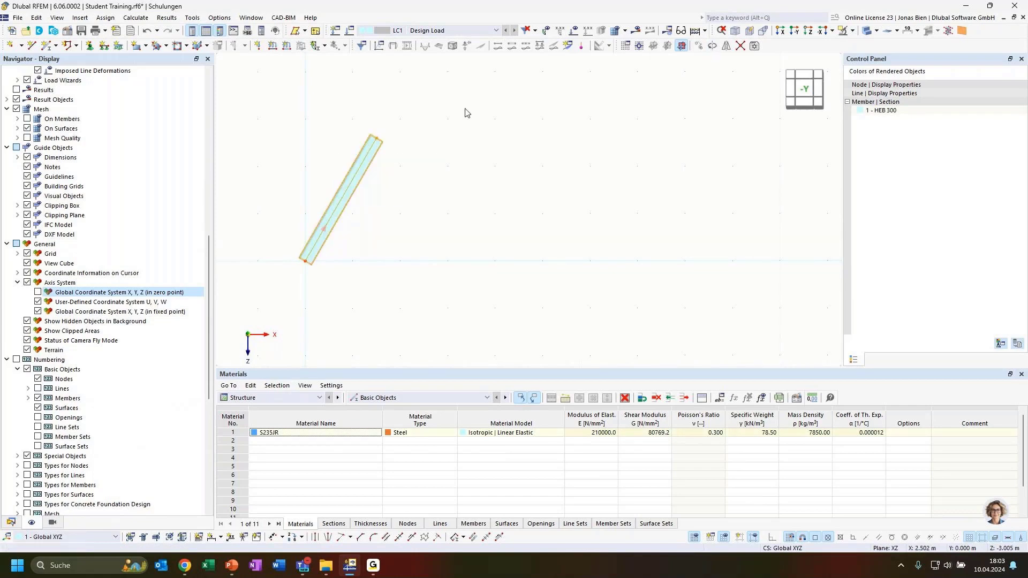
click(713, 46)
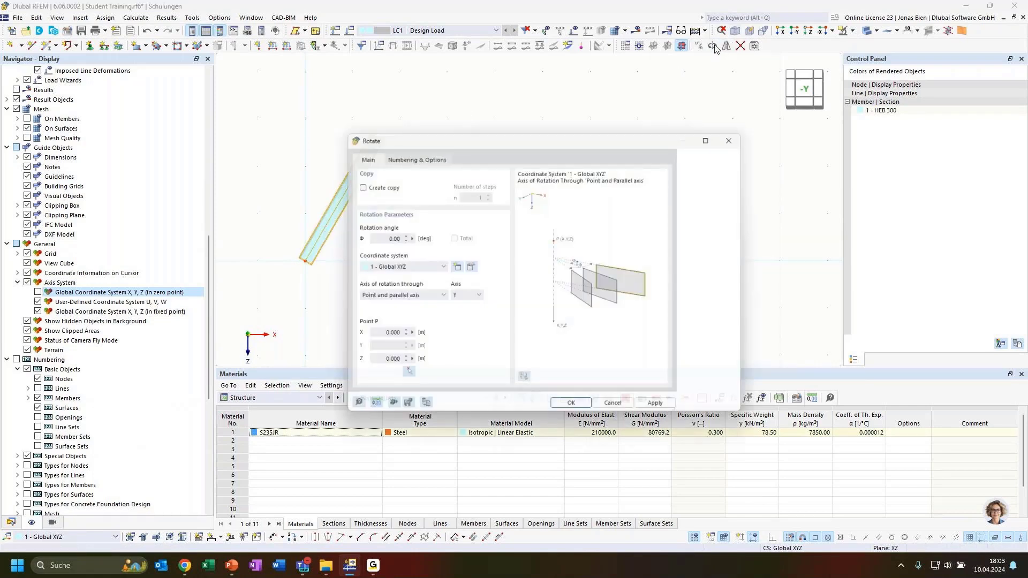
drag(476, 132, 540, 85)
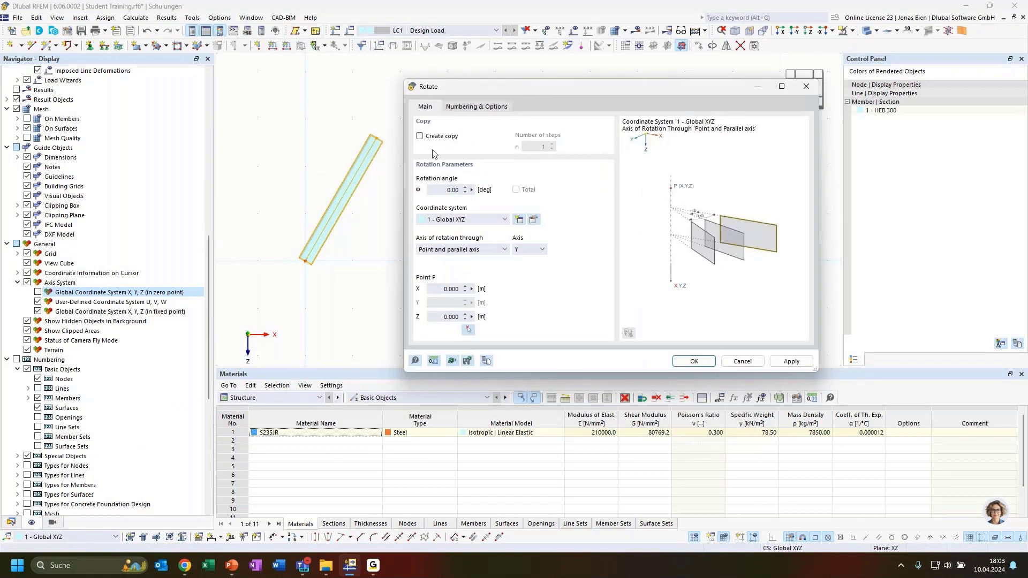
click(429, 137)
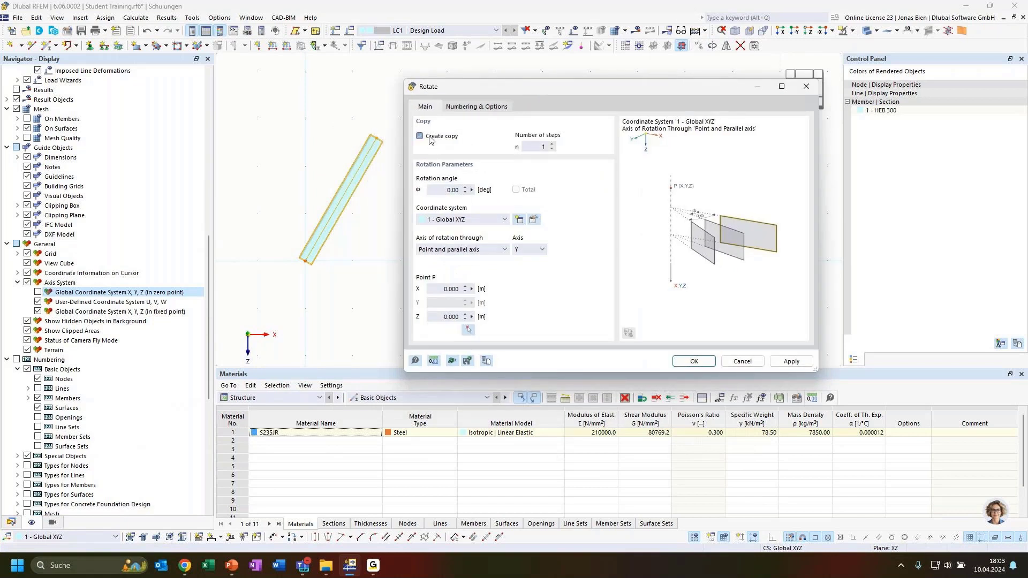
double_click(538, 146)
text(2)
click(444, 190)
Run the rotation axis through the inclined member's upper end node and create the rotated copies
click(468, 332)
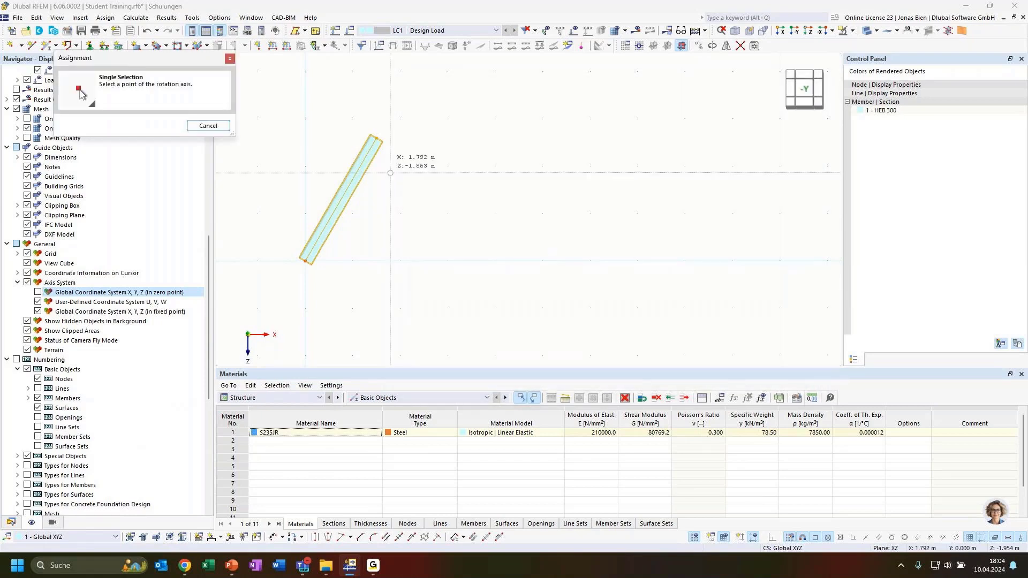
click(377, 138)
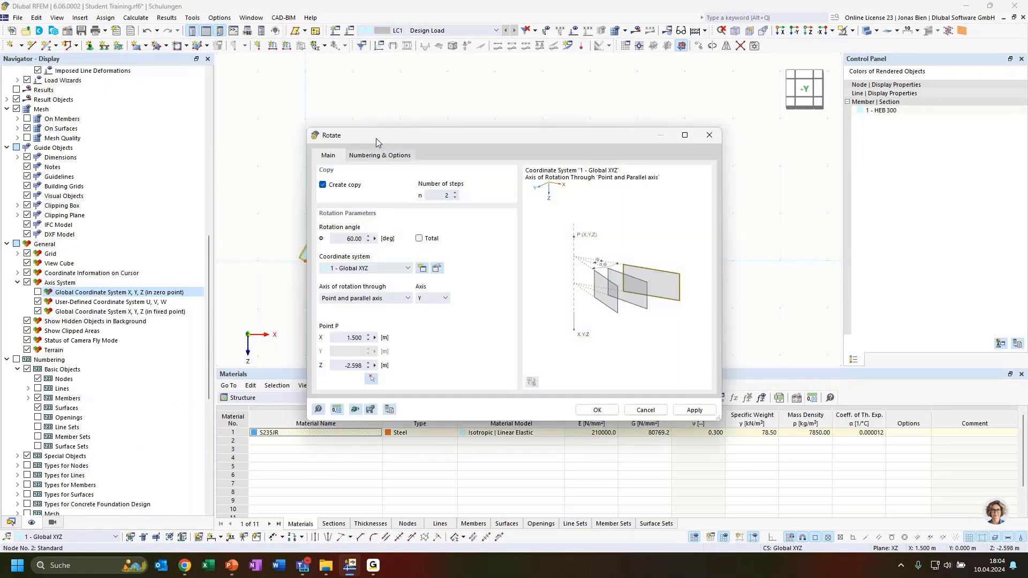
drag(449, 140, 679, 118)
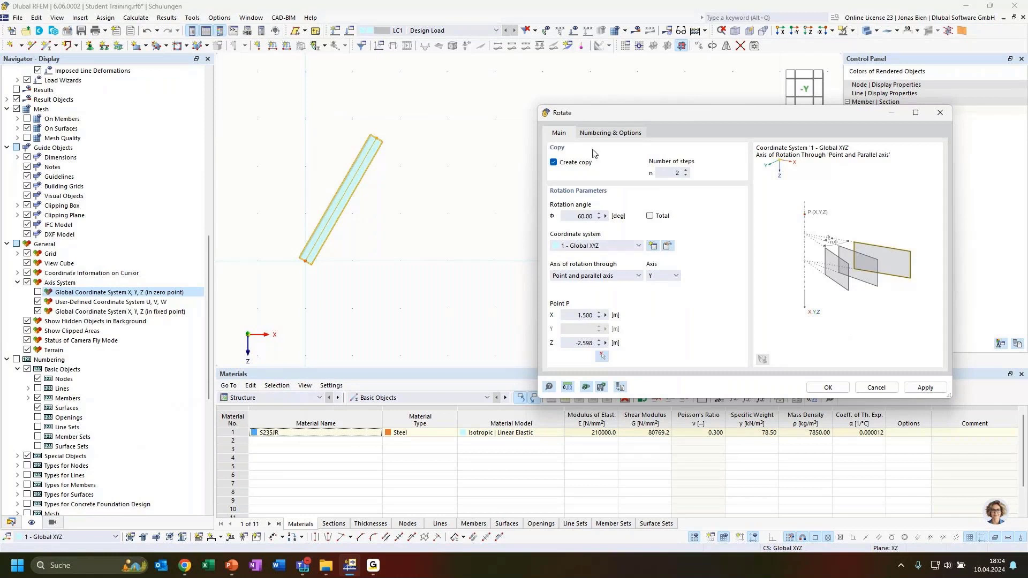
click(827, 387)
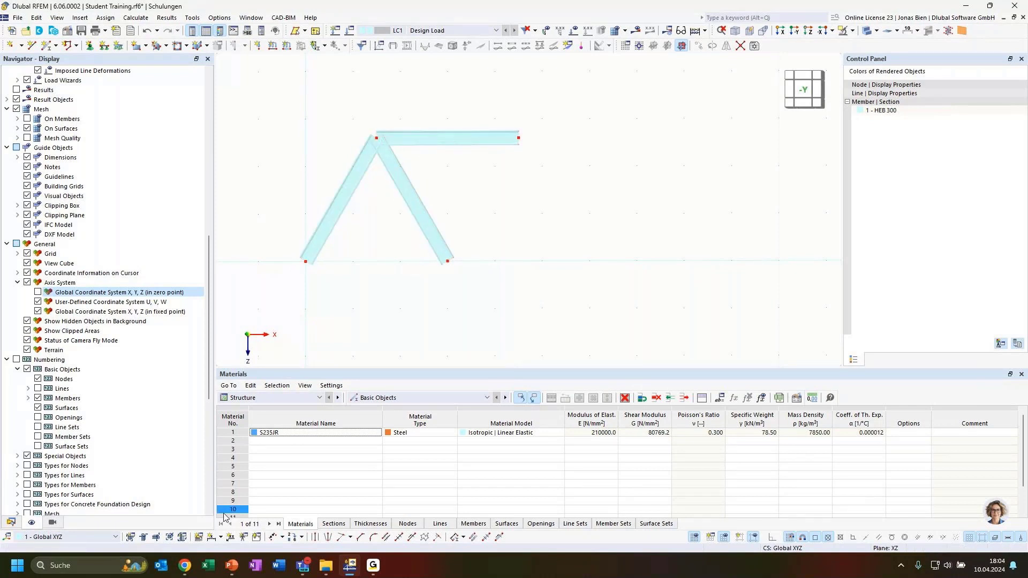
Add an angular dimension between the two inclined members to check their angle, and undo that dimension
click(220, 537)
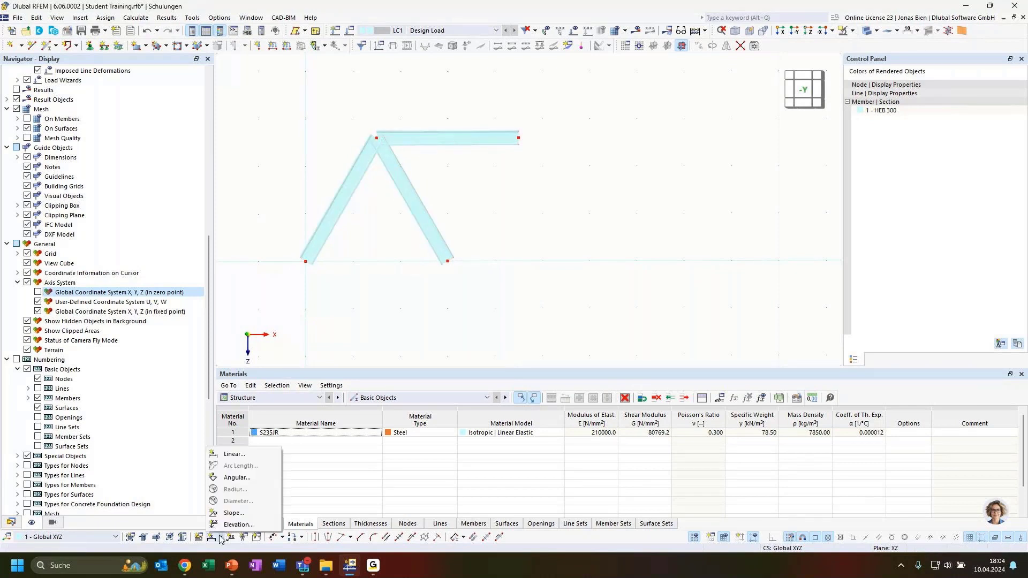
click(232, 484)
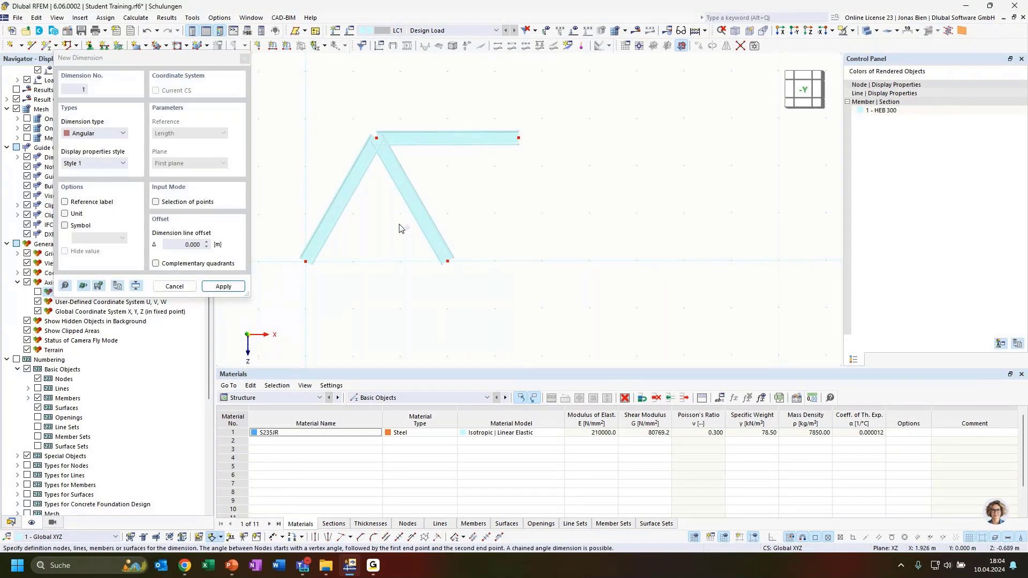
key(Escape)
click(212, 537)
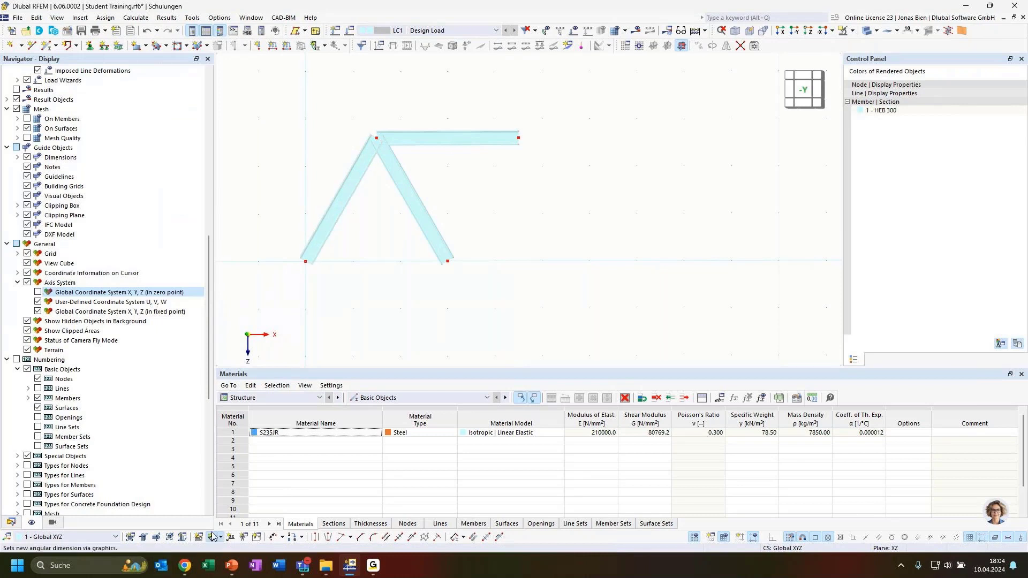
click(392, 179)
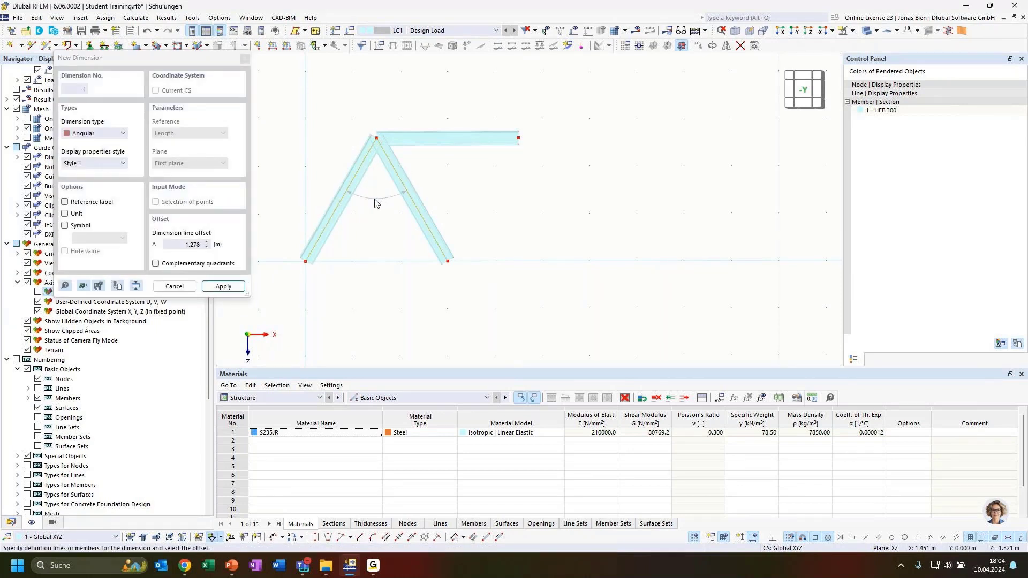
click(375, 203)
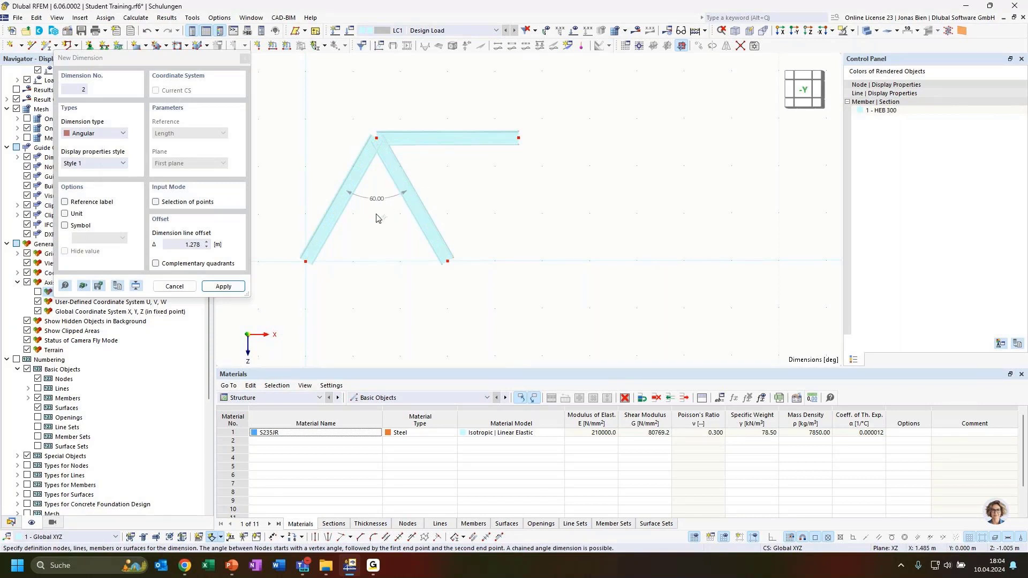
key(Escape)
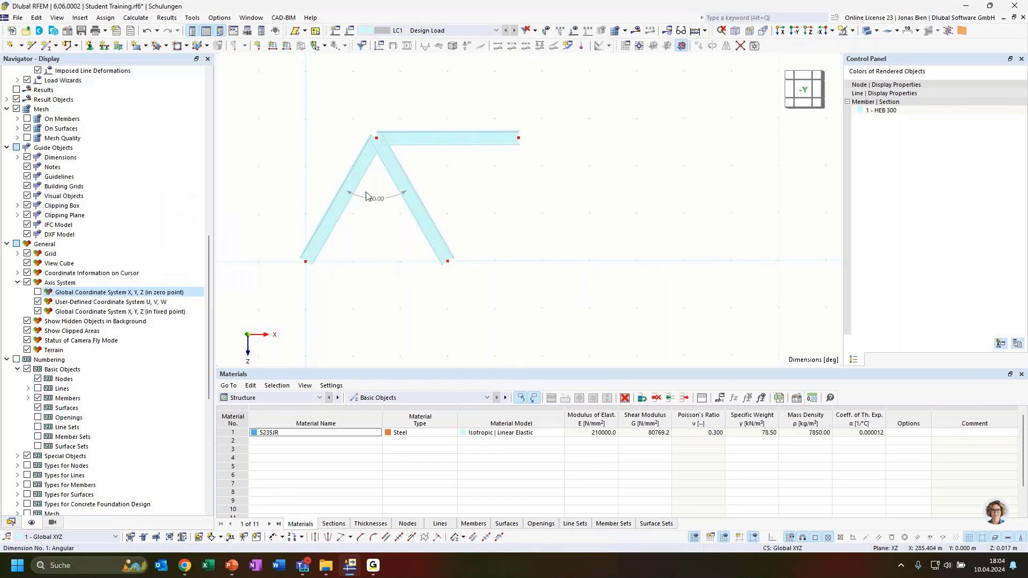
key(ctrl+z)
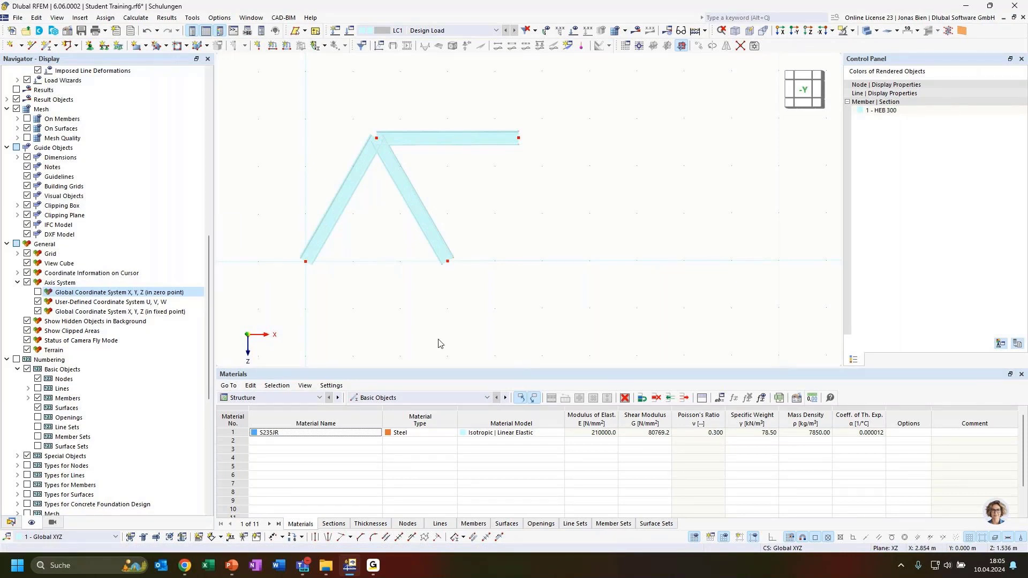
Copy all three members 3 m along X, and copy the two new diagonals one bay further to form the third triangle
scroll(460, 305, down, 2)
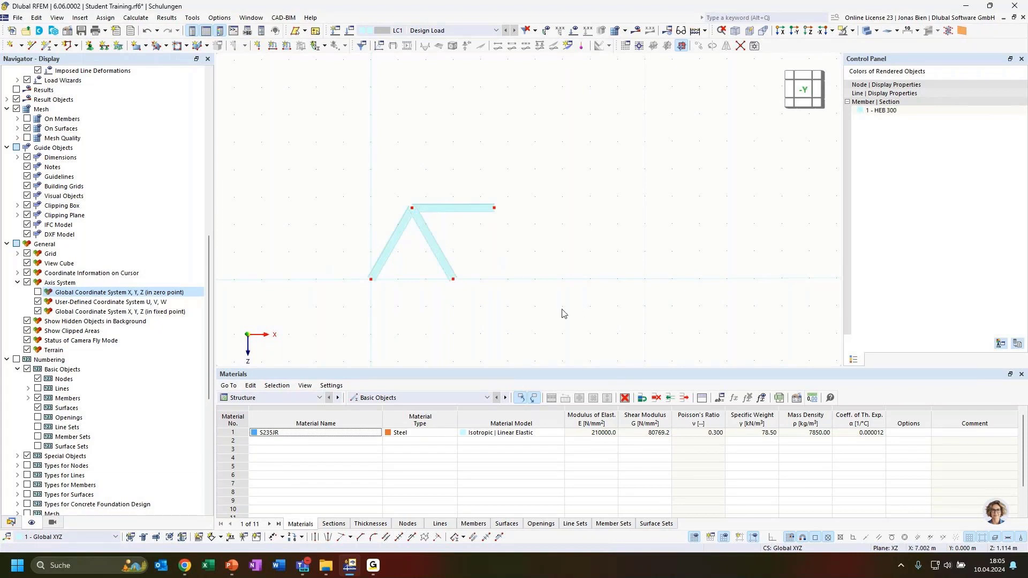
drag(575, 318, 342, 158)
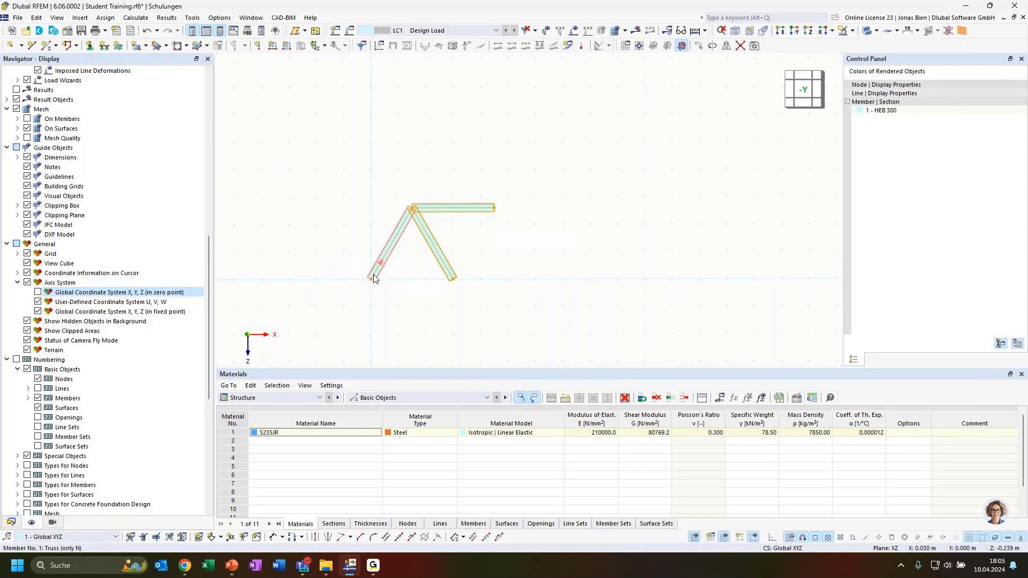
mouse_move(374, 278)
ctrl+drag(375, 278, 455, 284)
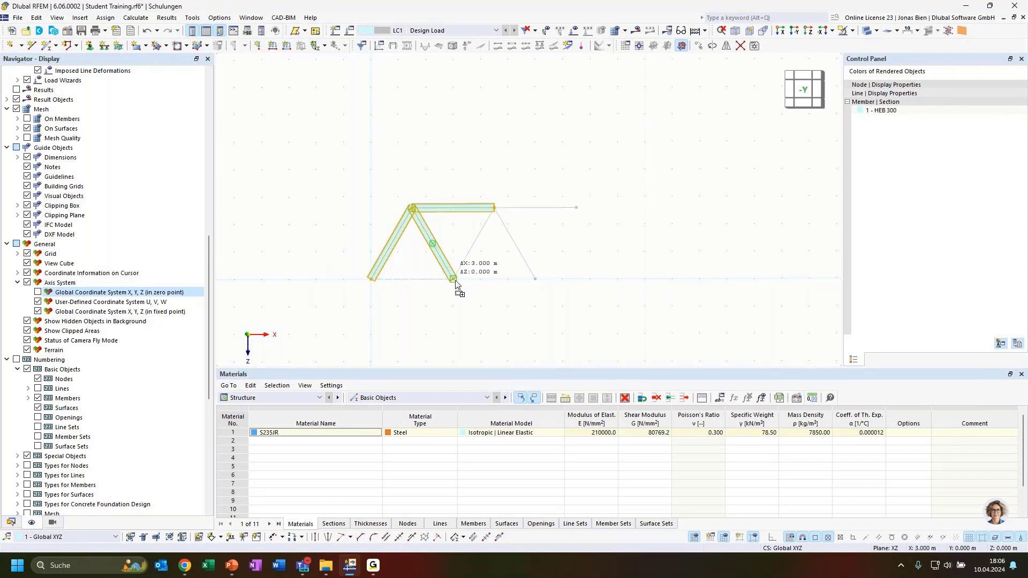
ctrl+drag(455, 284, 455, 285)
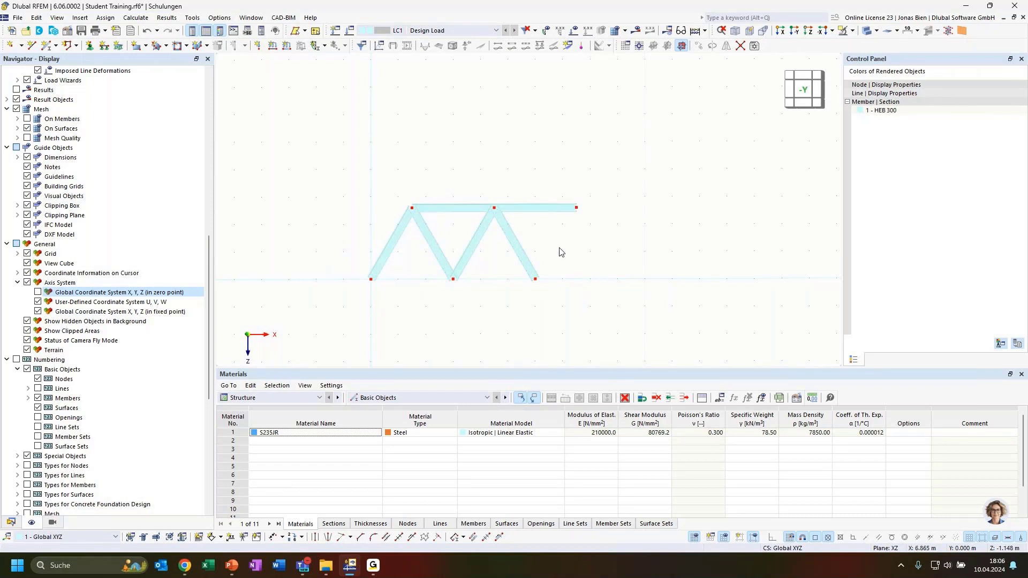
drag(602, 272, 463, 230)
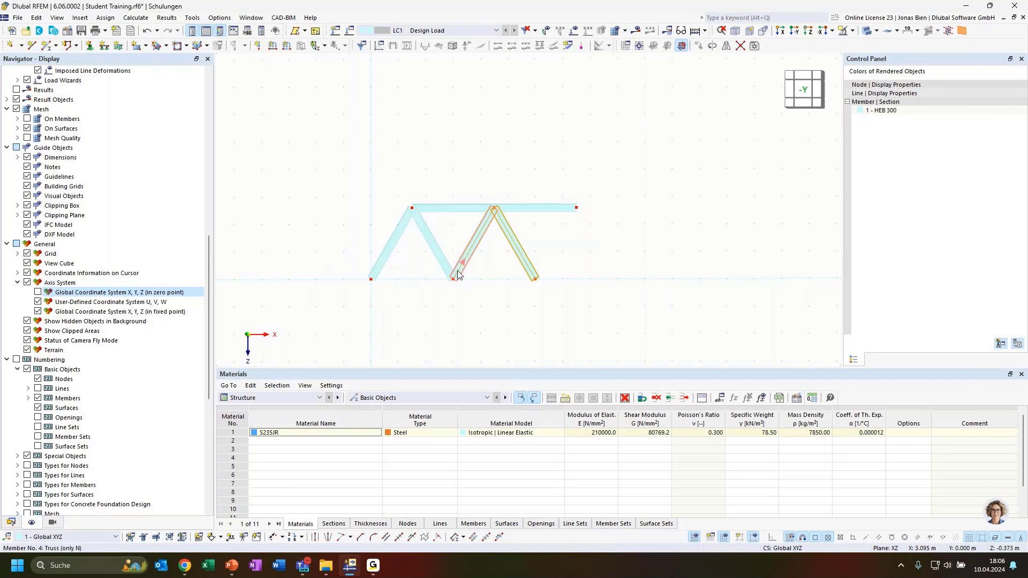
ctrl+drag(457, 278, 545, 277)
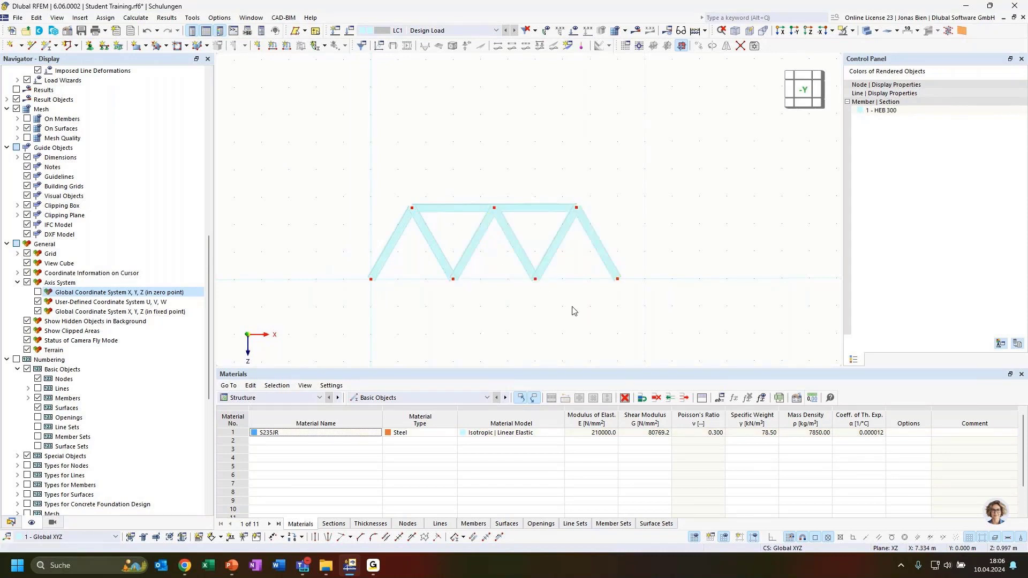
Copy both upper chord members onto the lower nodes of the last two bays, and copy one of them into the first bay's bottom chord
click(549, 209)
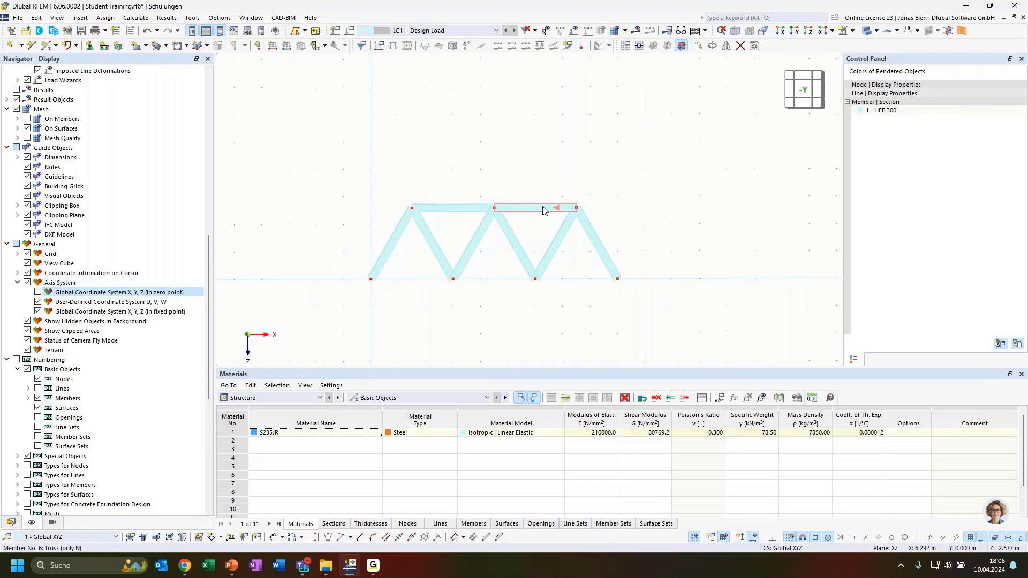
click(461, 213)
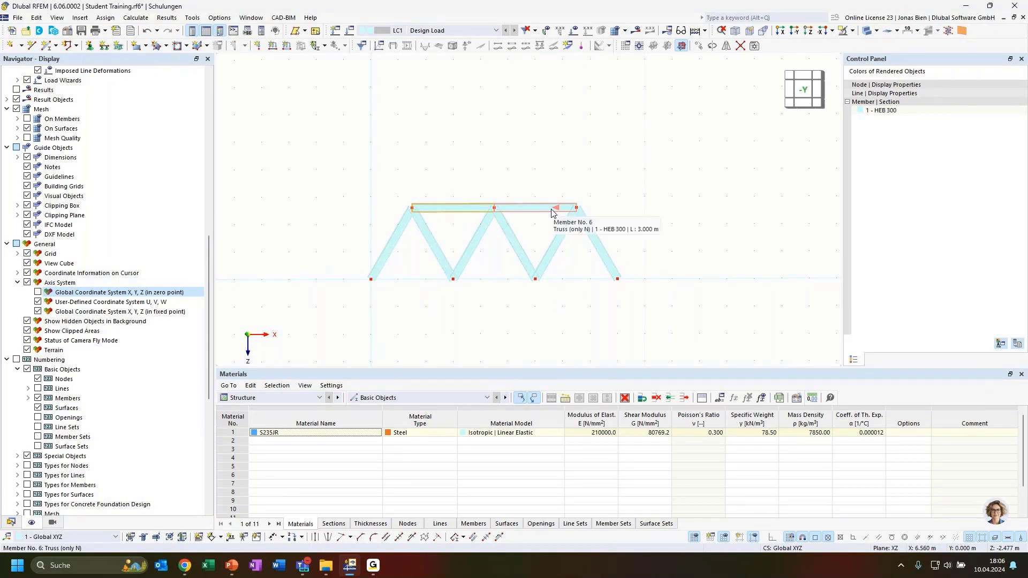
click(487, 302)
click(534, 210)
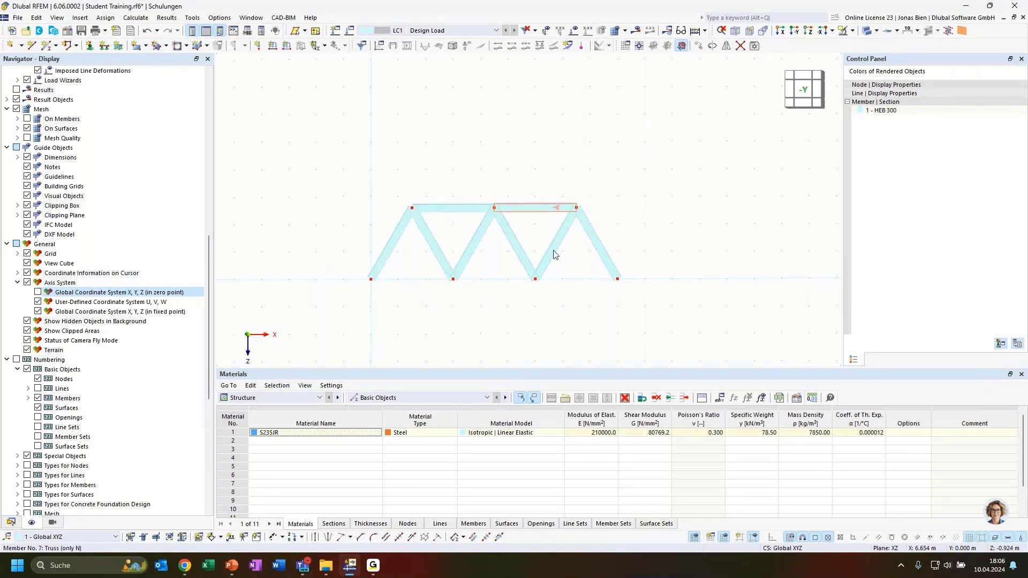
ctrl+click(468, 209)
ctrl+drag(560, 210, 618, 280)
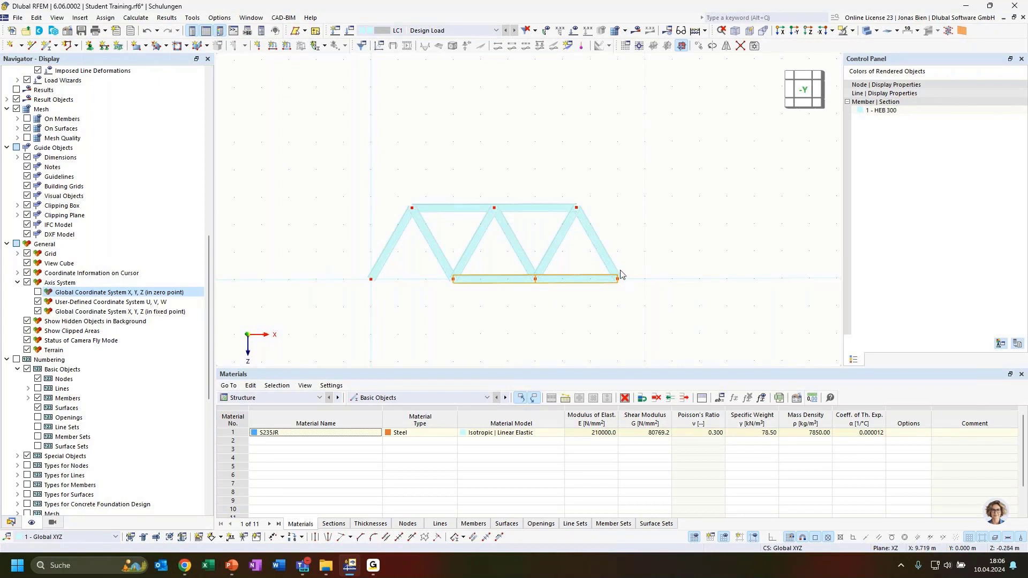
click(592, 303)
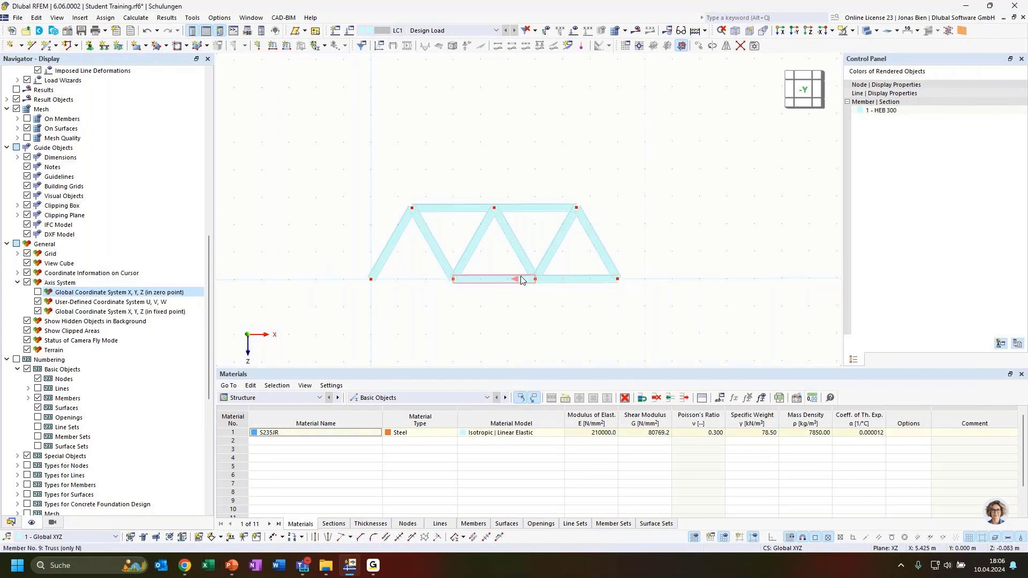
ctrl+drag(523, 282, 437, 286)
click(536, 328)
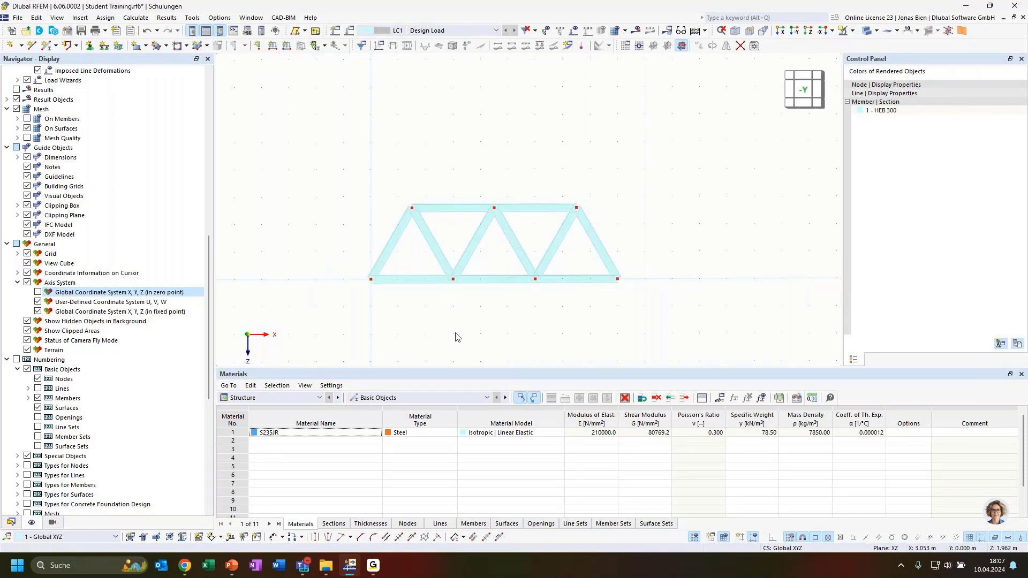
Add a vertical truss member from the first upper chord node down to the midpoint of the first bottom chord member
ctrl+middle_drag(427, 312, 464, 344)
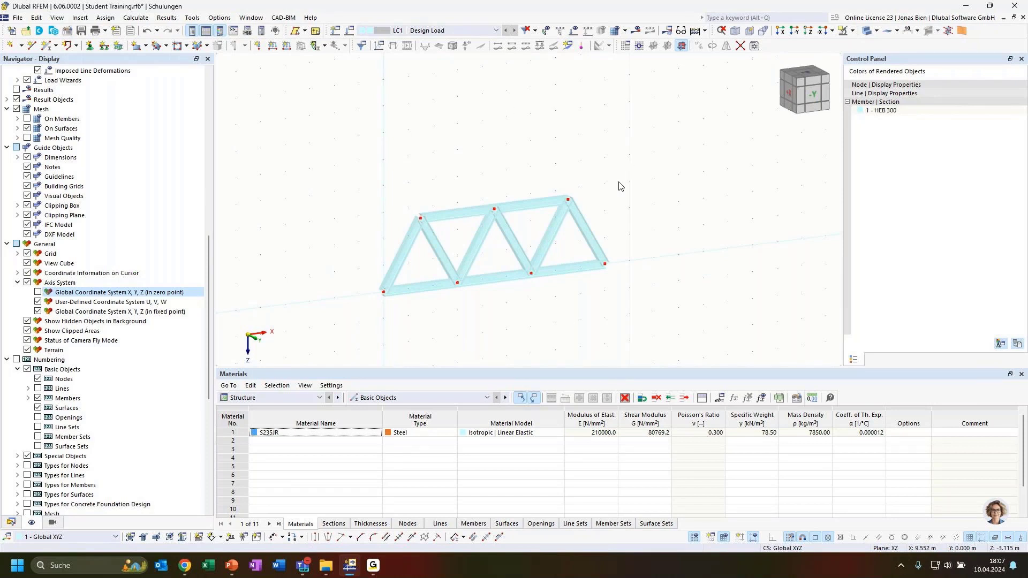
ctrl+middle_drag(612, 227, 561, 234)
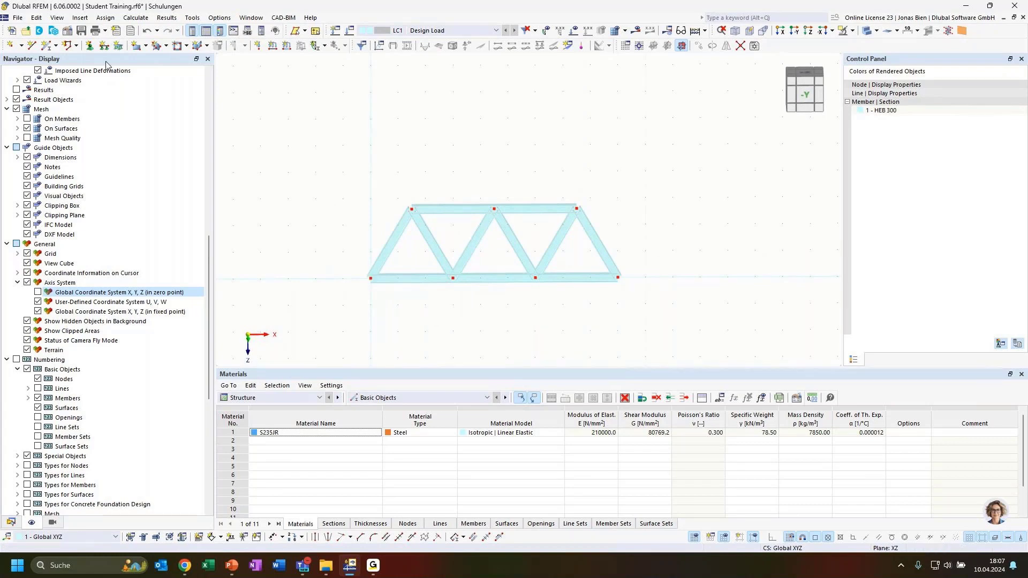
click(46, 45)
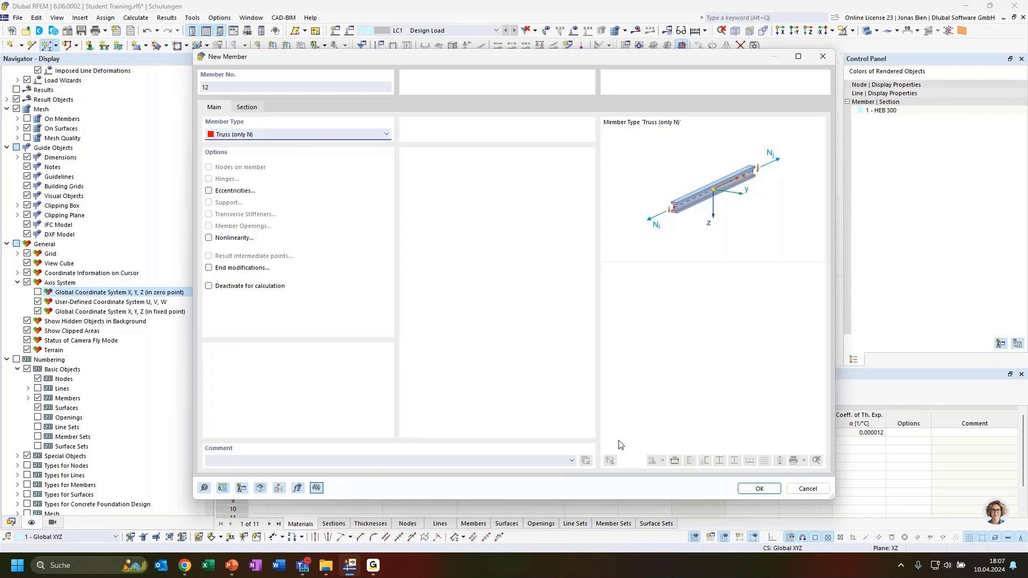
click(761, 488)
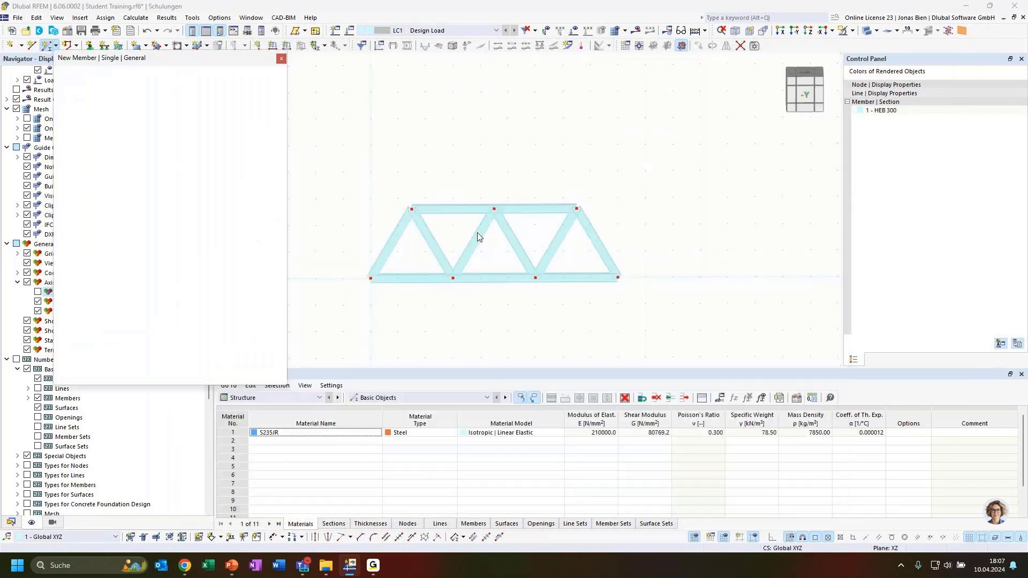
click(411, 208)
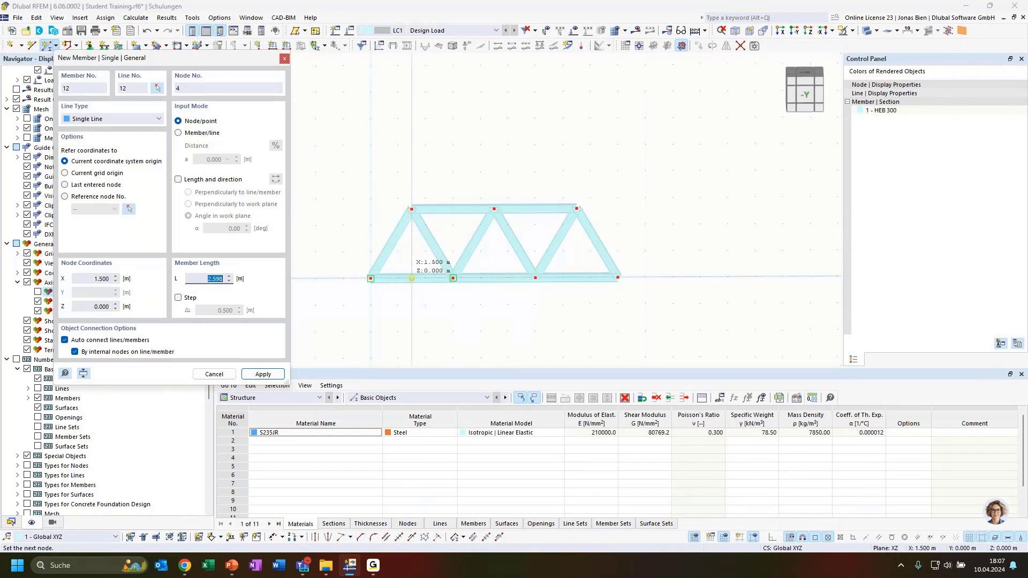
scroll(412, 278, up, 2)
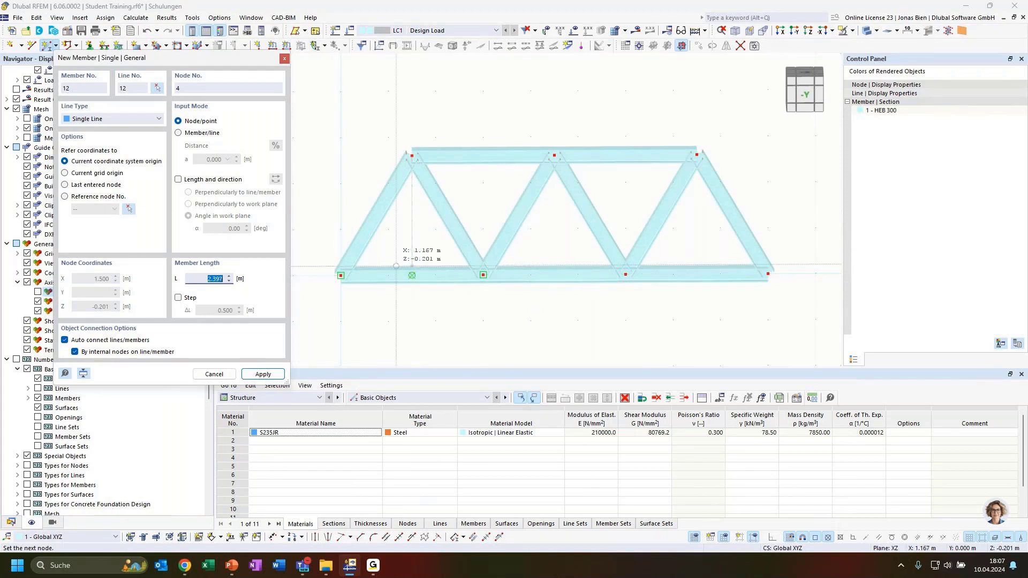
click(411, 275)
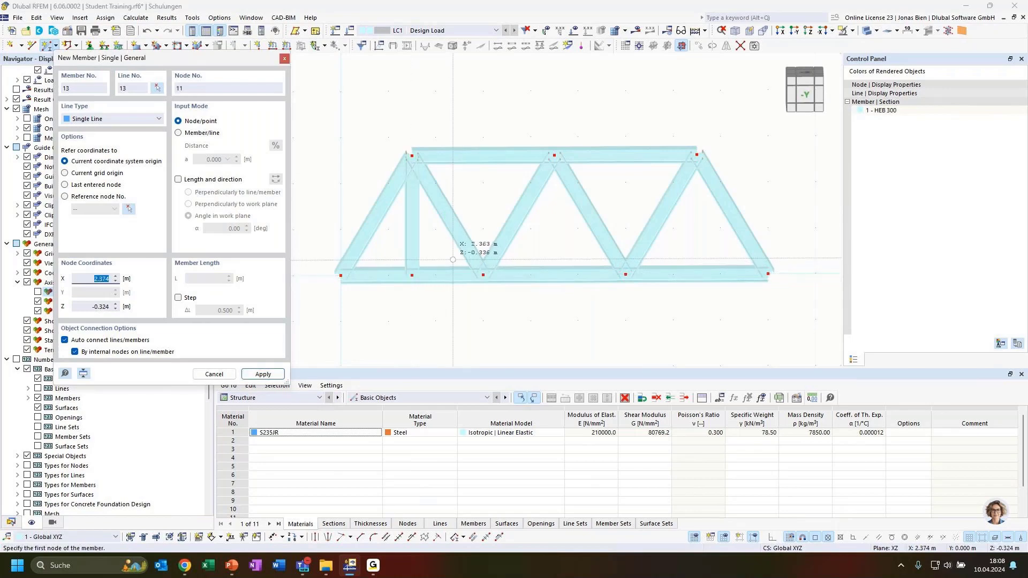
key(Escape)
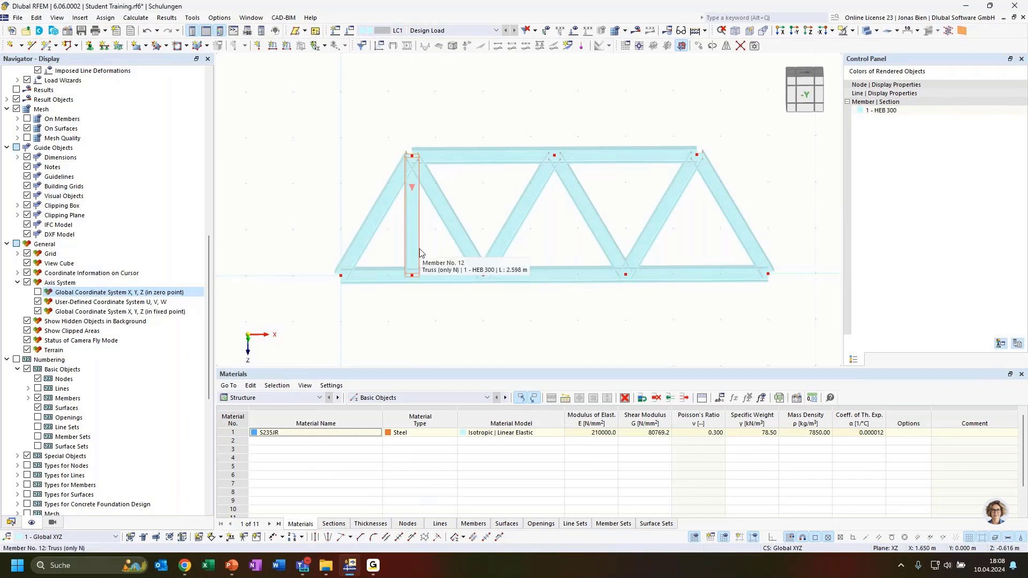
Copy the vertical member along X in four steps of 1.5 m, picking the displacement vector between bottom chord points
click(419, 251)
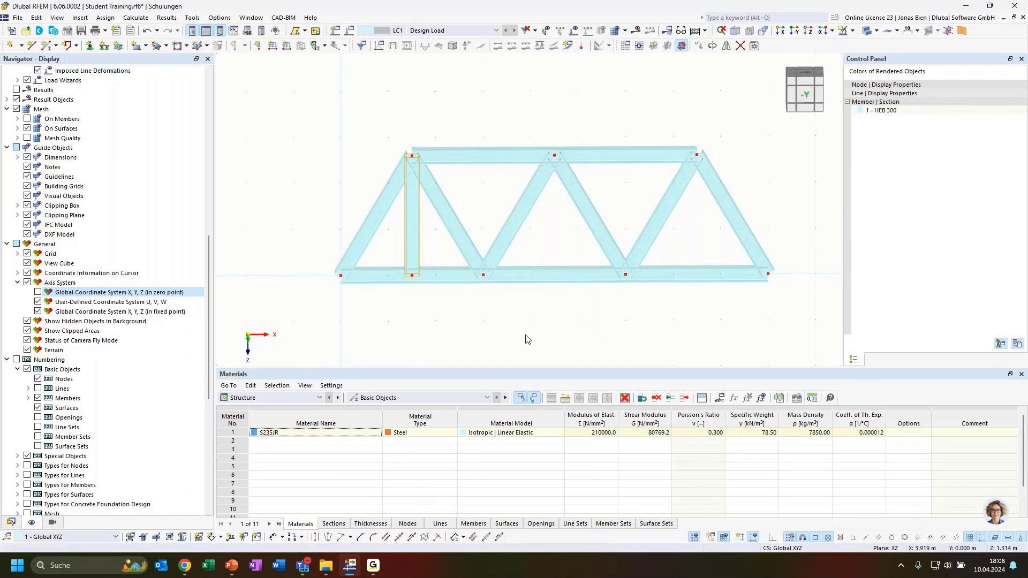
ctrl+middle_drag(576, 322, 560, 300)
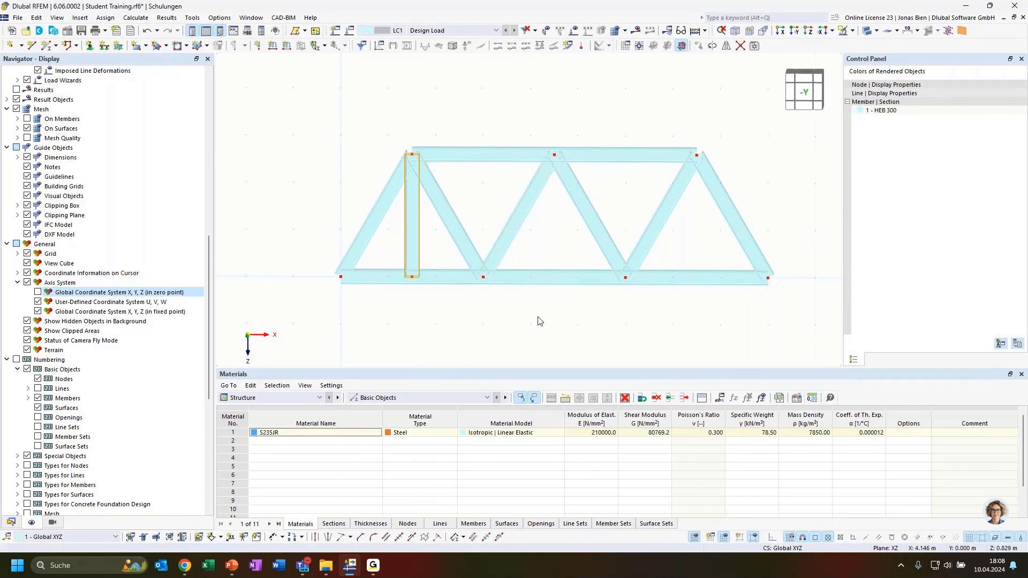
click(712, 46)
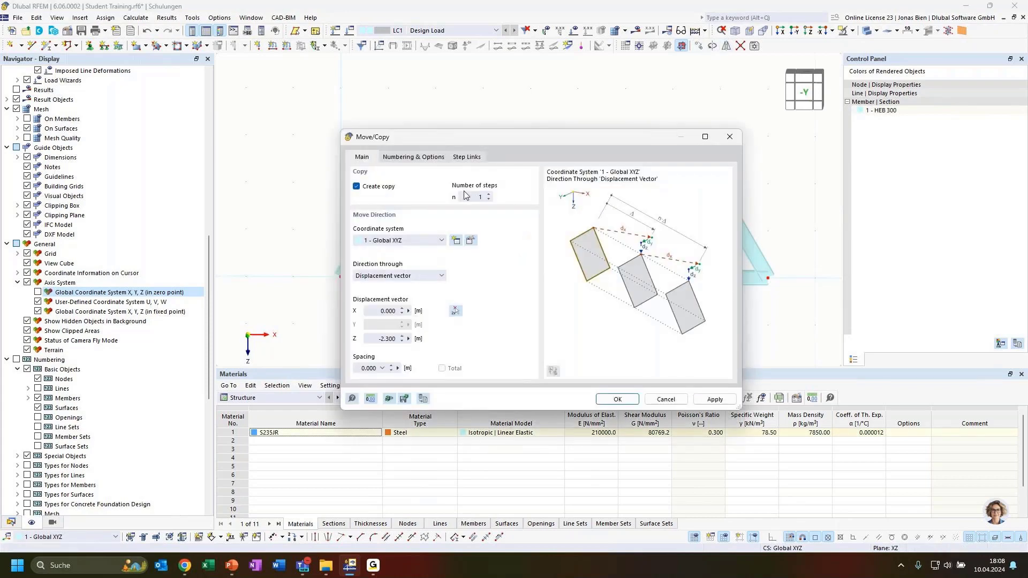
click(472, 196)
text(4)
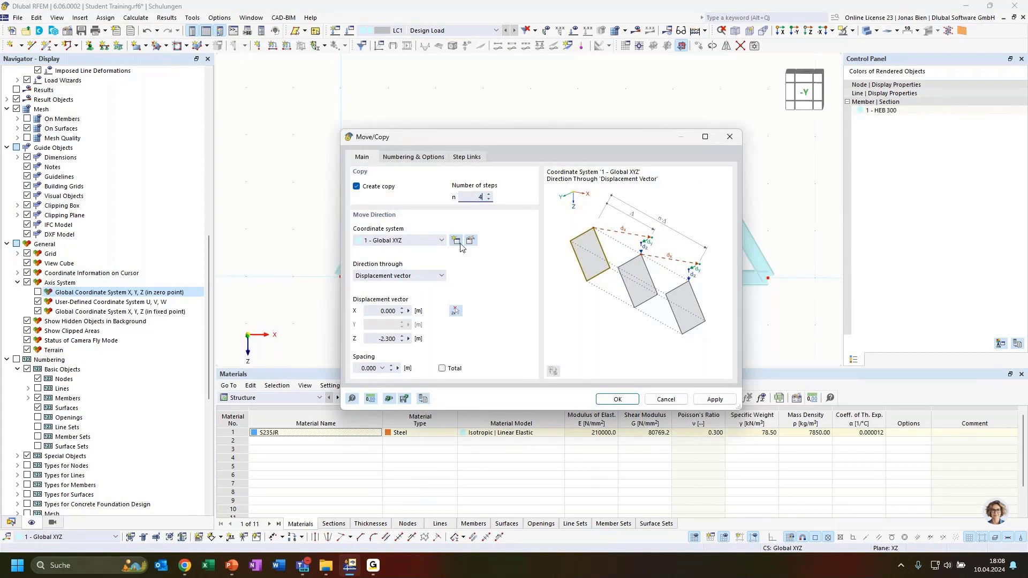
click(456, 311)
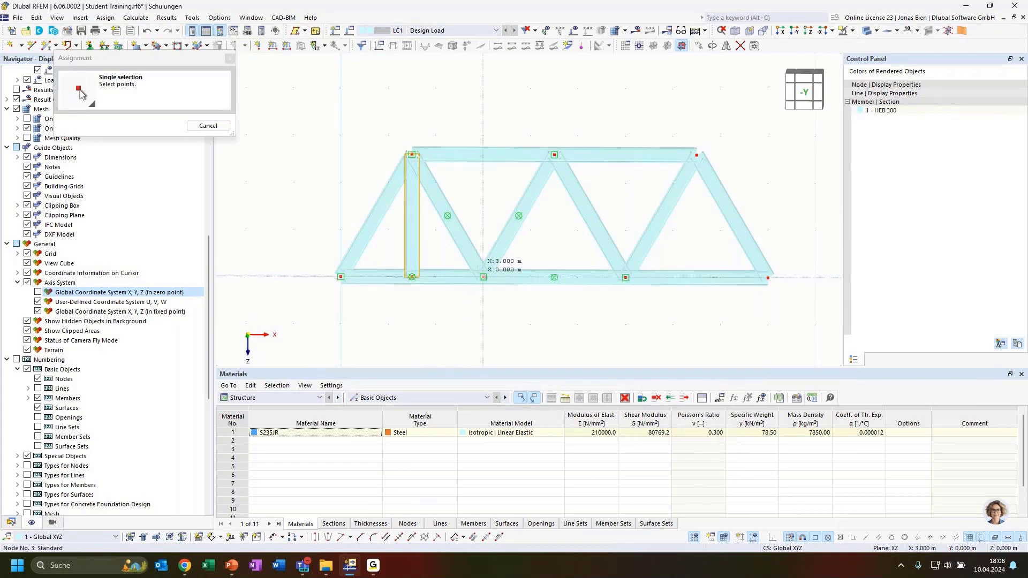
click(483, 276)
drag(443, 145, 647, 227)
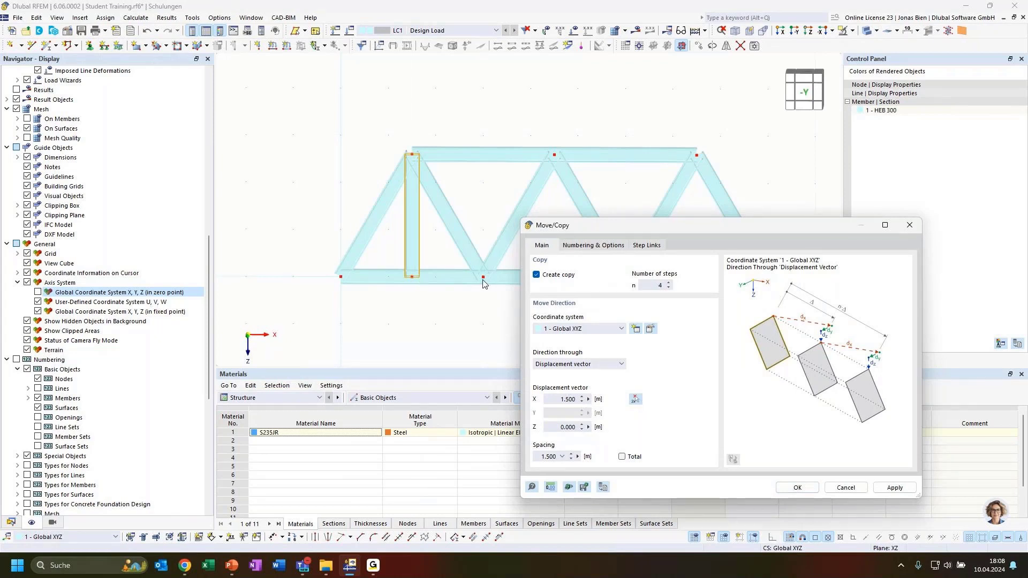
click(653, 284)
click(791, 489)
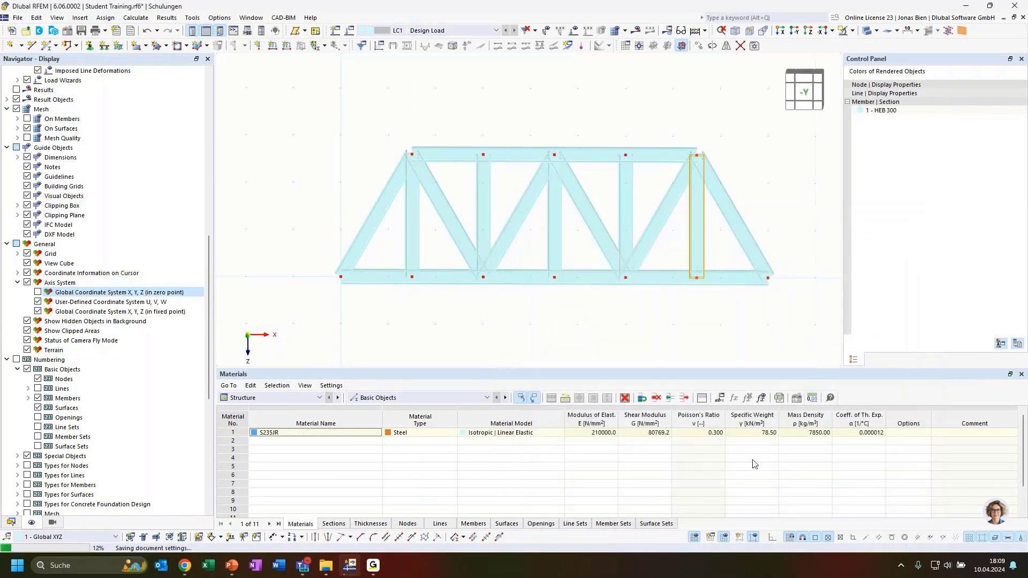
click(708, 340)
Assign the Hinged nodal support to the bottom chord's end node at the origin
ctrl+middle_drag(544, 316, 622, 329)
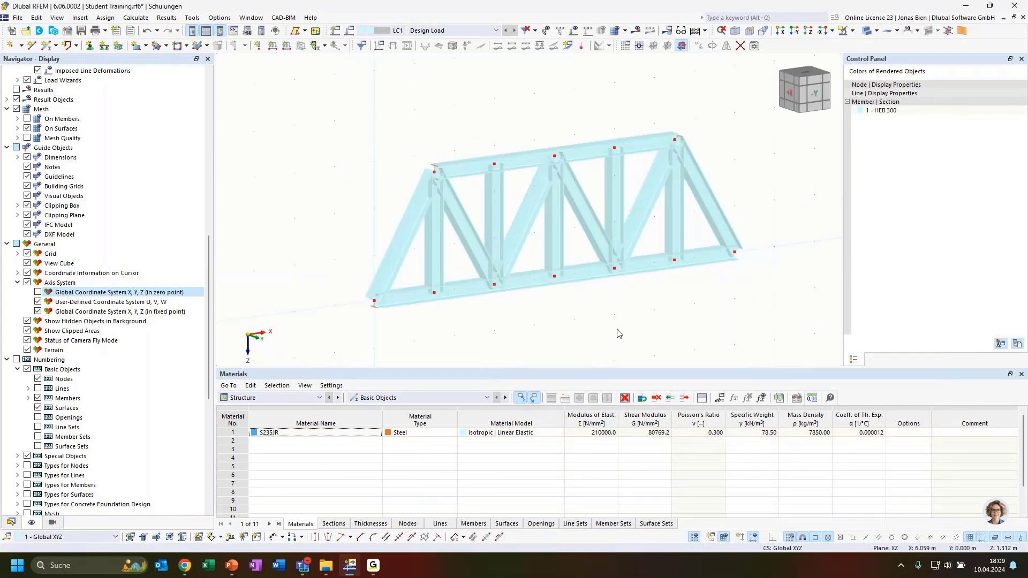
ctrl+middle_drag(637, 317, 610, 312)
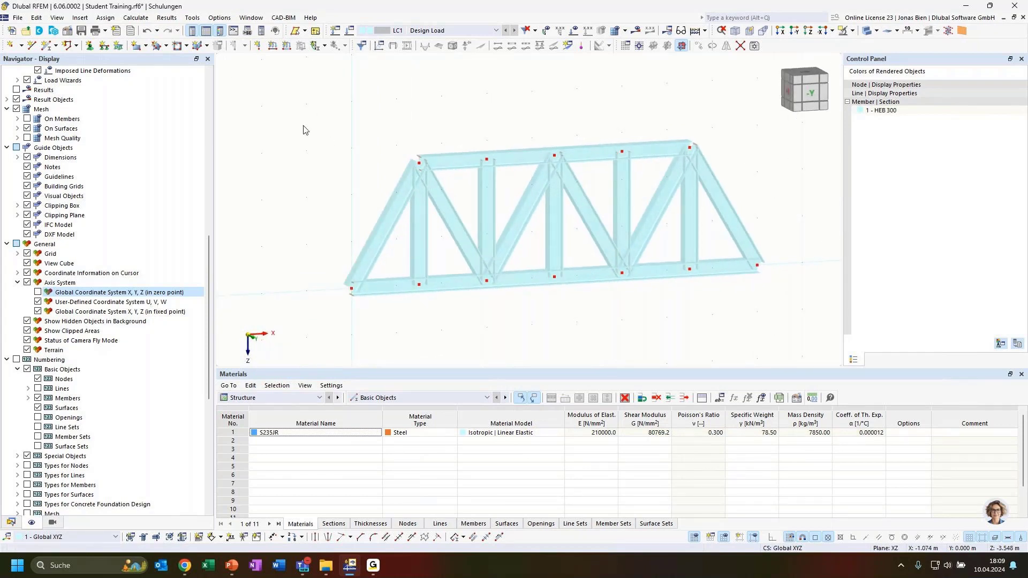
click(90, 46)
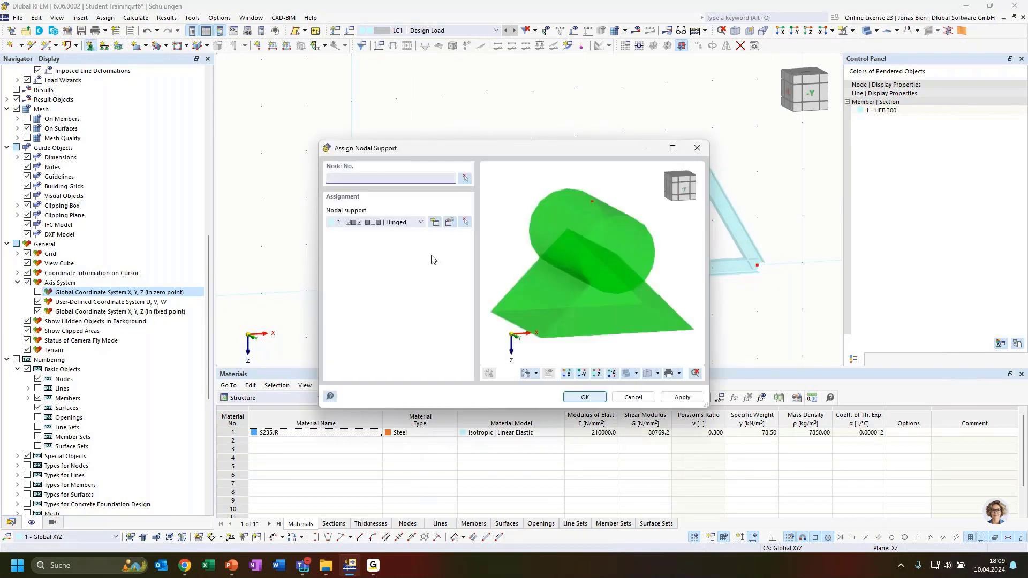
click(466, 182)
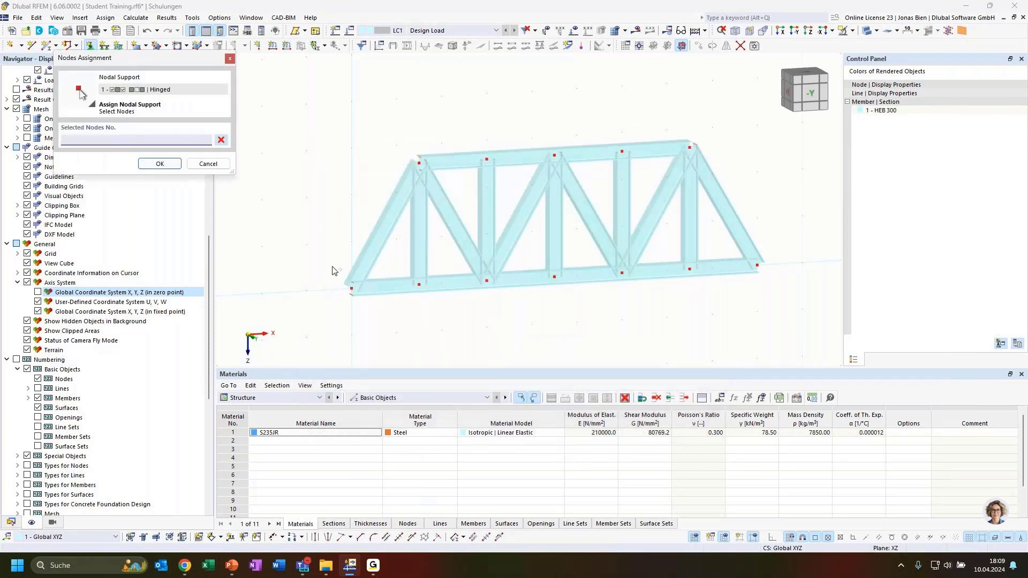
click(350, 290)
click(160, 164)
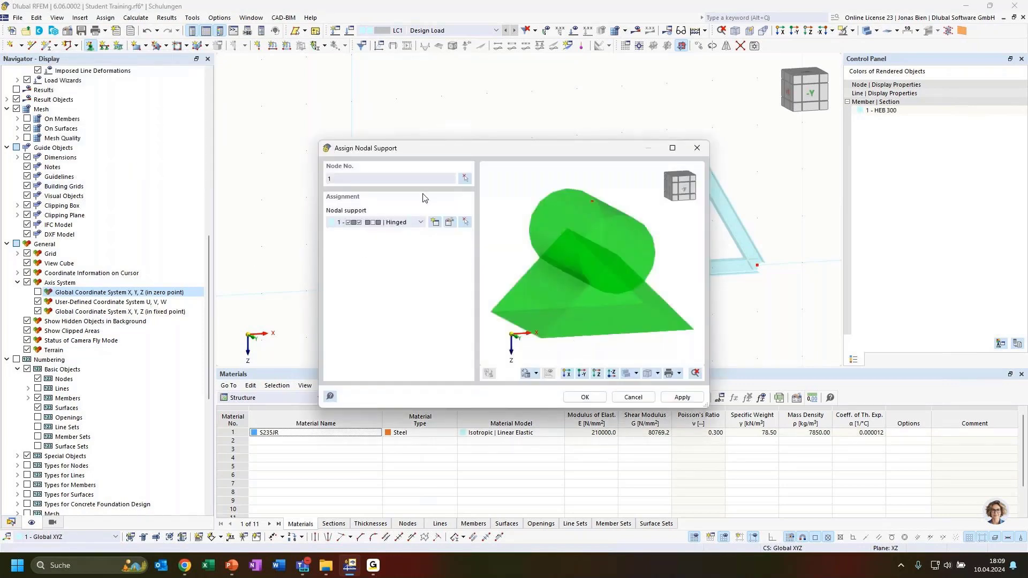
click(691, 396)
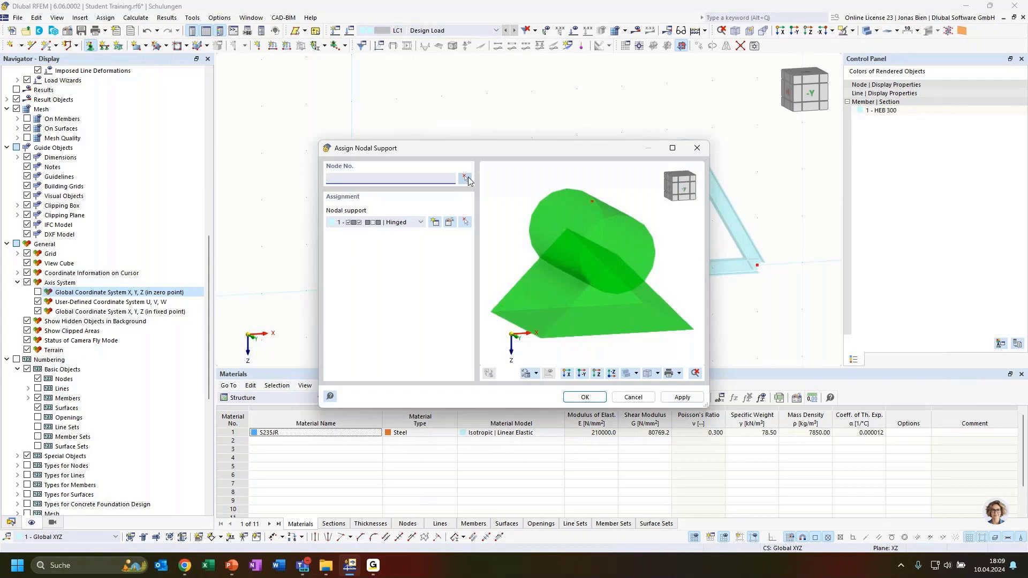
Assign the Roller nodal support to the bottom chord's far end node
click(420, 222)
click(393, 257)
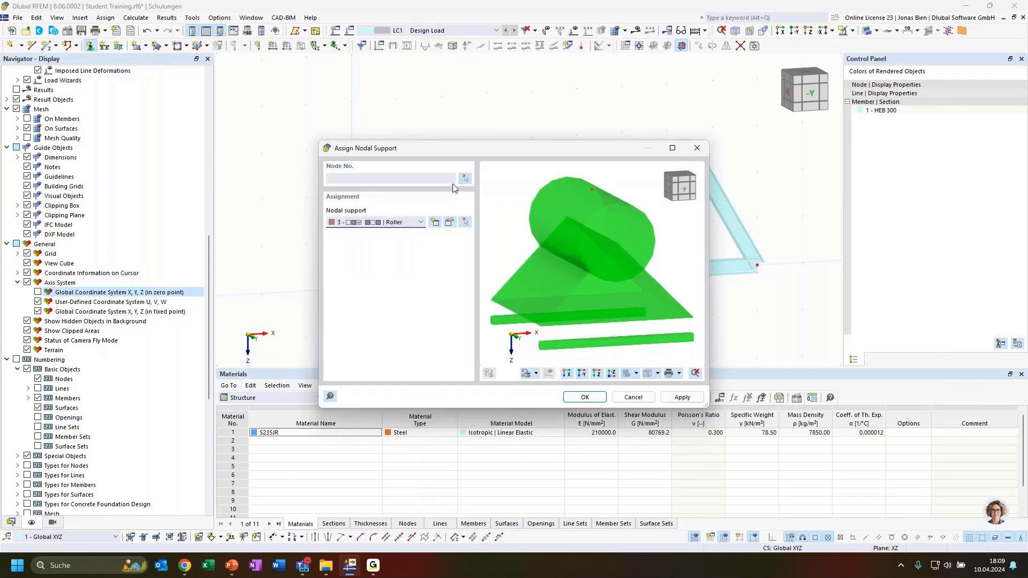
click(466, 179)
click(757, 265)
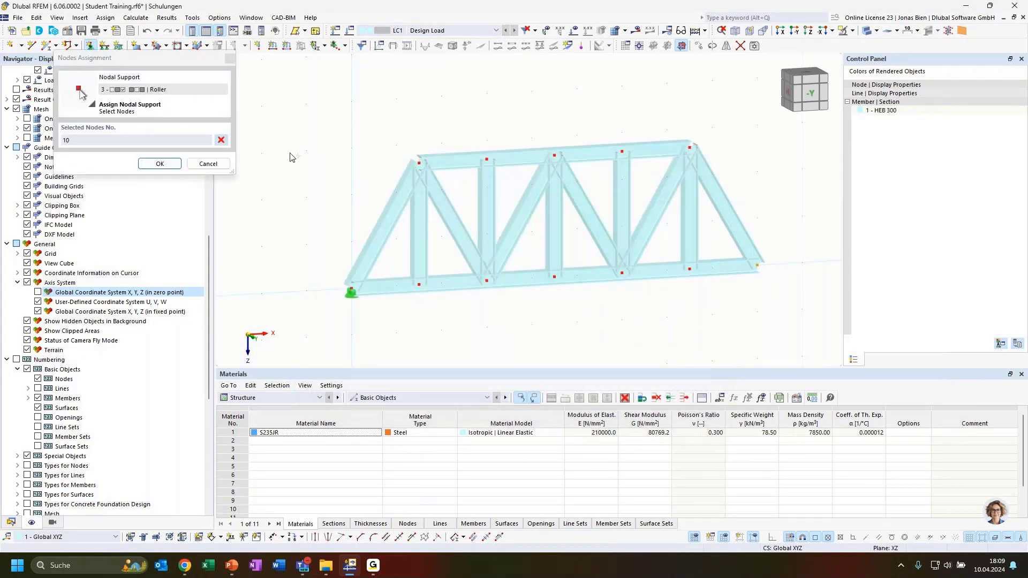
click(160, 163)
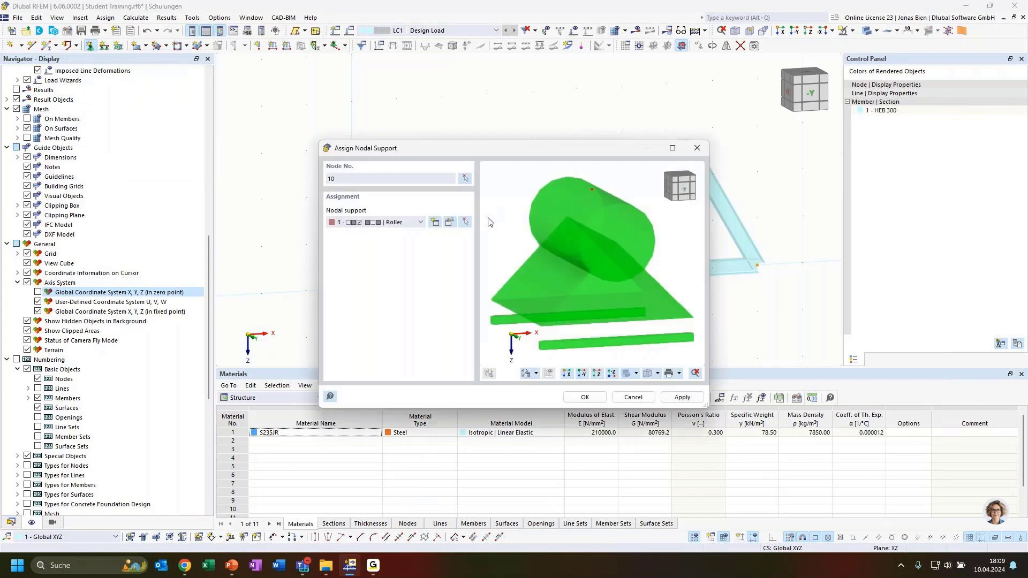
click(585, 397)
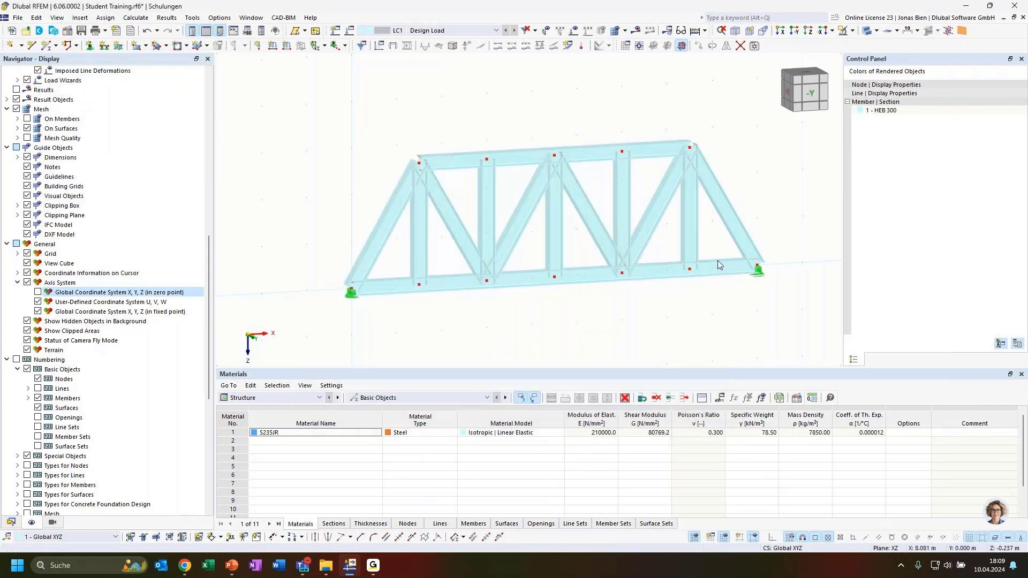
Add a 10 kN nodal force in Z under LC1 on the first and middle main nodes of the upper chord
ctrl+middle_drag(684, 311, 632, 290)
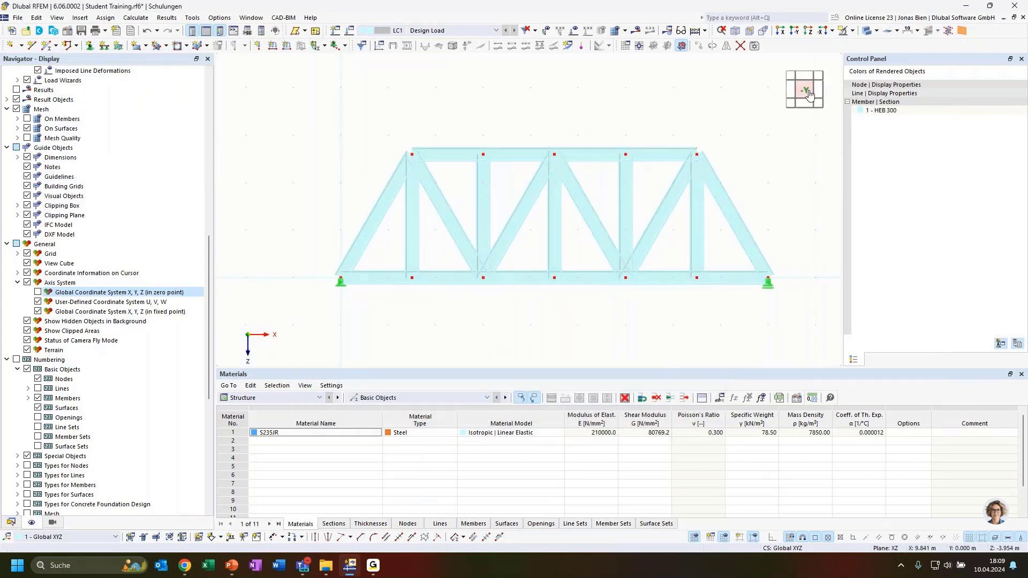
scroll(717, 217, up, 2)
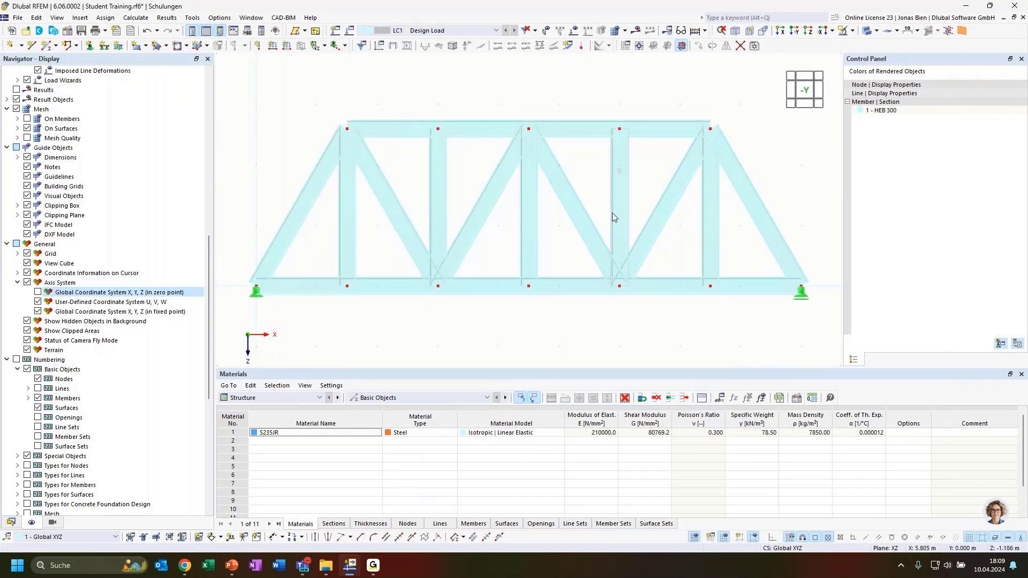
scroll(612, 213, down, 2)
middle_drag(555, 110, 557, 114)
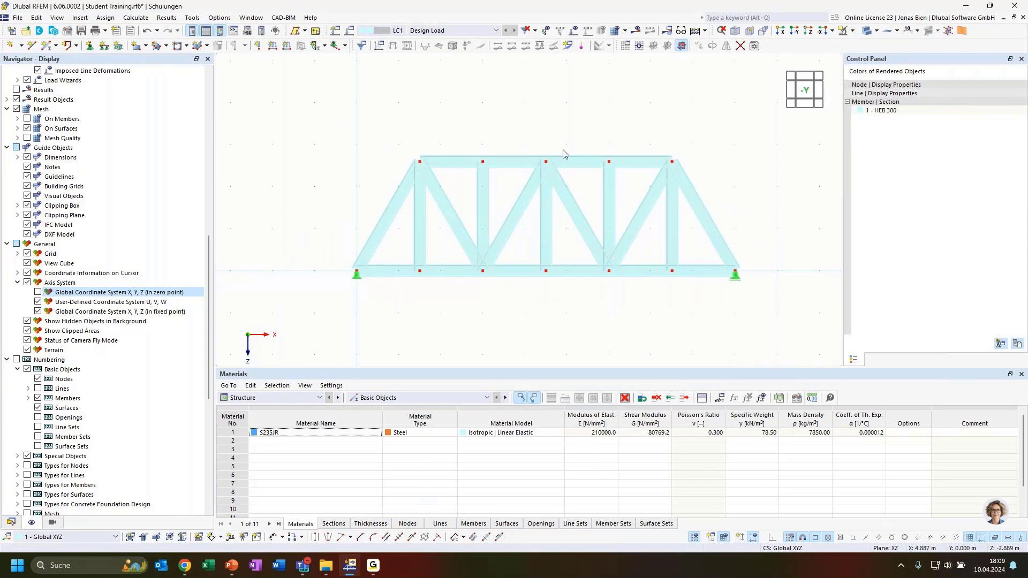
click(258, 45)
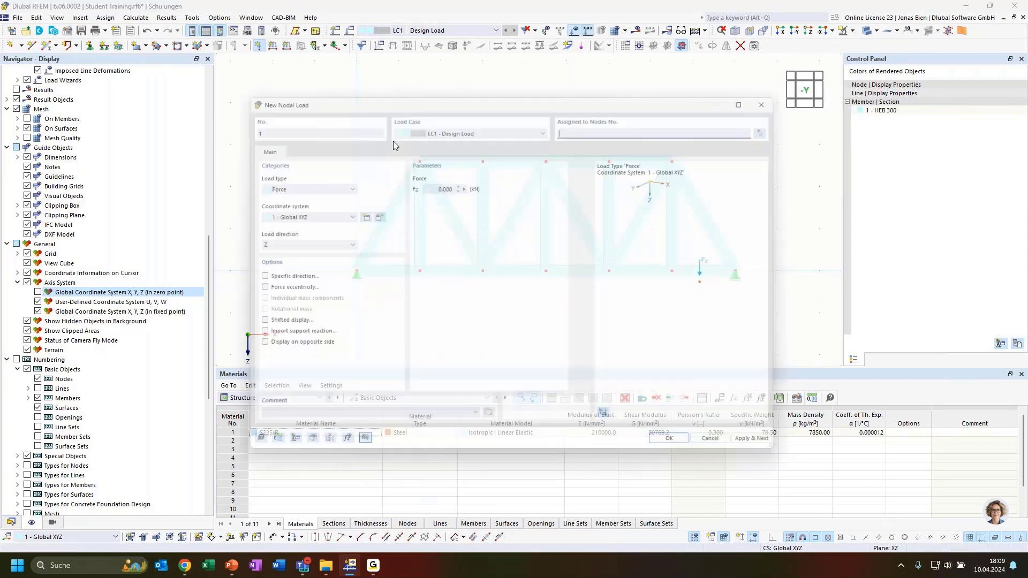
click(427, 184)
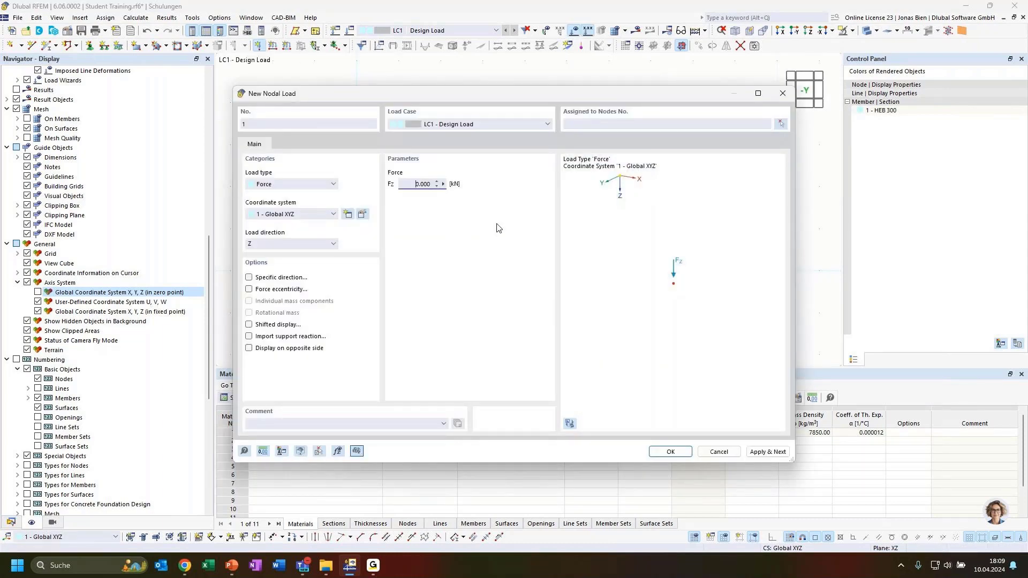
text(10)
click(781, 125)
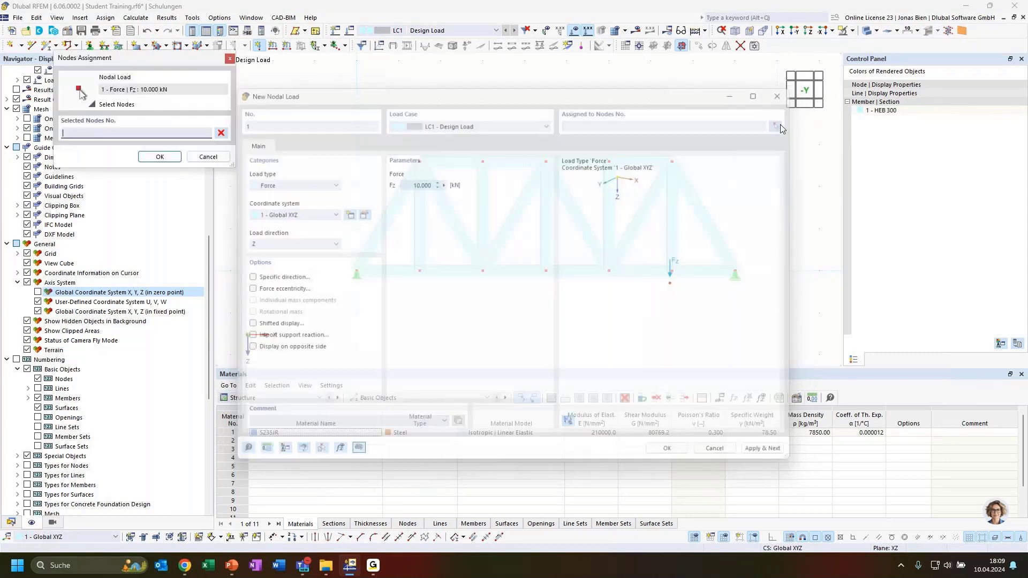
click(419, 161)
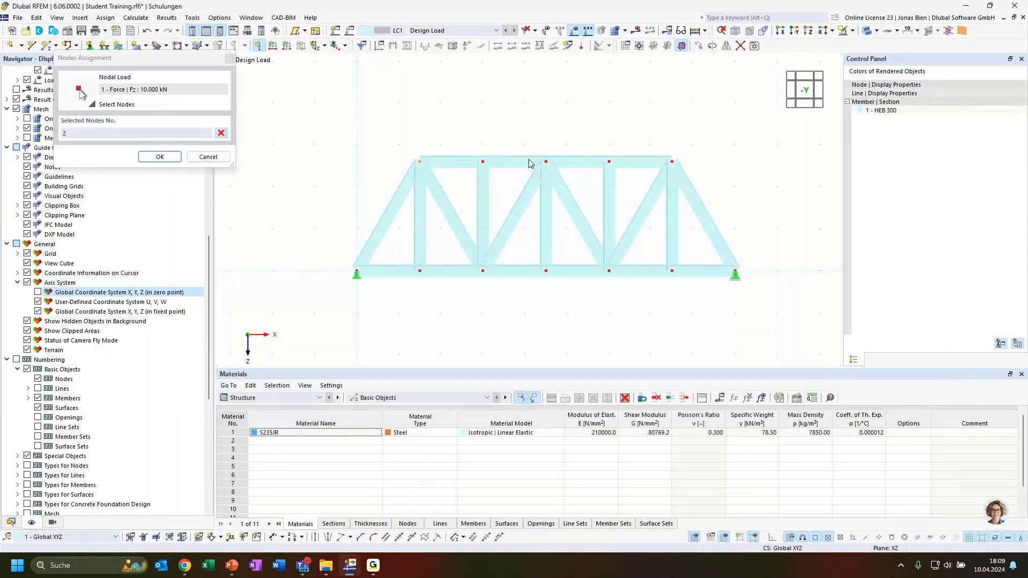
click(546, 161)
click(159, 158)
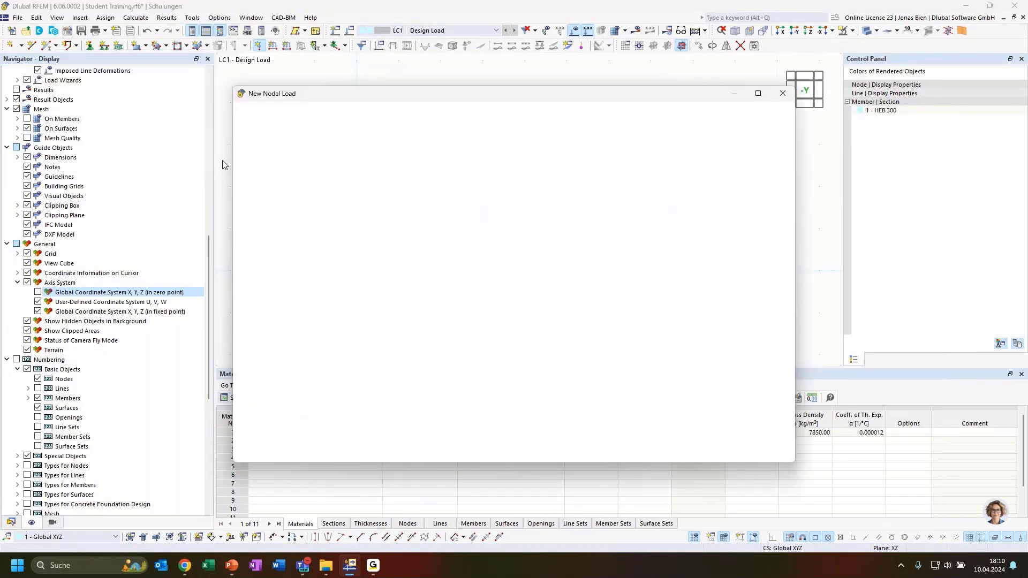
click(765, 454)
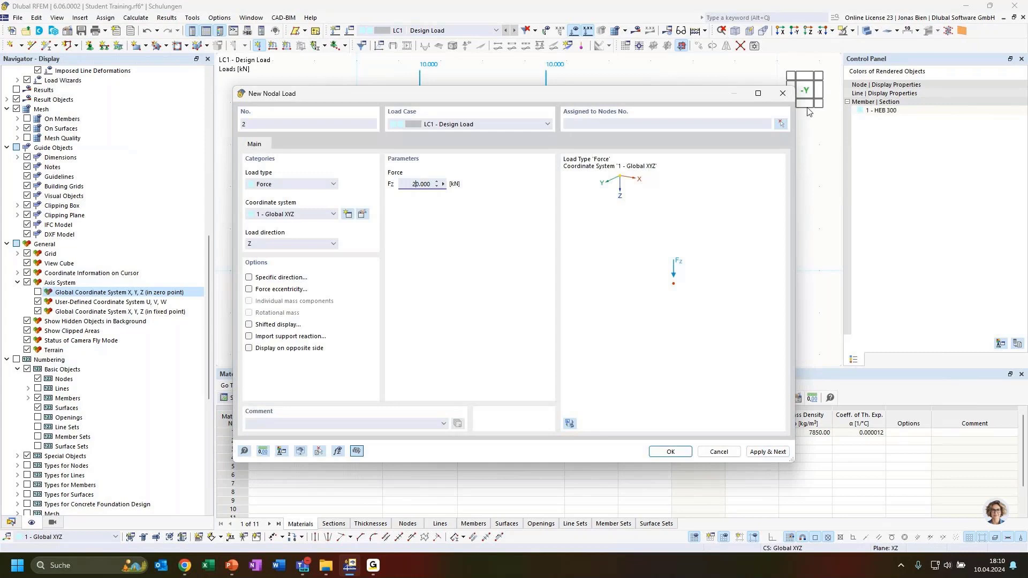
Assign a 20 kN nodal force in Z under LC1 to the far end node of the upper chord
click(781, 124)
click(671, 162)
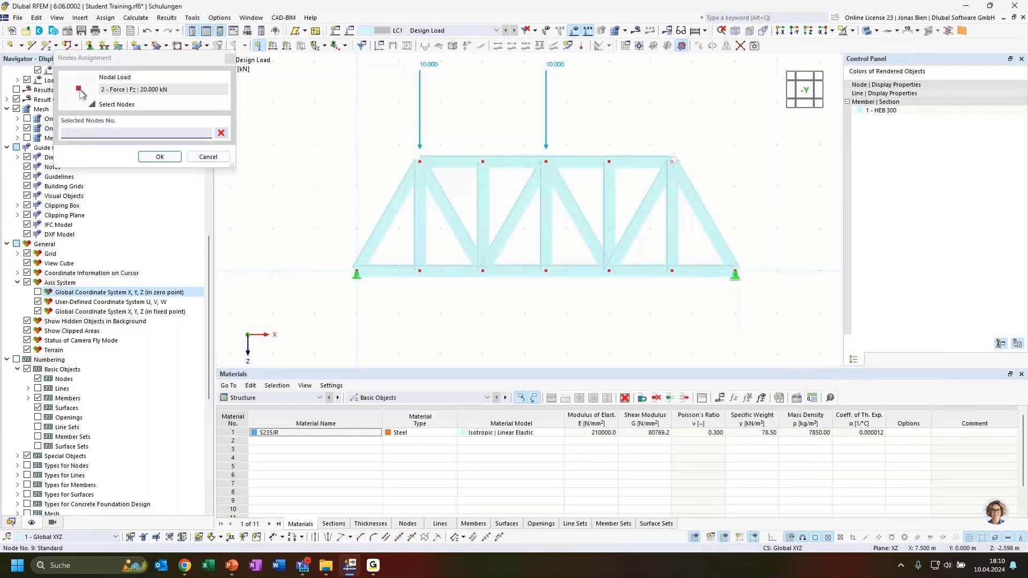
click(159, 157)
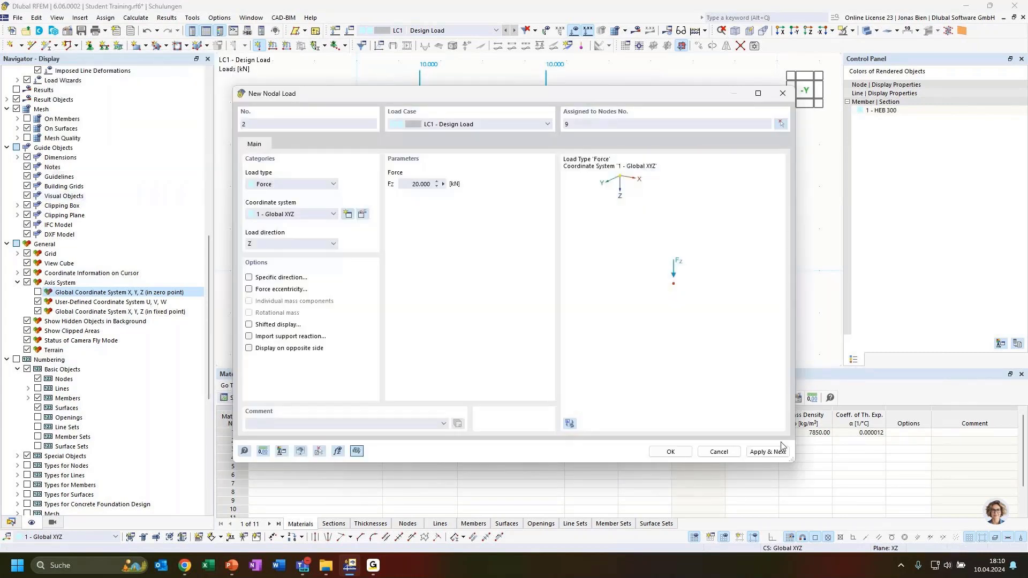
click(670, 452)
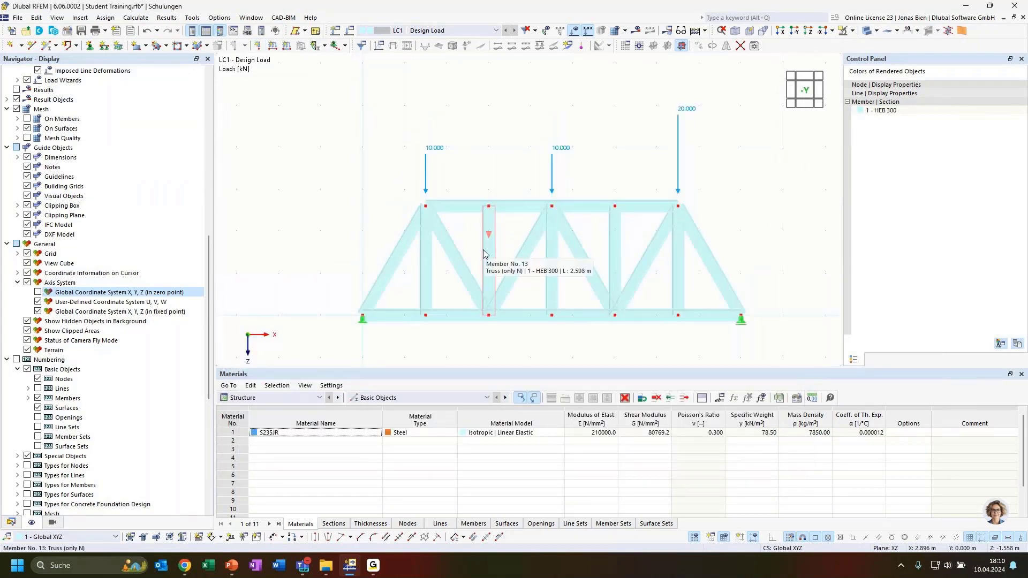
scroll(411, 138, down, 1)
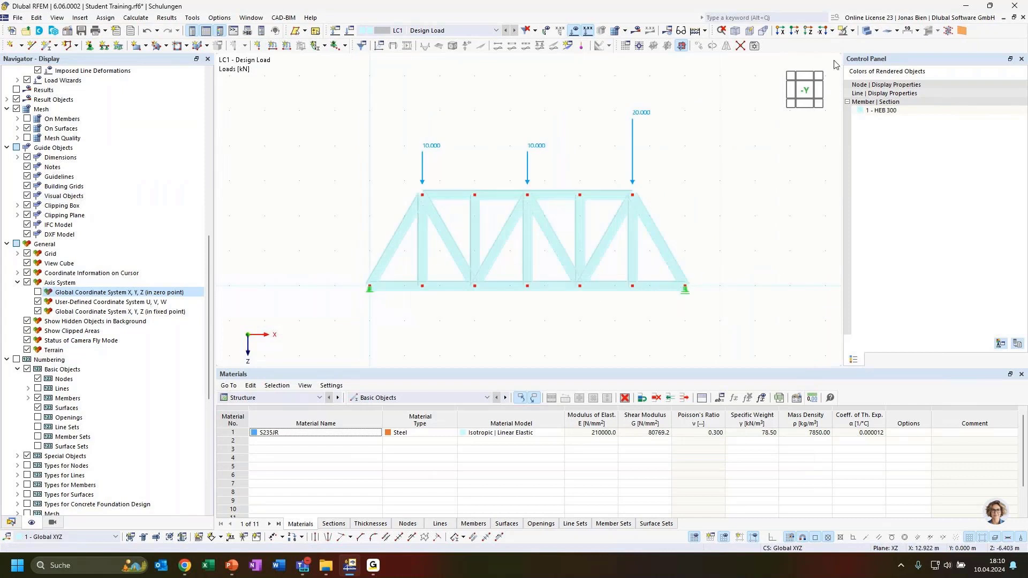
Switch the truss to wireframe display and colour the objects by Material & Display Properties
click(866, 31)
click(867, 33)
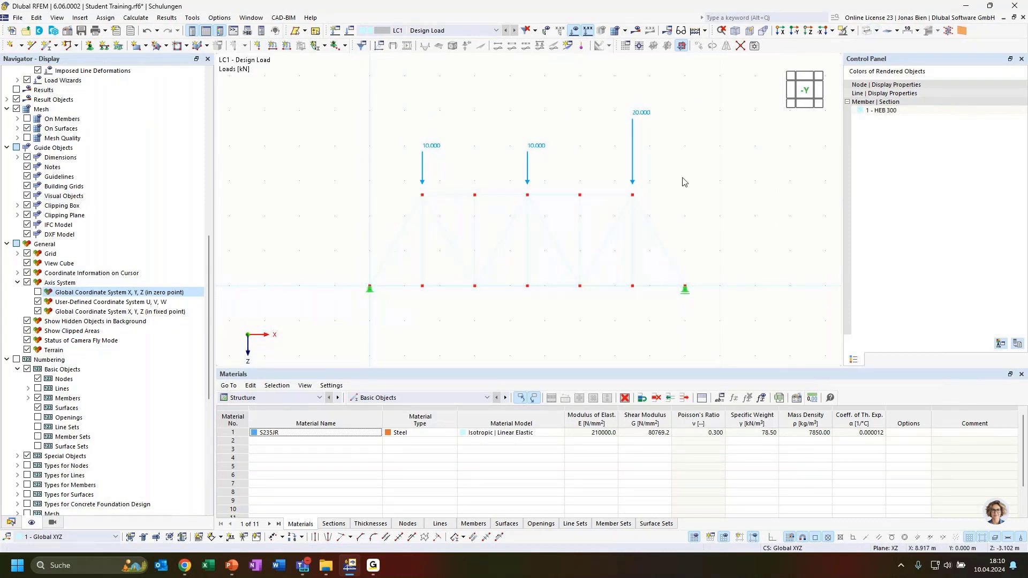
mouse_move(685, 182)
ctrl+middle_down()
mouse_move(711, 202)
mouse_move(695, 195)
ctrl+middle_up()
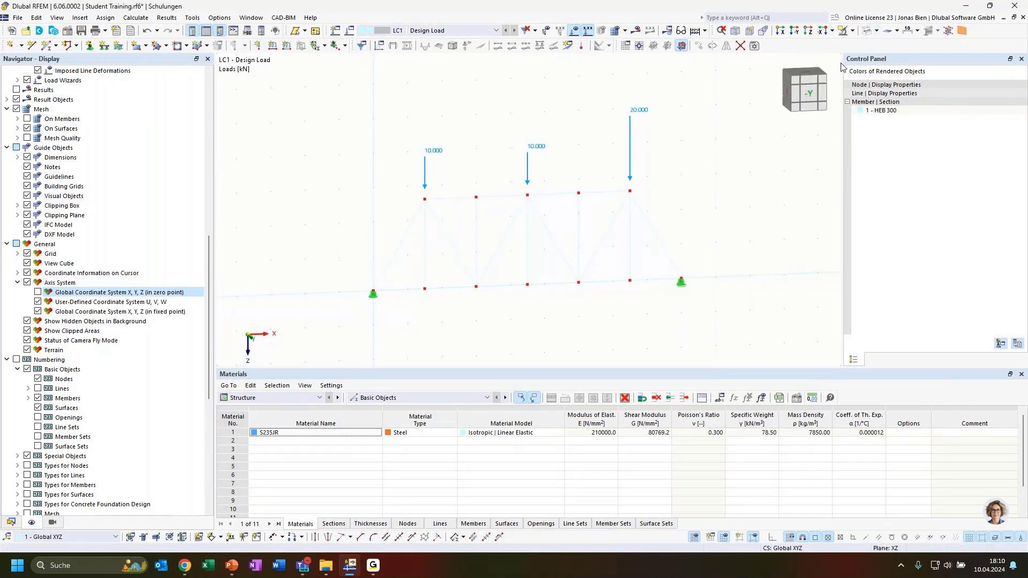
click(52, 523)
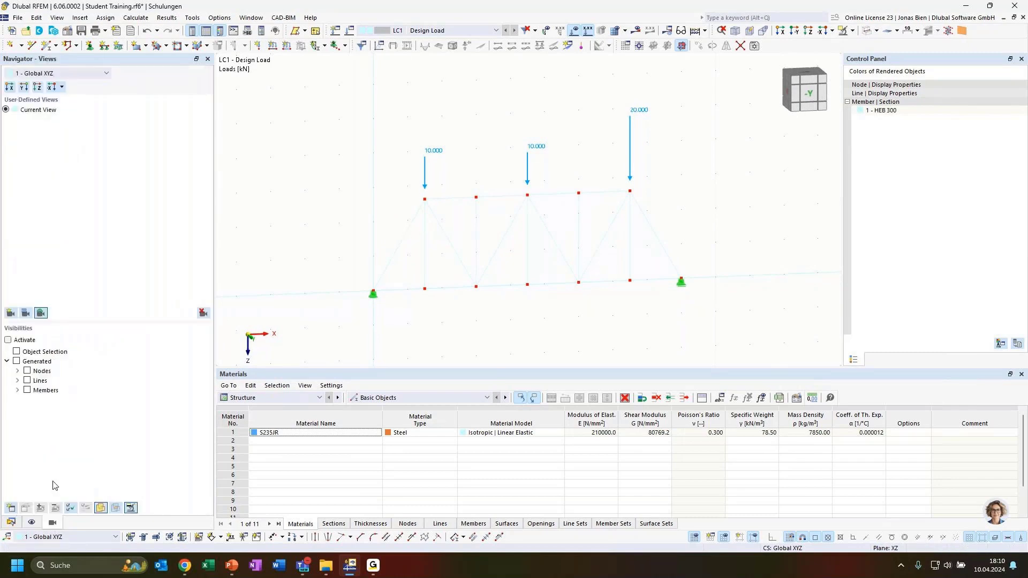
click(32, 523)
scroll(43, 414, down, 10)
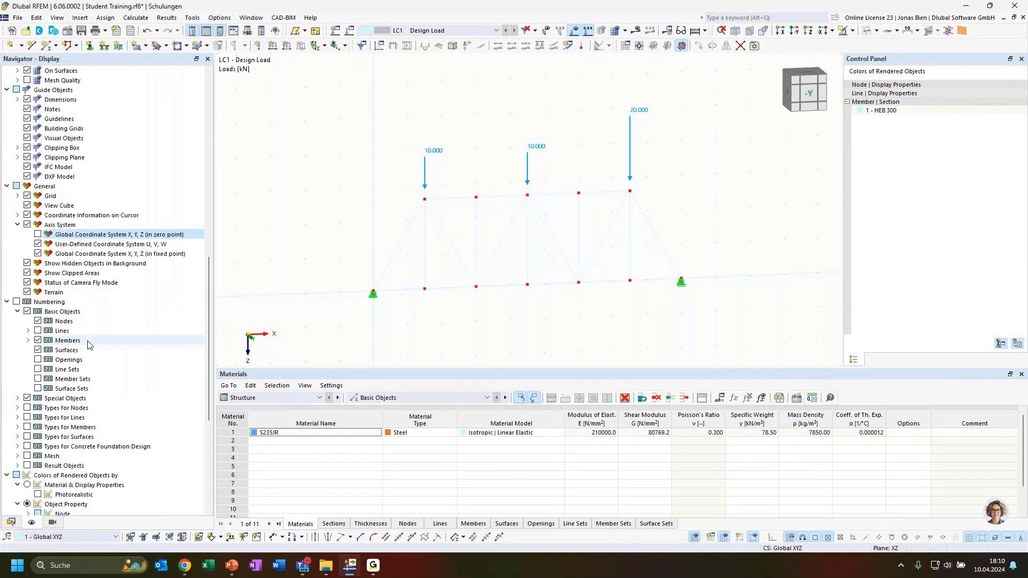
click(26, 341)
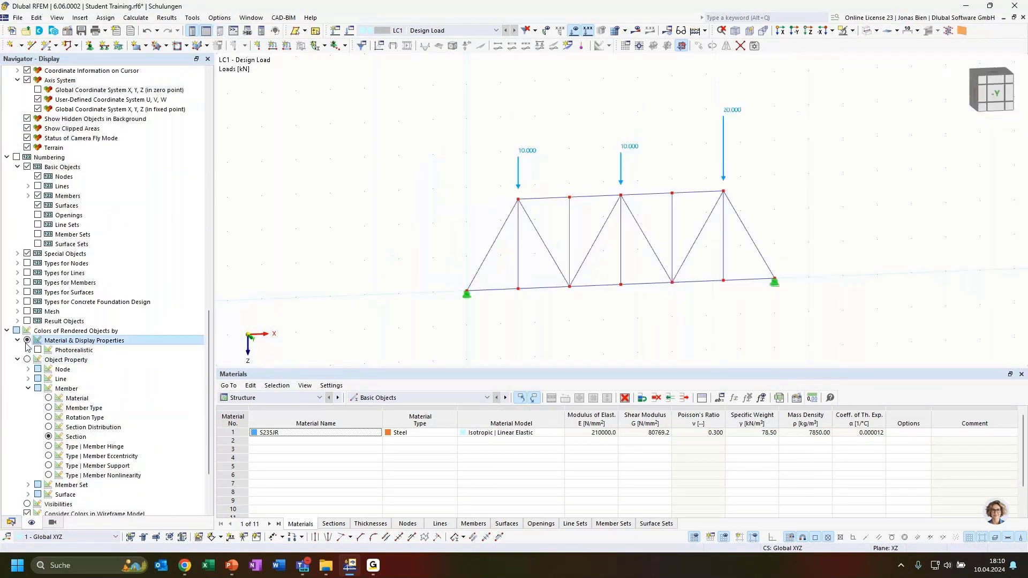
ctrl+middle_drag(807, 197, 505, 227)
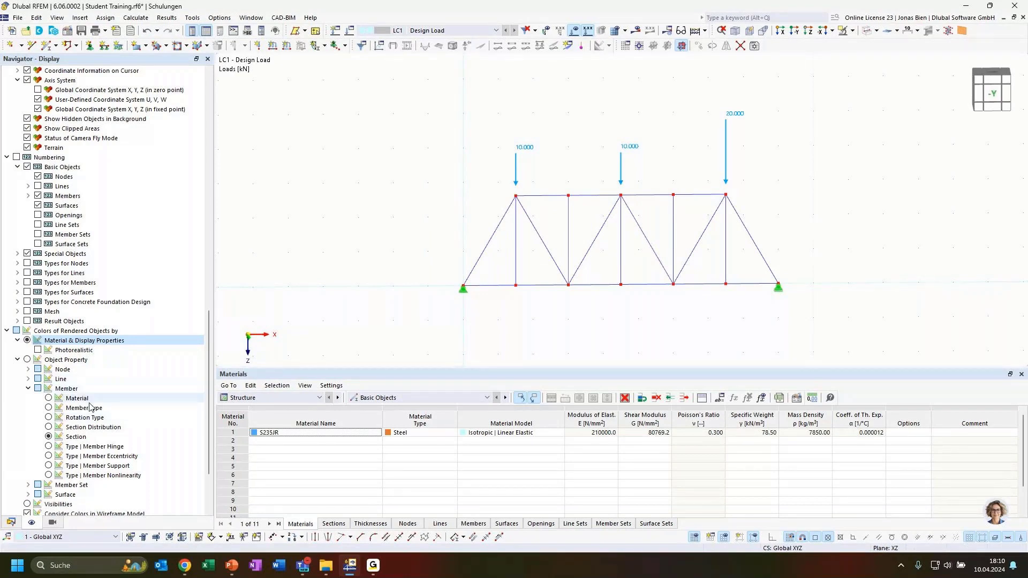
scroll(86, 369, up, 4)
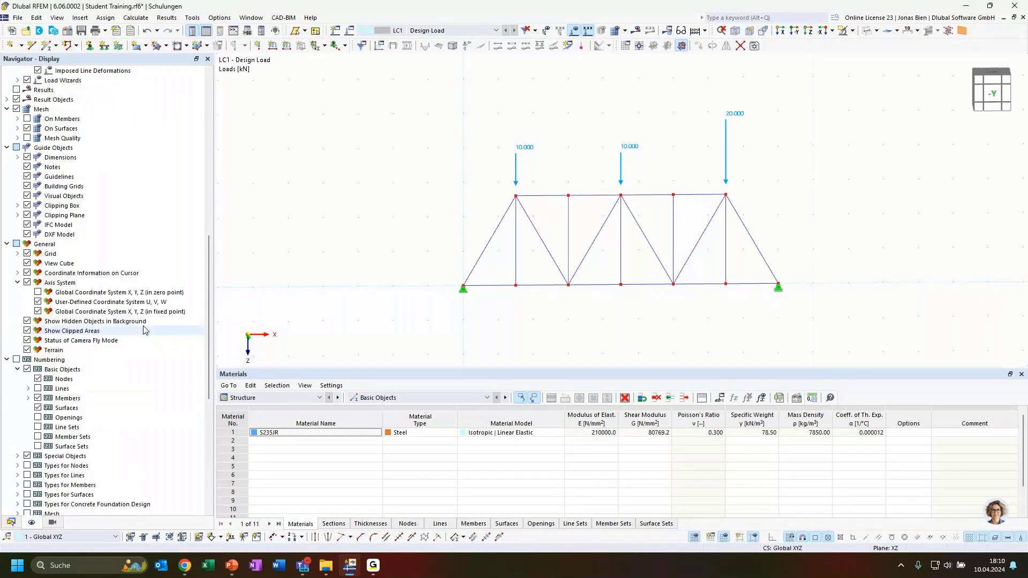
scroll(139, 332, down, 5)
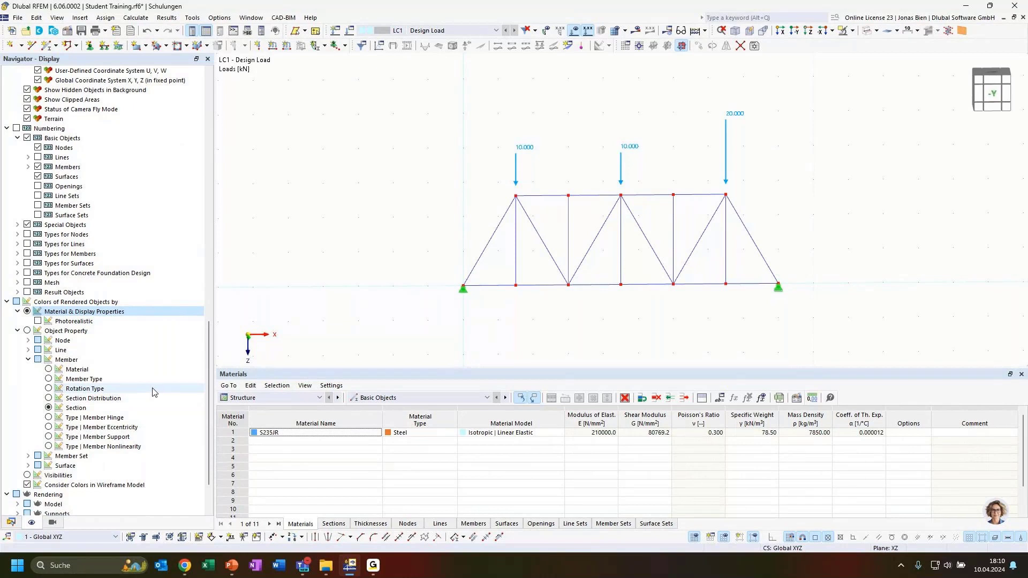
right_click(136, 369)
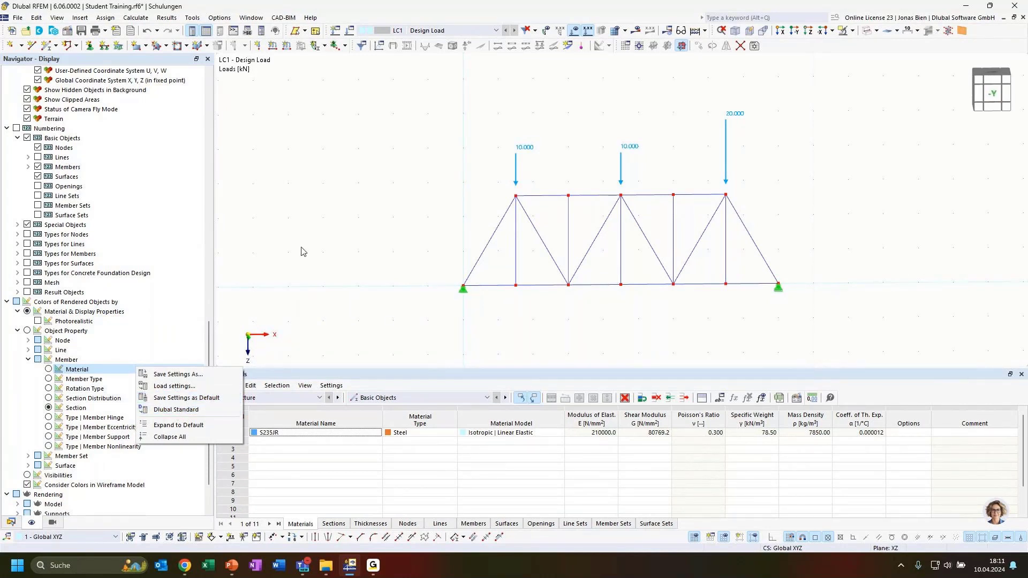
click(316, 256)
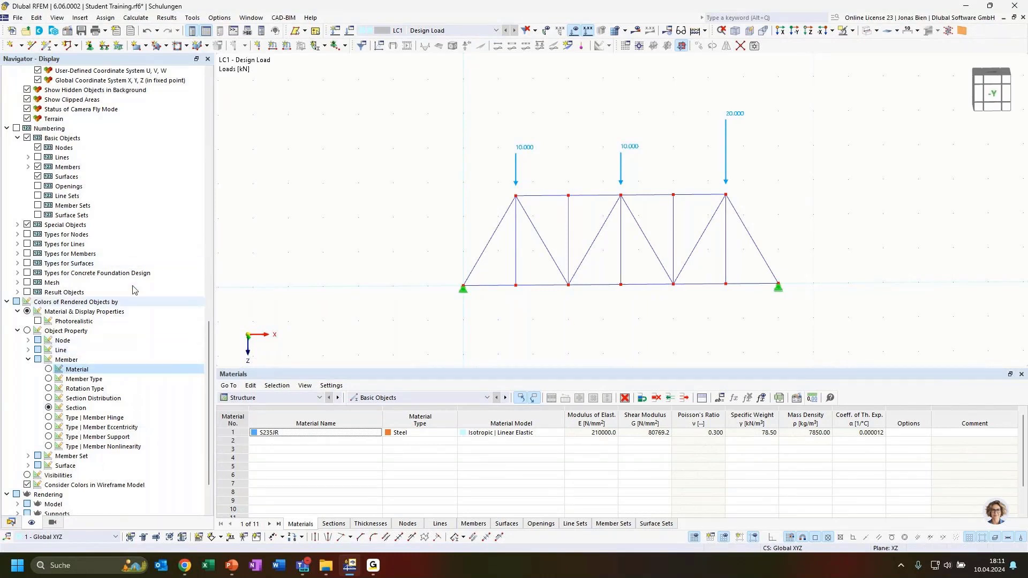
right_click(150, 358)
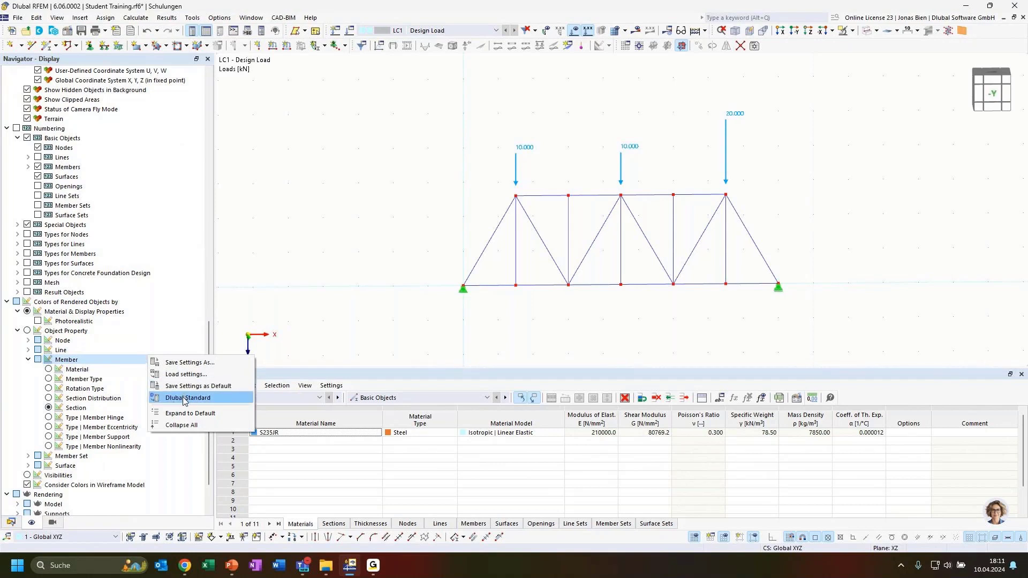
click(419, 188)
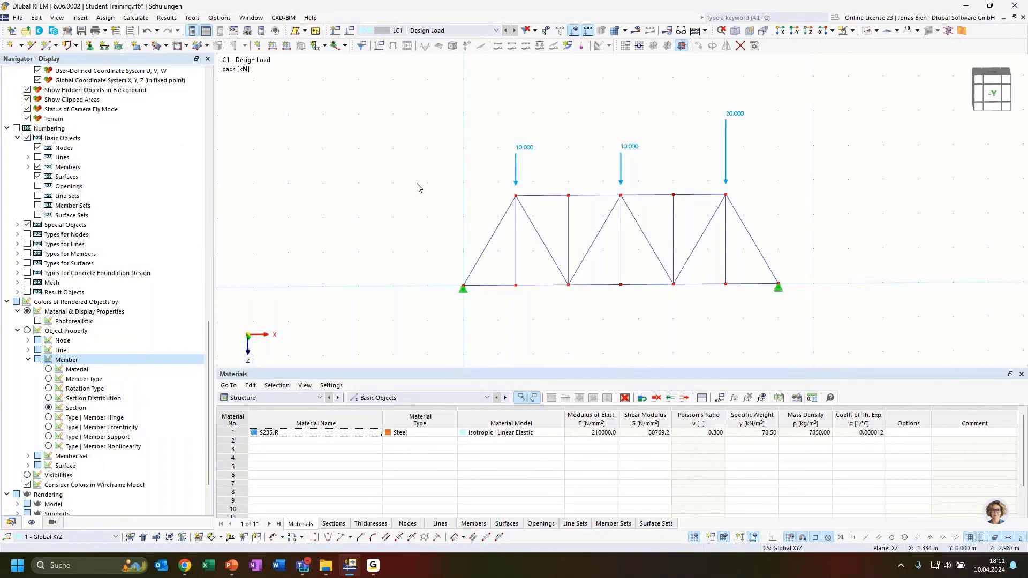
Calculate load case LC1 and display the truss's global deformations |u|
click(636, 30)
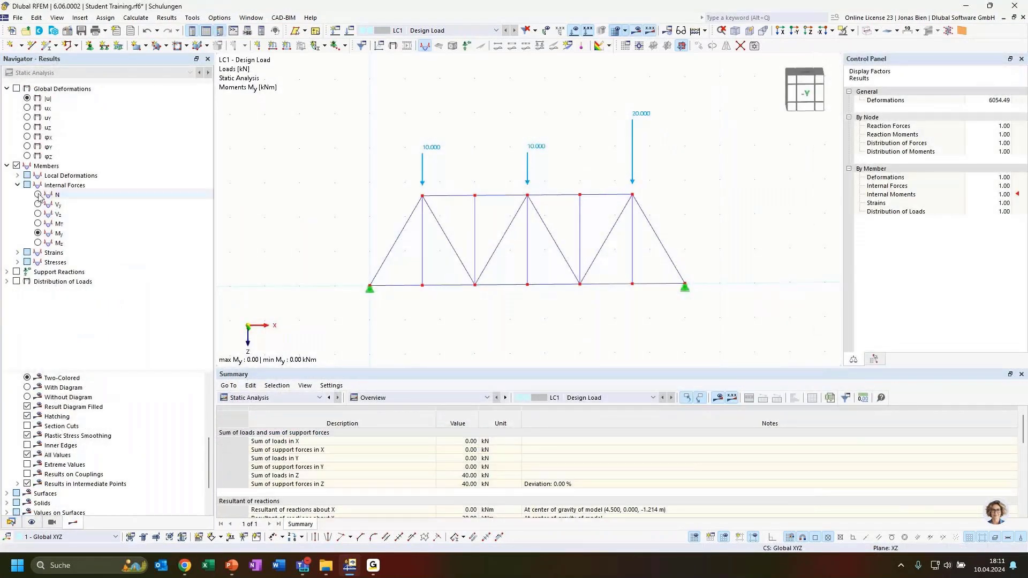
click(18, 176)
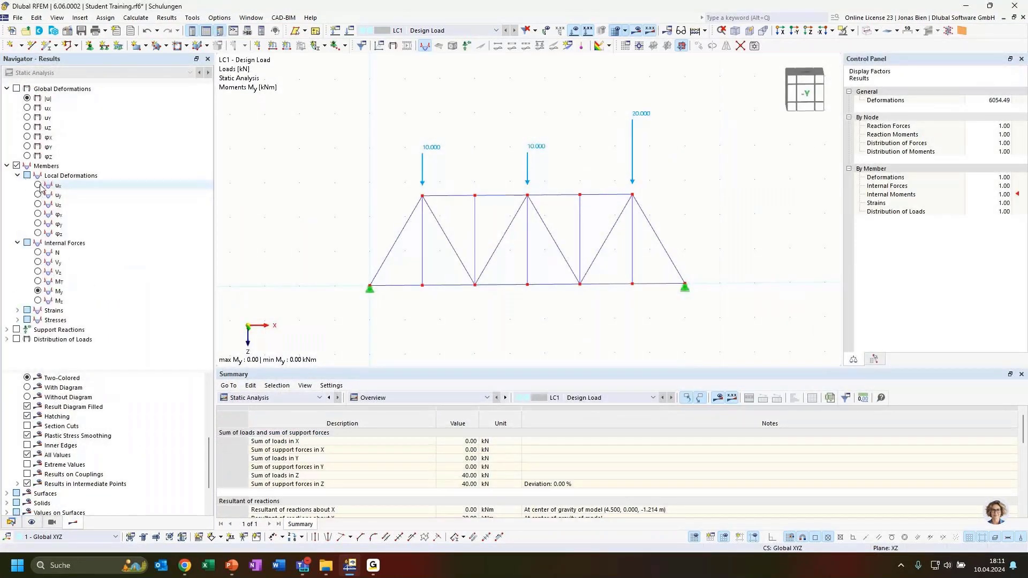
click(27, 100)
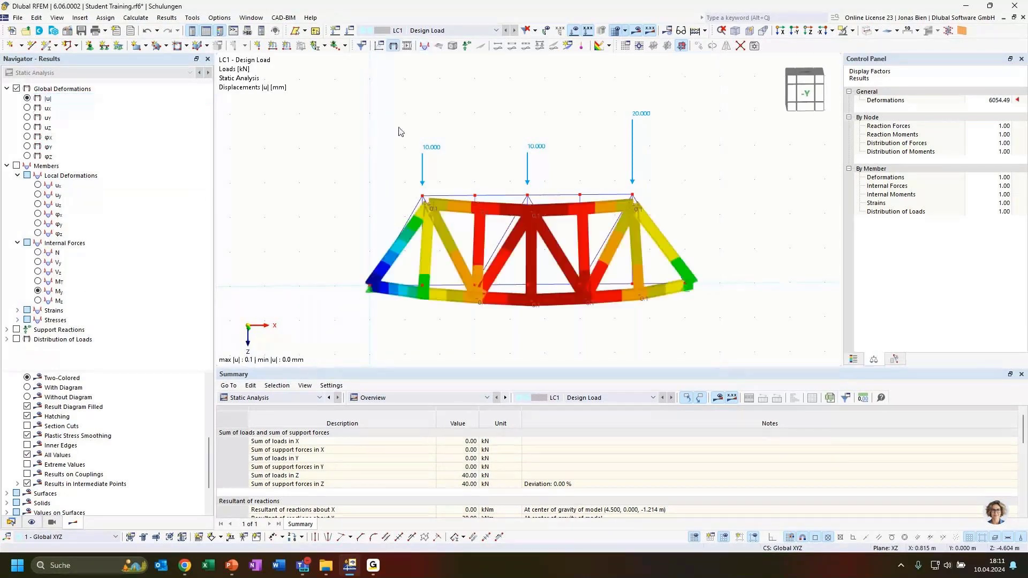
mouse_move(765, 209)
ctrl+middle_down()
mouse_move(740, 174)
mouse_move(768, 203)
ctrl+middle_up()
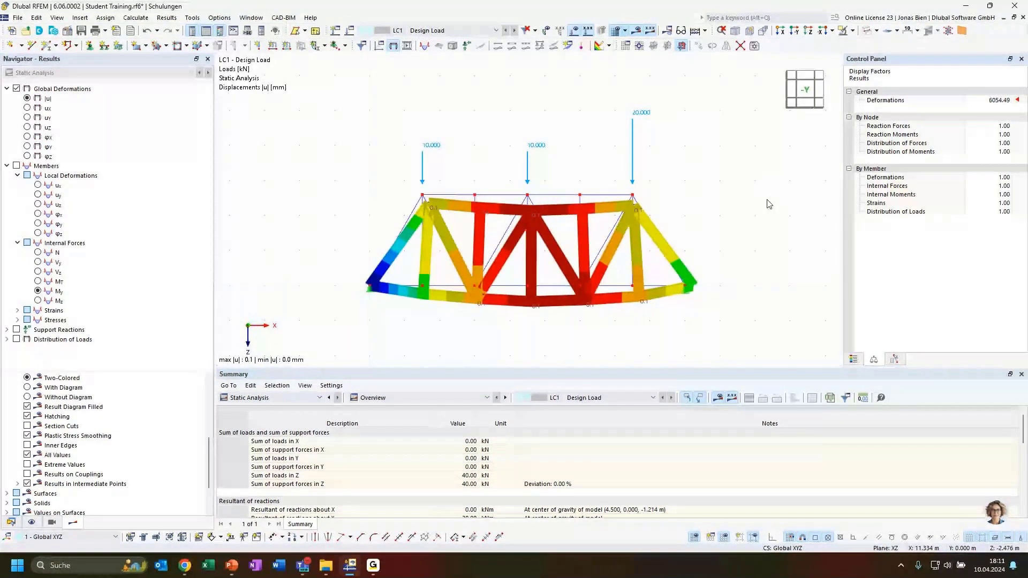
ctrl+middle_drag(690, 242, 586, 326)
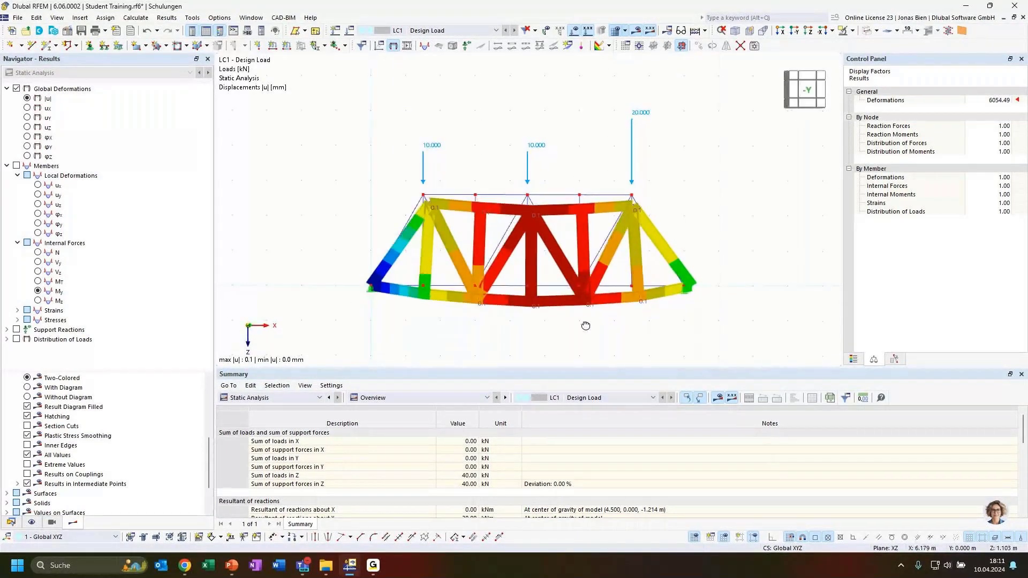
Display the axial force N diagram of the truss members in the -Y view
click(58, 252)
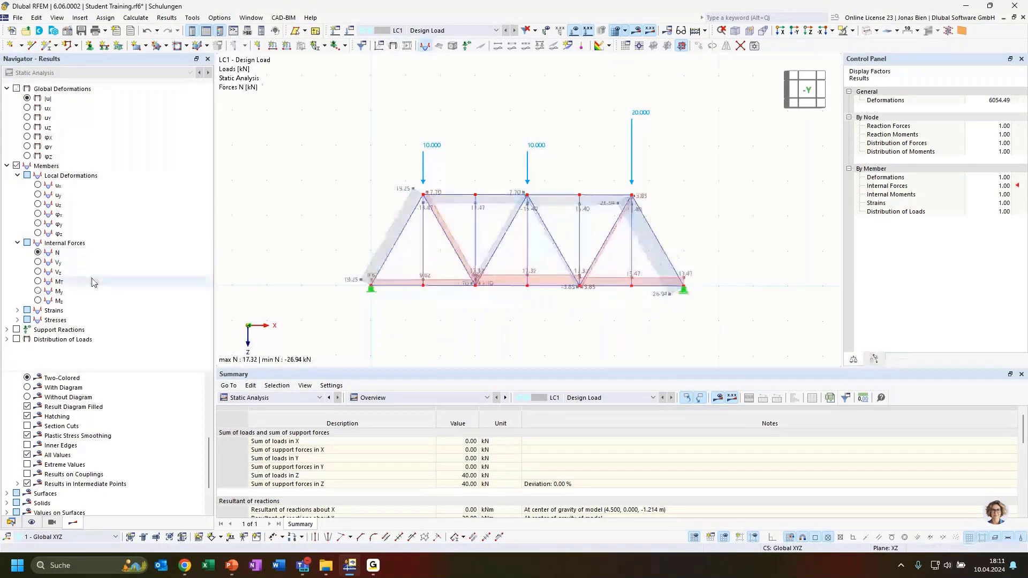
ctrl+middle_drag(723, 200, 668, 222)
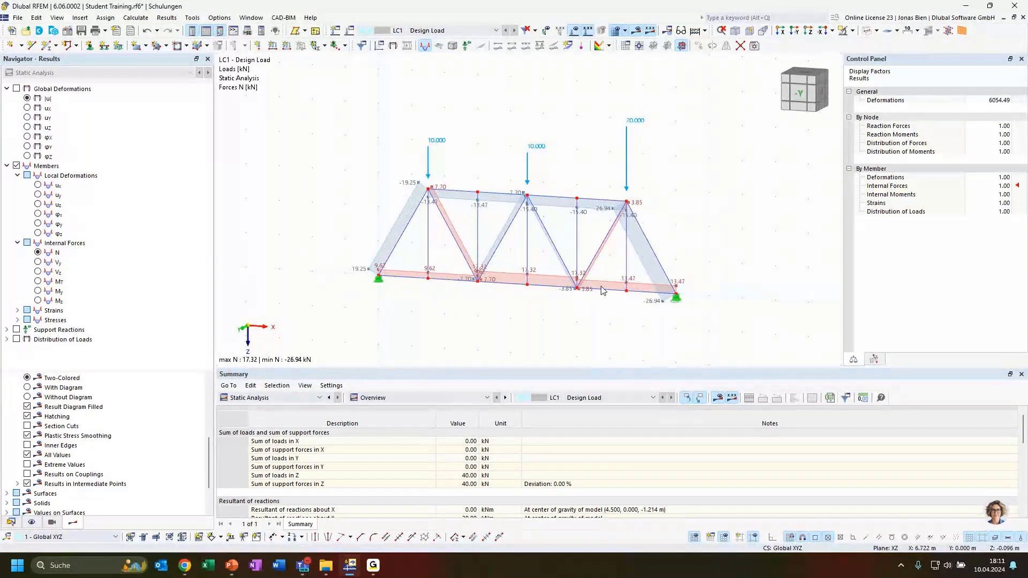
click(800, 97)
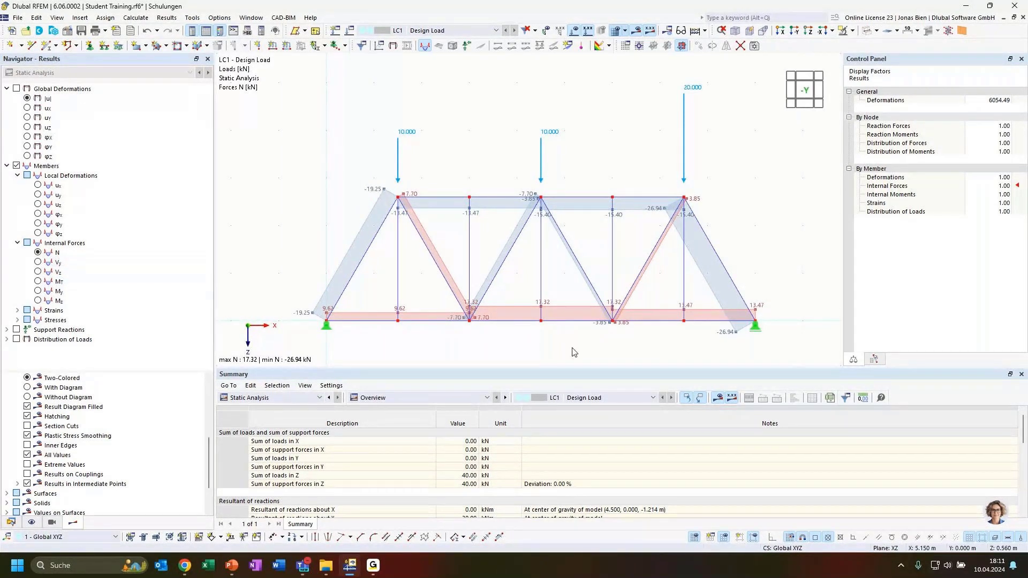
Review the member diagrams for shear forces Vy and Vz and moments MT, My and Mz, and return to the axial forces N
click(39, 261)
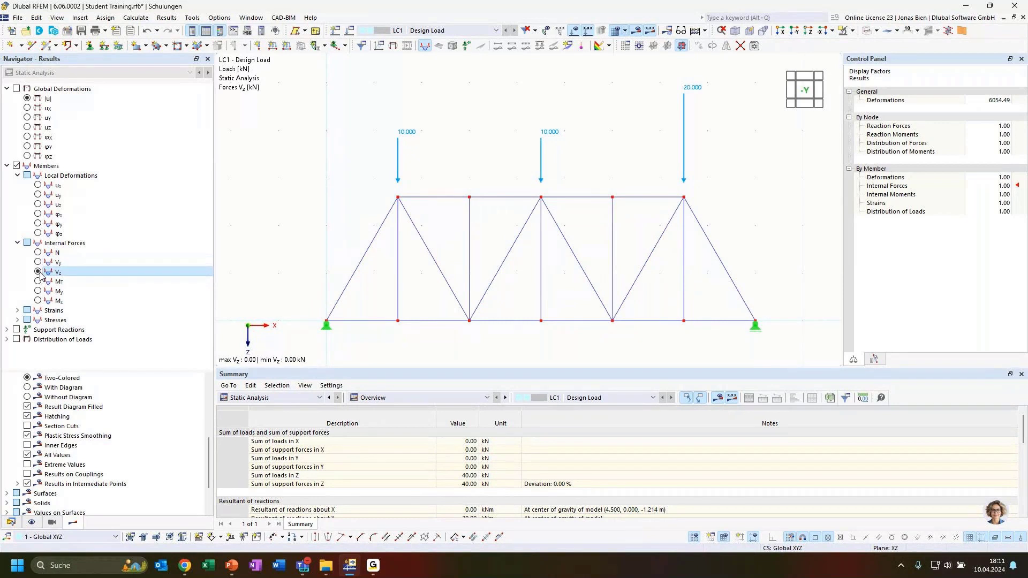
click(38, 281)
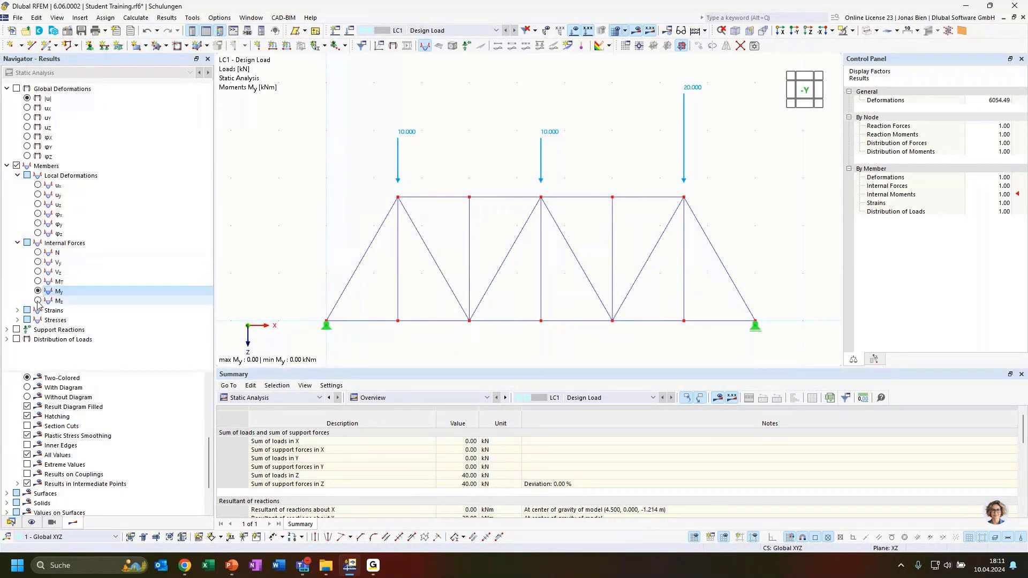
click(38, 301)
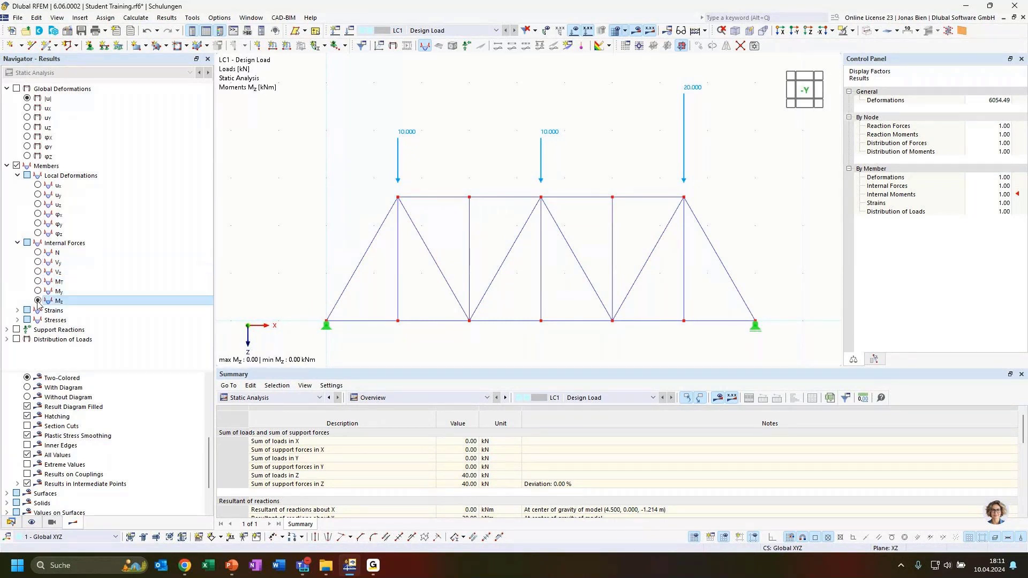
click(38, 253)
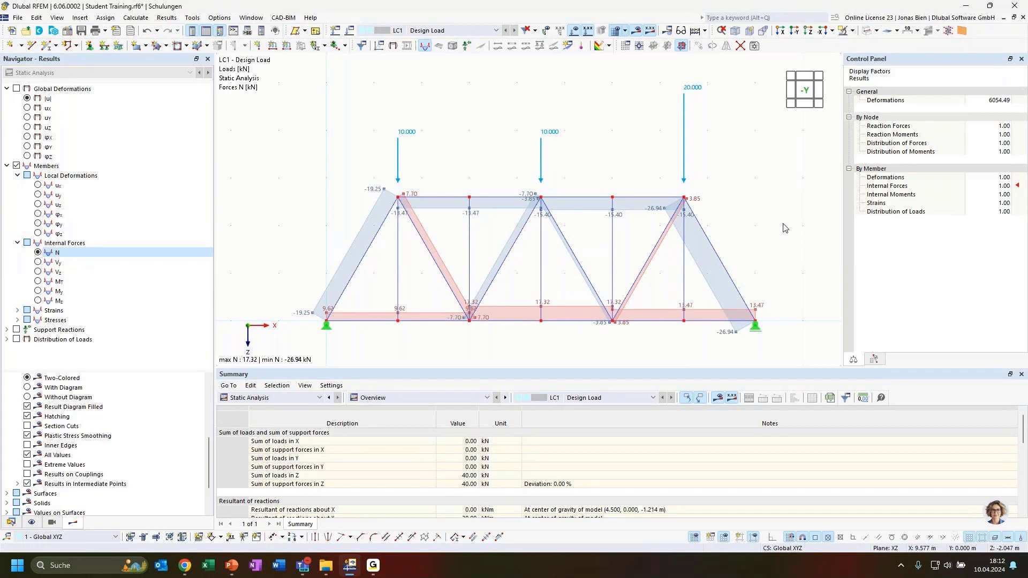
scroll(785, 228, down, 3)
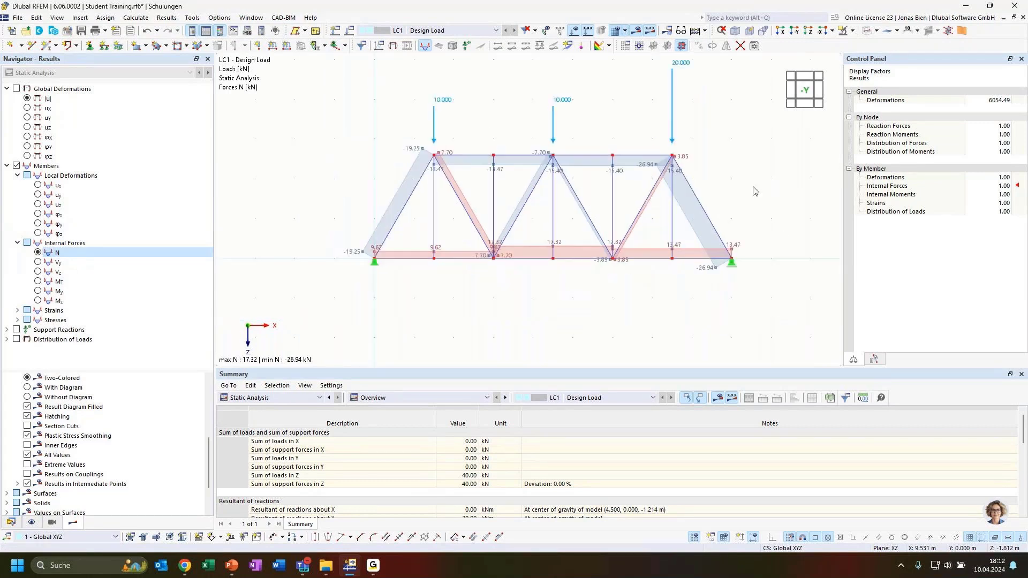
middle_drag(747, 184, 718, 200)
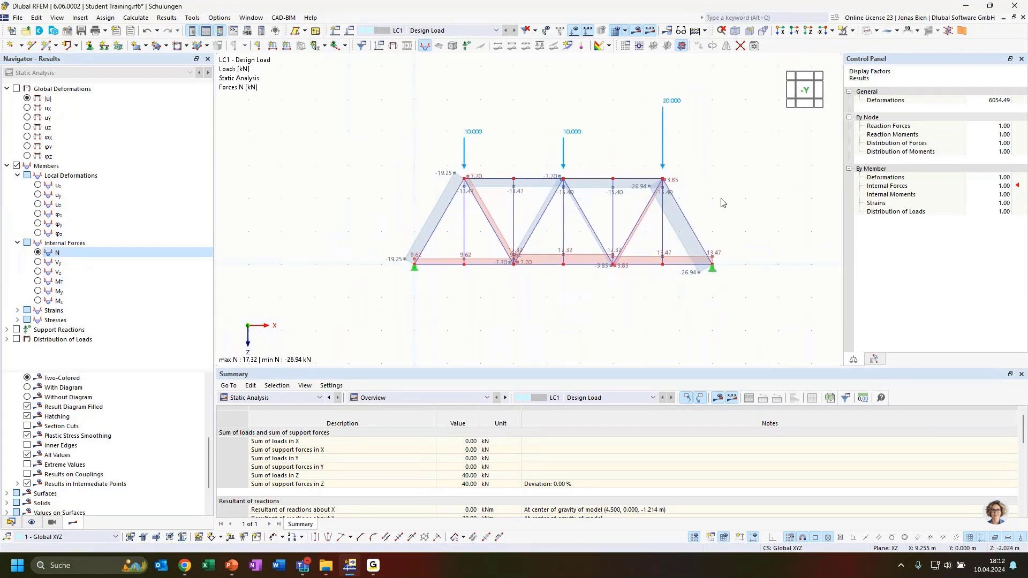
Show the support reactions alongside the axial forces and examine the summary's sums of loads and support forces in Z
click(16, 330)
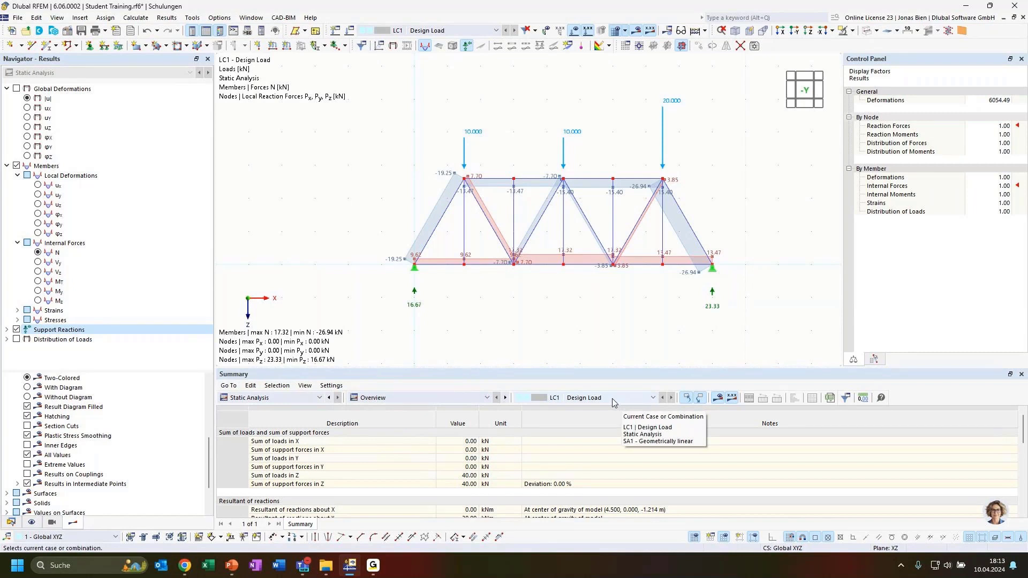
click(410, 476)
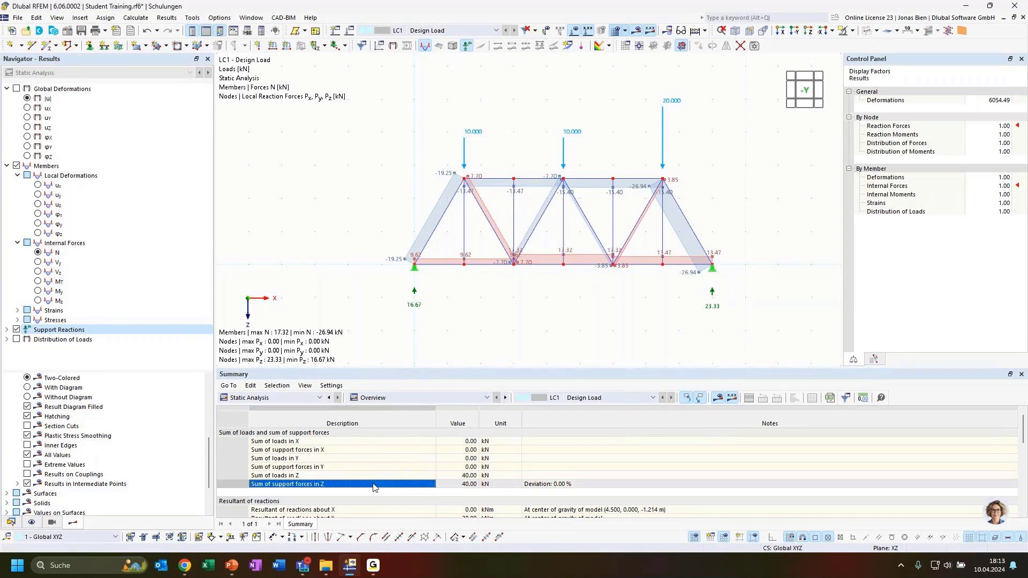
click(452, 486)
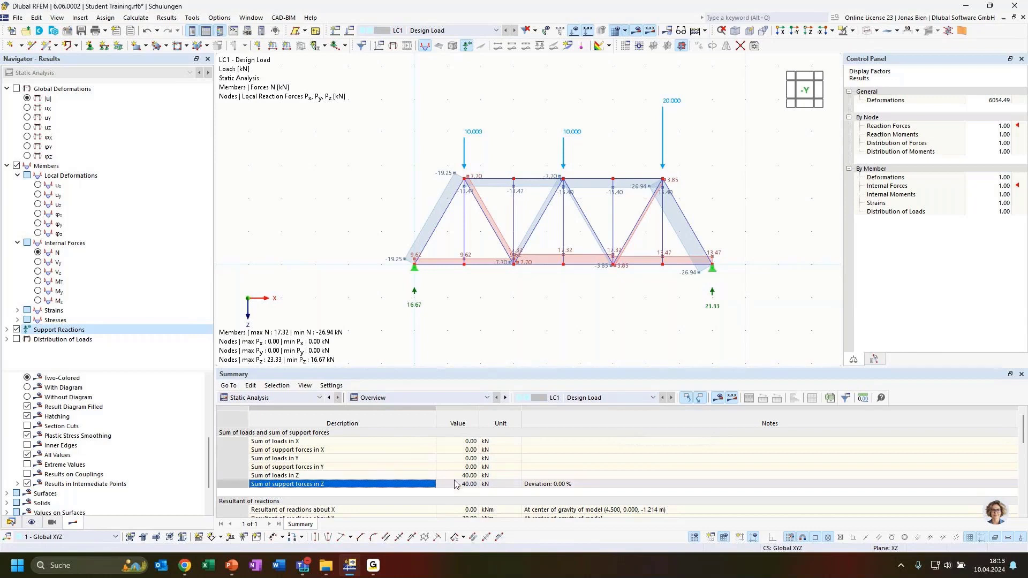
click(551, 485)
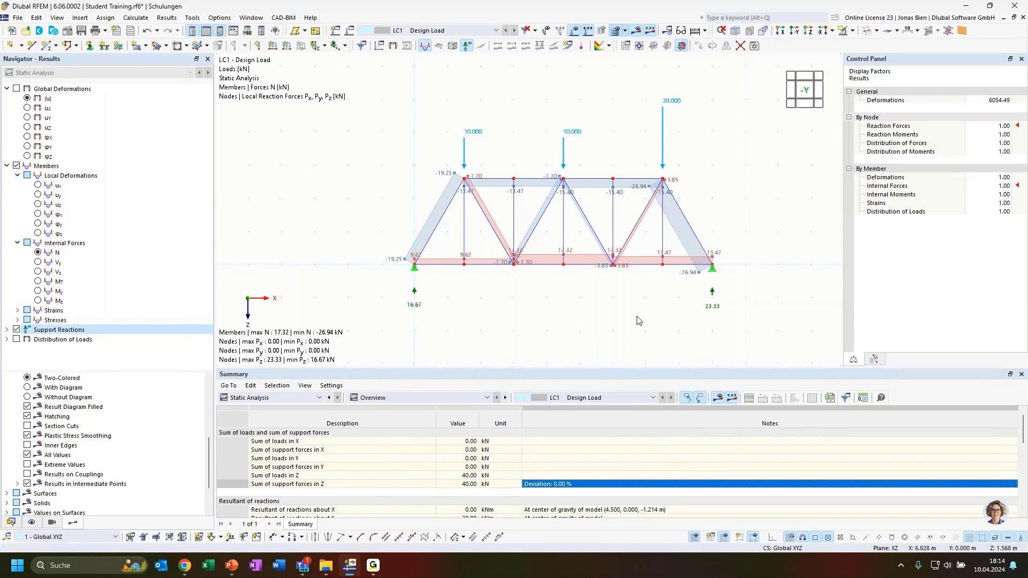
scroll(539, 306, up, 1)
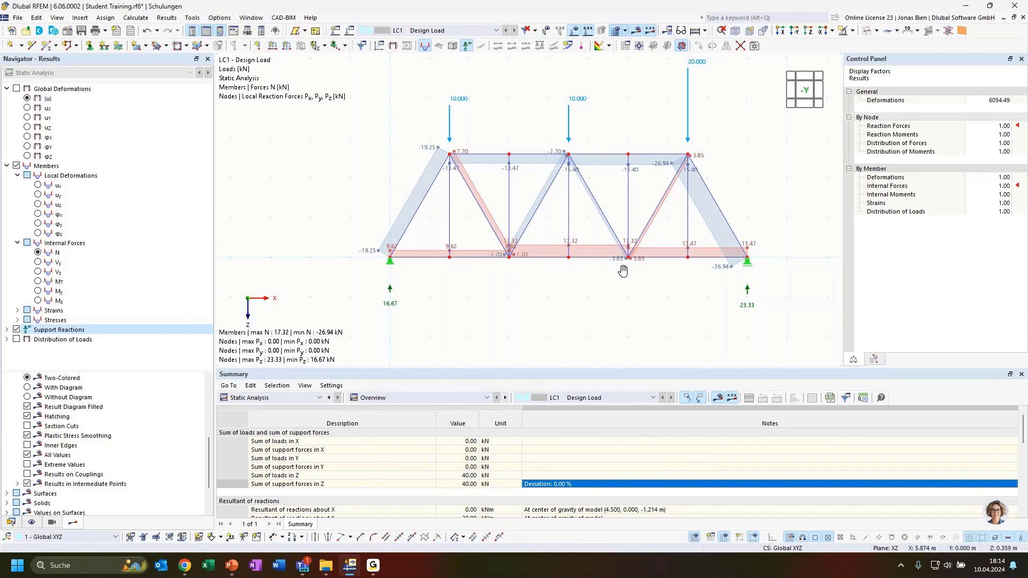
Reduce the display size of the nodal load arrows on the truss's upper chord
middle_drag(622, 269, 618, 277)
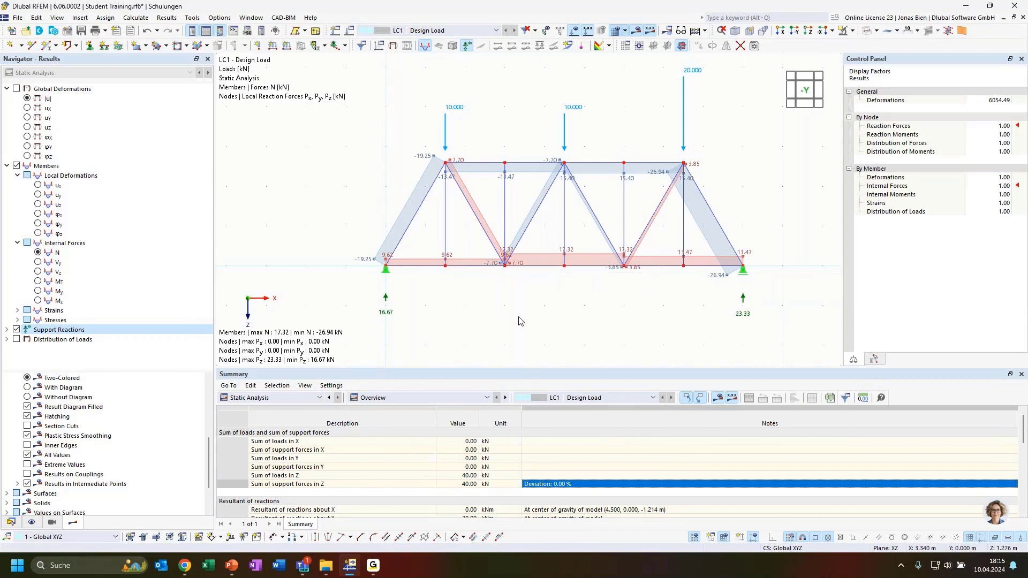
middle_drag(628, 299, 616, 298)
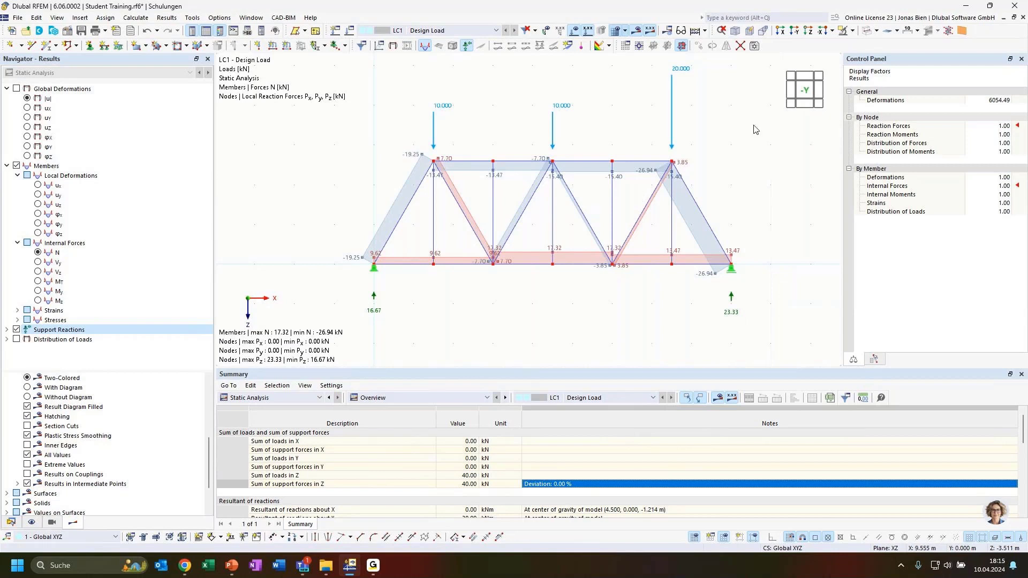
scroll(723, 131, down, 2)
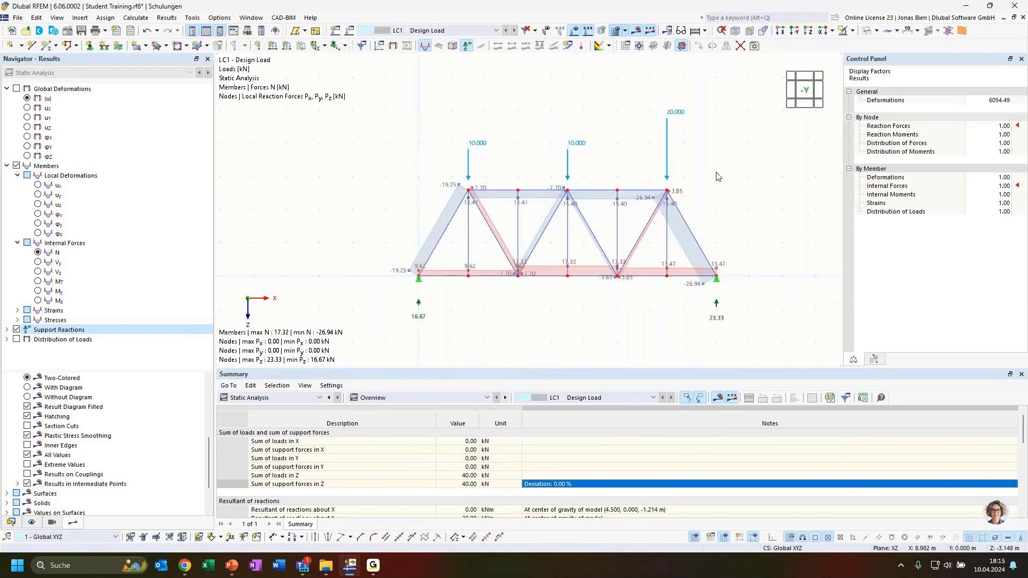
right_click(717, 302)
click(691, 313)
mouse_move(669, 150)
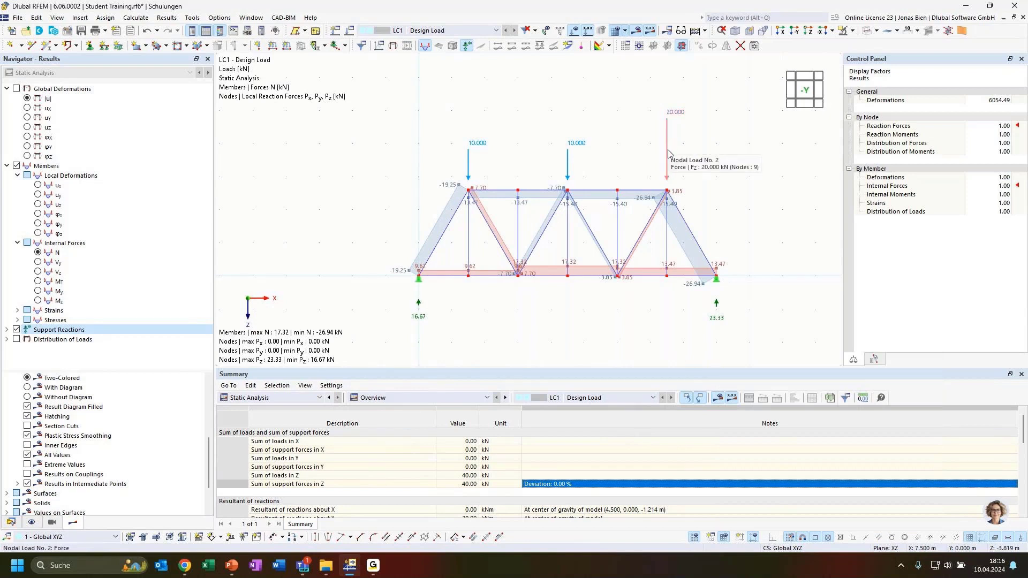
right_click(668, 152)
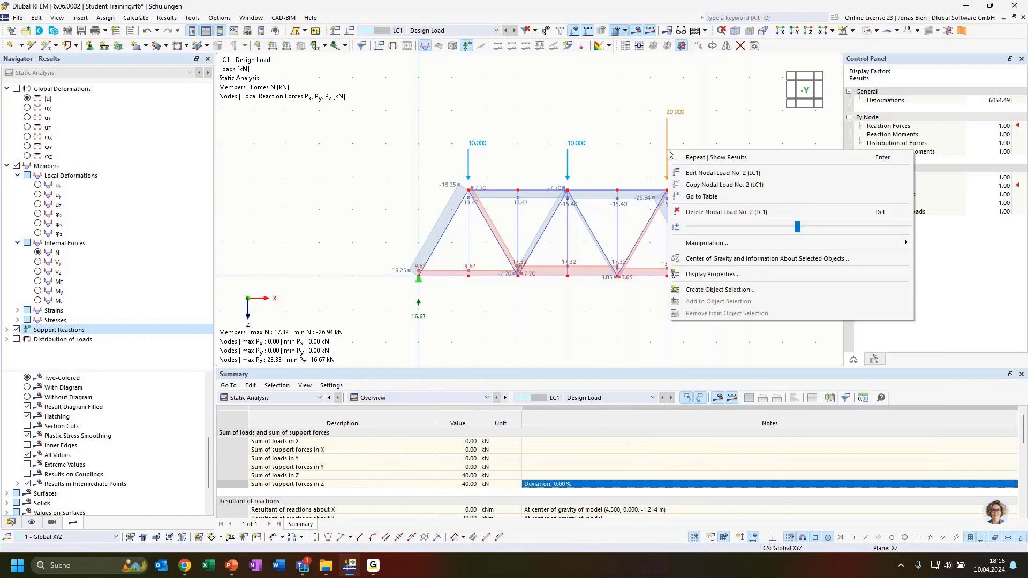
click(745, 135)
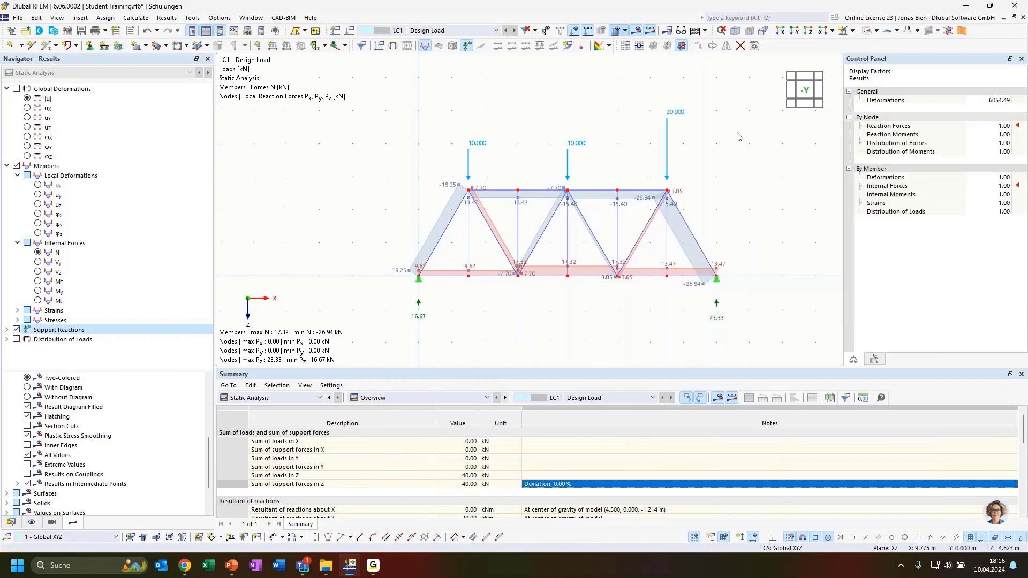
right_click(667, 161)
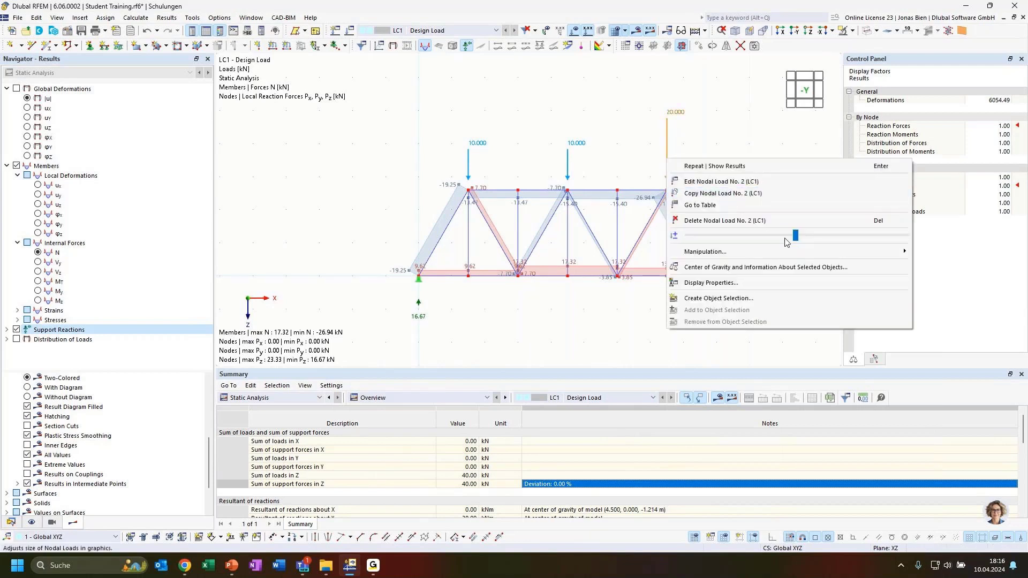
drag(795, 236, 699, 237)
click(573, 300)
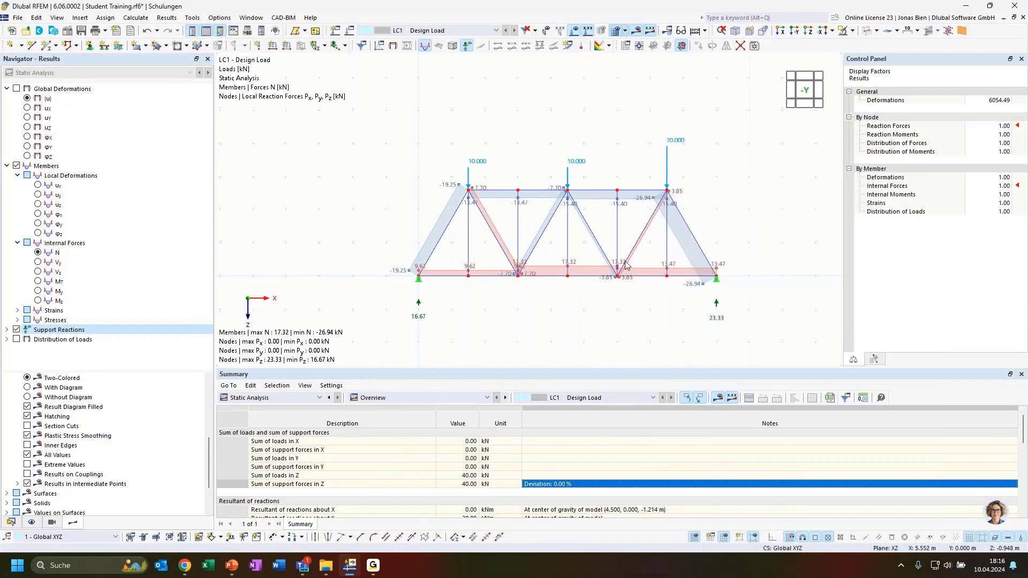
Enlarge the display size of the nodal support symbols at both truss ends
scroll(461, 285, up, 2)
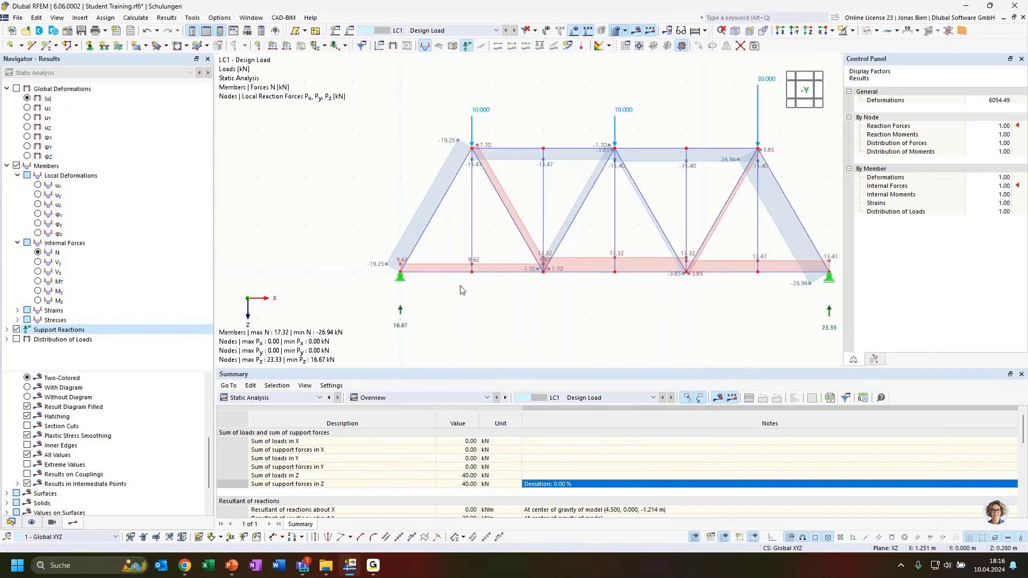
middle_drag(677, 306, 611, 306)
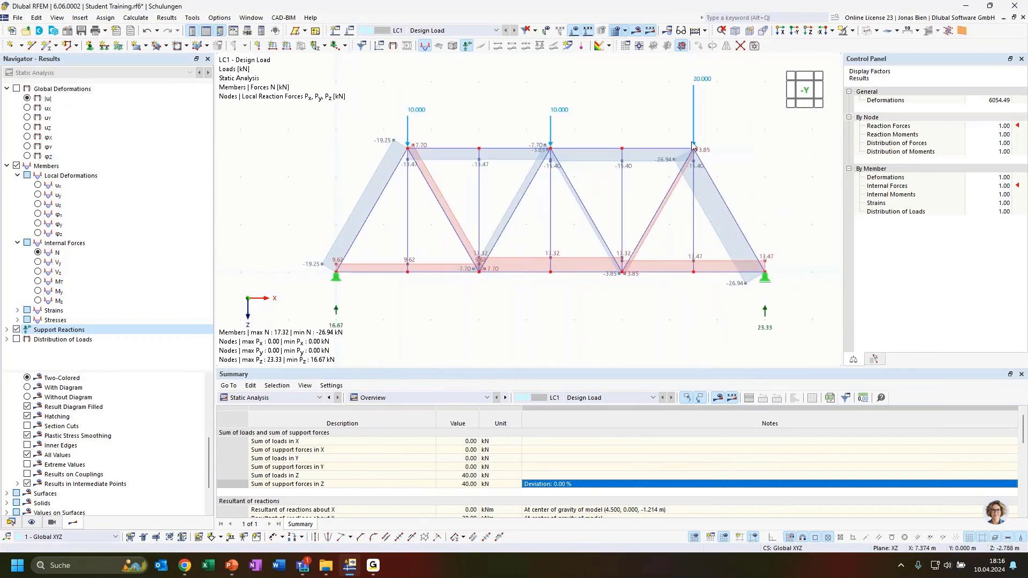
right_click(766, 277)
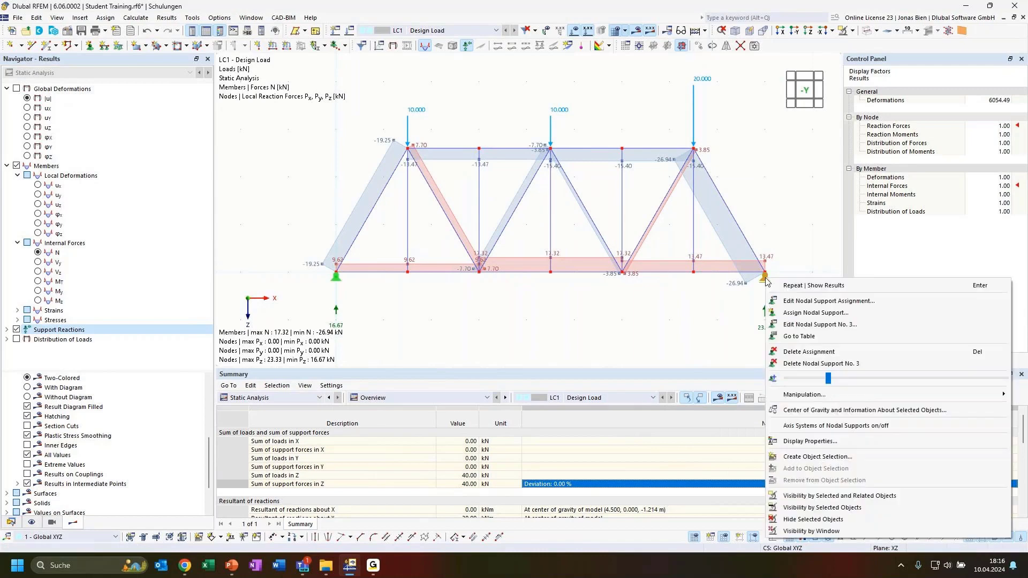
drag(830, 379, 872, 384)
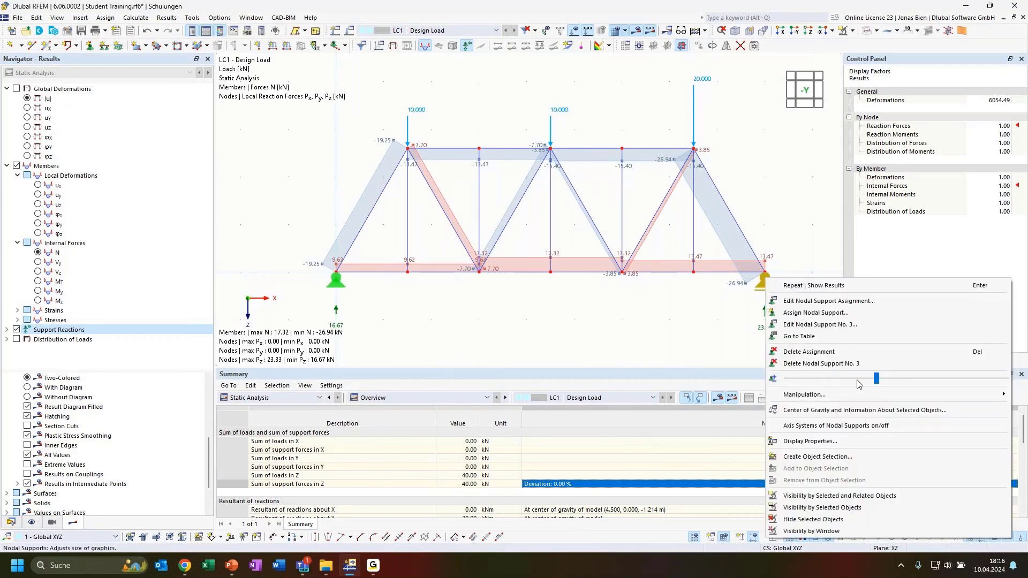
click(601, 321)
middle_drag(653, 318, 694, 324)
scroll(694, 324, up, 1)
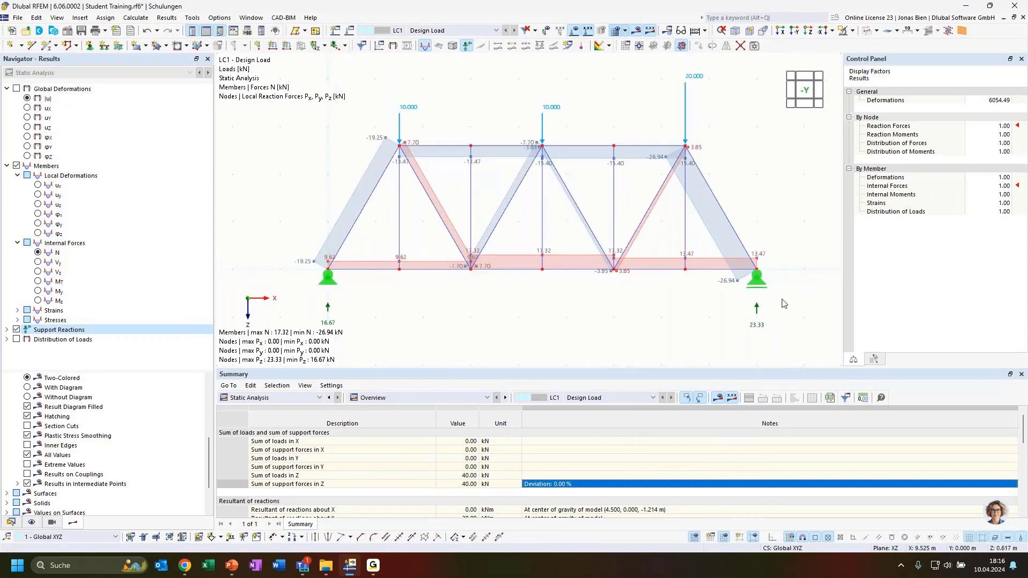
right_click(757, 311)
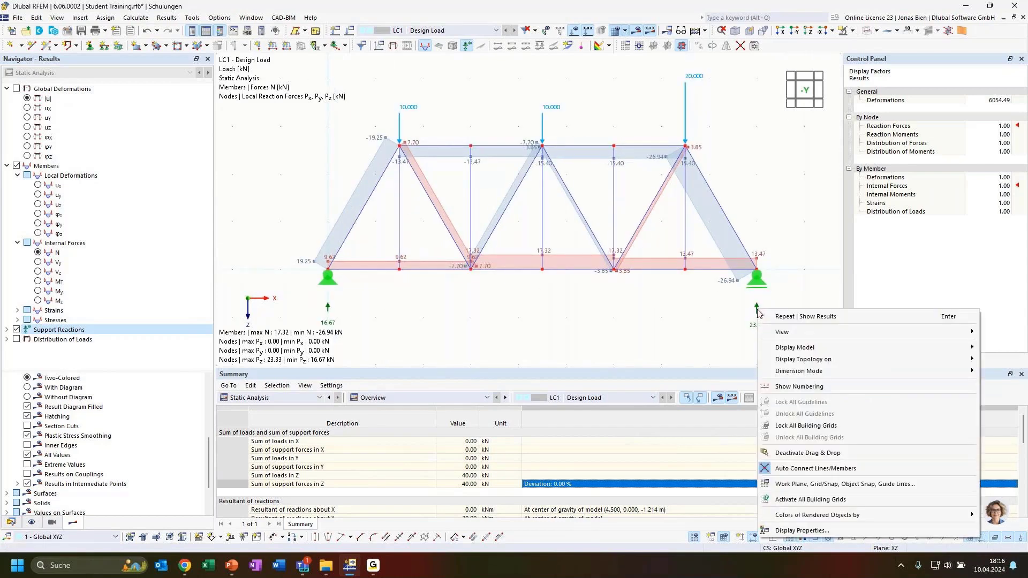
right_click(740, 267)
click(783, 237)
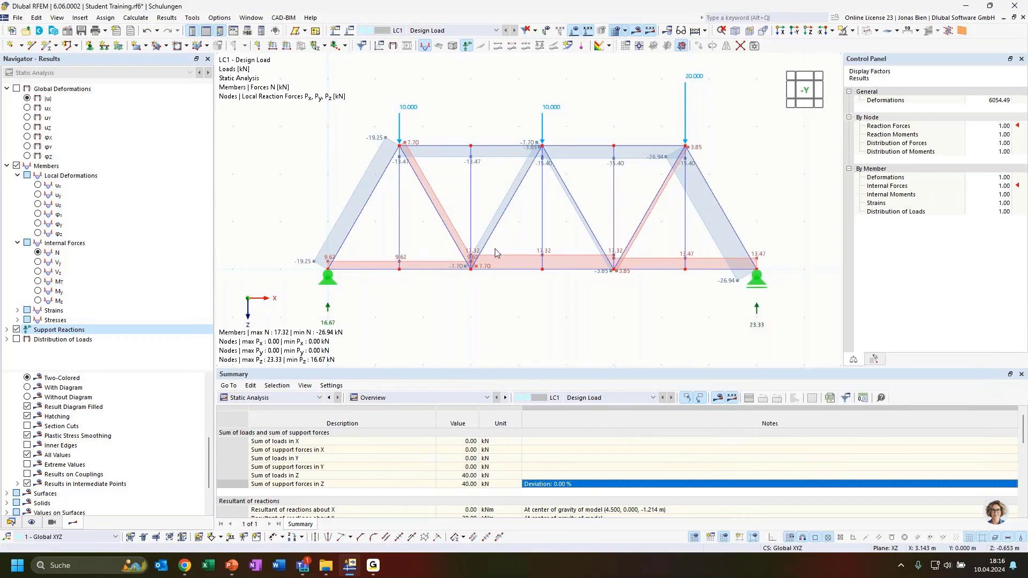
middle_drag(608, 323, 640, 311)
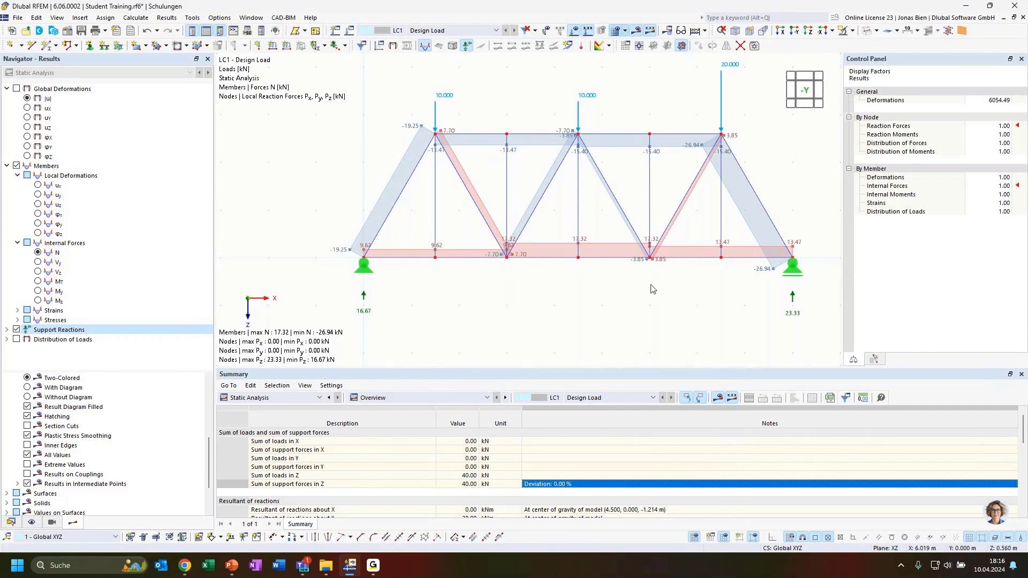
middle_drag(651, 285, 646, 292)
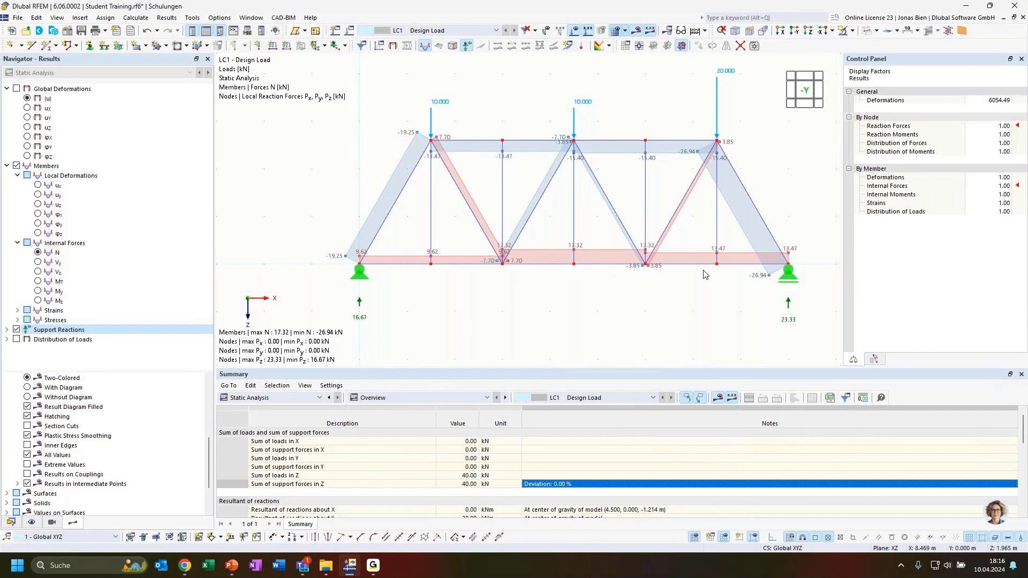
Examine the result display properties for line and nodal support reactions, and close them without changes
click(227, 20)
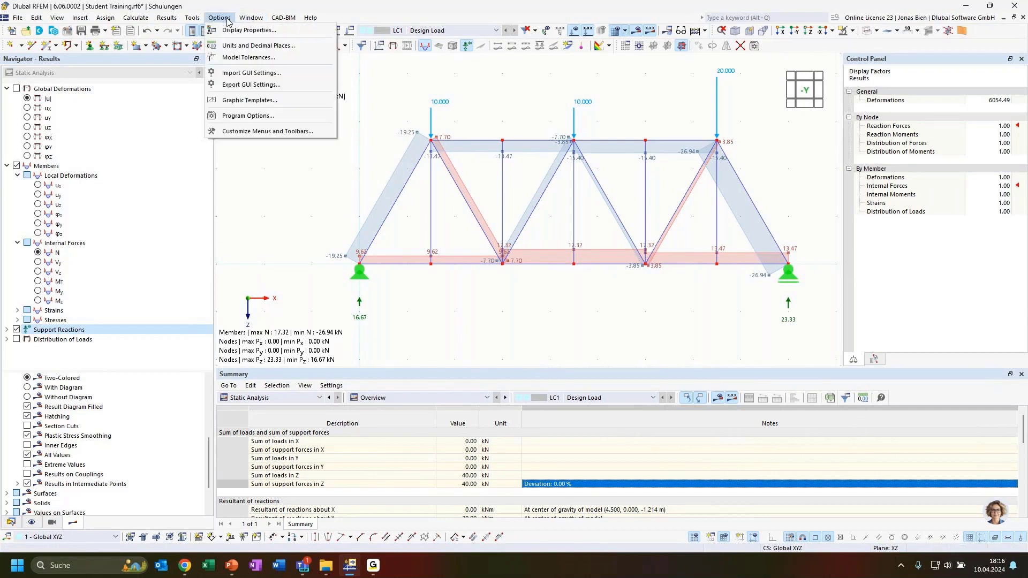
click(267, 30)
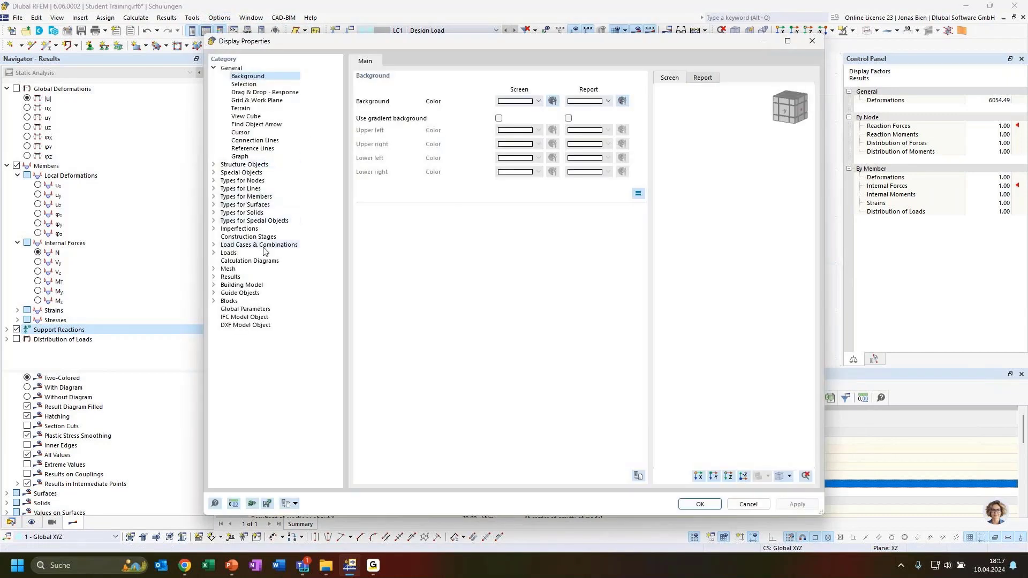
click(214, 276)
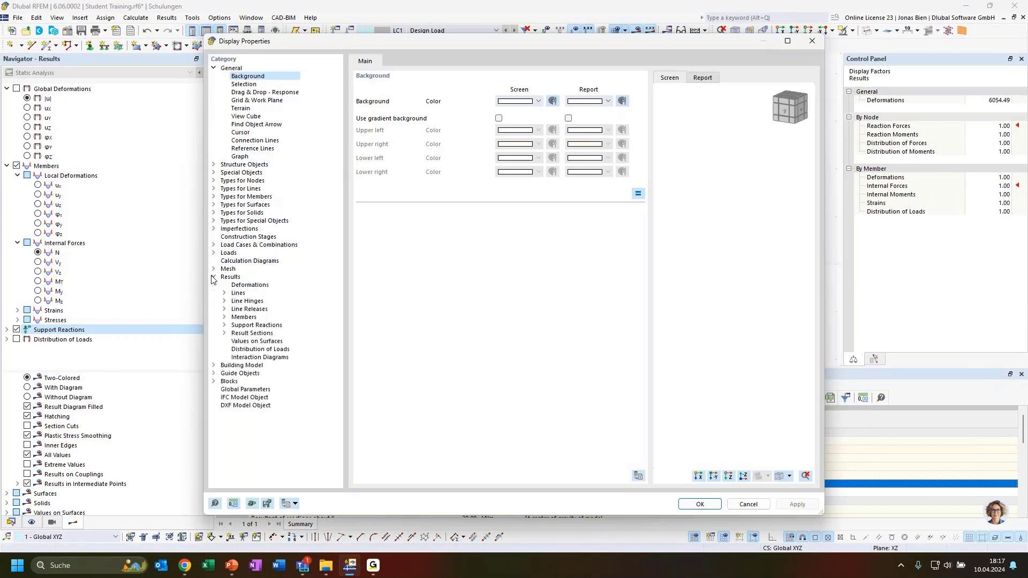
click(224, 325)
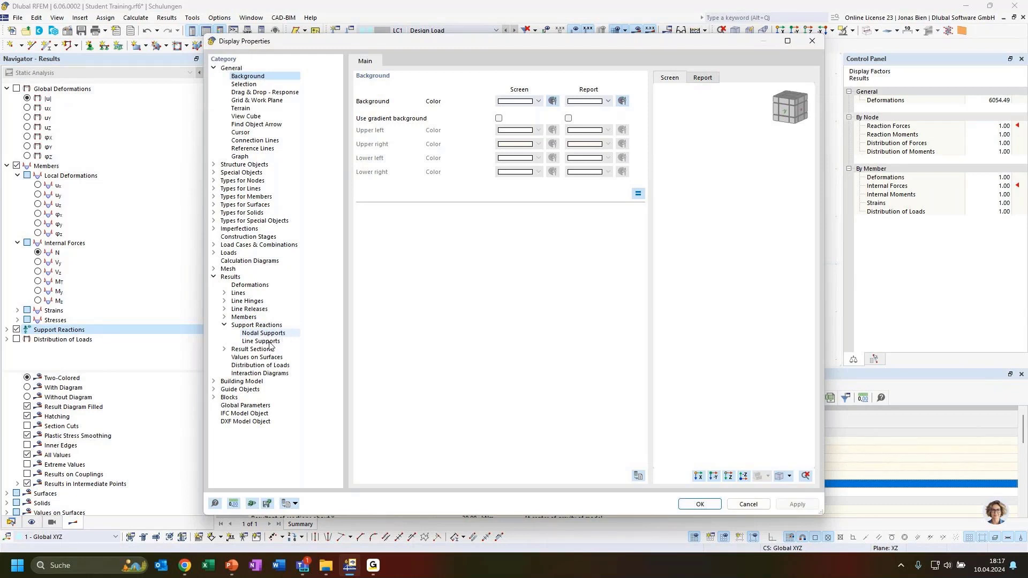
click(268, 341)
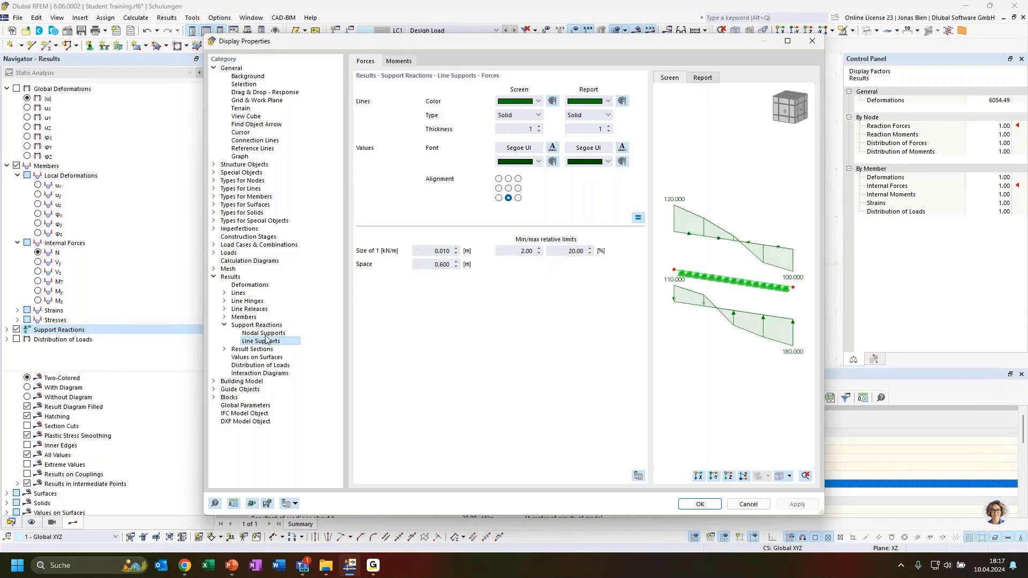
click(264, 333)
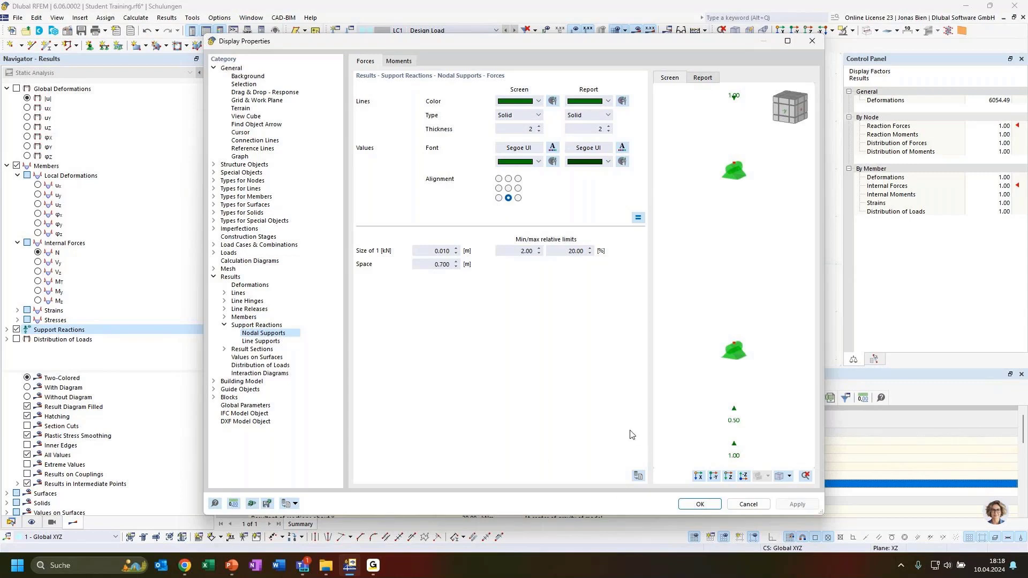
click(810, 41)
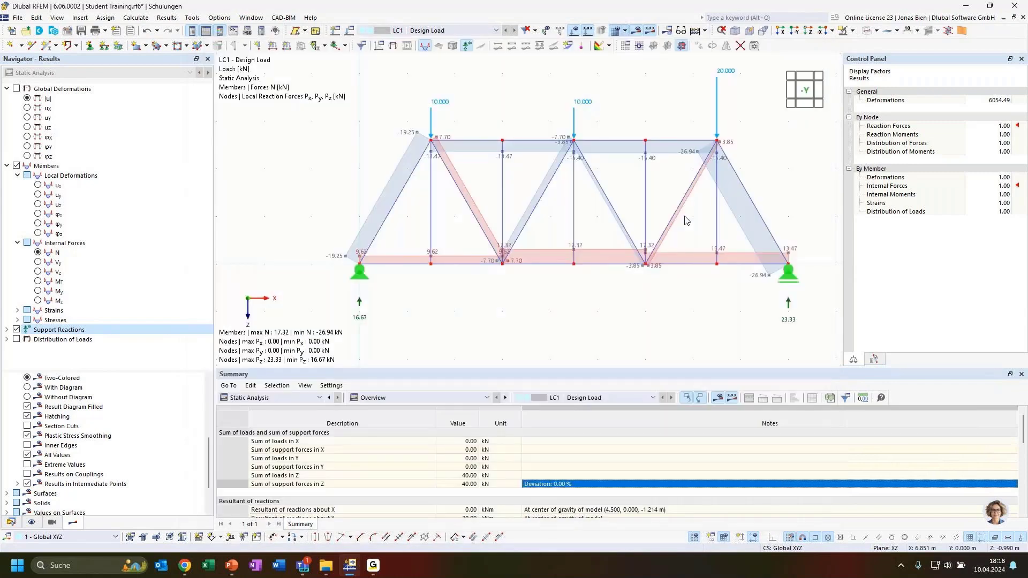
Delete the entire truss together with its supports and nodal loads
scroll(433, 229, down, 2)
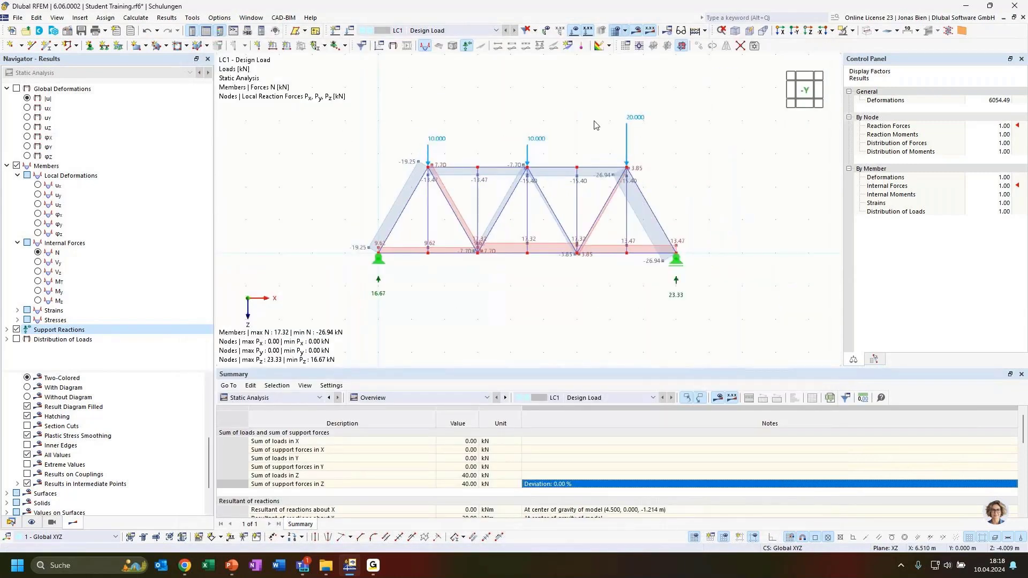
drag(736, 92, 313, 348)
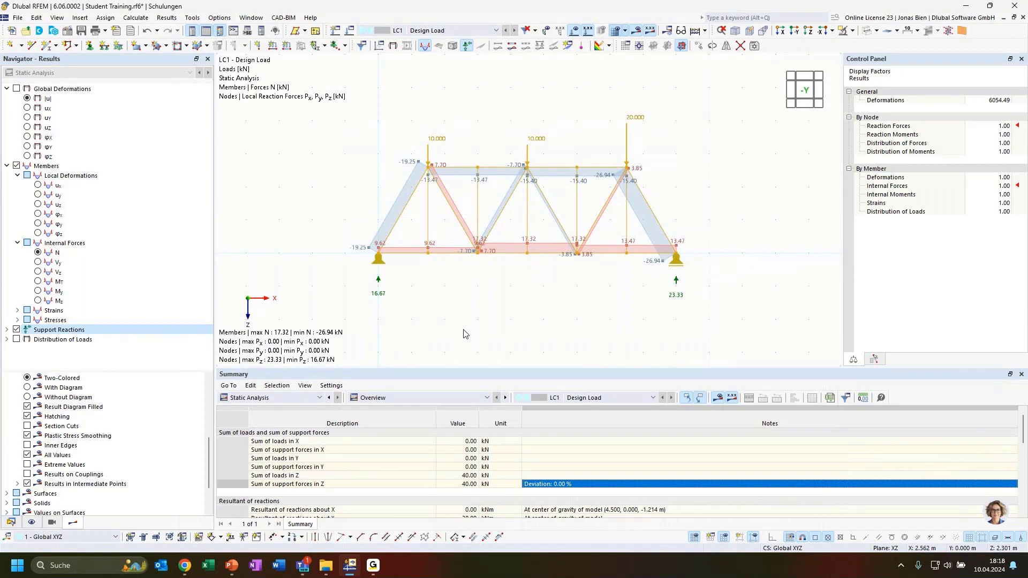
key(Delete)
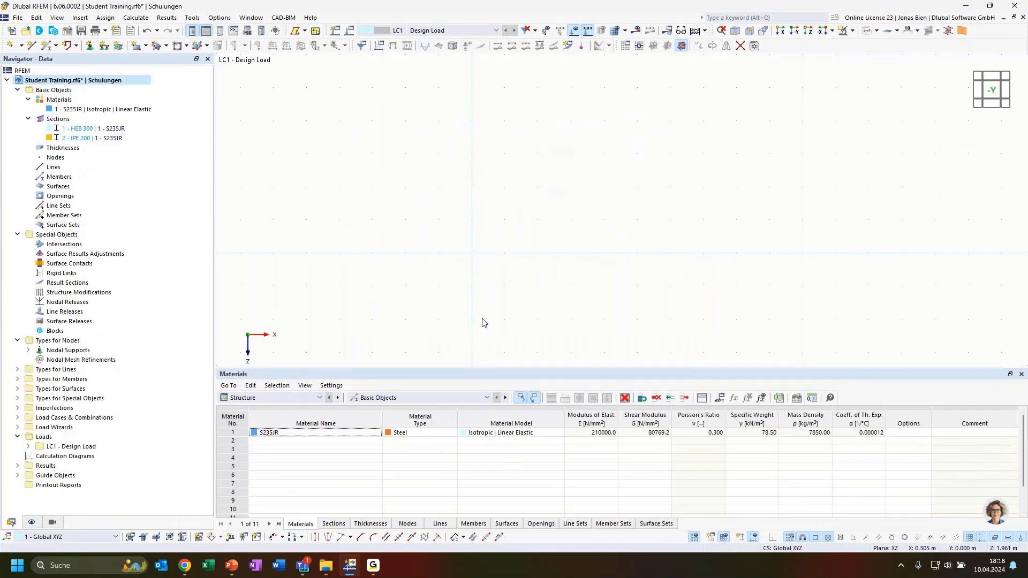
key(alt+Tab)
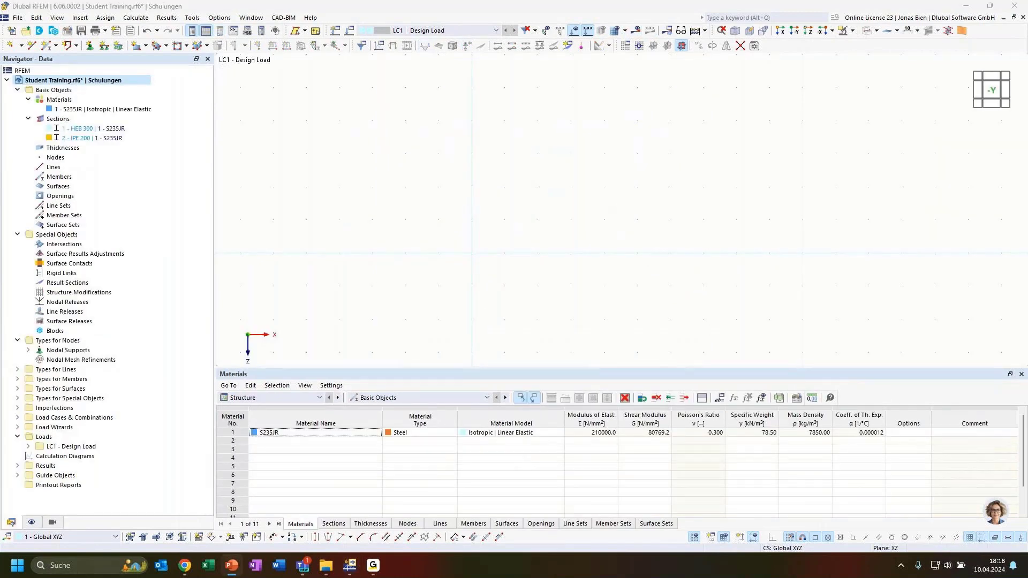
key(shift+F5)
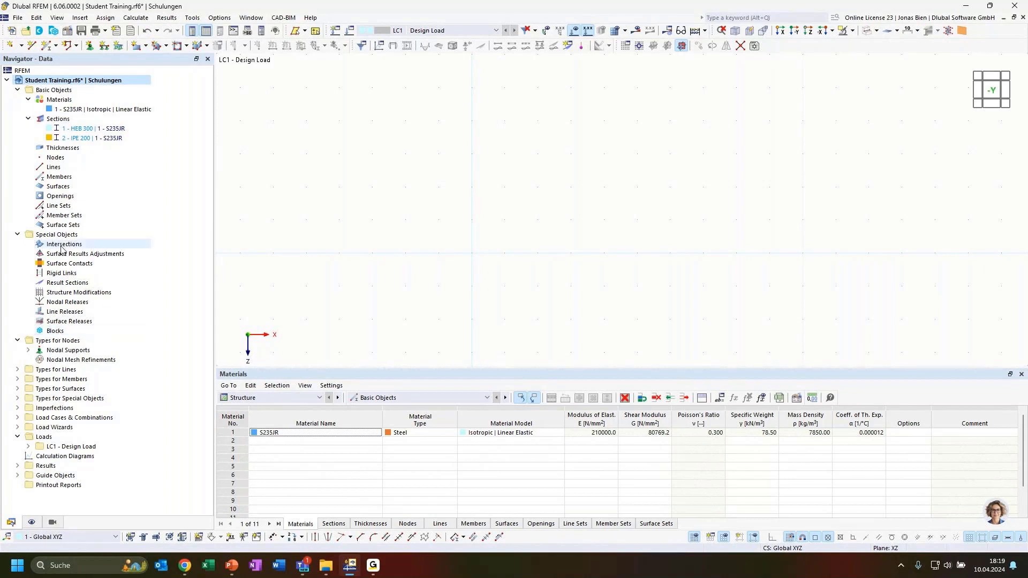
Start a new block, accept changing the model type to 3D, and open the block library
click(56, 331)
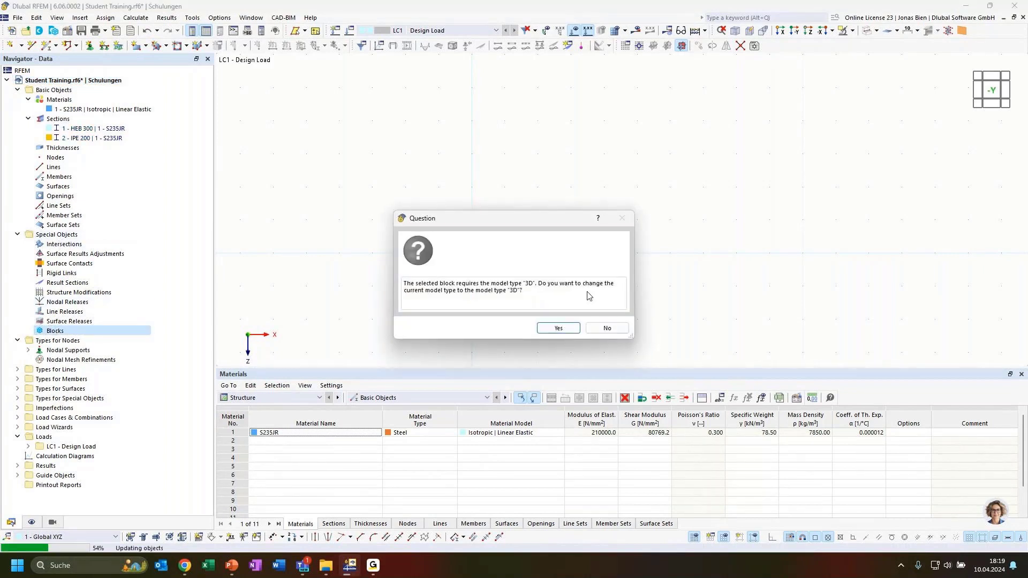
click(560, 329)
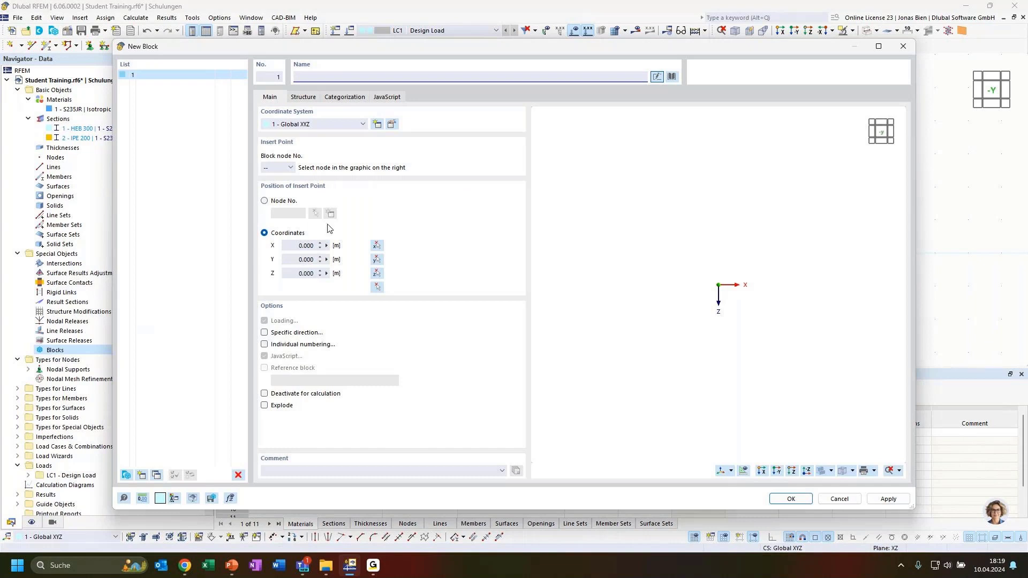
click(672, 79)
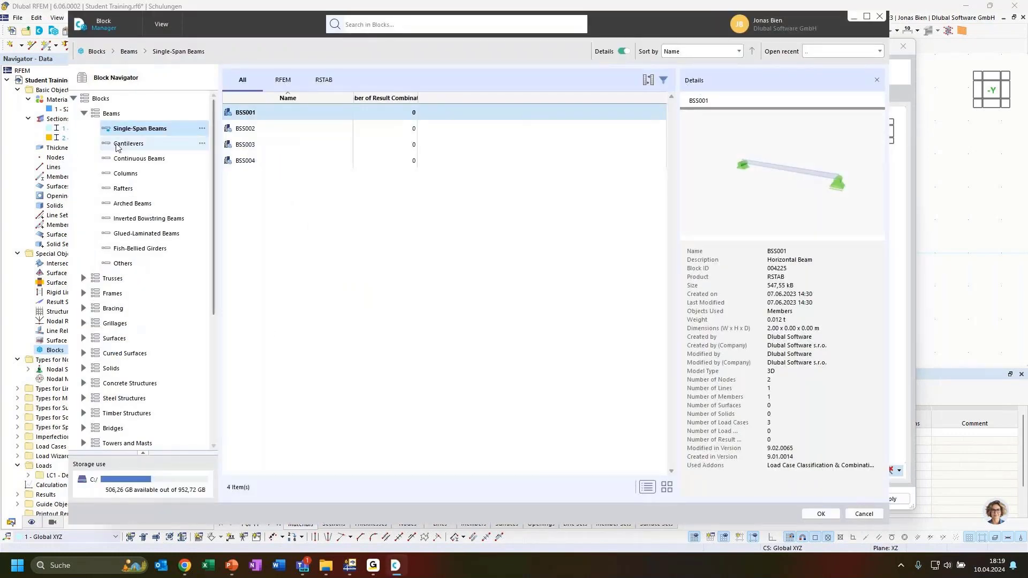
Collapse the Beams category and list the 2D blocks under Trusses in the Block Manager
click(84, 113)
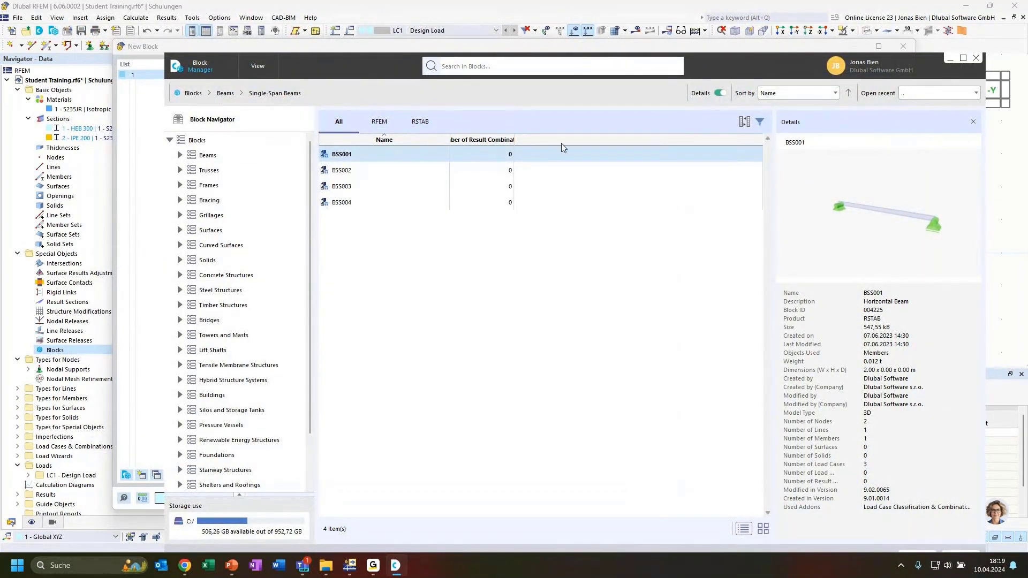
drag(733, 68, 720, 57)
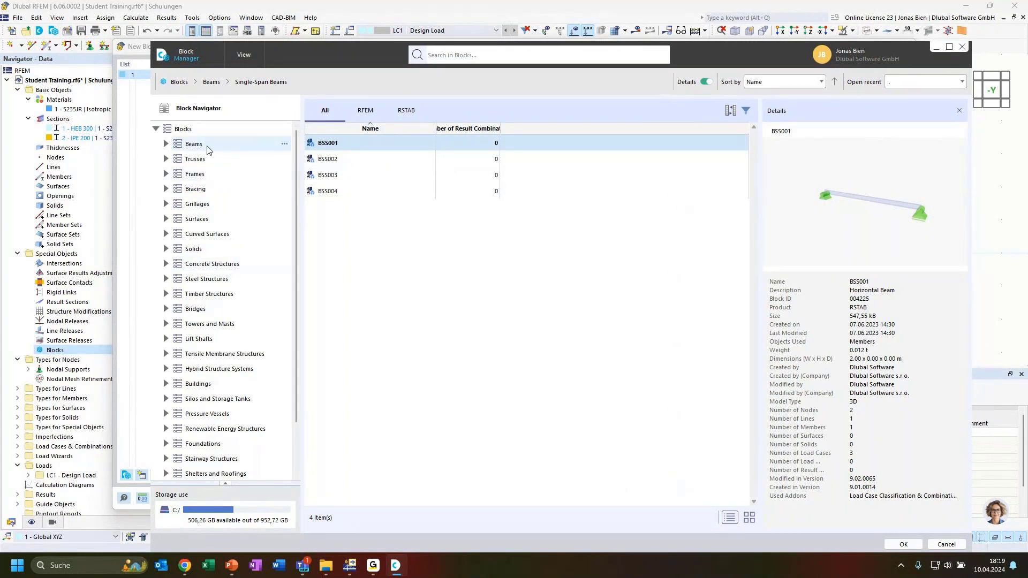
click(166, 160)
click(208, 174)
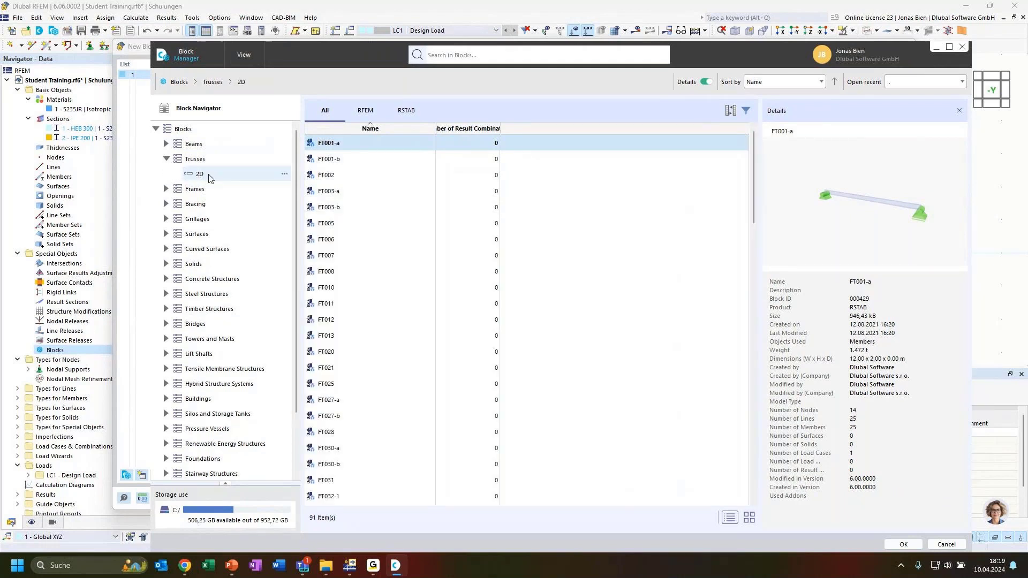
Preview various 2D truss blocks in the library, including FT001-a, FT020, FT035-a-2, FT100 and FT103
click(351, 160)
click(346, 175)
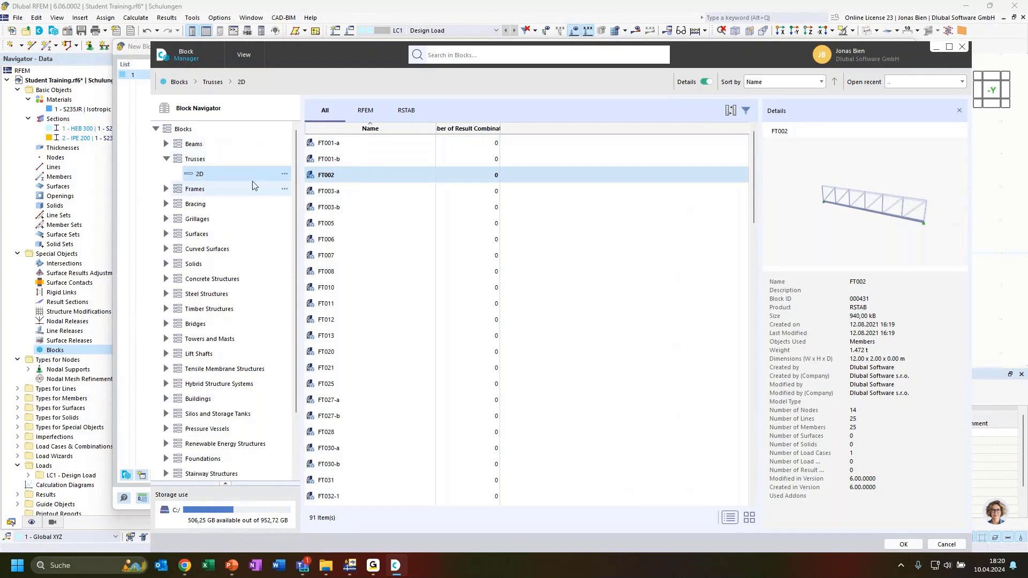
click(337, 144)
mouse_move(884, 230)
mouse_down()
mouse_move(902, 239)
mouse_move(883, 226)
mouse_move(896, 226)
mouse_up()
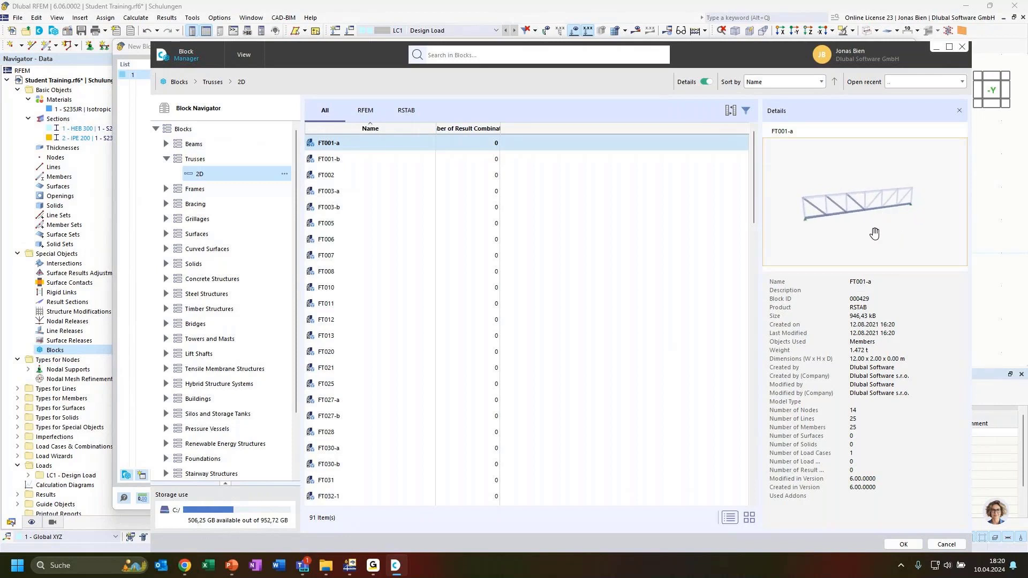
click(351, 352)
scroll(396, 354, down, 4)
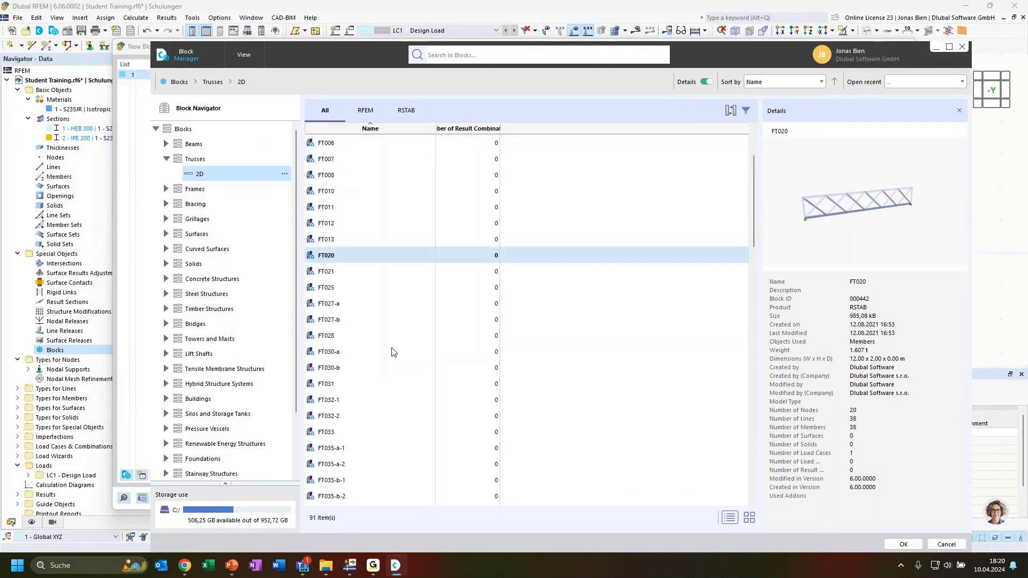
click(376, 356)
click(383, 363)
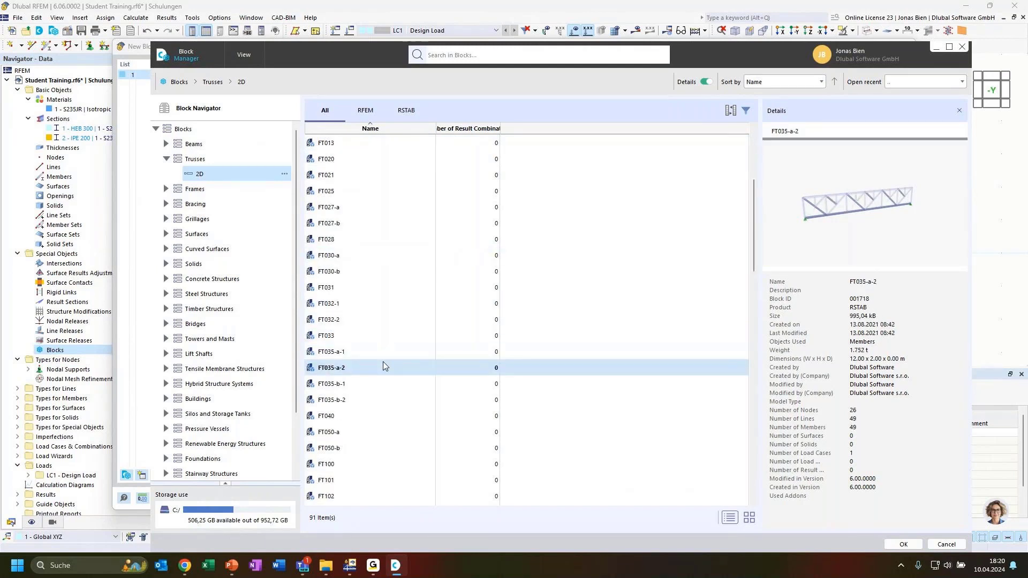
key(Down)
key(Down)
key(Down)
key(Down)
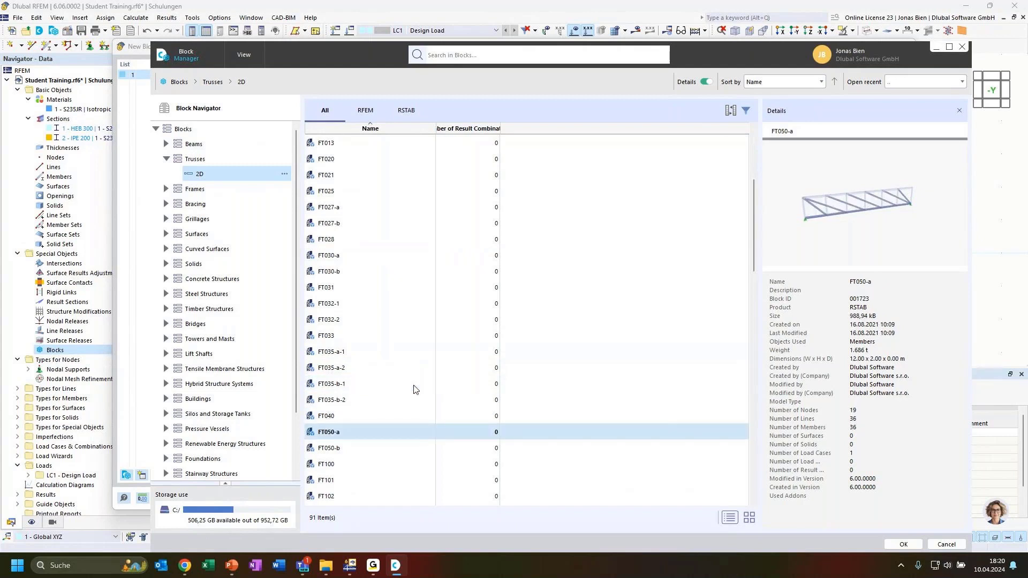
key(Down)
key(Down)
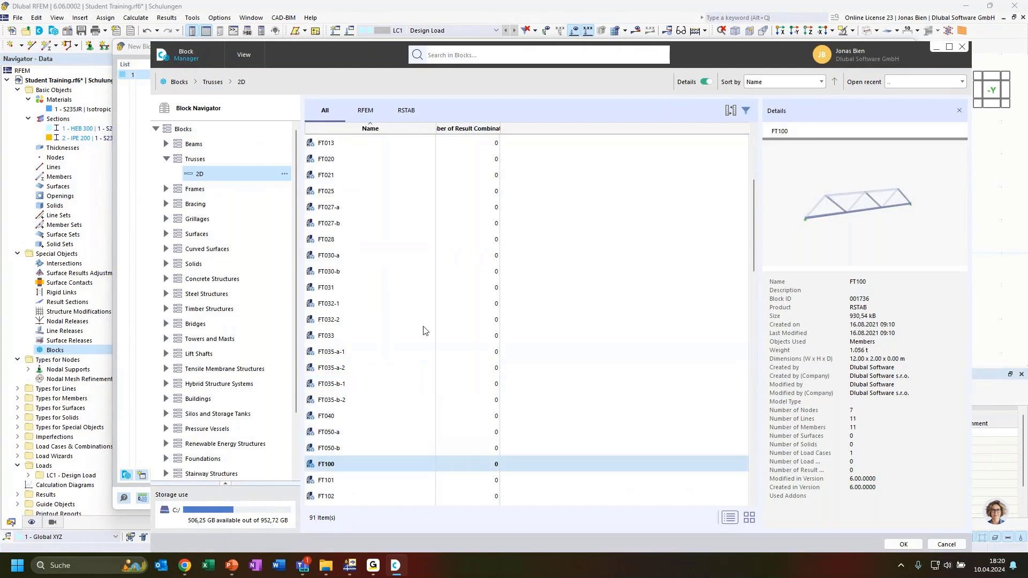
scroll(366, 411, down, 2)
click(366, 411)
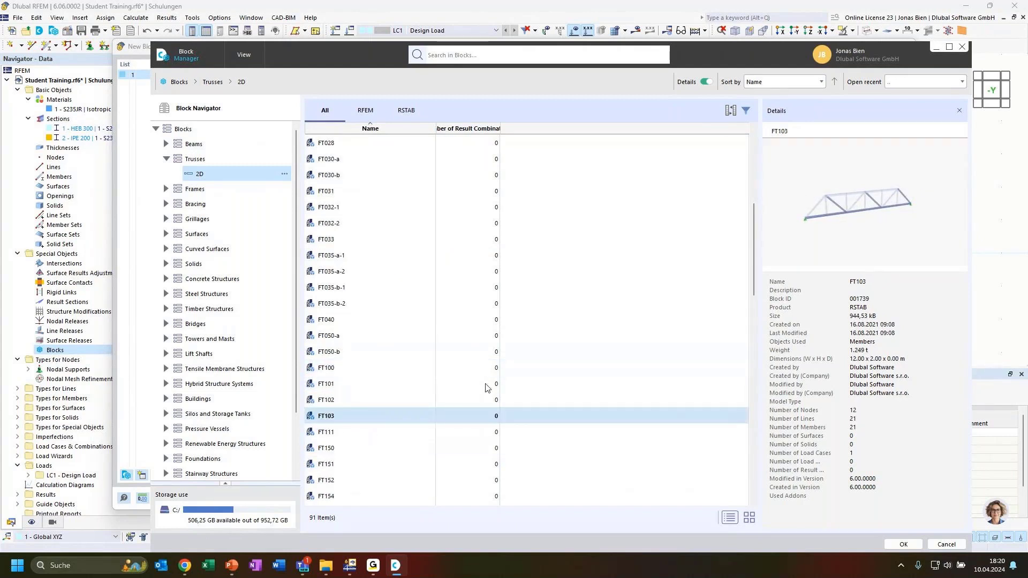
mouse_move(892, 213)
mouse_down()
mouse_move(876, 211)
mouse_move(887, 216)
mouse_up()
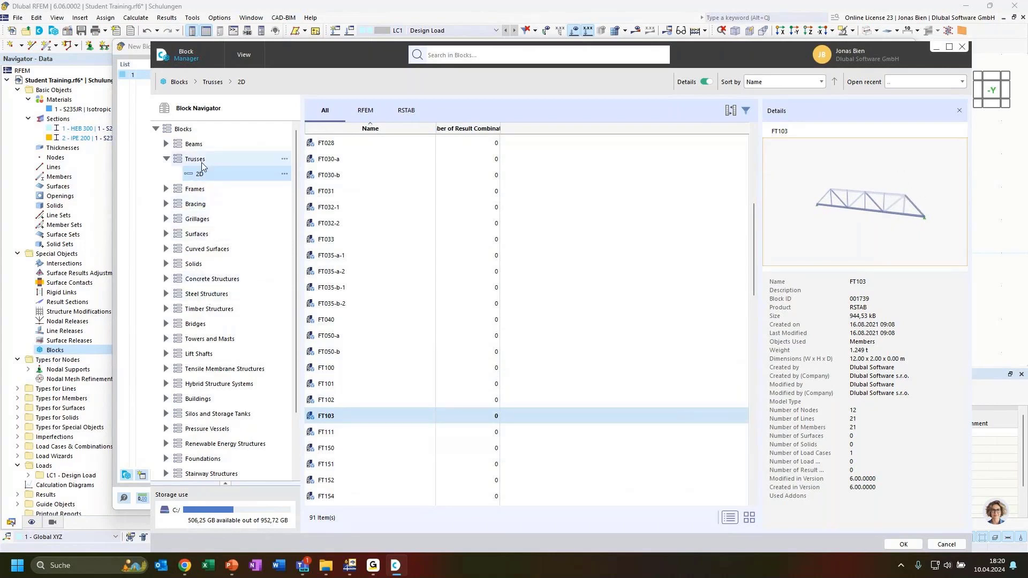
Browse the Concrete Structures category and preview the building blocks BMS005 and BMS002
click(166, 264)
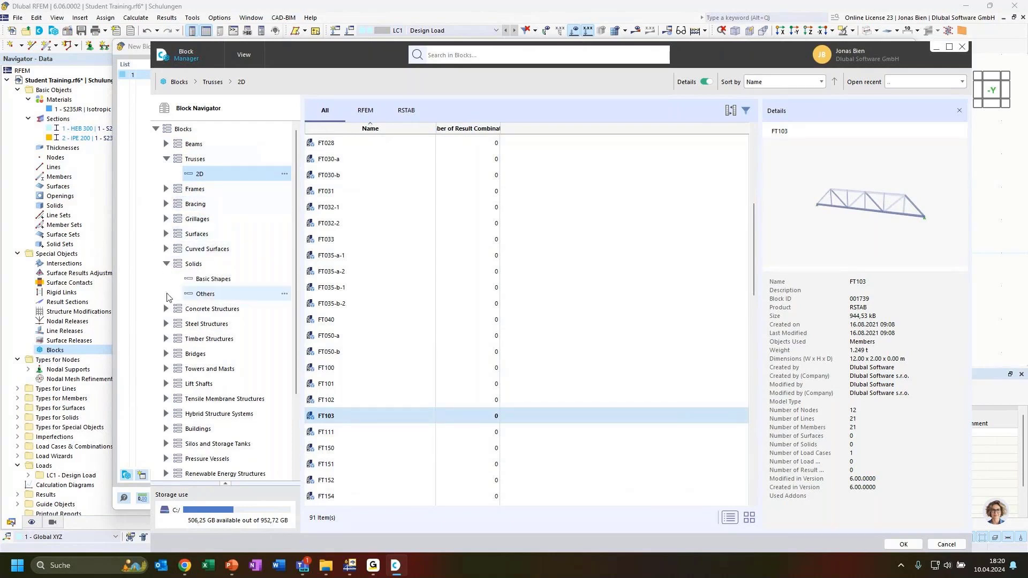
click(166, 264)
click(166, 279)
click(246, 295)
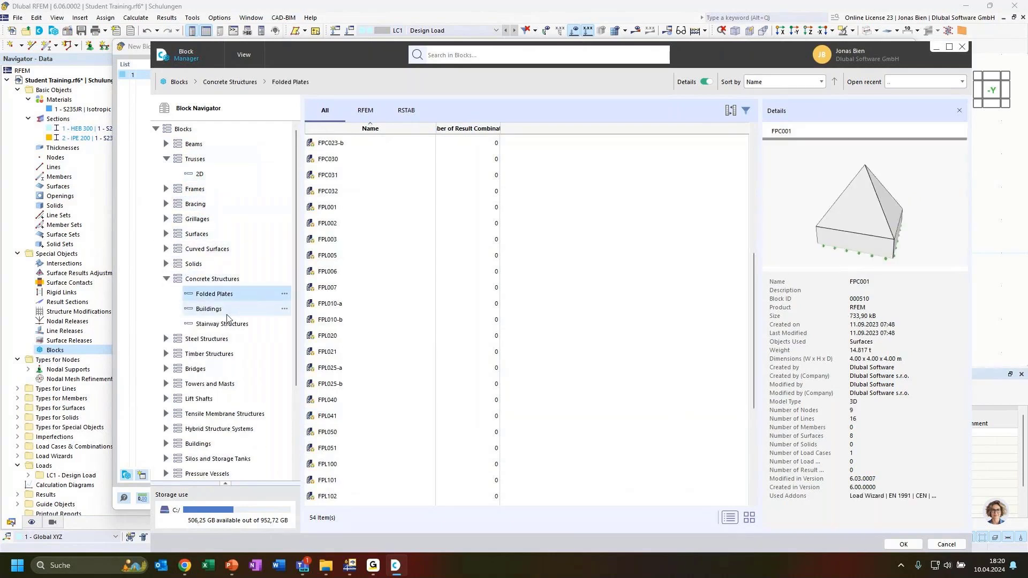
click(229, 310)
click(358, 192)
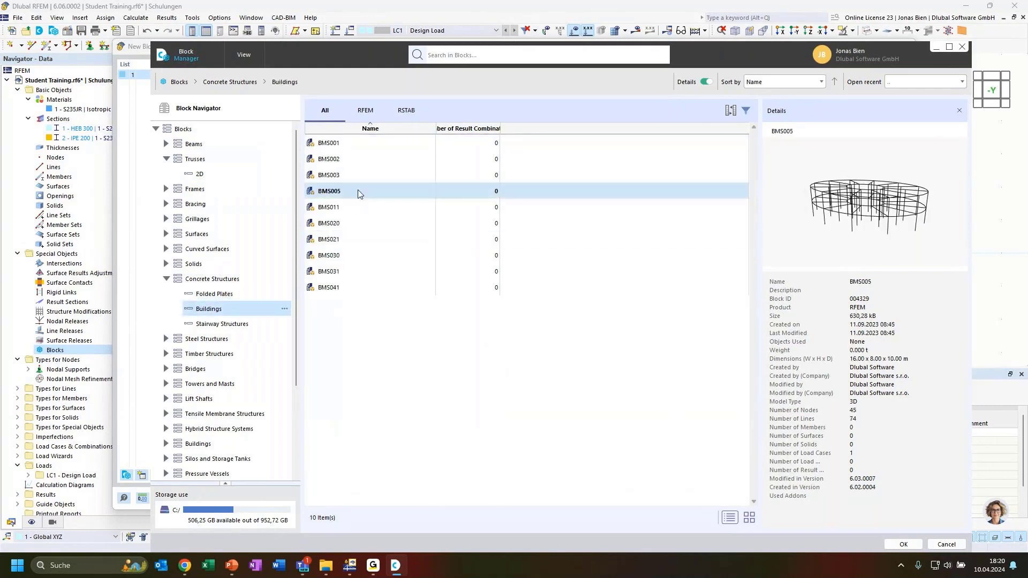
click(364, 160)
Browse the Steel / Aluminum bridges and preview the blocks from BRG002-b to BRG008-b
scroll(196, 340, down, 1)
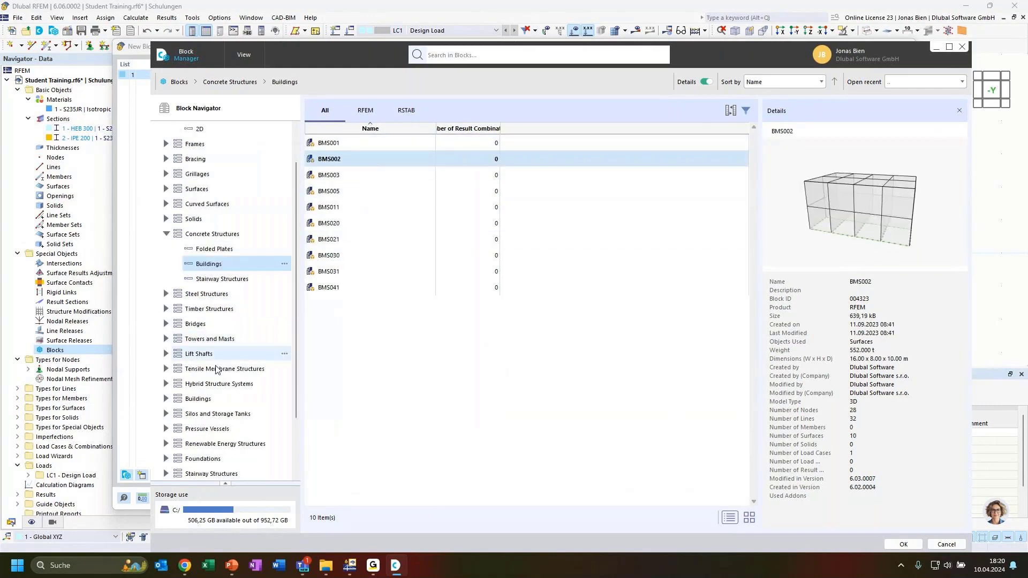
click(166, 324)
click(219, 339)
click(368, 173)
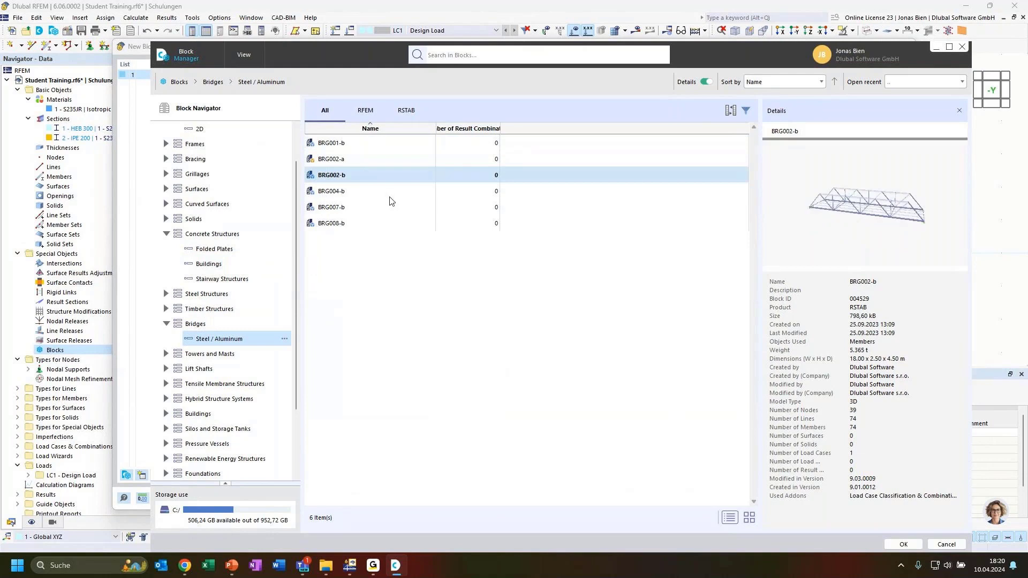
click(357, 191)
click(353, 207)
click(348, 223)
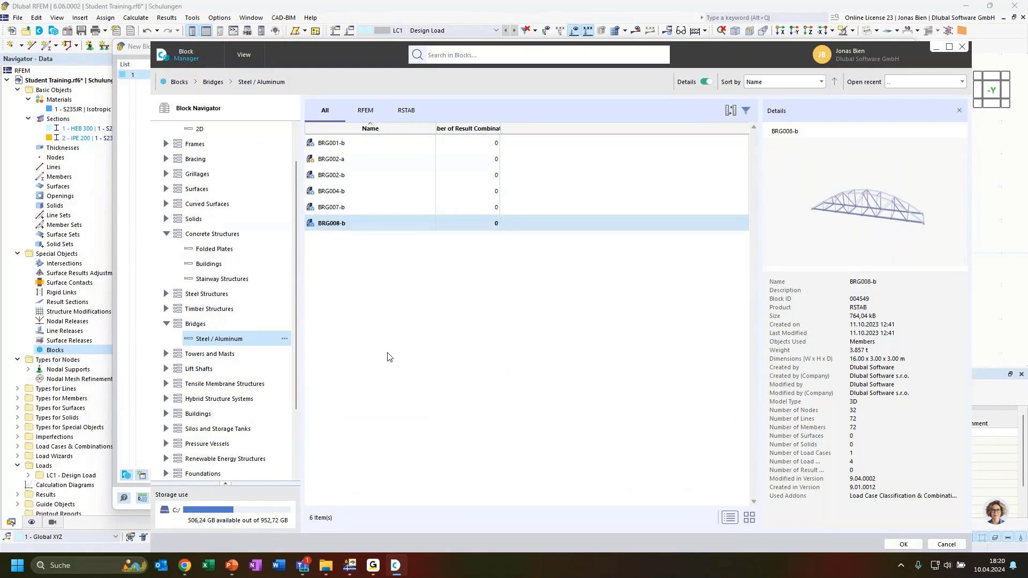
Load the 2D truss block FT001-a from the library and open its structure parameters
scroll(244, 262, up, 1)
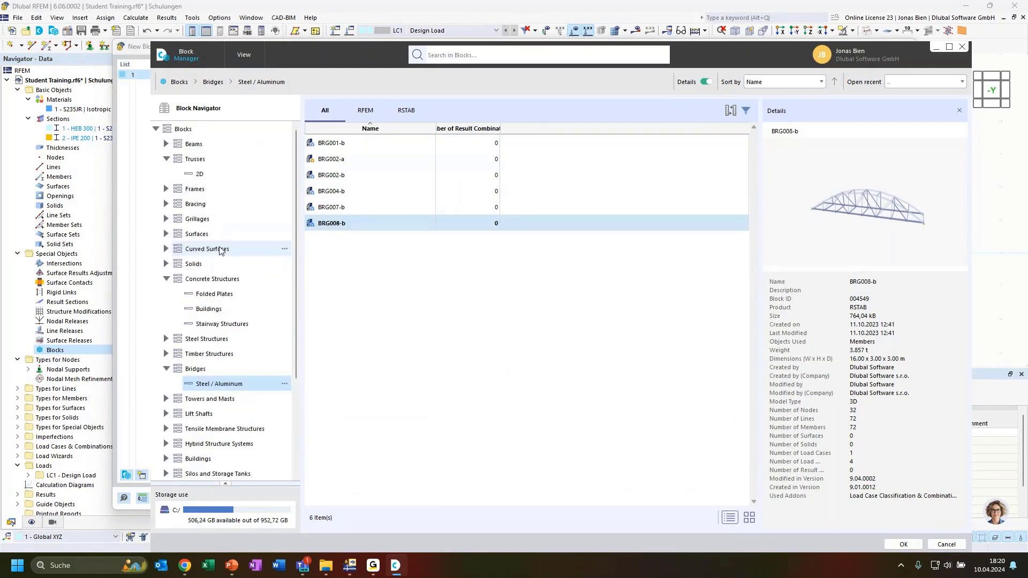
click(209, 174)
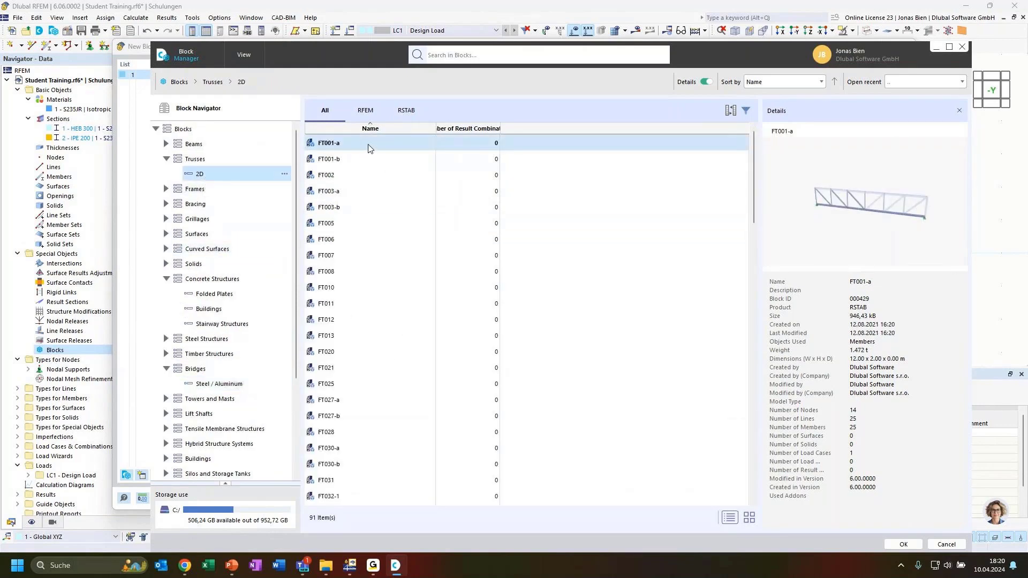
double_click(368, 149)
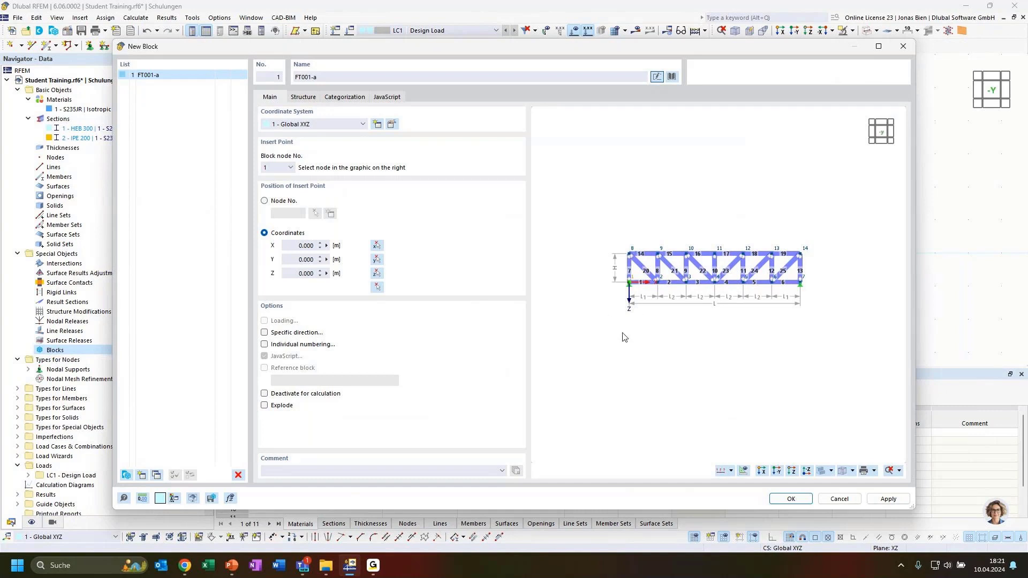
click(303, 97)
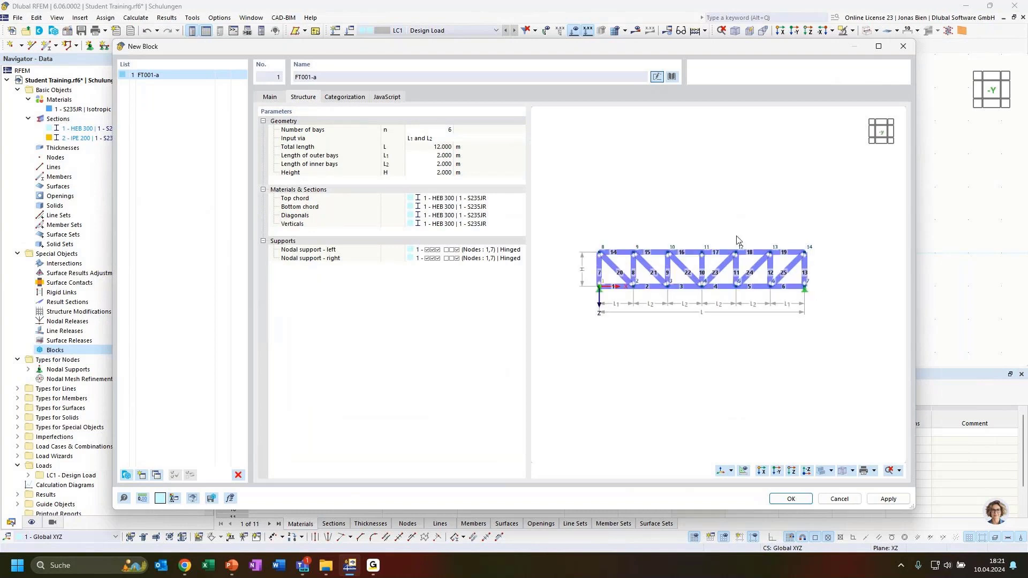
scroll(713, 230, up, 2)
middle_drag(685, 221, 695, 214)
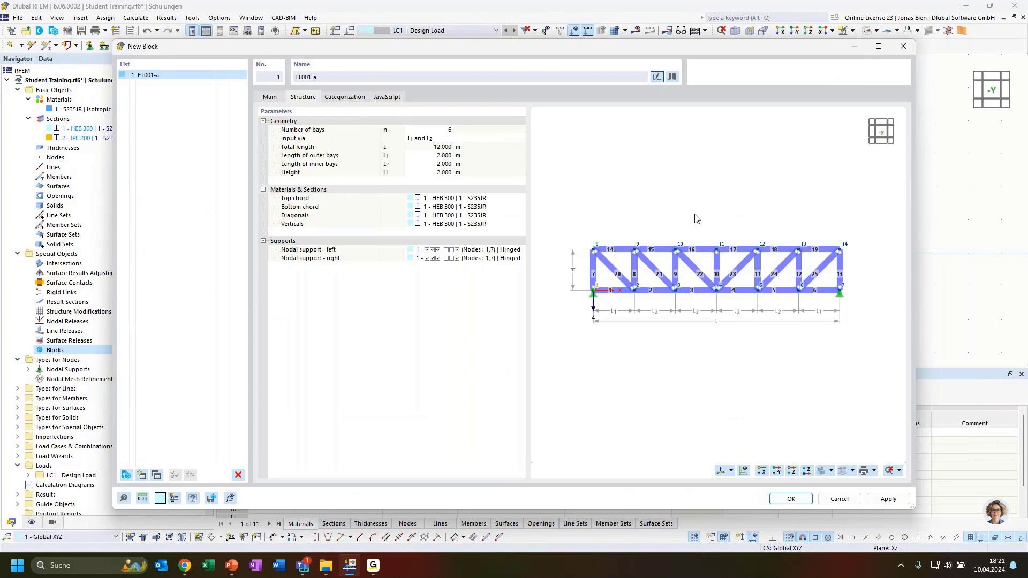
Set the truss block's number of bays to 8
click(435, 131)
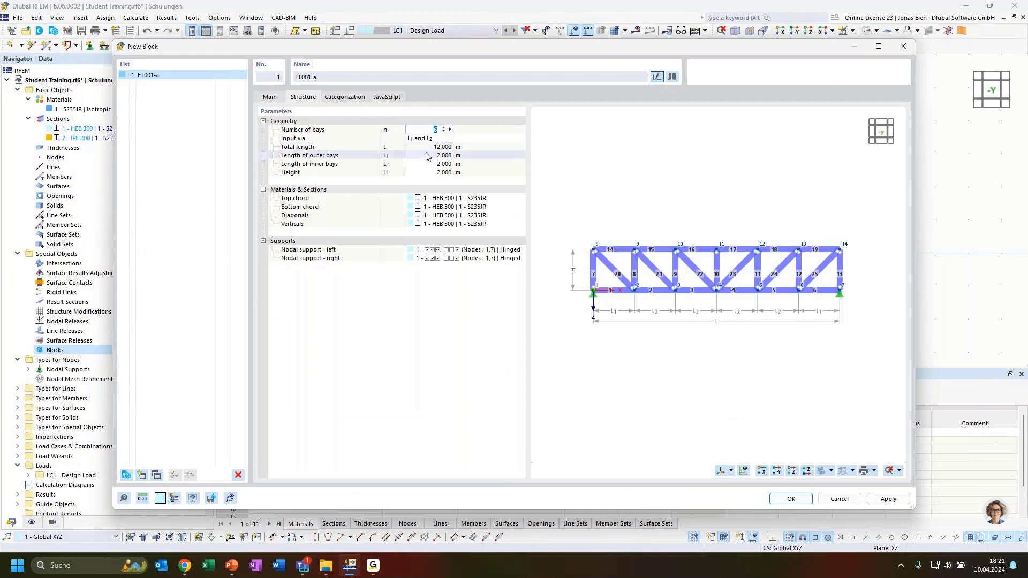
text(8)
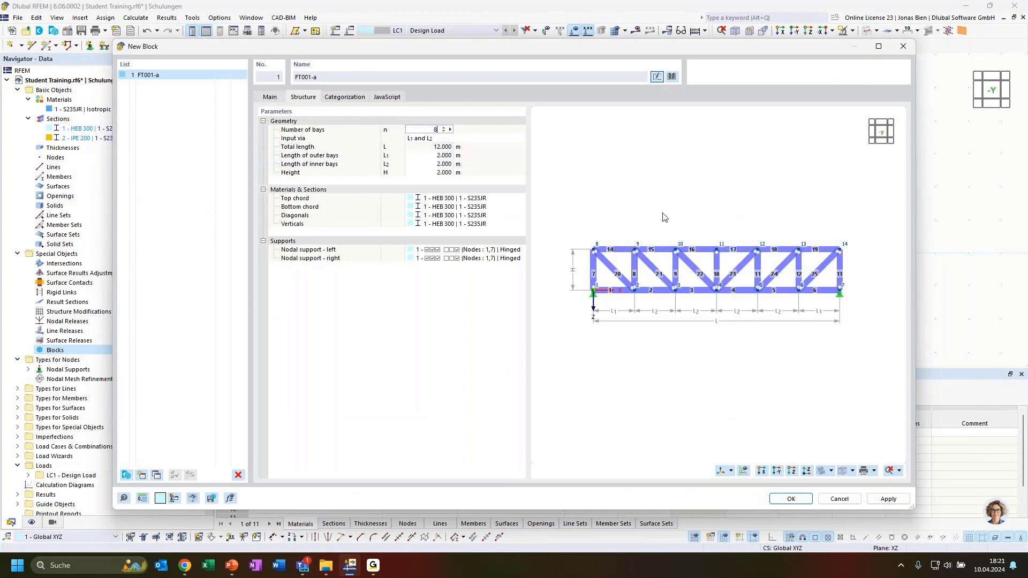
click(431, 164)
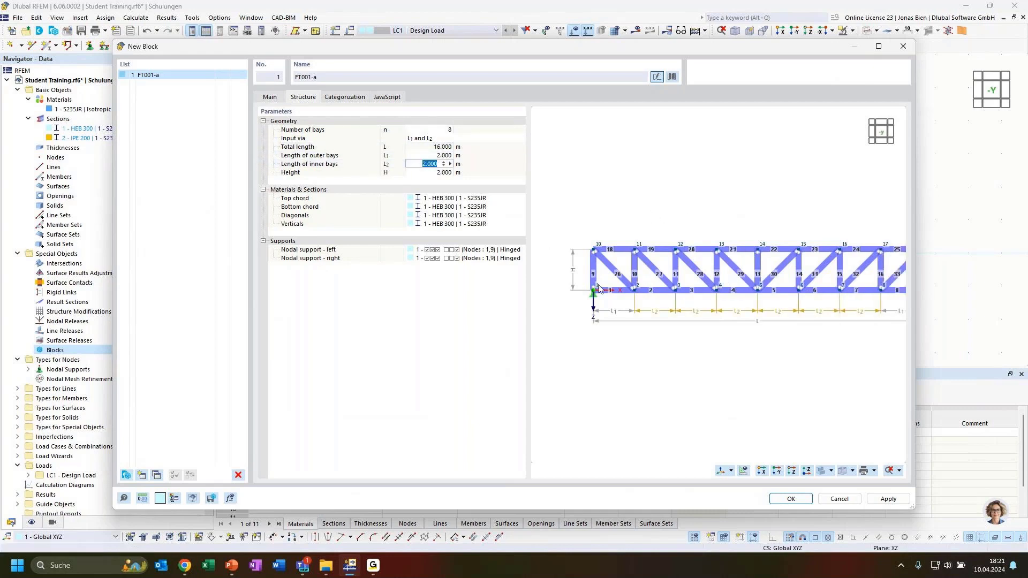
scroll(685, 252, up, 1)
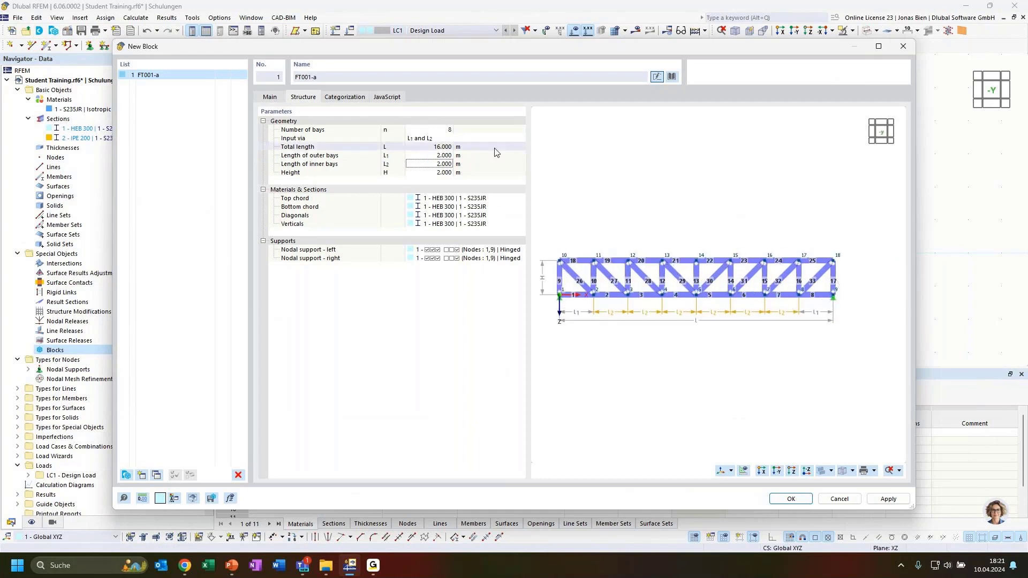
Set the lengths of the outer and inner bays to 3 m each
double_click(431, 129)
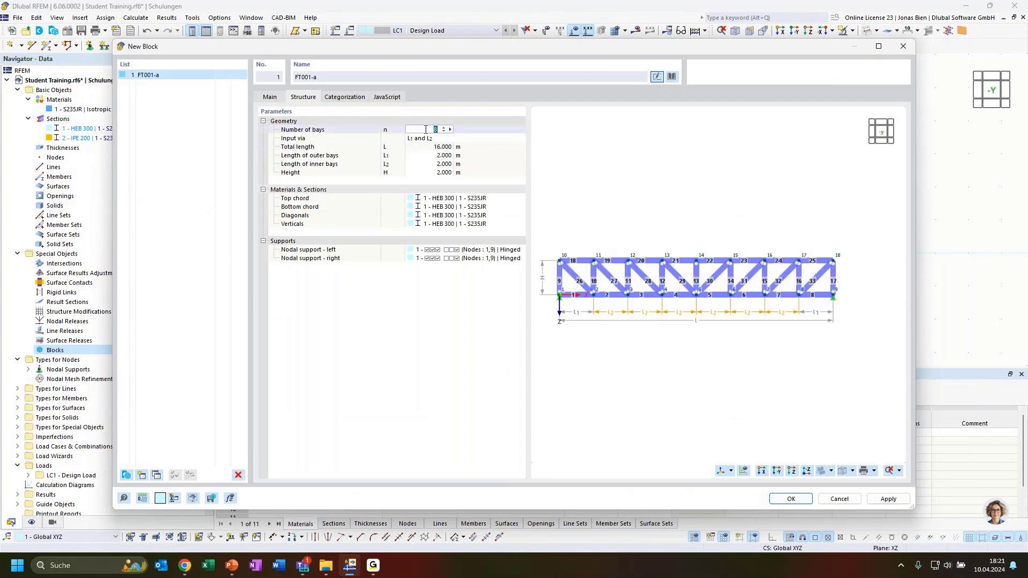
double_click(430, 155)
text(3)
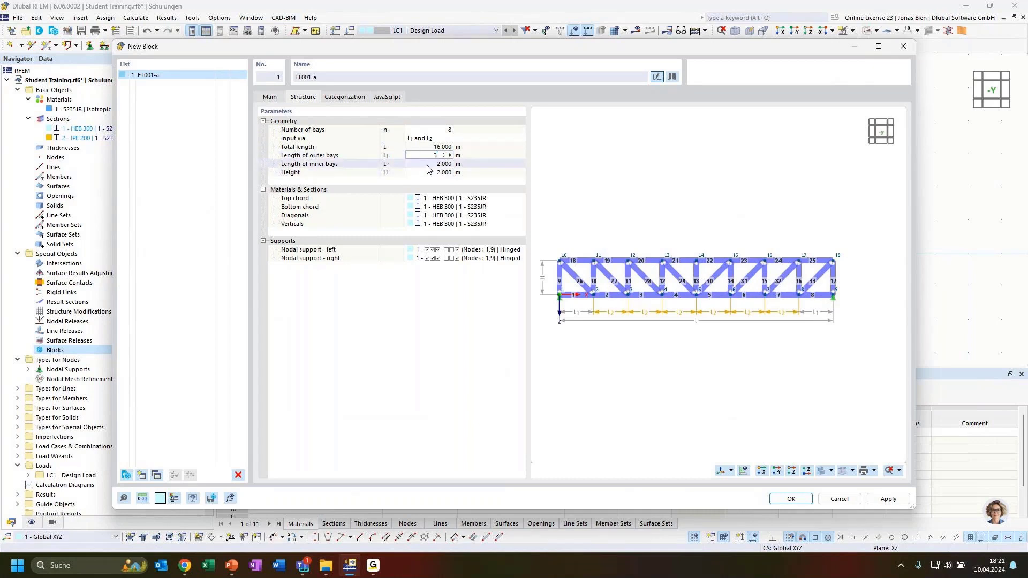
key(Return)
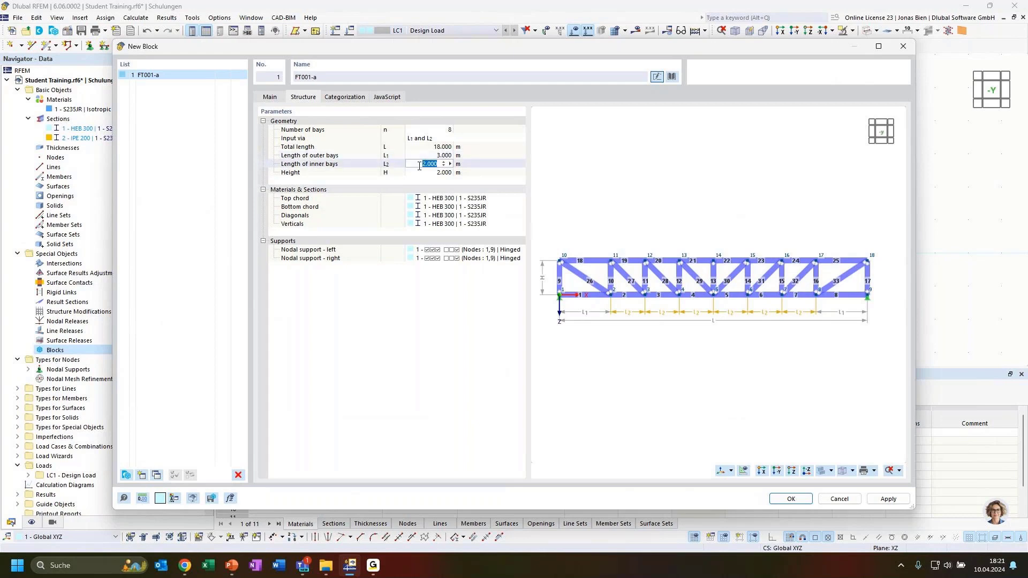
text(3)
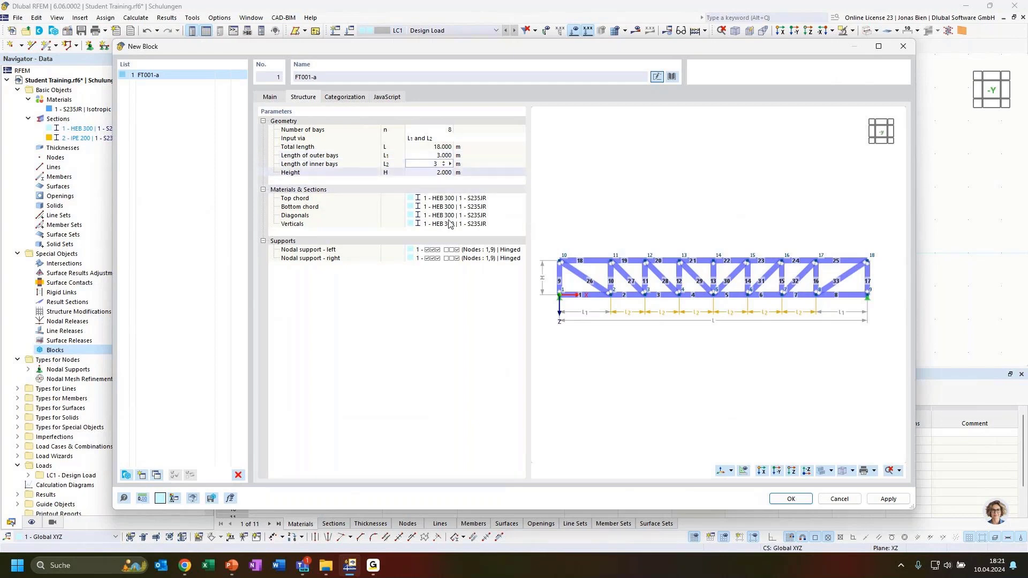
key(Return)
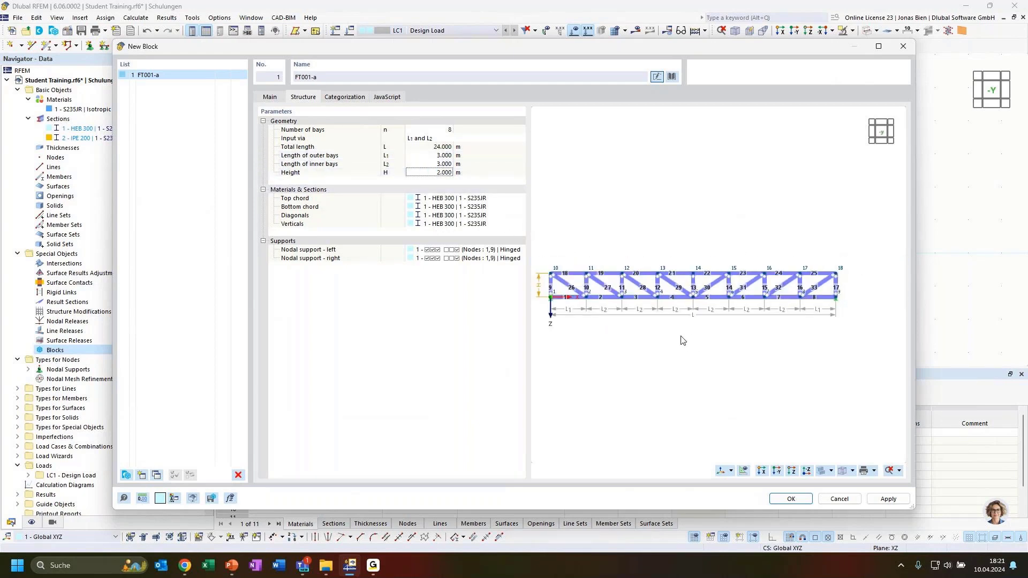
Set the truss block's height to 2.5 m
click(427, 173)
text(2.5)
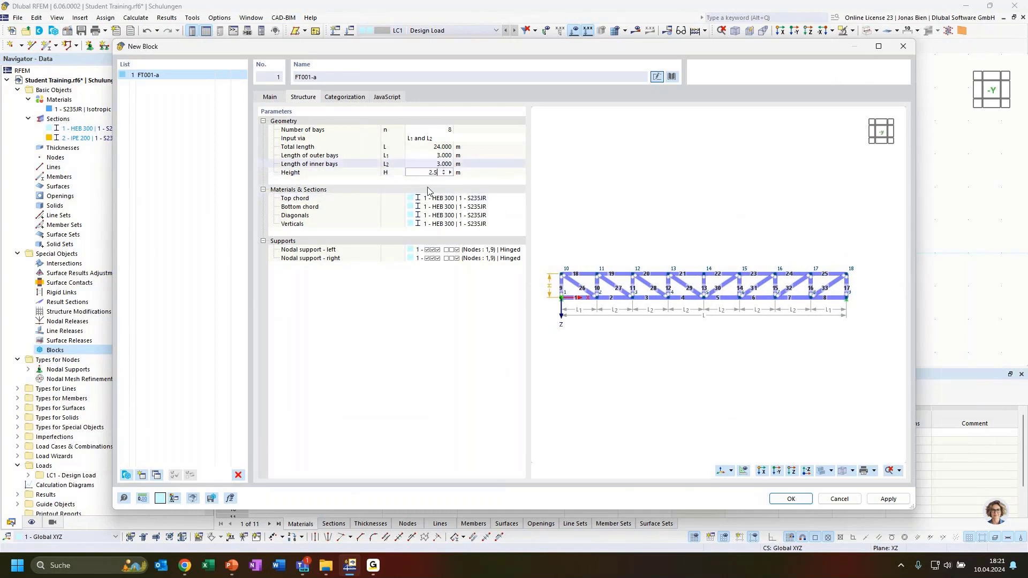
click(412, 162)
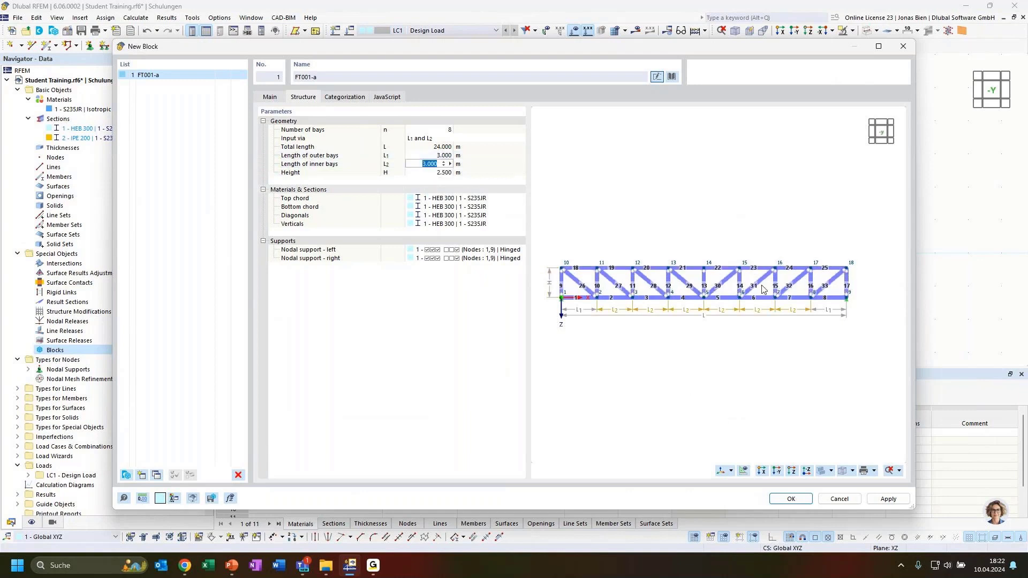
middle_drag(671, 343, 674, 339)
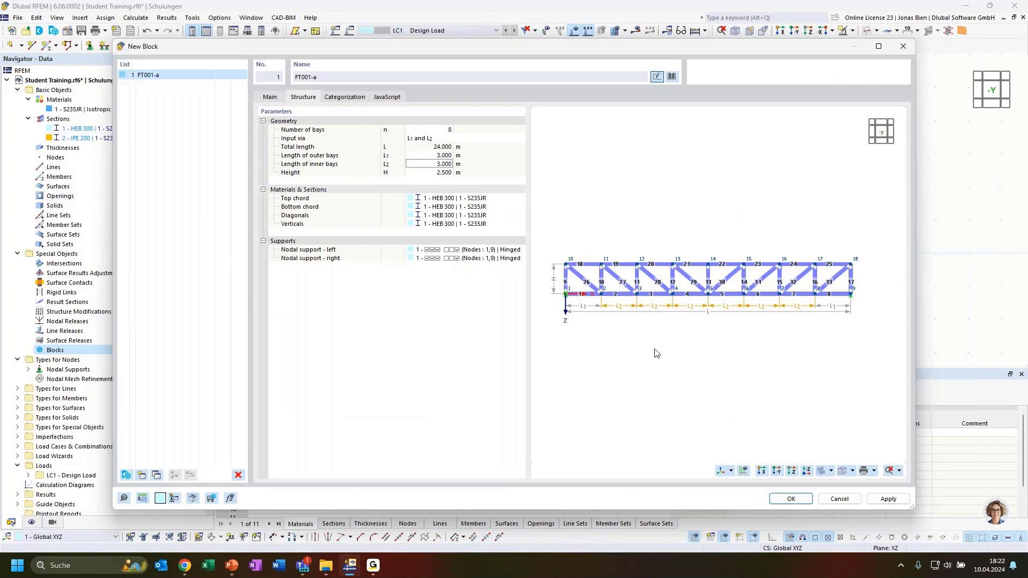
Set the number of bays in the truss block to 6
click(436, 130)
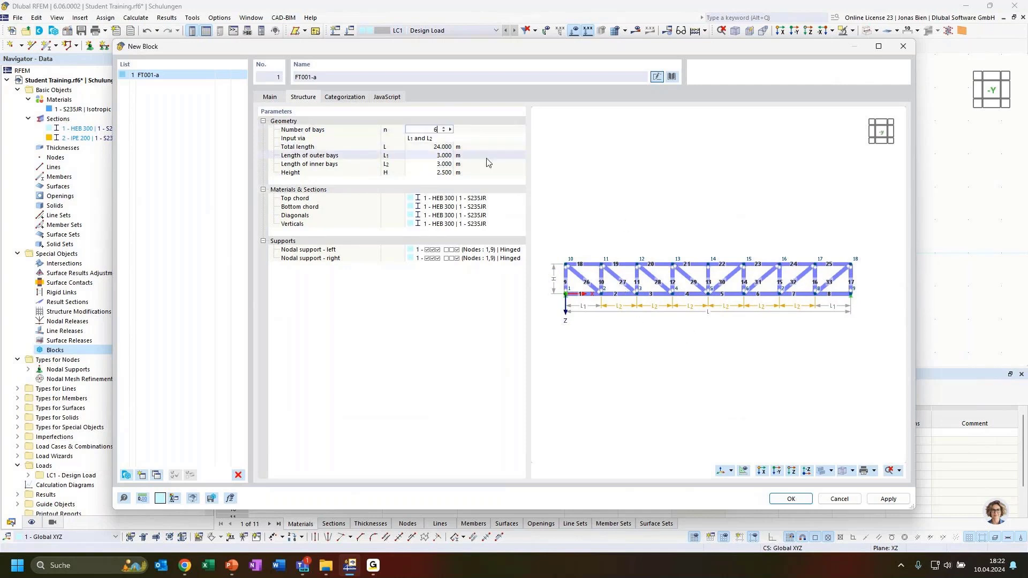
text(6)
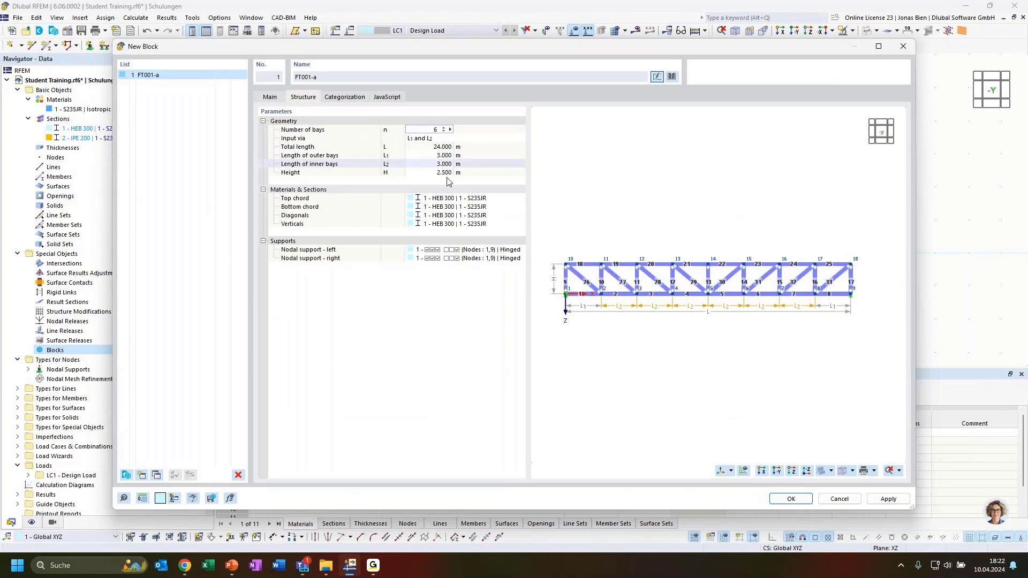
click(446, 165)
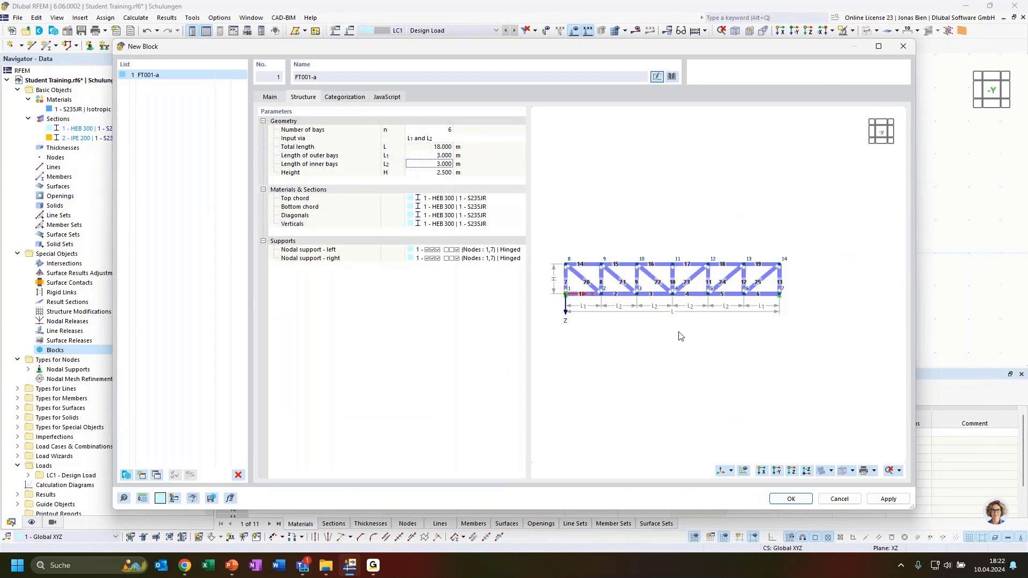
middle_drag(650, 357, 667, 334)
scroll(676, 336, up, 1)
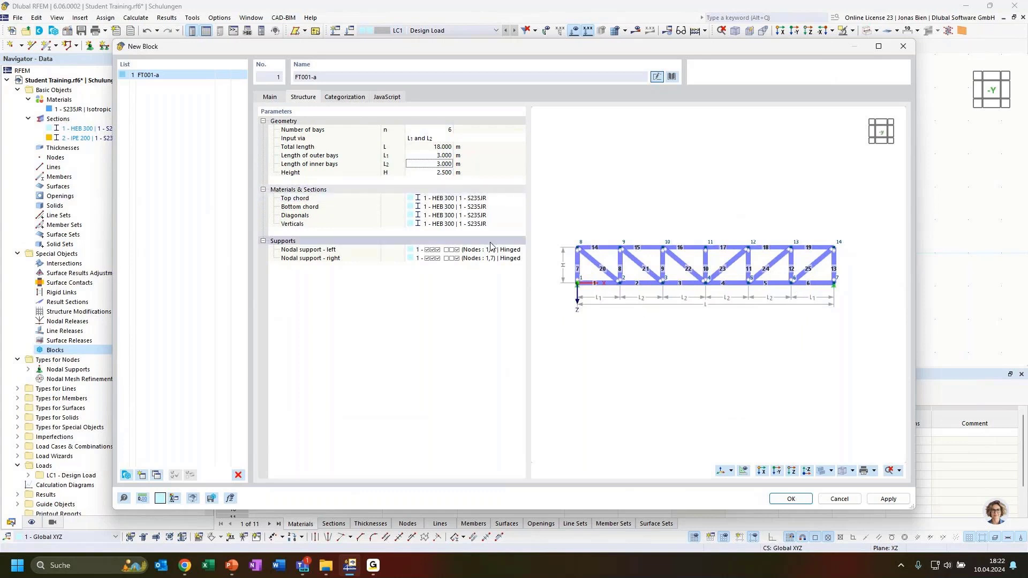
Create an HEA 300 section to DIN 1025-3:1994-03 from a copy of the block's HEB 300 top chord section
click(345, 209)
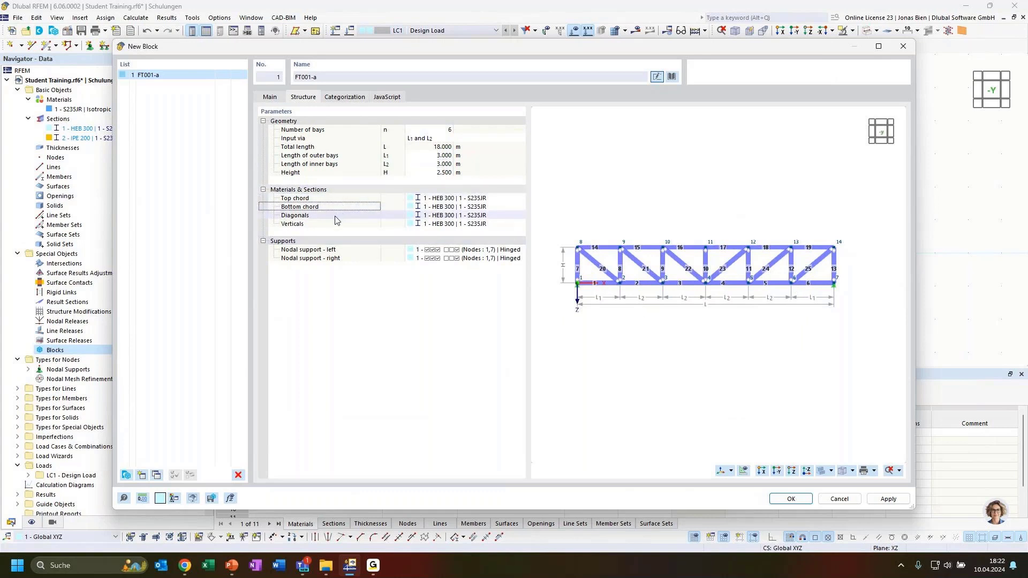
click(336, 216)
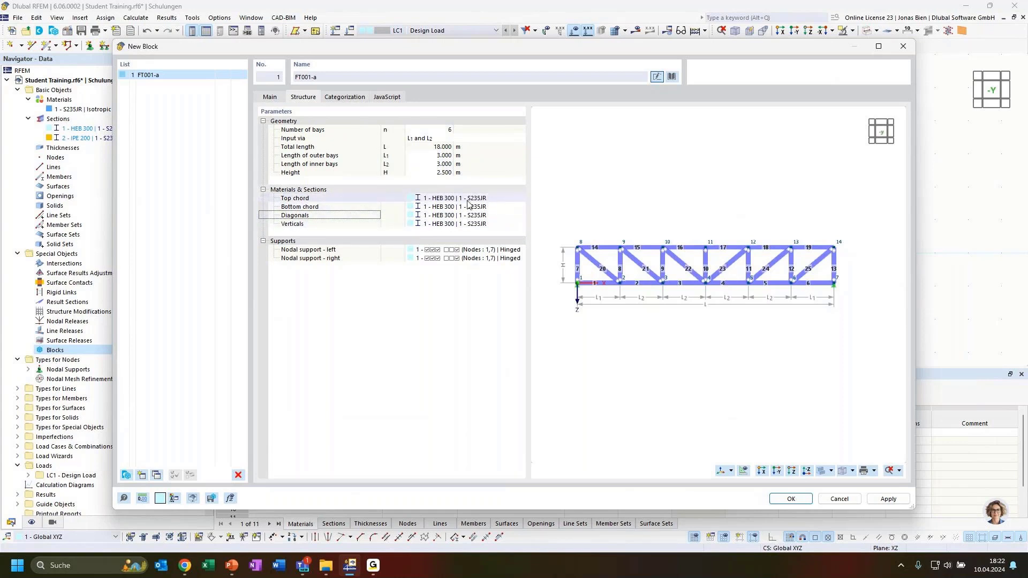
click(481, 199)
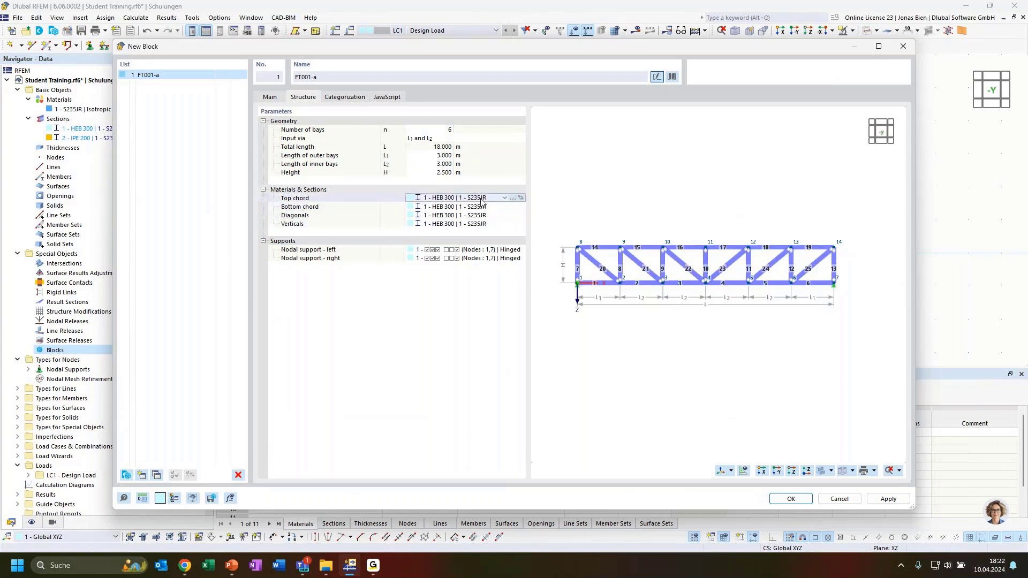
click(521, 198)
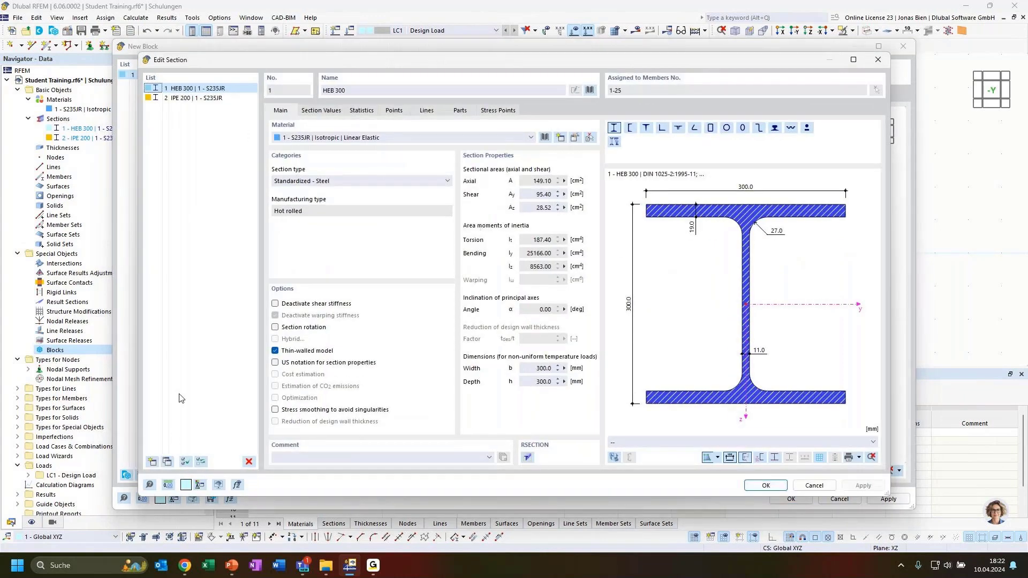
click(333, 90)
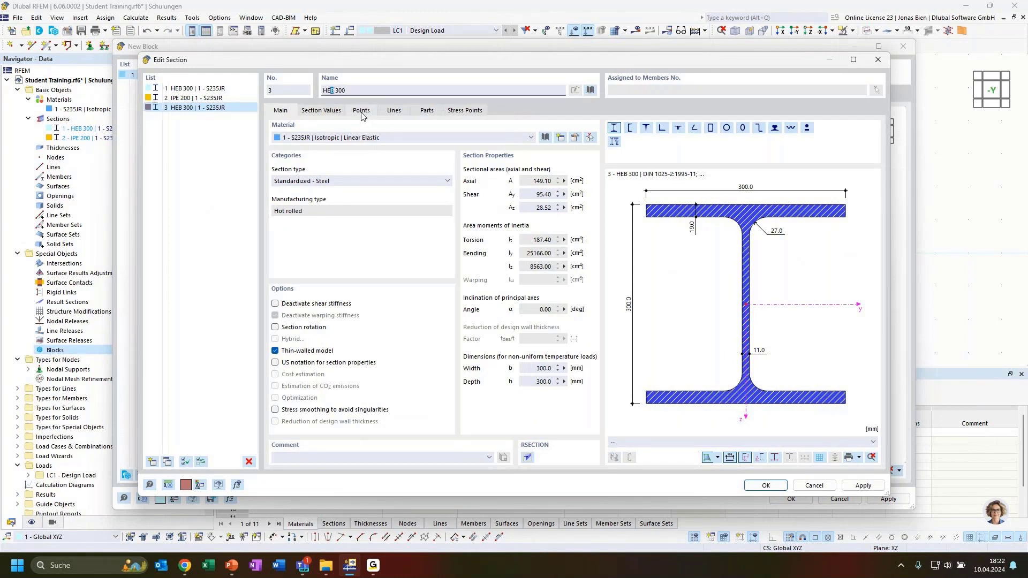
text(A)
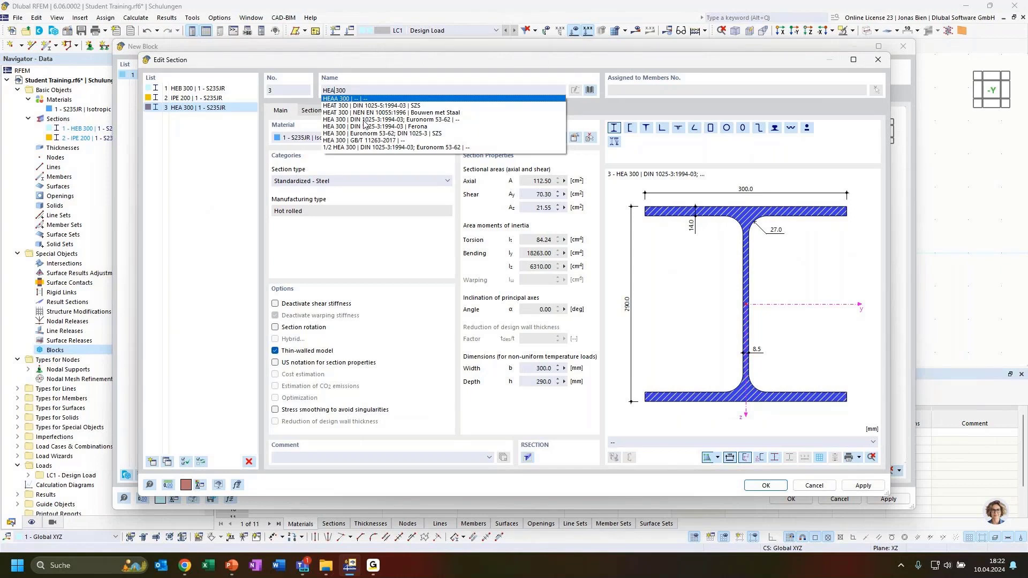
click(364, 124)
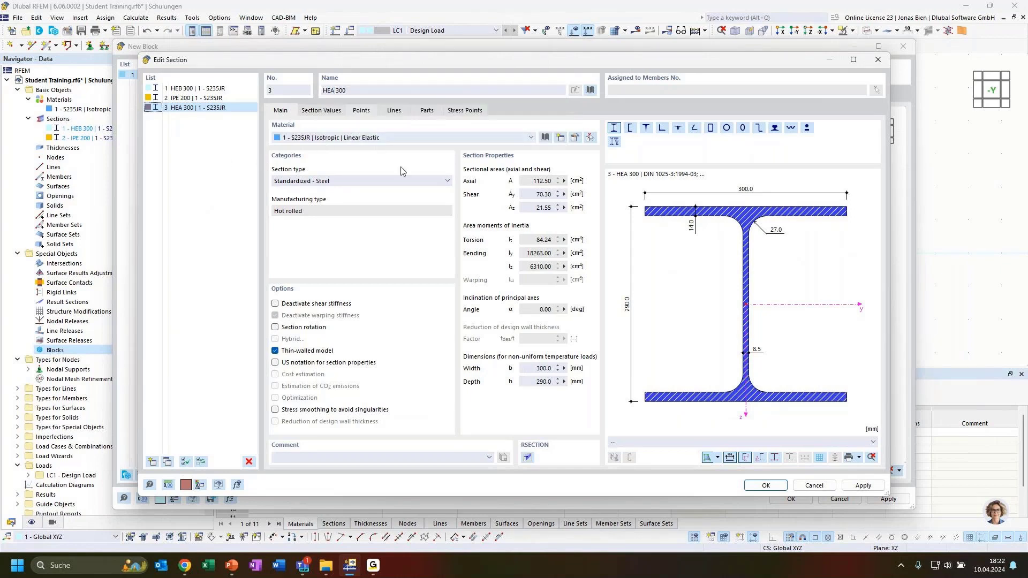
Copy the HEA 300 section and change the copy to IPE 160 (DIN 1025-5:1994-03; Euronorm 19-57)
click(168, 462)
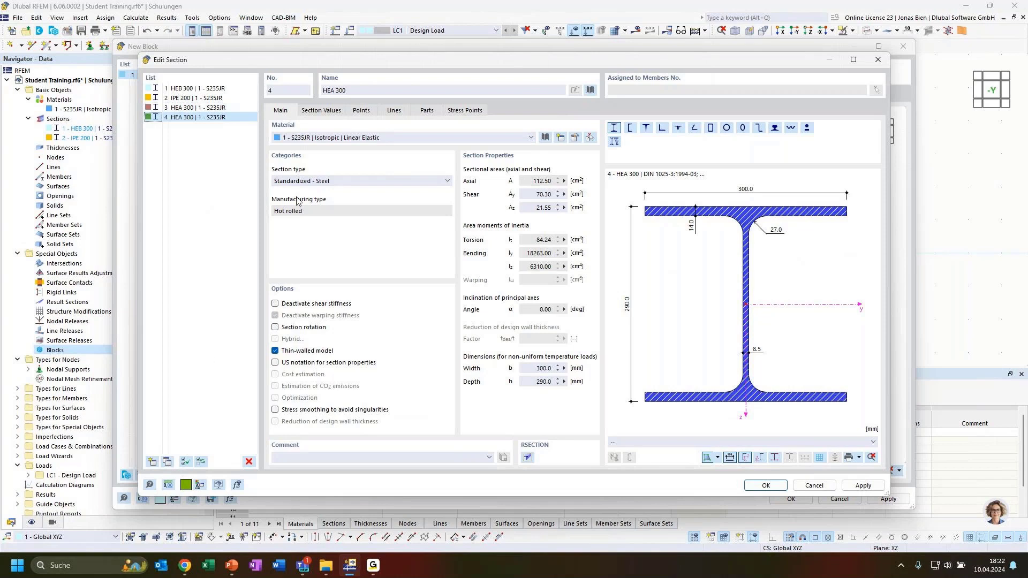
triple_click(362, 91)
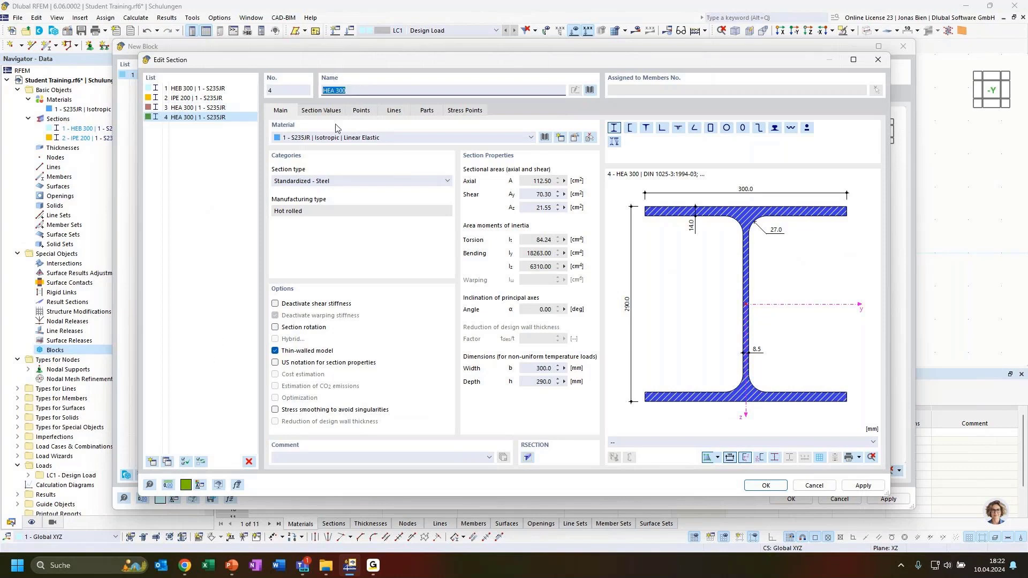
text(IPE)
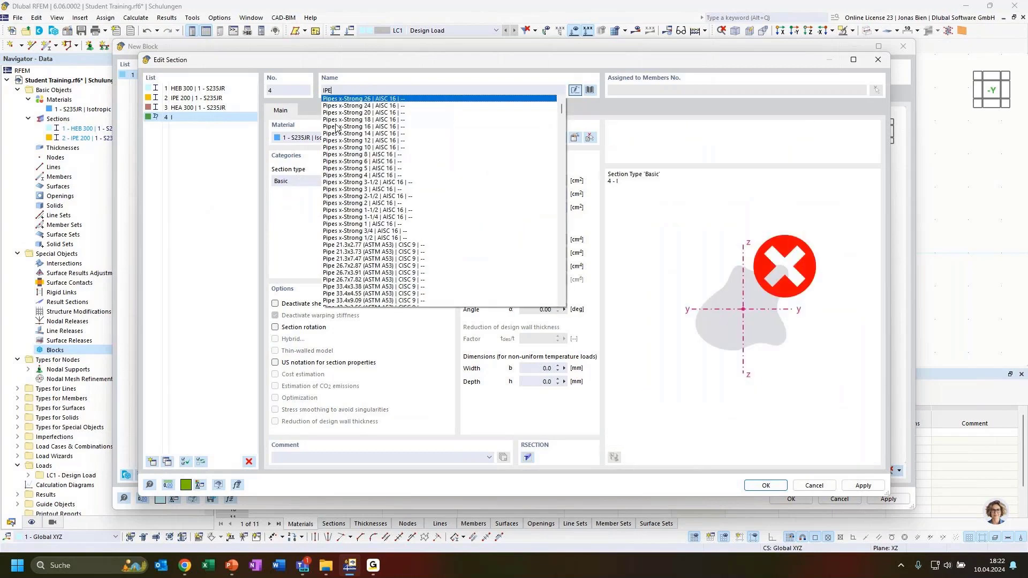
text( 160)
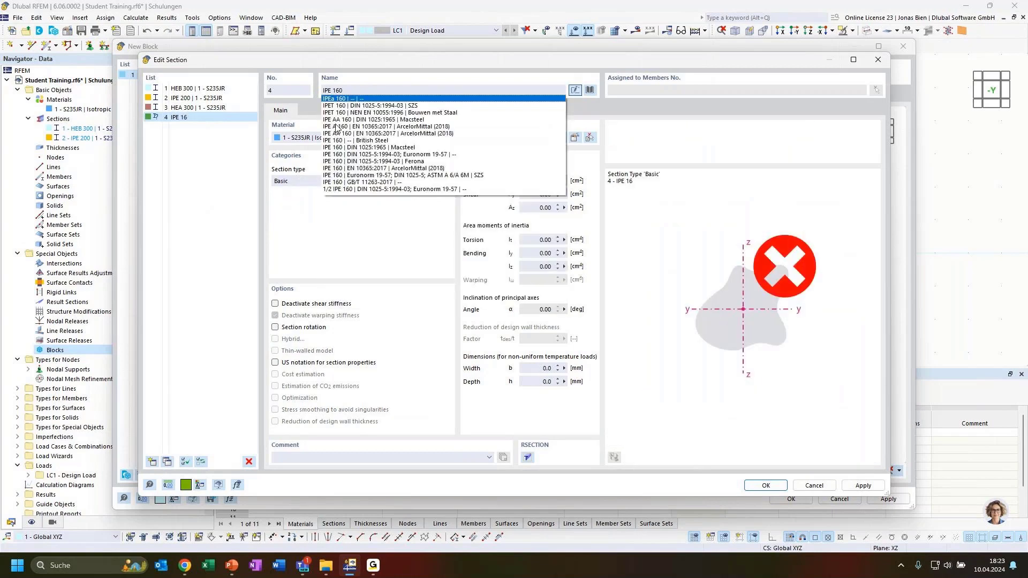
click(364, 154)
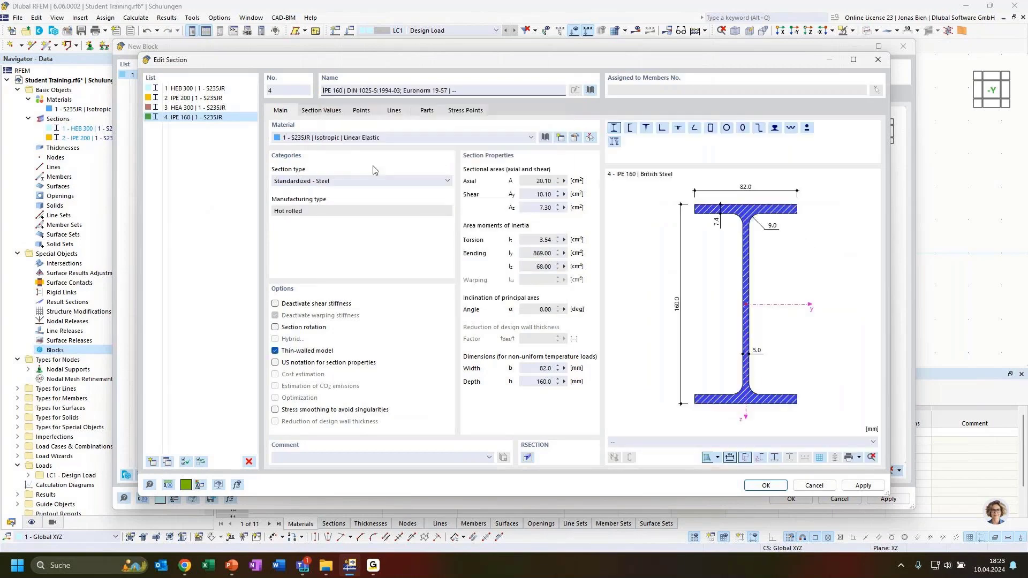
Copy the IPE 160 section, change the copy to HEA 160 (DIN 1025-3:1994-03) and confirm the new sections
click(168, 462)
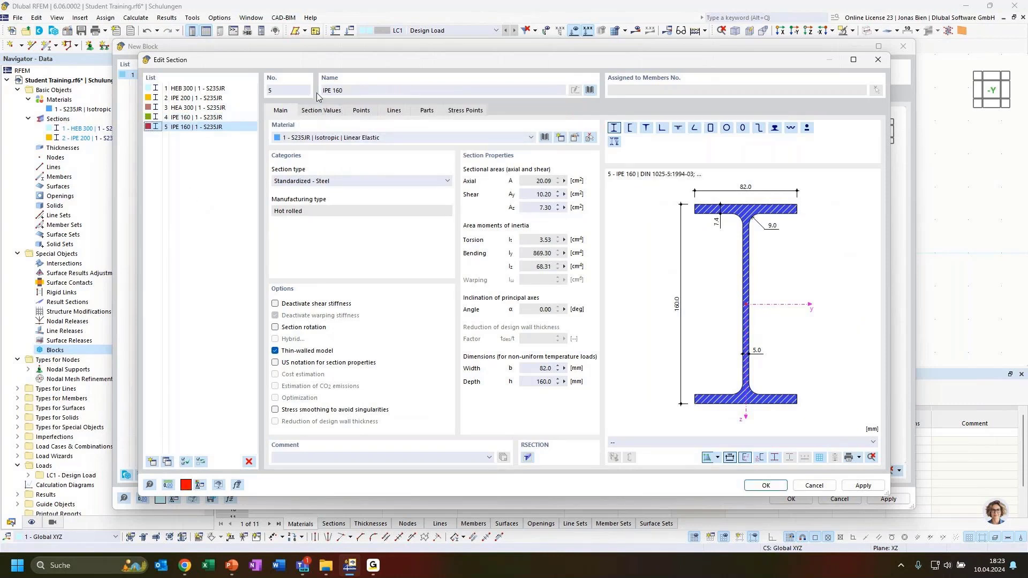
drag(346, 91, 309, 92)
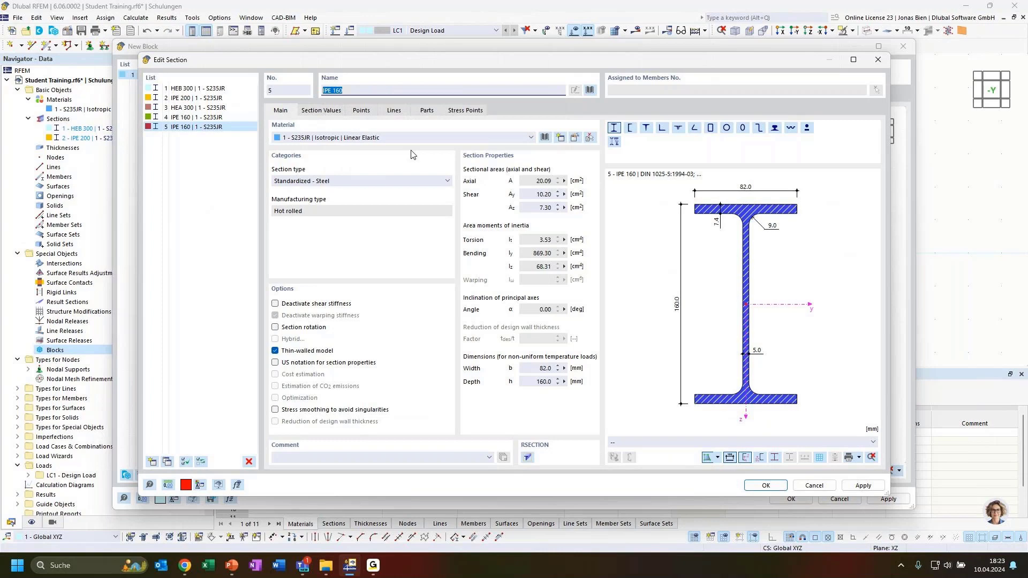
text(HEA 16)
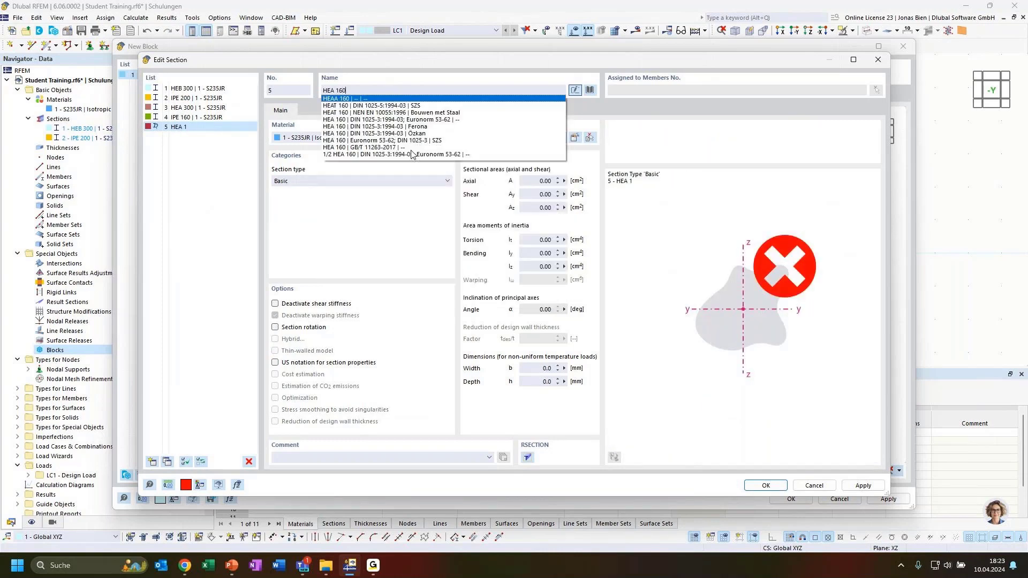
click(415, 119)
click(227, 237)
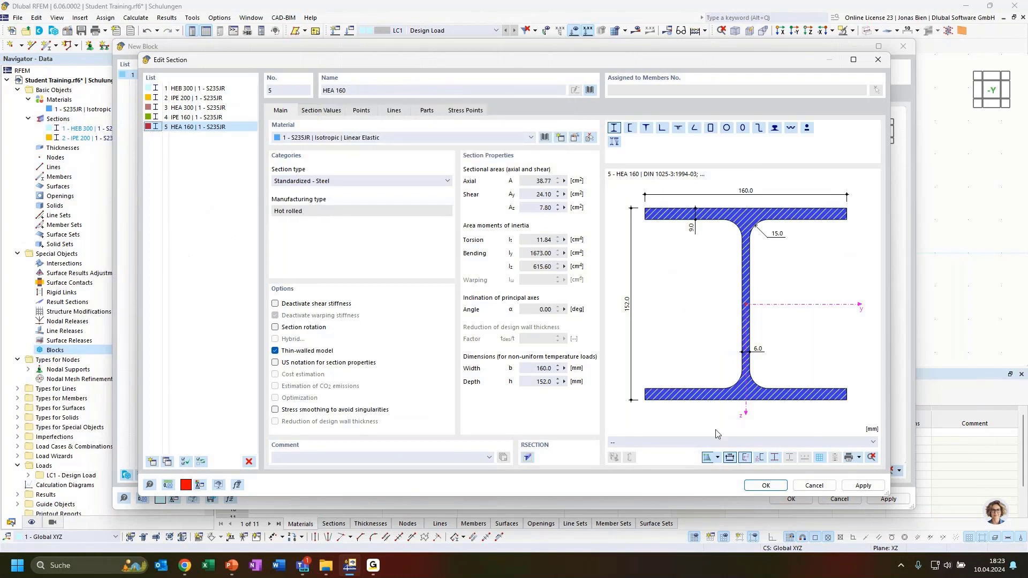
click(780, 487)
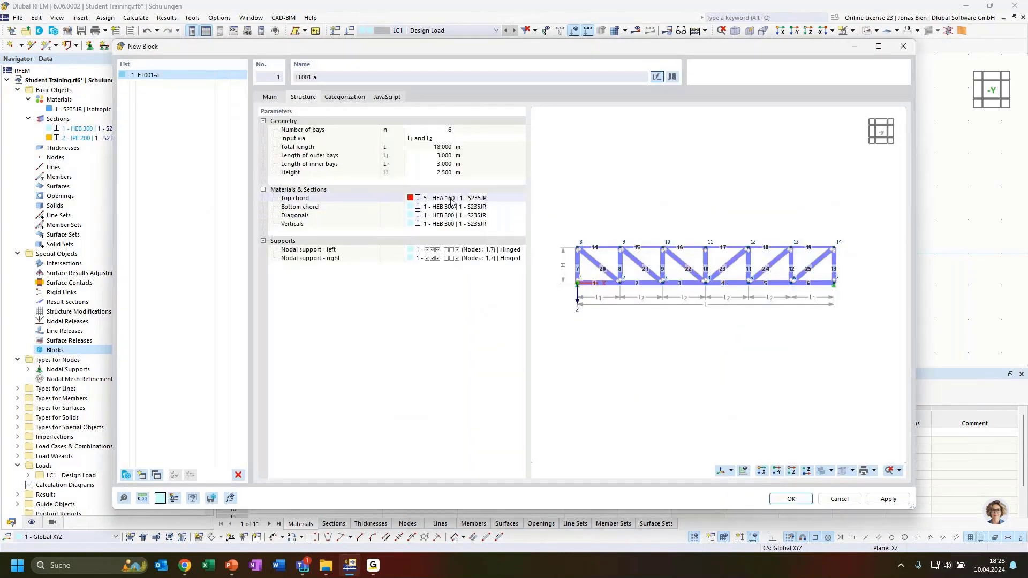
Assign the HEA 300 section to both the top chord and the bottom chord of the truss block
click(487, 199)
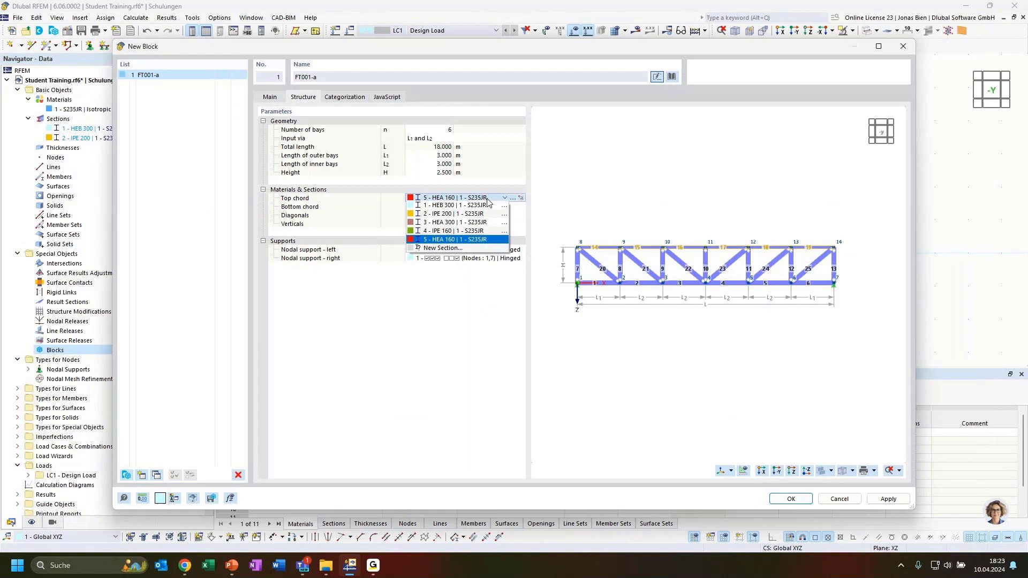
click(461, 223)
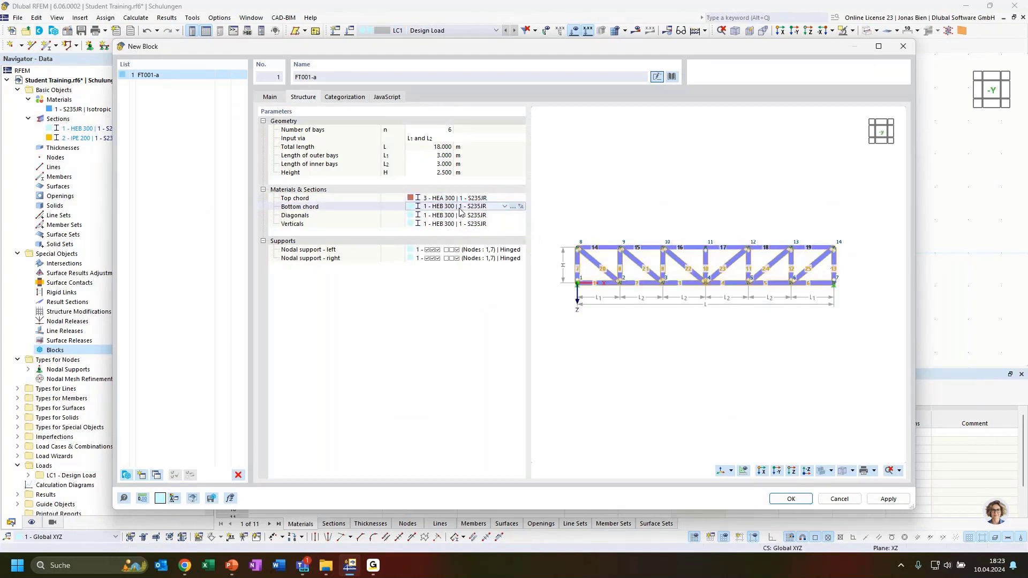
click(461, 208)
click(451, 231)
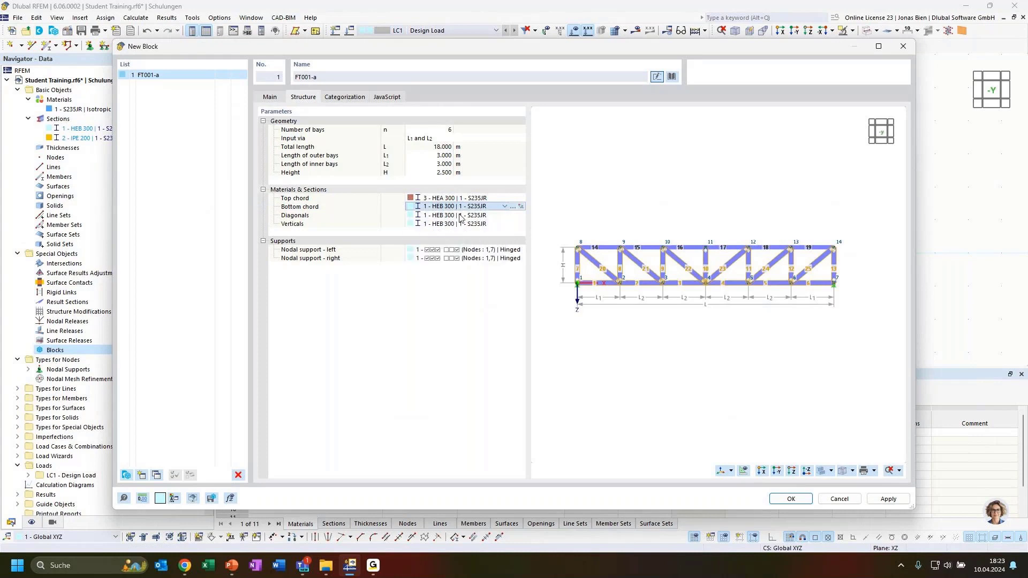
Assign the IPE 160 section to the truss block's diagonals and the HEA 160 section to its verticals
click(450, 218)
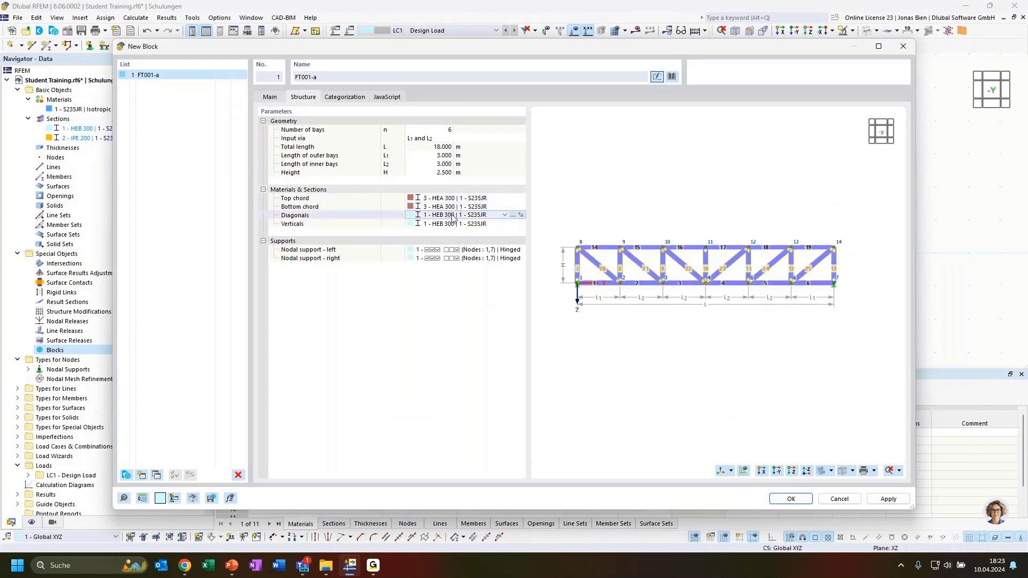
click(451, 216)
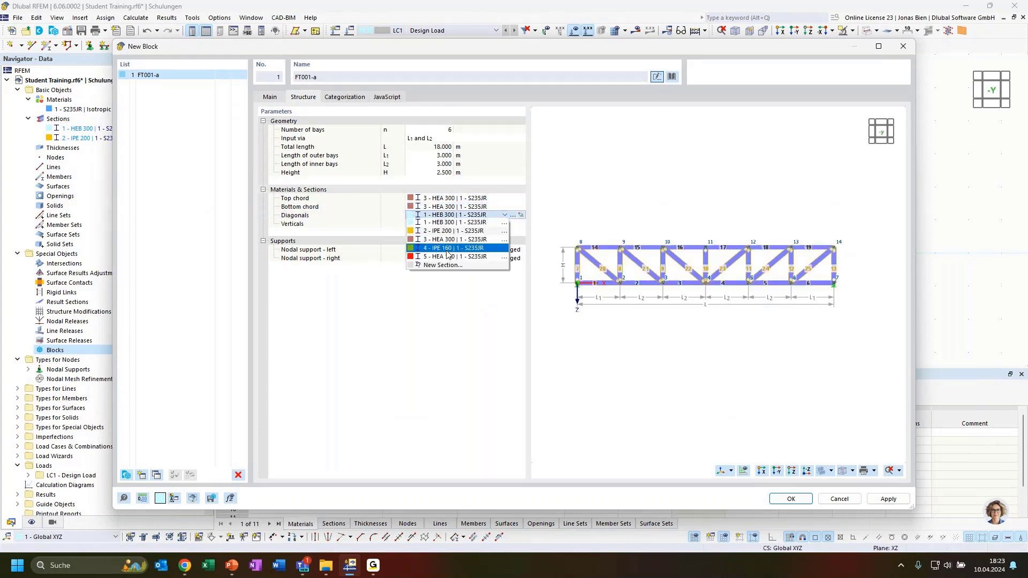
click(449, 249)
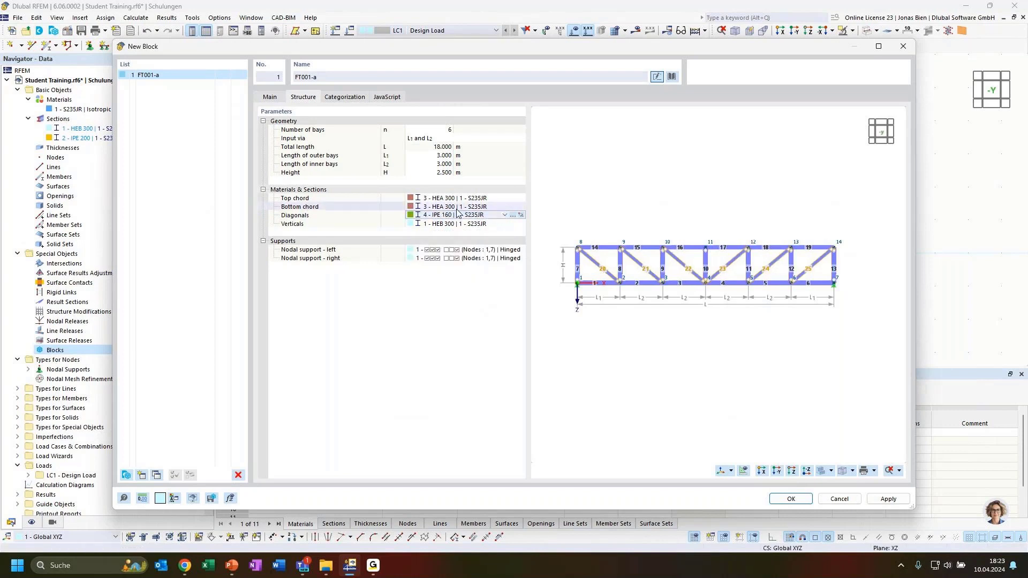
click(452, 224)
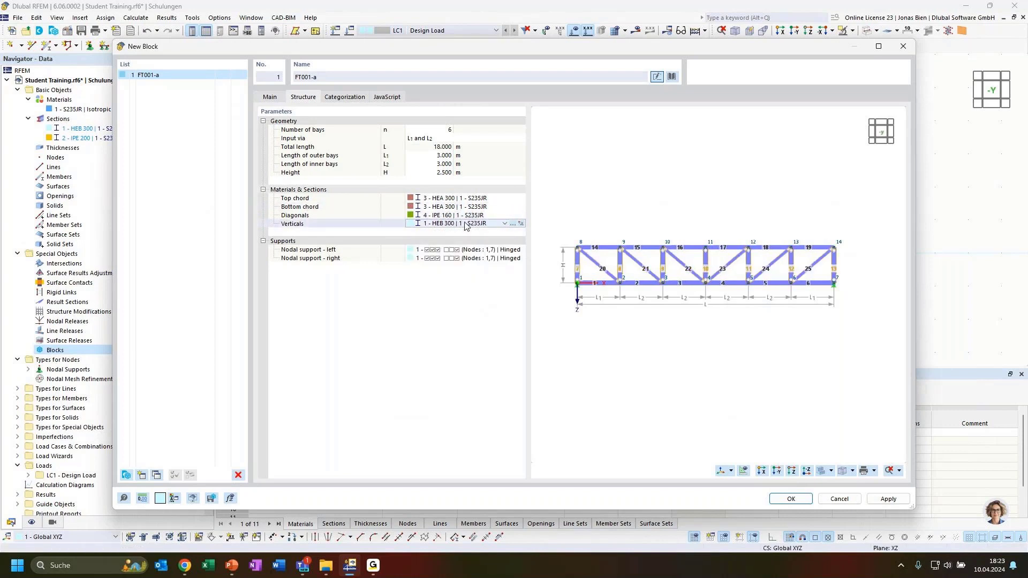
click(453, 223)
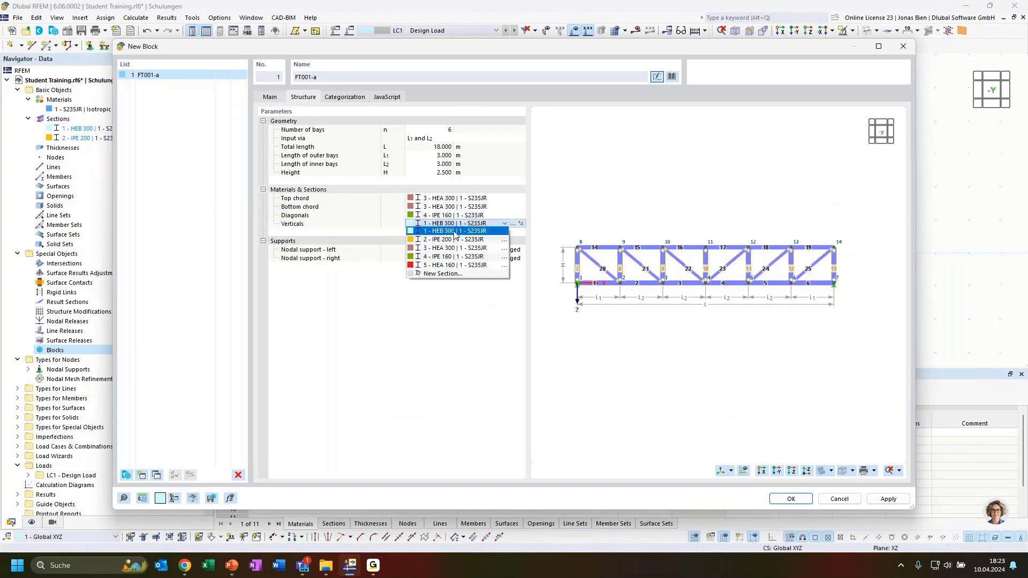
click(448, 266)
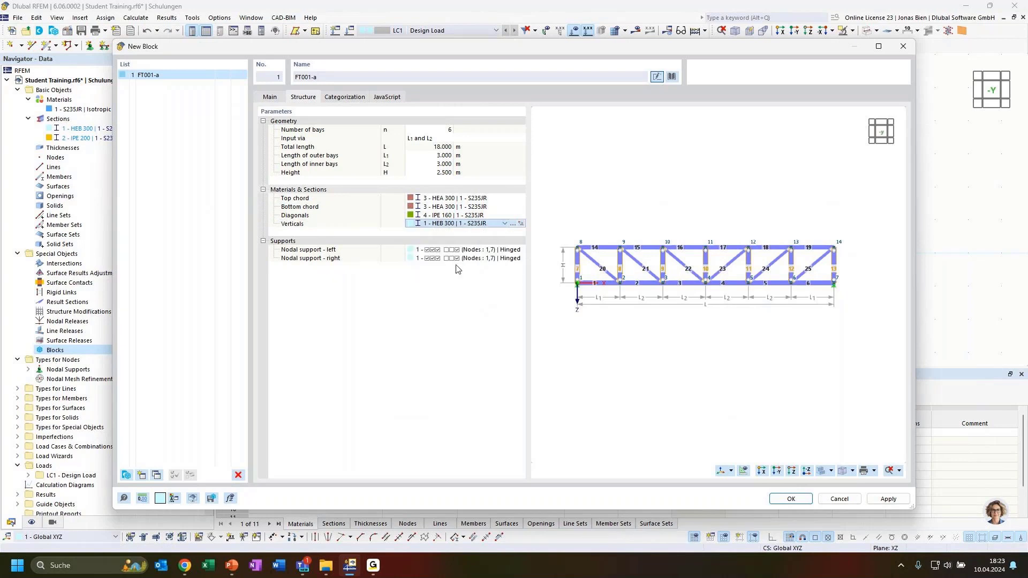
click(428, 306)
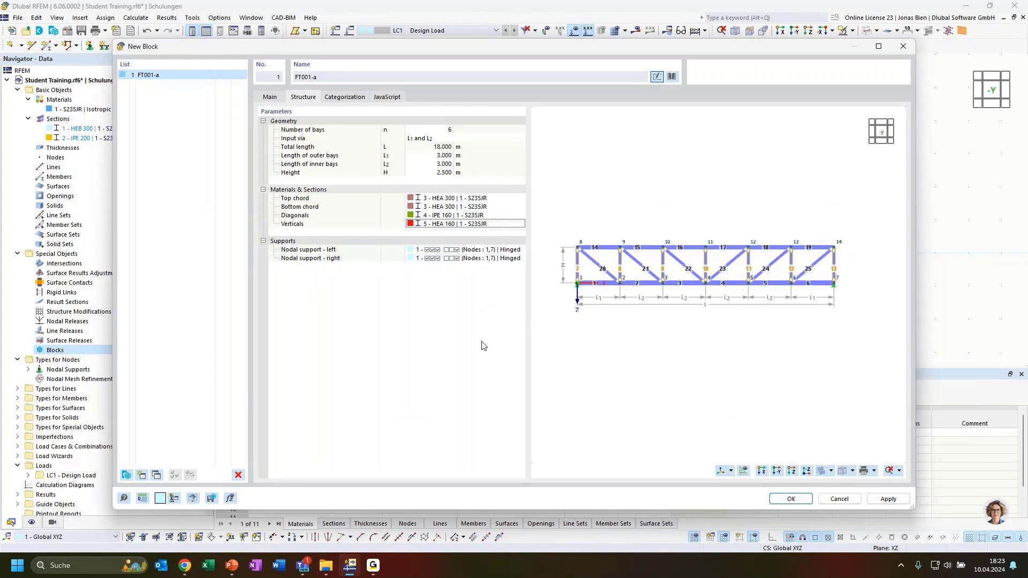
Insert the configured truss block into the model and show its members as rendered solids
click(791, 499)
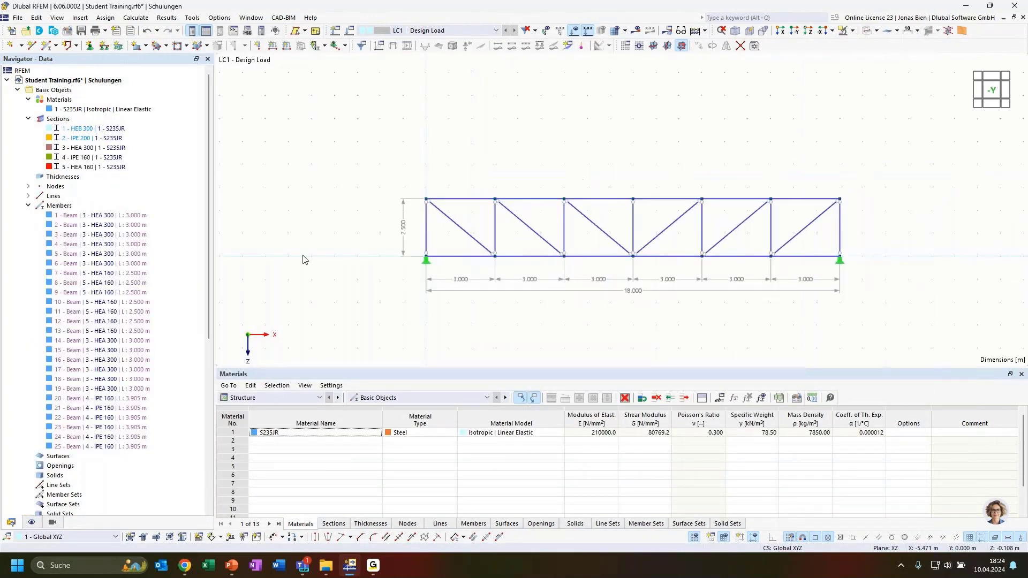
click(28, 205)
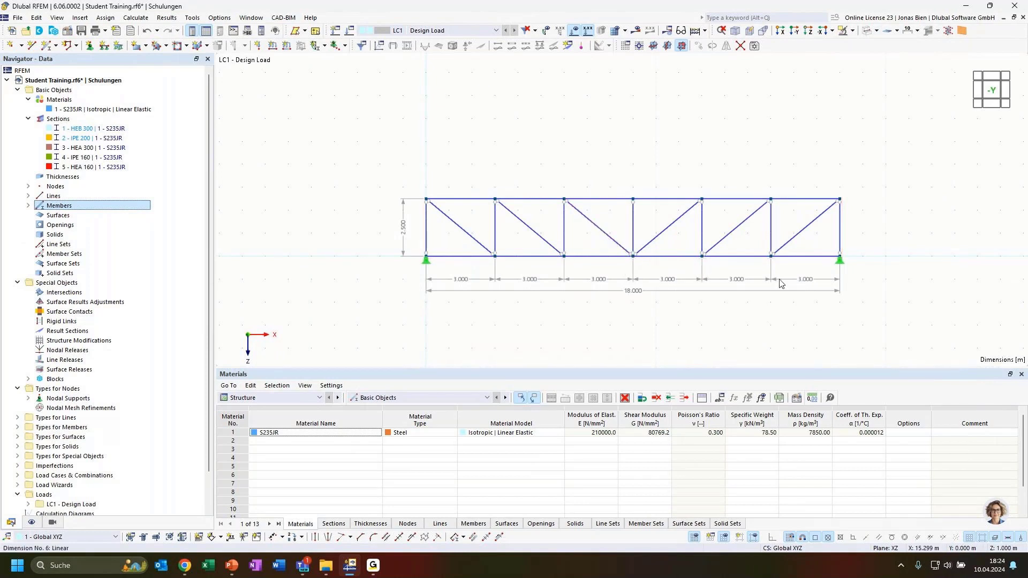
click(866, 31)
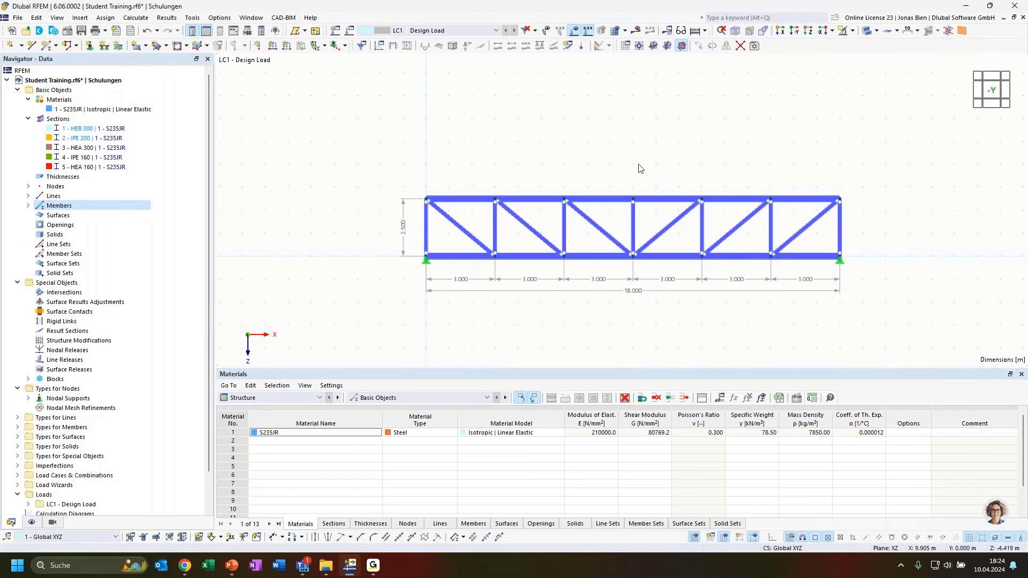
Set the display to color the rendered truss members by their section
click(52, 522)
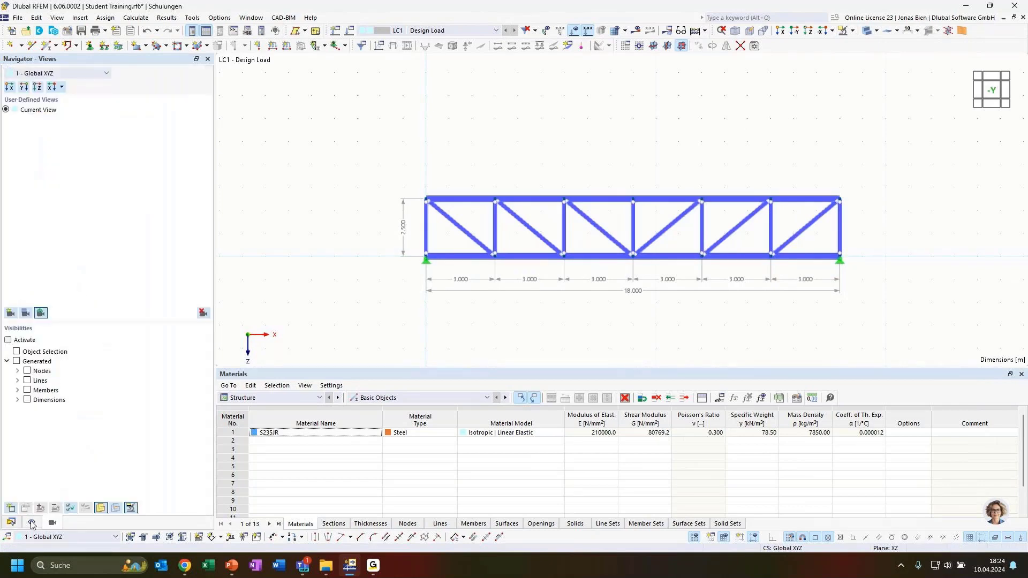
click(32, 524)
scroll(65, 472, down, 5)
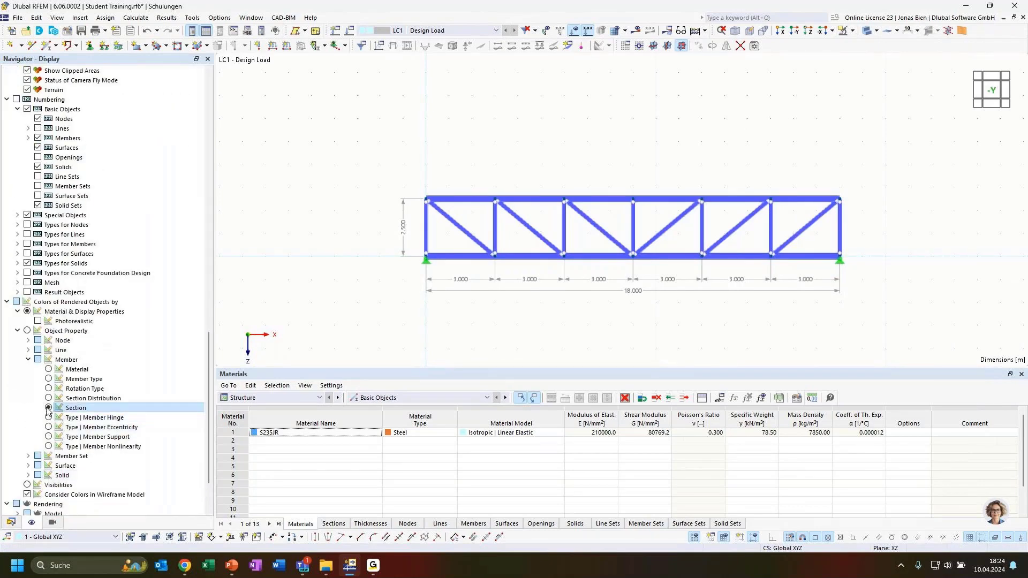
click(48, 408)
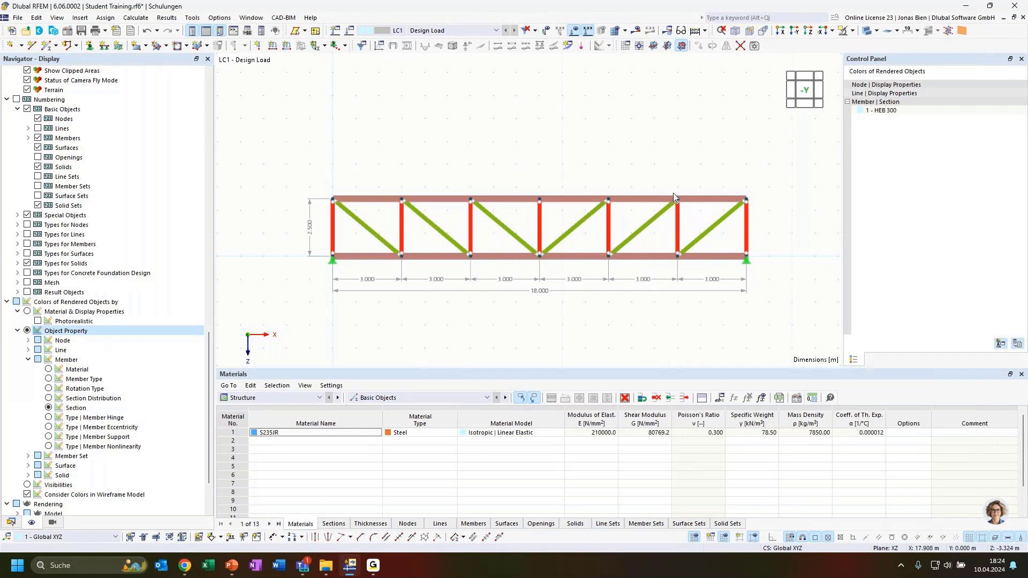
click(49, 398)
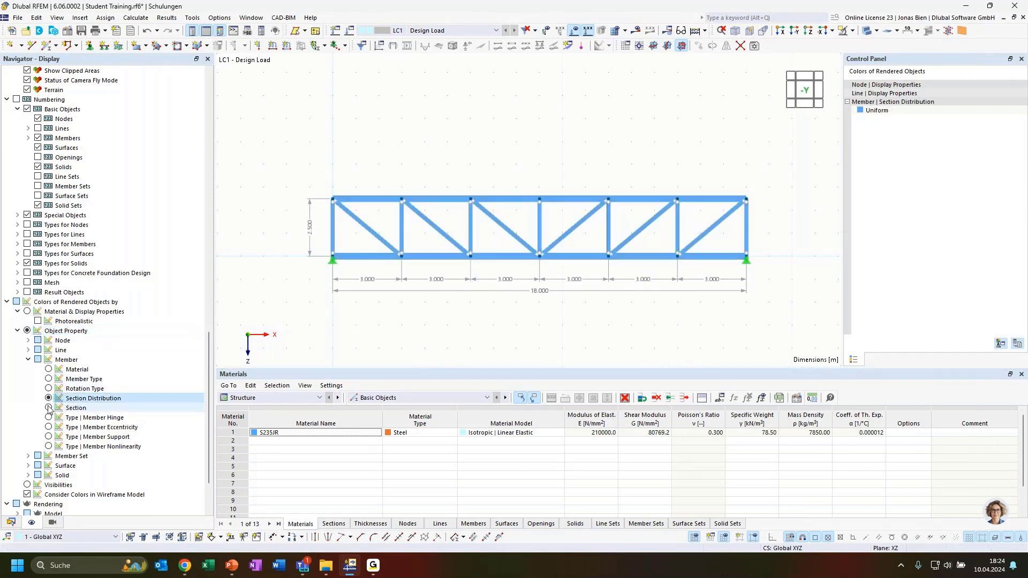
click(49, 408)
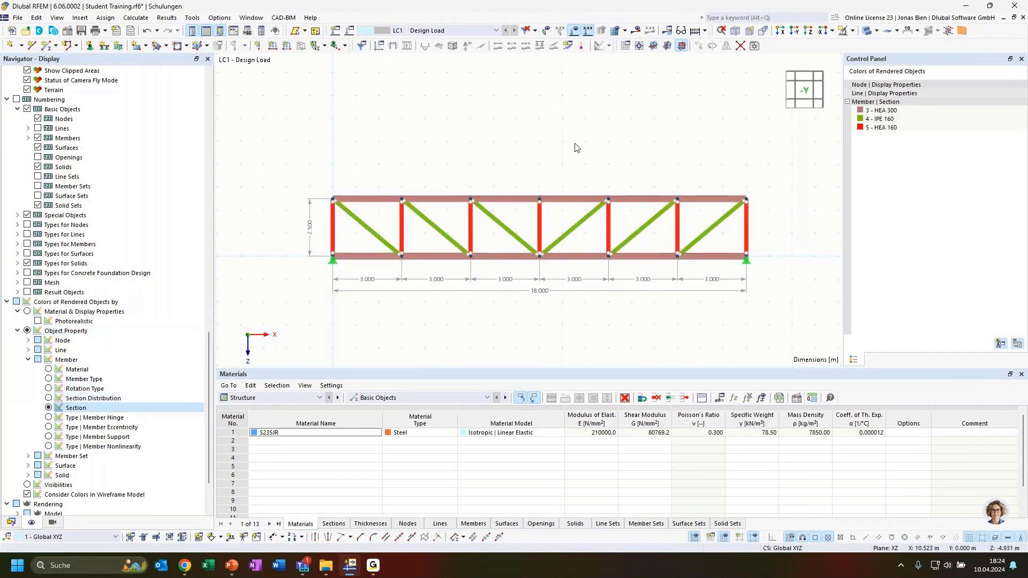
ctrl+middle_drag(576, 145, 606, 162)
ctrl+middle_drag(382, 179, 518, 215)
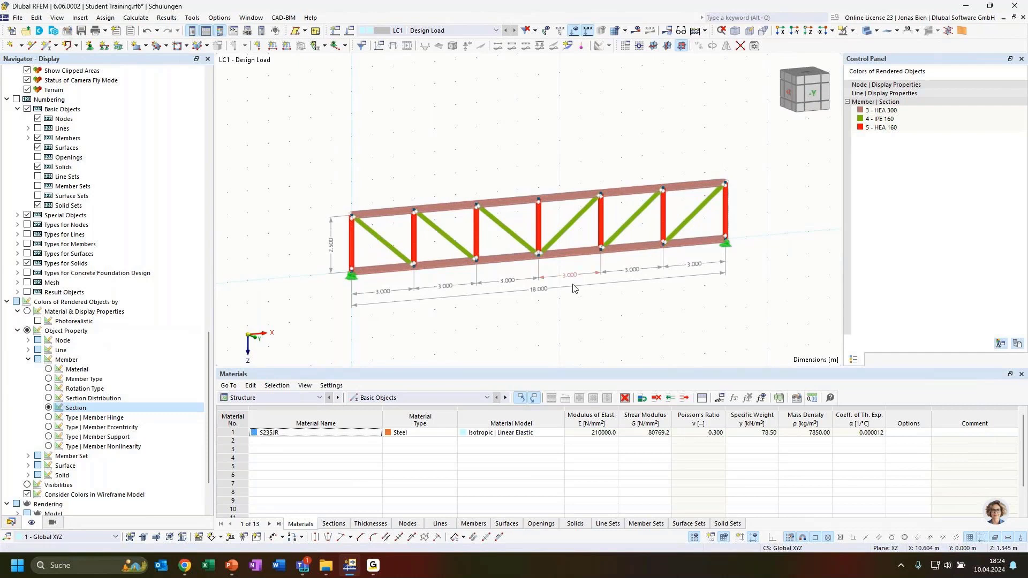
ctrl+middle_drag(607, 311, 527, 297)
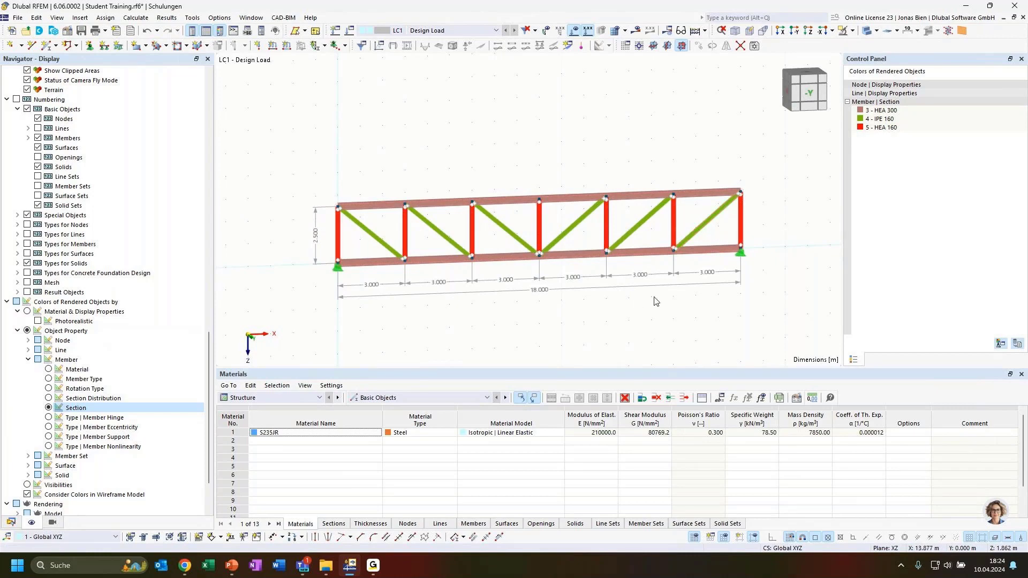
ctrl+middle_drag(635, 329, 546, 327)
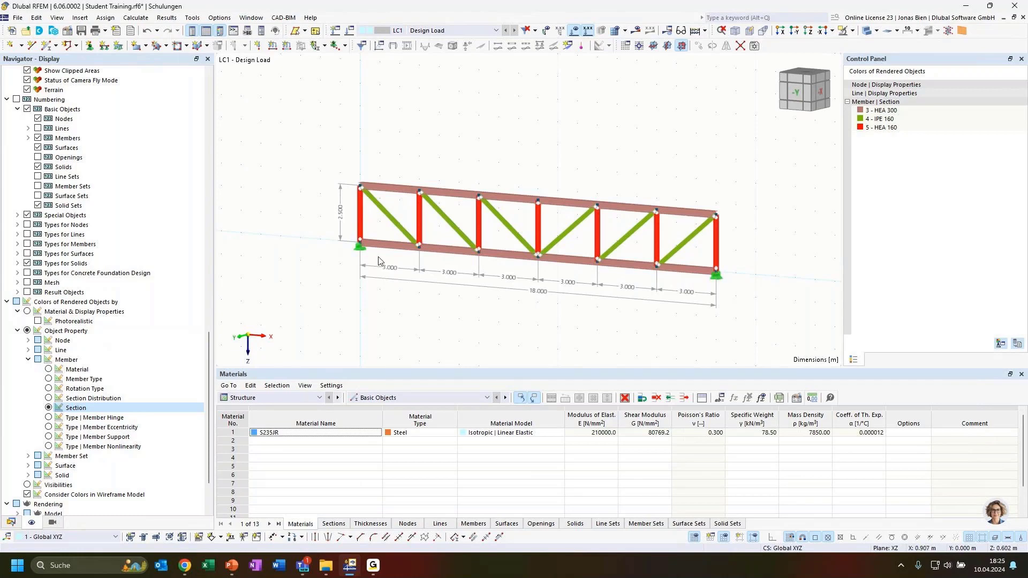
Open the inserted FT001-a block from the model data for editing and position its dialog over the model
click(10, 523)
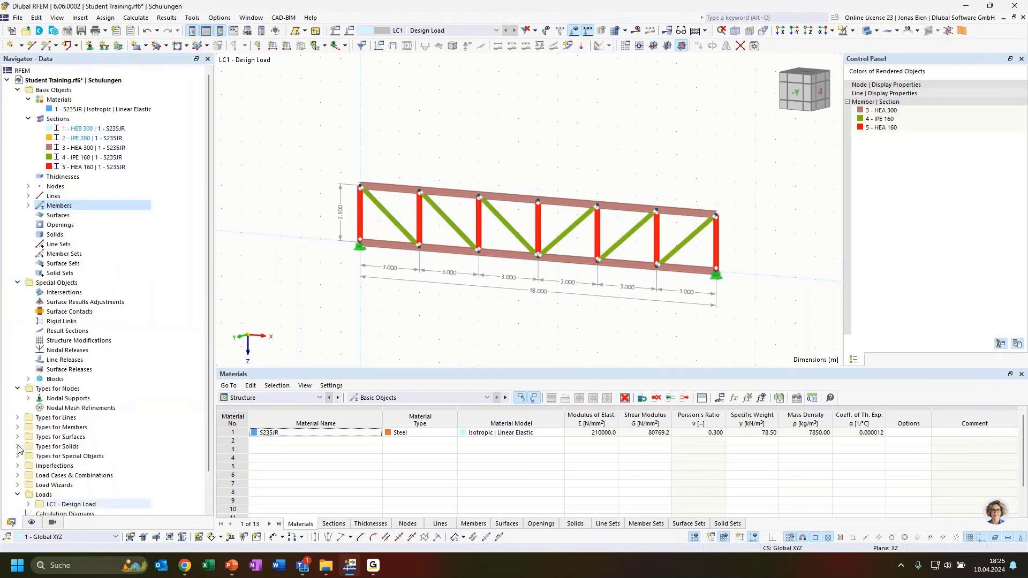
click(28, 379)
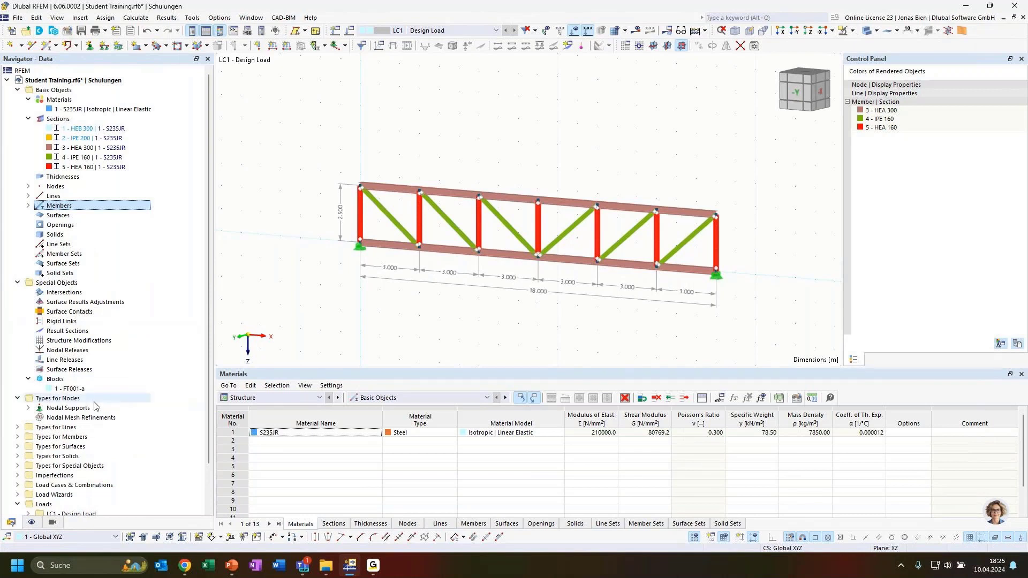
click(78, 389)
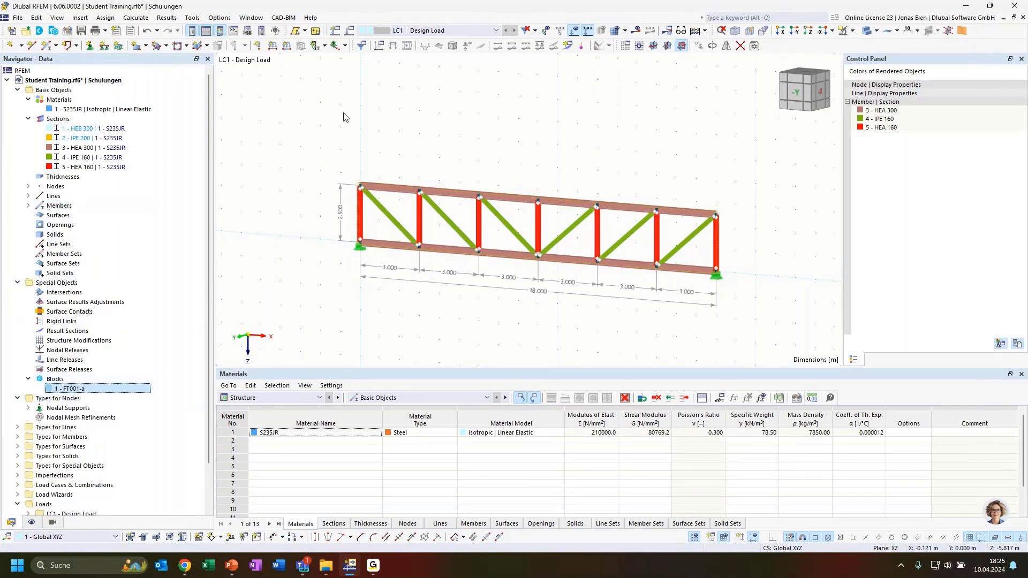
double_click(65, 391)
click(303, 99)
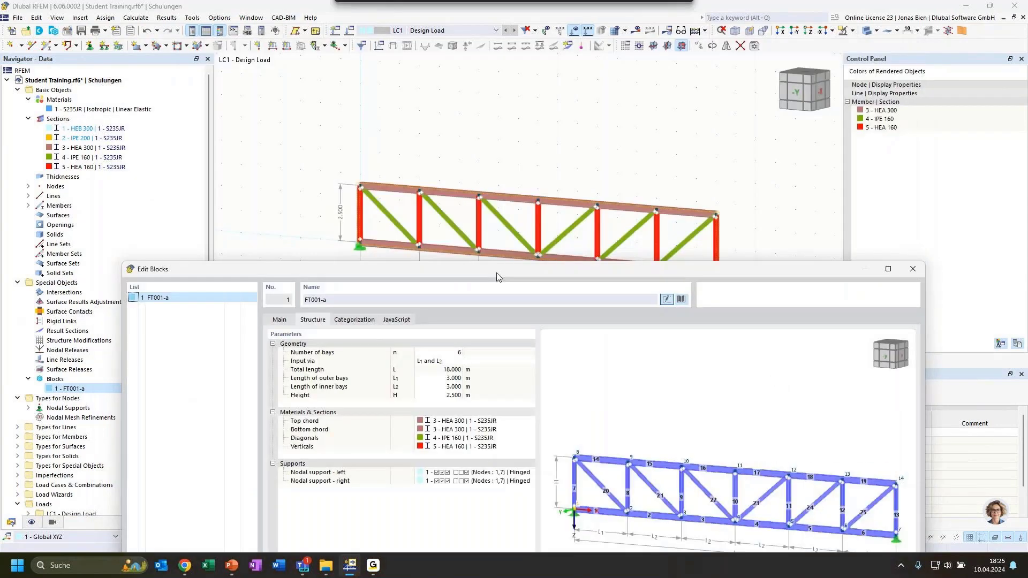
drag(488, 50, 555, 153)
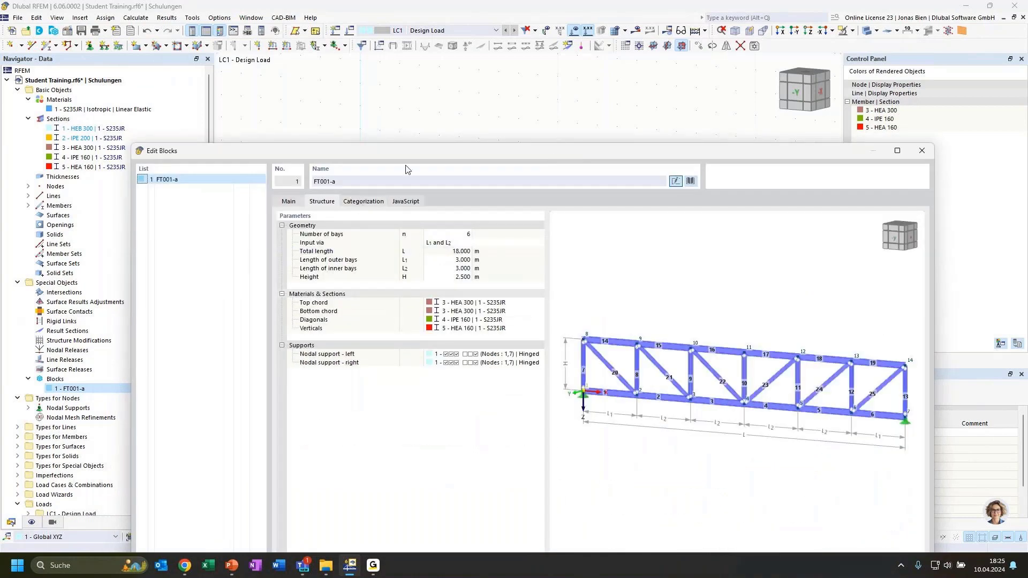
drag(406, 154, 420, 64)
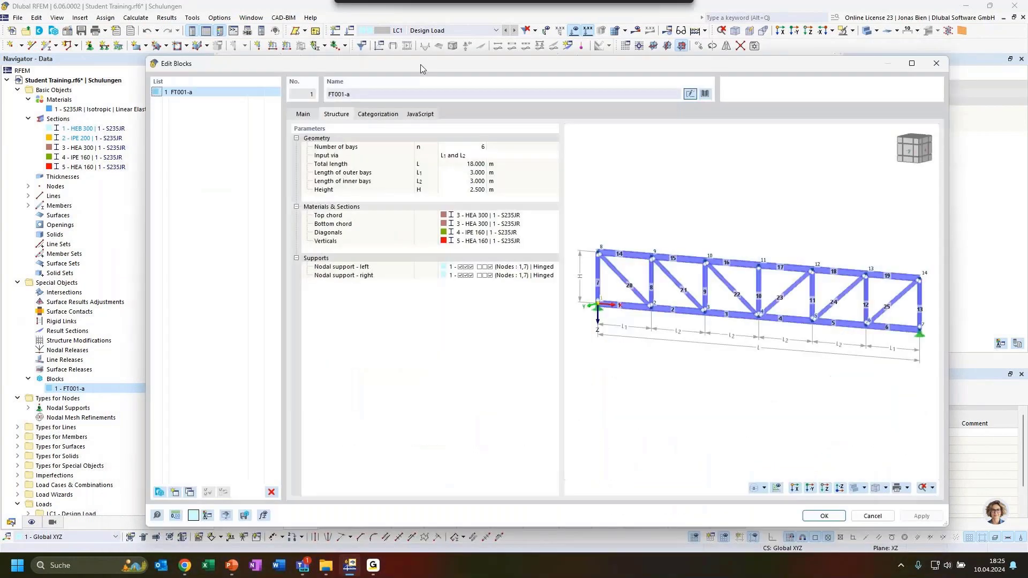
Look through the block's JavaScript code, from the input parameters to the support and dimension definitions
click(420, 115)
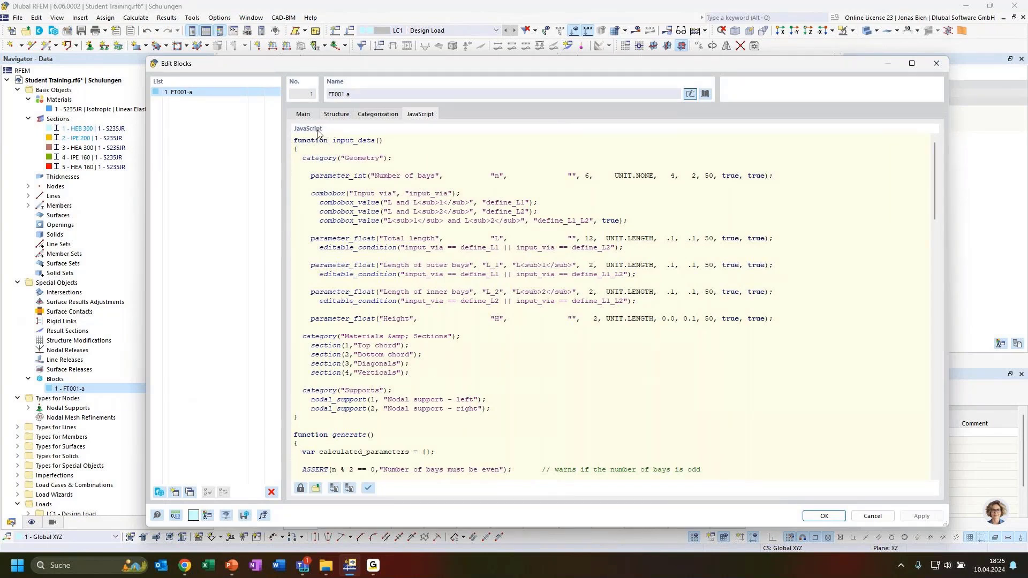
scroll(478, 320, down, 18)
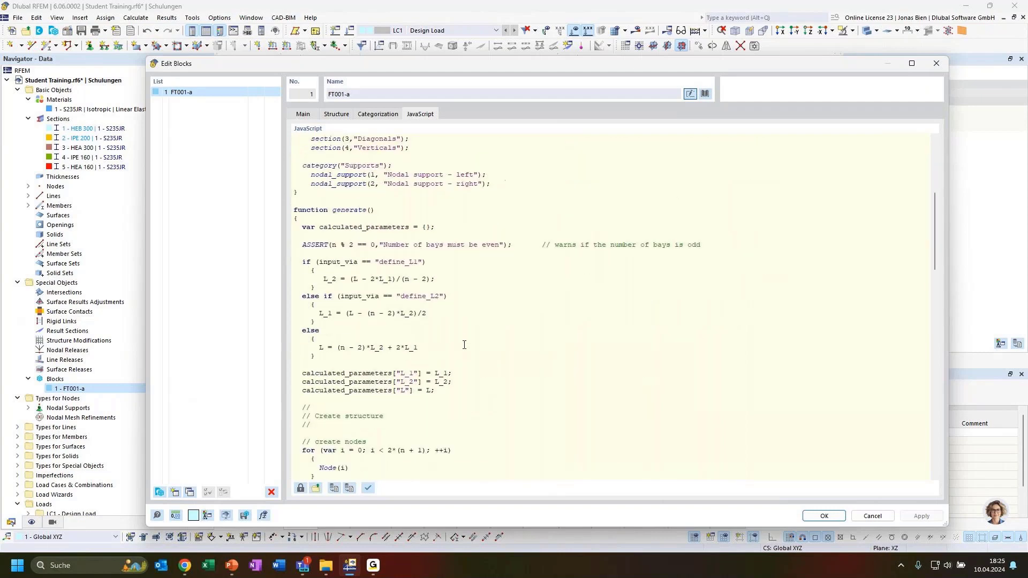
scroll(465, 361, down, 4)
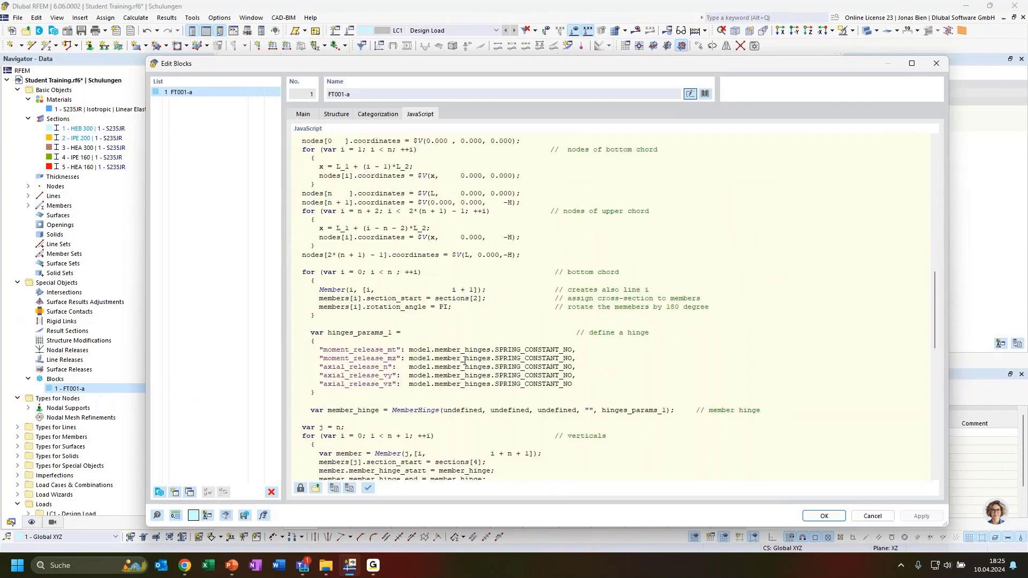
scroll(465, 361, down, 15)
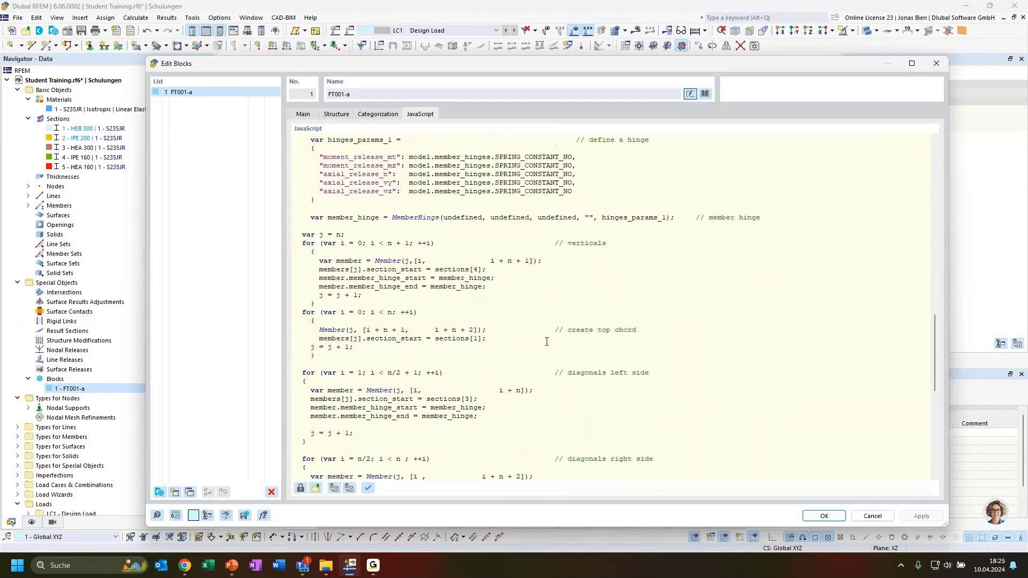
scroll(536, 356, down, 4)
scroll(530, 364, up, 20)
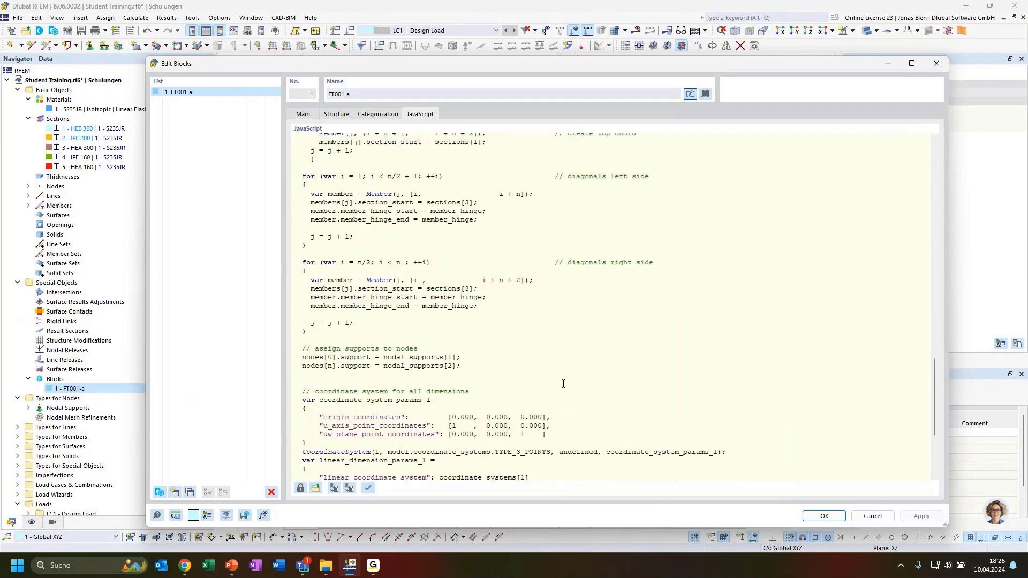
scroll(520, 348, up, 15)
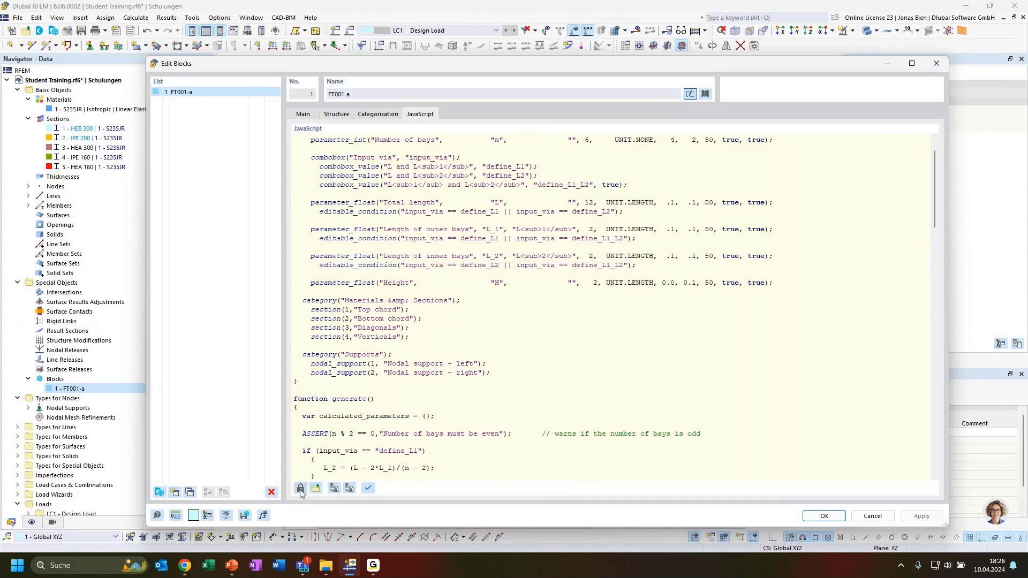
scroll(412, 327, up, 2)
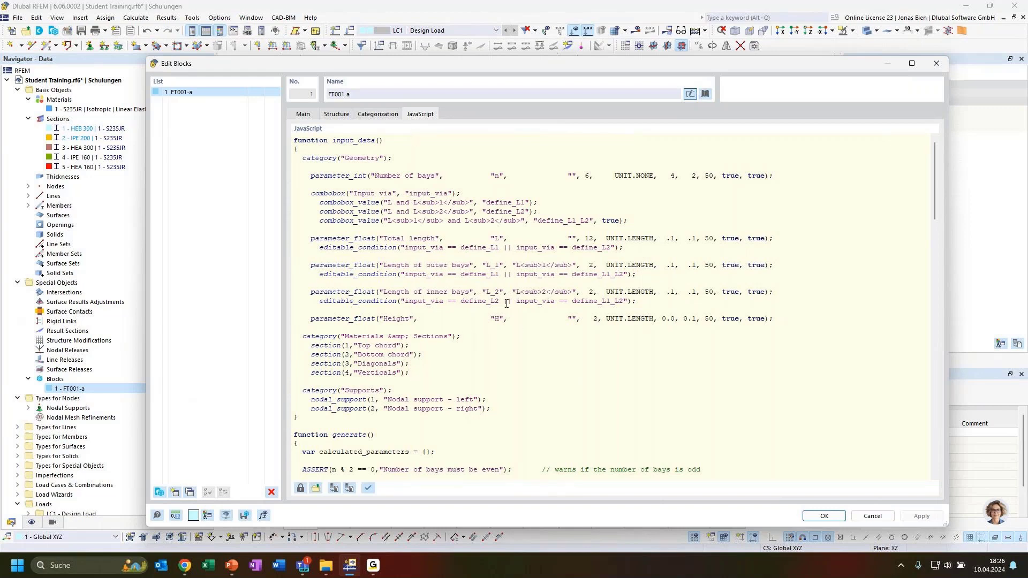
Examine how the block's script creates nodes, chords, hinges, verticals, diagonals and supports, and close the block without changing it
scroll(434, 217, down, 15)
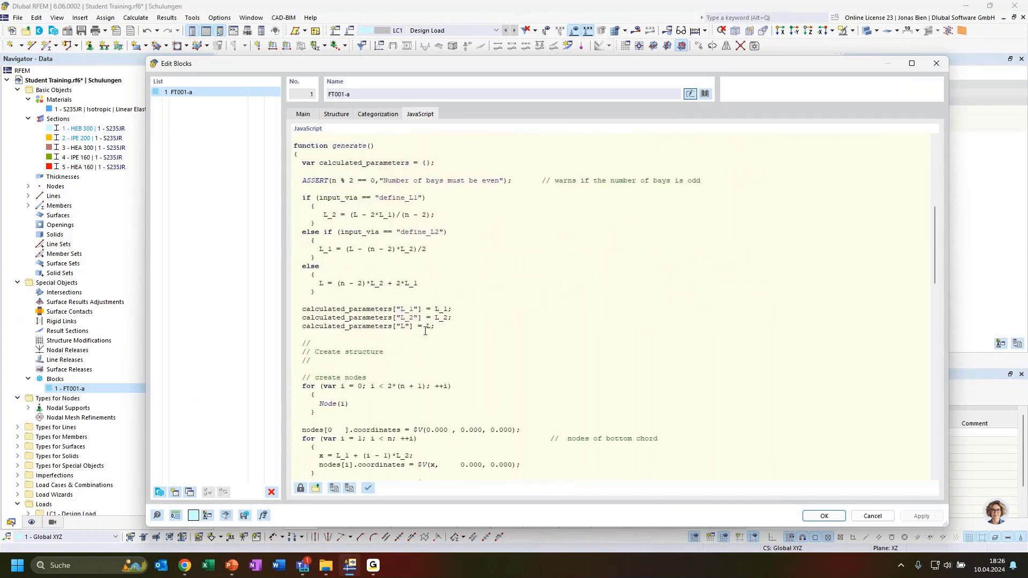
scroll(426, 336, down, 5)
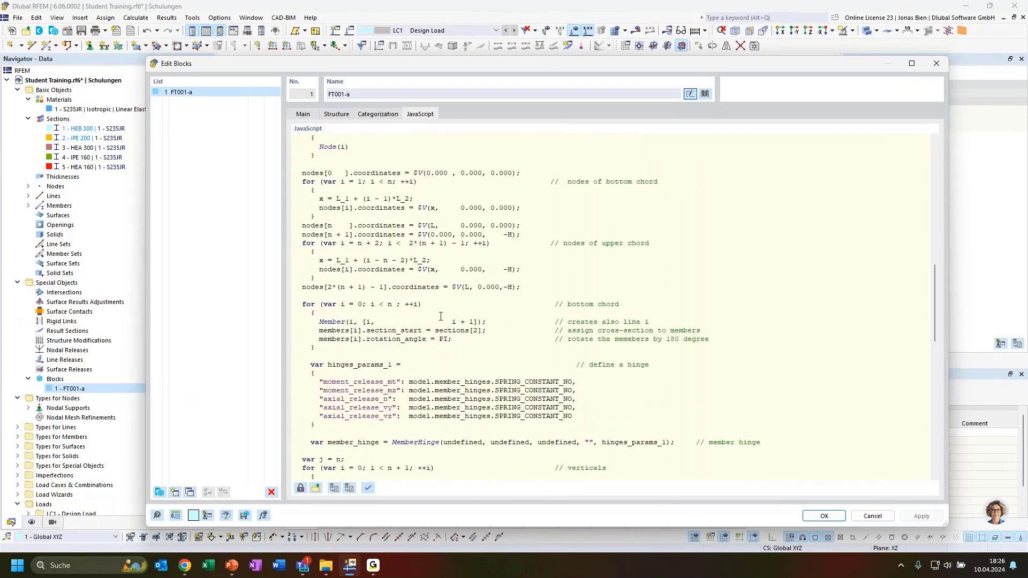
scroll(440, 317, down, 7)
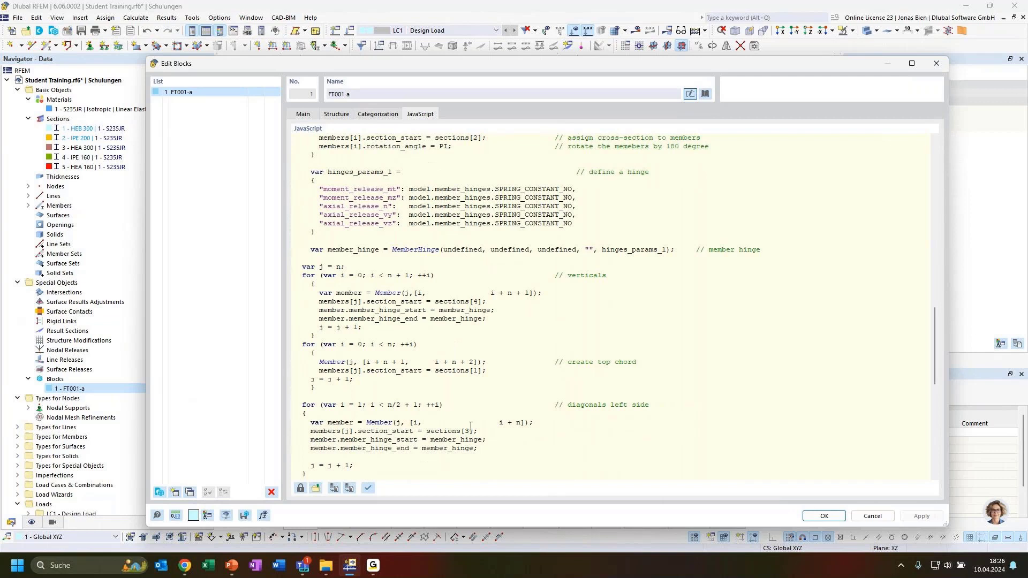
drag(484, 452, 462, 422)
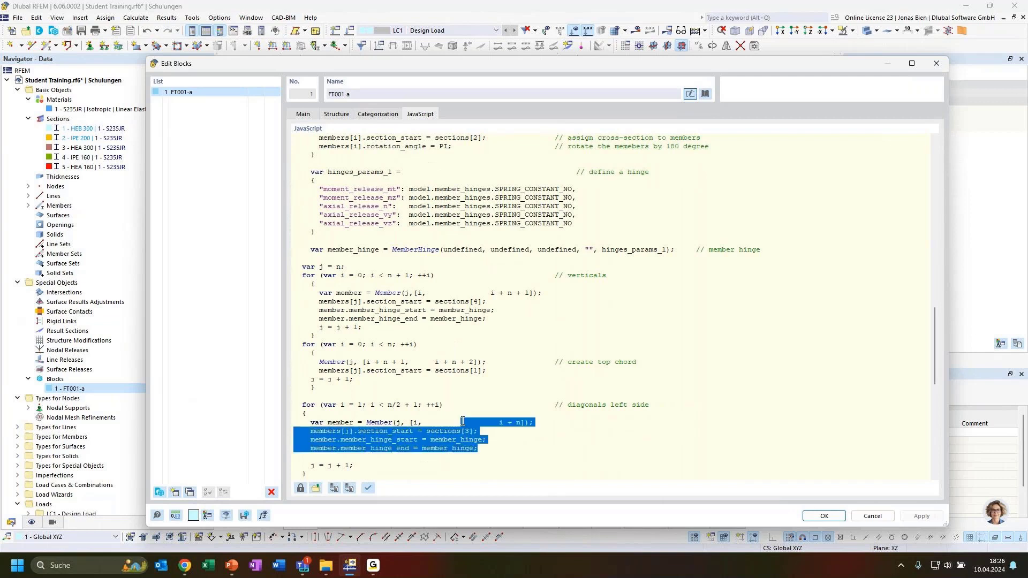
click(485, 451)
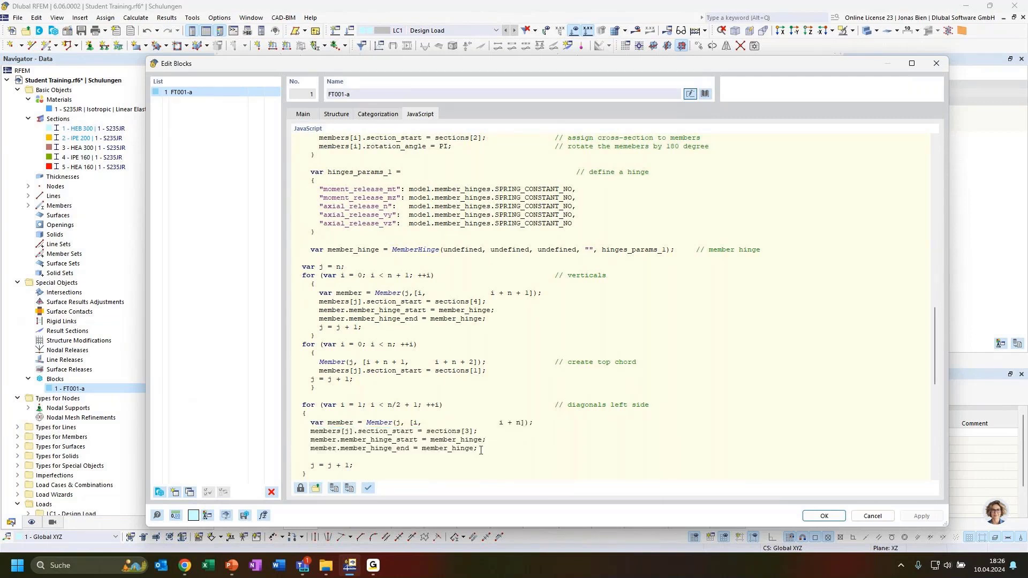
scroll(480, 450, down, 6)
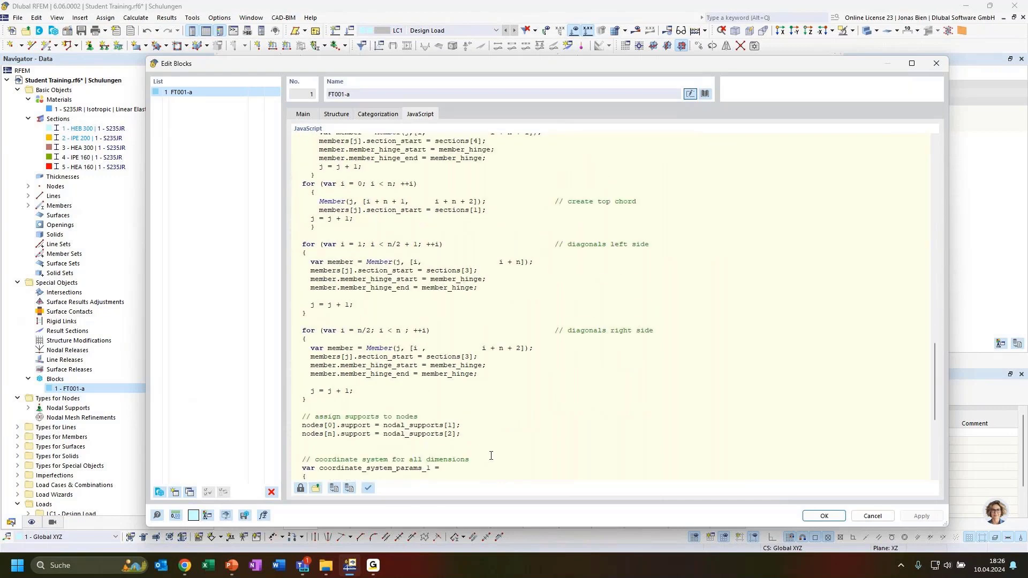
scroll(491, 455, down, 4)
scroll(537, 458, down, 3)
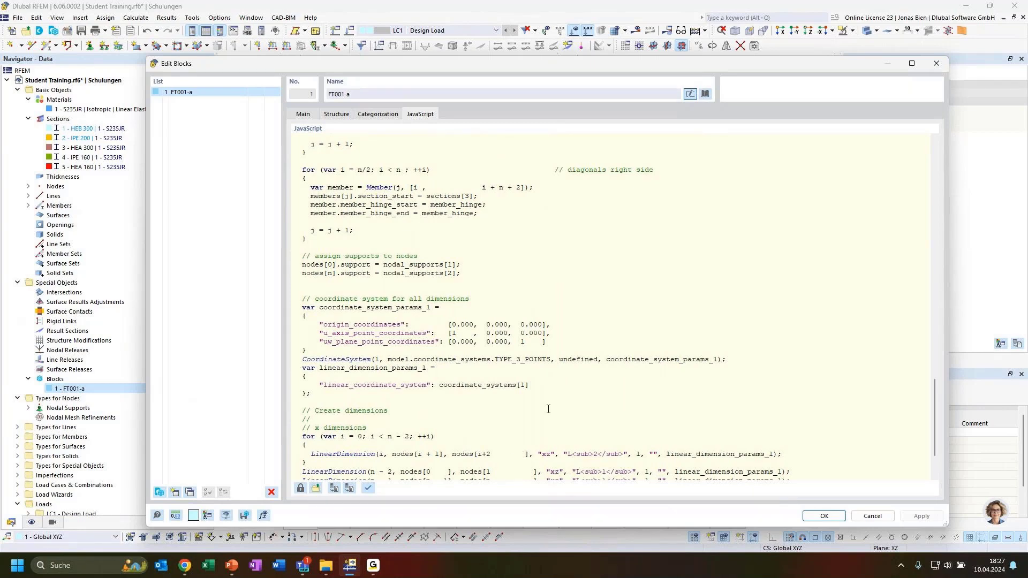
scroll(550, 390, up, 20)
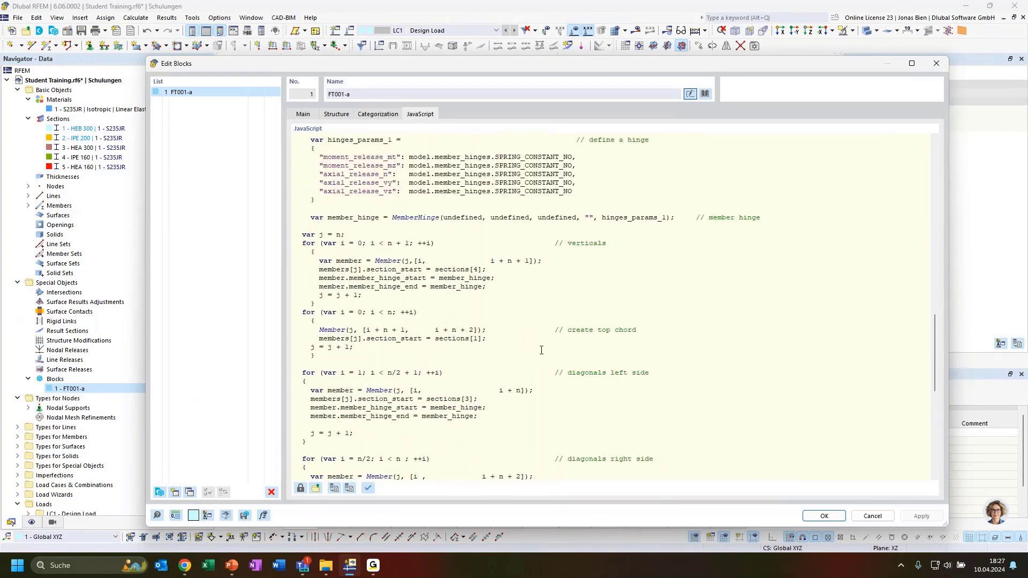
scroll(537, 336, up, 15)
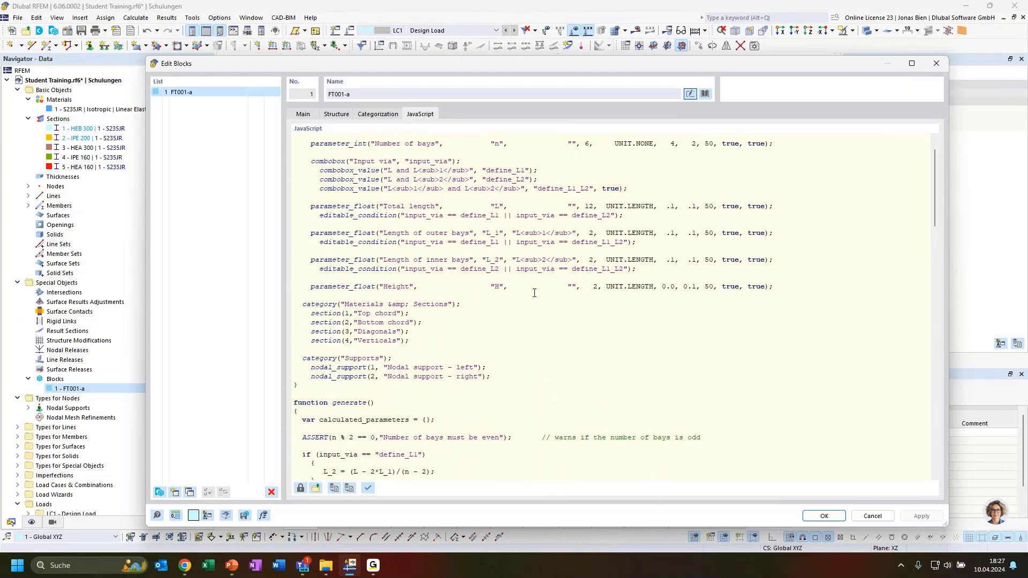
scroll(534, 293, up, 2)
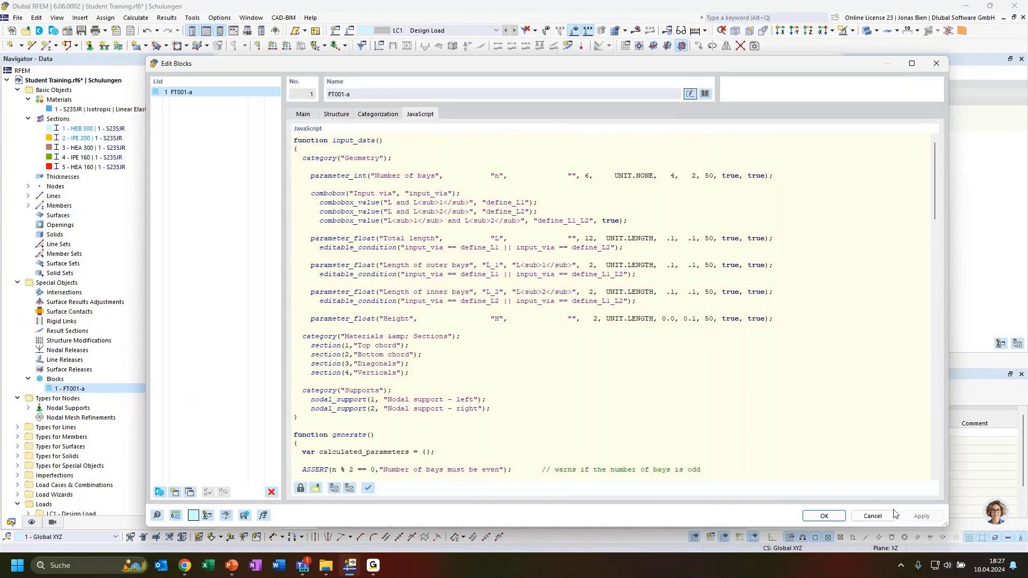
click(327, 111)
click(937, 63)
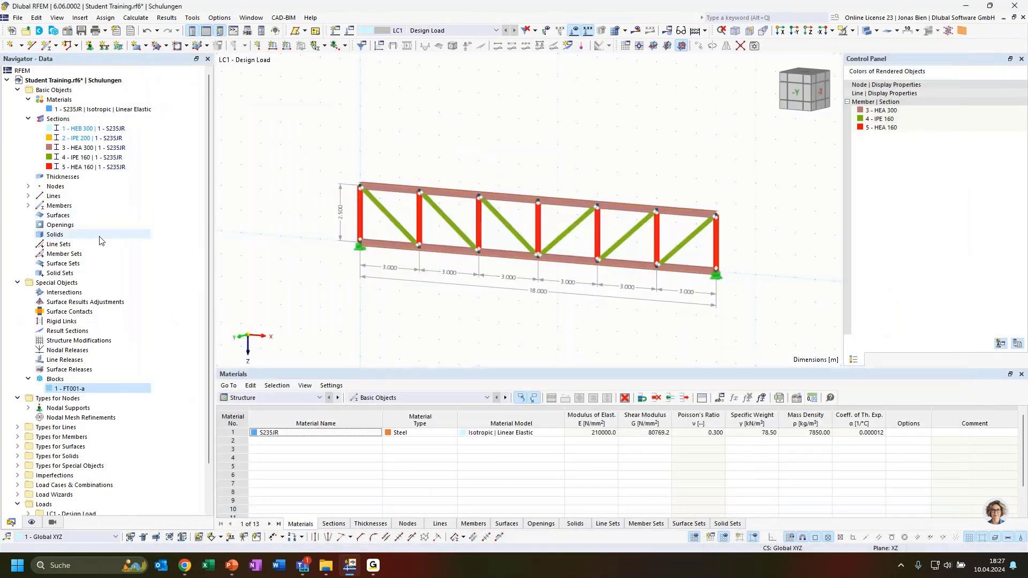
List the nodes, lines and members generated by the block in the model data and look through them
click(28, 186)
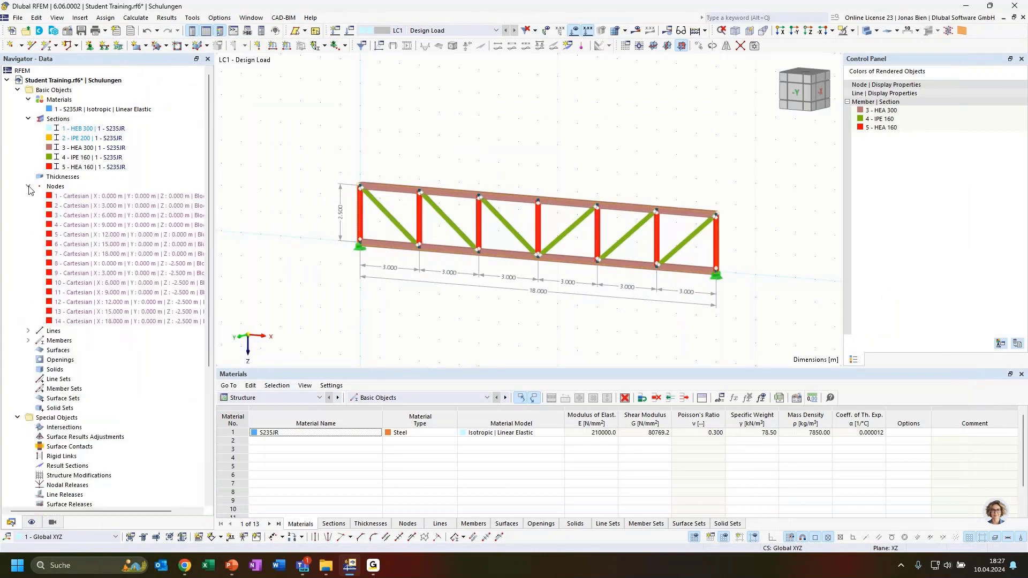
click(28, 332)
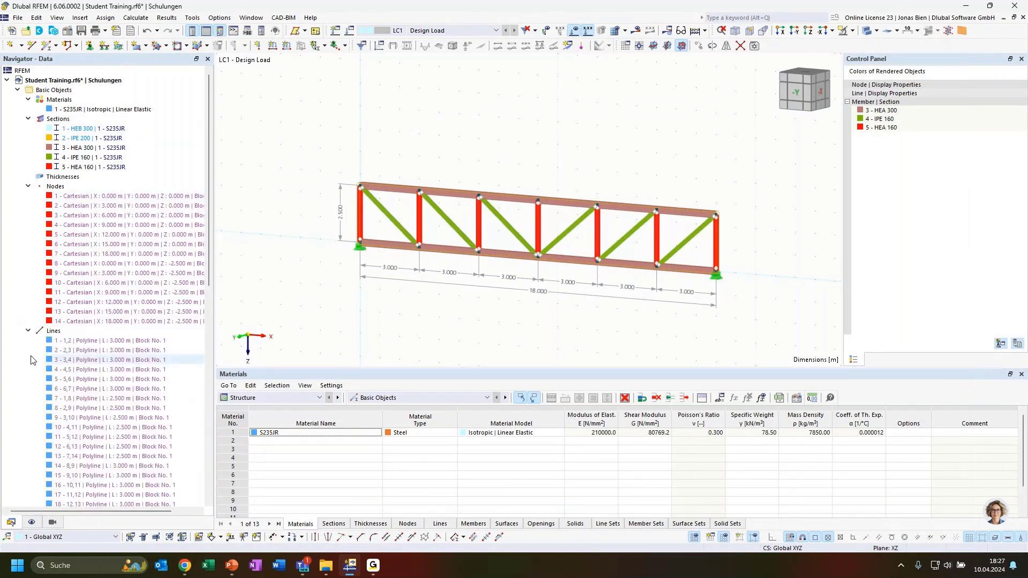
scroll(35, 338, down, 6)
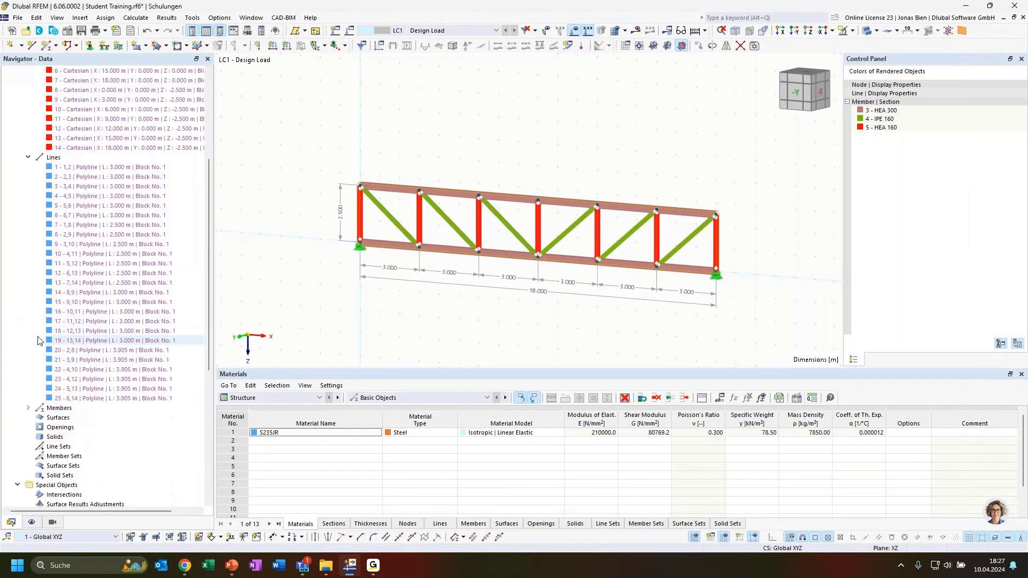
click(28, 408)
scroll(107, 375, down, 5)
scroll(130, 350, up, 6)
scroll(130, 351, up, 4)
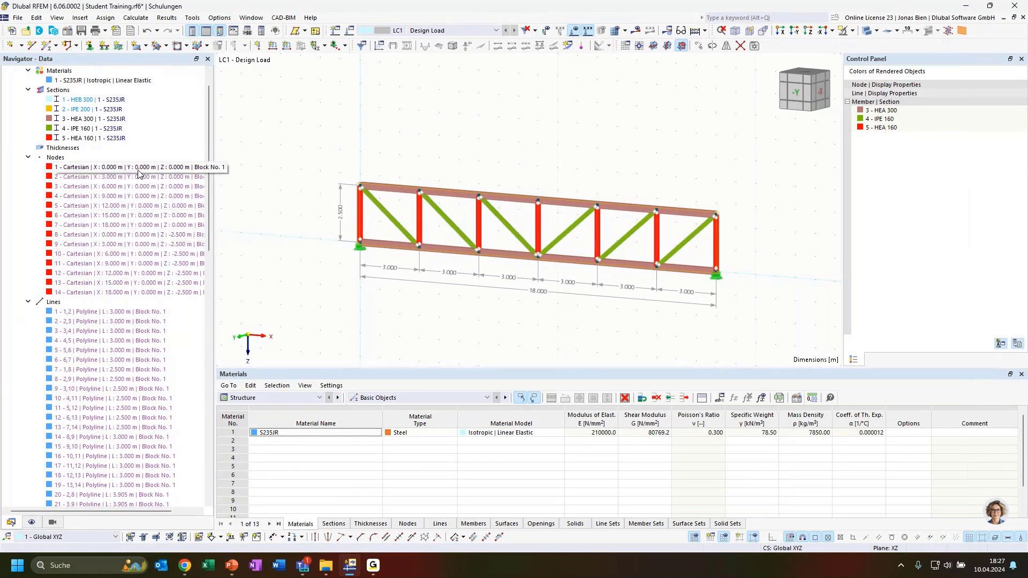
Collapse the node and line lists, review the member list and select the FT001-a block
click(28, 156)
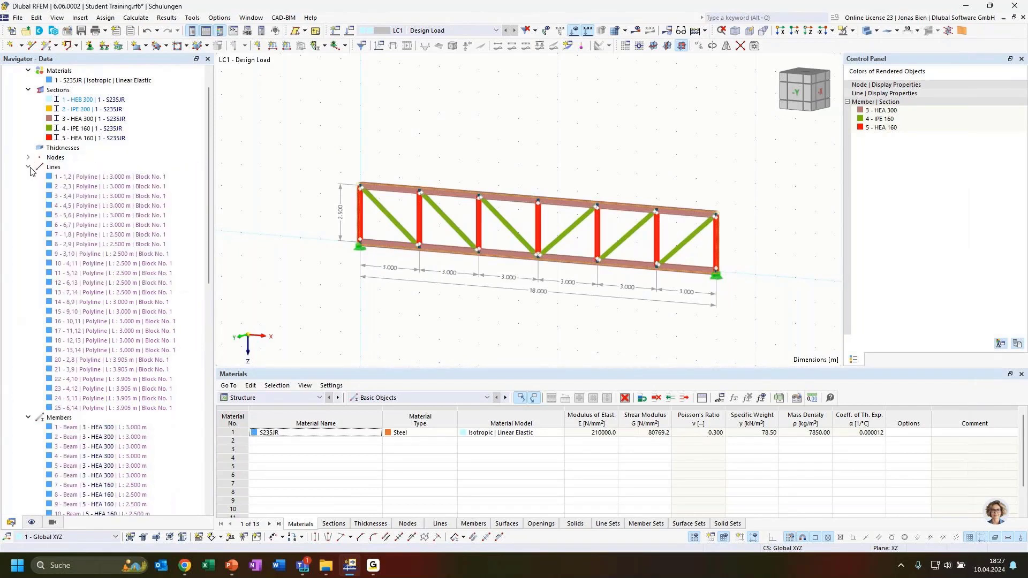
click(28, 166)
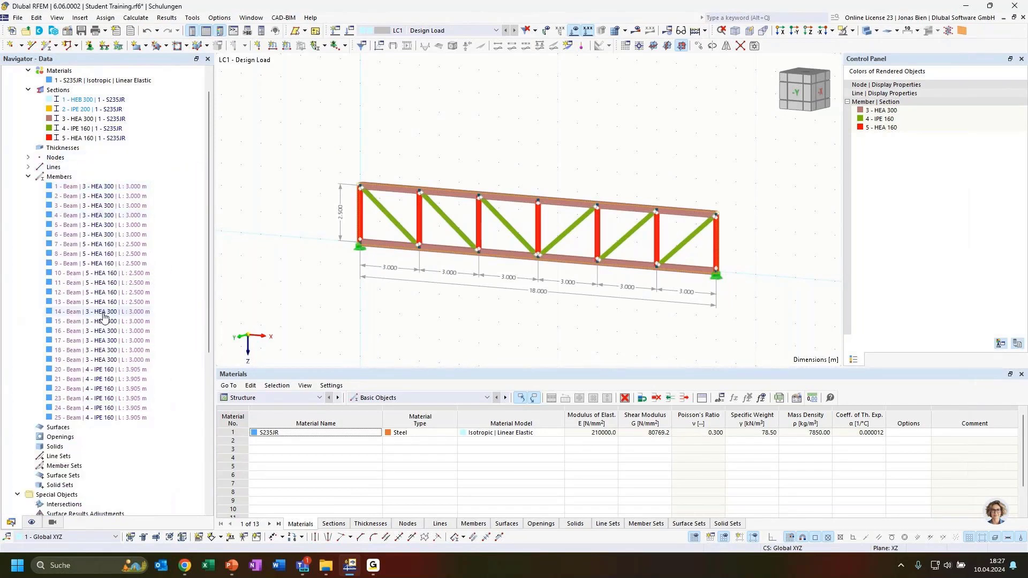
scroll(73, 485, down, 2)
scroll(73, 485, down, 2)
click(101, 485)
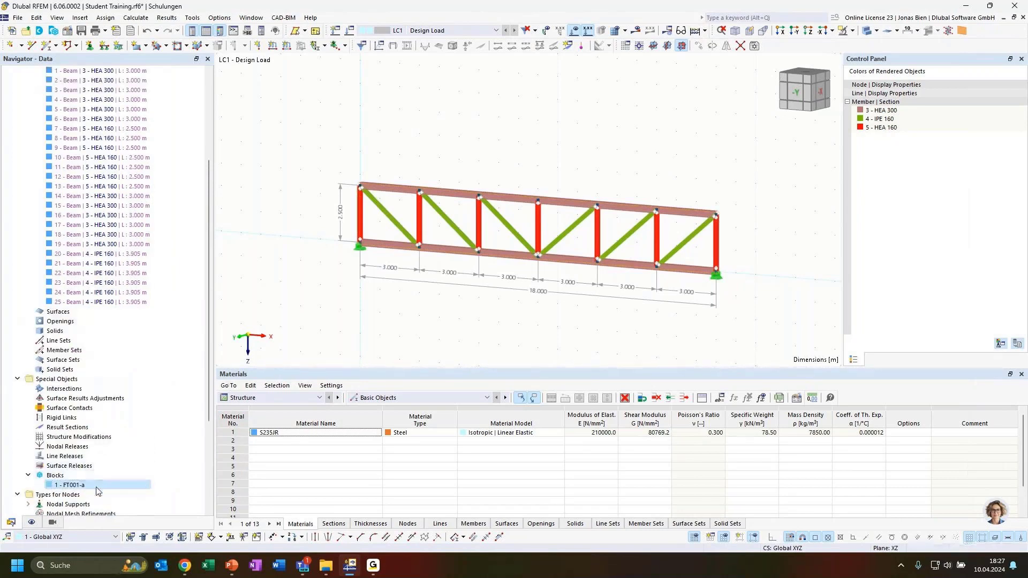
scroll(112, 267, up, 3)
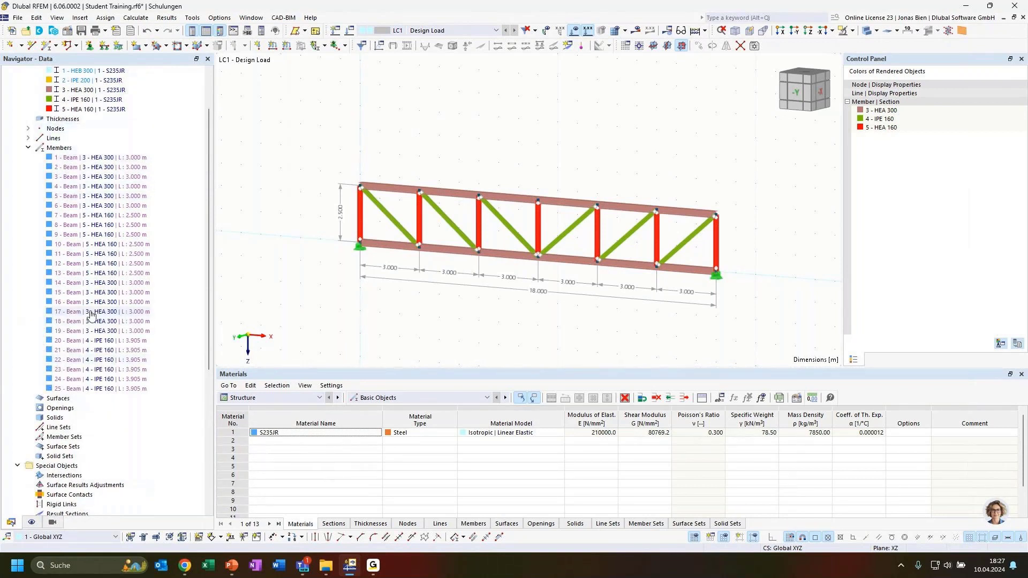
Explode the FT001-a block into editable nodes, lines and members
scroll(362, 301, down, 3)
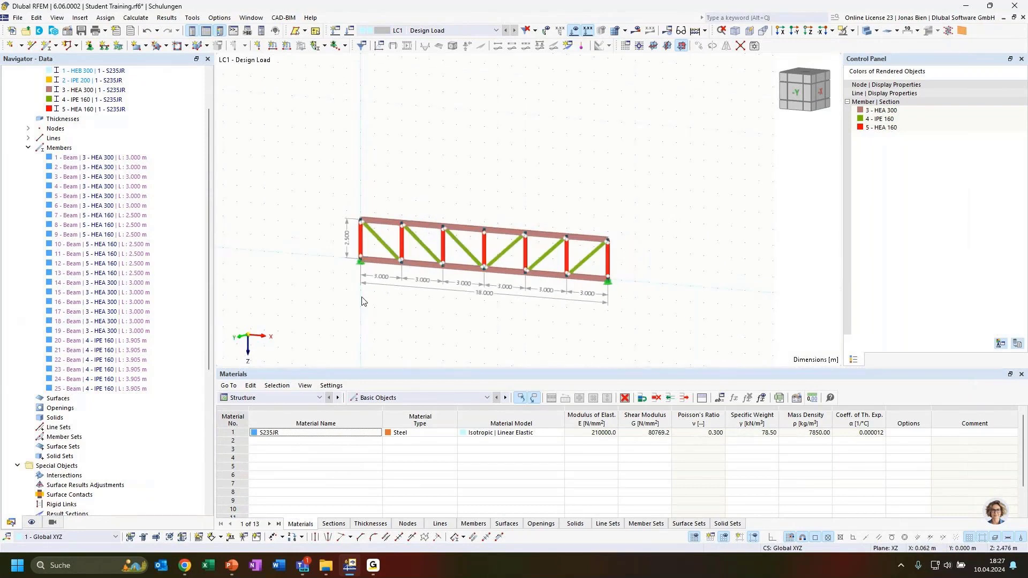
scroll(116, 381, up, 3)
scroll(116, 381, down, 4)
scroll(116, 382, down, 2)
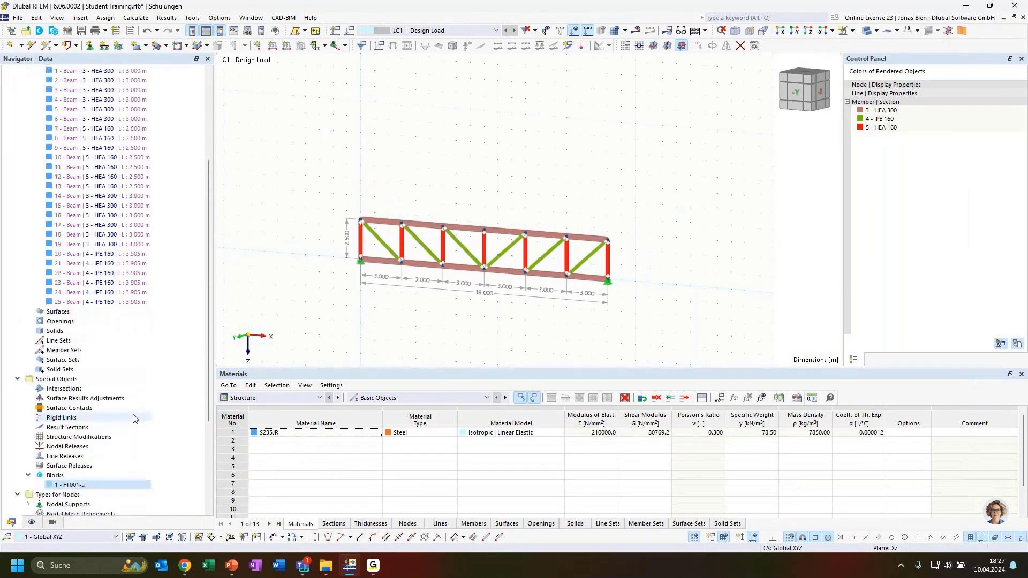
right_click(70, 486)
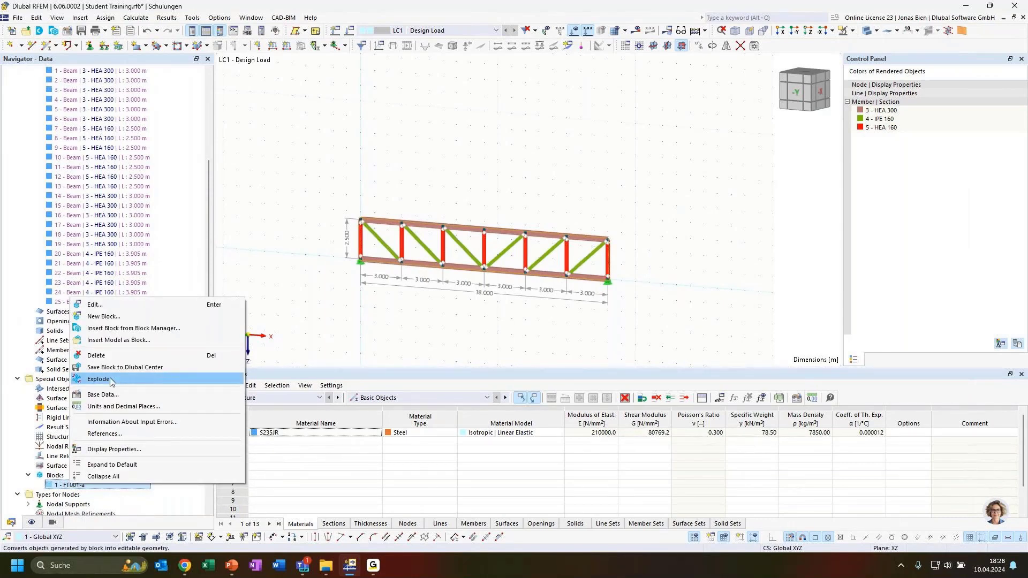
click(100, 379)
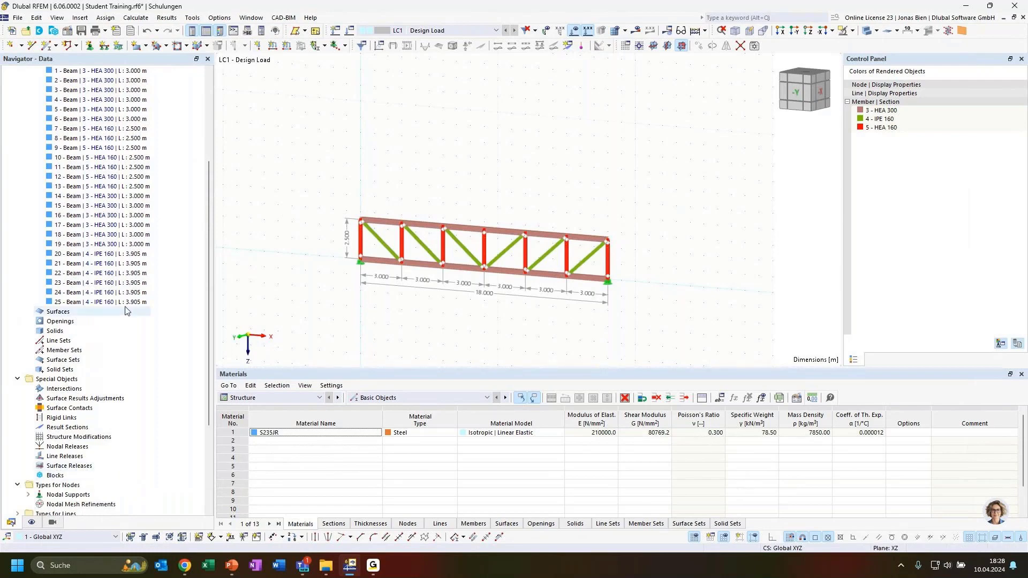
Collapse the line and member lists in the model tree and expand the node list to view the coordinates
scroll(127, 311, up, 13)
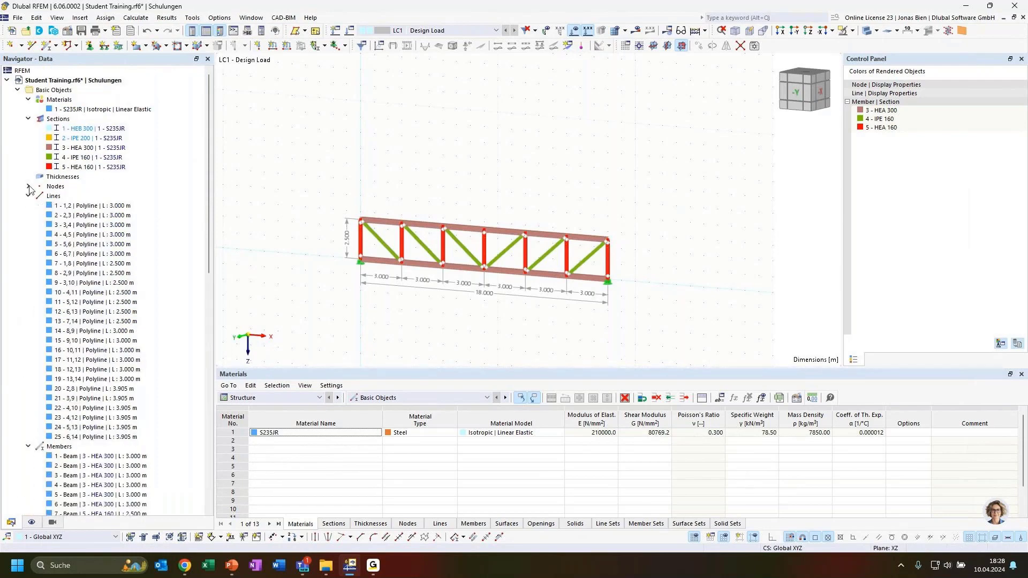
click(28, 196)
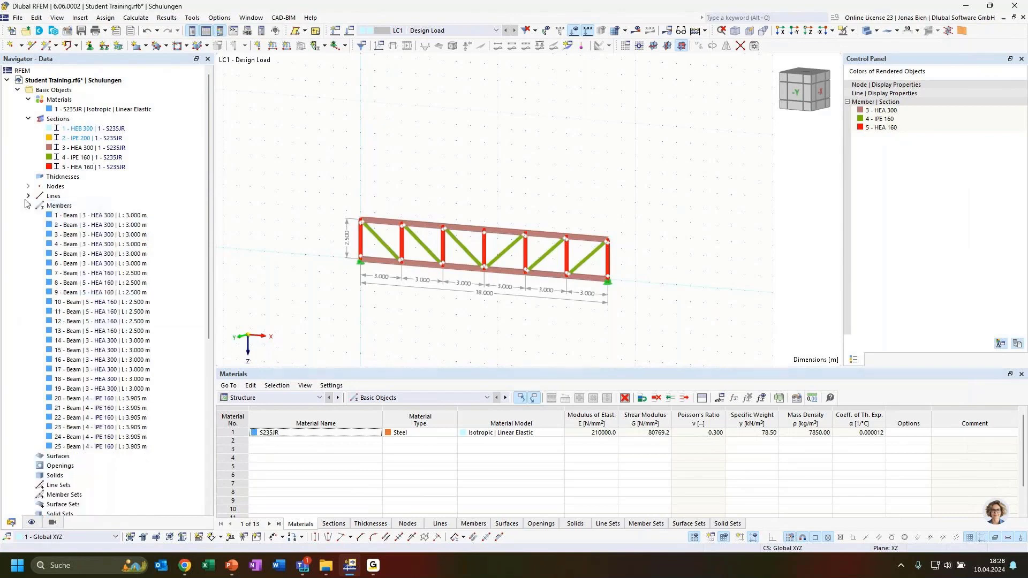
click(28, 205)
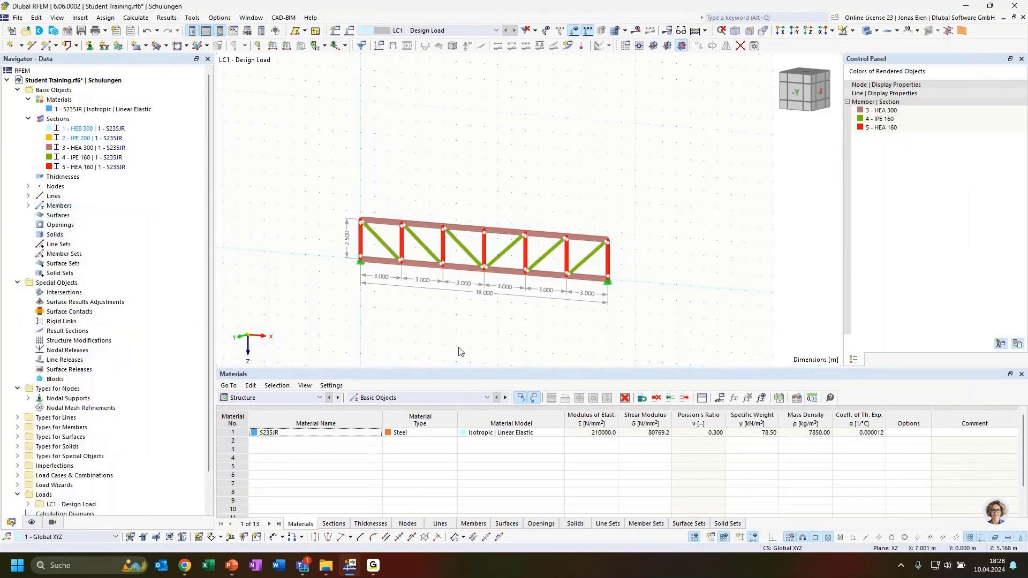
ctrl+middle_drag(477, 309, 519, 299)
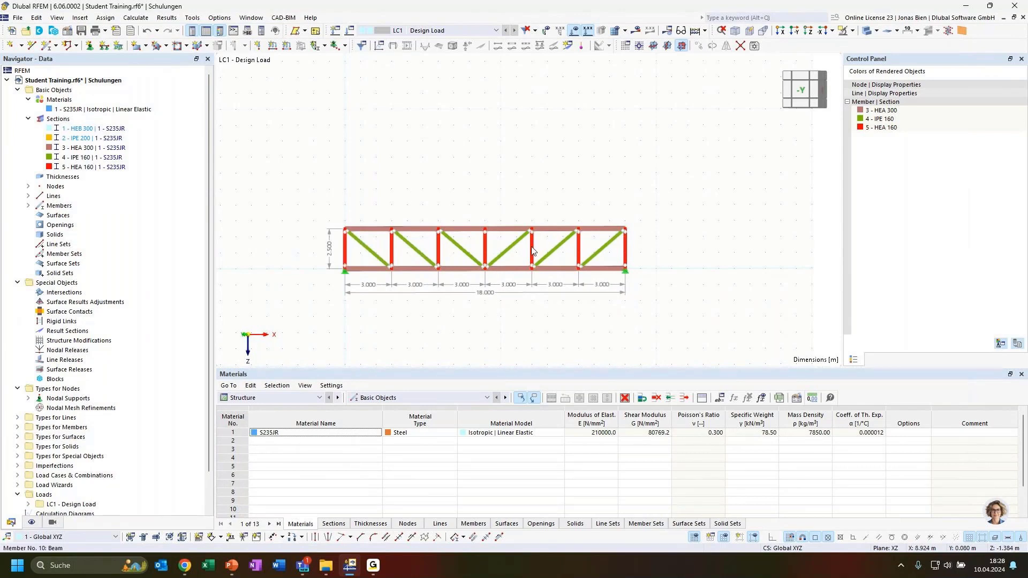
click(28, 187)
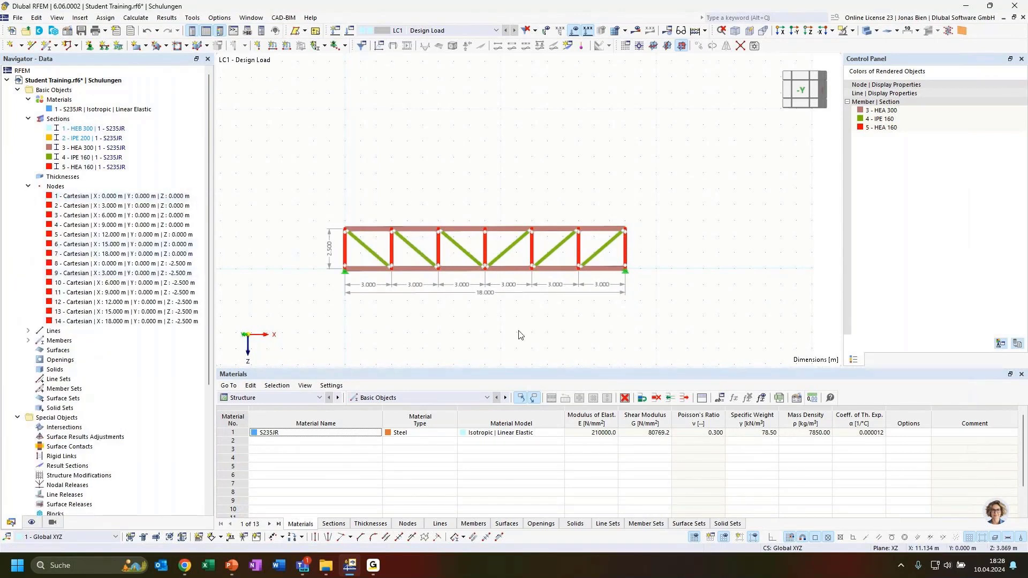
scroll(131, 410, down, 1)
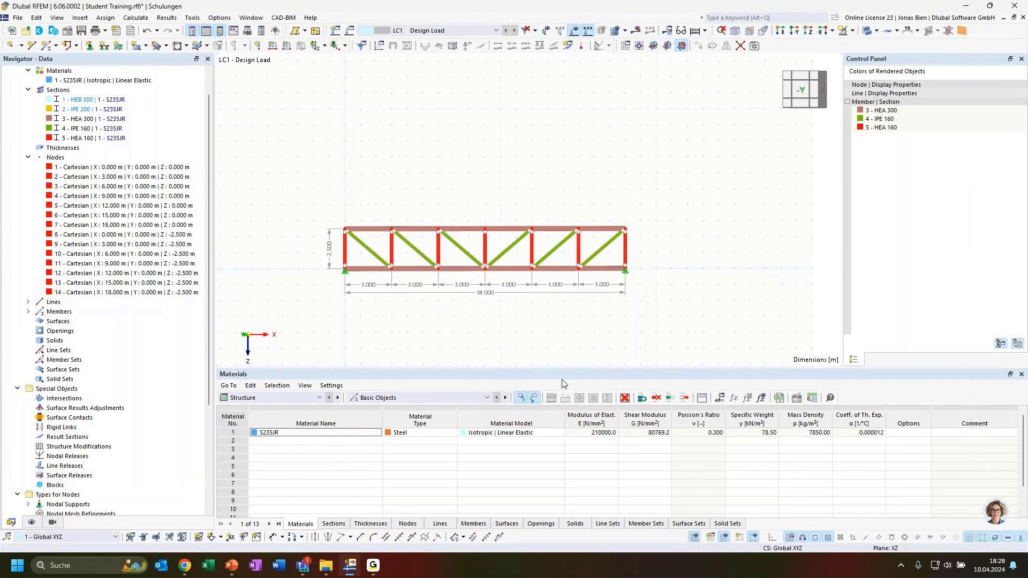
Examine the type and start and end hinge assignments of diagonal member 21, then close its properties without changes
scroll(622, 270, up, 3)
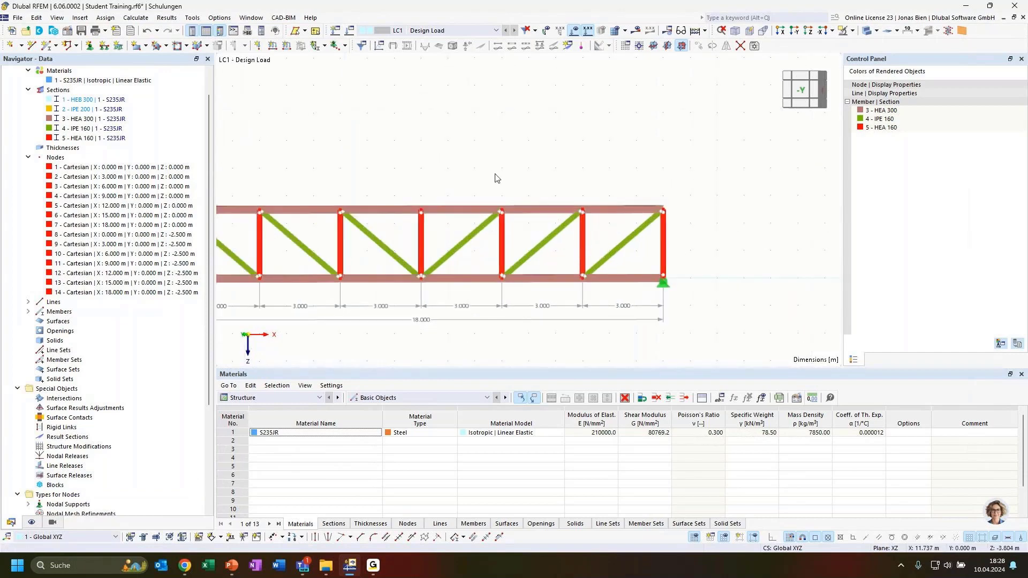
middle_drag(498, 179, 573, 132)
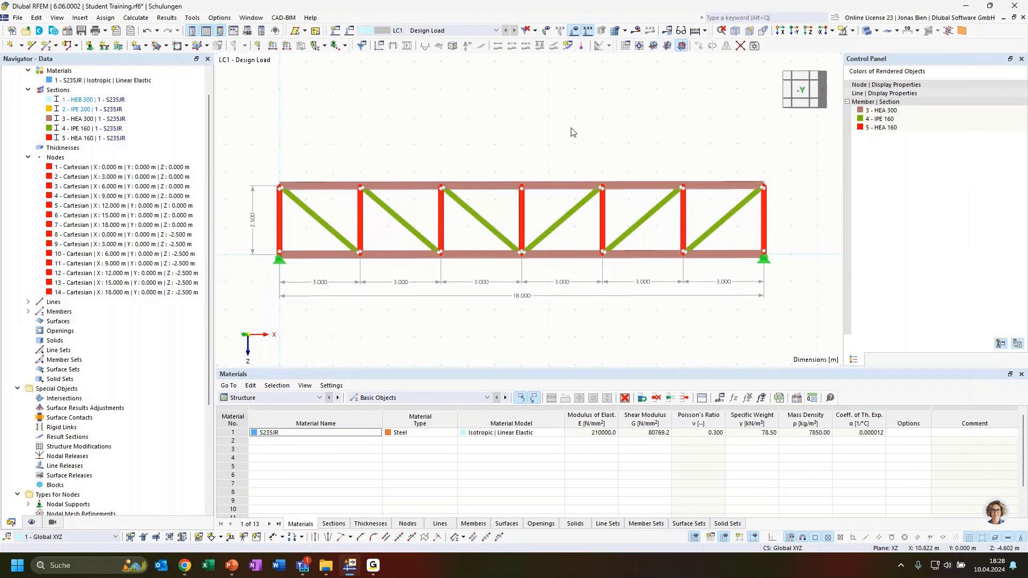
double_click(382, 215)
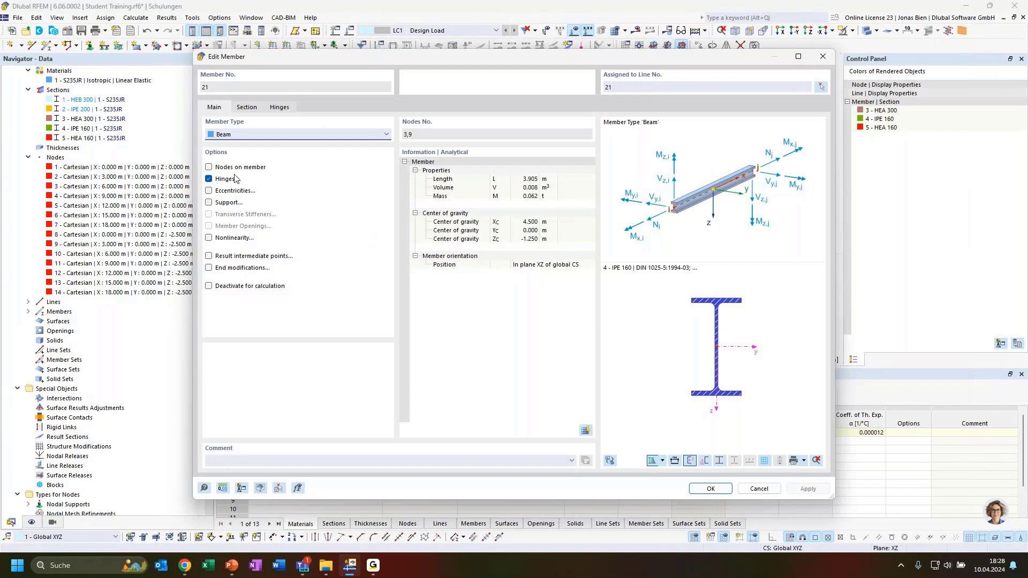
click(280, 108)
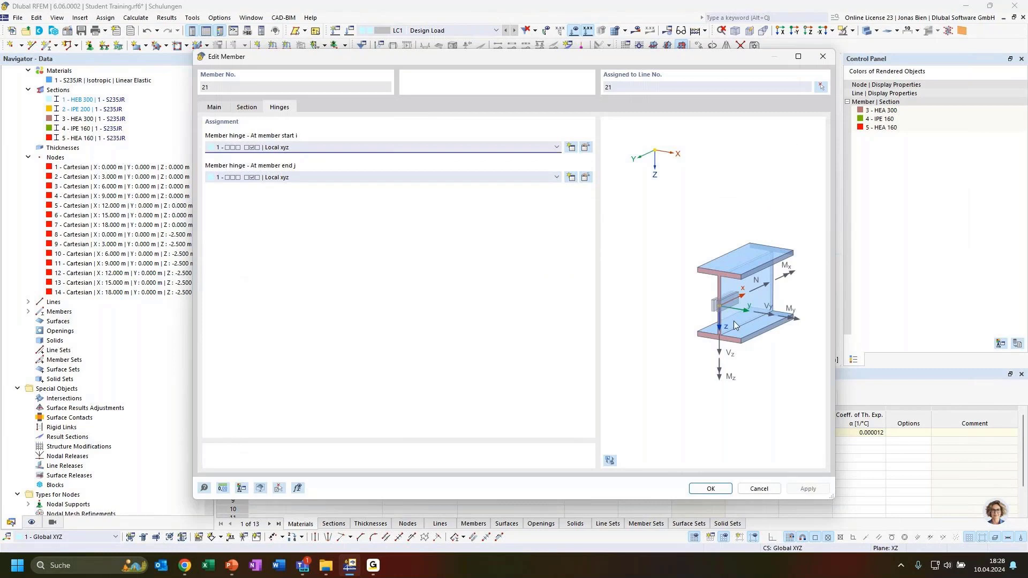
click(214, 107)
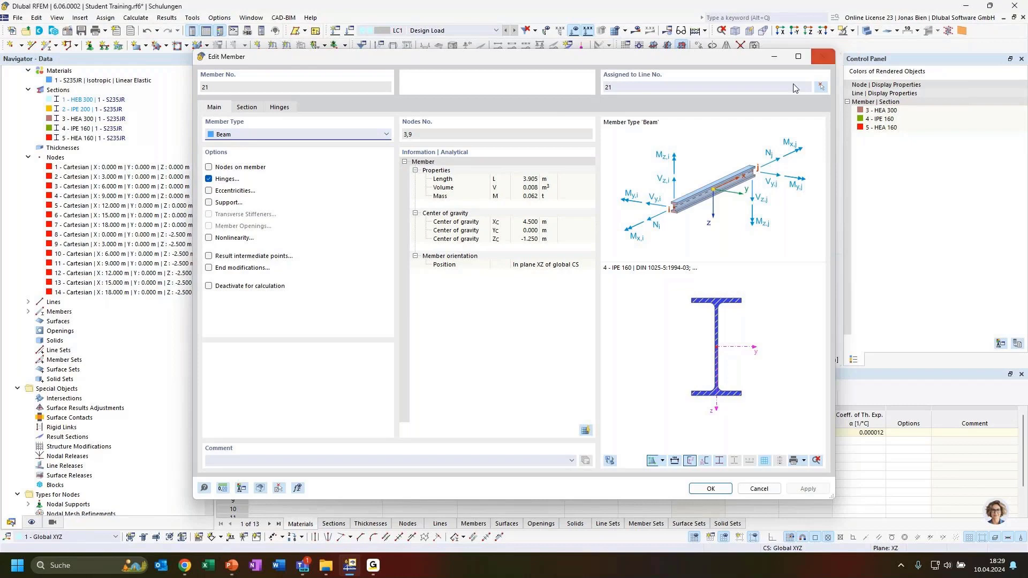
click(823, 57)
Change the member type of all vertical and diagonal members between the truss chords to Truss
drag(266, 209, 264, 211)
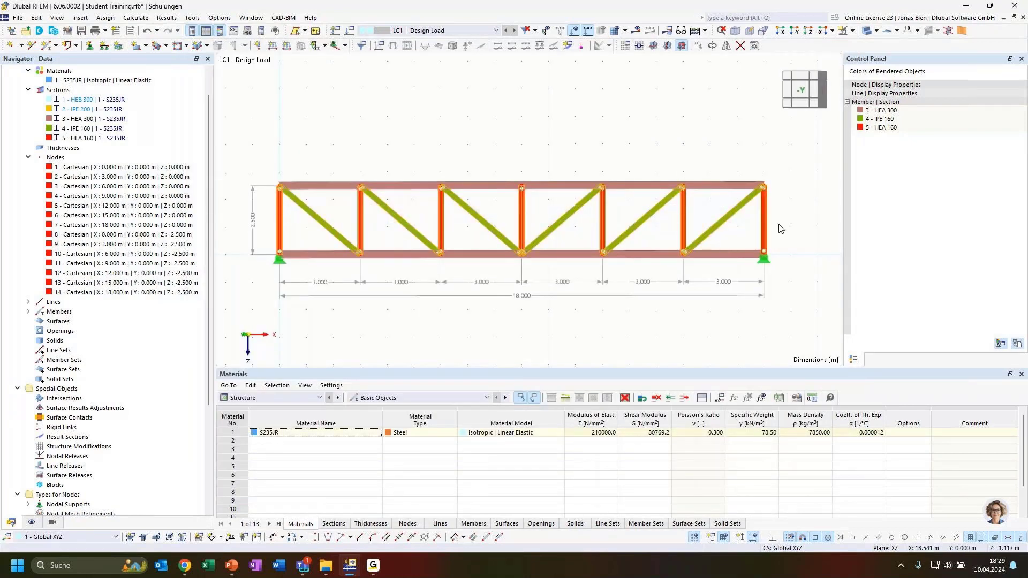
right_click(719, 229)
mouse_move(749, 260)
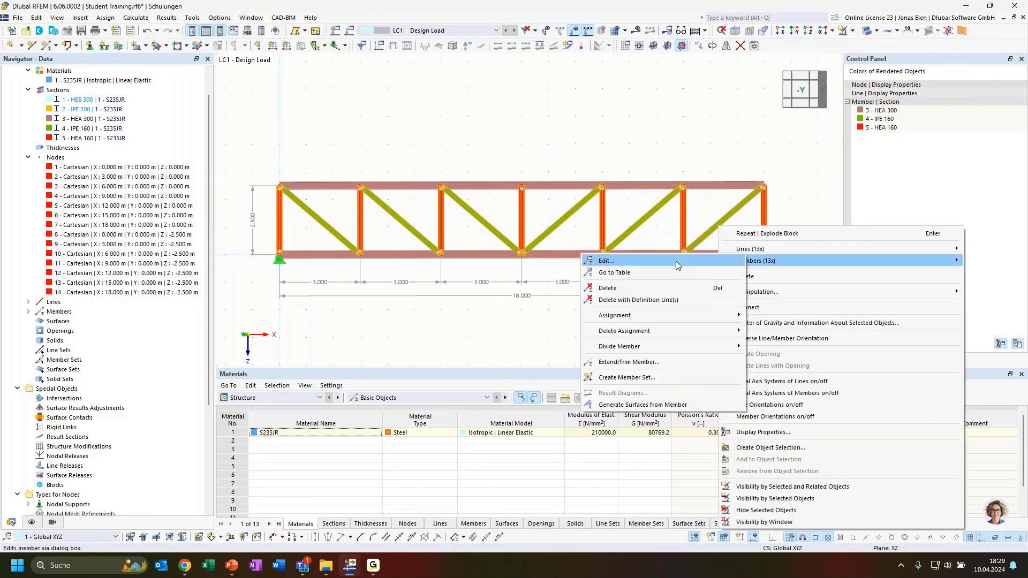
click(594, 262)
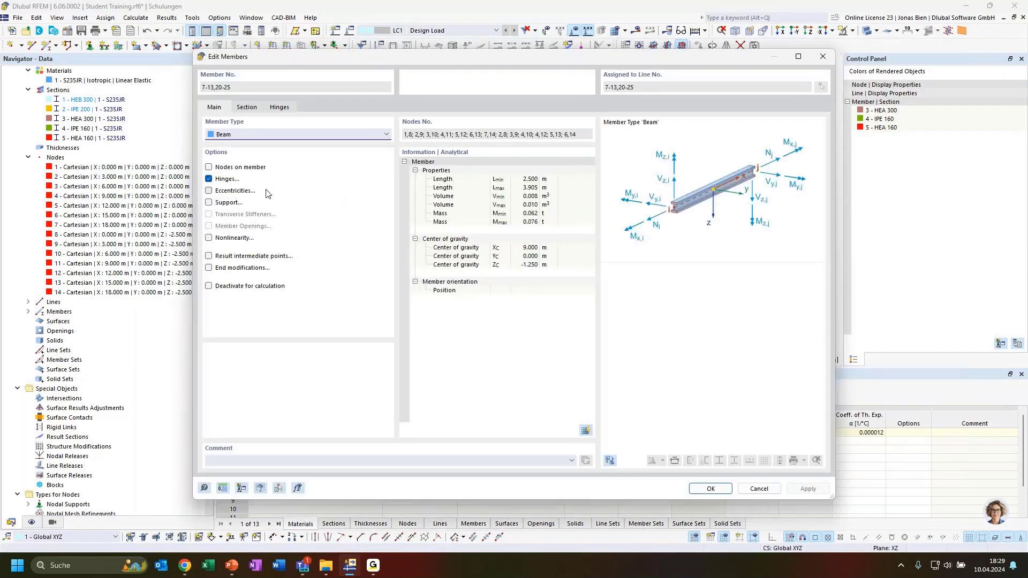
click(262, 134)
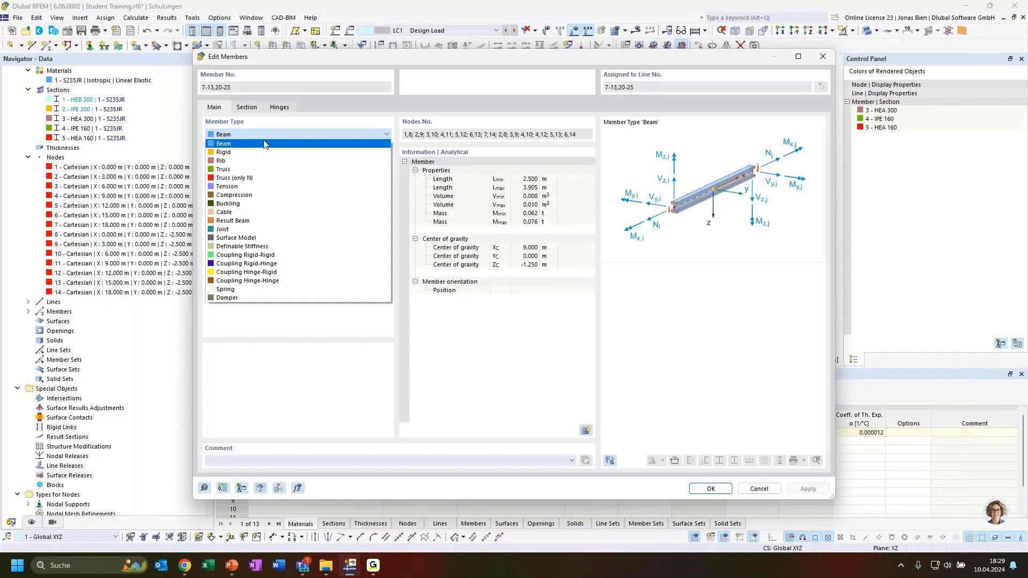
click(432, 55)
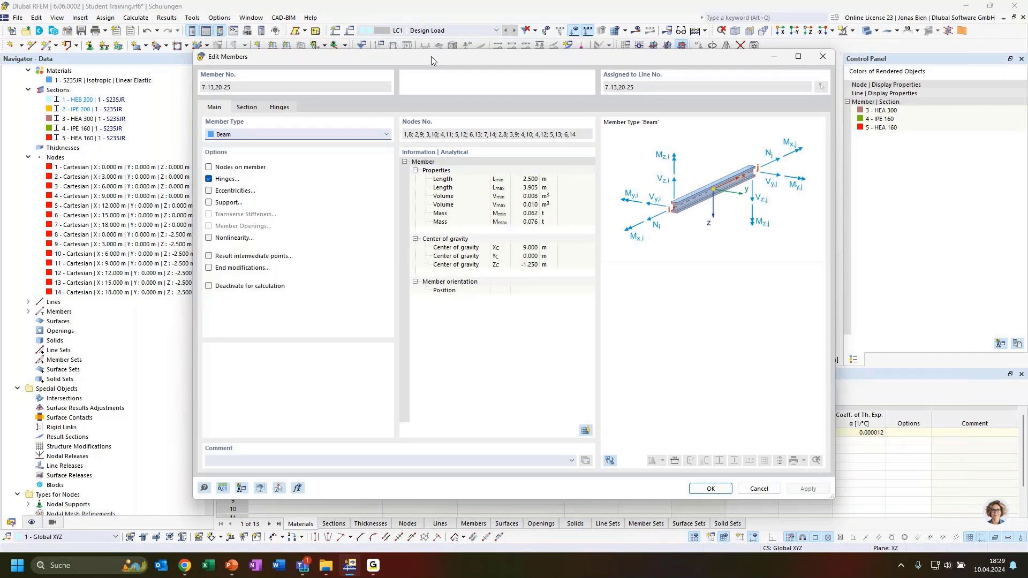
drag(431, 56, 437, 258)
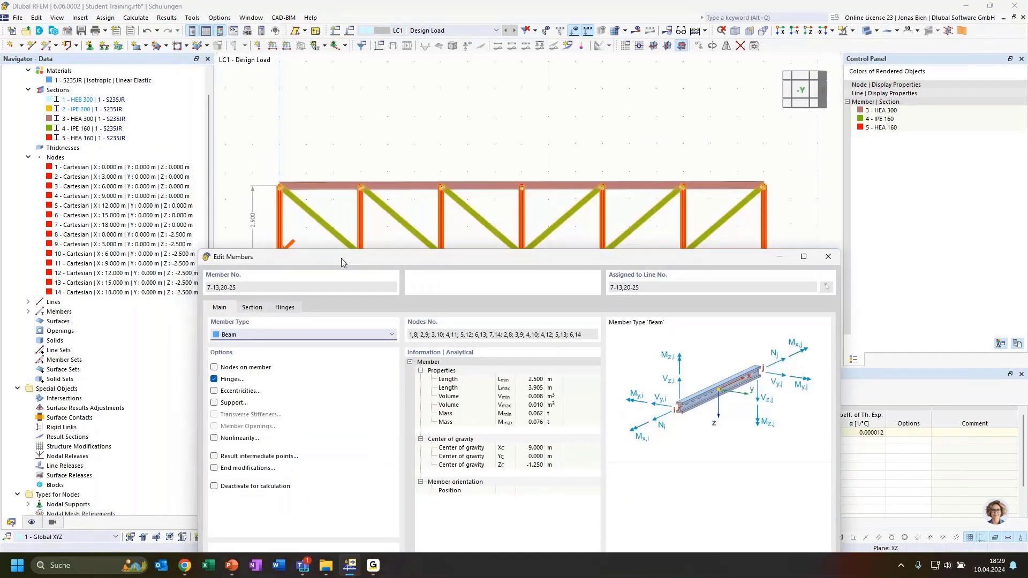
drag(341, 258, 353, 86)
click(287, 162)
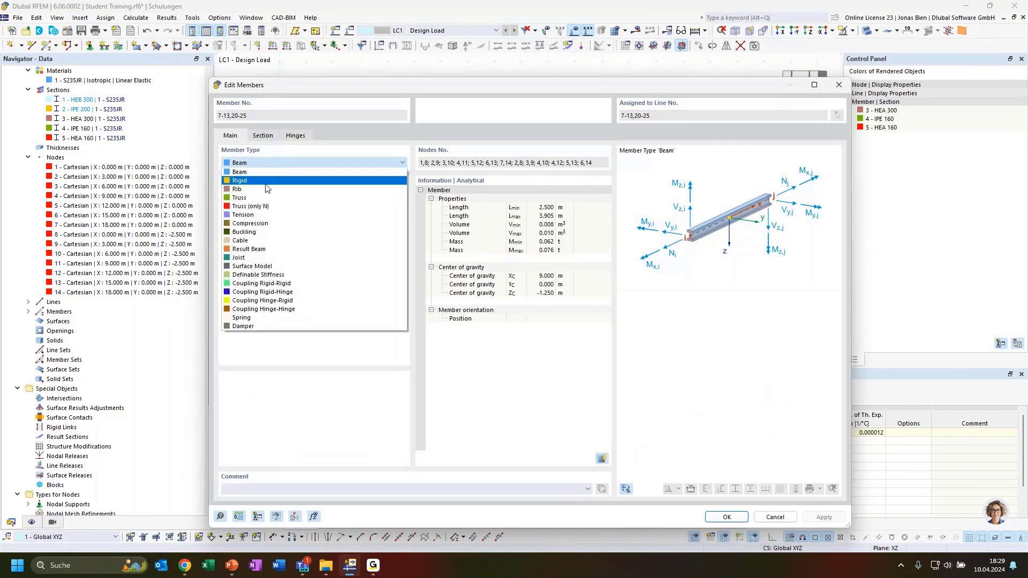
click(255, 198)
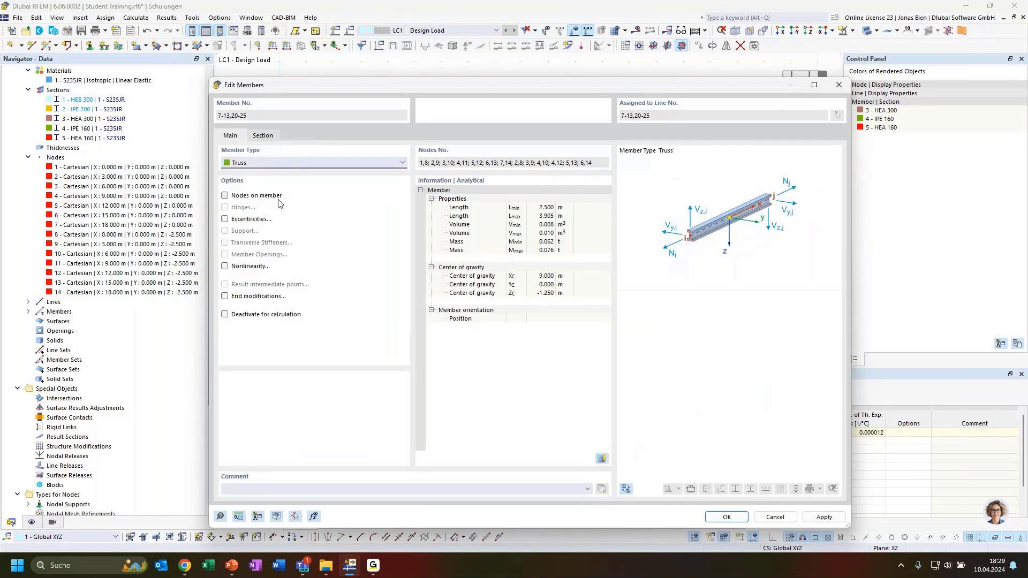
click(725, 517)
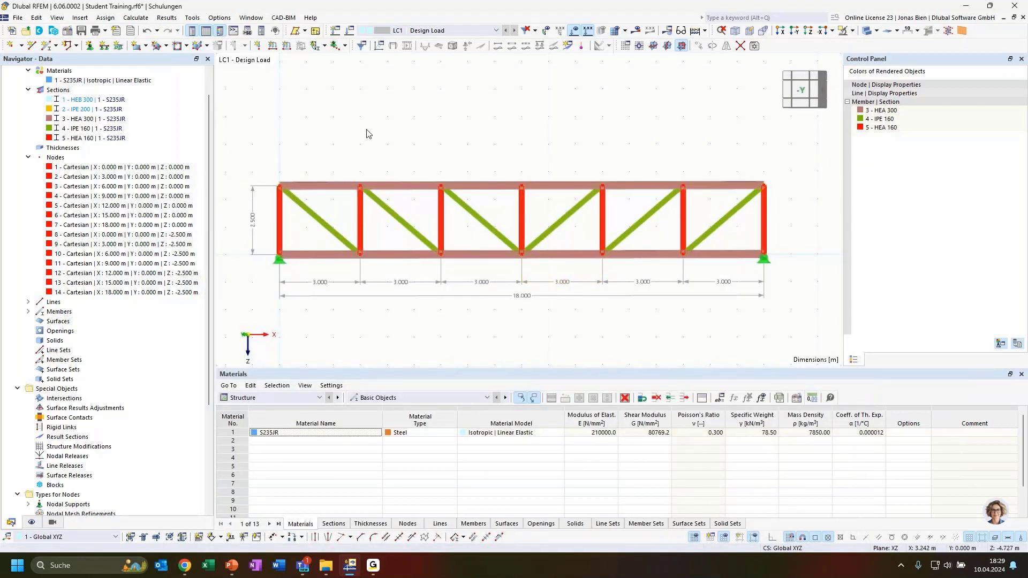
Delete the entire truss together with its supports and dimensions
ctrl+middle_drag(367, 129, 397, 149)
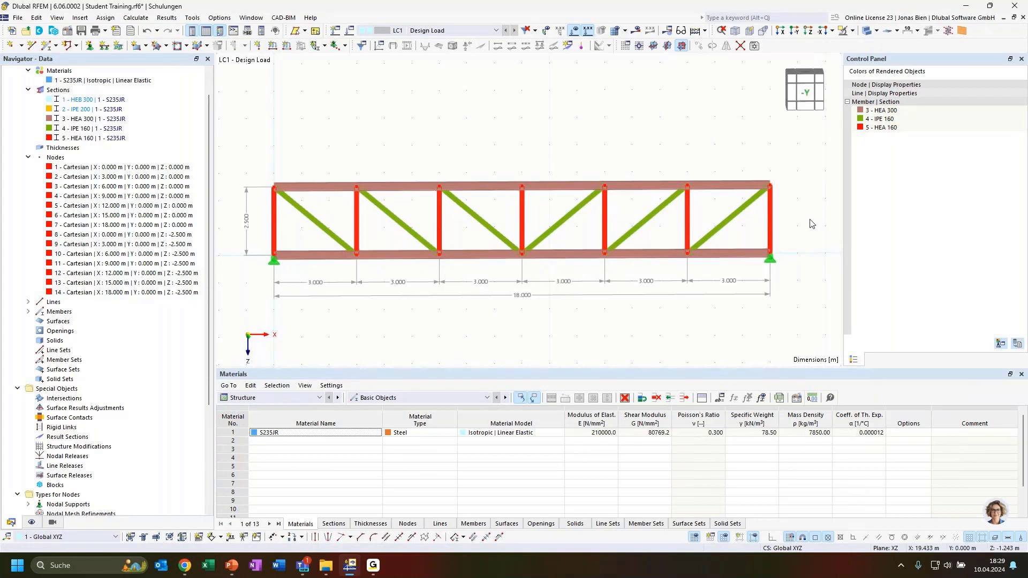
ctrl+middle_drag(524, 336, 594, 323)
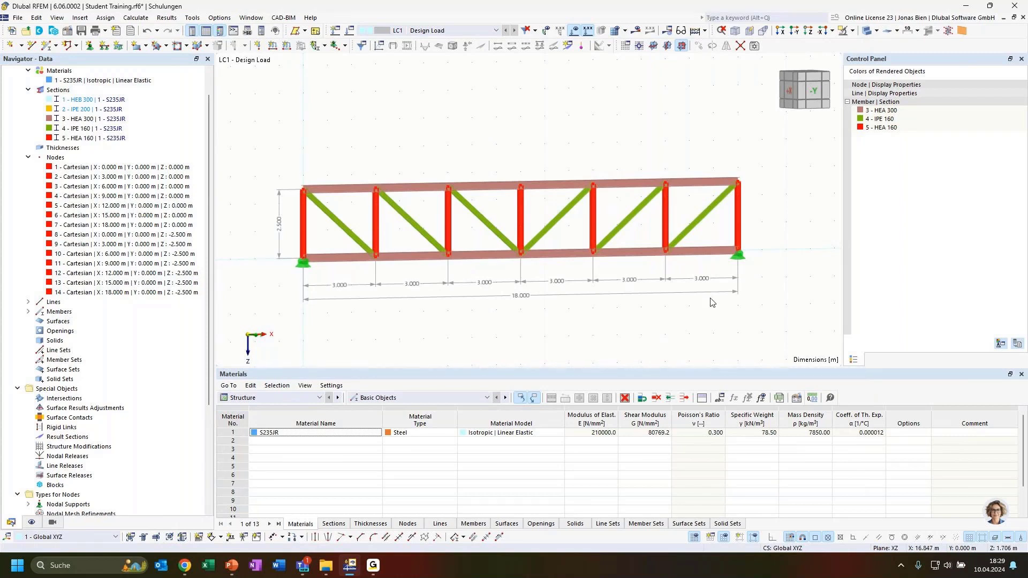
scroll(631, 233, down, 2)
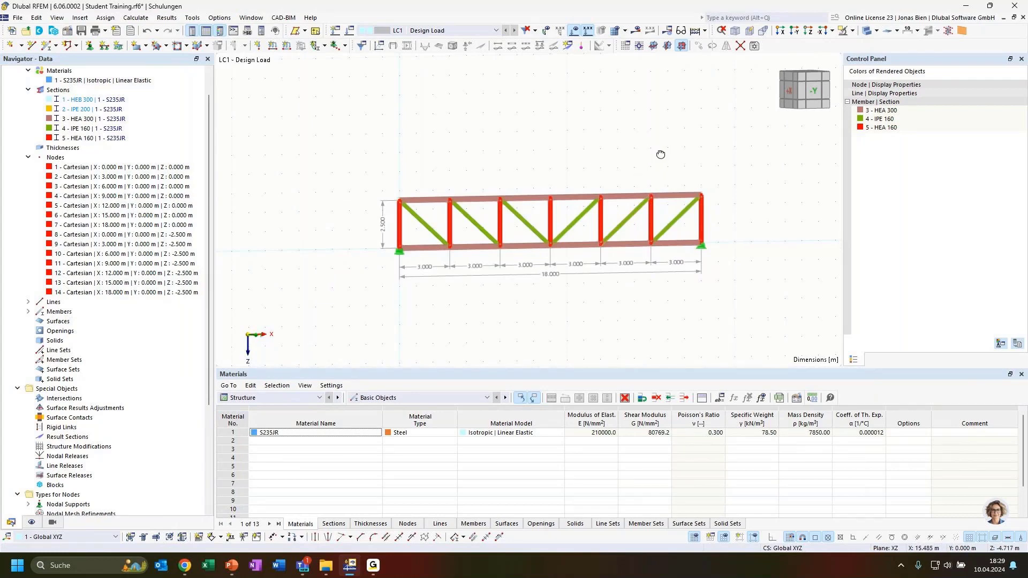
ctrl+middle_drag(661, 156, 653, 182)
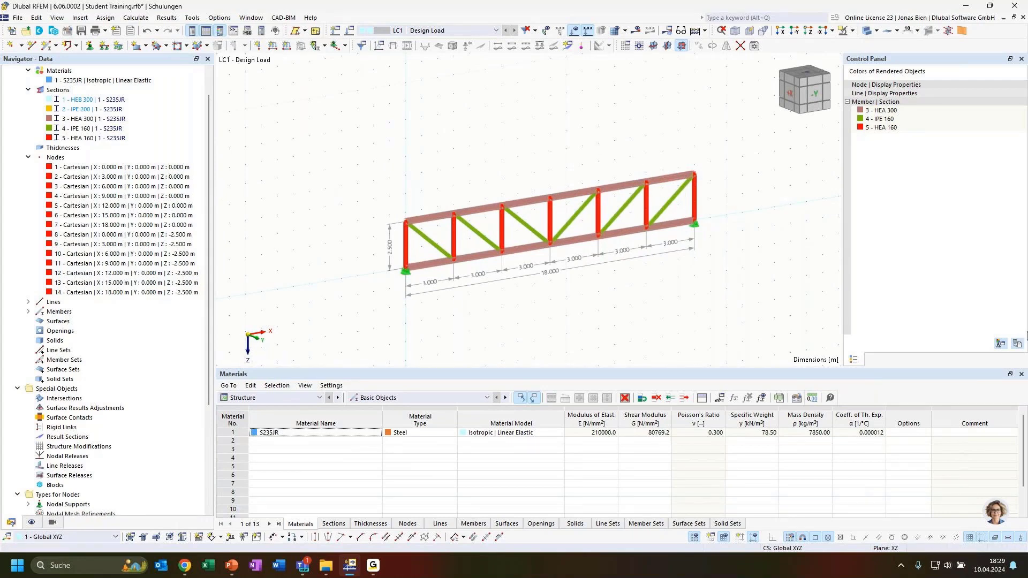
drag(358, 116, 751, 330)
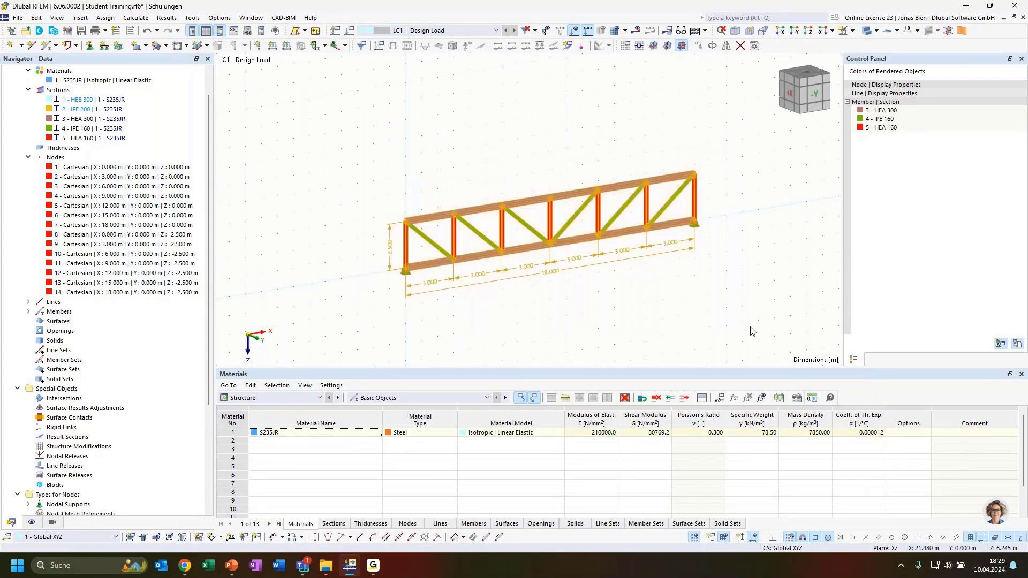
key(Delete)
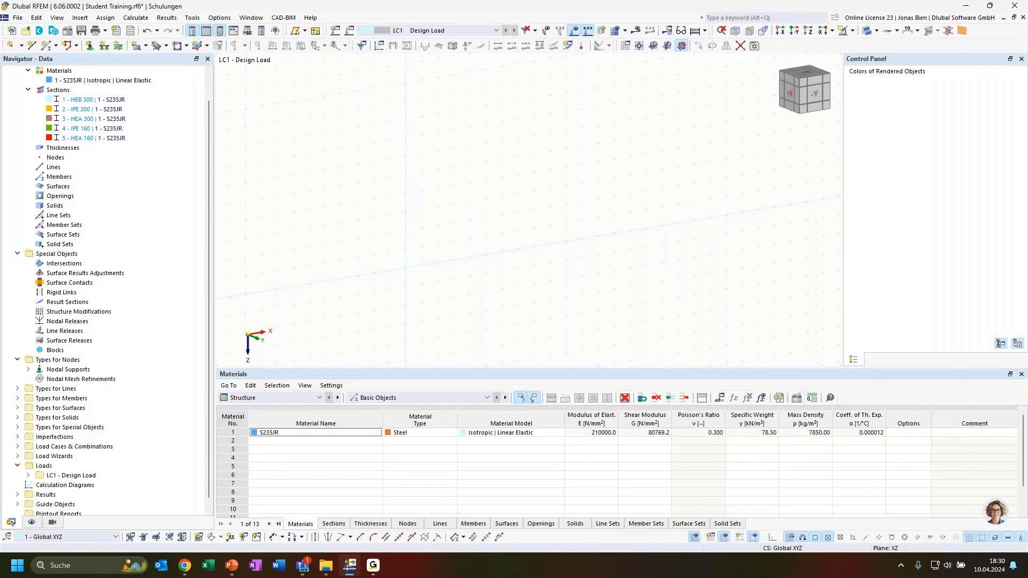
key(alt+Tab)
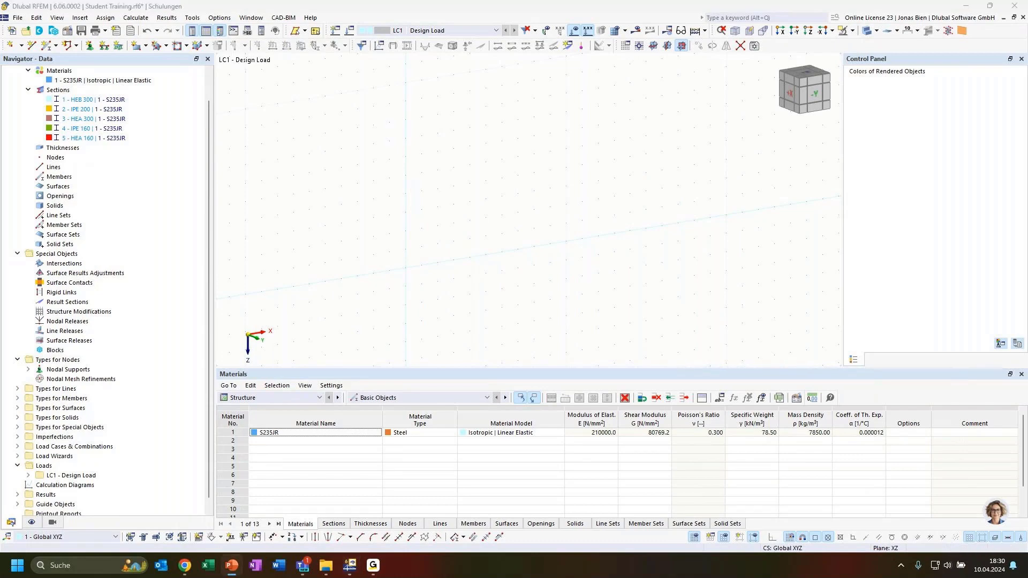
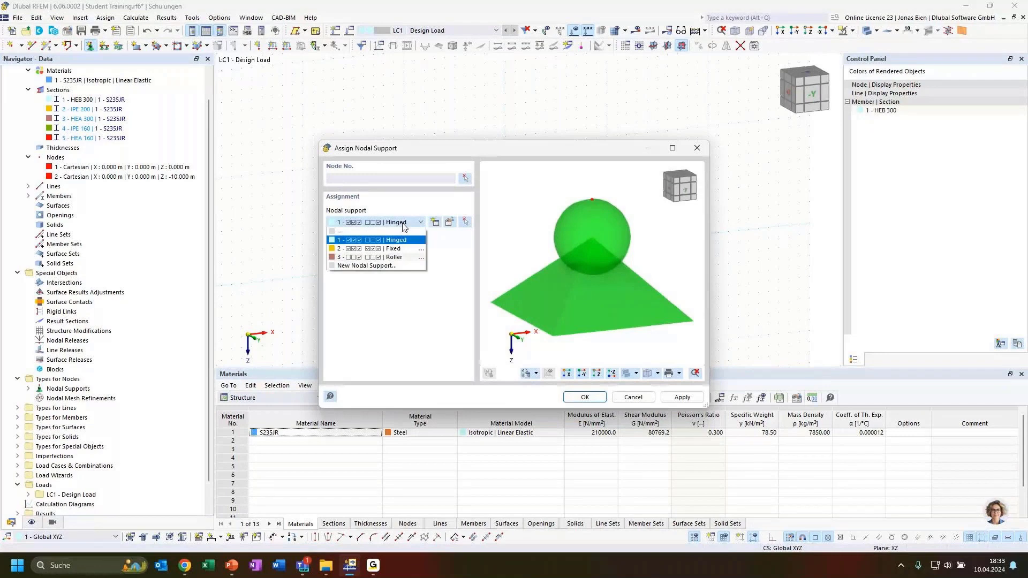
Assign the Fixed nodal support to node 1 at the base of the vertical HEB 300 member
click(394, 249)
click(465, 180)
click(505, 255)
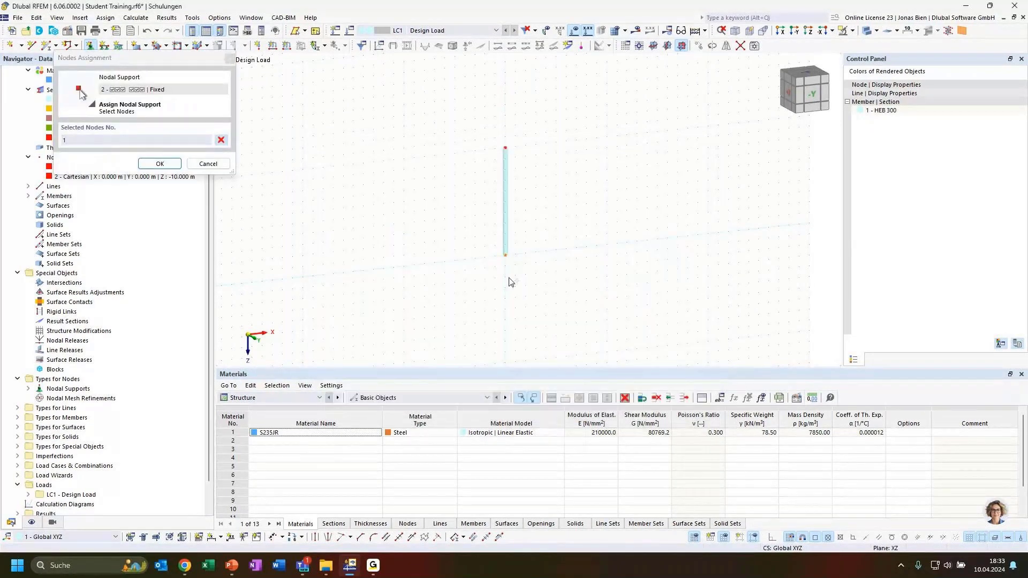
click(160, 164)
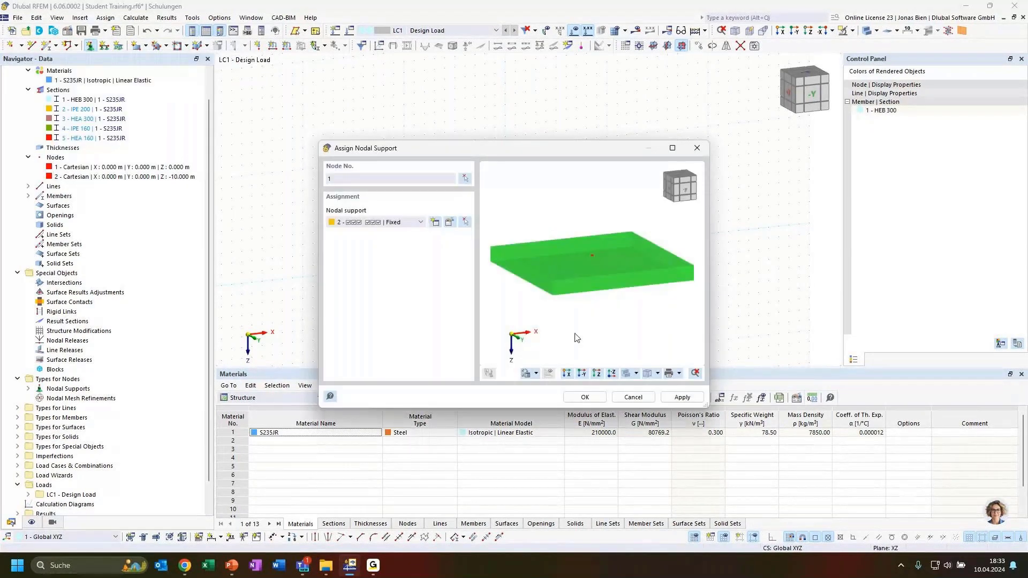
click(586, 397)
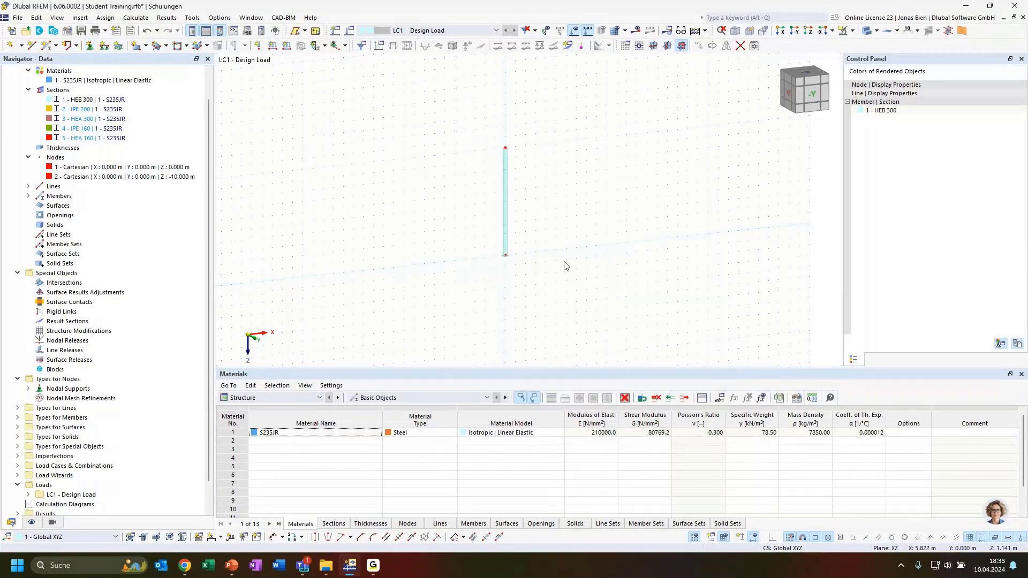
Examine the translational and rotational conditions of the Fixed nodal support at the column base, then close its properties without changes
scroll(529, 255, up, 5)
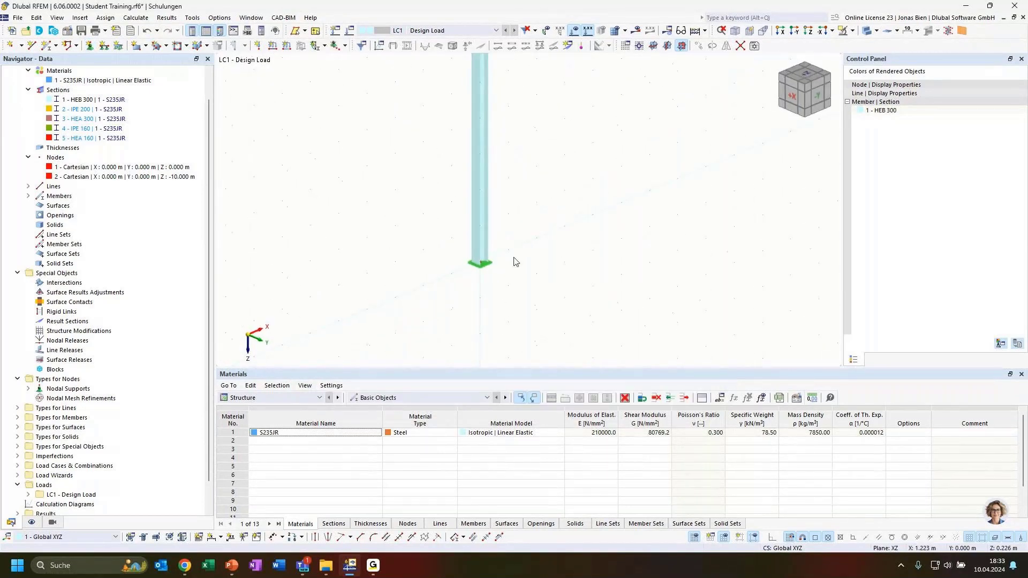
mouse_move(478, 266)
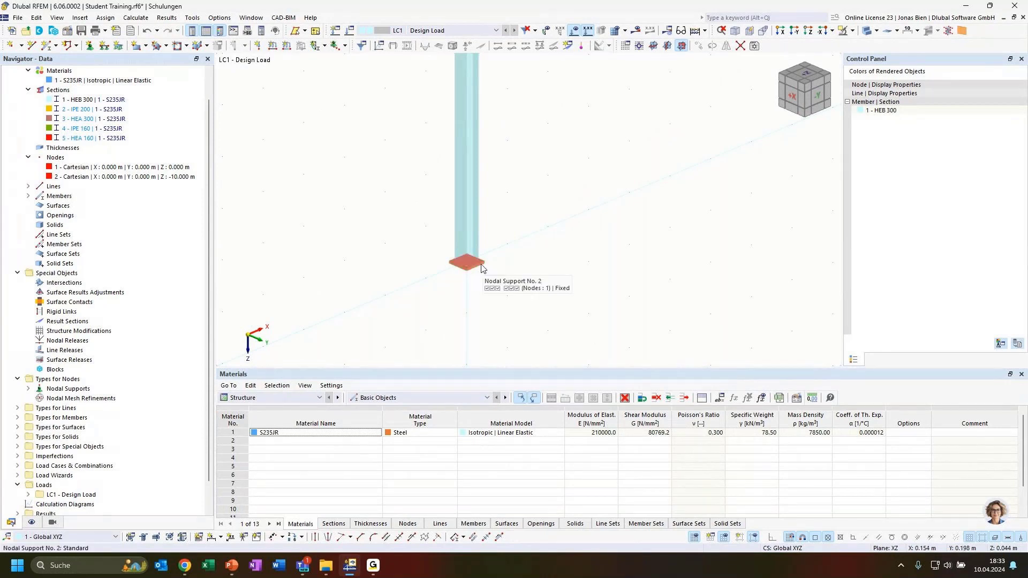
right_click(480, 269)
click(525, 245)
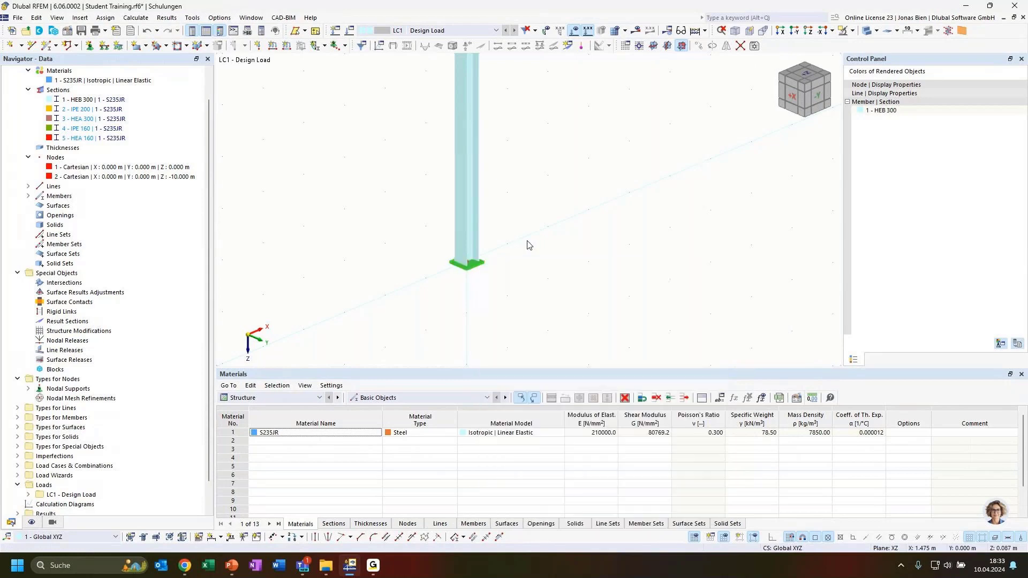
double_click(470, 268)
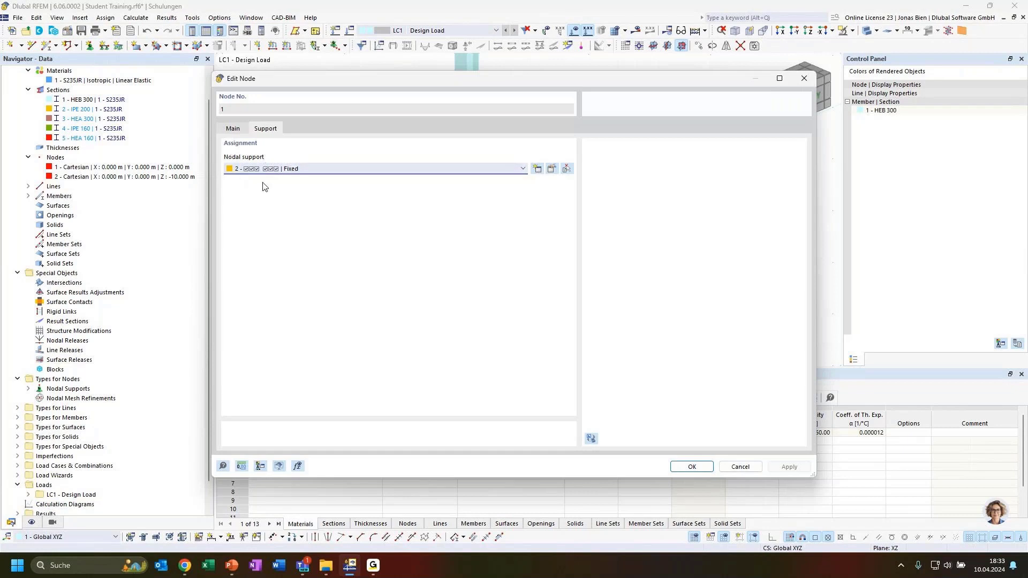
click(551, 168)
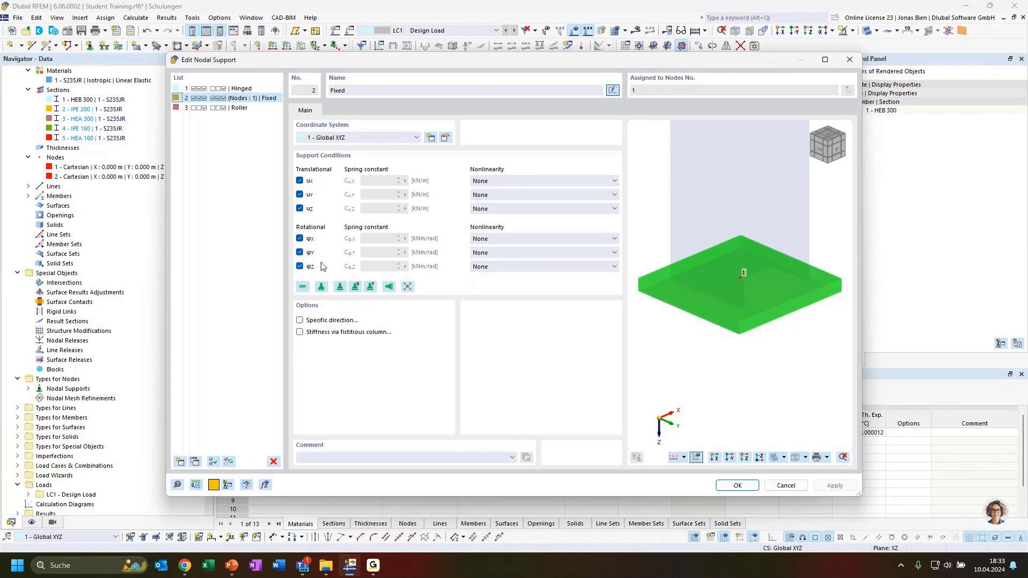
click(753, 487)
click(691, 466)
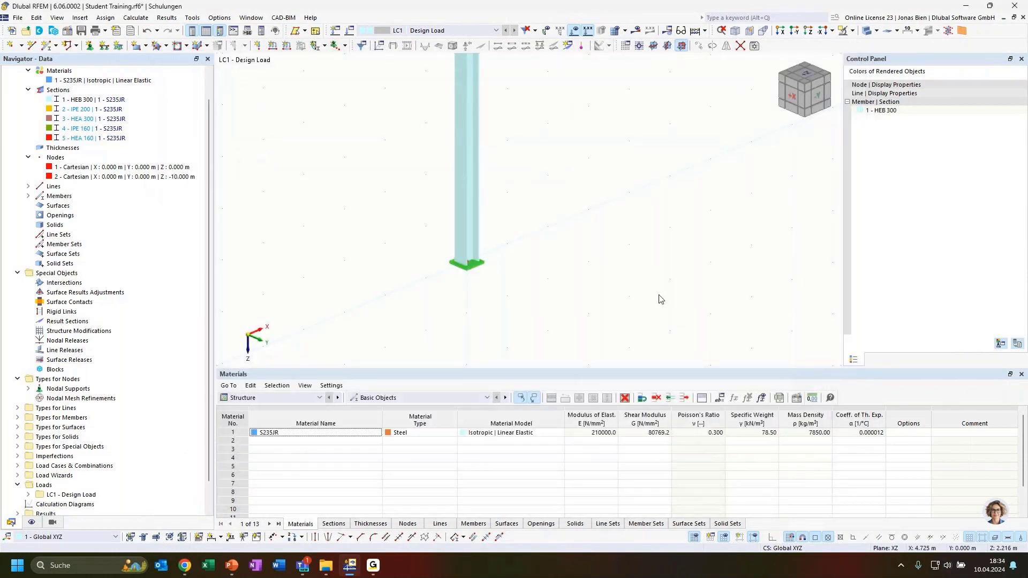
Apply a Components-type nodal load with Fx 10 kN and Fz 100 kN in LC1 to the top node of the column
middle_click(663, 232)
scroll(592, 268, down, 1)
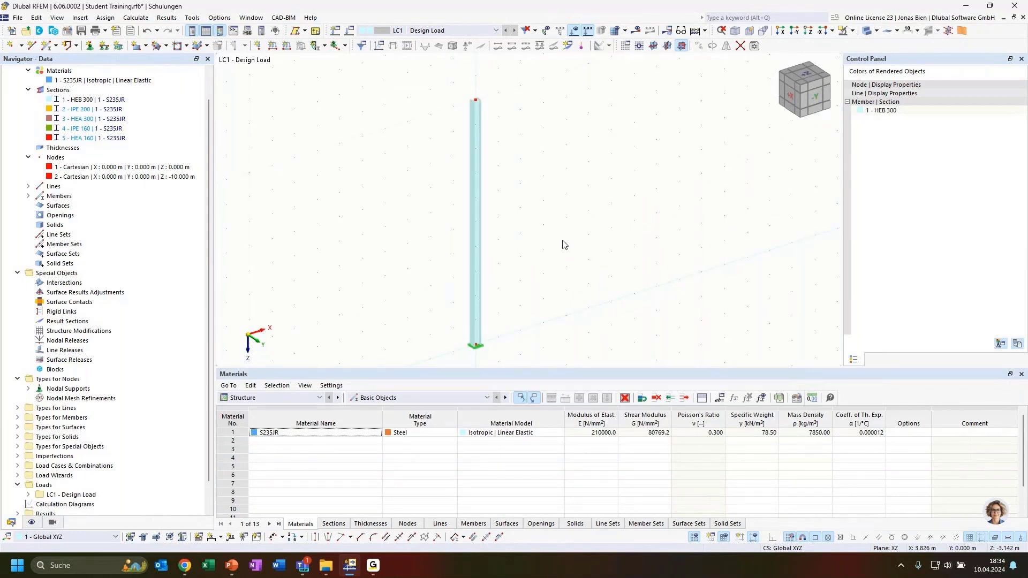
click(257, 45)
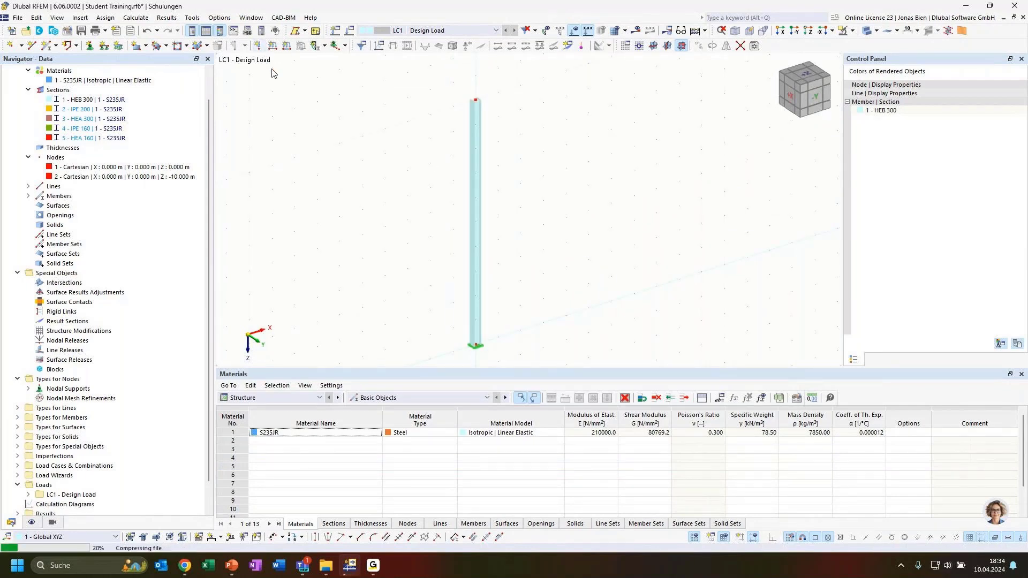
click(294, 185)
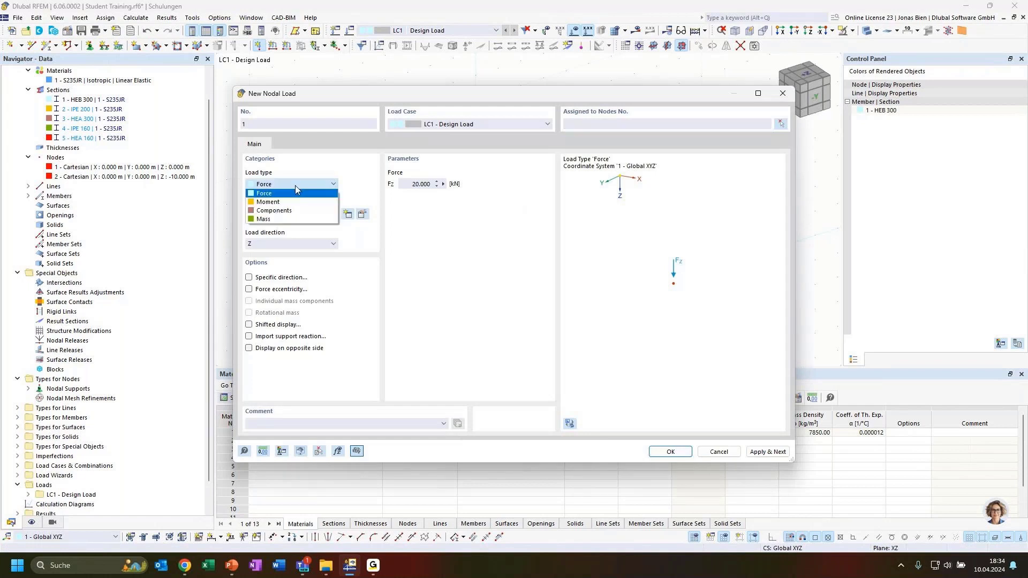
click(286, 186)
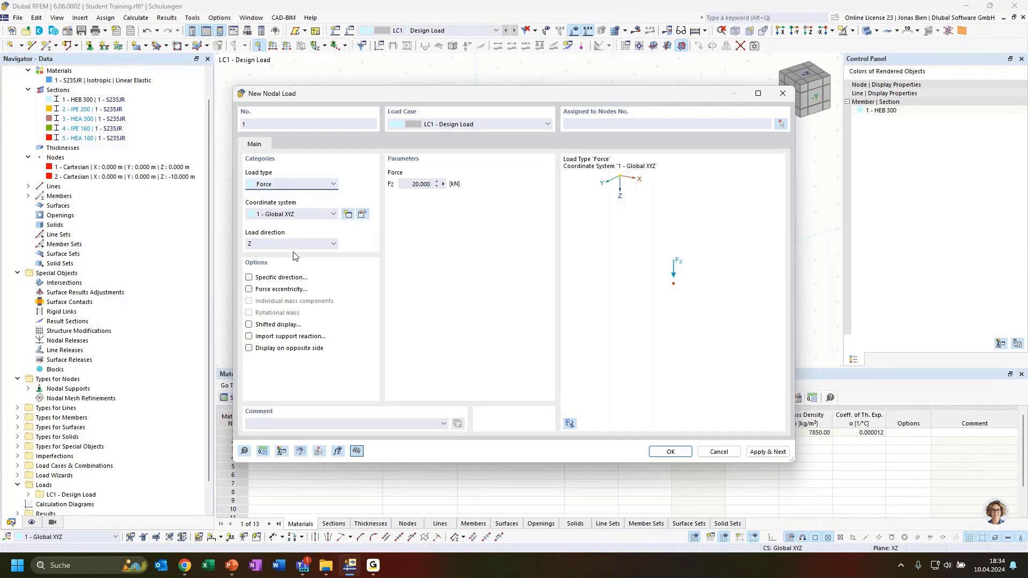
click(298, 186)
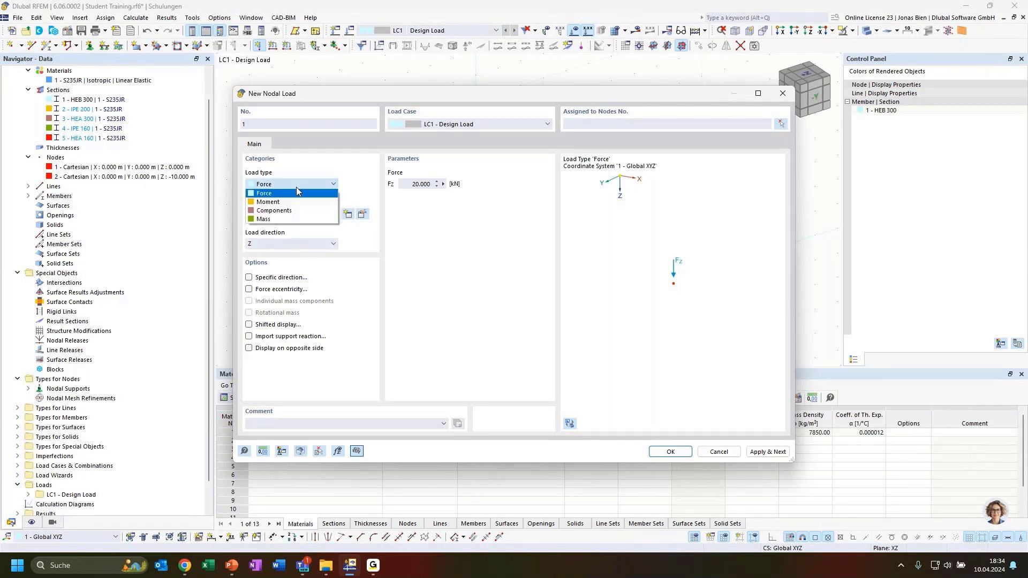
click(281, 211)
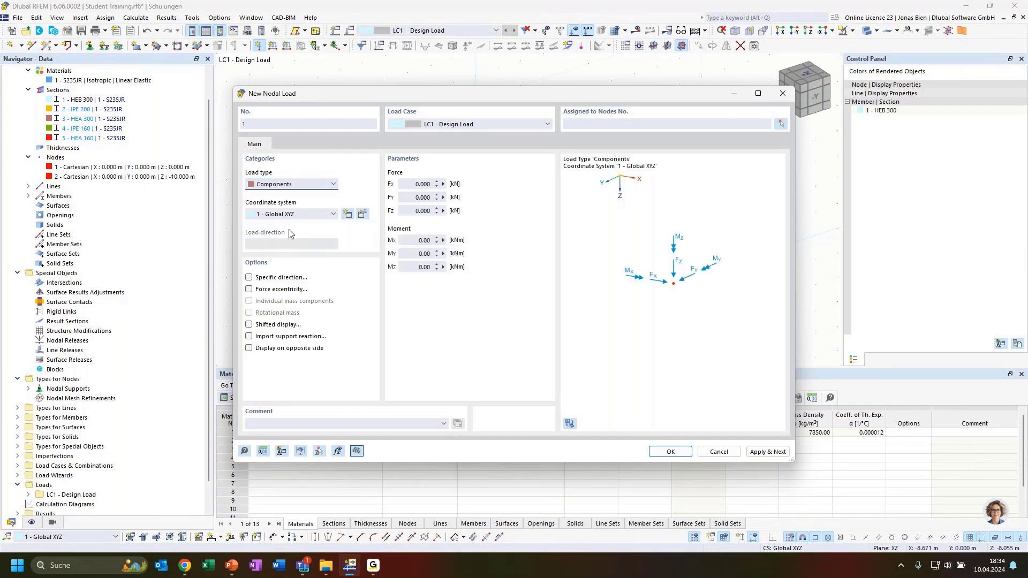
click(419, 185)
click(414, 210)
drag(552, 107, 832, 120)
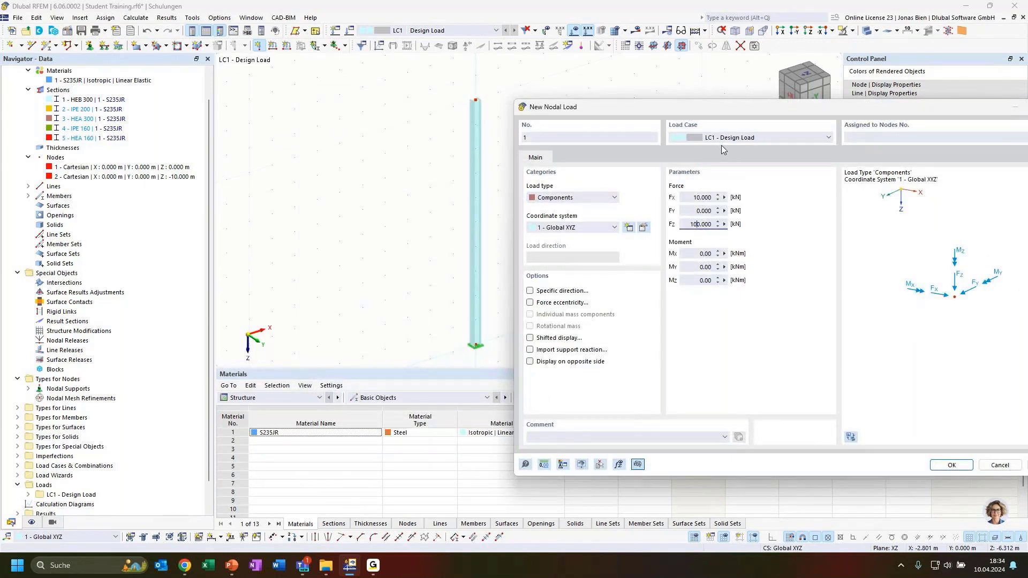
click(952, 465)
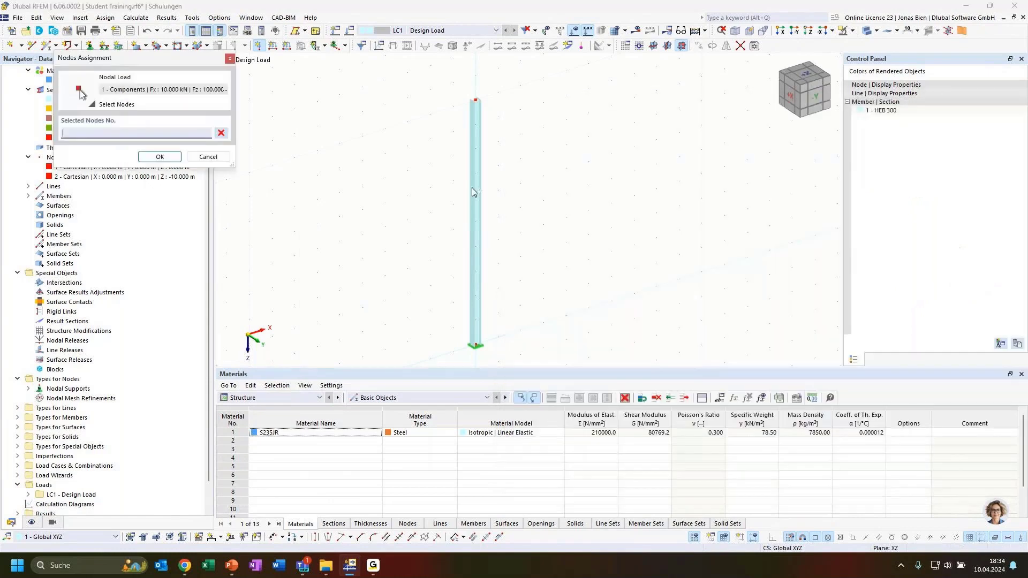
click(476, 100)
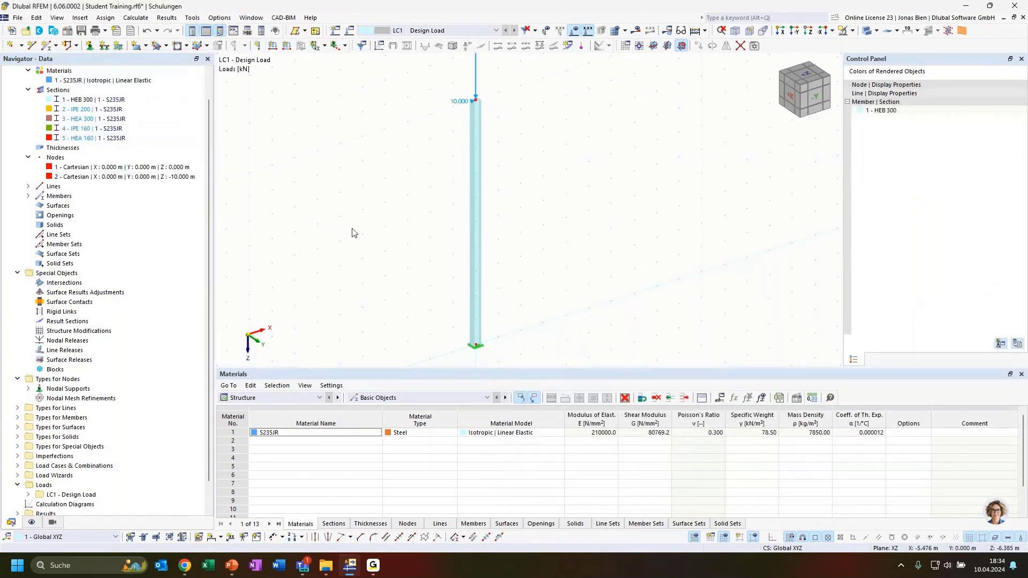
Adjust the graphical display size of the nodal load at the column top
ctrl+middle_drag(611, 207, 592, 220)
scroll(538, 176, down, 2)
right_click(534, 138)
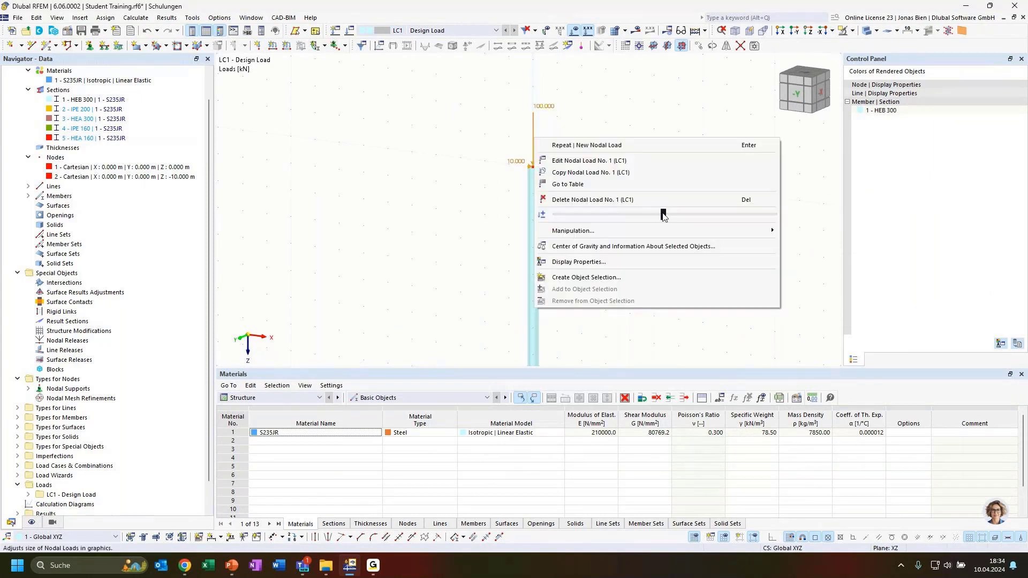
drag(662, 213, 665, 213)
click(516, 232)
click(463, 247)
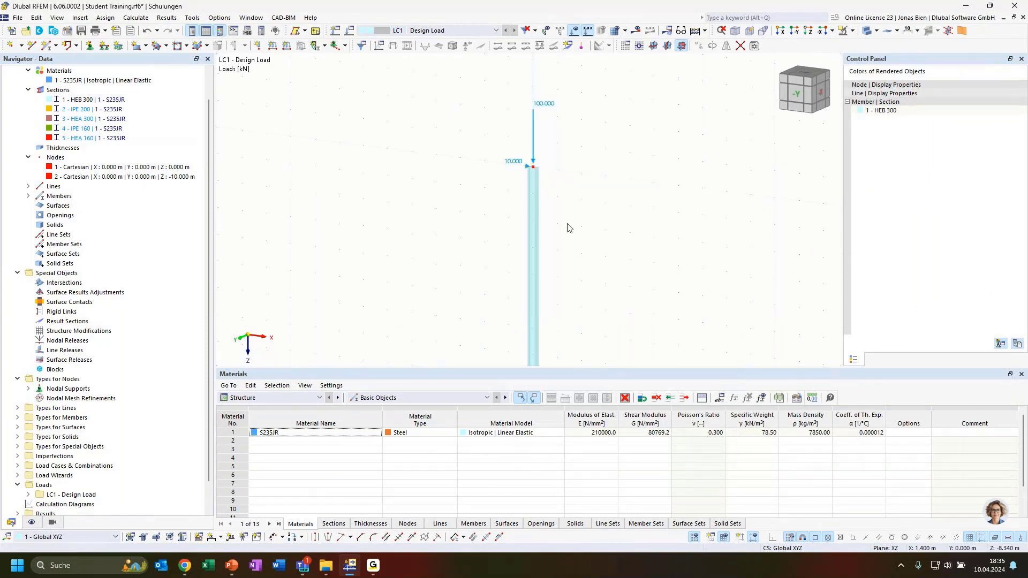
Calculate load case LC1 - Design Load and show the results on the whole column
scroll(627, 248, down, 1)
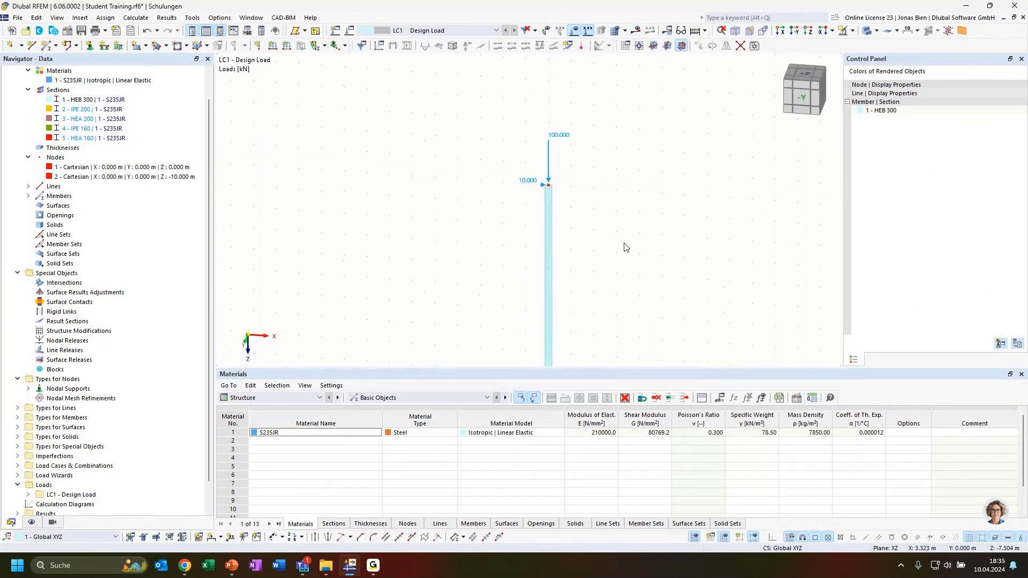
middle_drag(626, 247, 589, 174)
middle_drag(589, 174, 633, 215)
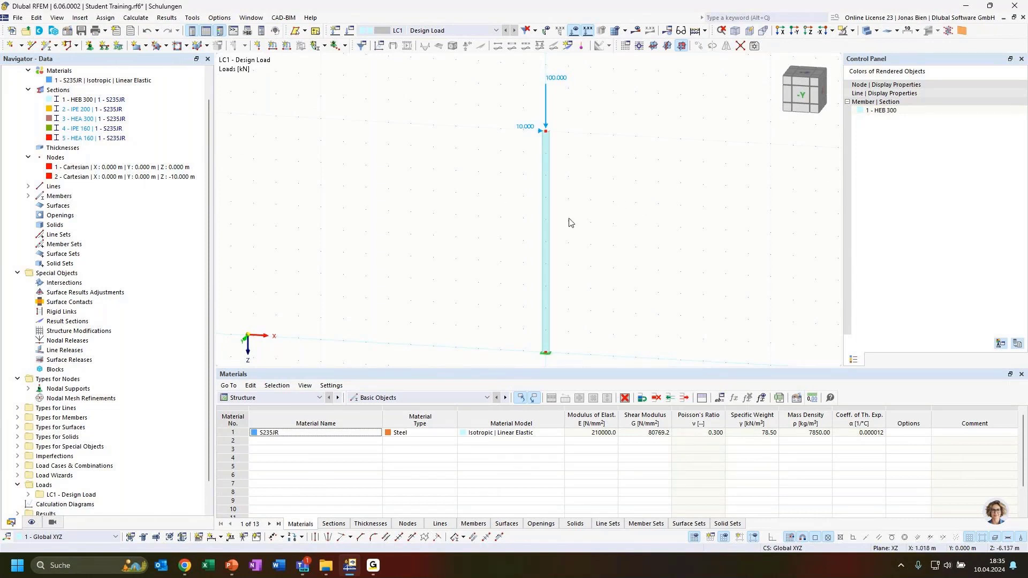
click(635, 30)
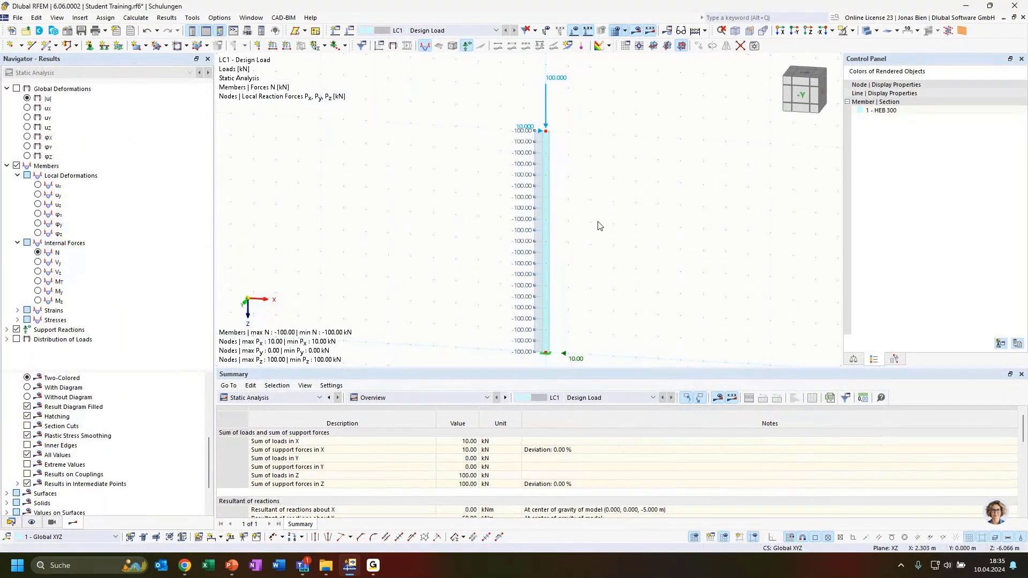
scroll(601, 220, down, 2)
middle_drag(600, 220, 599, 208)
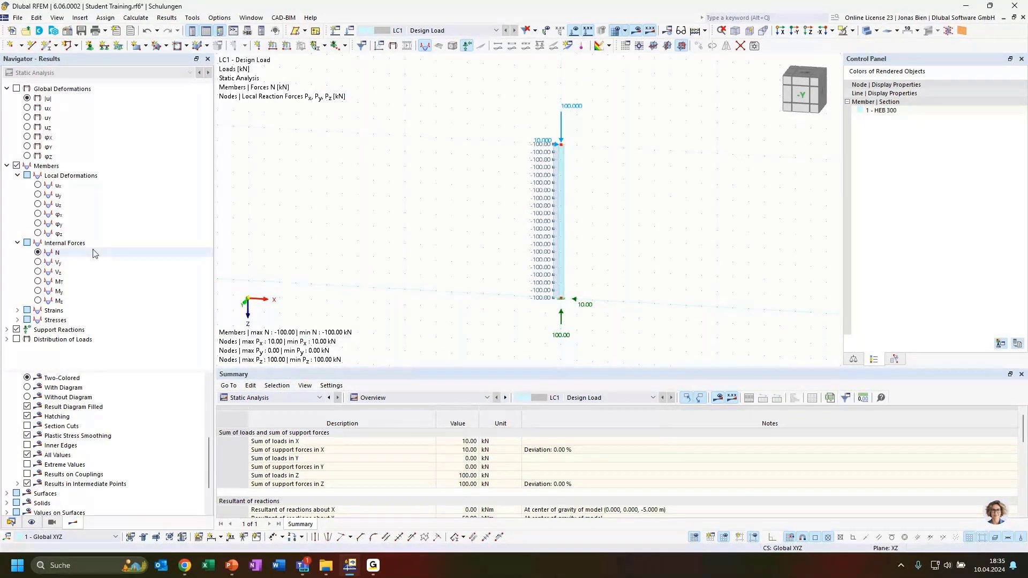
Display the column's shear force Vz, followed by its bending moment My
click(56, 272)
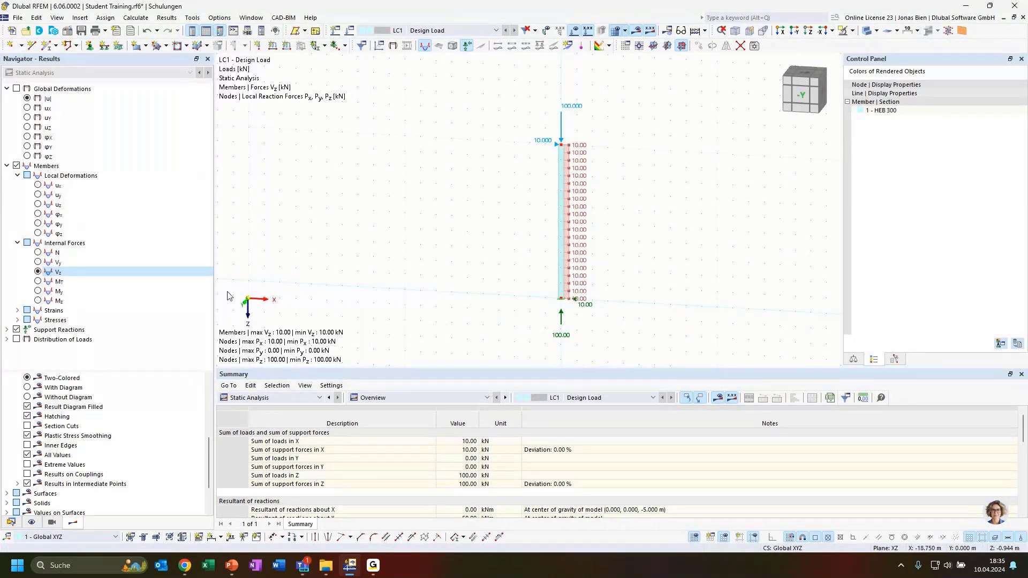
click(38, 291)
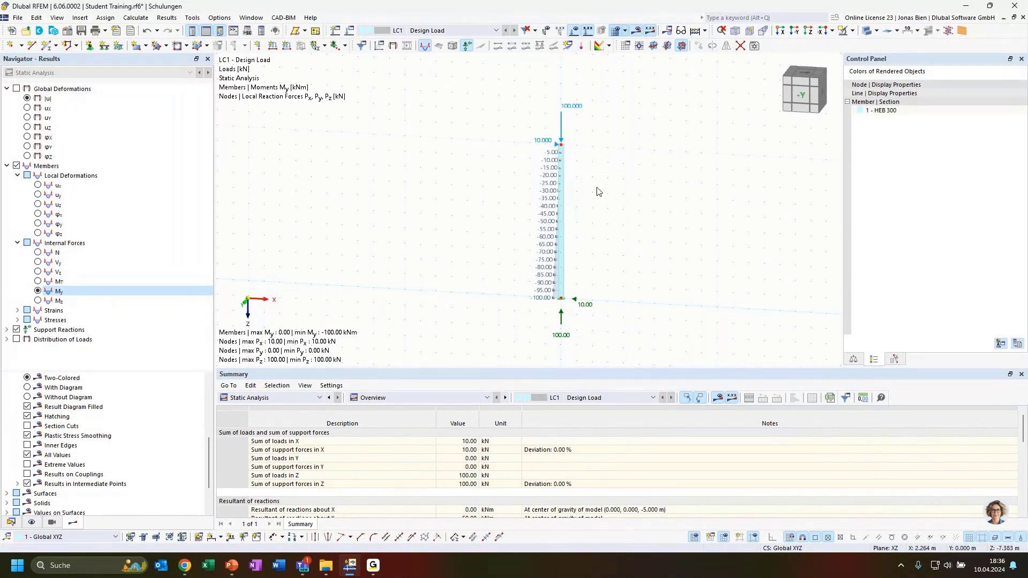
scroll(612, 207, up, 2)
scroll(612, 207, down, 1)
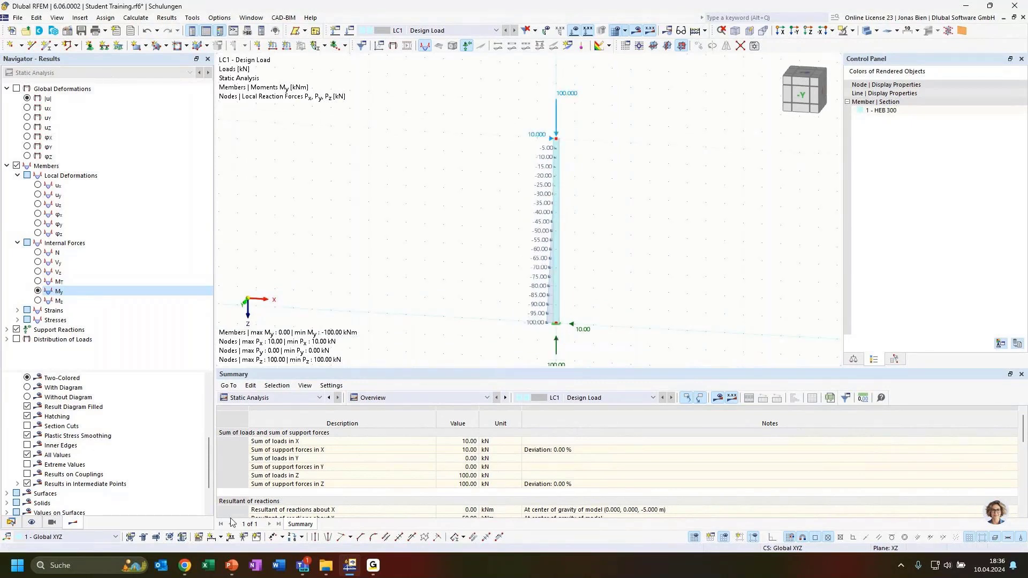
Add a linear length dimension to the column member and move its dimension line closer to the column
click(212, 537)
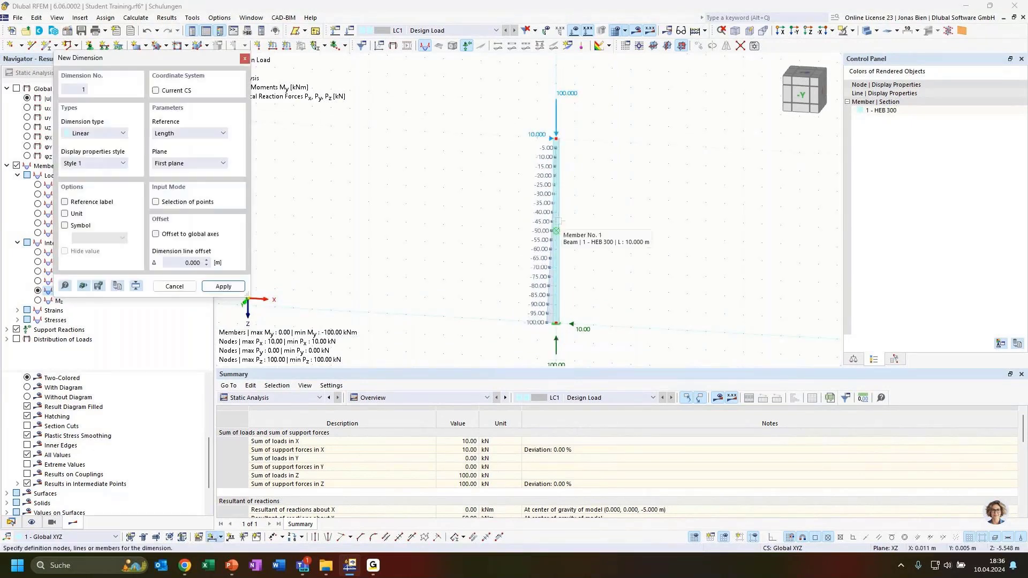
click(557, 225)
click(587, 220)
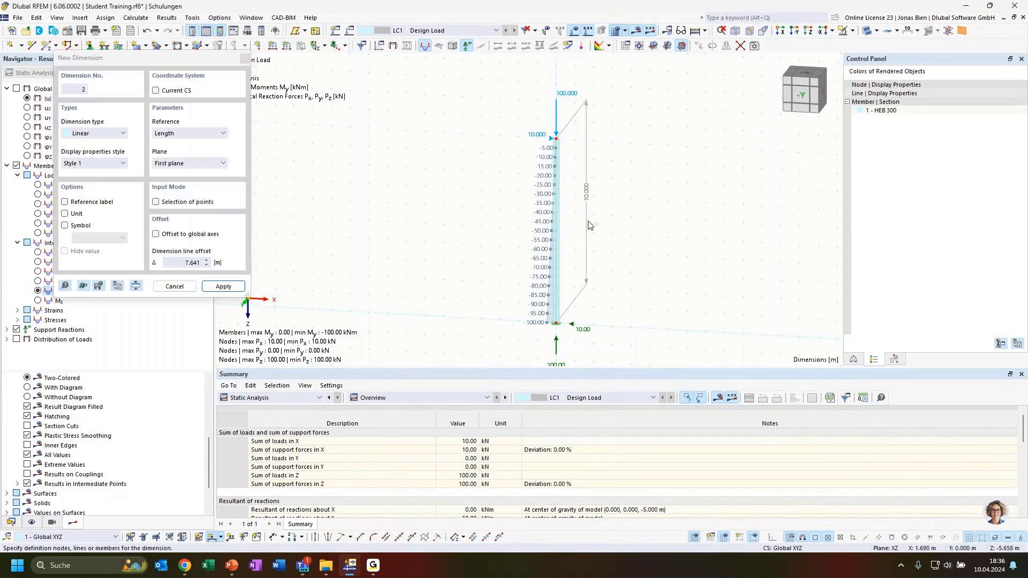
key(Escape)
ctrl+middle_drag(649, 272, 614, 227)
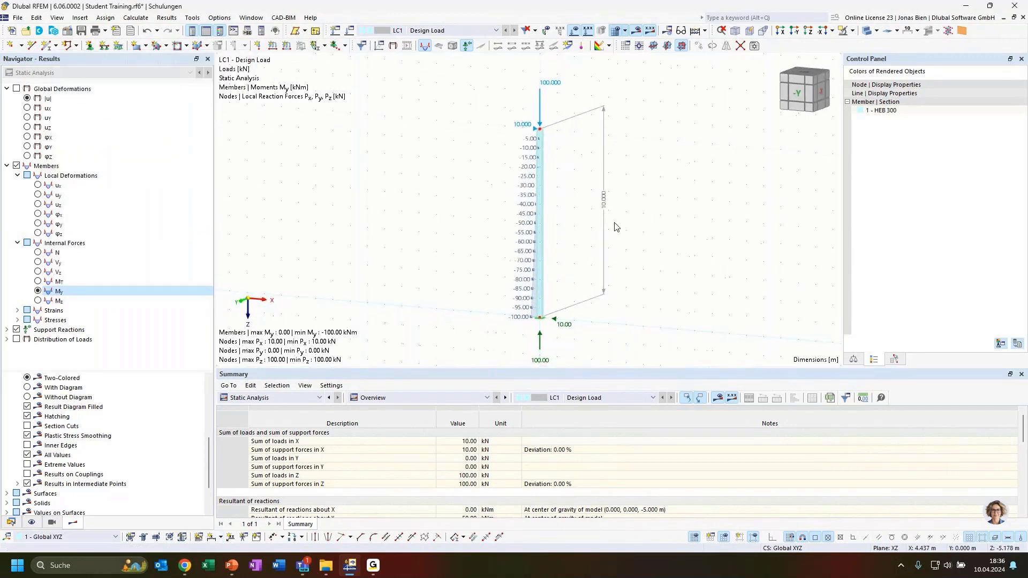
drag(605, 207, 566, 273)
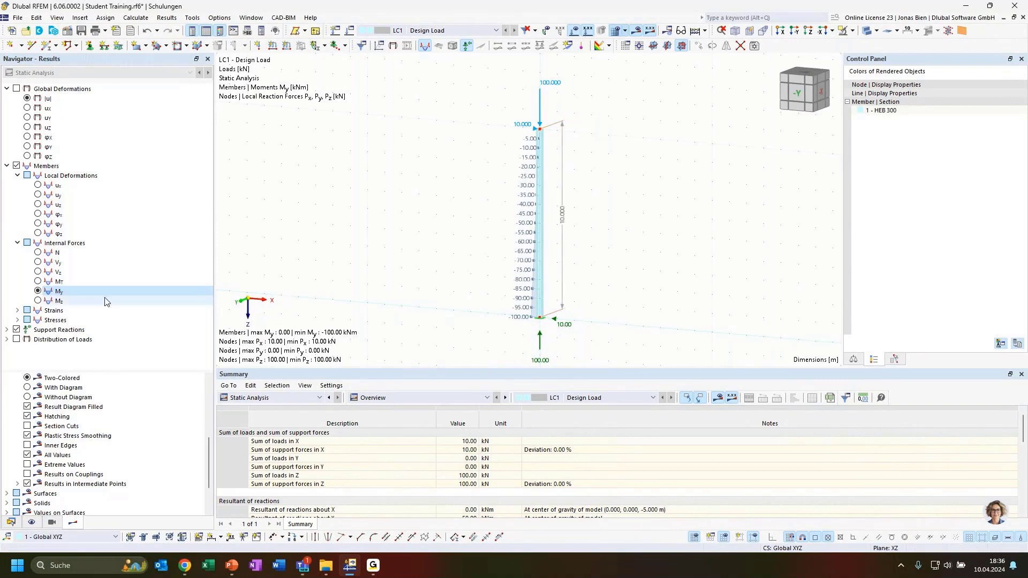
Turn on the nodal support reaction moments Mx, My and Mz and inspect the reactions at the column base
scroll(594, 257, down, 1)
scroll(578, 328, up, 1)
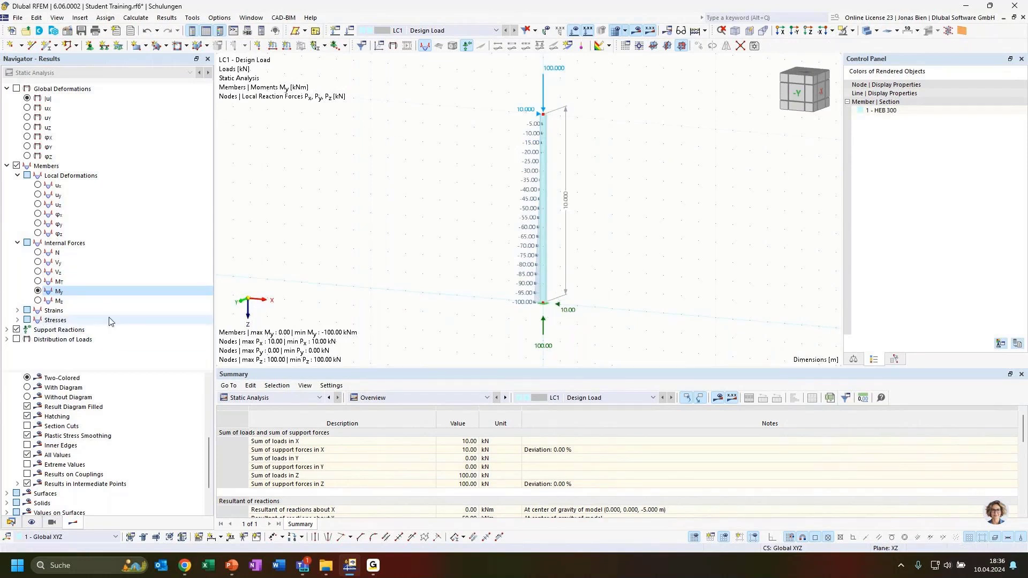
click(7, 330)
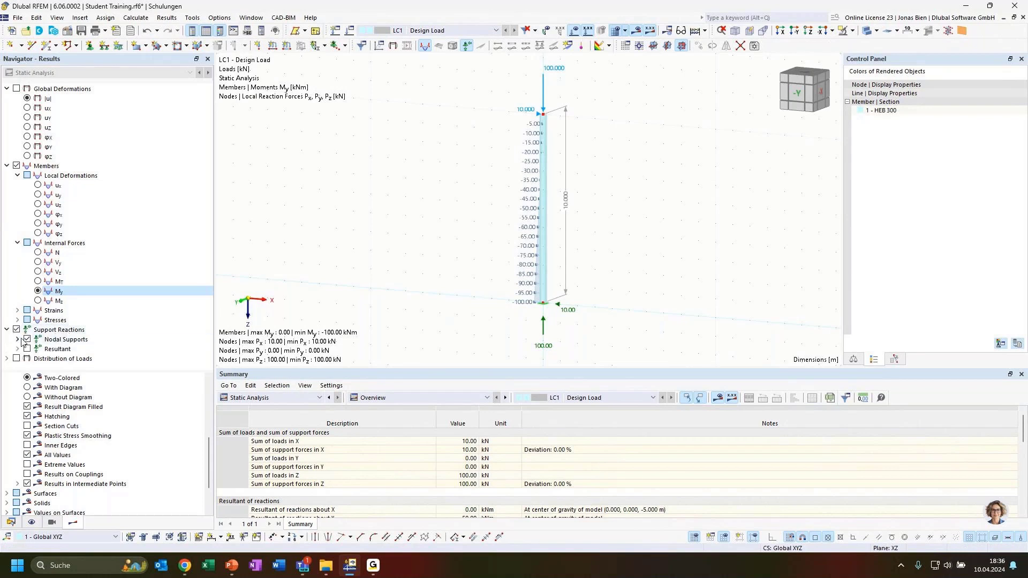
click(18, 340)
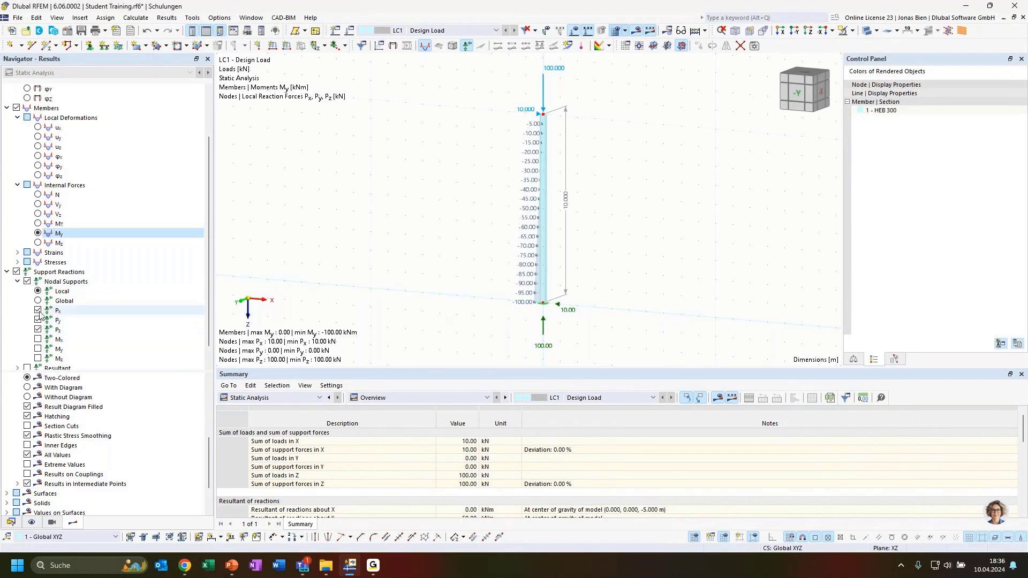
click(38, 339)
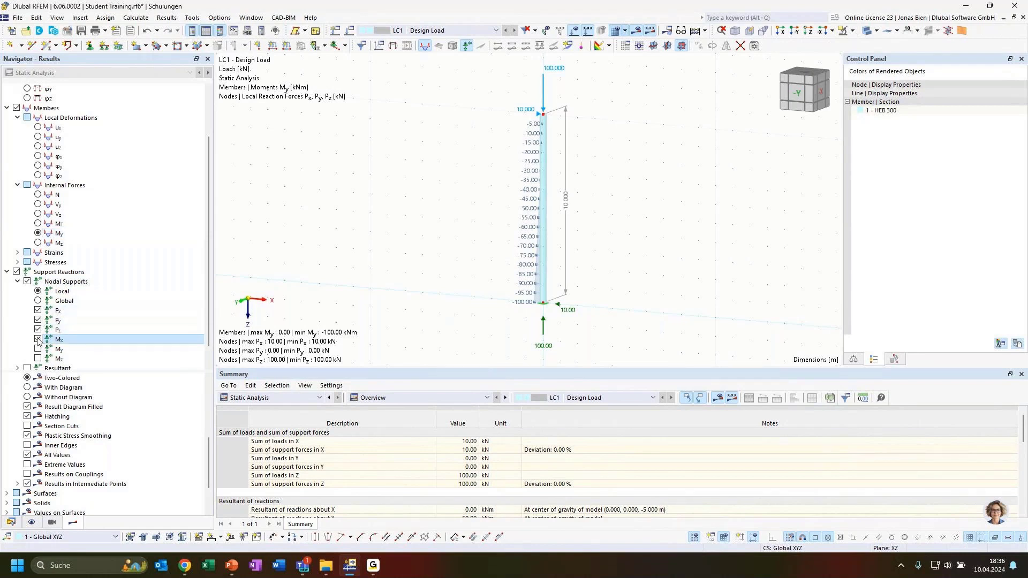
click(37, 349)
click(38, 358)
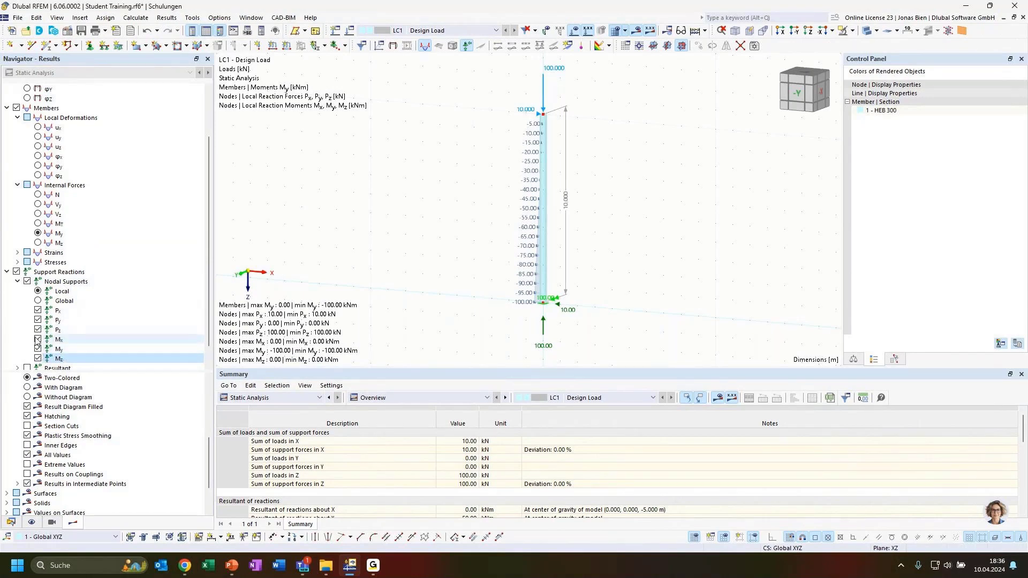
scroll(584, 305, up, 3)
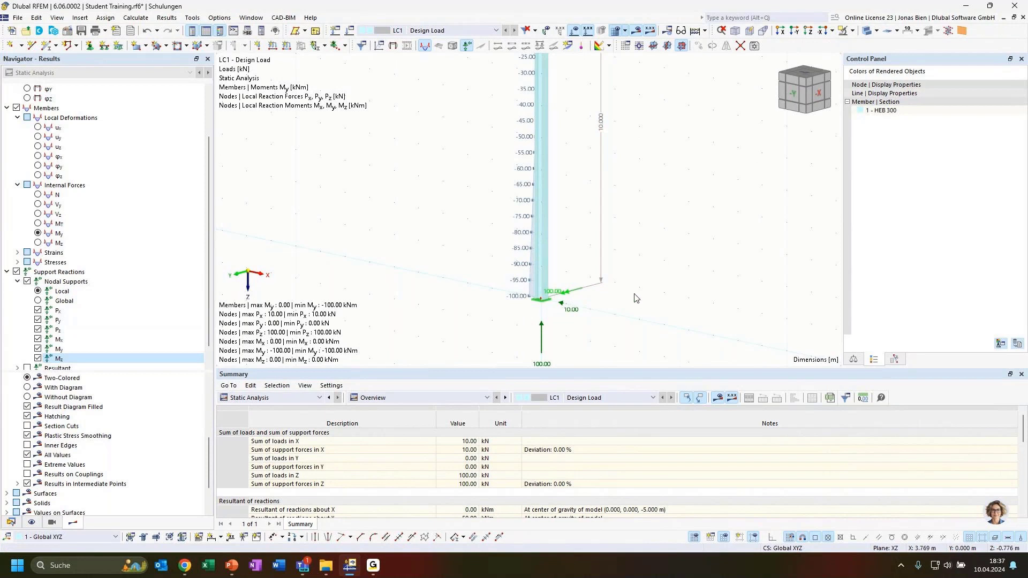
ctrl+middle_drag(633, 294, 648, 309)
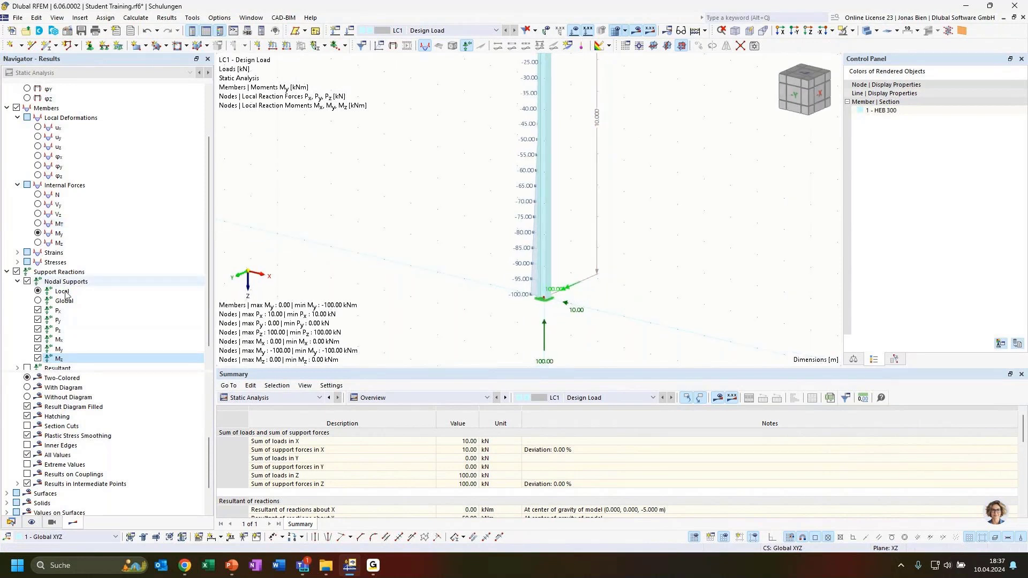
Show the global deformation |u| of the whole column instead of the member internal forces
click(7, 272)
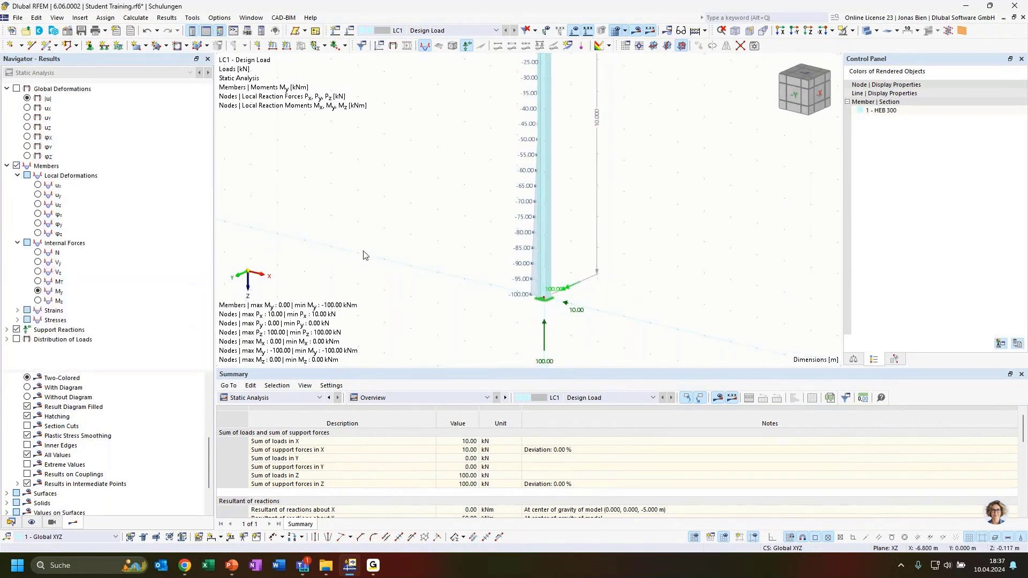
scroll(414, 225, down, 2)
middle_drag(433, 208, 428, 241)
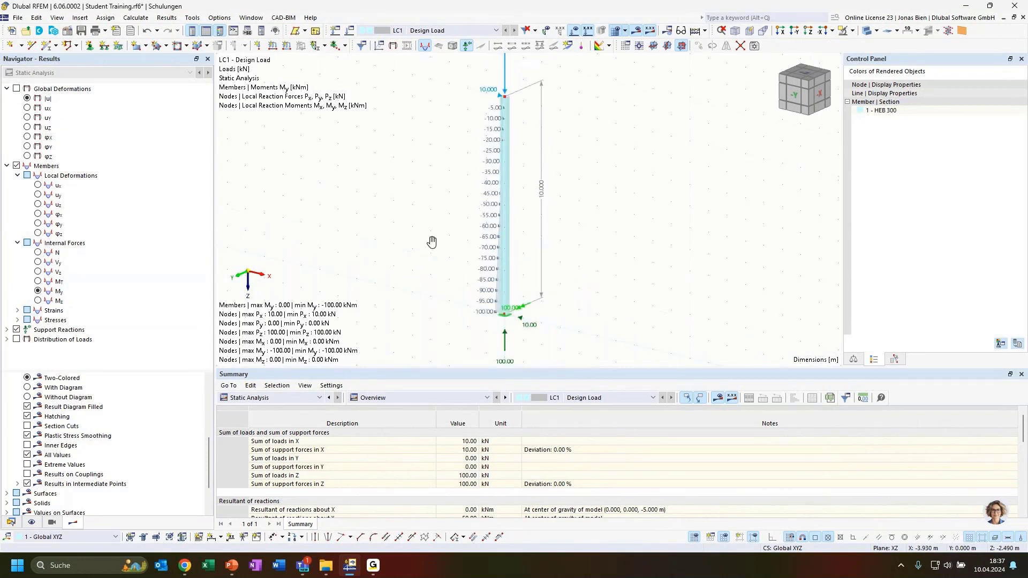
click(26, 98)
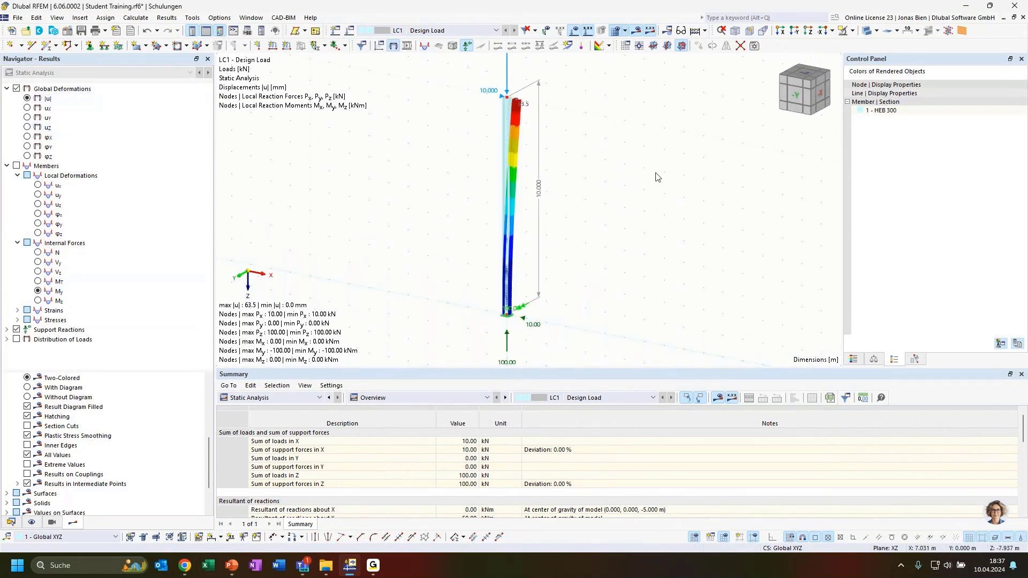
ctrl+middle_drag(575, 154, 629, 138)
Display the member deformation as lines and examine the displacement at the column's top
click(865, 32)
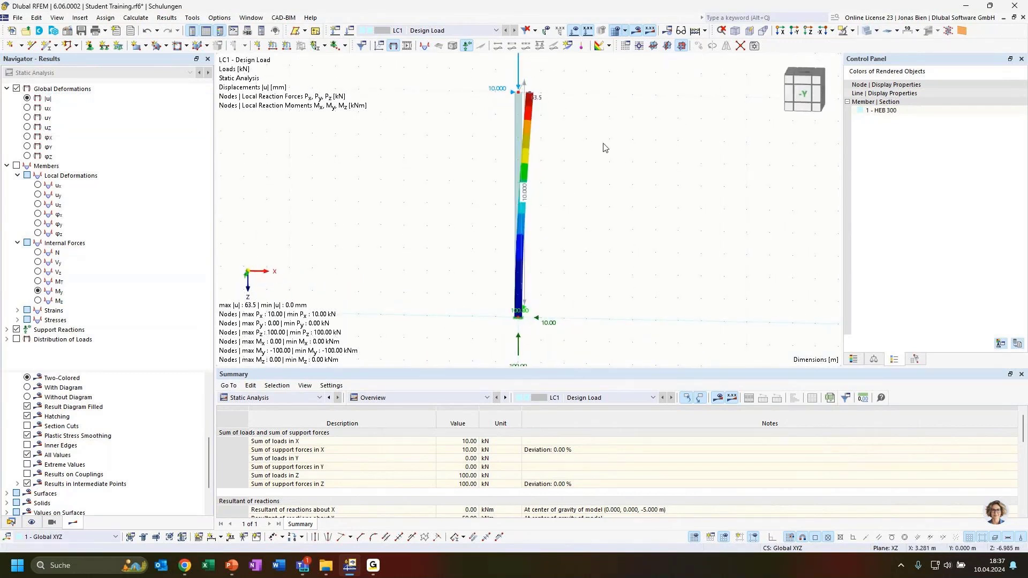
click(843, 33)
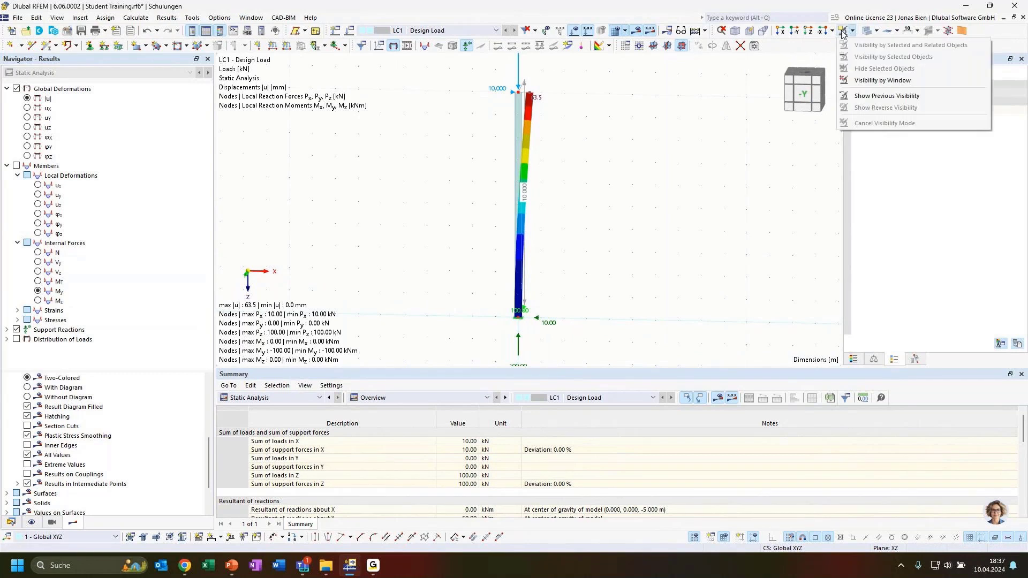
click(866, 30)
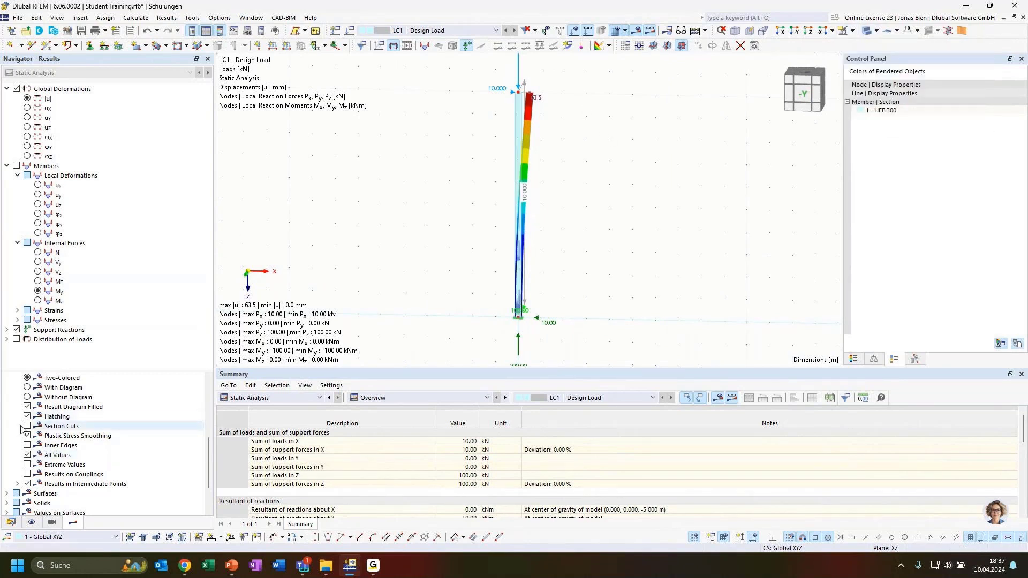
scroll(49, 424, up, 4)
scroll(49, 424, up, 1)
click(38, 427)
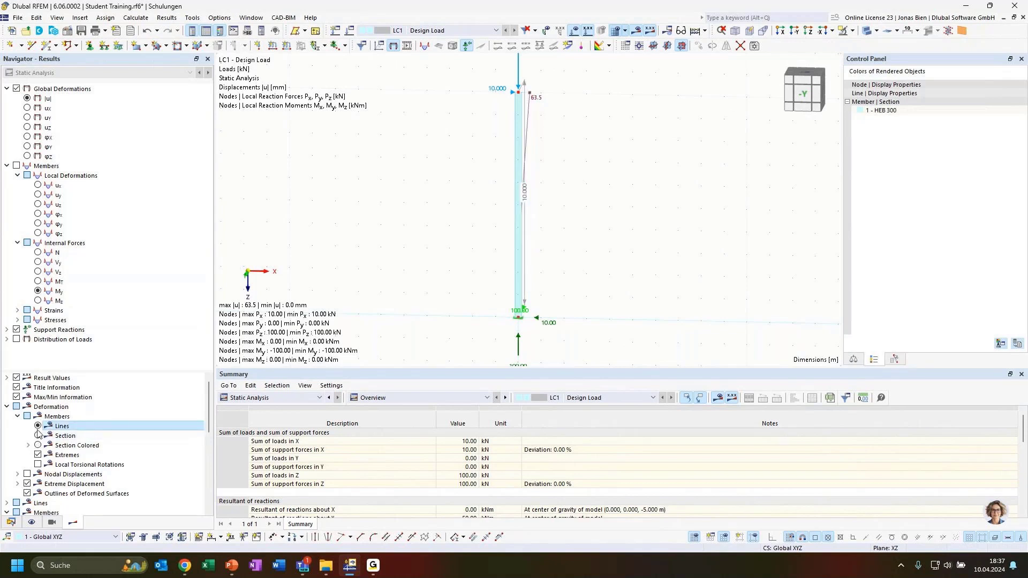
ctrl+middle_drag(651, 130, 622, 134)
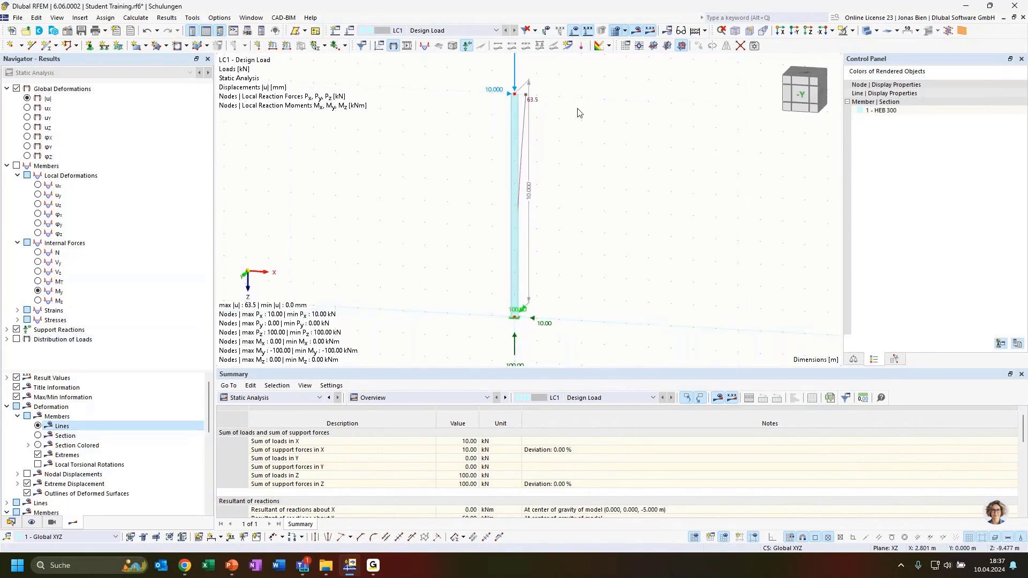
scroll(529, 104, up, 2)
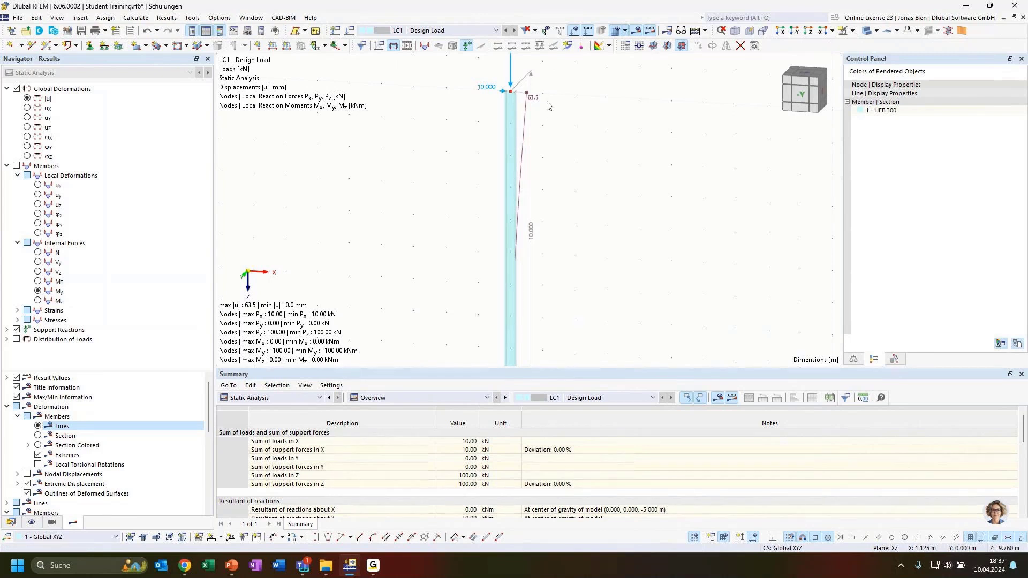
scroll(581, 126, down, 1)
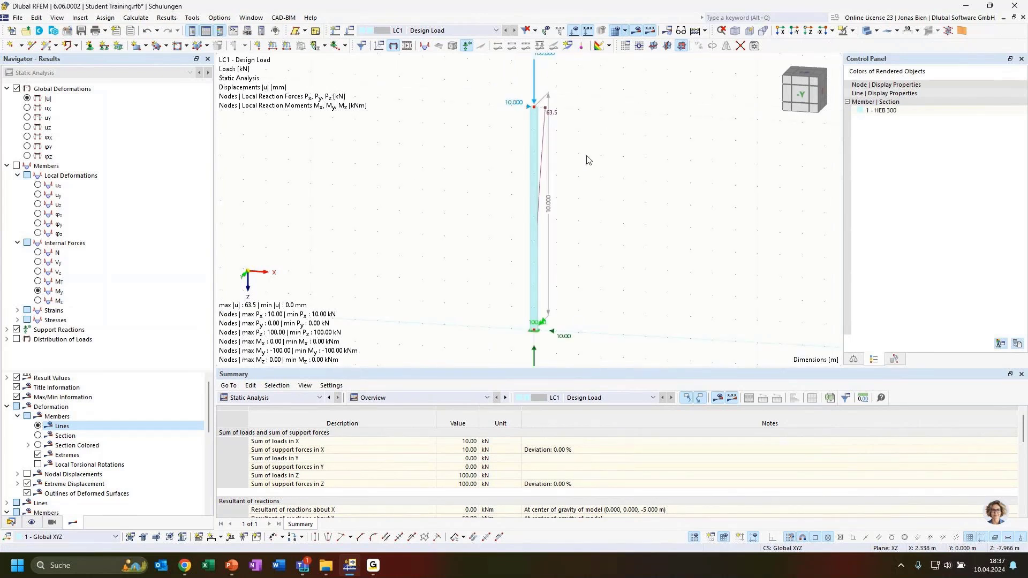
scroll(640, 179, down, 2)
middle_drag(638, 190, 619, 182)
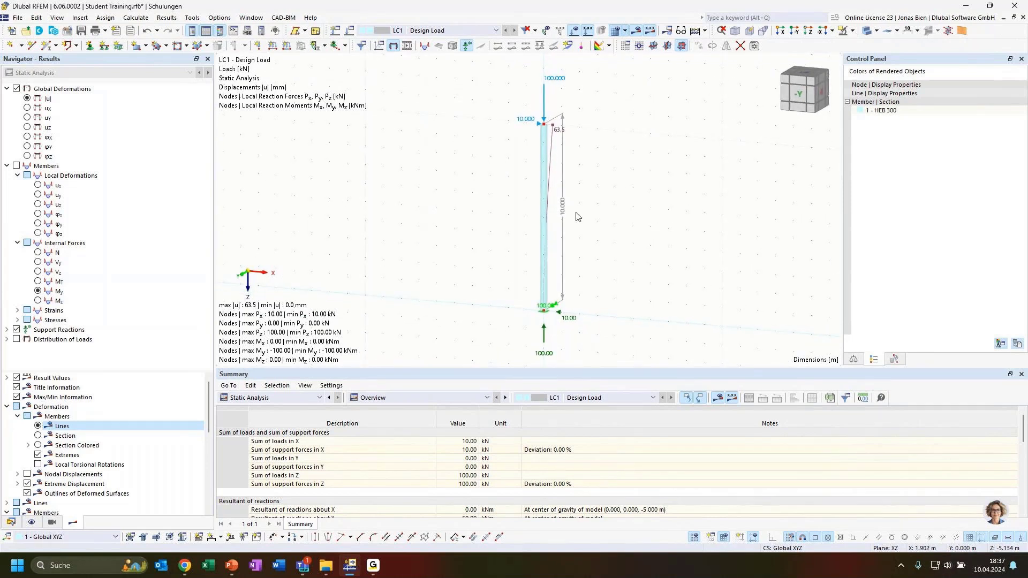
Collapse the unneeded object groups in the model data and open load case LC1 - Design Load for editing
click(542, 222)
click(10, 522)
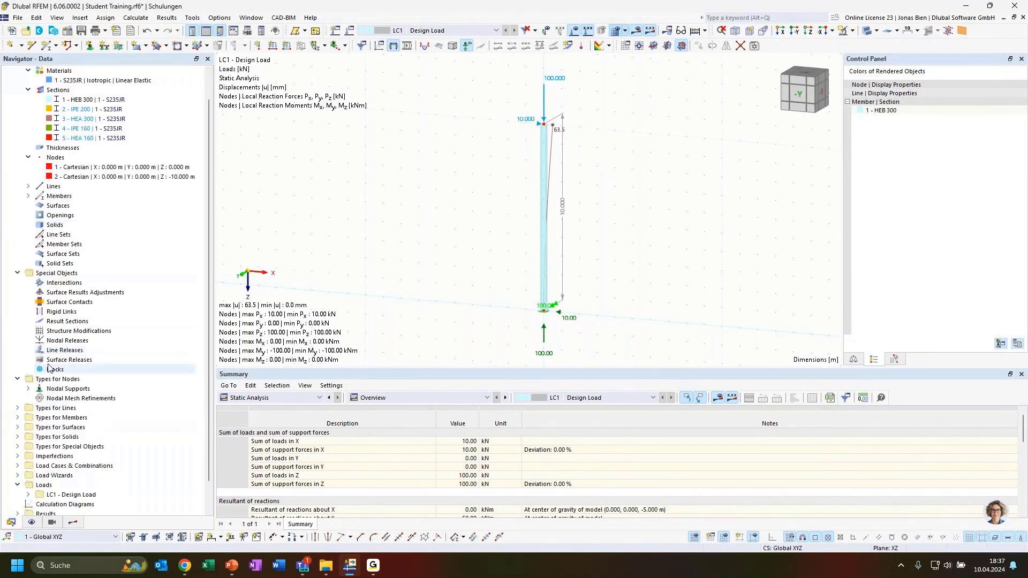
click(18, 379)
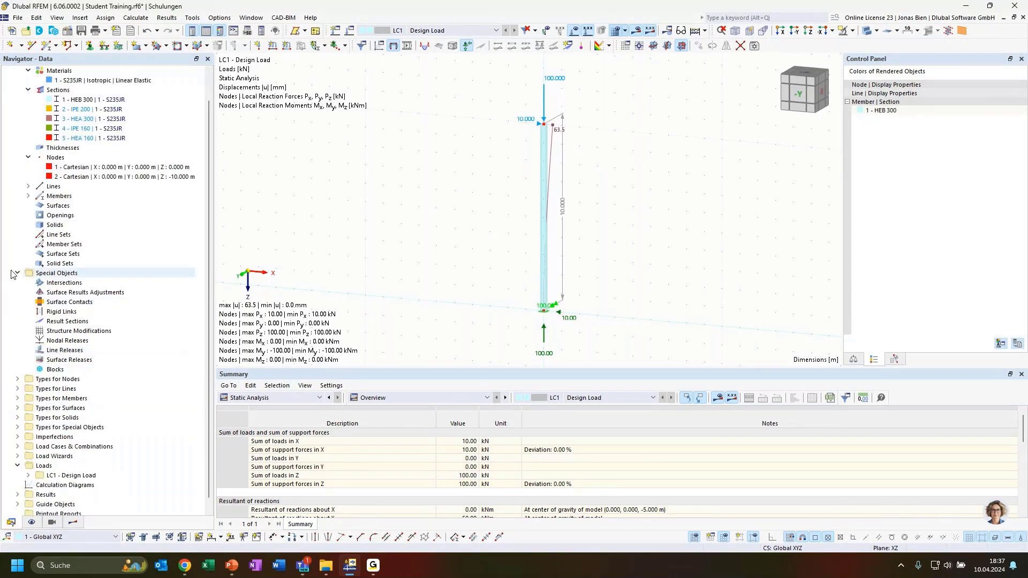
click(17, 273)
click(28, 186)
click(28, 118)
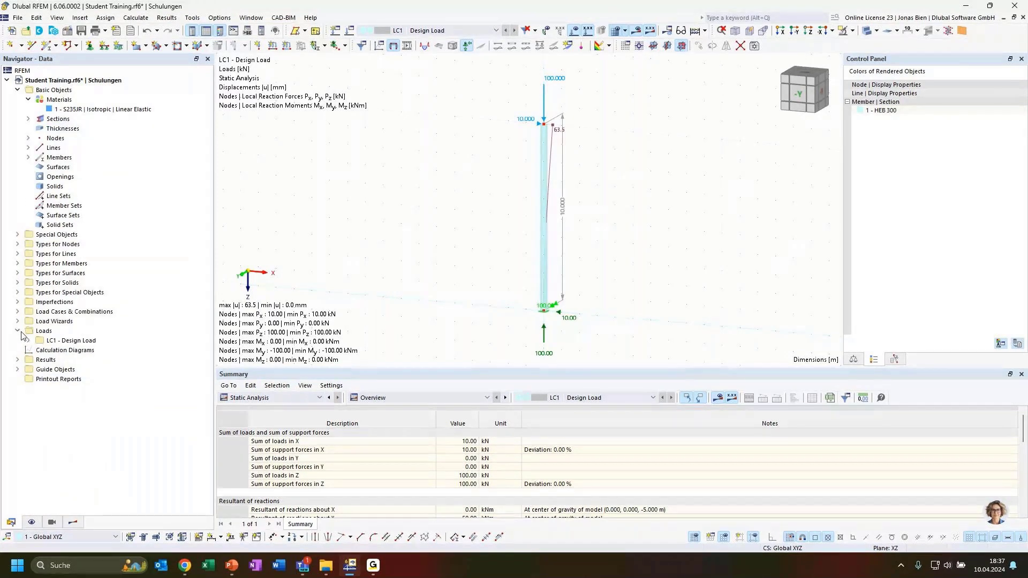
click(18, 312)
click(81, 332)
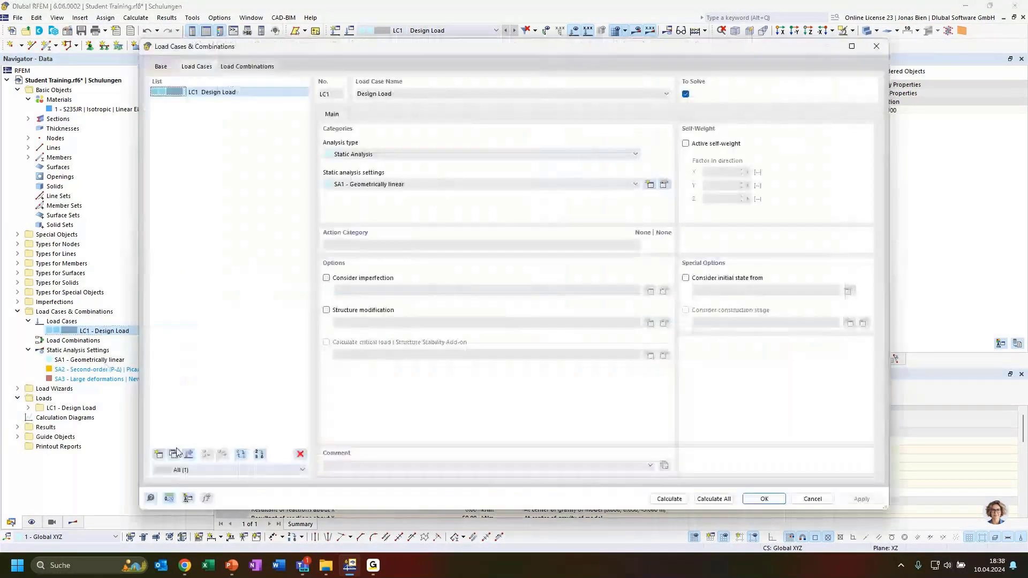
Duplicate load case LC1 - Design Load and assign the copy the static analysis settings SA2 - Second-order (P-Δ) | Picard | 100 | 1
click(173, 454)
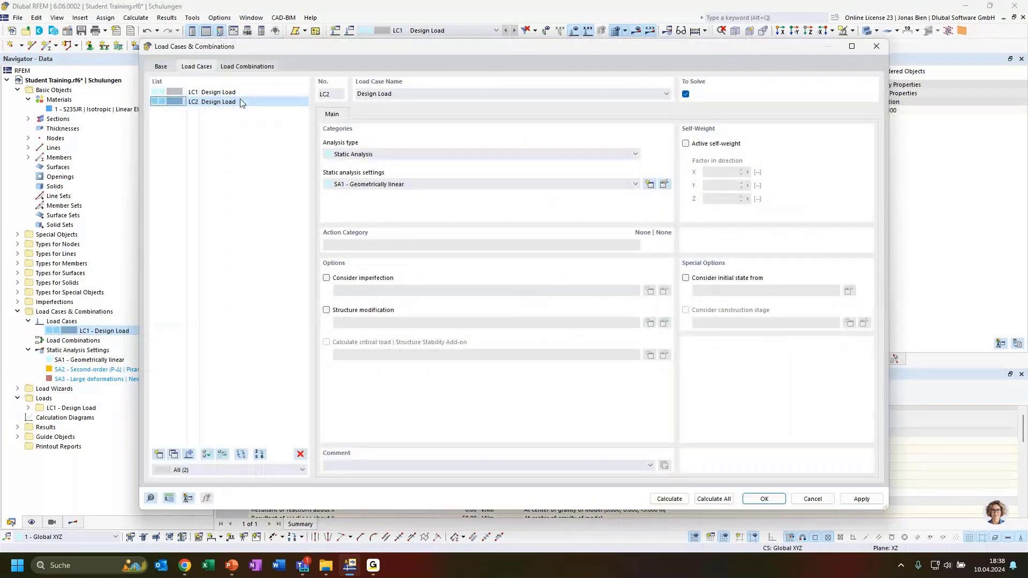
click(240, 101)
drag(364, 50, 510, 107)
drag(475, 146, 477, 59)
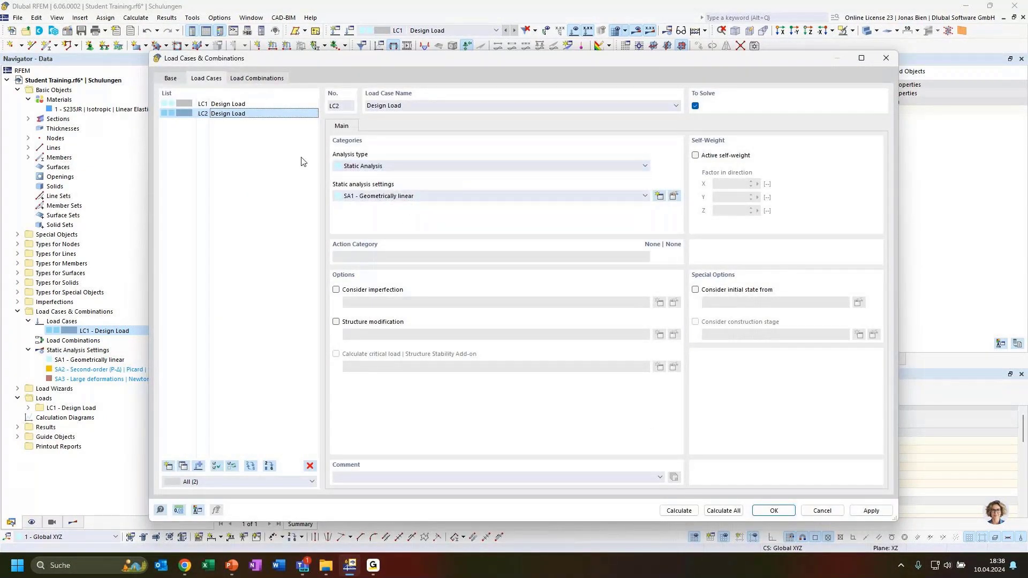
click(416, 196)
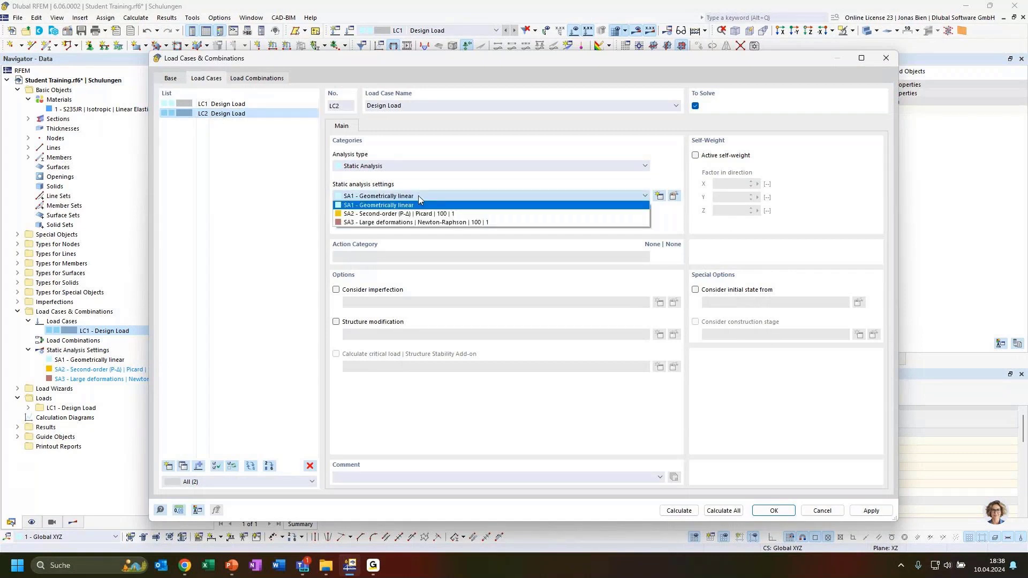
click(375, 214)
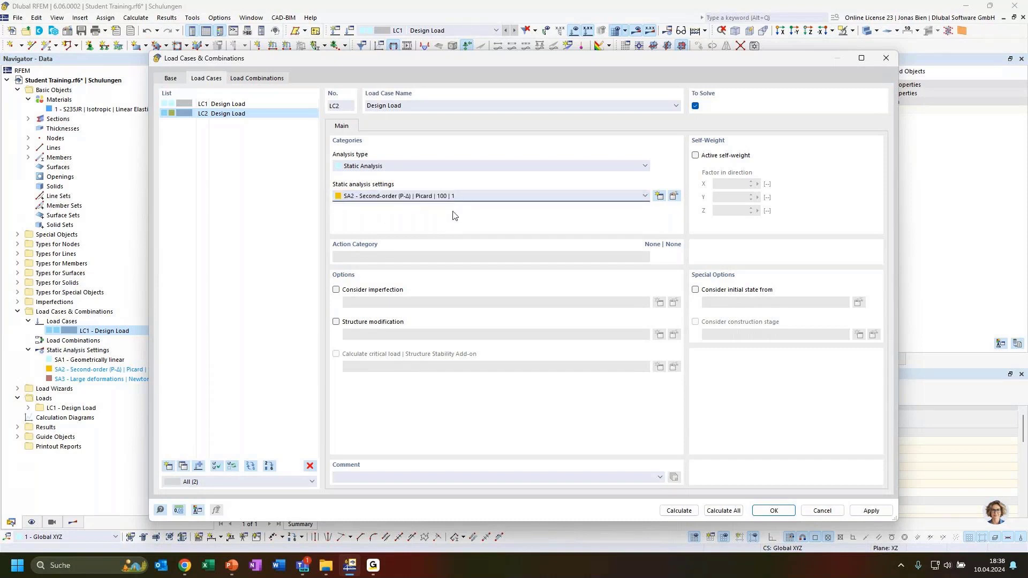
Review the available static analysis settings, then the analysis types and iterative methods offered for SA2
click(435, 196)
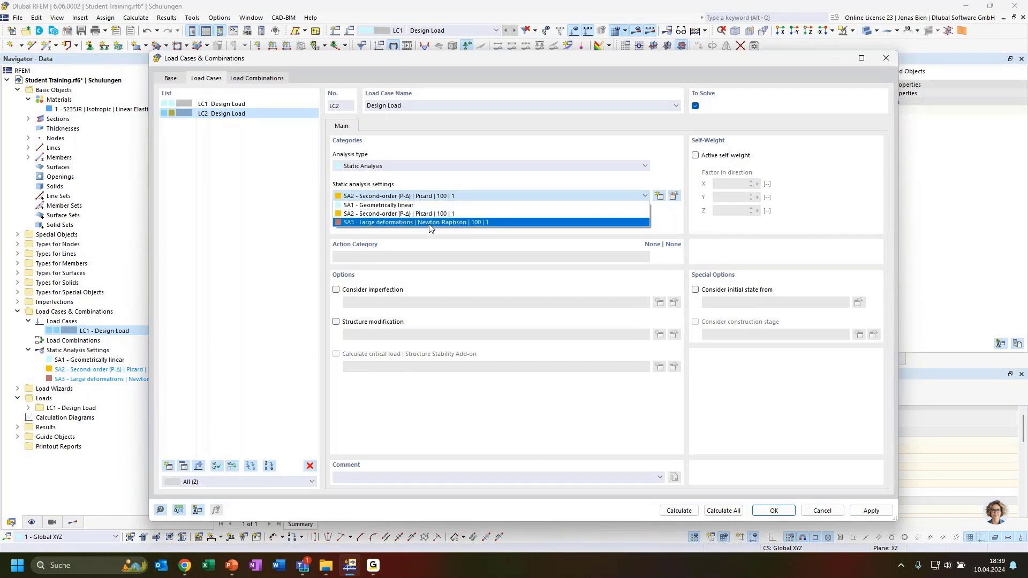
click(625, 196)
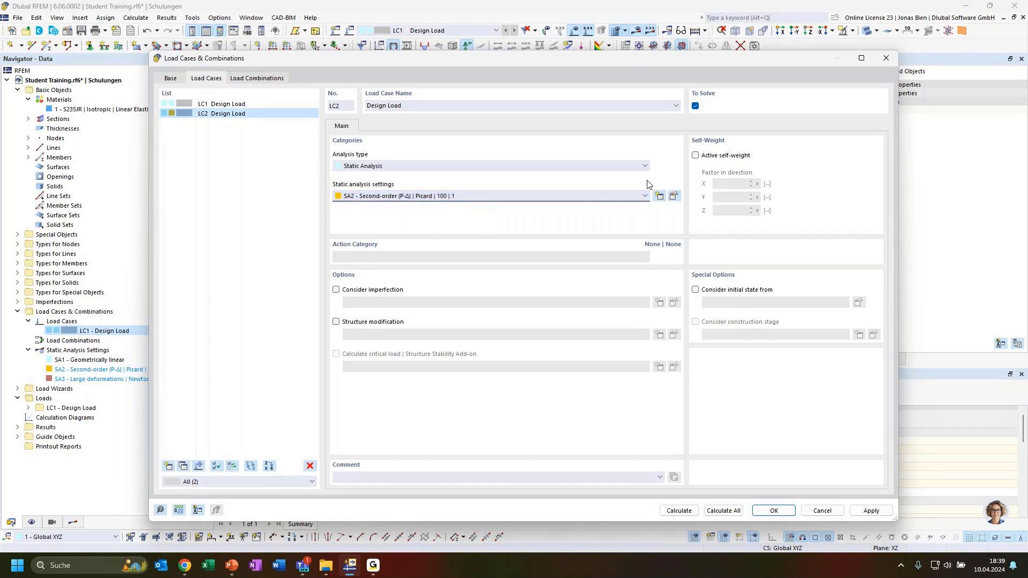
click(674, 196)
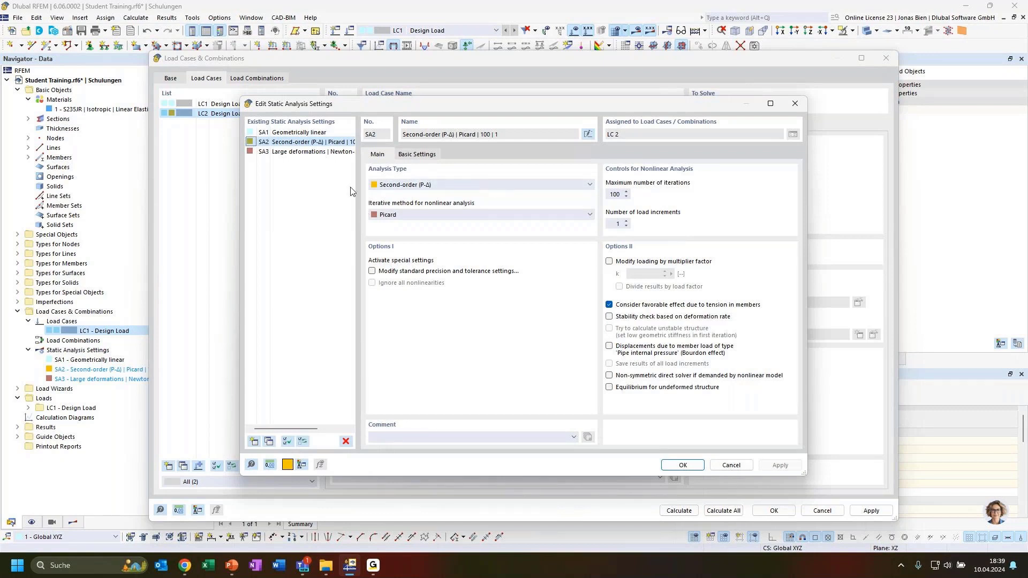
click(444, 185)
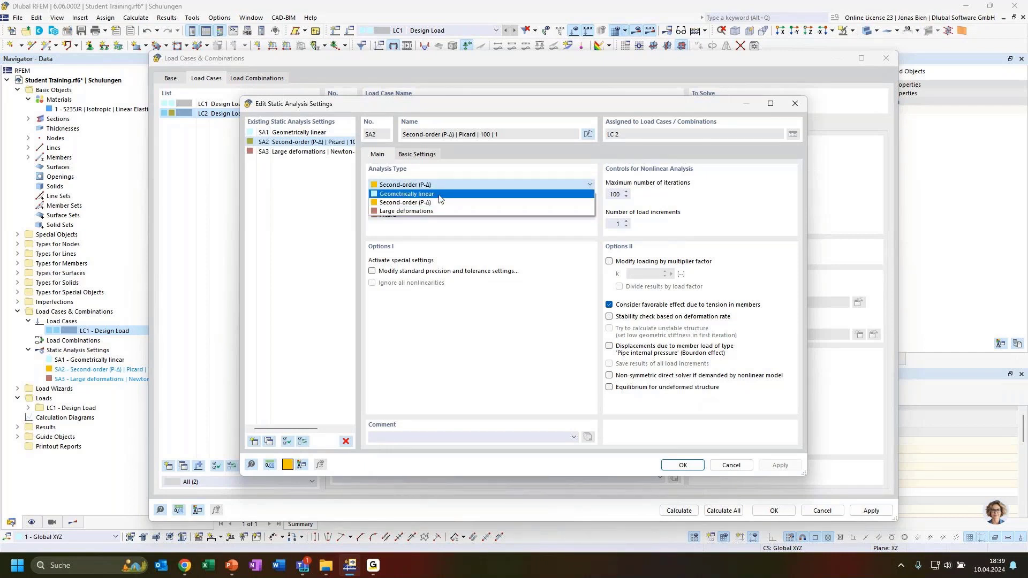
click(440, 187)
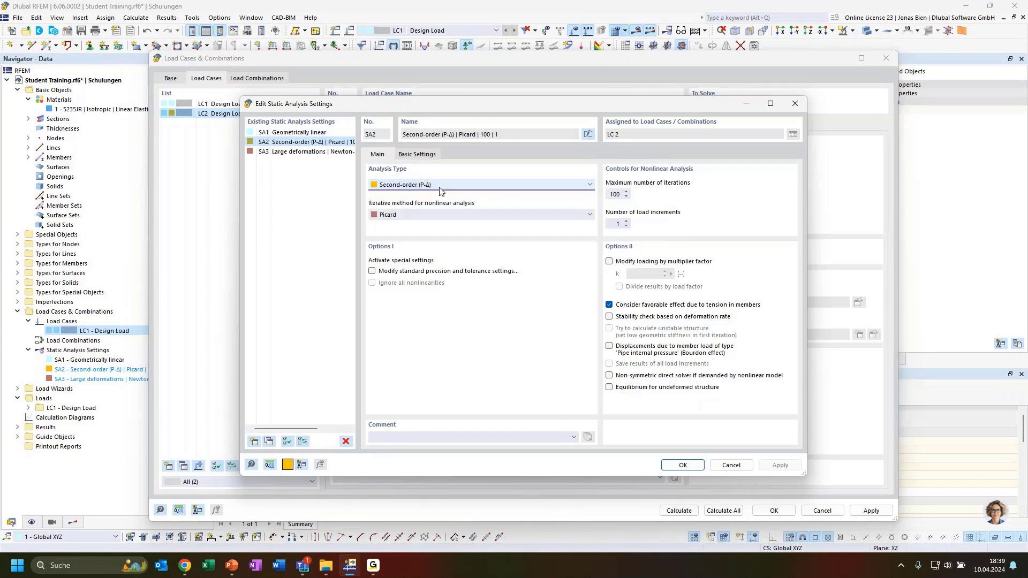
click(442, 215)
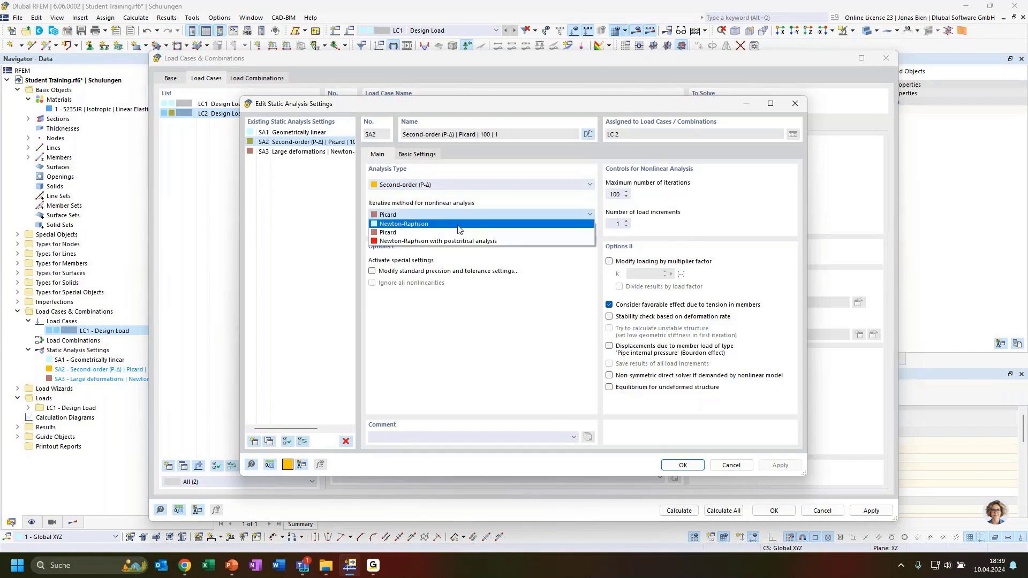
click(459, 214)
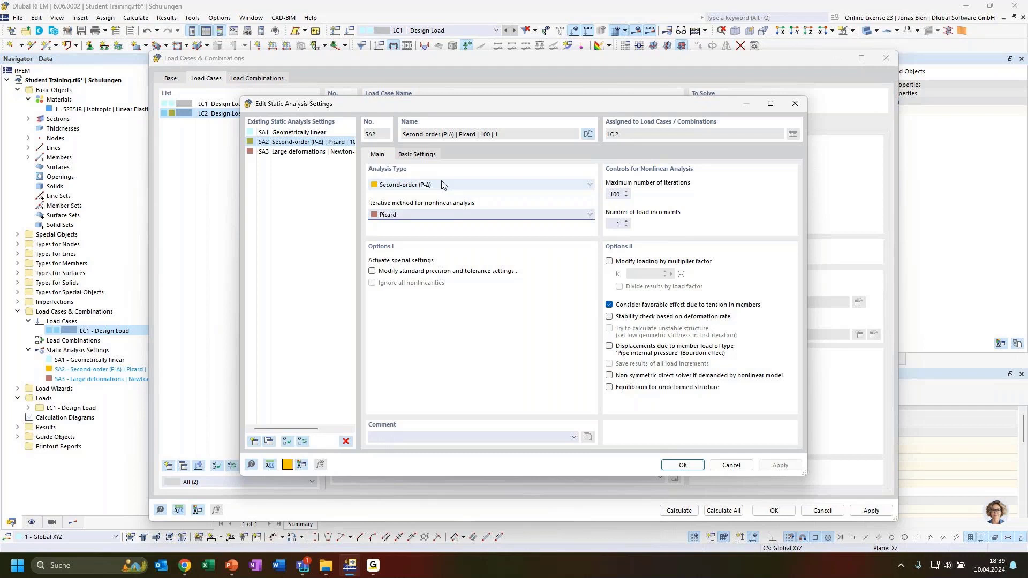
click(418, 214)
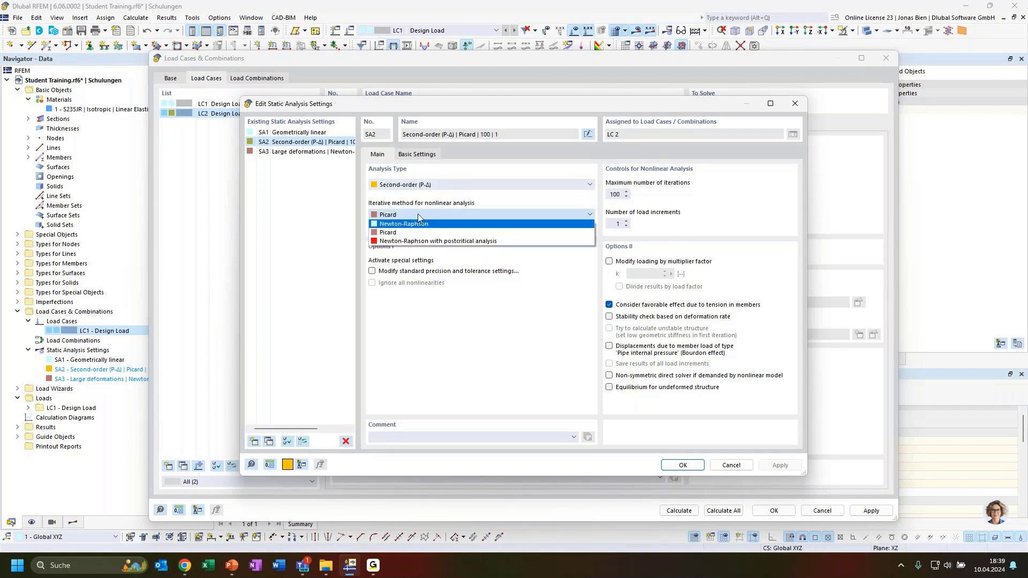
click(418, 215)
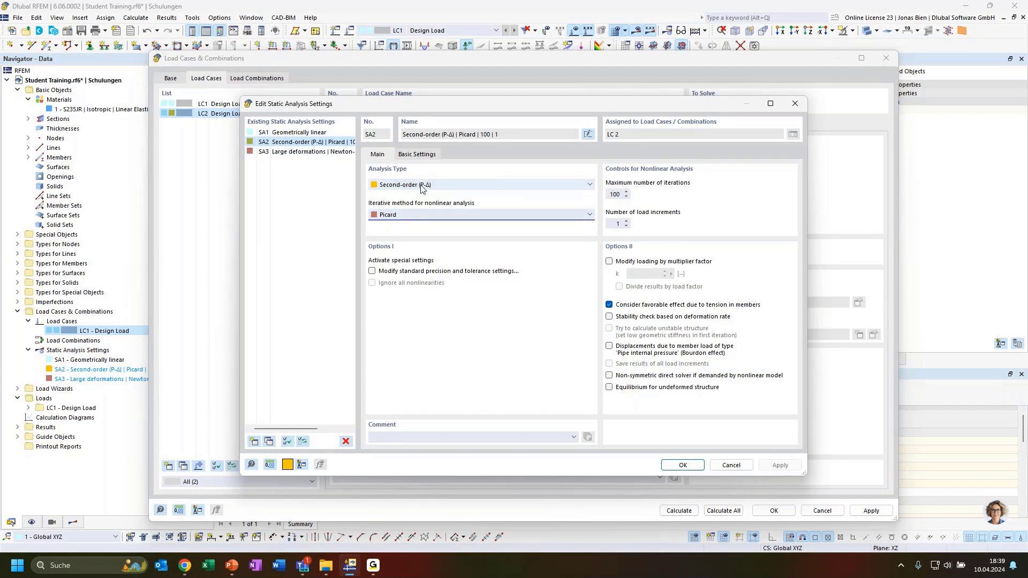
Compare the geometrically linear settings SA1 with SA2 and check SA2's nonlinear controls and basic settings
click(298, 133)
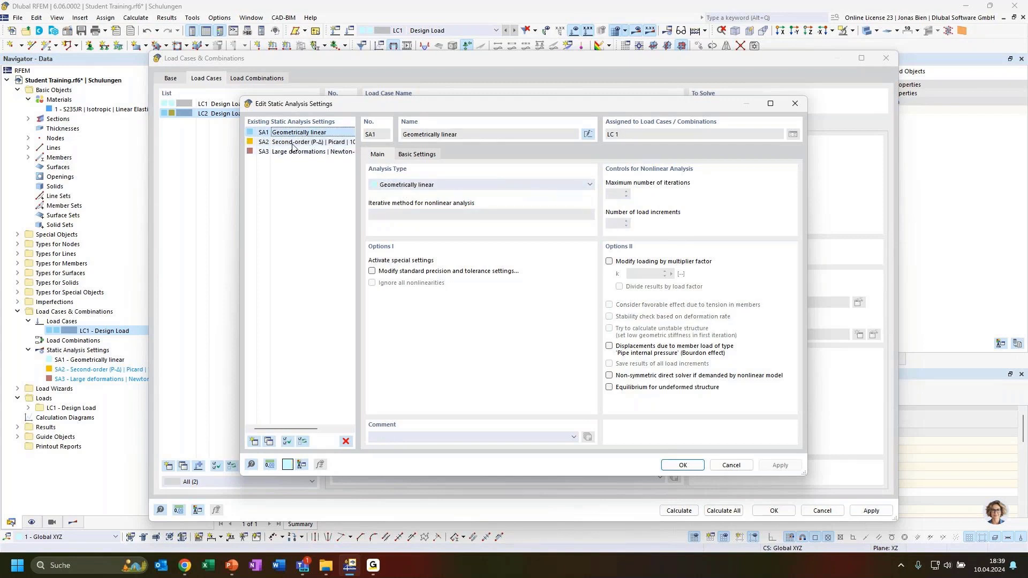
click(327, 143)
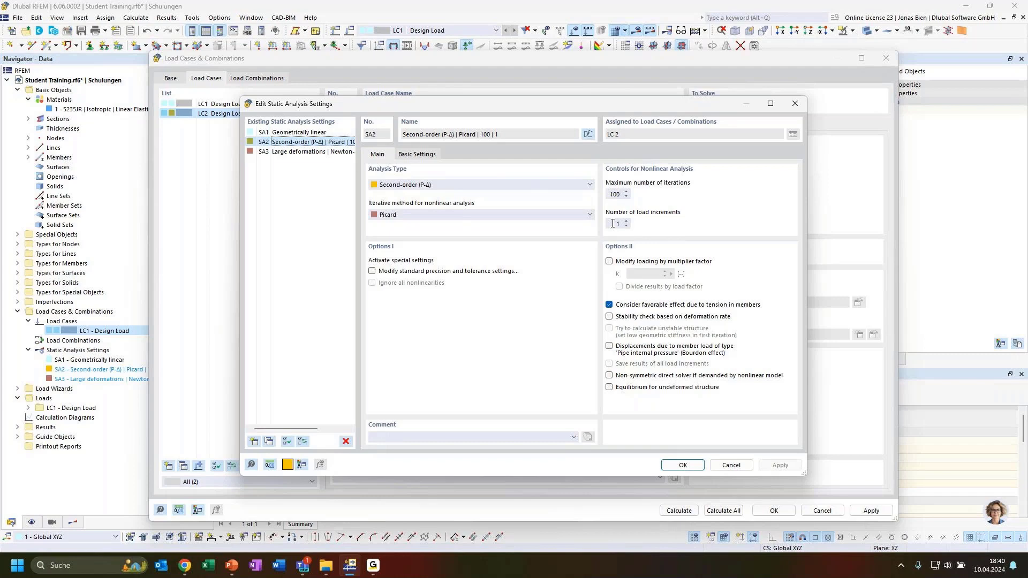
click(428, 155)
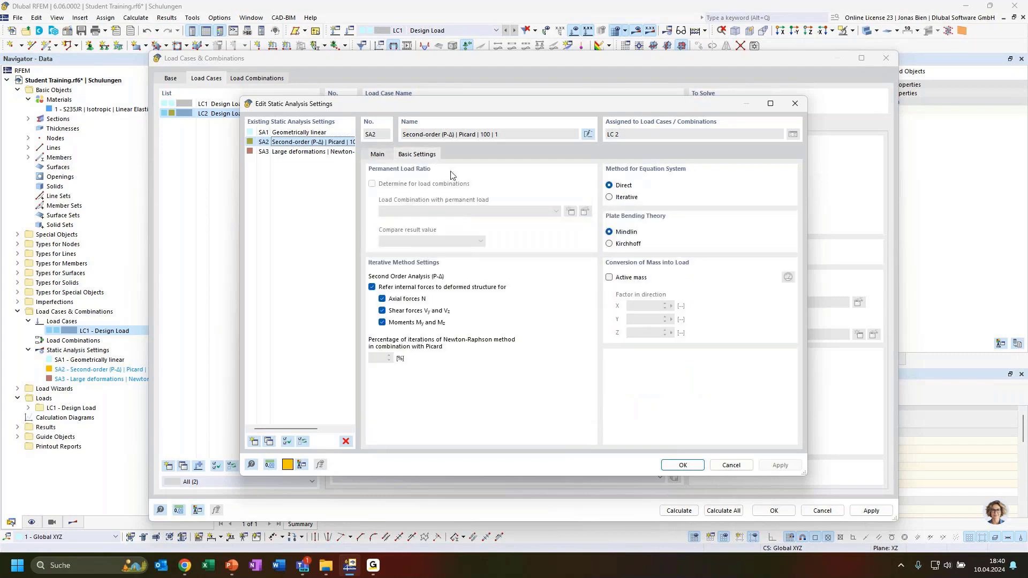
click(377, 155)
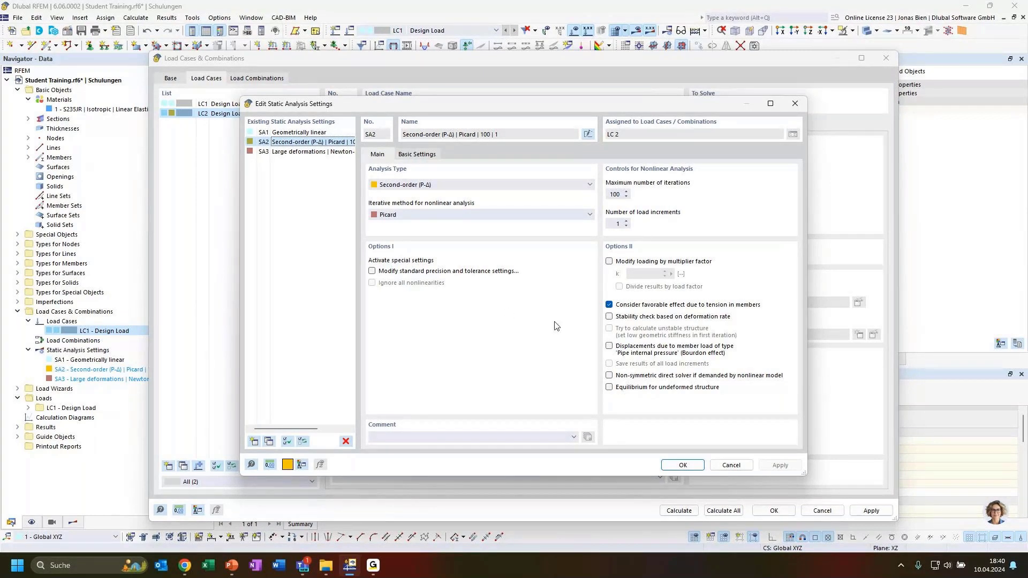
click(686, 465)
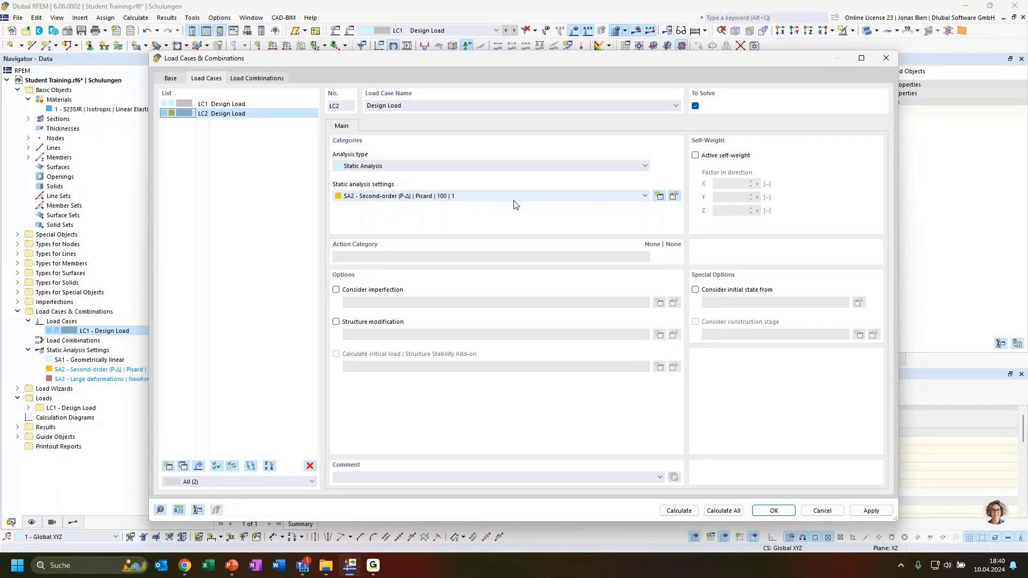
Accept the load case changes and check the current load case selection for the model
click(221, 114)
click(771, 511)
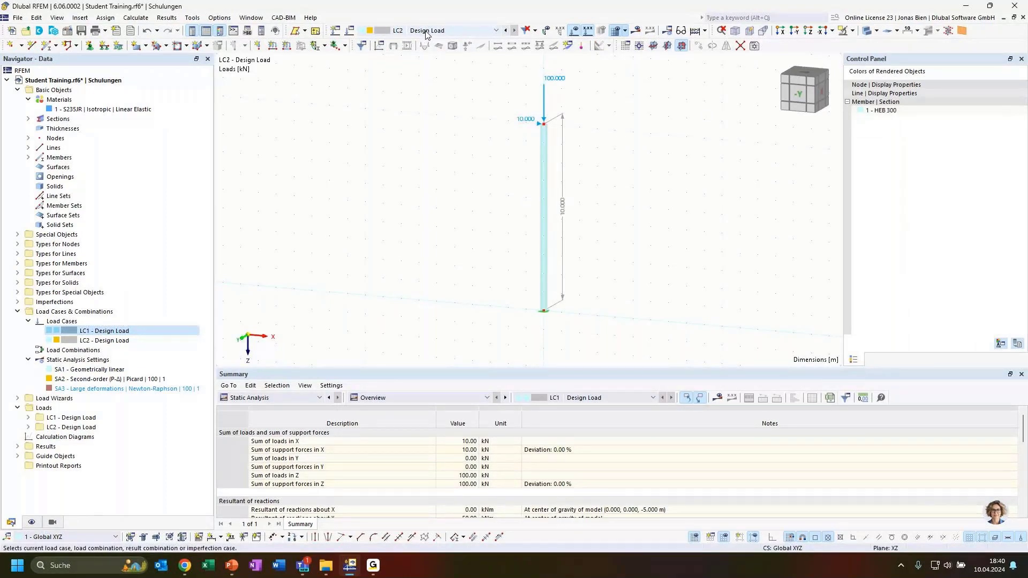
click(427, 34)
click(445, 34)
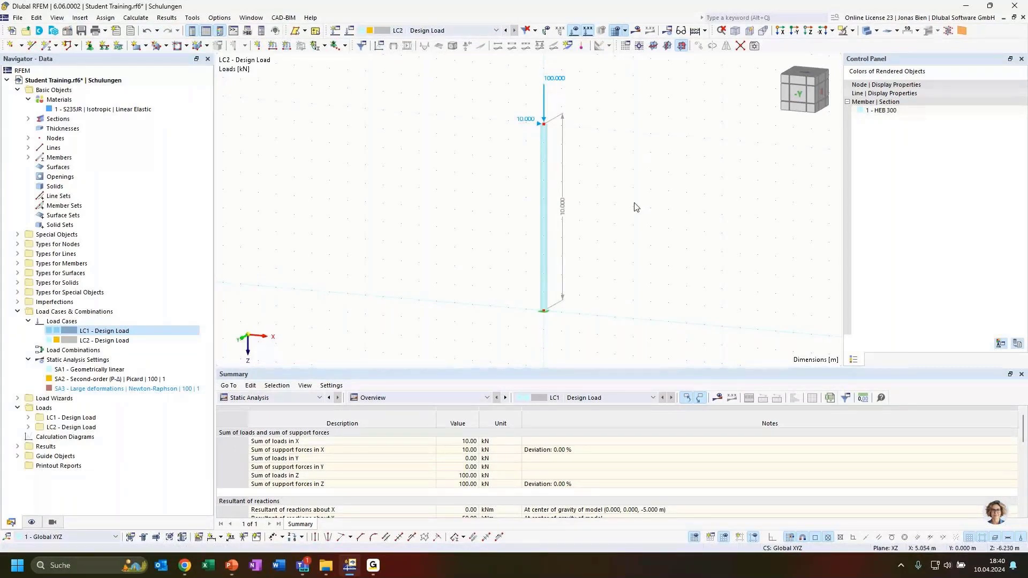
Calculate load case LC2 - Design Load and inspect the total displacement at the top of the column
ctrl+middle_drag(627, 204, 608, 206)
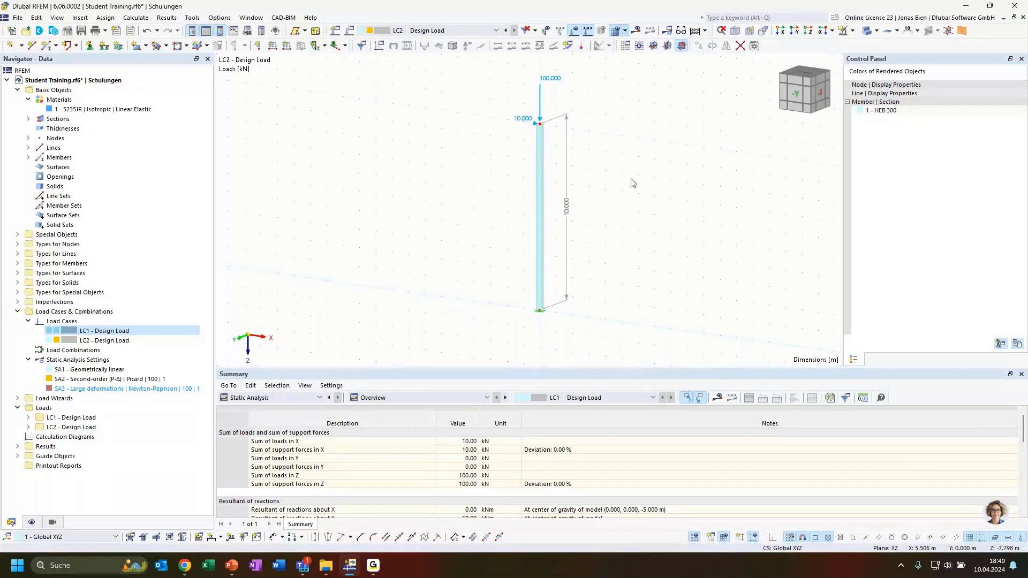
key(F5)
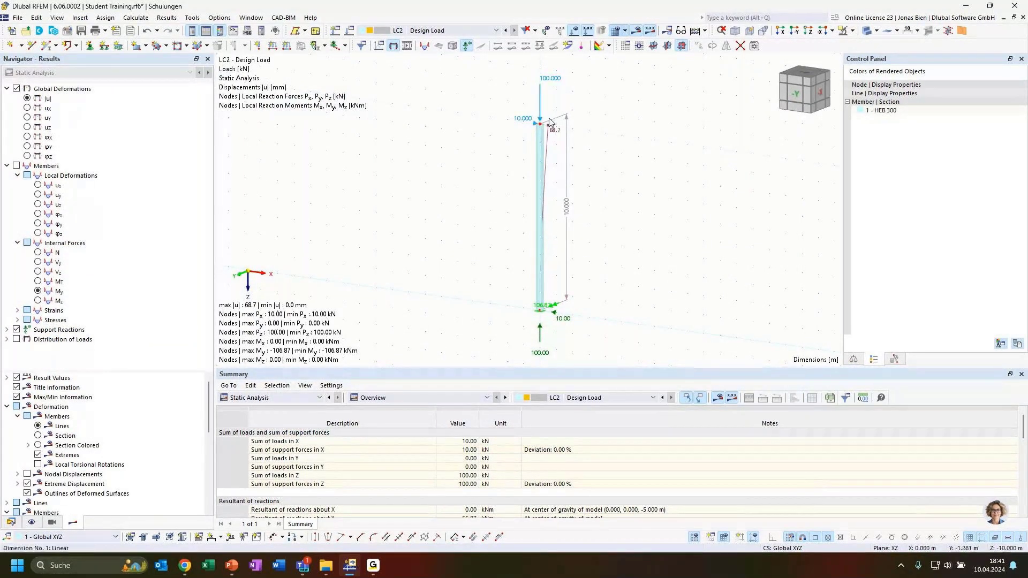
scroll(558, 142, up, 1)
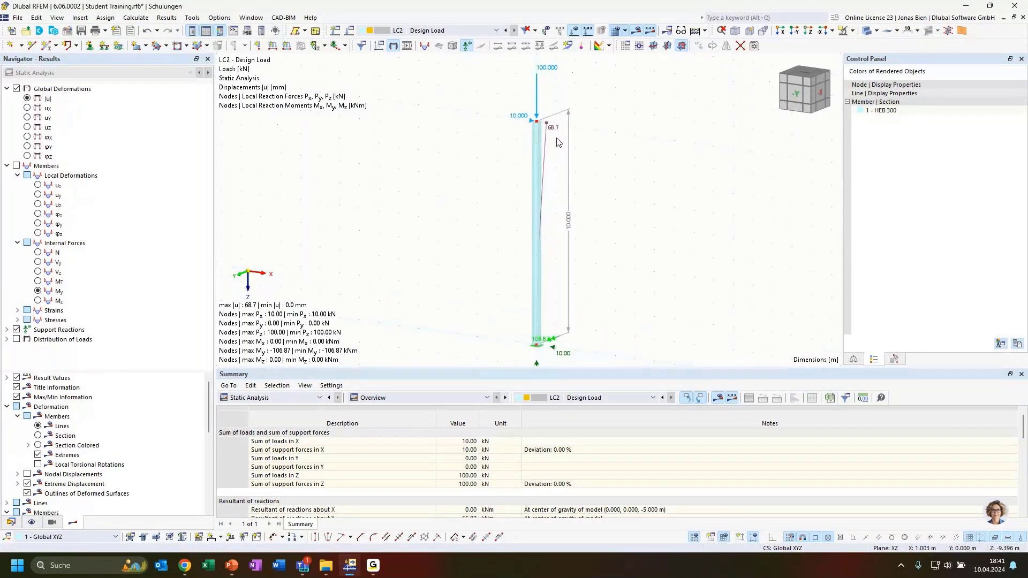
scroll(558, 141, up, 1)
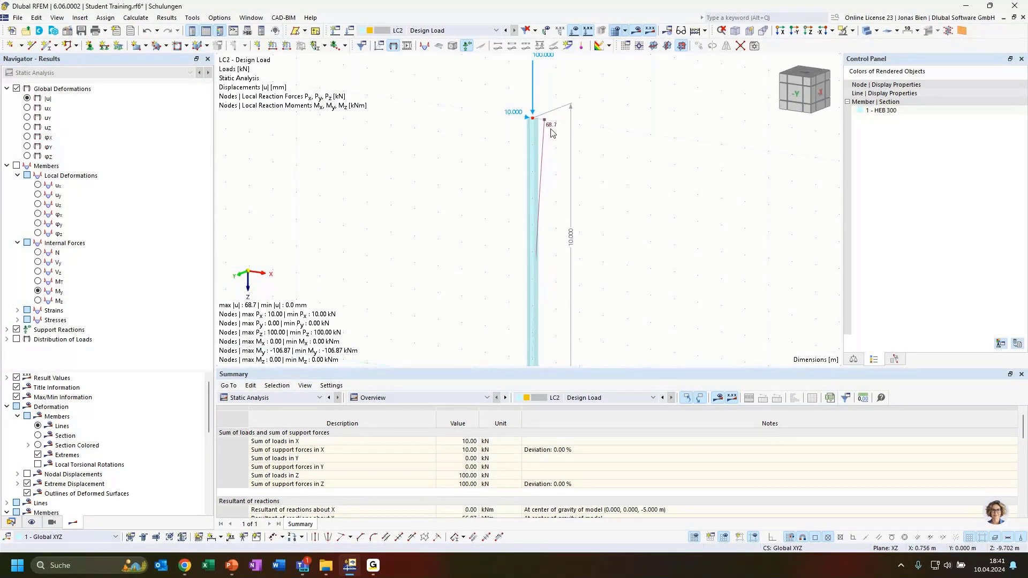
scroll(568, 150, down, 2)
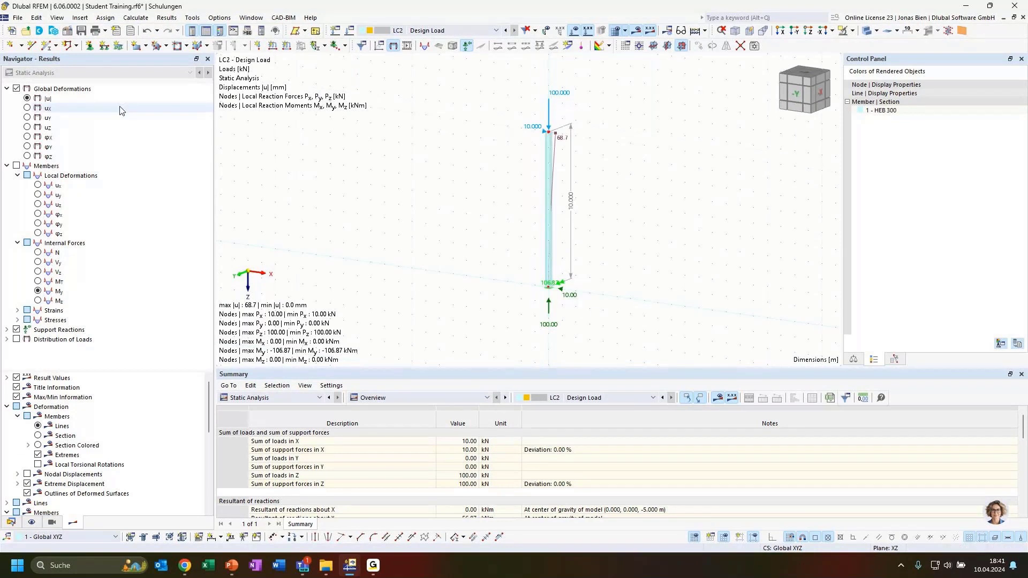
Examine the support reaction forces and moment at the column's base for LC2
scroll(554, 284, up, 2)
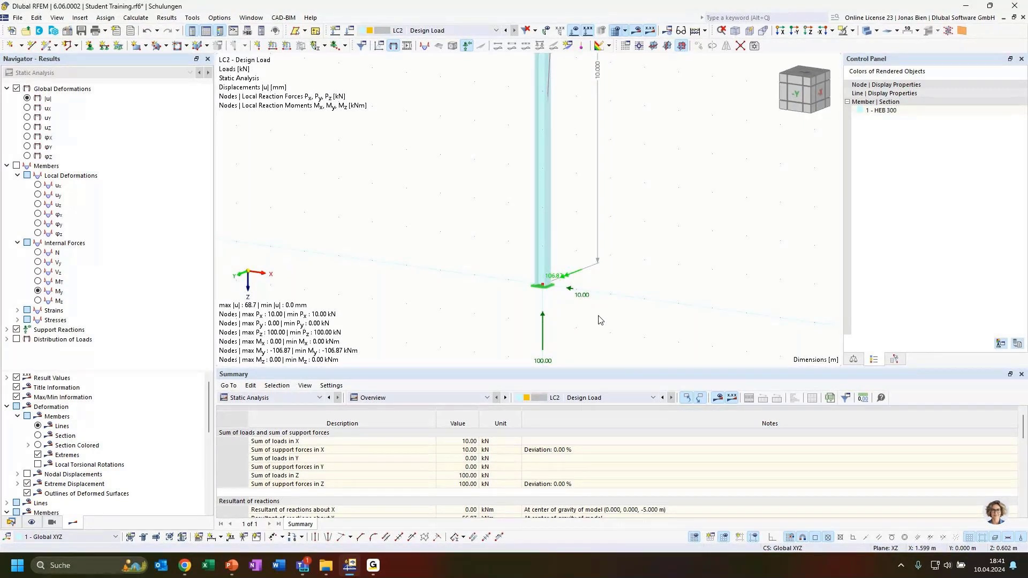
ctrl+middle_drag(598, 320, 586, 287)
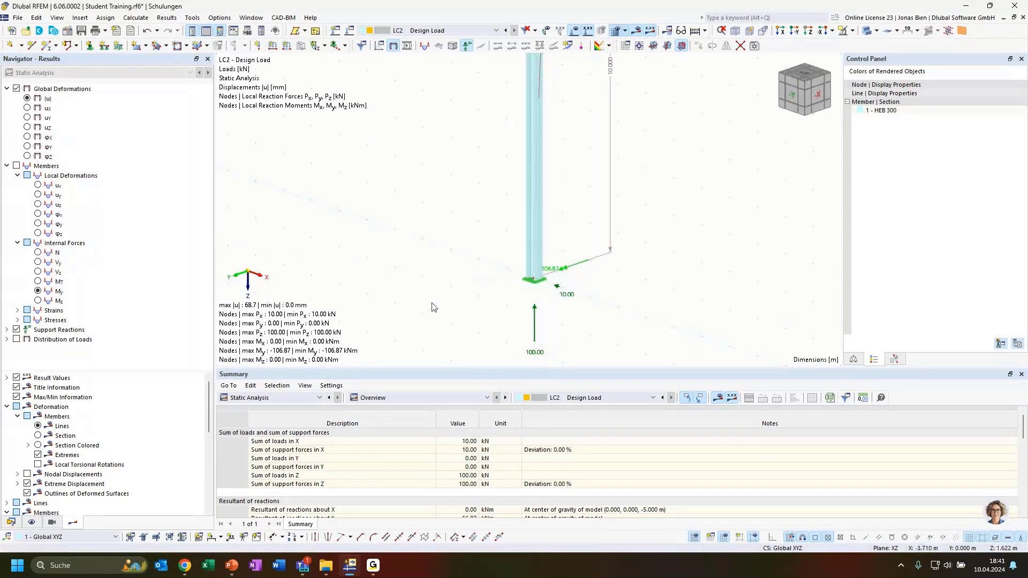
scroll(409, 257, down, 3)
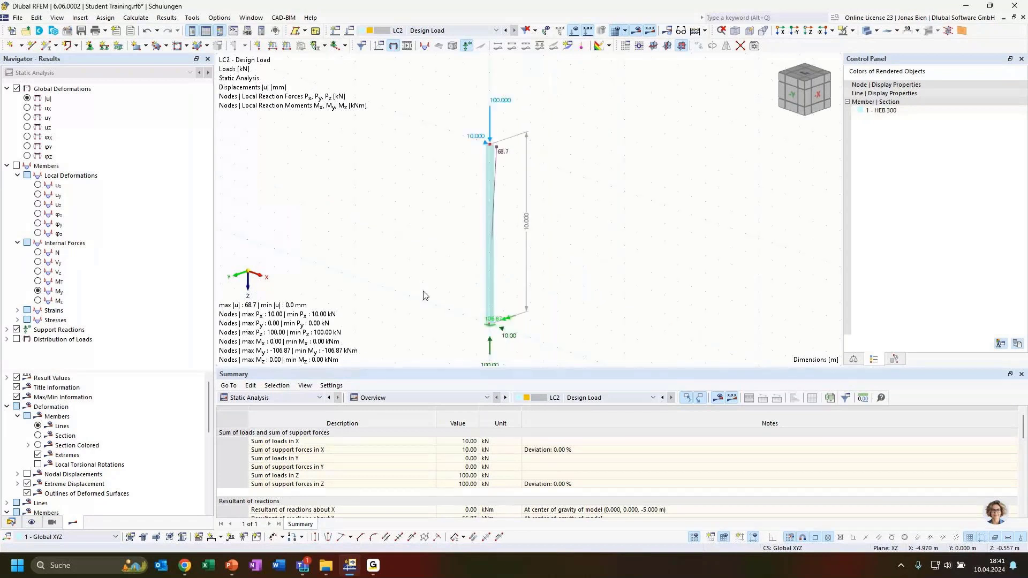
Display the column's axial forces N for LC2, followed by its shear forces Vz
click(38, 253)
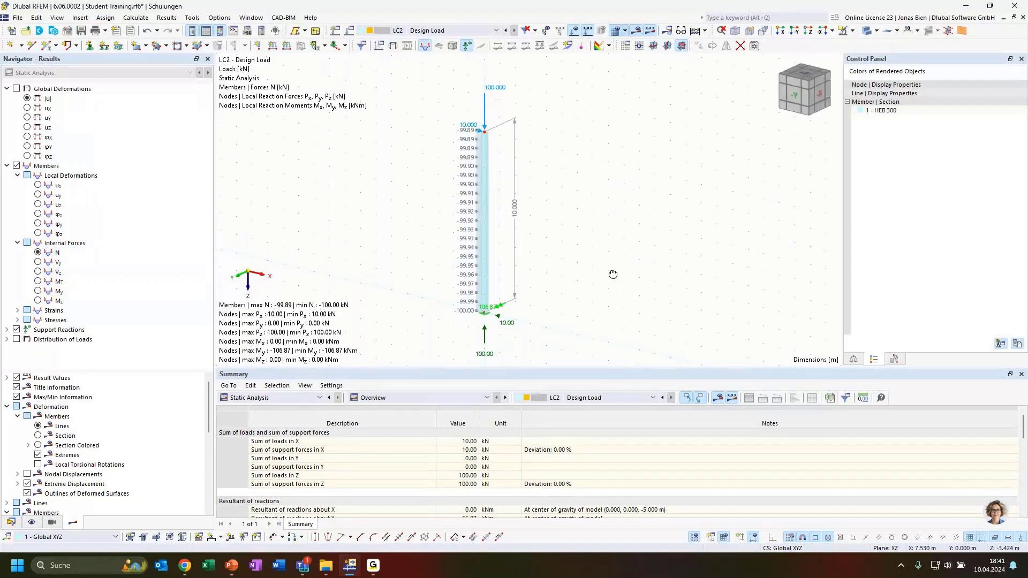
ctrl+middle_drag(613, 274, 623, 267)
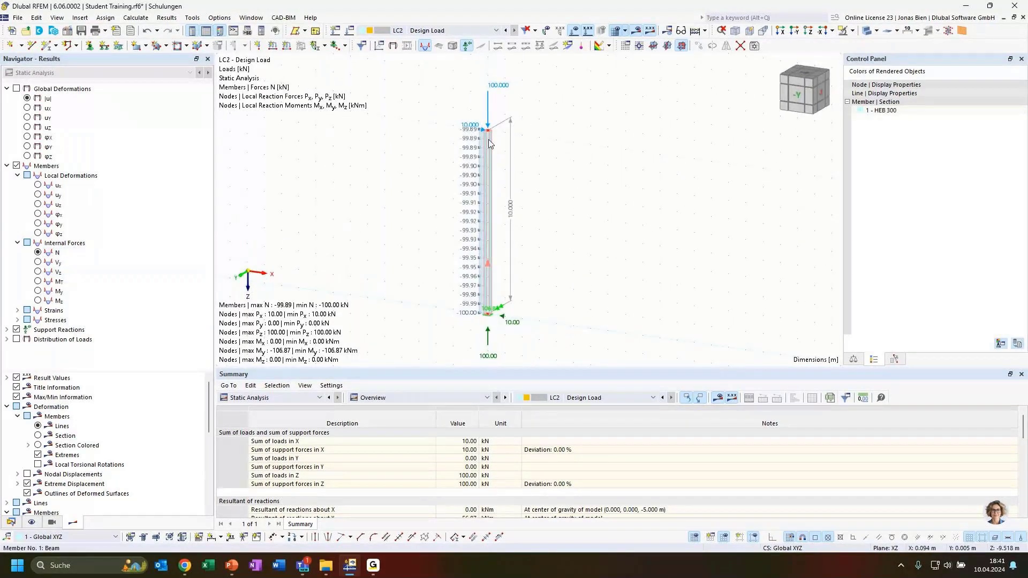
click(492, 163)
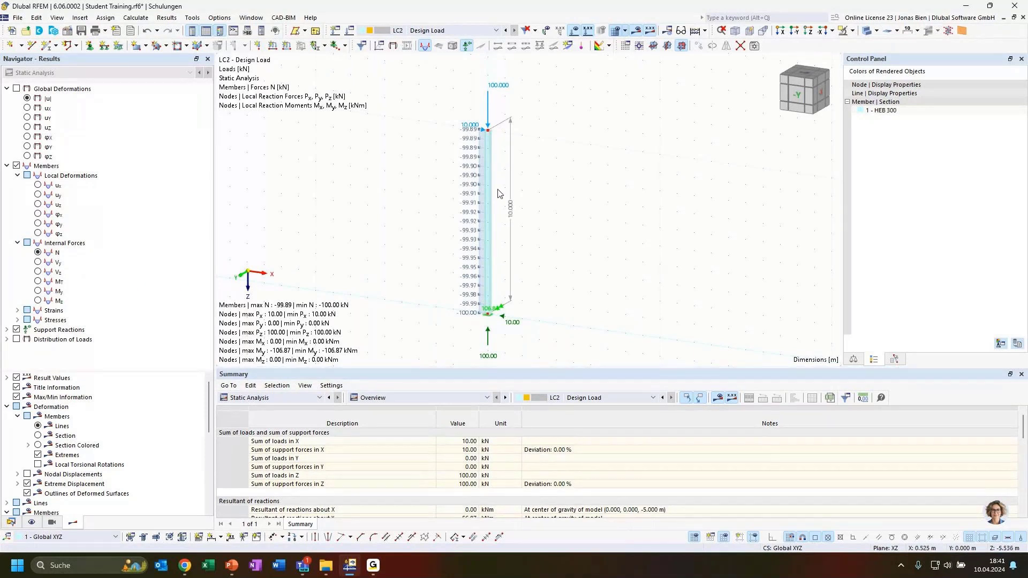
click(38, 272)
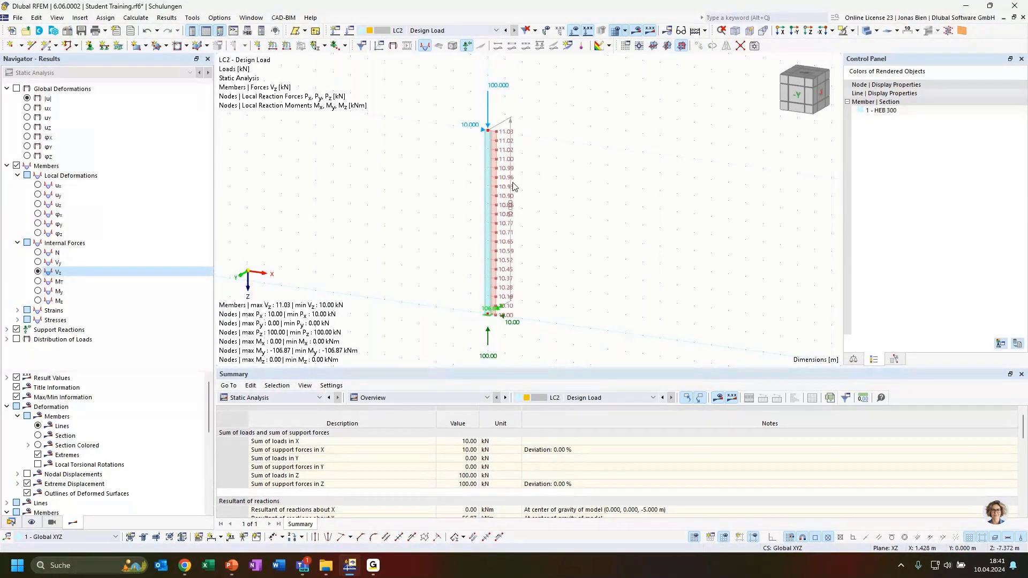
Display the bending moments My along the column and turn off the solid rendering of the model
click(60, 291)
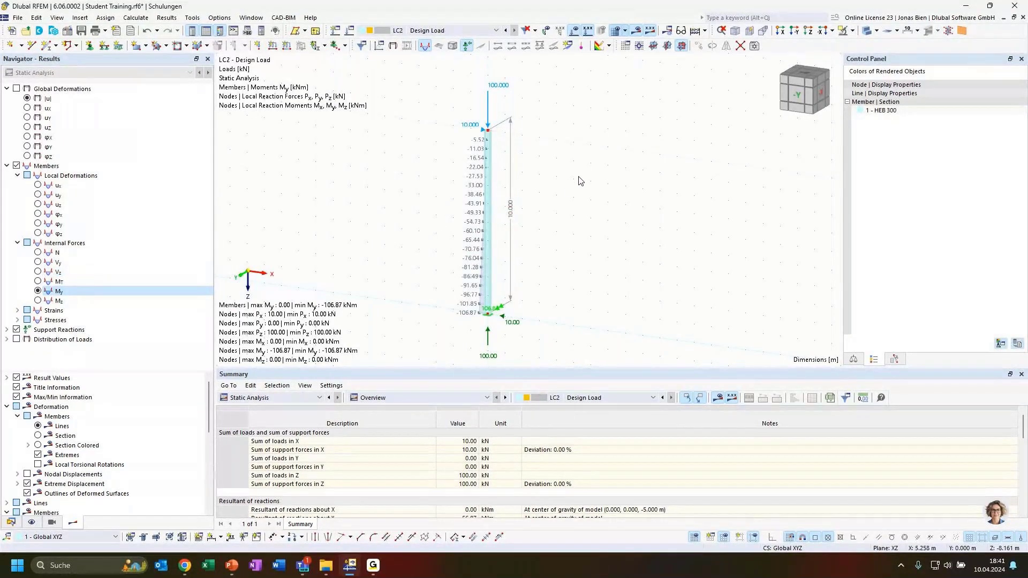
ctrl+middle_drag(578, 177, 488, 307)
scroll(488, 307, up, 2)
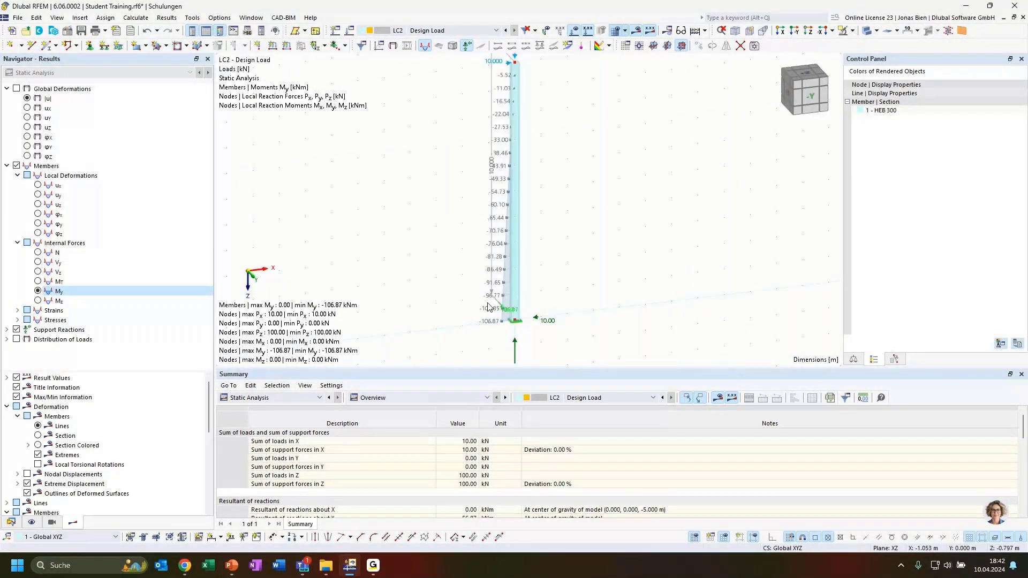
click(868, 31)
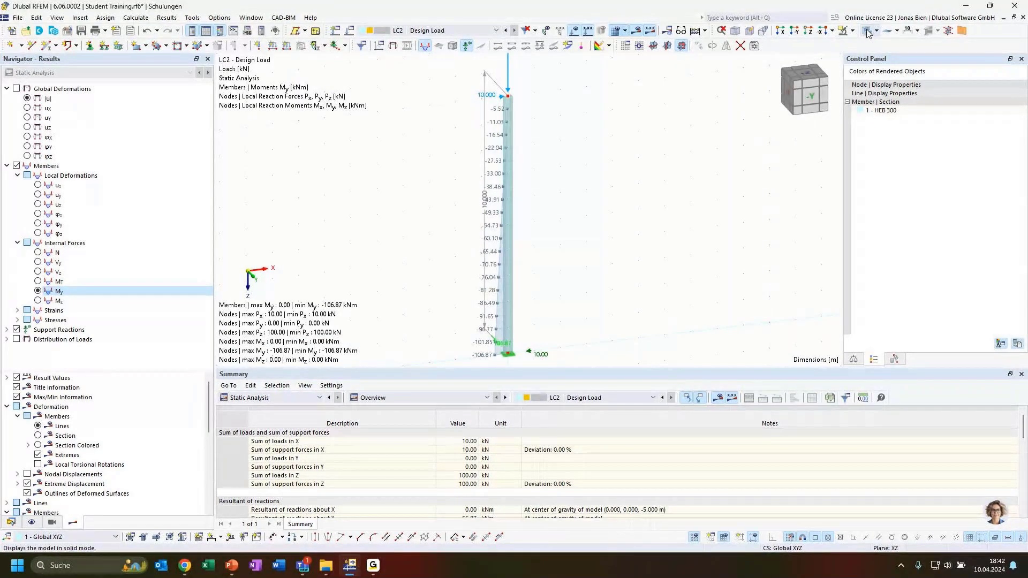
Examine the My moment diagram from the column's top to its base and compare it with the support moment
scroll(511, 127, up, 3)
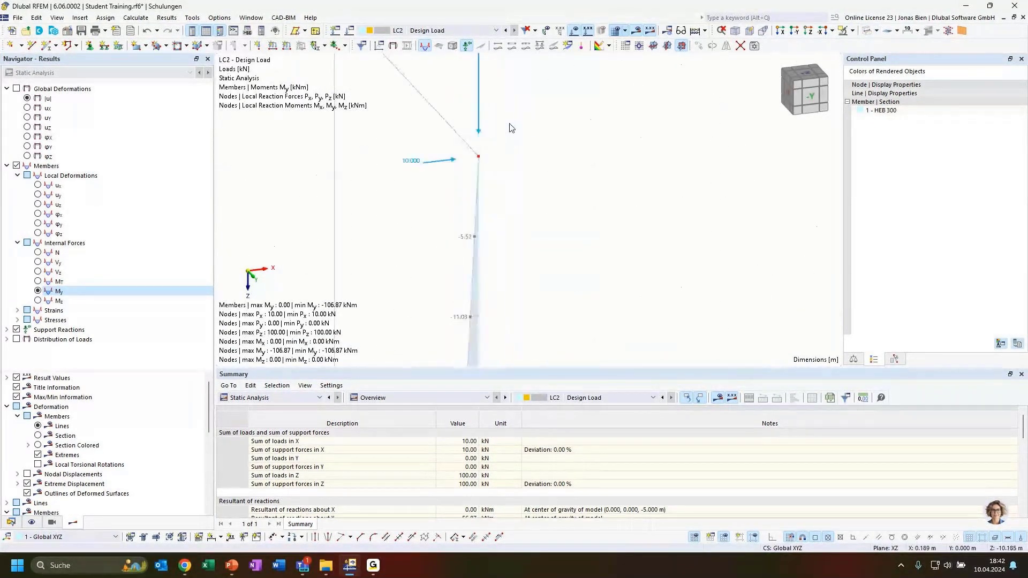
scroll(499, 166, down, 2)
middle_drag(596, 274, 546, 193)
scroll(557, 232, down, 3)
scroll(585, 286, down, 2)
scroll(530, 255, down, 1)
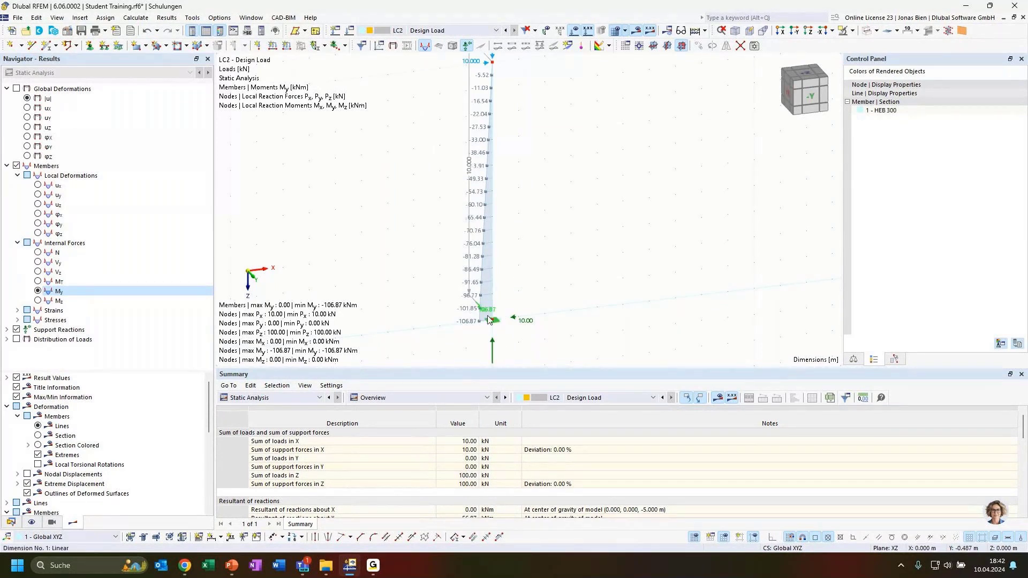
scroll(567, 288, down, 2)
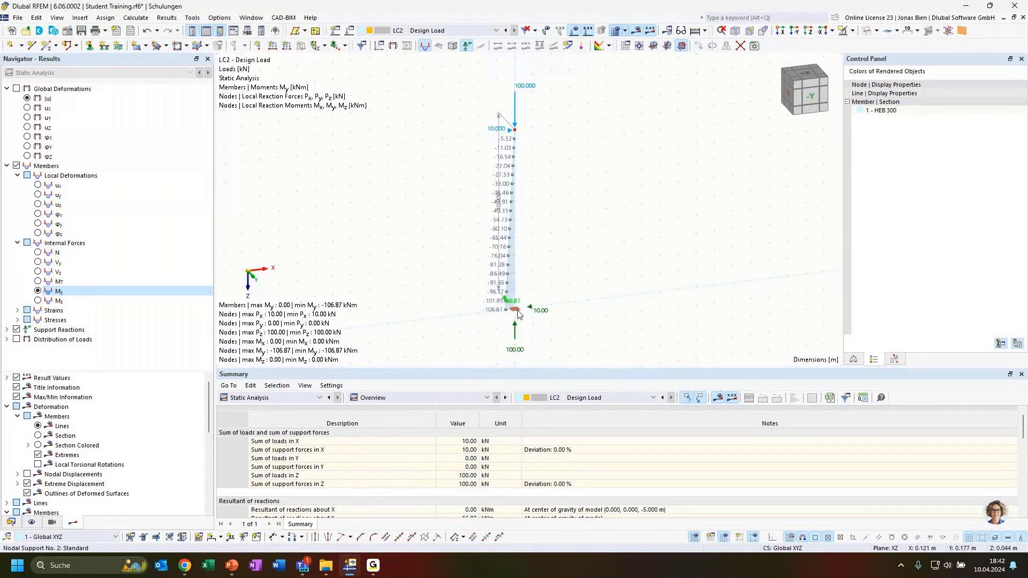
scroll(517, 315, up, 2)
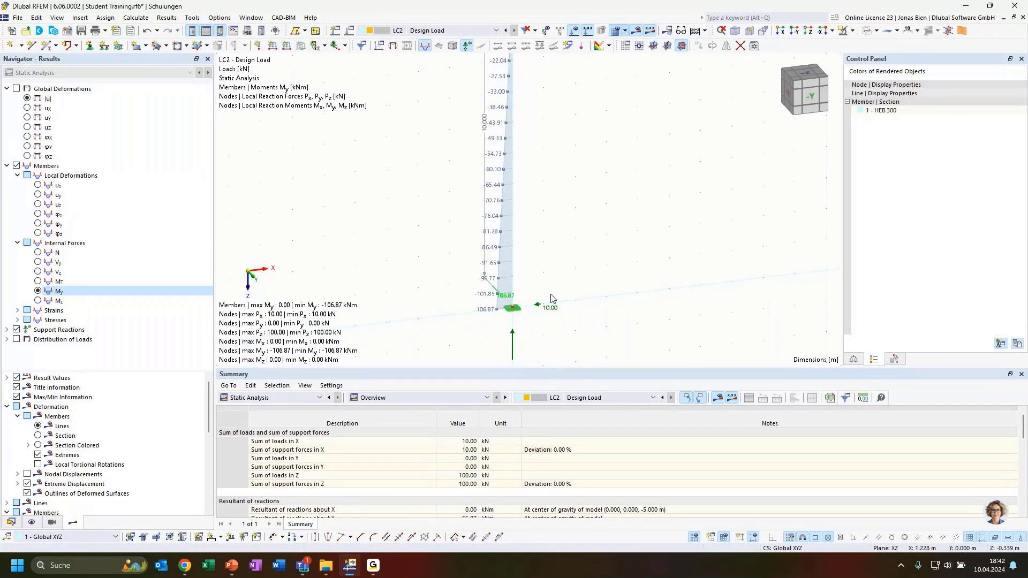
scroll(554, 297, down, 1)
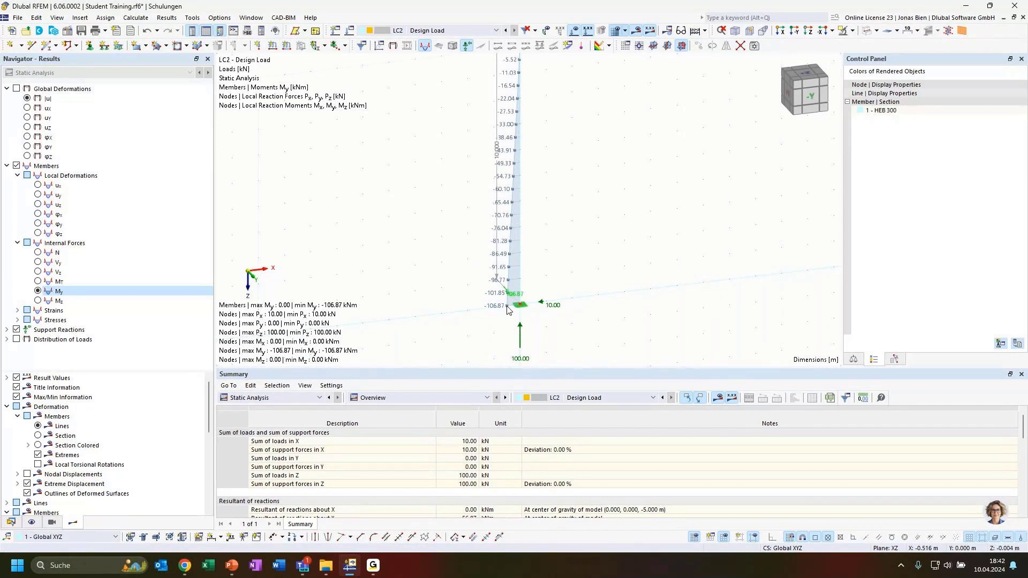
scroll(604, 271, down, 3)
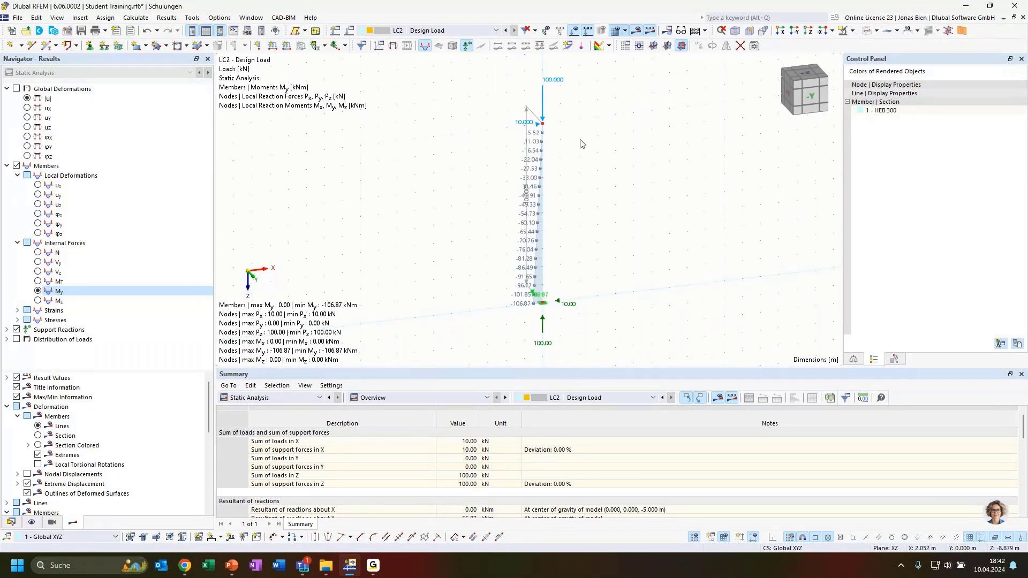
ctrl+middle_drag(617, 221, 587, 231)
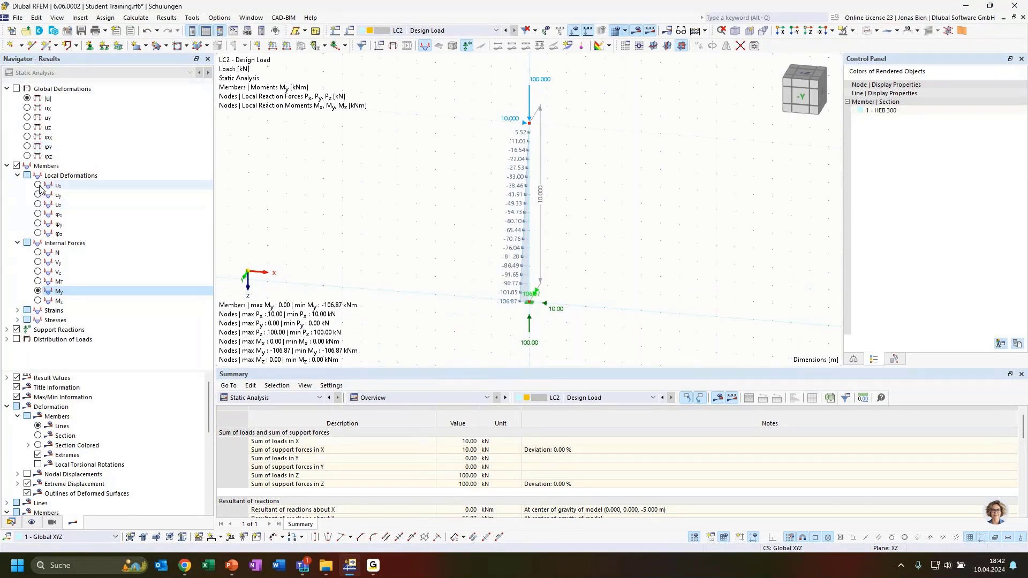
Display the global deformations |u| of the column and examine them together with the support reactions at the base
click(27, 98)
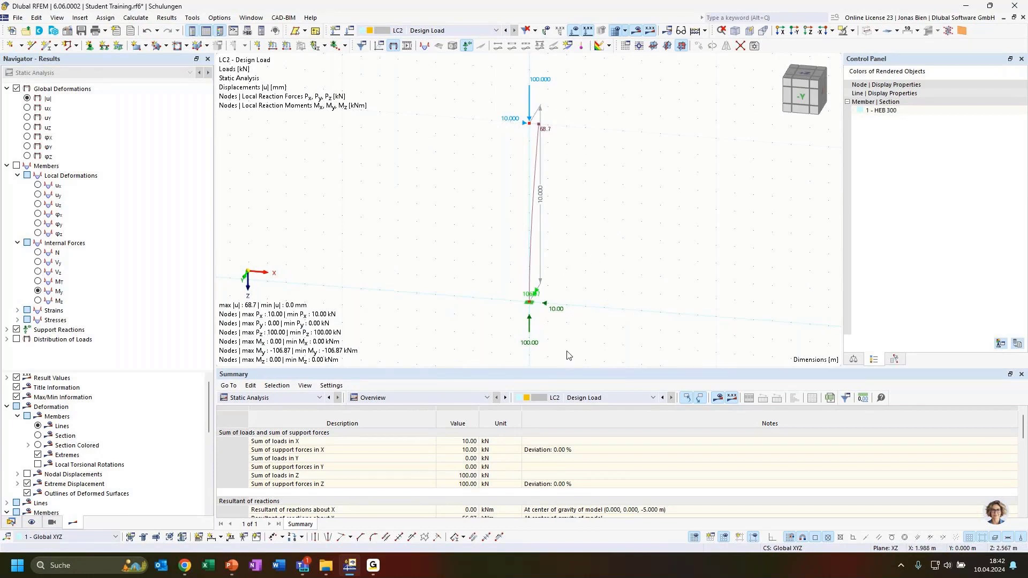
ctrl+middle_drag(611, 302, 570, 331)
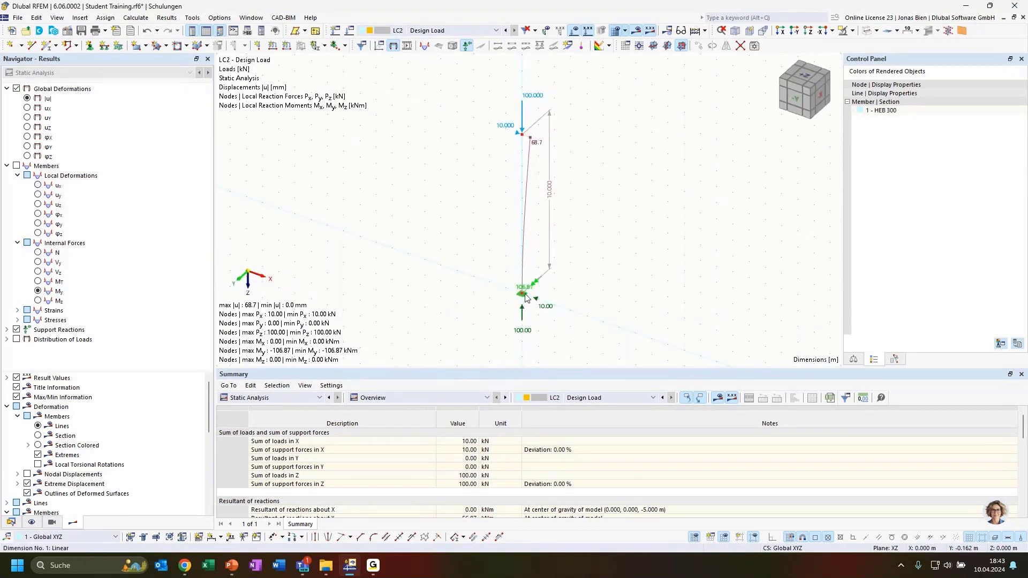
scroll(540, 289, up, 2)
scroll(540, 287, up, 1)
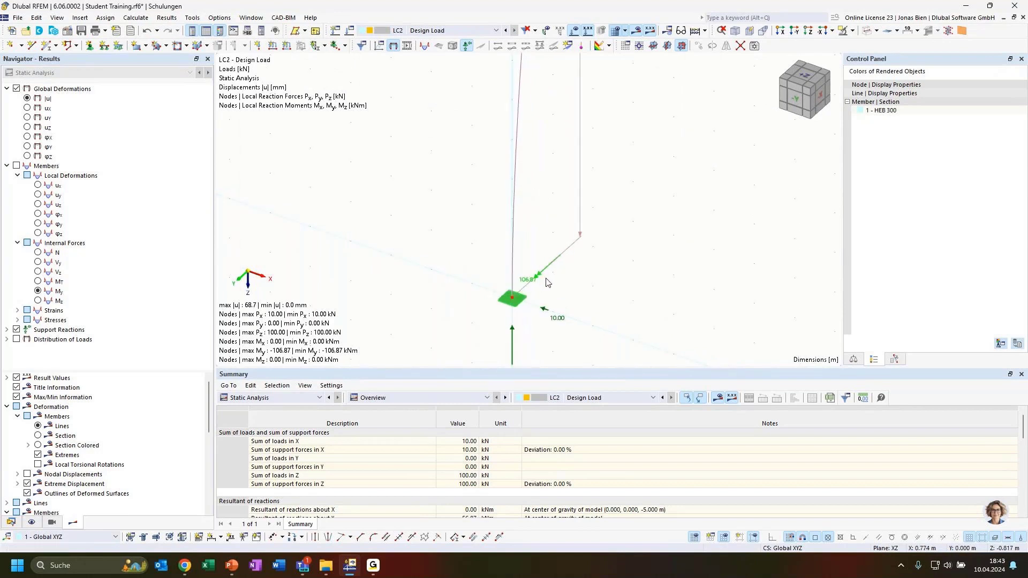
scroll(584, 291, down, 3)
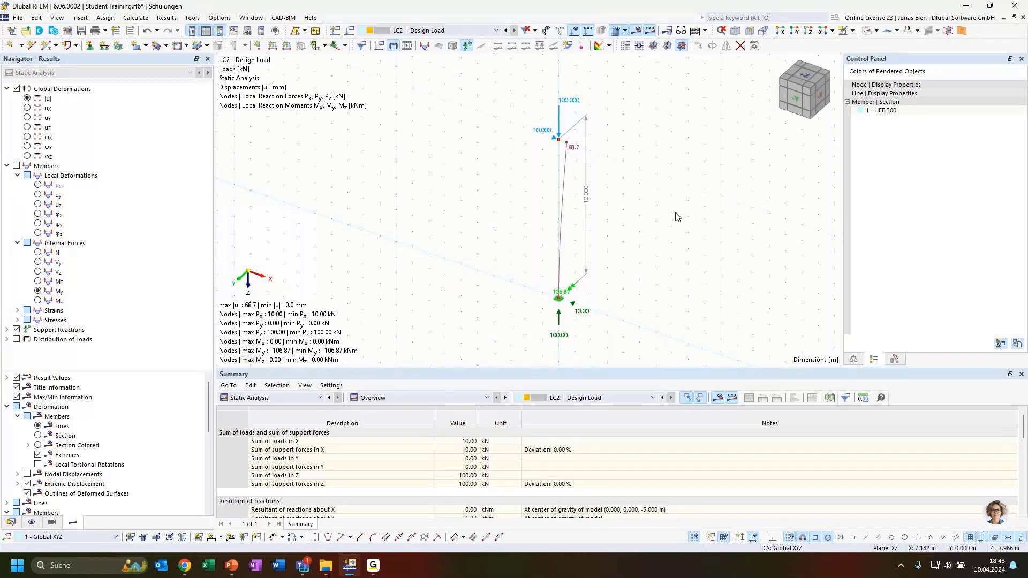
middle_drag(451, 184, 465, 187)
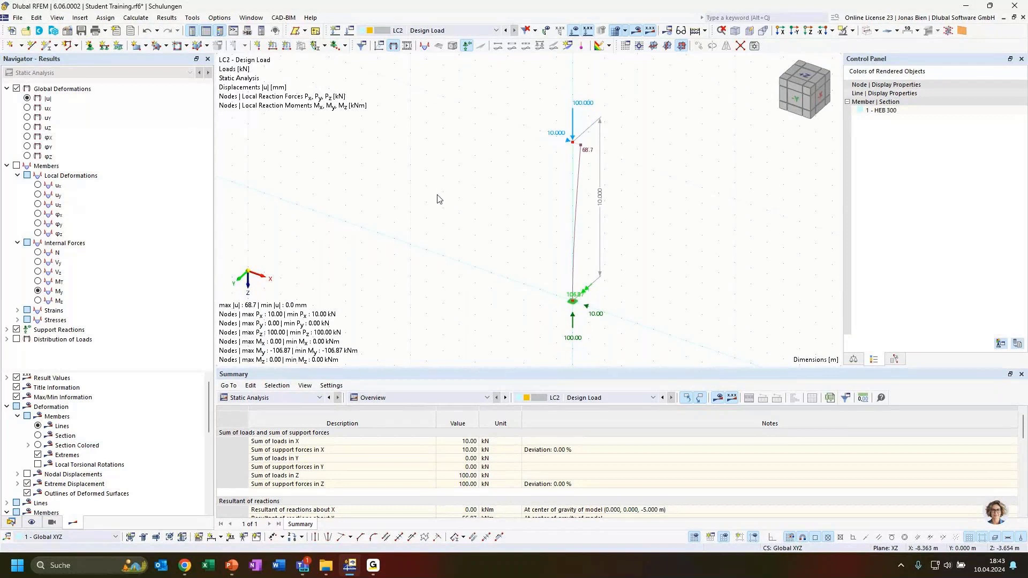
middle_drag(433, 204, 470, 205)
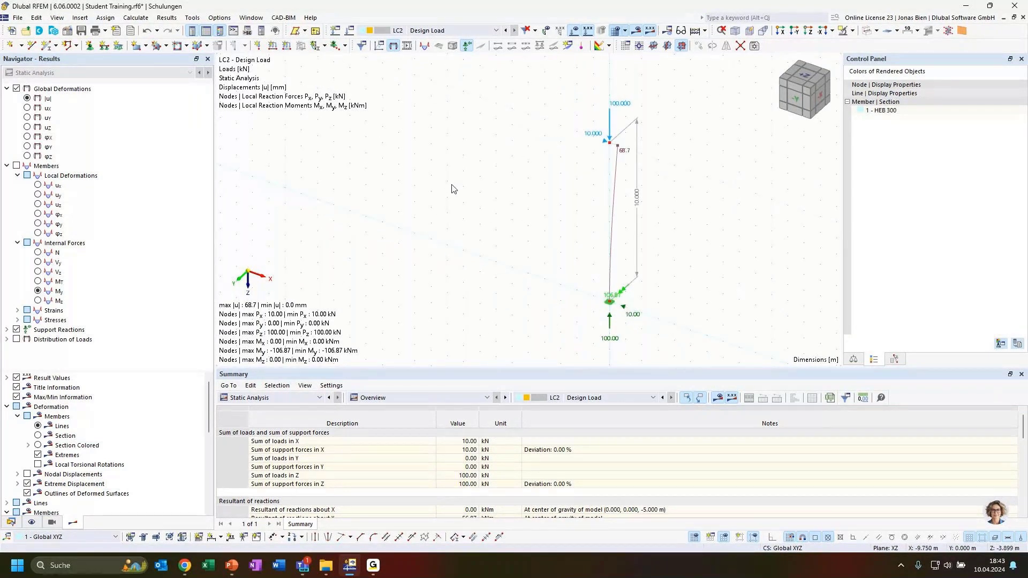
Switch the results between load cases LC1 and LC2 to compare displacements and support moments, ending on LC2
click(433, 31)
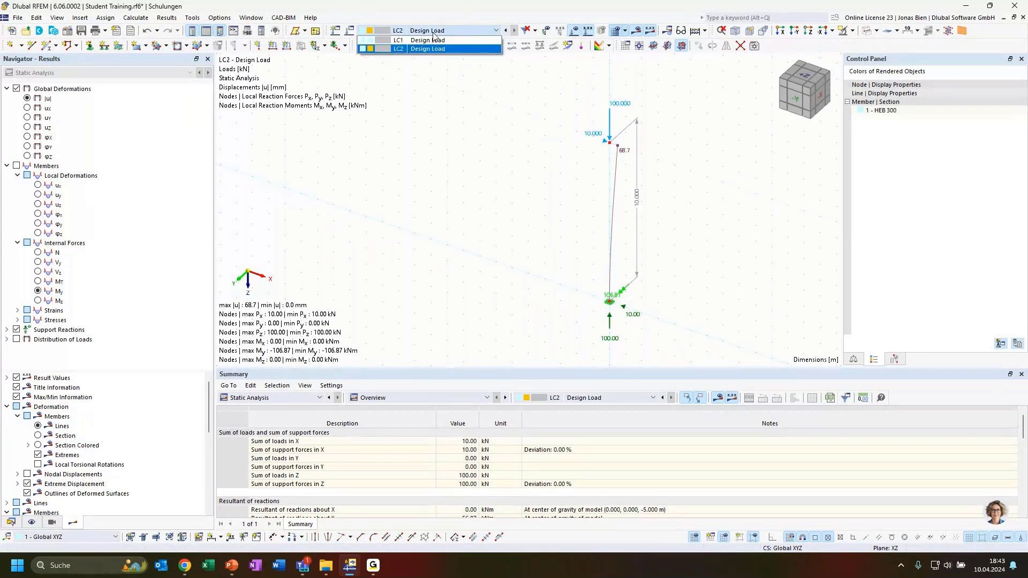
click(432, 47)
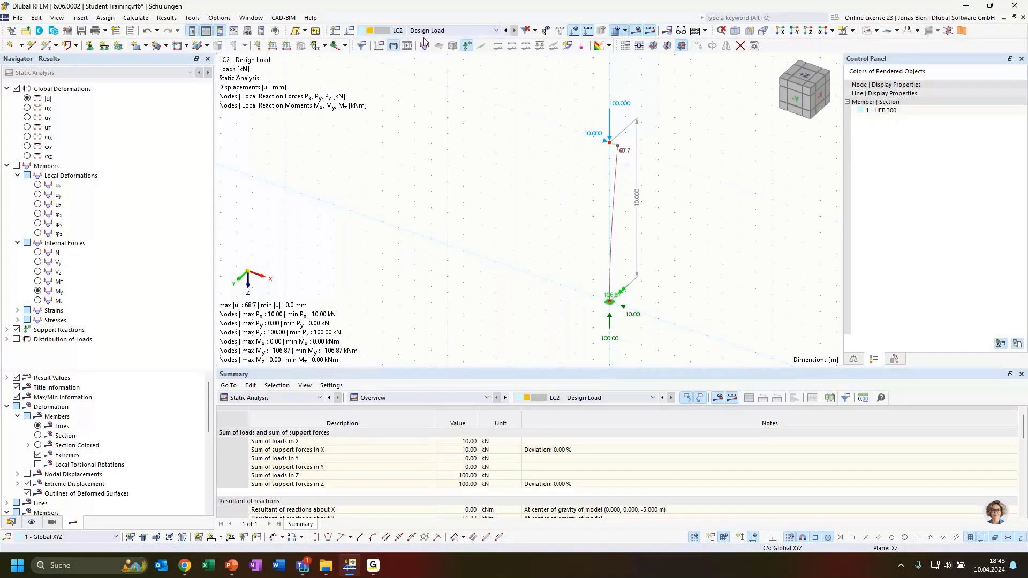
scroll(426, 34, up, 1)
click(432, 31)
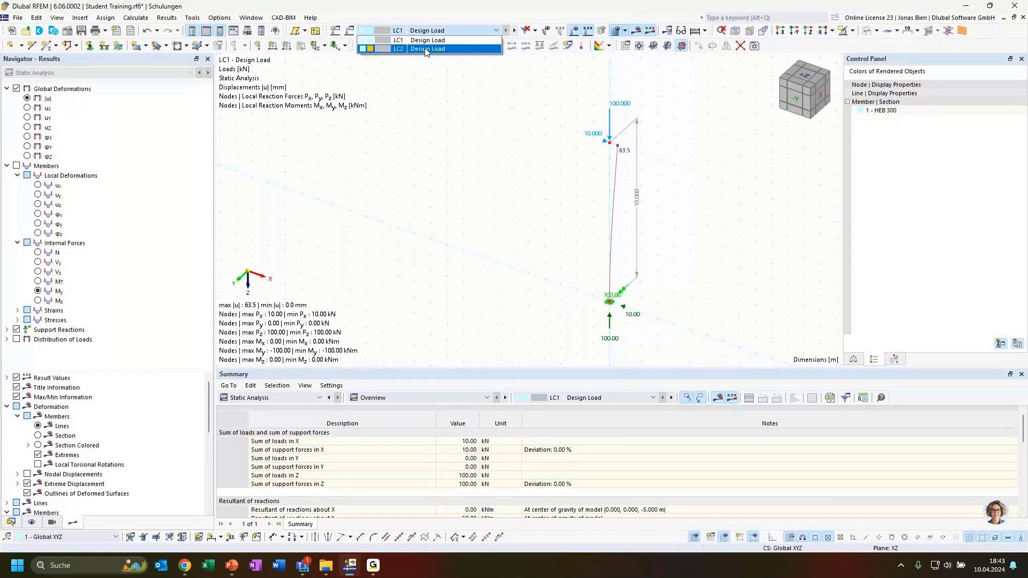
click(427, 41)
click(428, 30)
click(434, 49)
Open a second window of the Student Training.rf6 model and tile both windows vertically
click(251, 17)
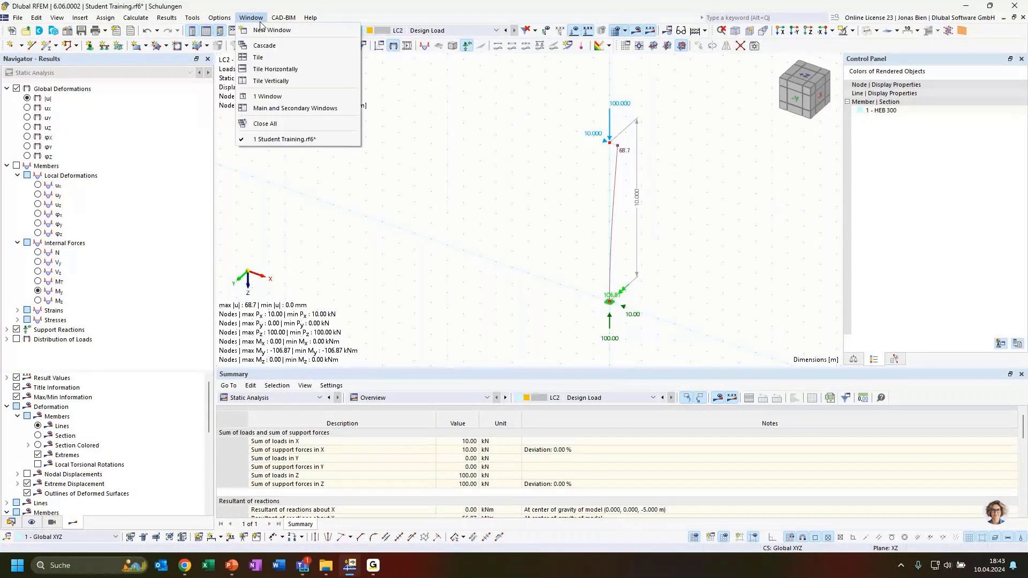
click(323, 53)
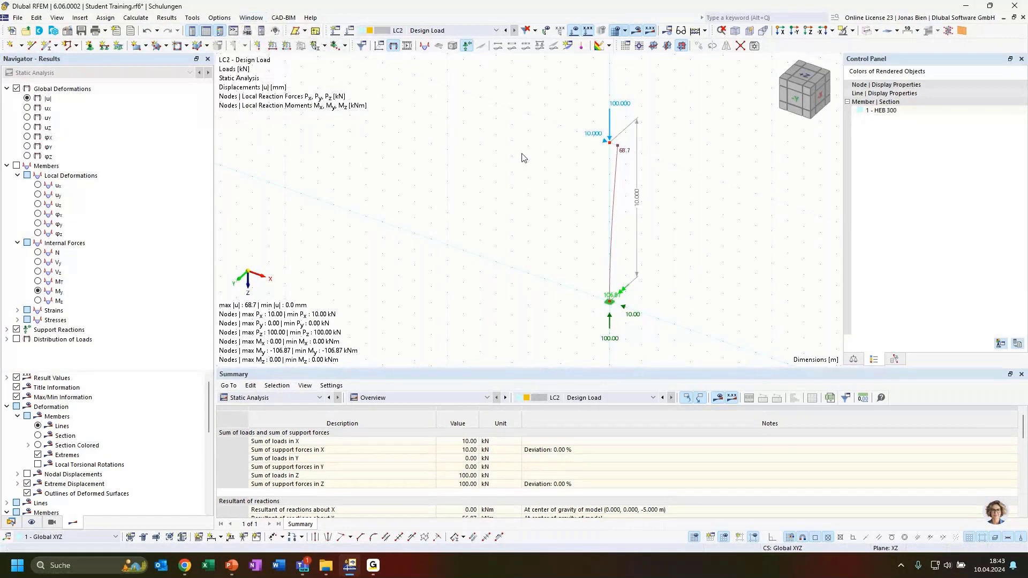
click(251, 18)
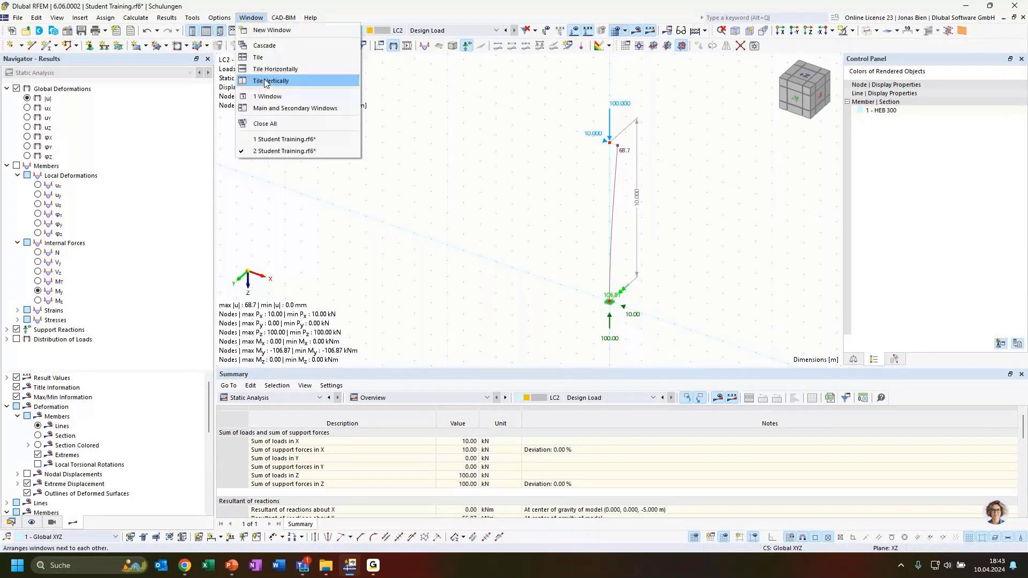
click(311, 75)
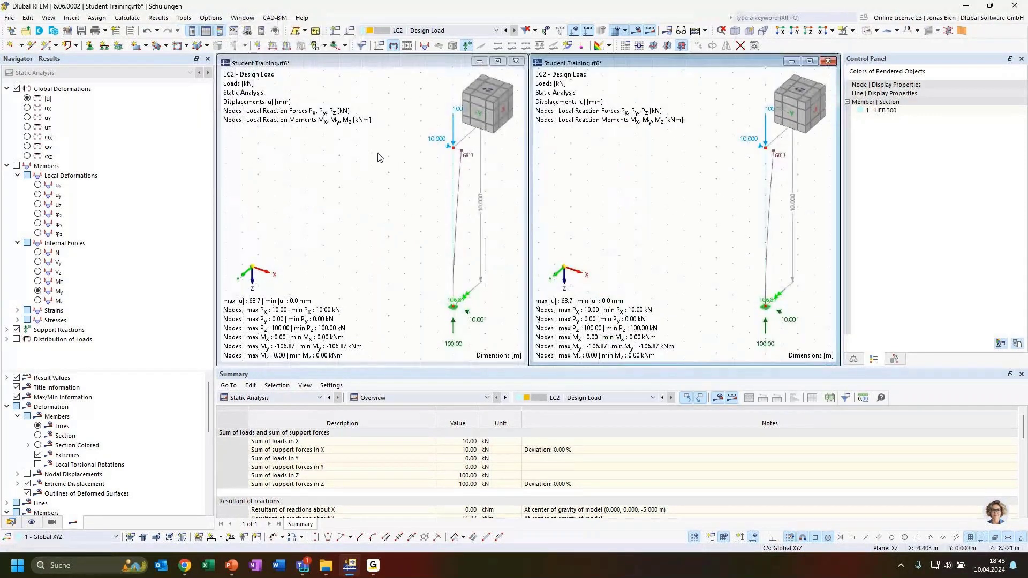
Centre the column in both tiled windows and set the first window to load case LC1, leaving the second on LC2
middle_drag(356, 155, 272, 147)
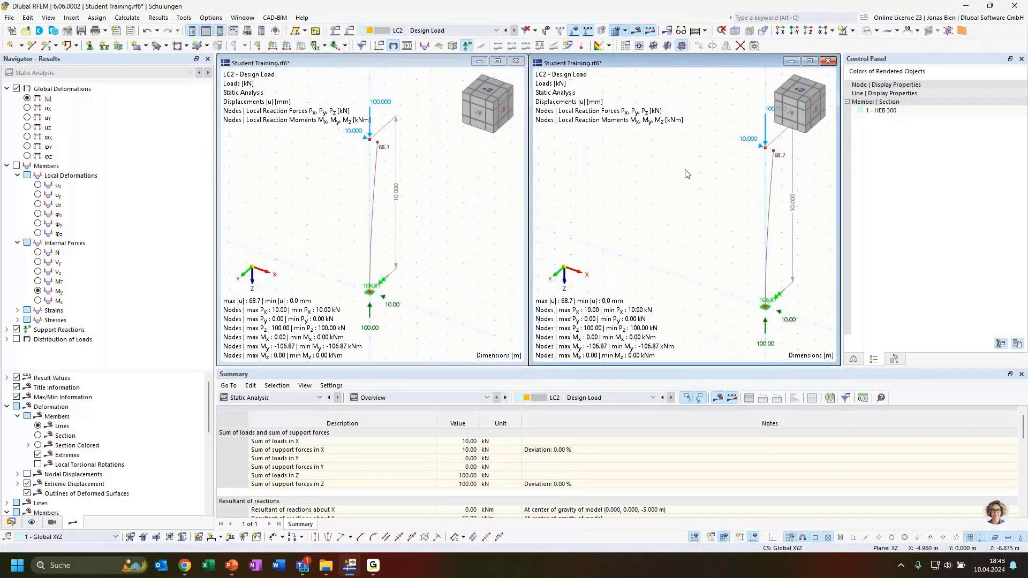
middle_drag(744, 177, 661, 169)
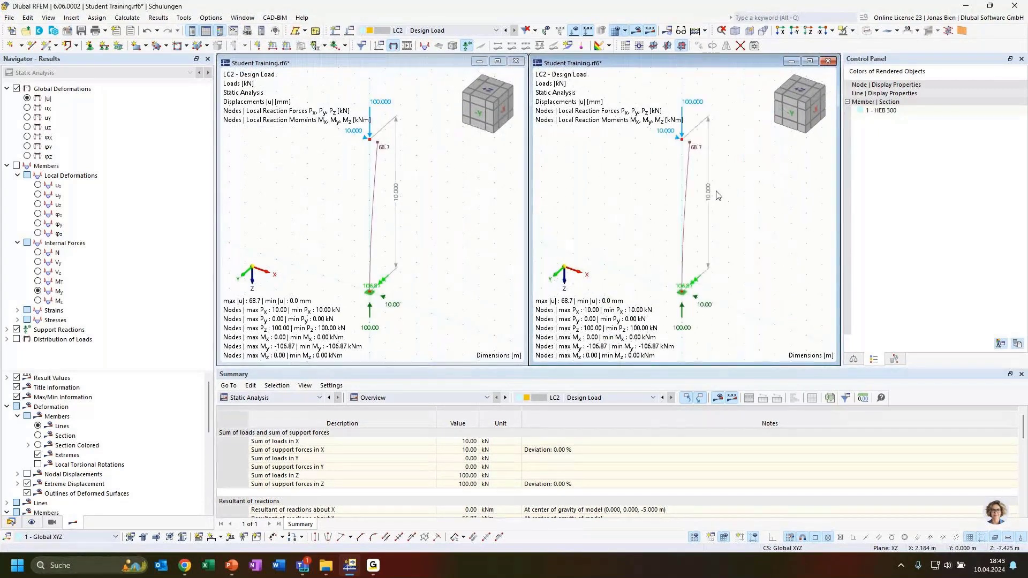
click(498, 206)
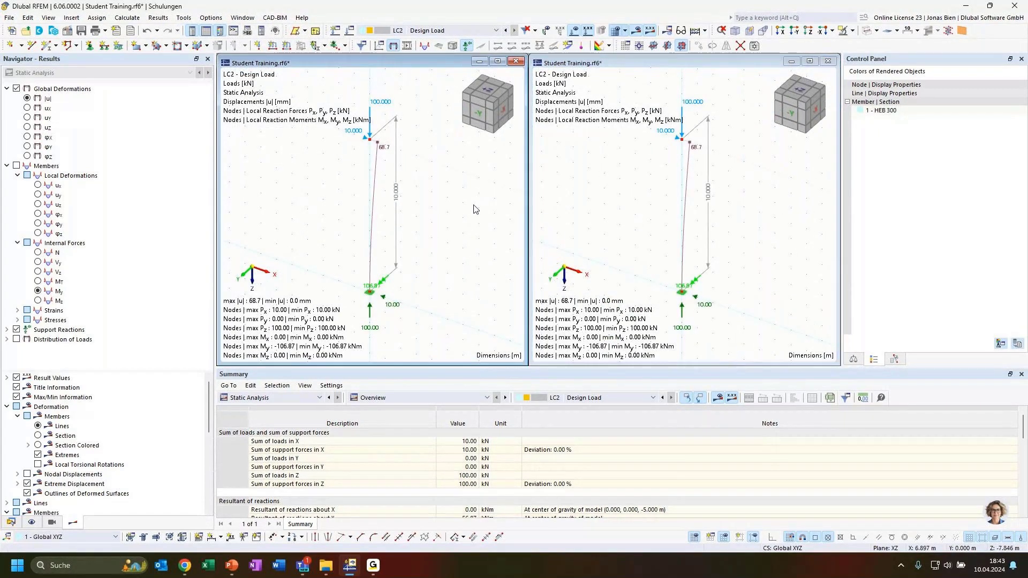
click(428, 31)
click(412, 39)
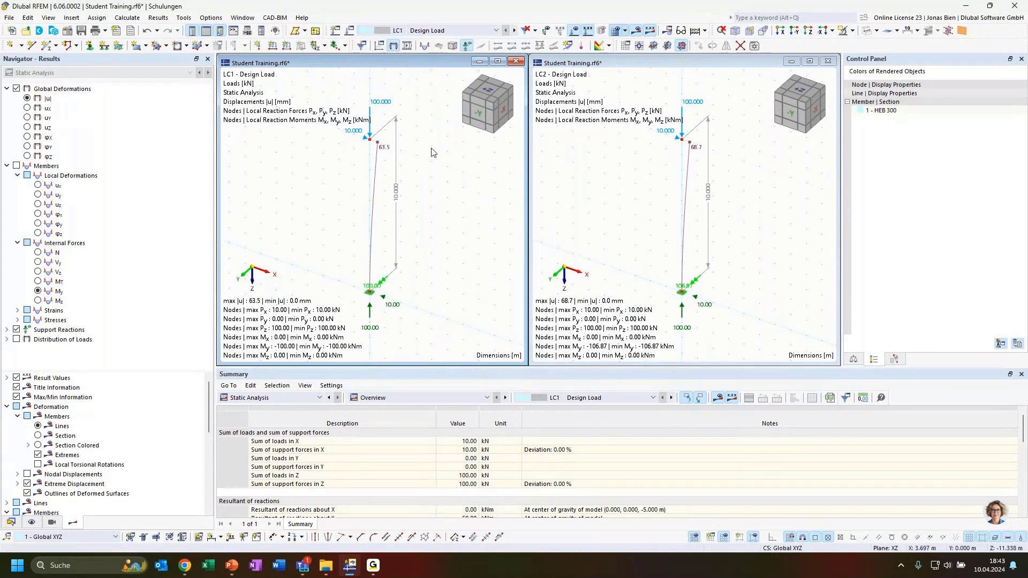
Display the member internal force N in both windows and compare the LC1 and LC2 distributions along the column
click(622, 193)
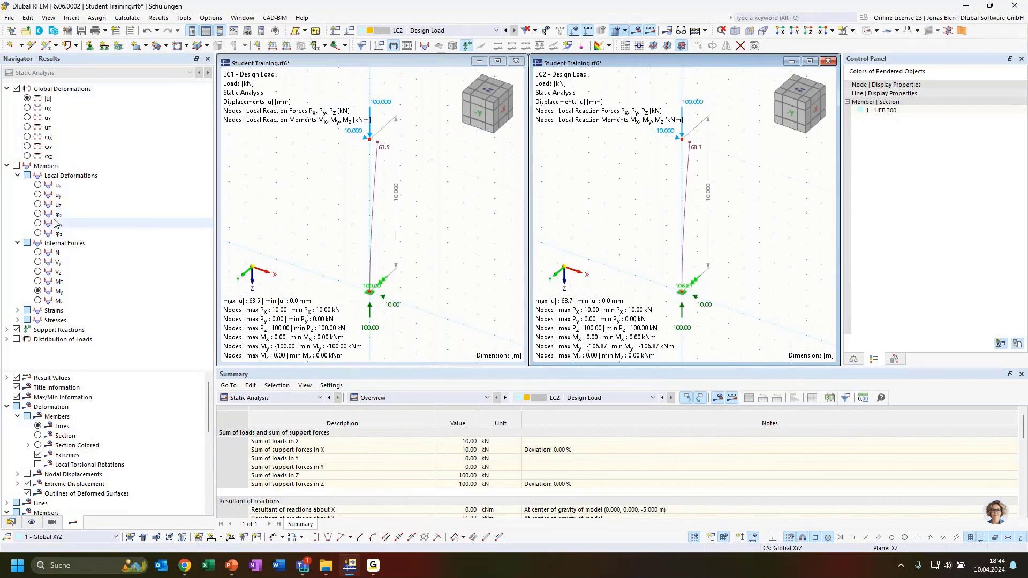
click(375, 165)
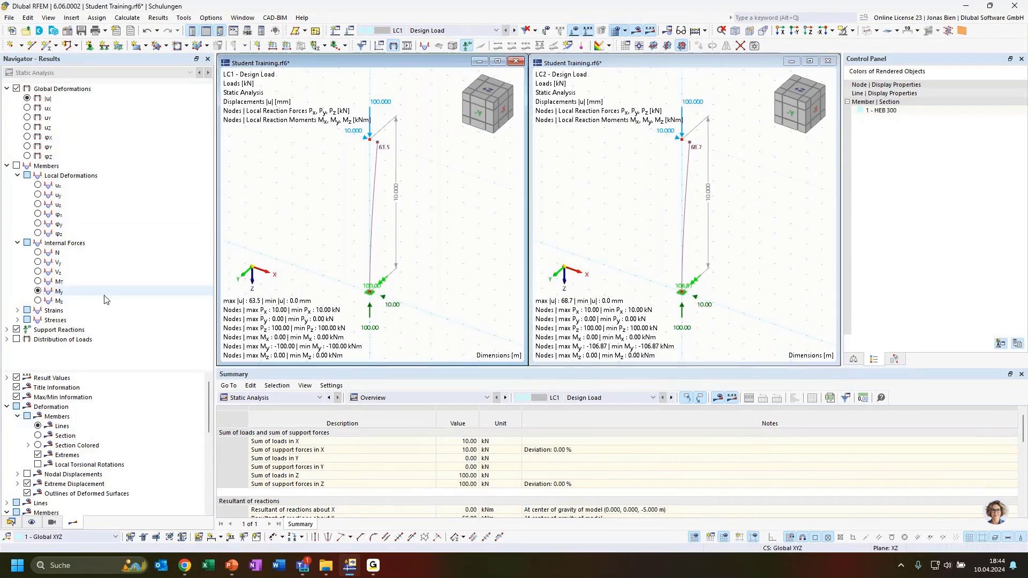
click(38, 253)
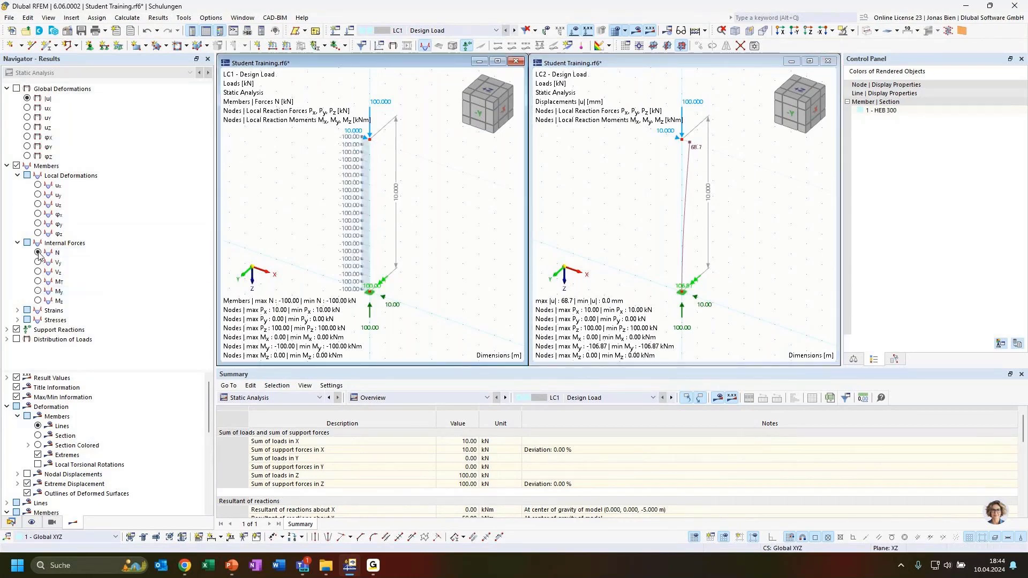
click(621, 214)
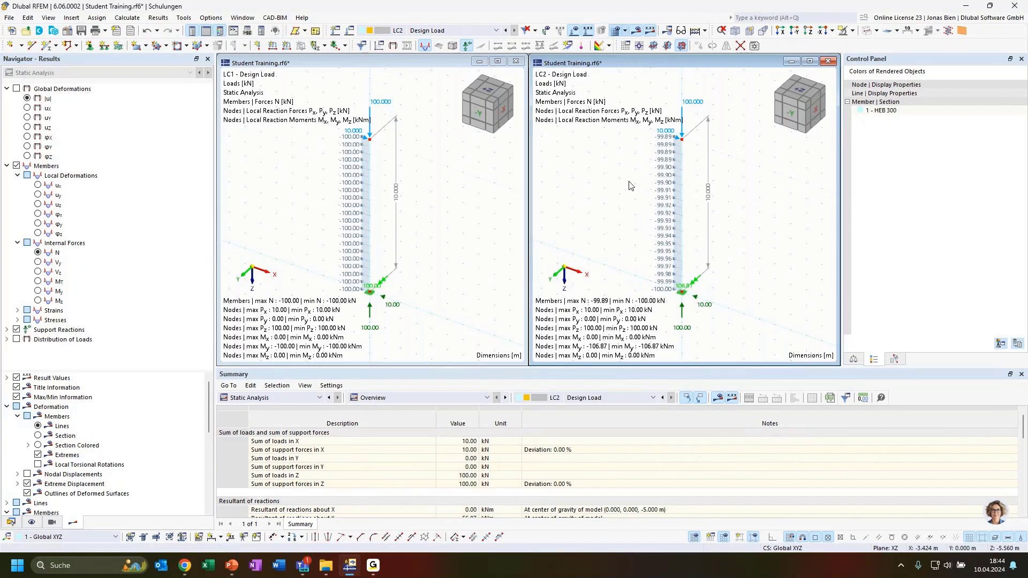
Close the second model window, maximize the remaining one, and switch it to load case LC2
click(828, 60)
click(497, 61)
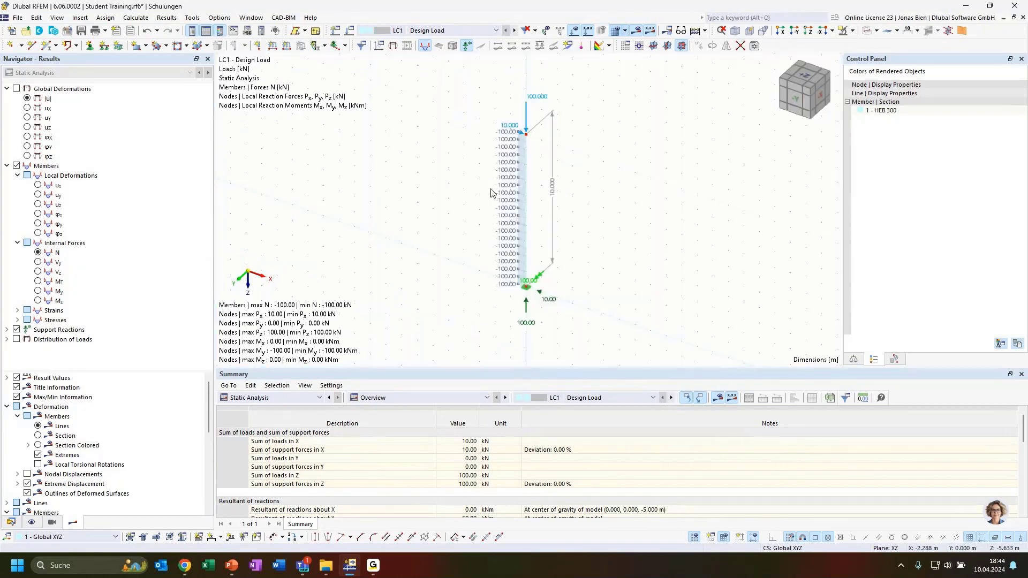
click(451, 31)
click(428, 51)
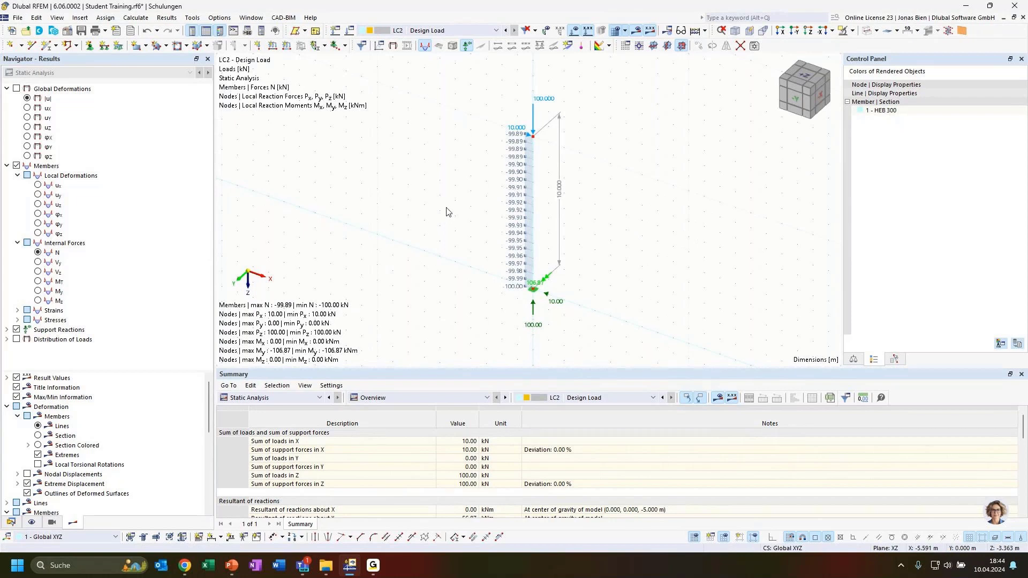
Examine the LC2 normal force N along the column together with the nodal load at the top and the base reactions
scroll(448, 215, up, 1)
middle_drag(619, 224, 619, 216)
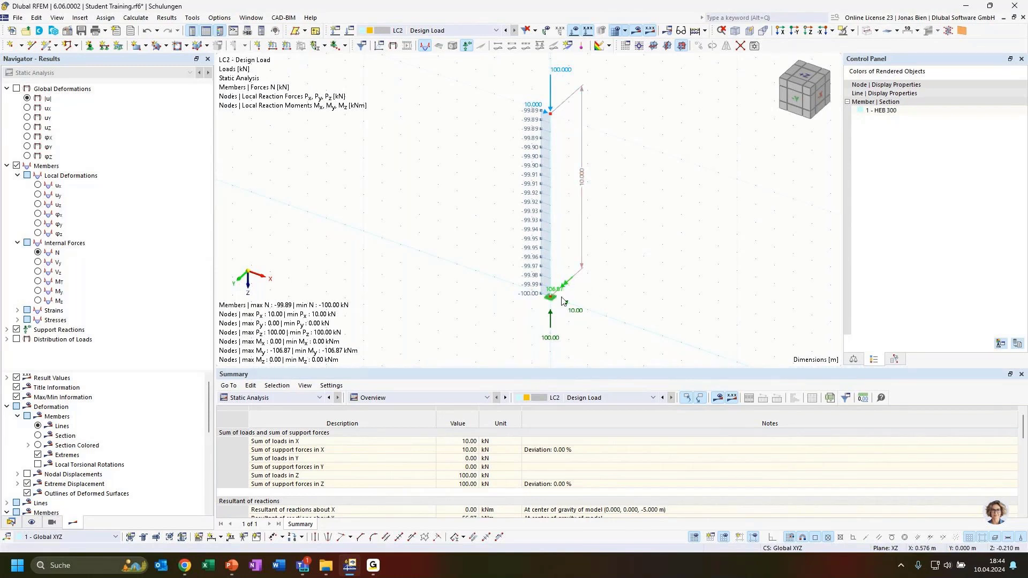
ctrl+middle_drag(626, 284, 574, 291)
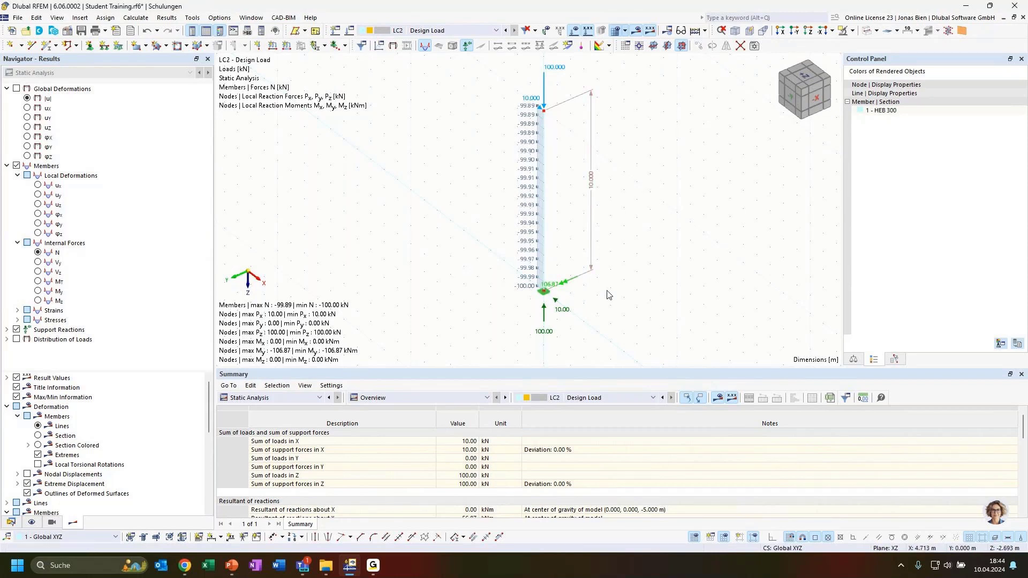
ctrl+middle_drag(594, 300, 610, 308)
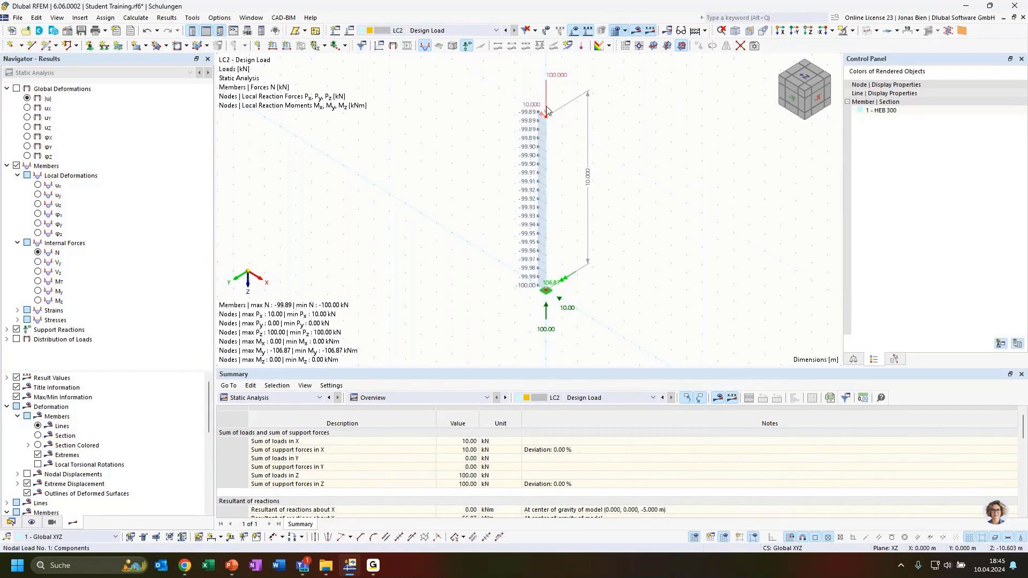
middle_drag(638, 121, 636, 142)
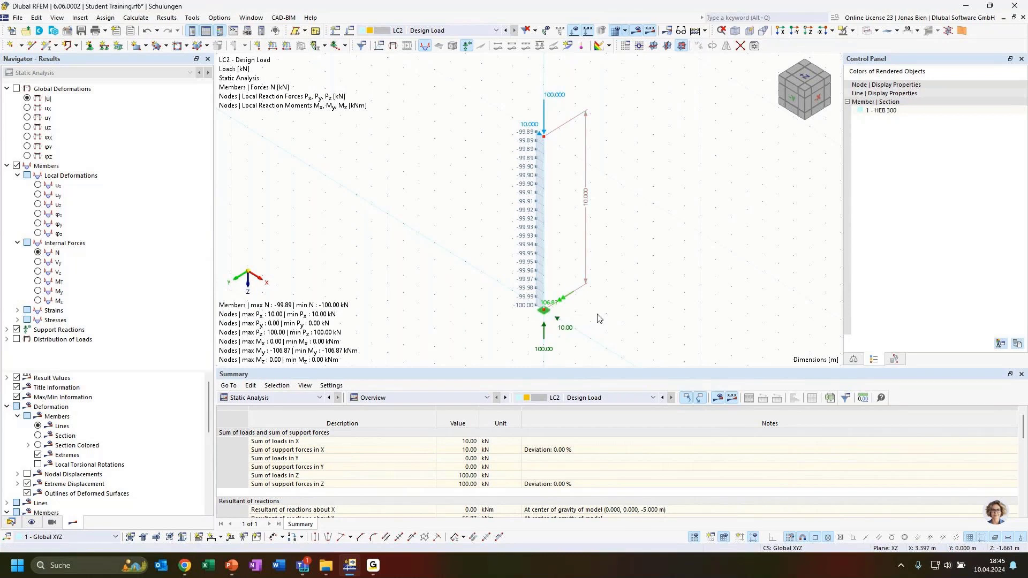
ctrl+middle_drag(608, 320, 629, 282)
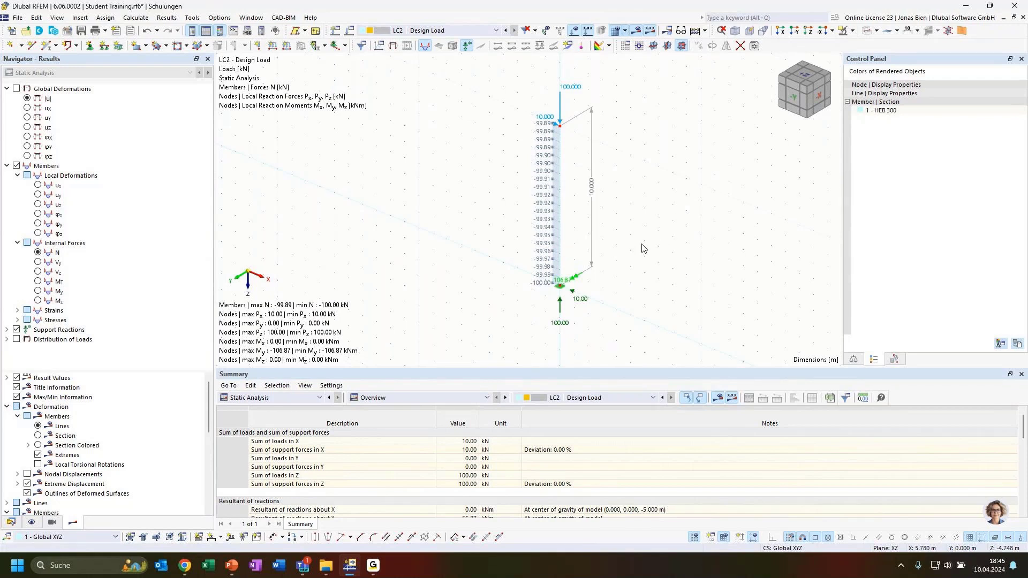
Edit the nodal load at the column top in LC2, setting Fx to 20 kN and Fz to 200 kN
double_click(561, 115)
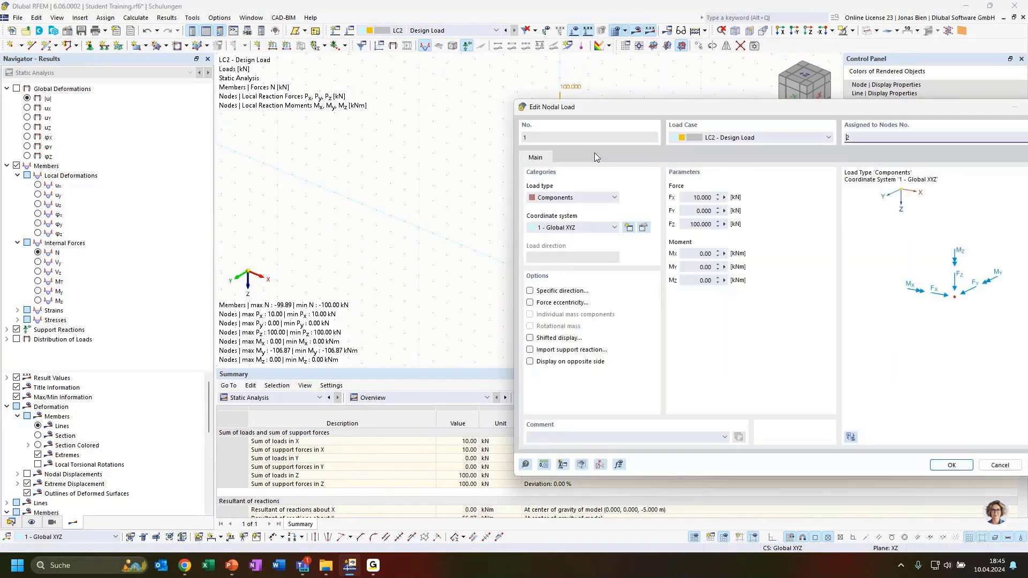
click(697, 197)
key(BackSpace)
text(2)
click(694, 224)
key(BackSpace)
text(2)
drag(715, 111, 599, 82)
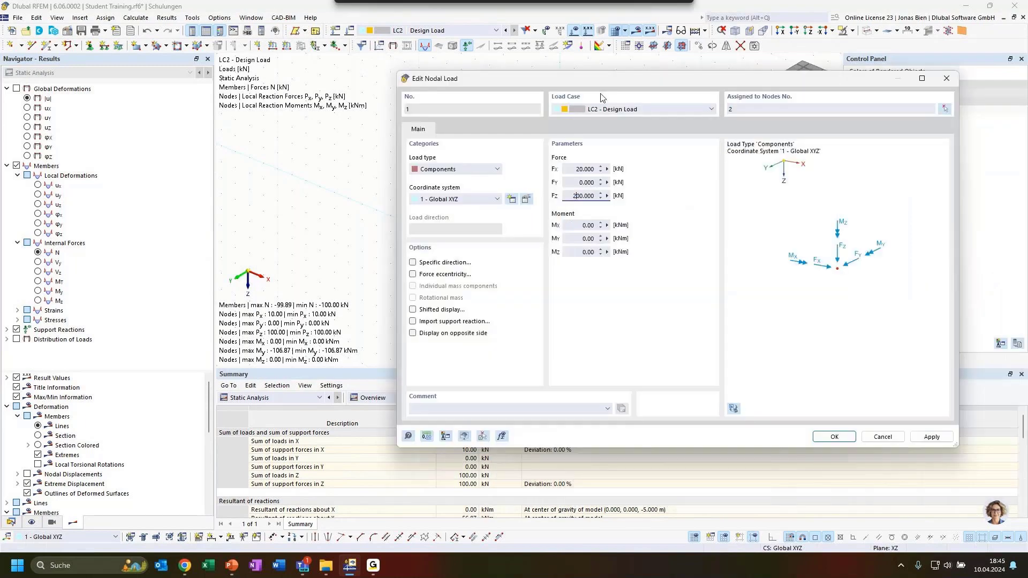
click(834, 437)
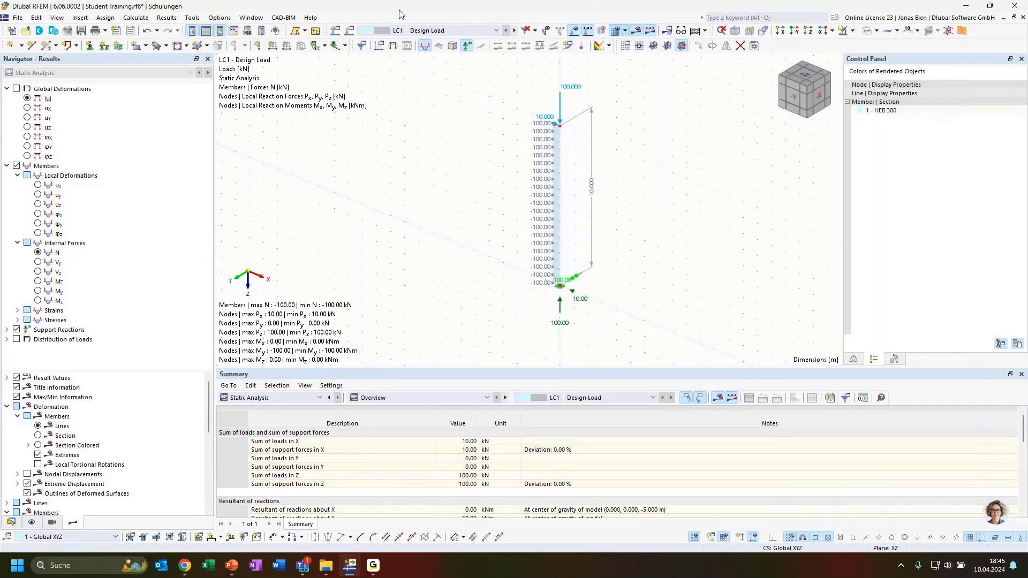
Calculate LC2 with the doubled loads and examine its normal forces and the support moment at the column base
click(440, 31)
click(428, 49)
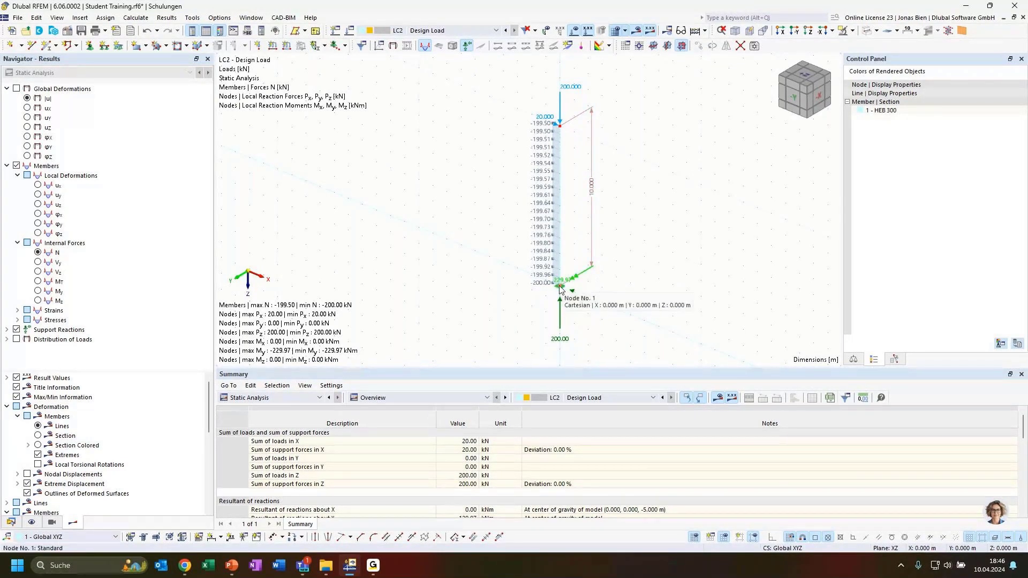
scroll(560, 288, up, 2)
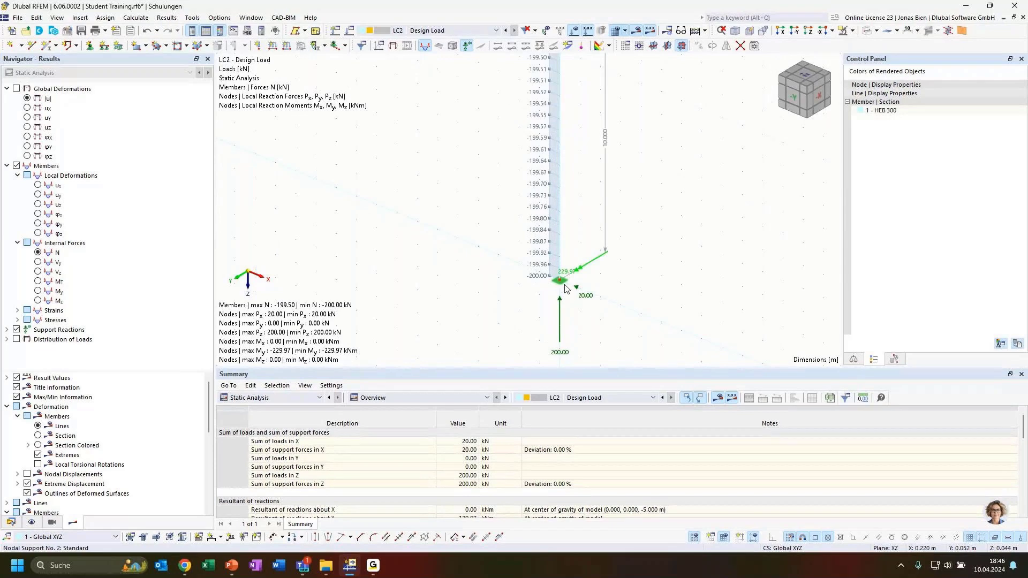
scroll(565, 287, down, 1)
middle_drag(659, 215, 657, 235)
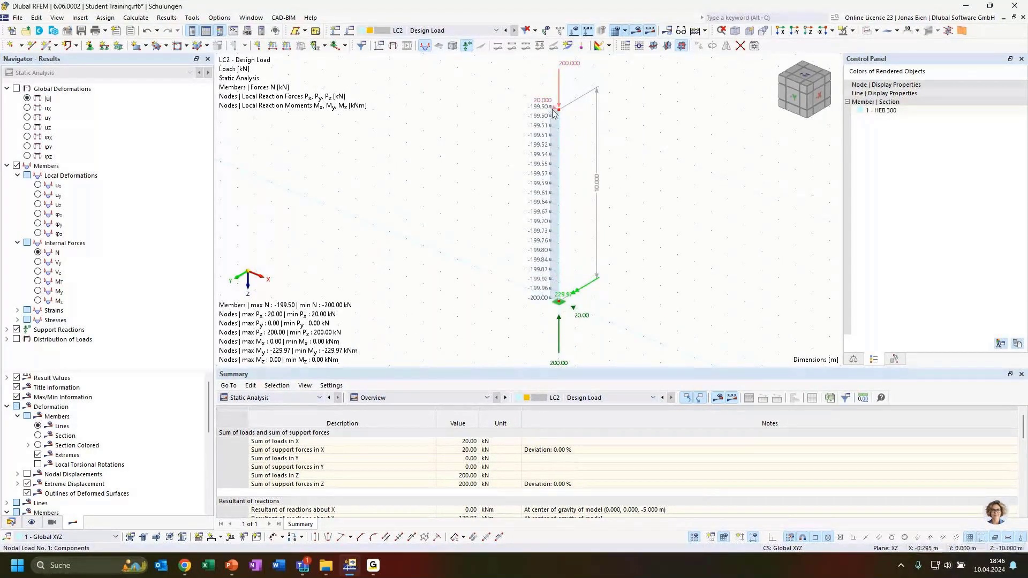
mouse_move(554, 110)
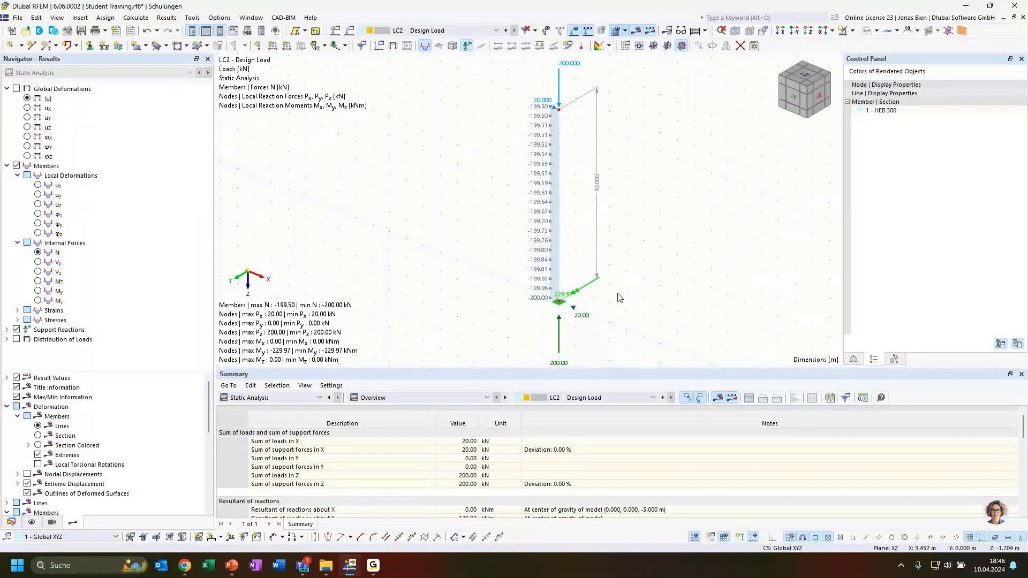
ctrl+middle_drag(618, 293, 654, 276)
scroll(638, 287, down, 1)
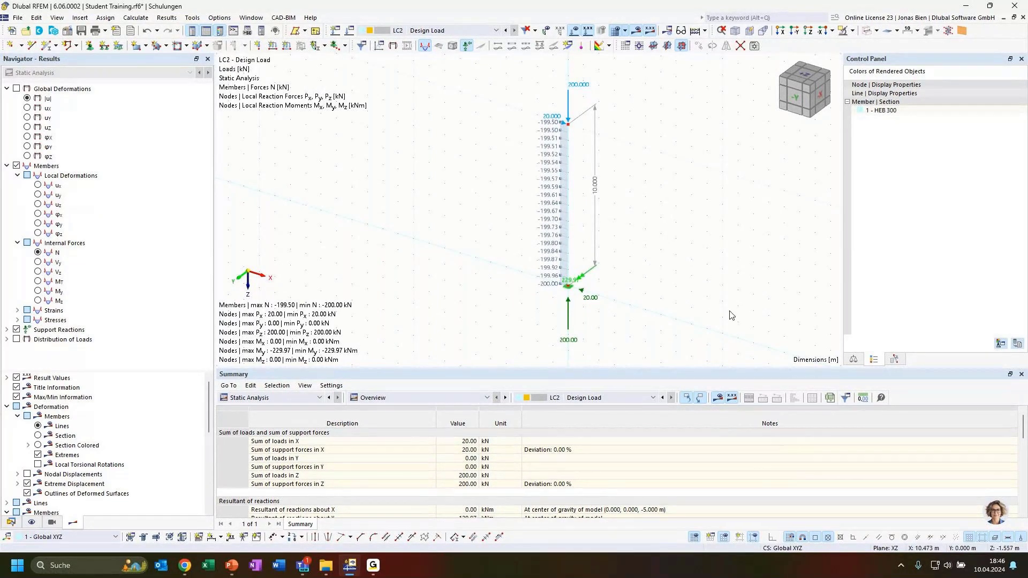
Edit the nodal load at the column top in LC2, setting Fx to 50 kN and Fz to 500 kN
ctrl+middle_drag(726, 311, 711, 316)
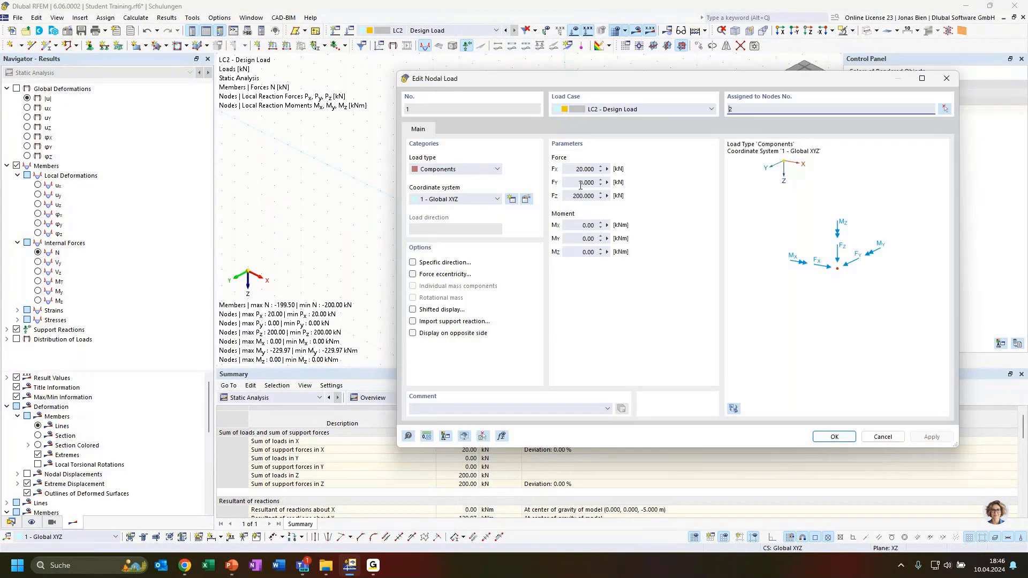
drag(596, 80, 514, 89)
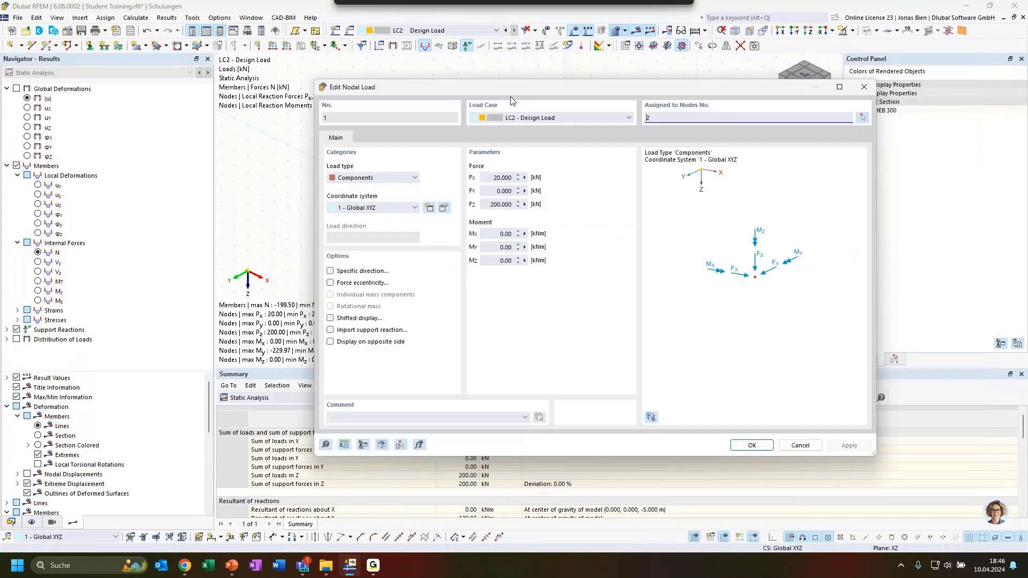
click(497, 177)
key(BackSpace)
text(5)
click(494, 205)
key(BackSpace)
text(5)
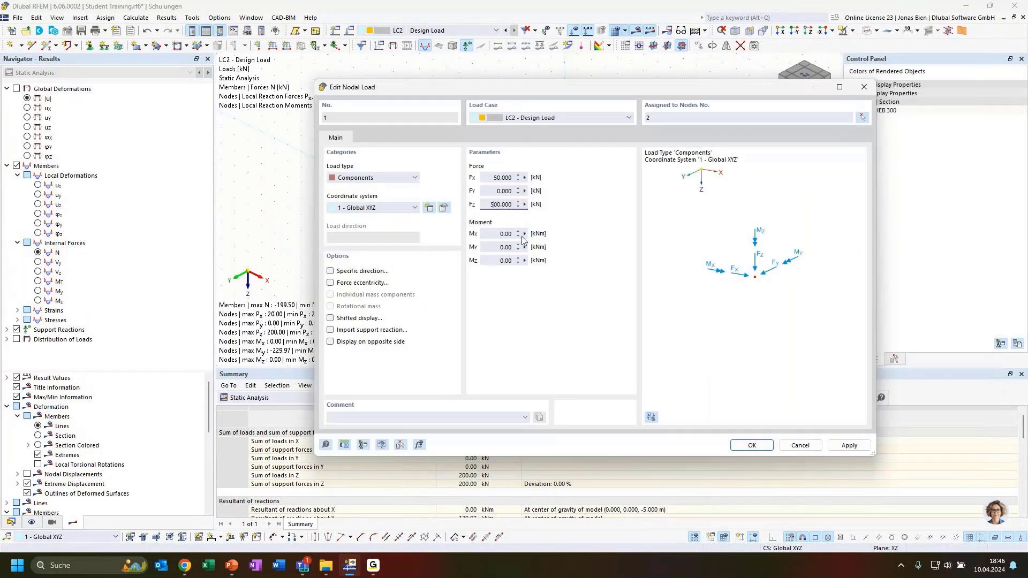
click(754, 445)
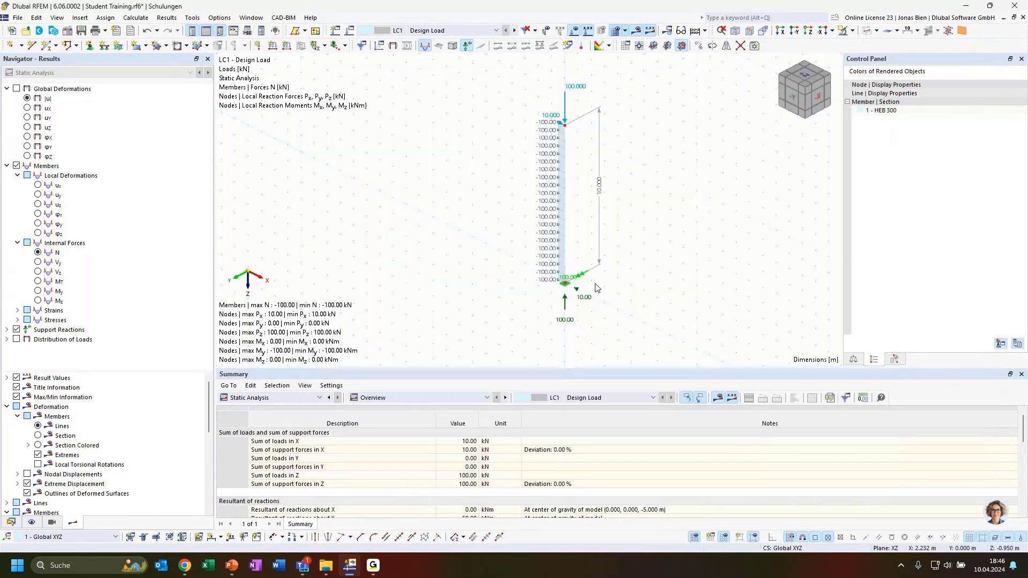
Switch to load case LC2, run its calculation with the increased loads, and dismiss the error message
click(449, 30)
click(428, 46)
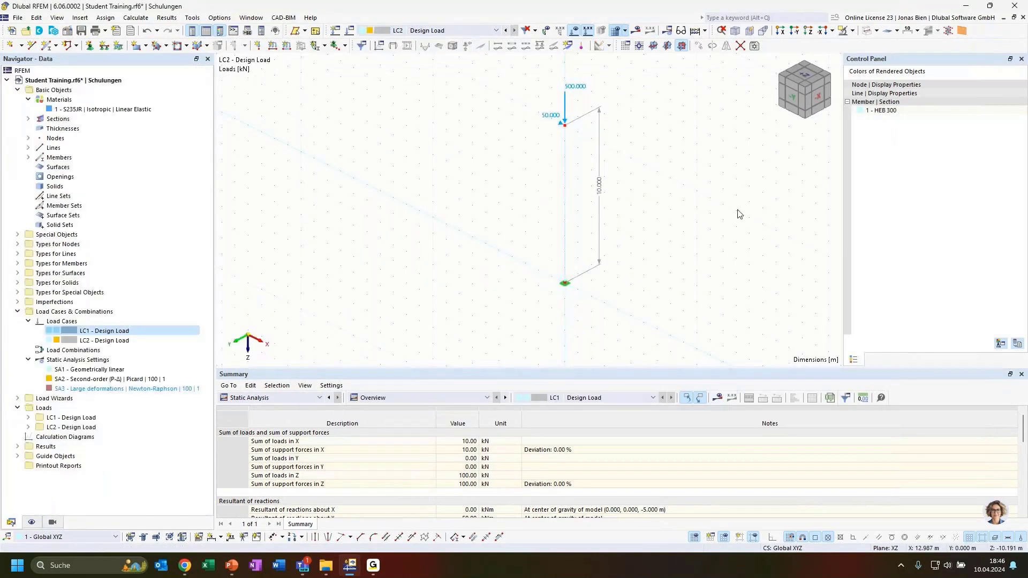
key(F5)
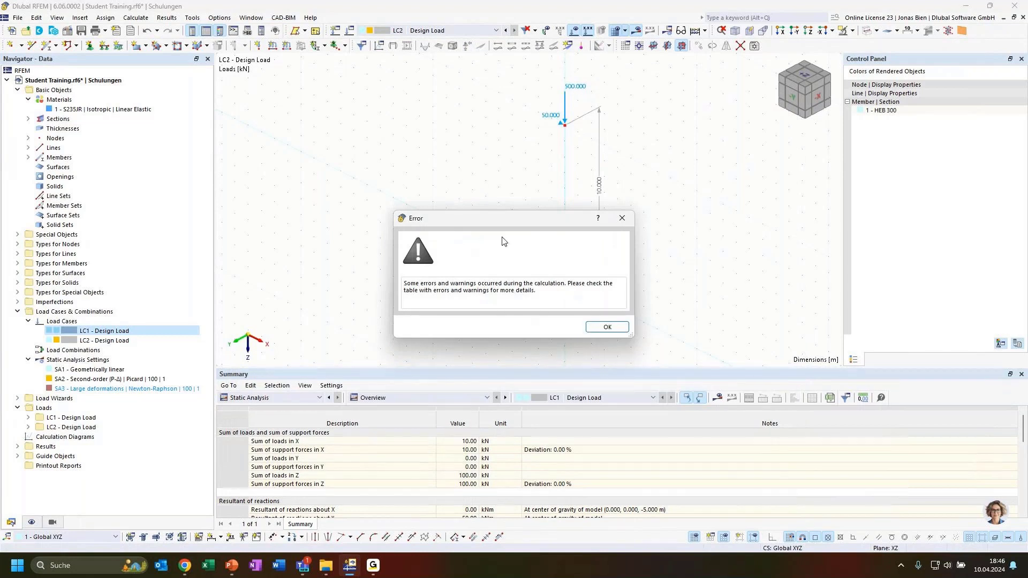
drag(508, 221, 356, 196)
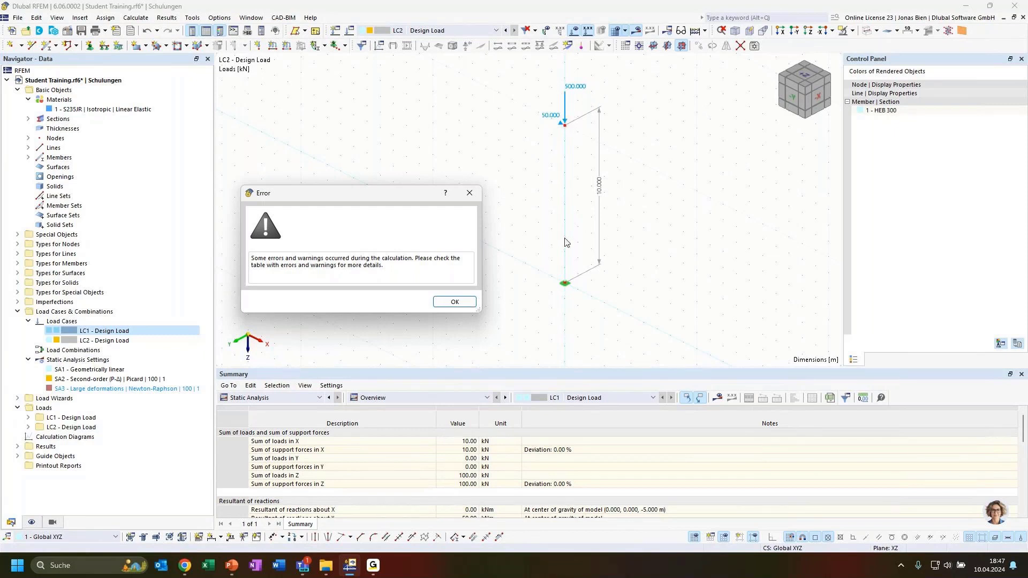
click(457, 303)
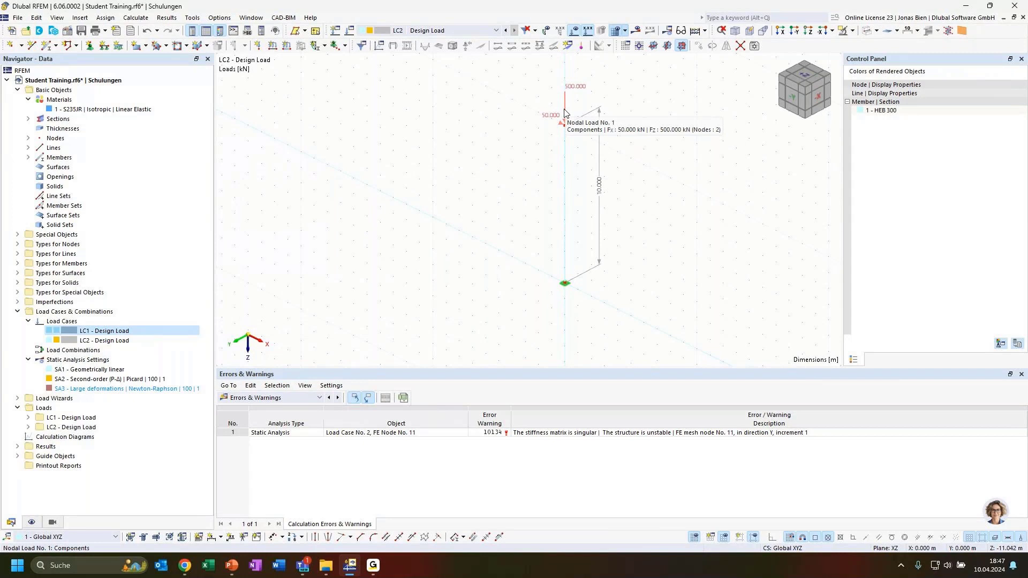
Select the calculation error entry for LC2 and examine its description and the affected location on the column
click(577, 435)
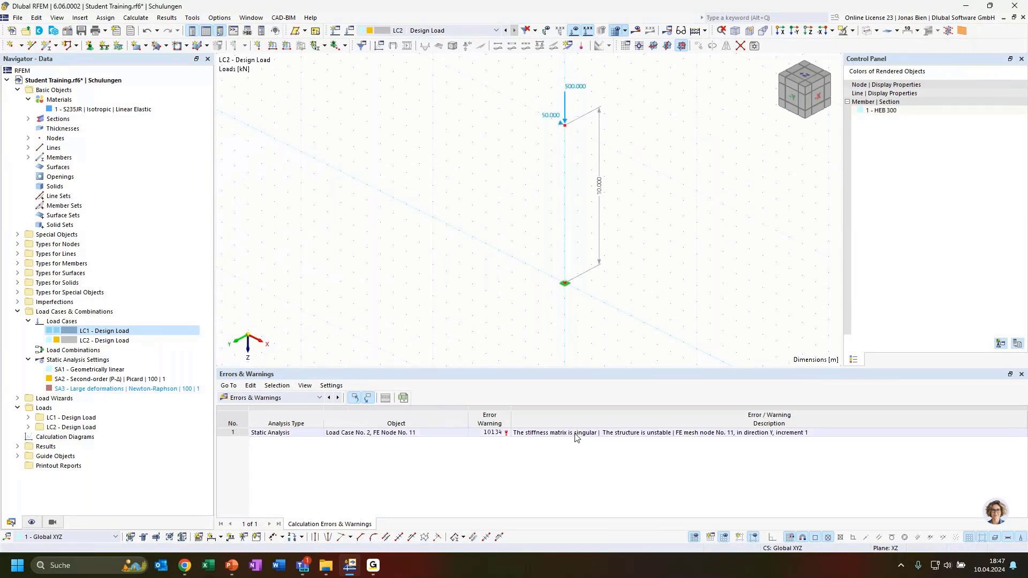
click(638, 441)
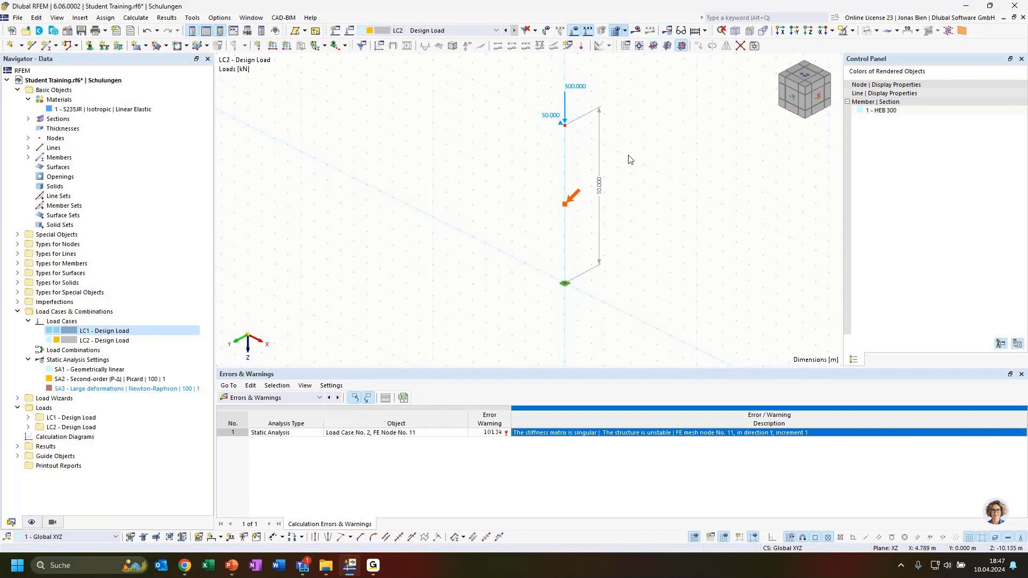
mouse_move(630, 155)
middle_down()
mouse_move(624, 172)
mouse_move(636, 171)
middle_up()
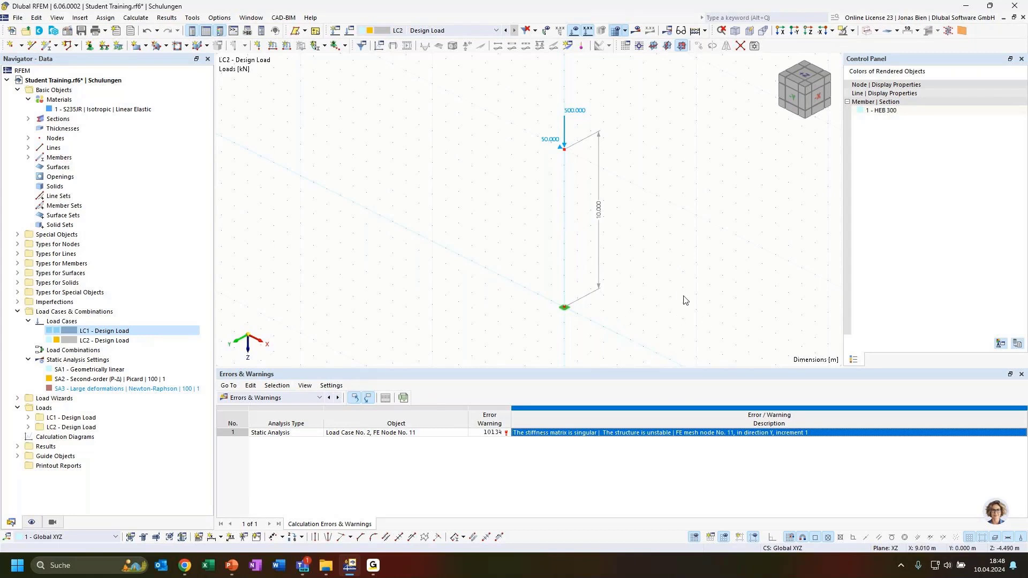
Delete load case LC2 and confirm its removal
click(466, 31)
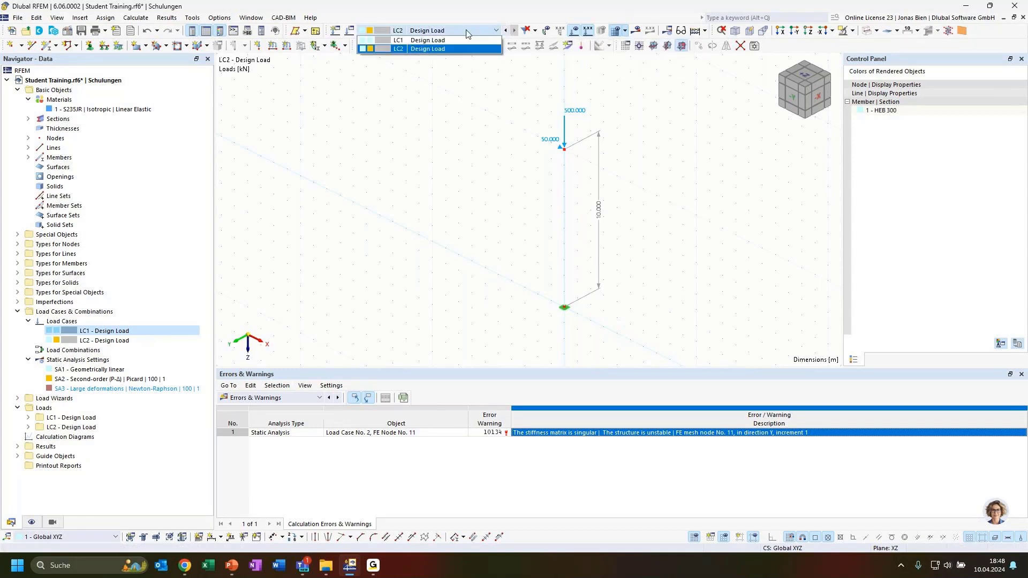
click(466, 31)
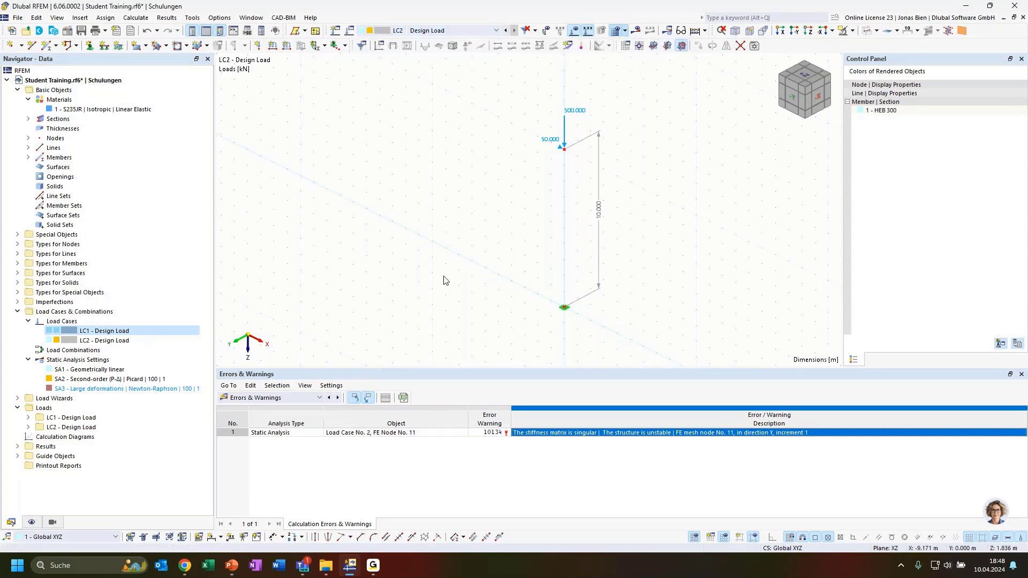
right_click(105, 343)
click(131, 425)
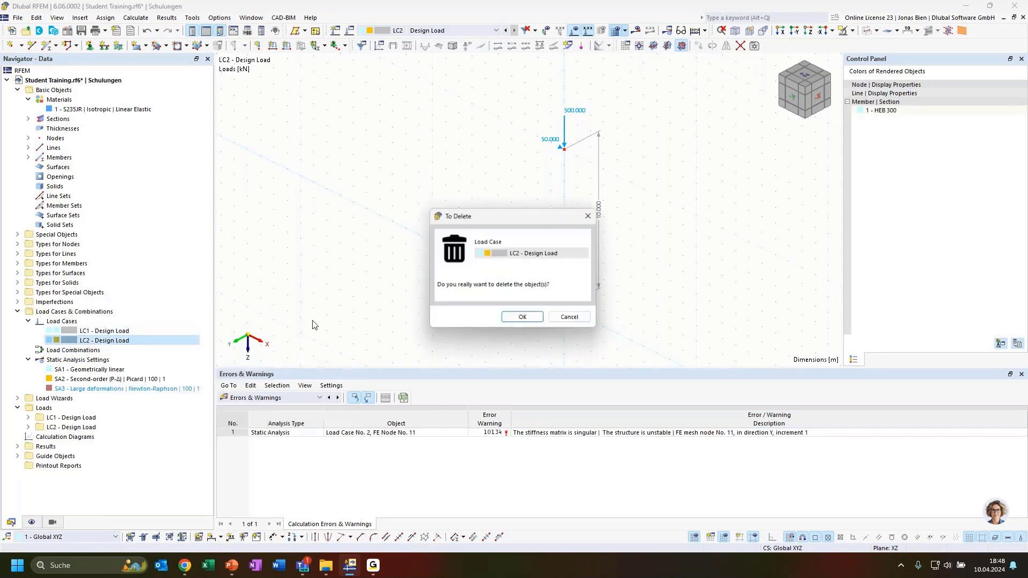
click(516, 320)
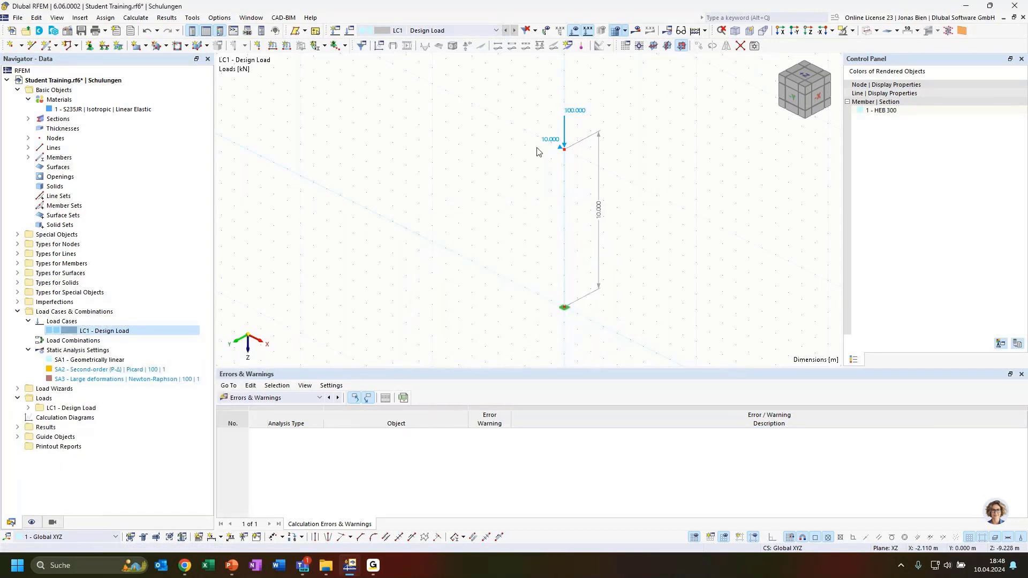
Edit the nodal load at the column top in LC1, setting the horizontal force Fx to 0 kN
double_click(564, 139)
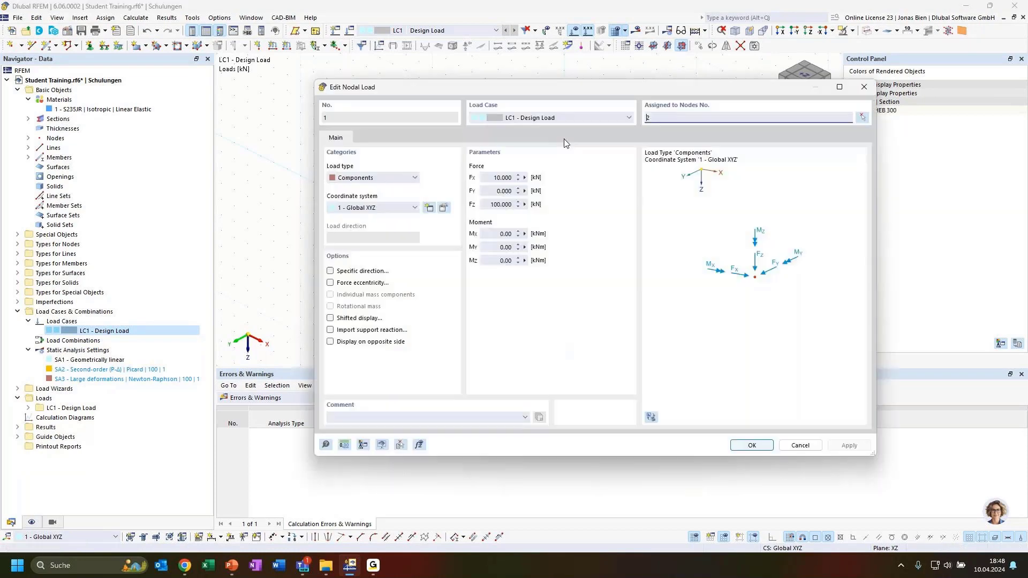
double_click(504, 178)
text(0)
key(Return)
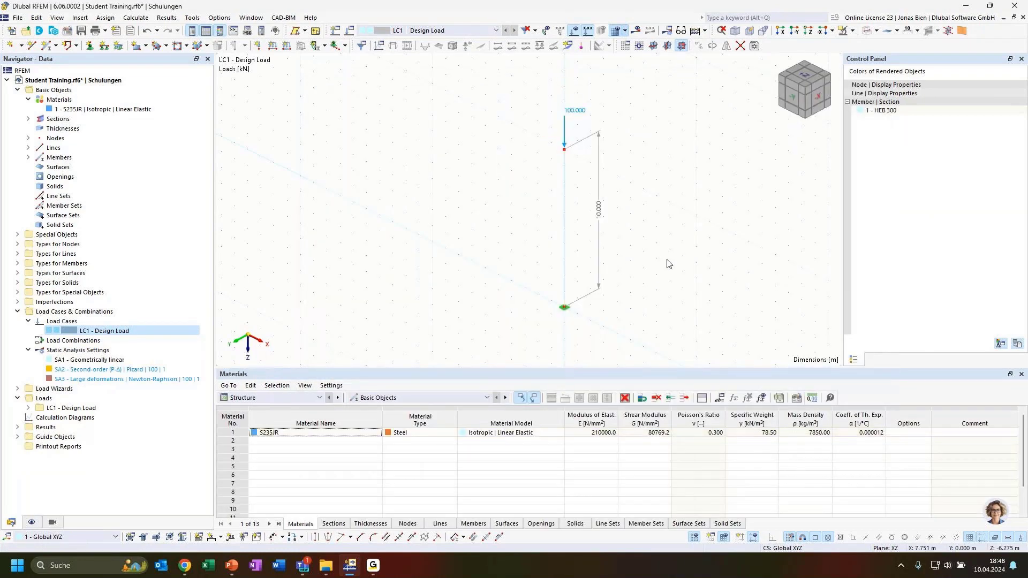
Switch the column's display from a line to a solid rendering of its HEB 300 section
ctrl+middle_drag(689, 264, 632, 263)
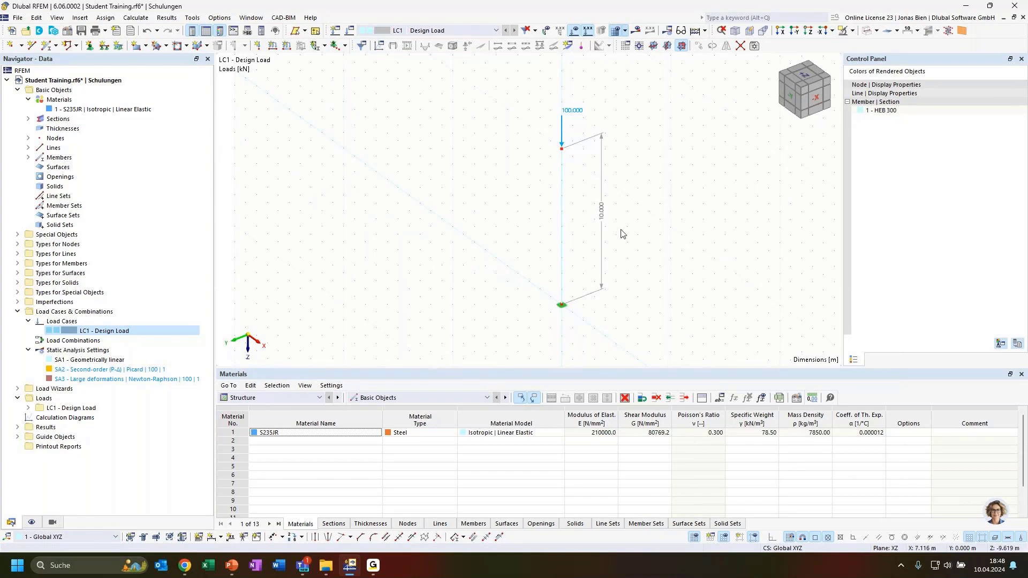
ctrl+middle_drag(623, 234, 647, 234)
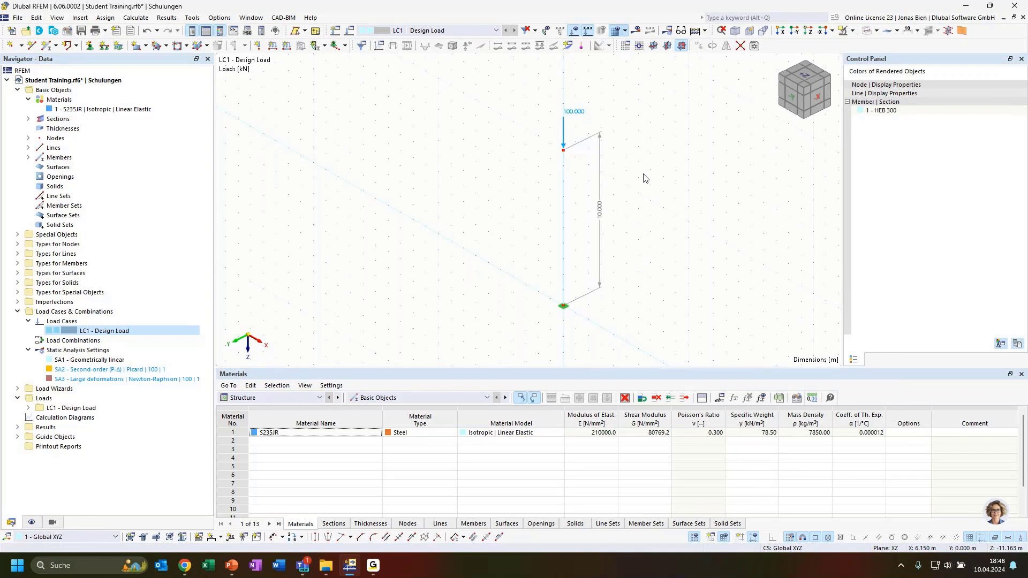
click(563, 240)
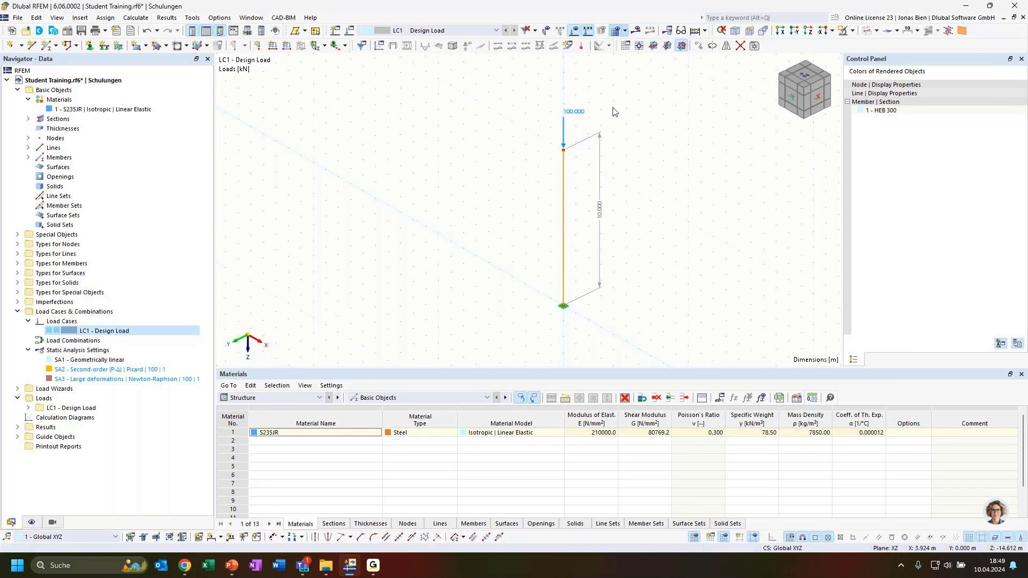
click(867, 31)
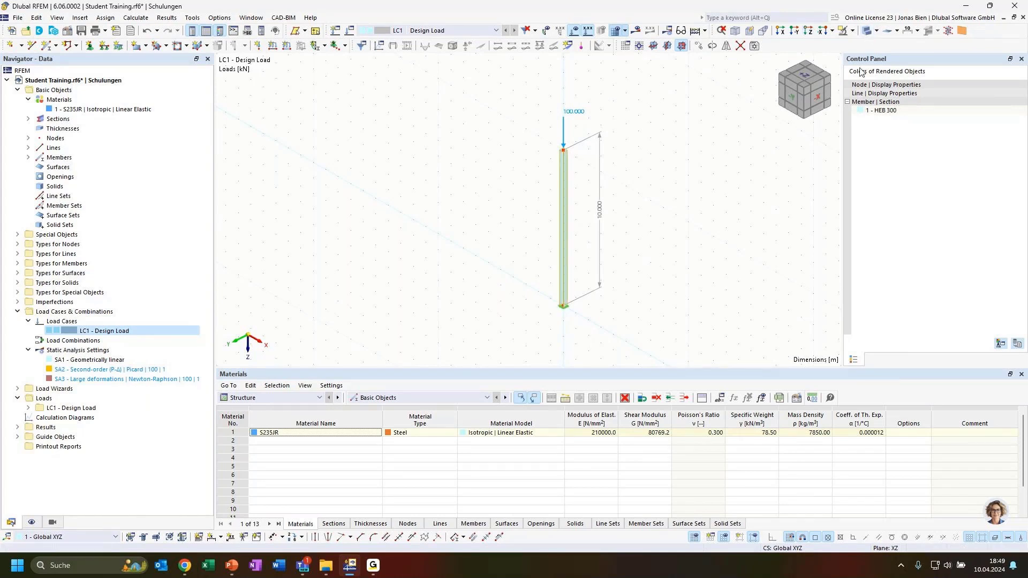
click(867, 31)
Inspect the rendered column with its vertical top load and base support from different angles
scroll(557, 199, up, 3)
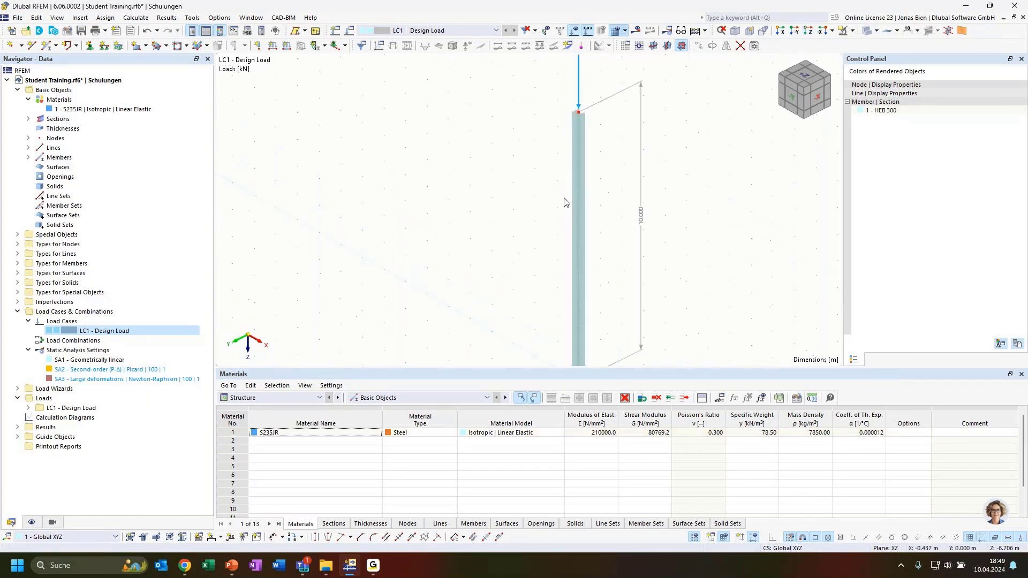
middle_drag(680, 181, 691, 246)
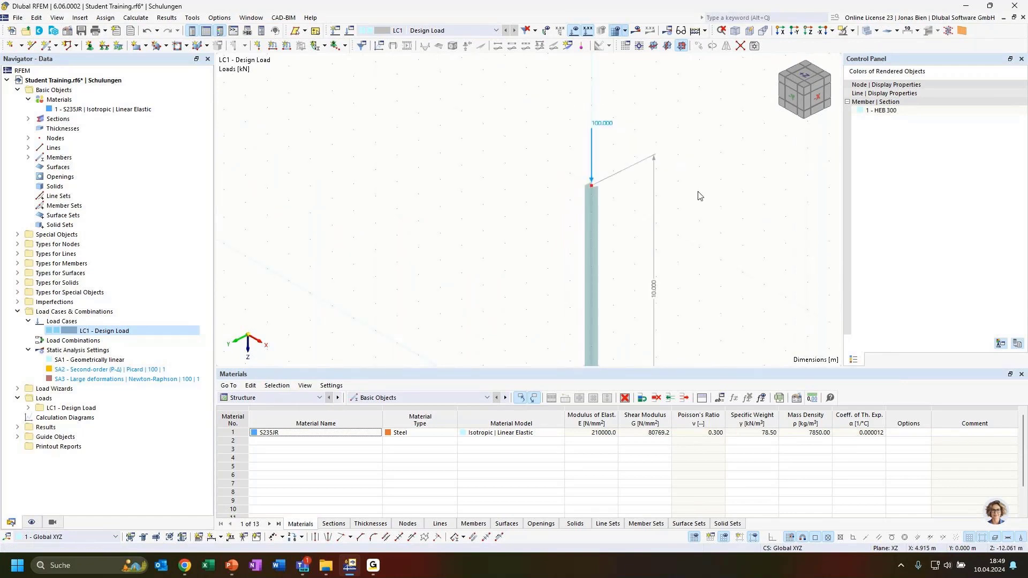
ctrl+middle_drag(698, 193, 698, 294)
scroll(678, 214, down, 2)
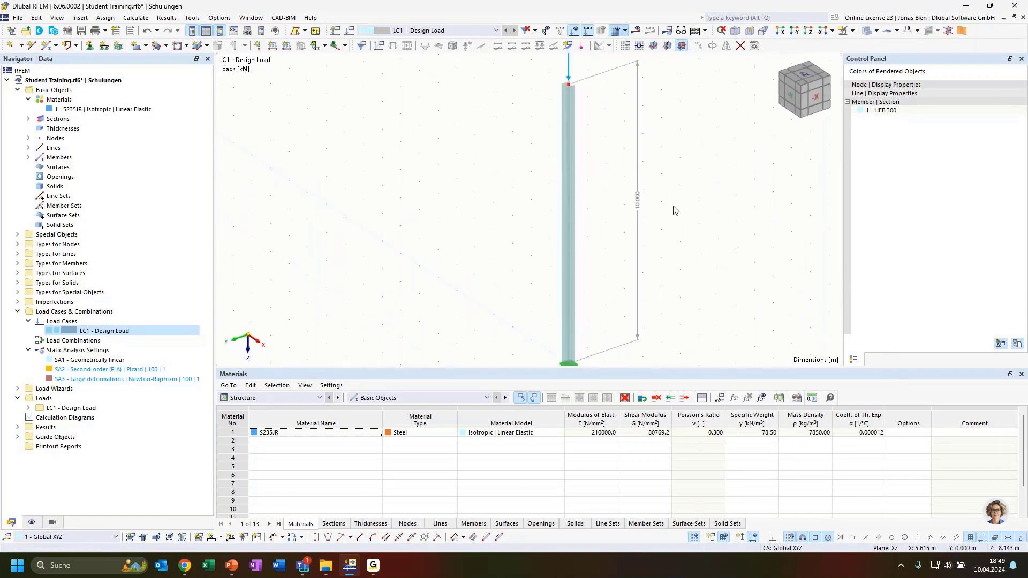
scroll(705, 213, down, 1)
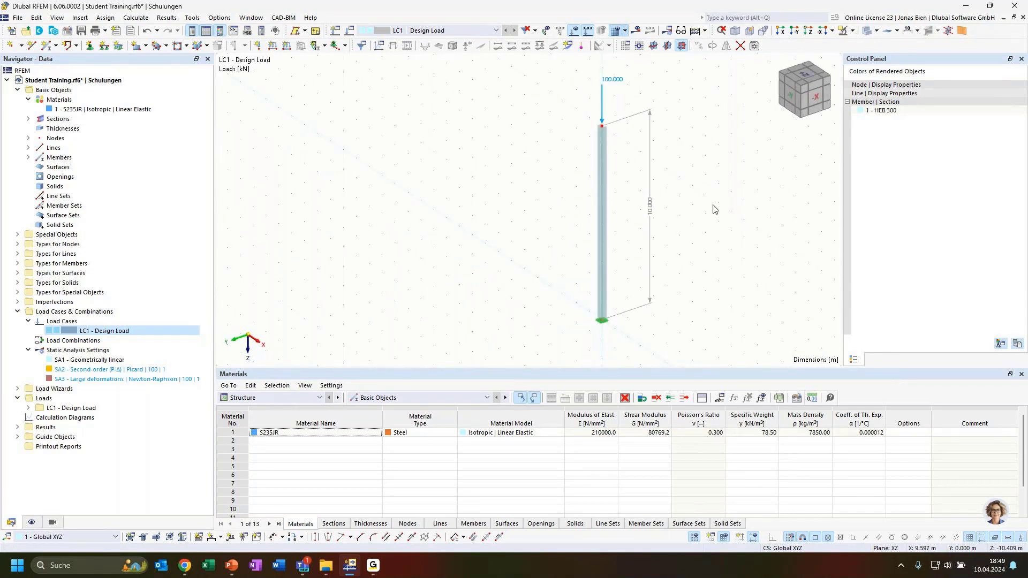
middle_drag(682, 163, 679, 170)
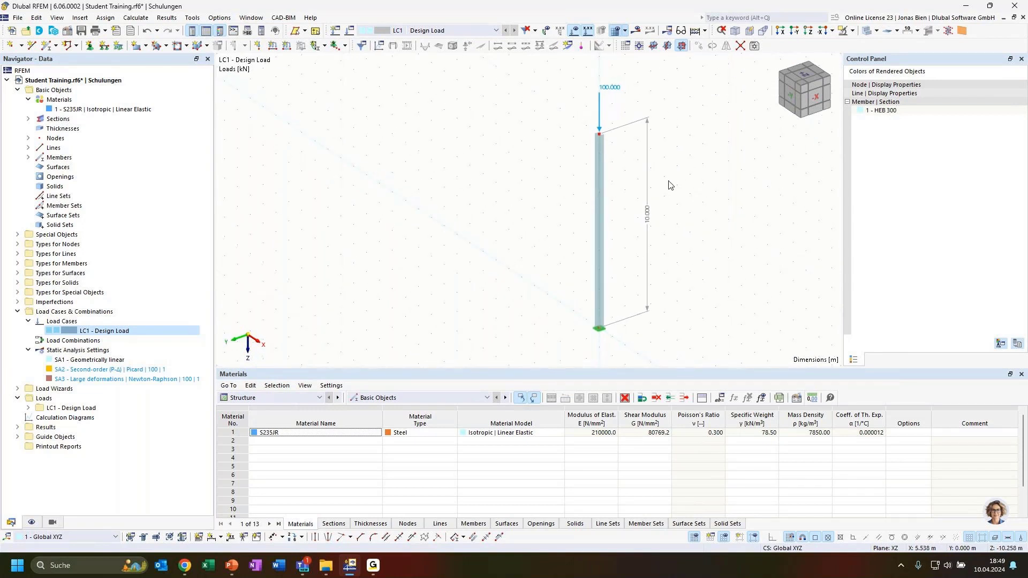
click(599, 197)
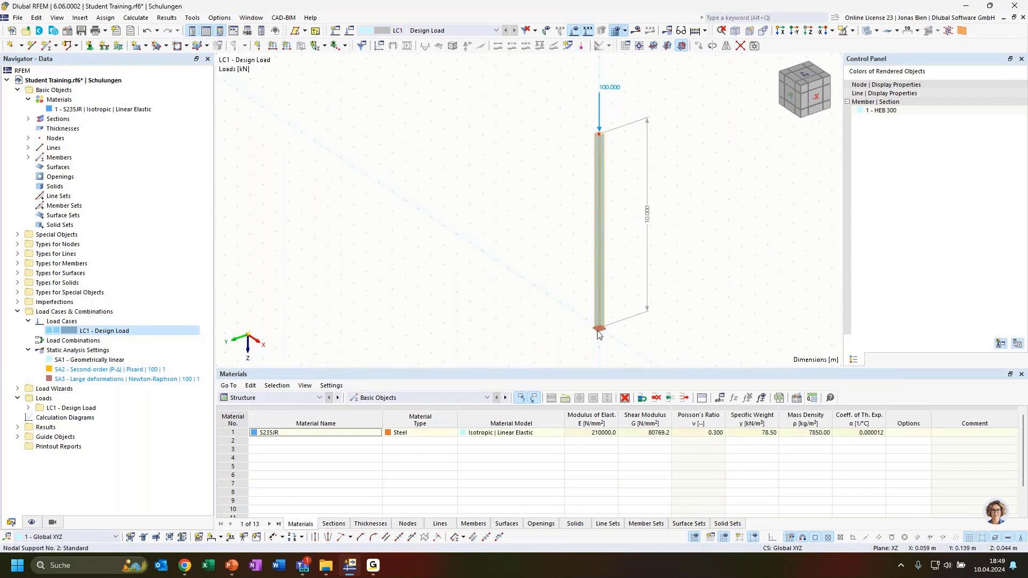
click(680, 215)
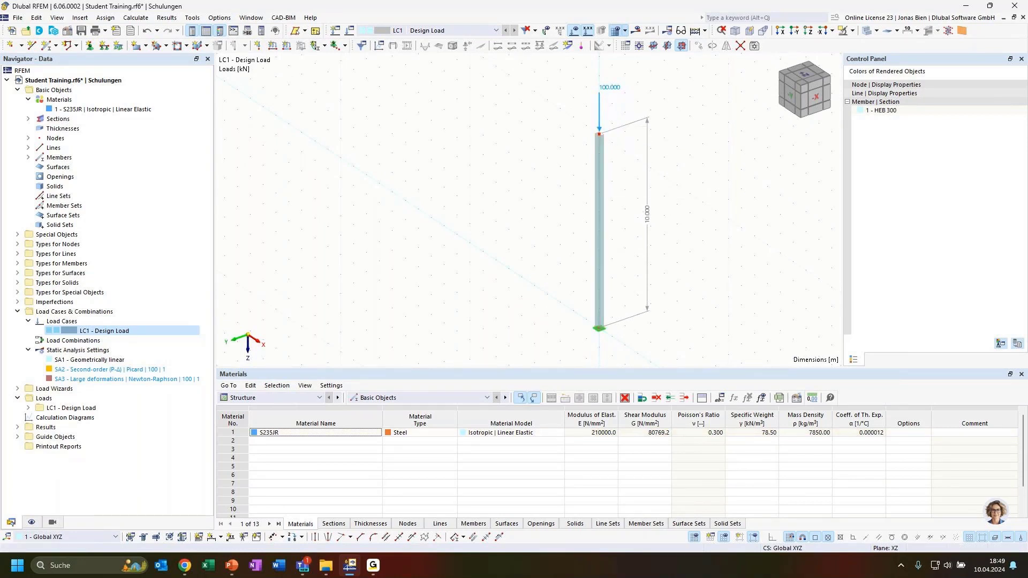
key(alt+Tab)
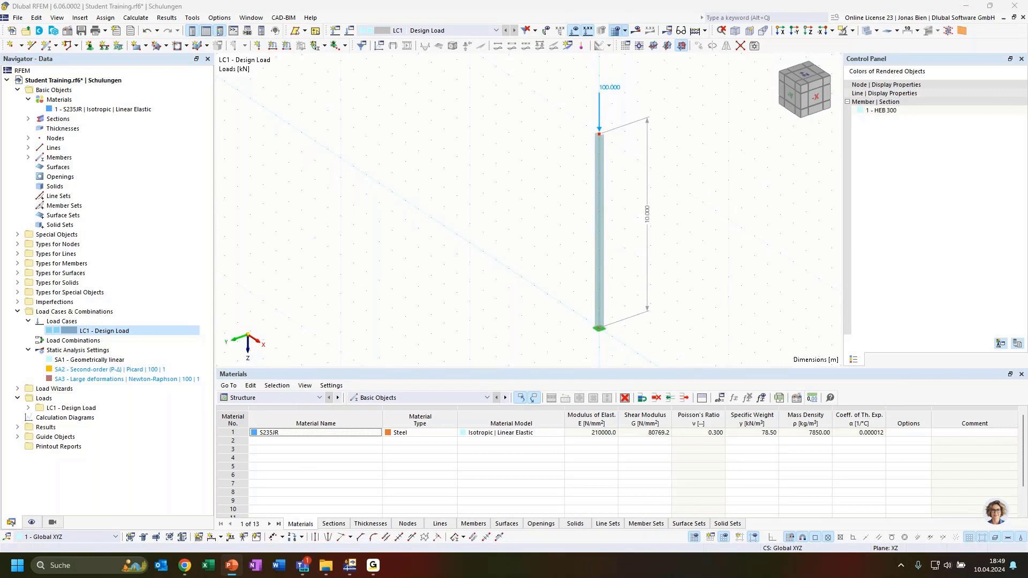
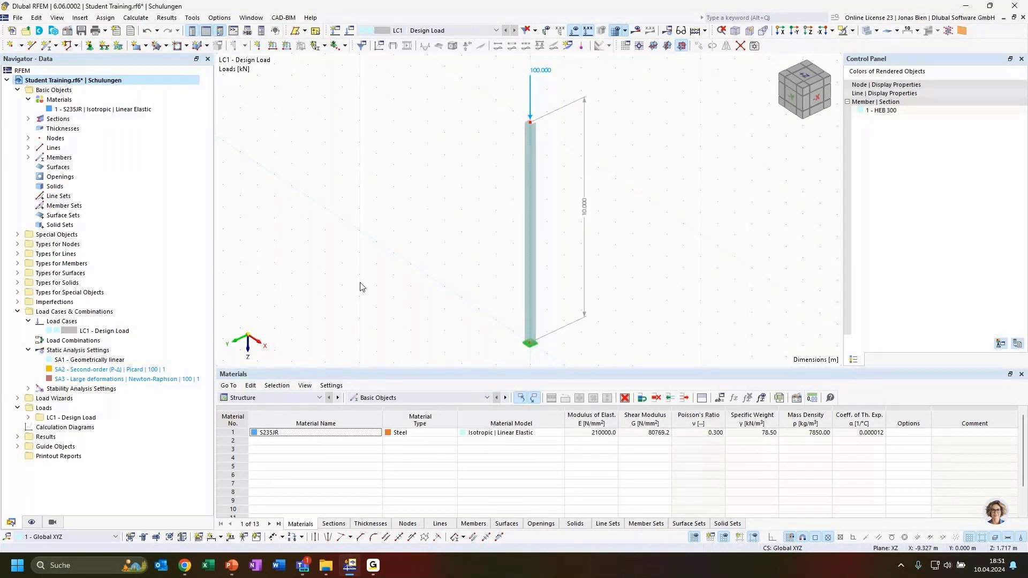
Edit load case LC1 and activate its critical load calculation with stability analysis settings ST1
double_click(118, 331)
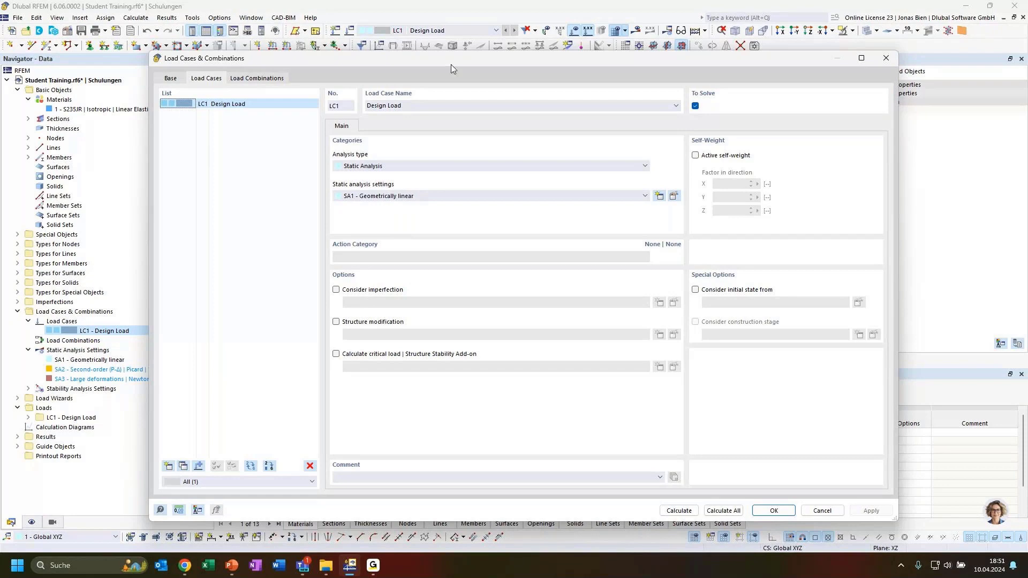
drag(451, 66, 492, 173)
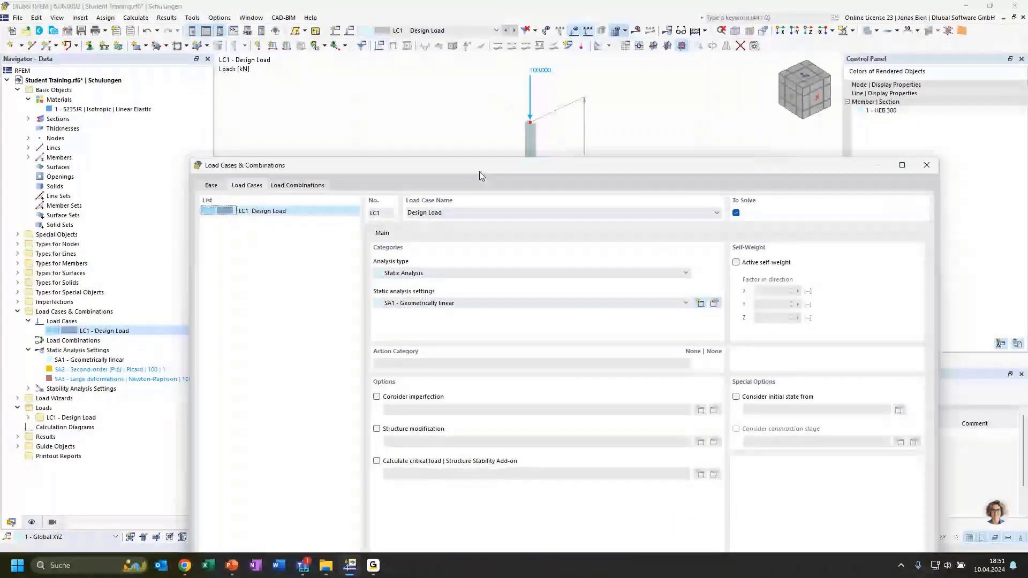
drag(481, 176, 472, 83)
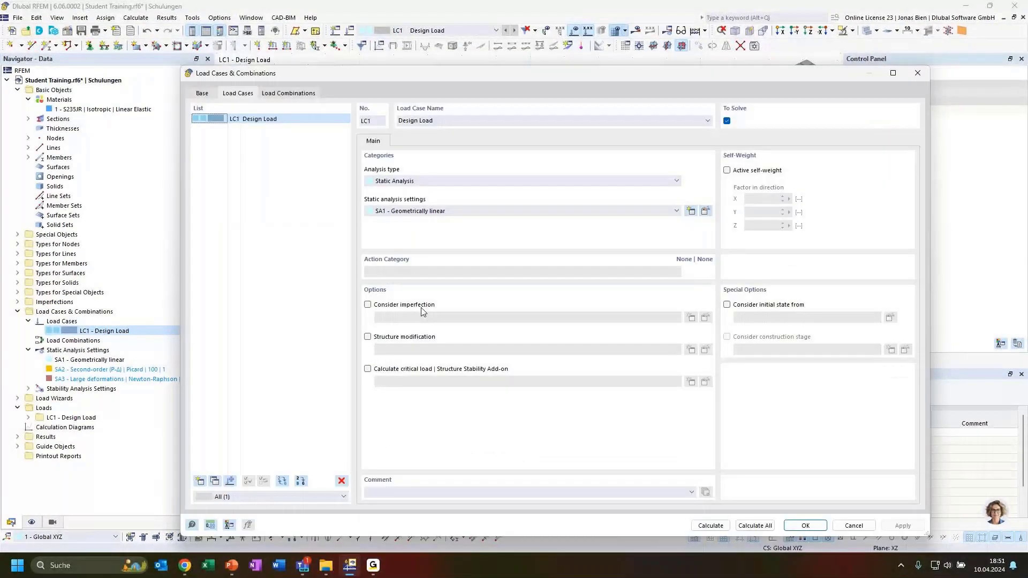
click(447, 369)
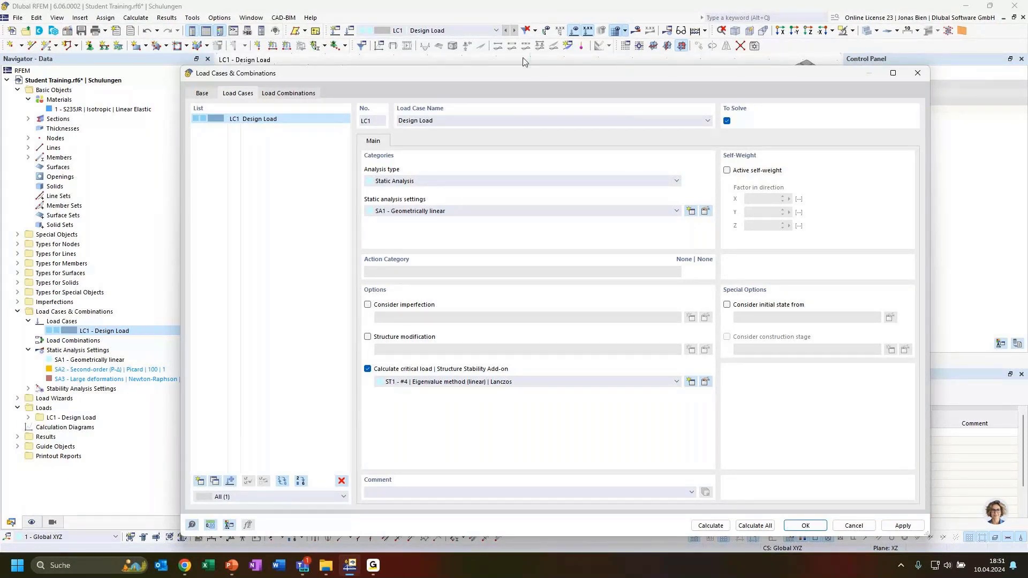
drag(466, 75, 408, 64)
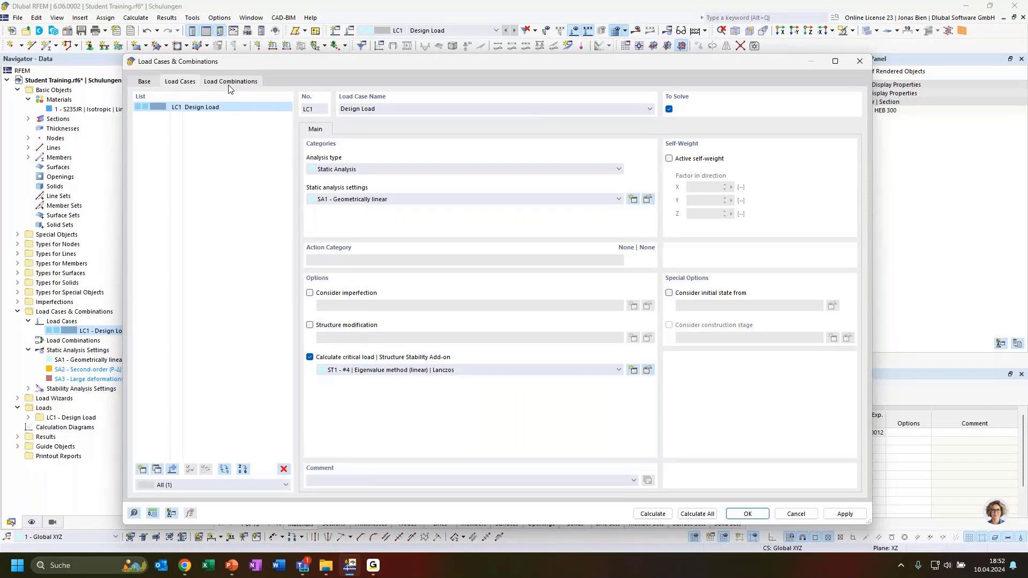
click(209, 86)
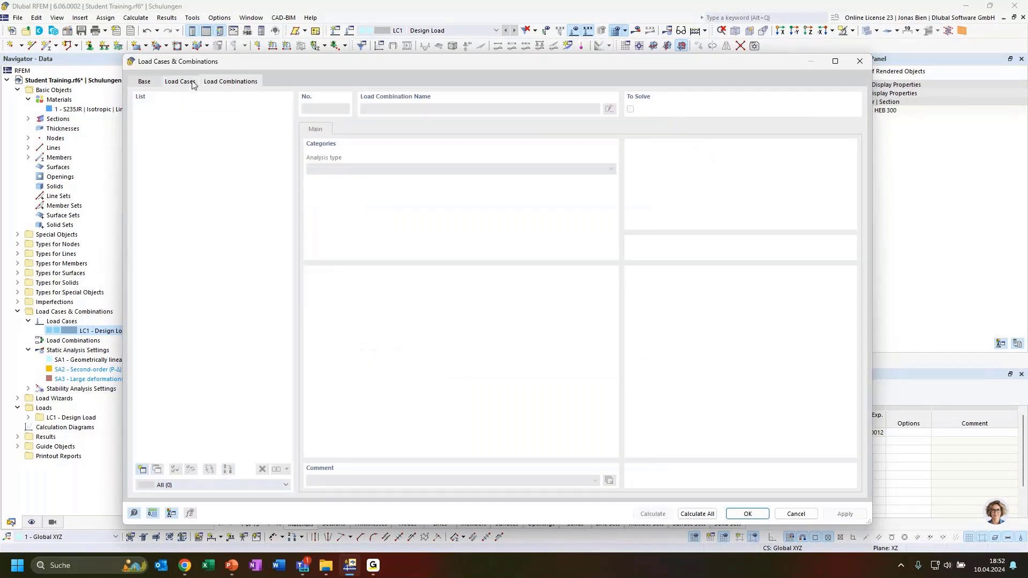
click(193, 83)
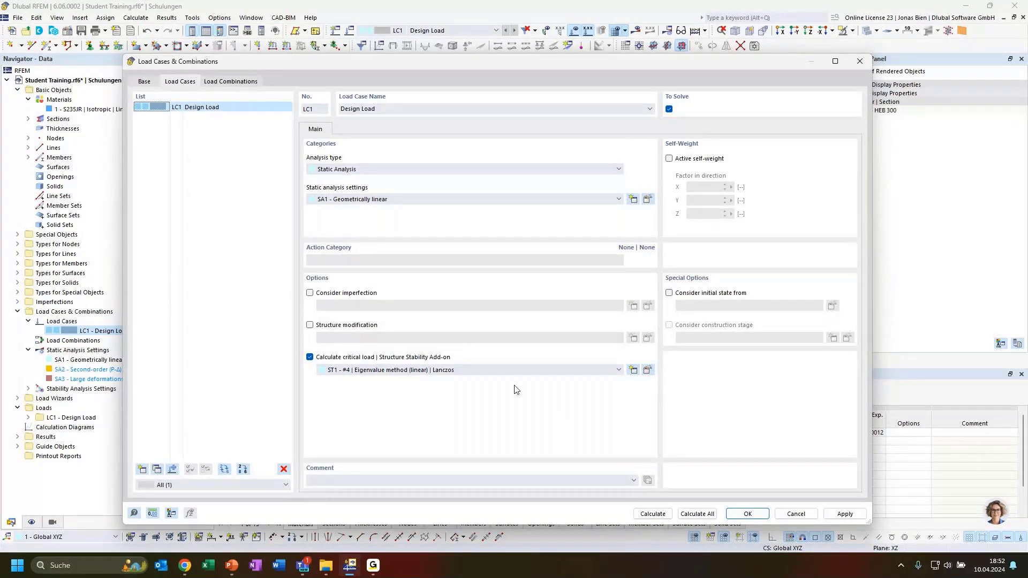
Open the ST1 stability analysis settings and review the available analysis types, keeping Eigenvalue method (linear)
click(503, 370)
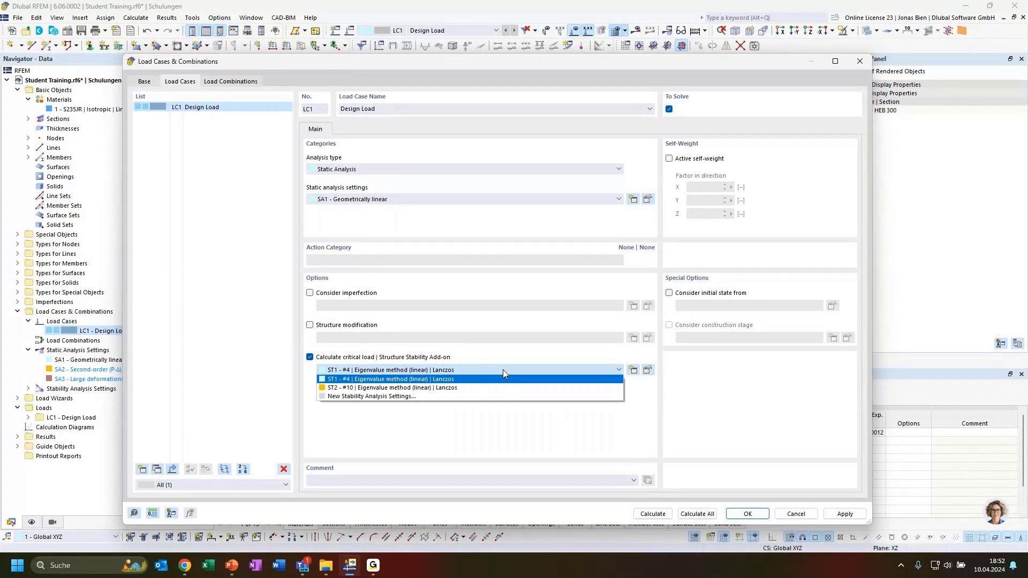
click(502, 369)
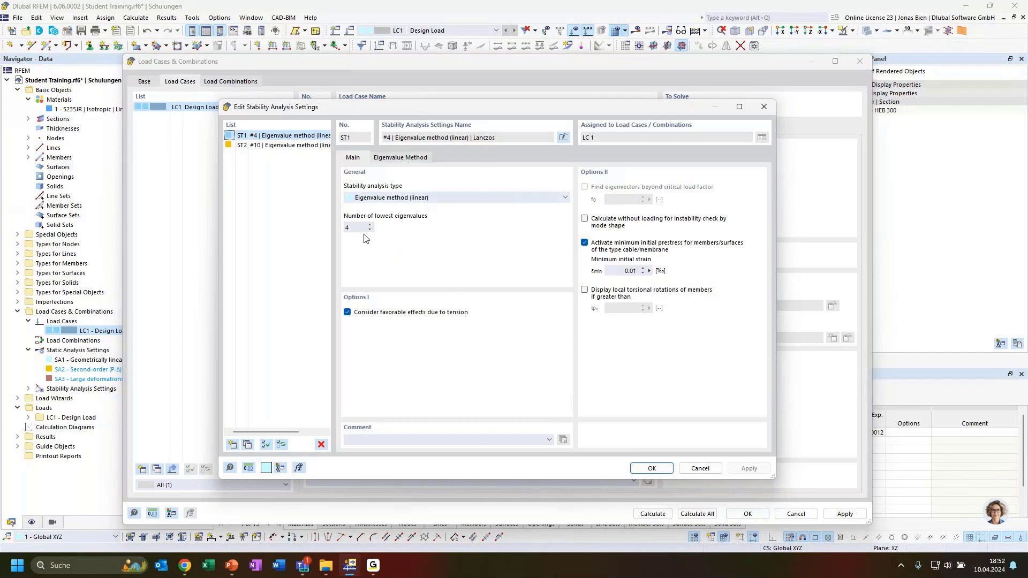
click(405, 198)
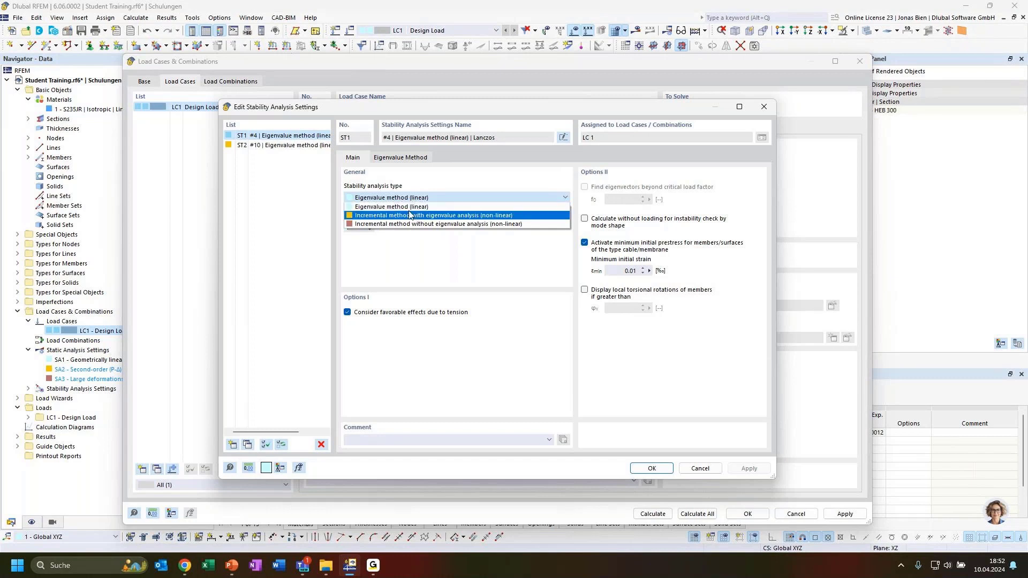
click(410, 205)
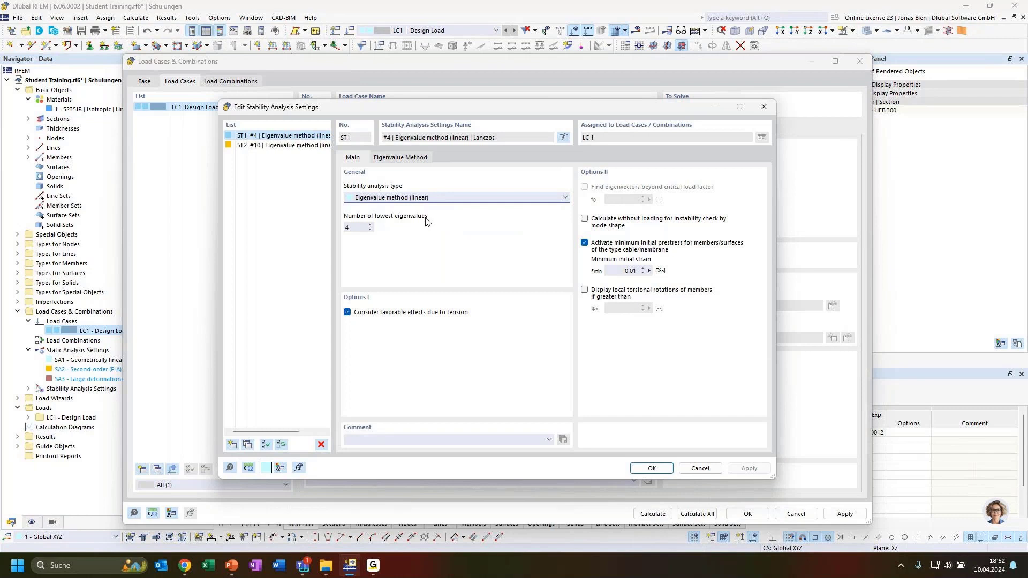
click(436, 199)
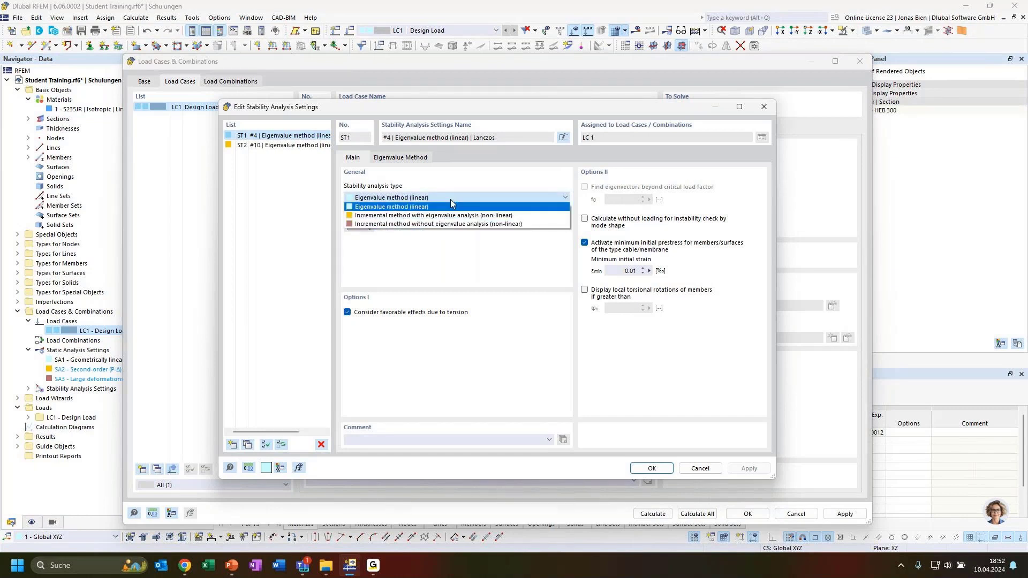
click(448, 207)
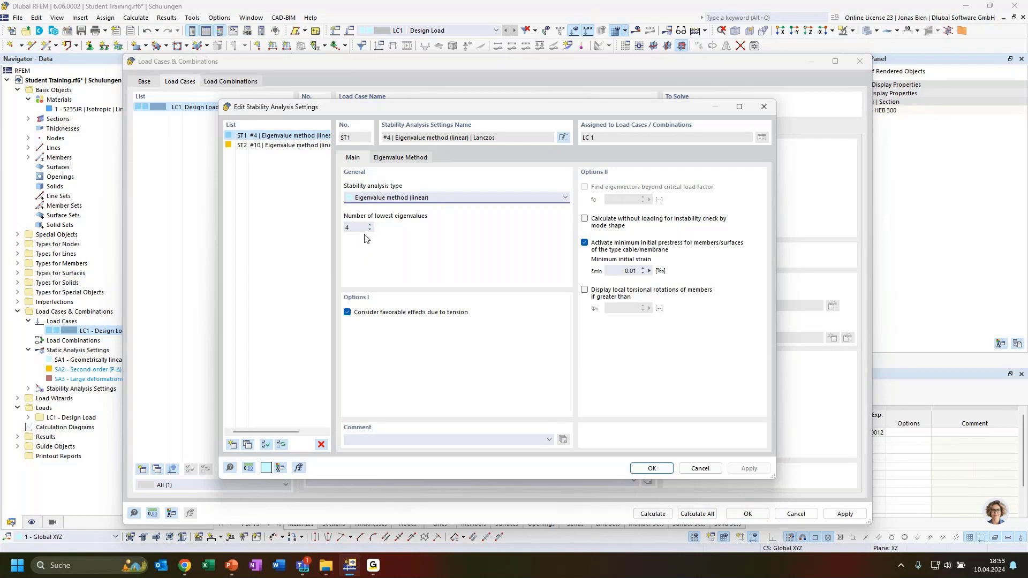
Review the eigenvalue solution methods available for ST1, keeping Lanczos
click(410, 159)
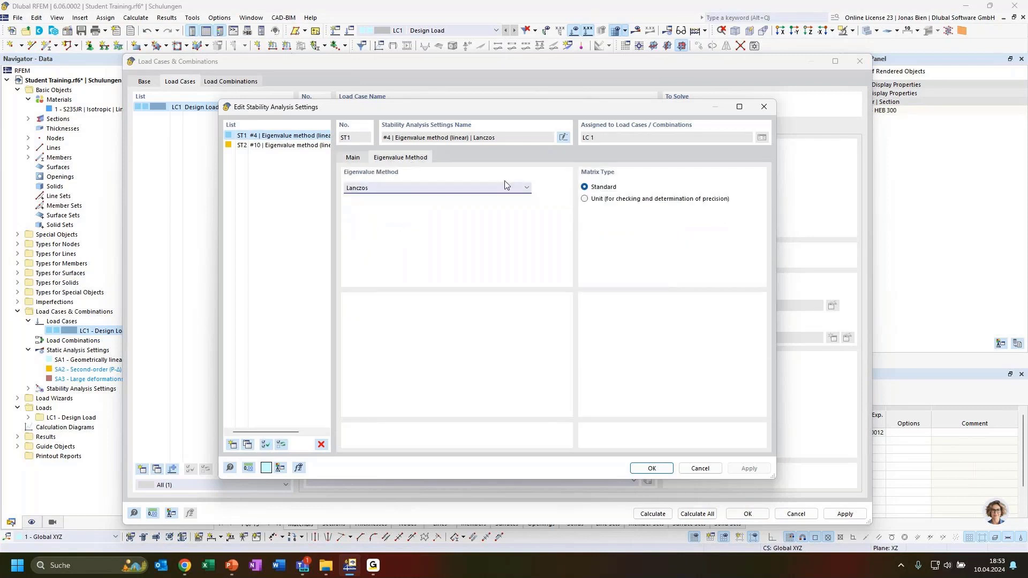
click(392, 189)
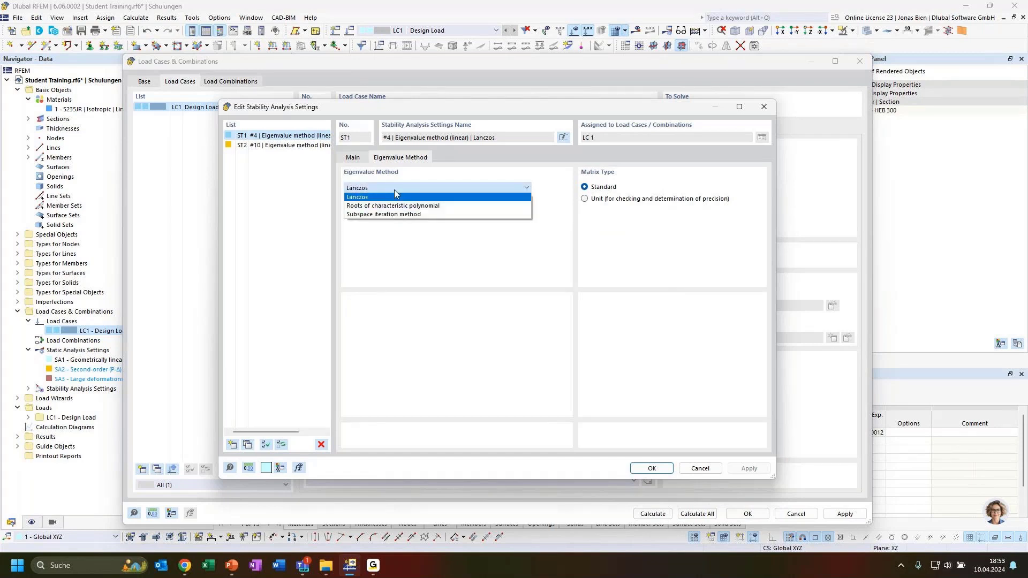
click(394, 190)
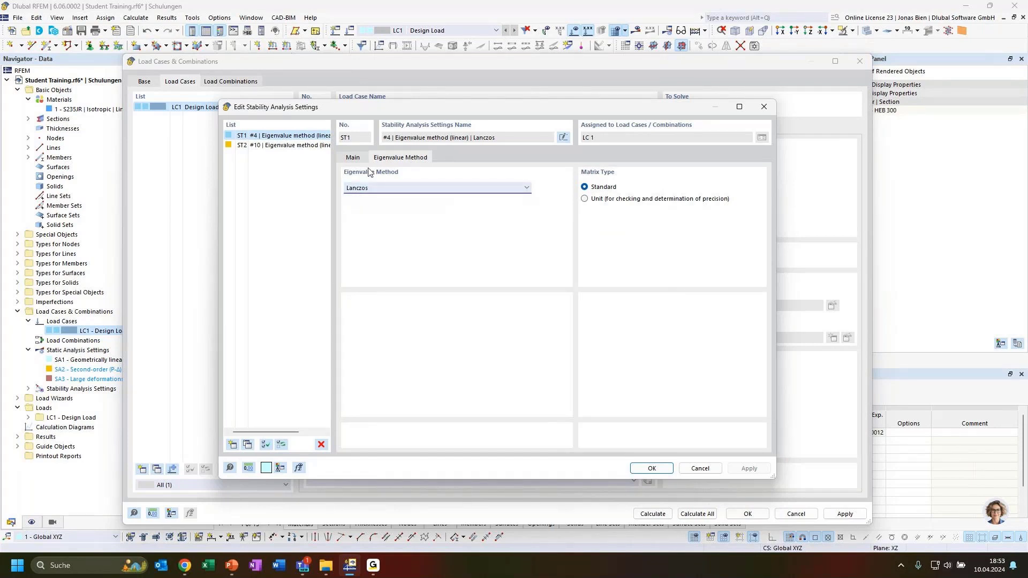
Accept the ST1 stability analysis settings and calculate load case LC1
click(354, 158)
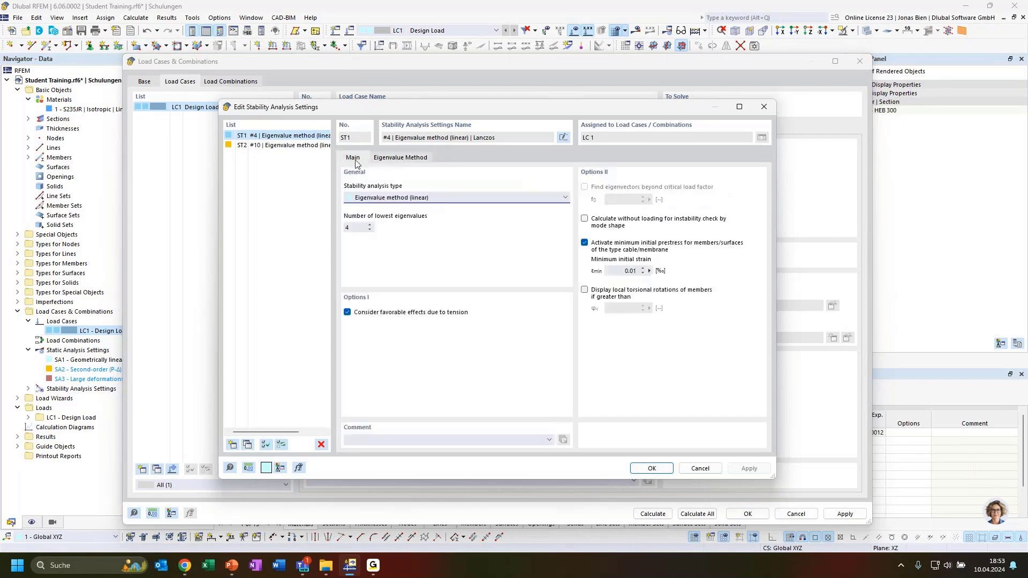
click(651, 467)
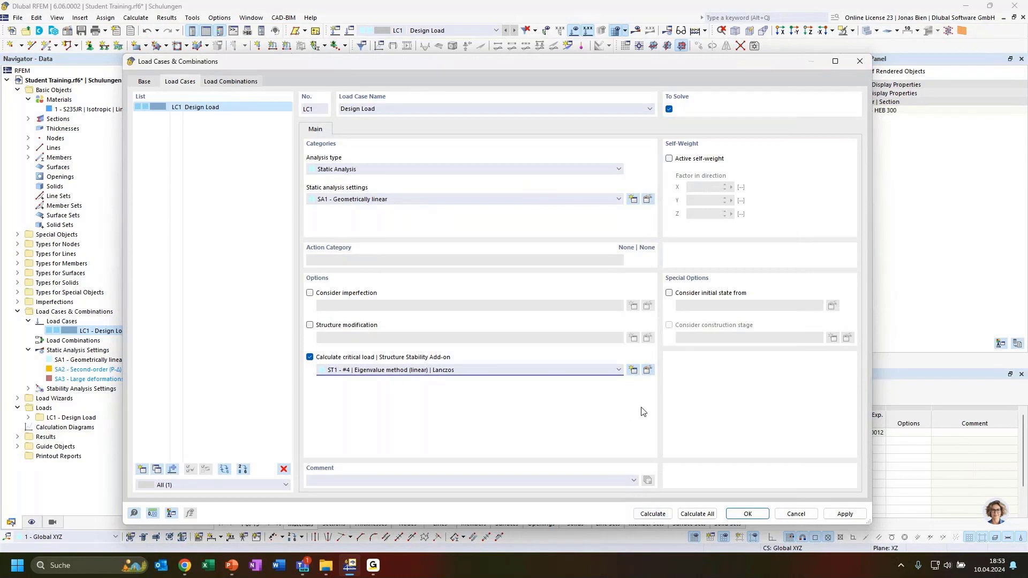
click(653, 514)
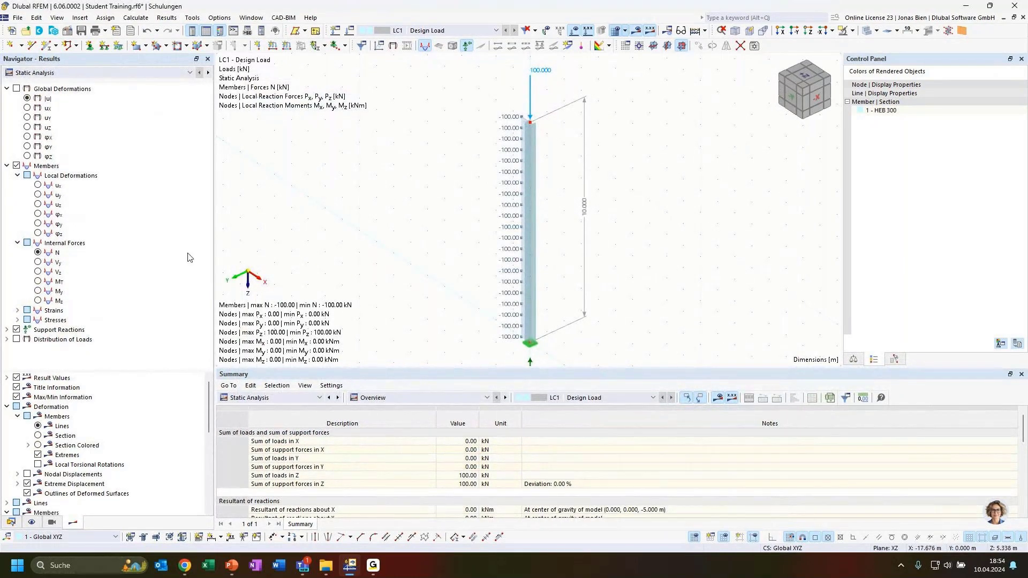
Switch the displayed LC1 results from Static Analysis to Stability Analysis
click(119, 73)
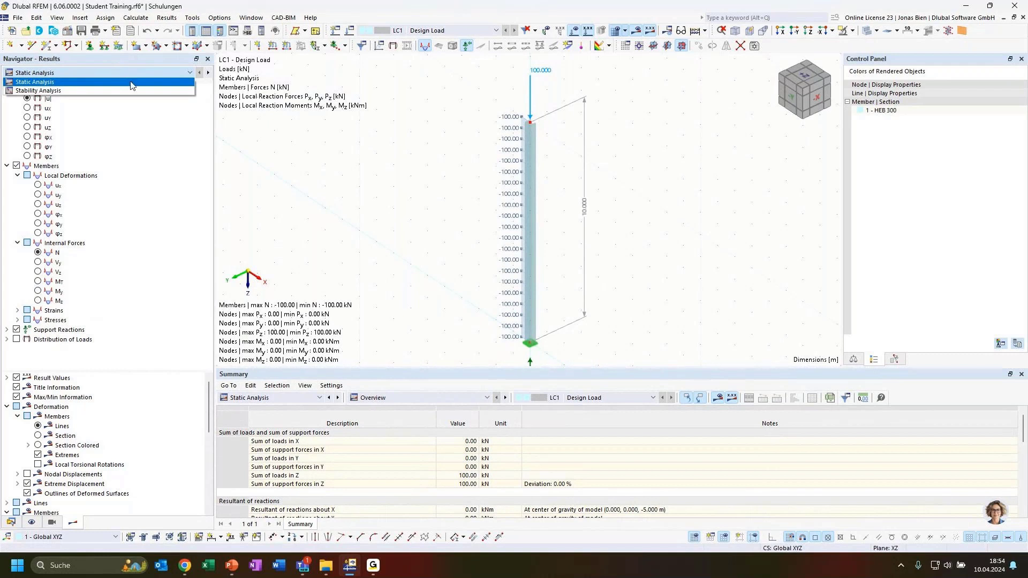
click(43, 84)
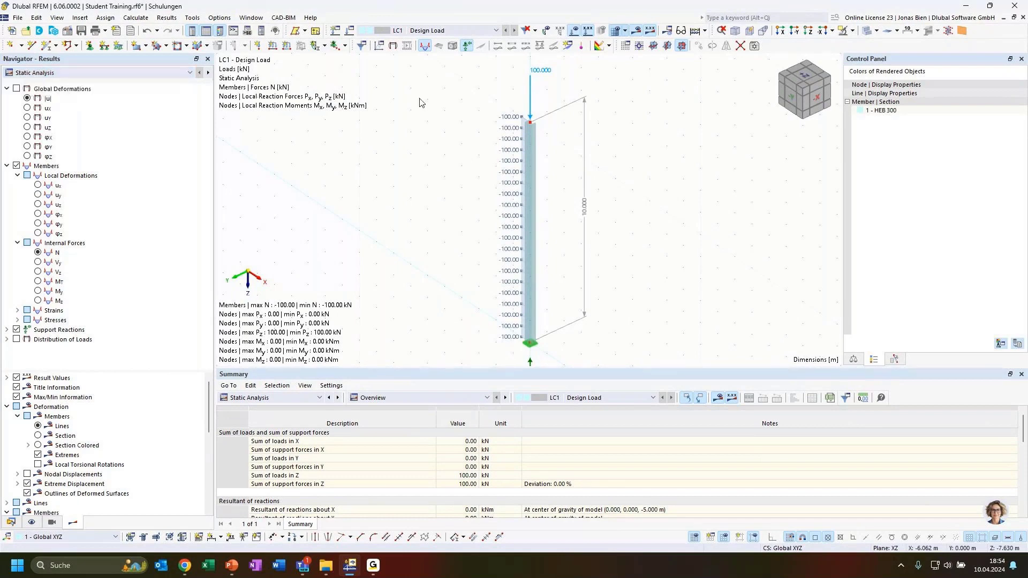
scroll(581, 173, down, 1)
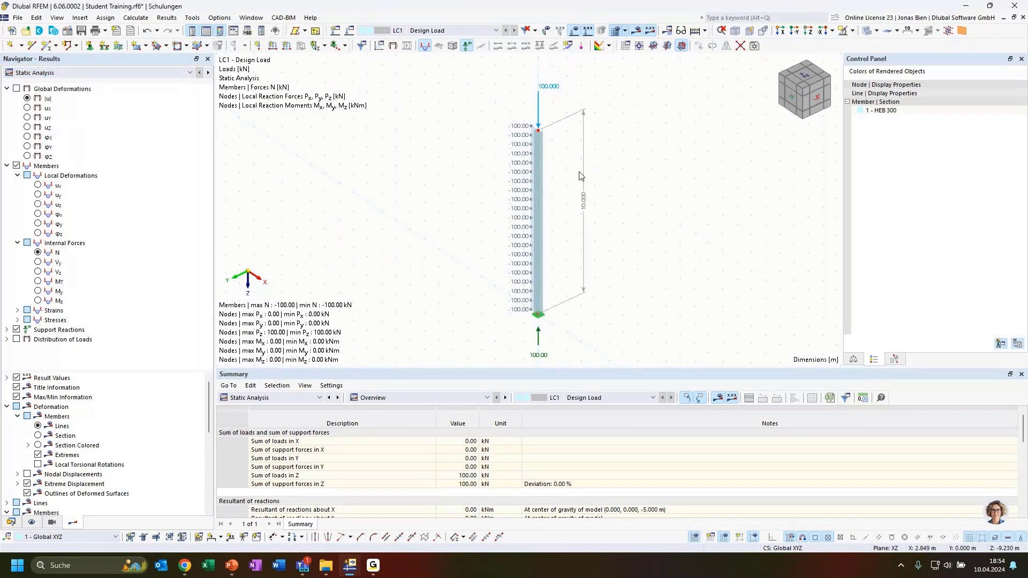
middle_drag(619, 185, 618, 178)
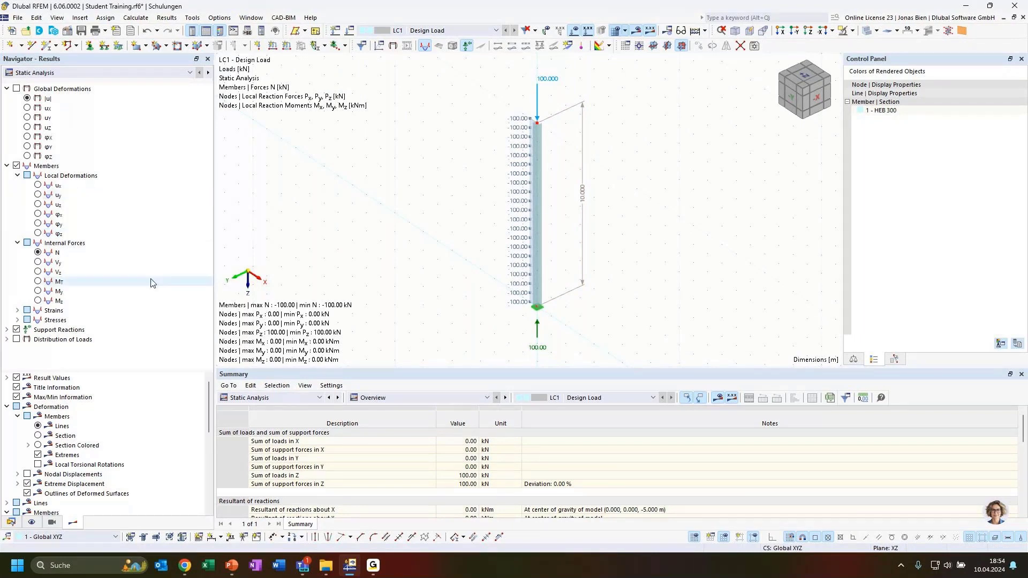
click(63, 72)
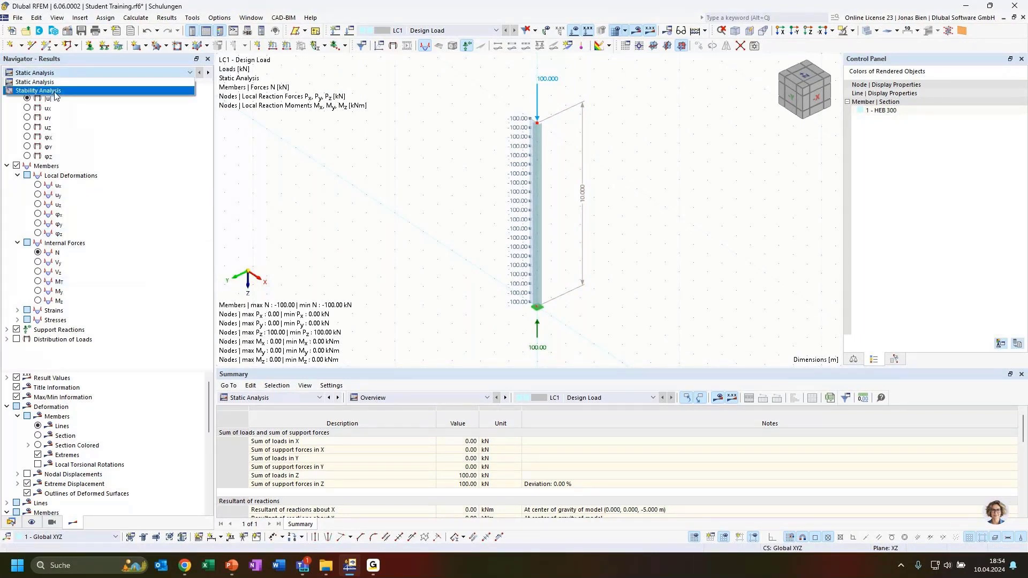
click(37, 90)
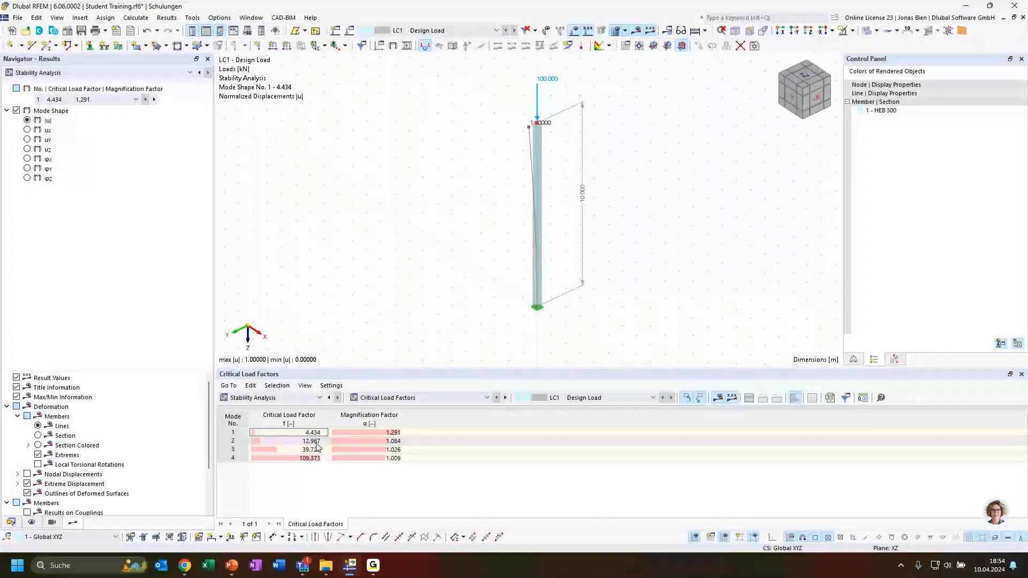
Inspect the first buckling mode shape of the column from another angle, keeping mode 1 selected
click(300, 433)
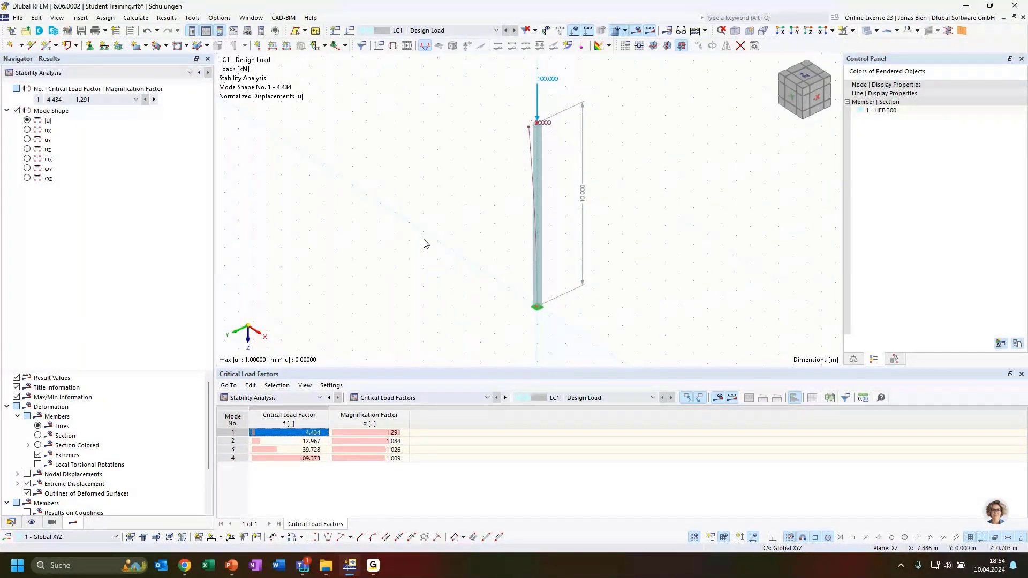
ctrl+middle_drag(425, 244, 725, 250)
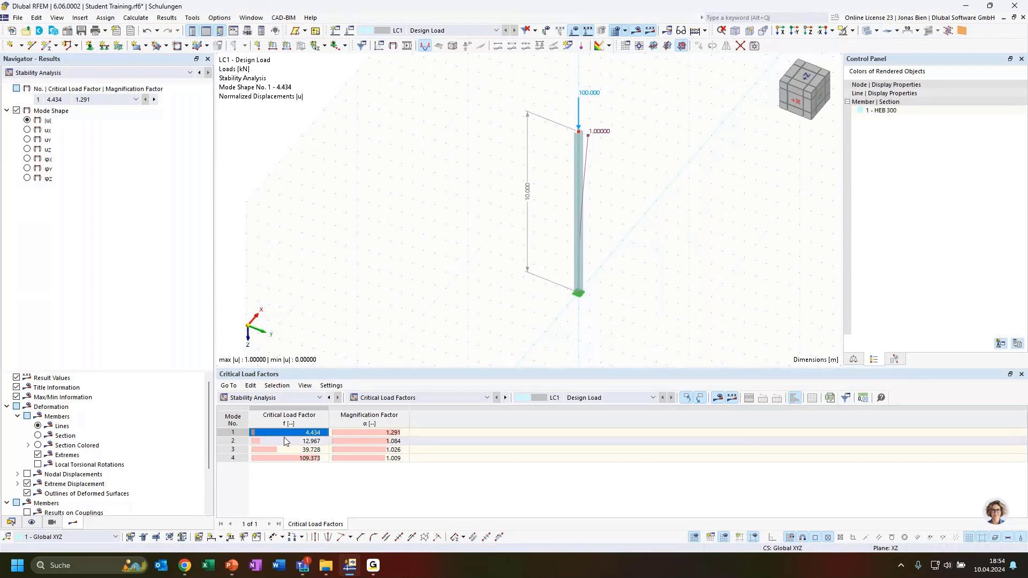
click(107, 99)
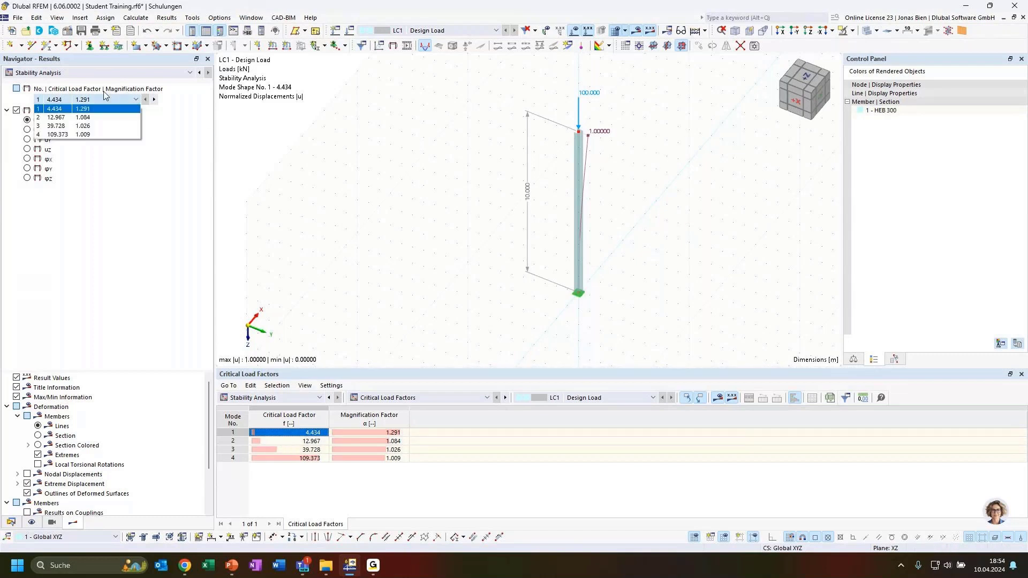
click(69, 109)
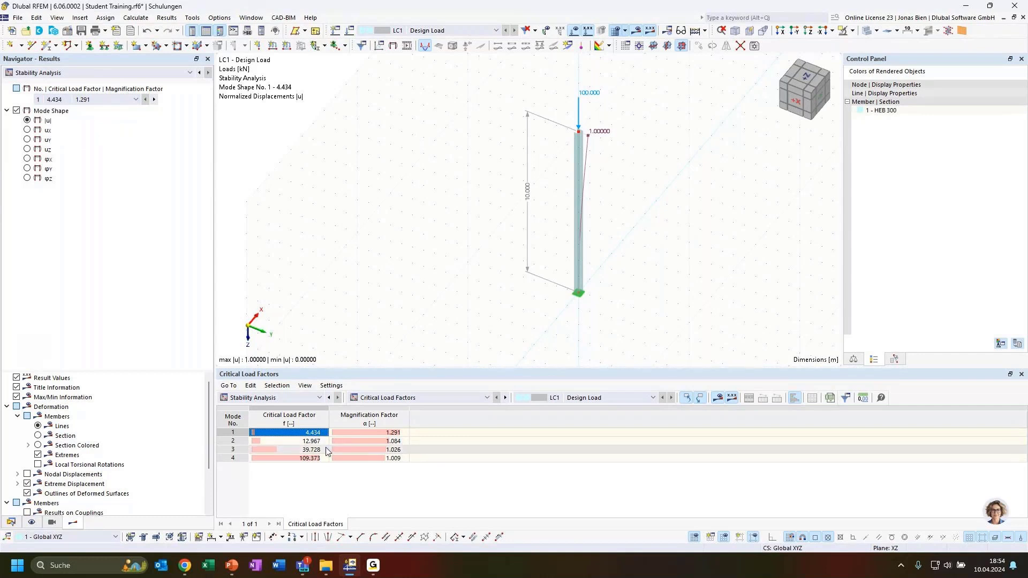
Compare the critical load factors, magnification factors and shapes of modes 2 and 3 with mode 1
click(367, 441)
click(366, 449)
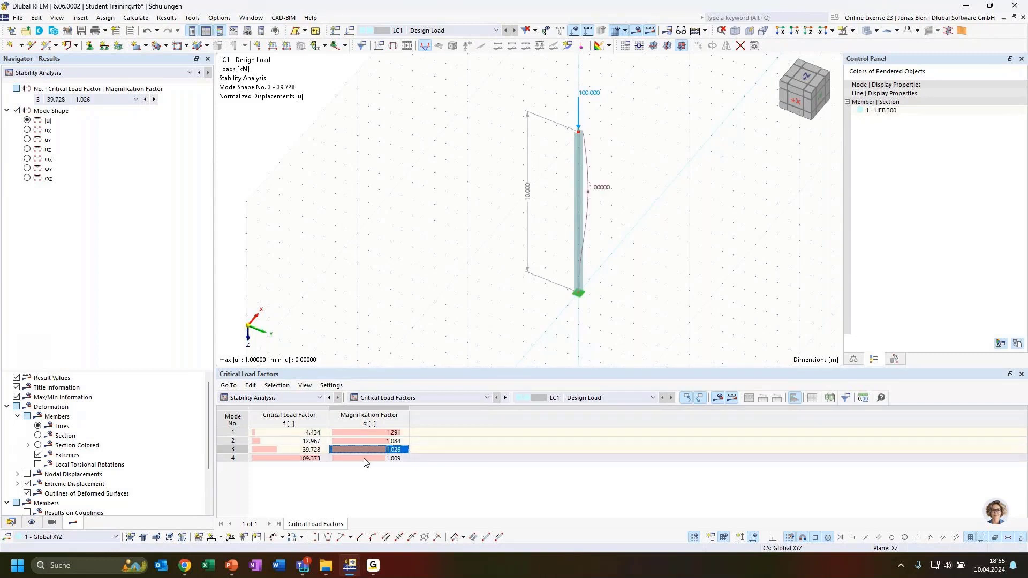
click(362, 433)
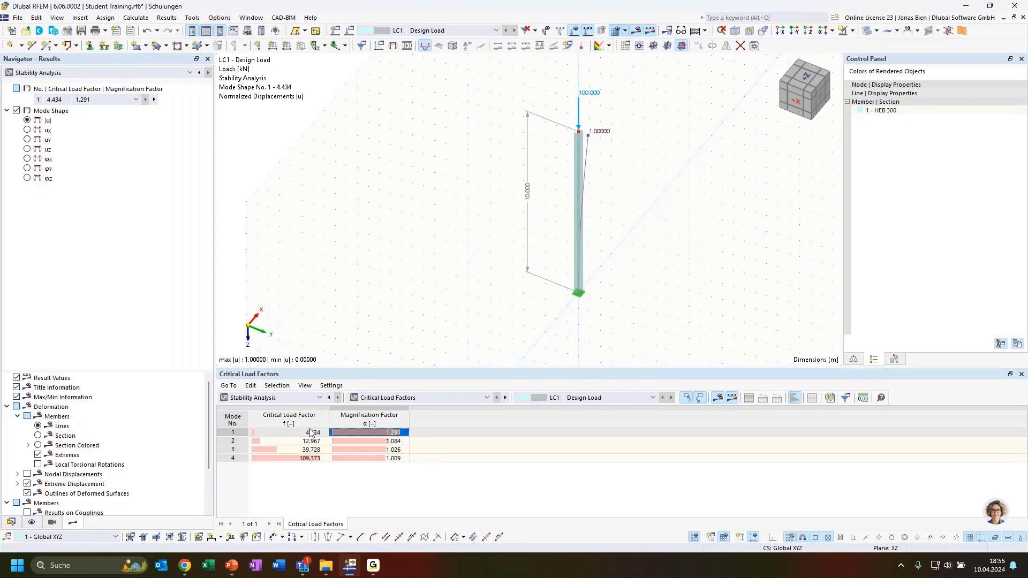
click(284, 436)
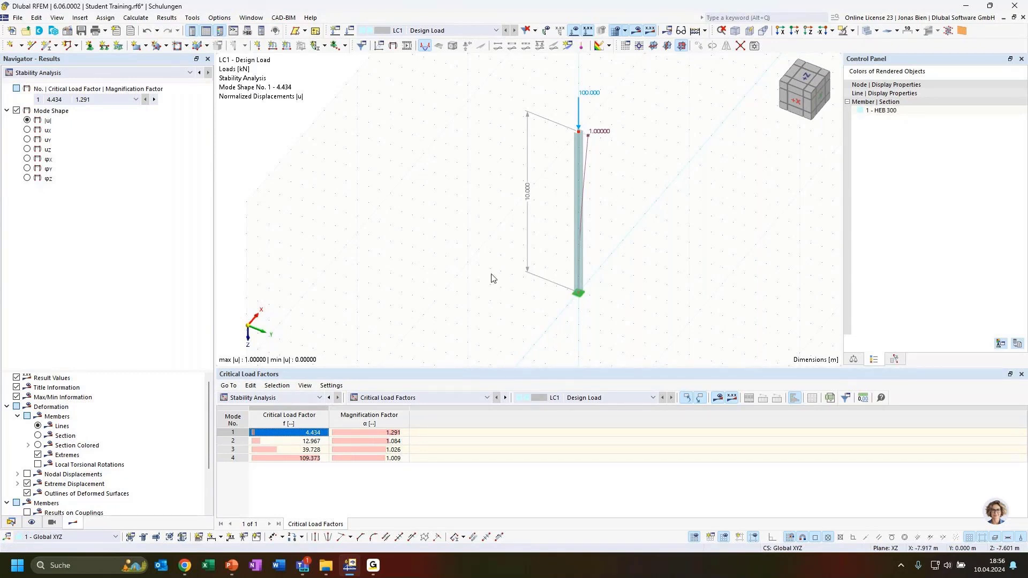
click(238, 431)
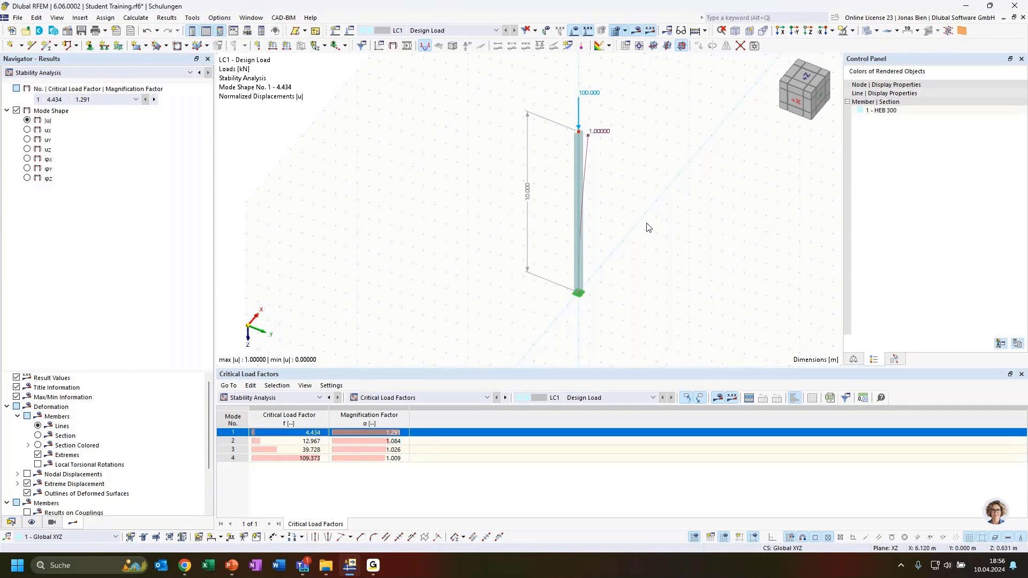
Show the member deformation as Section Colored and compare mode shapes 2 and 1 on the column
click(38, 445)
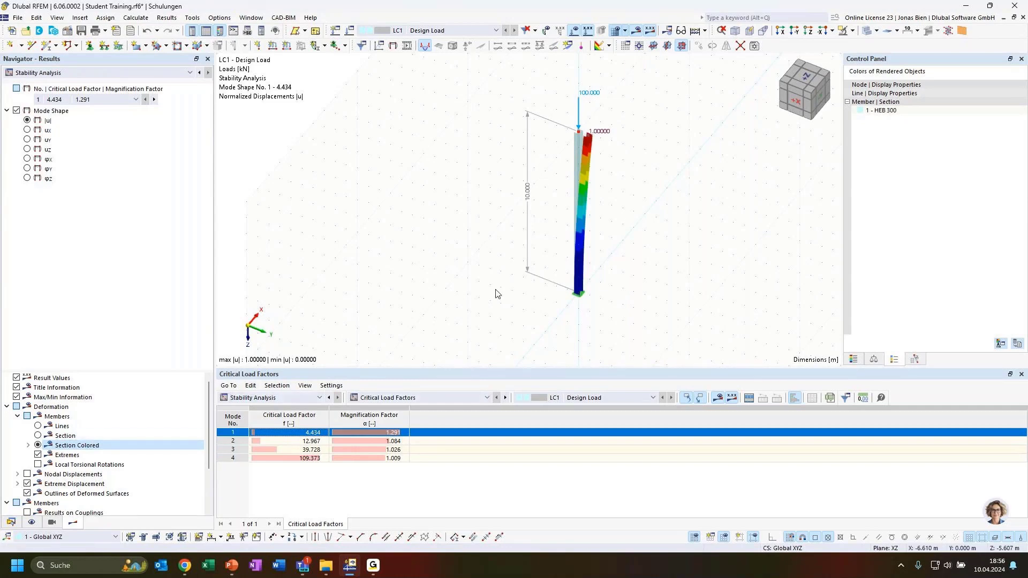
ctrl+middle_drag(646, 238, 674, 214)
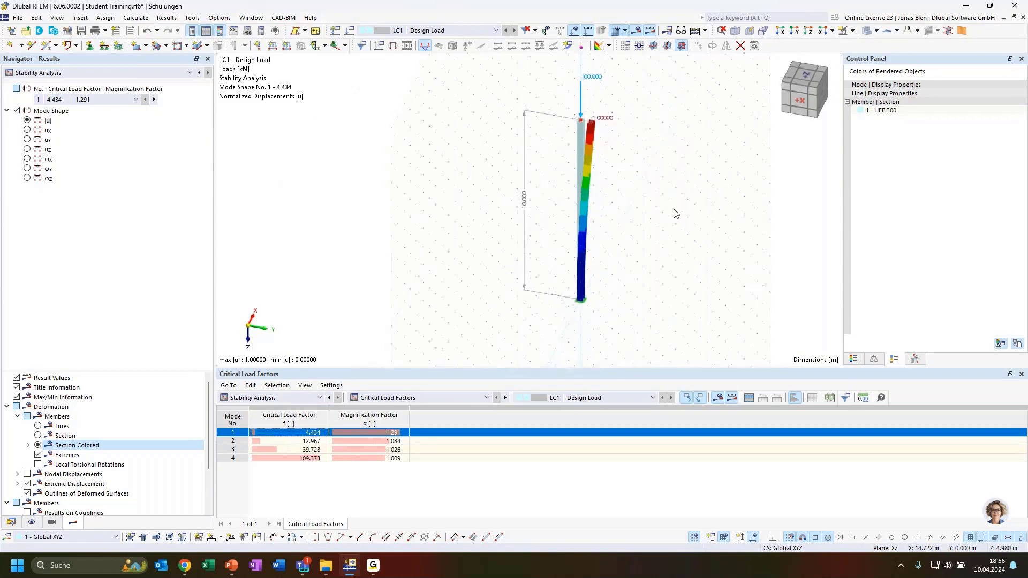
click(287, 441)
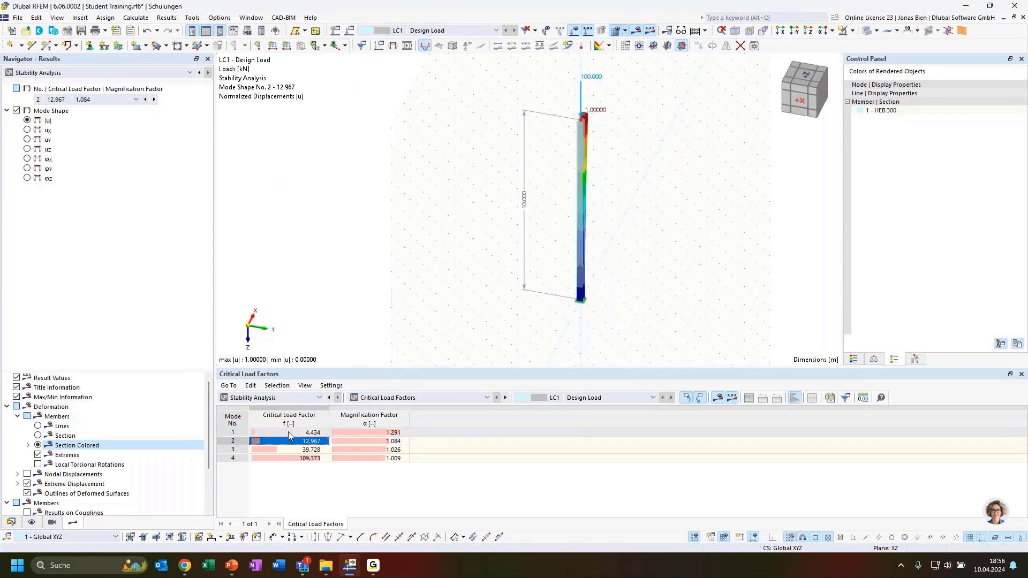
click(288, 432)
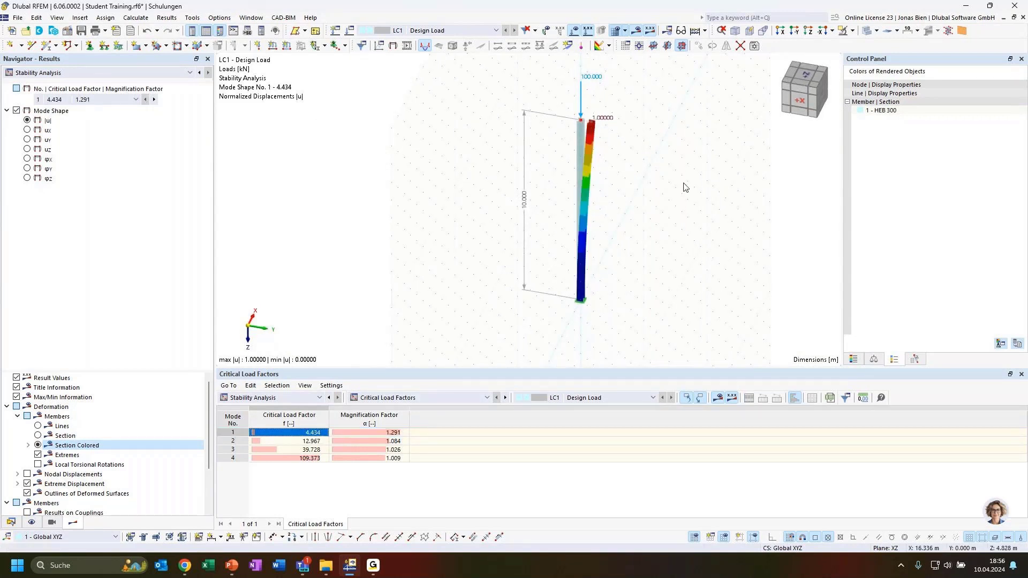
Examine the buckling directions of mode shapes 1 and 2 at the column top from different angles
scroll(606, 168, up, 4)
ctrl+middle_drag(612, 104, 662, 171)
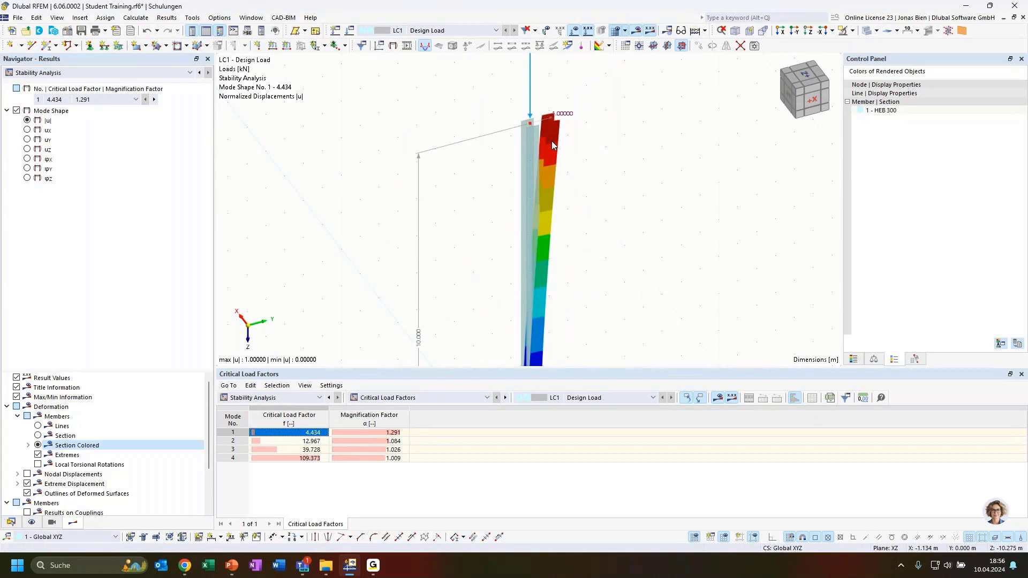
click(289, 441)
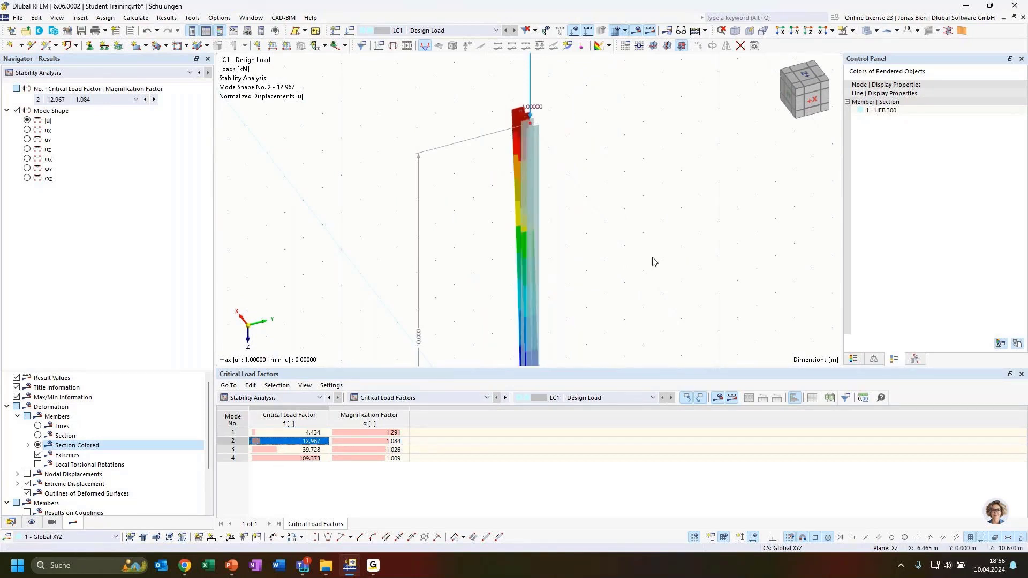
ctrl+middle_drag(685, 254, 448, 225)
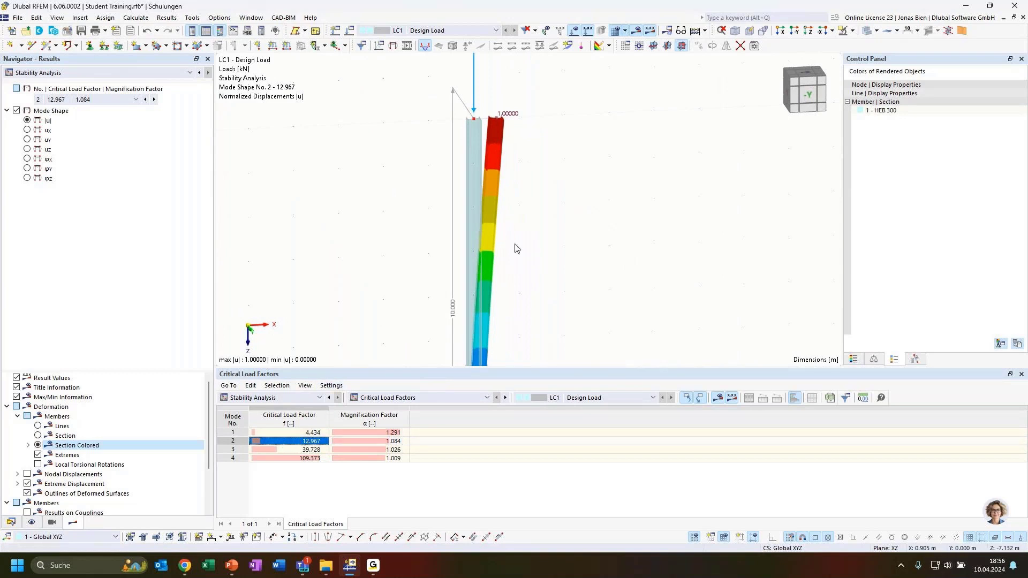
scroll(530, 244, down, 3)
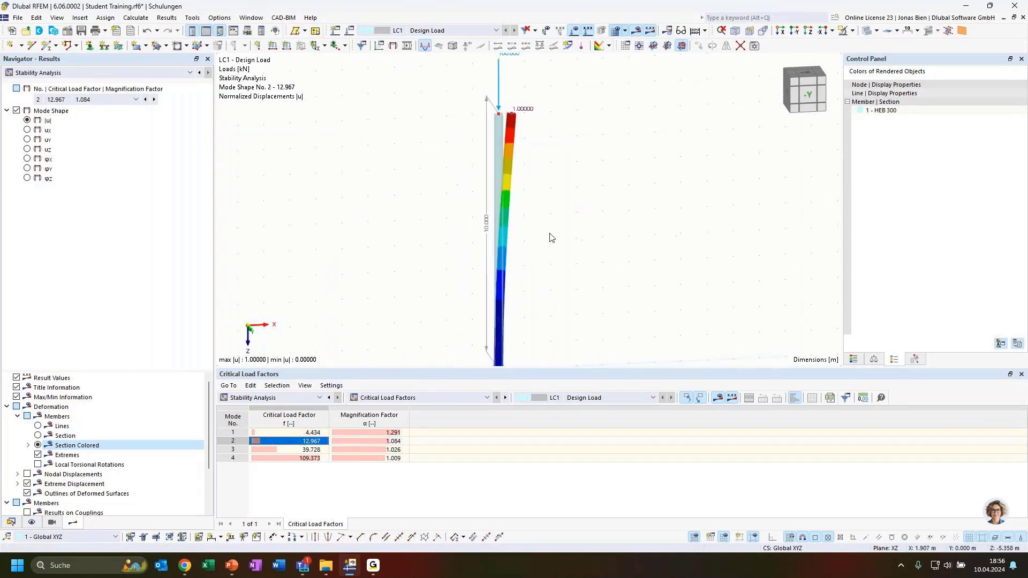
middle_drag(560, 276, 548, 231)
middle_drag(554, 184, 551, 225)
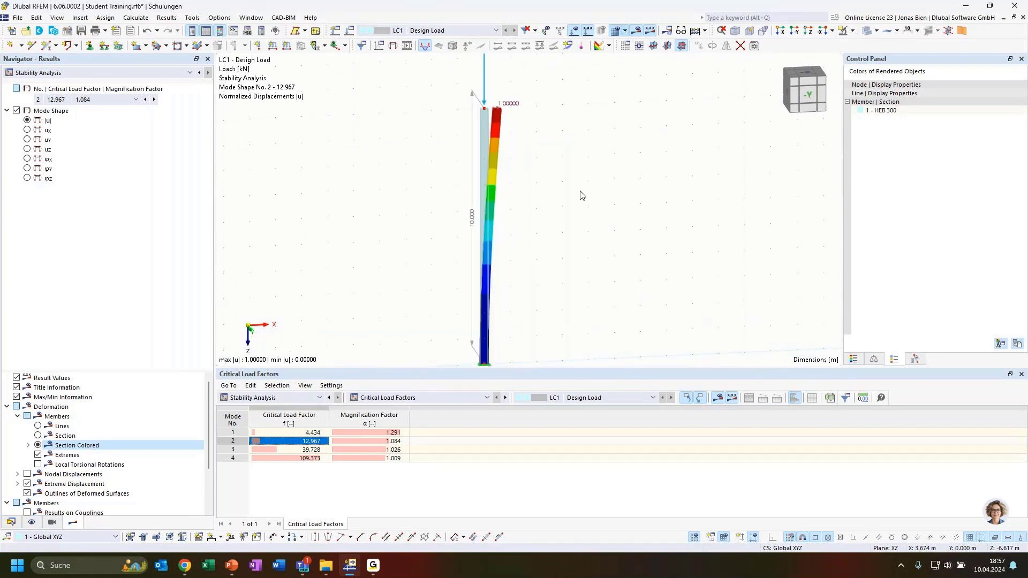
middle_drag(582, 195, 577, 248)
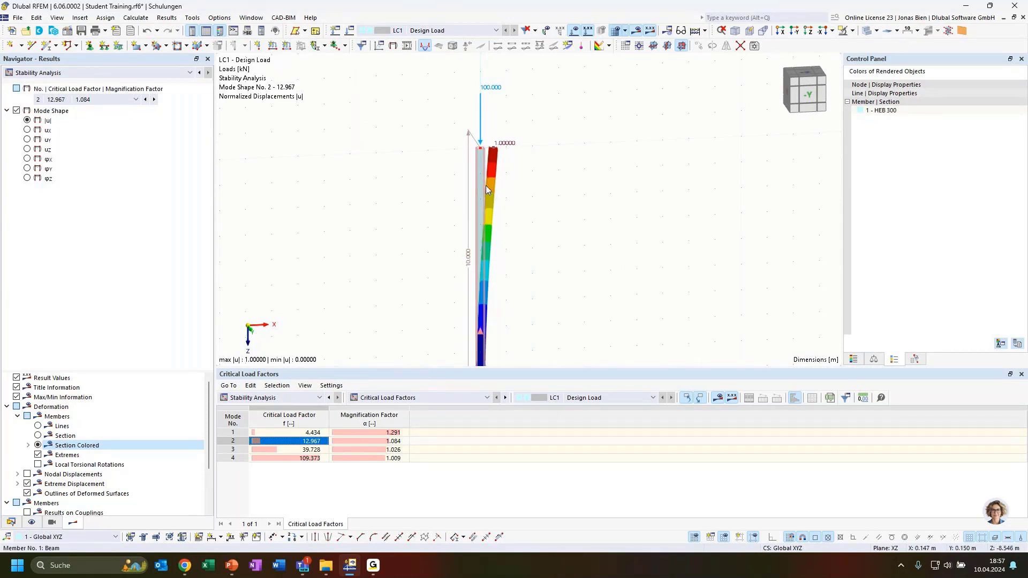
ctrl+middle_drag(536, 191, 579, 262)
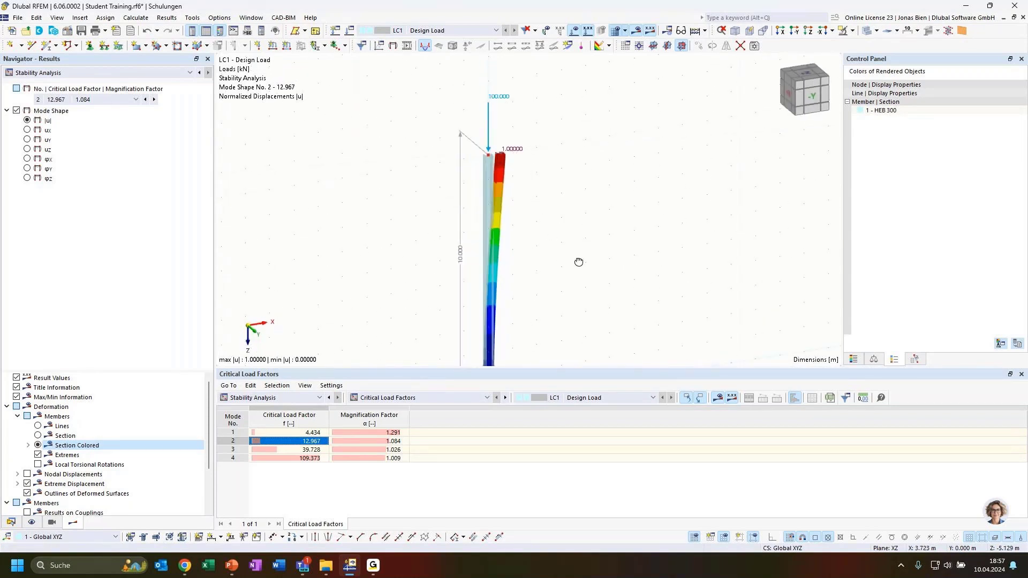
Redisplay mode shape 1 and check the parameters of the nodal load at the column top without changing them
click(310, 432)
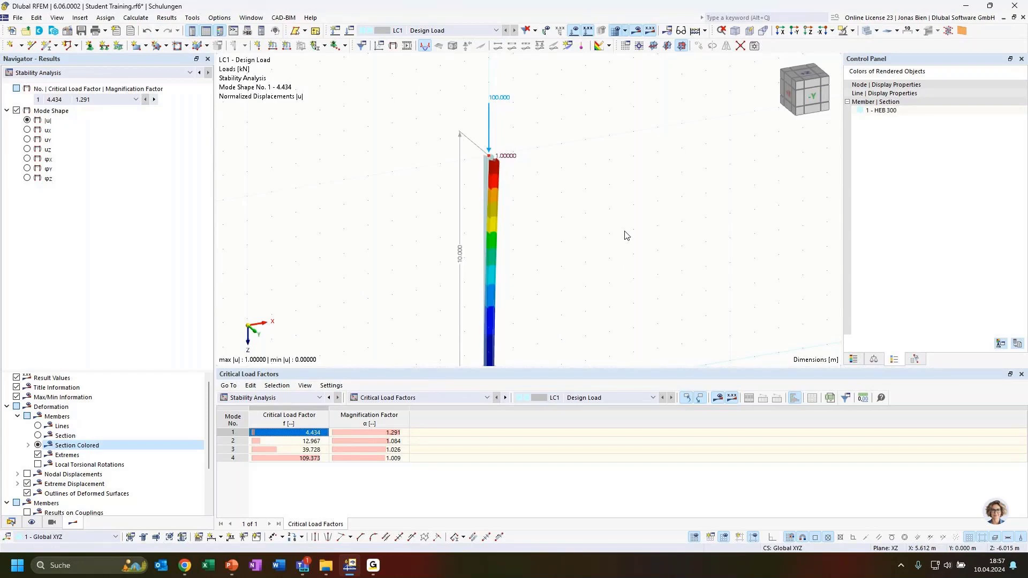
double_click(489, 121)
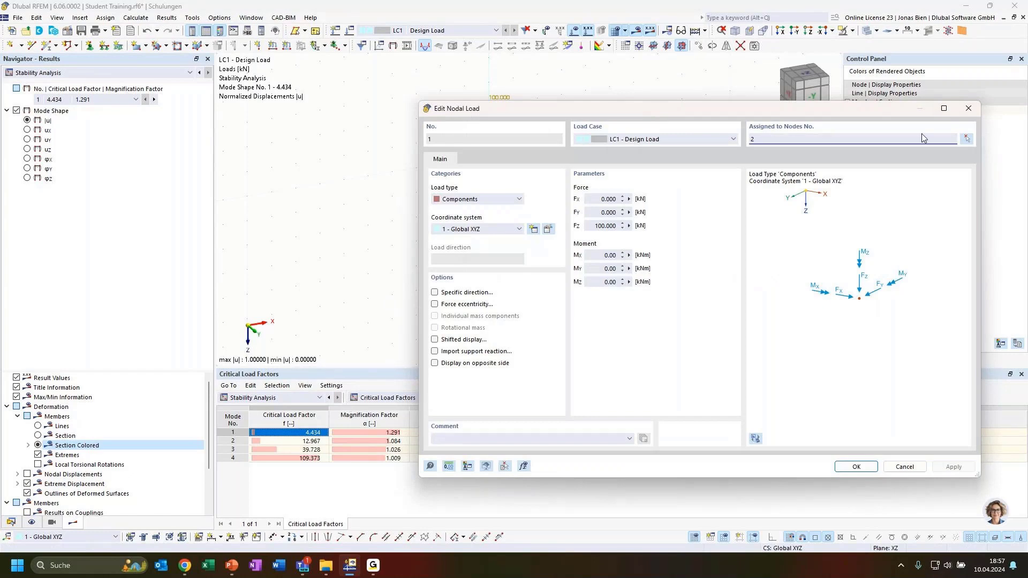
click(968, 108)
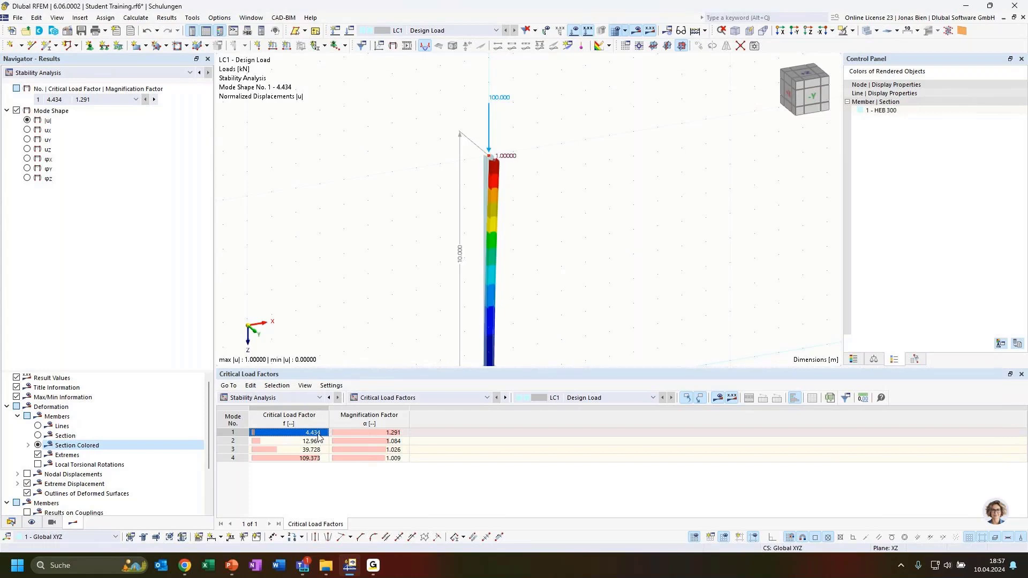
Duplicate load case LC1 as LC2 and assign it the SA2 second-order (P-Δ) Picard static analysis settings
click(10, 522)
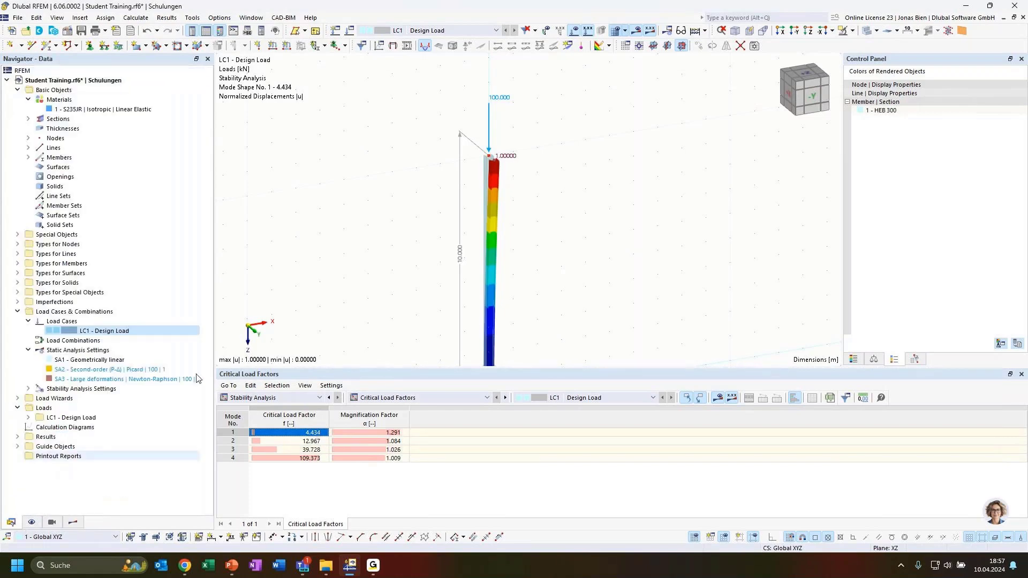
double_click(109, 331)
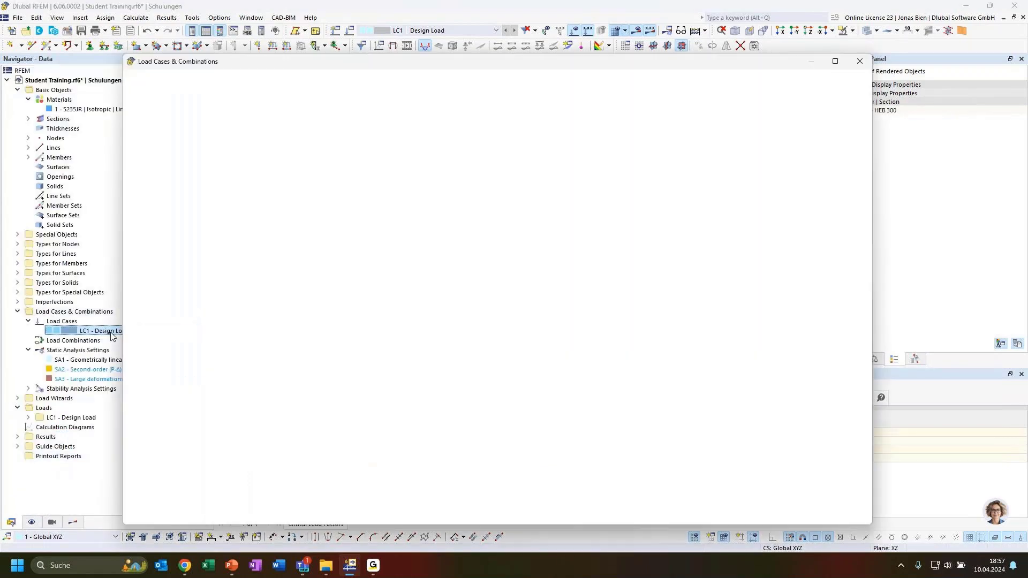
click(157, 469)
click(404, 199)
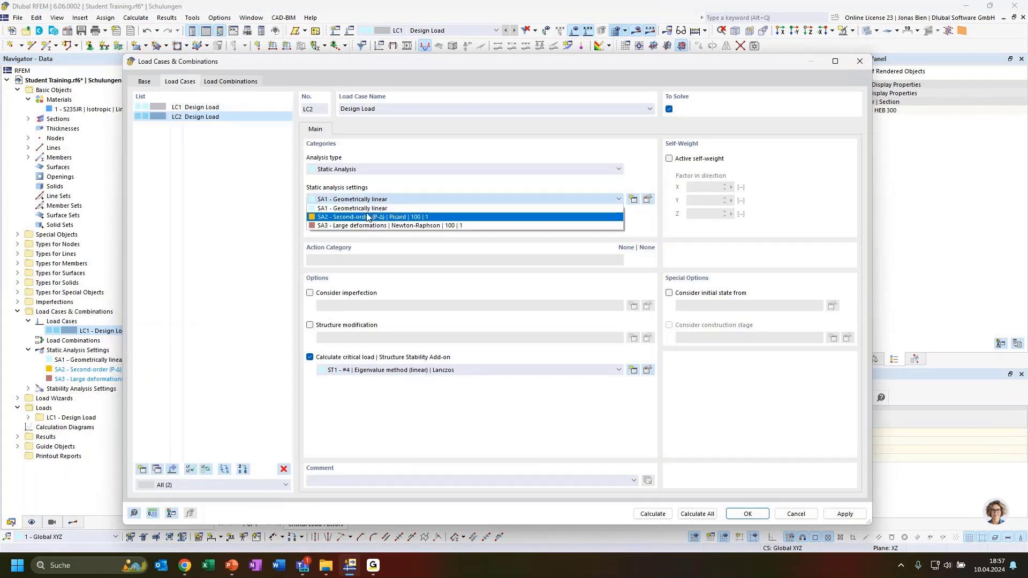
click(361, 218)
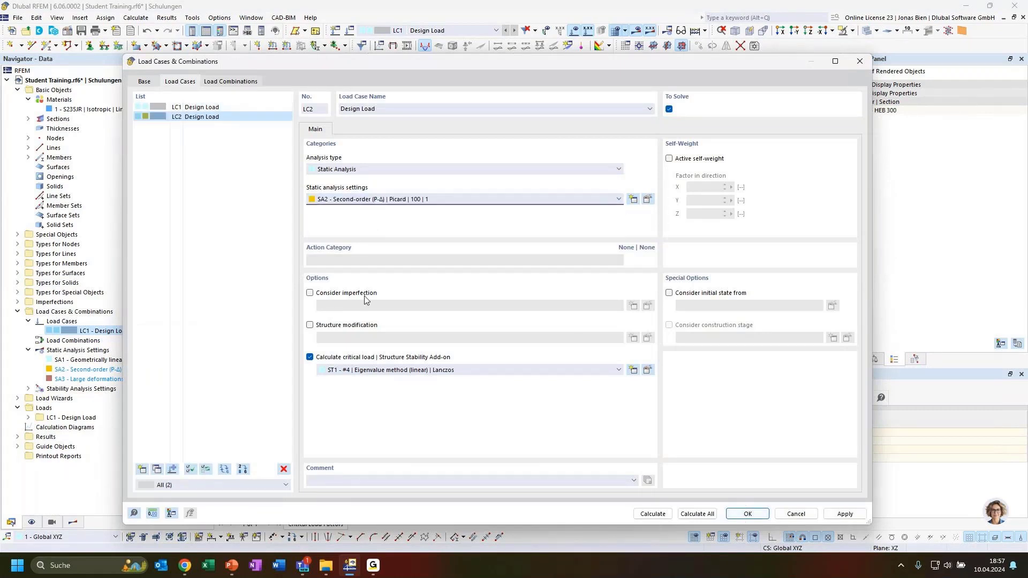
Deactivate the critical load calculation of the Structure Stability add-on for load case LC2 and apply the load case settings
click(310, 357)
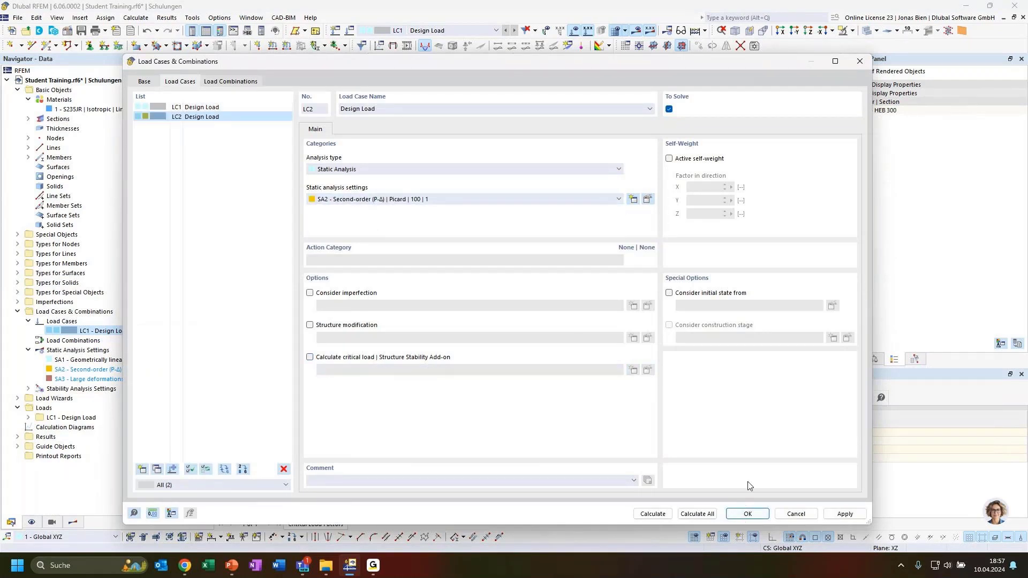
click(741, 514)
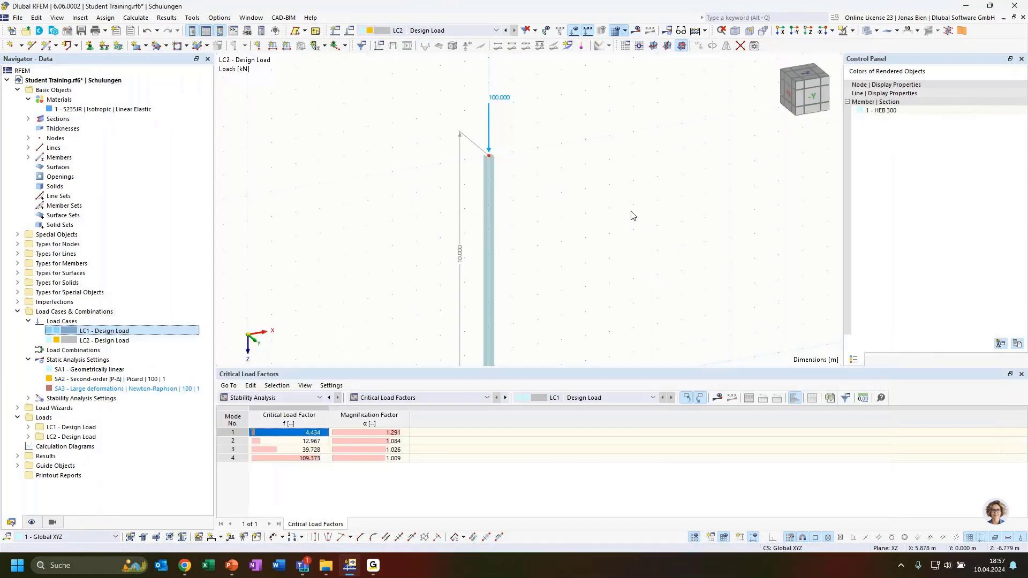
Set the vertical force FZ of the nodal load at the column top in LC2 to 434 kN and calculate the results
click(489, 121)
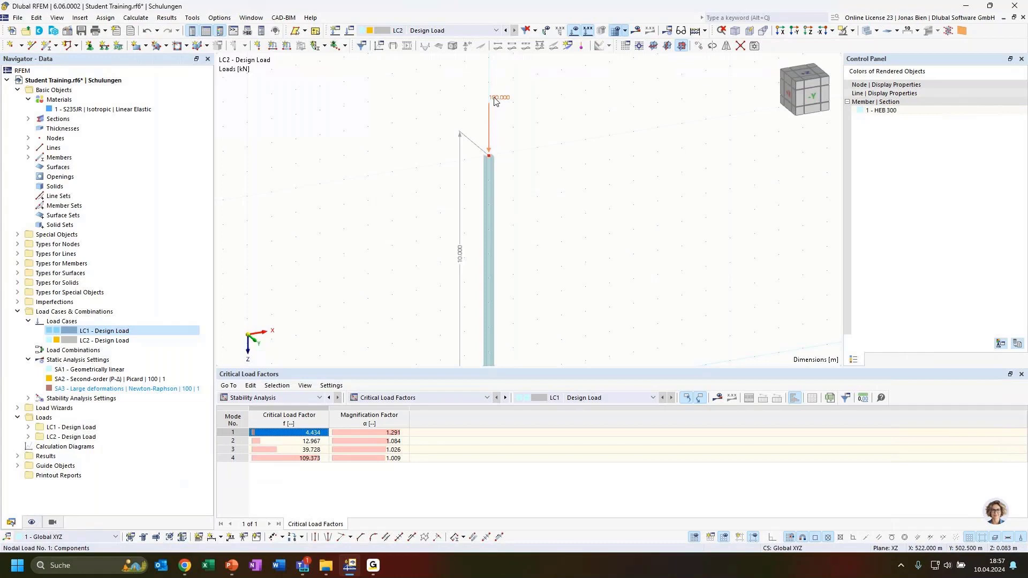
double_click(494, 103)
drag(594, 227, 620, 224)
text(434)
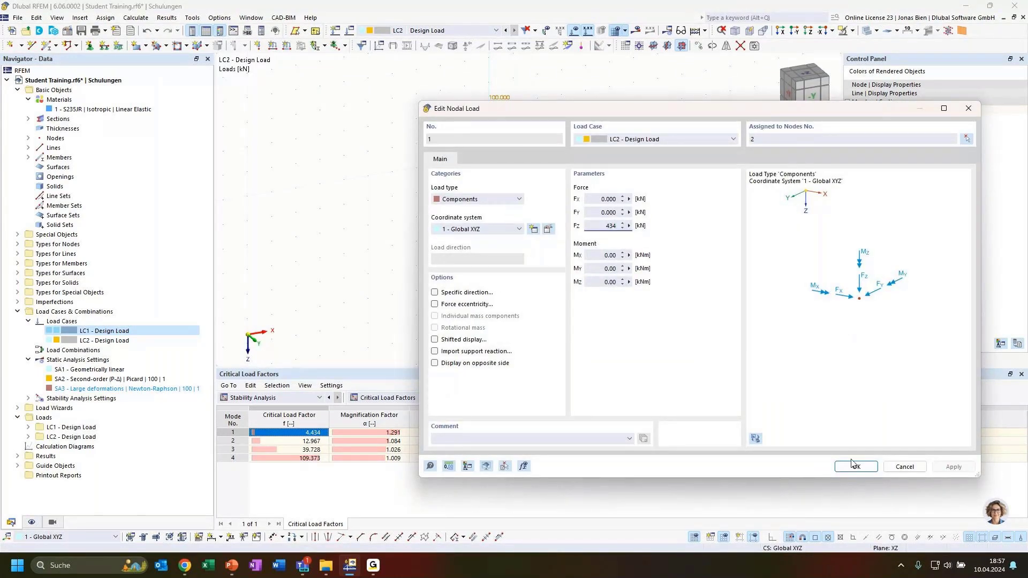
click(855, 465)
click(636, 30)
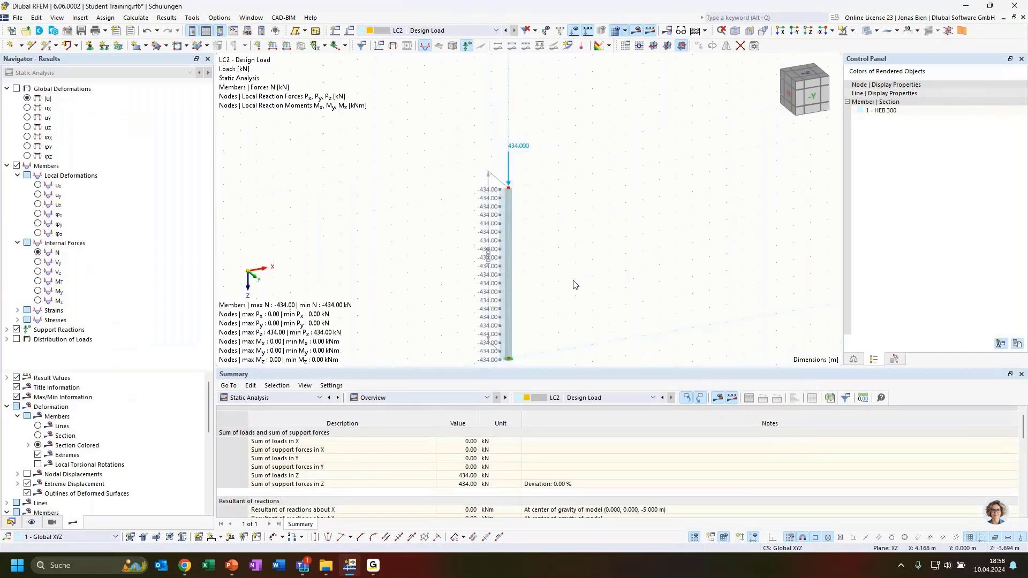
middle_drag(575, 285, 573, 252)
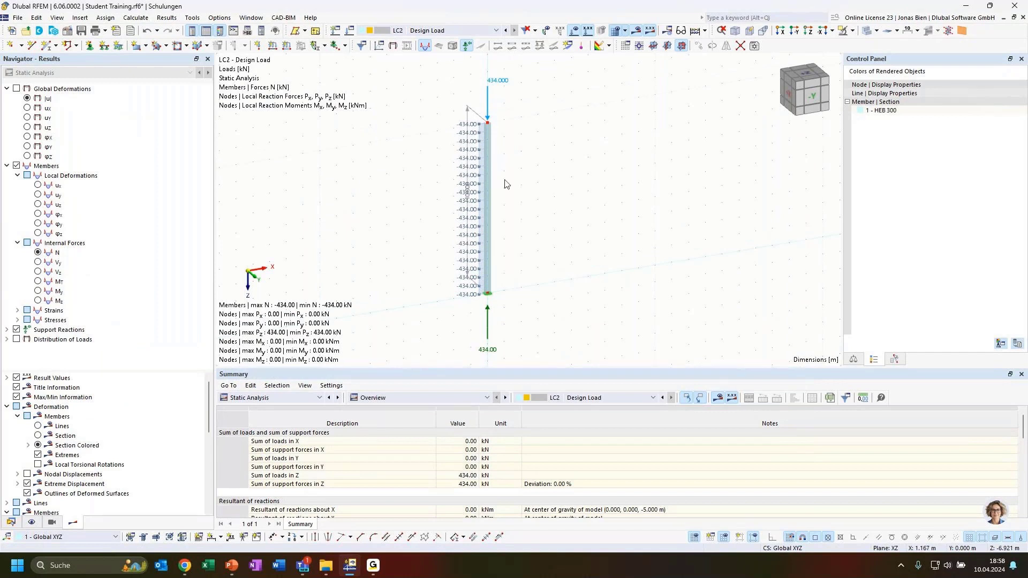
Raise the LC2 nodal load's vertical force FZ to 435 kN and recalculate the load case
double_click(488, 101)
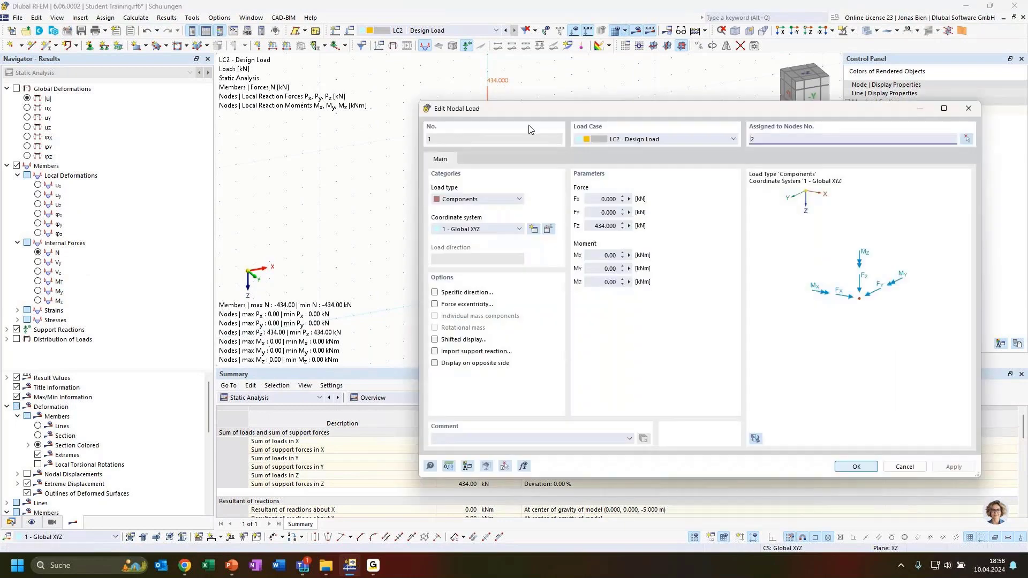
click(604, 227)
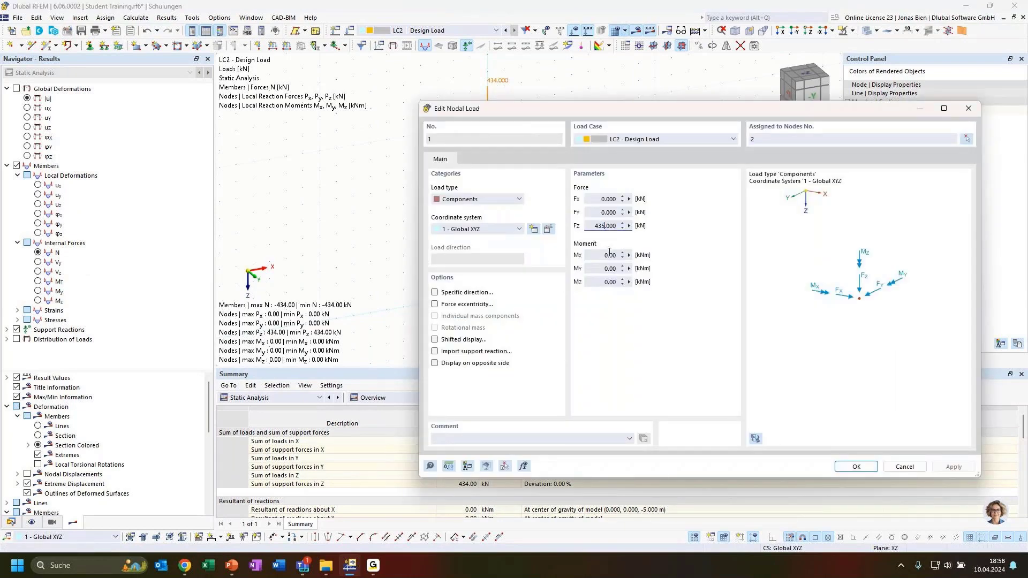
click(855, 467)
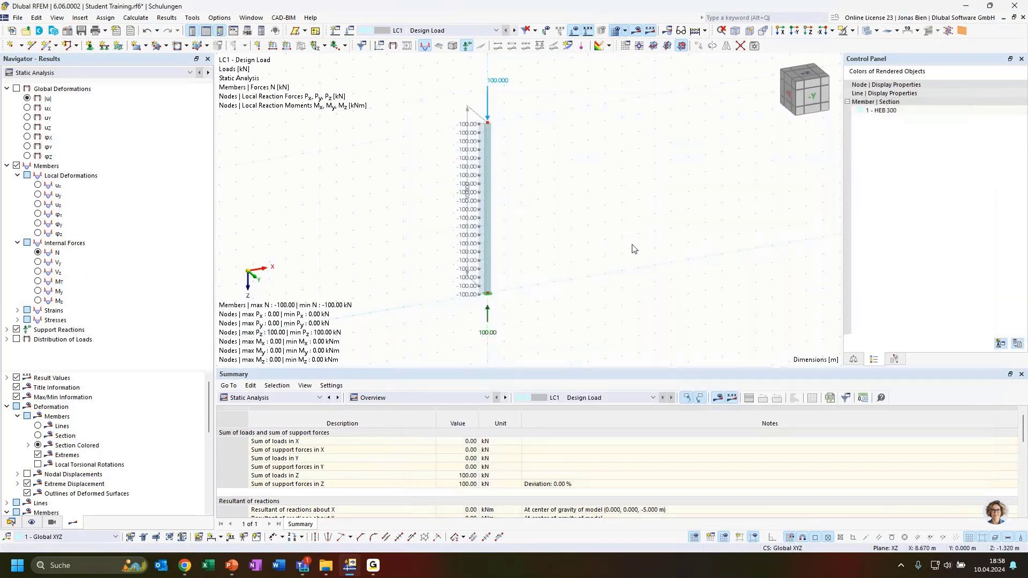
click(449, 30)
click(429, 47)
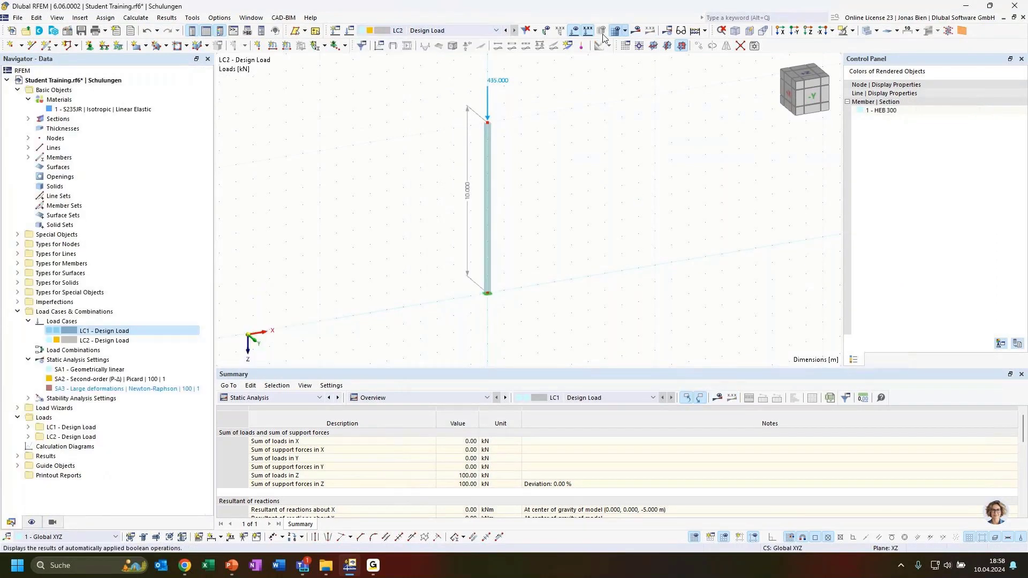
key(F5)
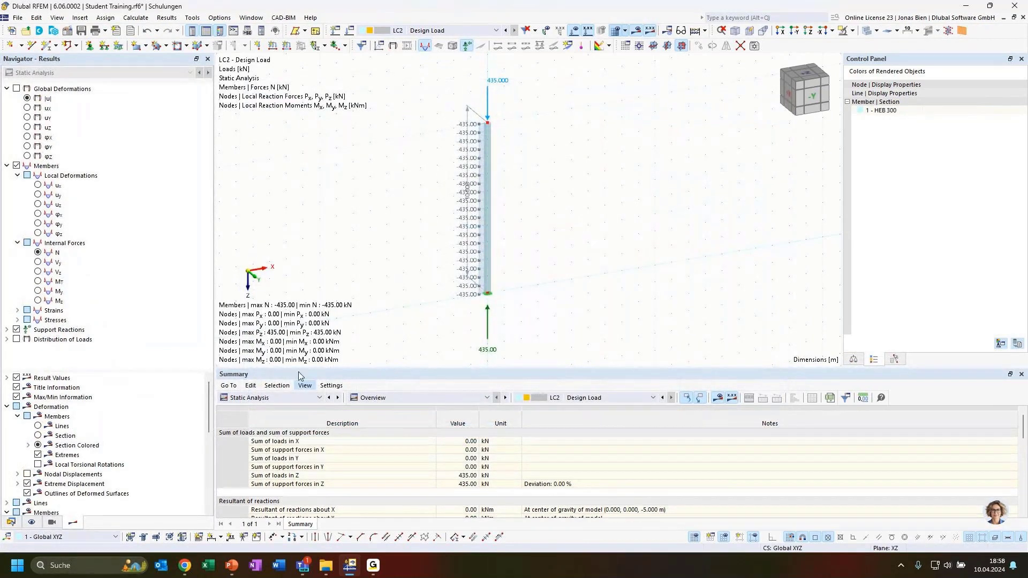
Display the stability analysis results of LC1 to check the critical load factor of the first mode
click(453, 30)
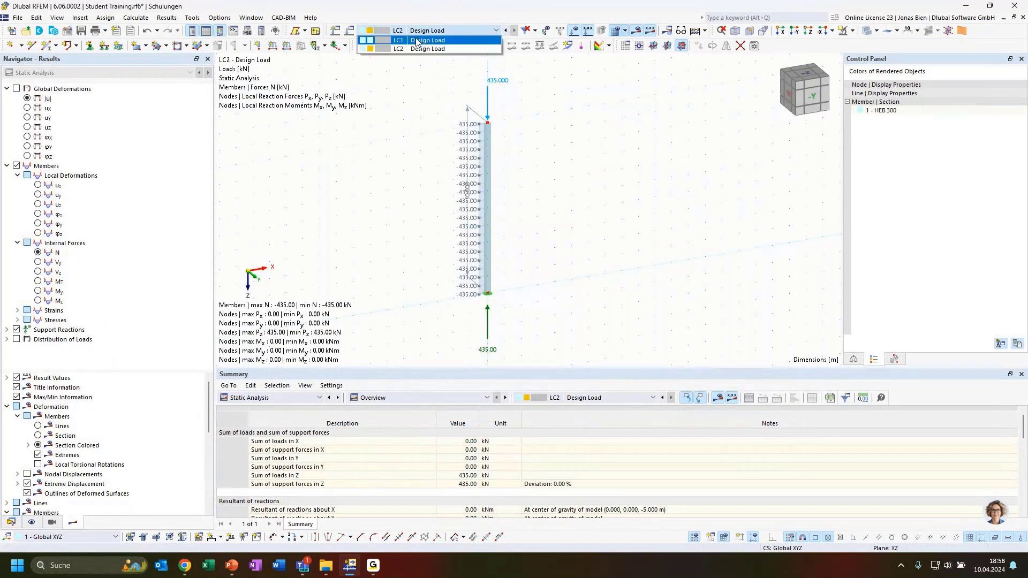
click(429, 51)
click(96, 72)
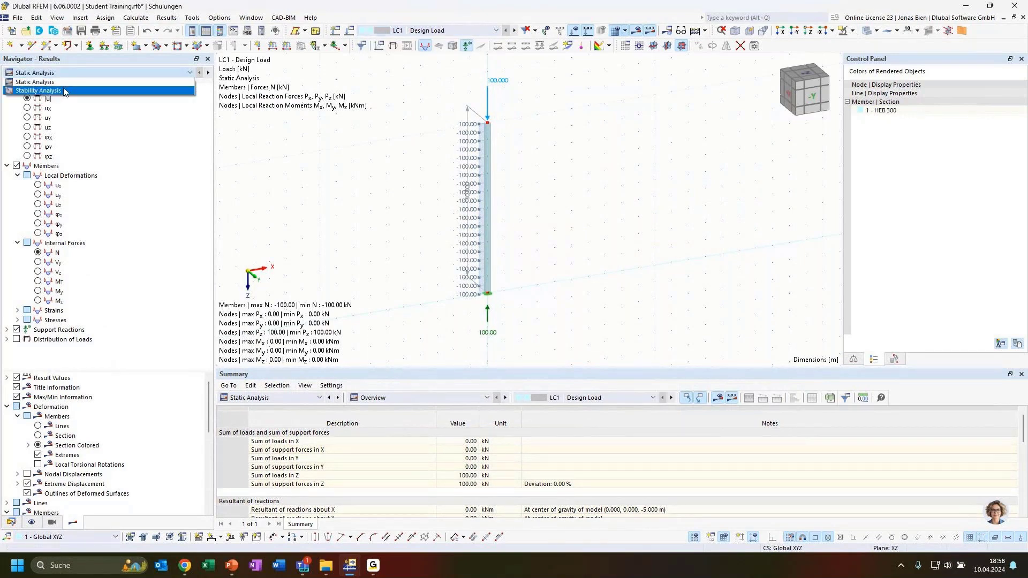
click(64, 89)
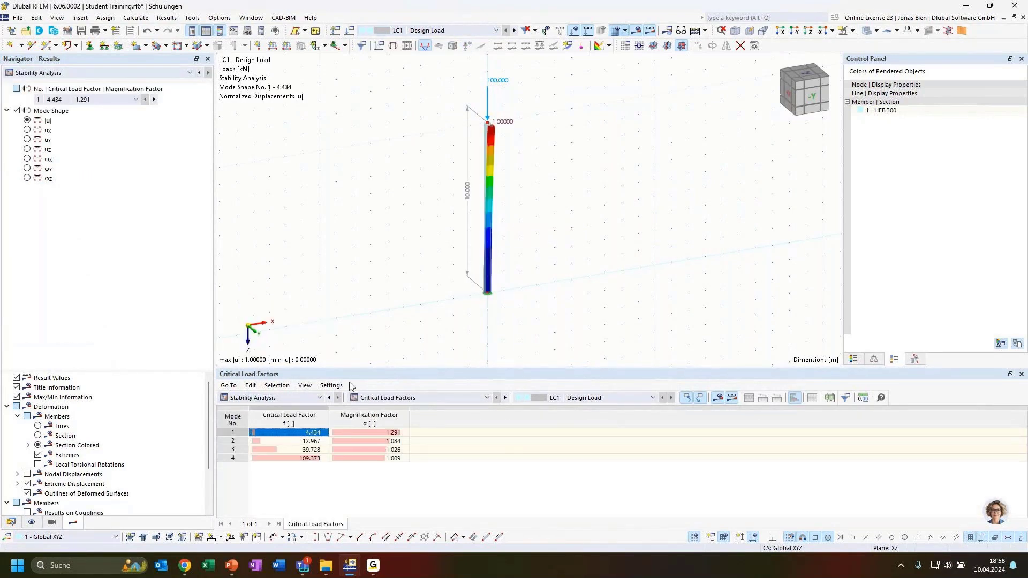
Return to LC2 and set the vertical force FZ of the nodal load at the column top to 444 kN
click(474, 31)
click(452, 48)
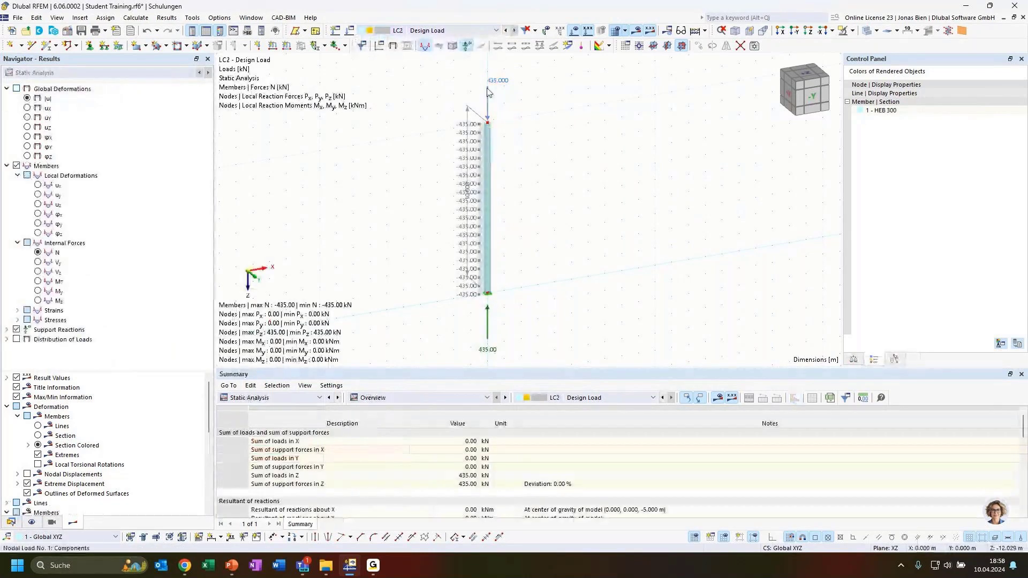
double_click(487, 101)
double_click(604, 225)
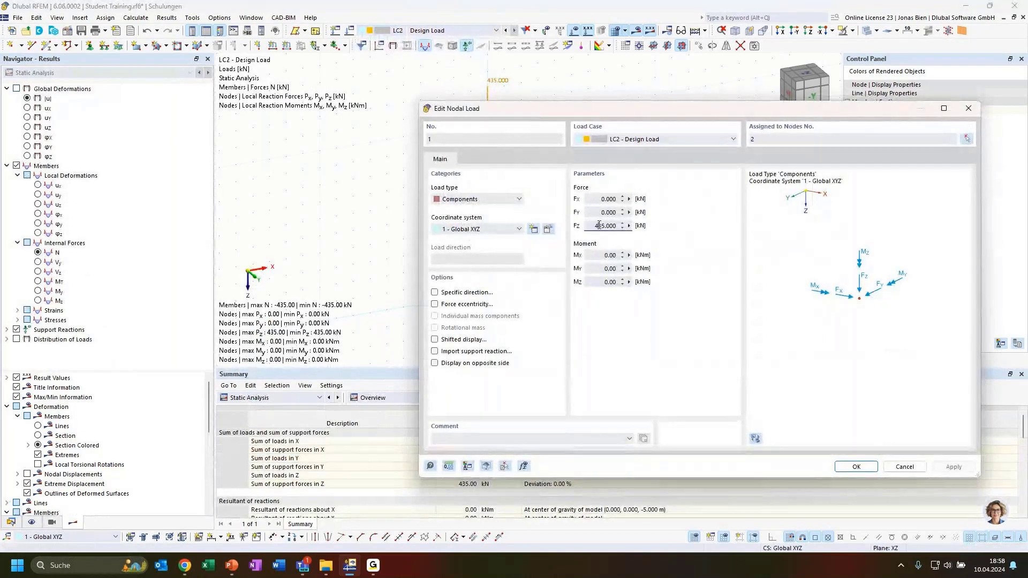
text(444)
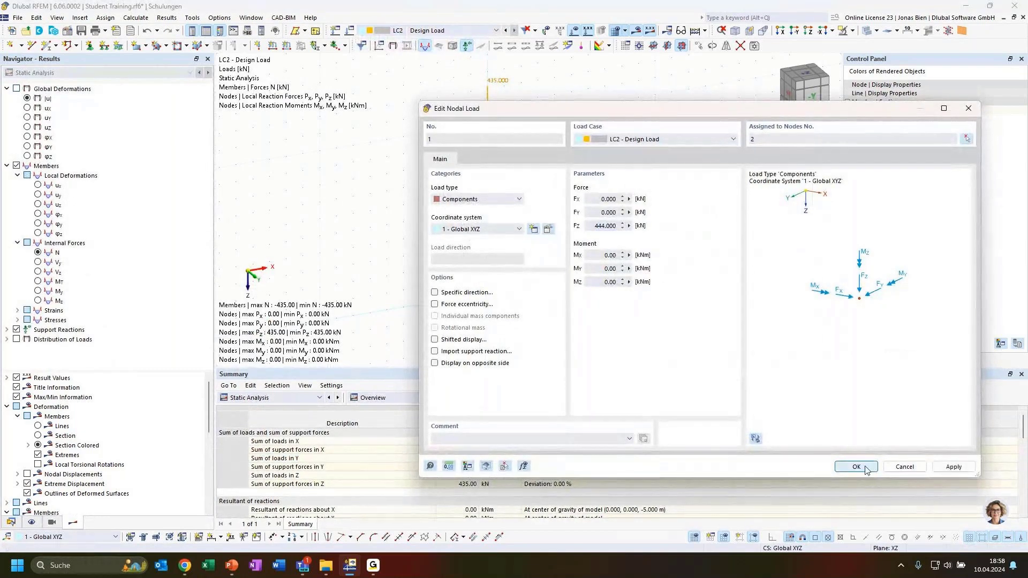
click(856, 466)
Calculate LC2 with the increased column load and review the calculation errors and warnings
click(439, 30)
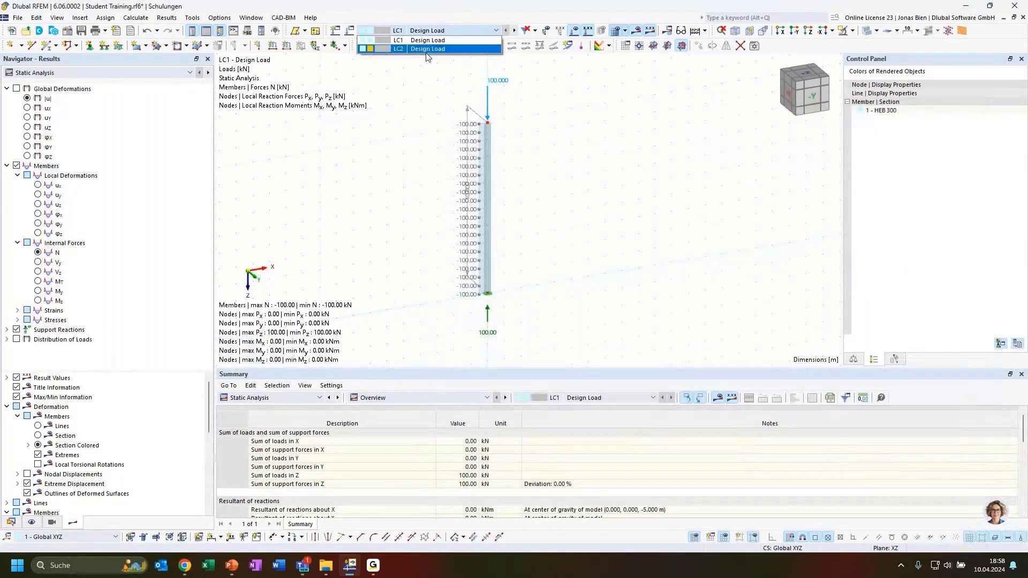
click(428, 50)
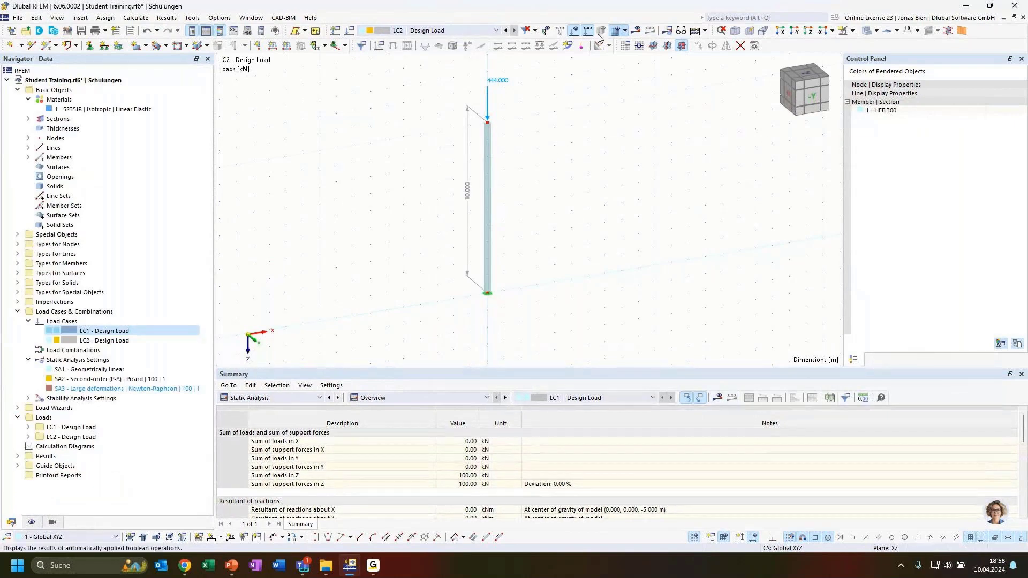
click(638, 32)
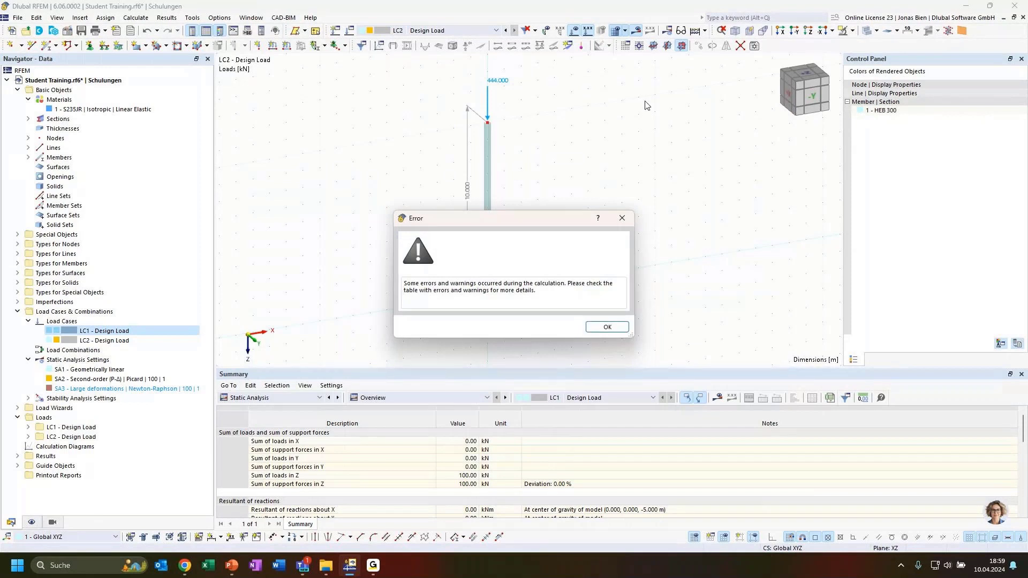
click(607, 326)
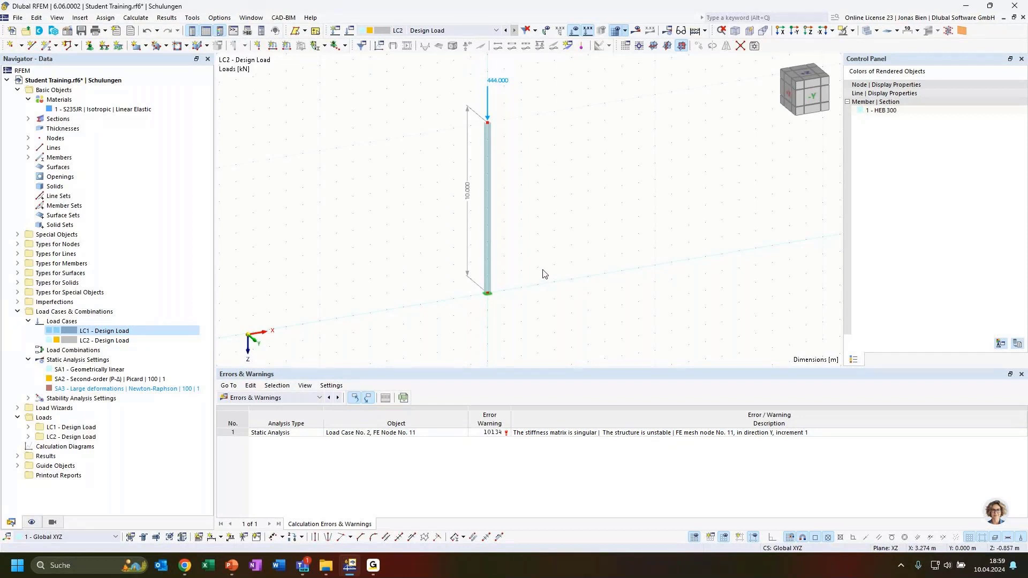
ctrl+middle_drag(531, 233, 551, 224)
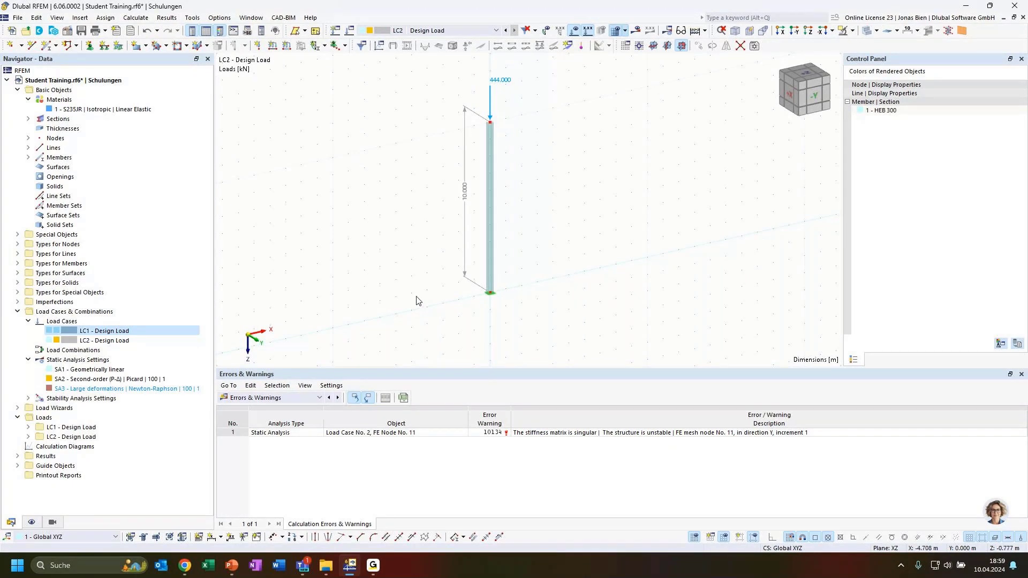
Make LC1 the current load case and show its stability analysis table of critical load factors
click(102, 341)
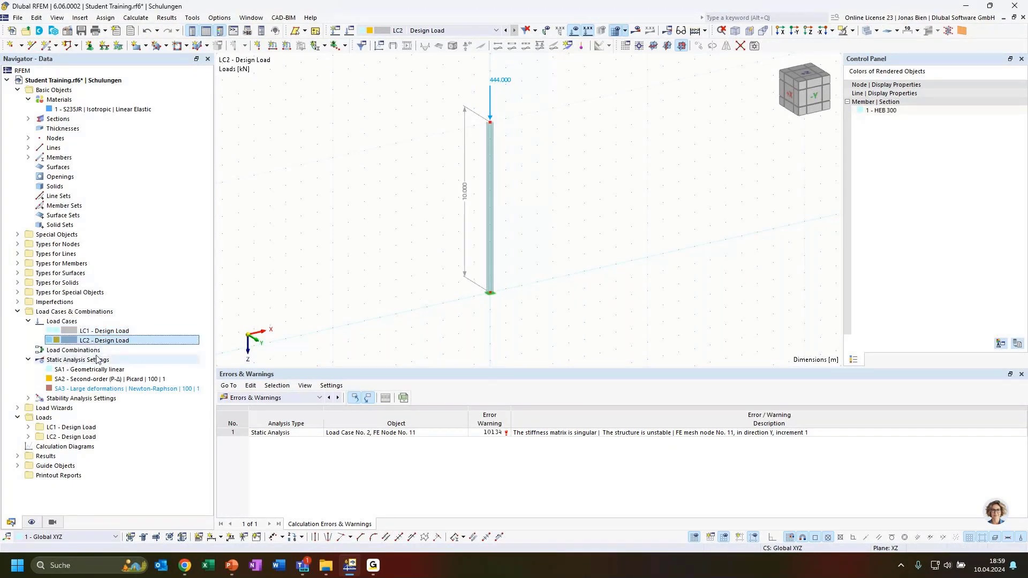
click(90, 330)
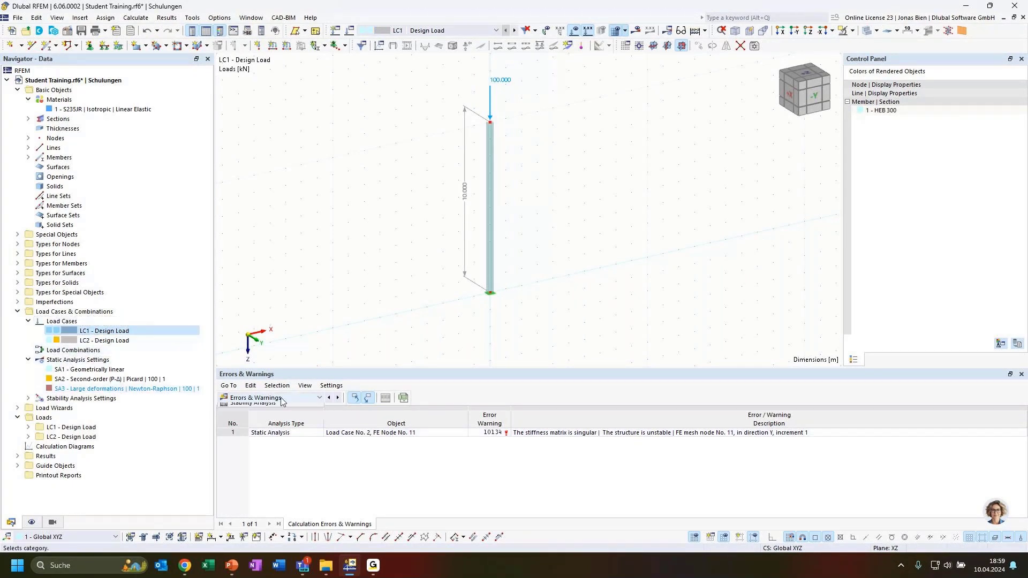
click(273, 398)
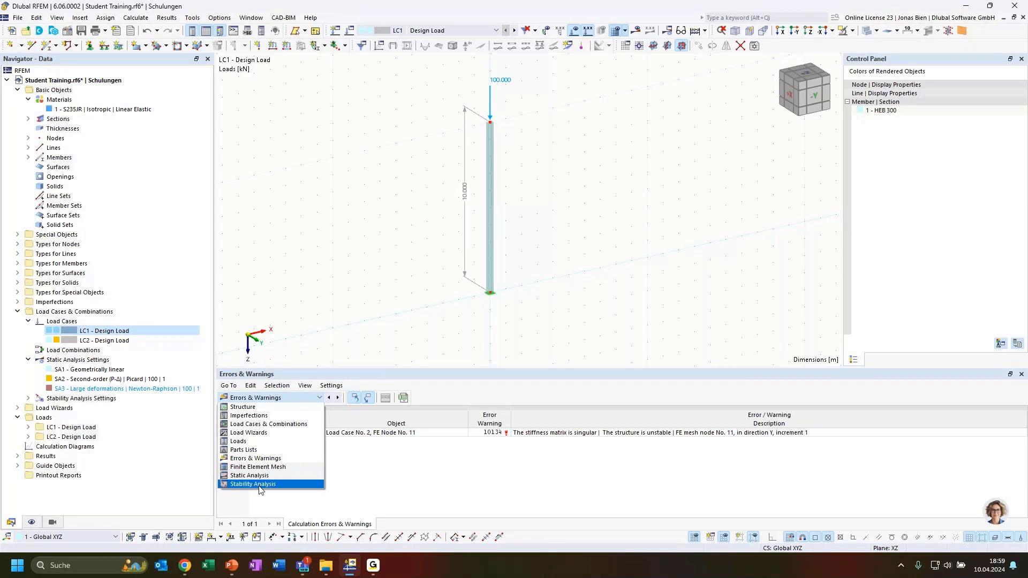
click(259, 484)
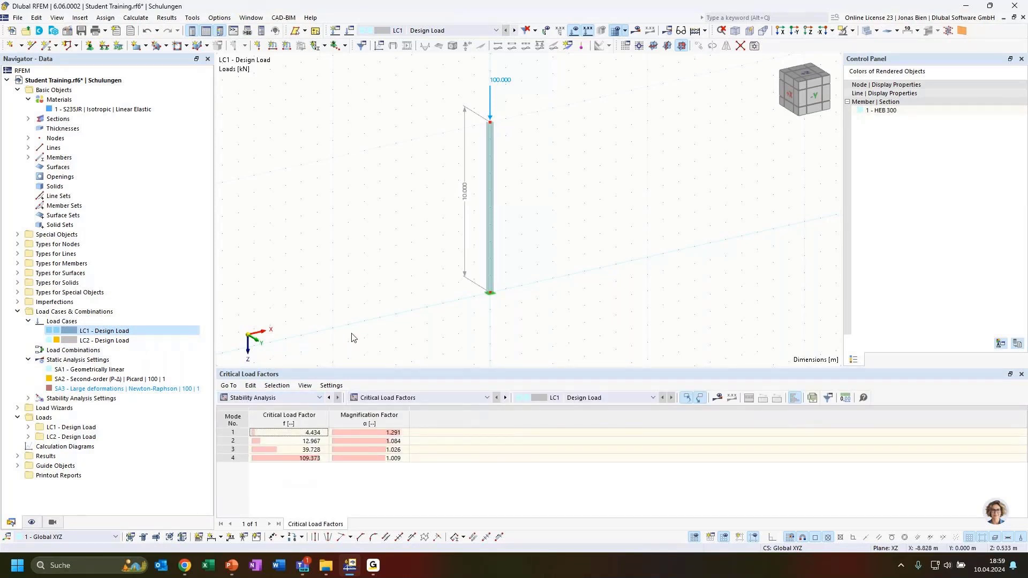
Display mode shapes 3 and 4 of LC1 on the column and compare their buckling forms
click(311, 451)
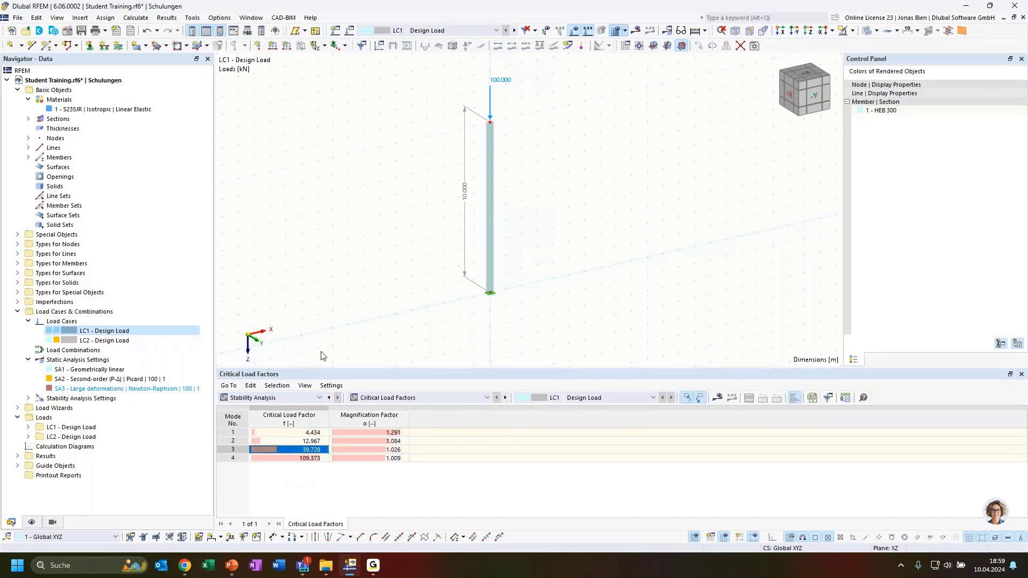
click(636, 31)
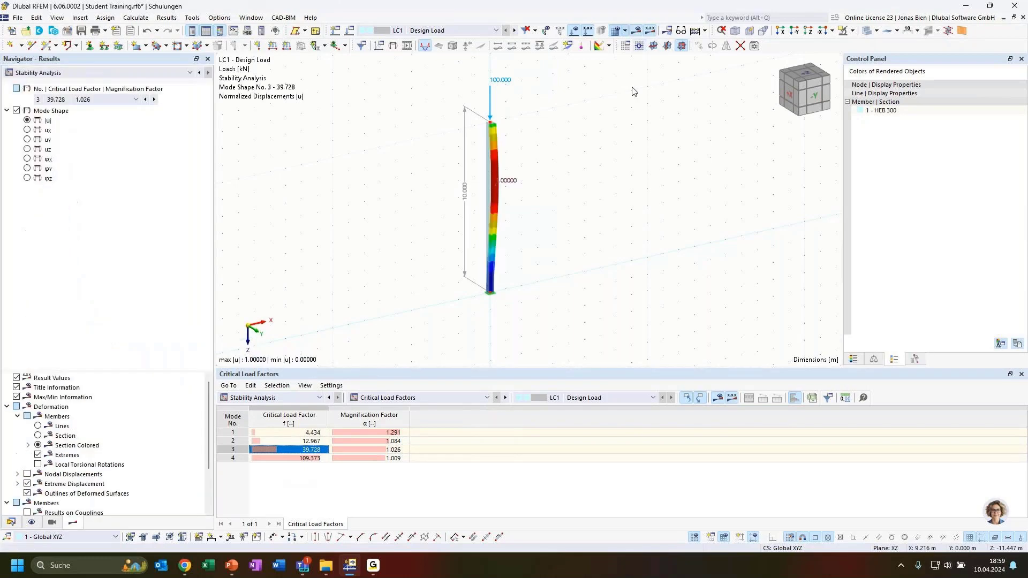
ctrl+middle_drag(575, 237, 543, 242)
click(303, 459)
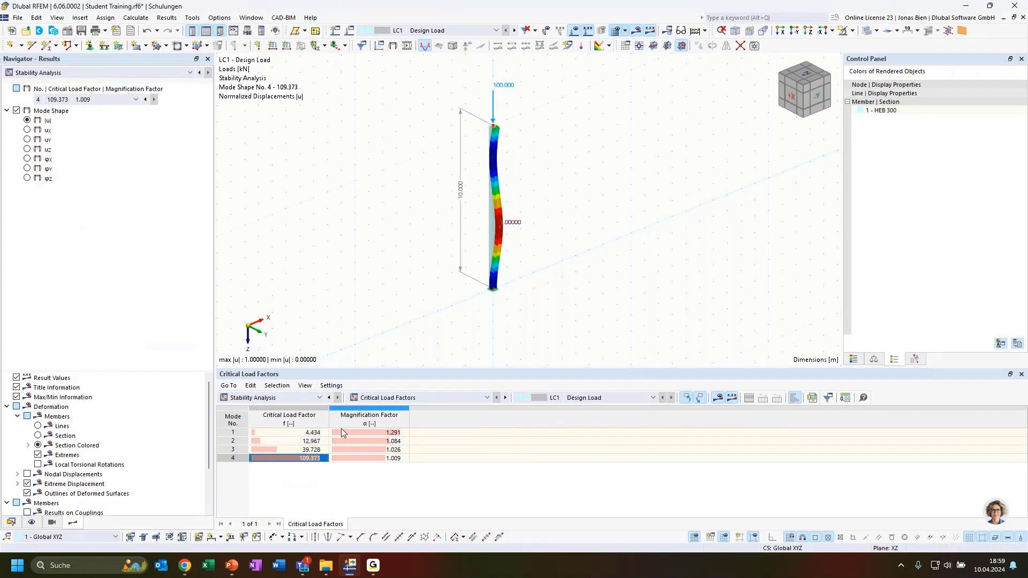
Show the stability results by member to examine the column's effective lengths and critical loads for each mode
click(412, 398)
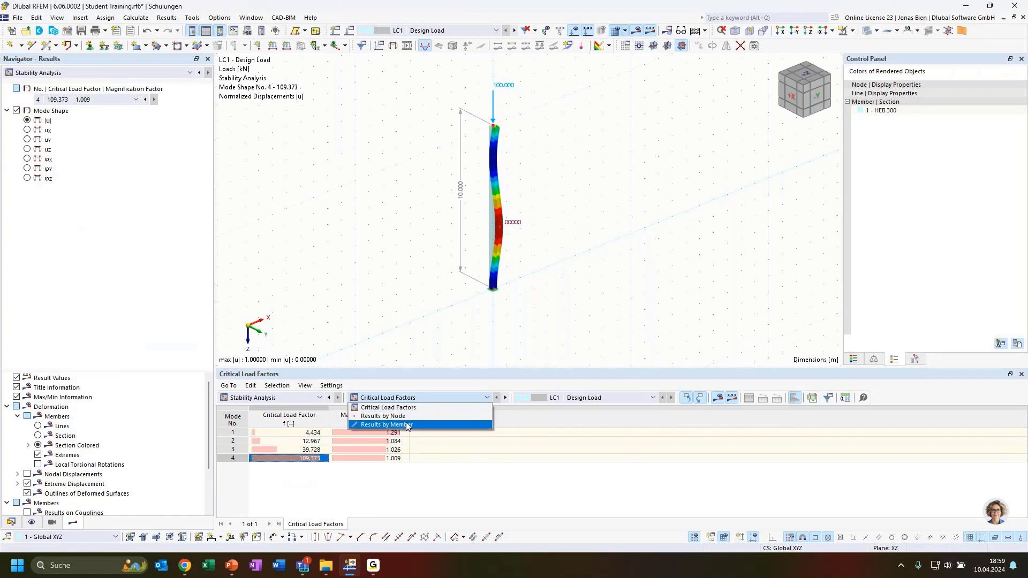
click(605, 254)
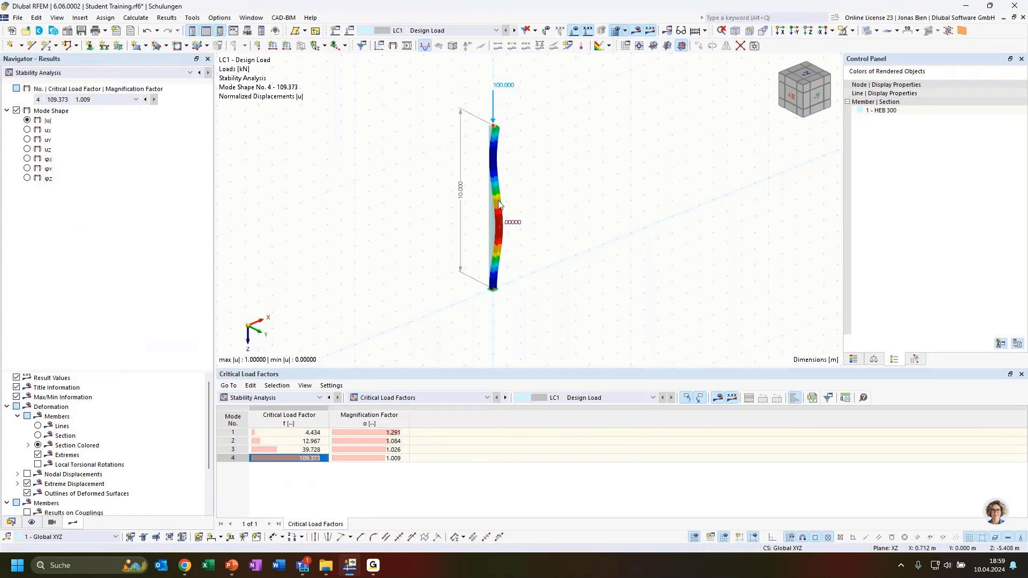
click(379, 399)
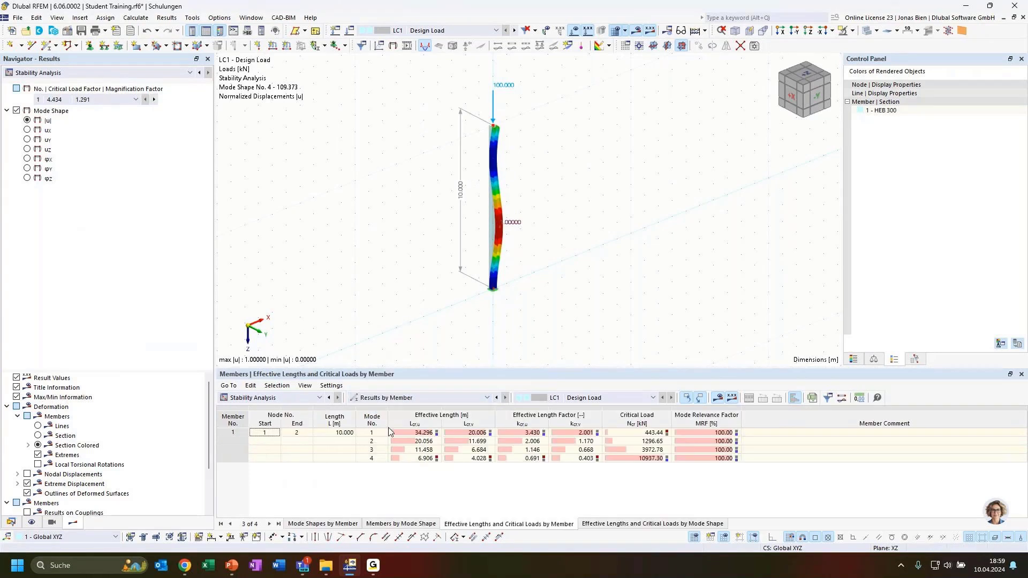
click(390, 424)
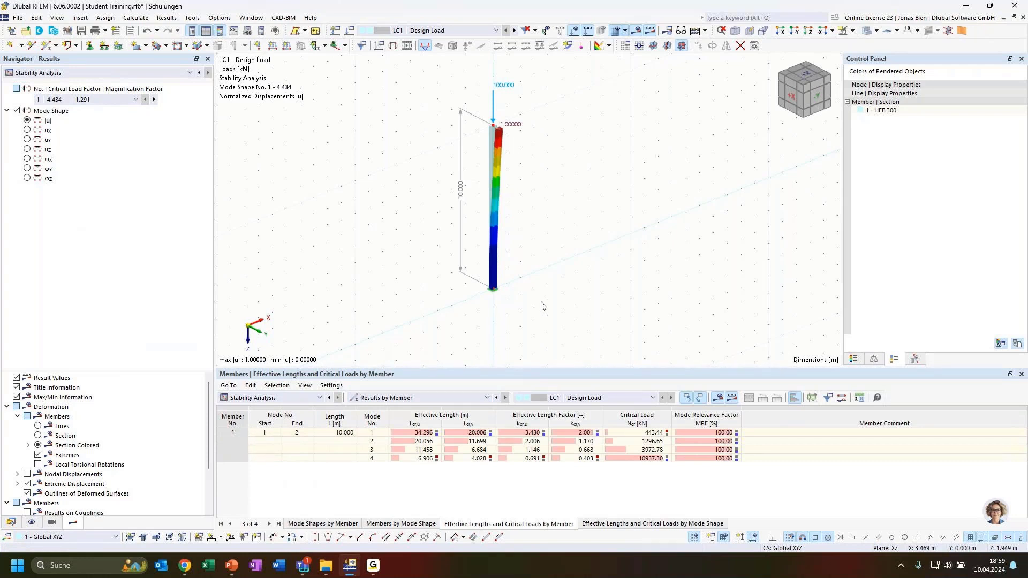
click(459, 397)
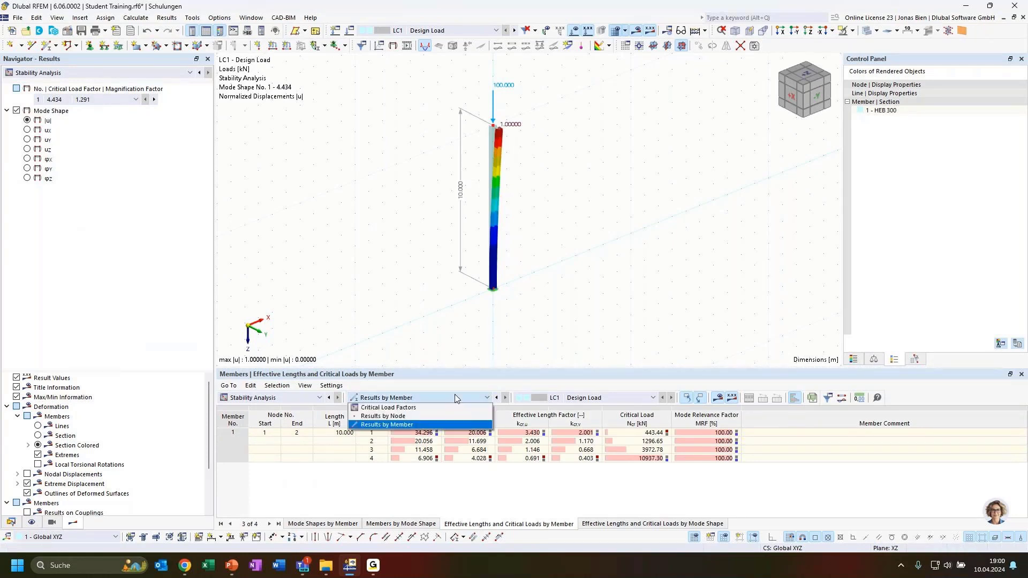
click(458, 398)
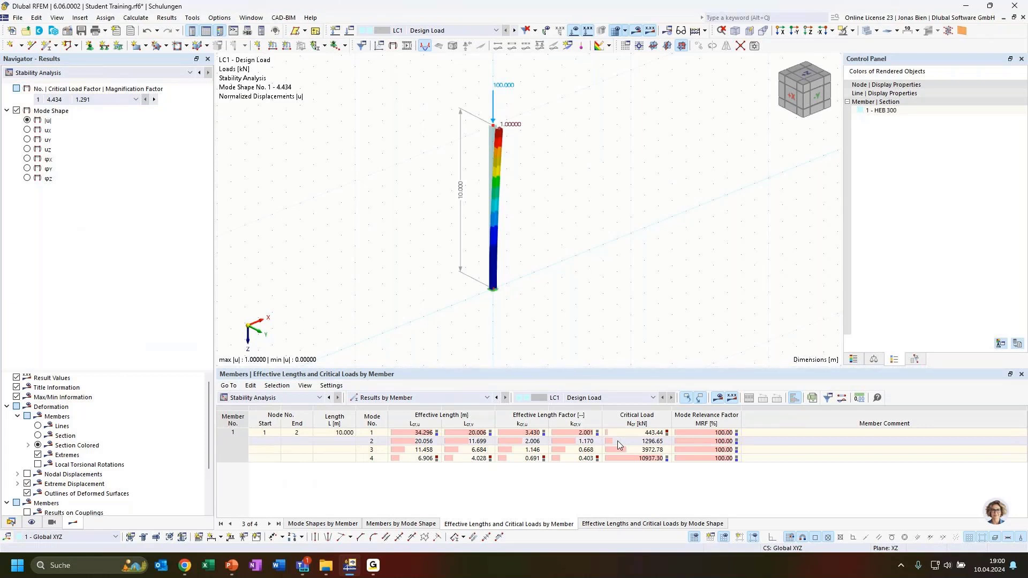
Examine mode 1's effective length Lcr,v and effective length factor kcr,v for the column
click(469, 434)
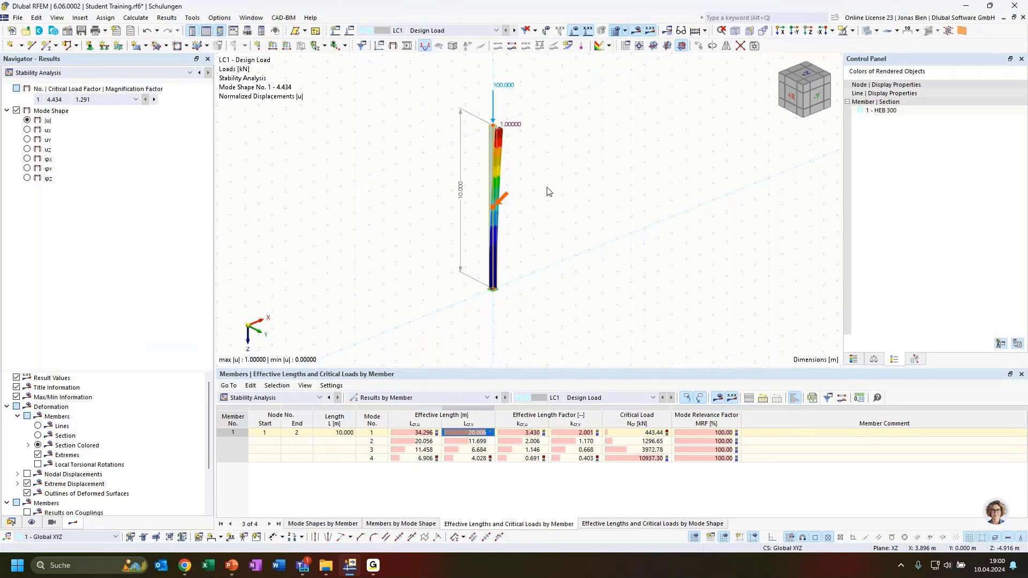
ctrl+middle_drag(565, 164, 581, 174)
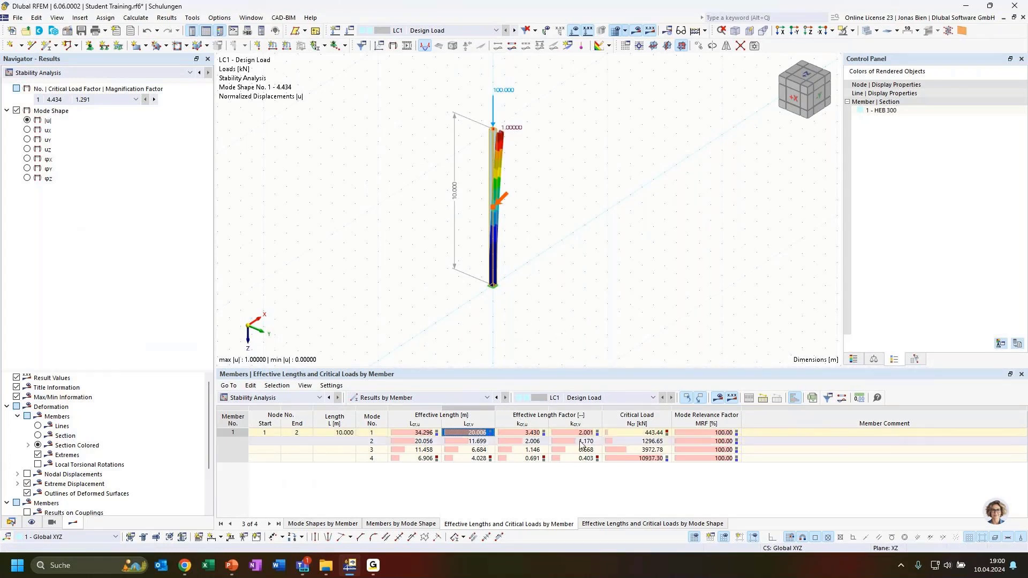
click(591, 433)
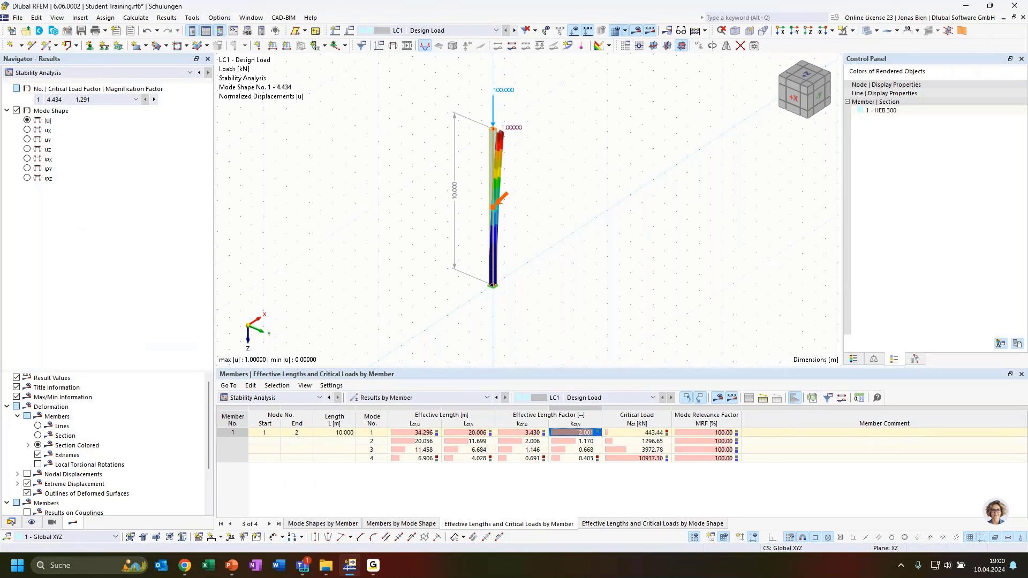
Switch to the presentation's Euler-Case 1 mode shapes slide and reveal the formulas for critical load and critical length
key(alt+Tab)
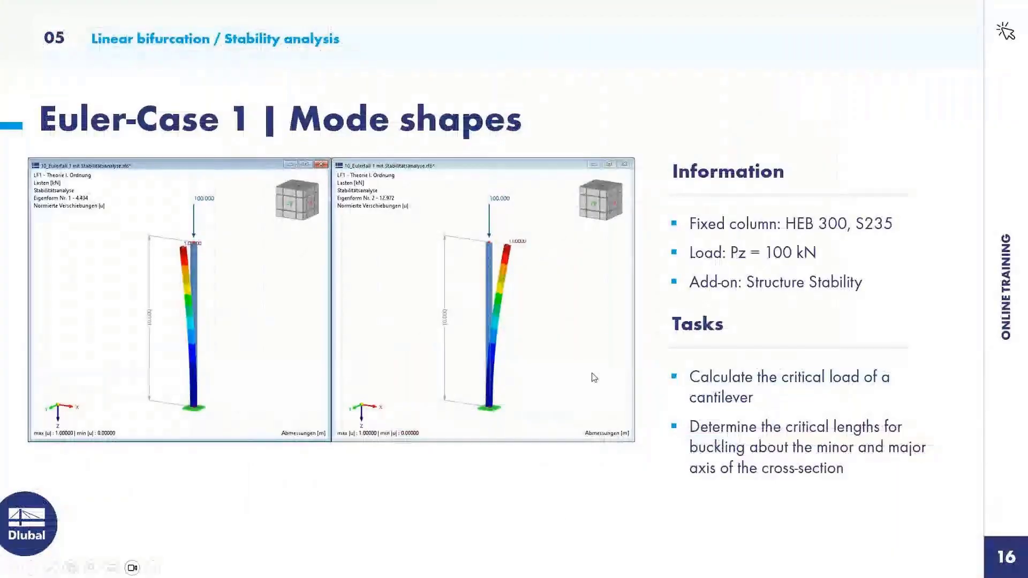
click(598, 409)
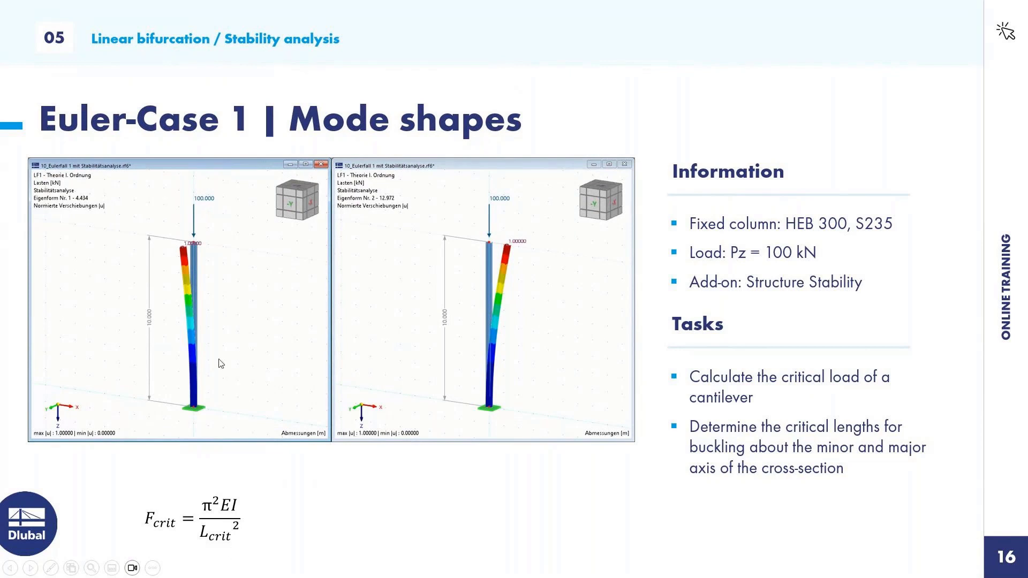
click(276, 422)
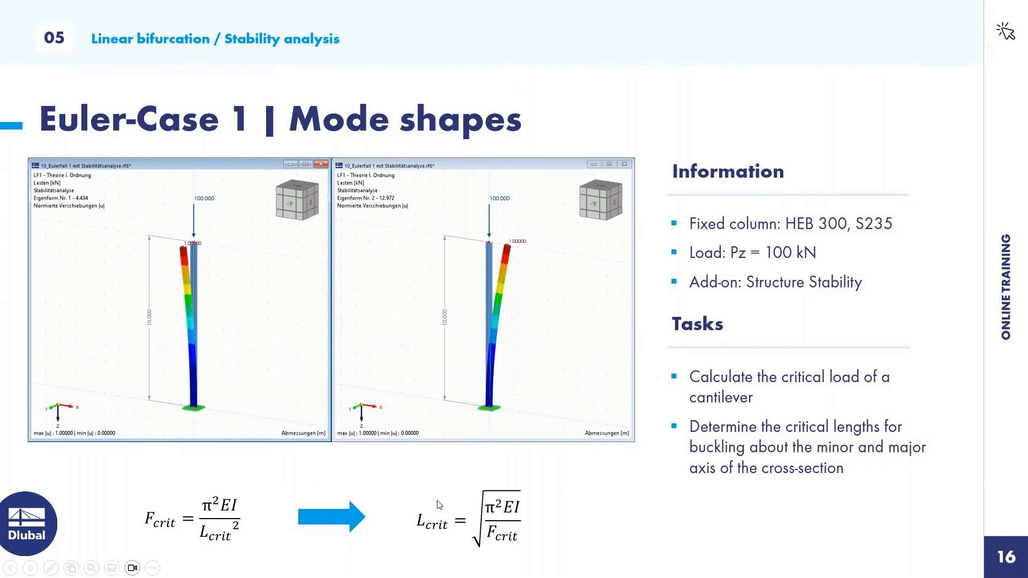
Return to RFEM and examine mode 1's effective length Lcr,v together with the column's buckling direction
key(alt+Tab)
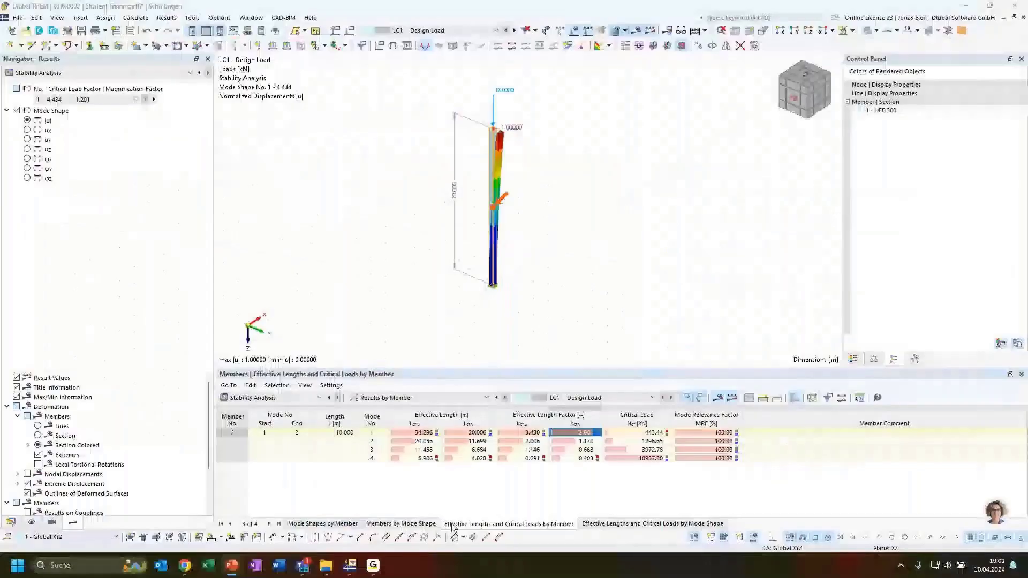
click(452, 459)
click(479, 432)
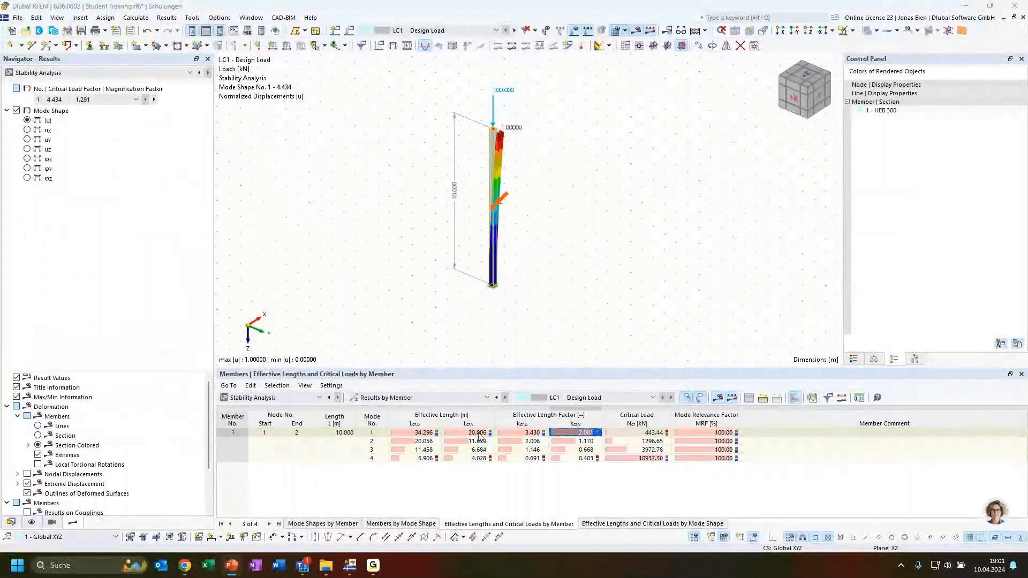
click(479, 434)
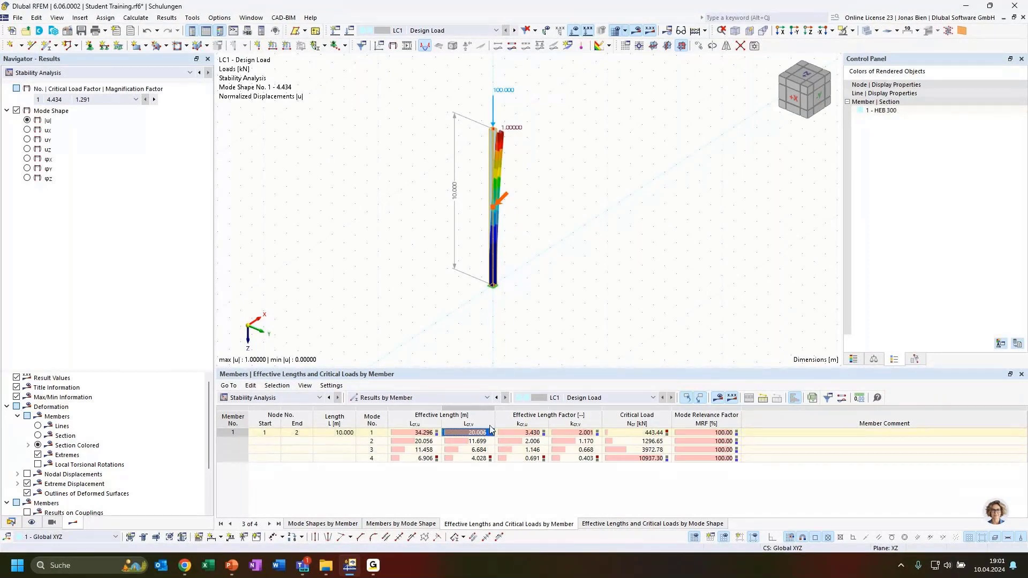
ctrl+middle_drag(530, 318, 539, 316)
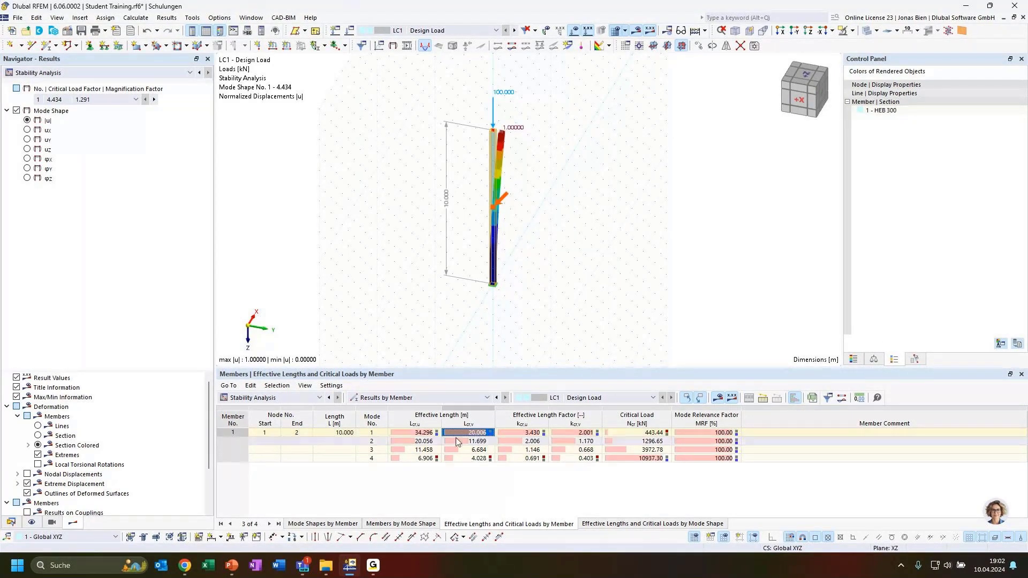
Display mode shape 2 and compare its buckling direction with the effective length Lcr,u
click(439, 443)
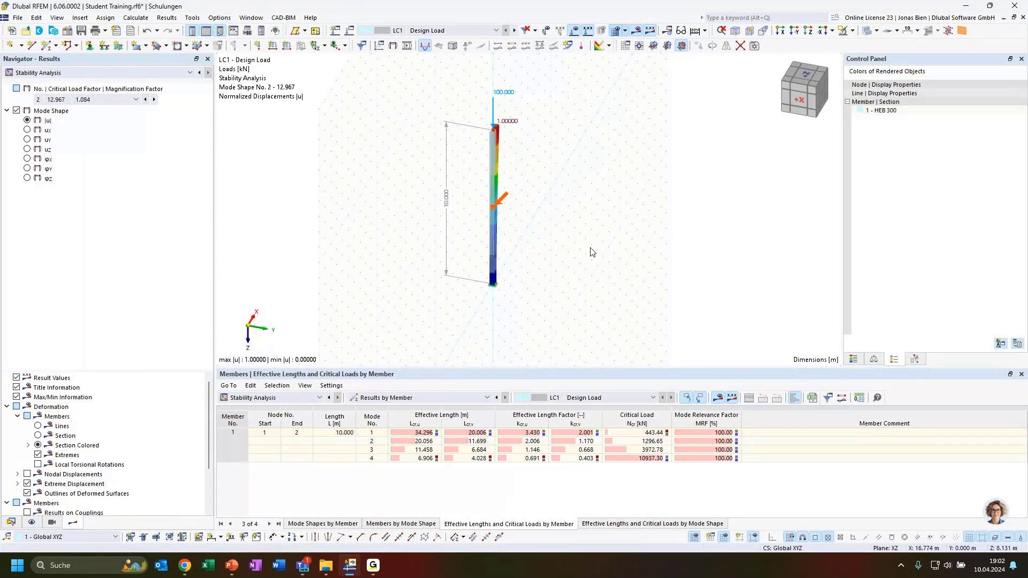
ctrl+middle_drag(592, 246, 501, 154)
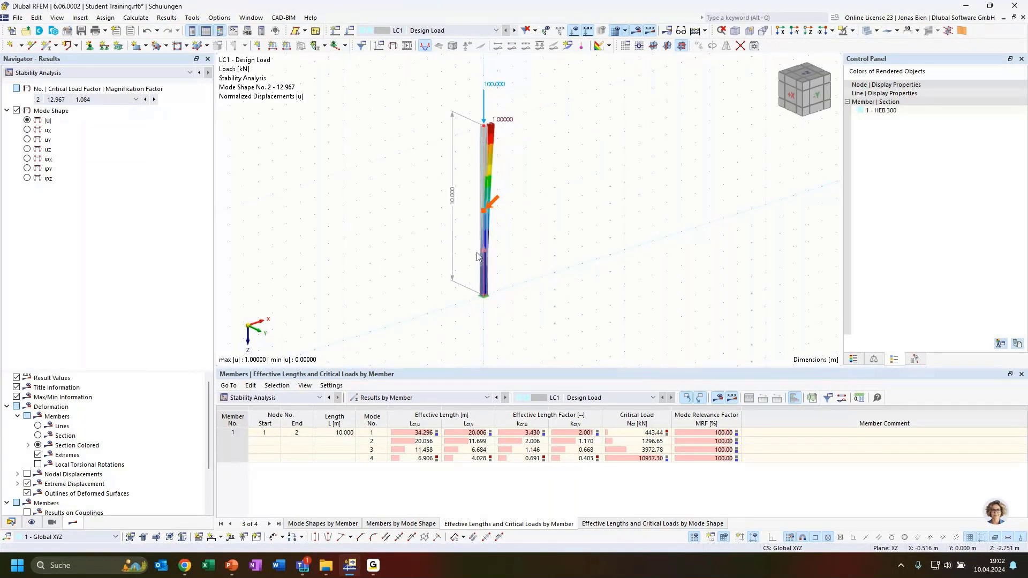
scroll(482, 252, up, 1)
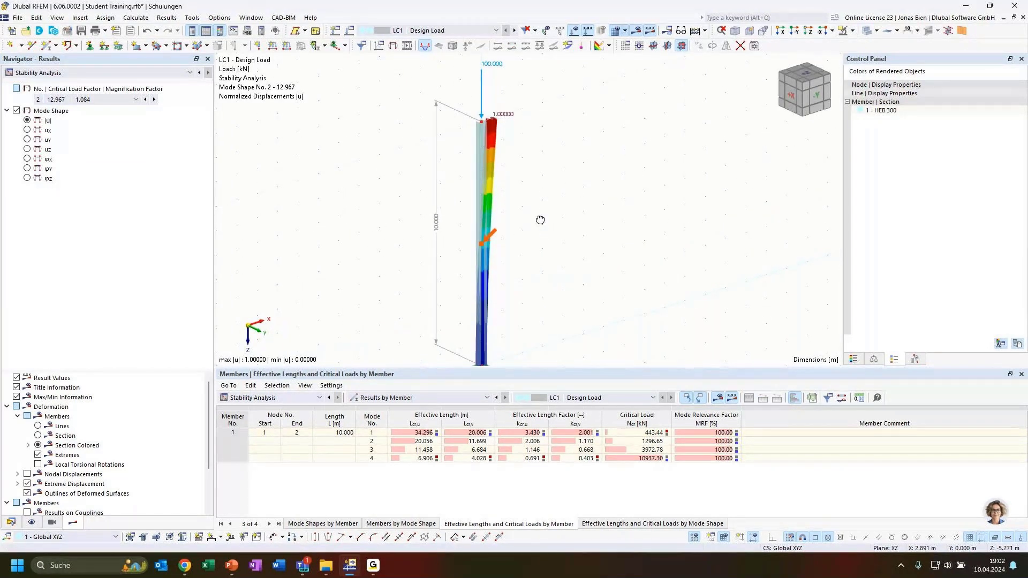
scroll(530, 219, up, 1)
click(423, 441)
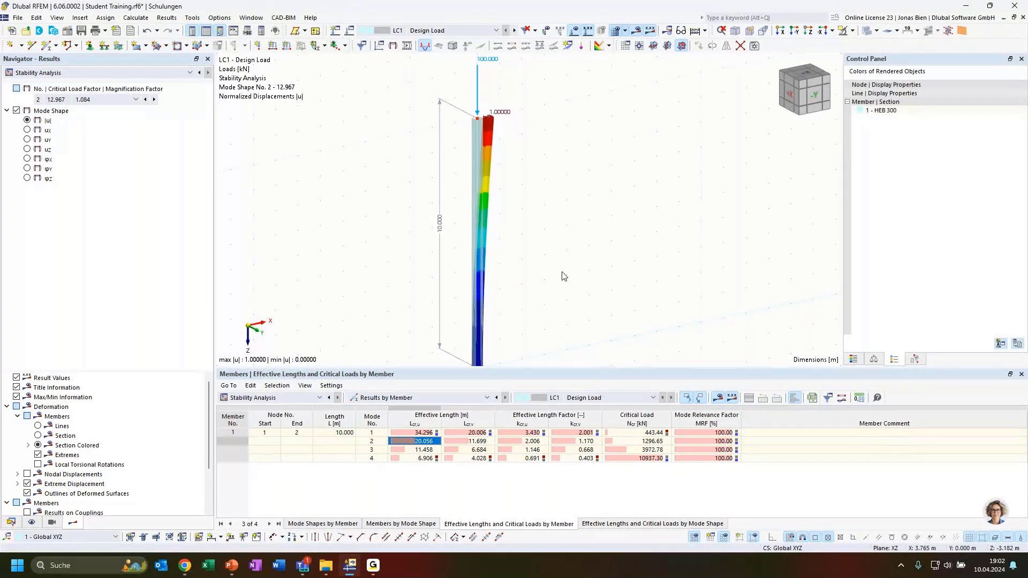
scroll(568, 294, down, 2)
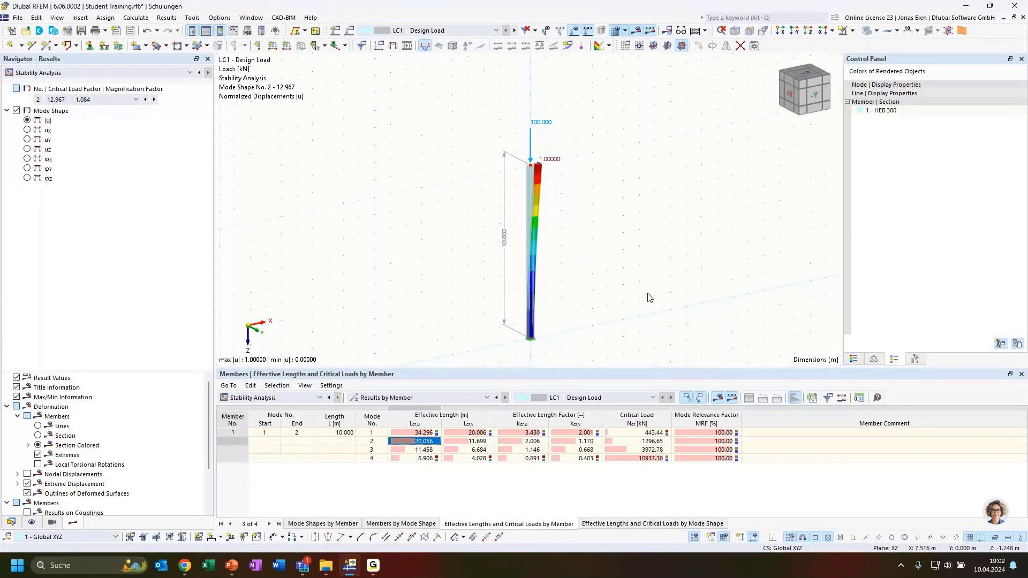
ctrl+middle_drag(649, 294, 608, 297)
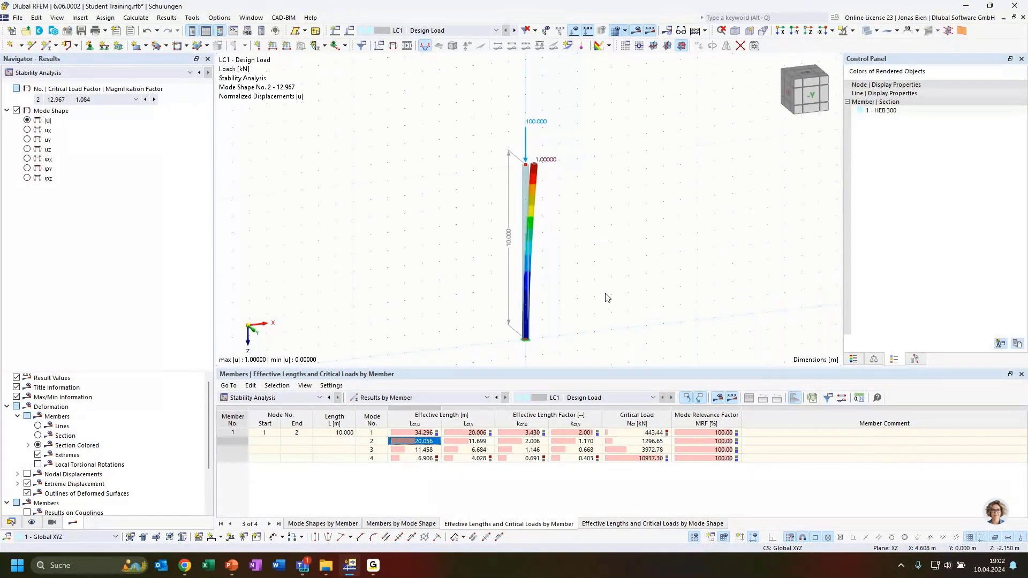
ctrl+middle_drag(620, 306, 595, 309)
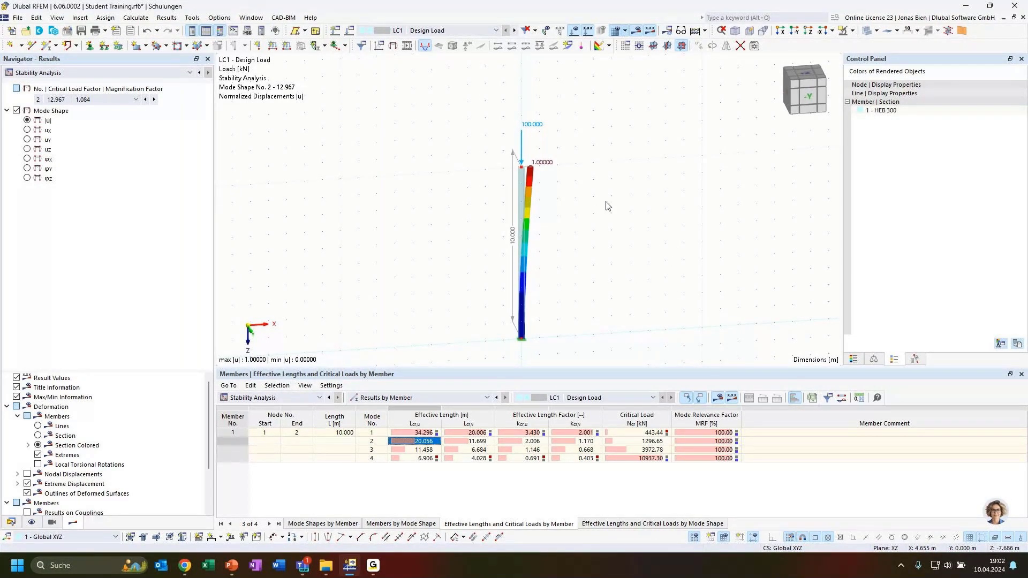
Delete the dimension line beside the column
drag(606, 202, 583, 188)
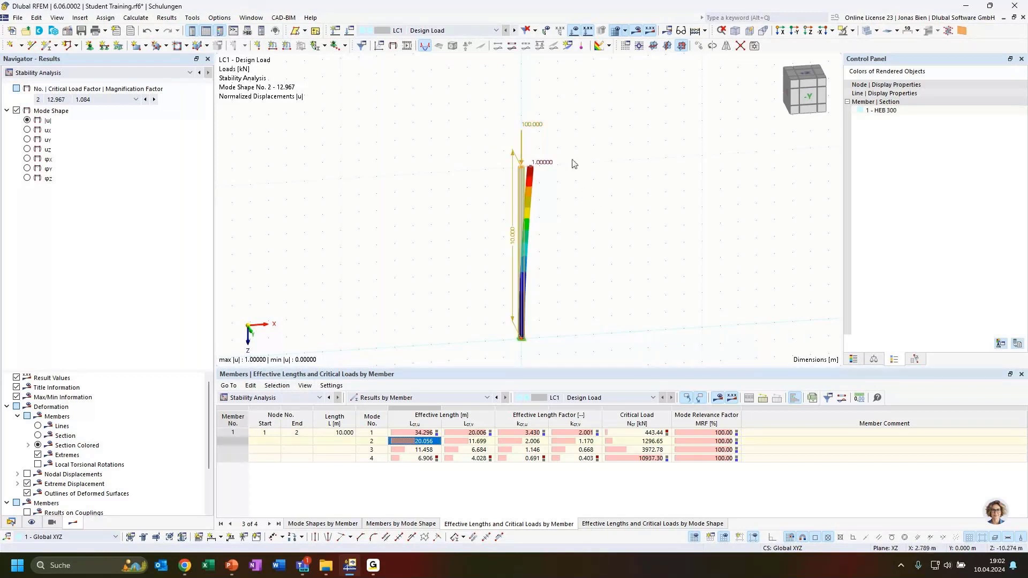
click(512, 234)
key(Delete)
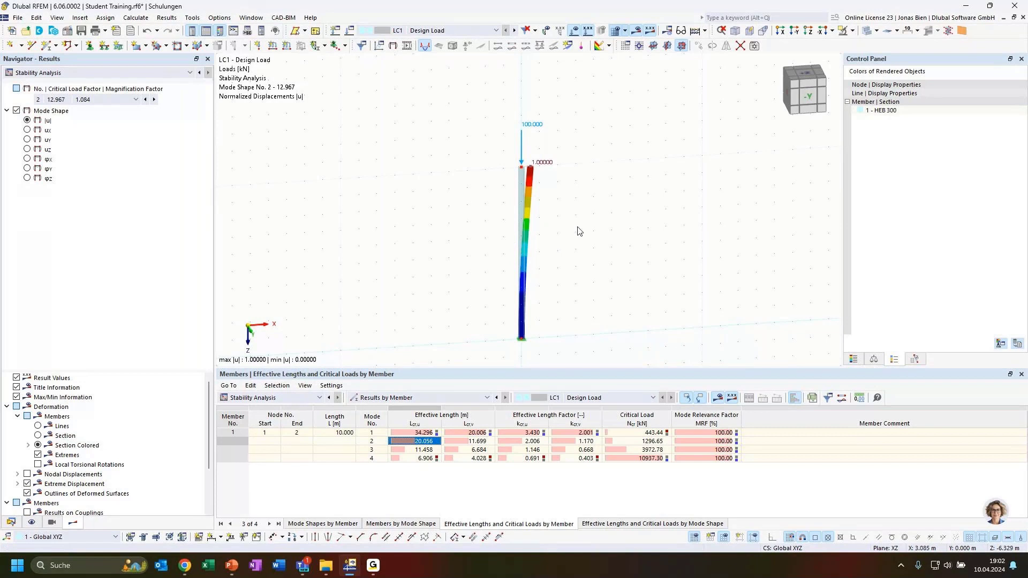
Shorten the column to 6 m by lowering its top node, and copy it with its support and load about 10 m along X
click(523, 170)
drag(520, 239, 520, 239)
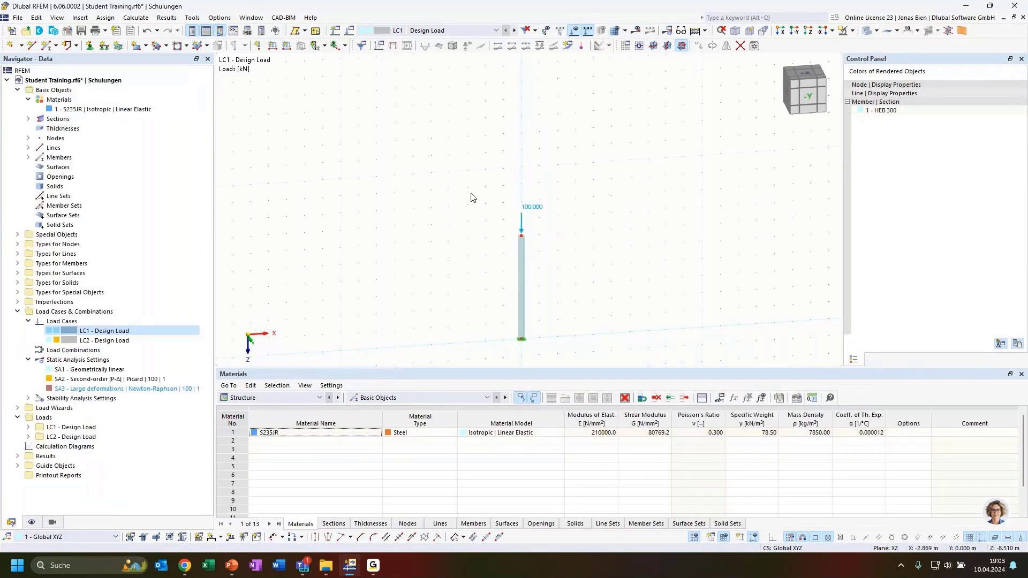
drag(472, 177, 574, 346)
ctrl+drag(522, 319, 703, 310)
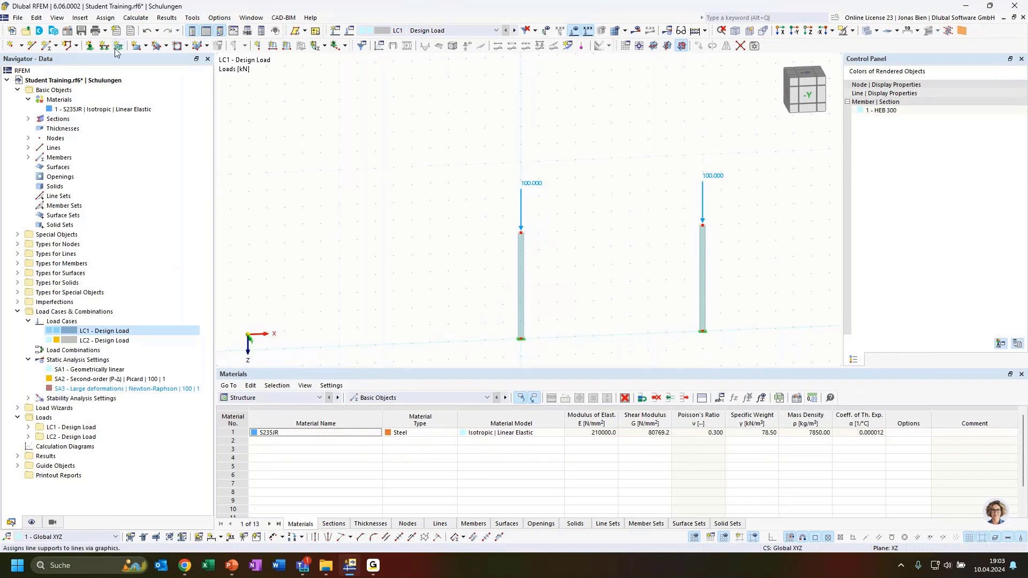
Add a single member of type Beam connecting the top nodes of the two columns
click(46, 45)
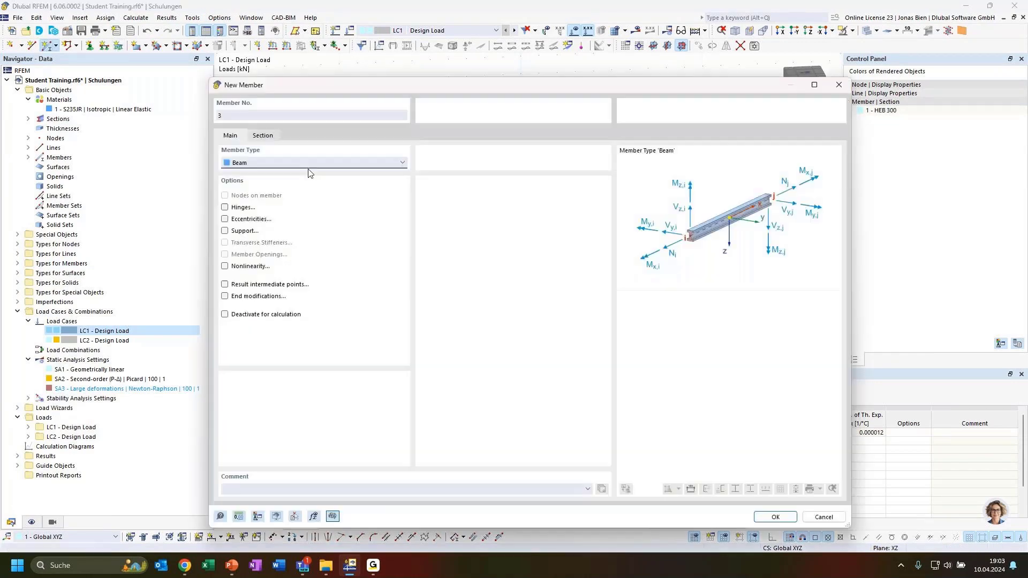
click(767, 516)
click(520, 233)
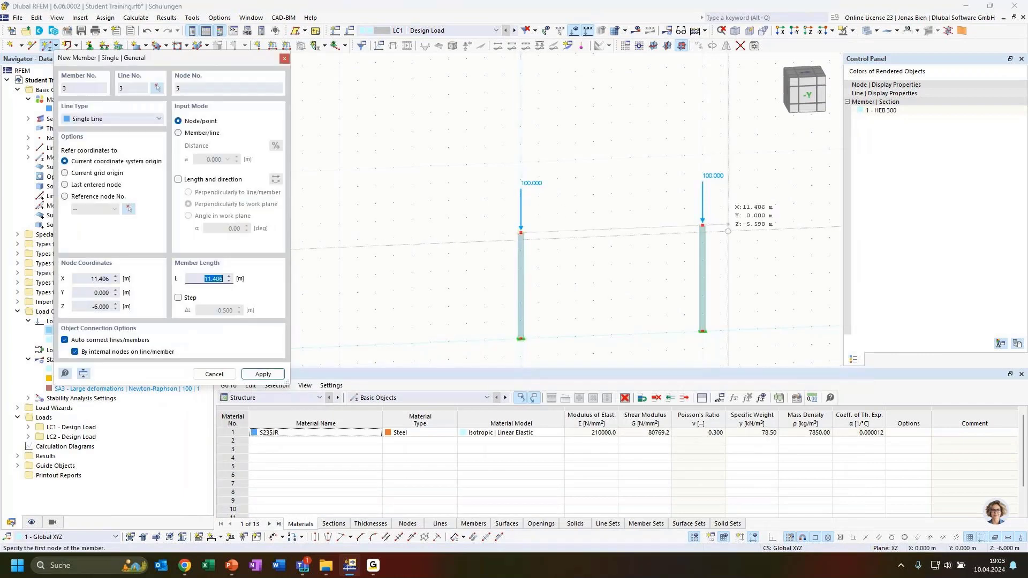
click(698, 224)
key(Escape)
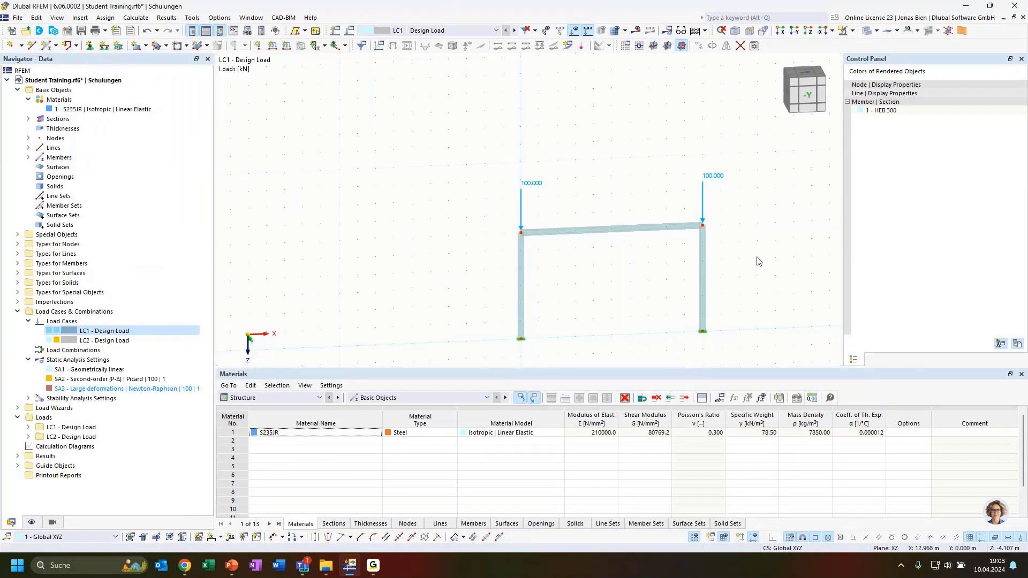
Raise the beam with its end nodes and loads so that both columns are 10 m tall
scroll(734, 268, up, 2)
scroll(621, 264, down, 3)
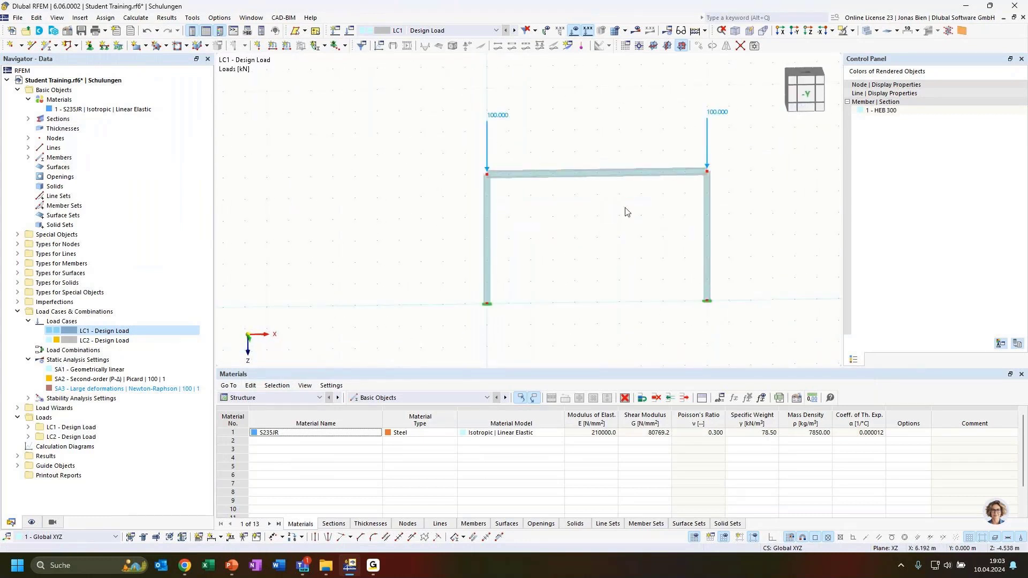
ctrl+middle_drag(594, 244, 642, 263)
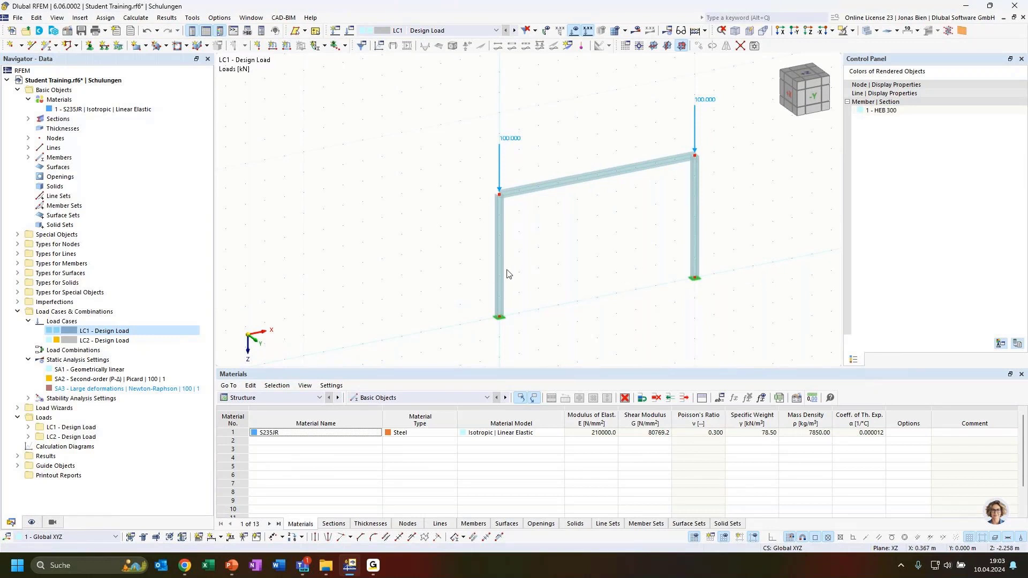
middle_drag(580, 257, 481, 307)
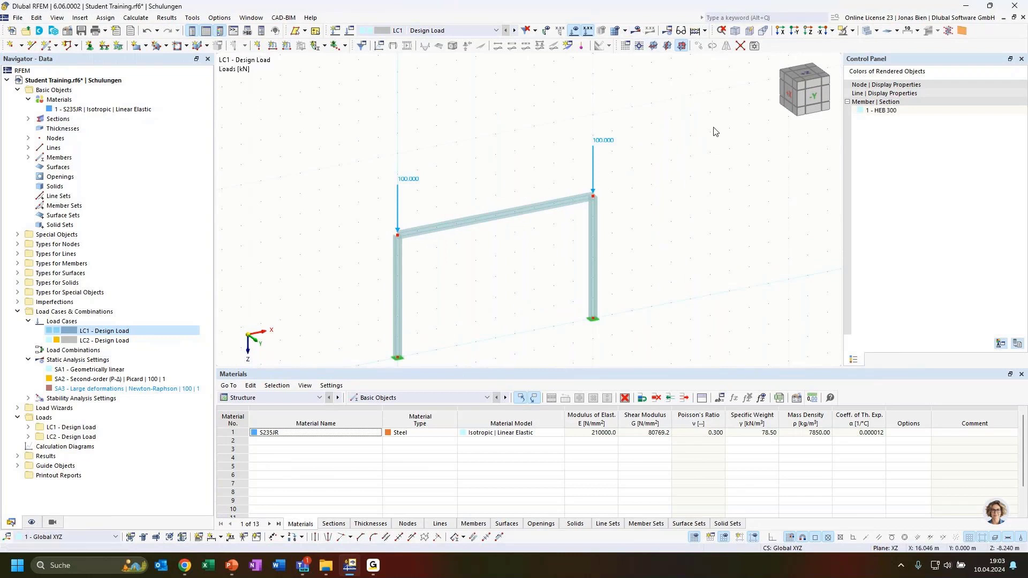
drag(357, 116, 637, 262)
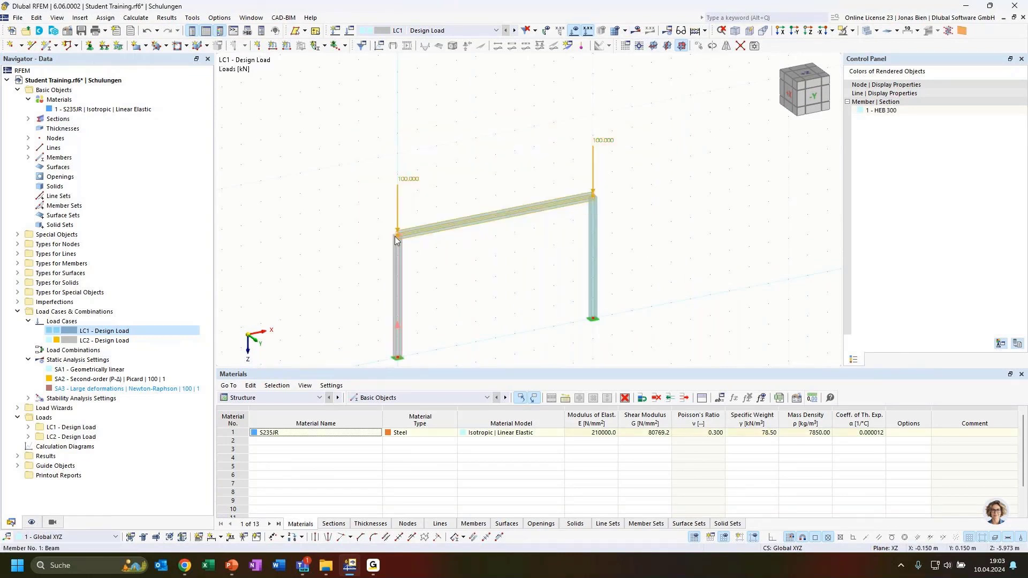
drag(397, 236, 398, 155)
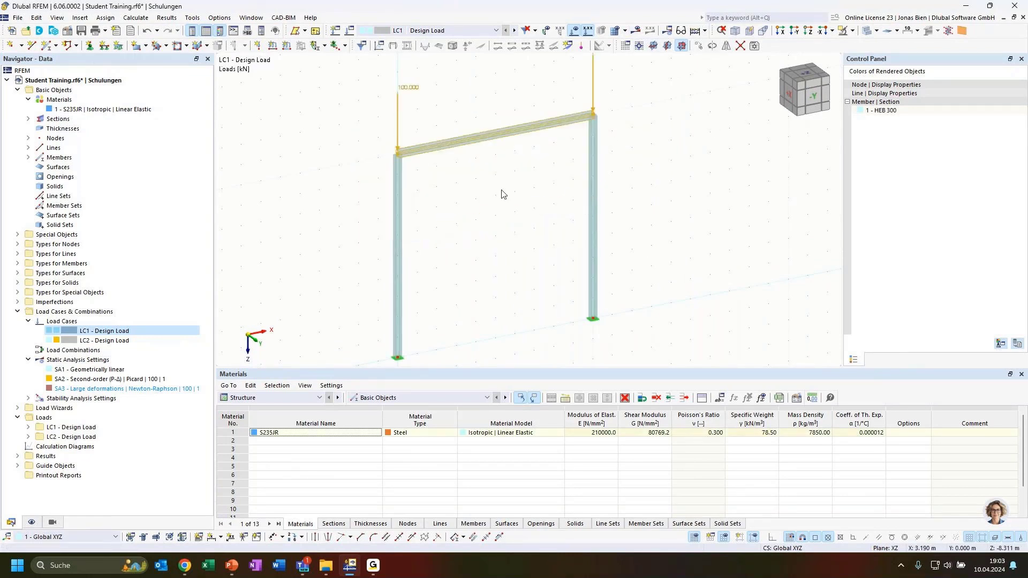
click(615, 216)
Calculate LC1 for the frame and show its stability analysis results
ctrl+middle_drag(727, 237, 694, 245)
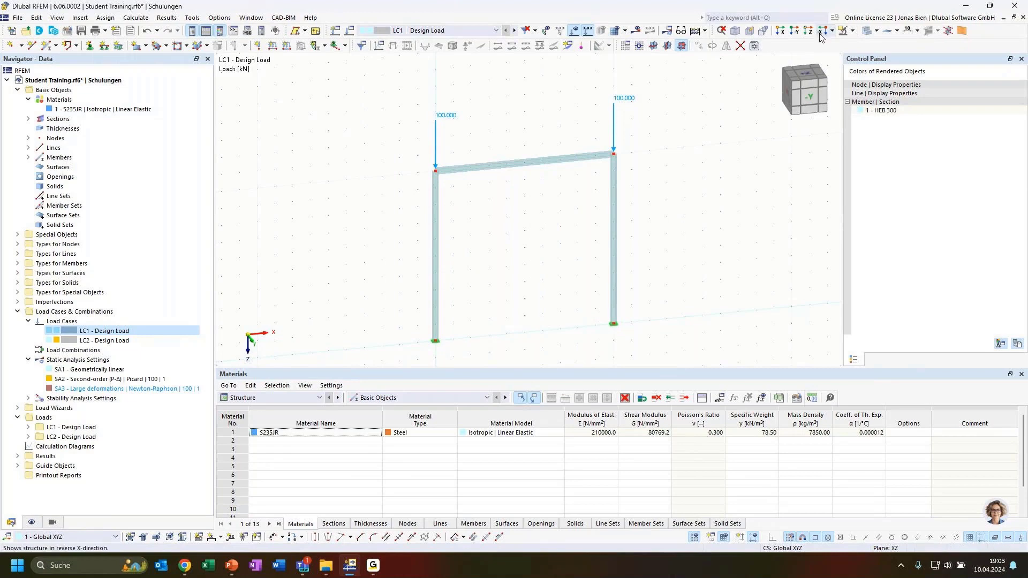
click(639, 32)
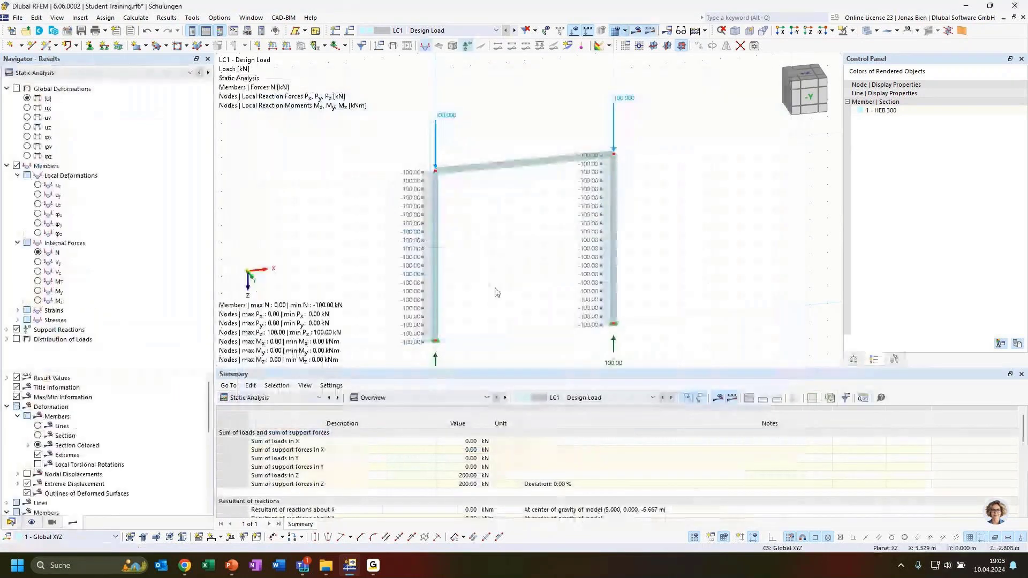
click(278, 398)
click(253, 475)
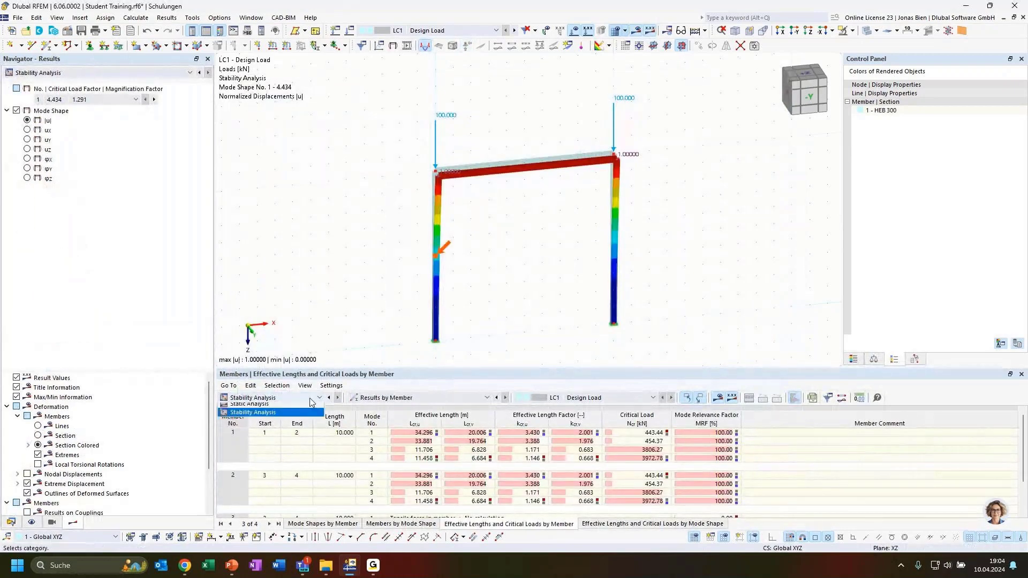
Show the frame's critical load factors table and select mode 1 to inspect its buckling shape
click(271, 398)
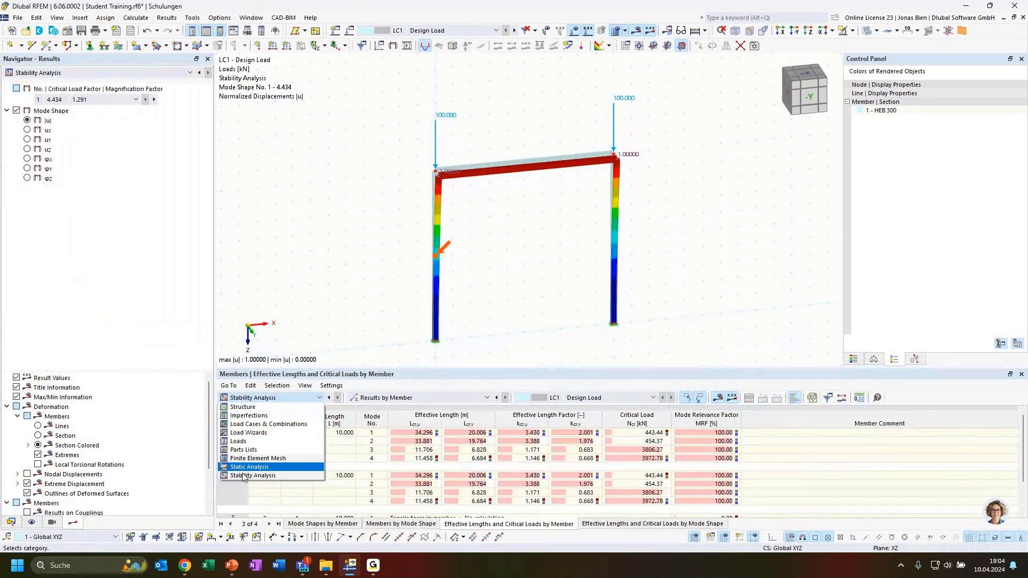
click(252, 475)
click(423, 398)
click(375, 406)
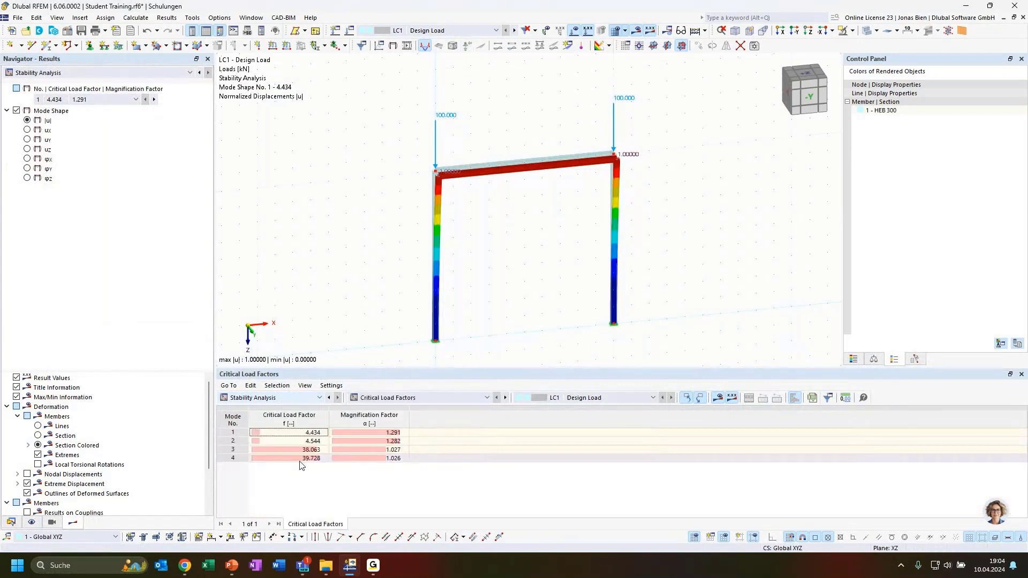
click(316, 433)
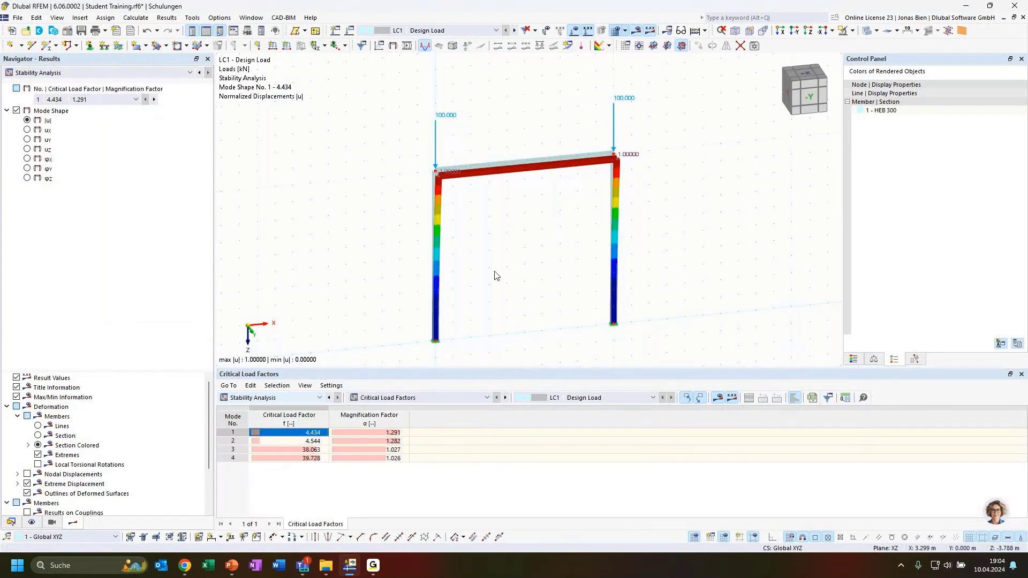
Examine the frame's mode 1 buckling shape in 3D and from the side, along the beam's axis
ctrl+middle_drag(493, 276, 513, 278)
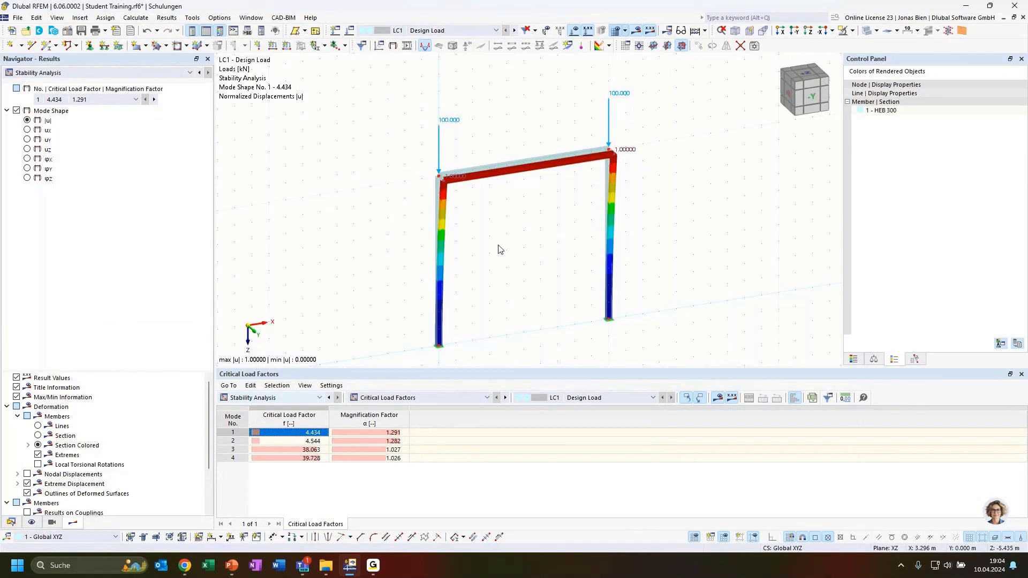
ctrl+middle_drag(500, 248, 573, 163)
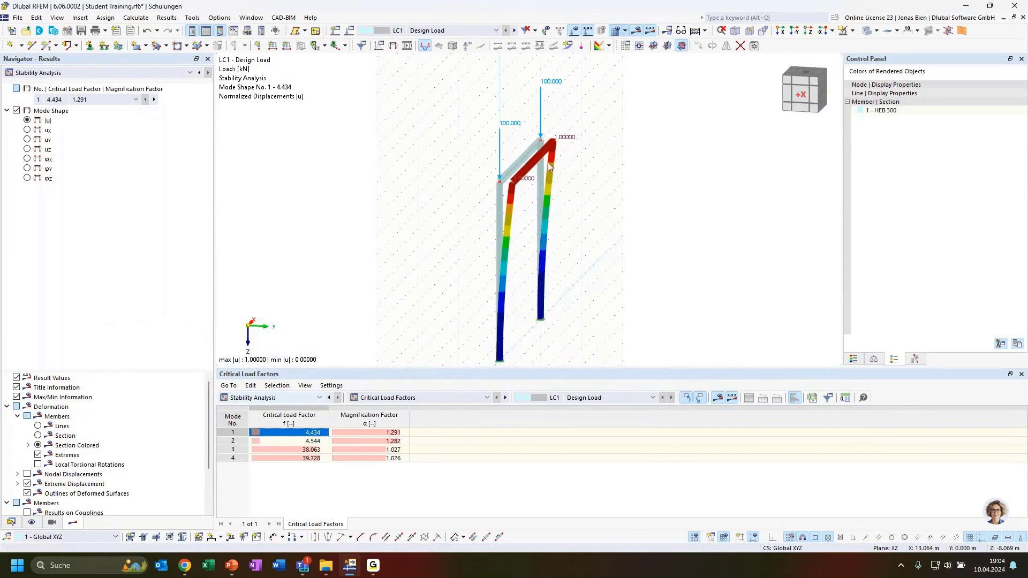
ctrl+middle_drag(577, 261, 569, 277)
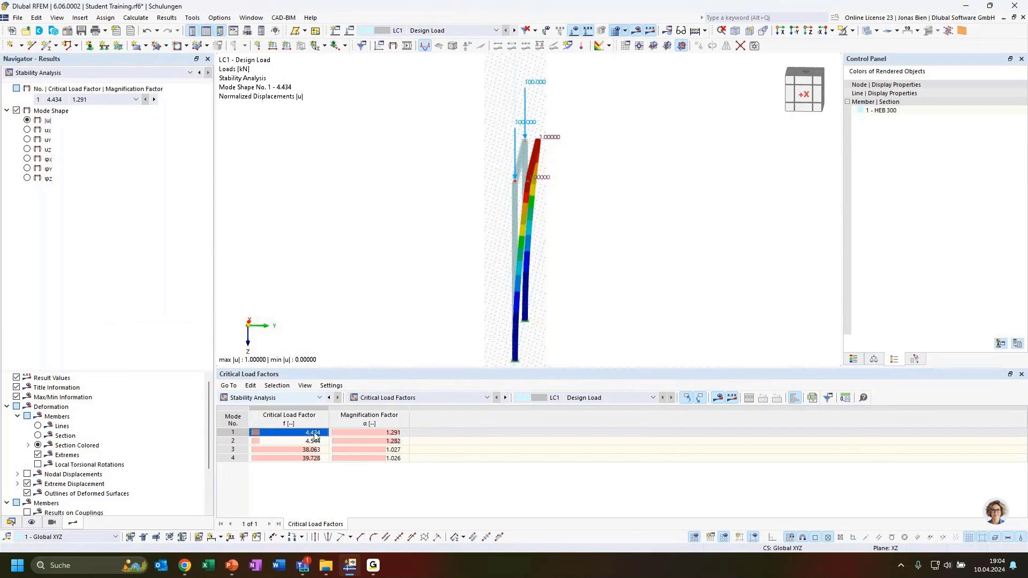
ctrl+middle_drag(661, 288, 595, 278)
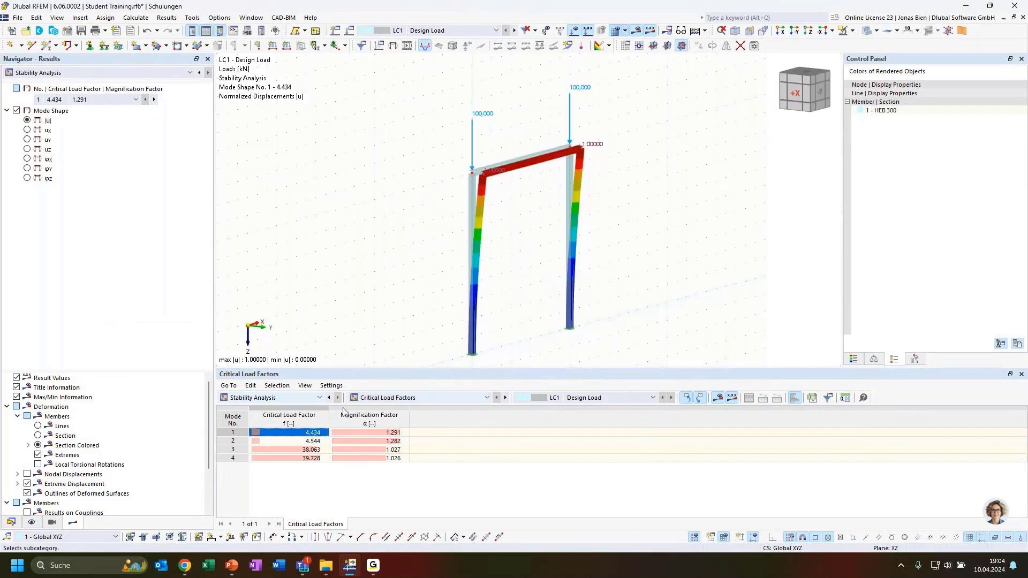
Show the mode 2 buckling shape and examine the displacement of both columns from the side and at an angle
click(314, 441)
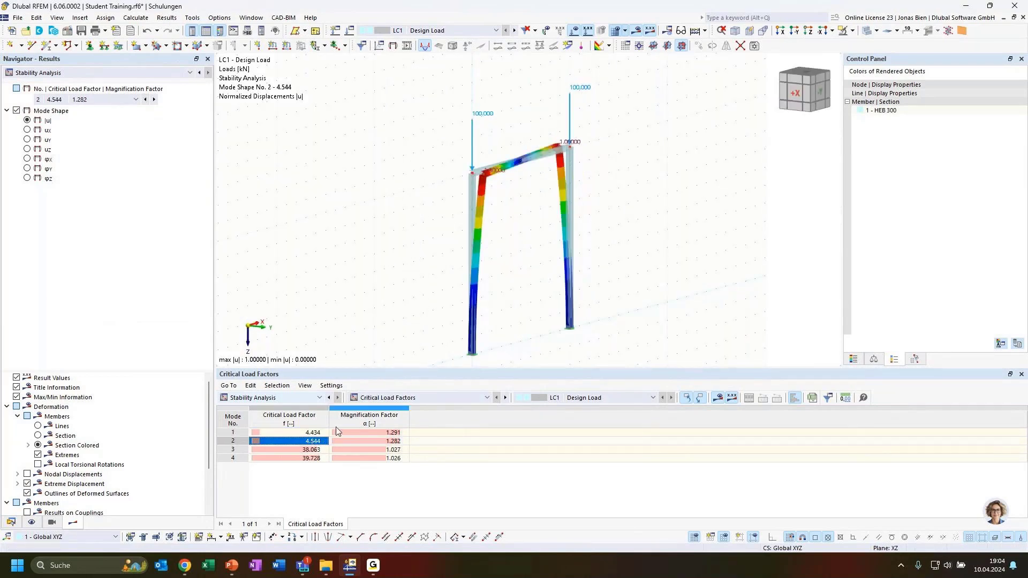
ctrl+middle_drag(691, 283, 665, 283)
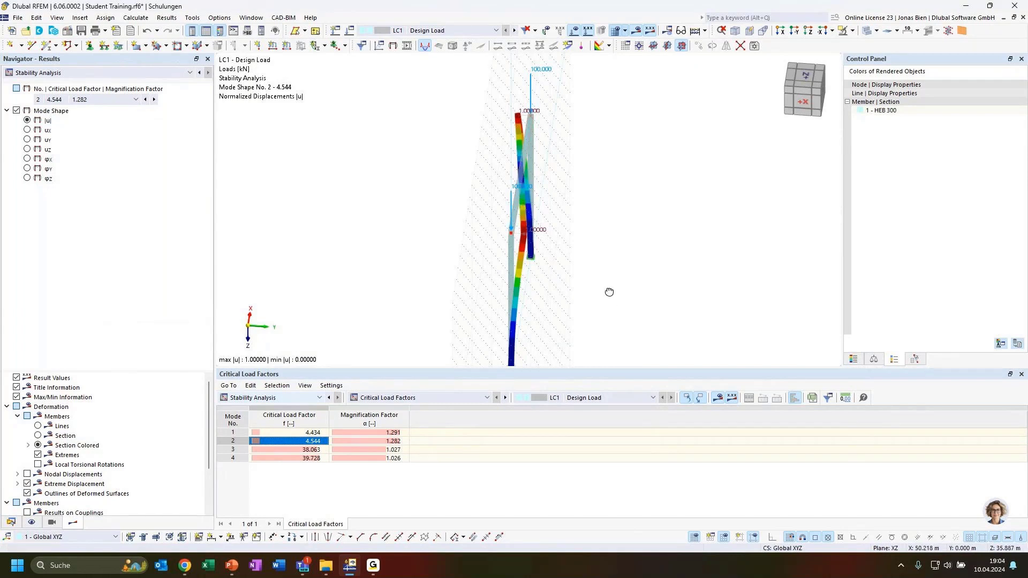
ctrl+middle_drag(608, 291, 580, 287)
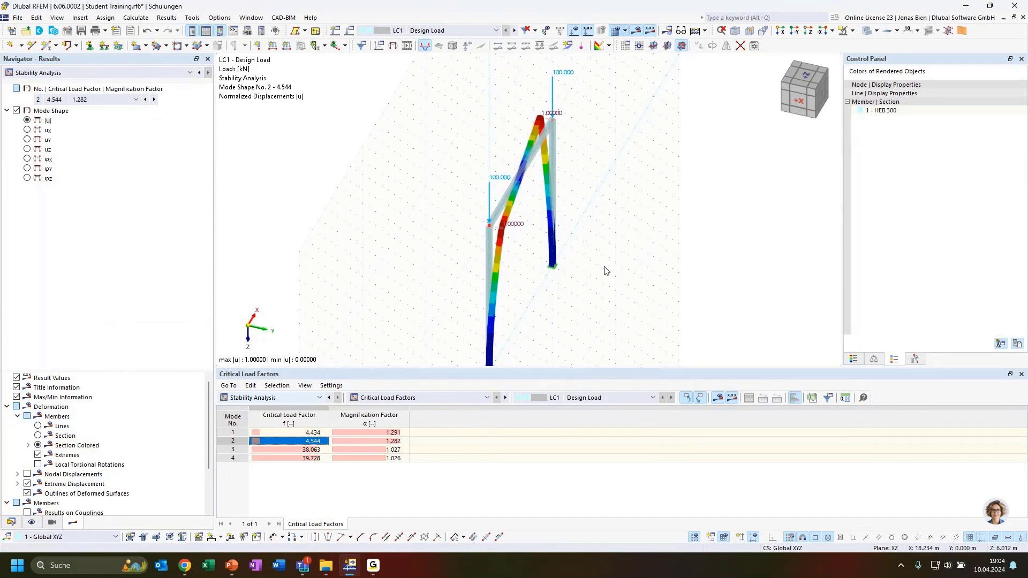
Show the mode 3 buckling shape and examine the columns and beam in a front view of the frame plane
click(315, 450)
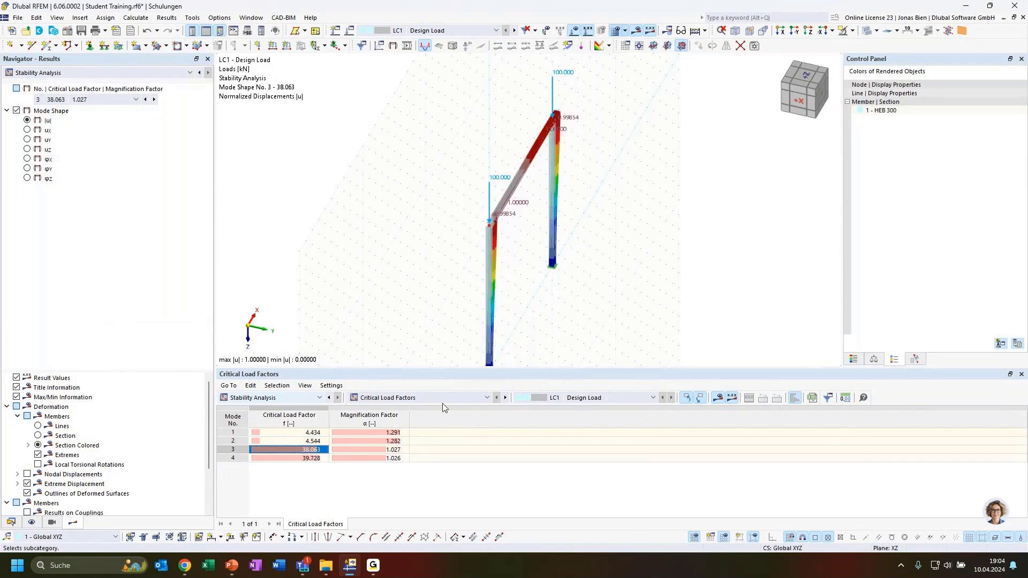
ctrl+middle_drag(616, 336, 470, 242)
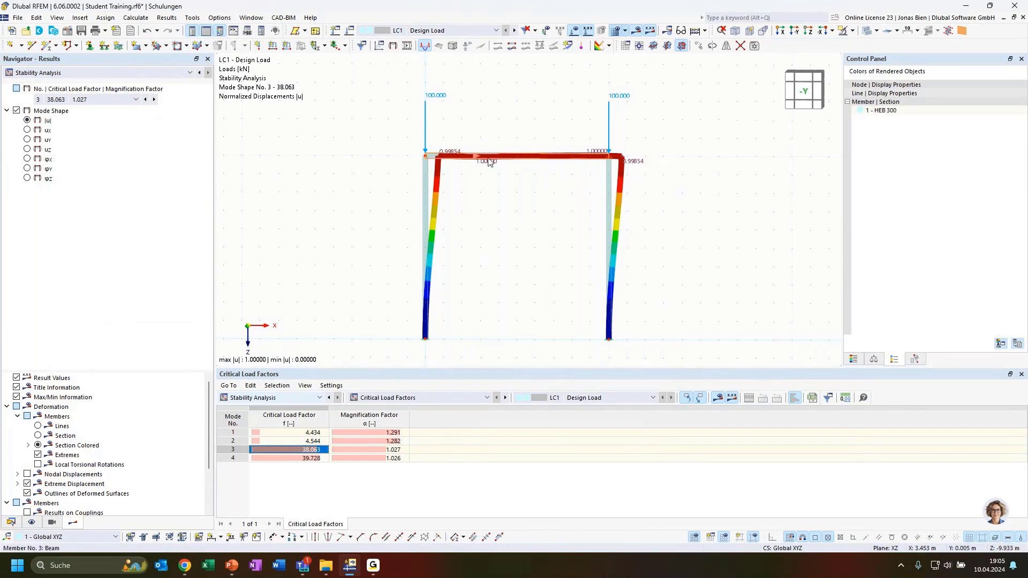
mouse_move(546, 162)
Show the stability results by member and examine member 1's mode 3 effective lengths and factors together with its mode shape
click(404, 397)
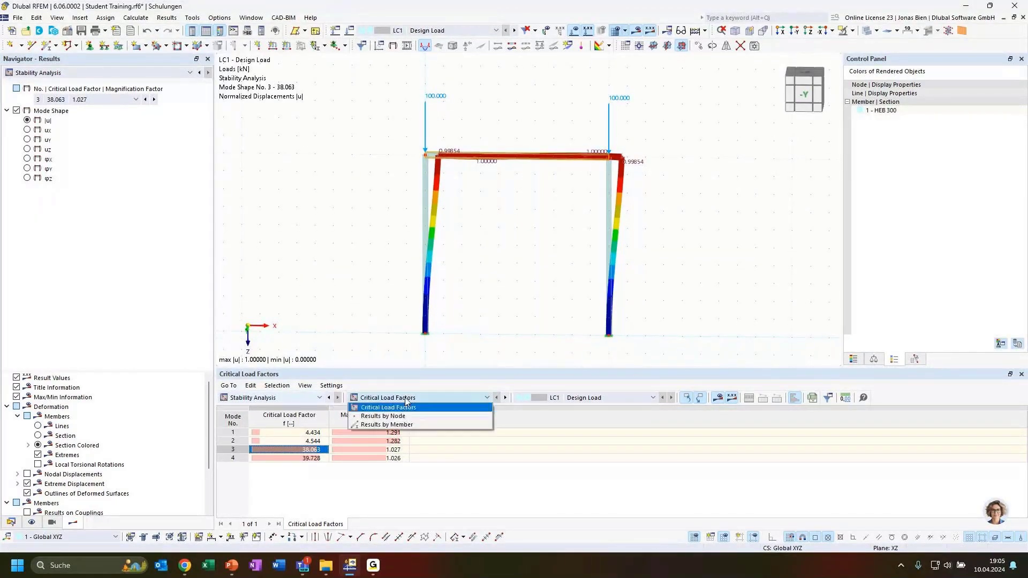
click(403, 424)
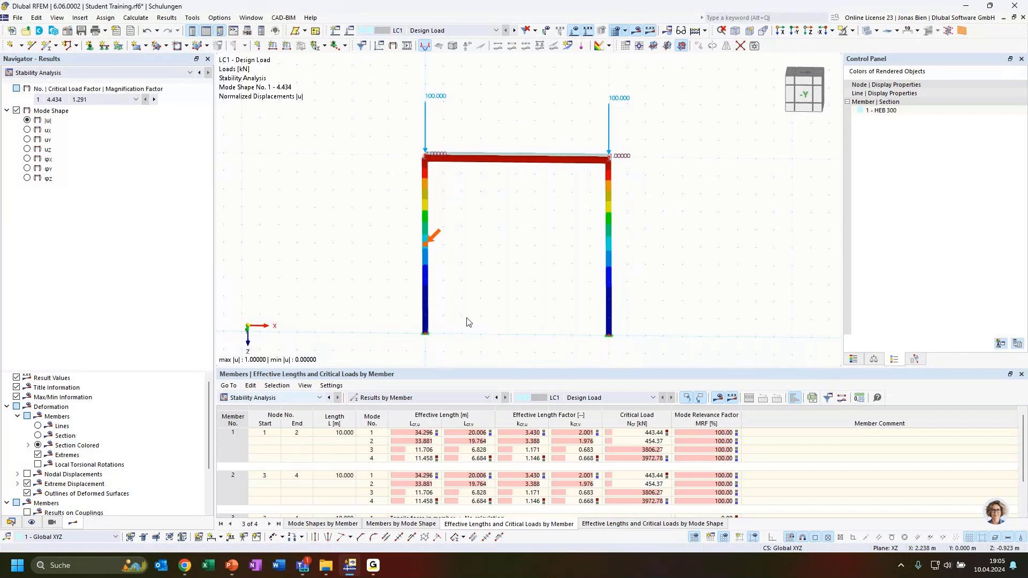
click(426, 450)
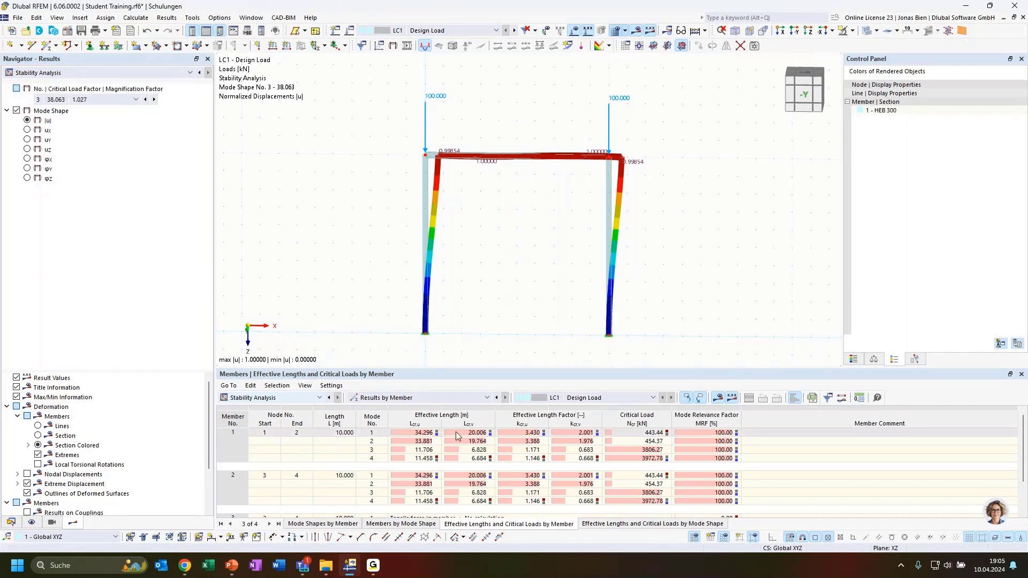
click(375, 450)
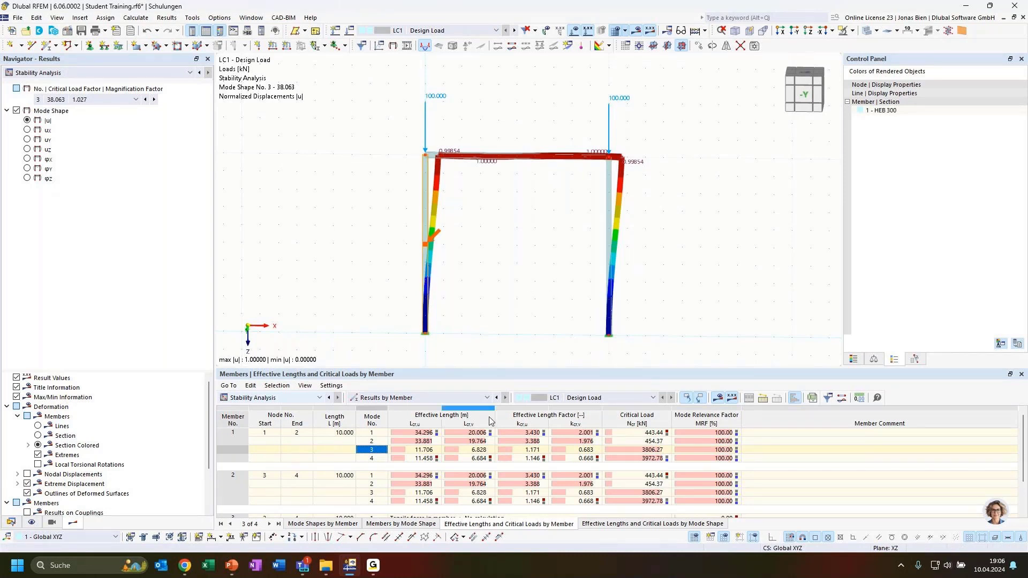
click(523, 453)
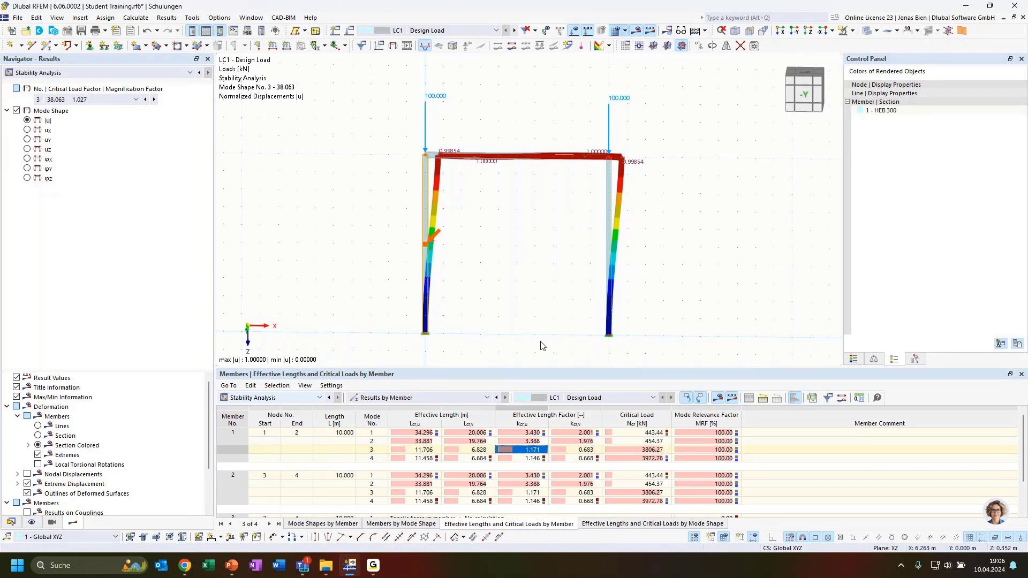
ctrl+middle_drag(486, 261, 537, 275)
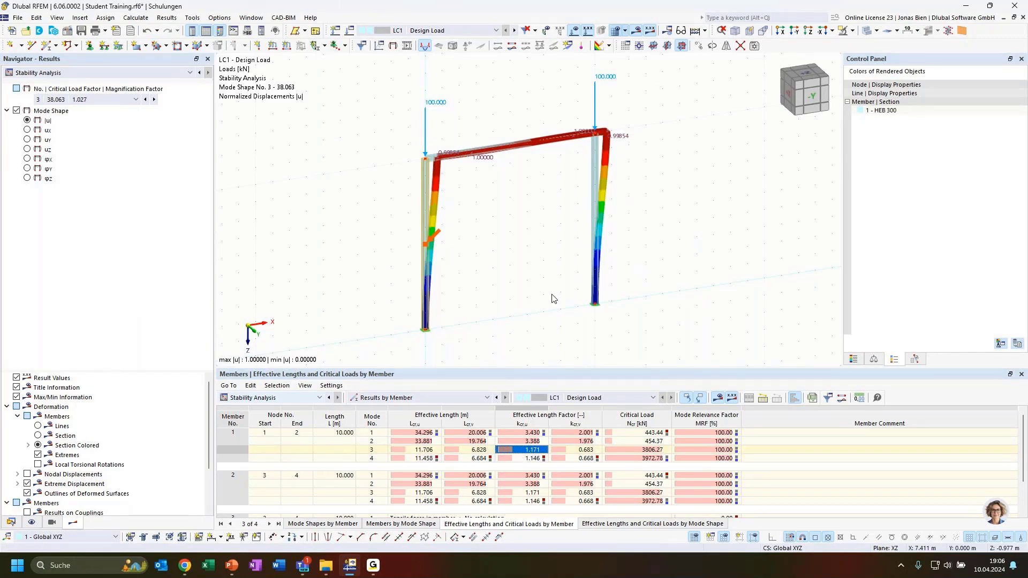
ctrl+middle_drag(523, 314, 490, 292)
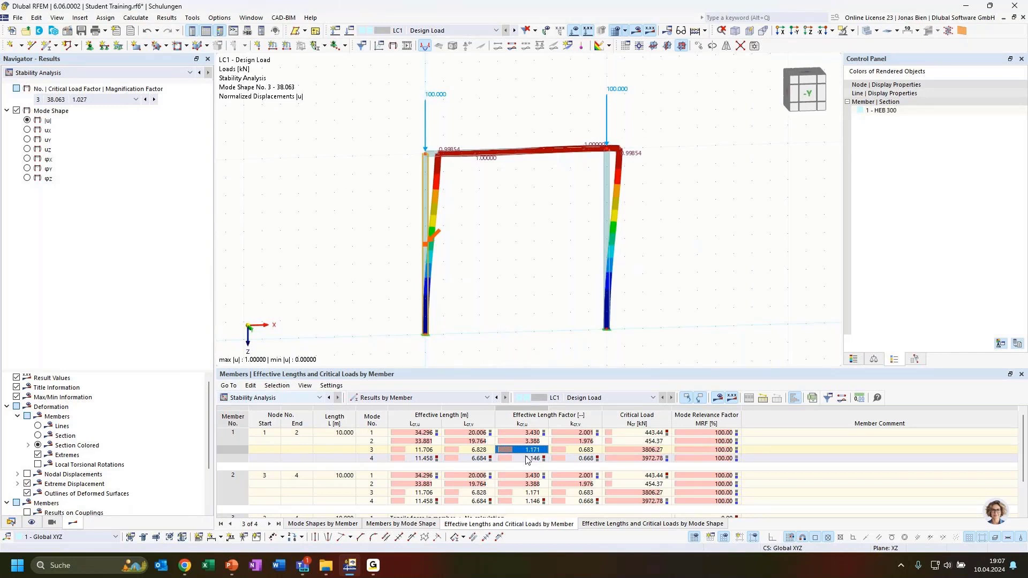
Consult the presentation's "Fixed frame | Mode shapes" slide, then return to RFEM and view the mode 3 shape at an angle
click(231, 566)
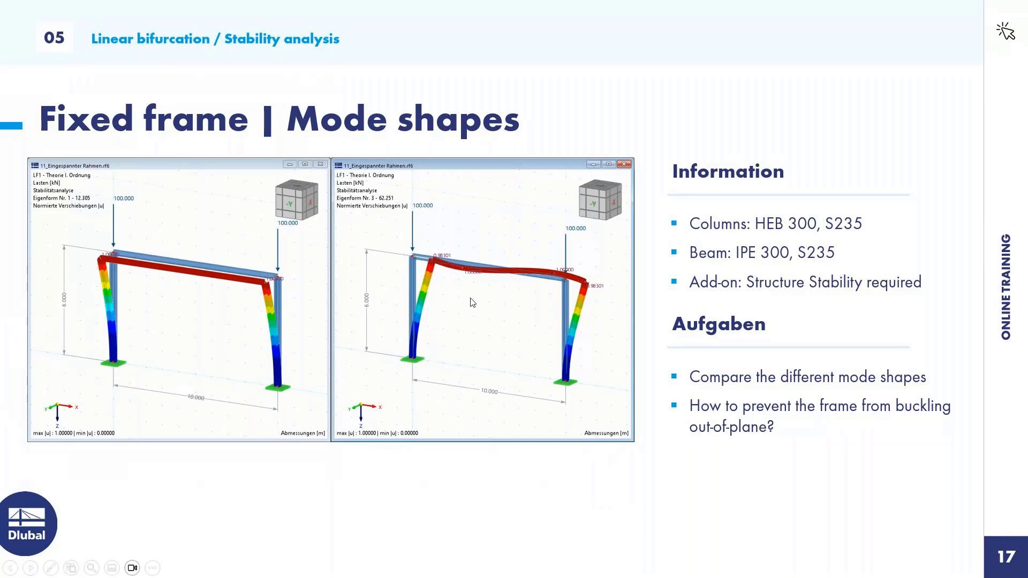
key(alt+Tab)
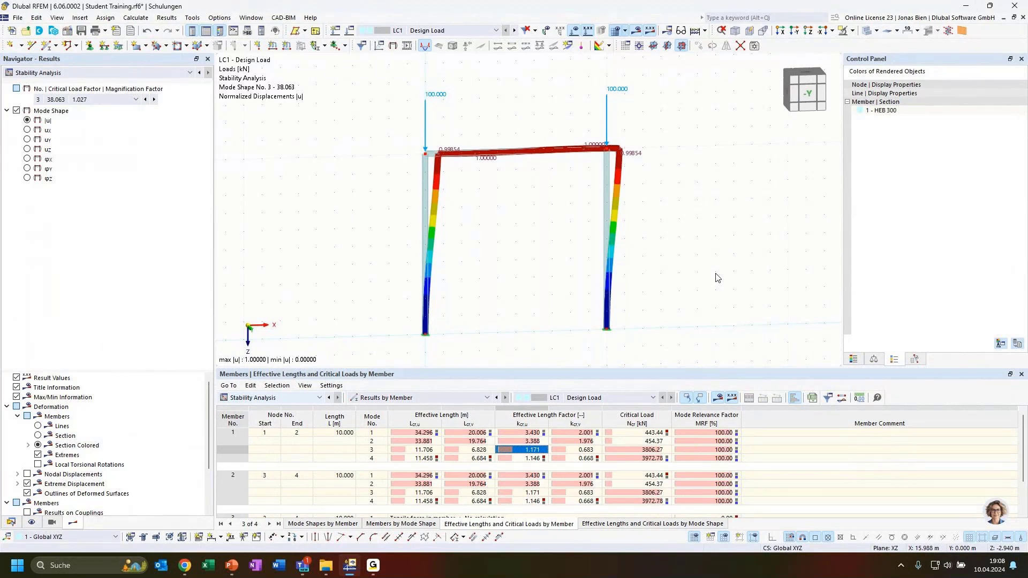
mouse_move(551, 257)
ctrl+middle_down()
mouse_move(581, 257)
mouse_move(585, 268)
mouse_move(568, 263)
ctrl+middle_up()
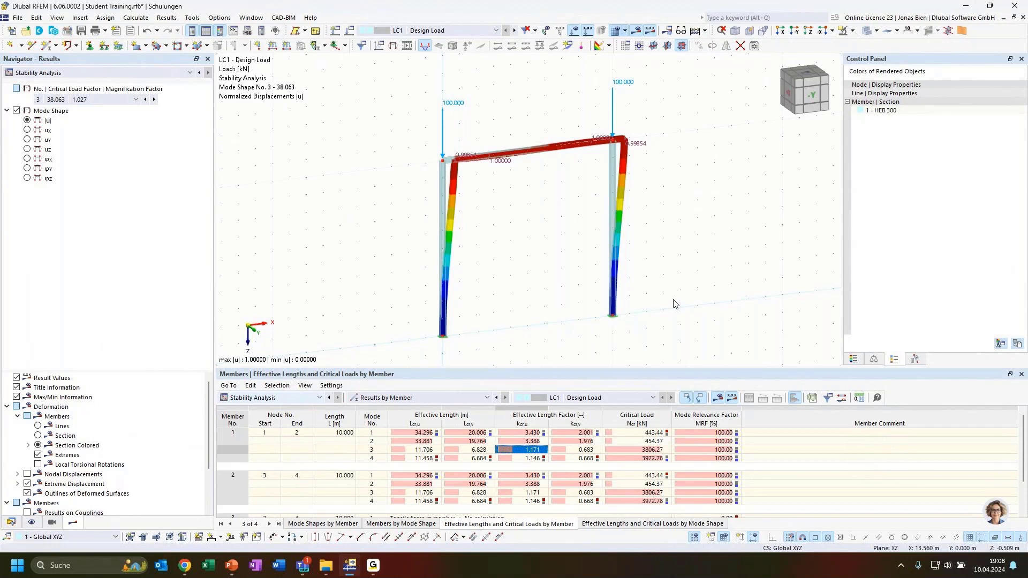
Switch to the PowerPoint presentation and advance from the "Any Questions" slide to "Get further information about Dlubal Software"
click(230, 566)
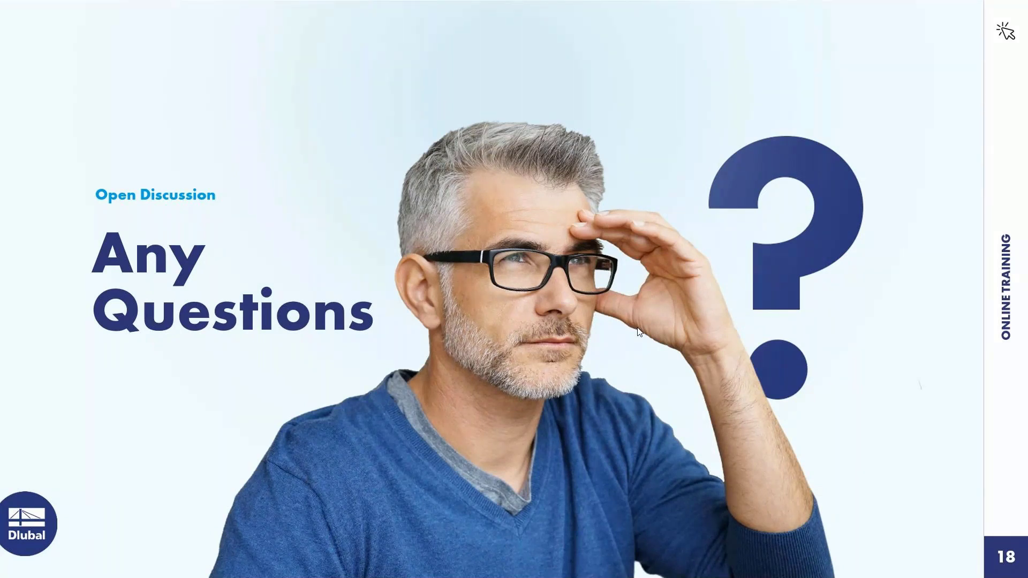
click(637, 328)
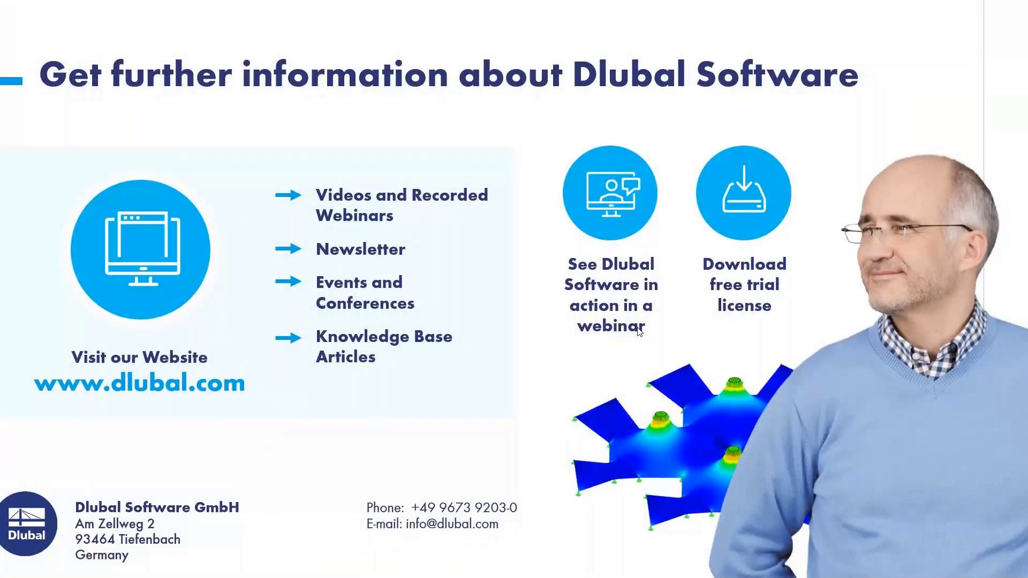